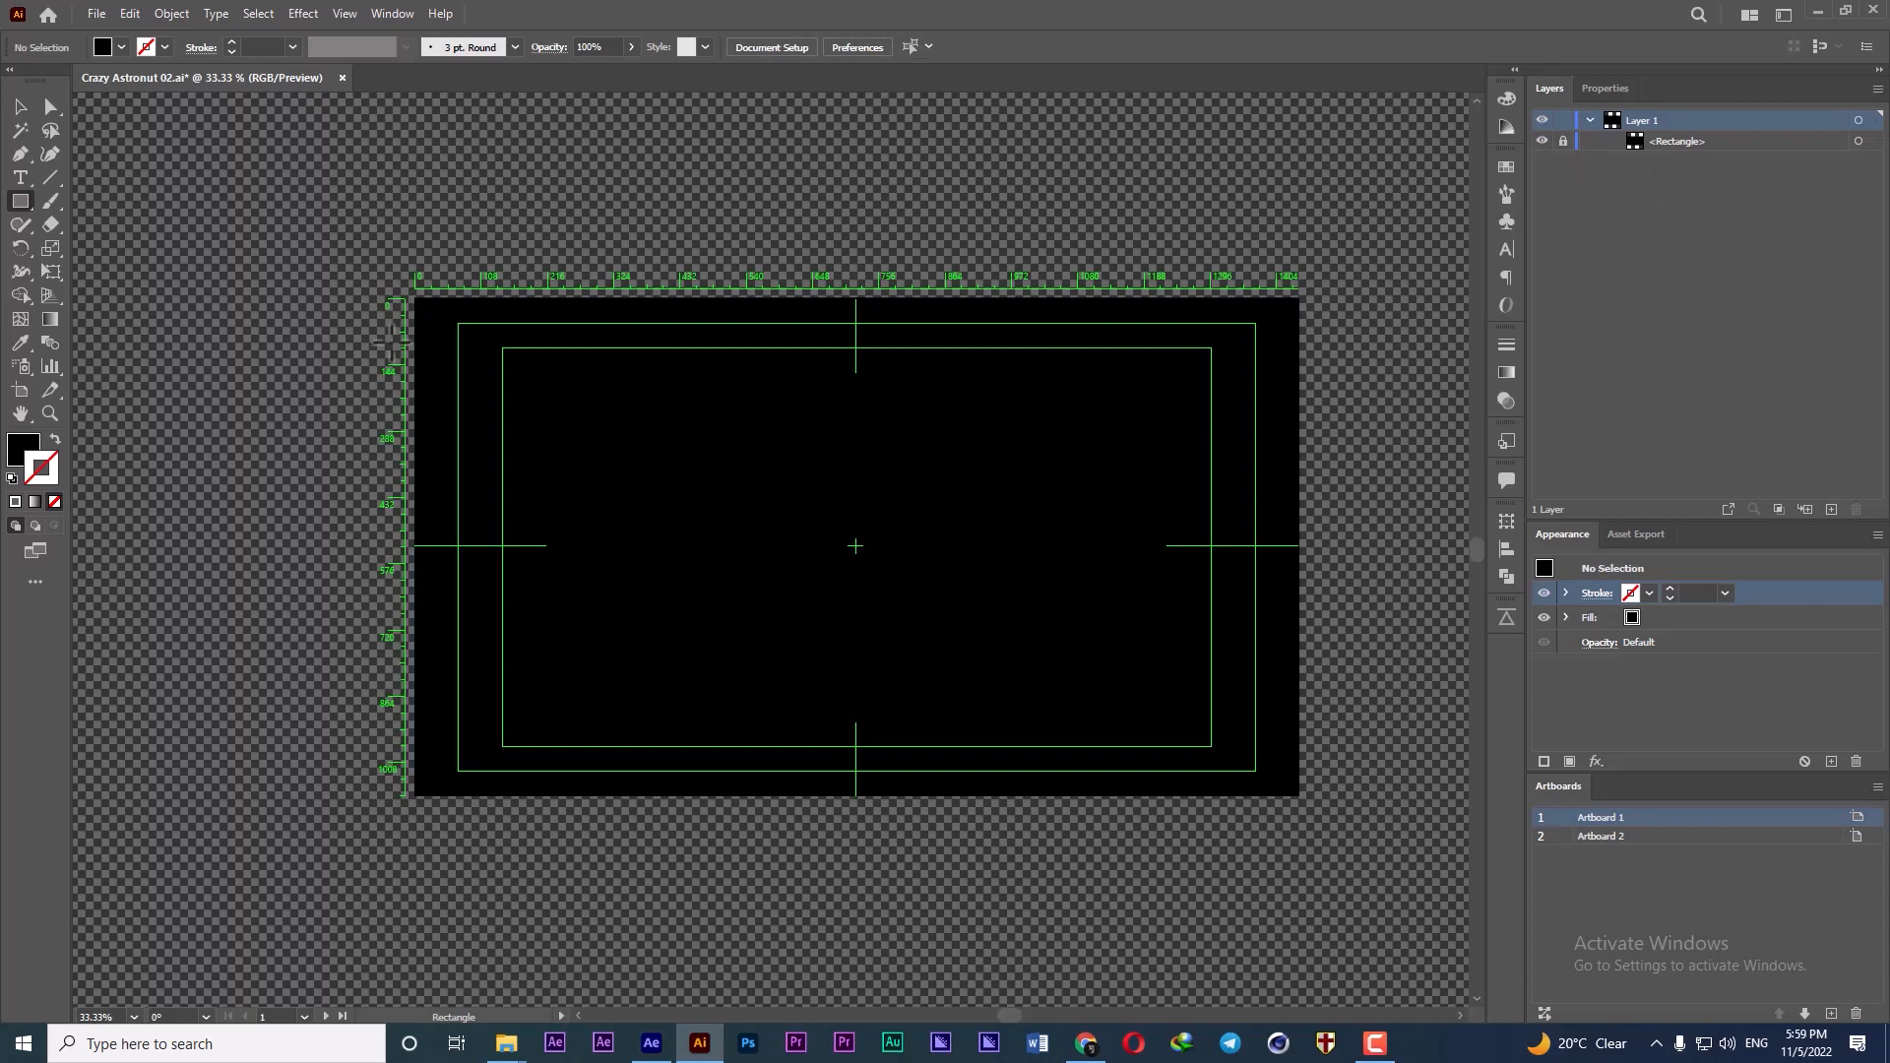
# - Draw a circle about 174 px in diameter near the artboard's centre and fill it white (#FFFFFF)
pyautogui.moveTo(21, 211); pyautogui.dragTo(92, 240)
pyautogui.scroll(2, 737, 496)
pyautogui.moveTo(726, 430); pyautogui.dragTo(845, 549)
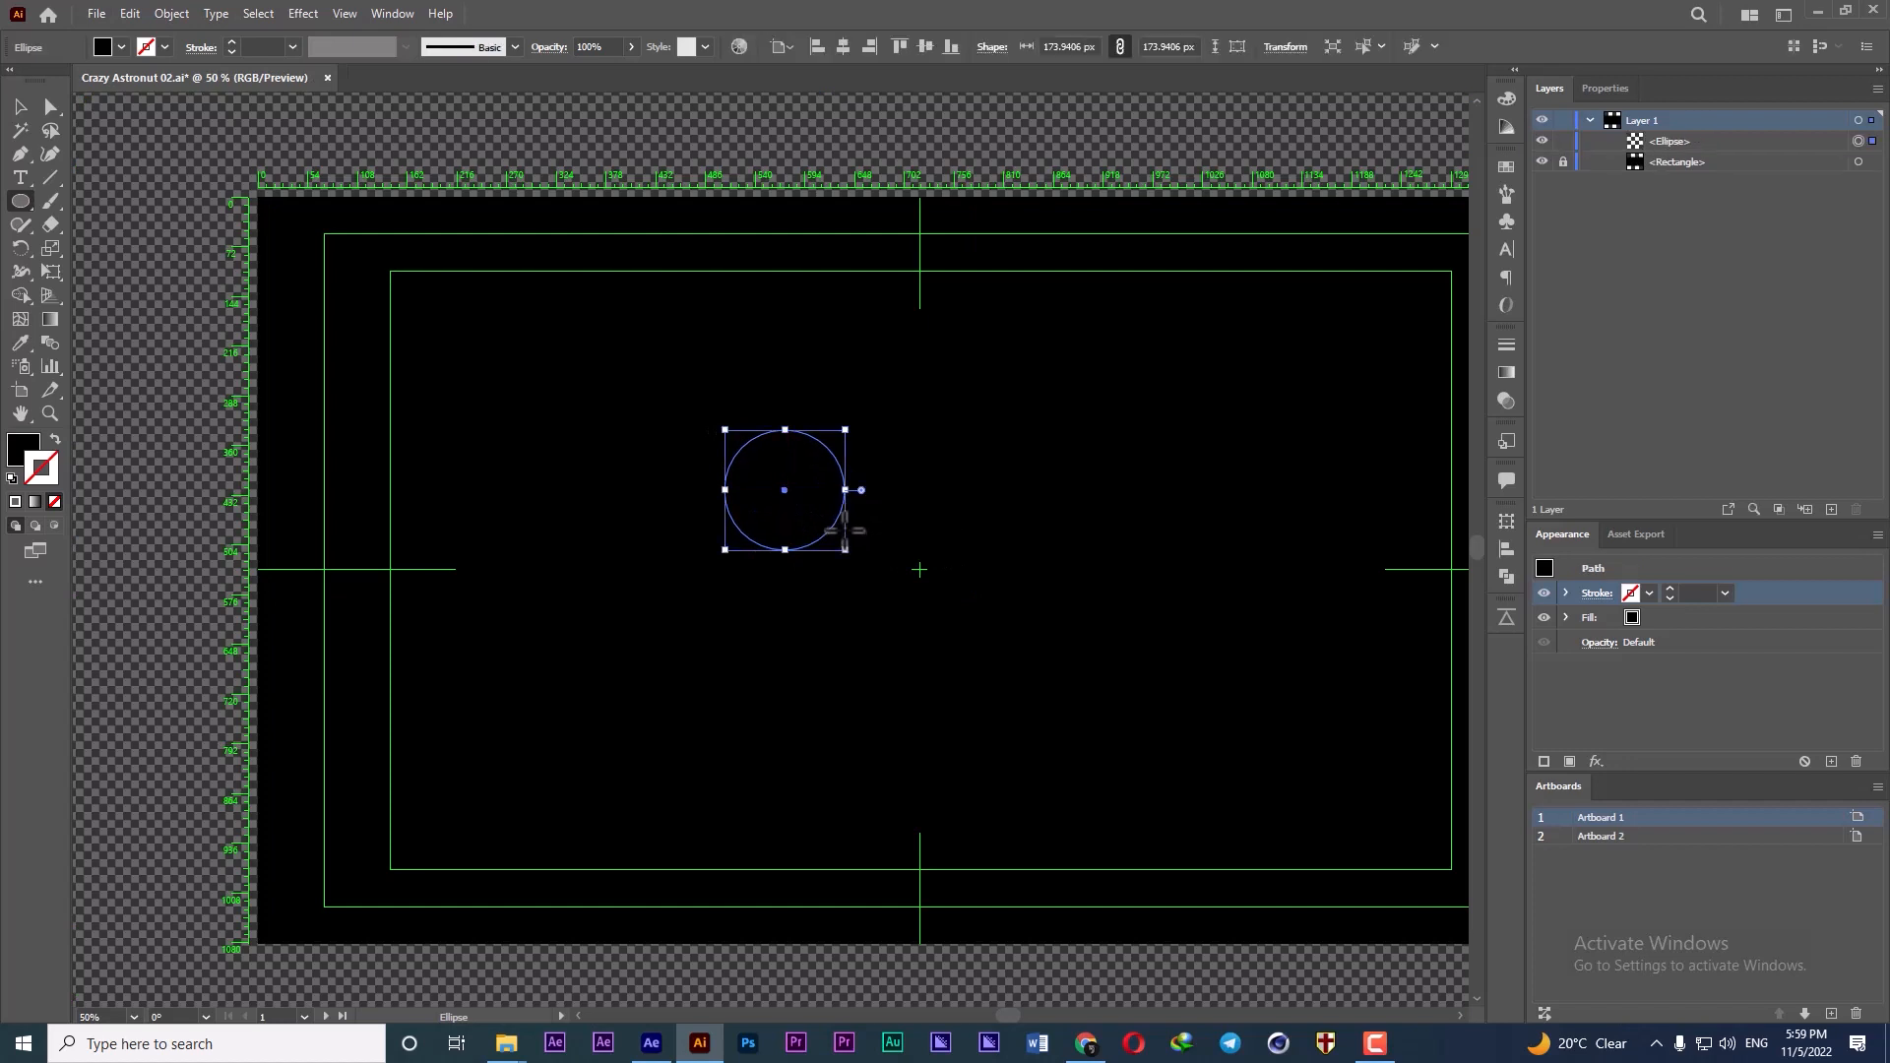
pyautogui.doubleClick(24, 450)
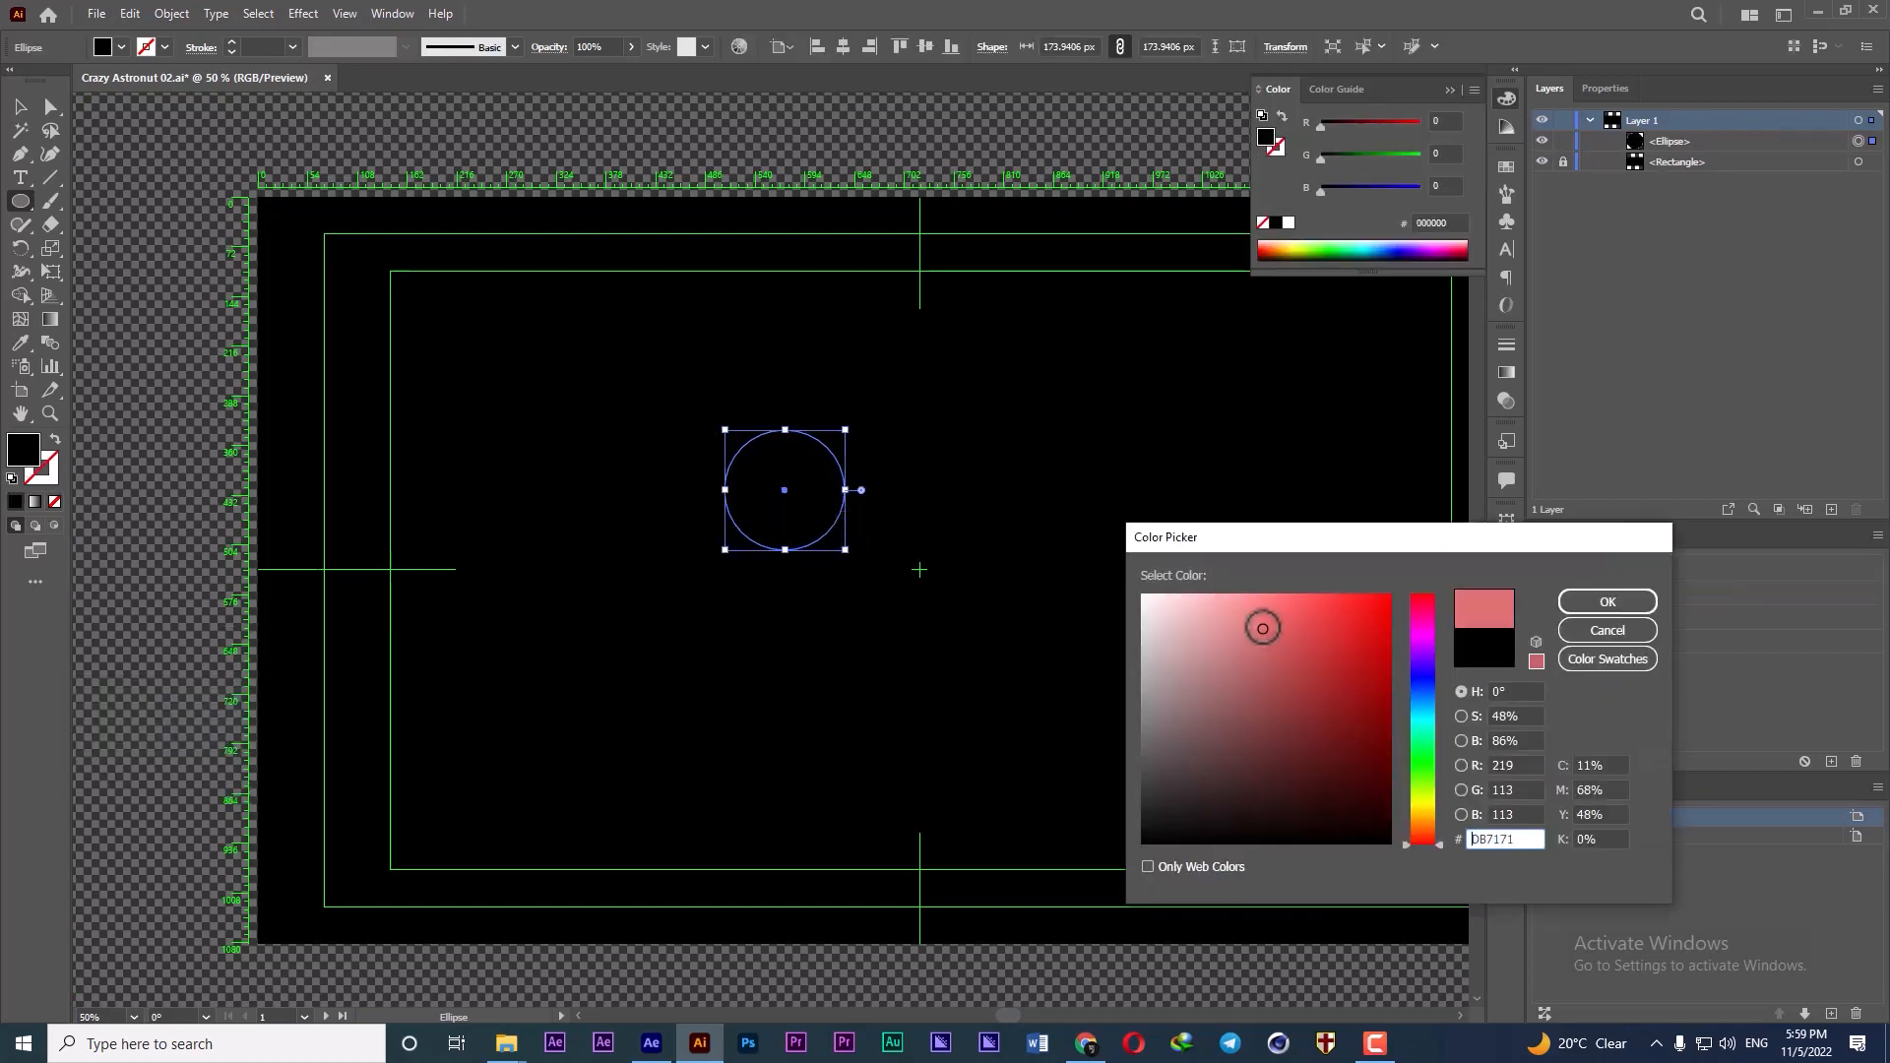
pyautogui.click(1632, 602)
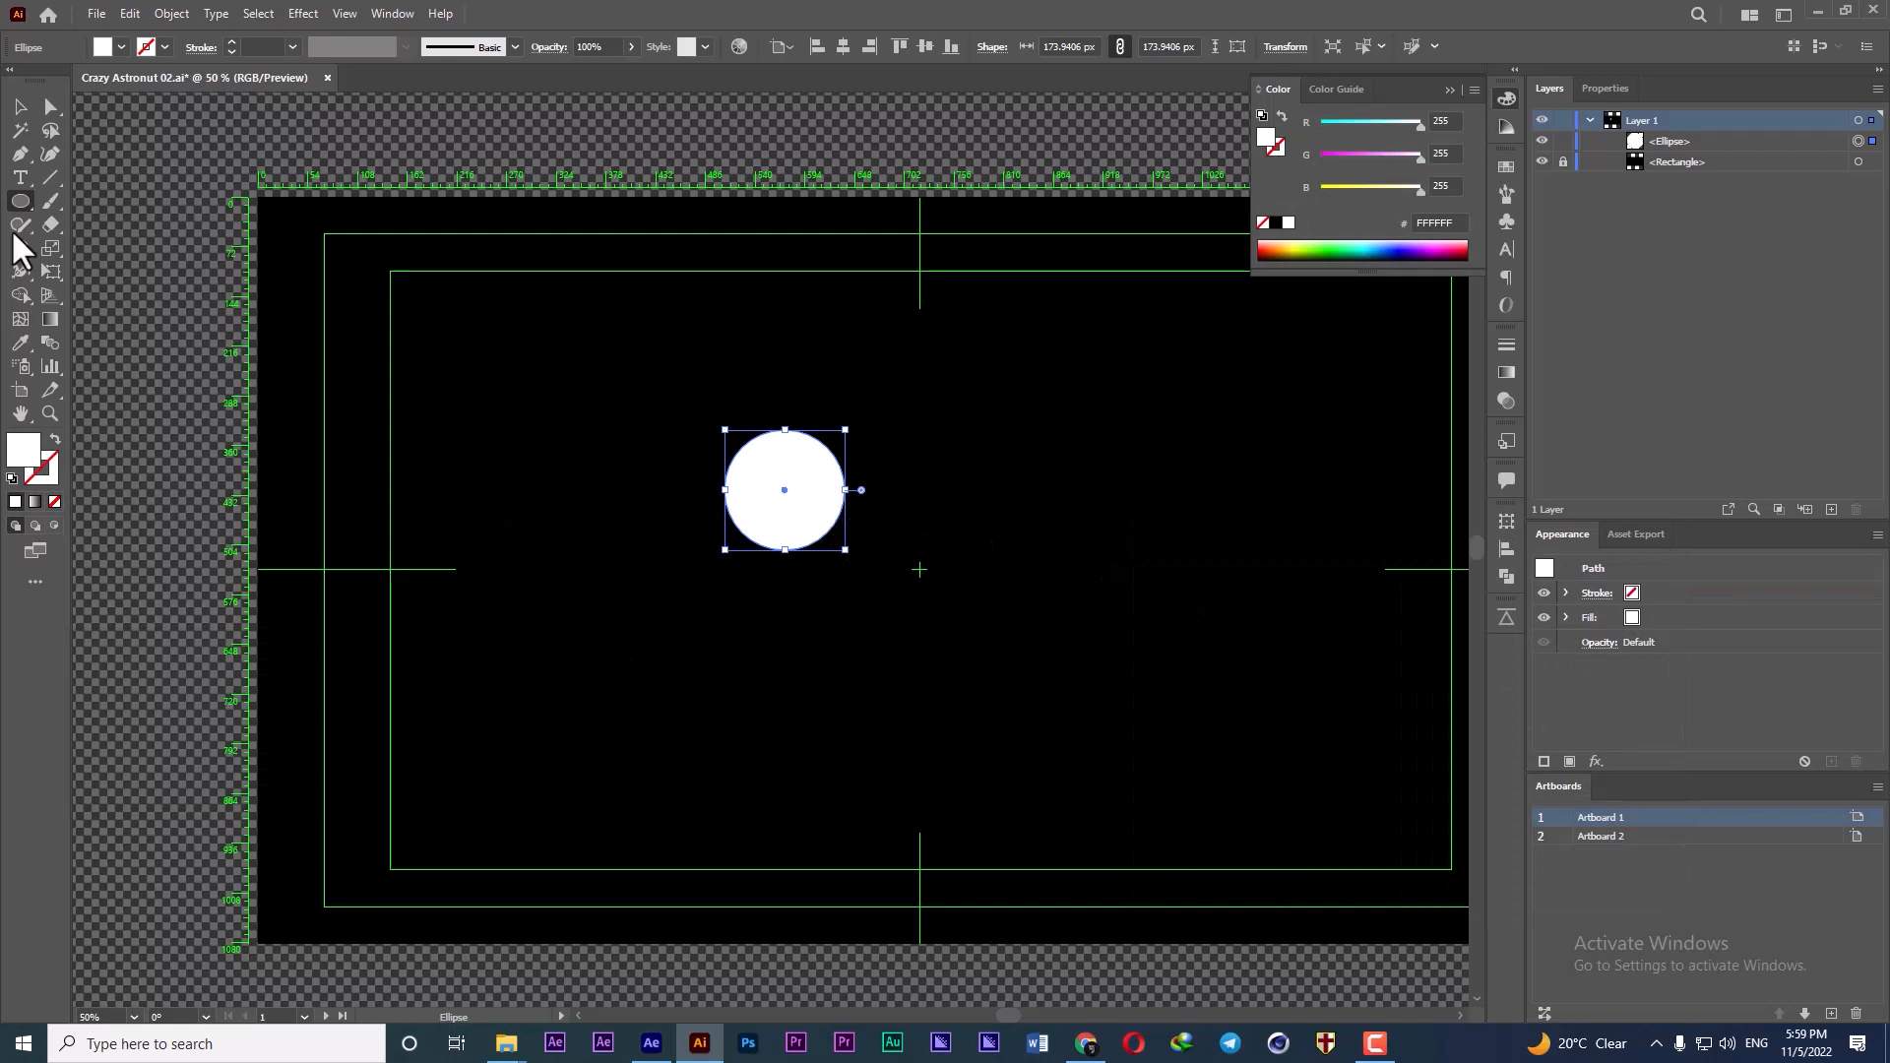
# - Draw a white rectangle about 173 × 244 px extending down from the circle's horizontal midline, matching the circle's width
pyautogui.click(20, 199)
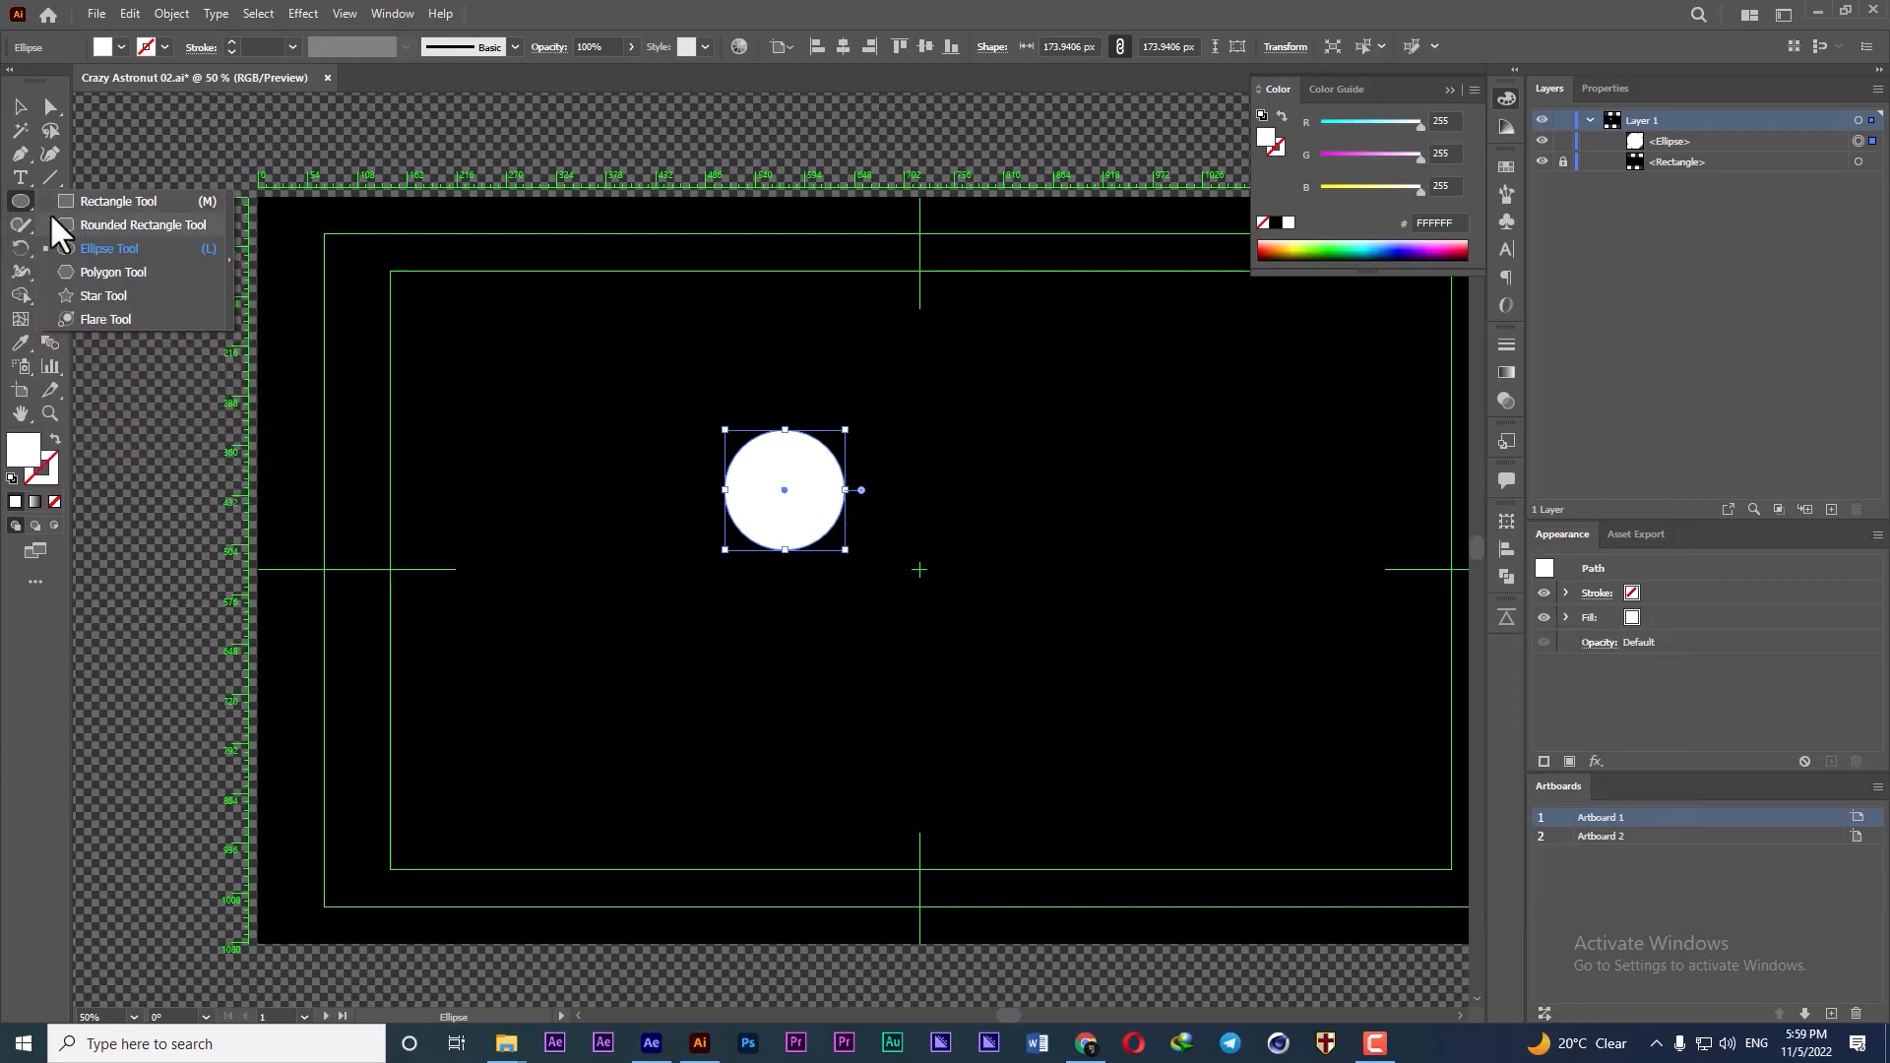
pyautogui.click(84, 202)
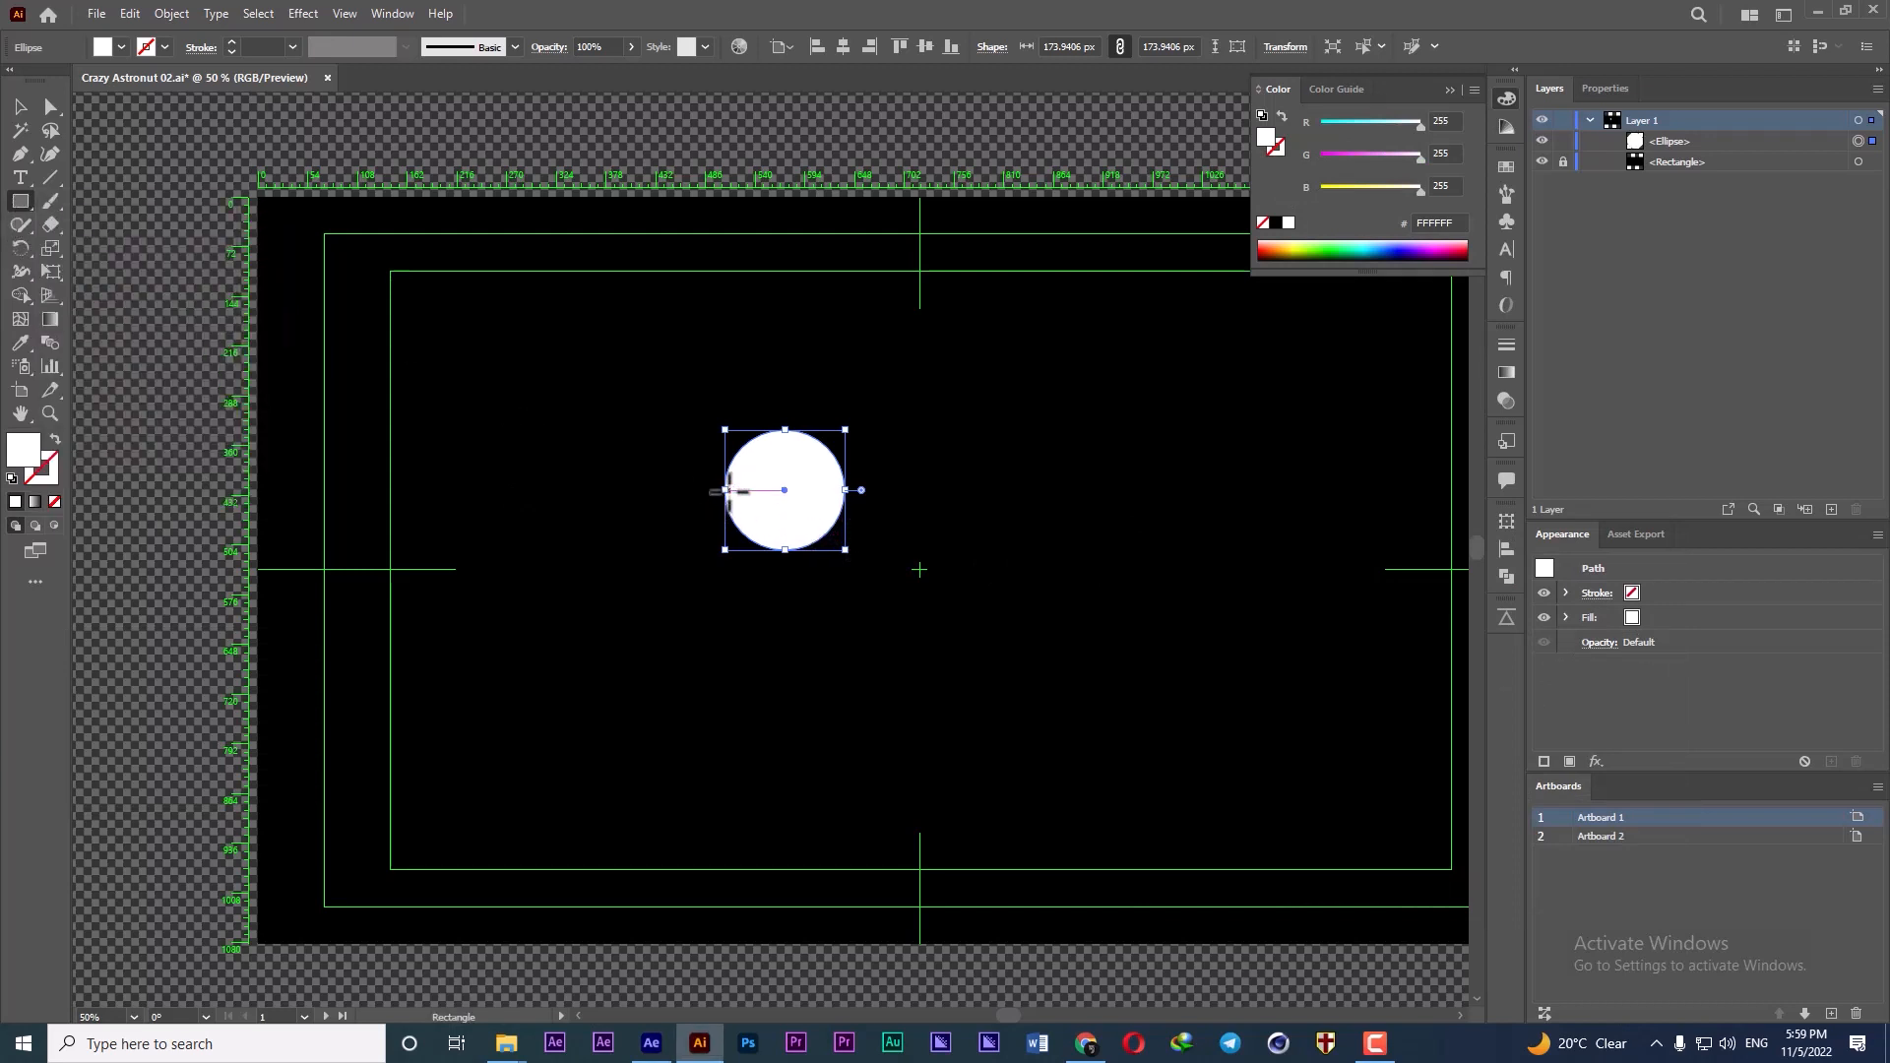
pyautogui.moveTo(726, 488); pyautogui.dragTo(848, 657)
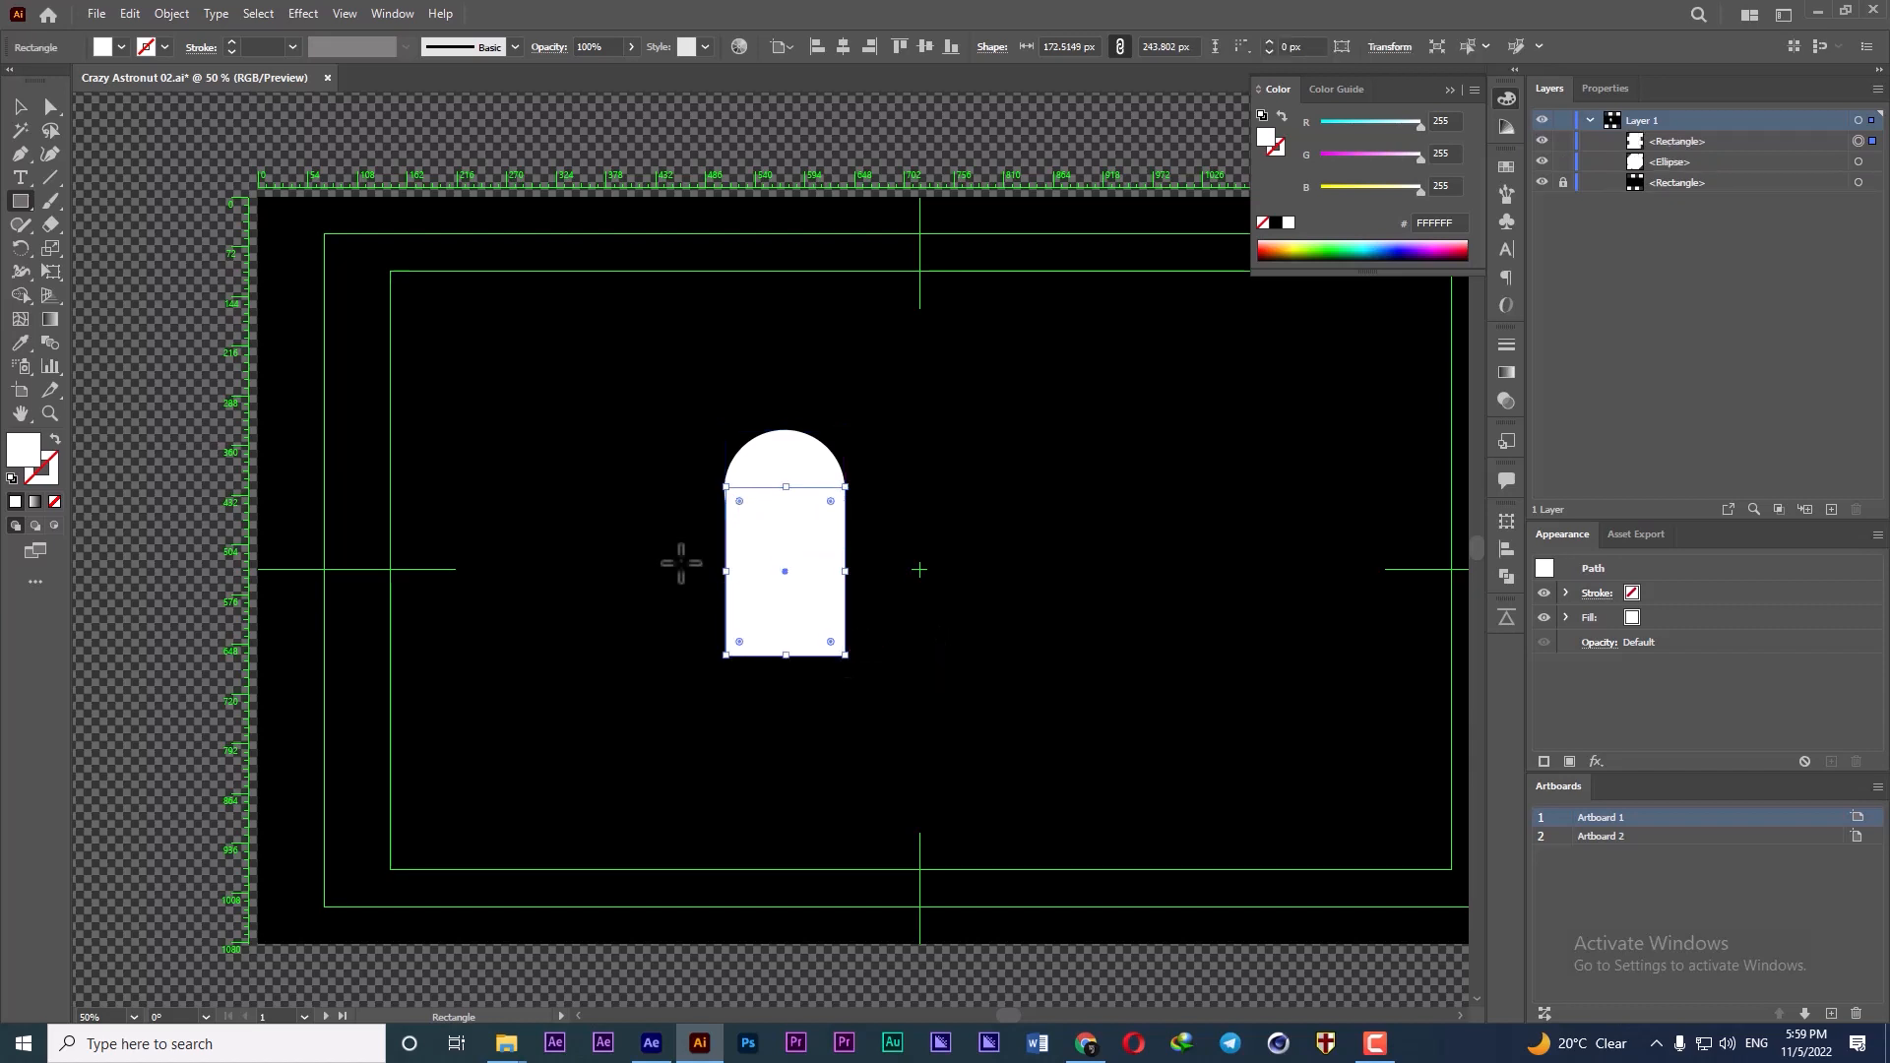
# - Move the rectangle's two left corner points outward so its left edge lines up with the circle's left edge
pyautogui.scroll(5, 758, 502)
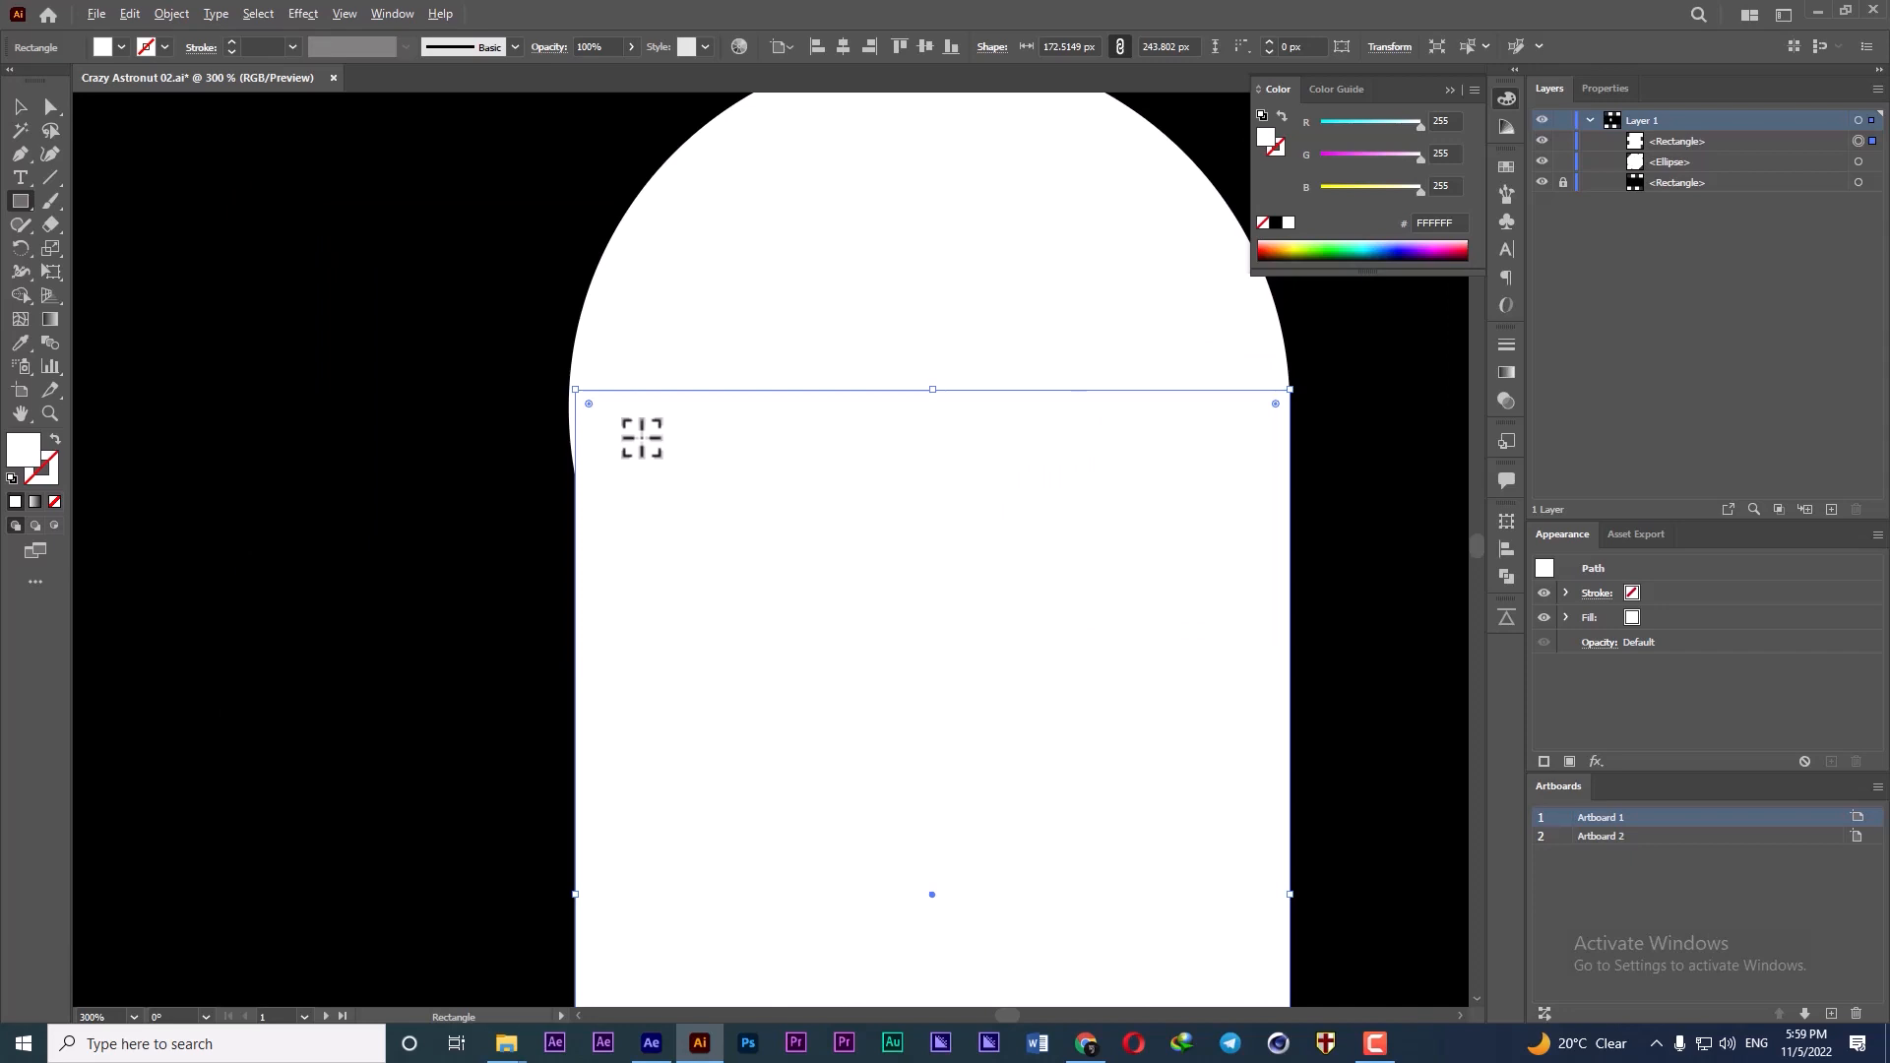
pyautogui.click(51, 106)
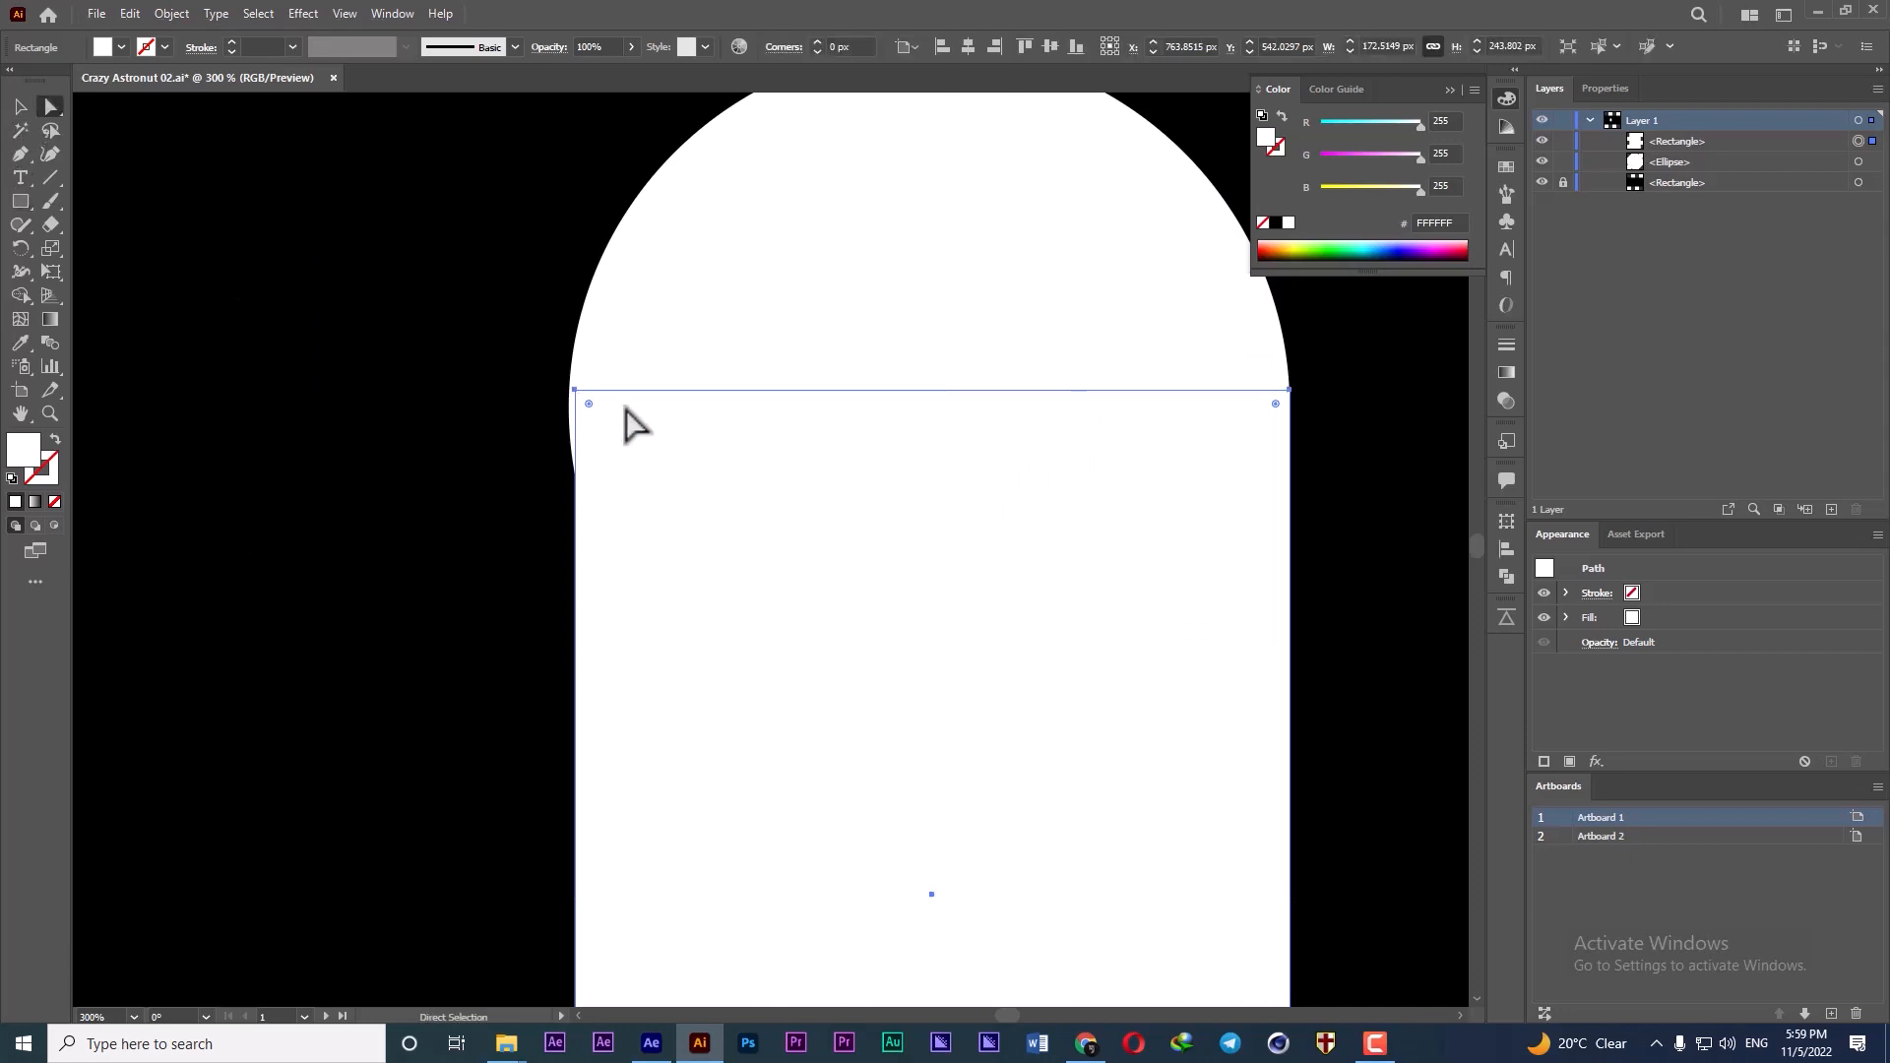
pyautogui.click(575, 391)
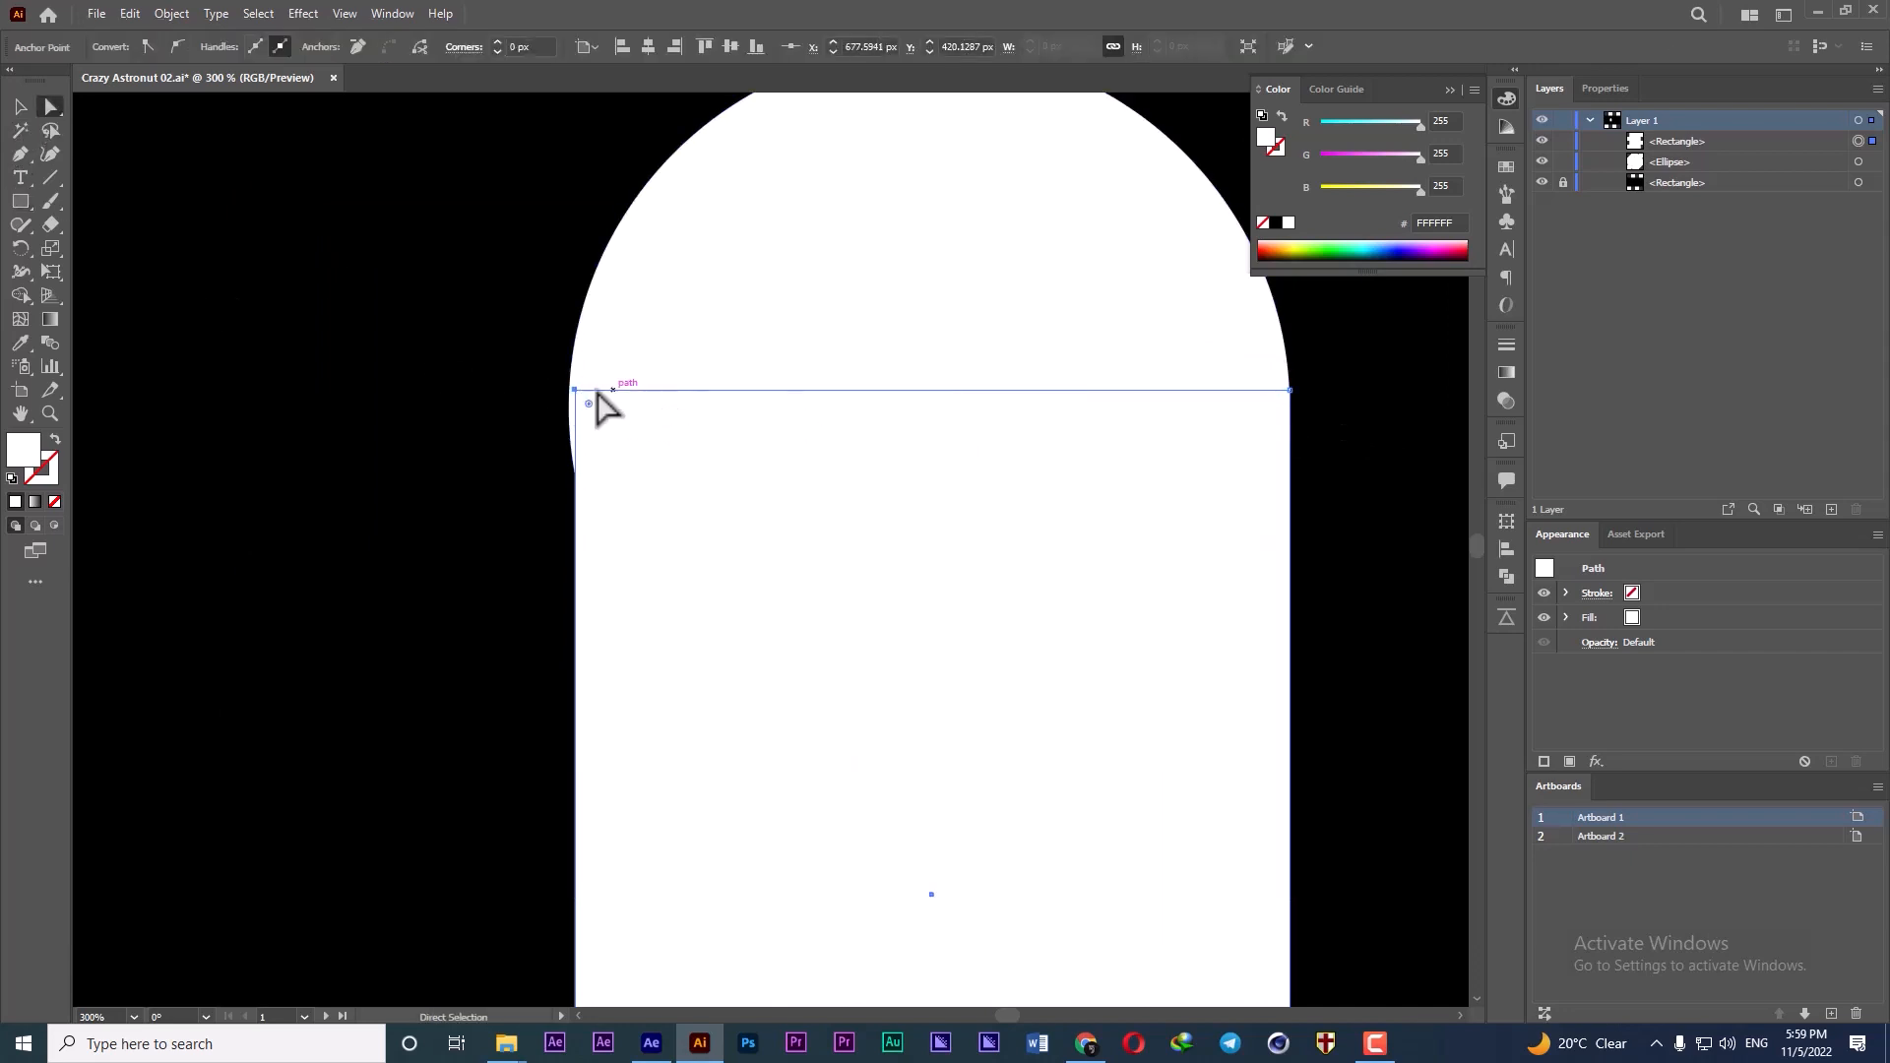
pyautogui.scroll(-5, 477, 461)
pyautogui.scroll(-1, 478, 464)
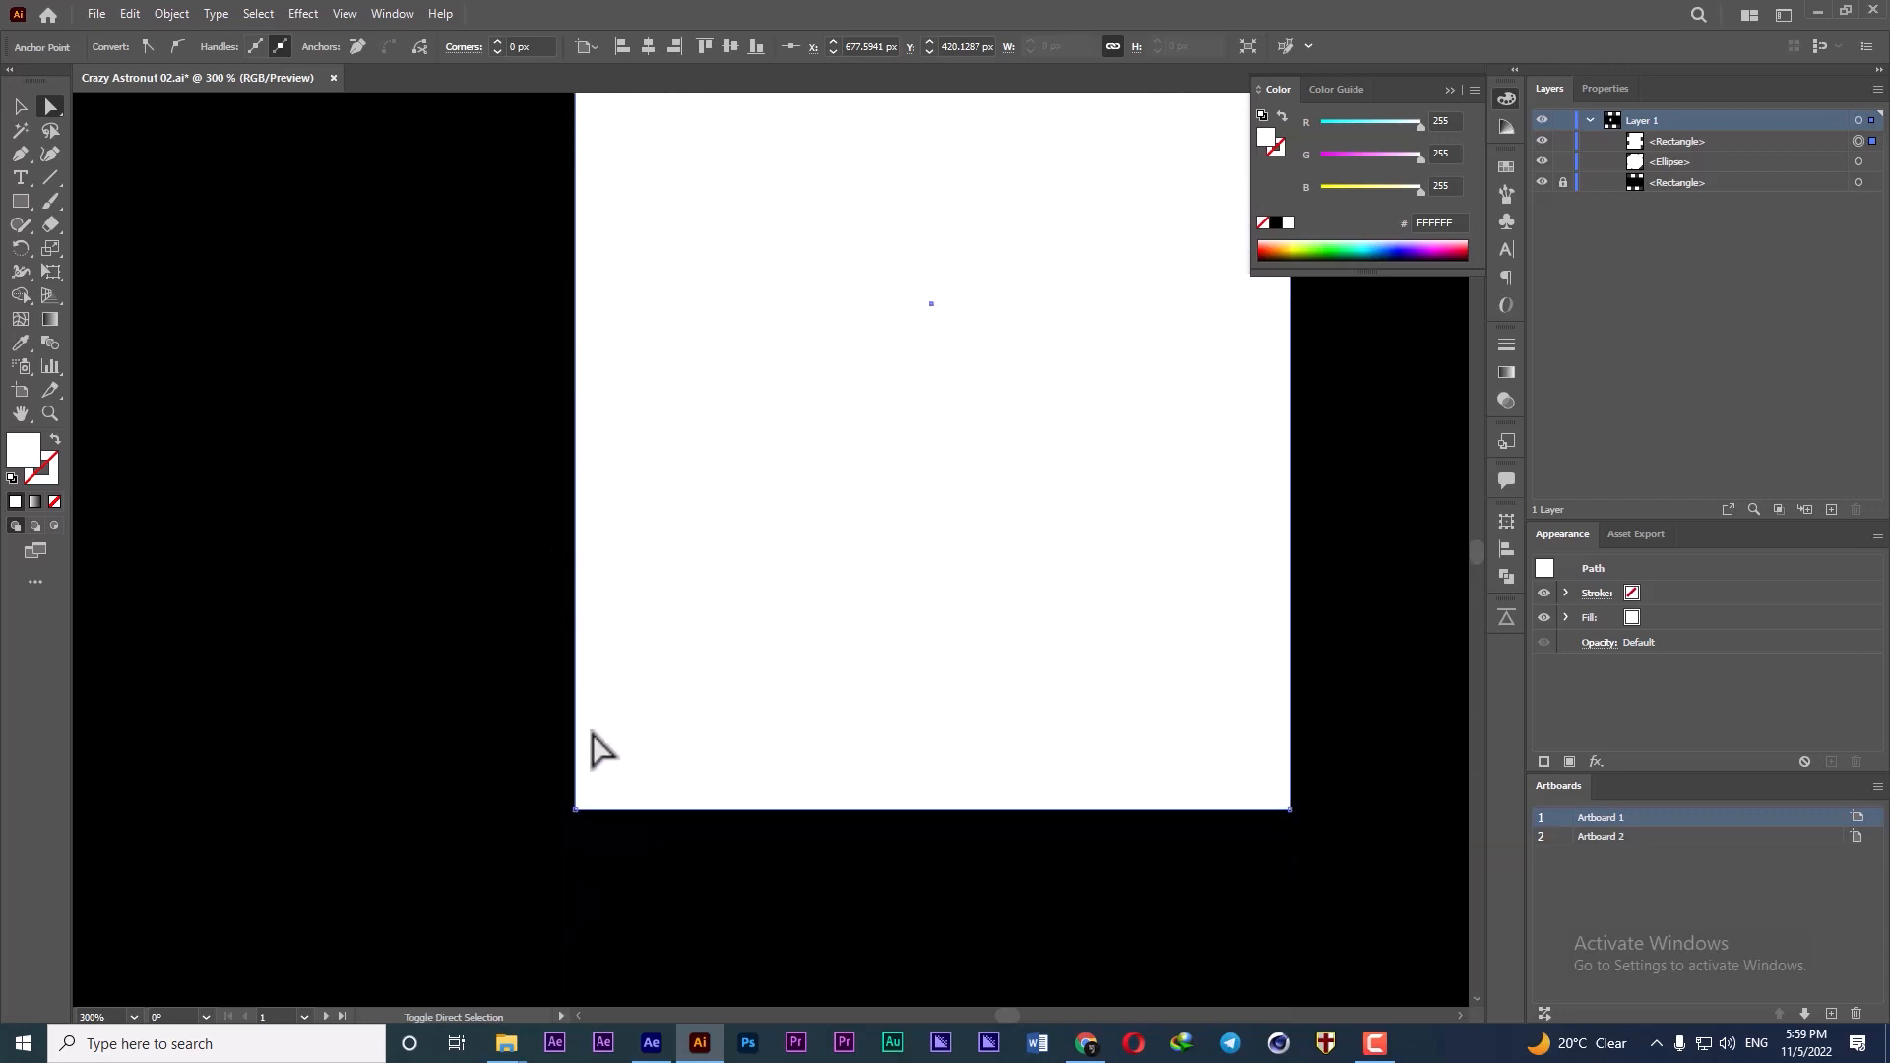
pyautogui.keyDown('shift'); pyautogui.click(575, 808); pyautogui.keyUp('shift')
pyautogui.scroll(3, 613, 565)
pyautogui.scroll(3, 622, 583)
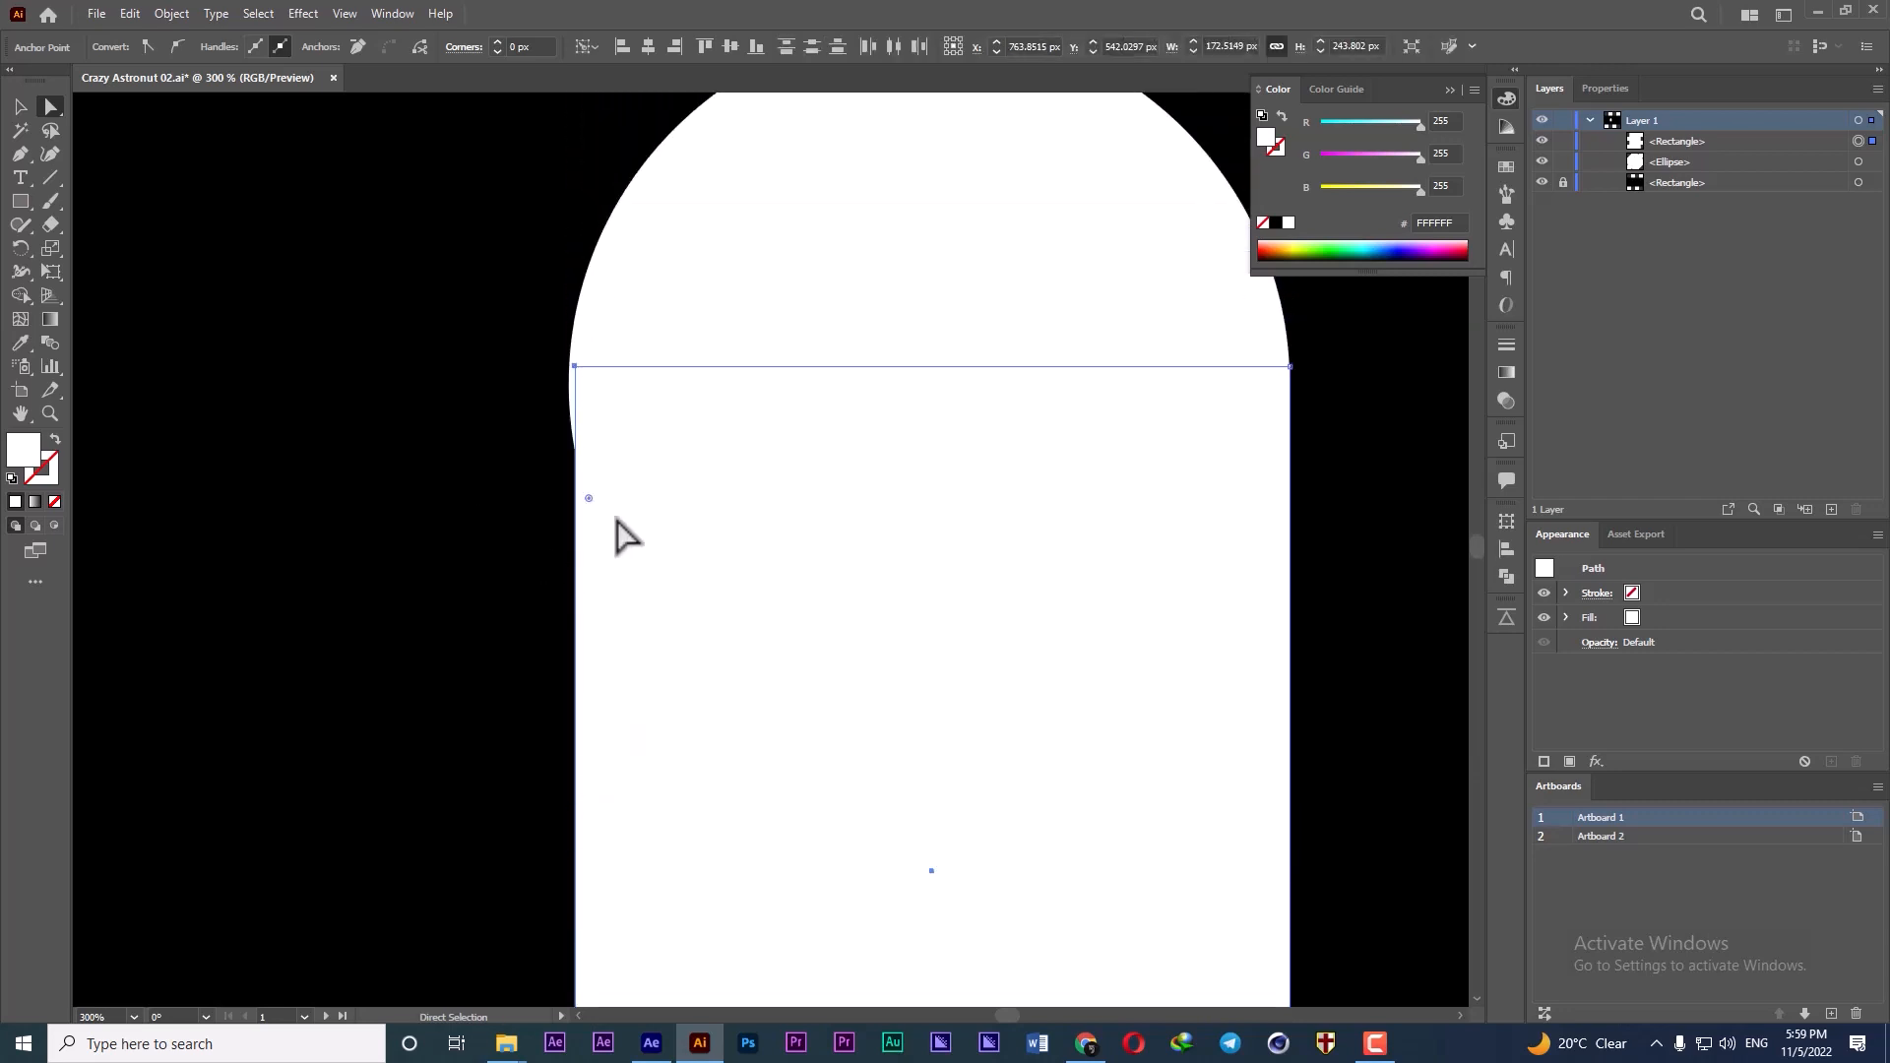
pyautogui.moveTo(575, 366); pyautogui.dragTo(572, 367)
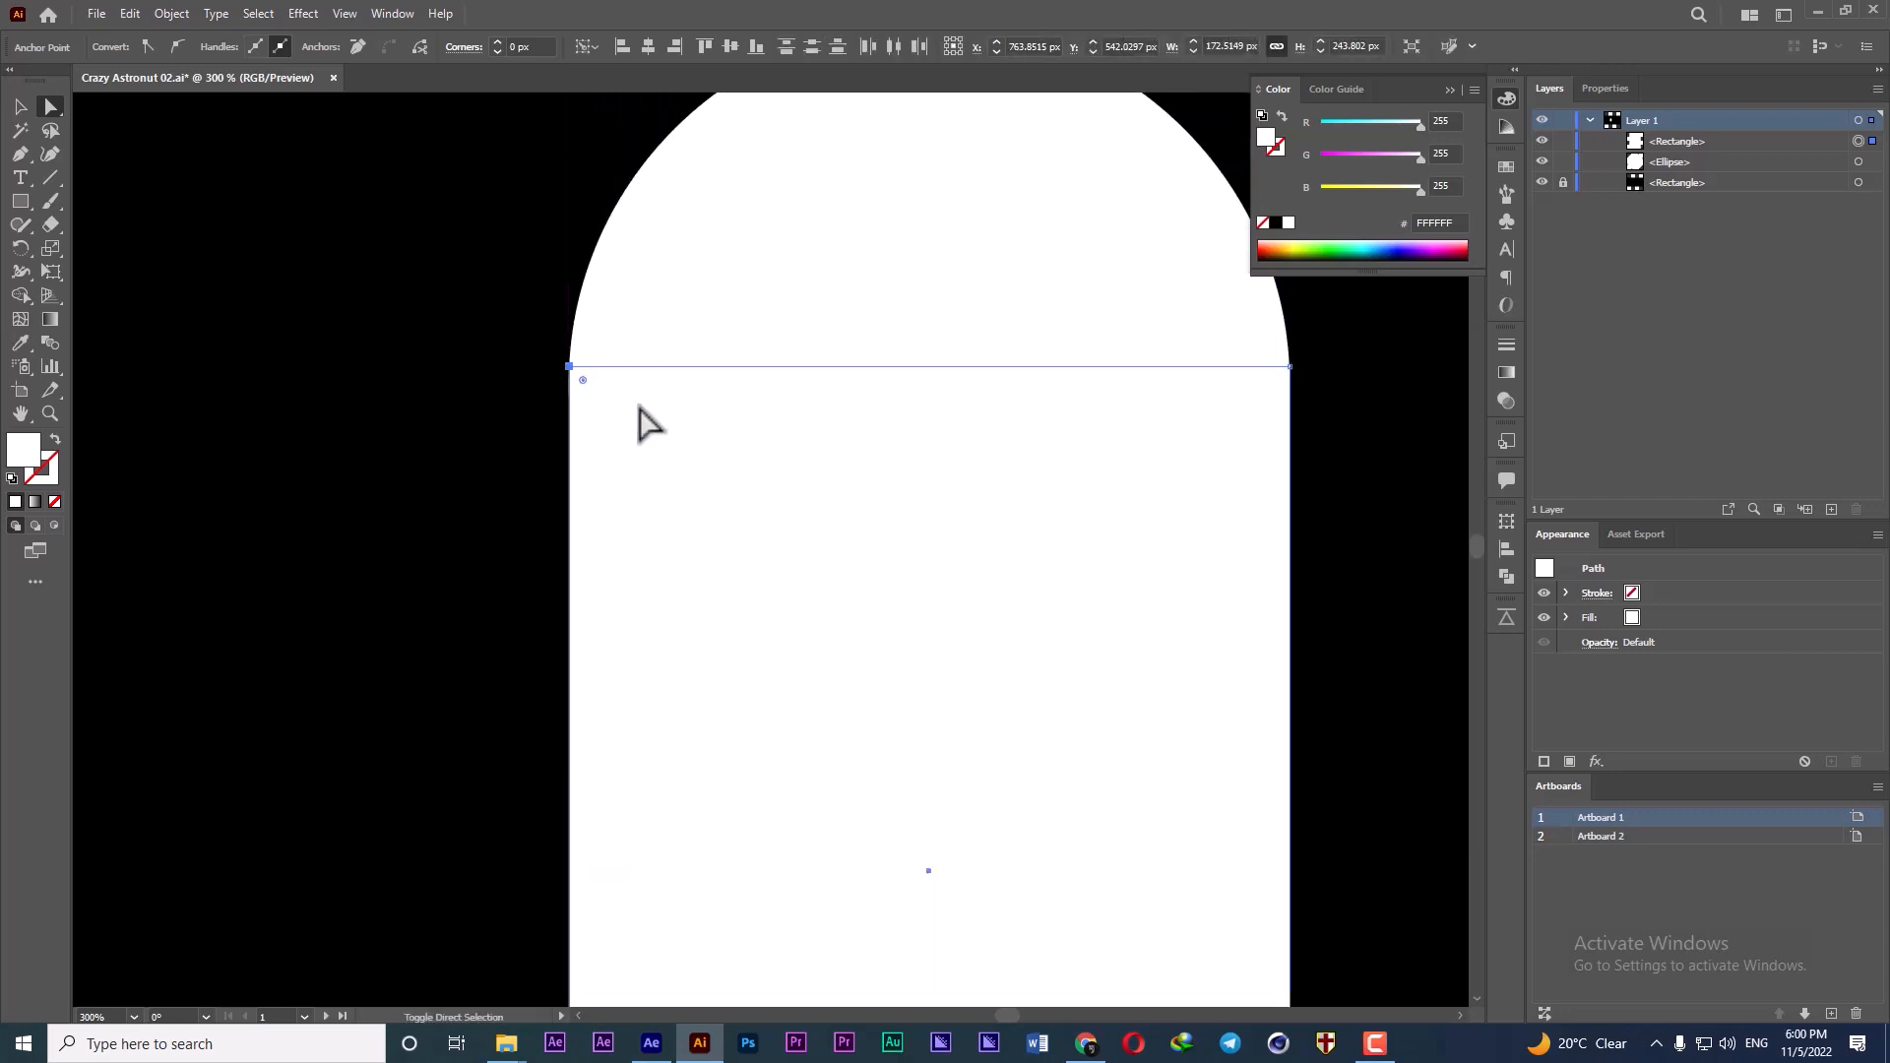
# - Unite the circle and the rectangle into a single body shape with Pathfinder
pyautogui.scroll(-4, 709, 456)
pyautogui.scroll(2, 718, 456)
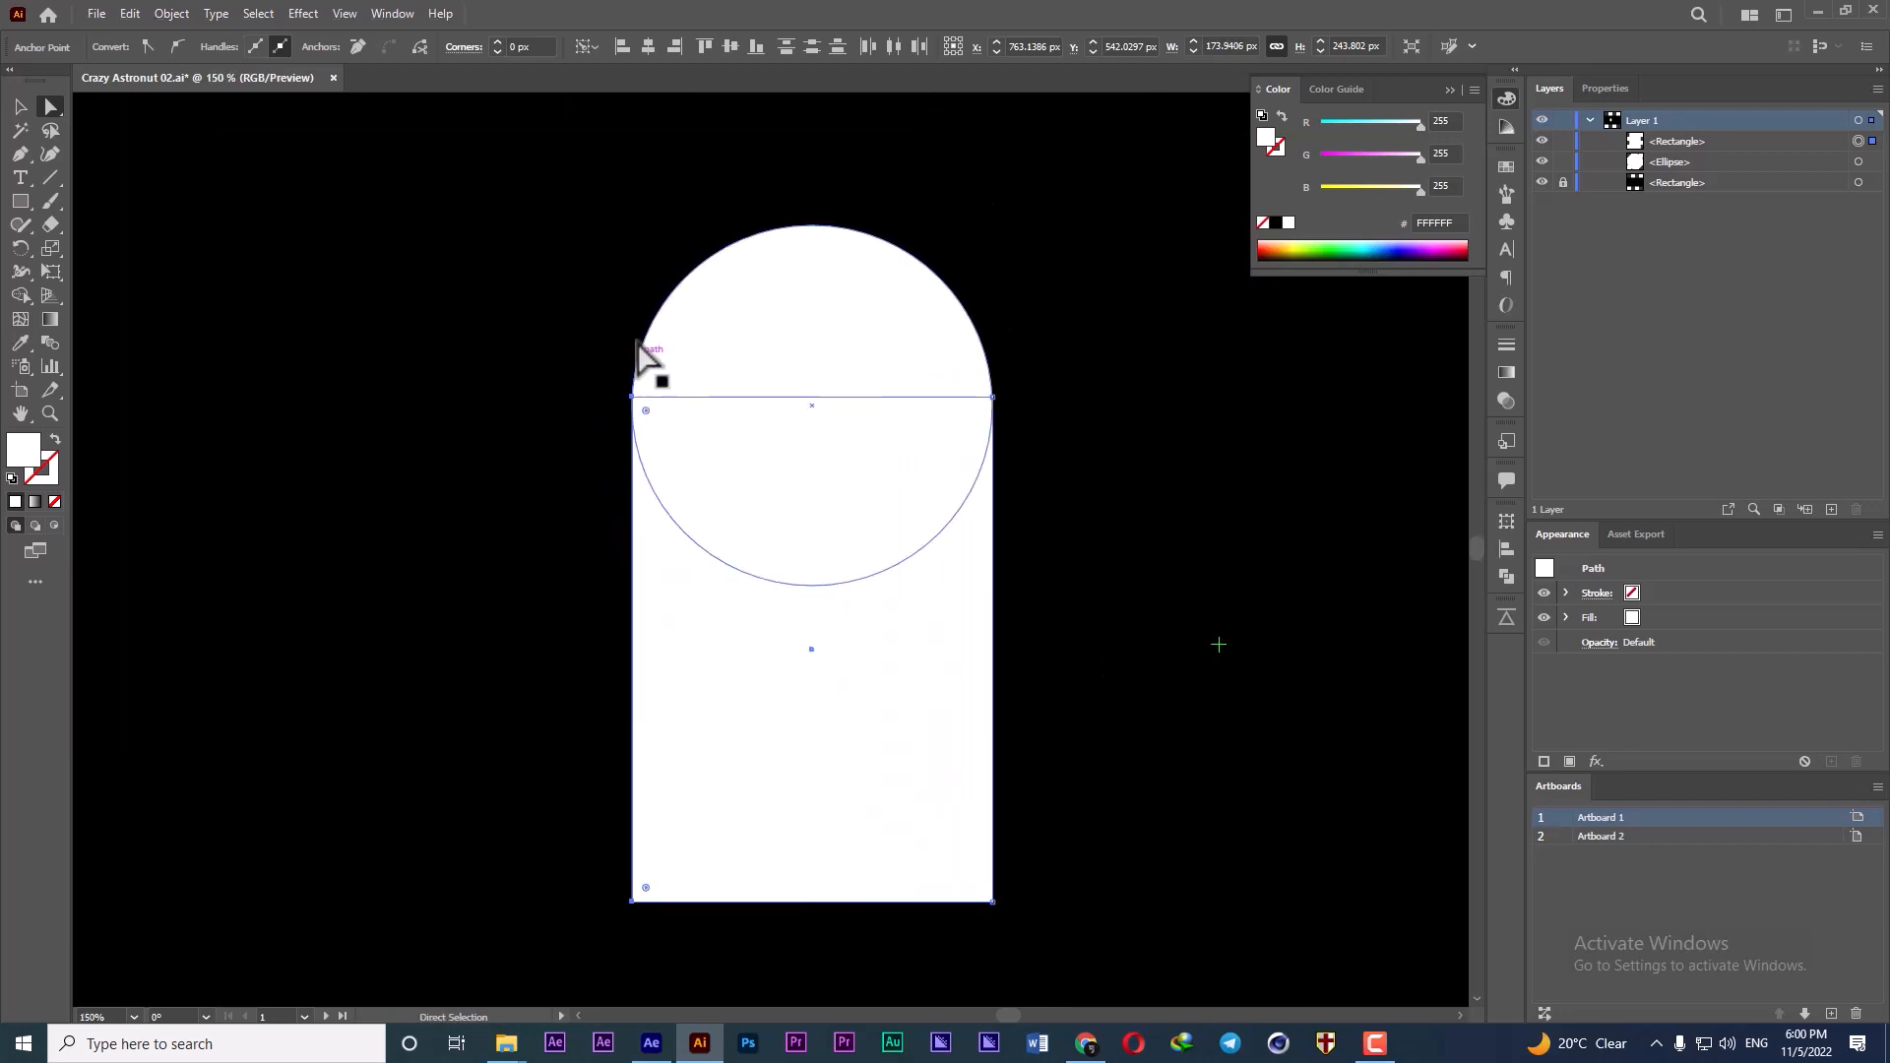
pyautogui.moveTo(1059, 317); pyautogui.dragTo(874, 557)
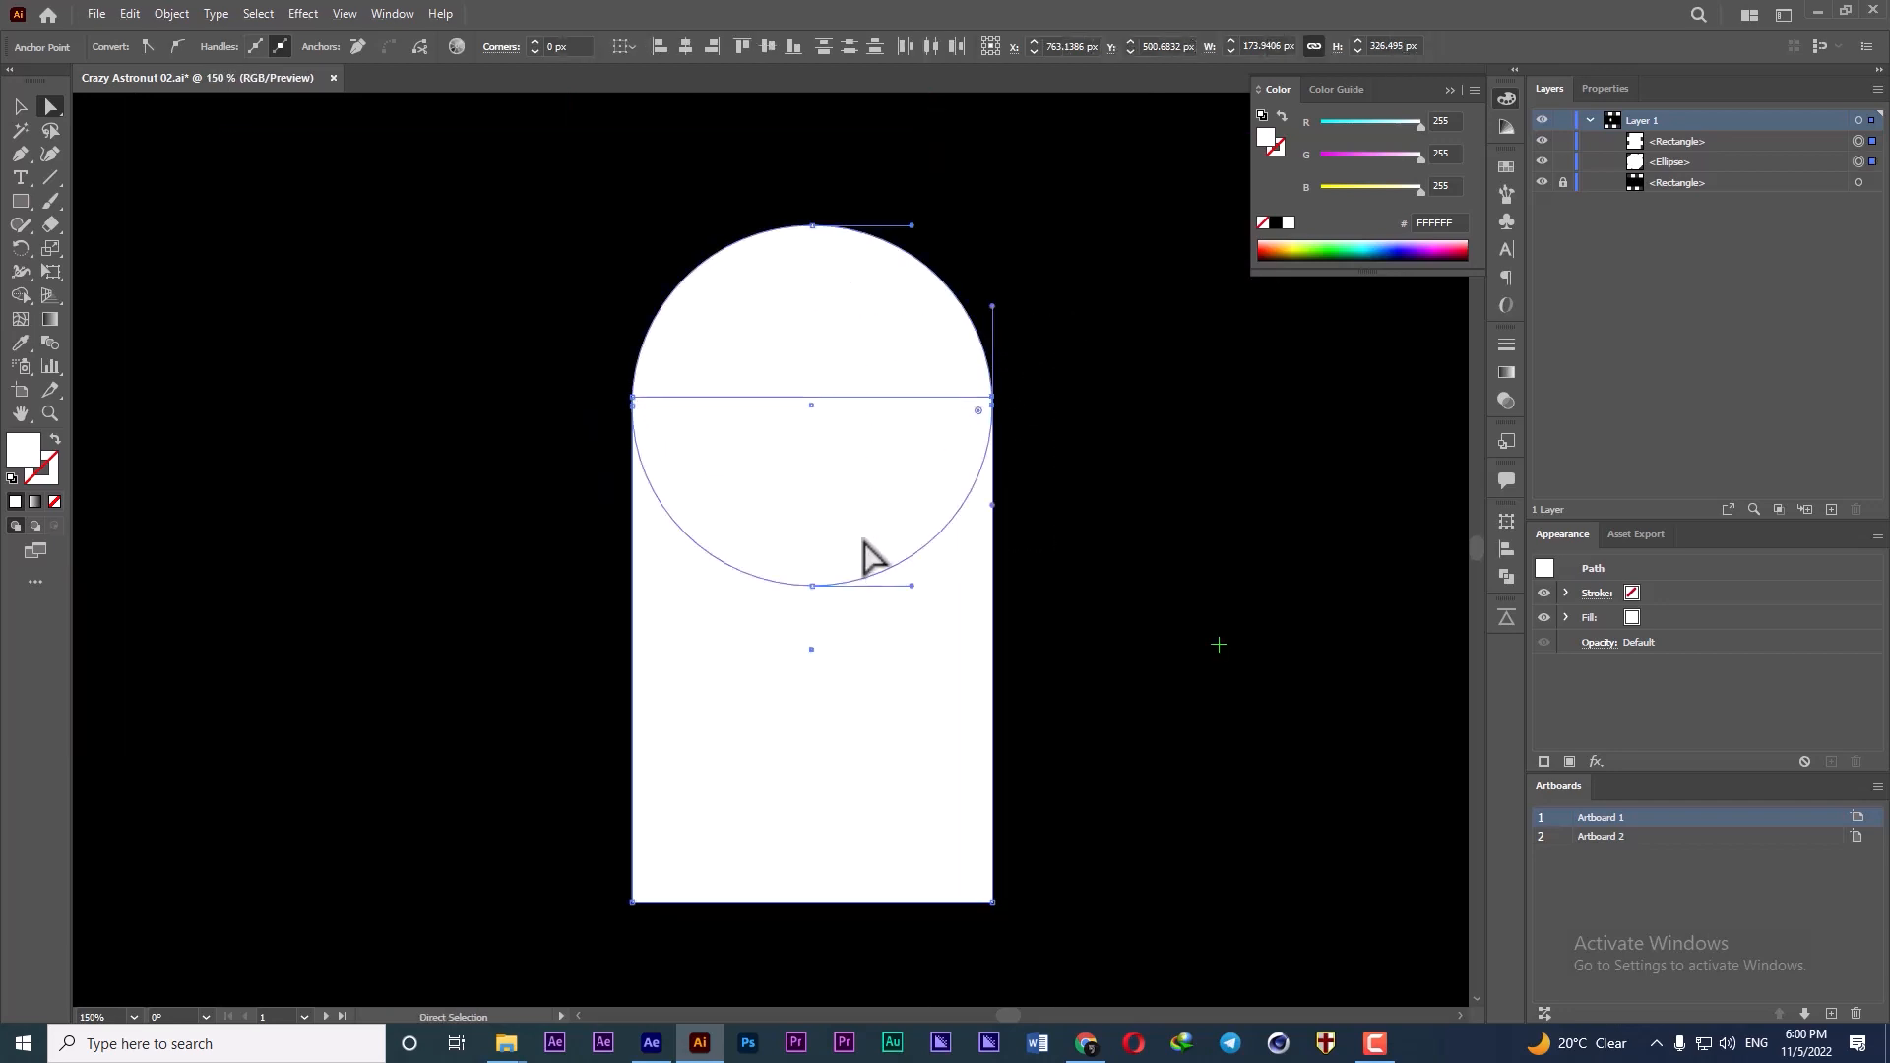
pyautogui.click(1072, 375)
pyautogui.moveTo(1071, 323); pyautogui.dragTo(773, 770)
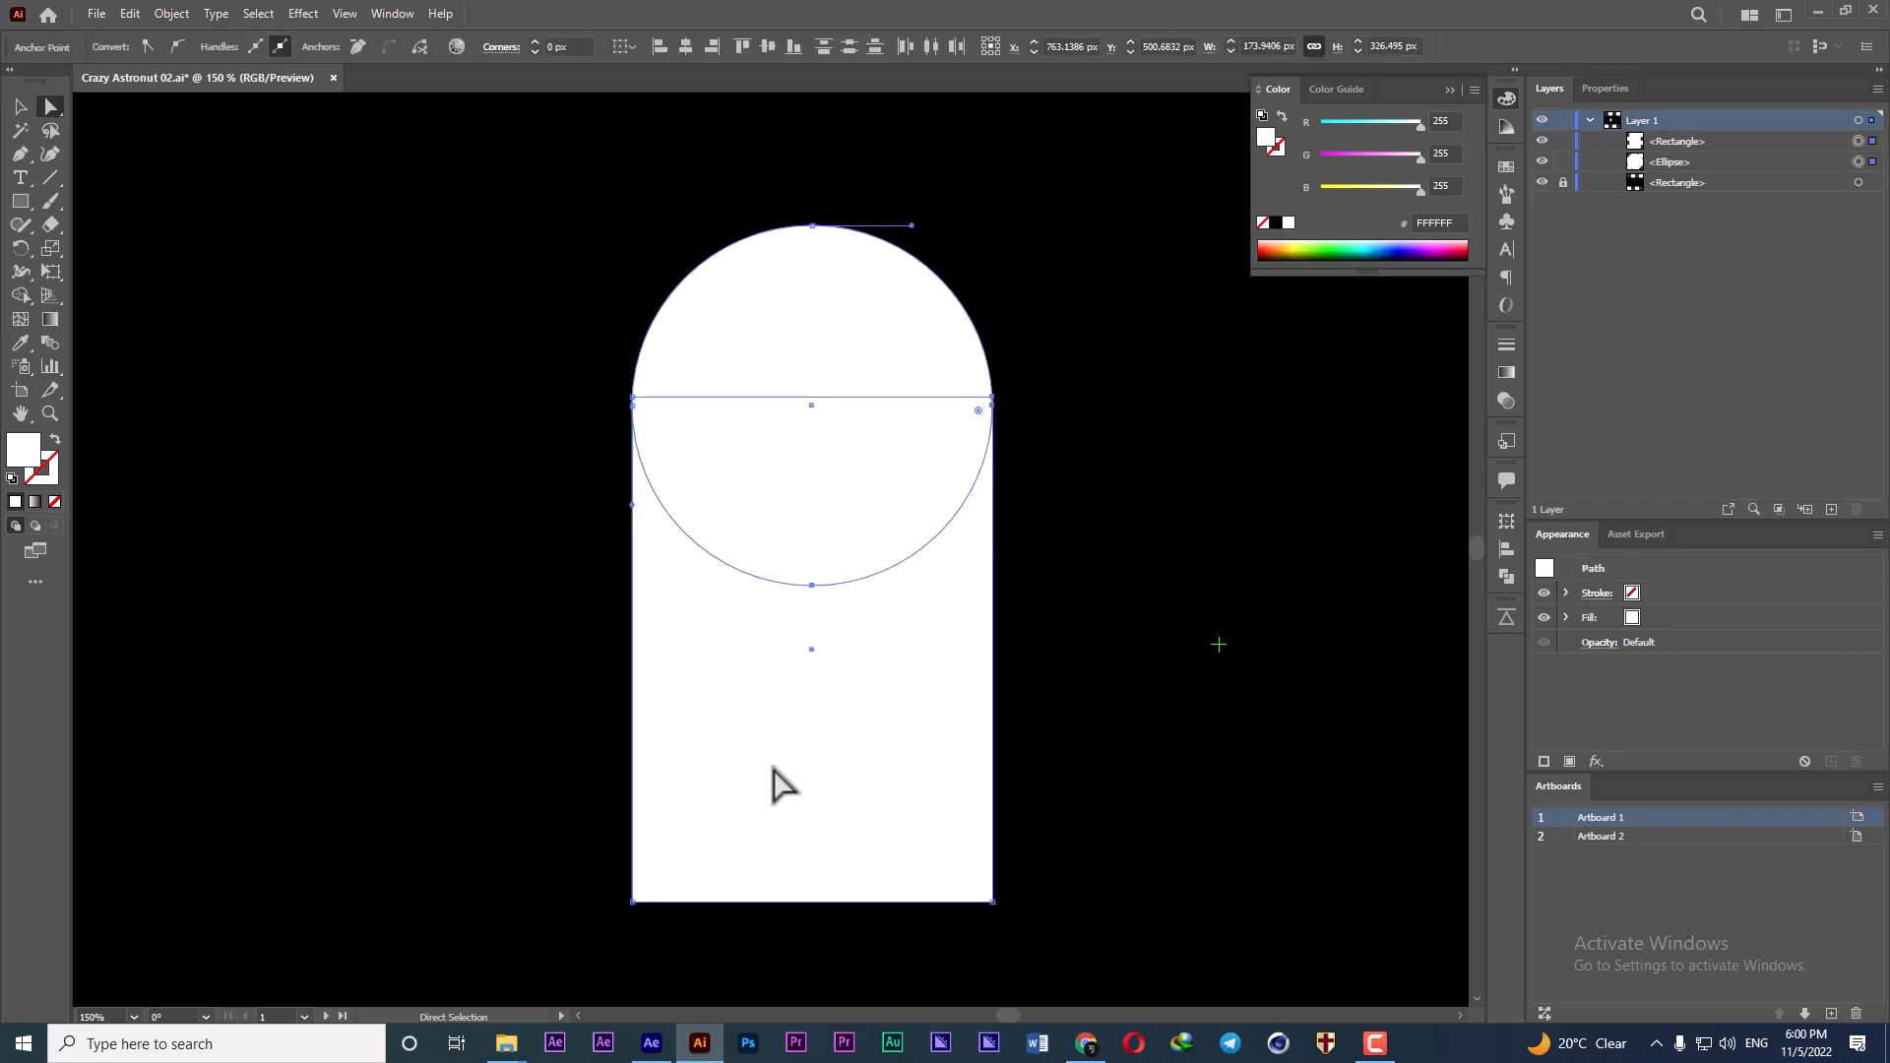
pyautogui.click(1503, 576)
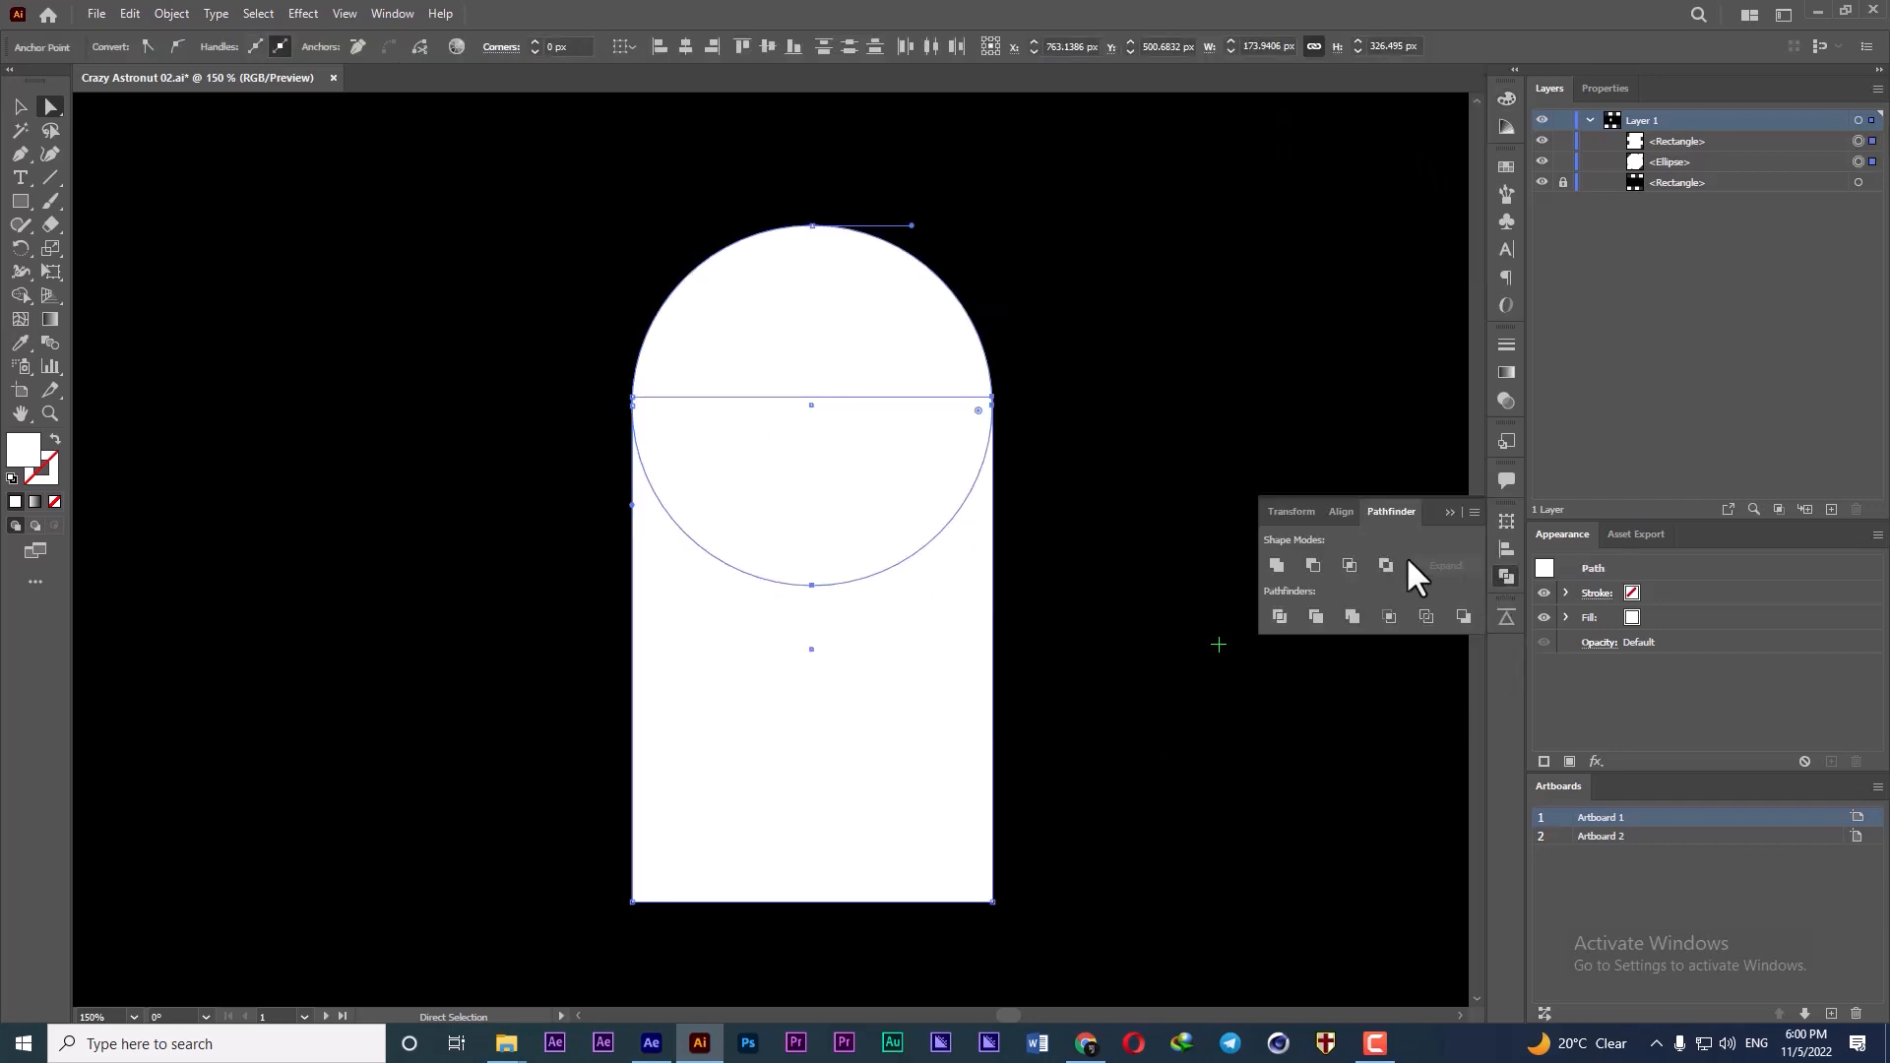
pyautogui.click(1277, 565)
# - Draw a rectangle about 53 × 76 px across the middle of the body's lower edge and subtract it with Minus Front to separate the legs
pyautogui.keyDown('alt'); pyautogui.scroll(-2, 846, 490); pyautogui.keyUp('alt')
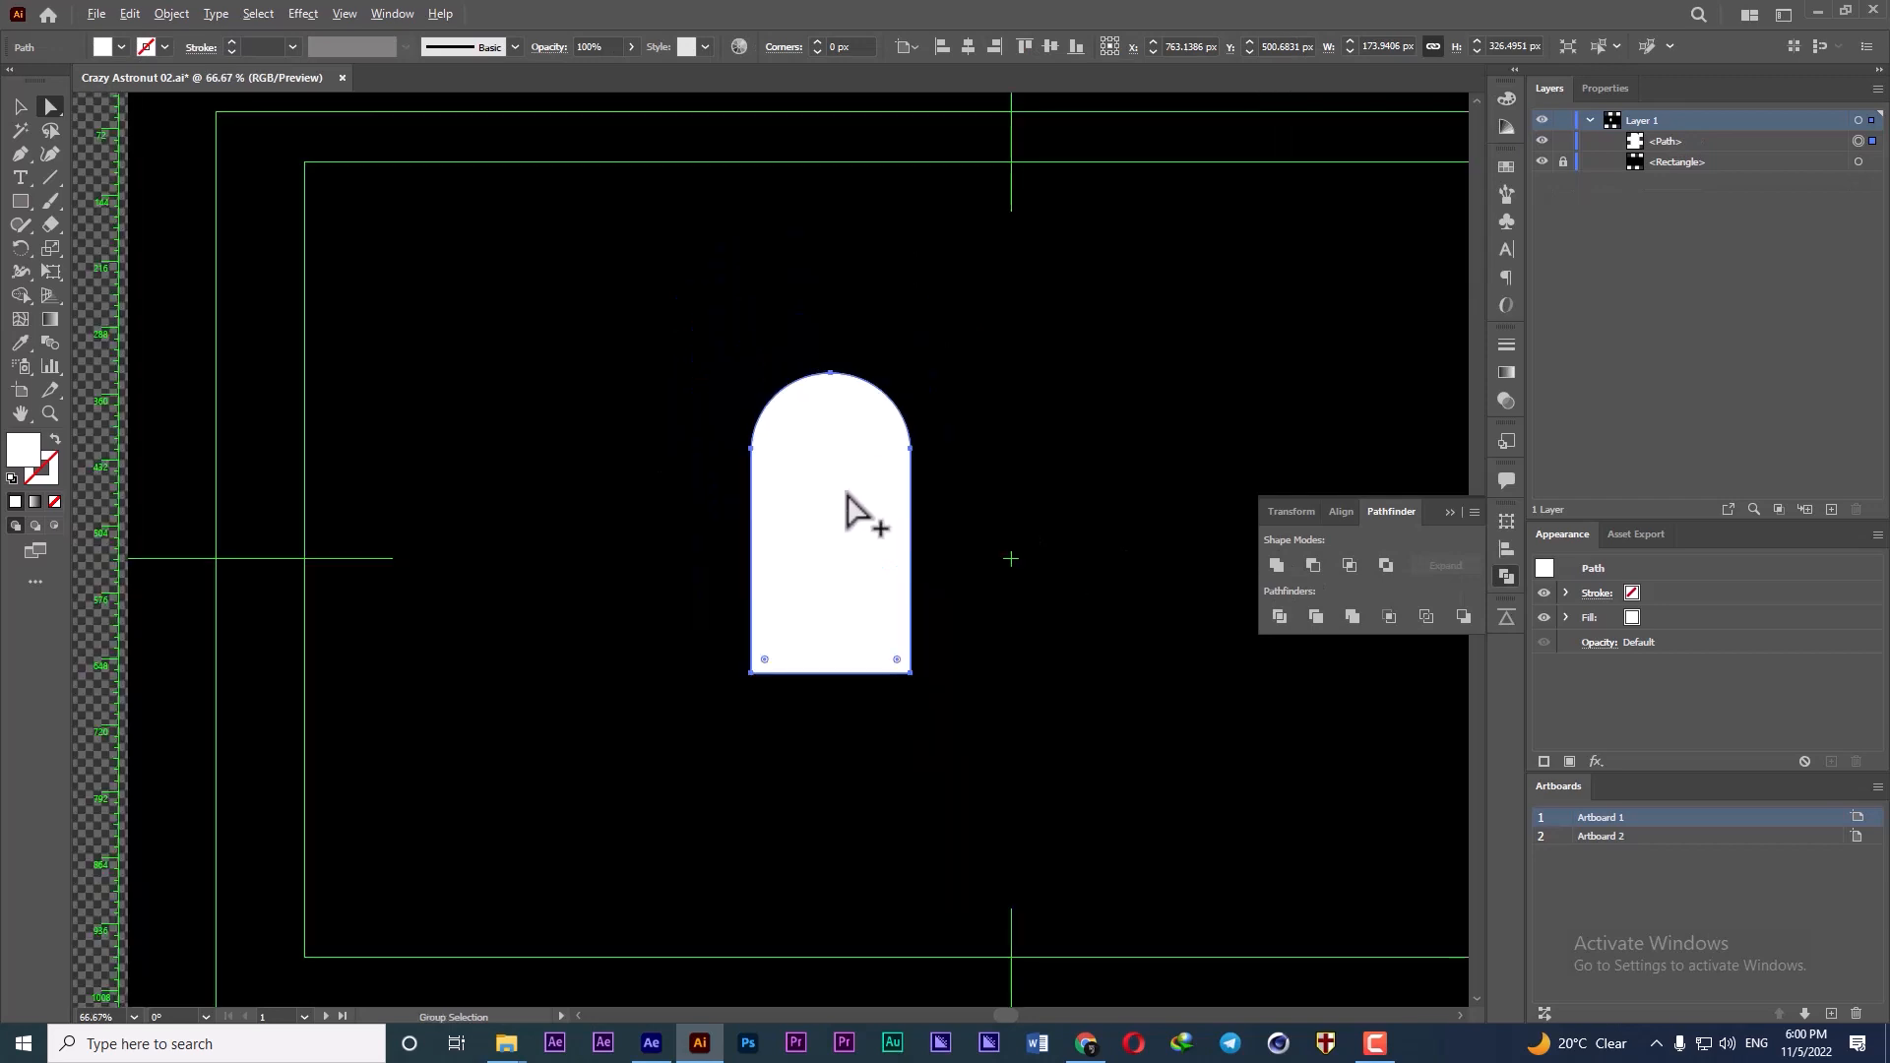
pyautogui.click(20, 201)
pyautogui.moveTo(811, 700); pyautogui.dragTo(858, 628)
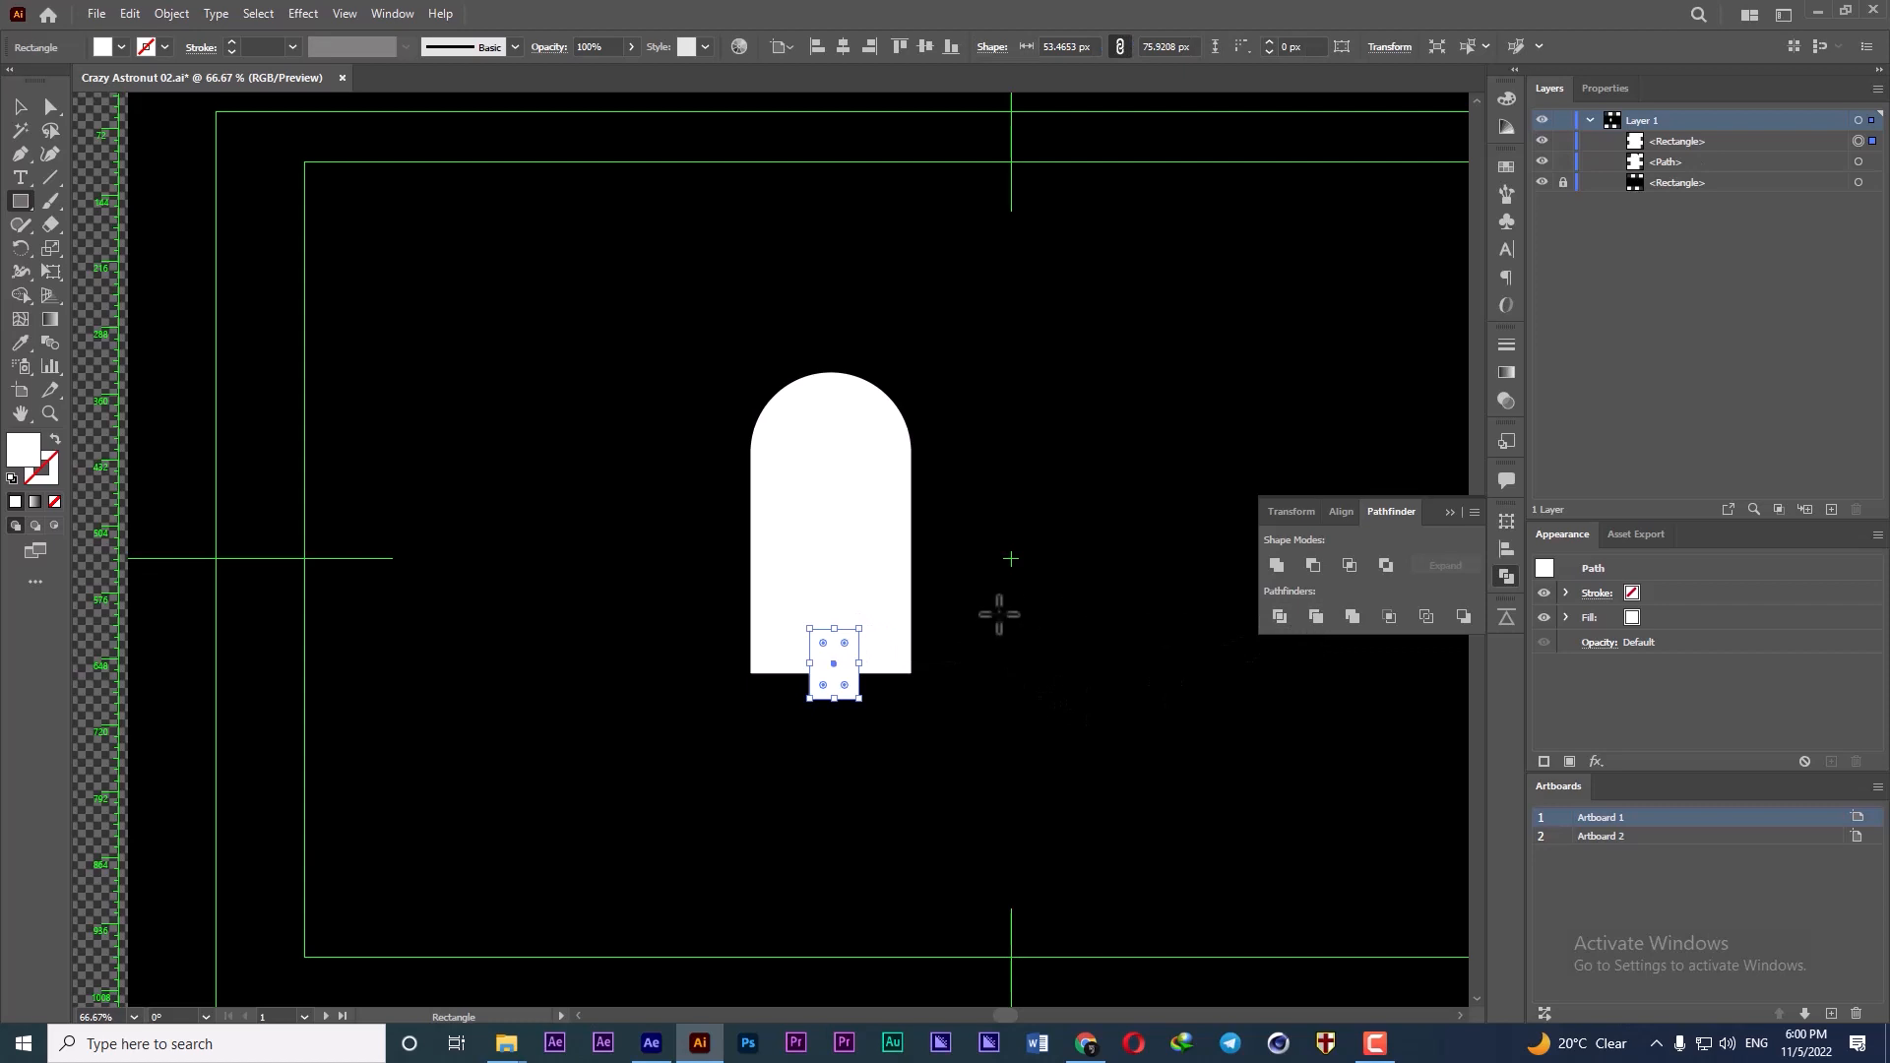
pyautogui.click(51, 106)
pyautogui.moveTo(1051, 406); pyautogui.dragTo(743, 677)
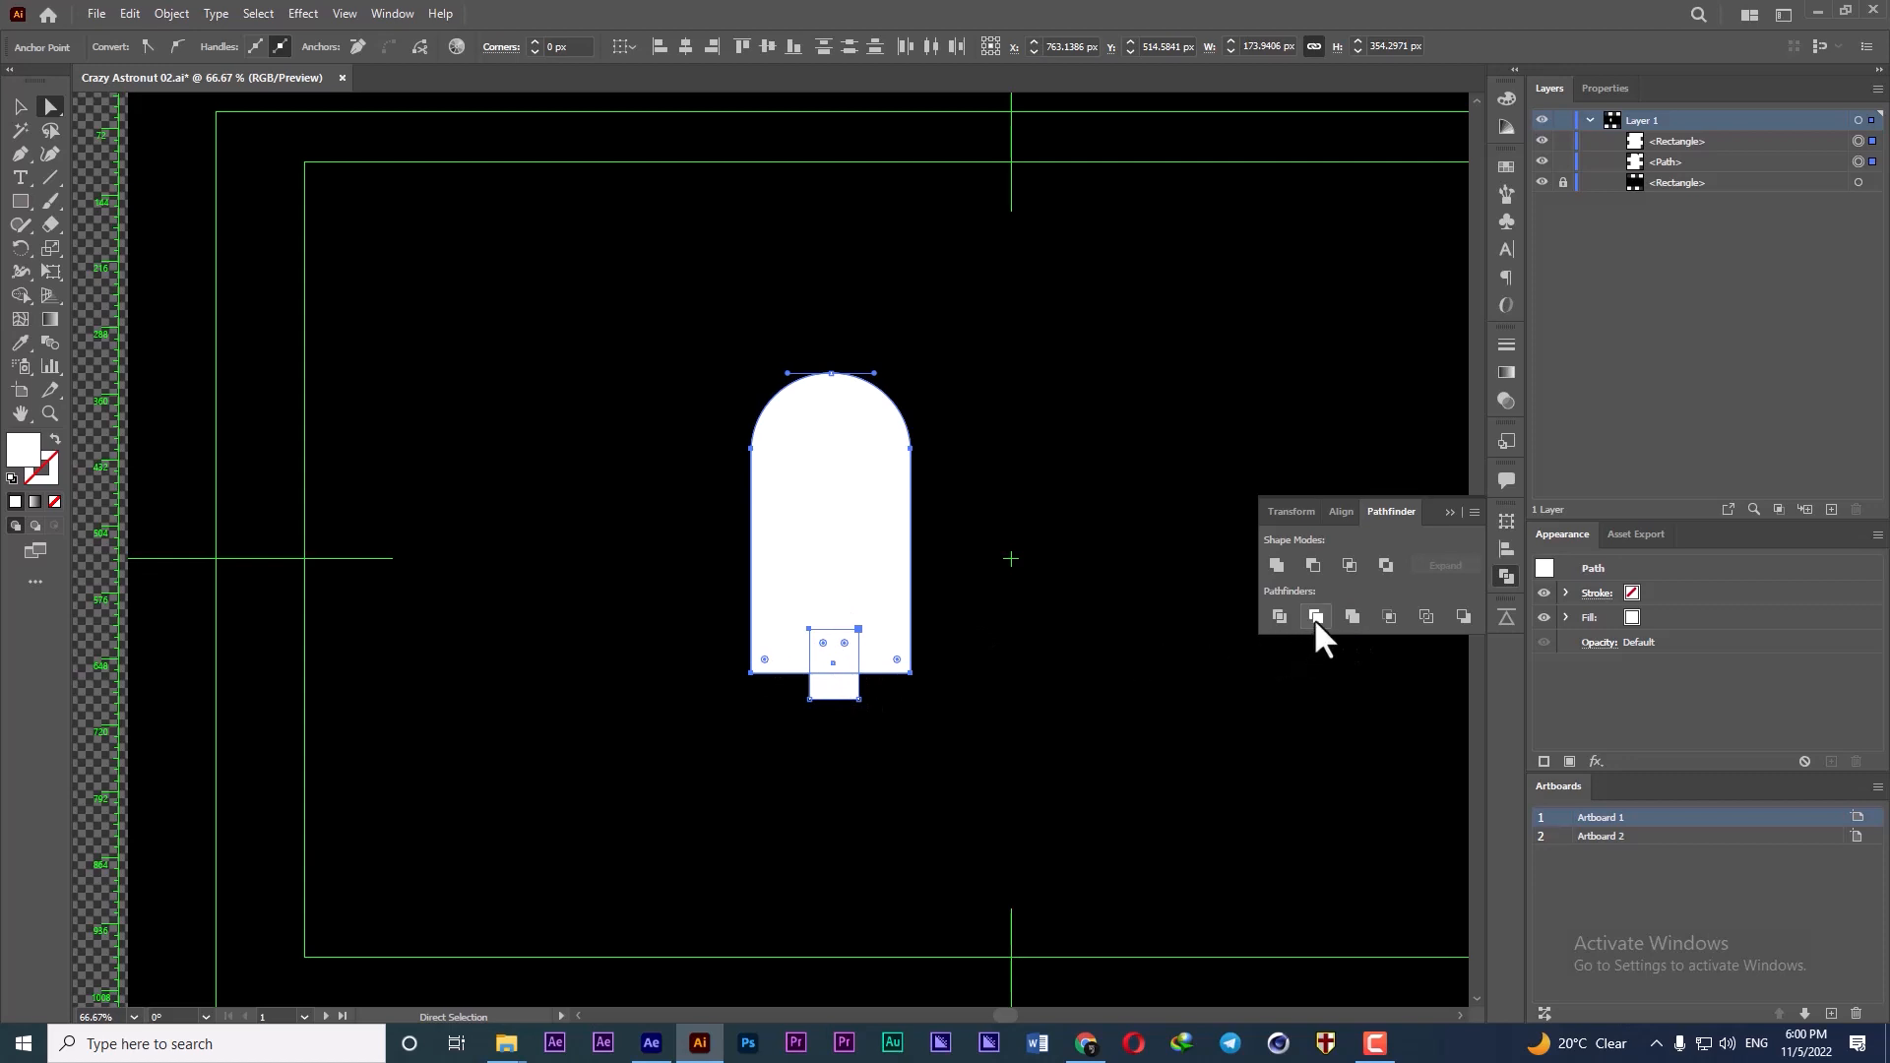
pyautogui.click(1314, 566)
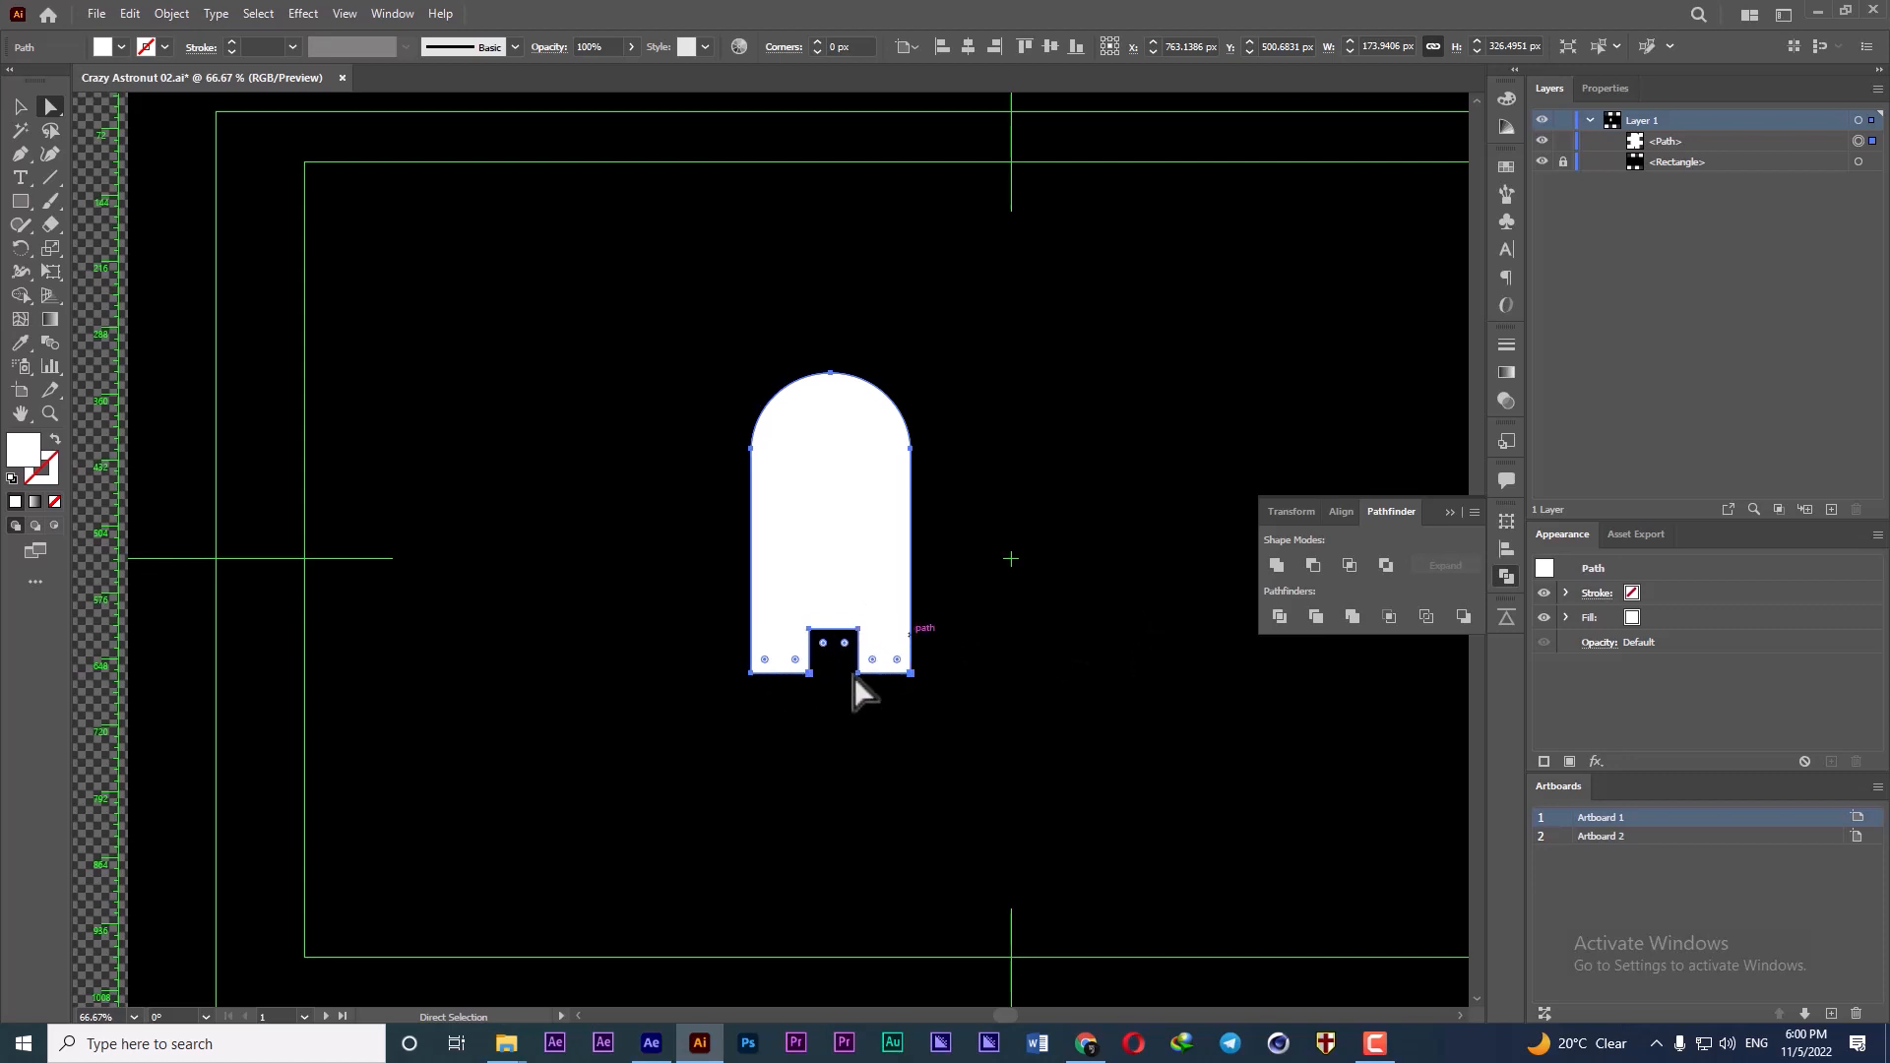
# - Round the corners of the legs and the notch between them to a radius of about 14 px, and deselect the body
pyautogui.scroll(4, 811, 647)
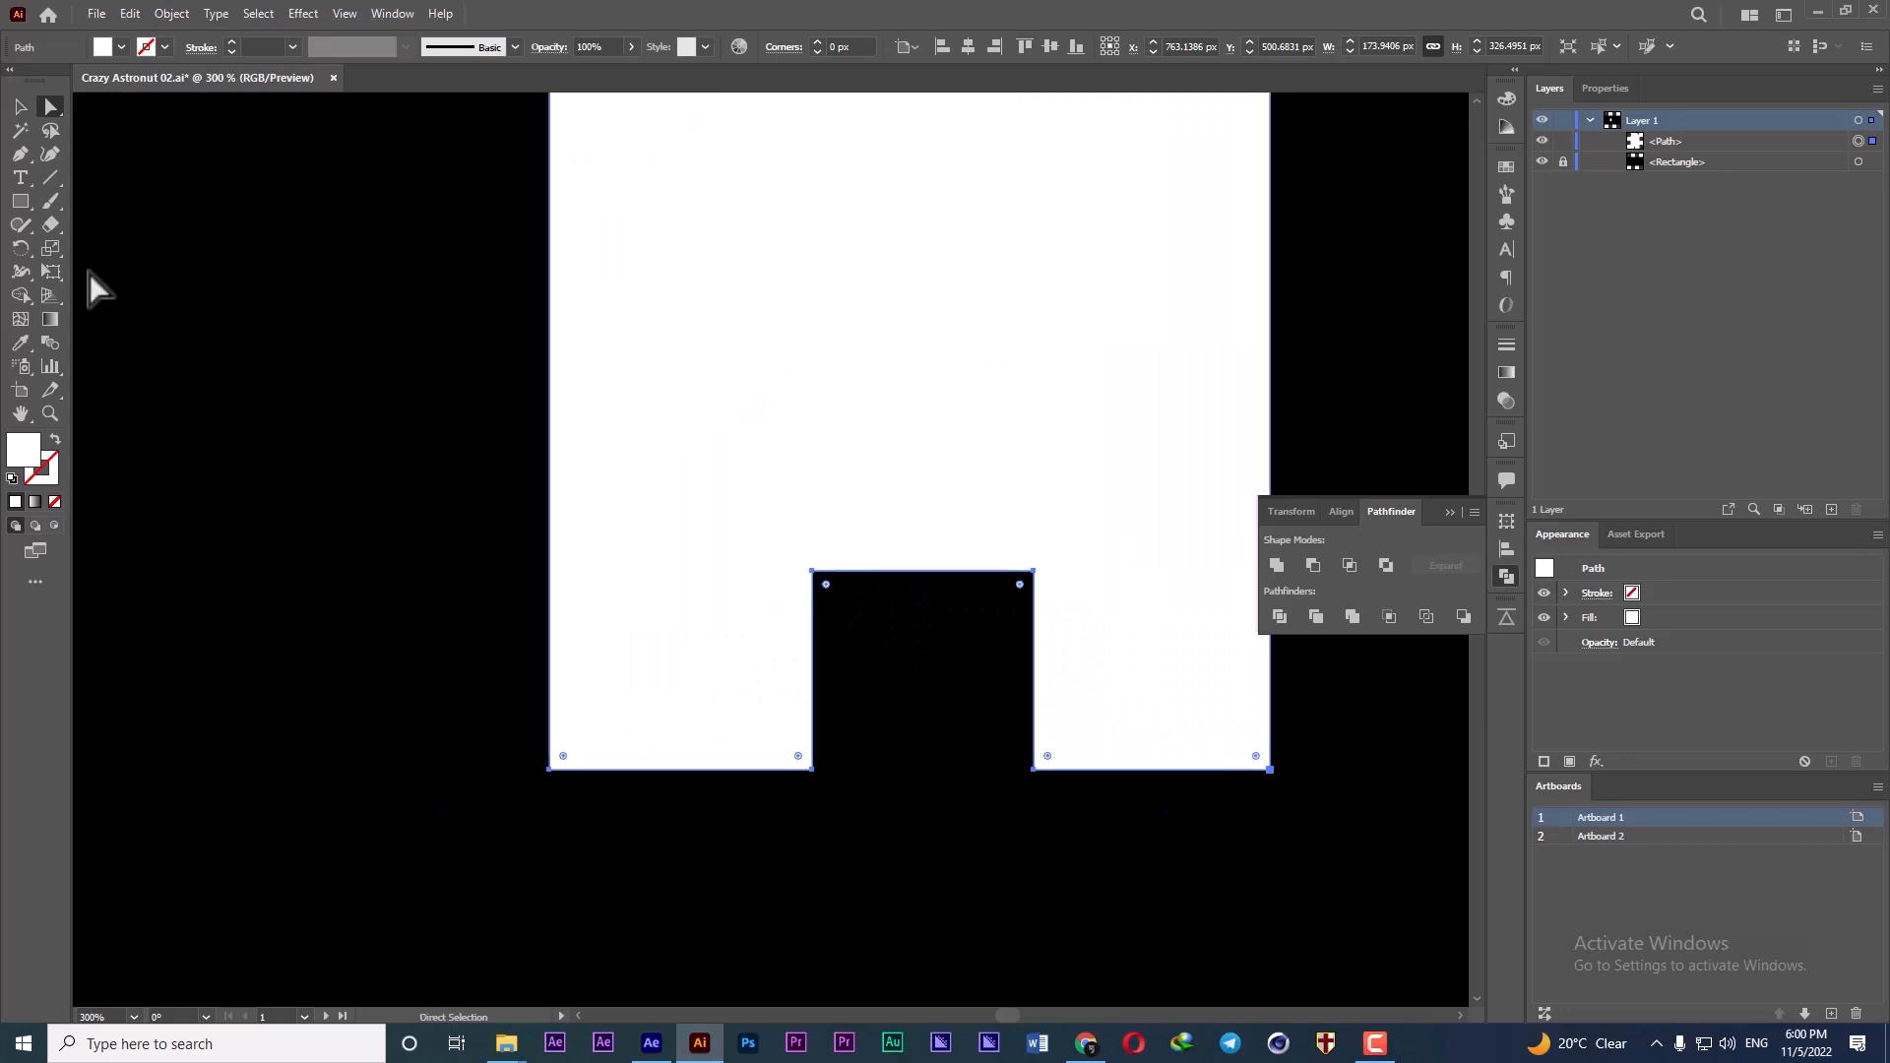
pyautogui.moveTo(829, 585); pyautogui.dragTo(854, 647)
pyautogui.scroll(-3, 911, 654)
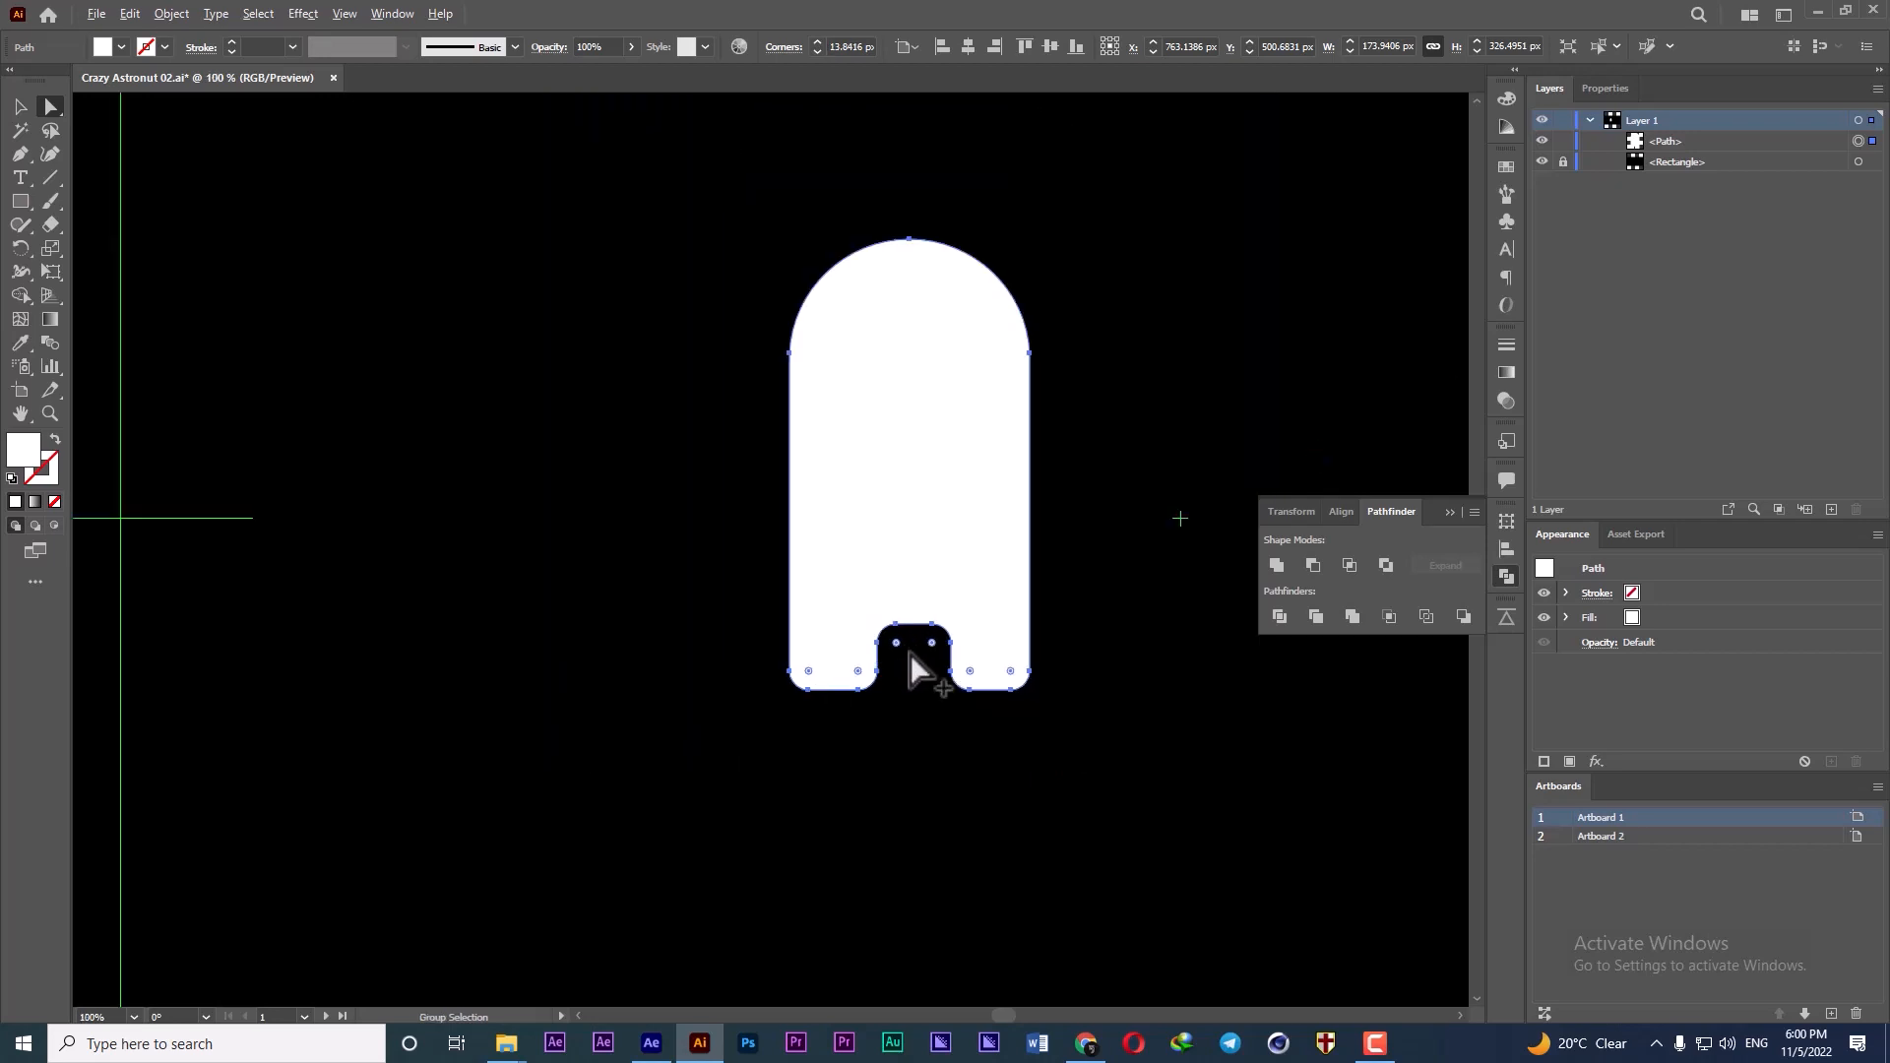
pyautogui.scroll(-2, 936, 659)
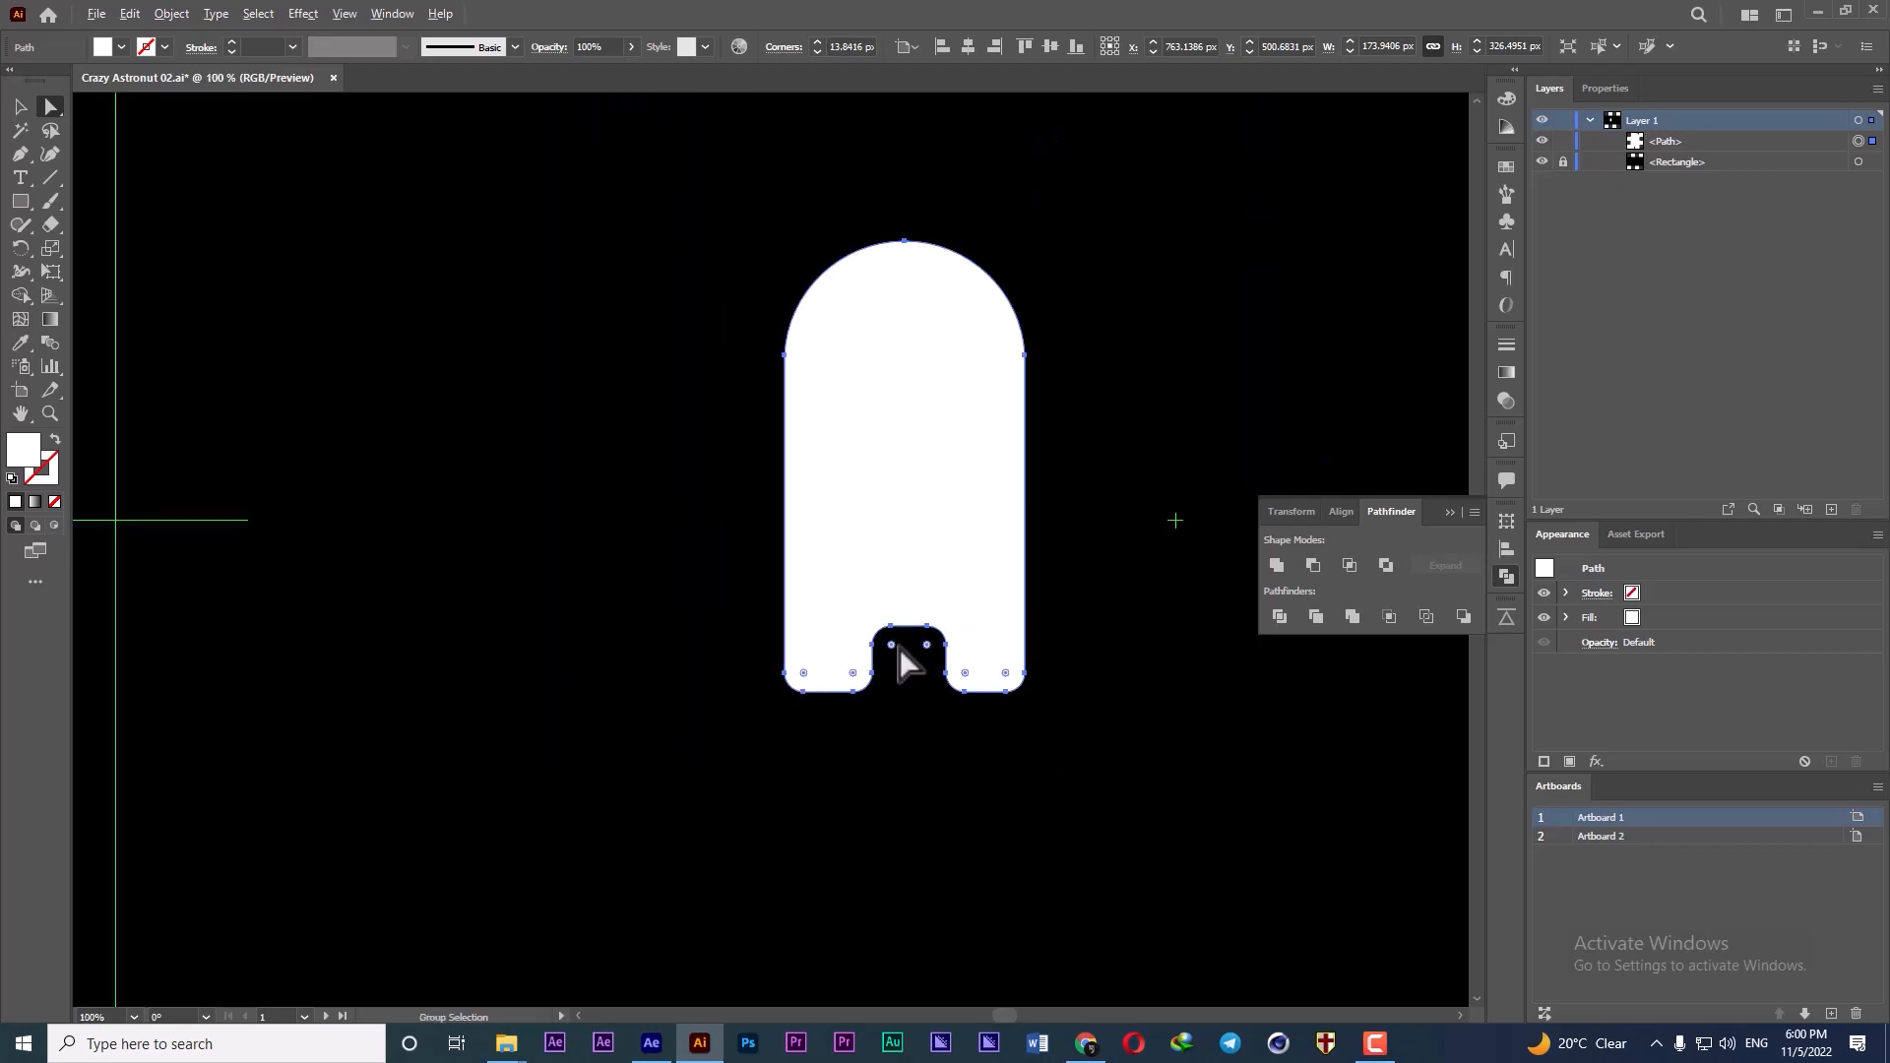
pyautogui.click(21, 109)
pyautogui.click(370, 304)
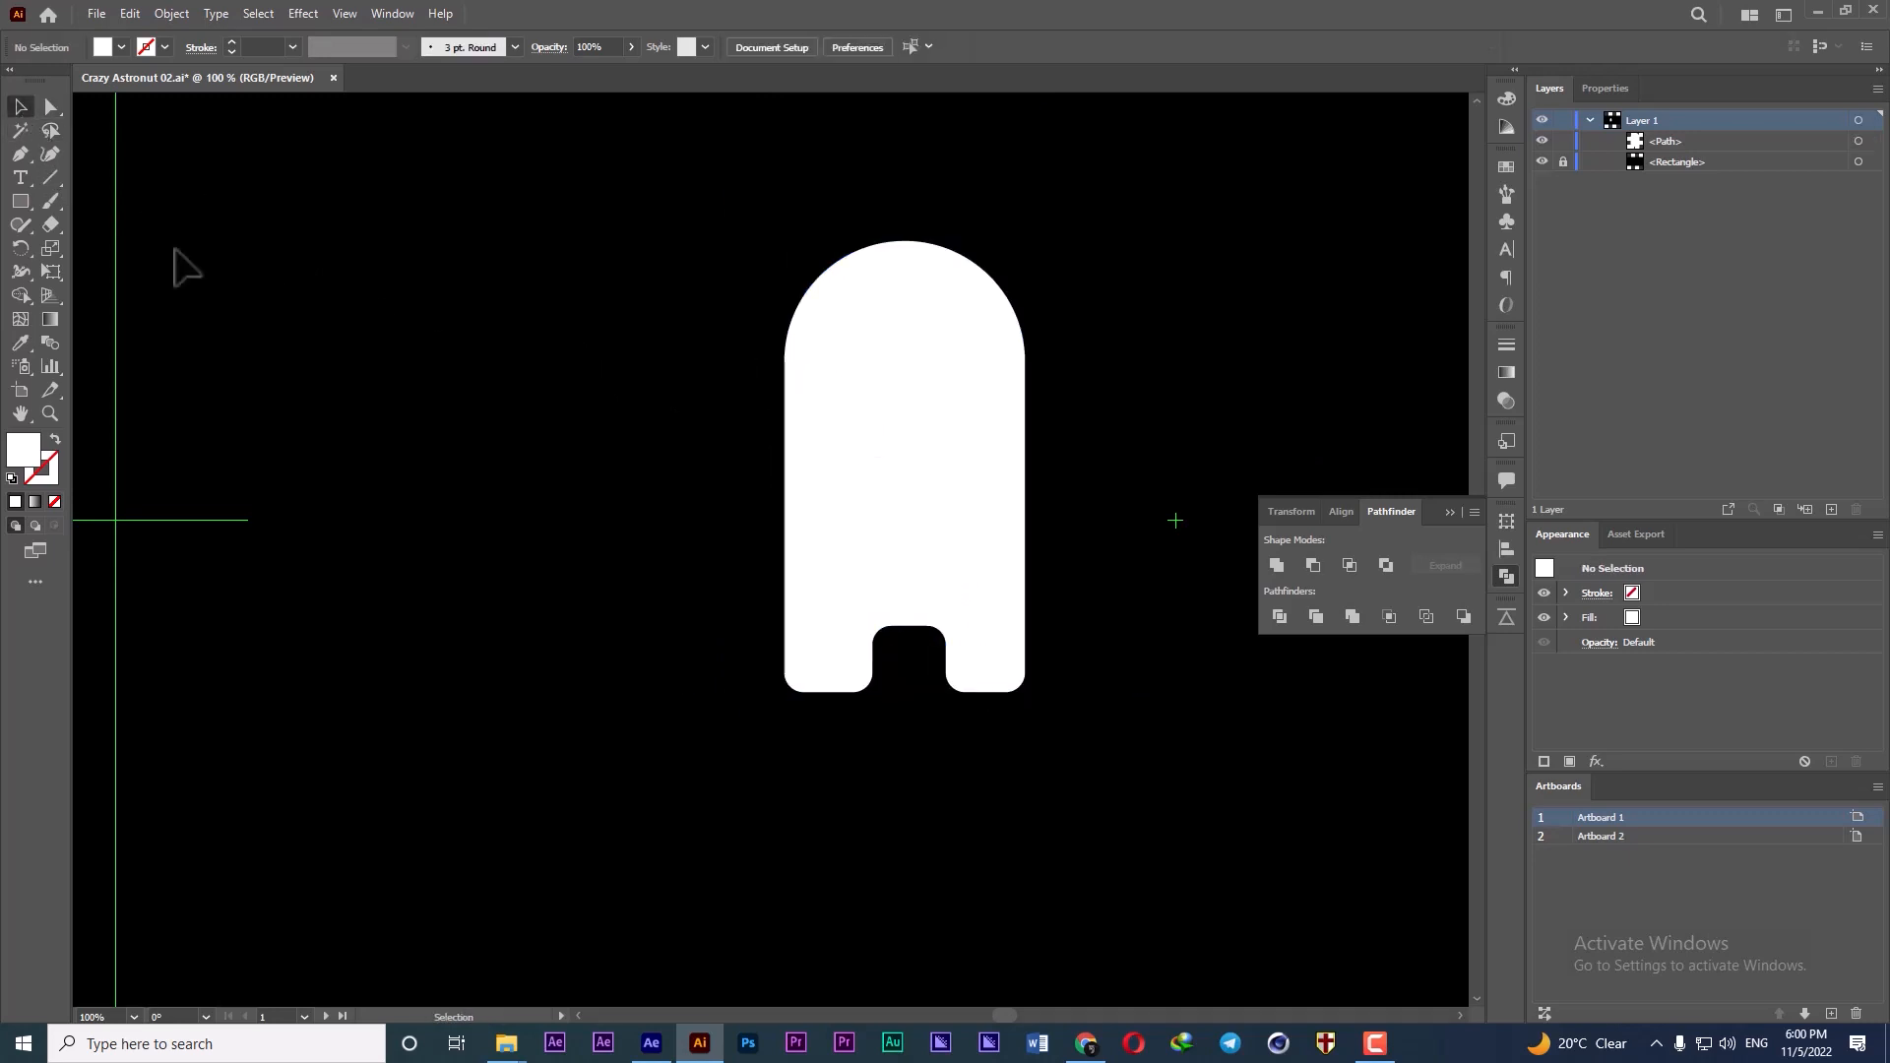
# - Draw a rounded rectangle visor about 137 × 161 px with about 45 px corners over the body's upper left and fill it #494949
pyautogui.moveTo(21, 201); pyautogui.dragTo(147, 223)
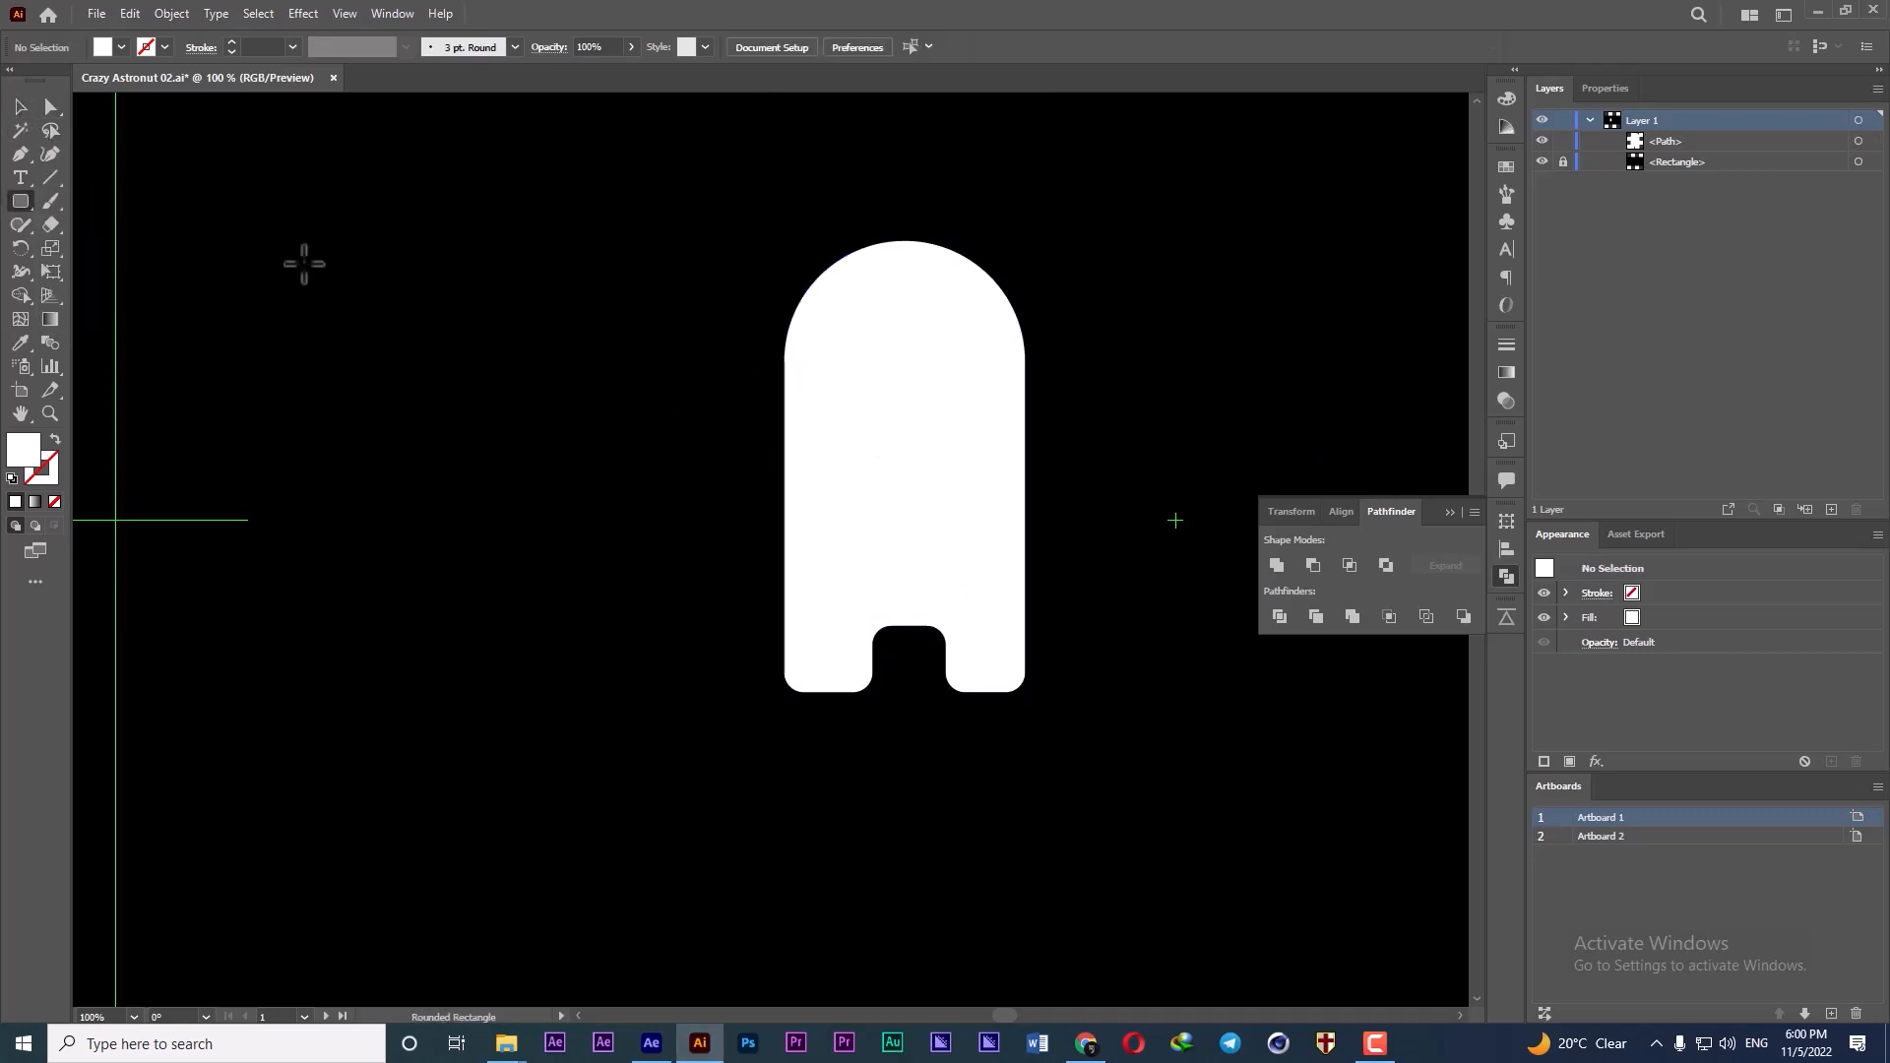
pyautogui.moveTo(777, 308); pyautogui.dragTo(886, 426)
pyautogui.click(53, 106)
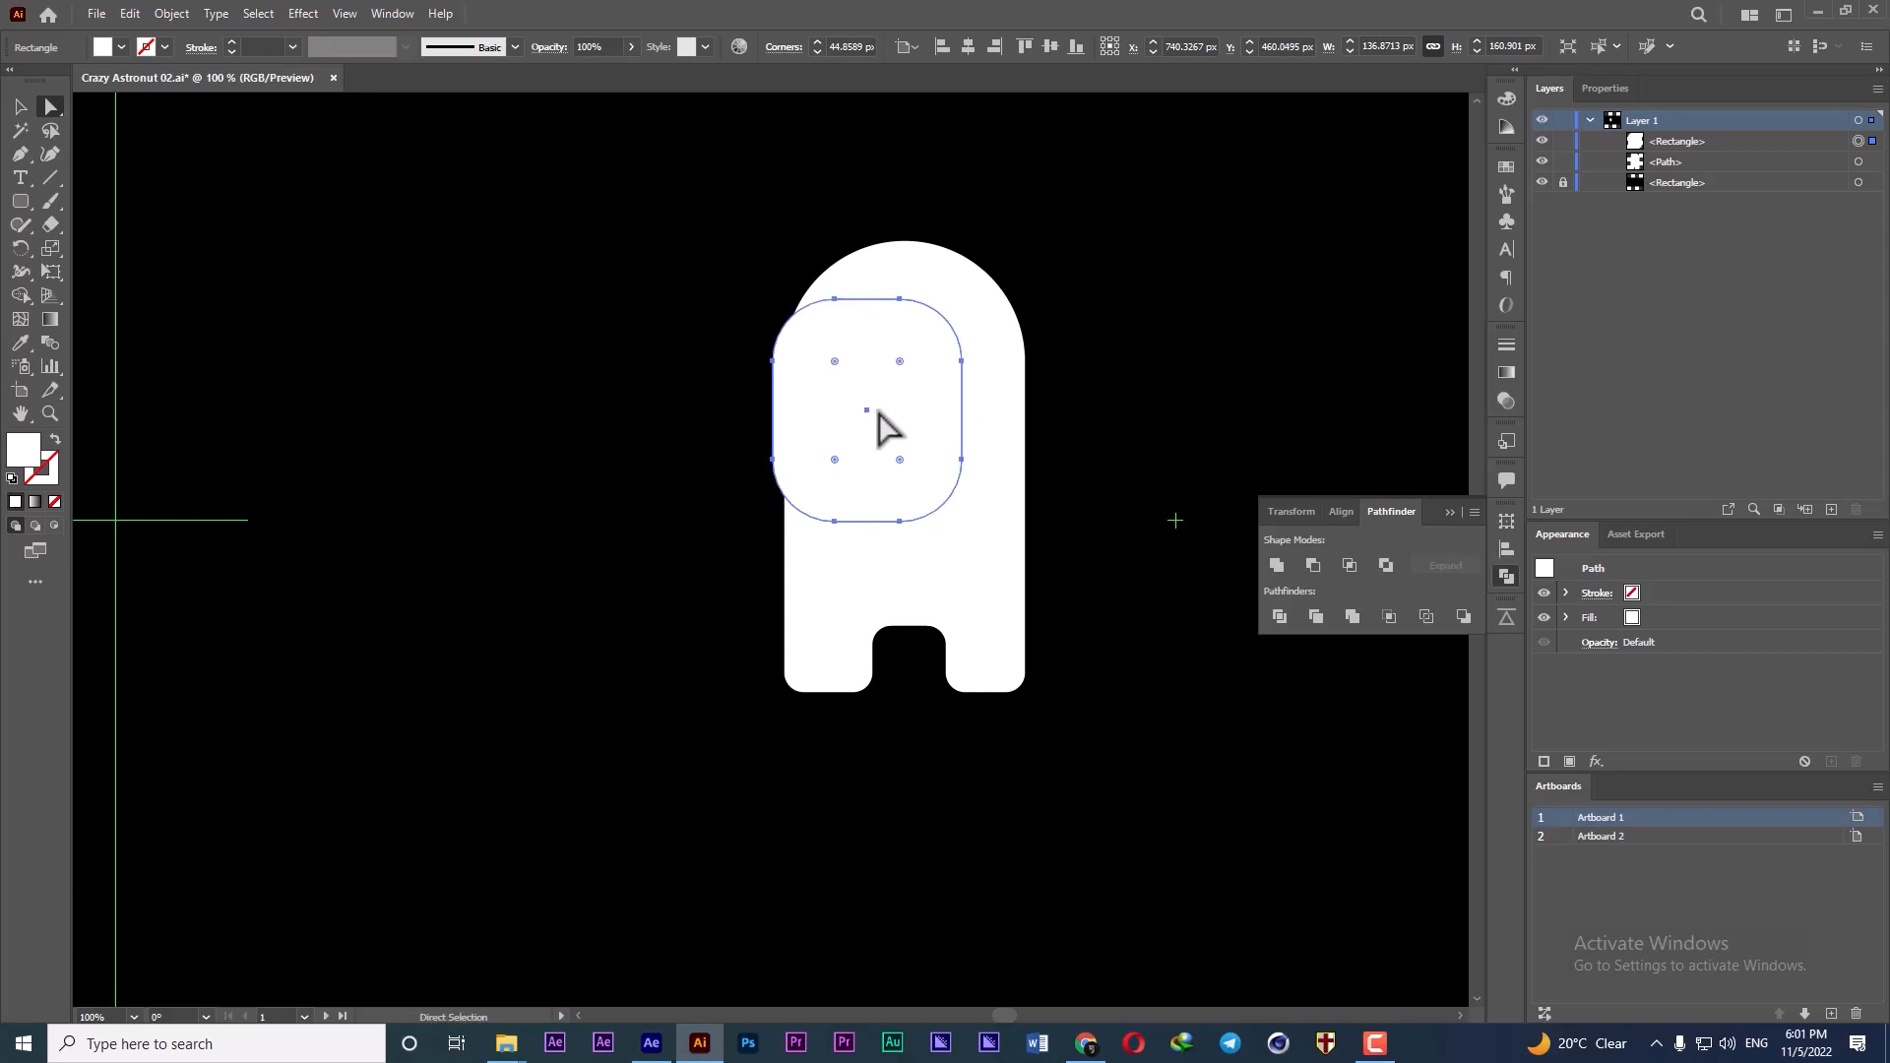
pyautogui.doubleClick(23, 455)
pyautogui.moveTo(1202, 670); pyautogui.dragTo(1105, 768)
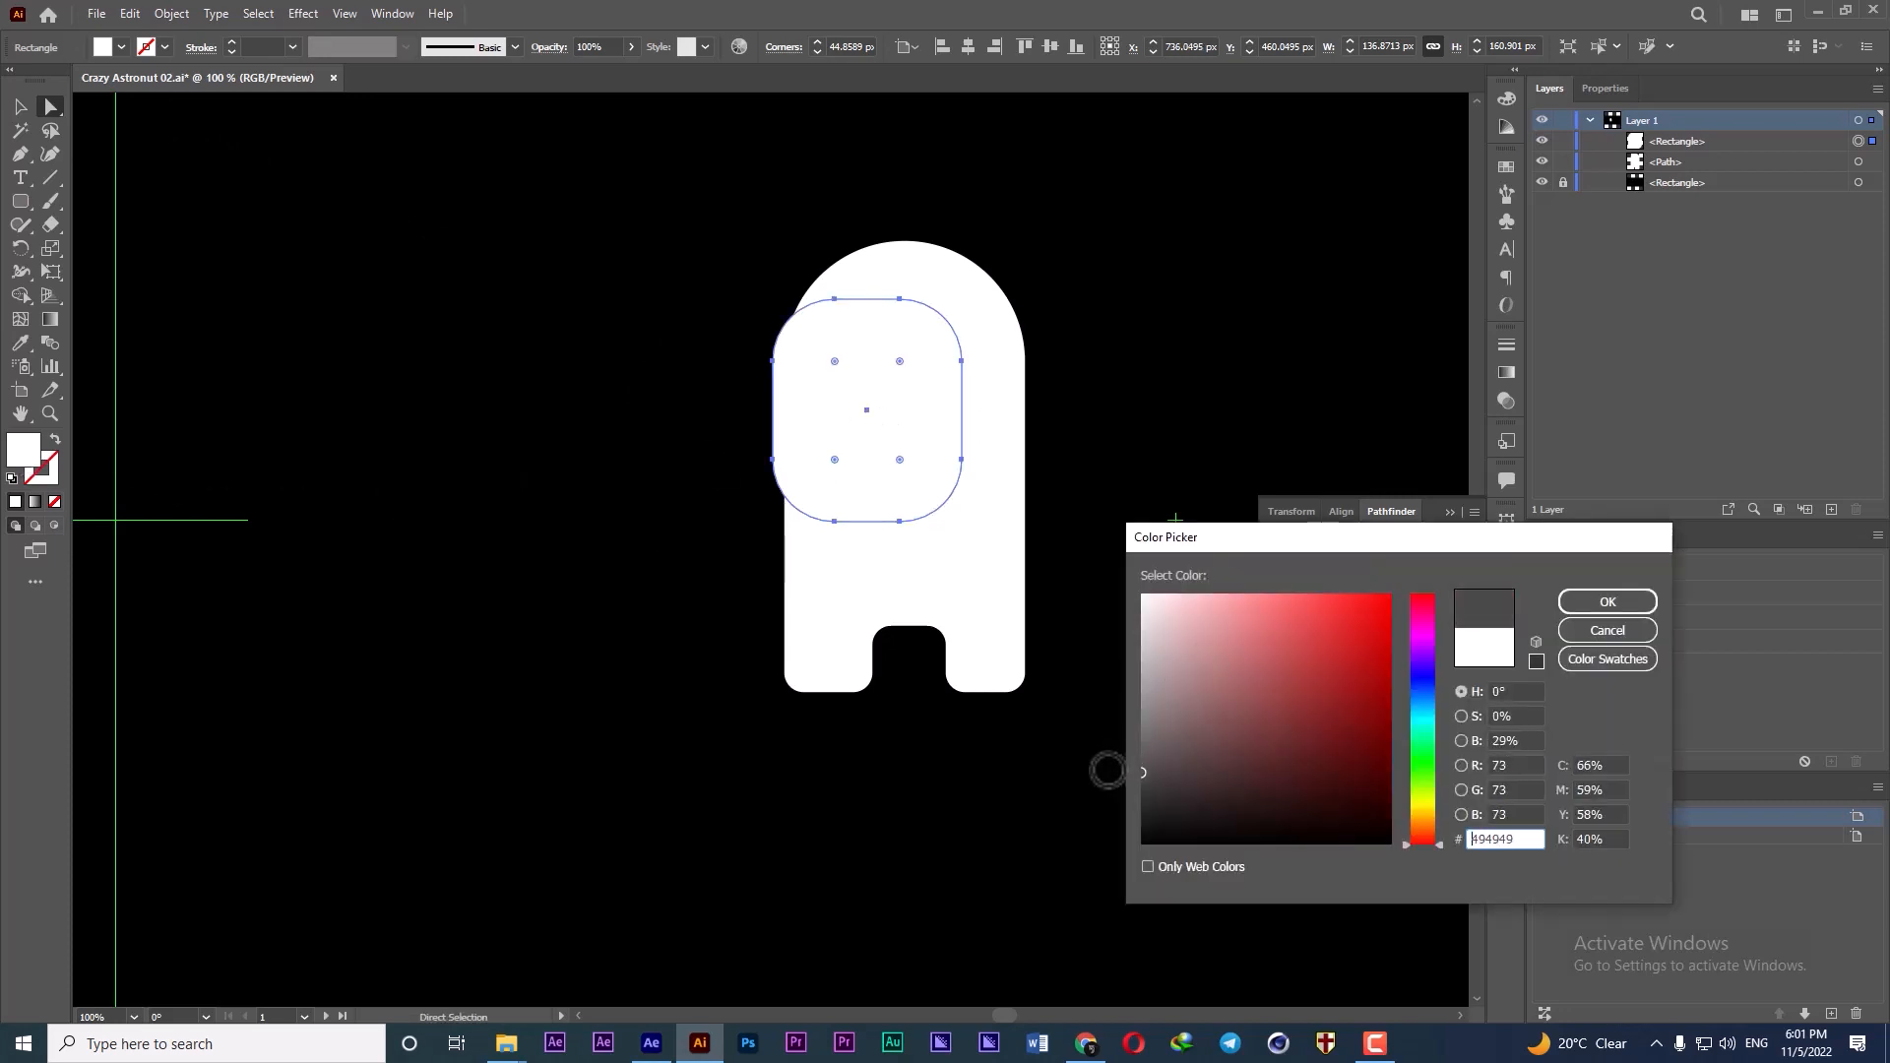
pyautogui.click(1604, 603)
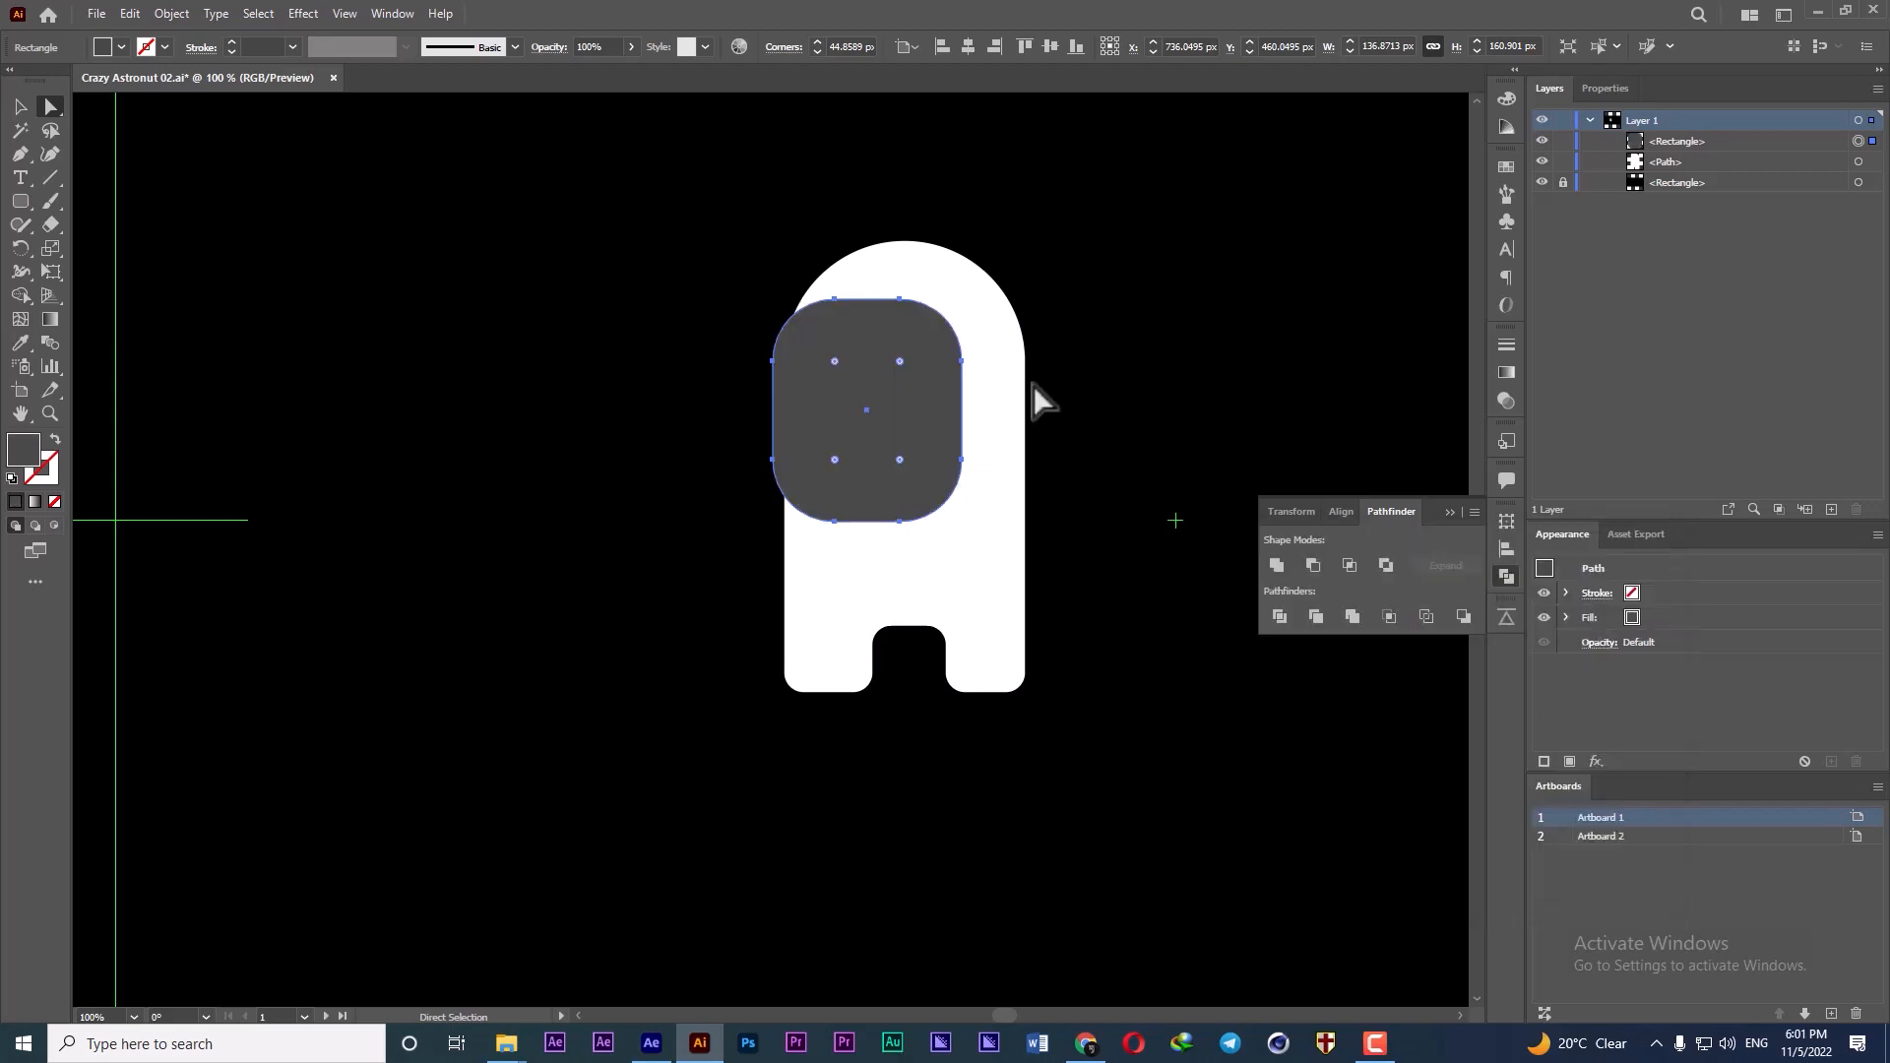
# - Remove the part of the visor that sticks out past the body's left edge with the Shape Builder tool
pyautogui.moveTo(1061, 244); pyautogui.dragTo(890, 417)
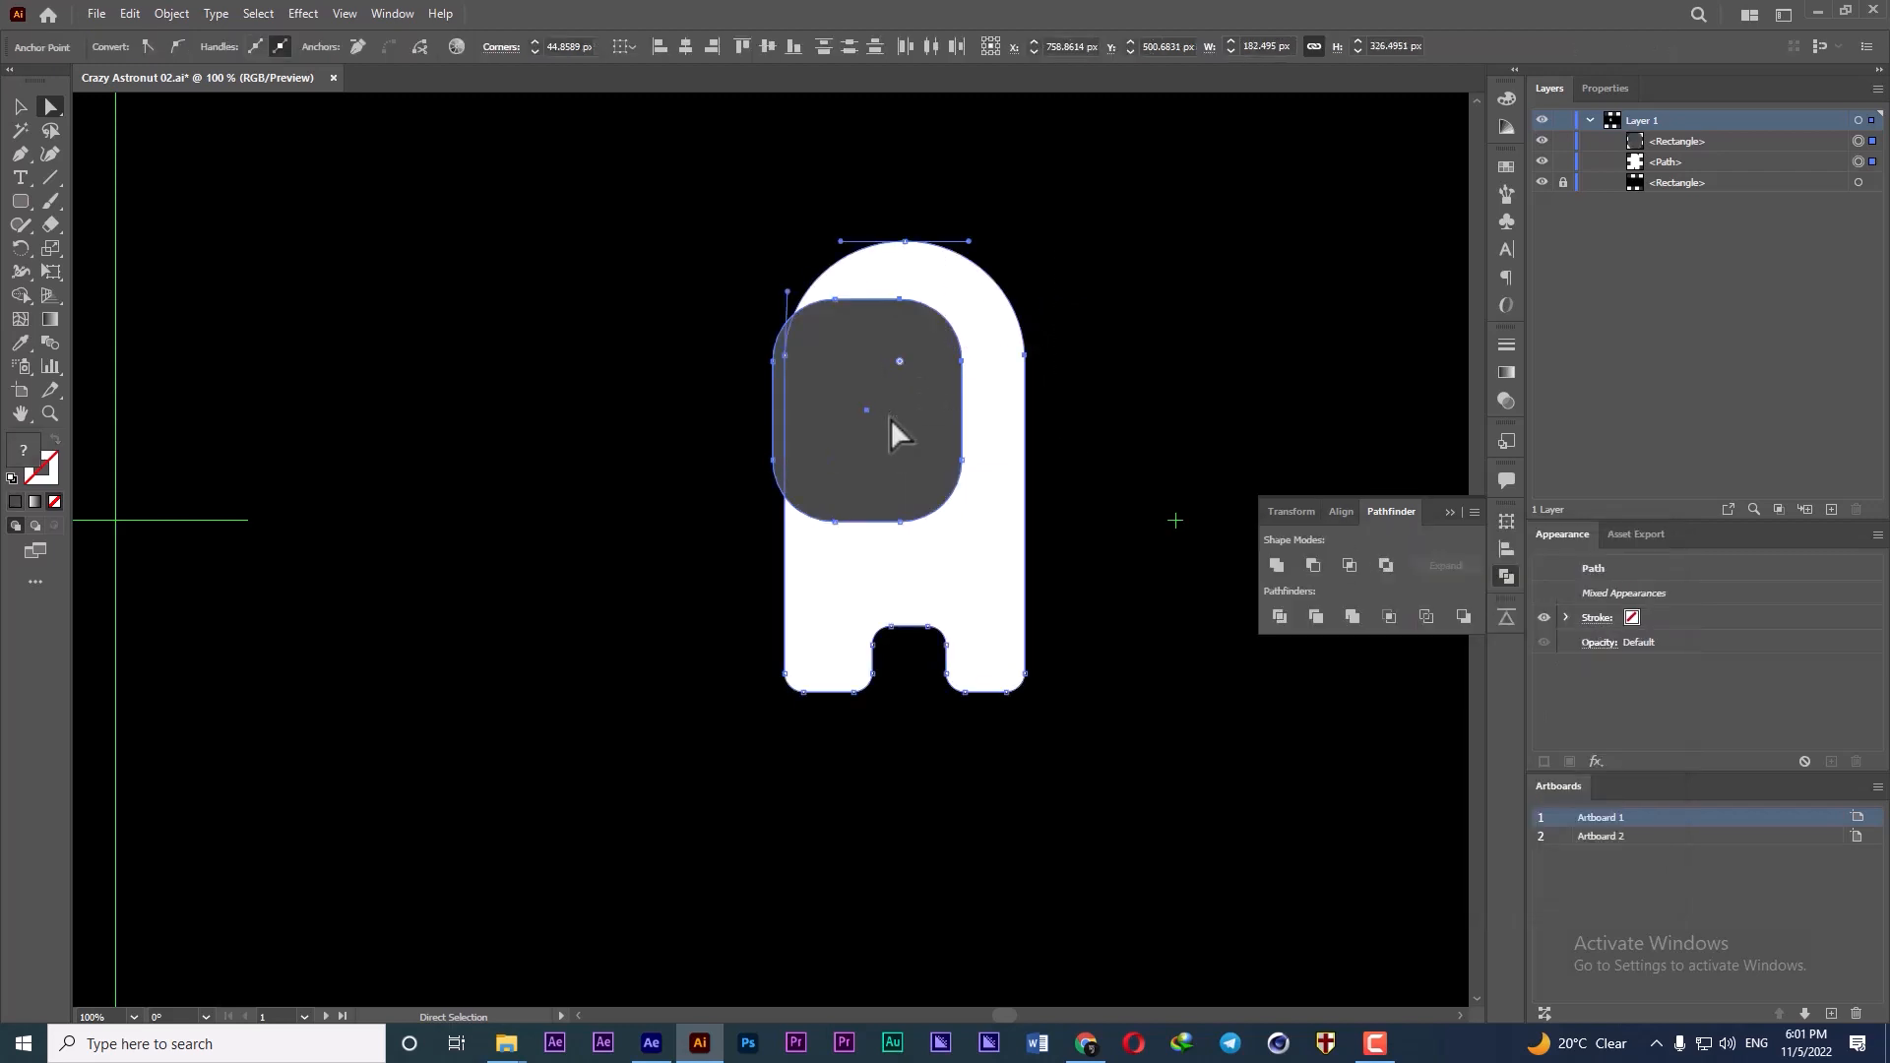
pyautogui.click(19, 295)
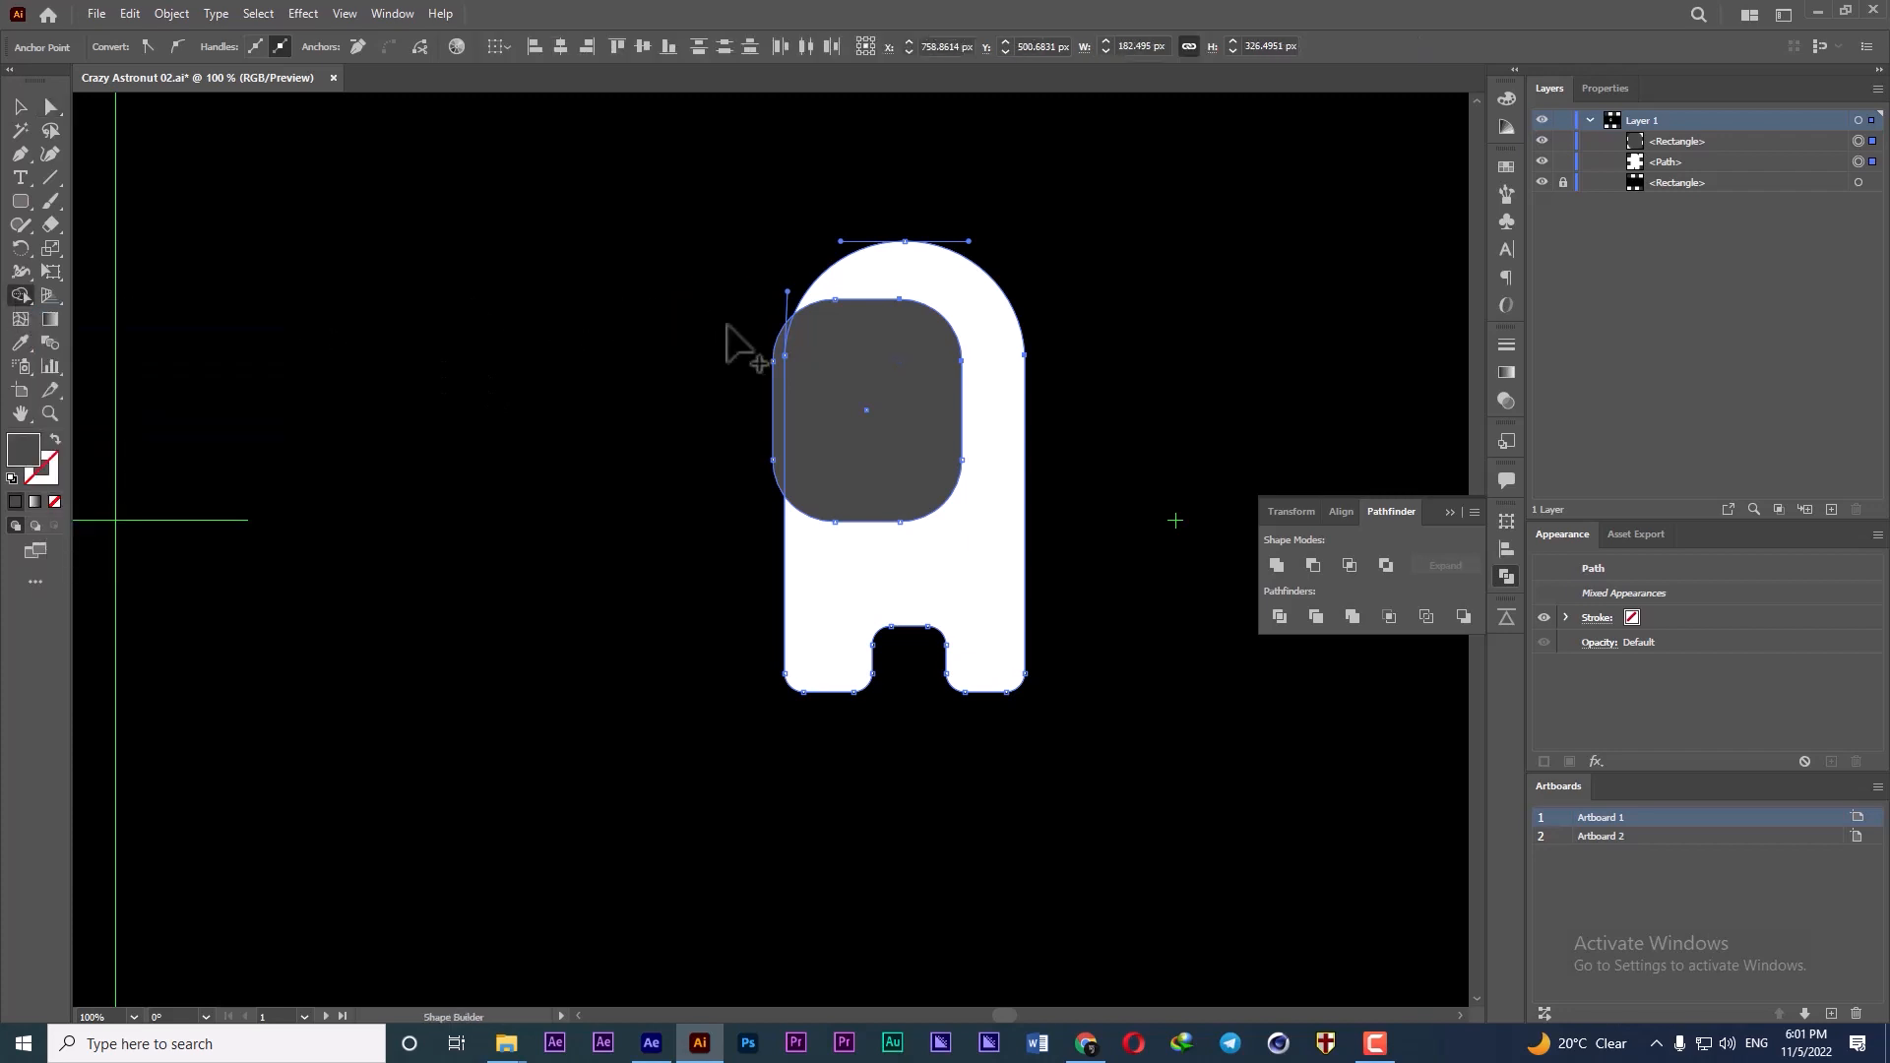
pyautogui.scroll(2, 756, 344)
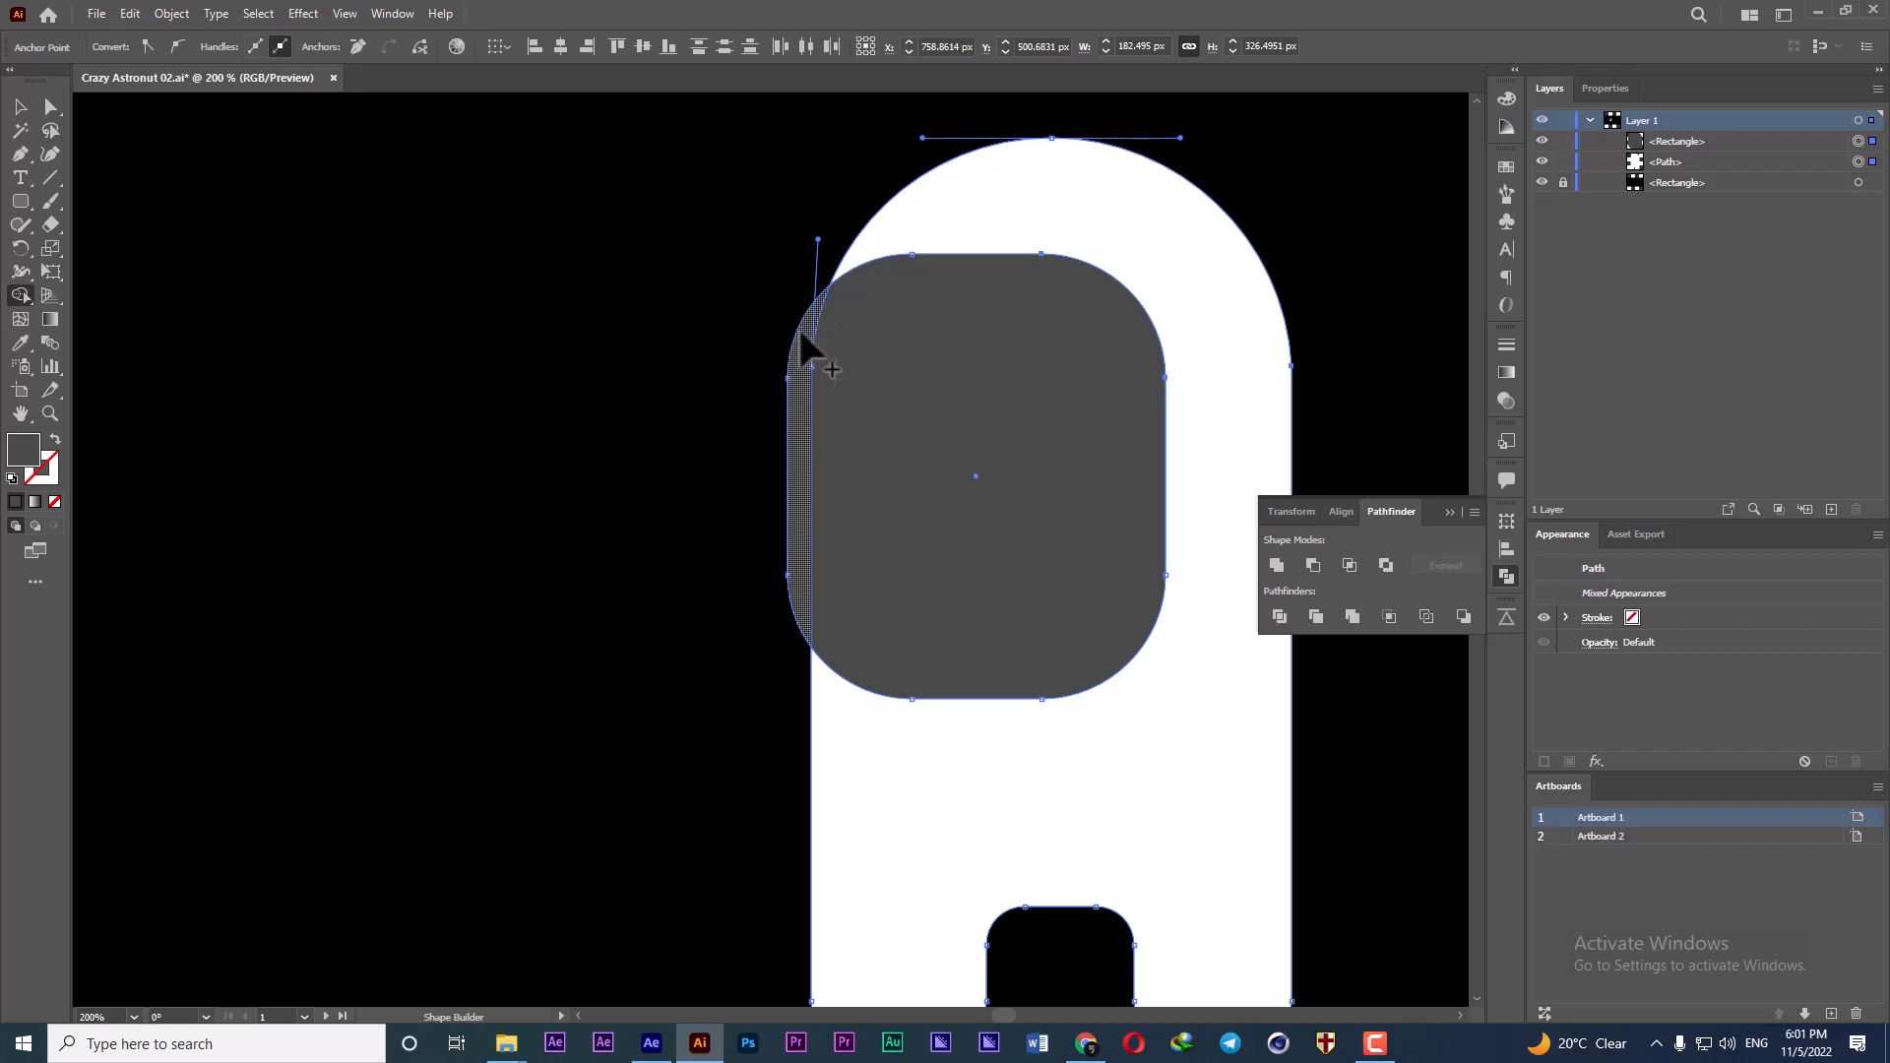
pyautogui.keyDown('alt'); pyautogui.click(796, 387); pyautogui.keyUp('alt')
# - Draw a rounded rectangle about 123 × 49 px with 12 px corners across the visor's upper part, overlapping its left edge
pyautogui.scroll(-2, 690, 414)
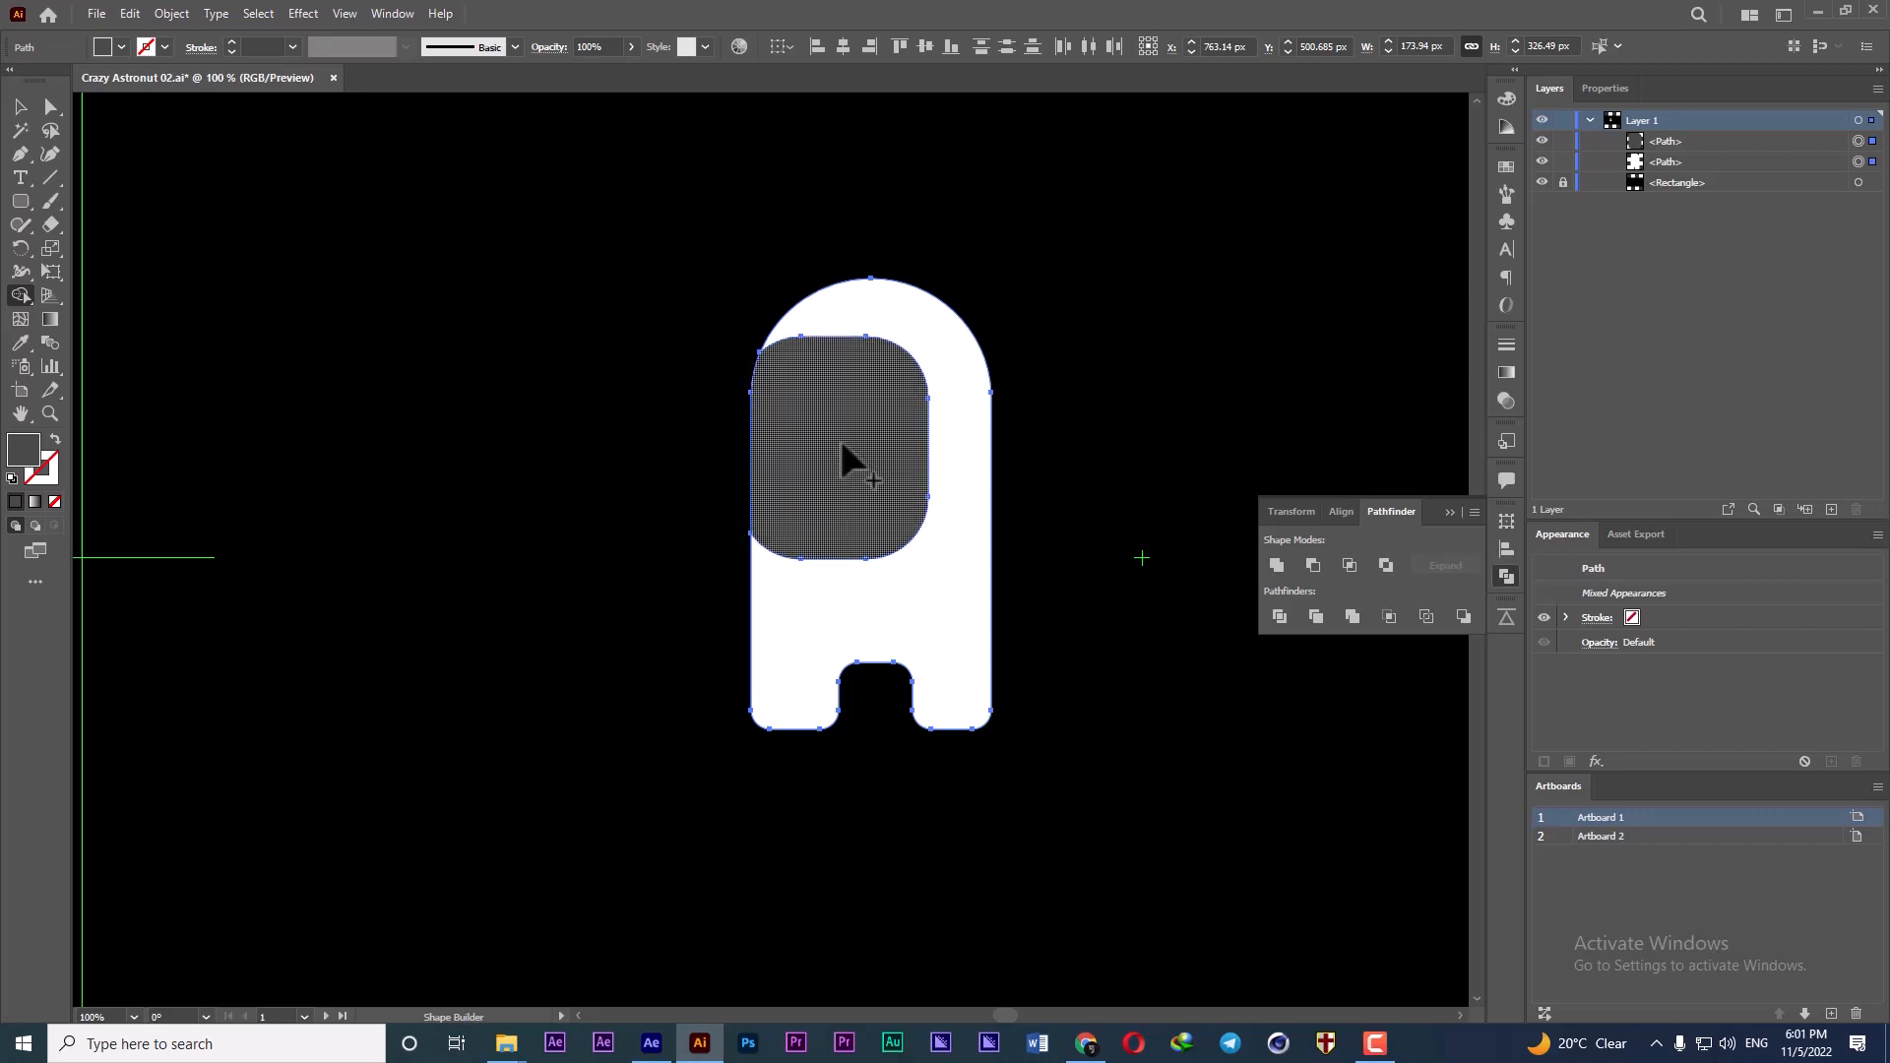
pyautogui.click(20, 200)
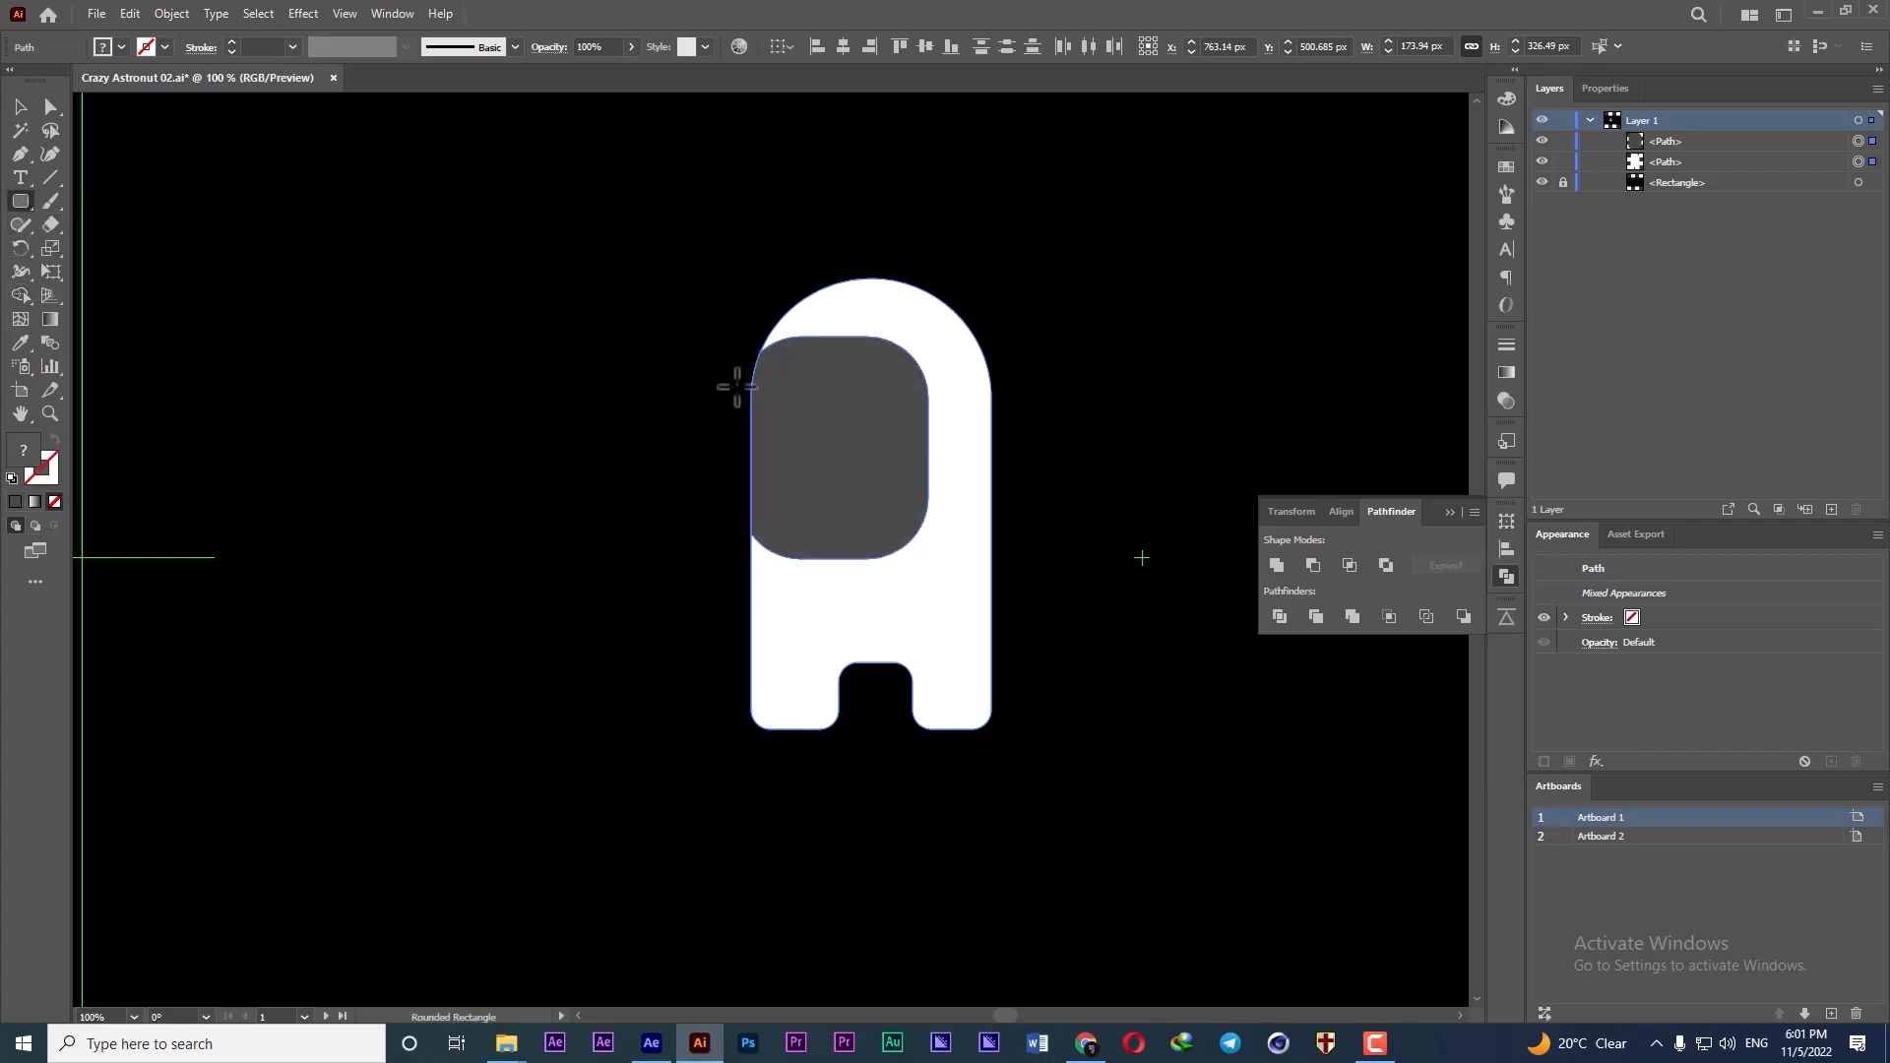
pyautogui.moveTo(738, 385); pyautogui.dragTo(907, 453)
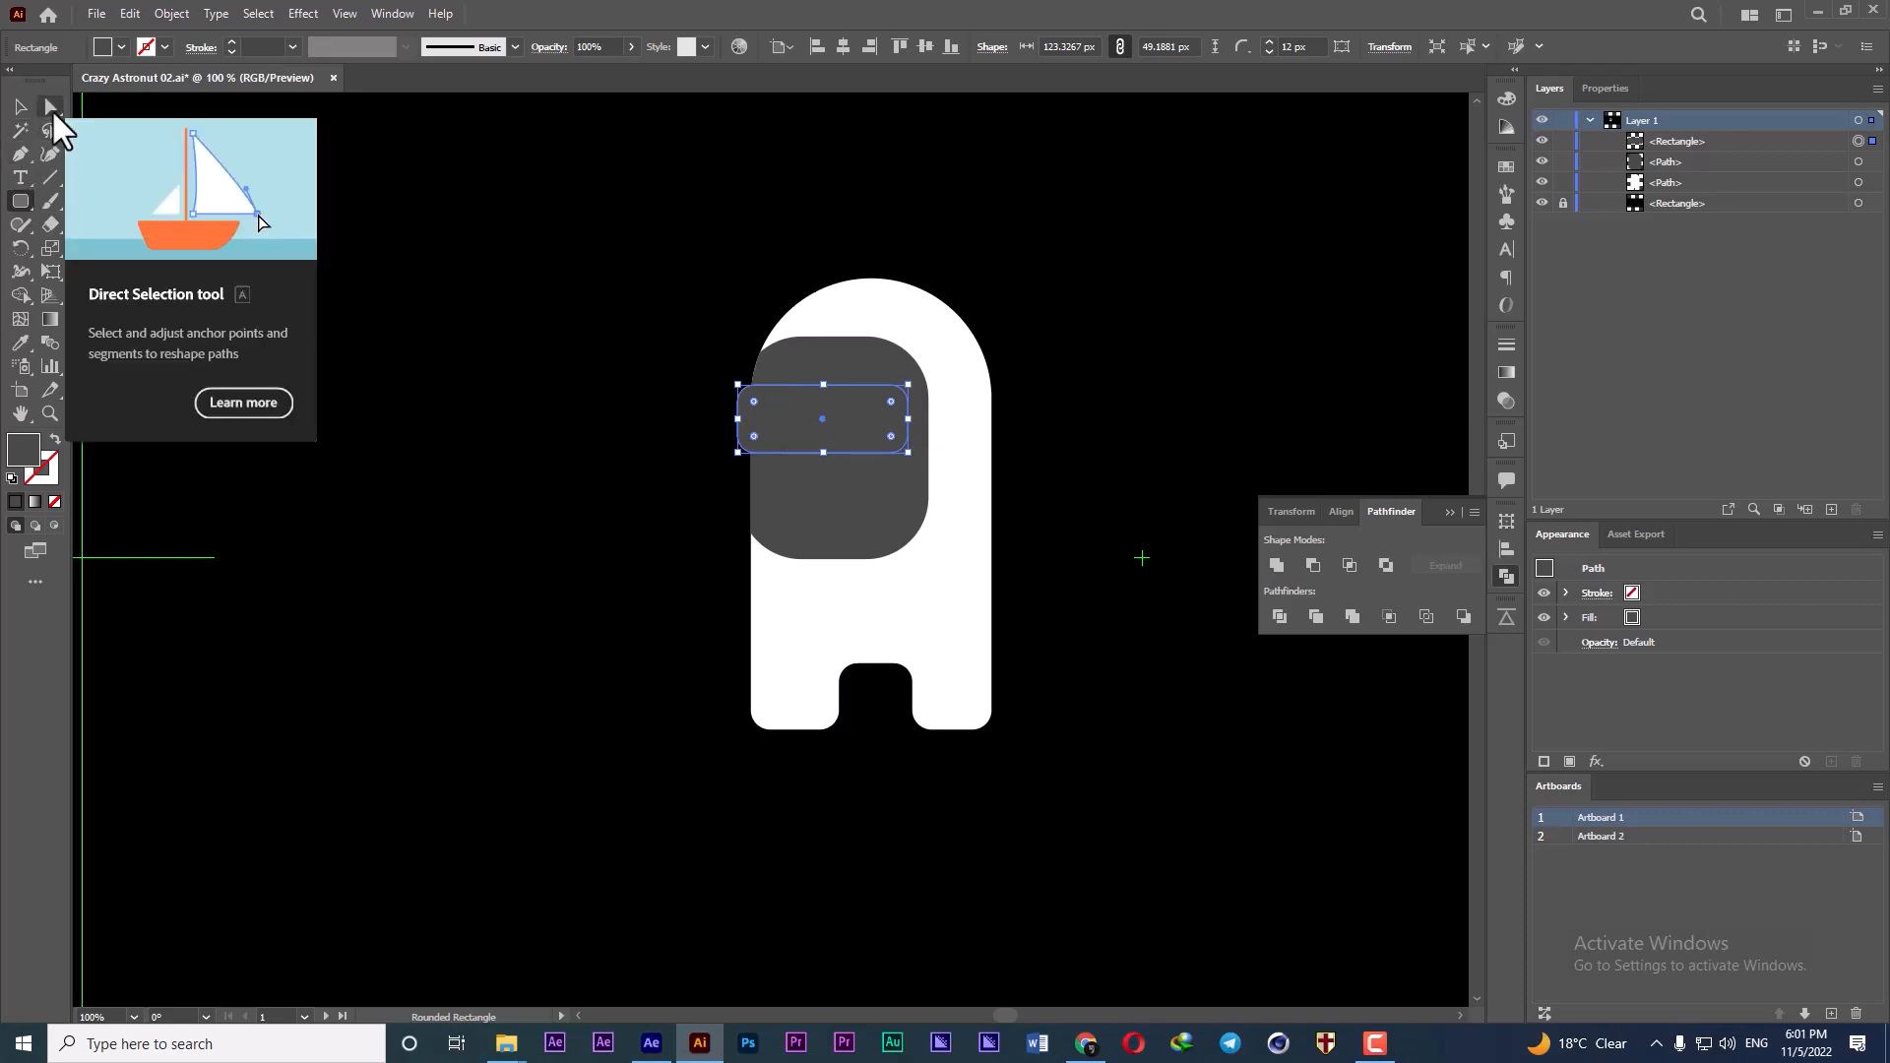
pyautogui.click(52, 108)
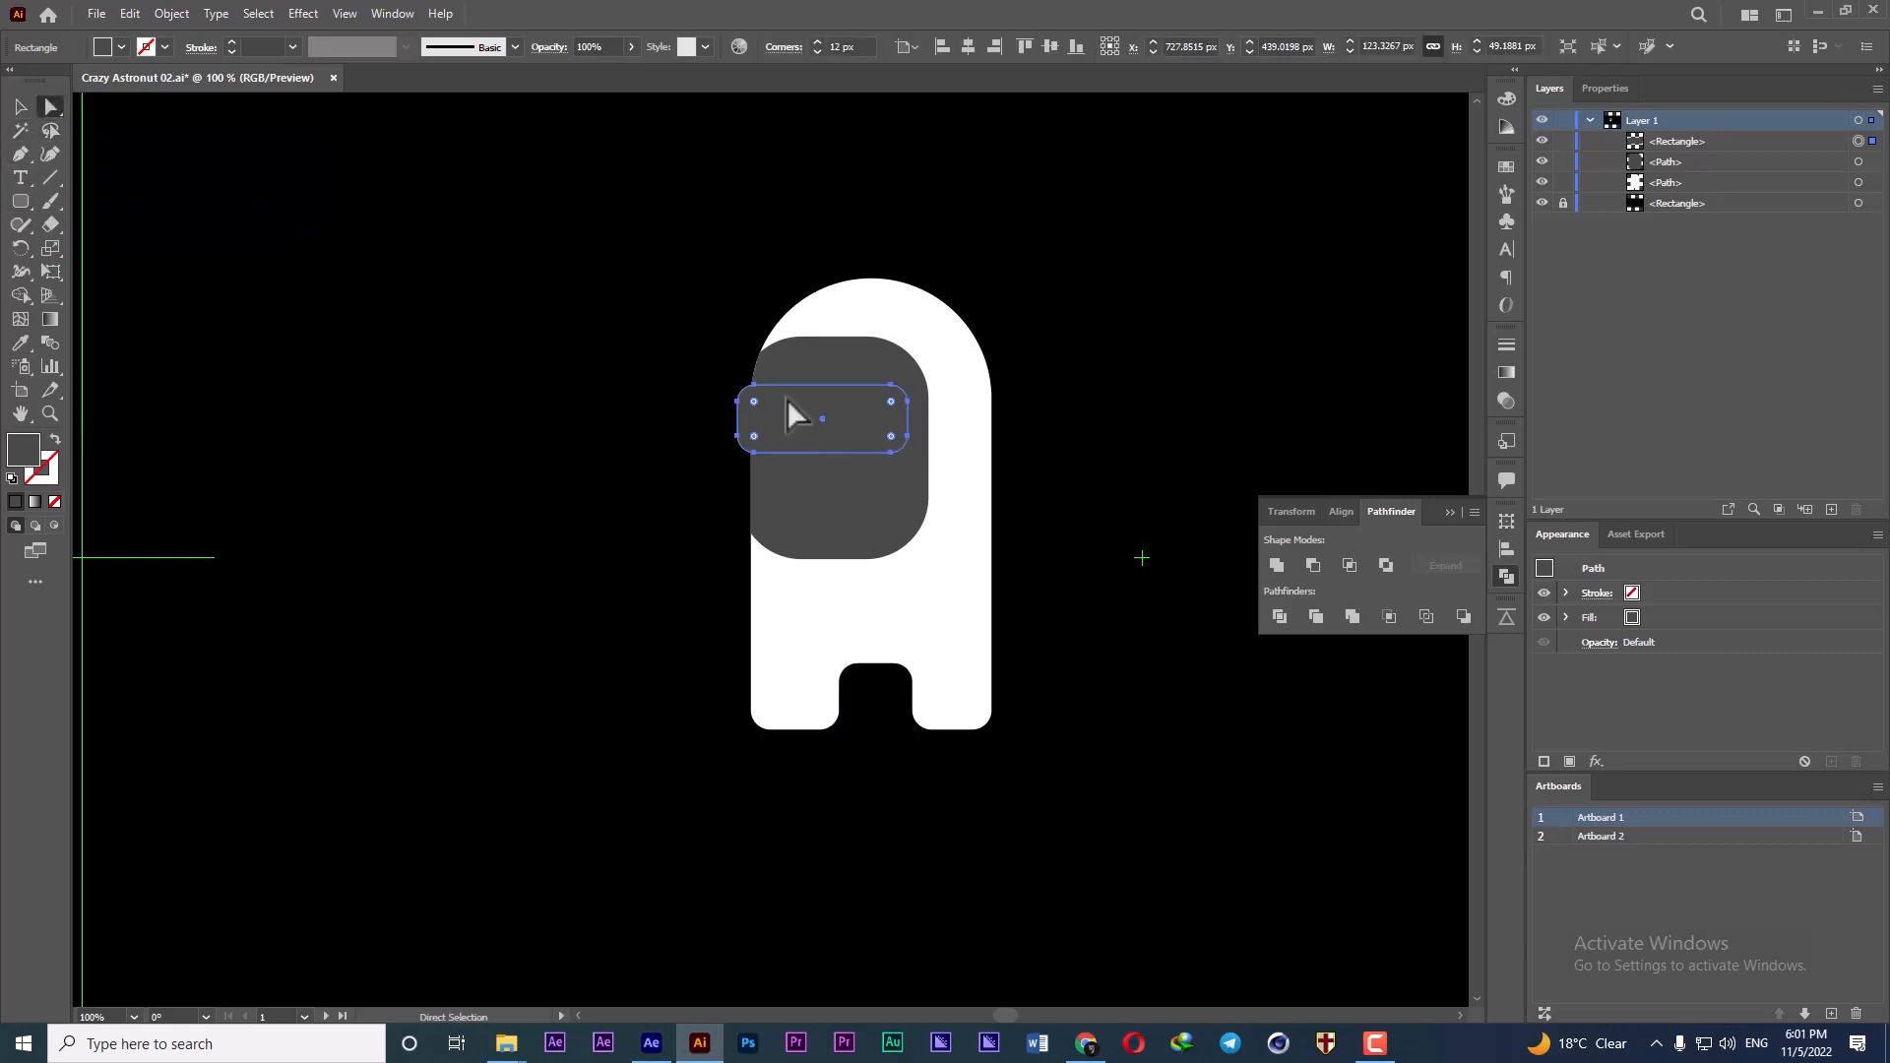
# - Fill the small rounded rectangle across the visor with black
pyautogui.doubleClick(26, 453)
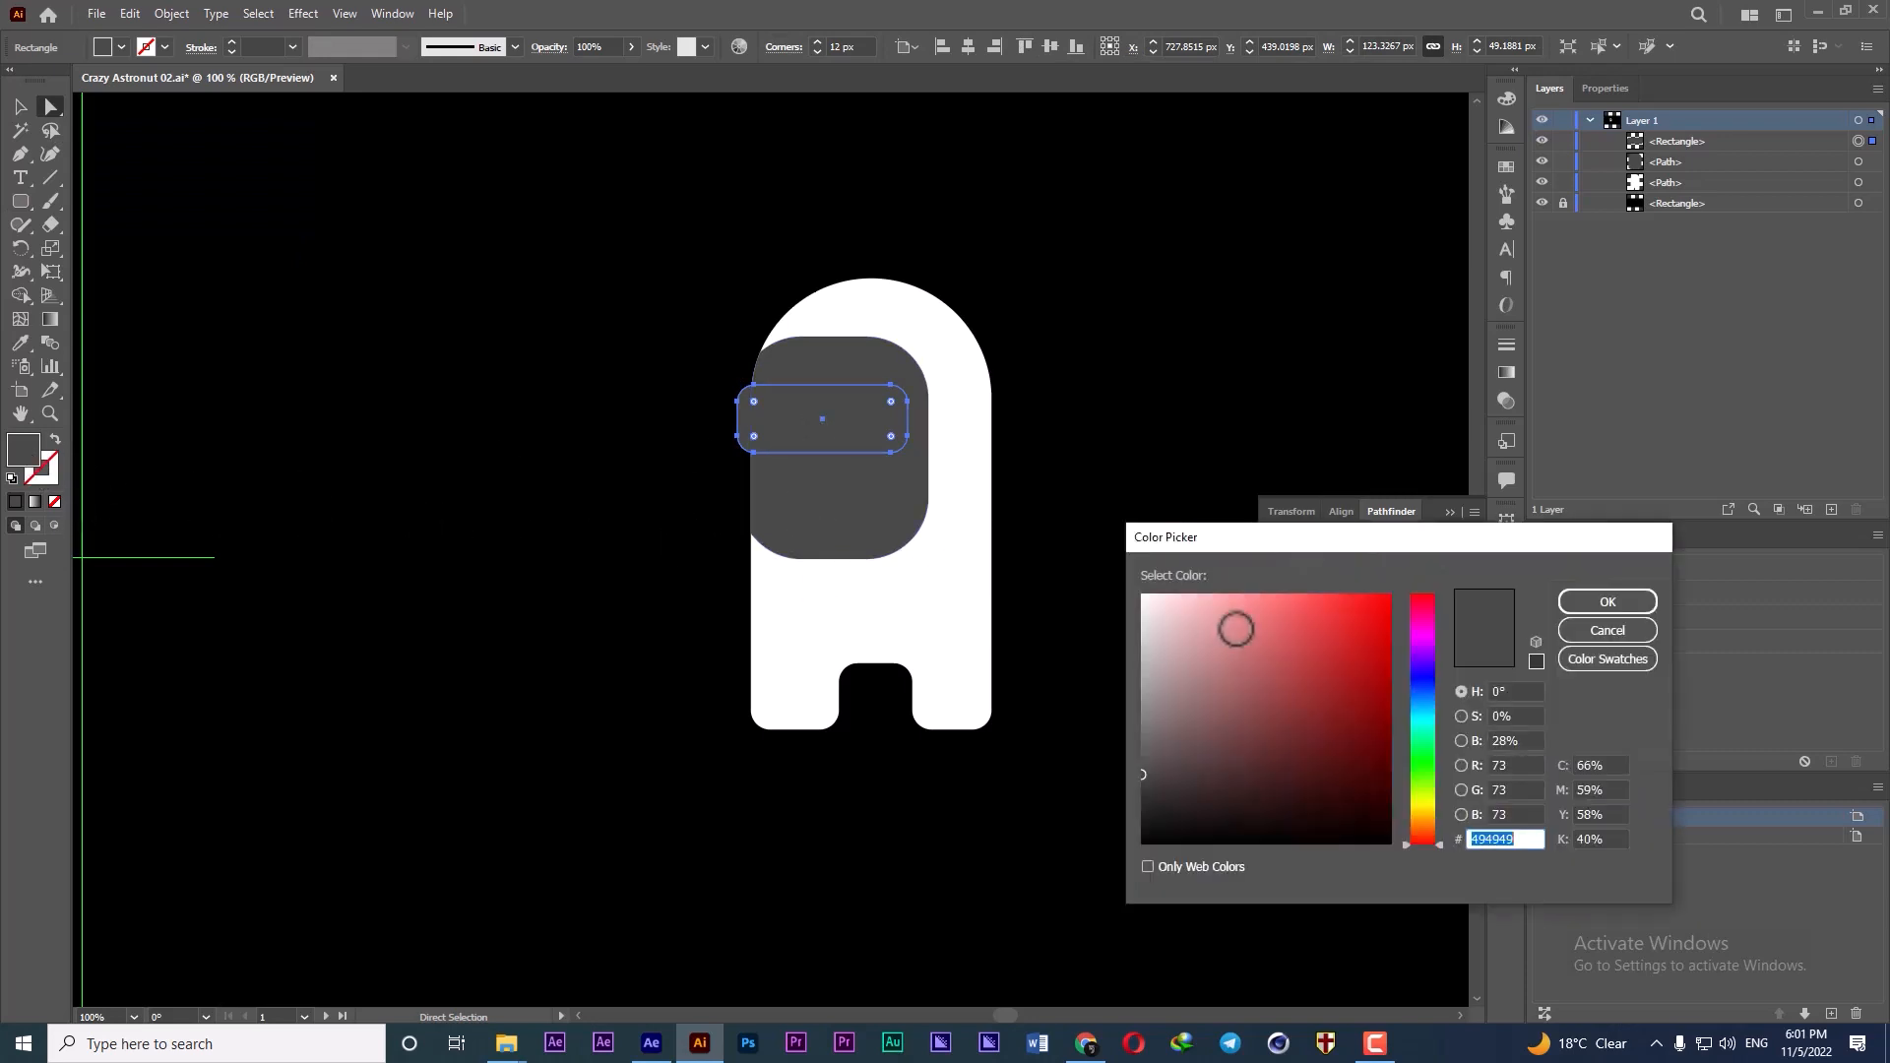
pyautogui.click(1142, 842)
pyautogui.click(1584, 598)
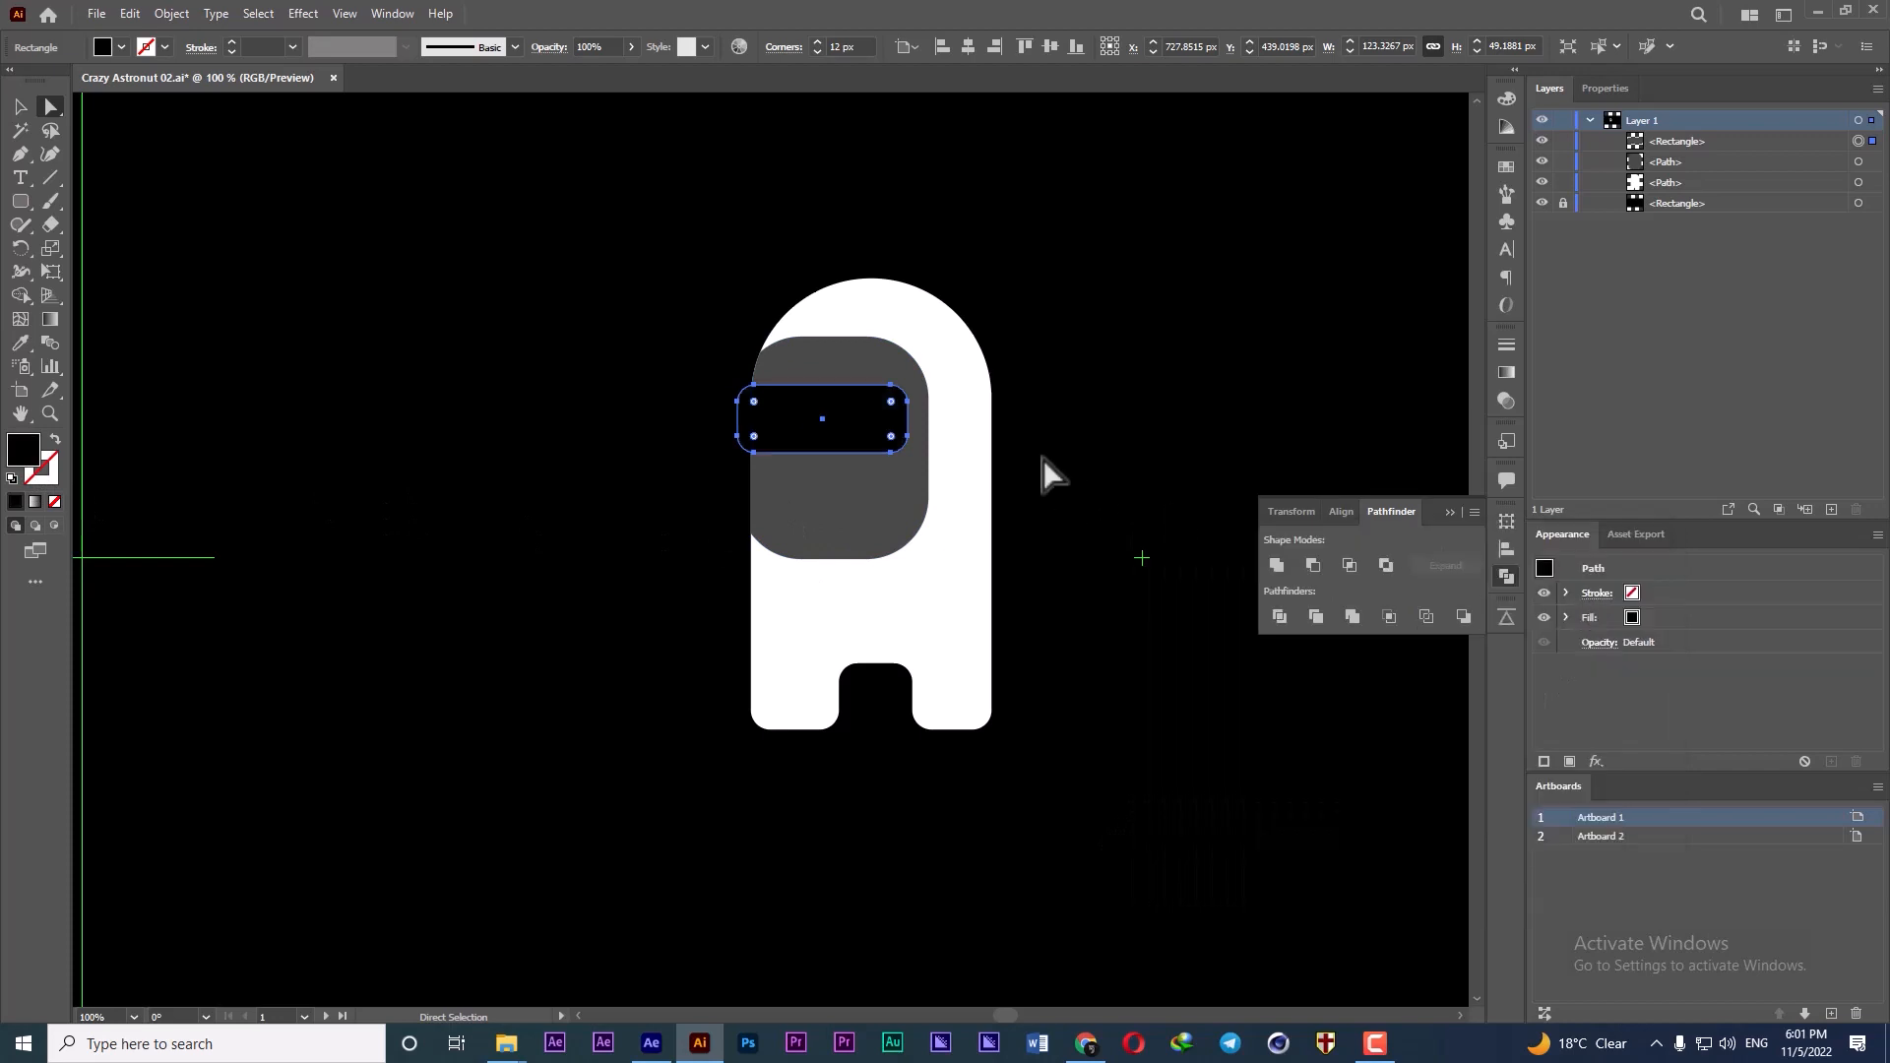
# - Remove the part of the black rectangle that sticks out past the body's left edge with the Shape Builder tool, and deselect everything
pyautogui.scroll(2, 880, 429)
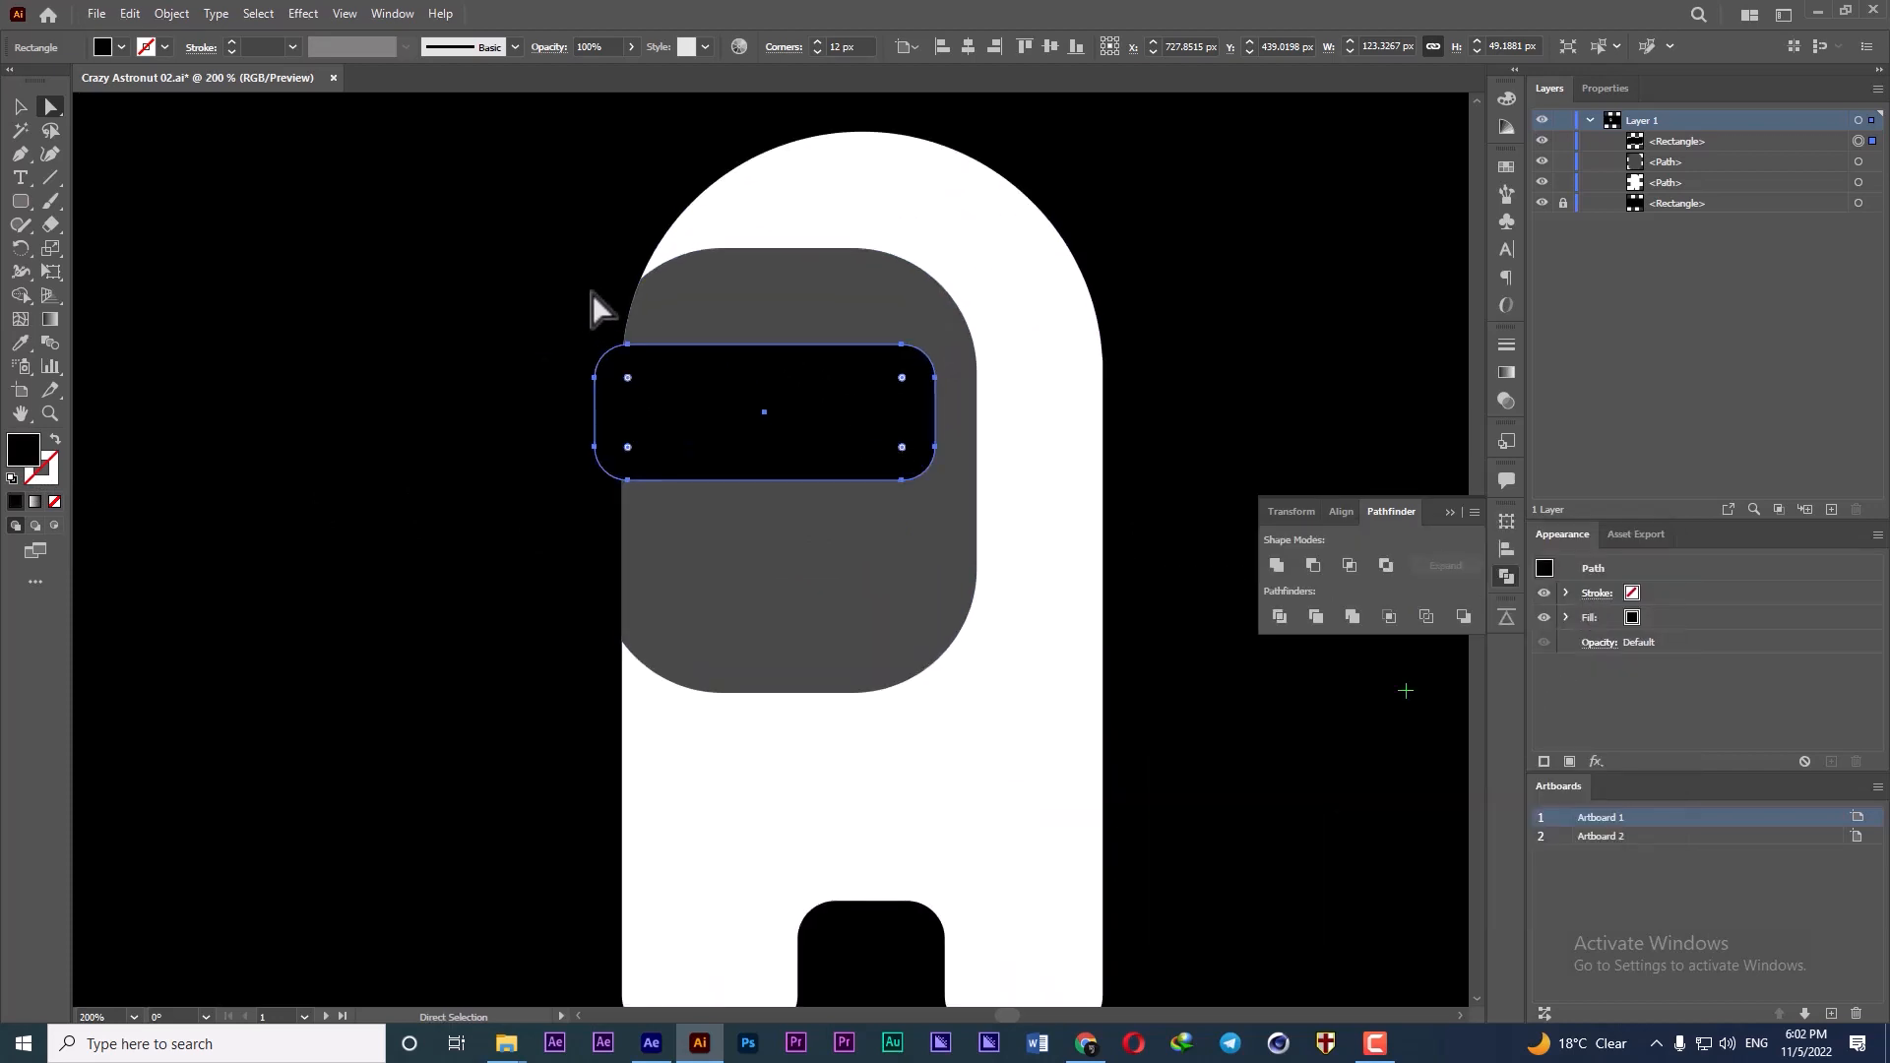
pyautogui.moveTo(587, 287); pyautogui.dragTo(738, 424)
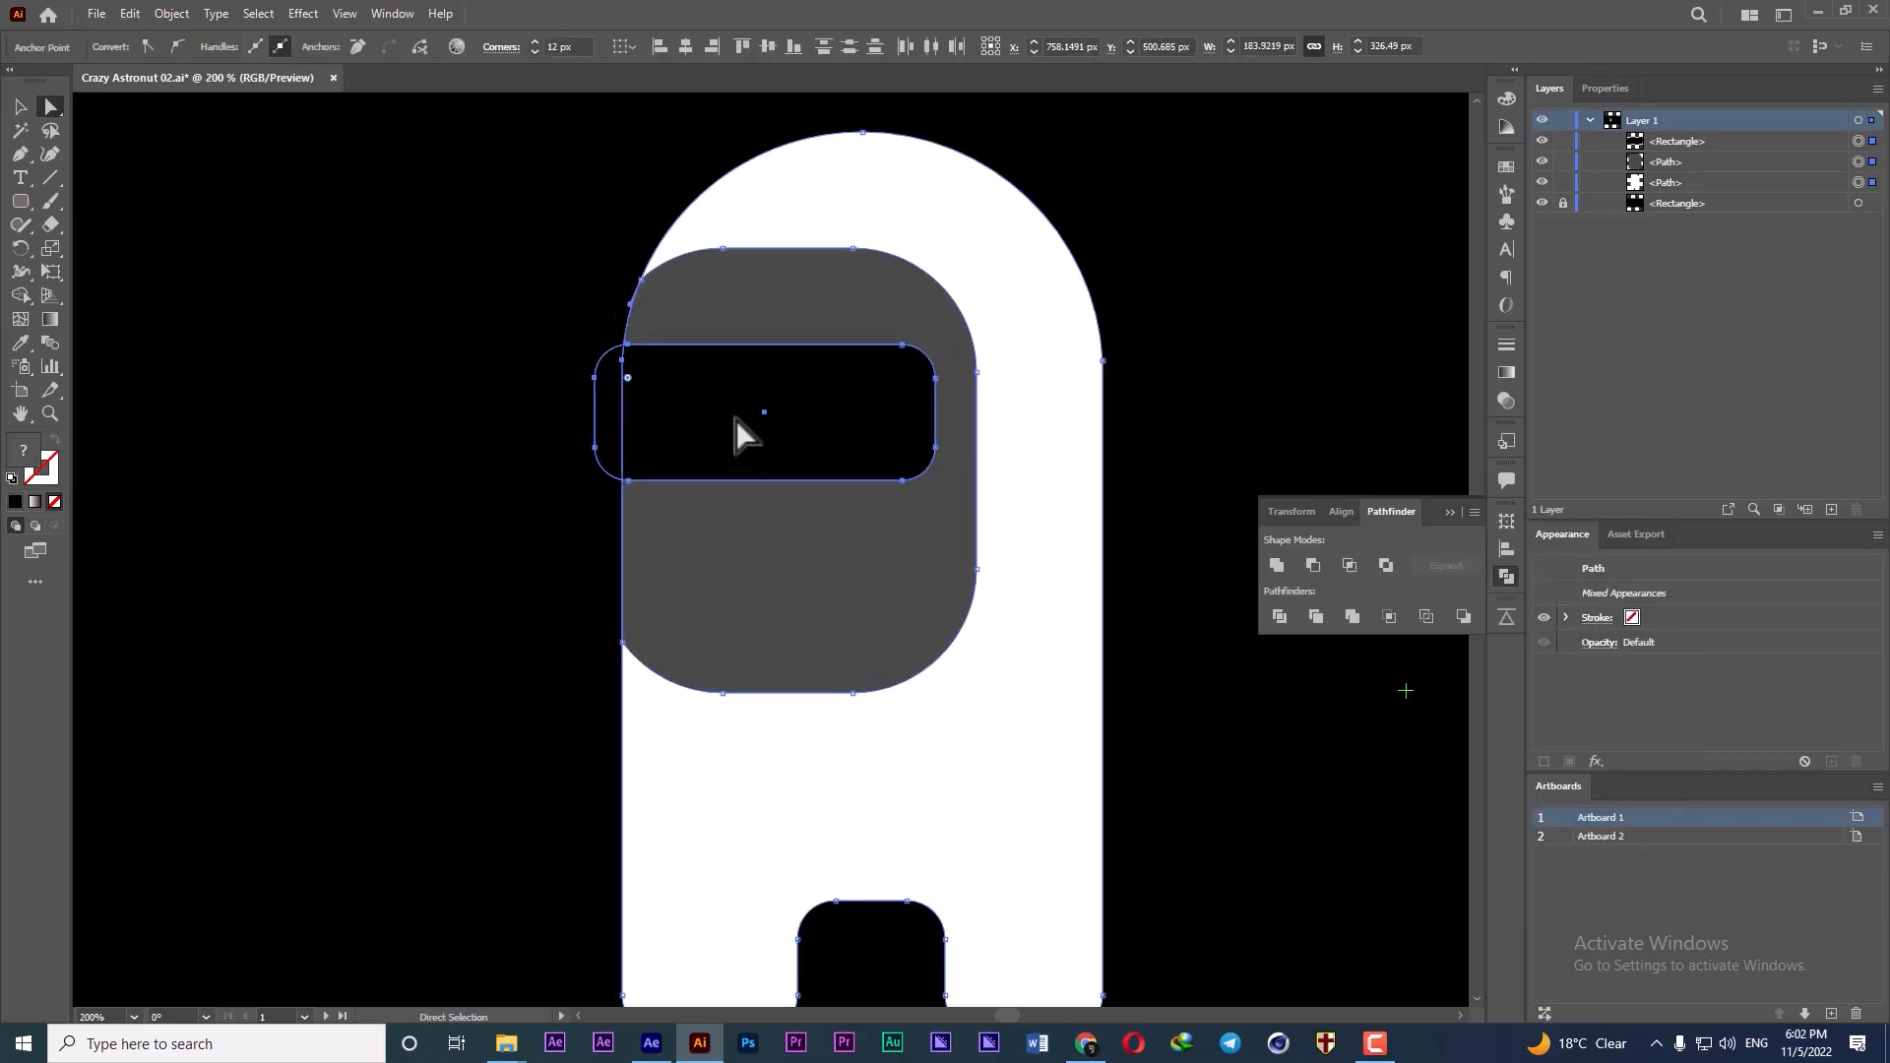
pyautogui.click(22, 298)
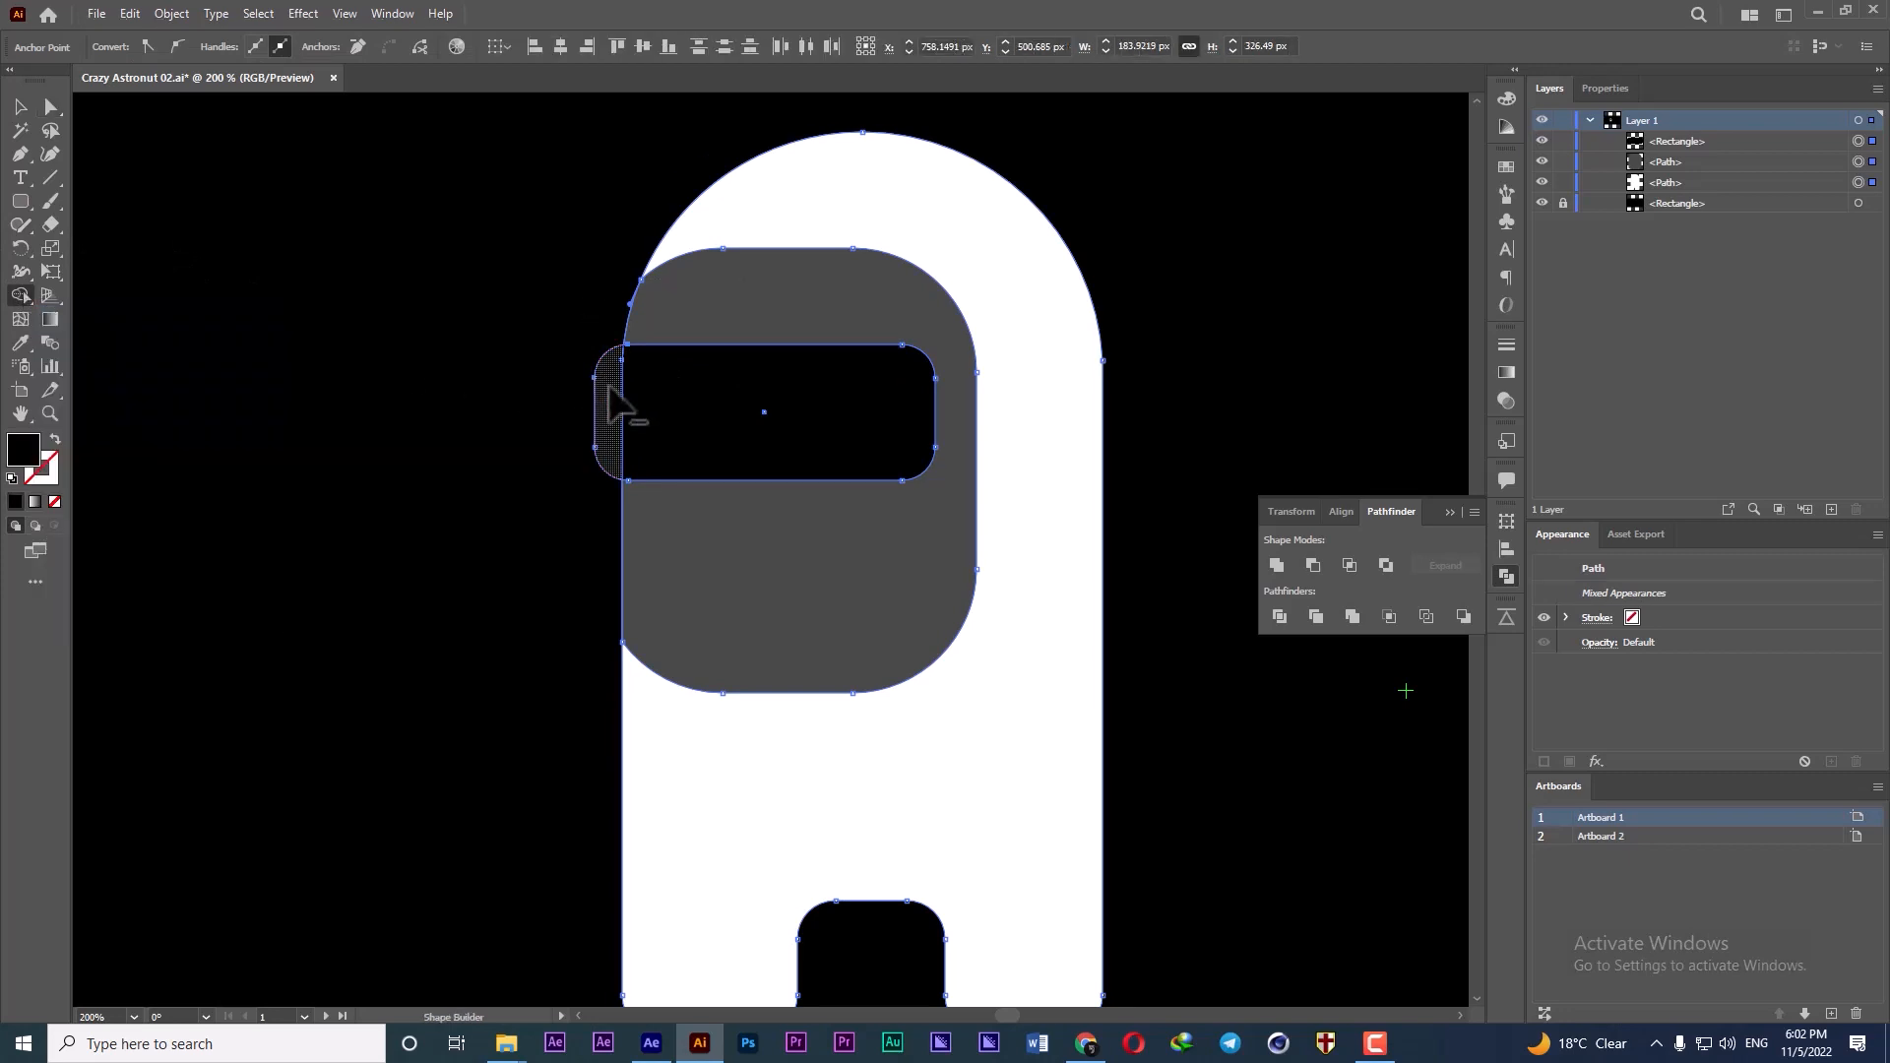
pyautogui.keyDown('alt'); pyautogui.click(608, 406); pyautogui.keyUp('alt')
pyautogui.click(51, 106)
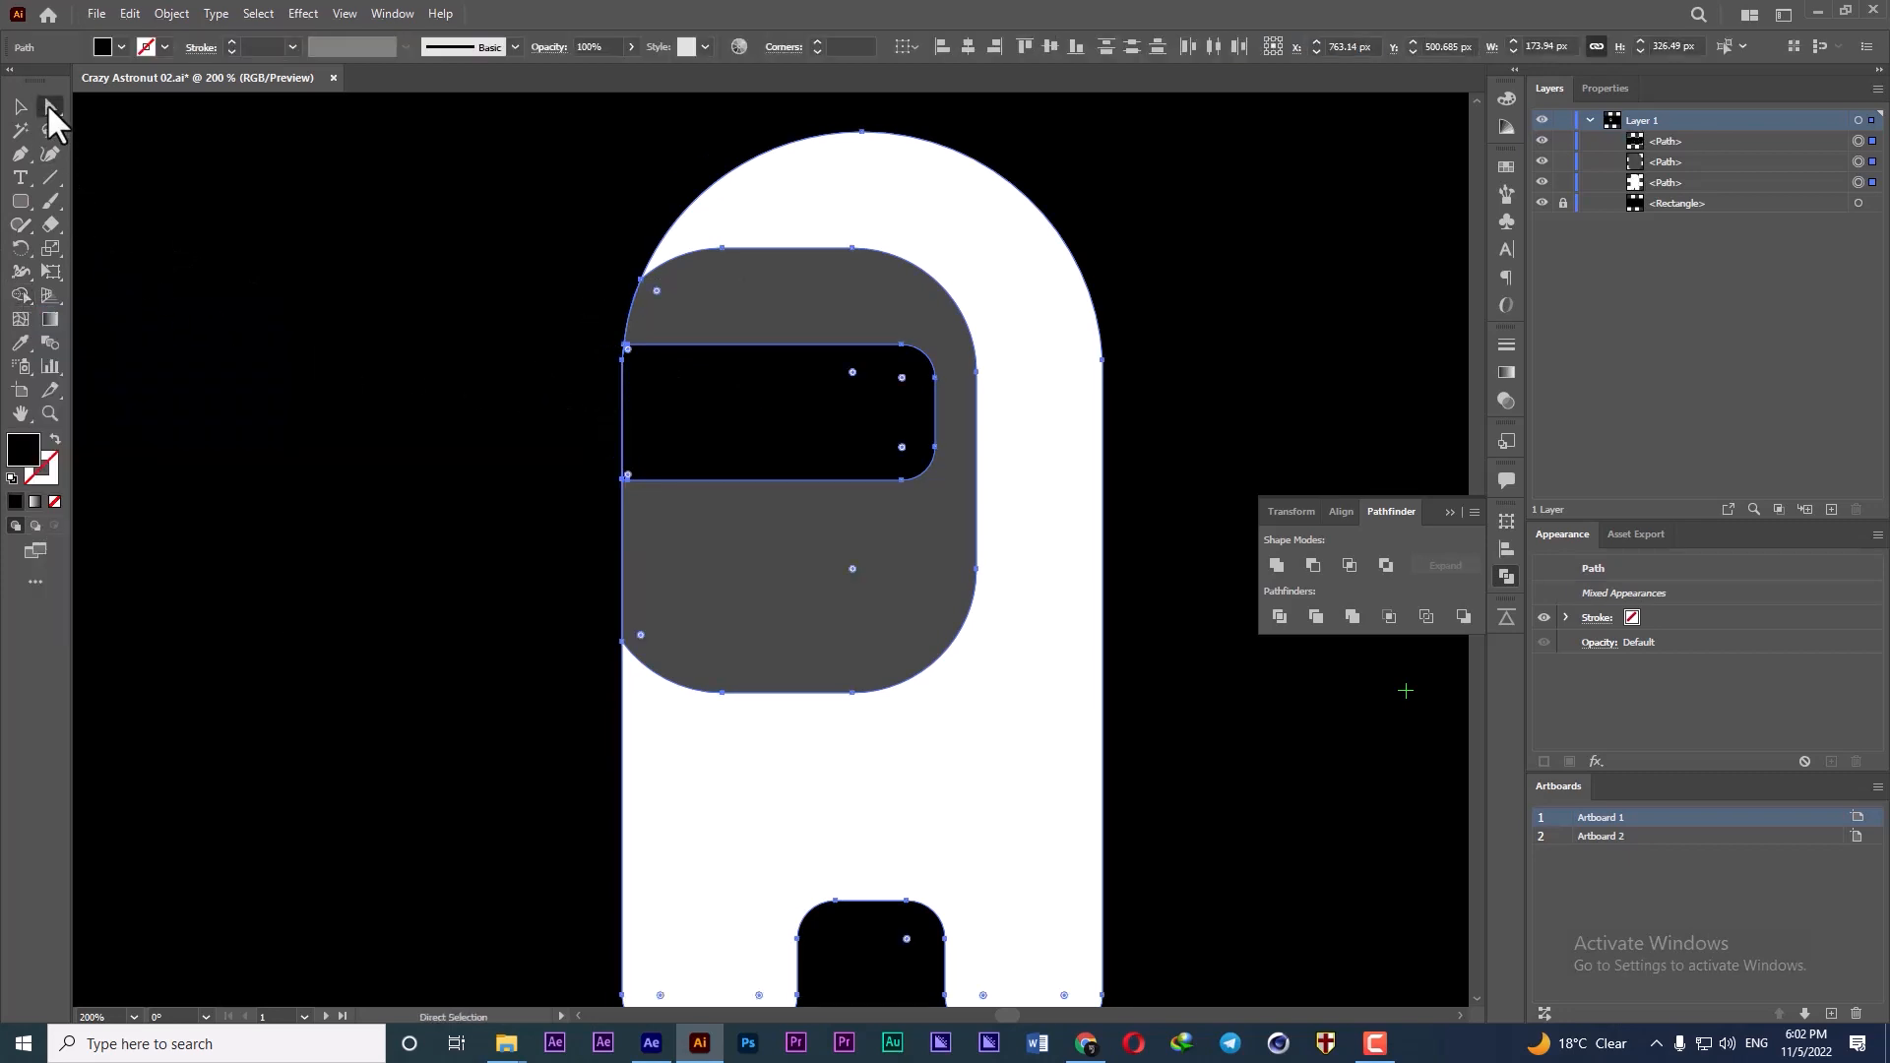
pyautogui.click(471, 419)
pyautogui.scroll(-2, 937, 537)
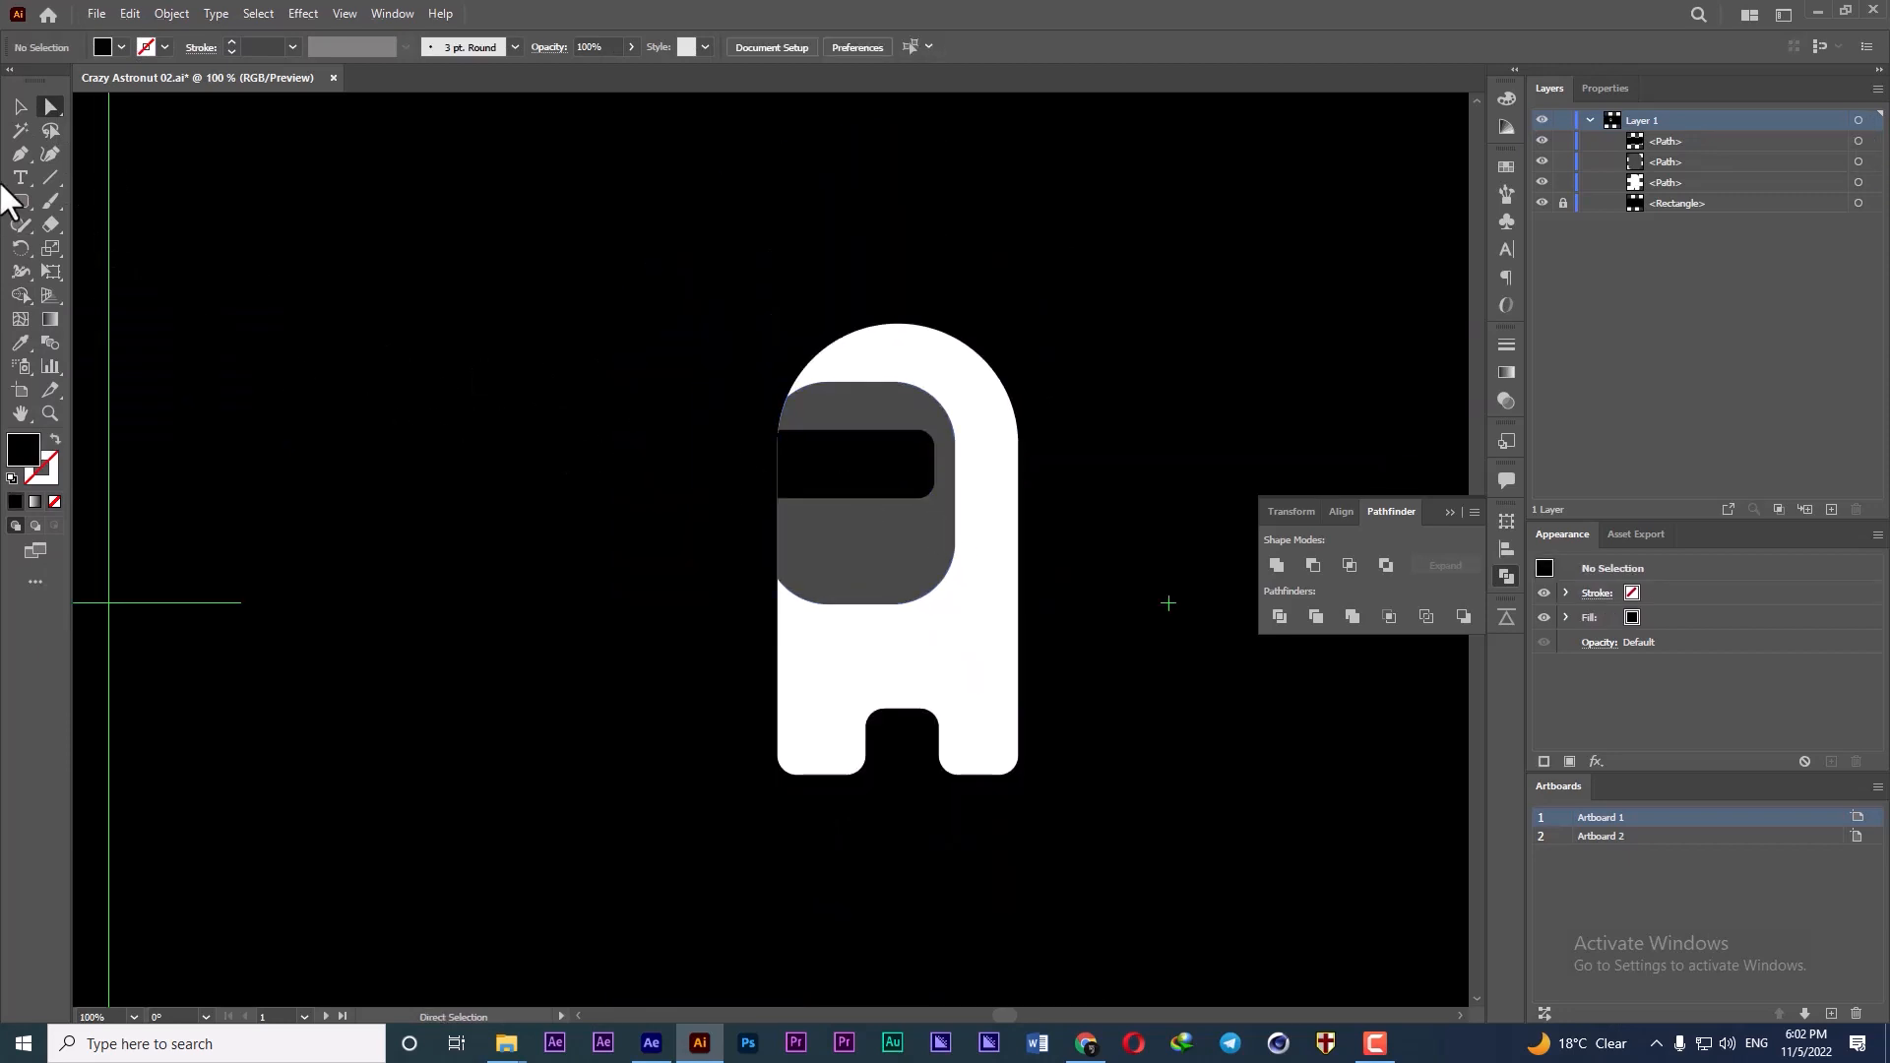
# - Draw a rounded rectangle backpack about 19 × 169 px with about 9 px corners over the body's right edge and fill it #FFFFFF
pyautogui.scroll(2, 1100, 434)
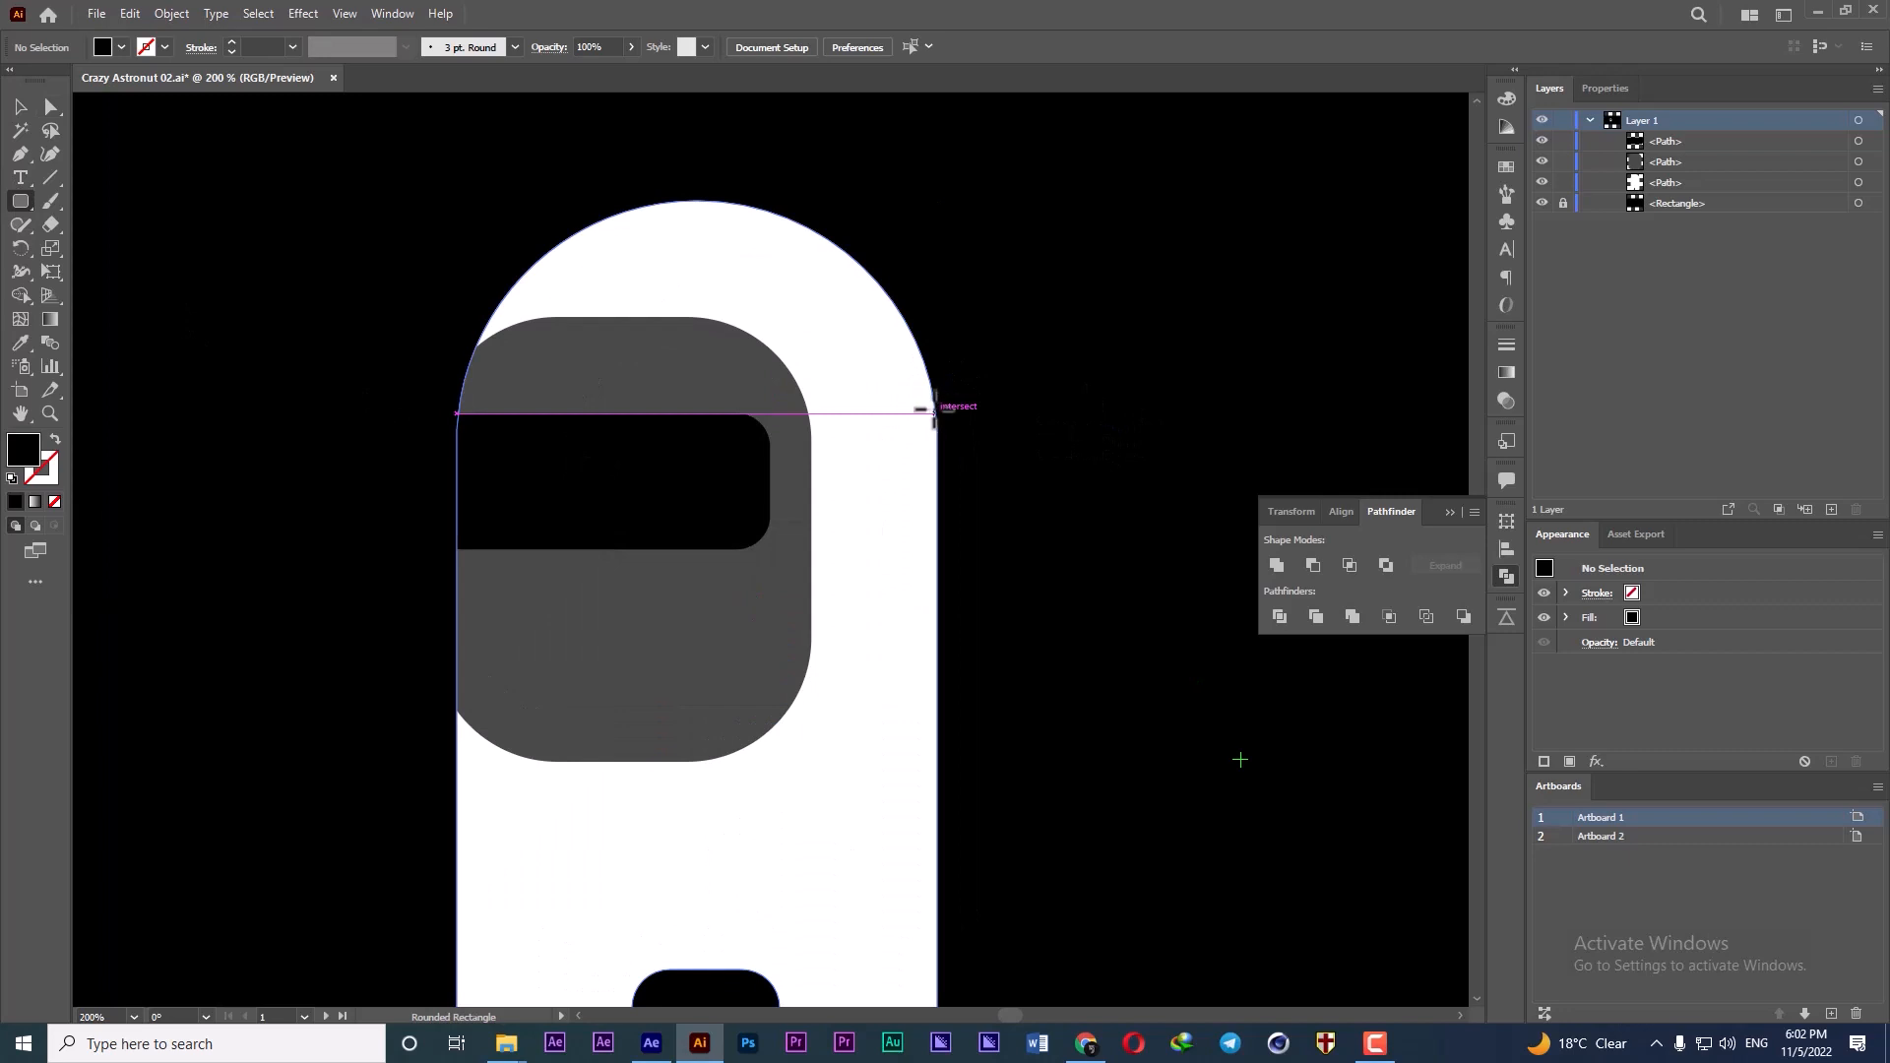
pyautogui.moveTo(930, 404)
pyautogui.mouseDown()
pyautogui.moveTo(979, 546)
pyautogui.moveTo(983, 768)
pyautogui.moveTo(962, 827)
pyautogui.moveTo(988, 873)
pyautogui.moveTo(966, 872)
pyautogui.mouseUp()
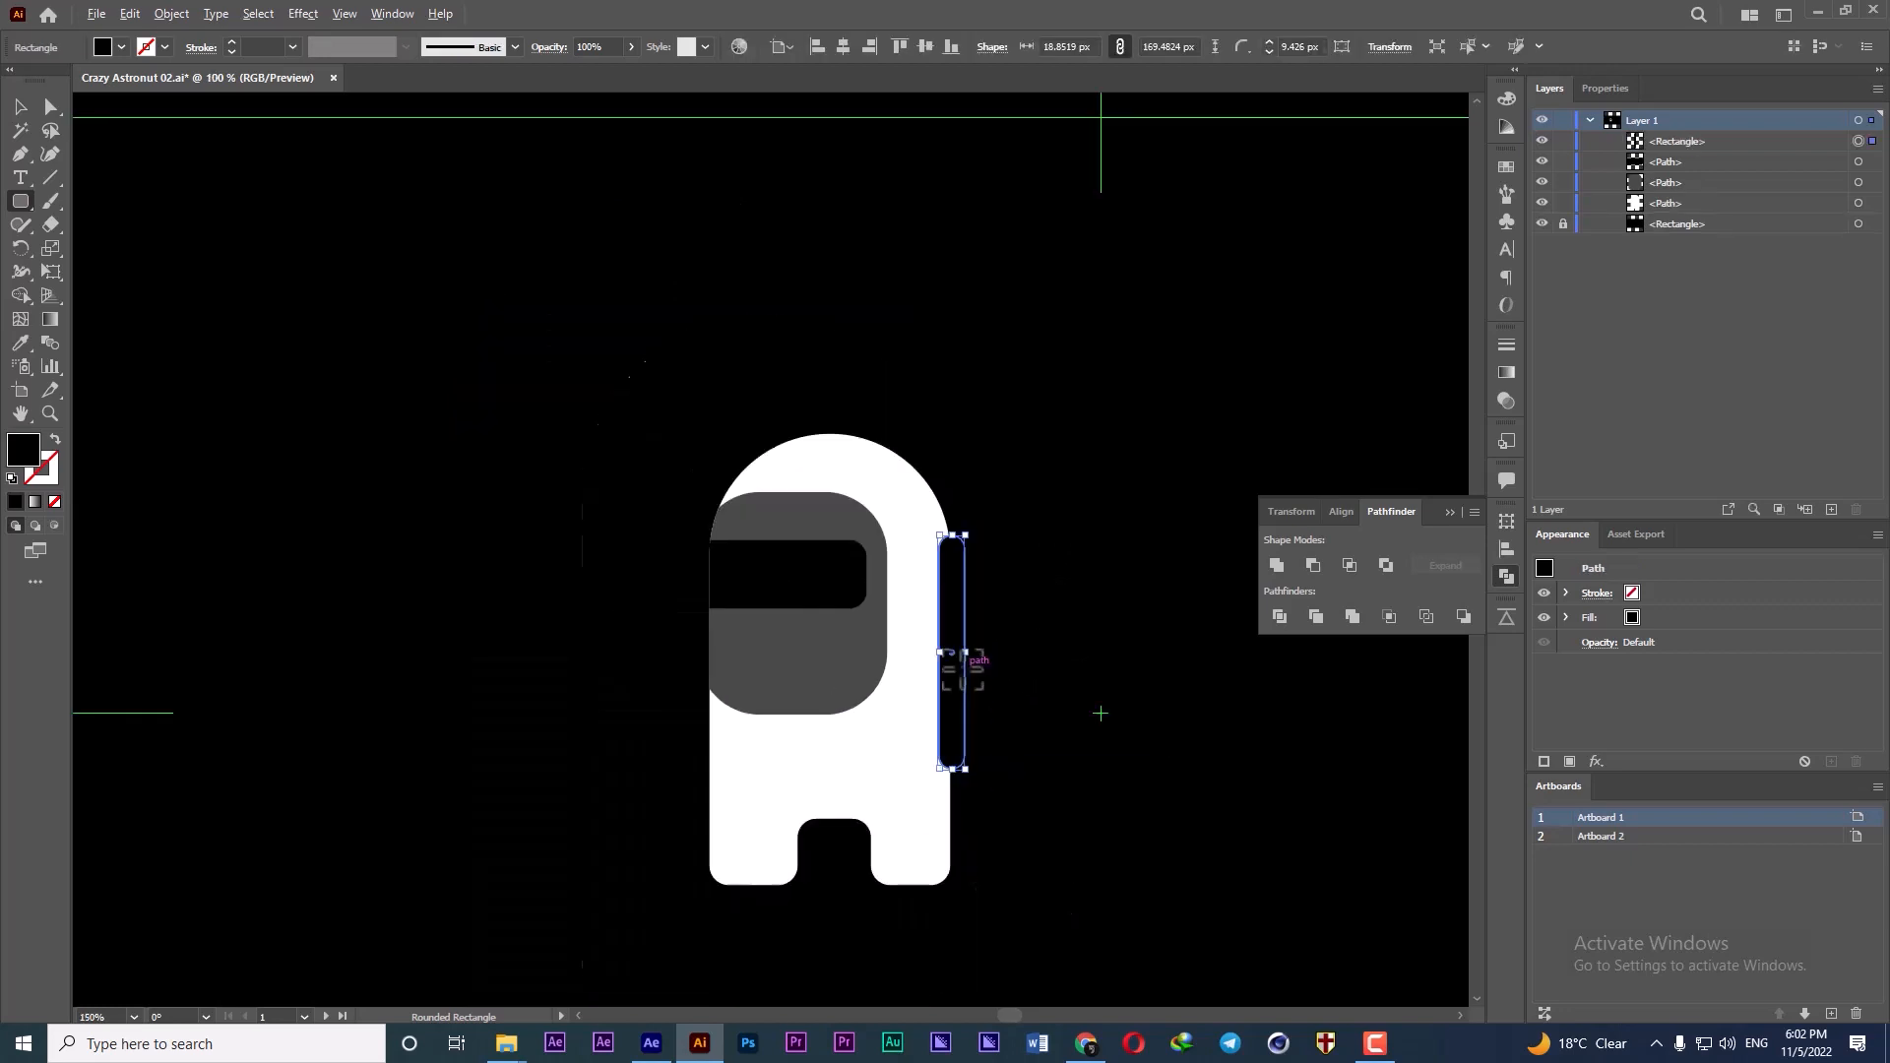
pyautogui.doubleClick(24, 450)
pyautogui.moveTo(1205, 691); pyautogui.dragTo(1121, 567)
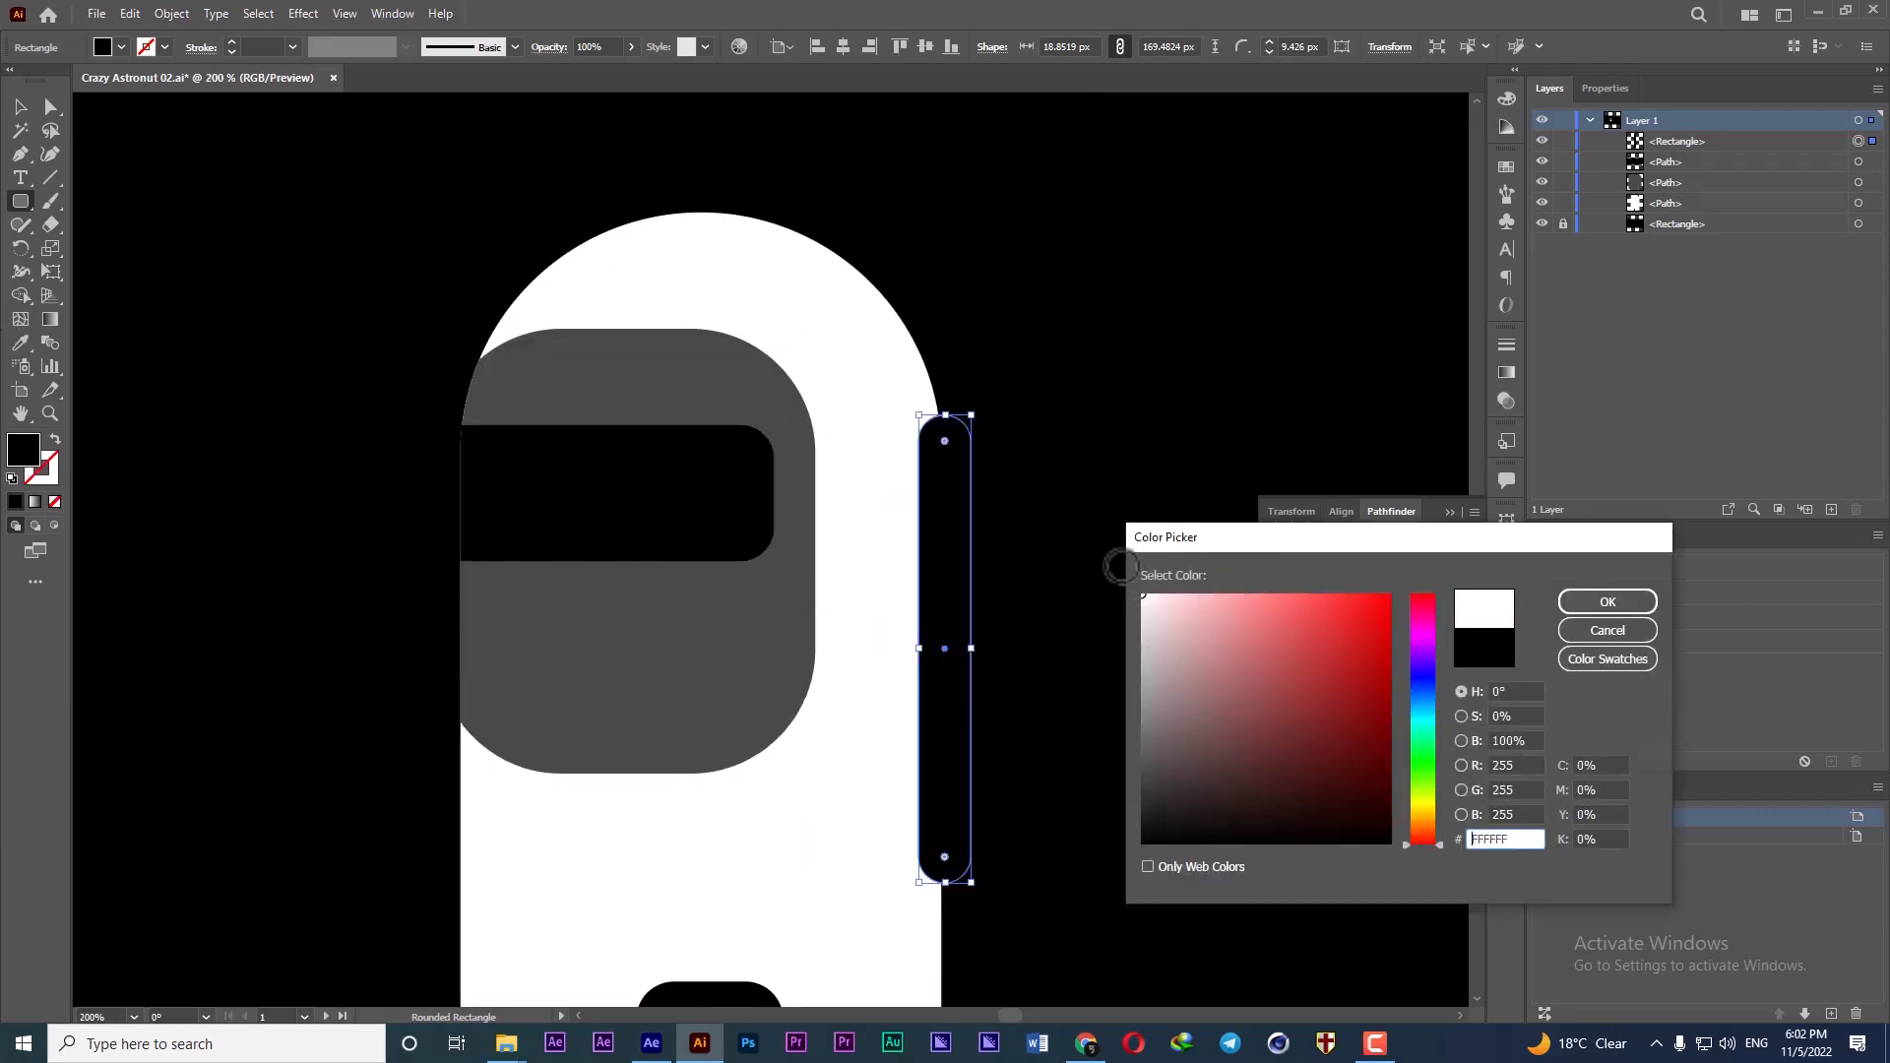
pyautogui.click(1607, 603)
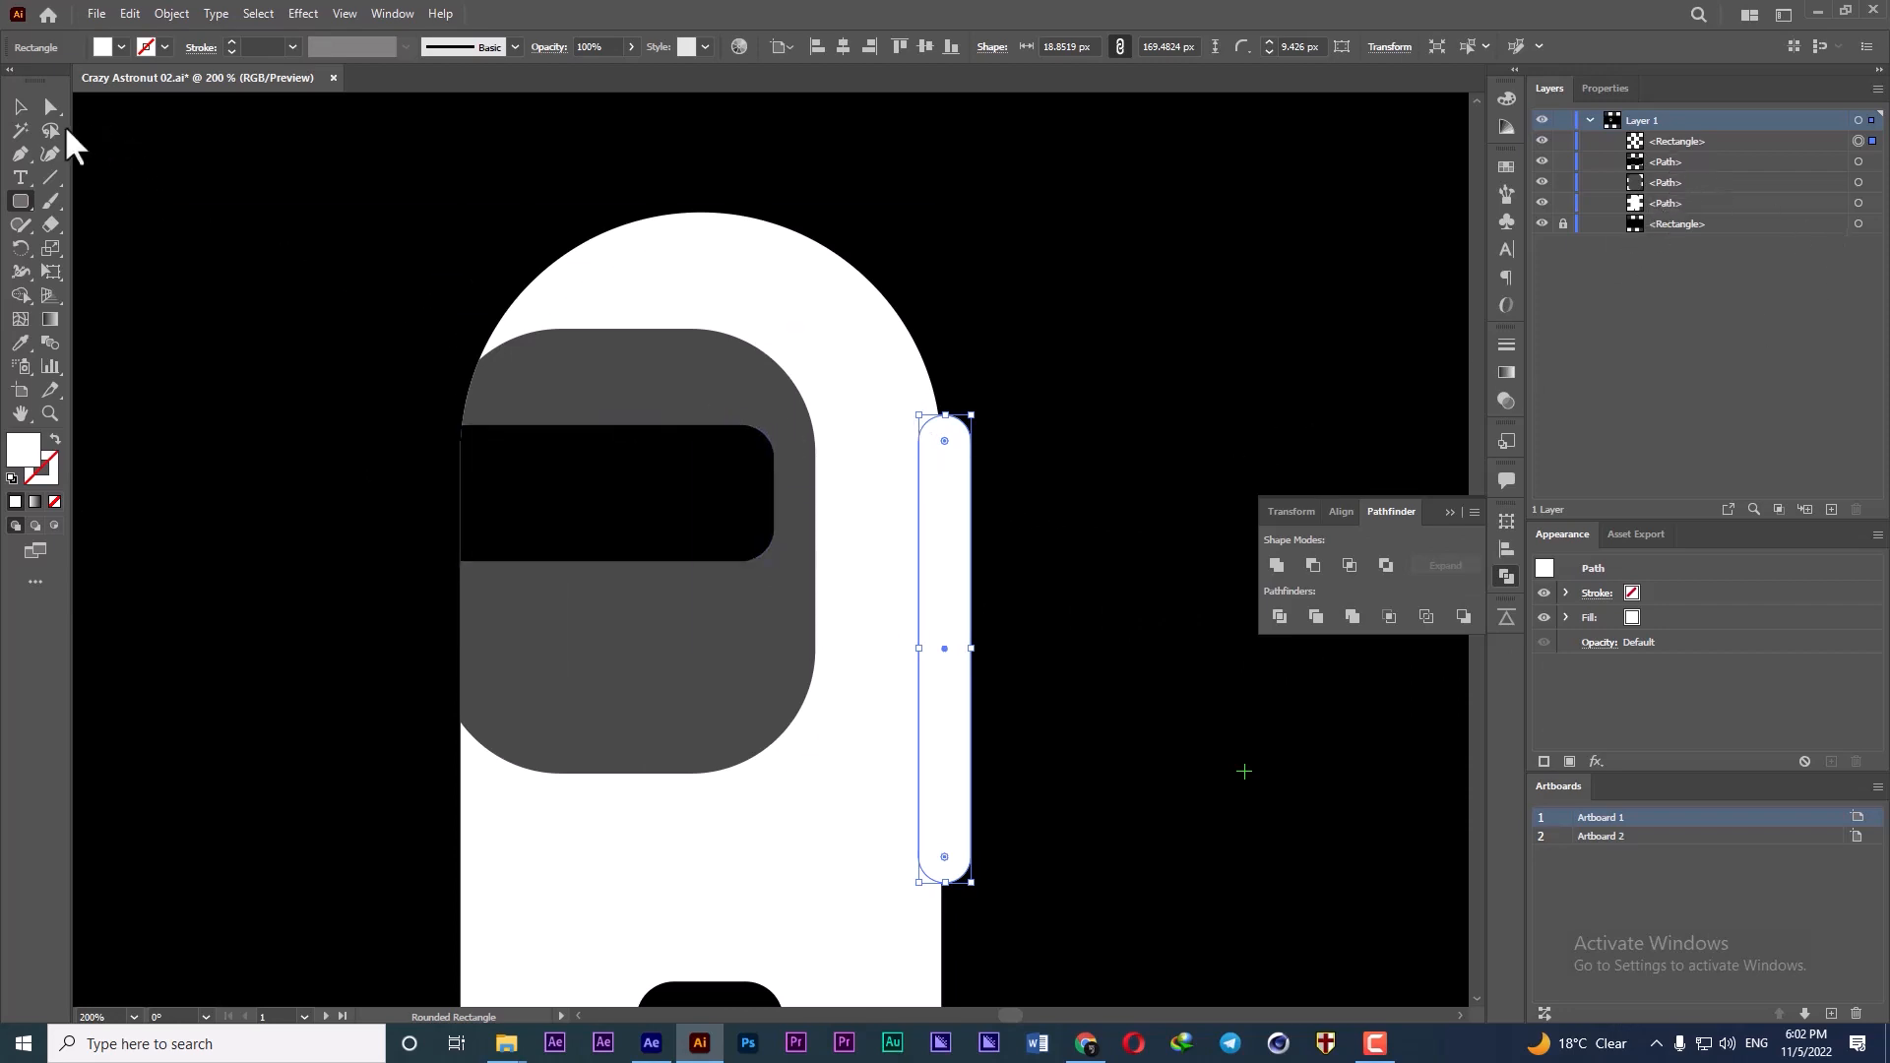
# - Arrange the backpack rectangle behind the body but above the locked black background, and deselect it
pyautogui.press('a')
pyautogui.press('v')
pyautogui.hotkey('ctrl', '[')
pyautogui.hotkey('ctrl', '[')
pyautogui.hotkey('ctrl', '[')
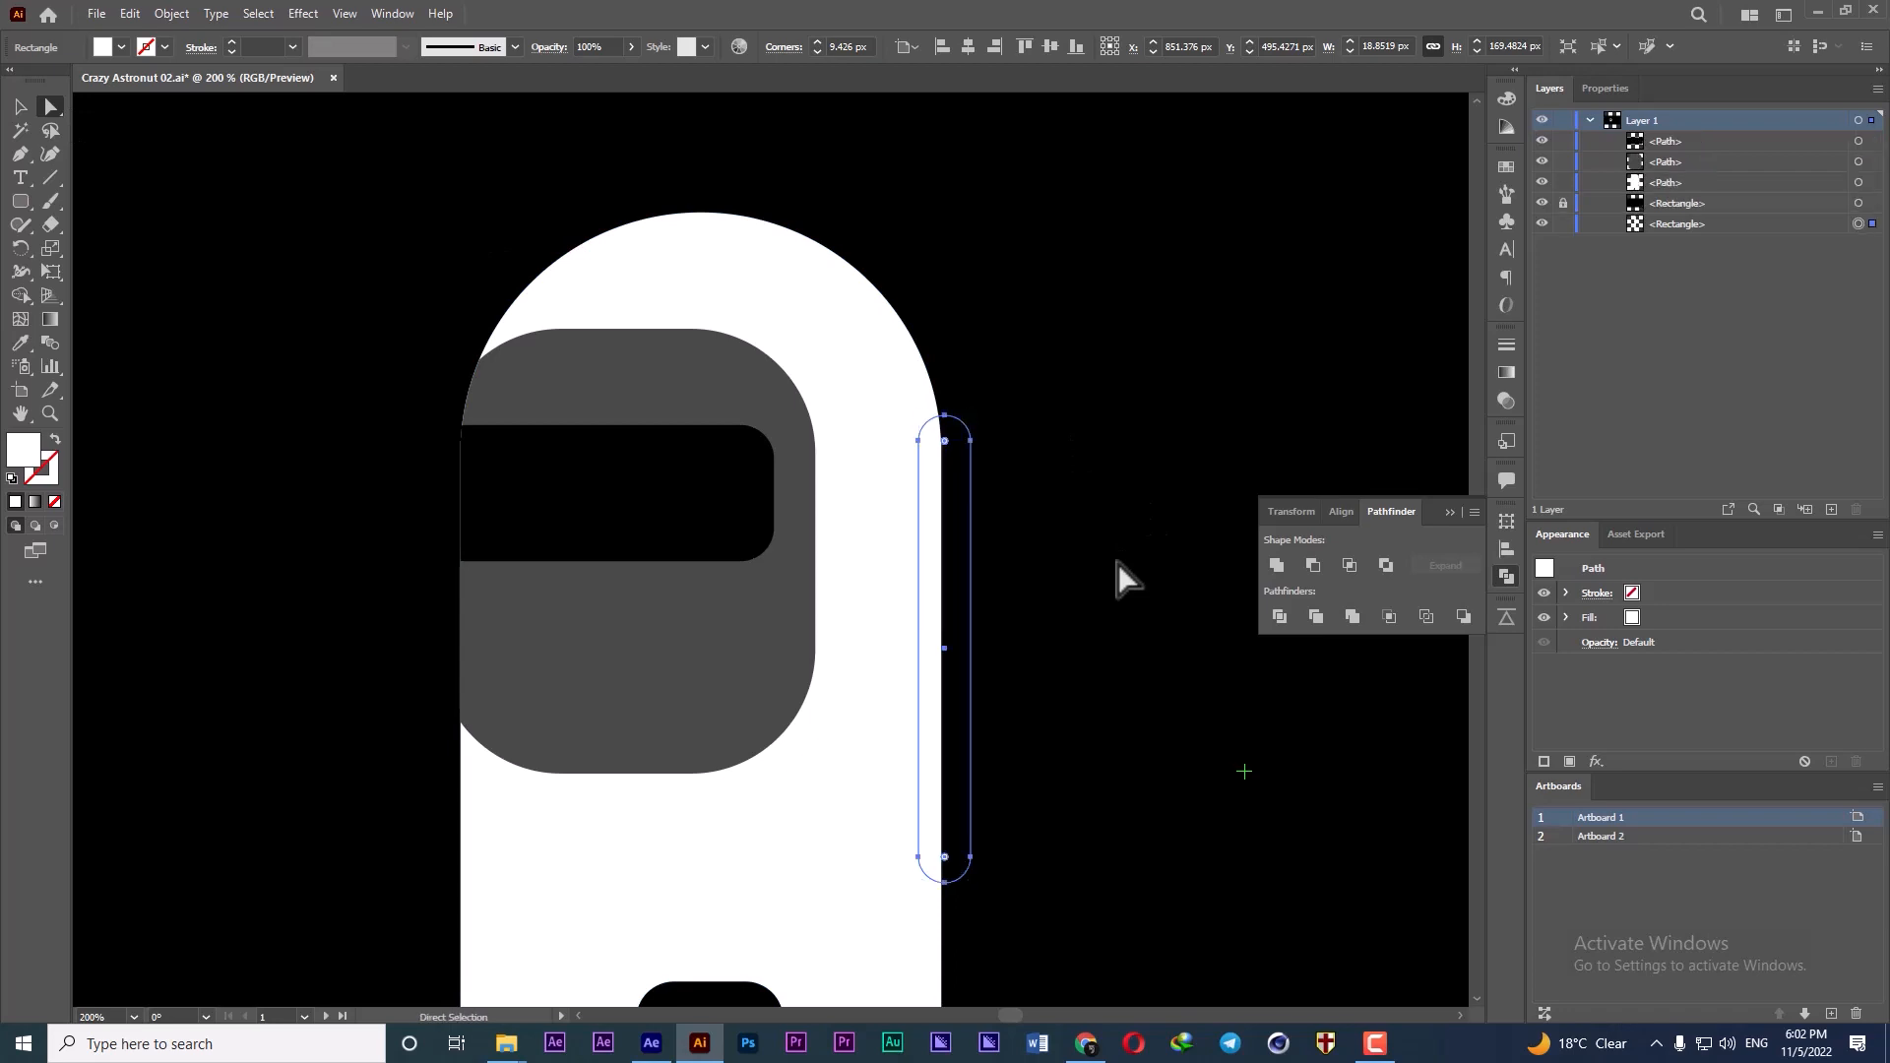
pyautogui.hotkey('ctrl', ']')
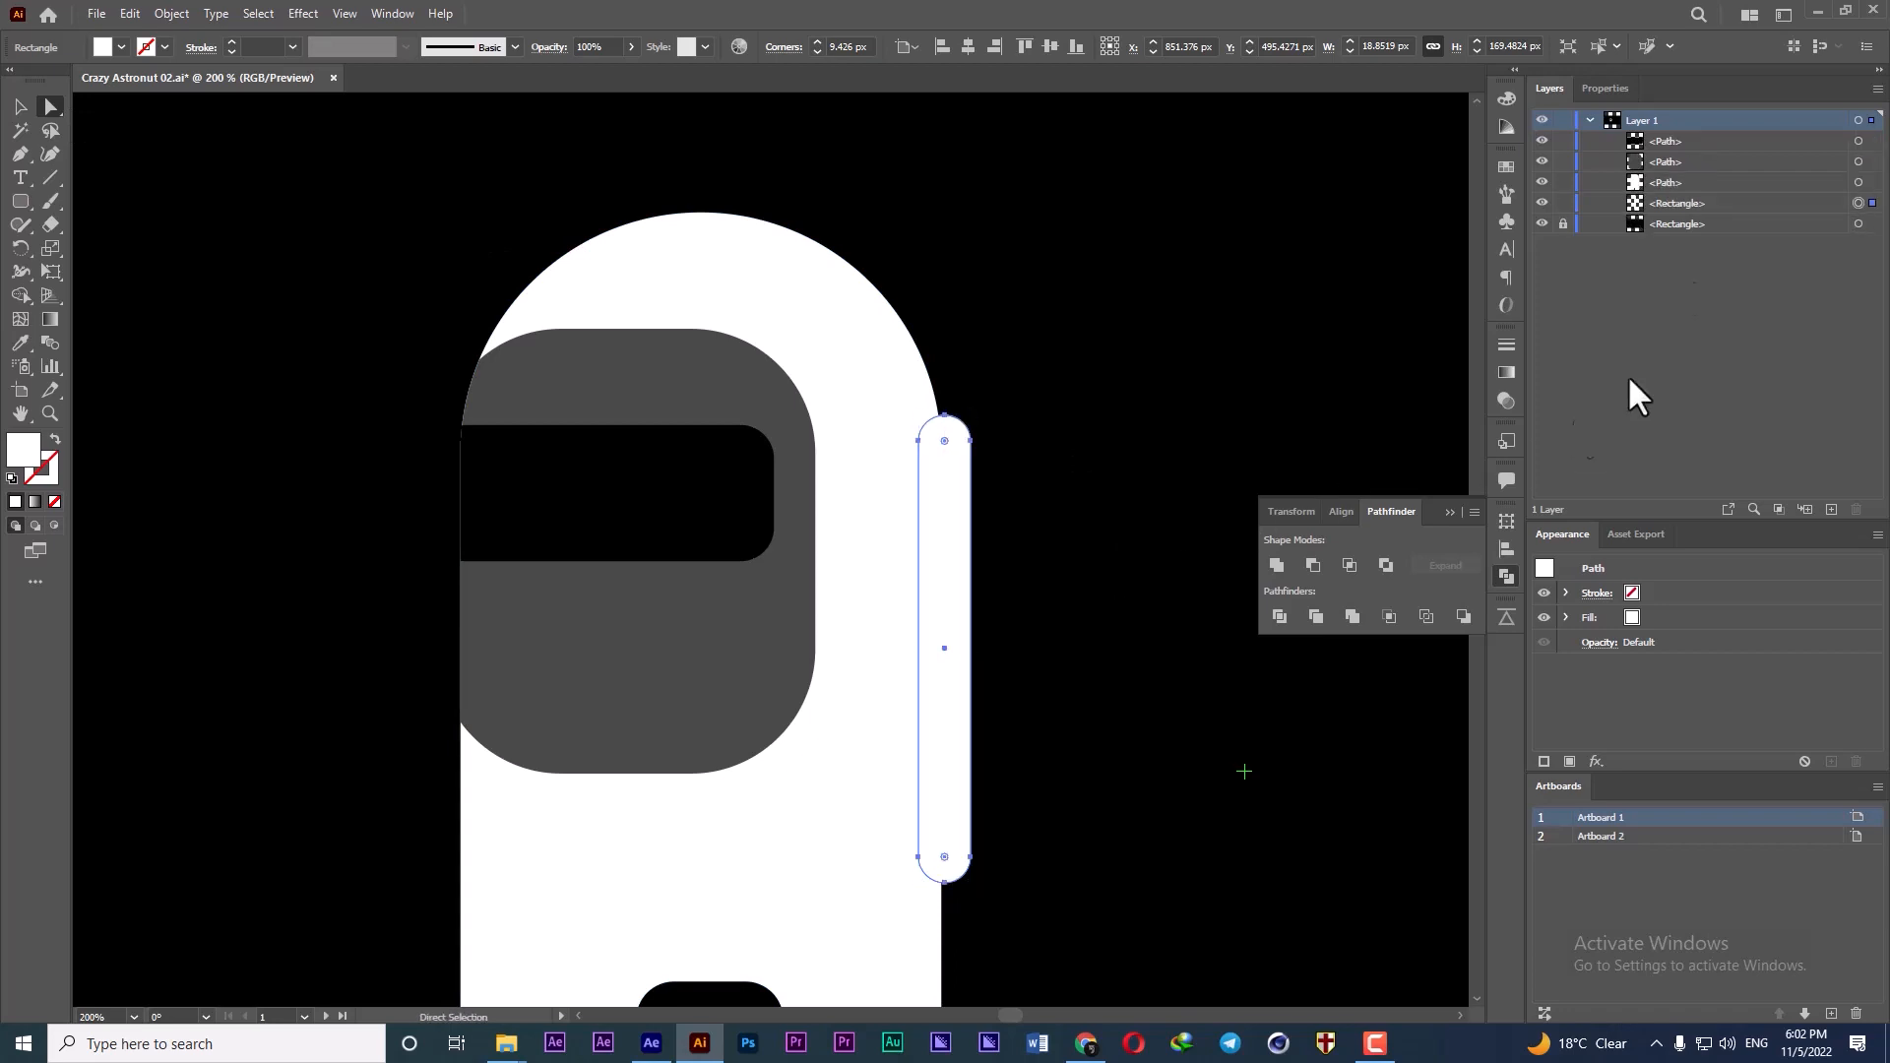
pyautogui.click(1085, 552)
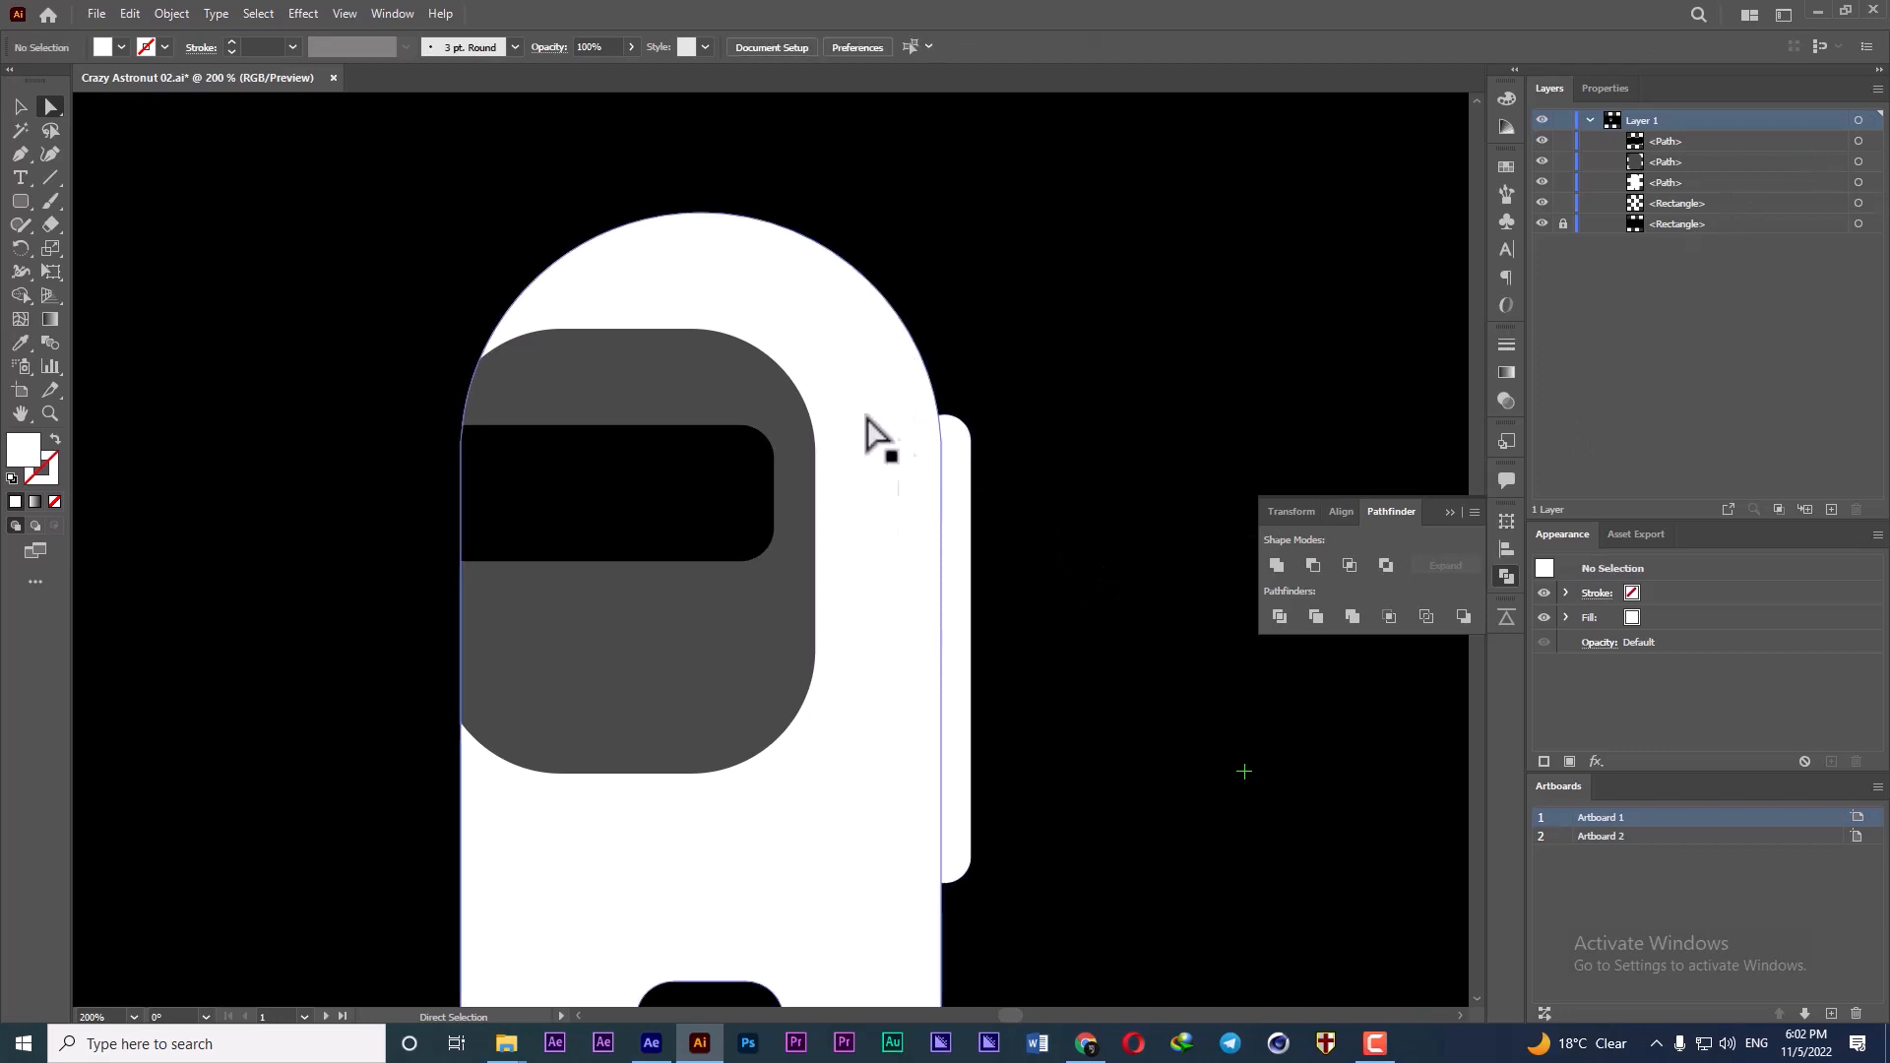
# - Draw a white ellipse about 48 × 41 px just left of the astronaut's visor with the Ellipse tool
pyautogui.scroll(-2, 1078, 591)
pyautogui.scroll(1, 1026, 571)
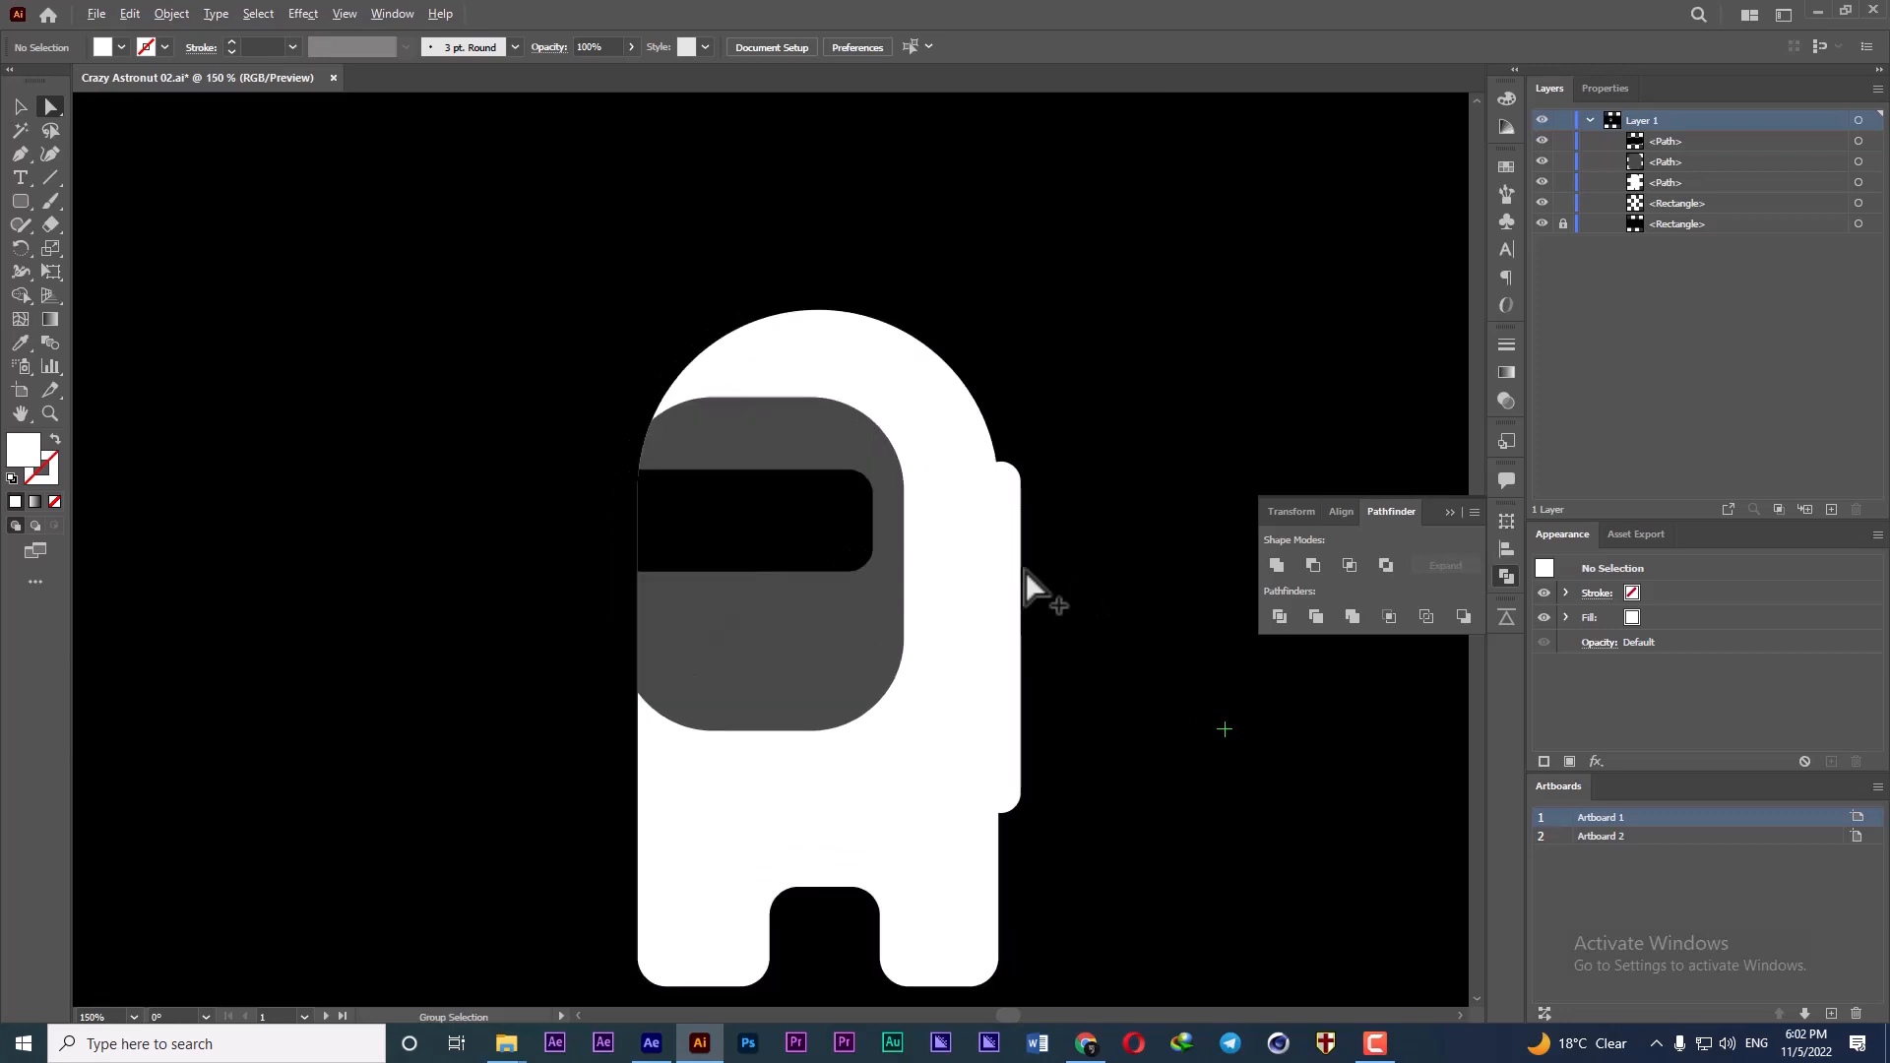
pyautogui.scroll(-1, 848, 613)
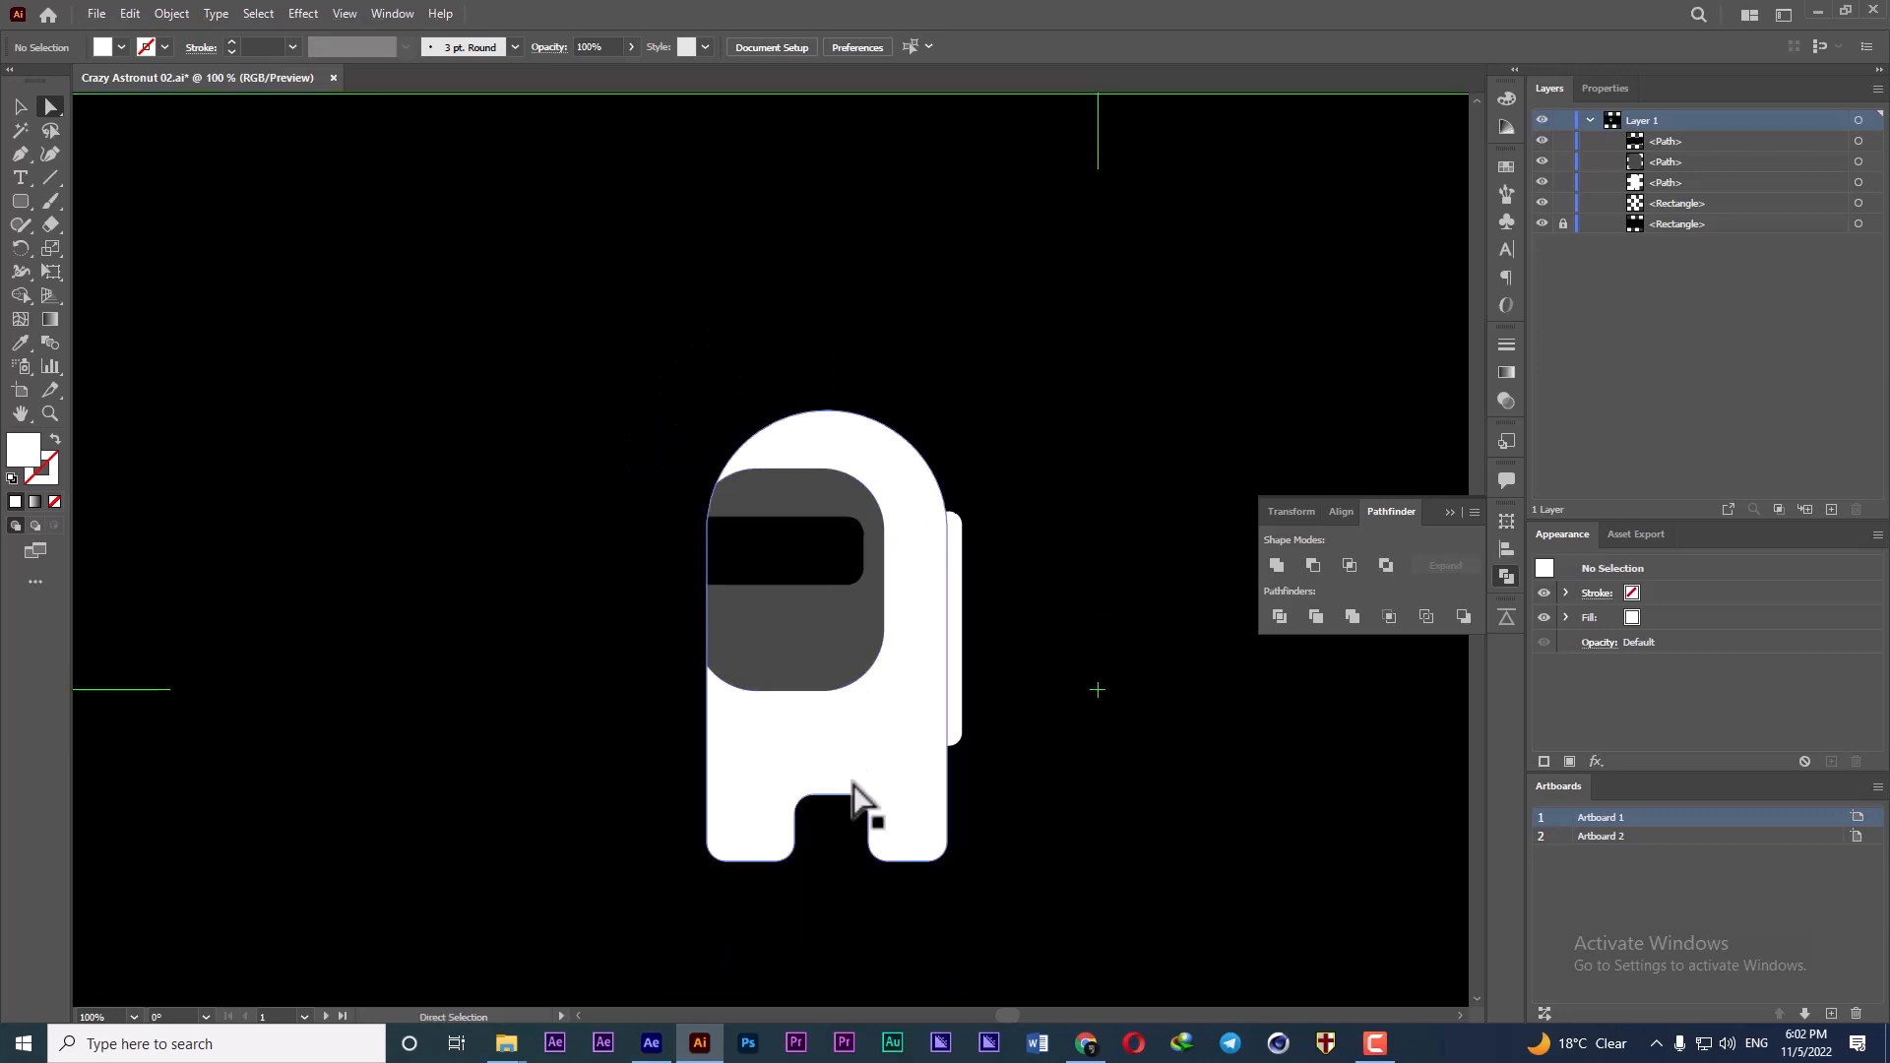
pyautogui.scroll(-1, 840, 623)
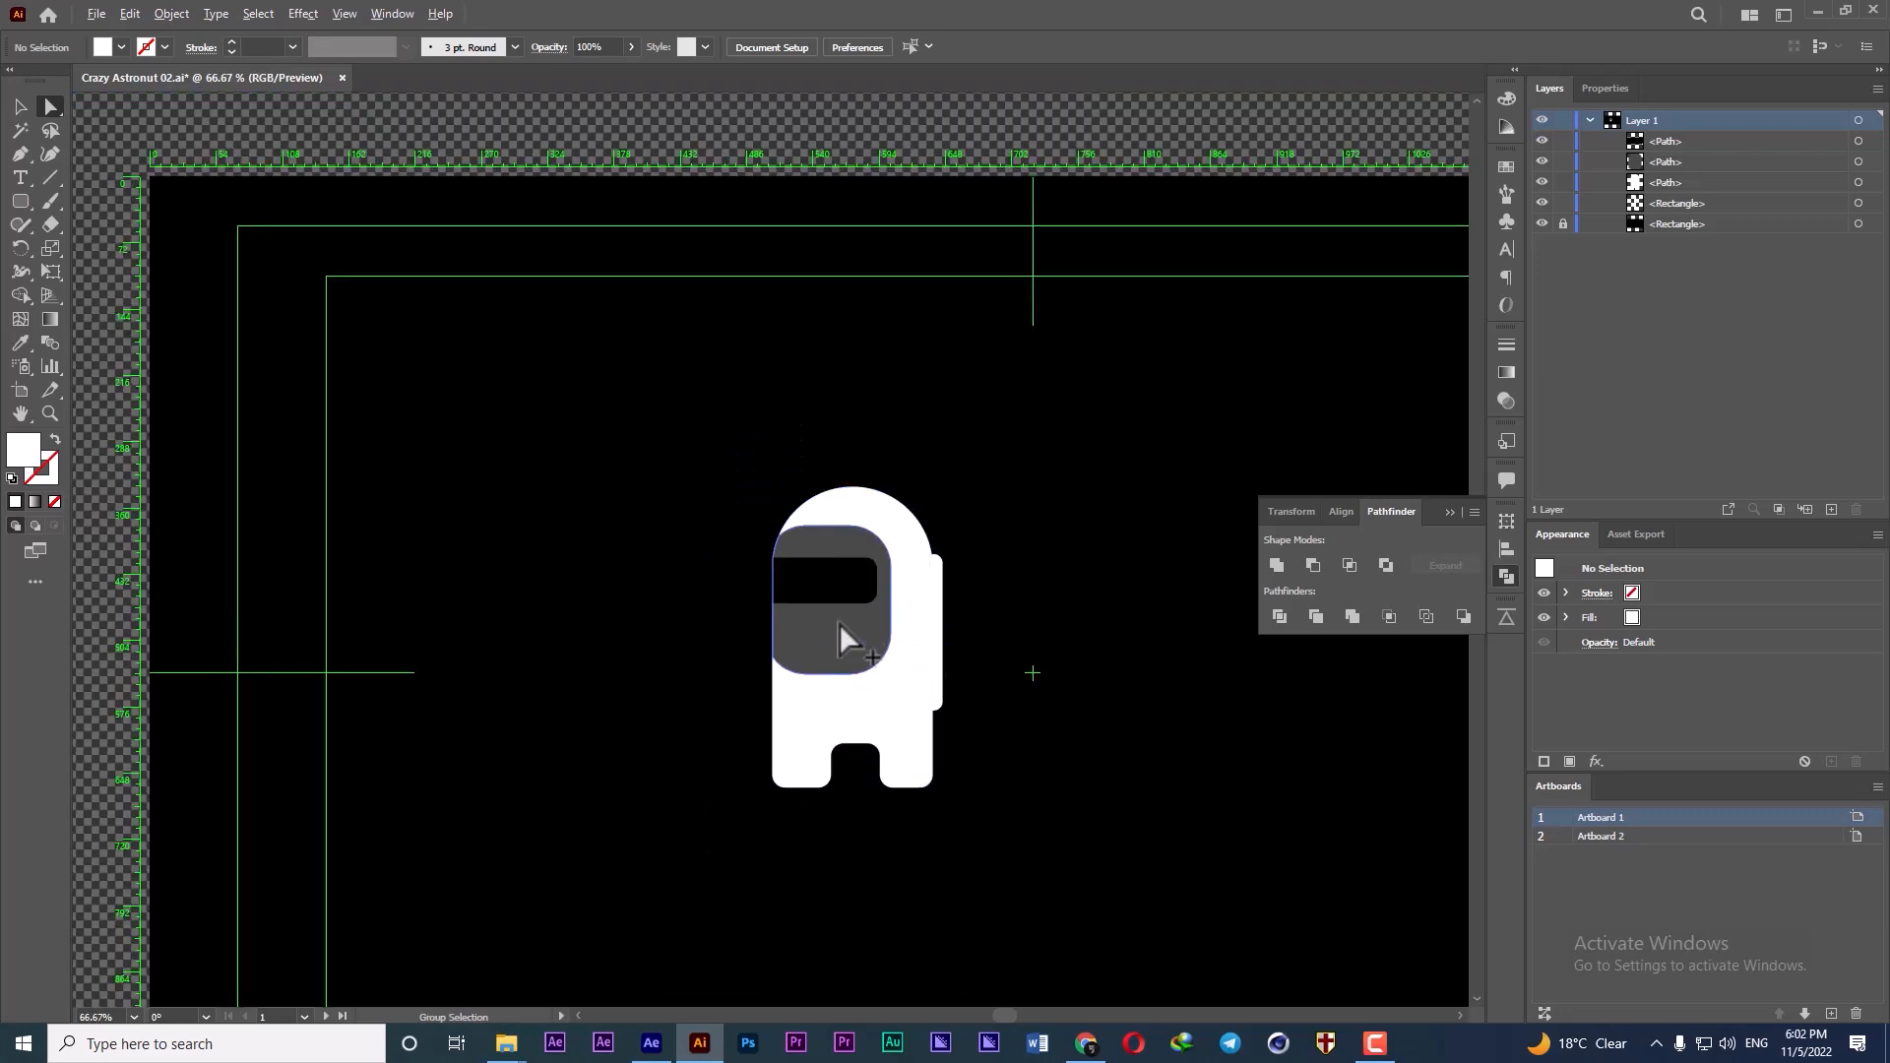
pyautogui.scroll(1, 841, 623)
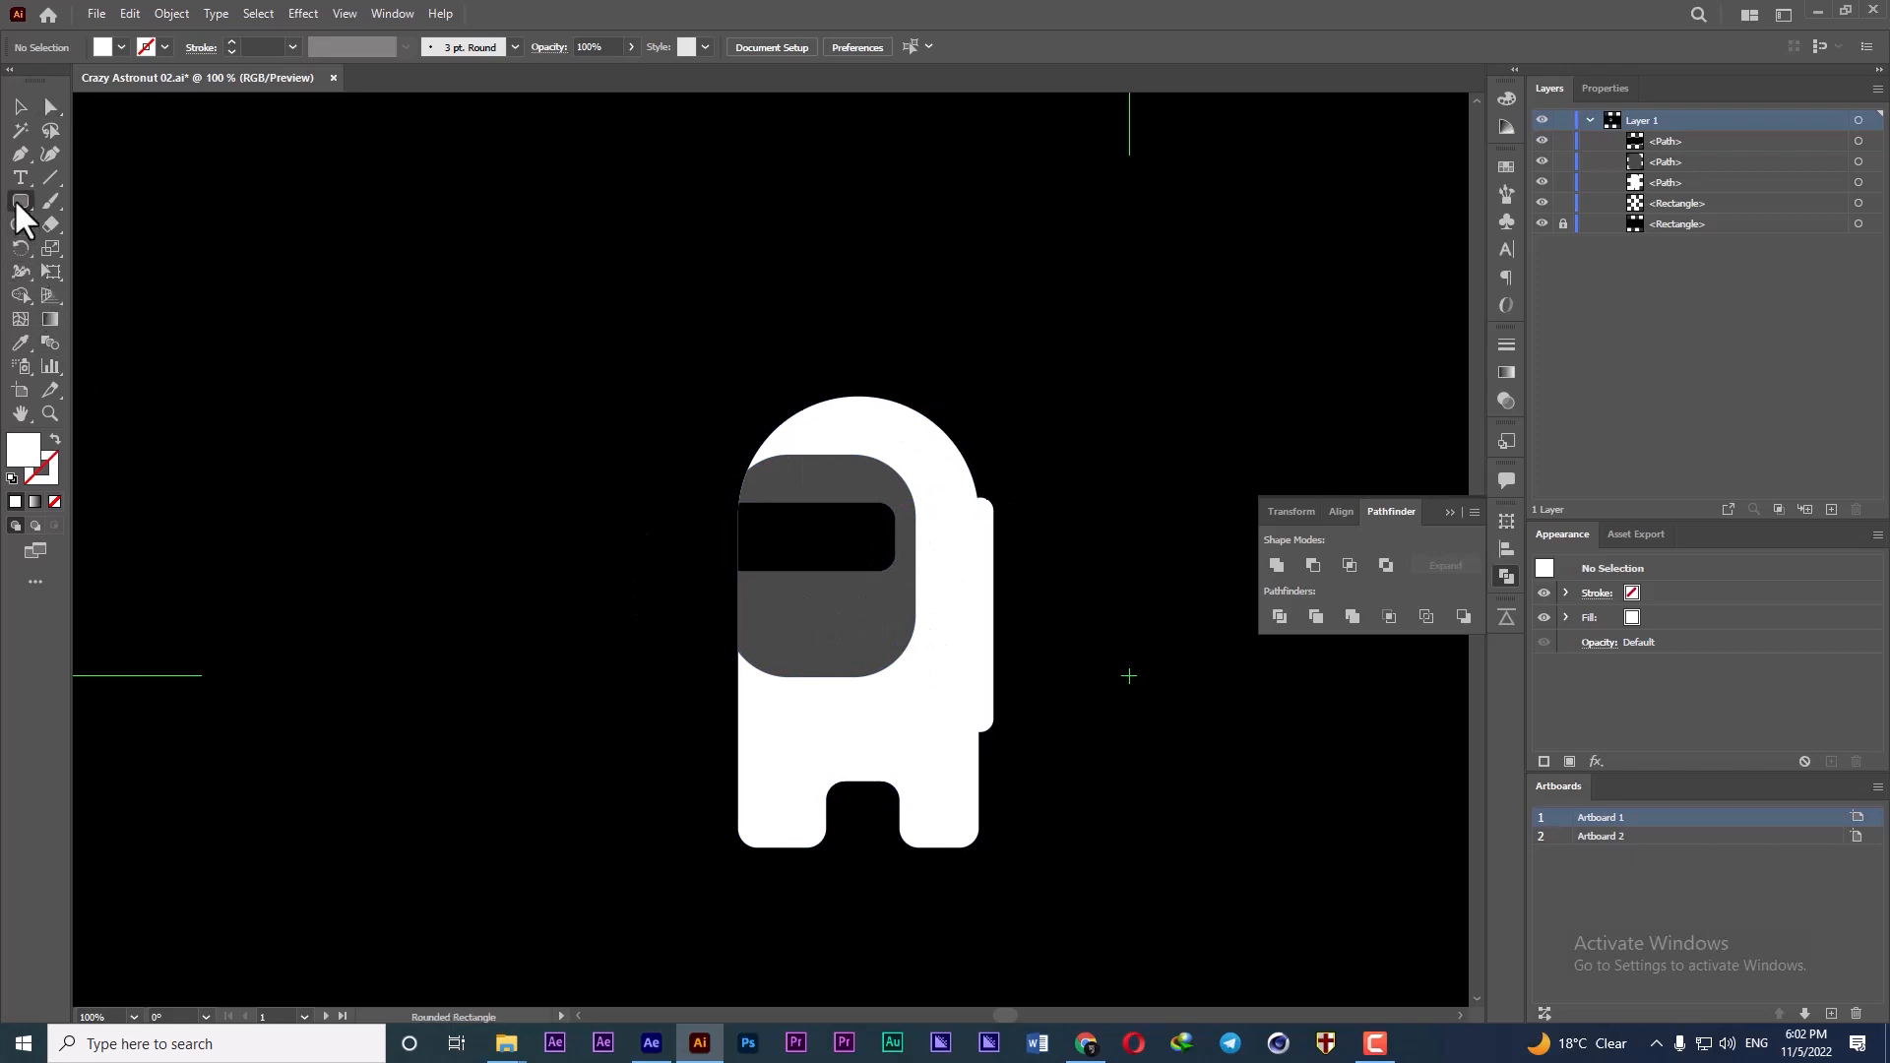
pyautogui.moveTo(19, 209); pyautogui.dragTo(96, 247)
pyautogui.moveTo(653, 455); pyautogui.dragTo(719, 511)
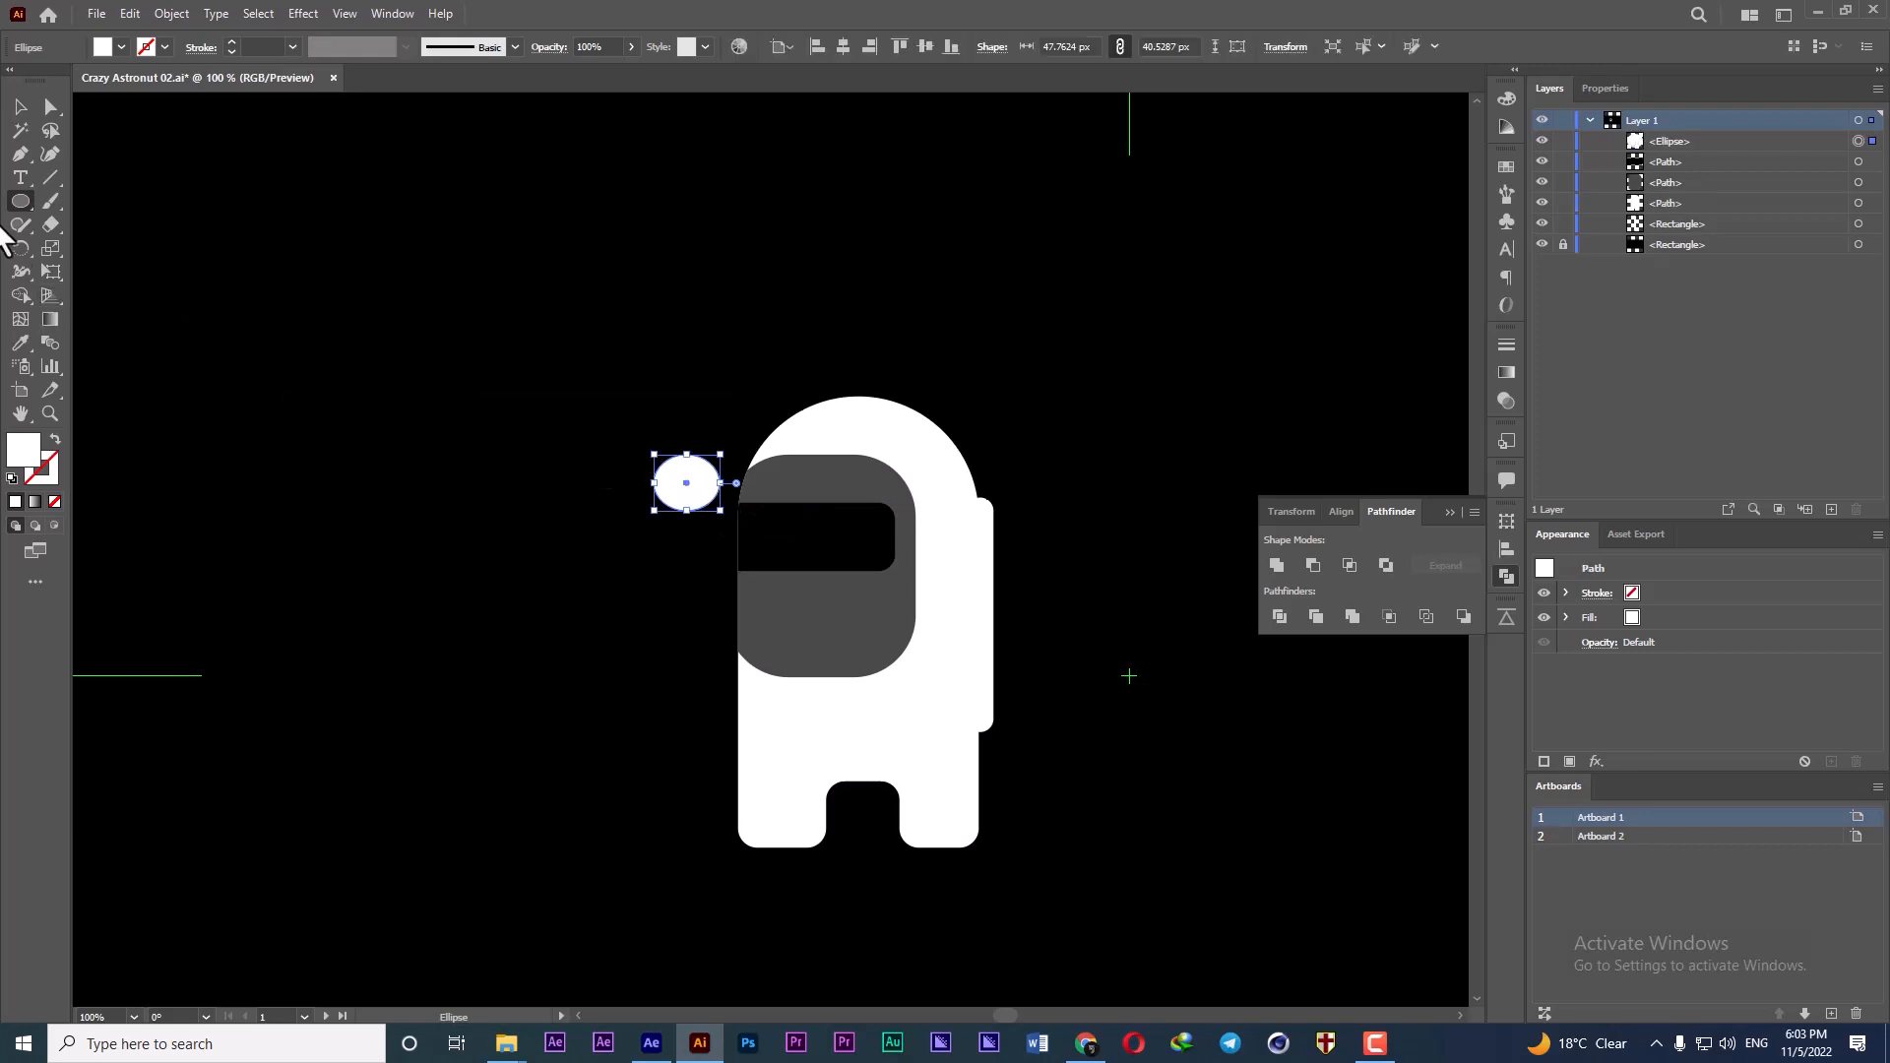
# - Start a blade left of the ellipse with the Pen tool: a straight top edge from about X 604 to 560 px and a curved tip
pyautogui.click(16, 155)
pyautogui.scroll(3, 586, 502)
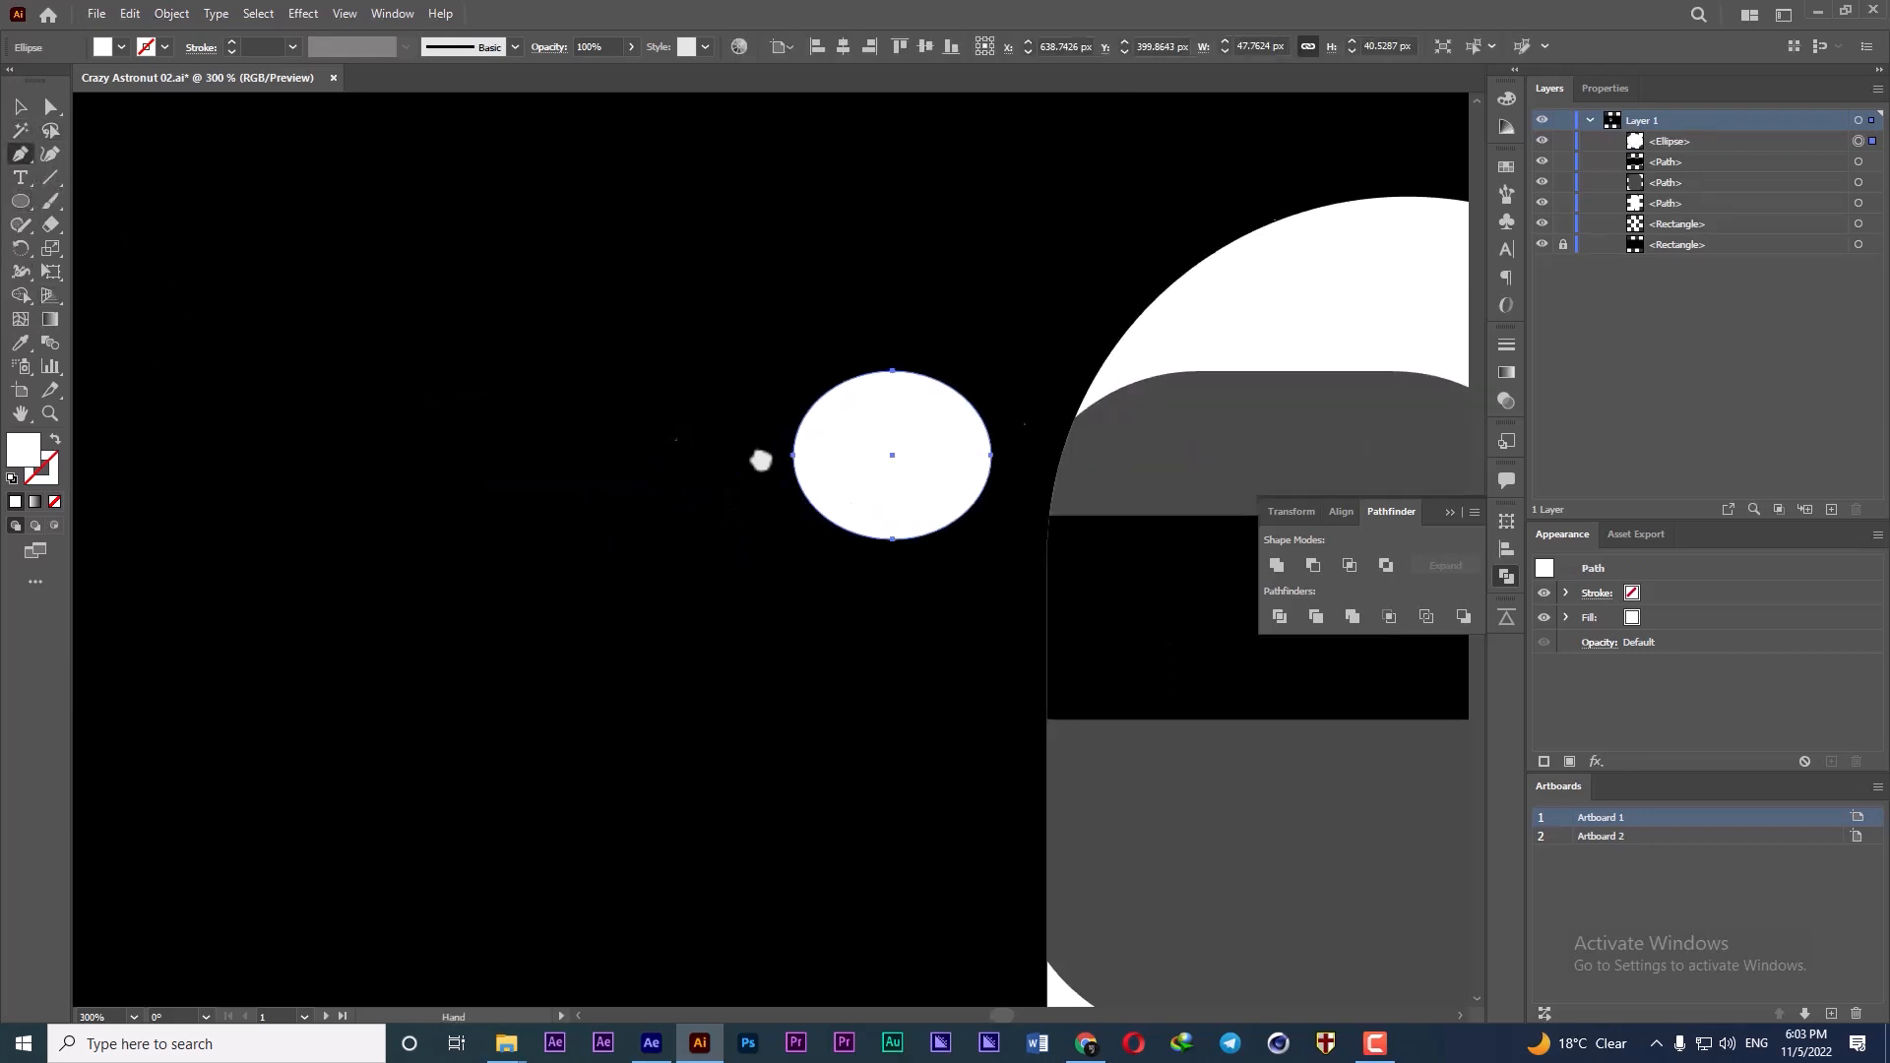
pyautogui.moveTo(685, 444); pyautogui.dragTo(929, 477)
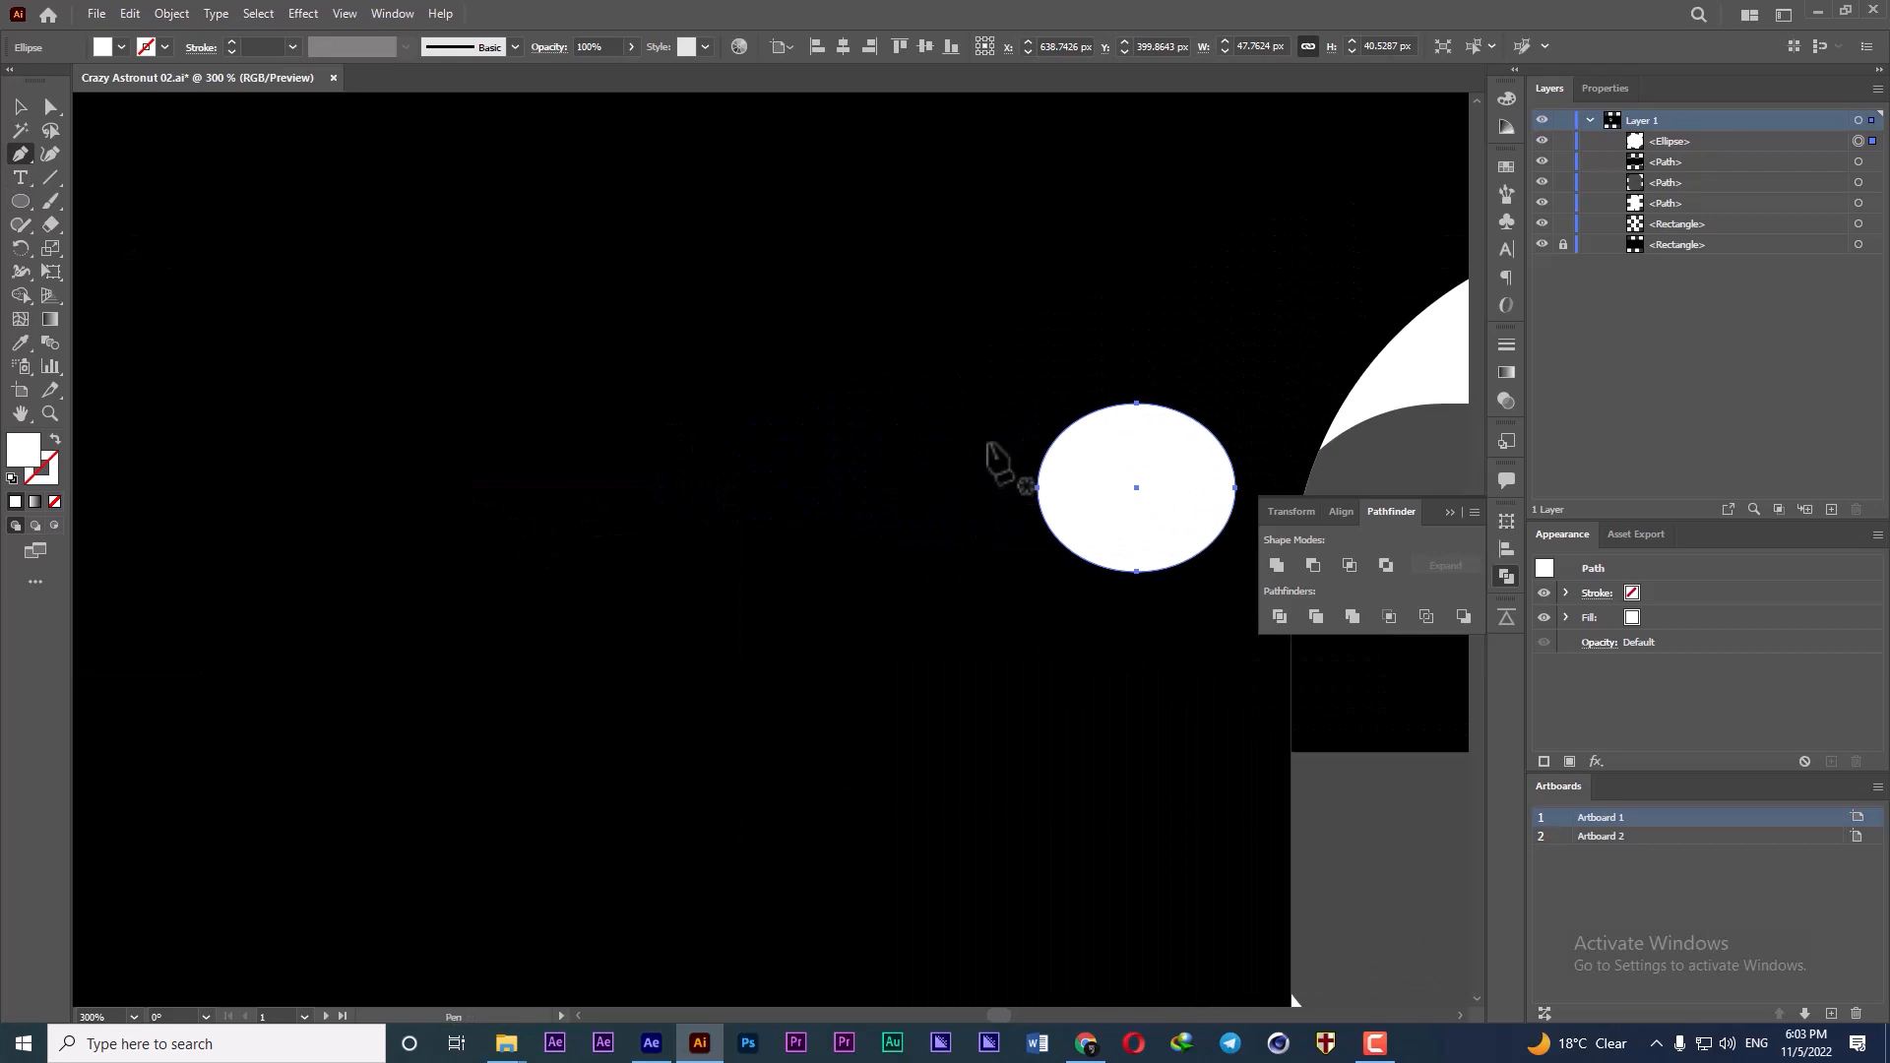
pyautogui.click(992, 449)
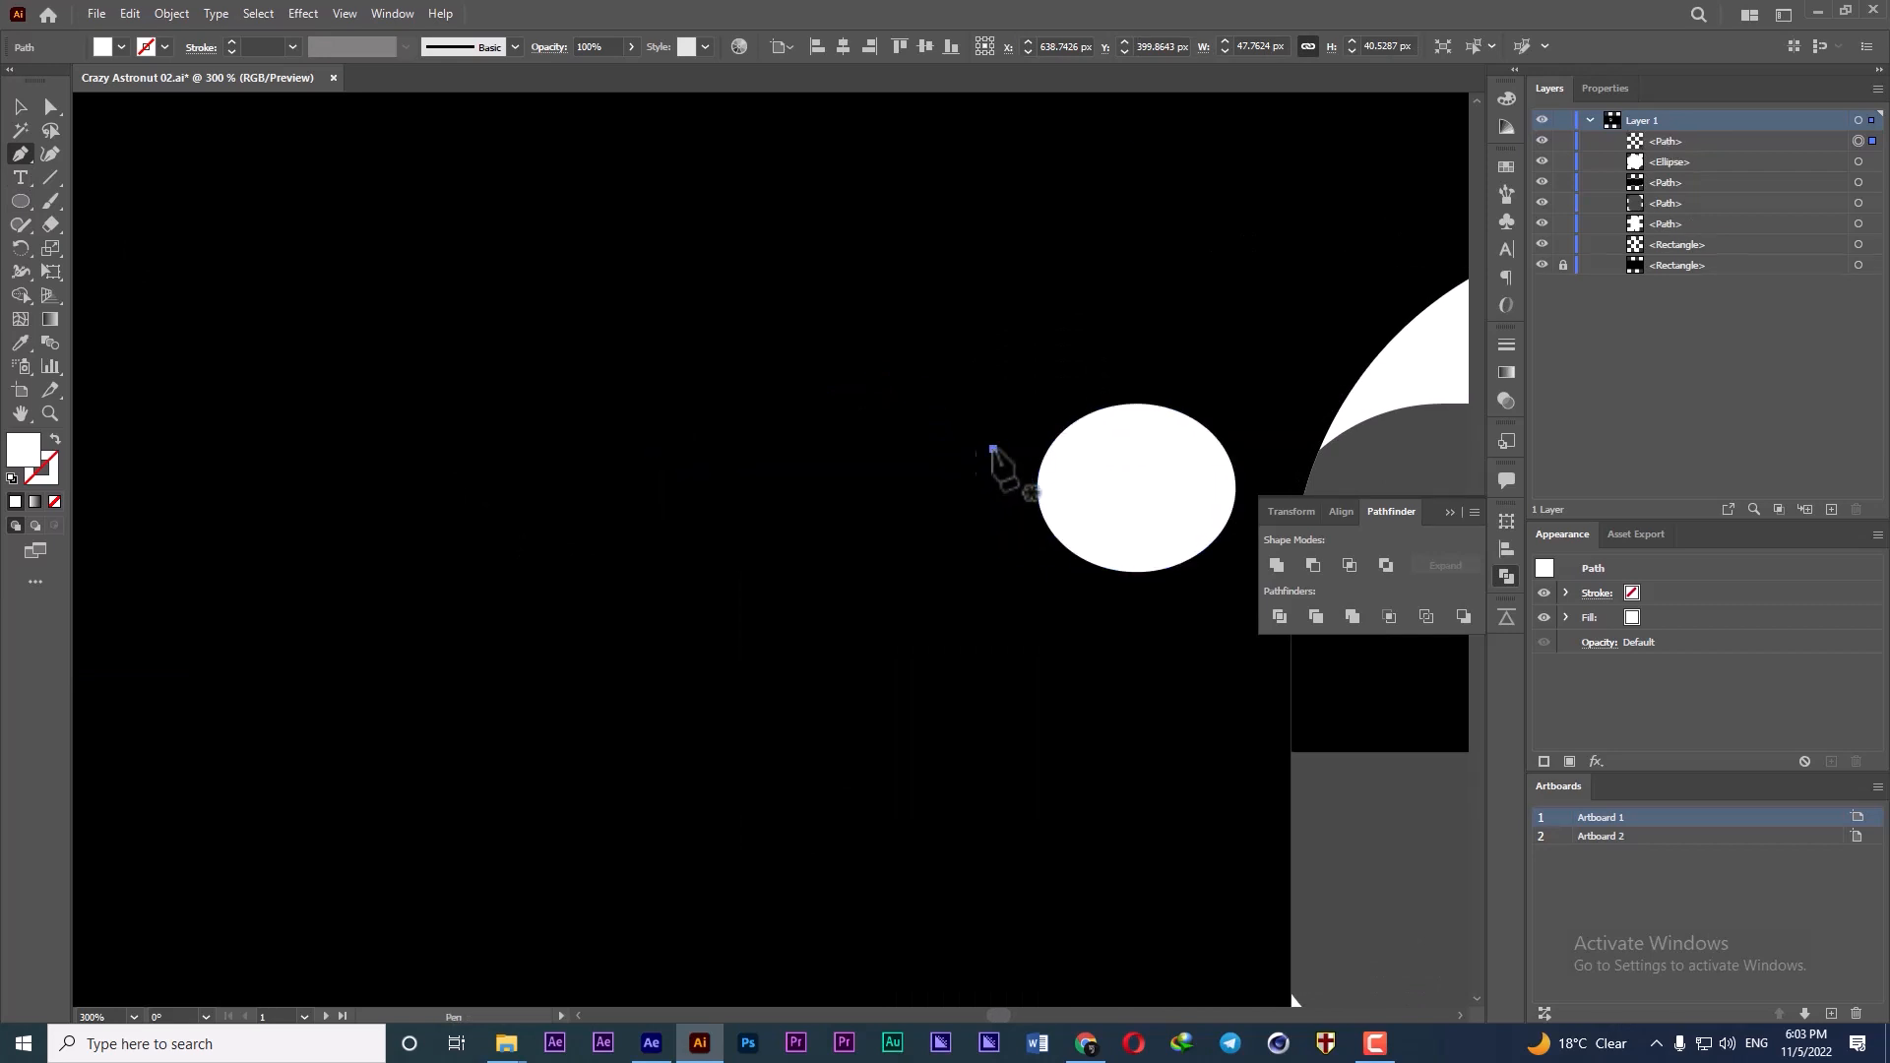
pyautogui.click(808, 448)
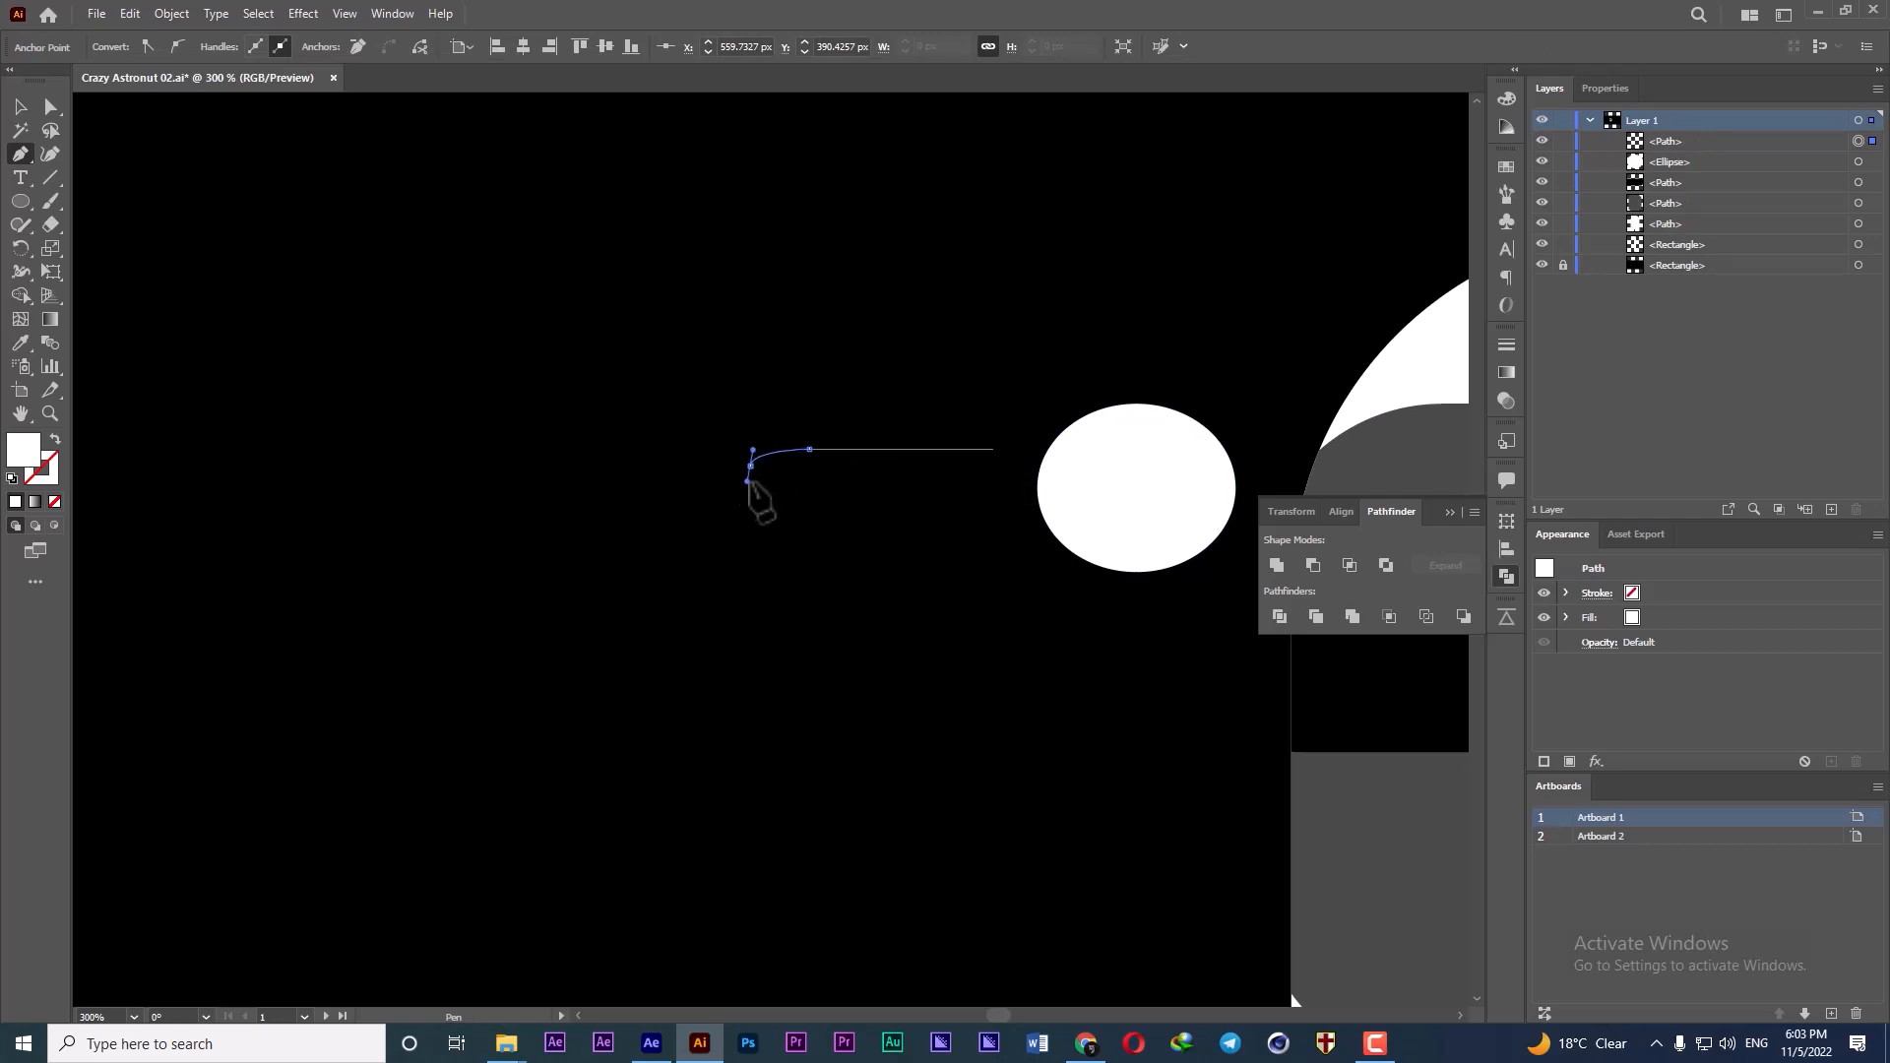
pyautogui.moveTo(737, 476); pyautogui.dragTo(739, 476)
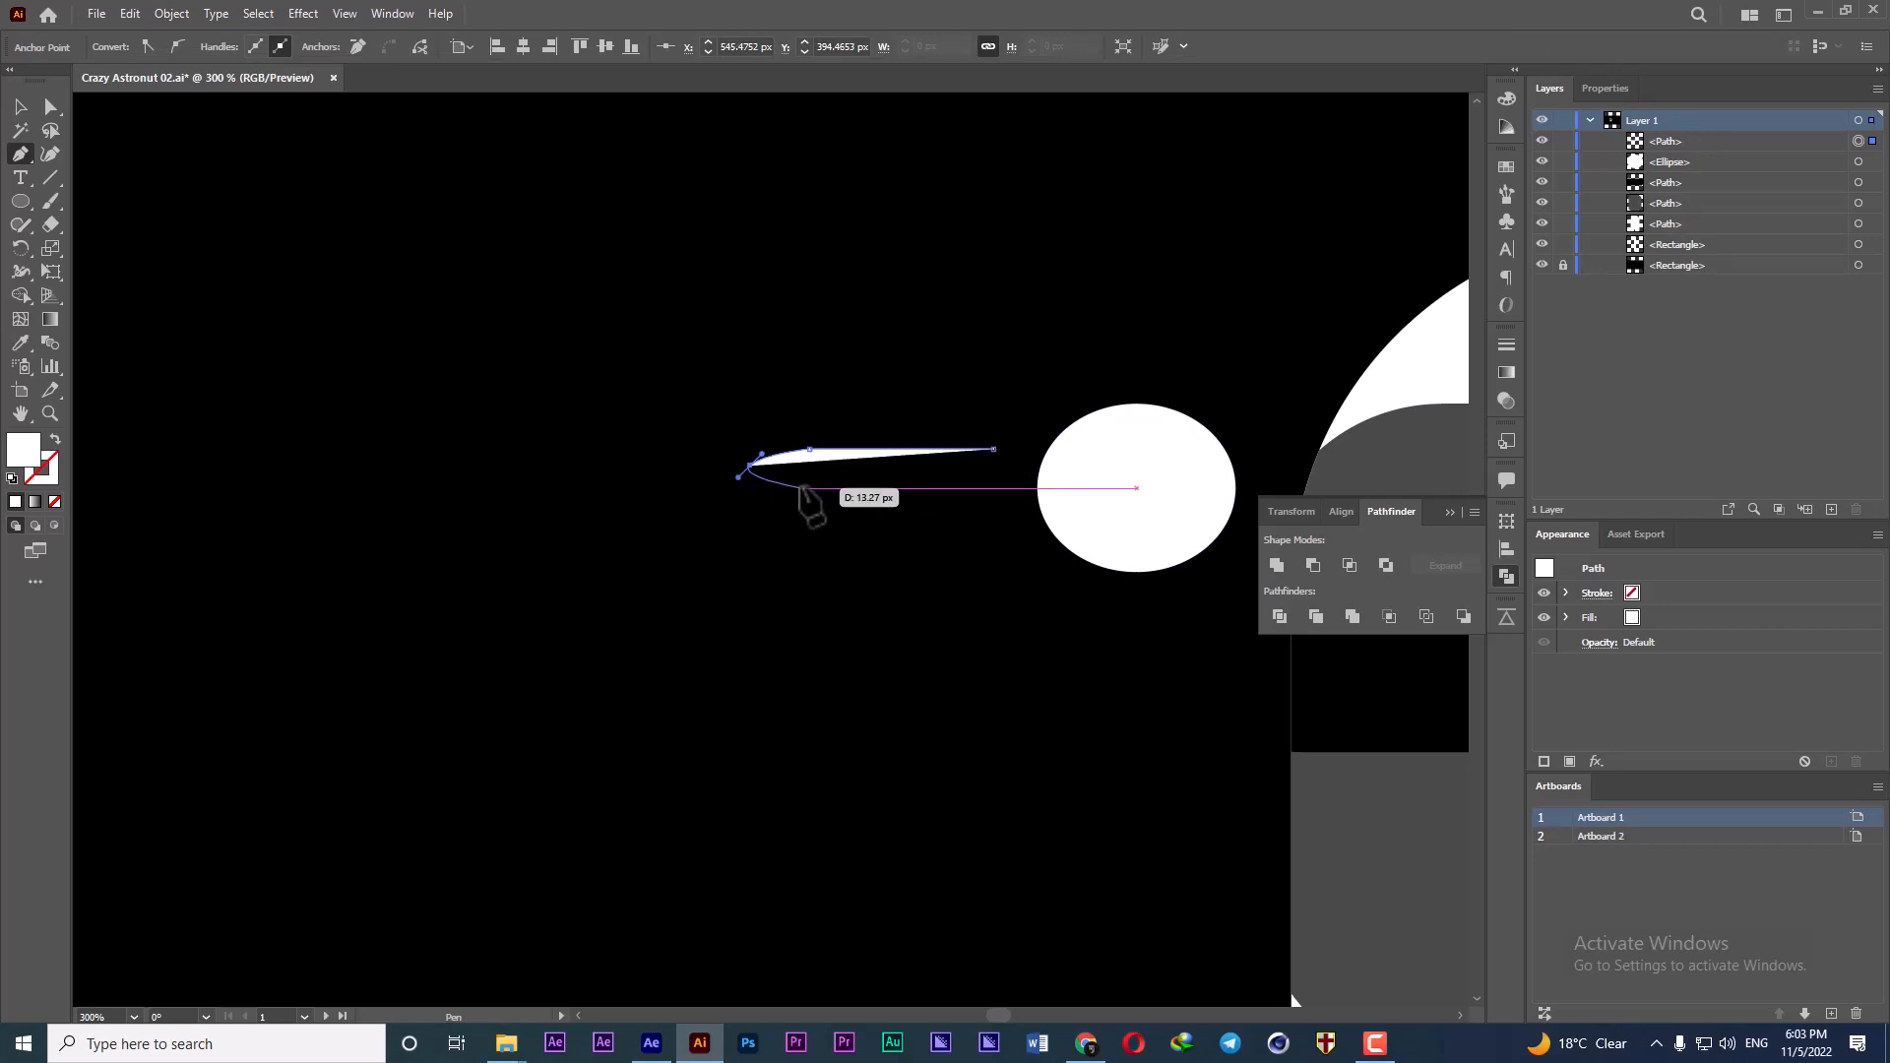
# - Continue the blade with eight zigzag notches along its lower edge, a straight run and a square right end, and close the path
pyautogui.click(808, 487)
pyautogui.click(818, 469)
pyautogui.click(828, 486)
pyautogui.click(837, 469)
pyautogui.click(847, 486)
pyautogui.click(857, 469)
pyautogui.click(867, 489)
pyautogui.click(878, 470)
pyautogui.click(887, 493)
pyautogui.click(898, 468)
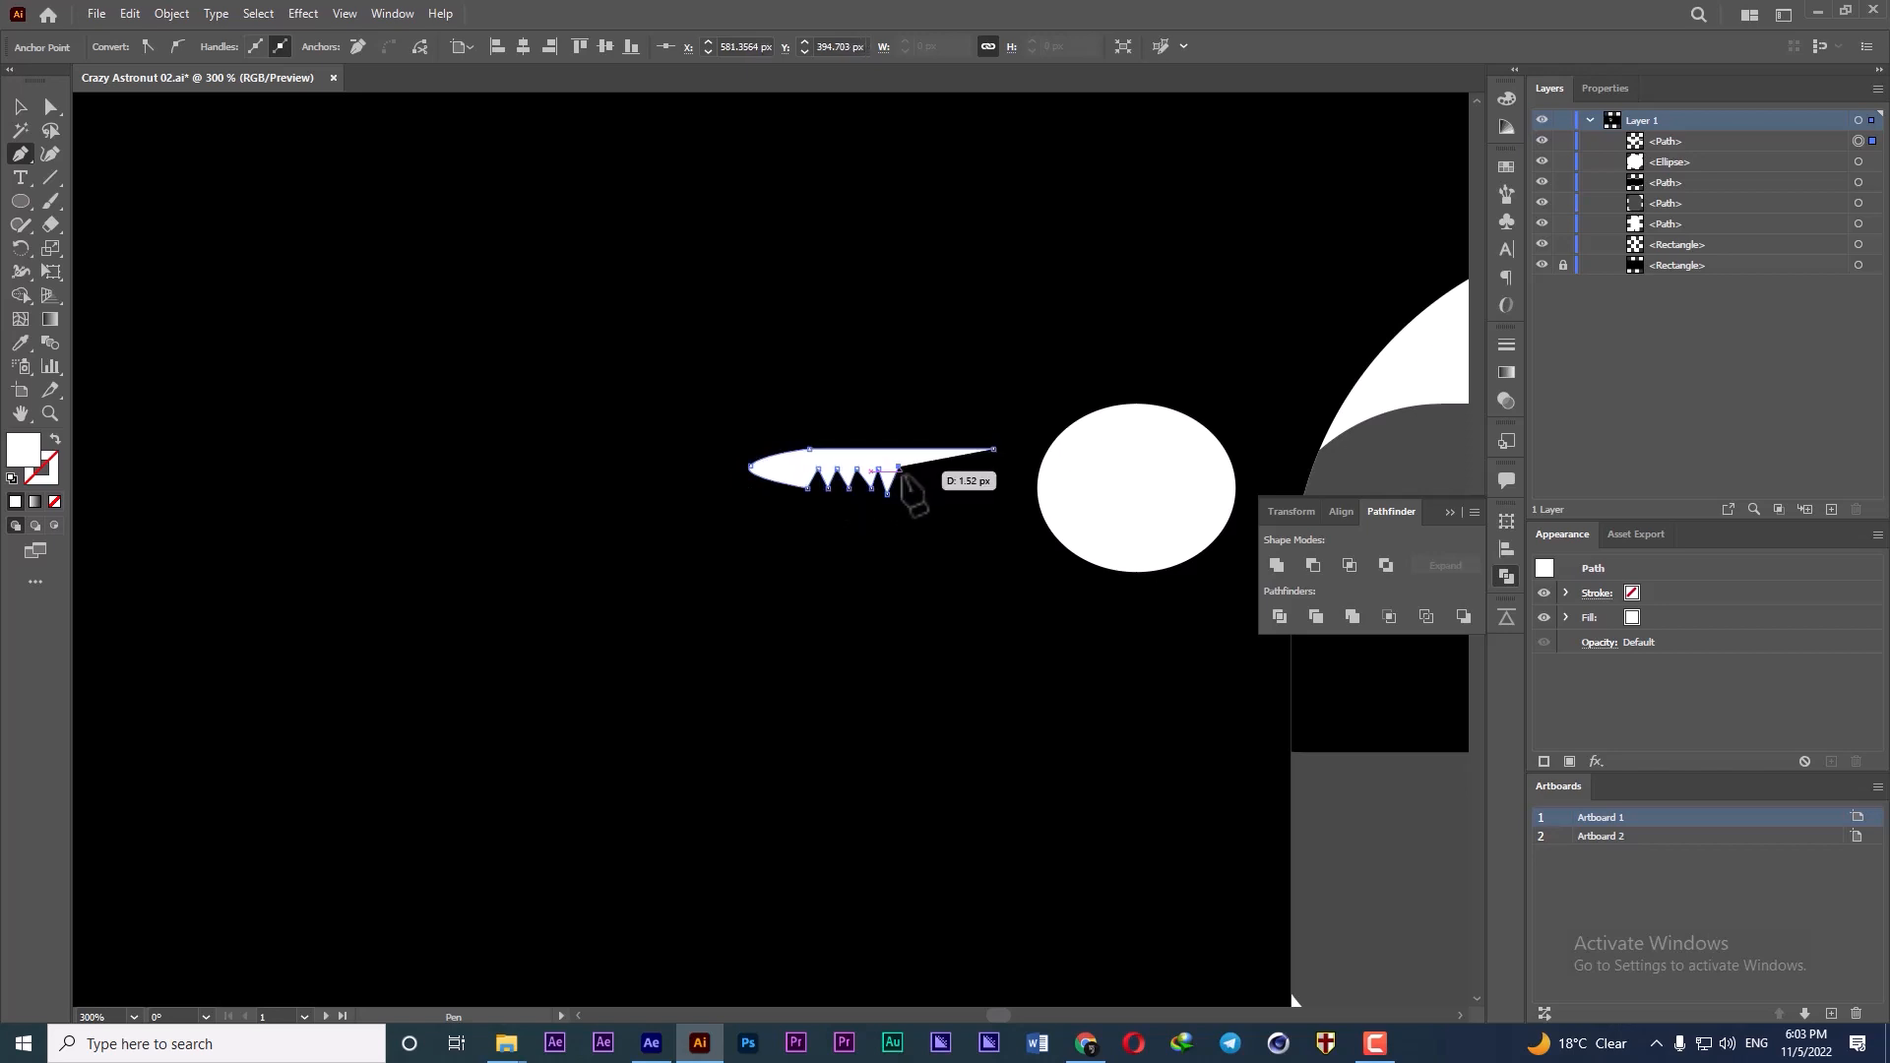
pyautogui.scroll(2, 906, 491)
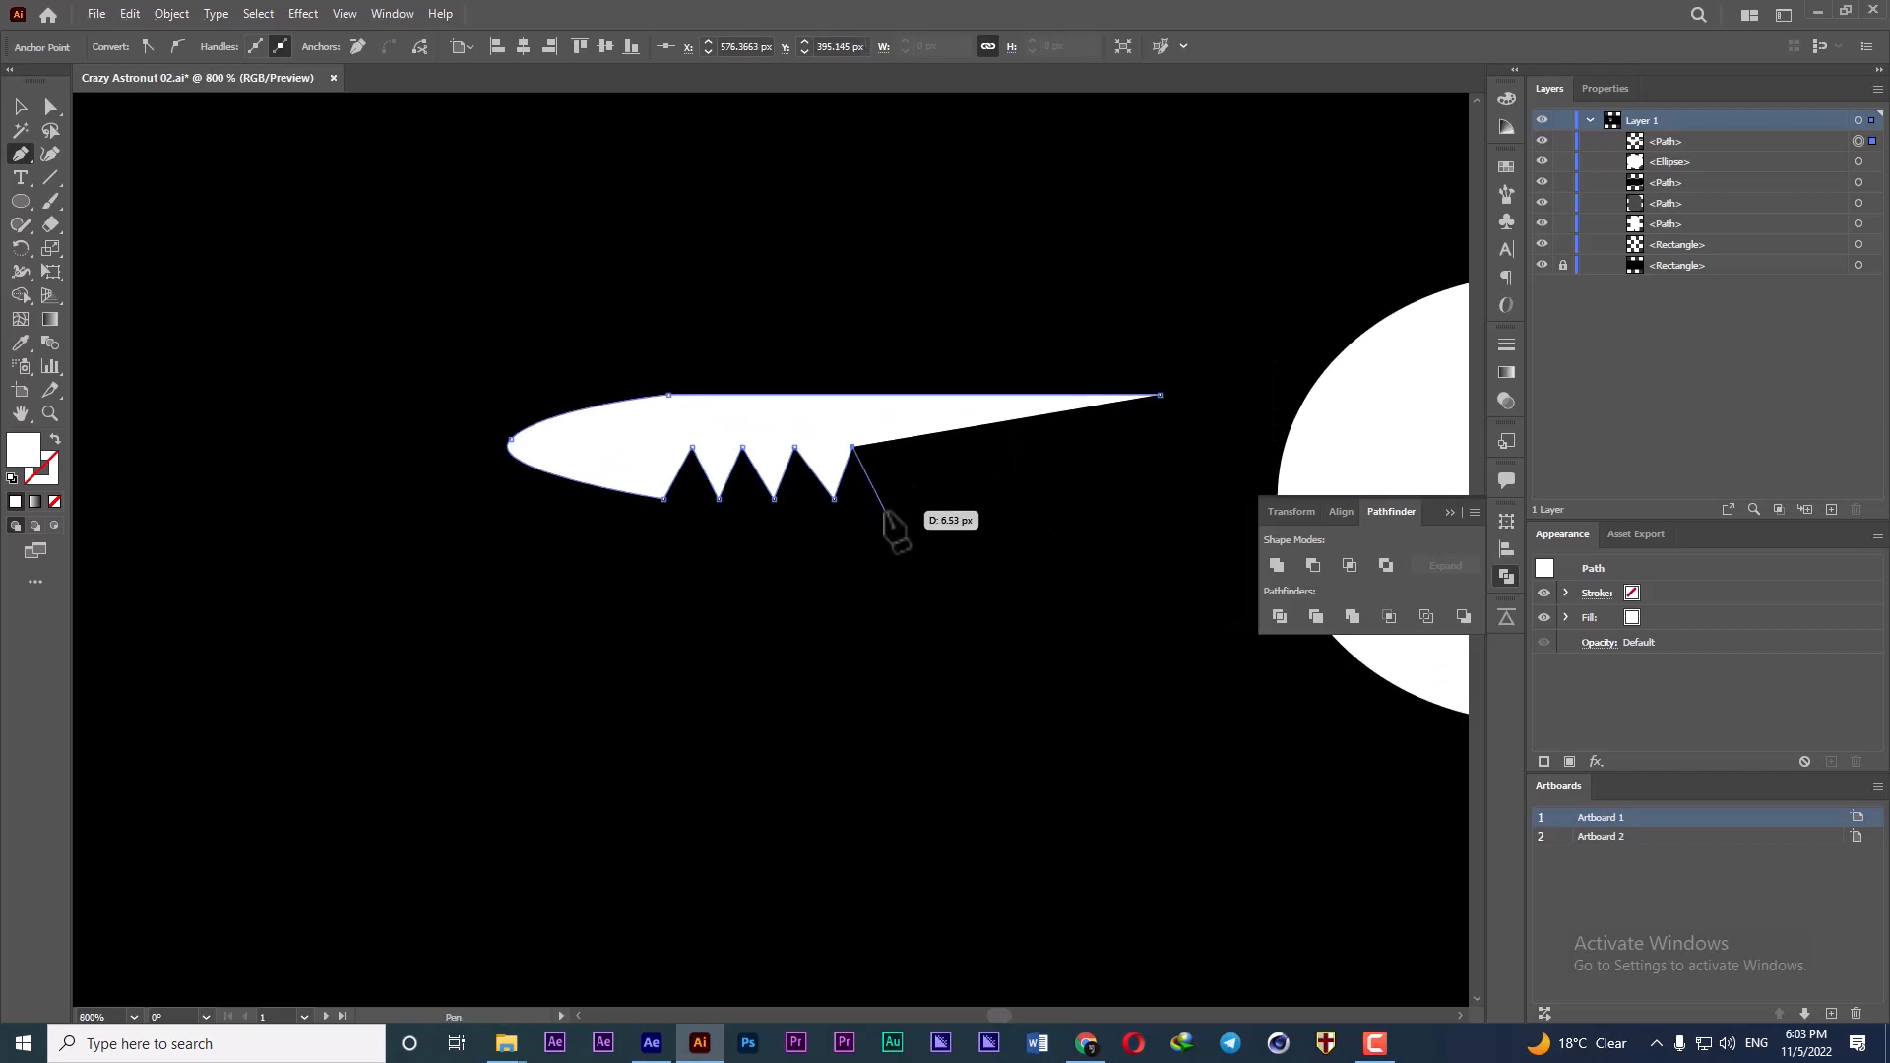
pyautogui.click(886, 499)
pyautogui.click(898, 450)
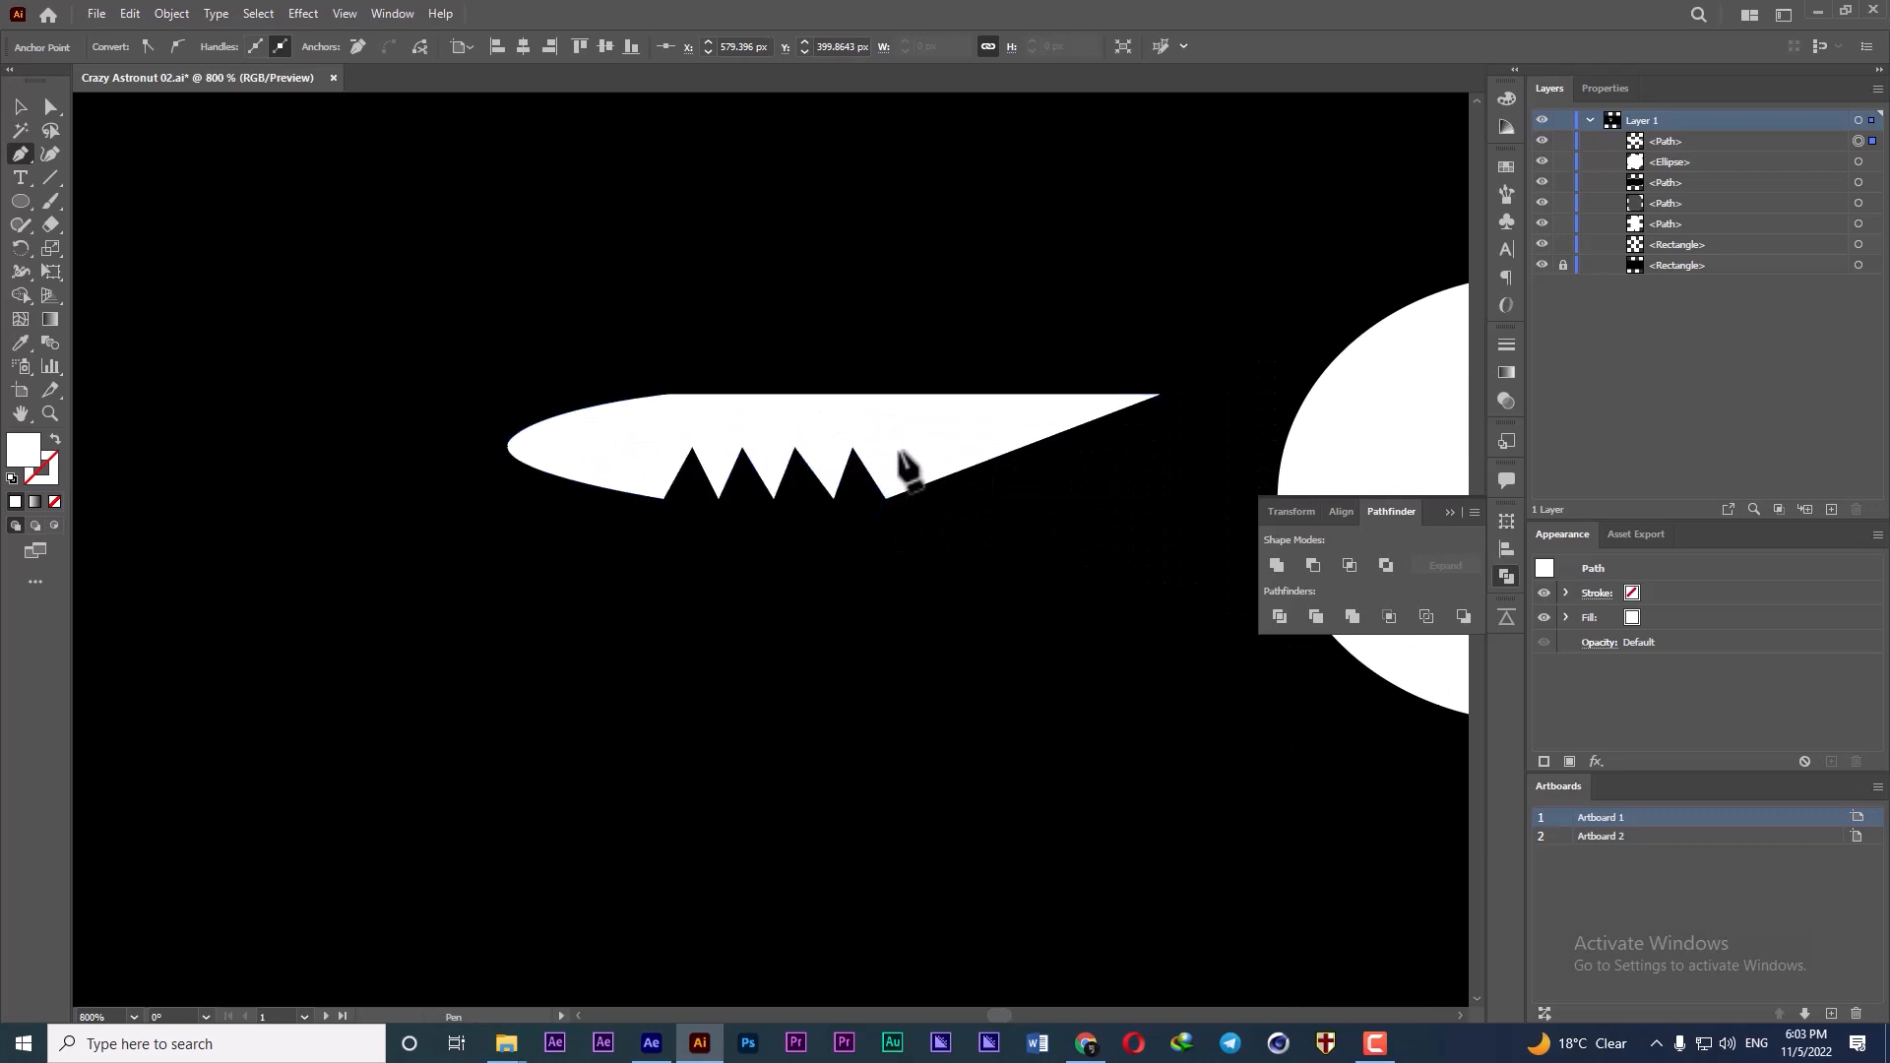
pyautogui.click(920, 499)
pyautogui.click(941, 455)
pyautogui.click(956, 502)
pyautogui.moveTo(957, 502); pyautogui.dragTo(961, 499)
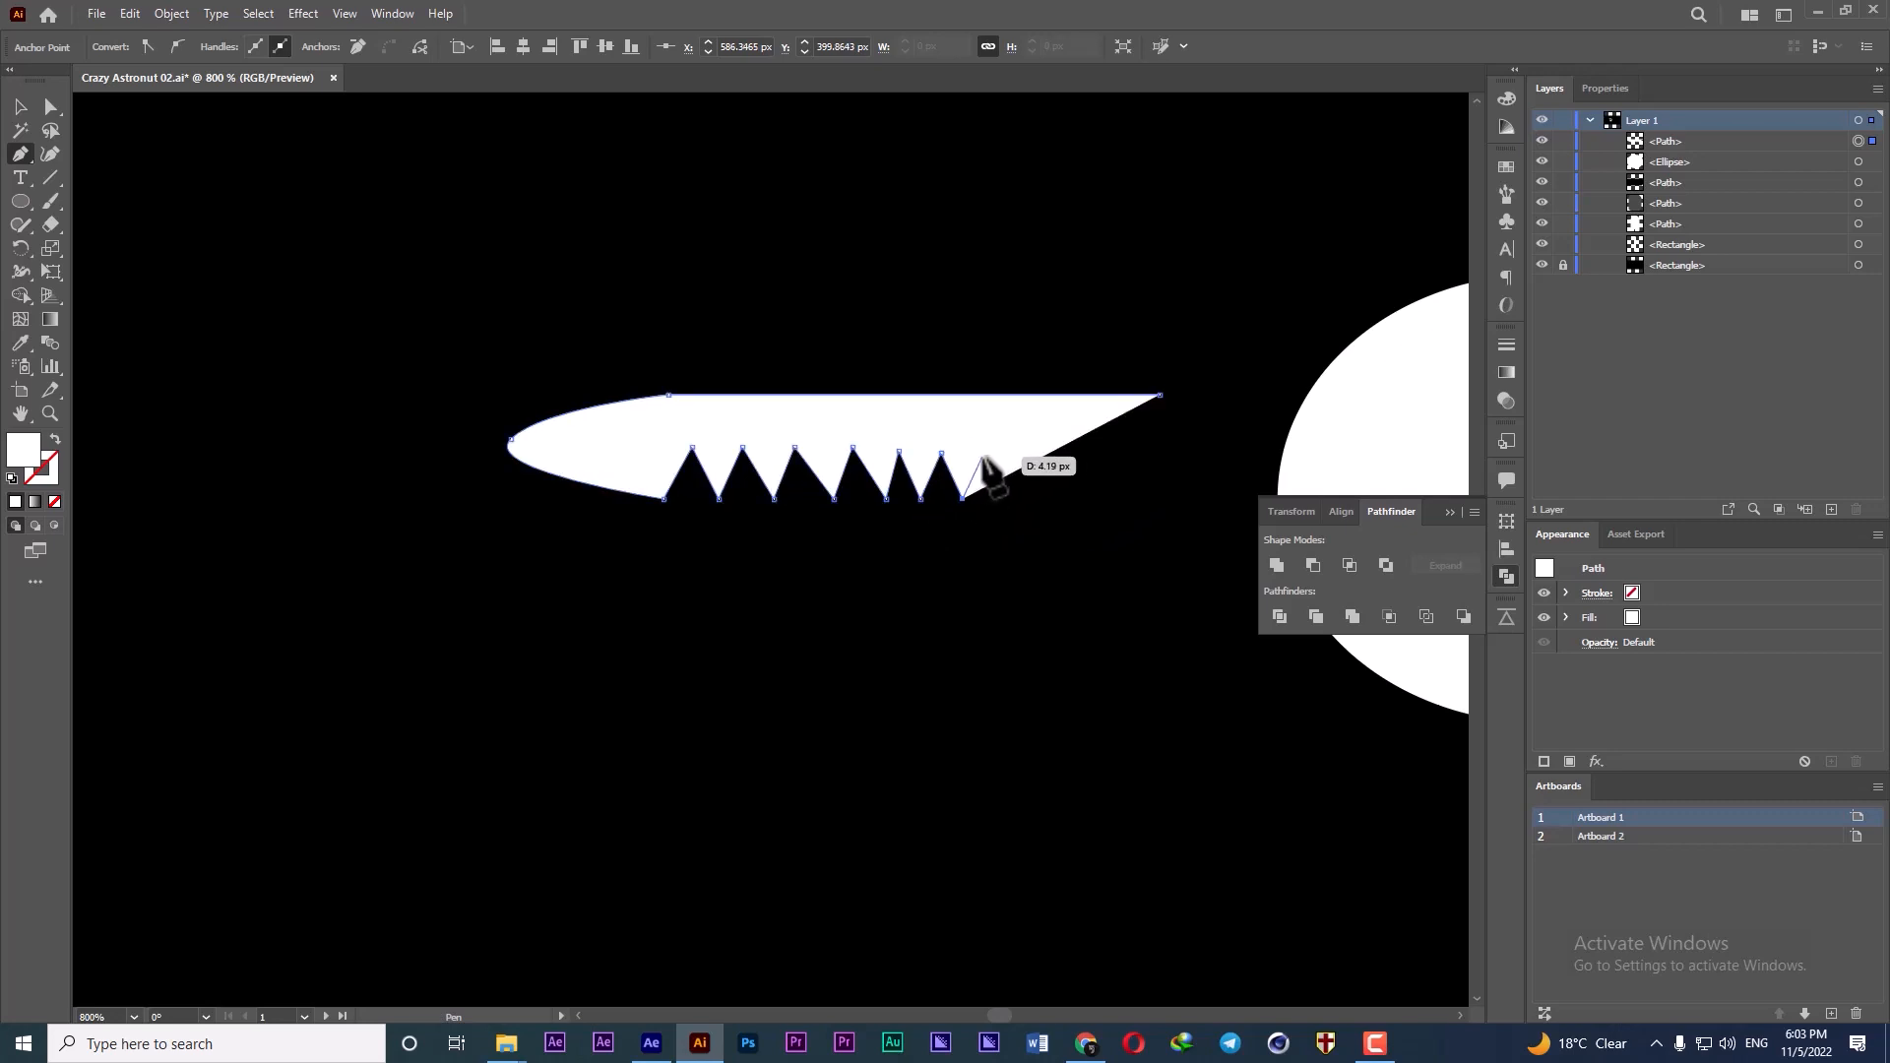
pyautogui.click(982, 455)
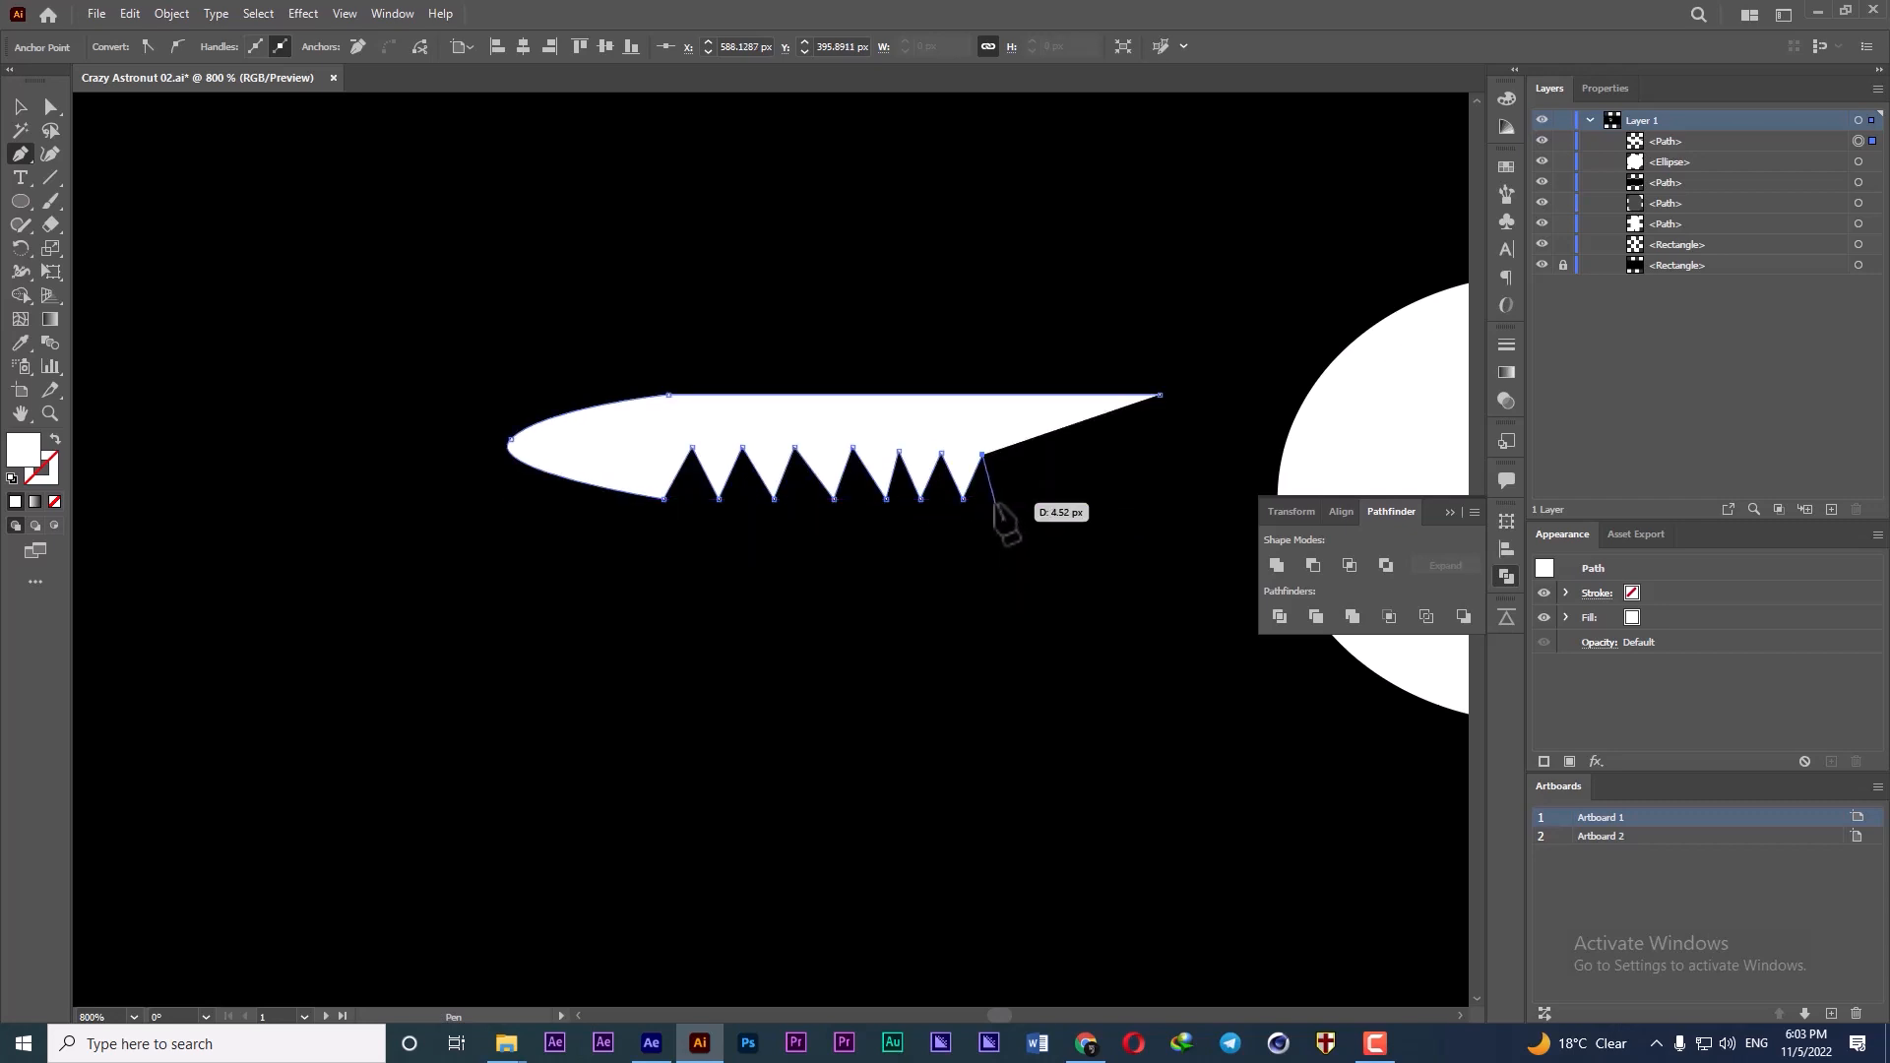
pyautogui.click(997, 499)
pyautogui.click(1013, 455)
pyautogui.click(1026, 499)
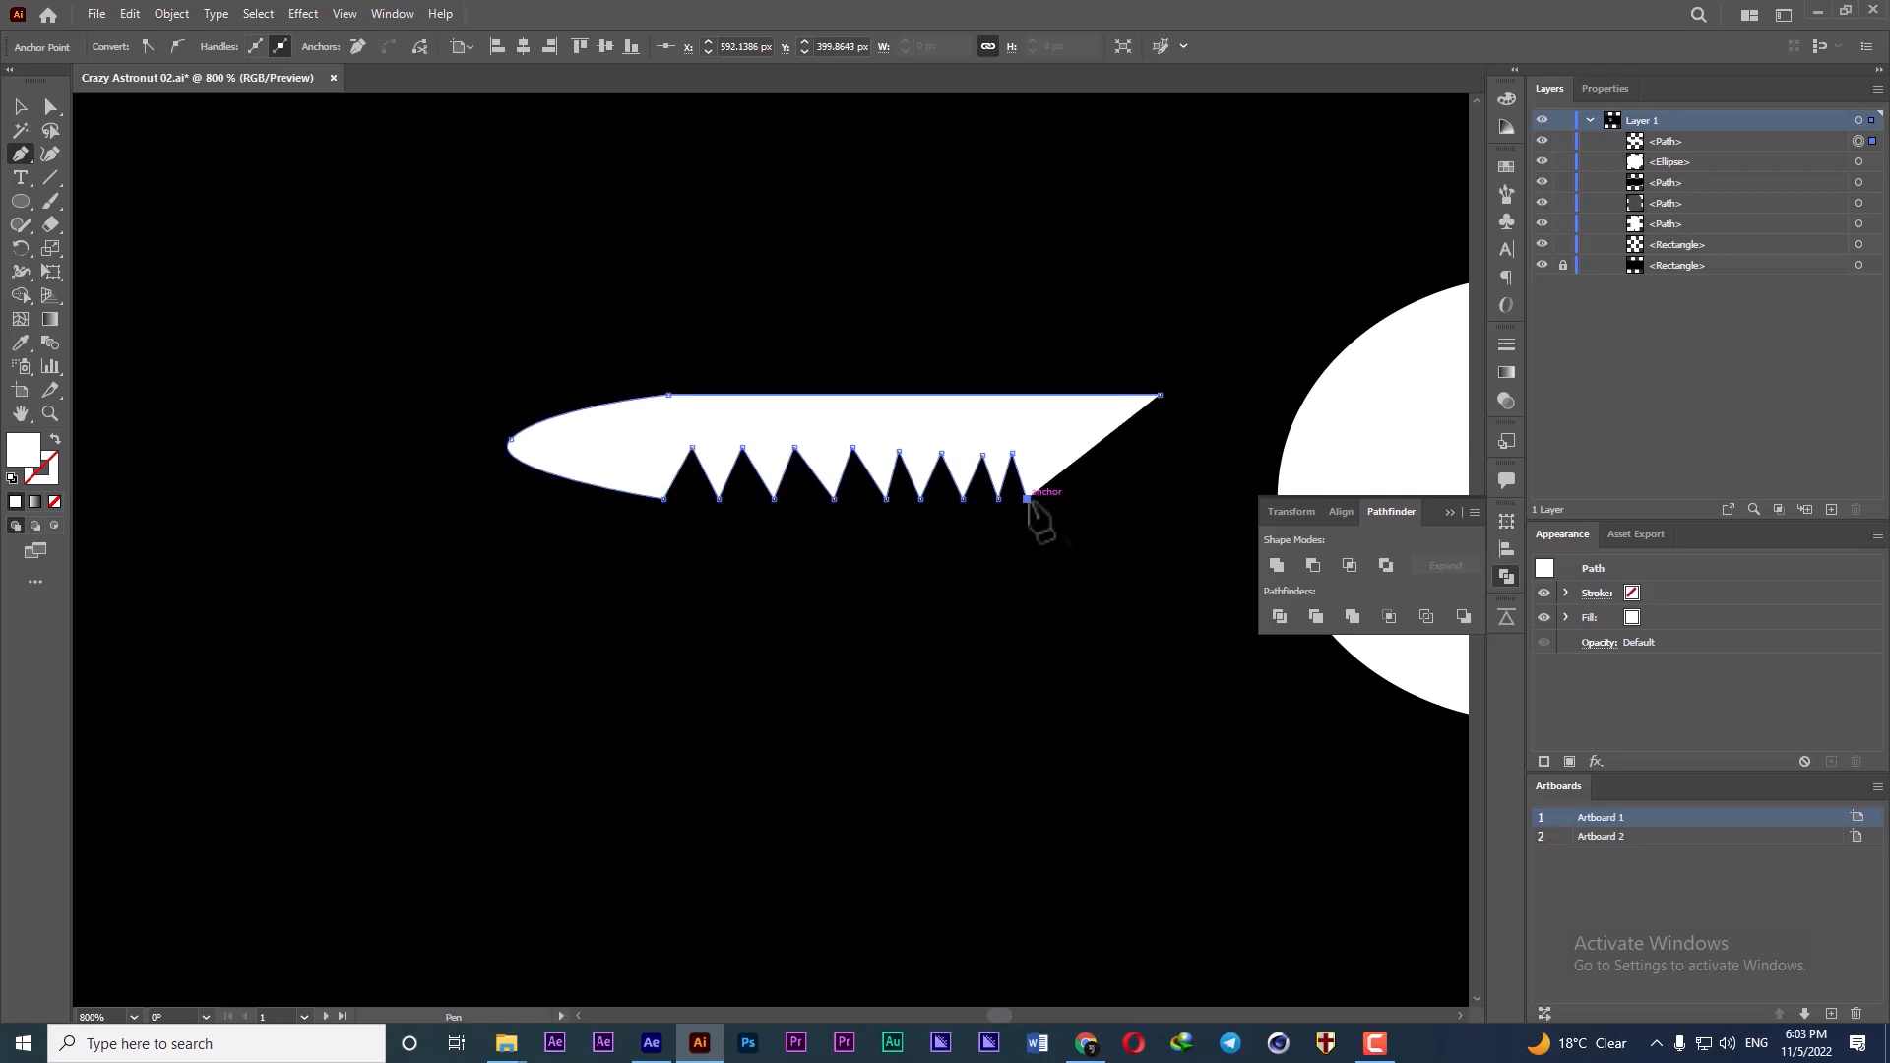
pyautogui.click(1160, 500)
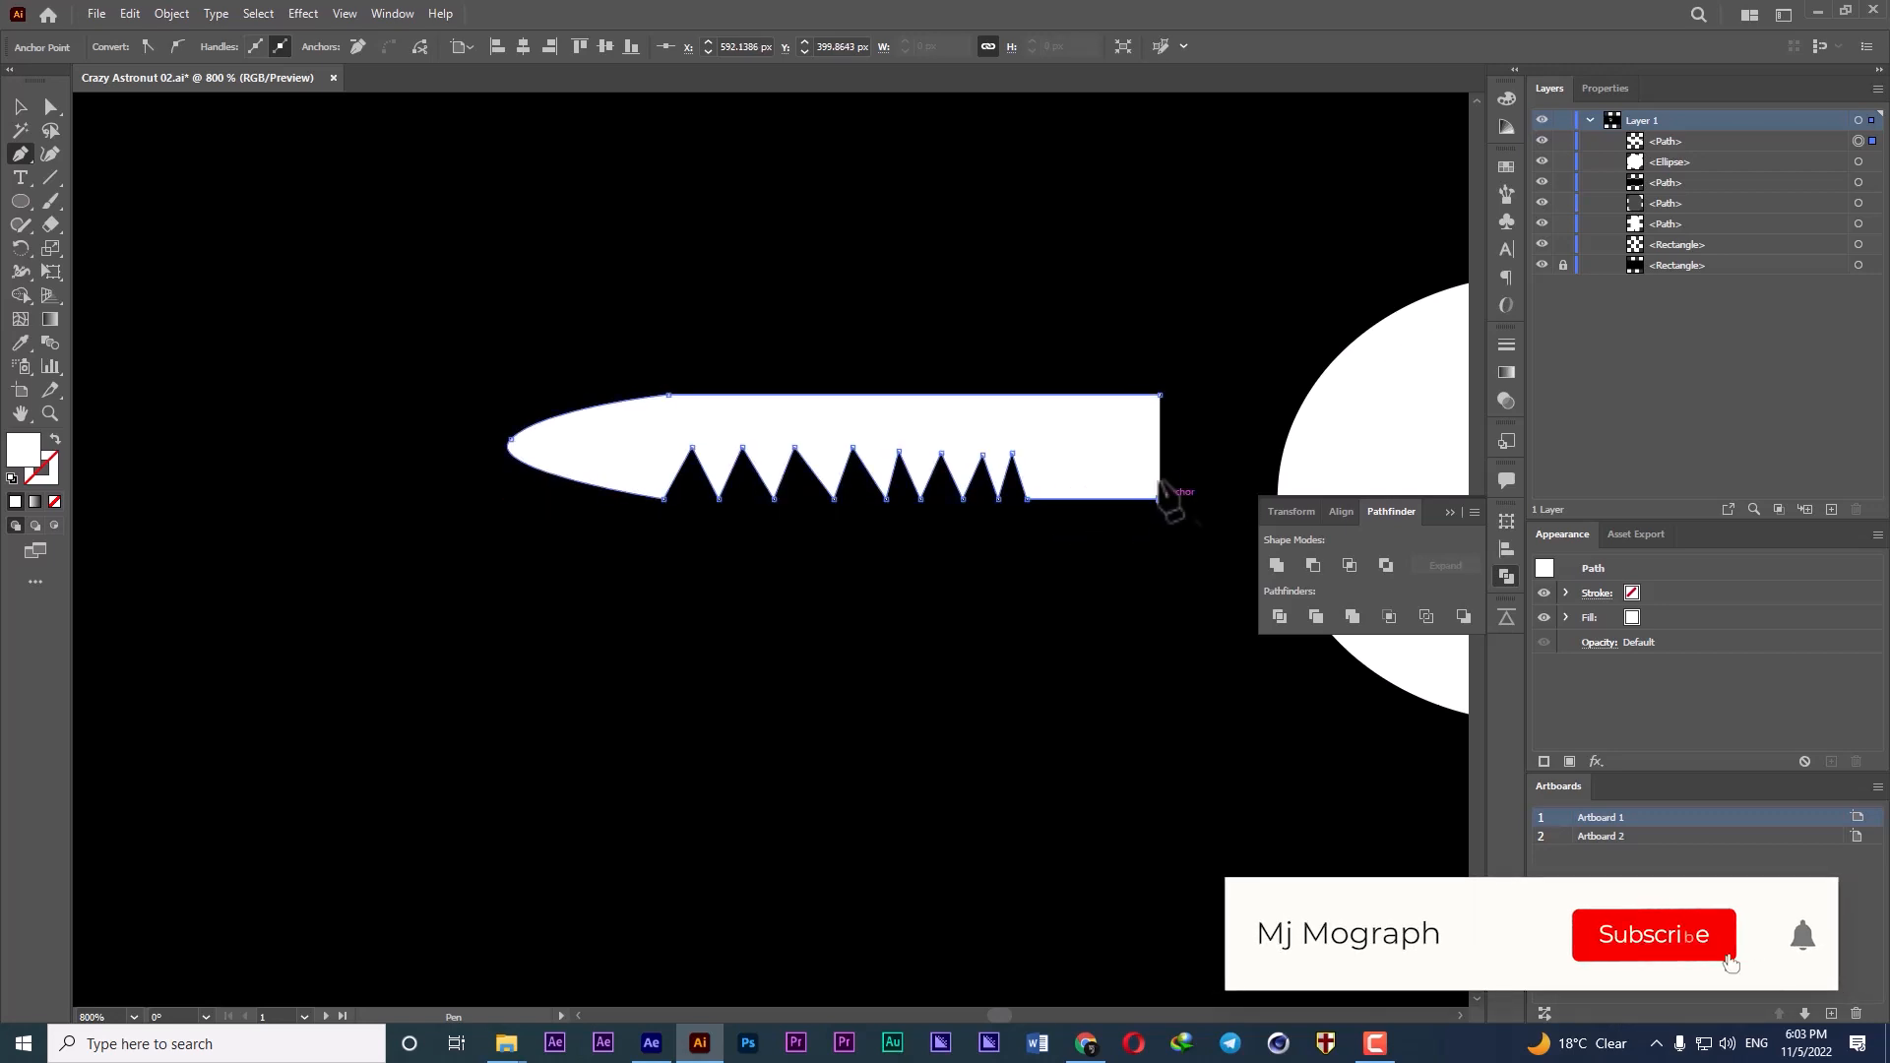
pyautogui.click(1159, 396)
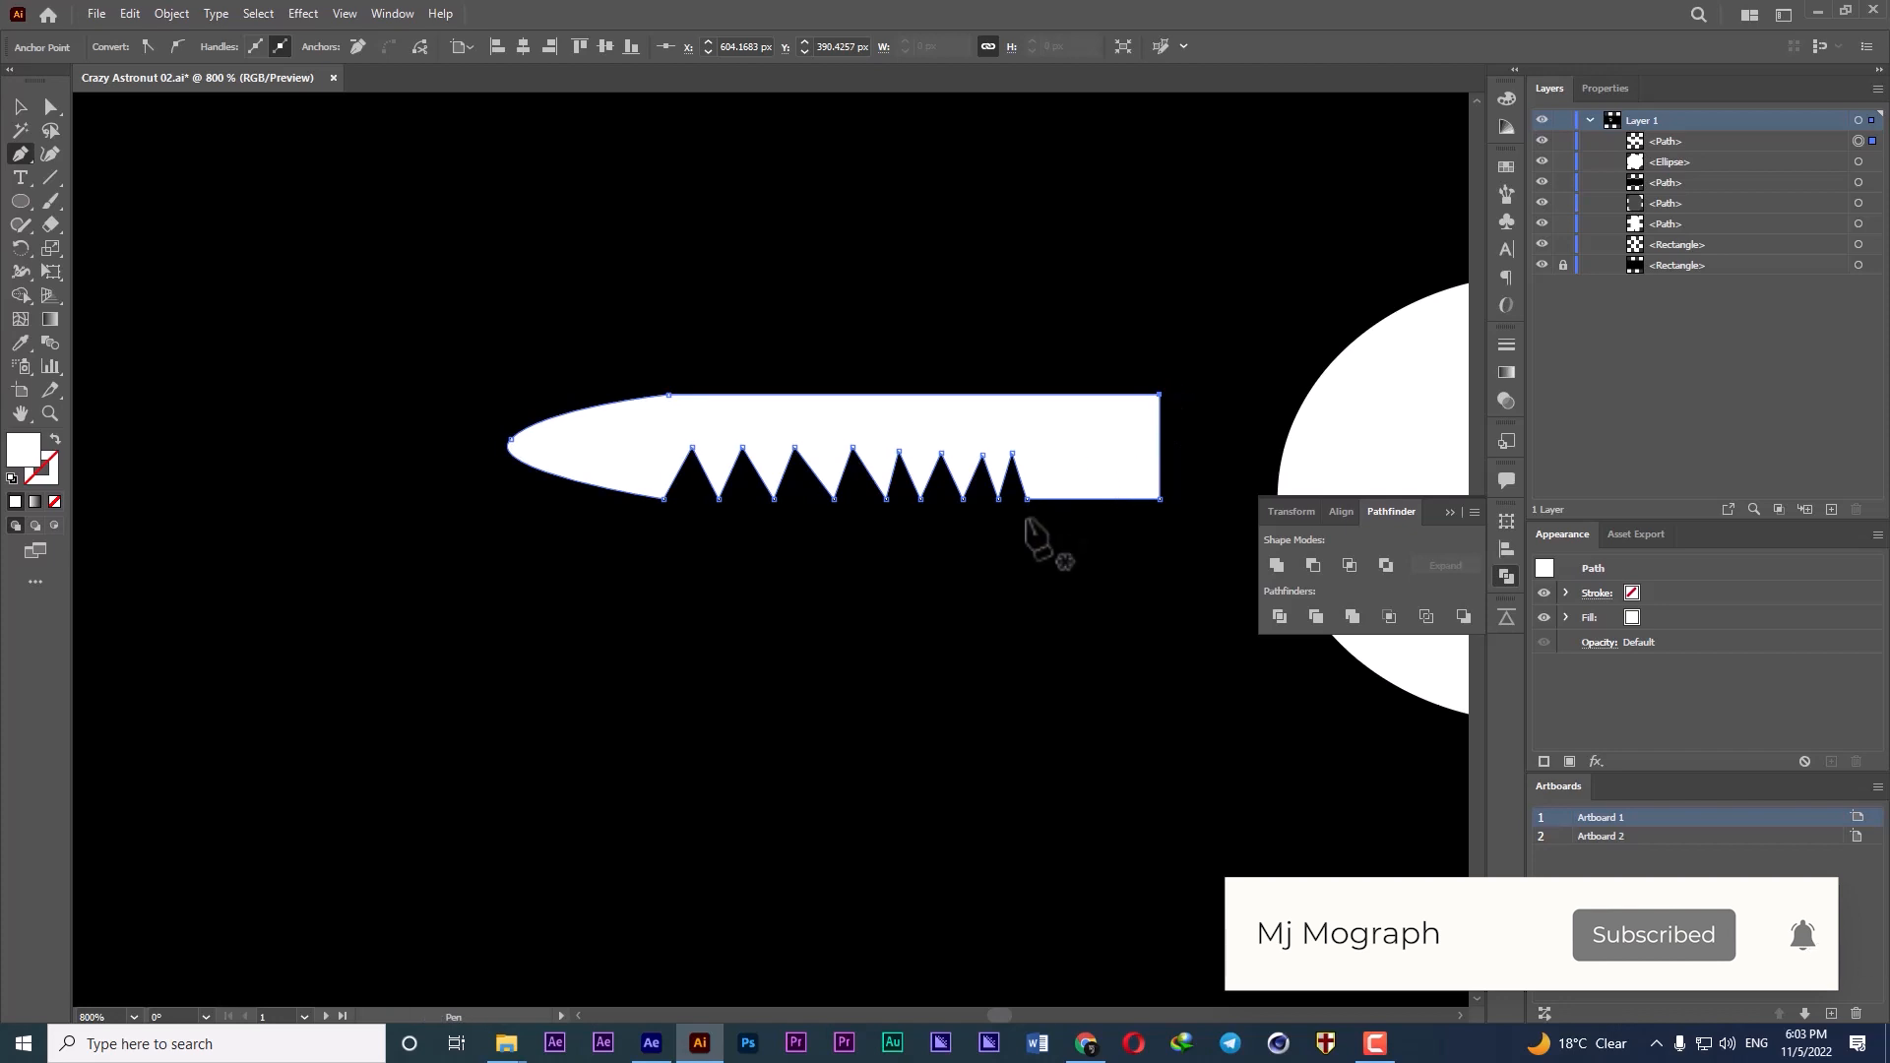
# - Move the anchor points of the blade's rear teeth with the Direct Selection tool to widen and even out their spacing
pyautogui.click(51, 106)
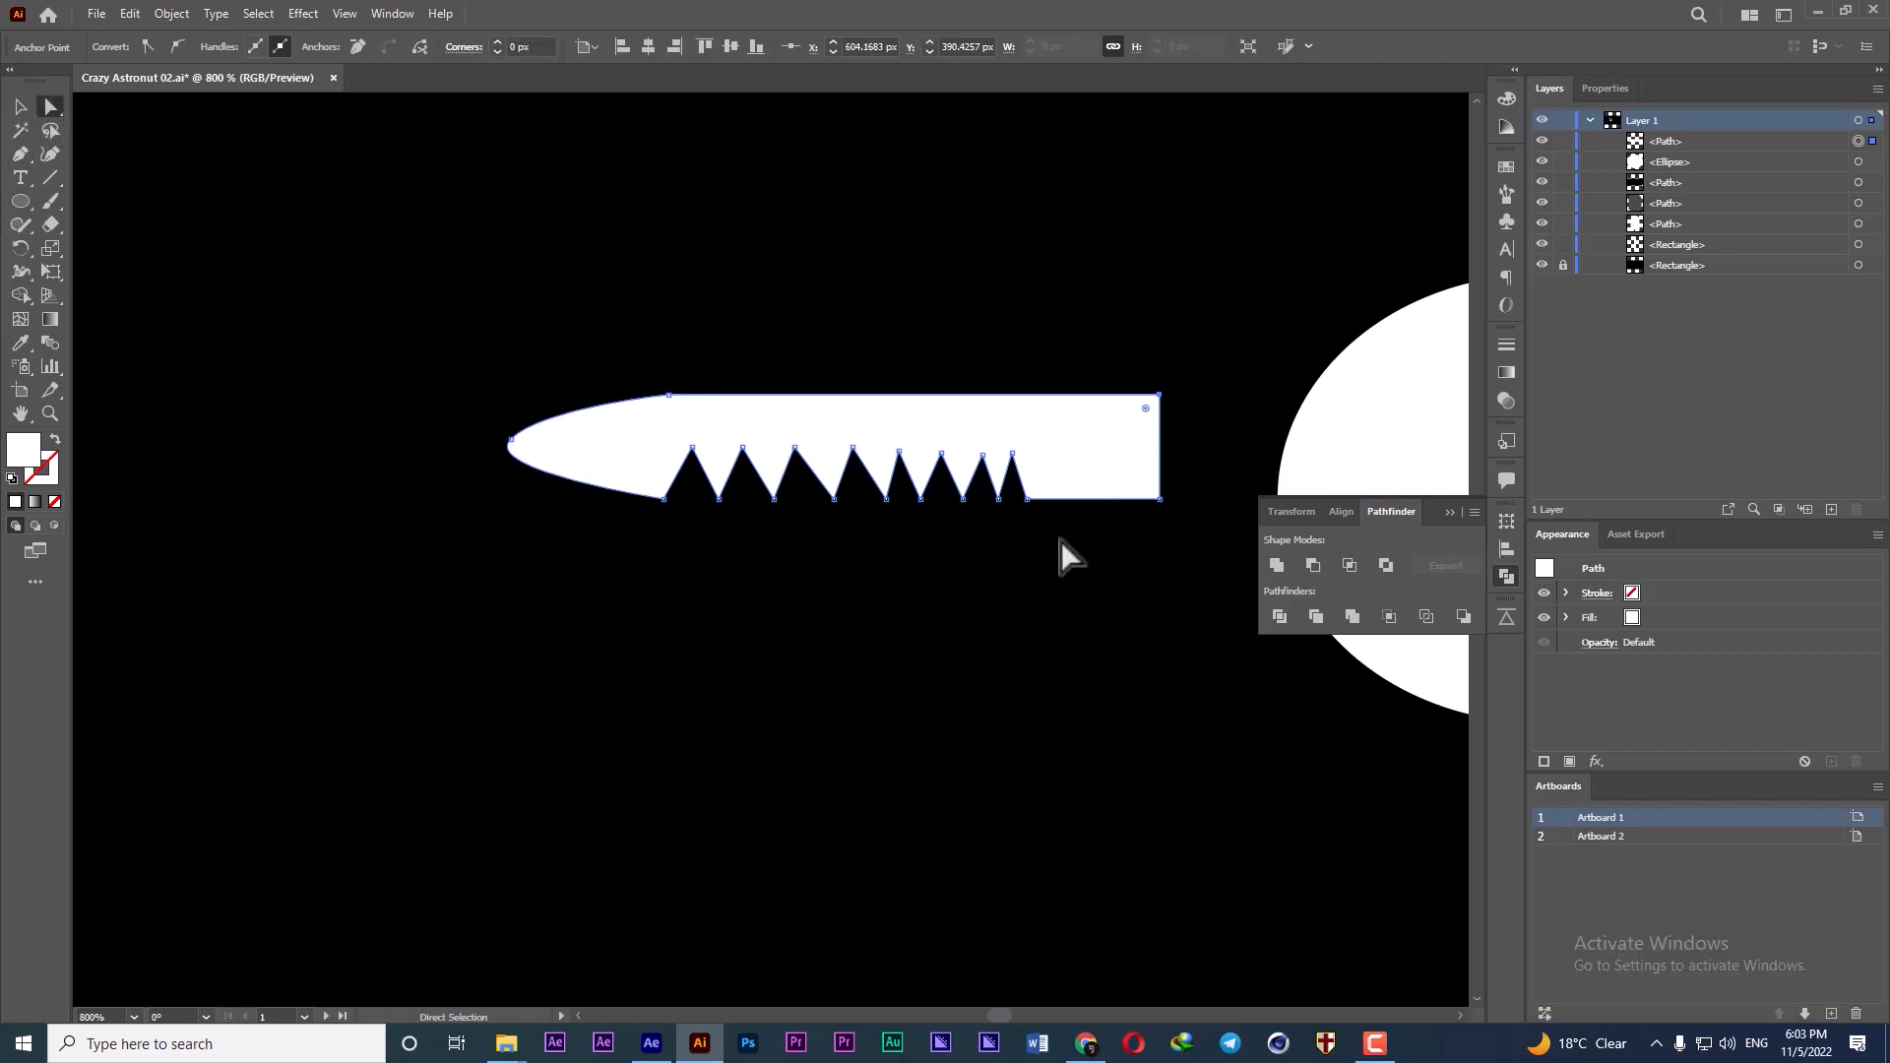
pyautogui.moveTo(993, 456); pyautogui.dragTo(973, 442)
pyautogui.moveTo(1025, 502); pyautogui.dragTo(1079, 499)
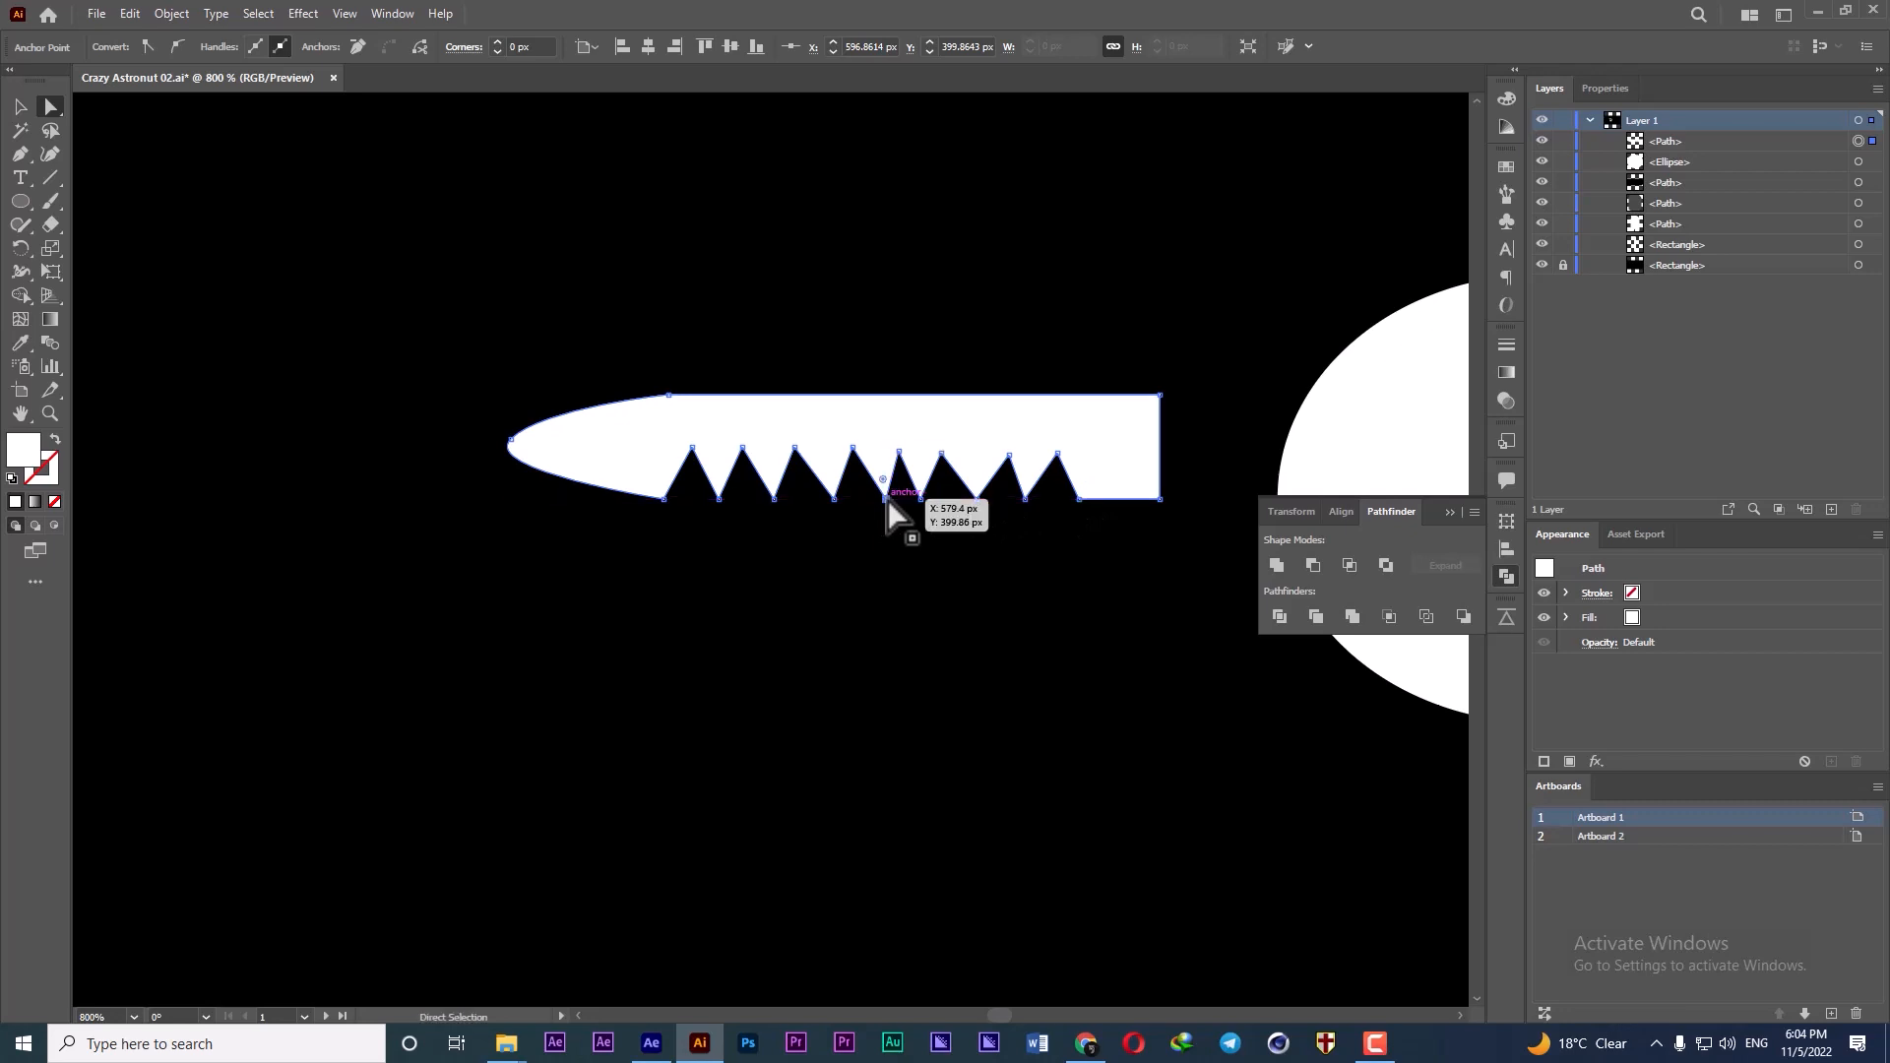
pyautogui.moveTo(887, 500); pyautogui.dragTo(952, 455)
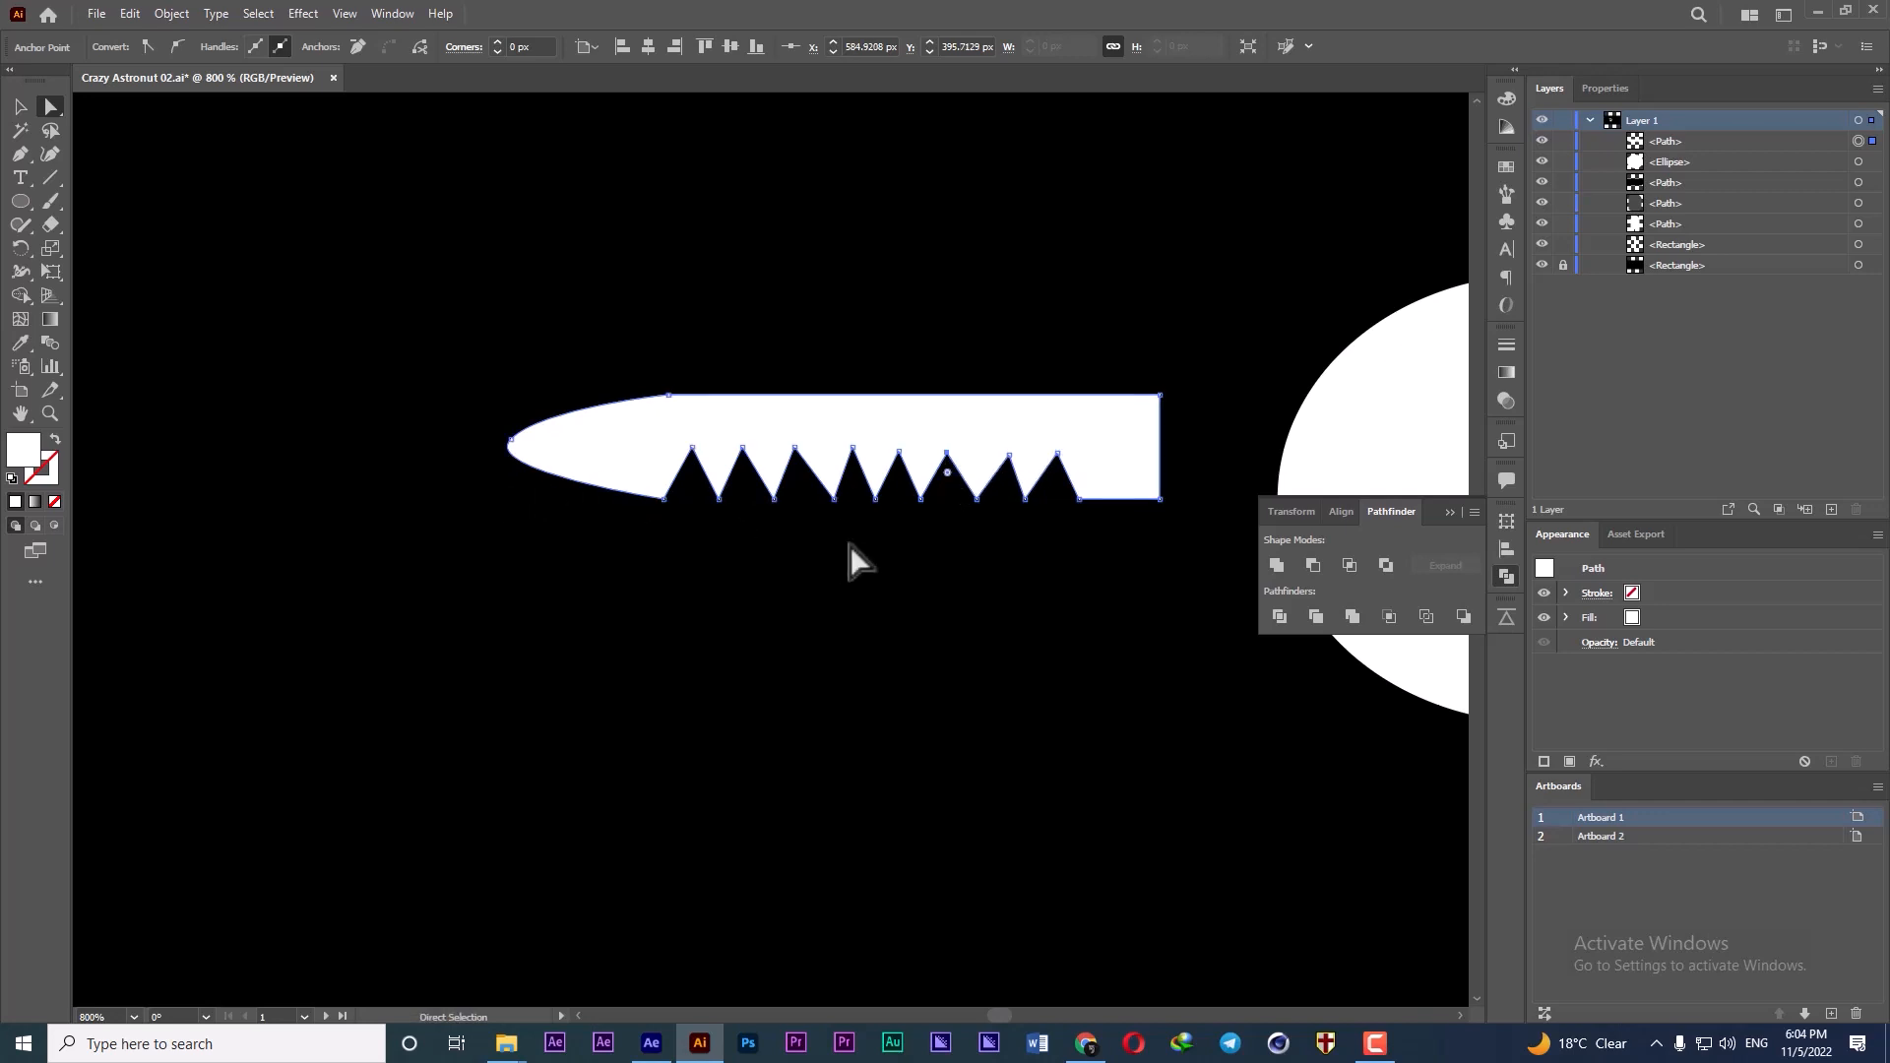
# - Draw a narrow vertical guard about 2.9 × 19.4 px at the blade's square end with the Rounded Rectangle tool
pyautogui.click(930, 555)
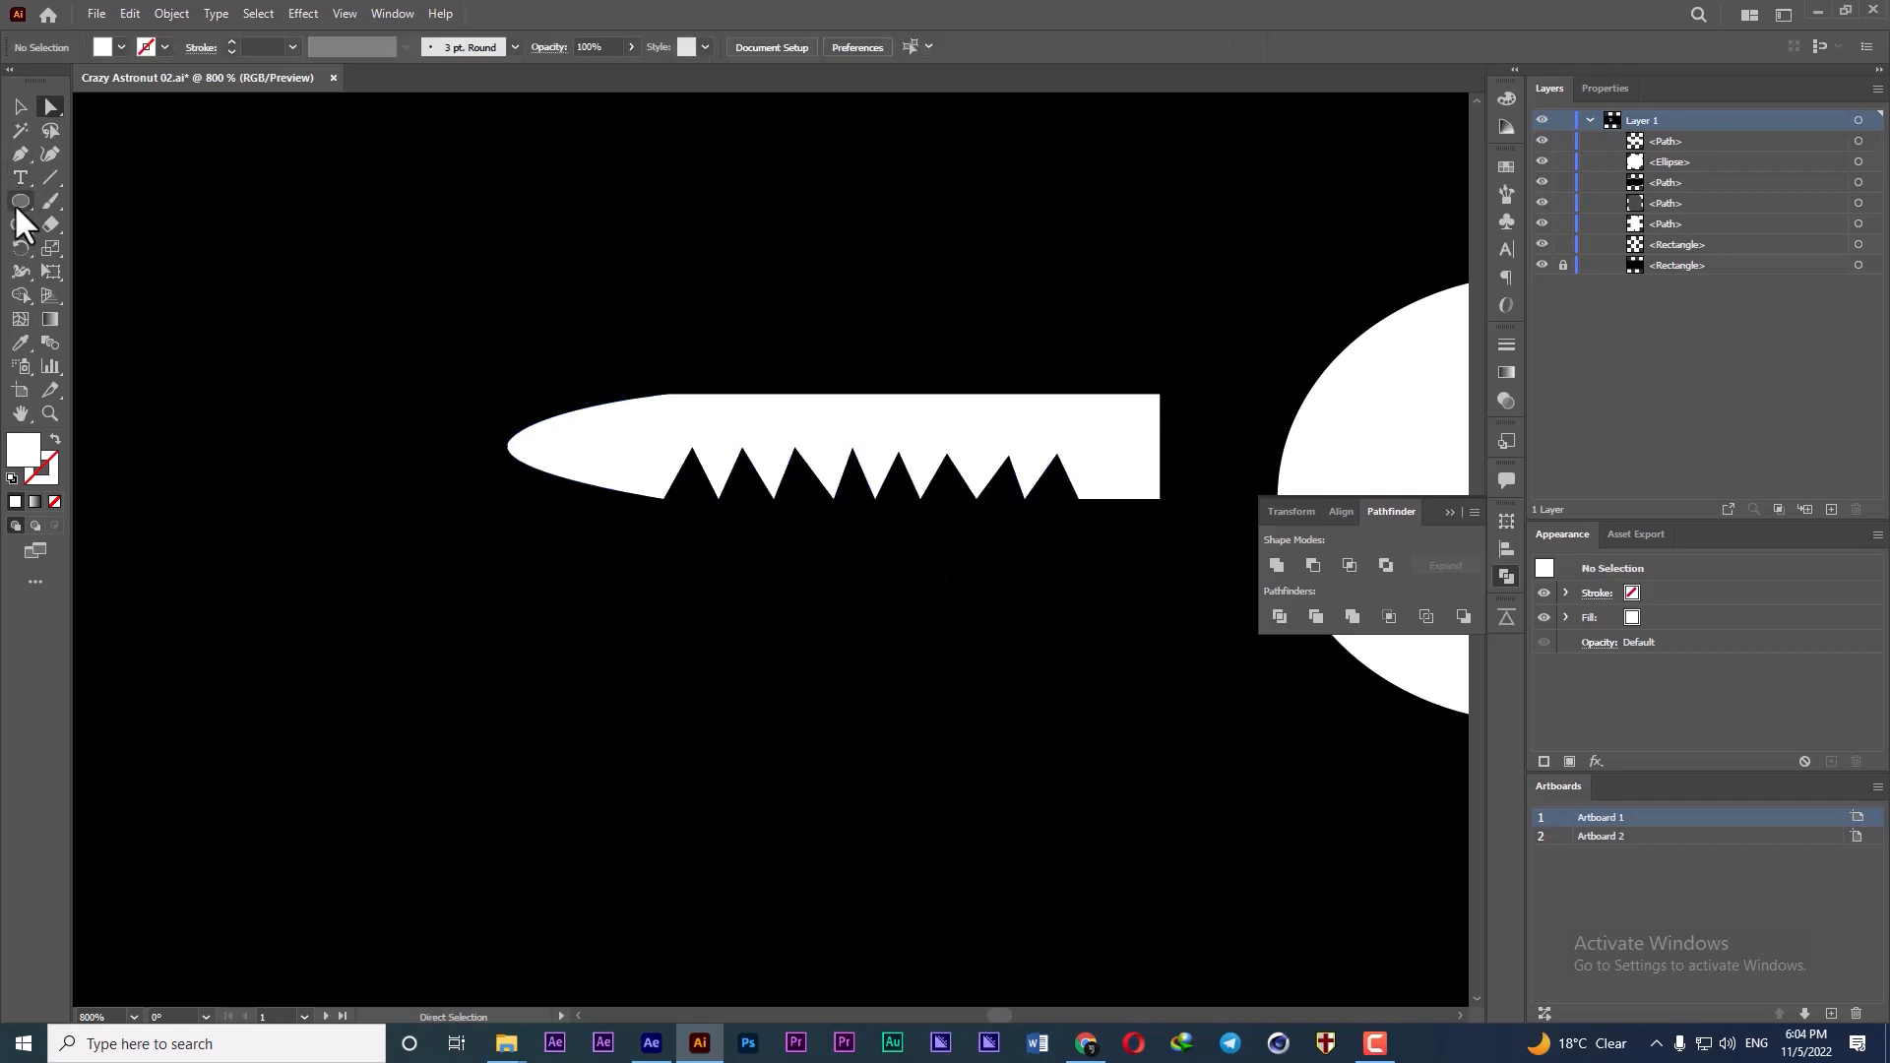
pyautogui.click(18, 205)
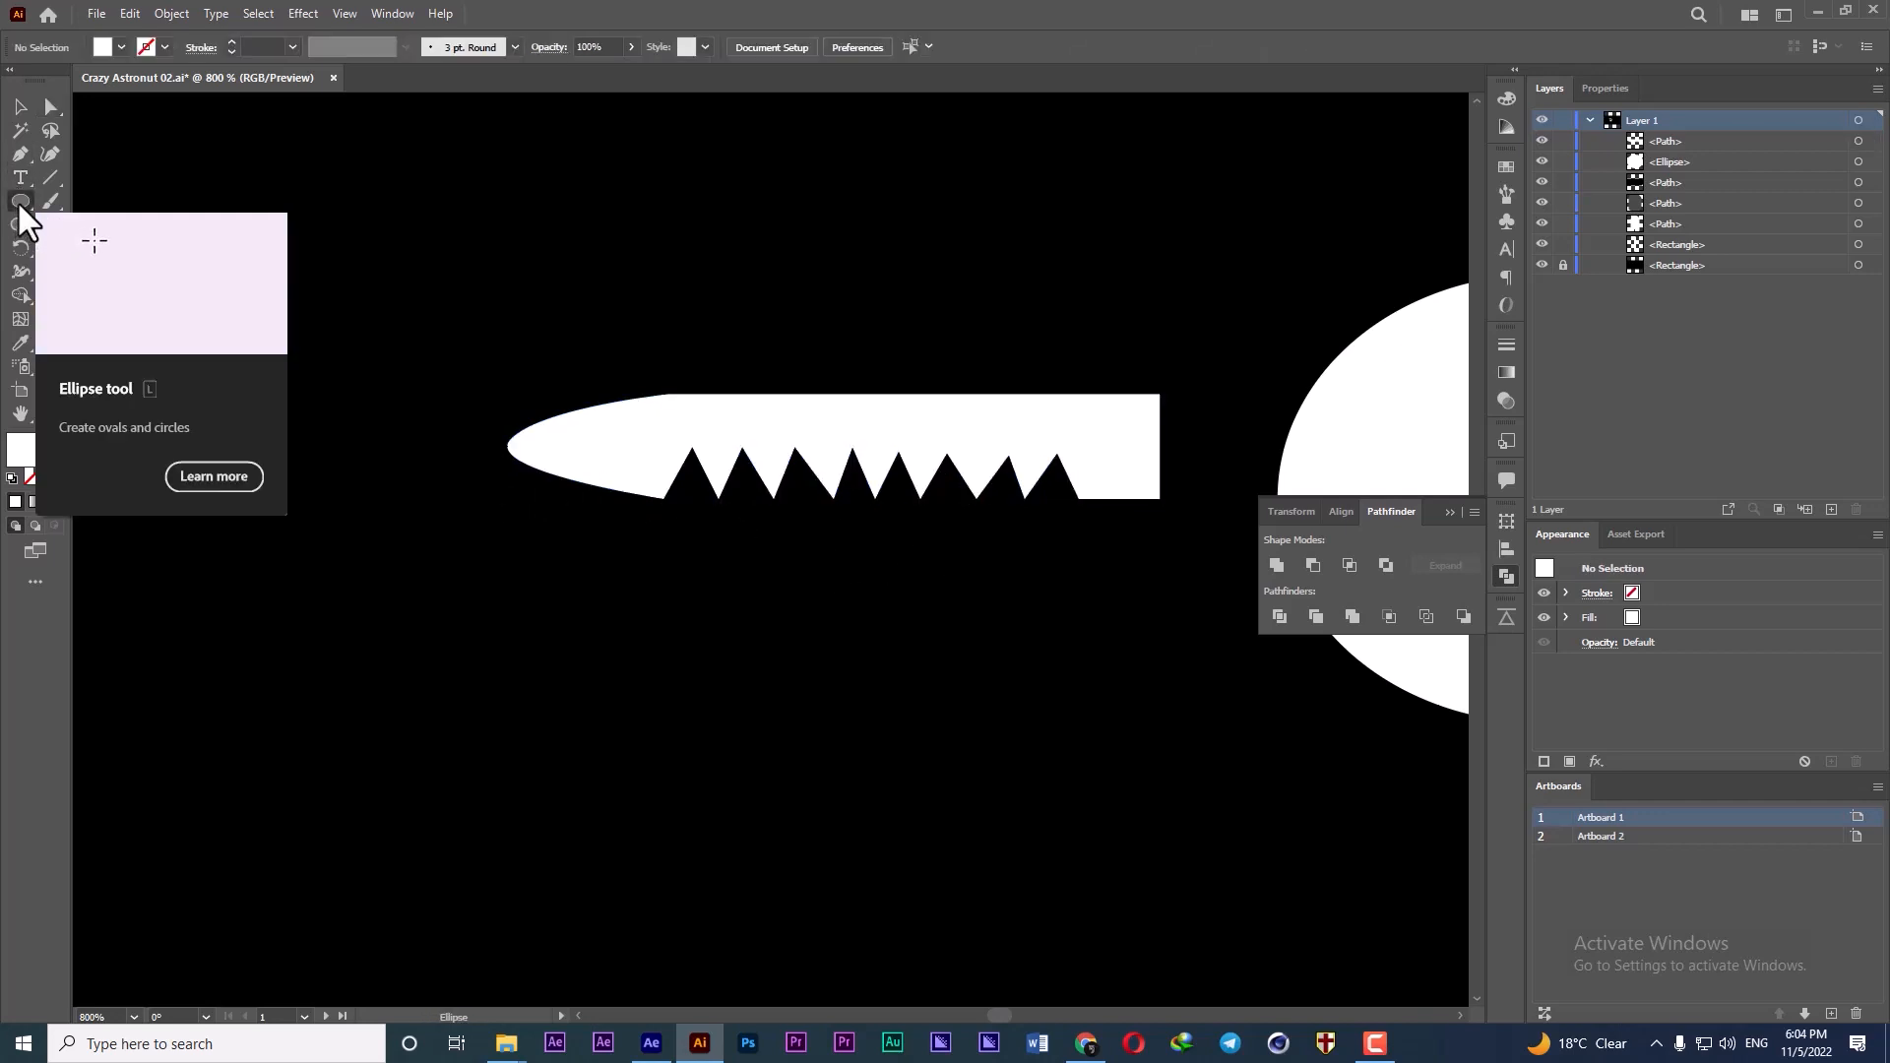
pyautogui.click(61, 224)
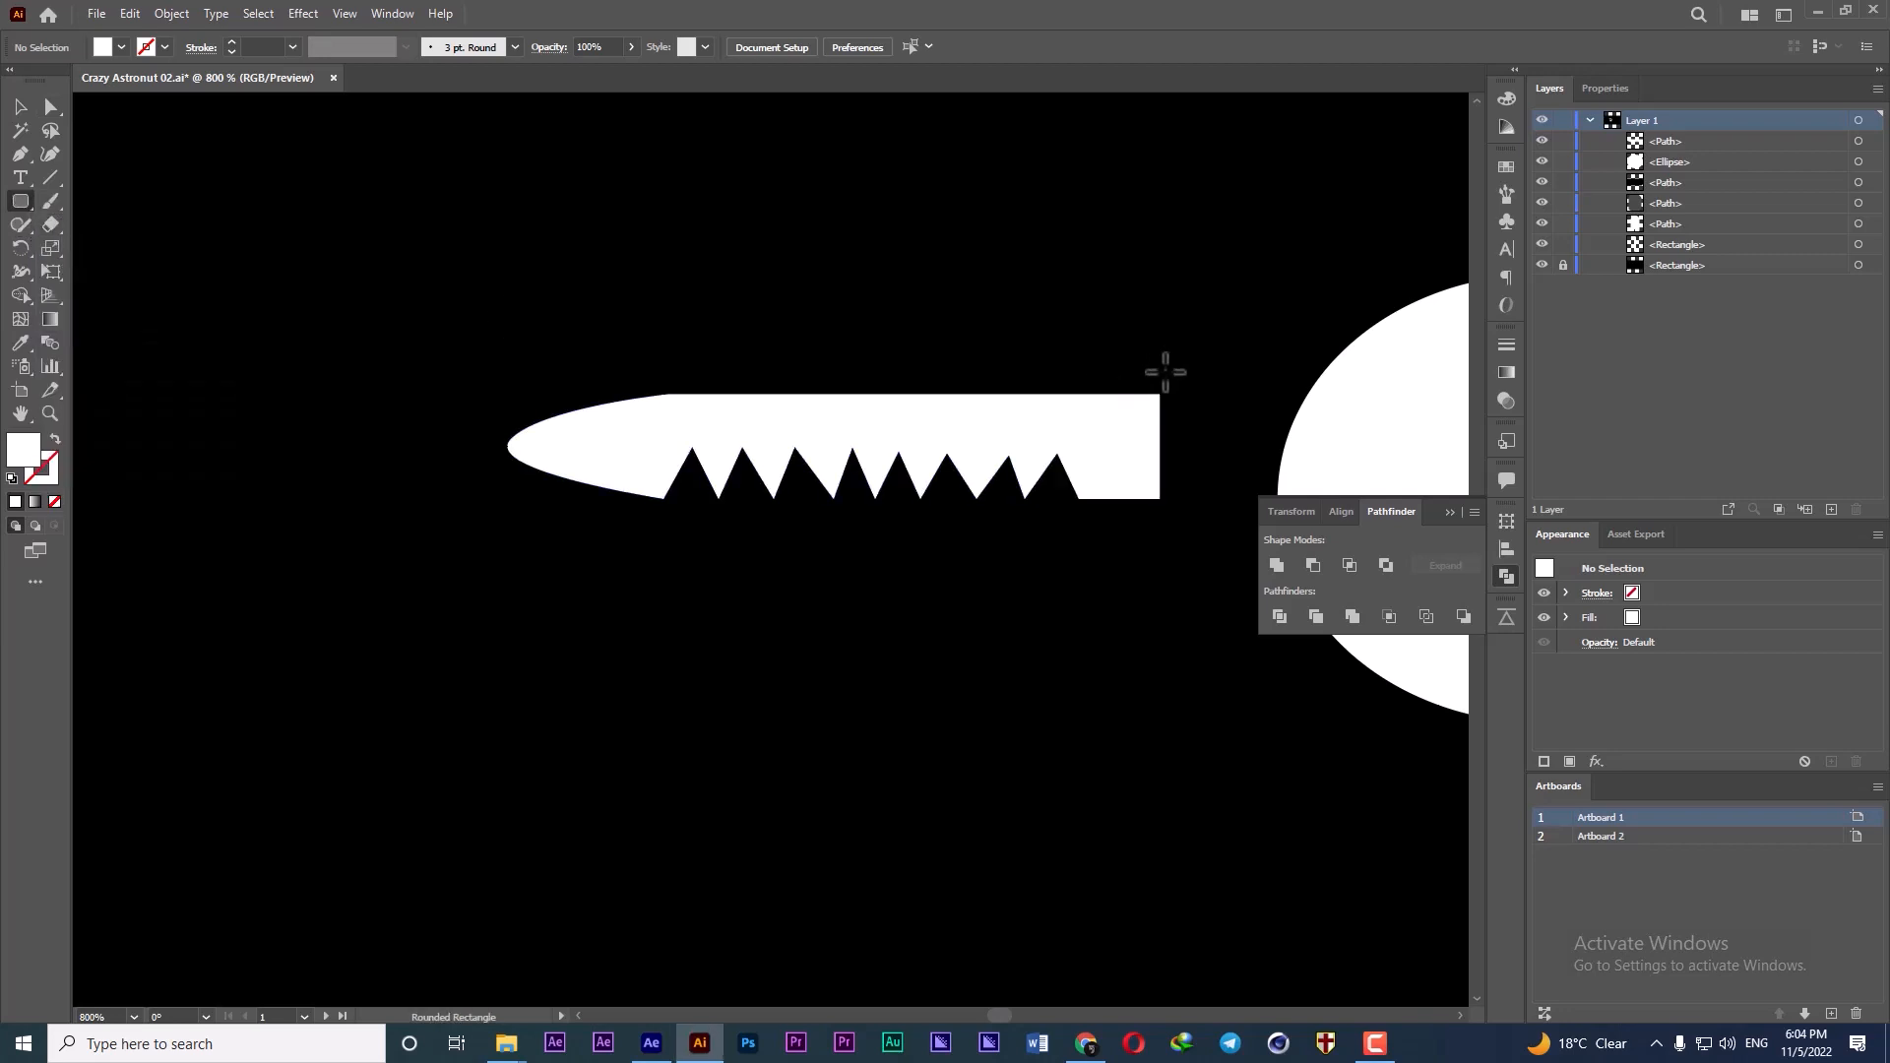
pyautogui.moveTo(1161, 346); pyautogui.dragTo(1191, 555)
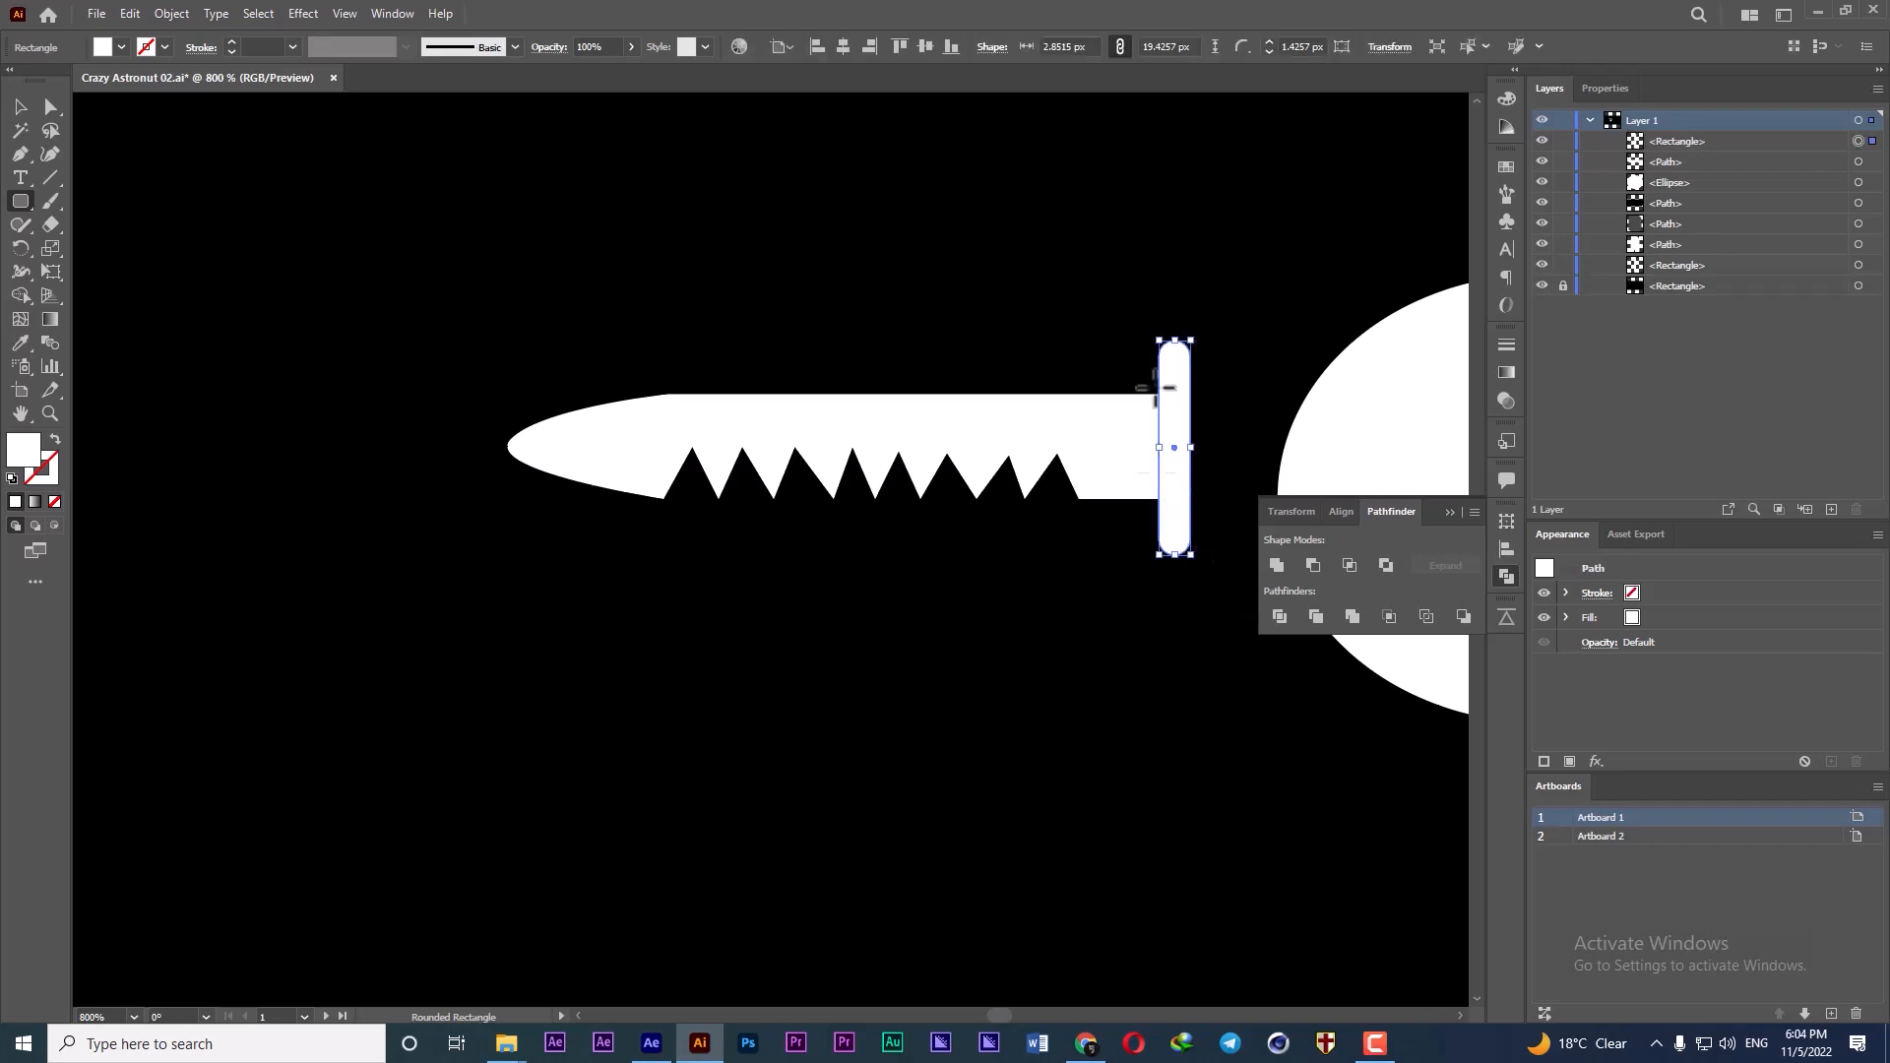
# - Start a U-shaped grip between guard and ellipse with the Pen tool: a straight edge about 19 px long, a rounded base and a shorter round-topped arm
pyautogui.click(20, 155)
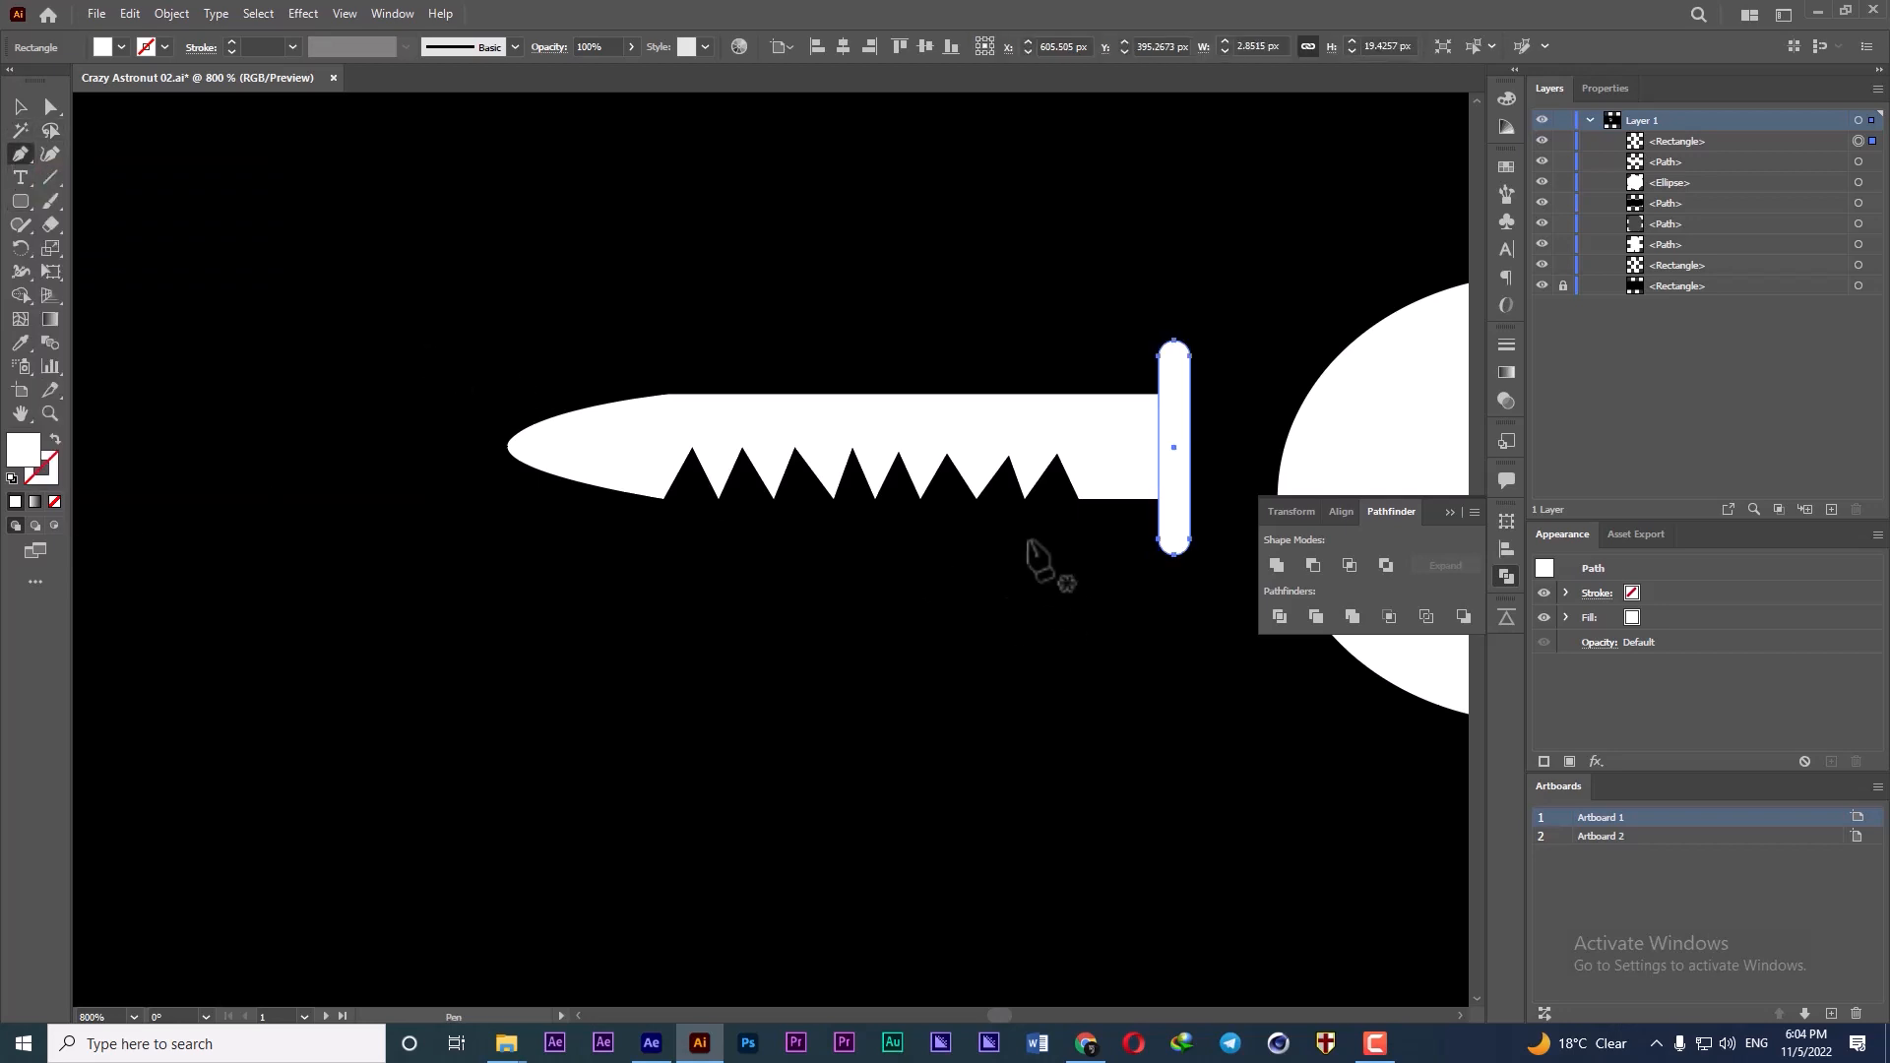
pyautogui.moveTo(1102, 346); pyautogui.dragTo(730, 351)
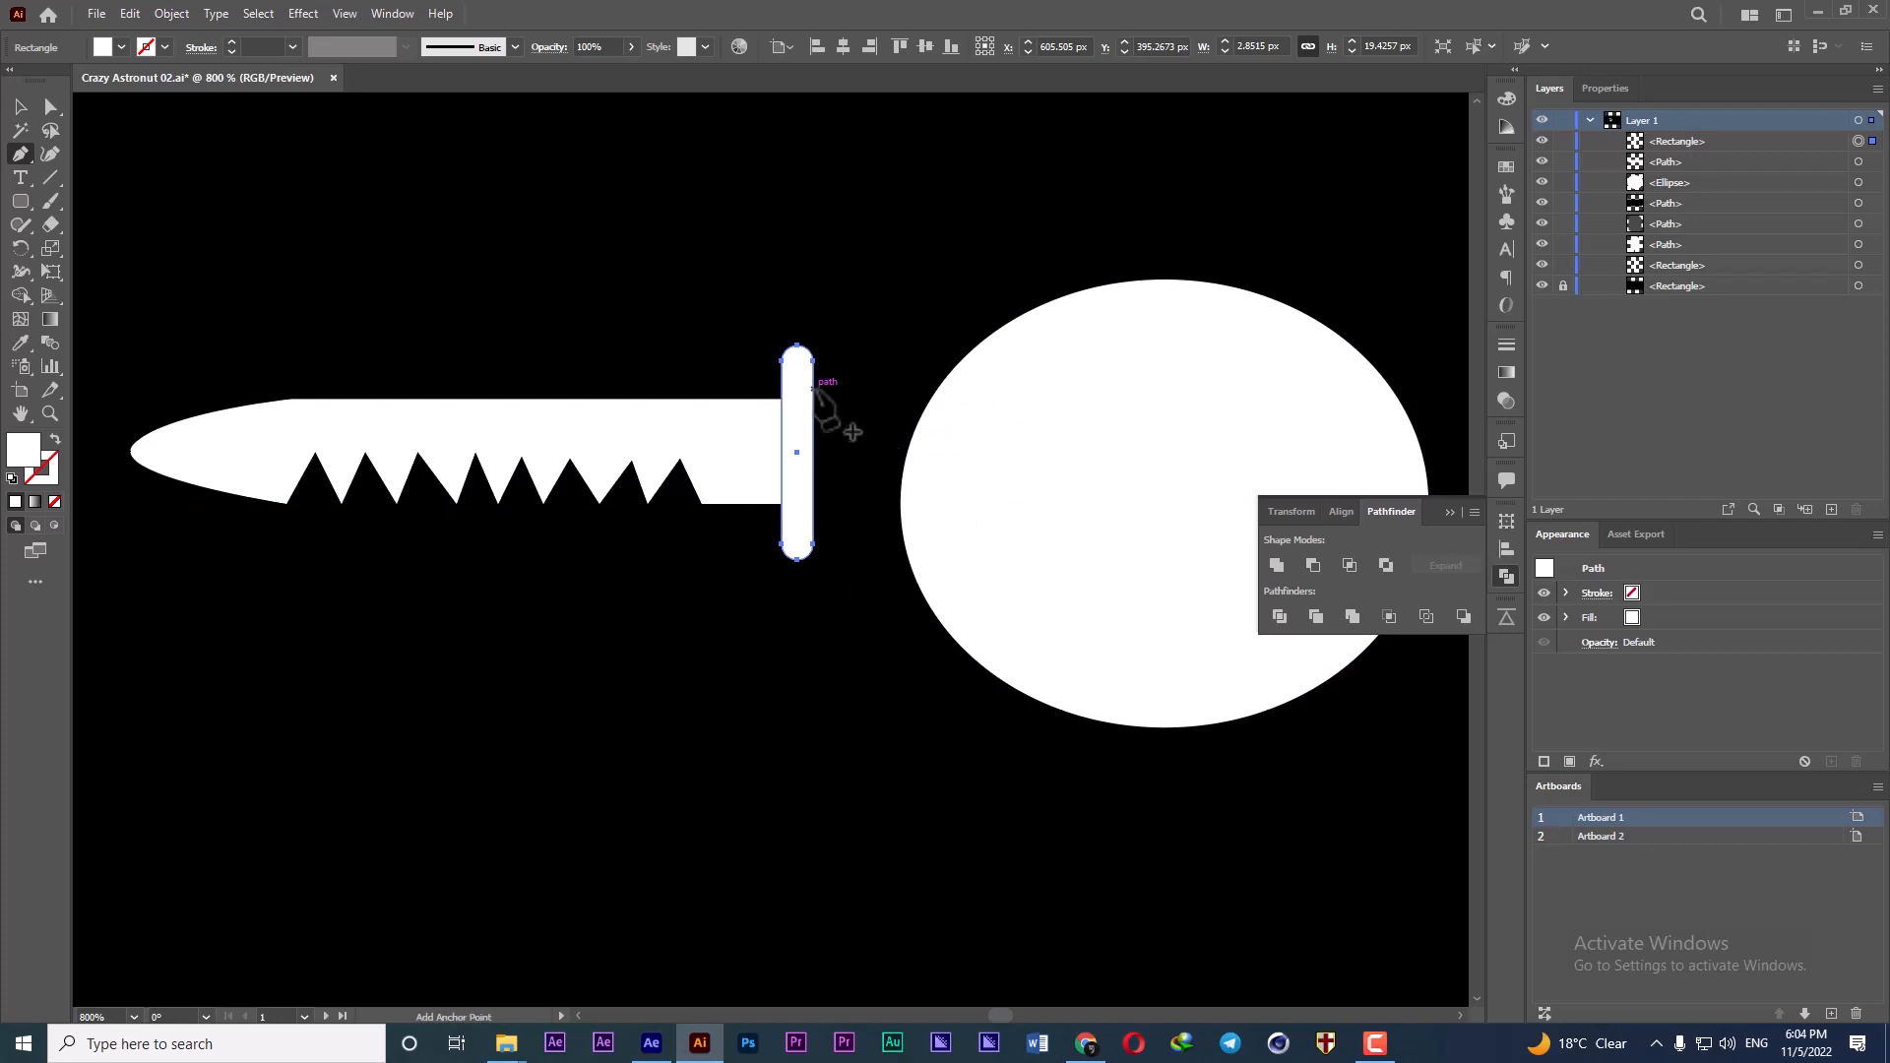
pyautogui.click(849, 260)
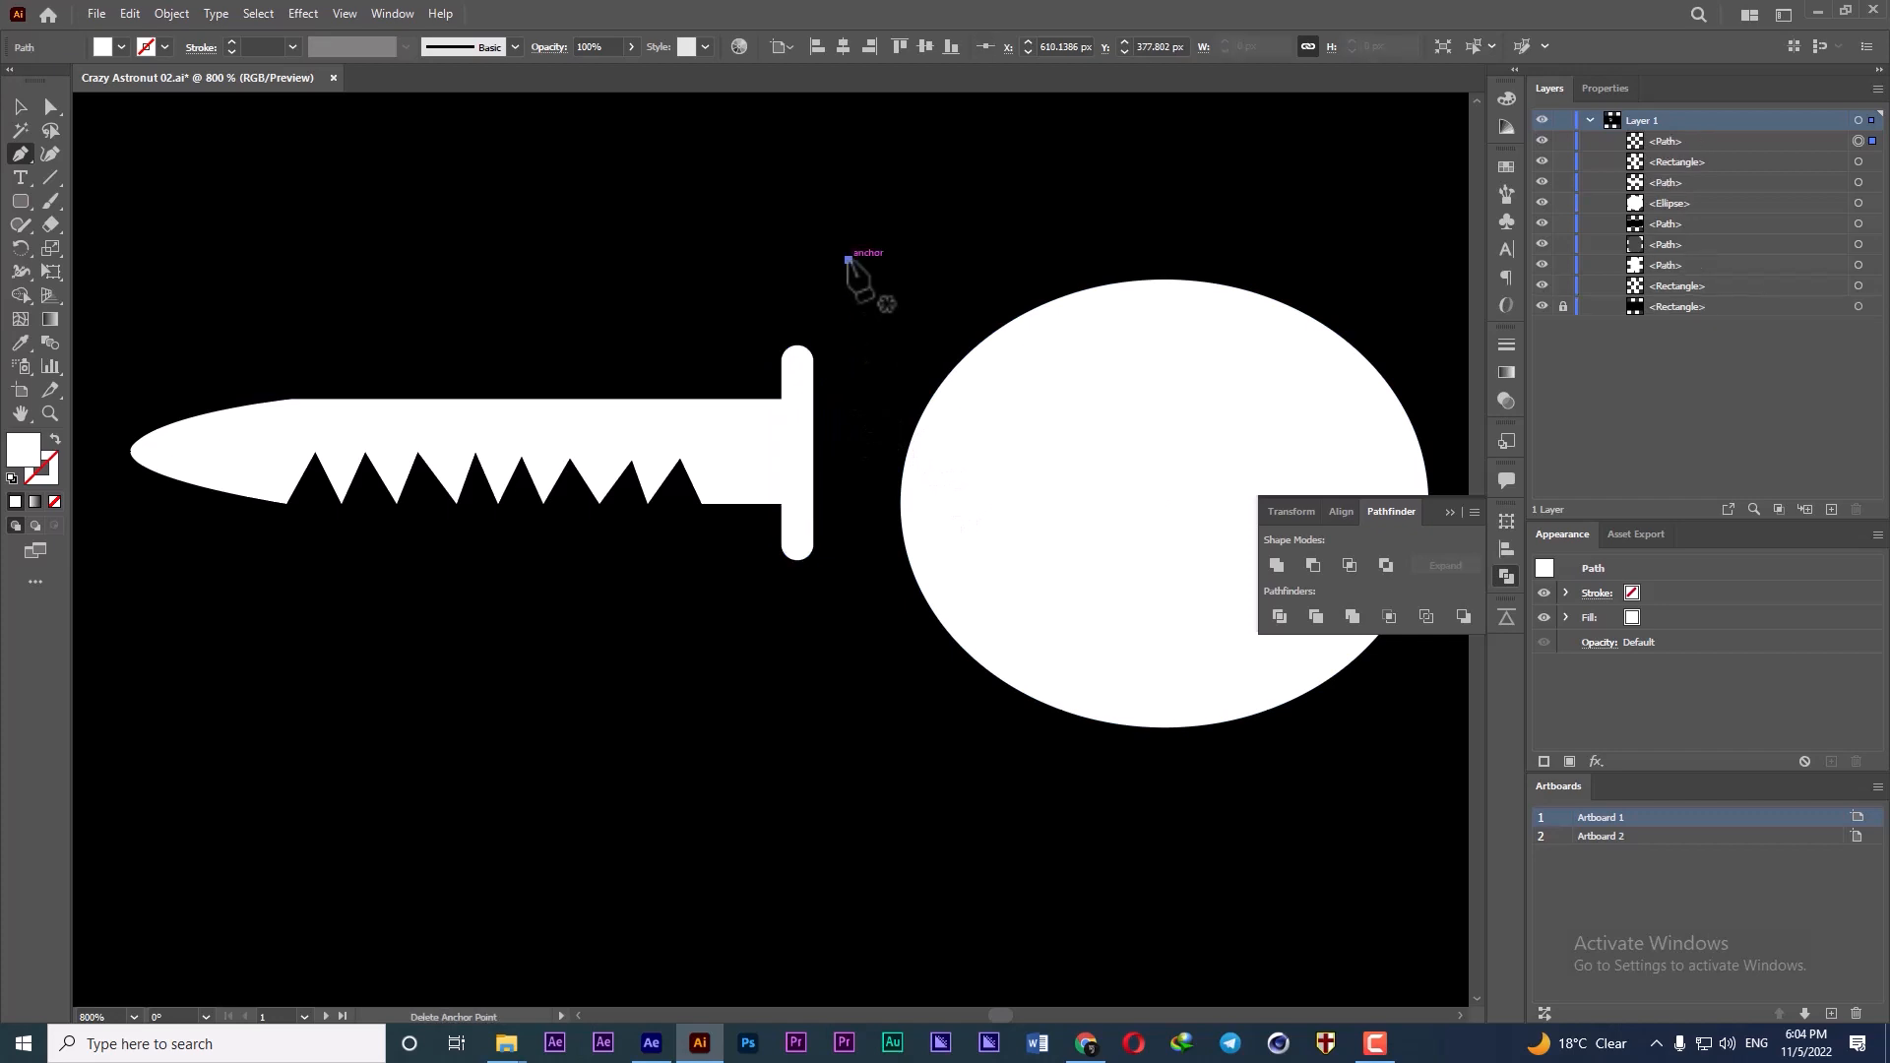
pyautogui.click(849, 469)
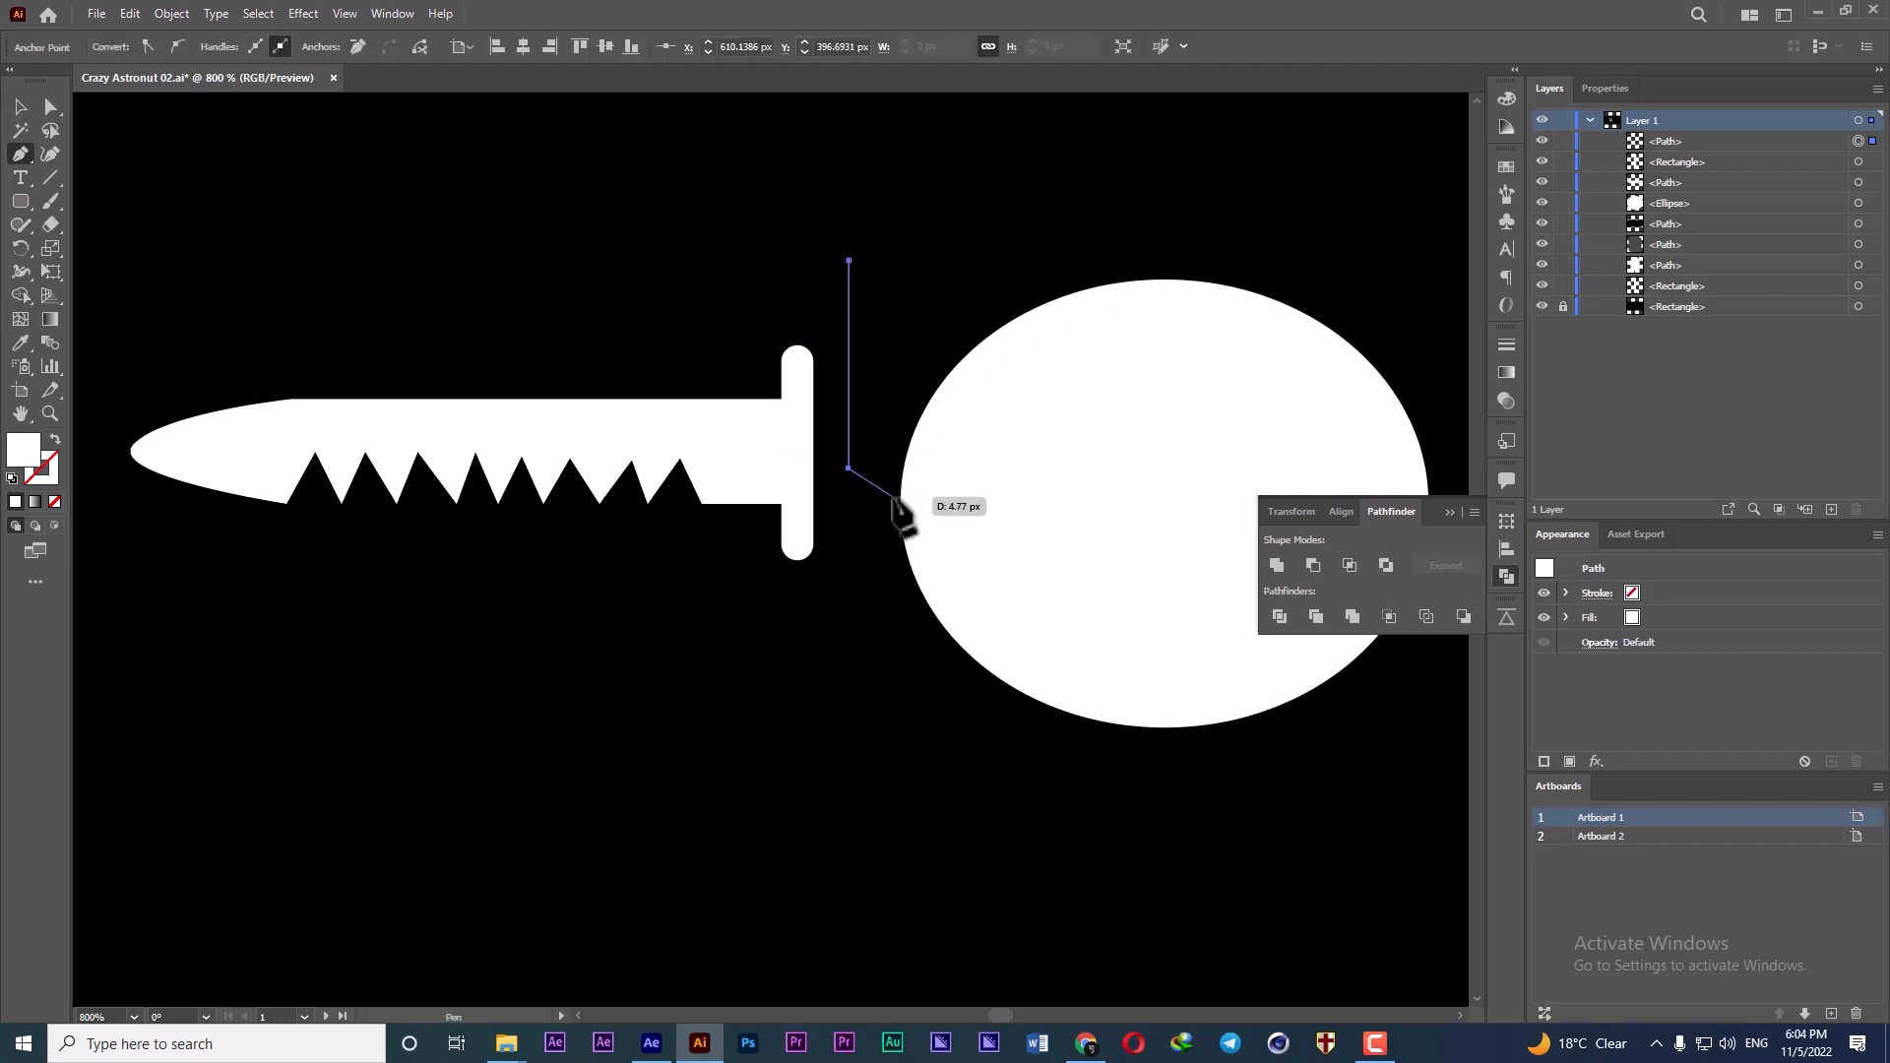
pyautogui.moveTo(931, 533); pyautogui.dragTo(1011, 533)
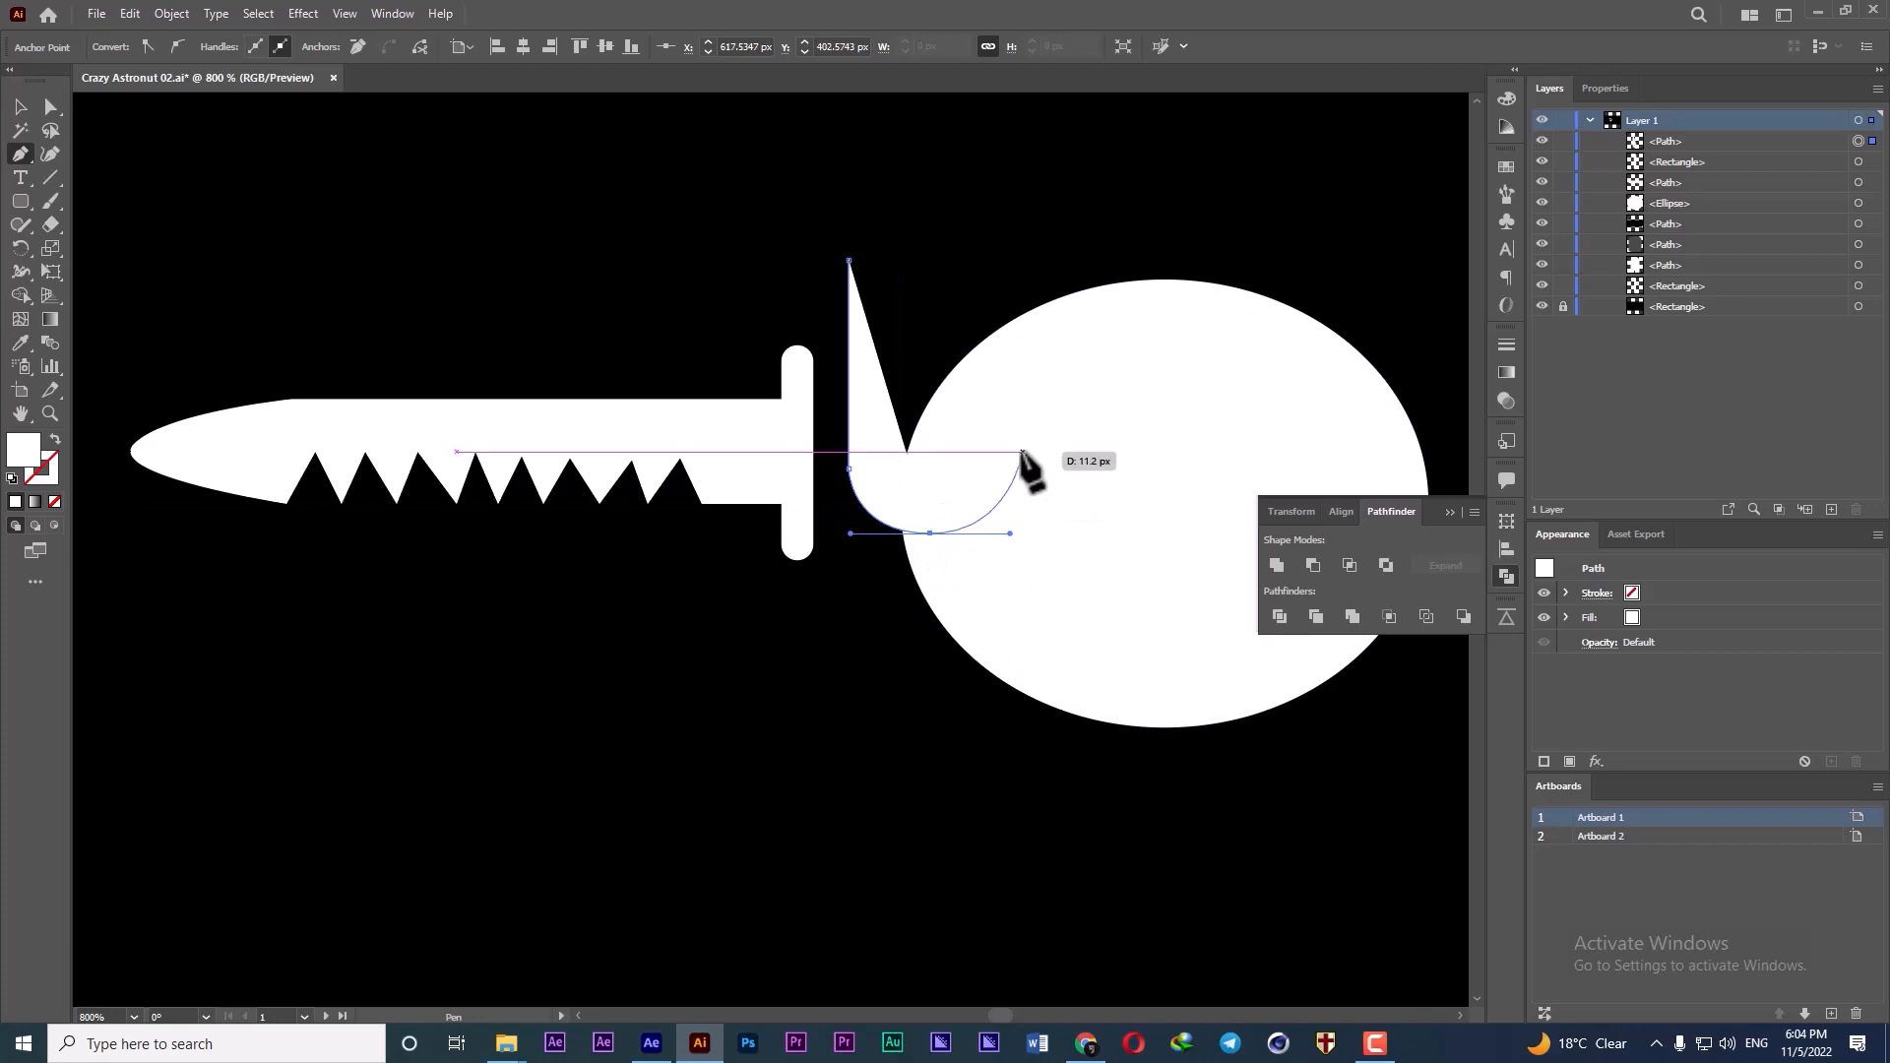
pyautogui.moveTo(1005, 460); pyautogui.dragTo(951, 299)
pyautogui.click(1005, 318)
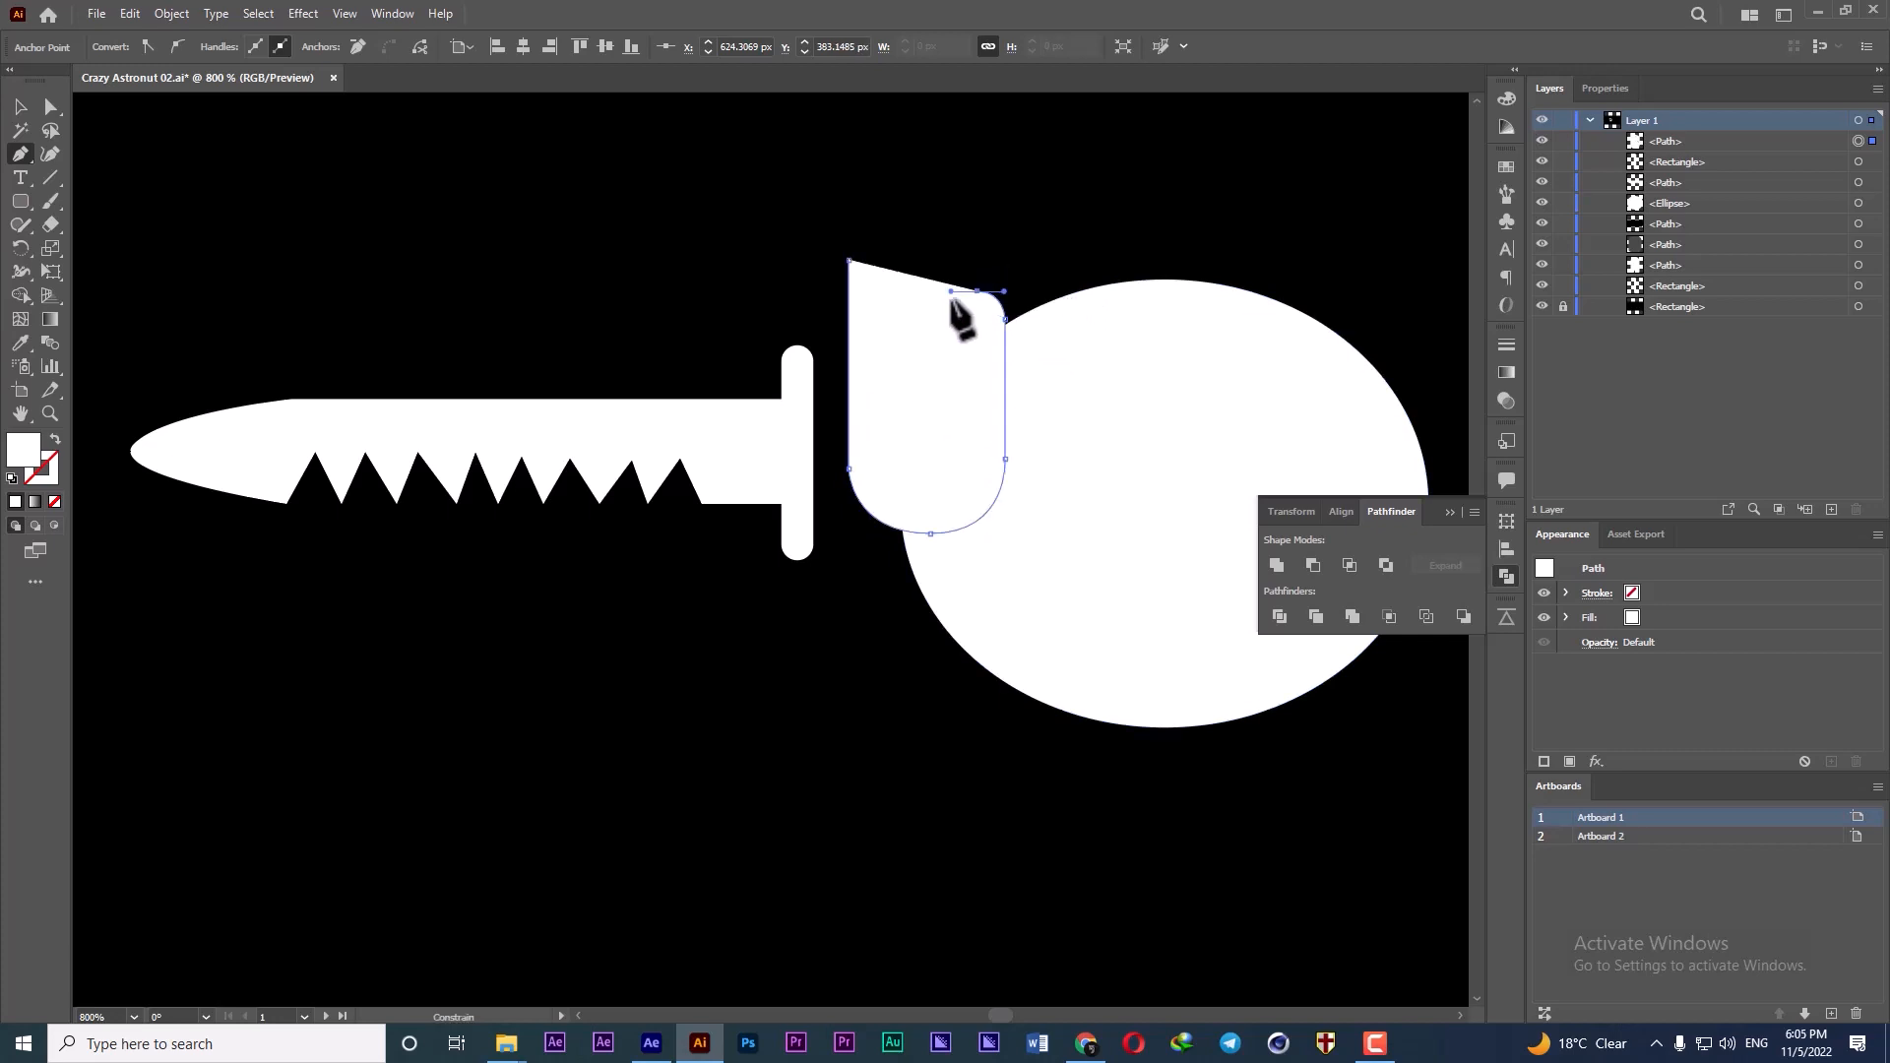
# - Continue the grip path down the inner side, around a narrow inner bend, up the taller arm, and close it with a rounded top
pyautogui.click(945, 458)
pyautogui.moveTo(944, 480); pyautogui.dragTo(945, 617)
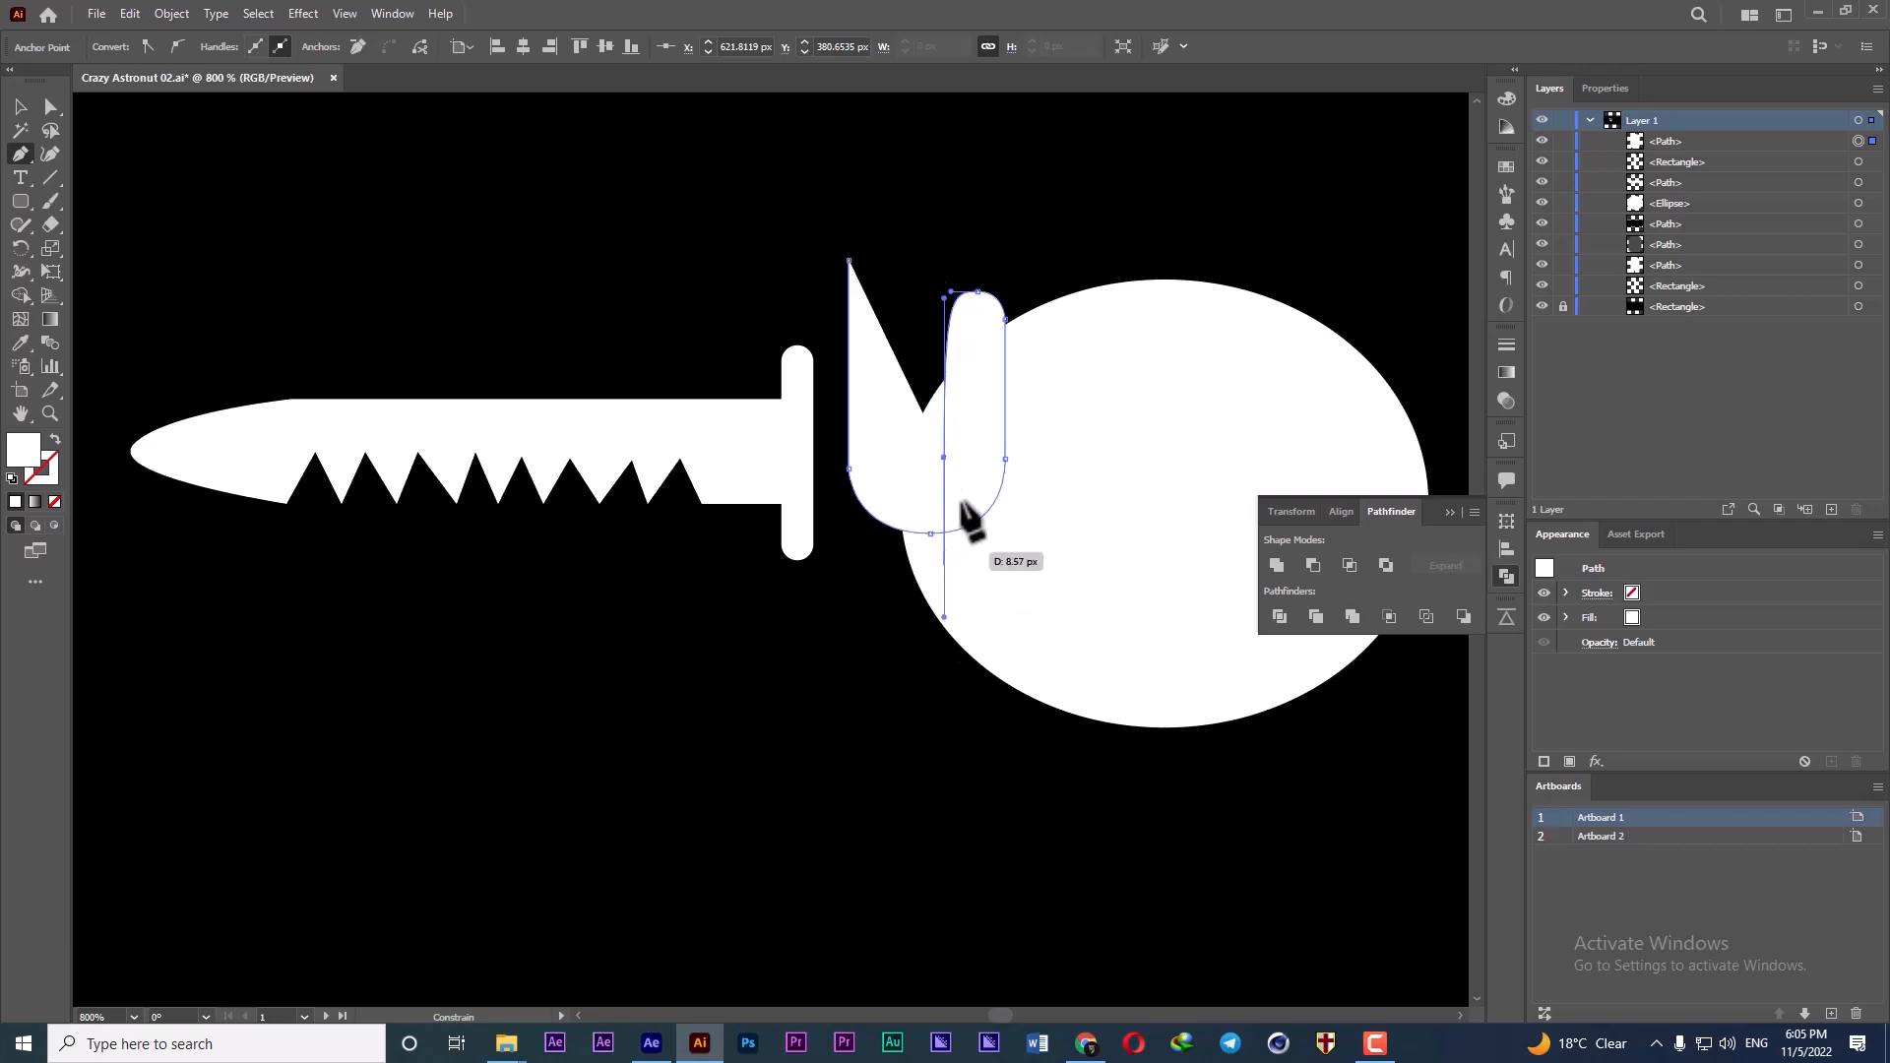
pyautogui.moveTo(944, 459); pyautogui.dragTo(892, 495)
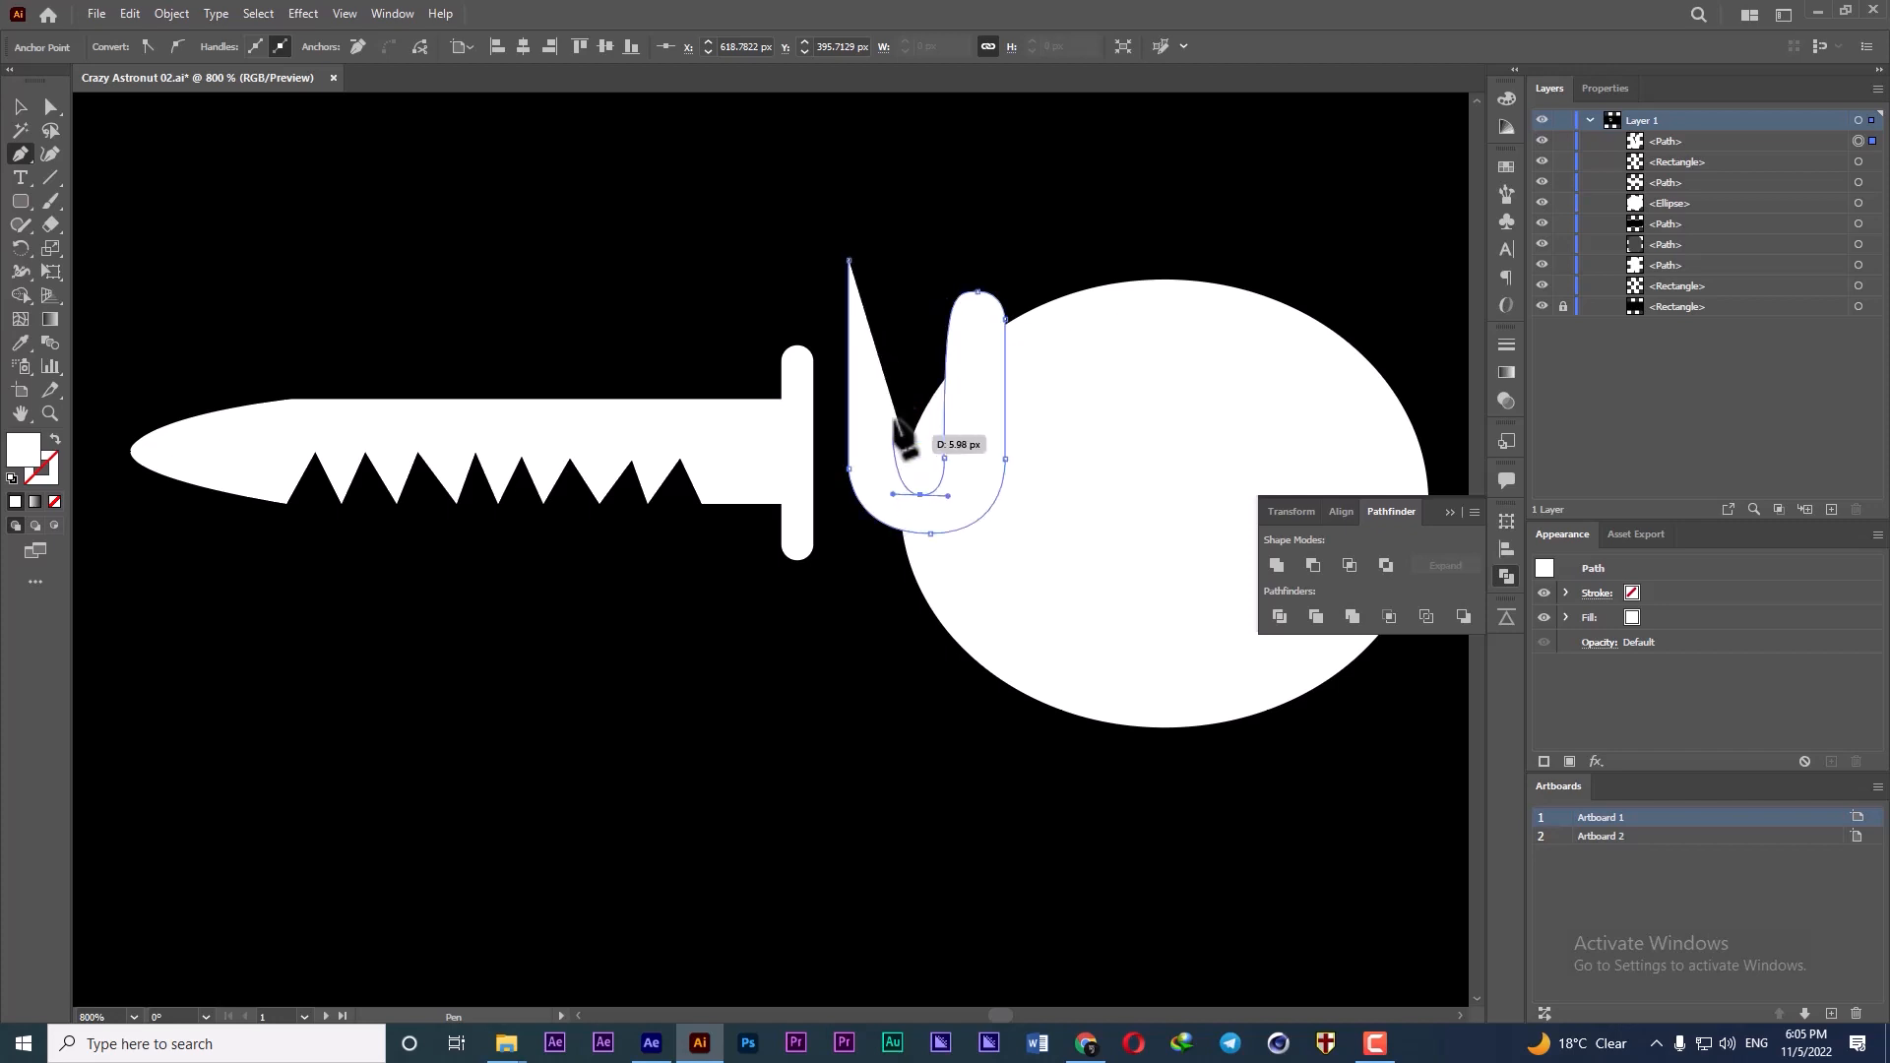
pyautogui.click(900, 260)
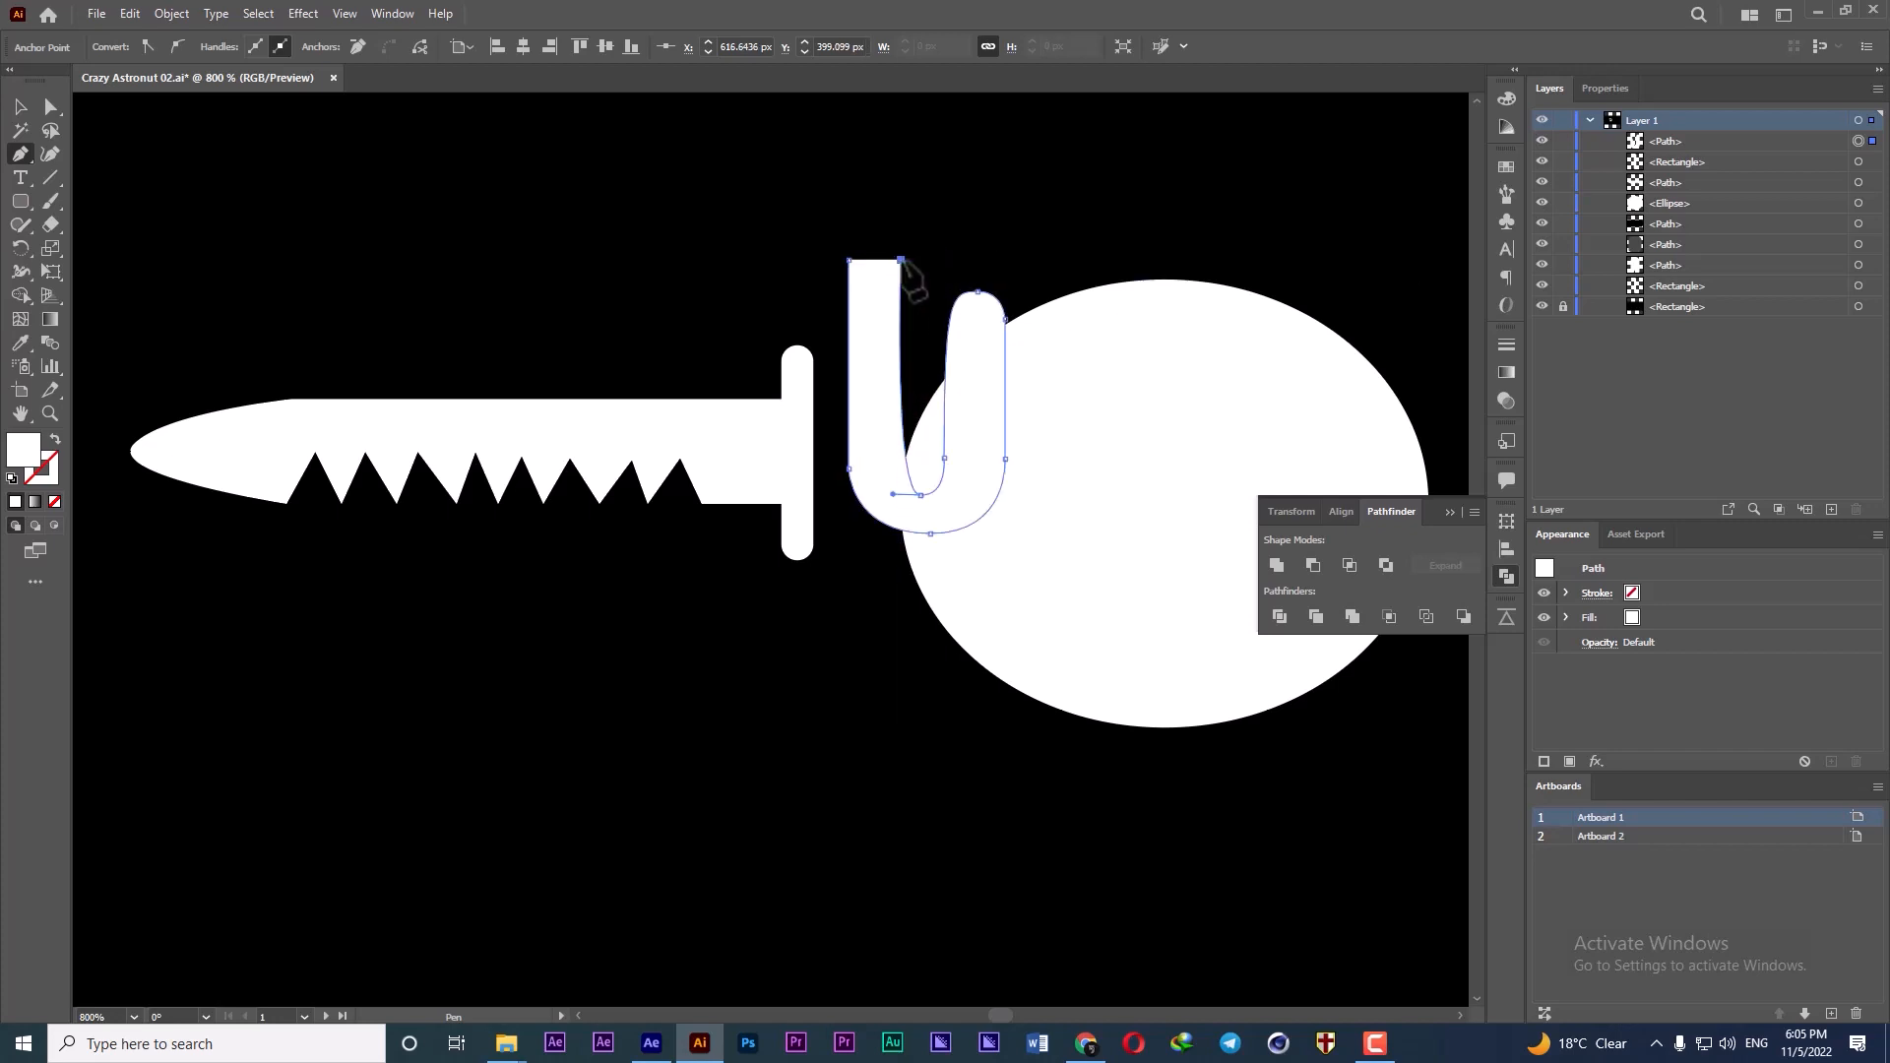
pyautogui.moveTo(885, 262); pyautogui.dragTo(845, 228)
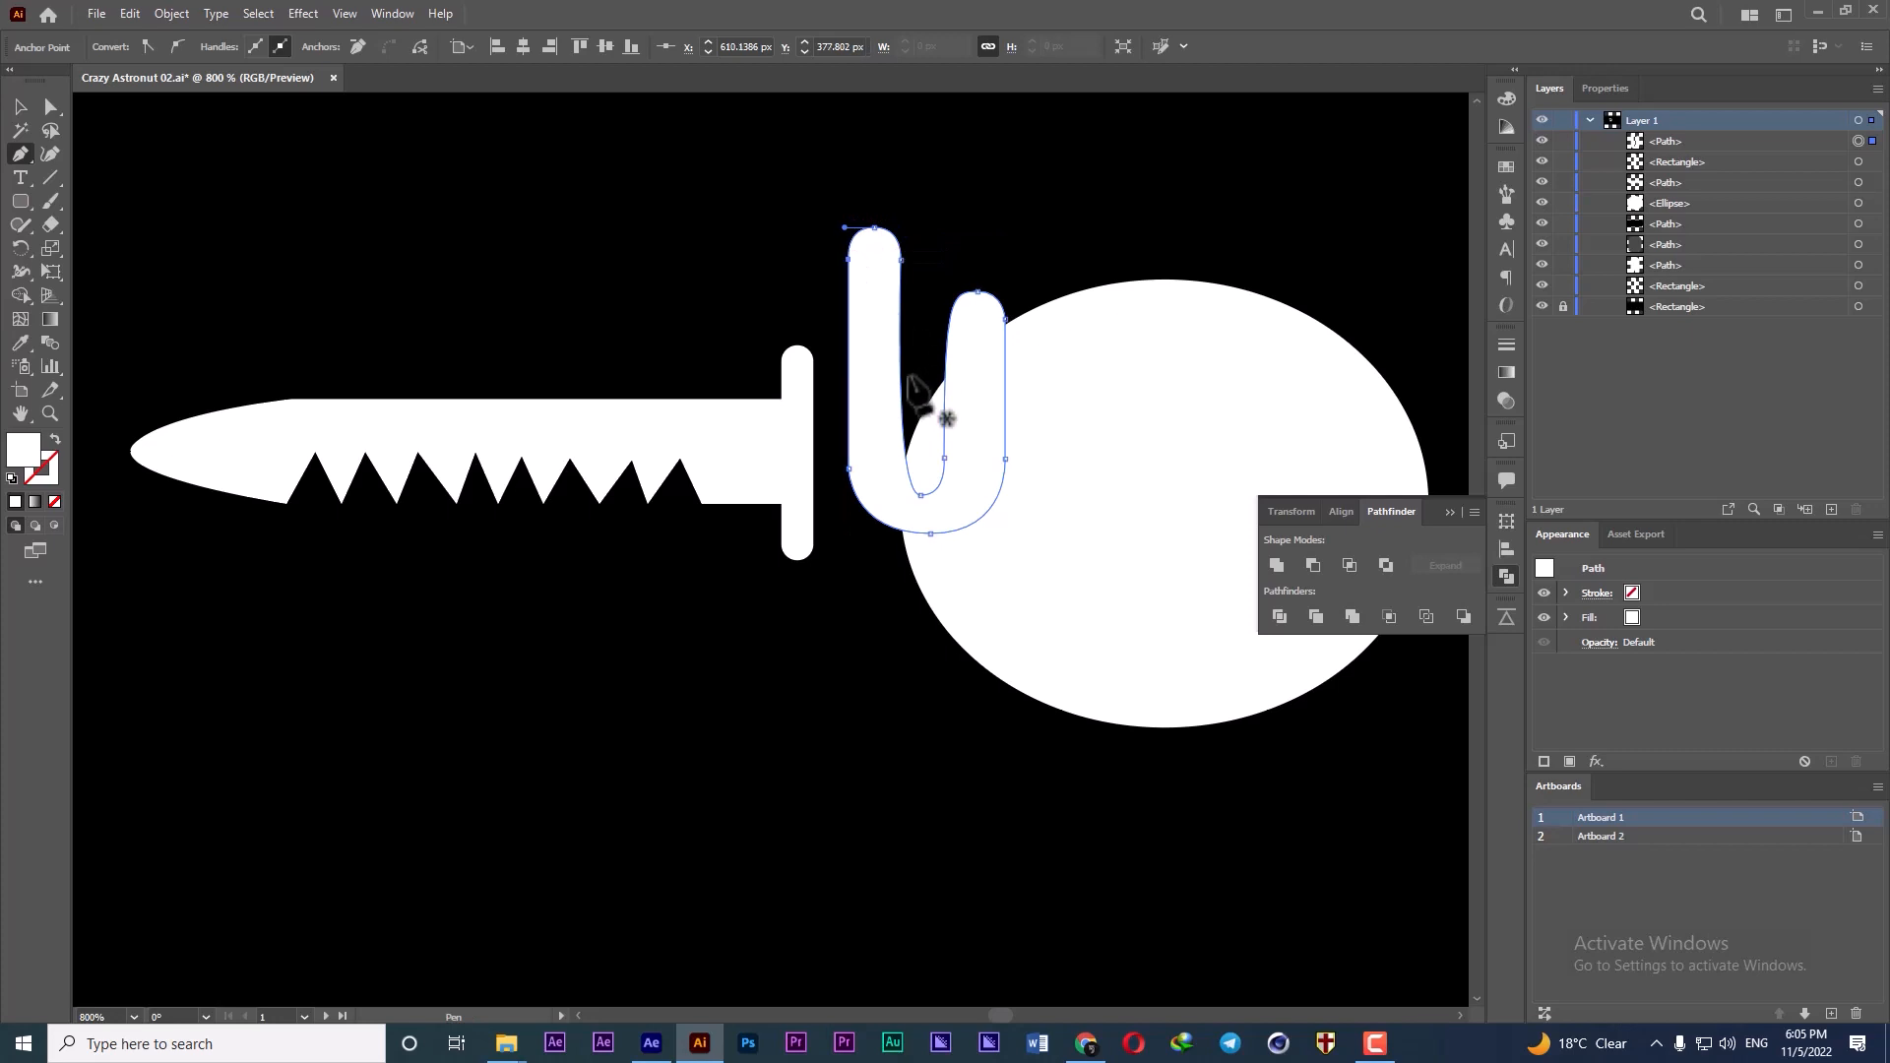
# - Adjust the grip's inner bottom curve with the Direct Selection tool and move the whole grip against the blade's guard
pyautogui.click(52, 106)
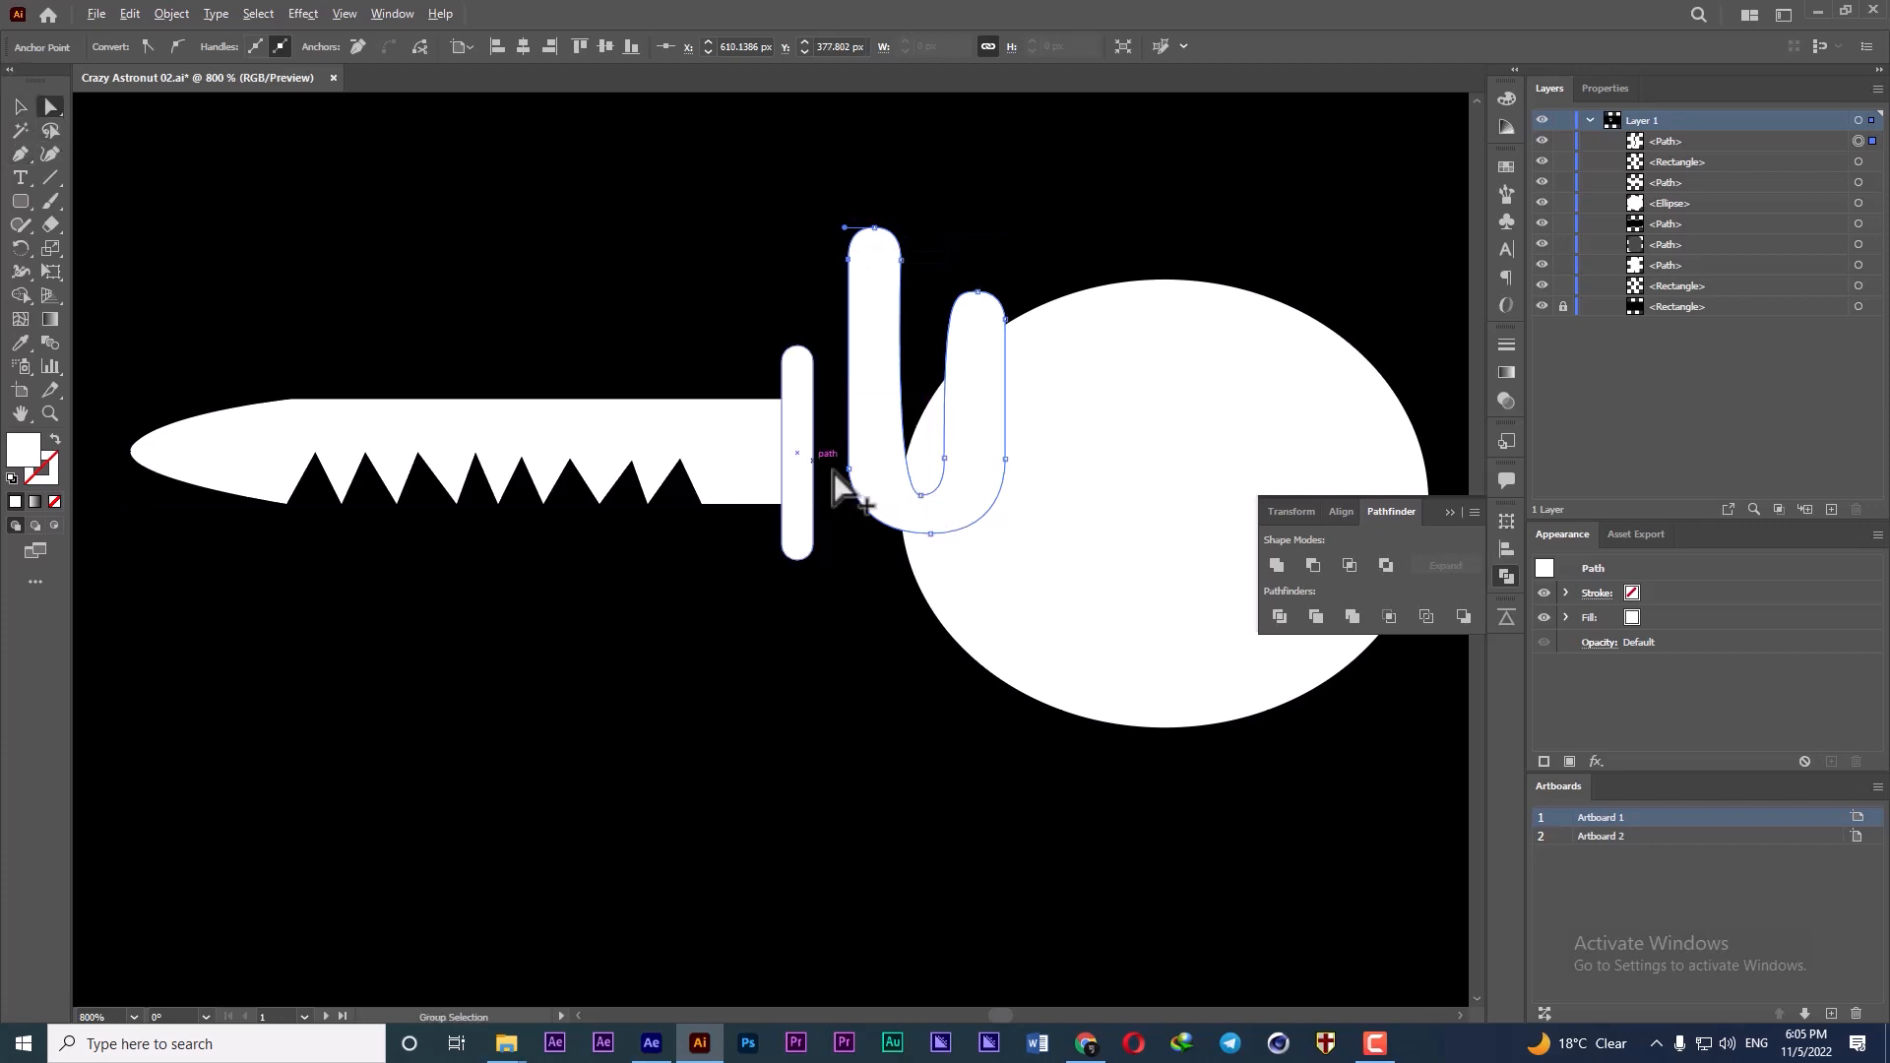
pyautogui.scroll(3, 867, 485)
pyautogui.click(1029, 514)
pyautogui.scroll(-1, 1016, 513)
pyautogui.moveTo(955, 508); pyautogui.dragTo(941, 512)
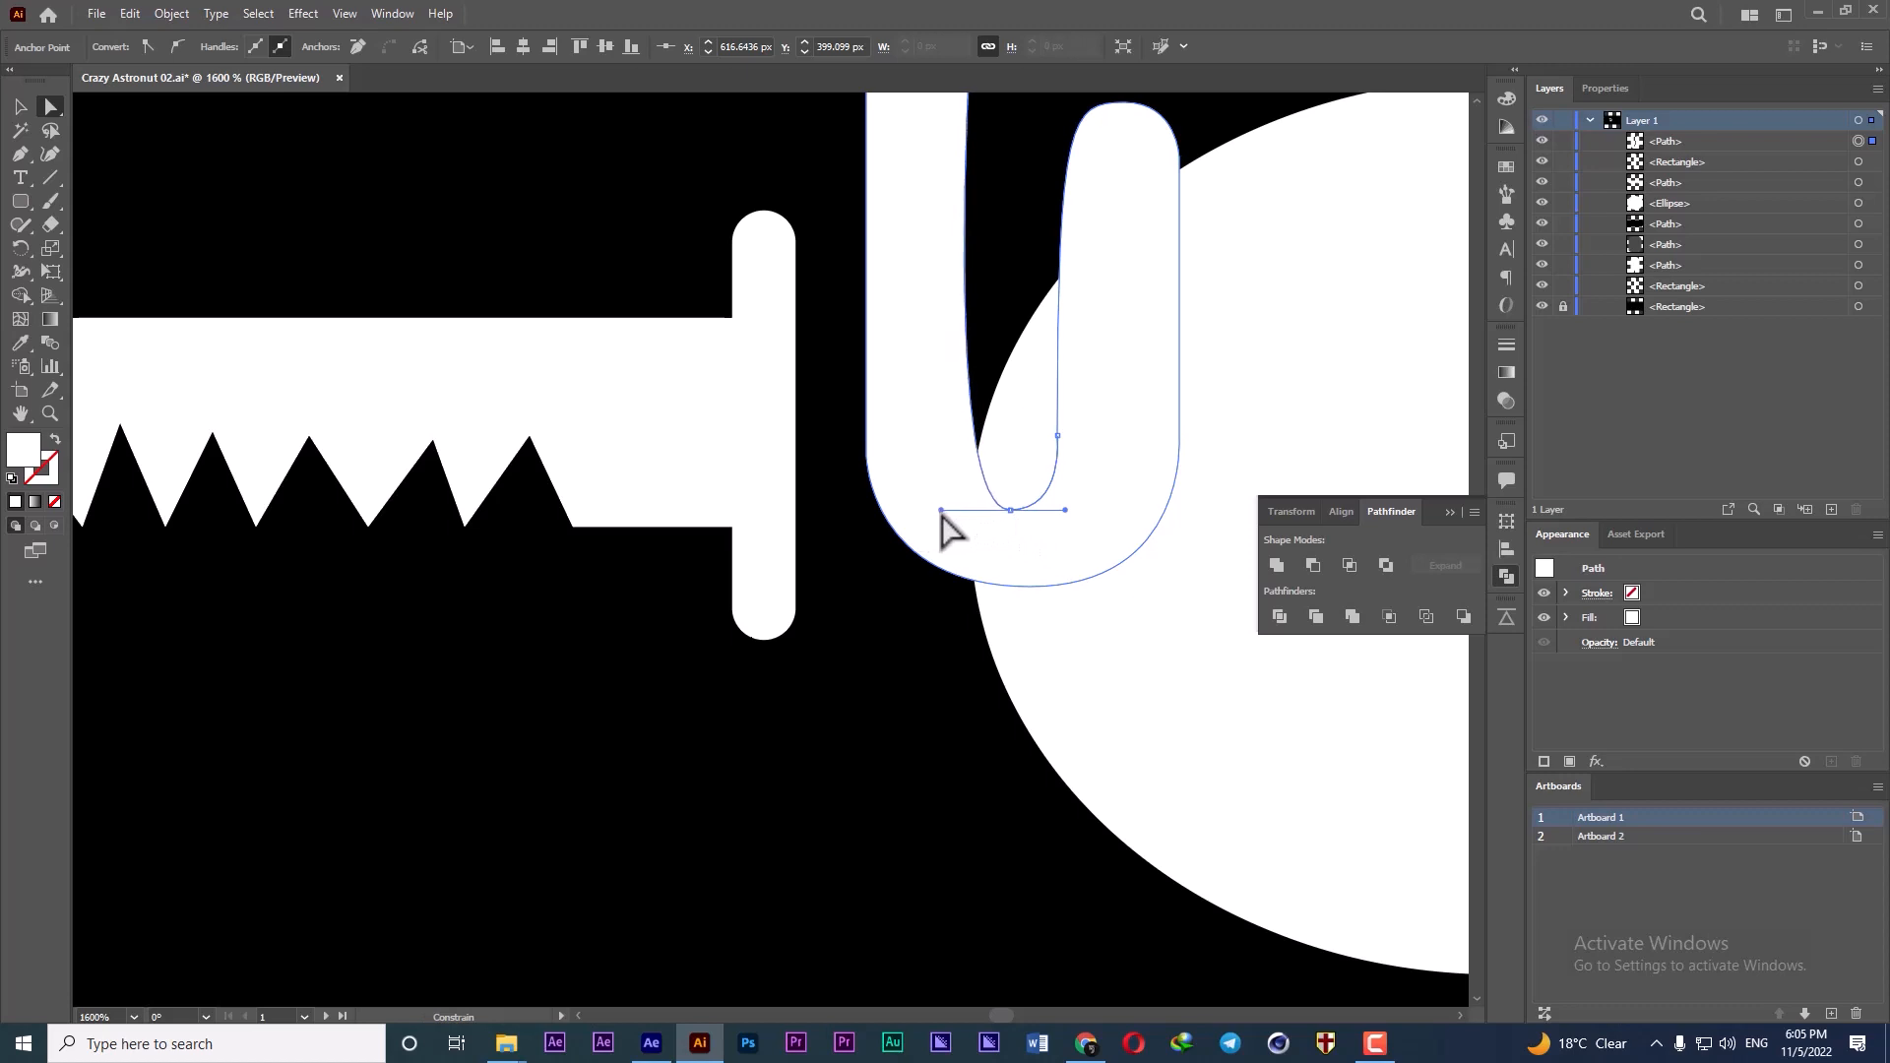
pyautogui.scroll(-3, 941, 512)
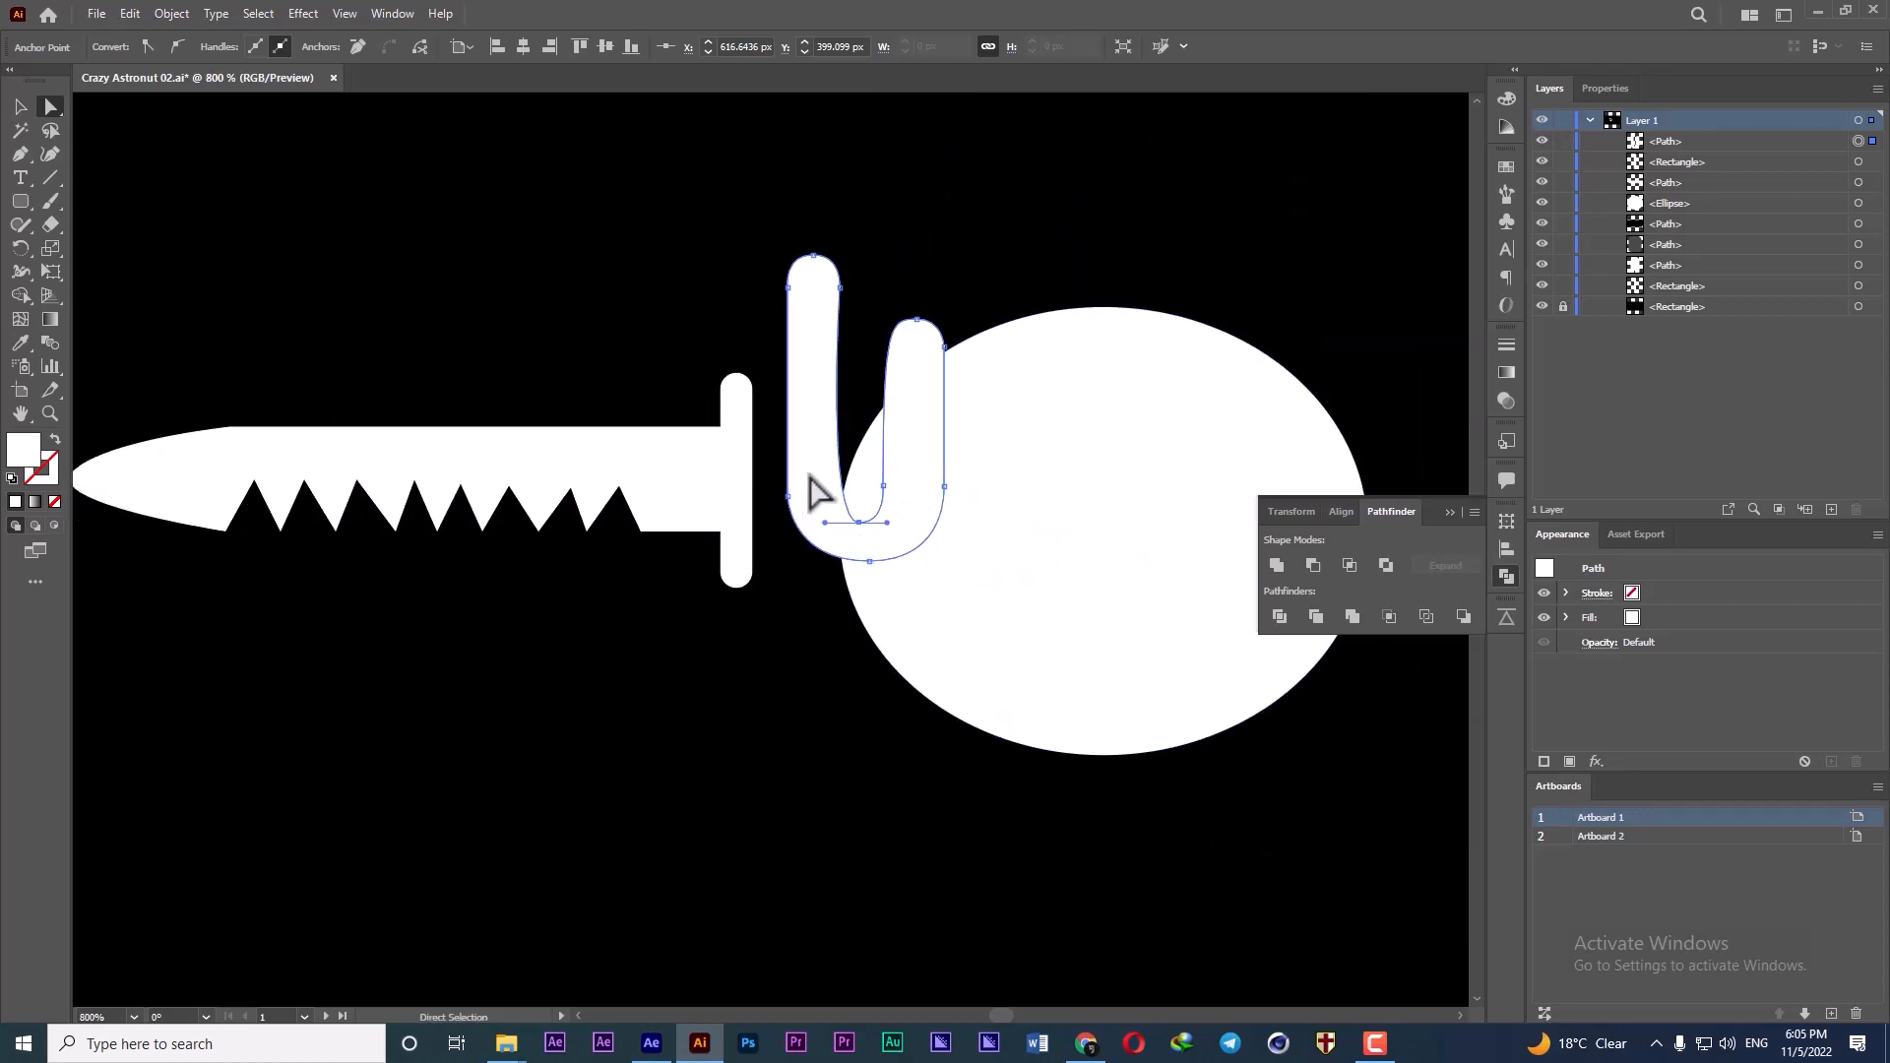
pyautogui.moveTo(805, 476); pyautogui.dragTo(784, 528)
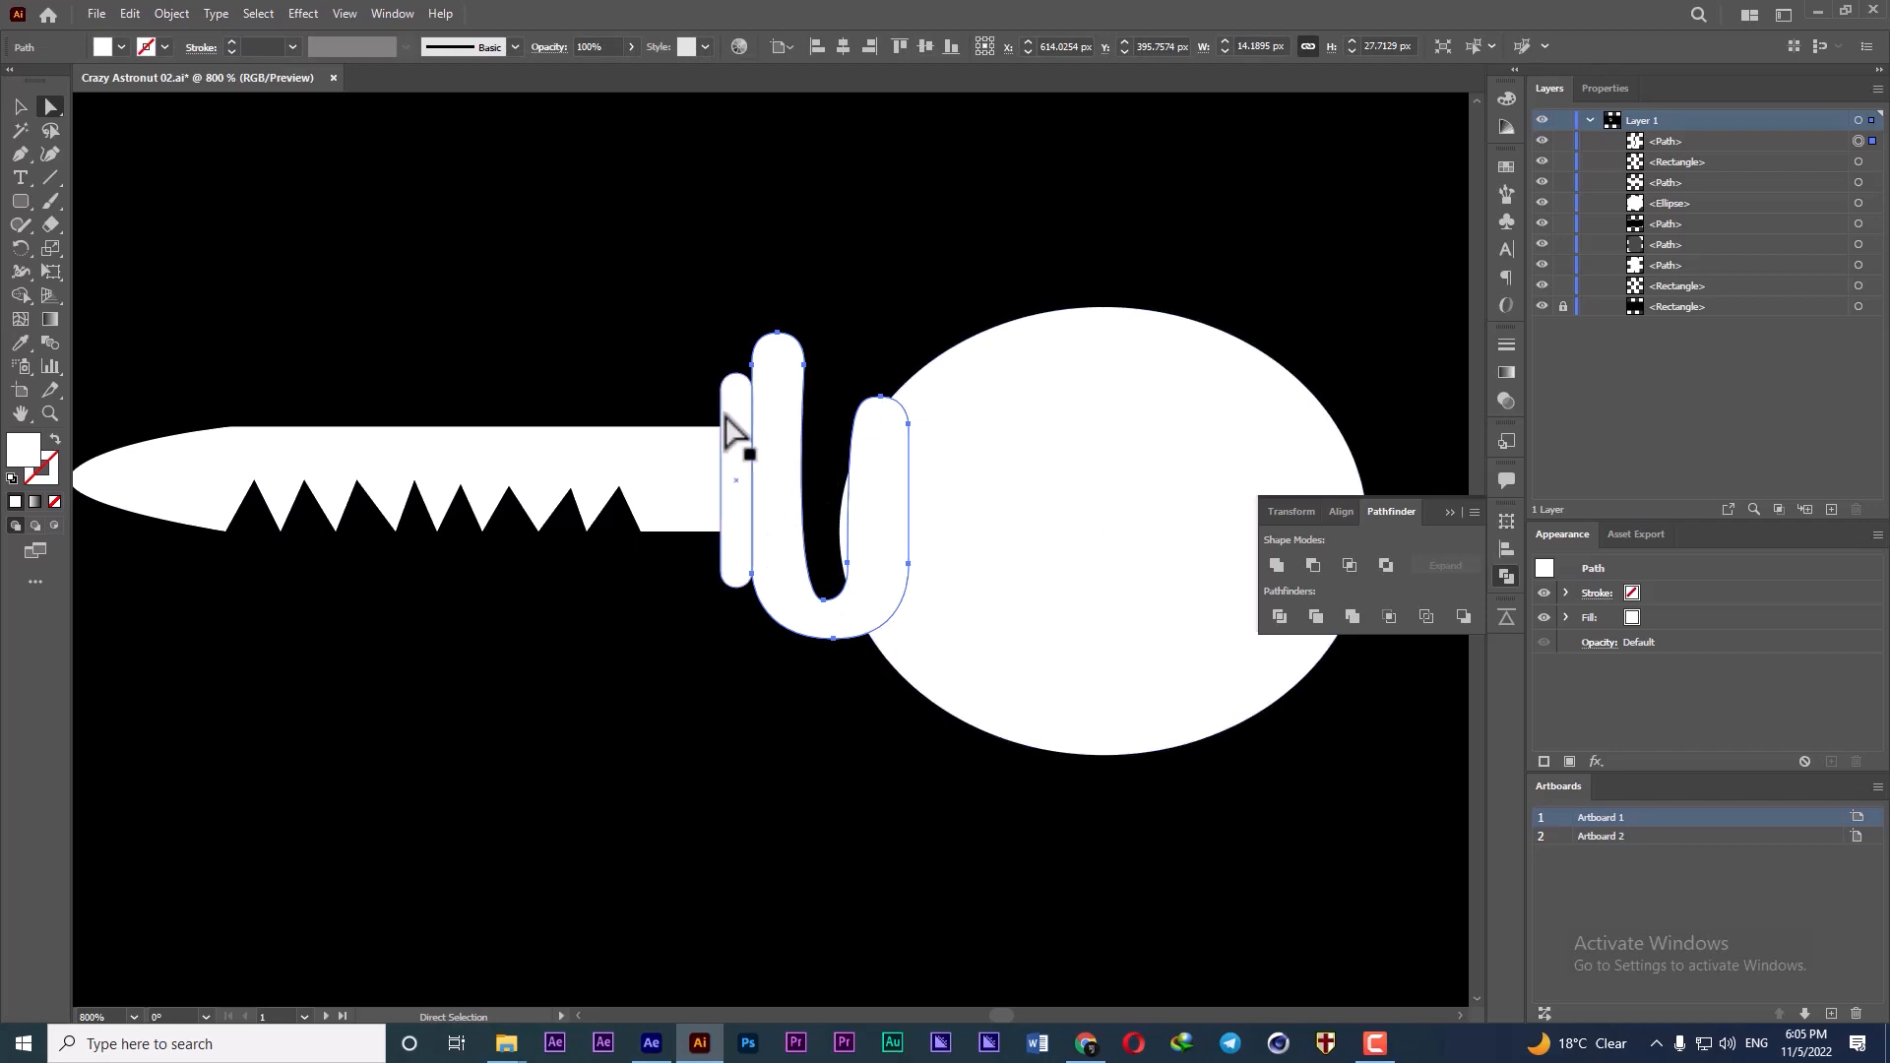
# - Fill the U-shaped grip with dark grey #565656
pyautogui.doubleClick(25, 453)
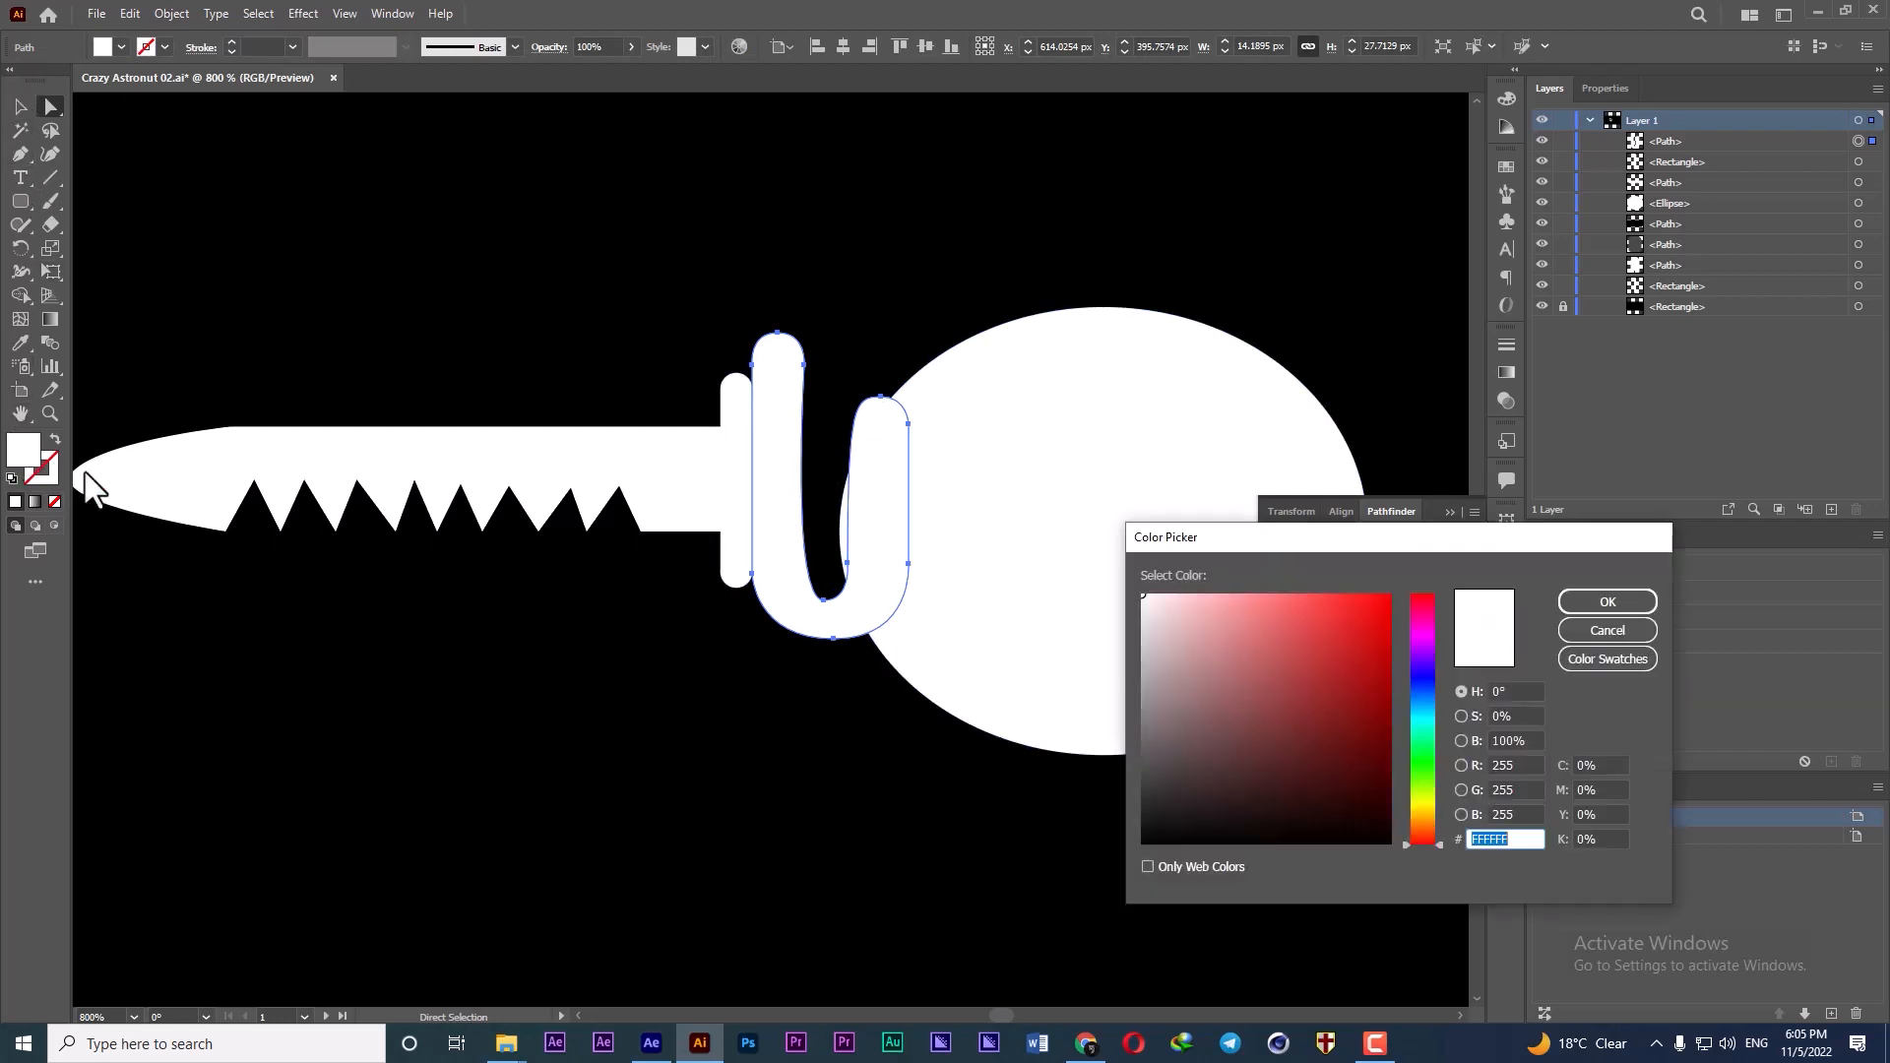
pyautogui.moveTo(1308, 781); pyautogui.dragTo(1116, 761)
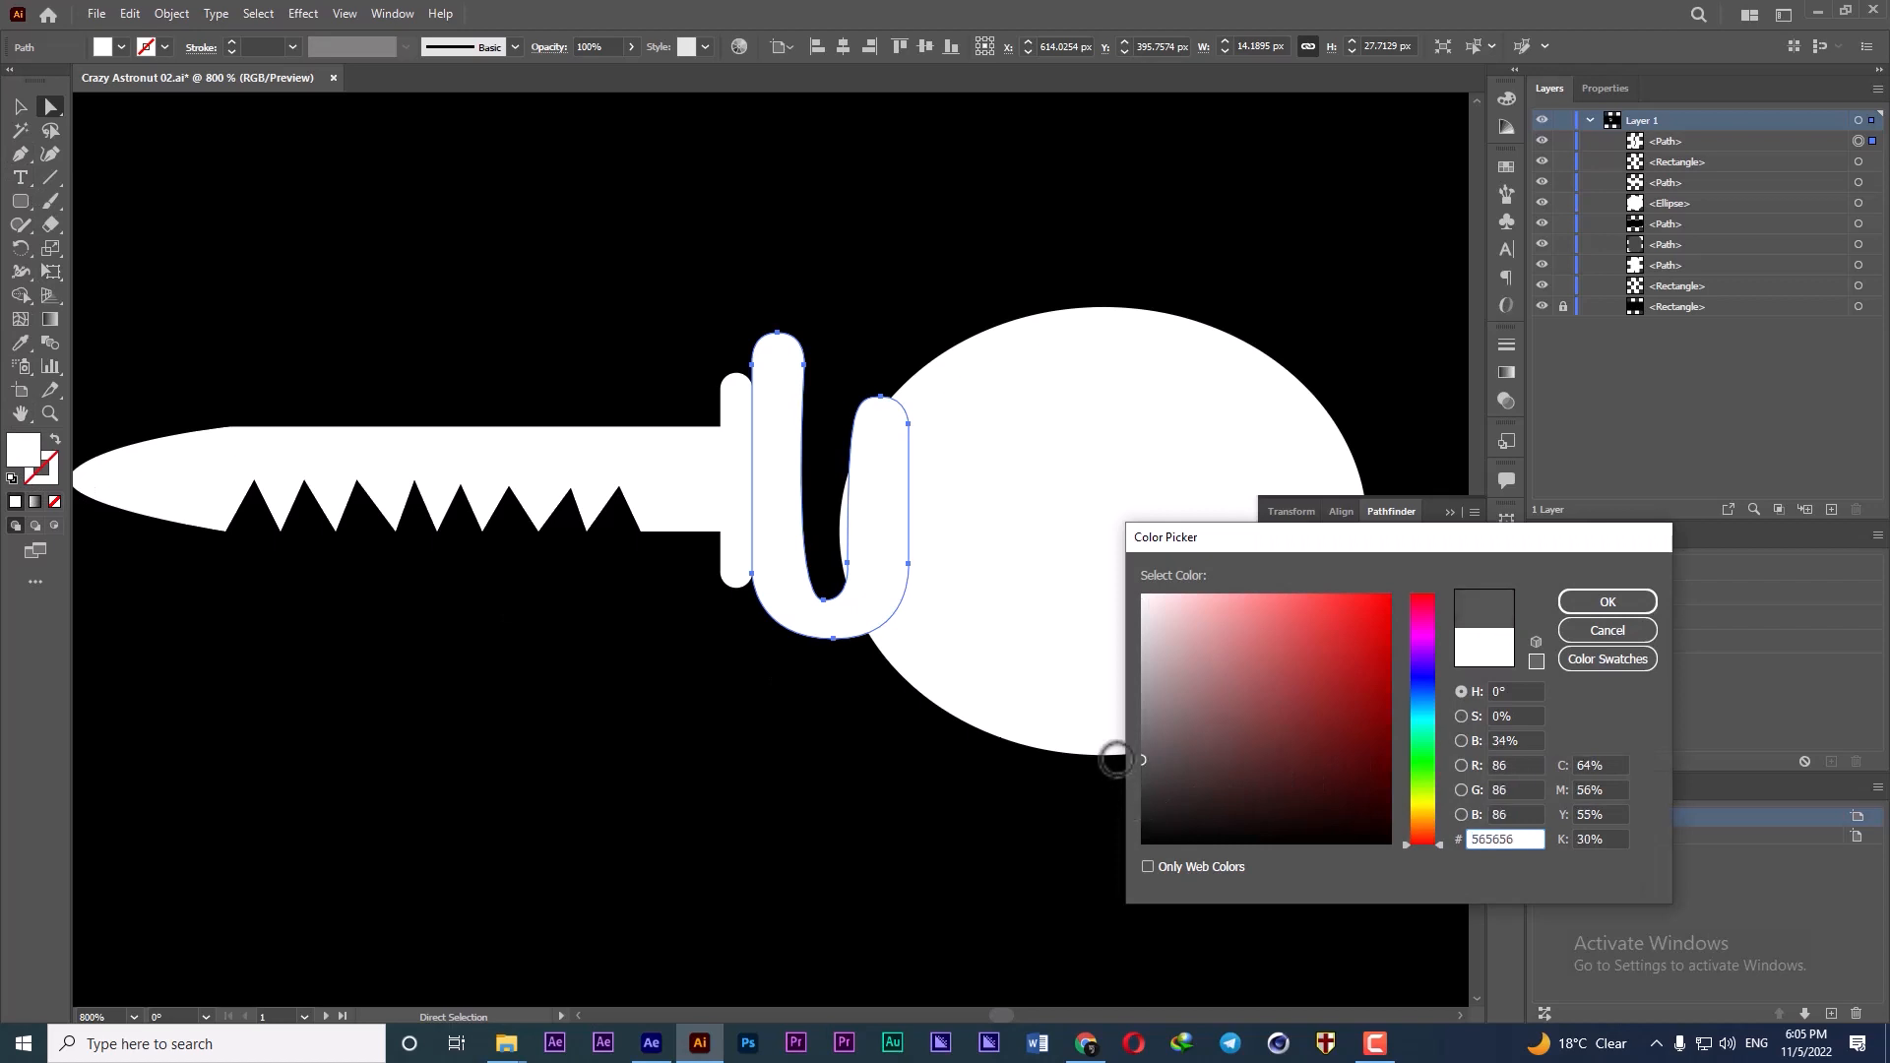
pyautogui.click(1639, 607)
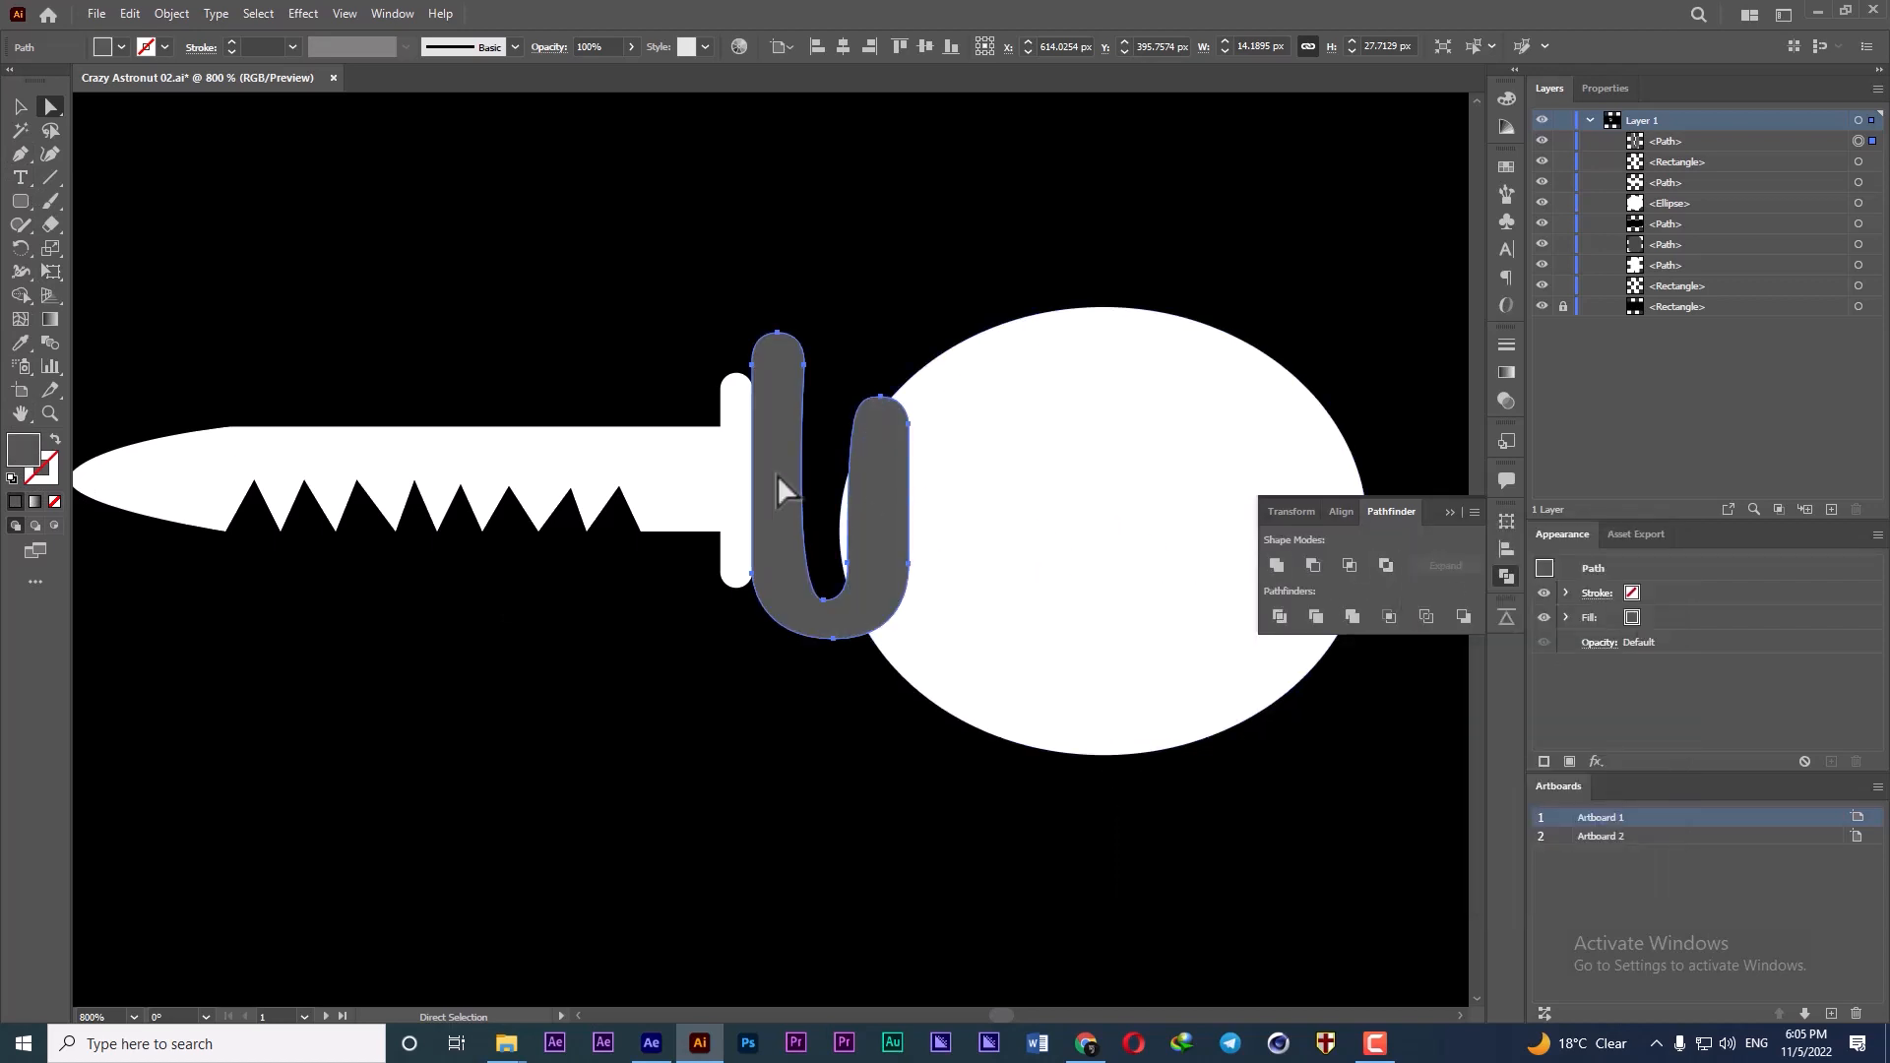
# - Group the blade, guard and grip, and shift the group slightly toward the white ellipse so that the grip overlaps it
pyautogui.click(21, 109)
pyautogui.moveTo(532, 301); pyautogui.dragTo(780, 570)
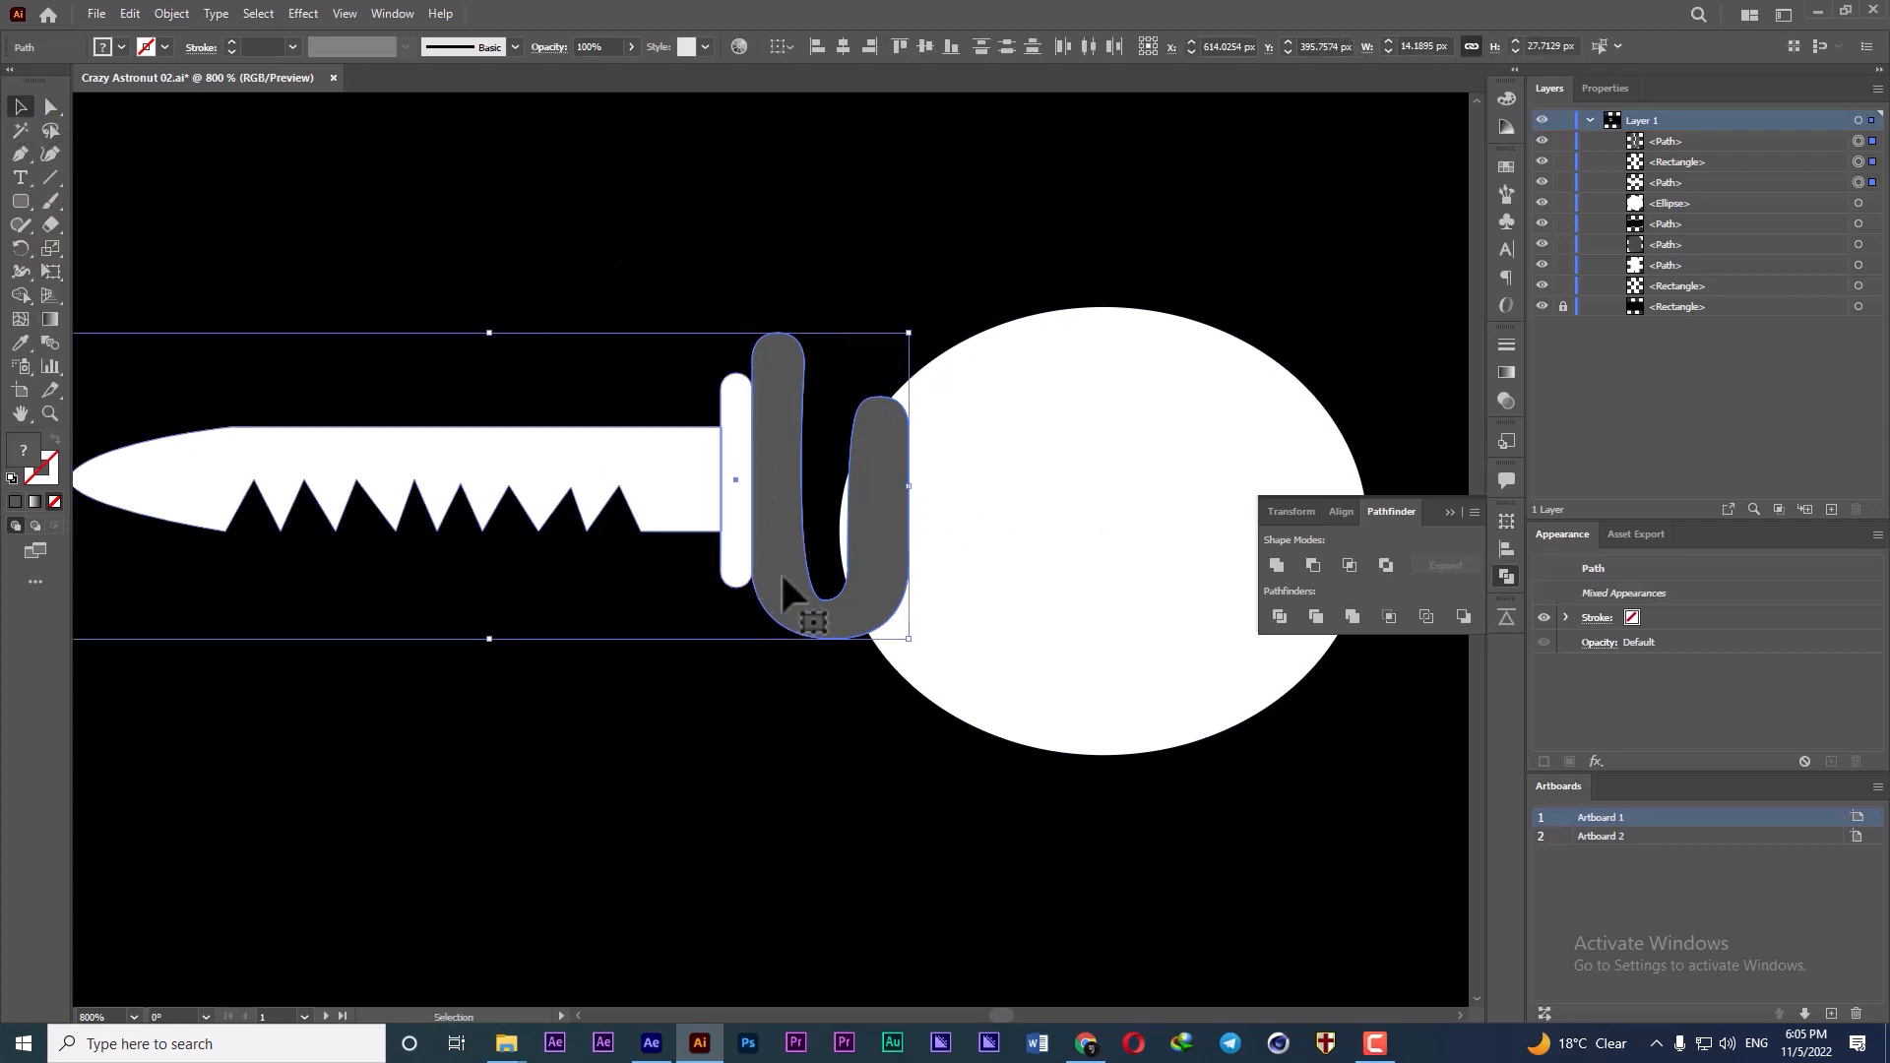
pyautogui.hotkey('ctrl', 'g')
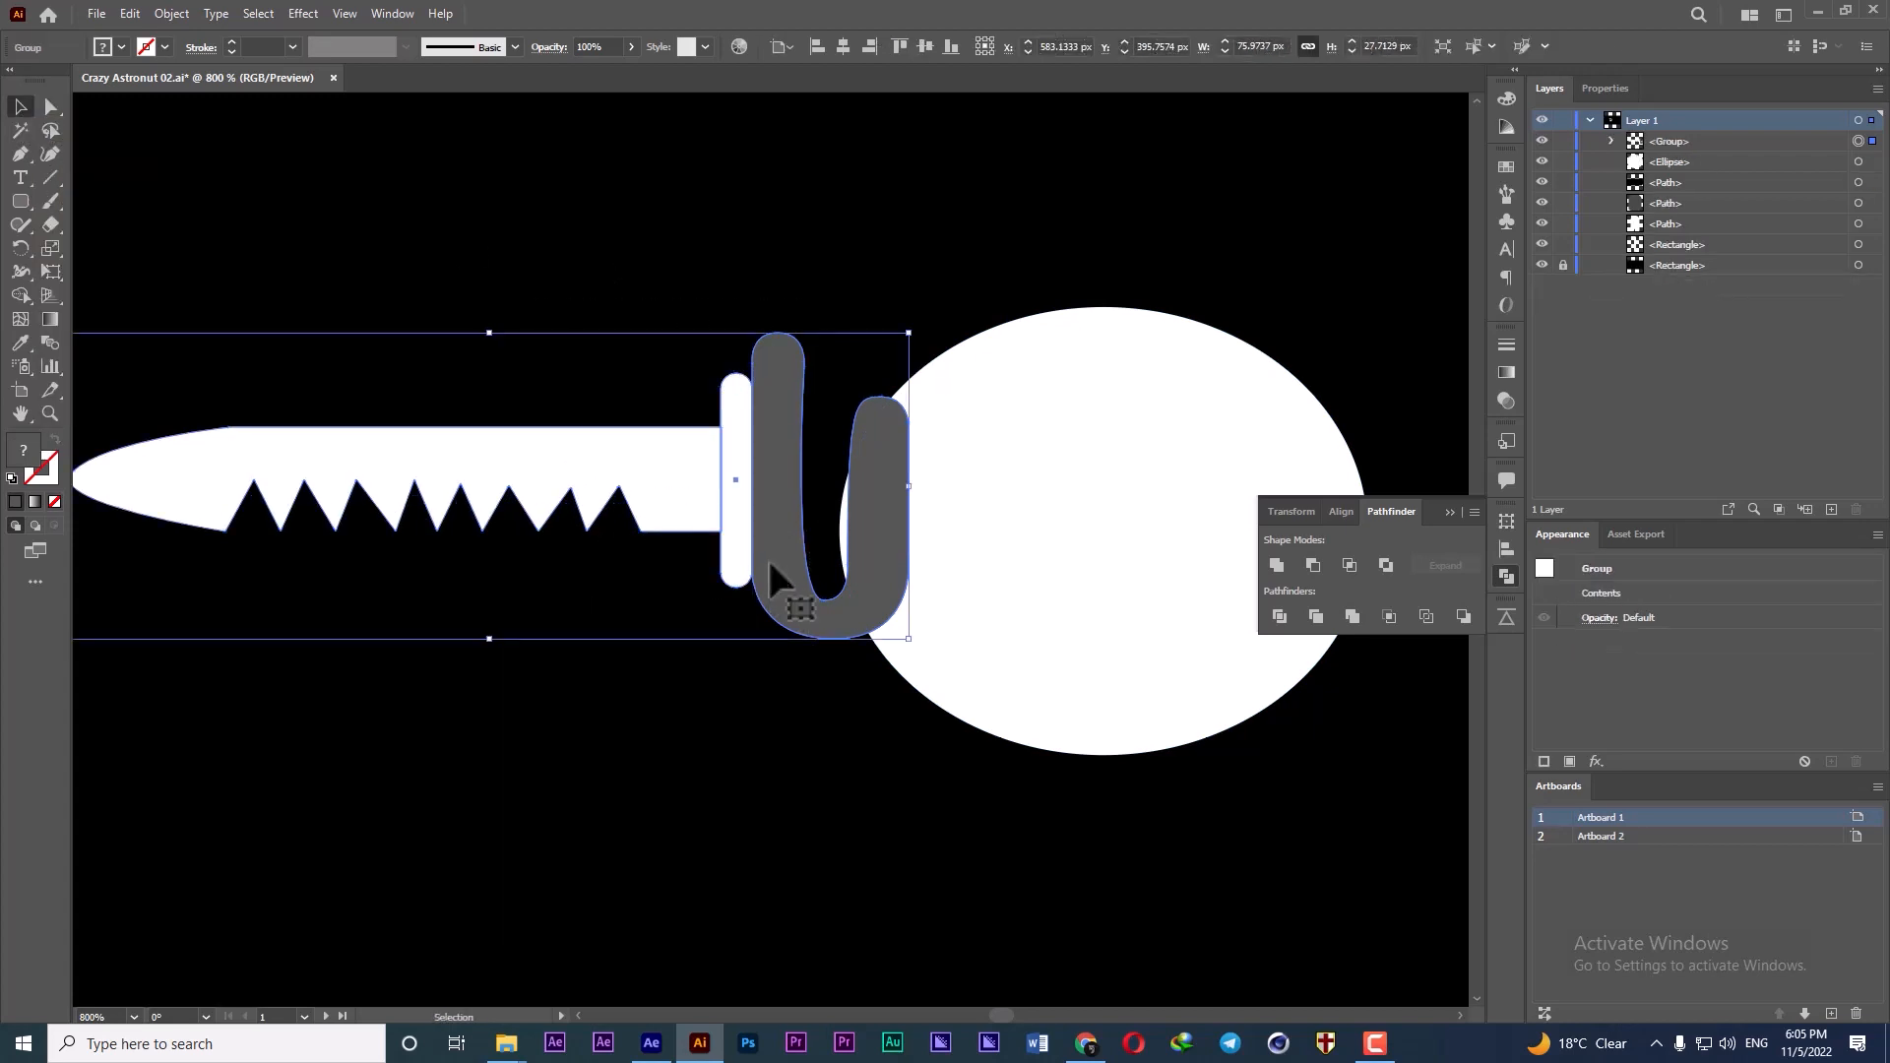
pyautogui.moveTo(827, 605); pyautogui.dragTo(843, 594)
pyautogui.scroll(-3, 844, 594)
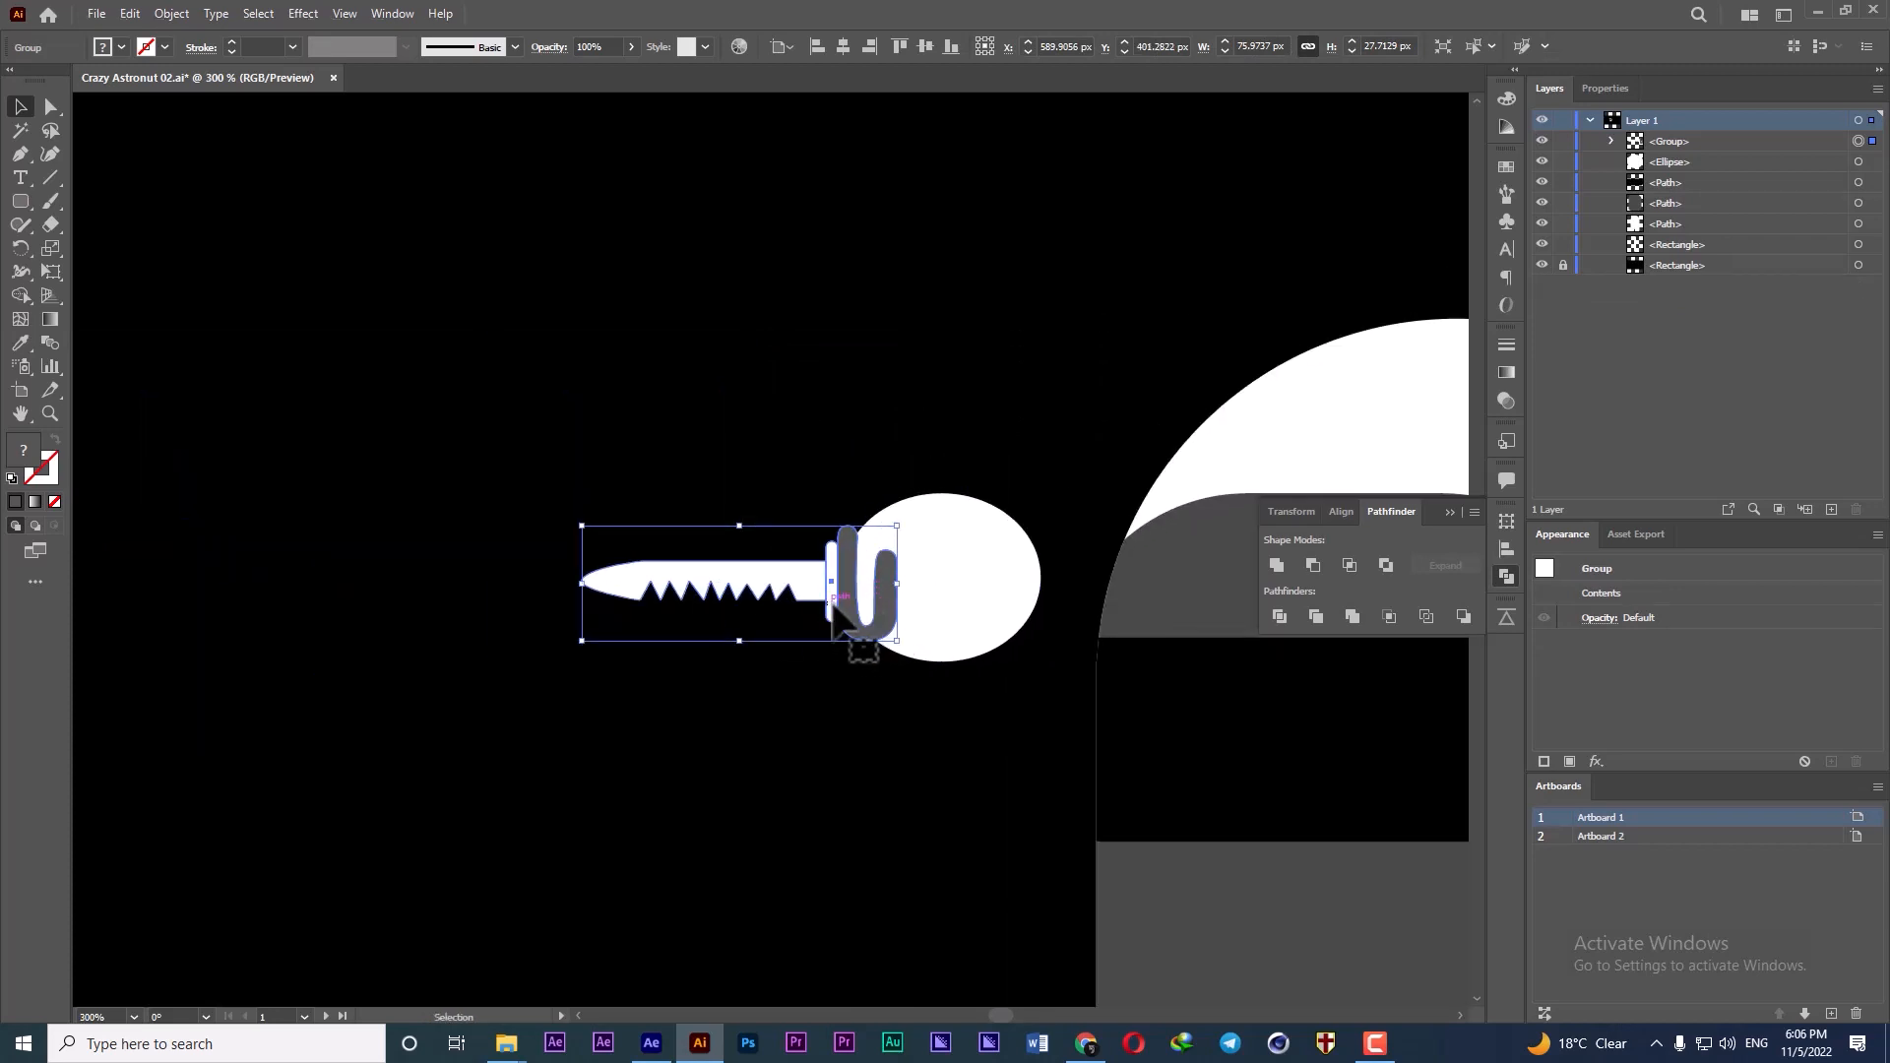
# - Fill the ellipse behind the grip with dark grey #444444 and deselect it
pyautogui.click(985, 566)
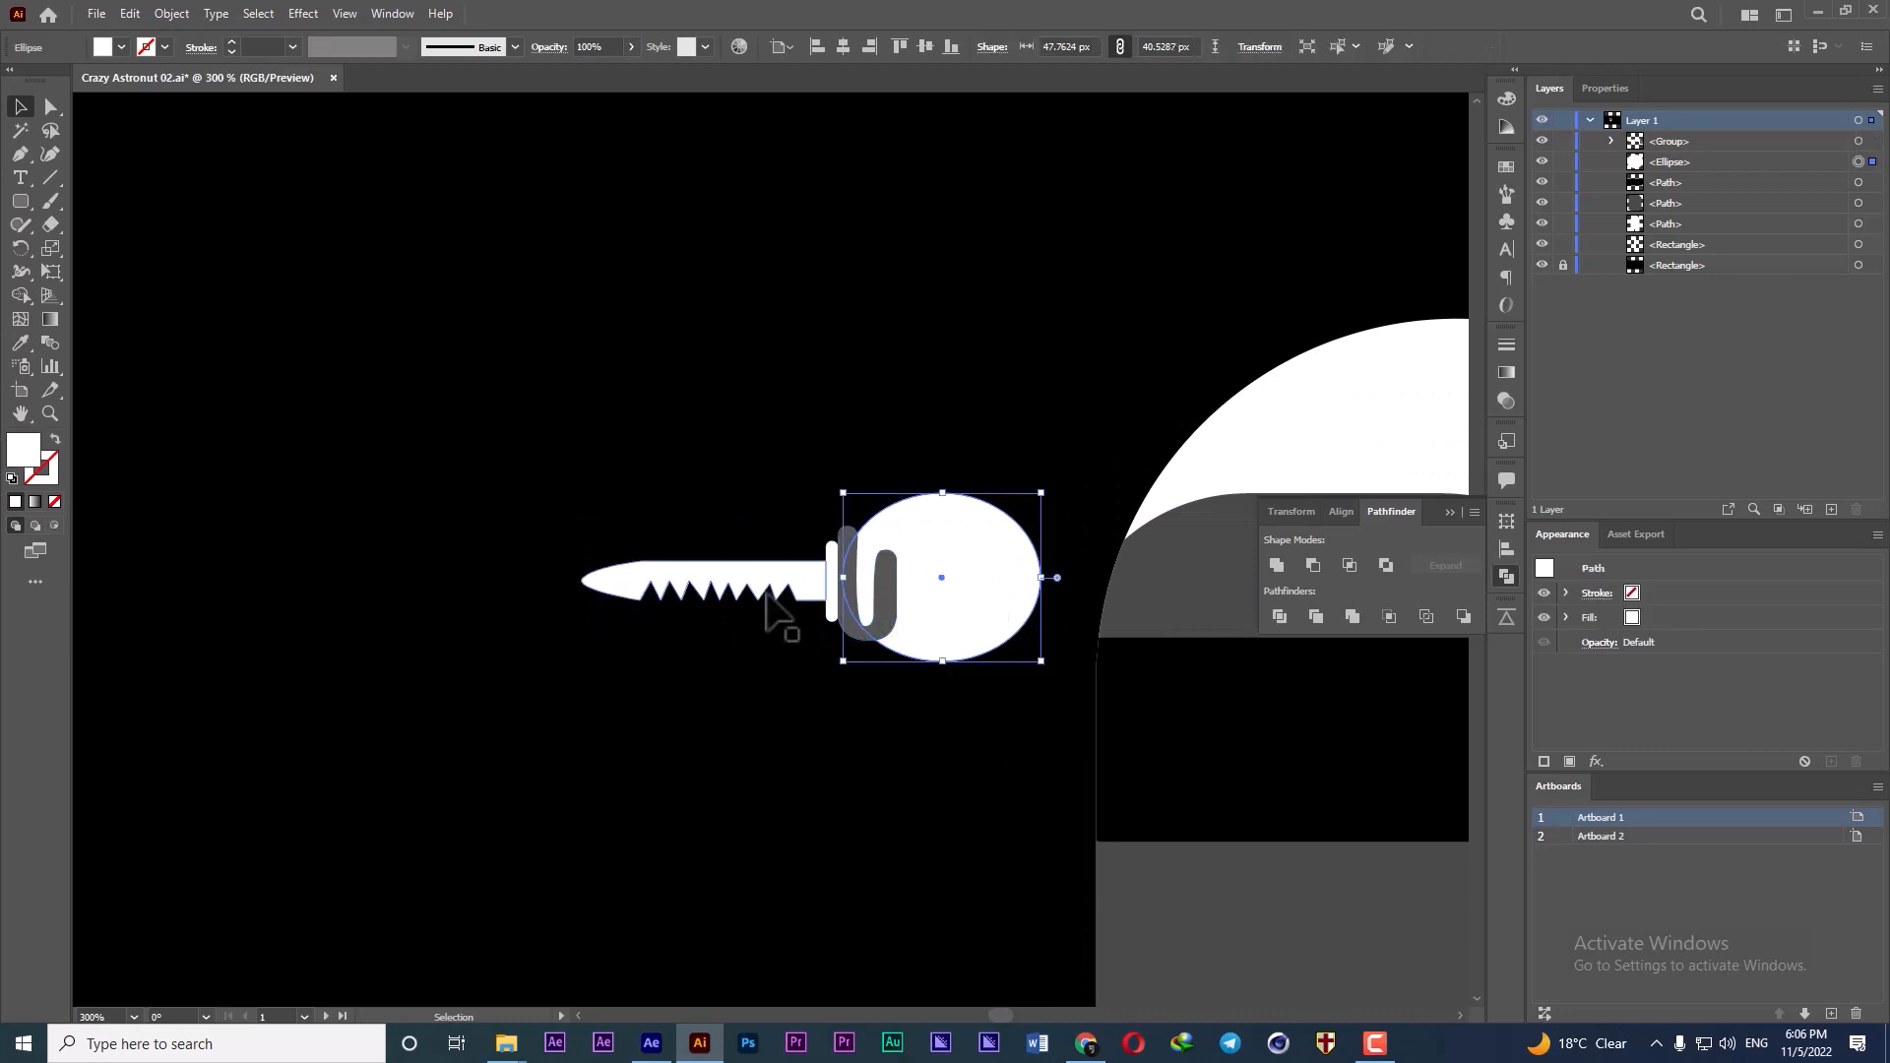
pyautogui.doubleClick(23, 453)
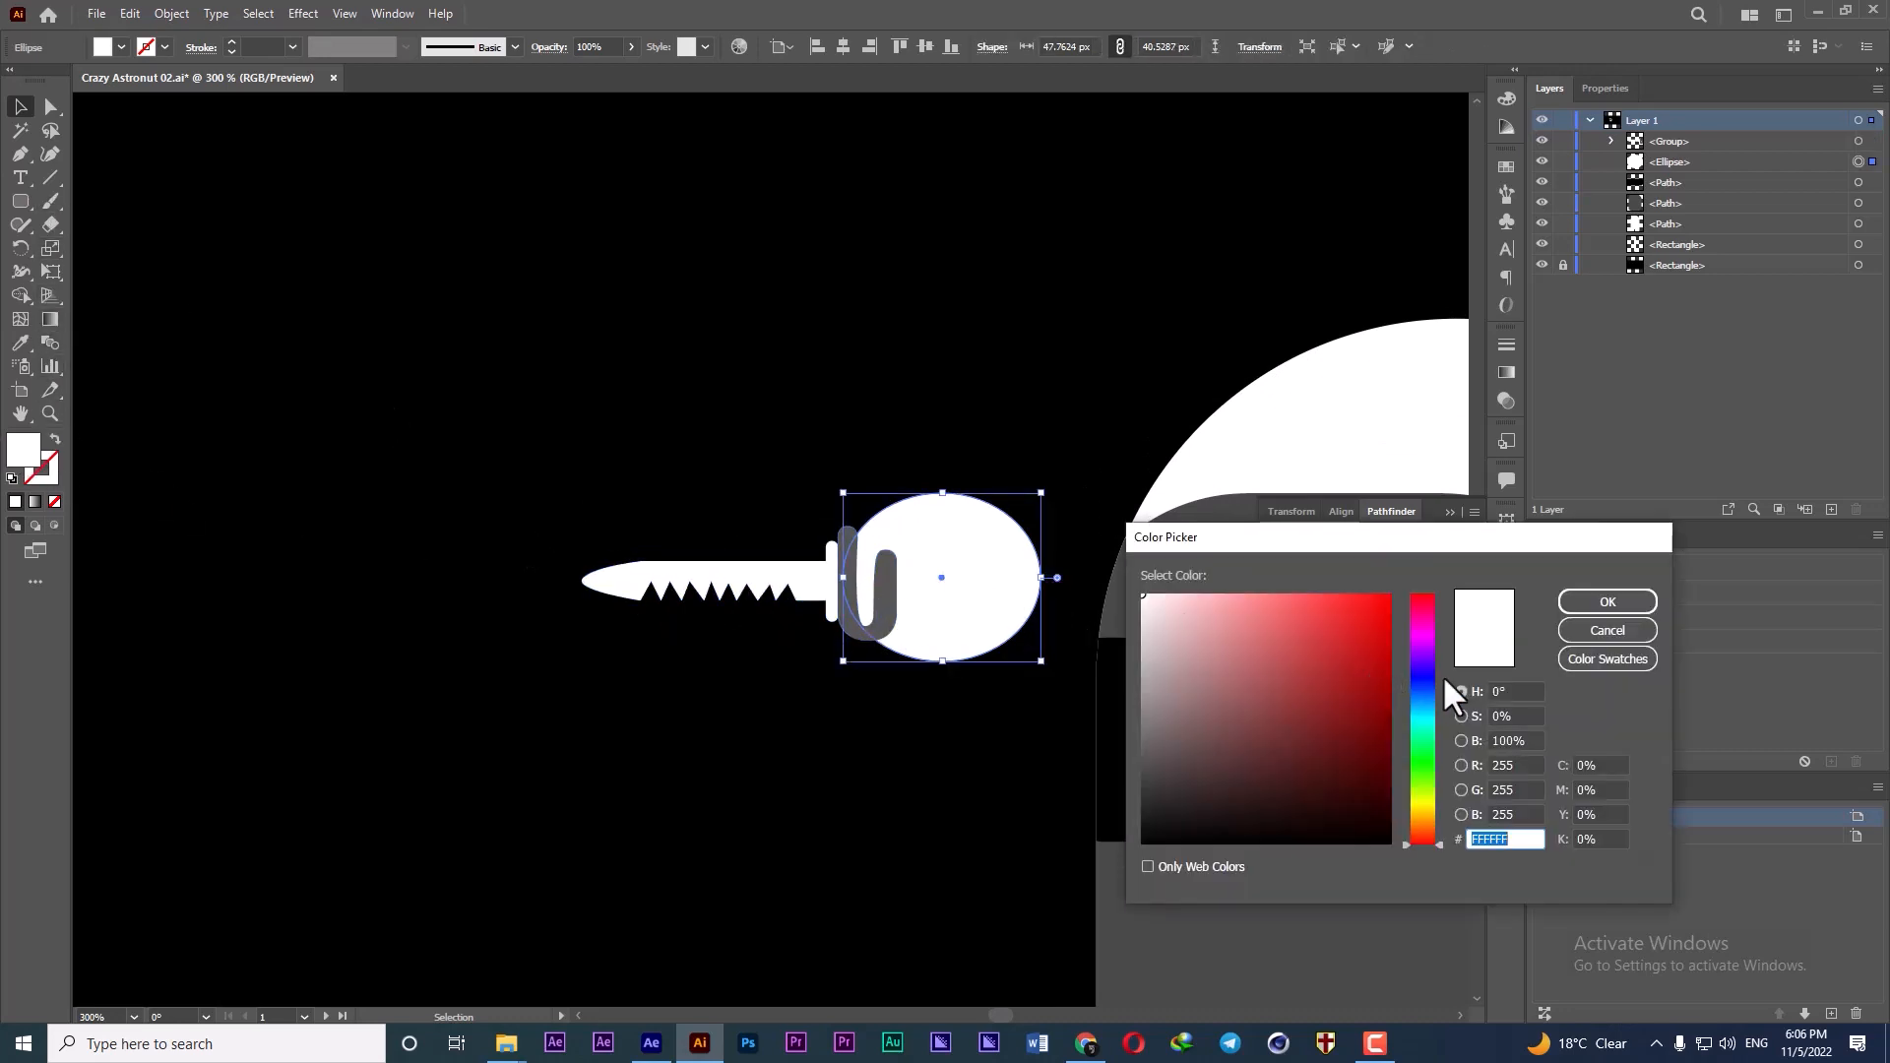
pyautogui.write('444444')
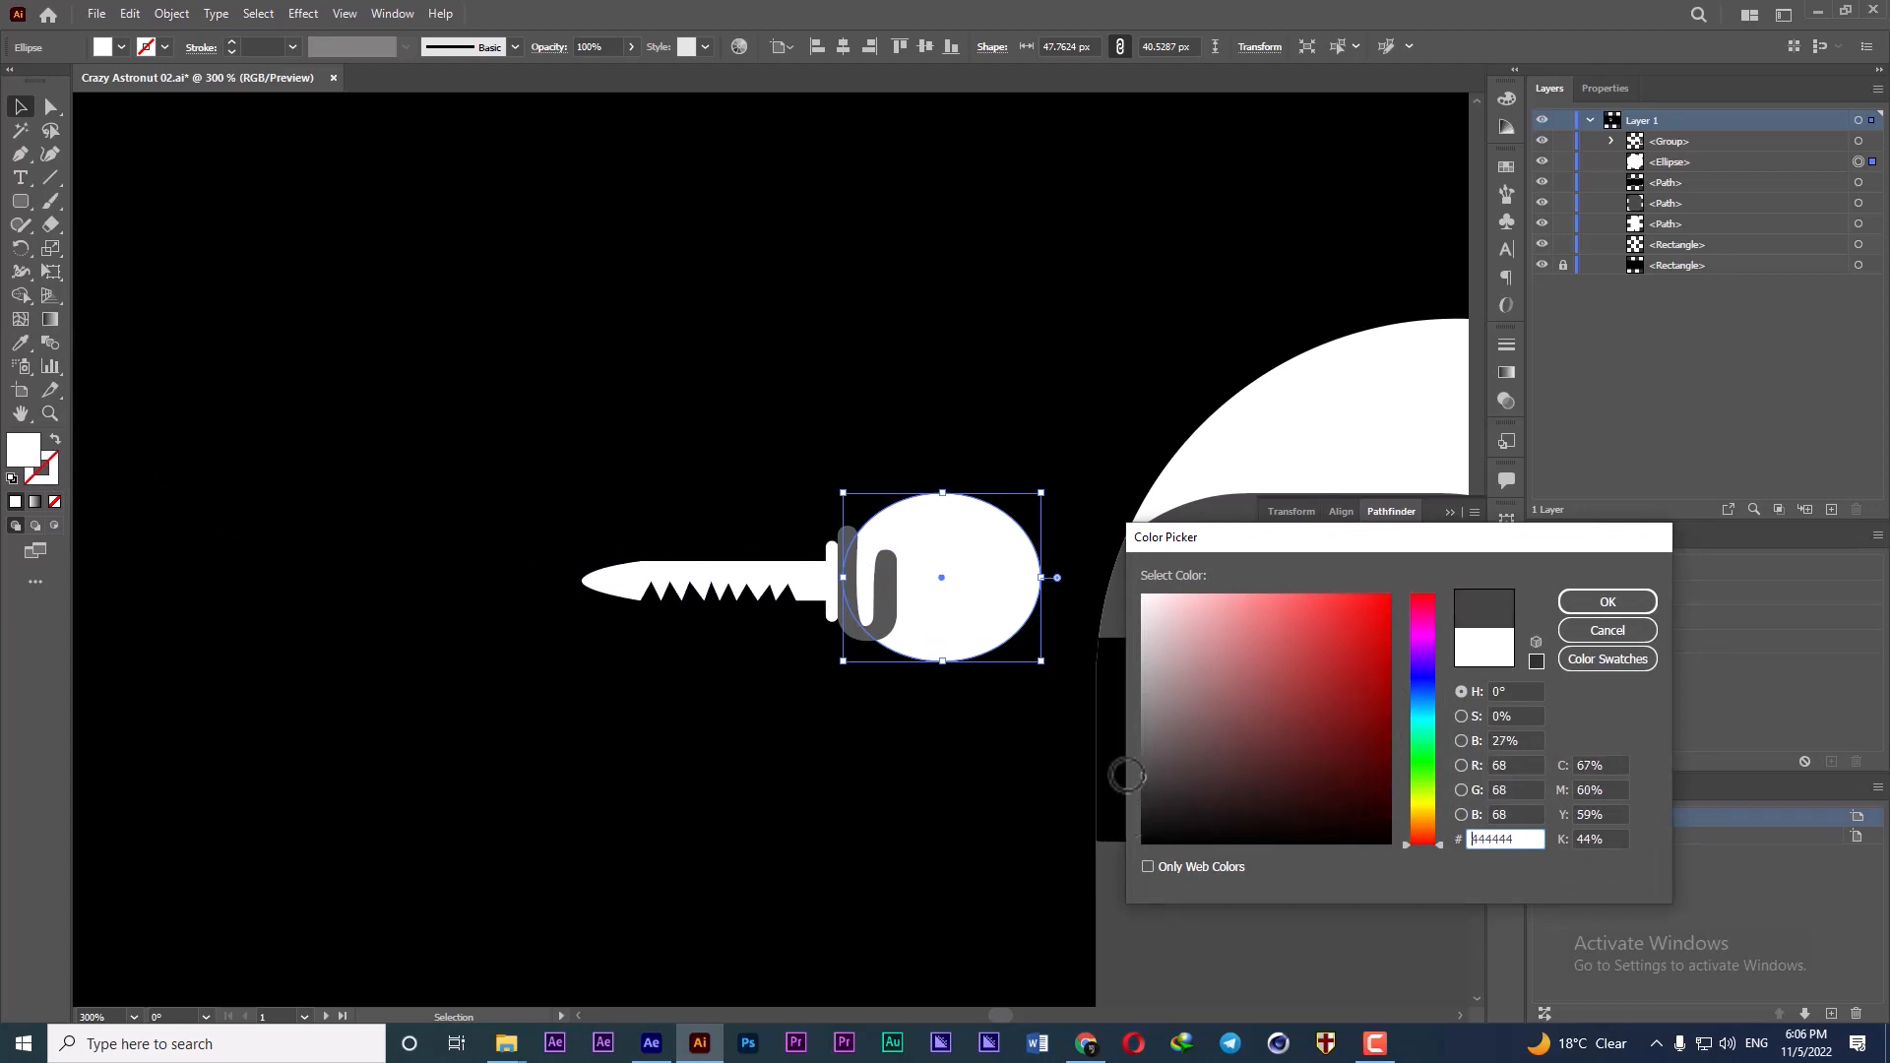
pyautogui.click(1607, 601)
pyautogui.scroll(-1, 877, 640)
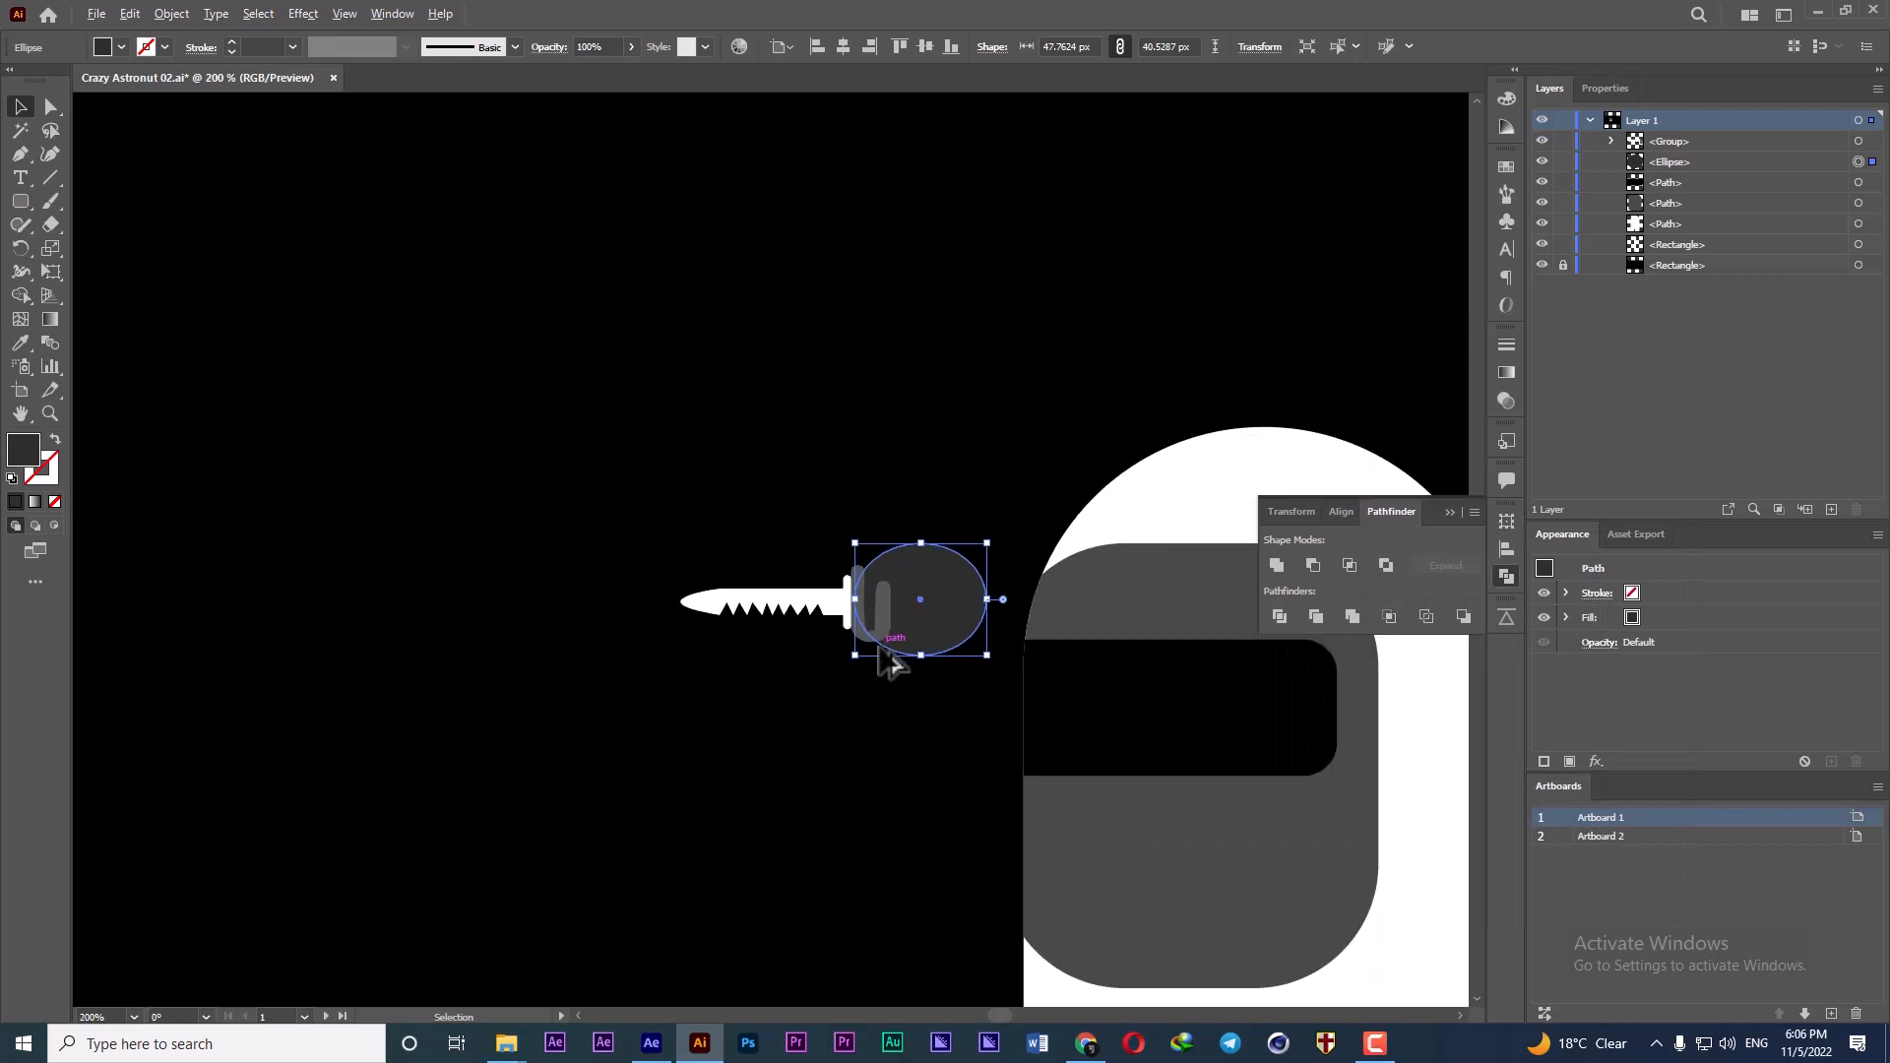
pyautogui.click(886, 707)
# - Draw a circle about 295 px in diameter just below and to the right of the astronaut's legs with the Ellipse tool
pyautogui.scroll(-3, 886, 707)
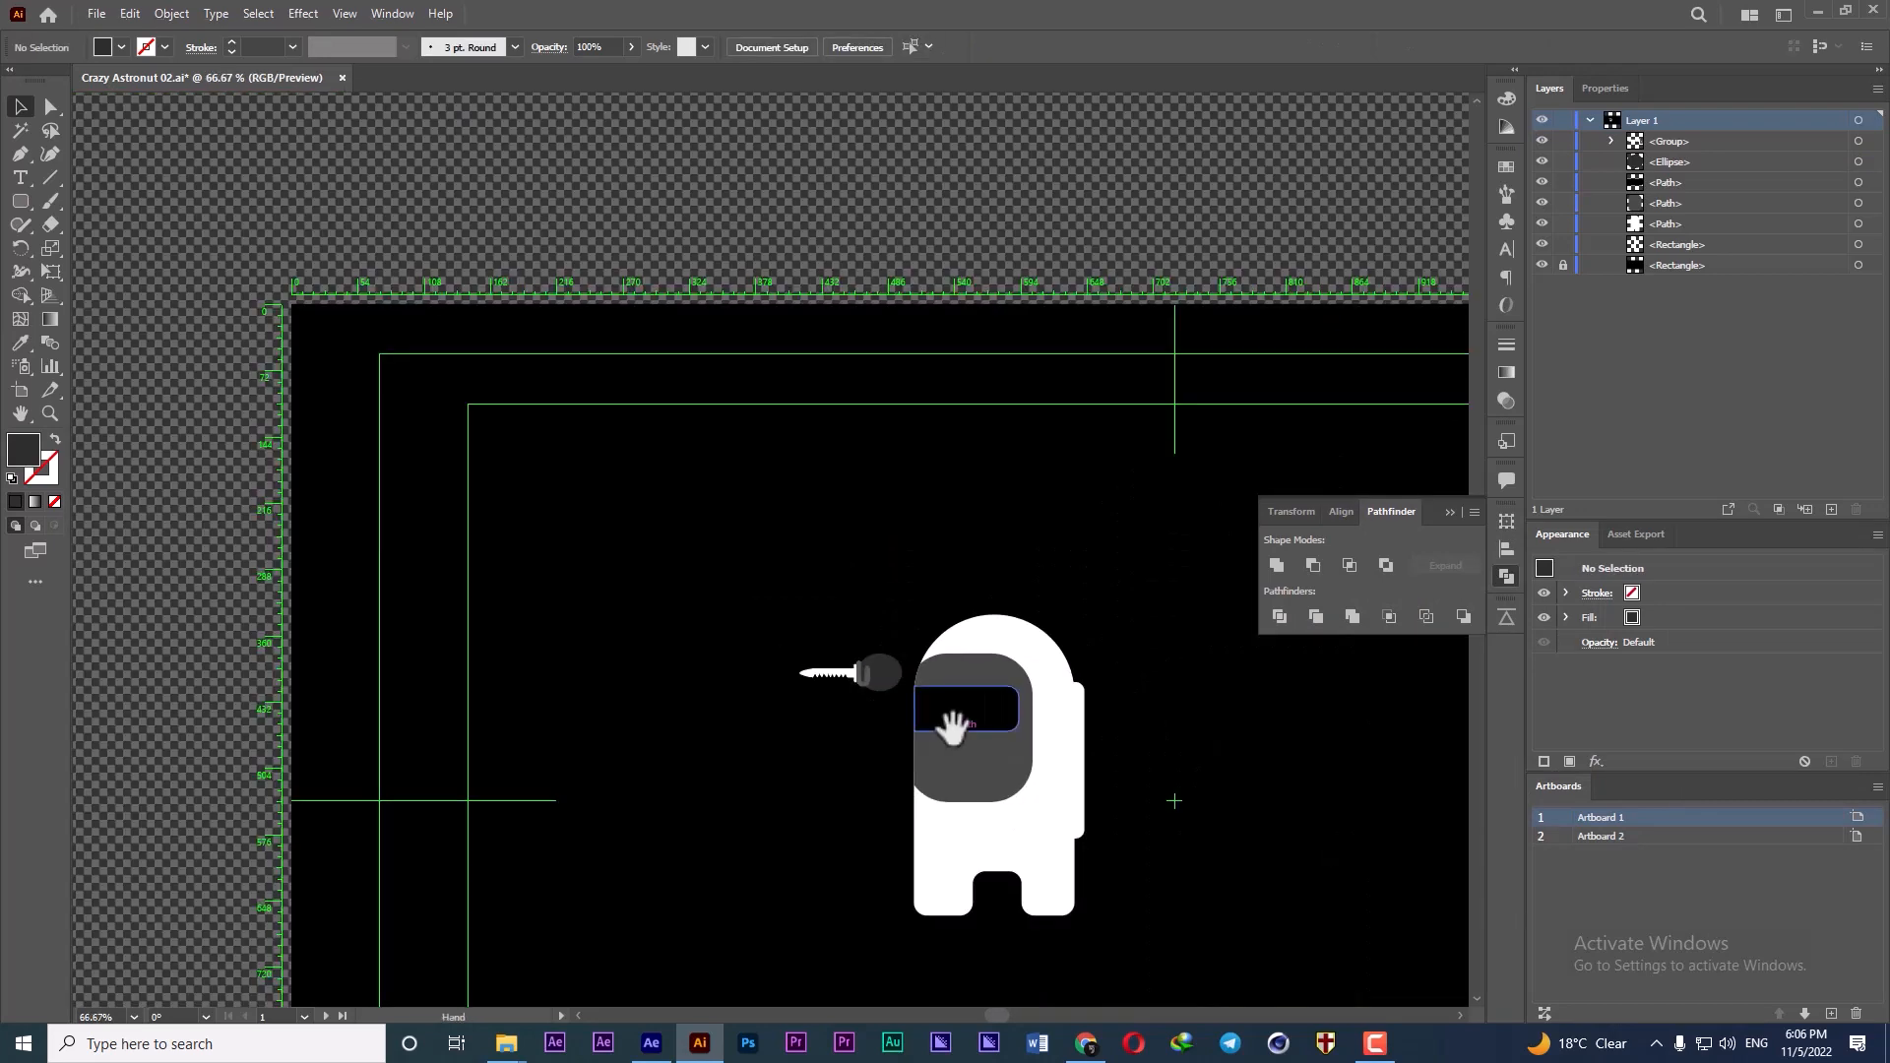
pyautogui.moveTo(950, 748); pyautogui.dragTo(933, 525)
pyautogui.scroll(-2, 797, 618)
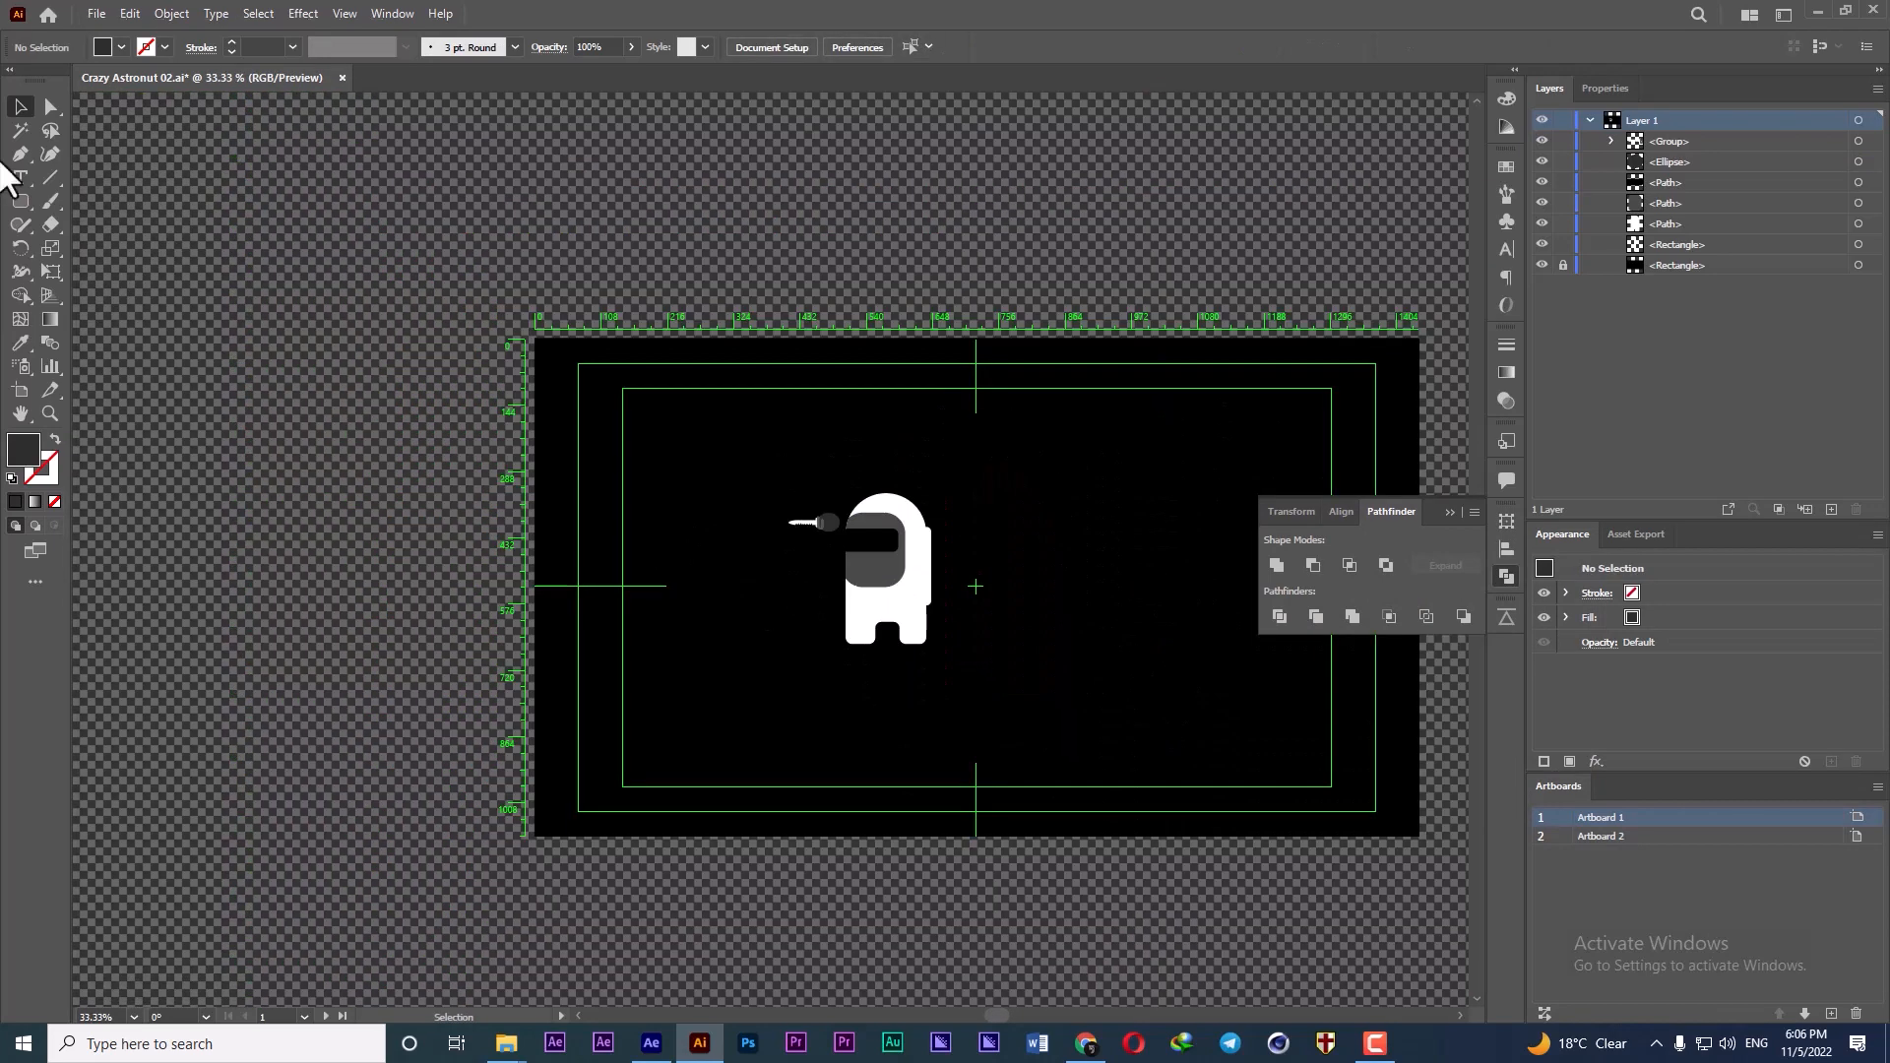
pyautogui.moveTo(21, 194); pyautogui.dragTo(127, 249)
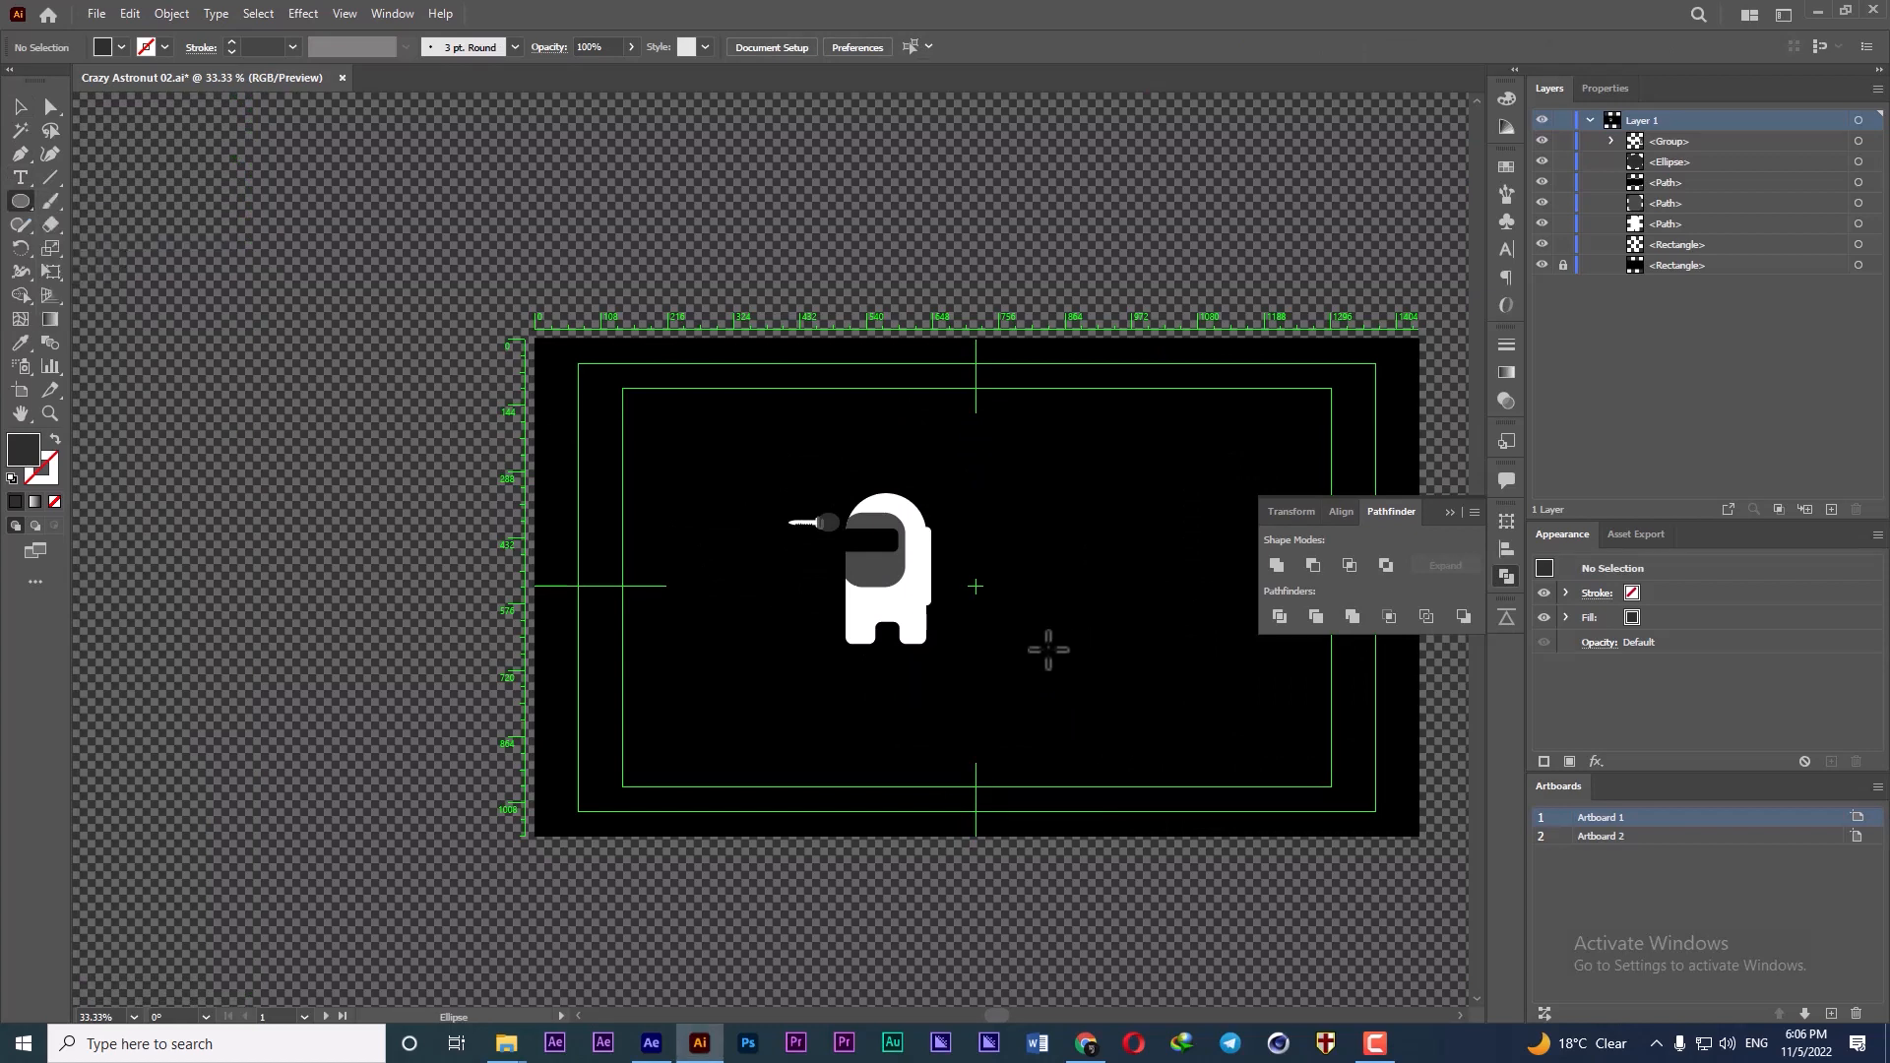
pyautogui.moveTo(914, 637); pyautogui.dragTo(1050, 703)
pyautogui.press('v')
# - Fill the large circle with white and move it up and left so that it overlaps the astronaut's legs
pyautogui.doubleClick(27, 452)
pyautogui.click(1162, 607)
pyautogui.moveTo(1162, 608); pyautogui.dragTo(1142, 596)
pyautogui.click(1602, 607)
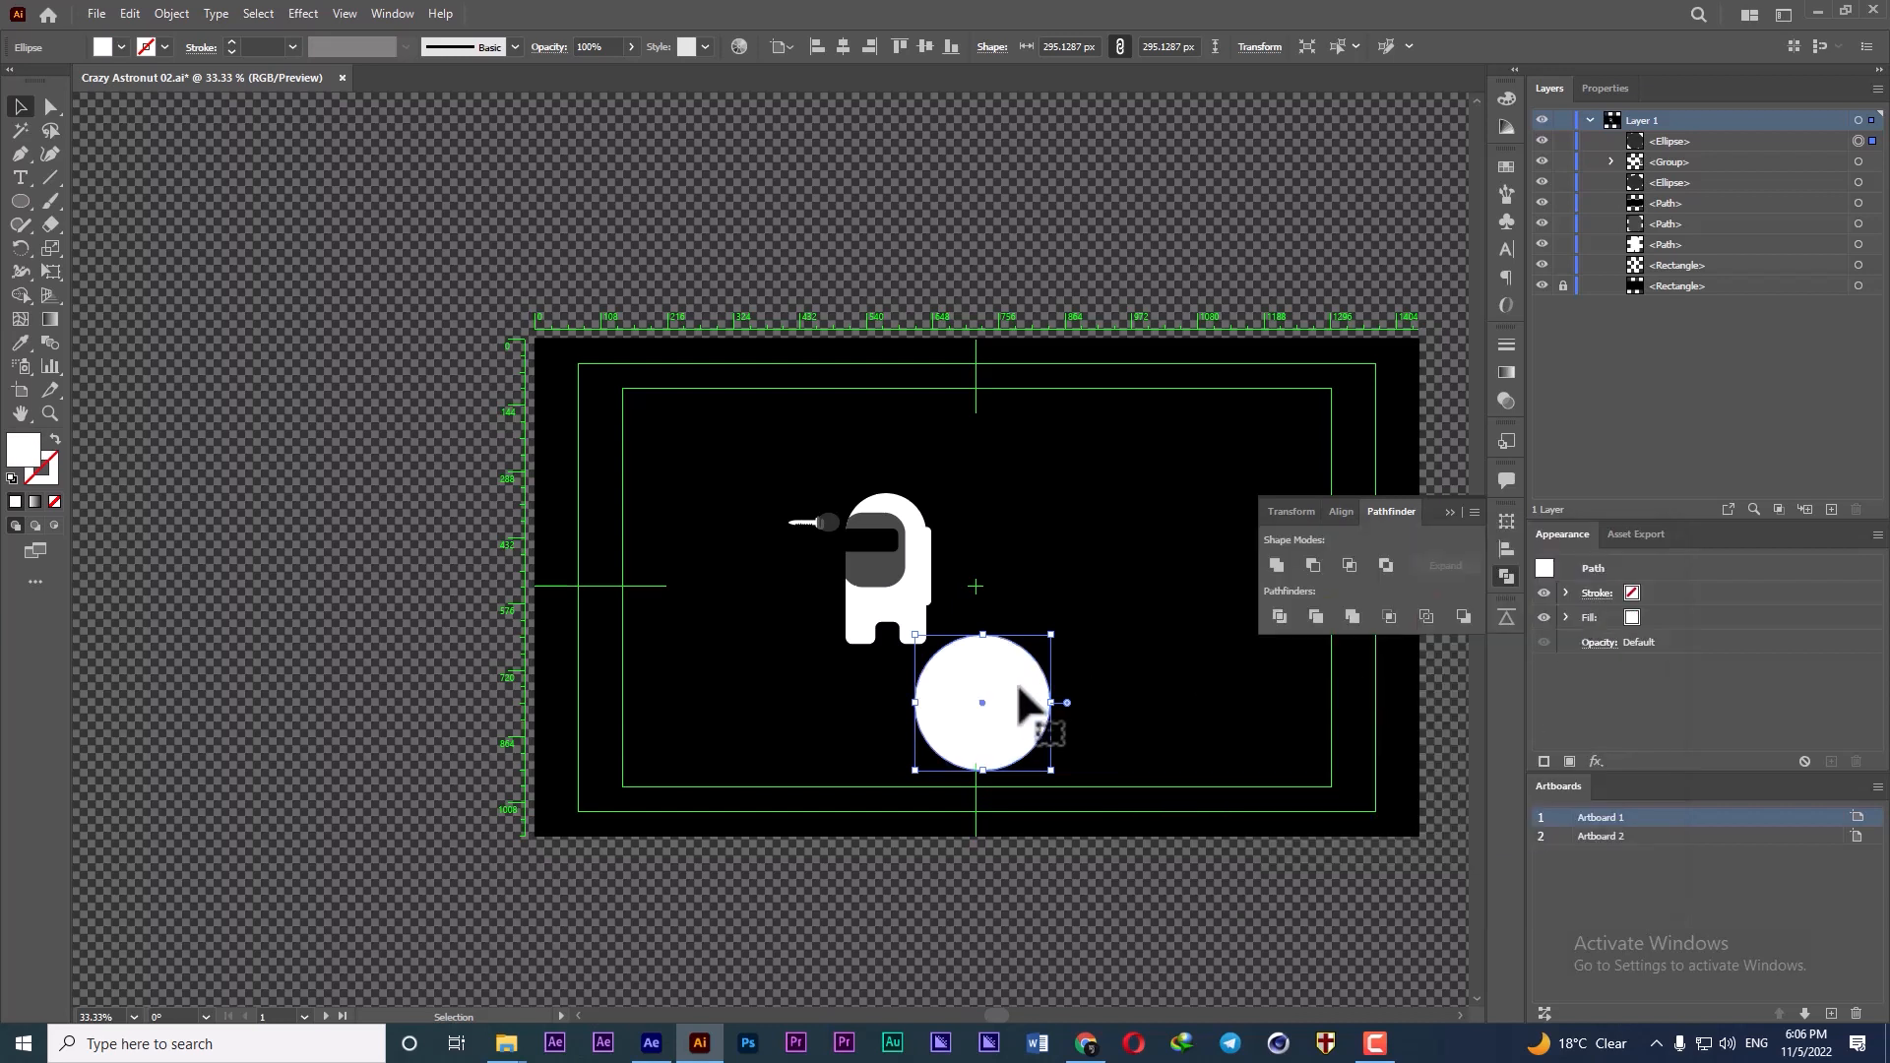
pyautogui.moveTo(1006, 729); pyautogui.dragTo(960, 664)
# - Select all parts of the astronaut and knife, rotate them counter-clockwise, and move them so the feet rest on top of the circle
pyautogui.hotkey('ctrl', '=')
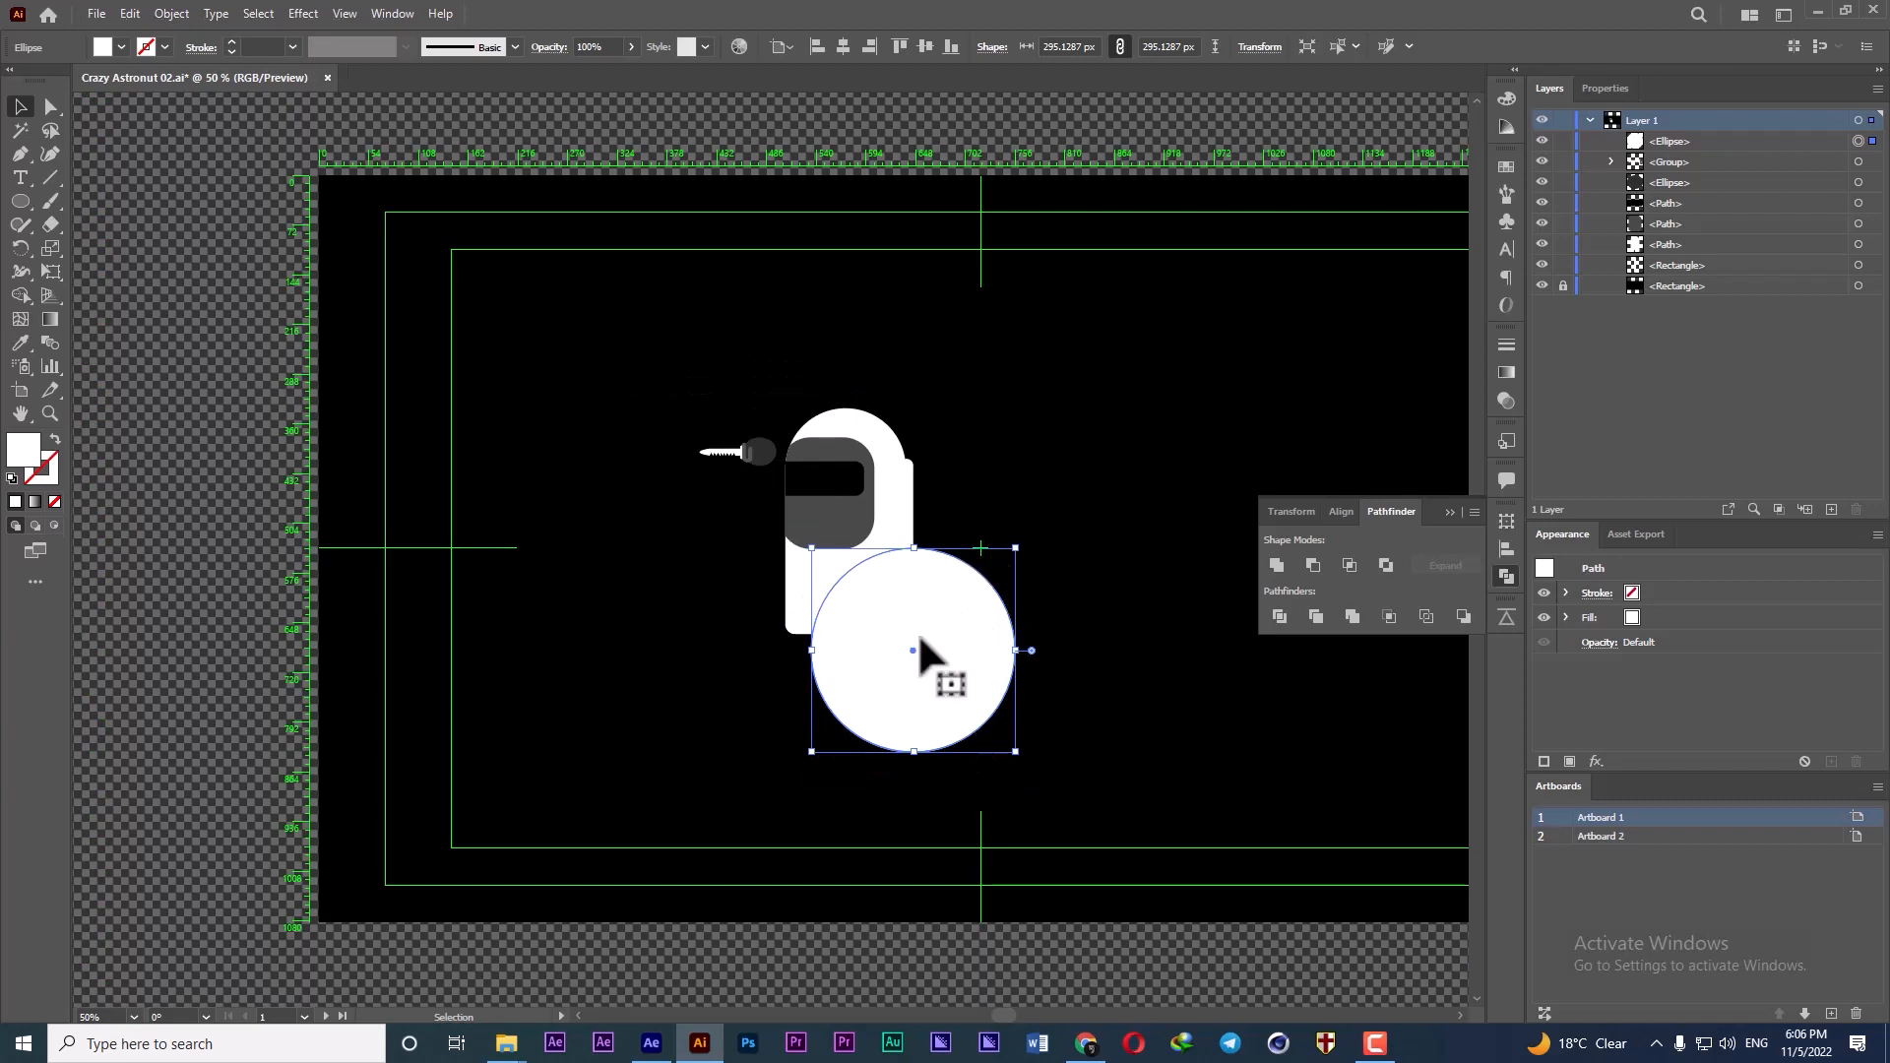
pyautogui.moveTo(960, 395); pyautogui.dragTo(709, 499)
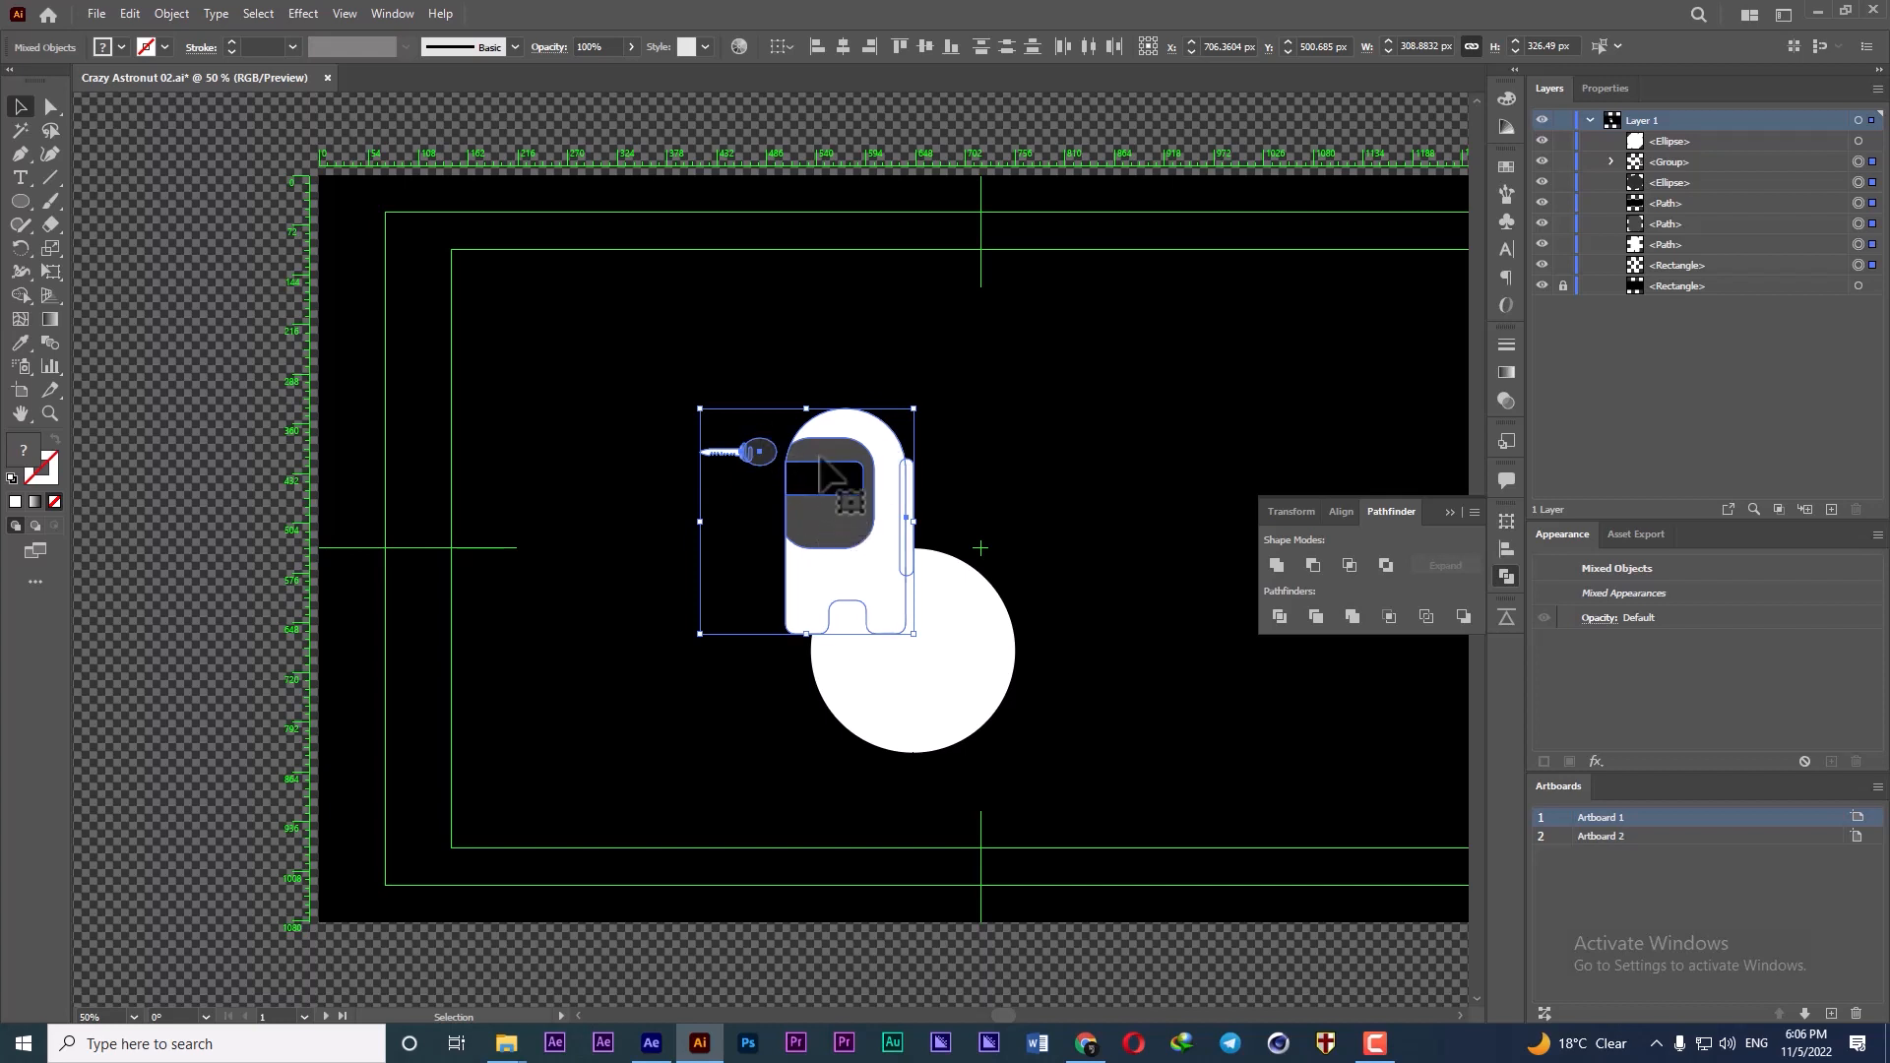
pyautogui.moveTo(686, 396); pyautogui.dragTo(630, 445)
pyautogui.moveTo(866, 539)
pyautogui.mouseDown()
pyautogui.moveTo(884, 517)
pyautogui.moveTo(866, 505)
pyautogui.mouseUp()
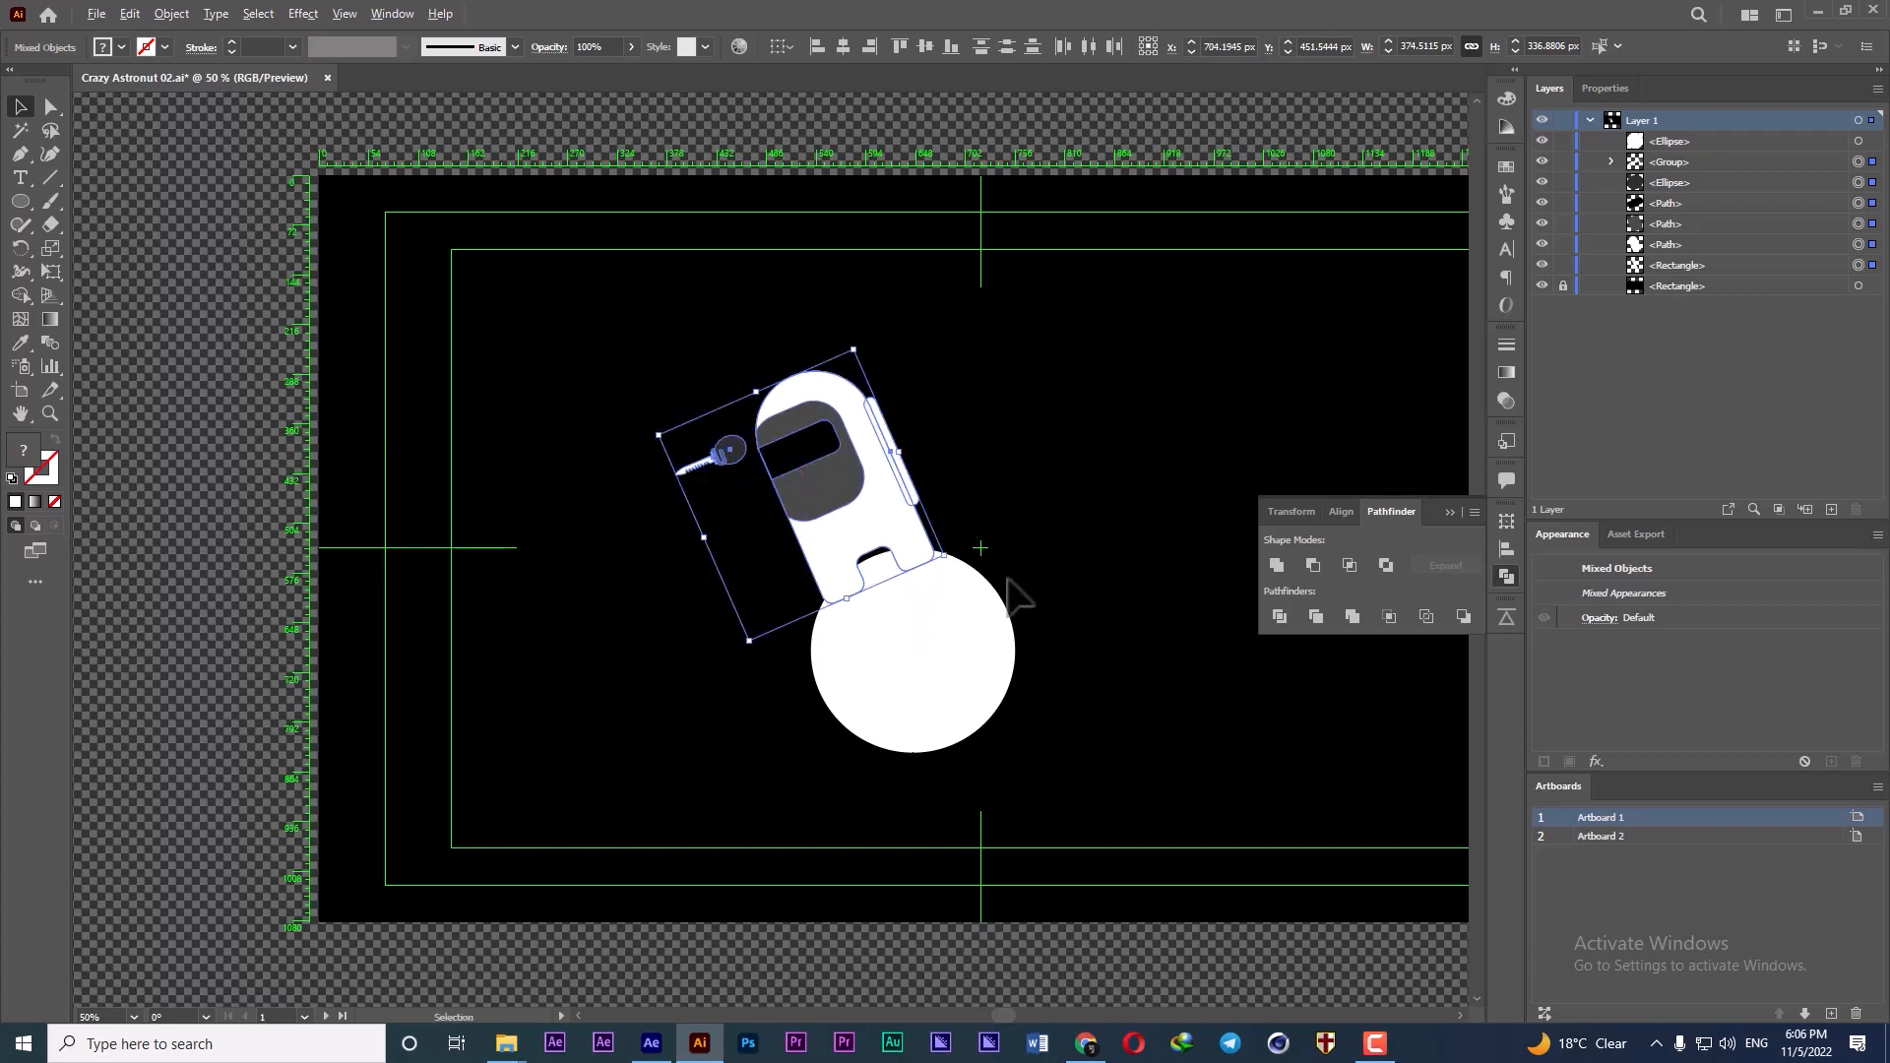
# - Select the astronaut, knife and planet together, scale them down to about 396 by 445 px, and deselect them
pyautogui.scroll(-2, 1019, 586)
pyautogui.scroll(1, 1033, 581)
pyautogui.click(1082, 577)
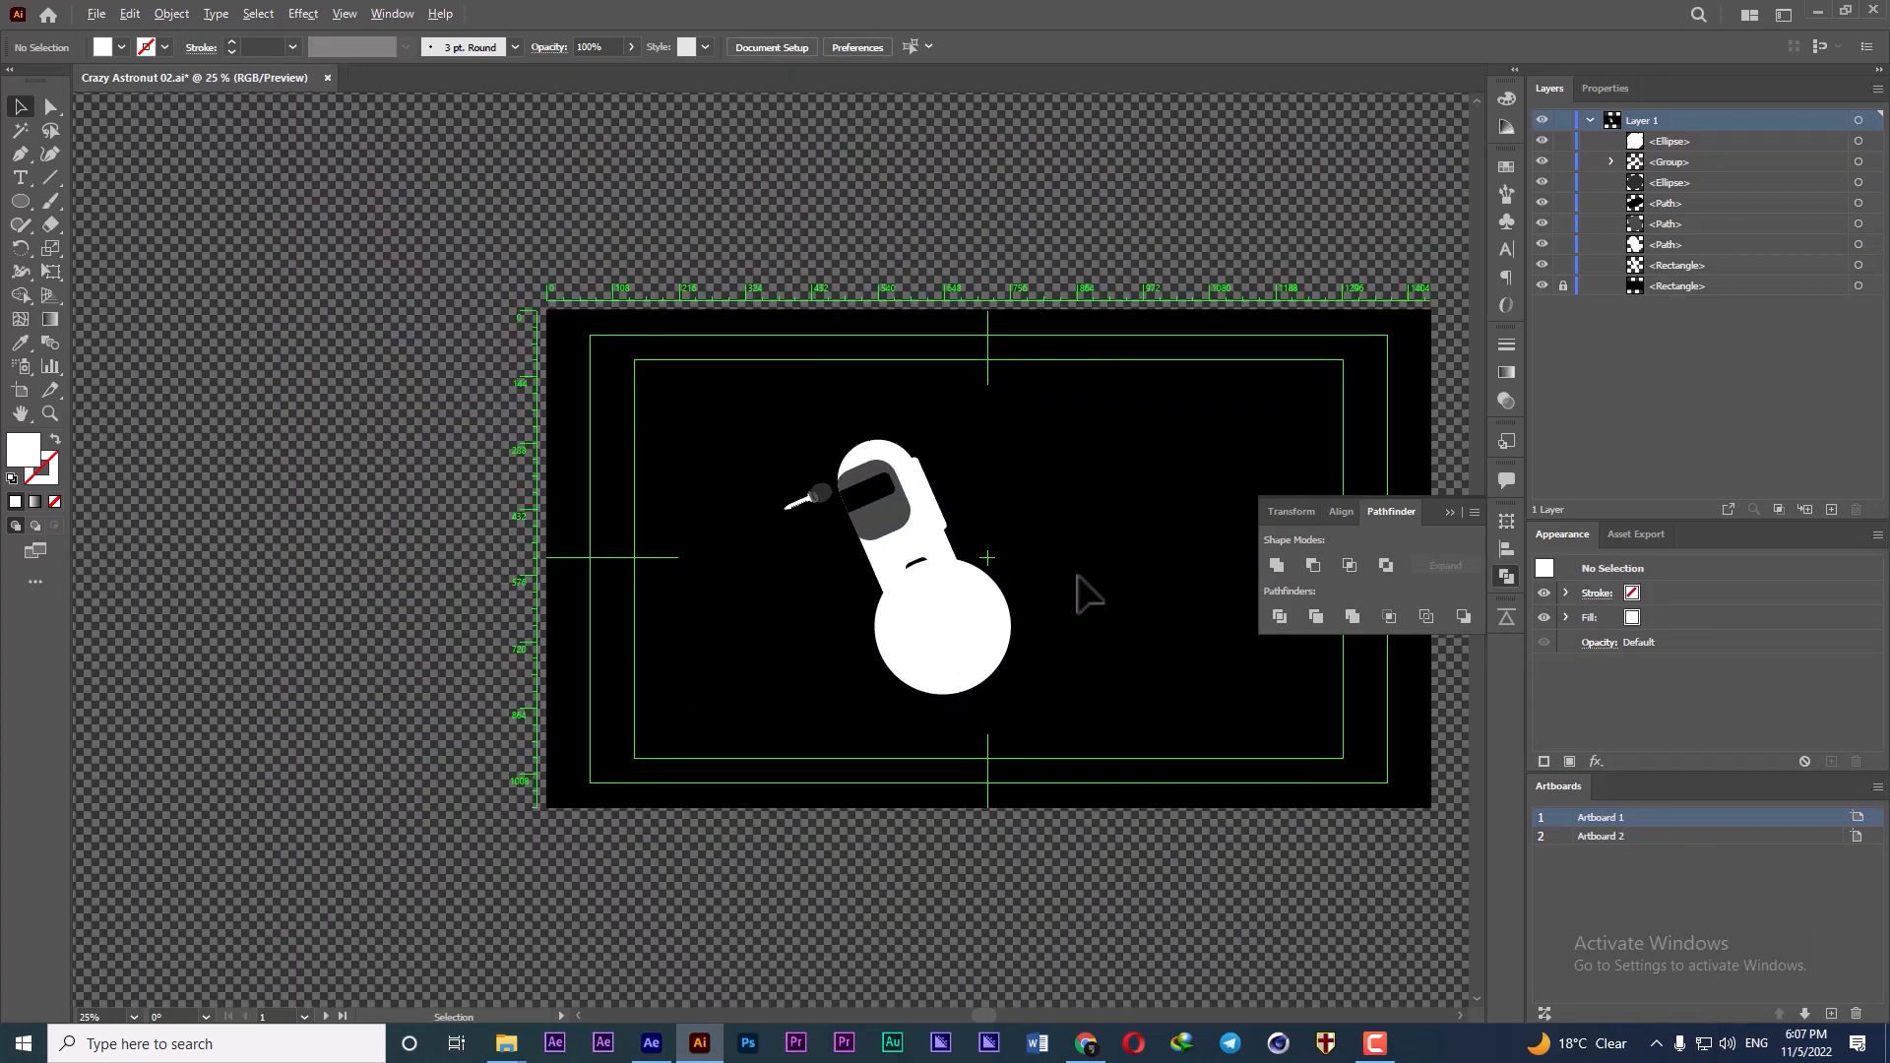
pyautogui.moveTo(1051, 423); pyautogui.dragTo(711, 745)
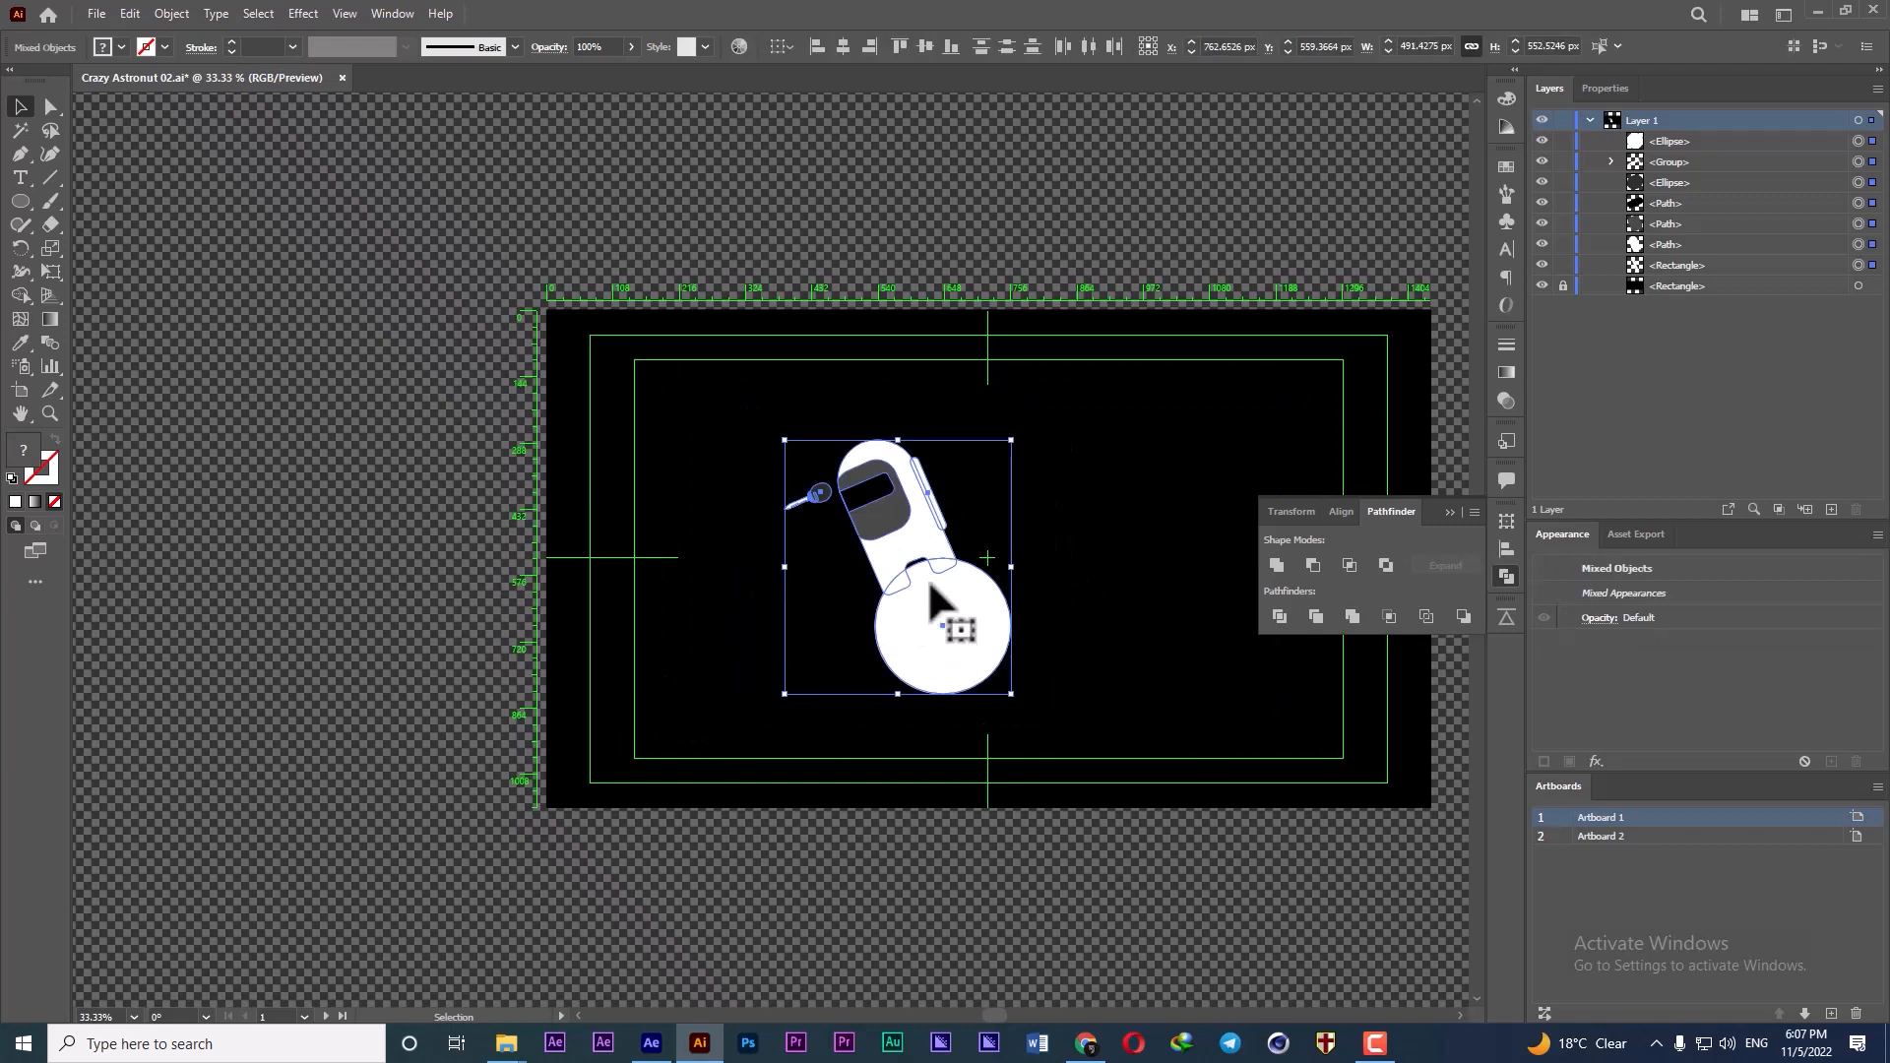
pyautogui.moveTo(1014, 436); pyautogui.dragTo(971, 476)
pyautogui.moveTo(936, 647); pyautogui.dragTo(859, 571)
pyautogui.hotkey('ctrl', '-')
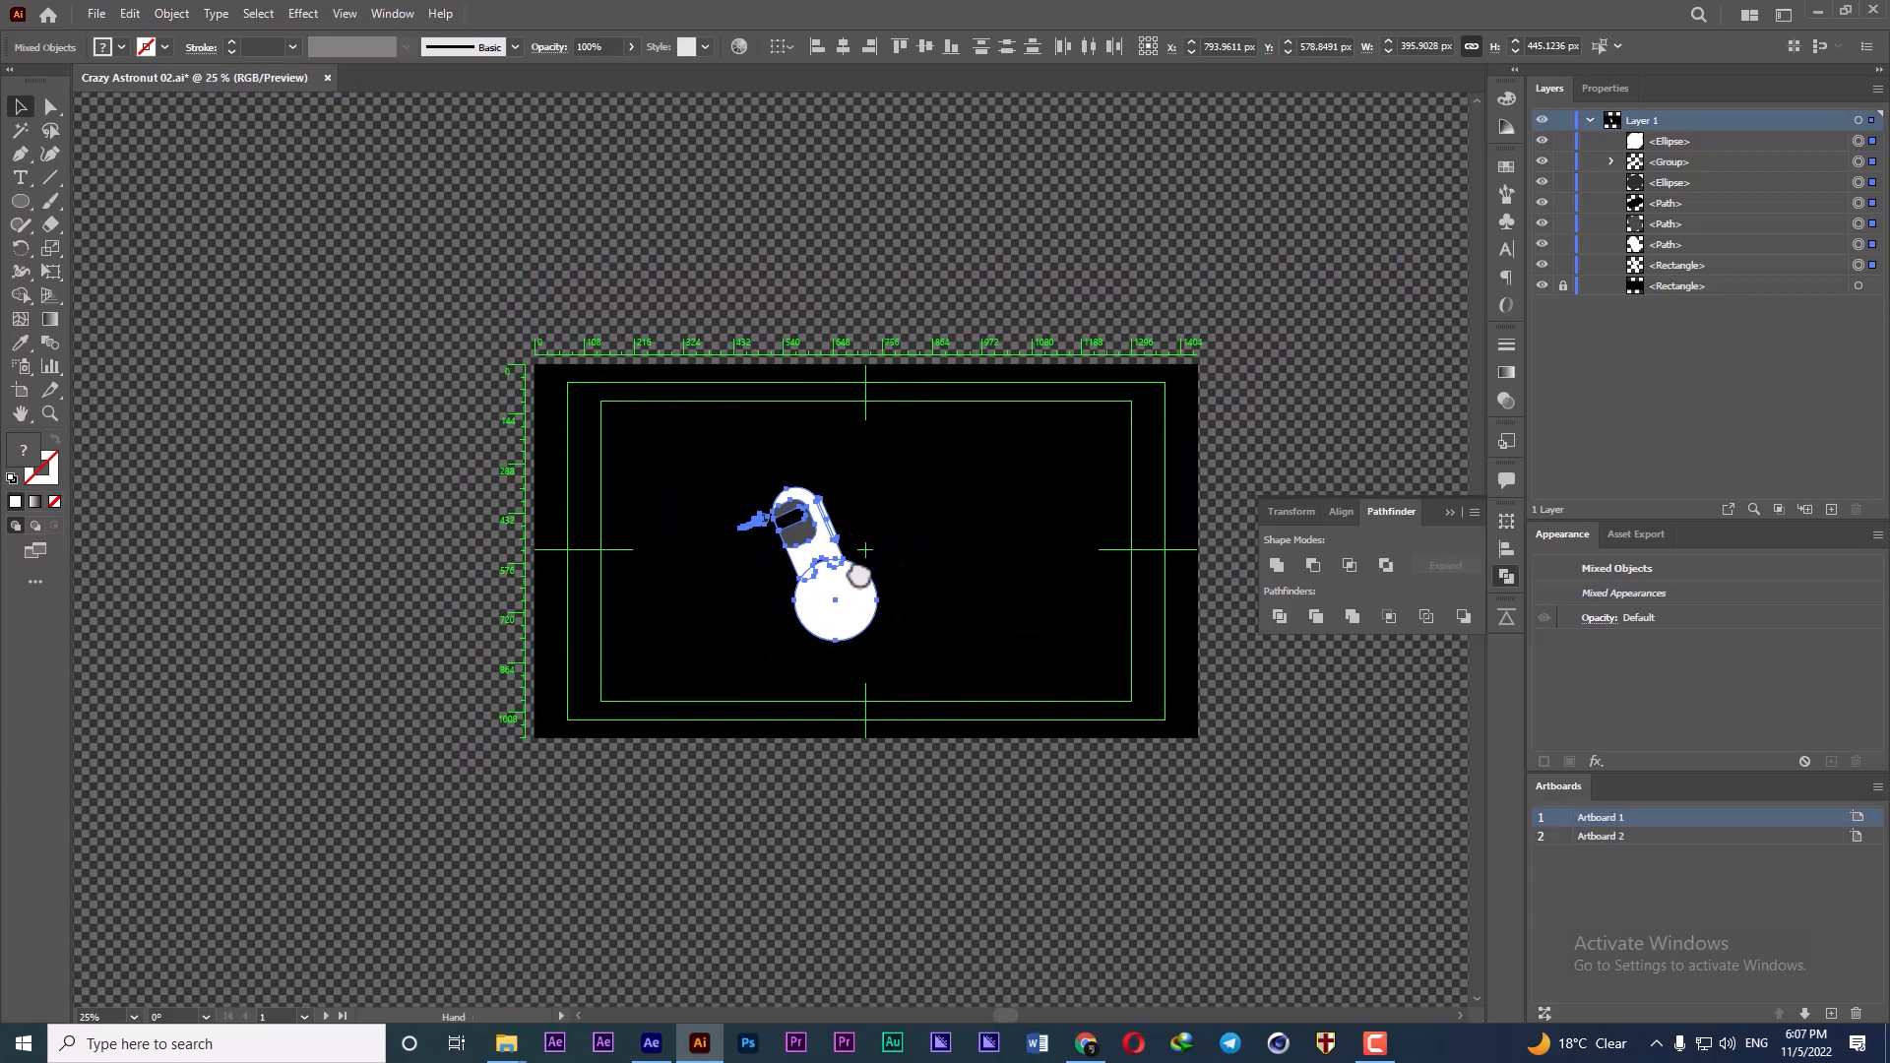
pyautogui.scroll(1, 844, 570)
pyautogui.click(1001, 566)
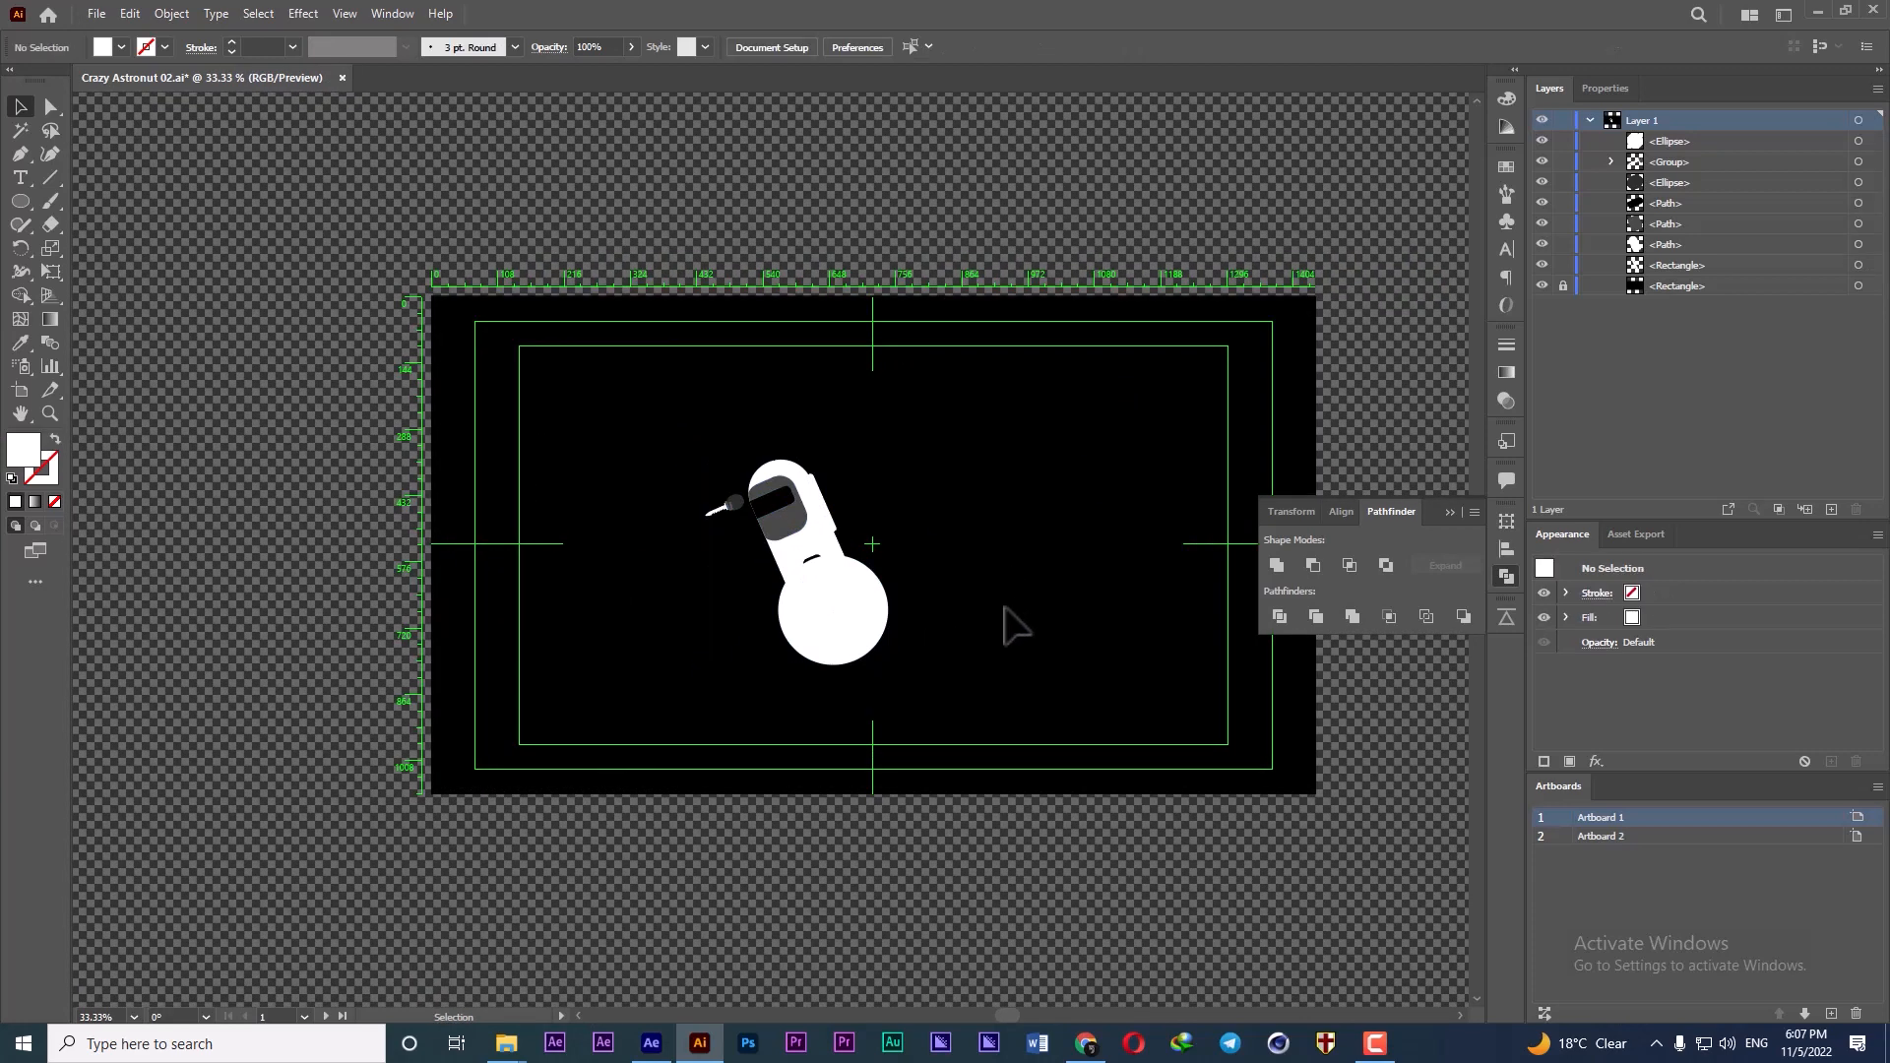
pyautogui.scroll(1, 847, 576)
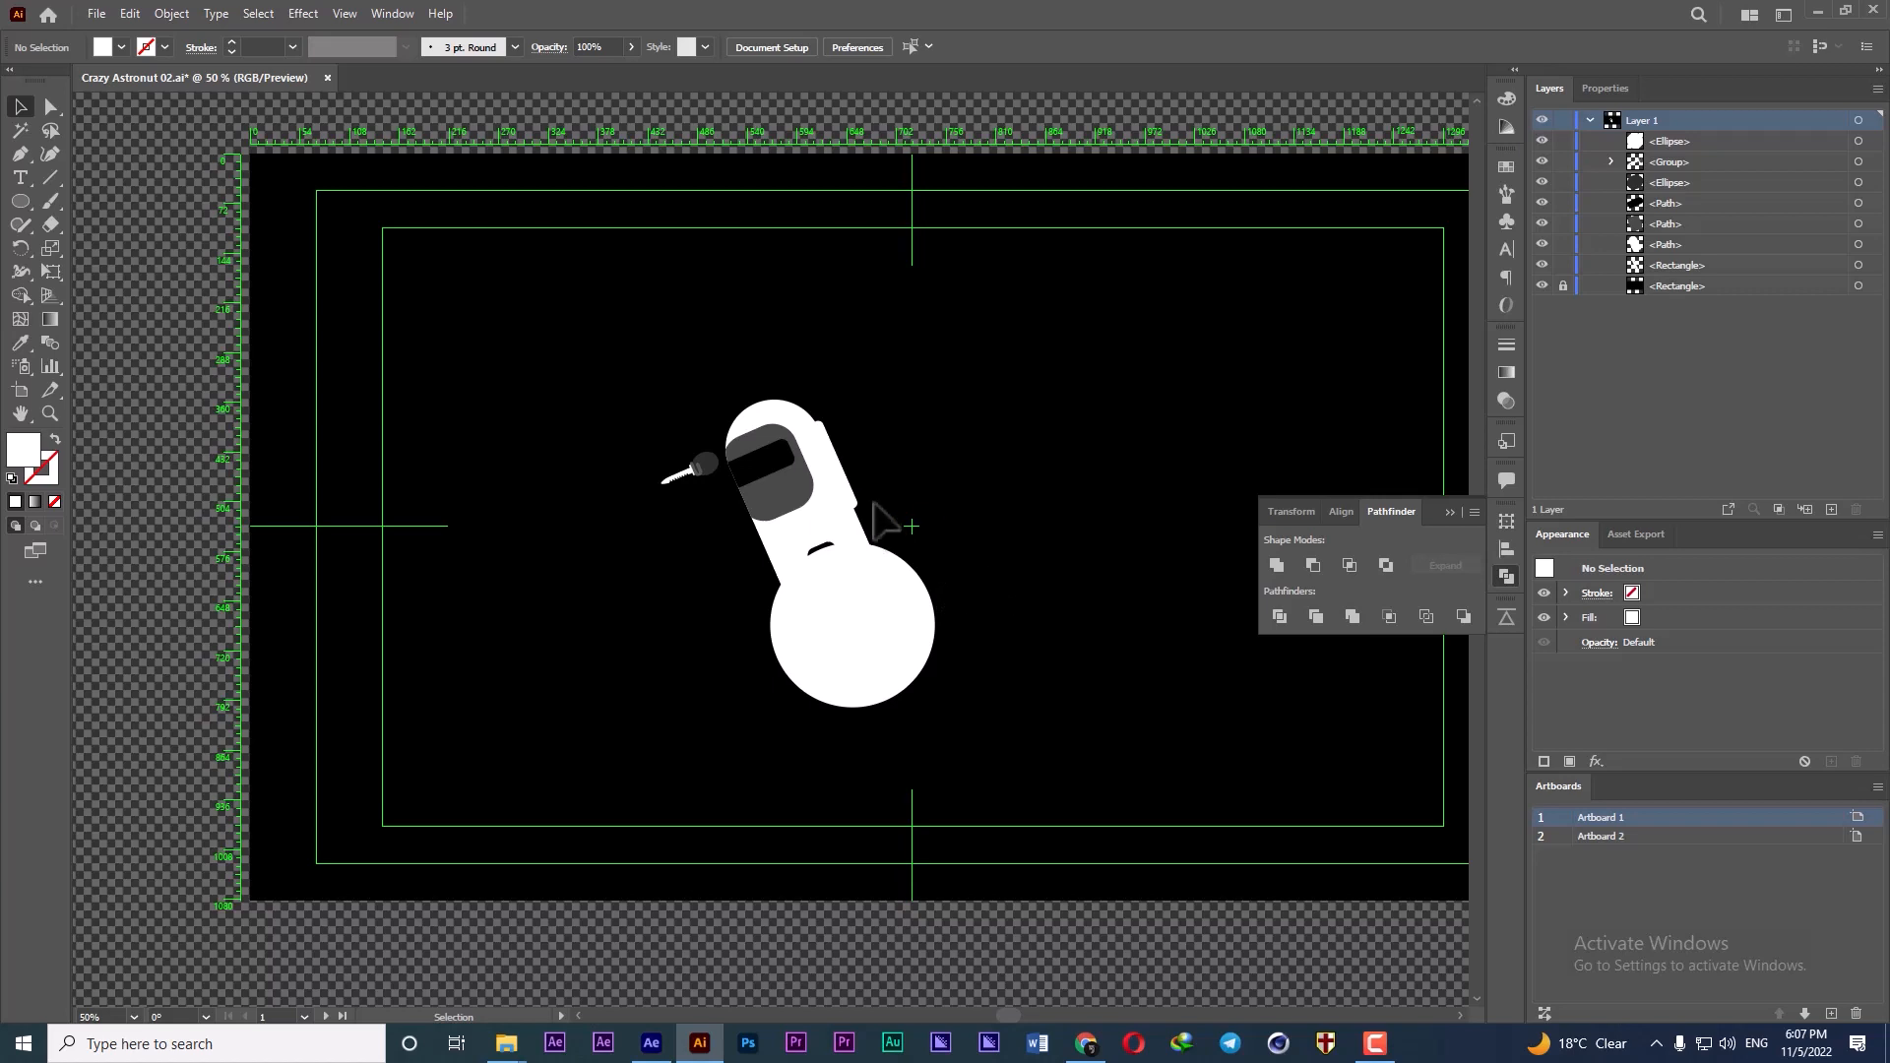
pyautogui.scroll(2, 855, 494)
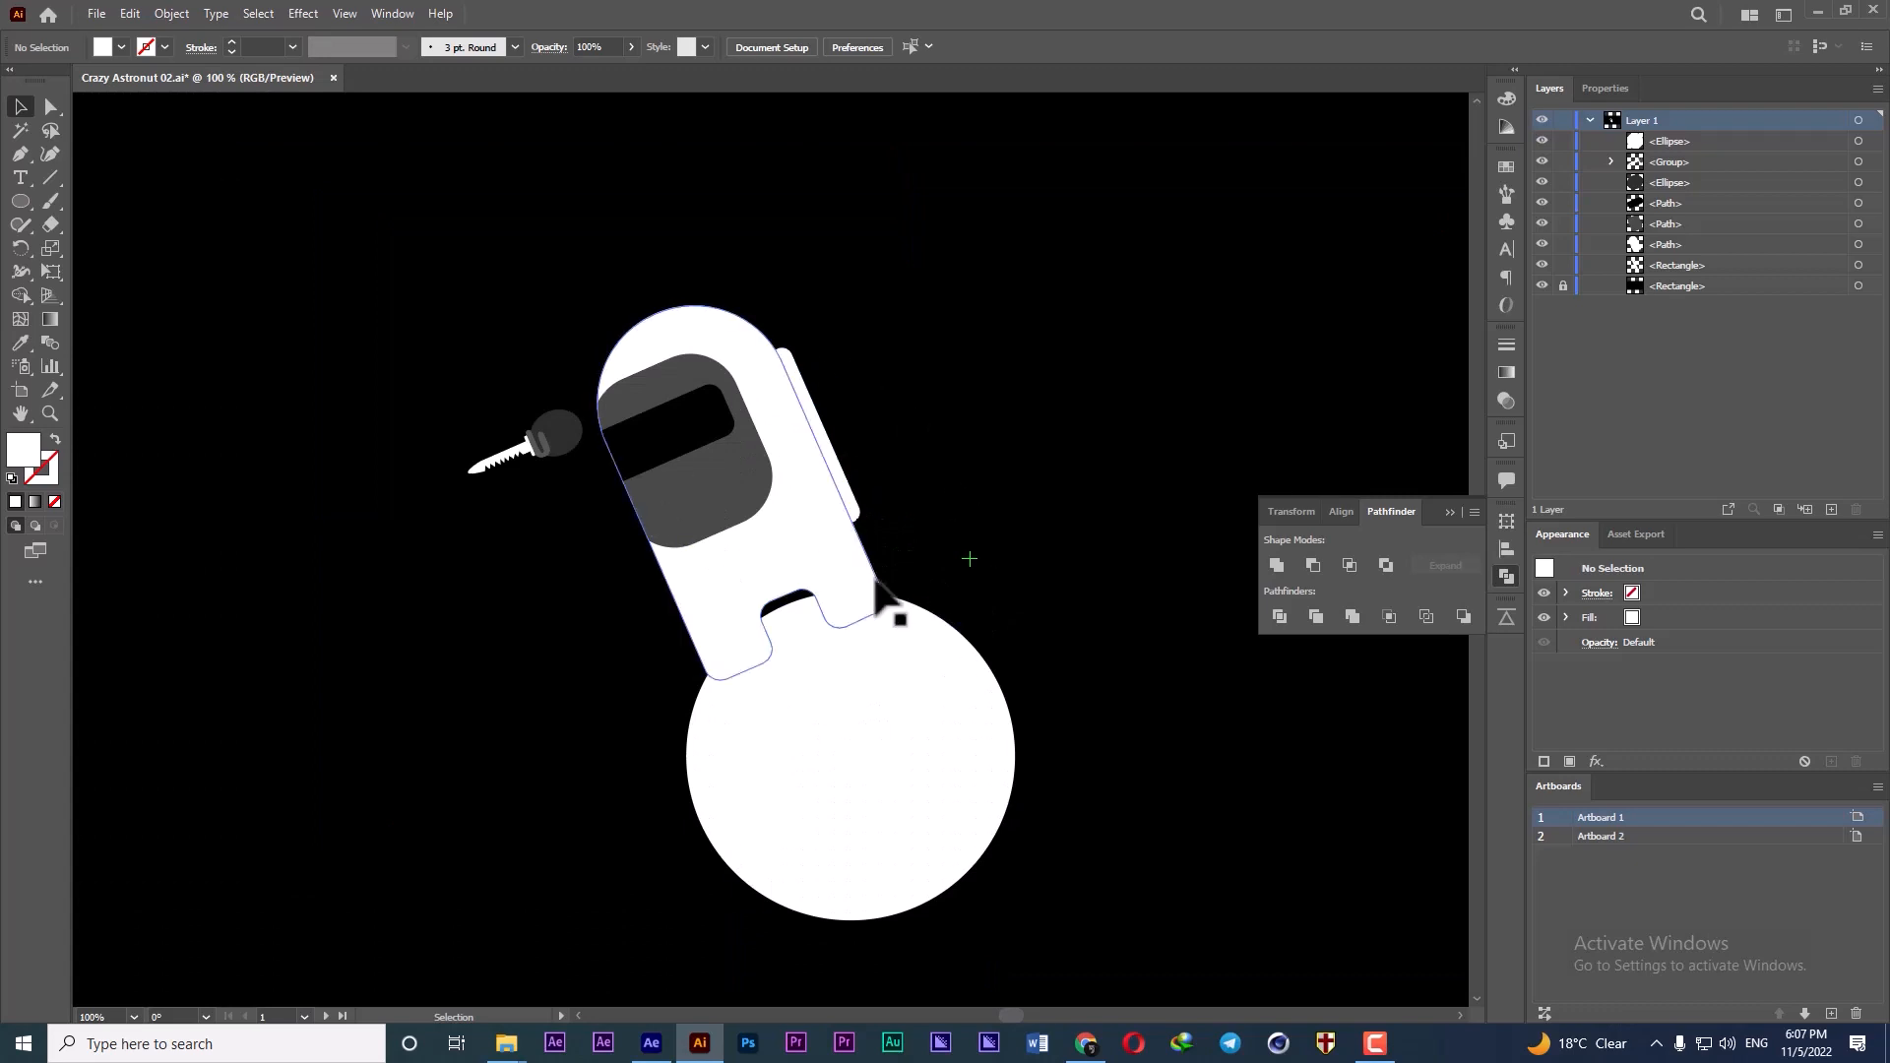
pyautogui.scroll(-2, 885, 633)
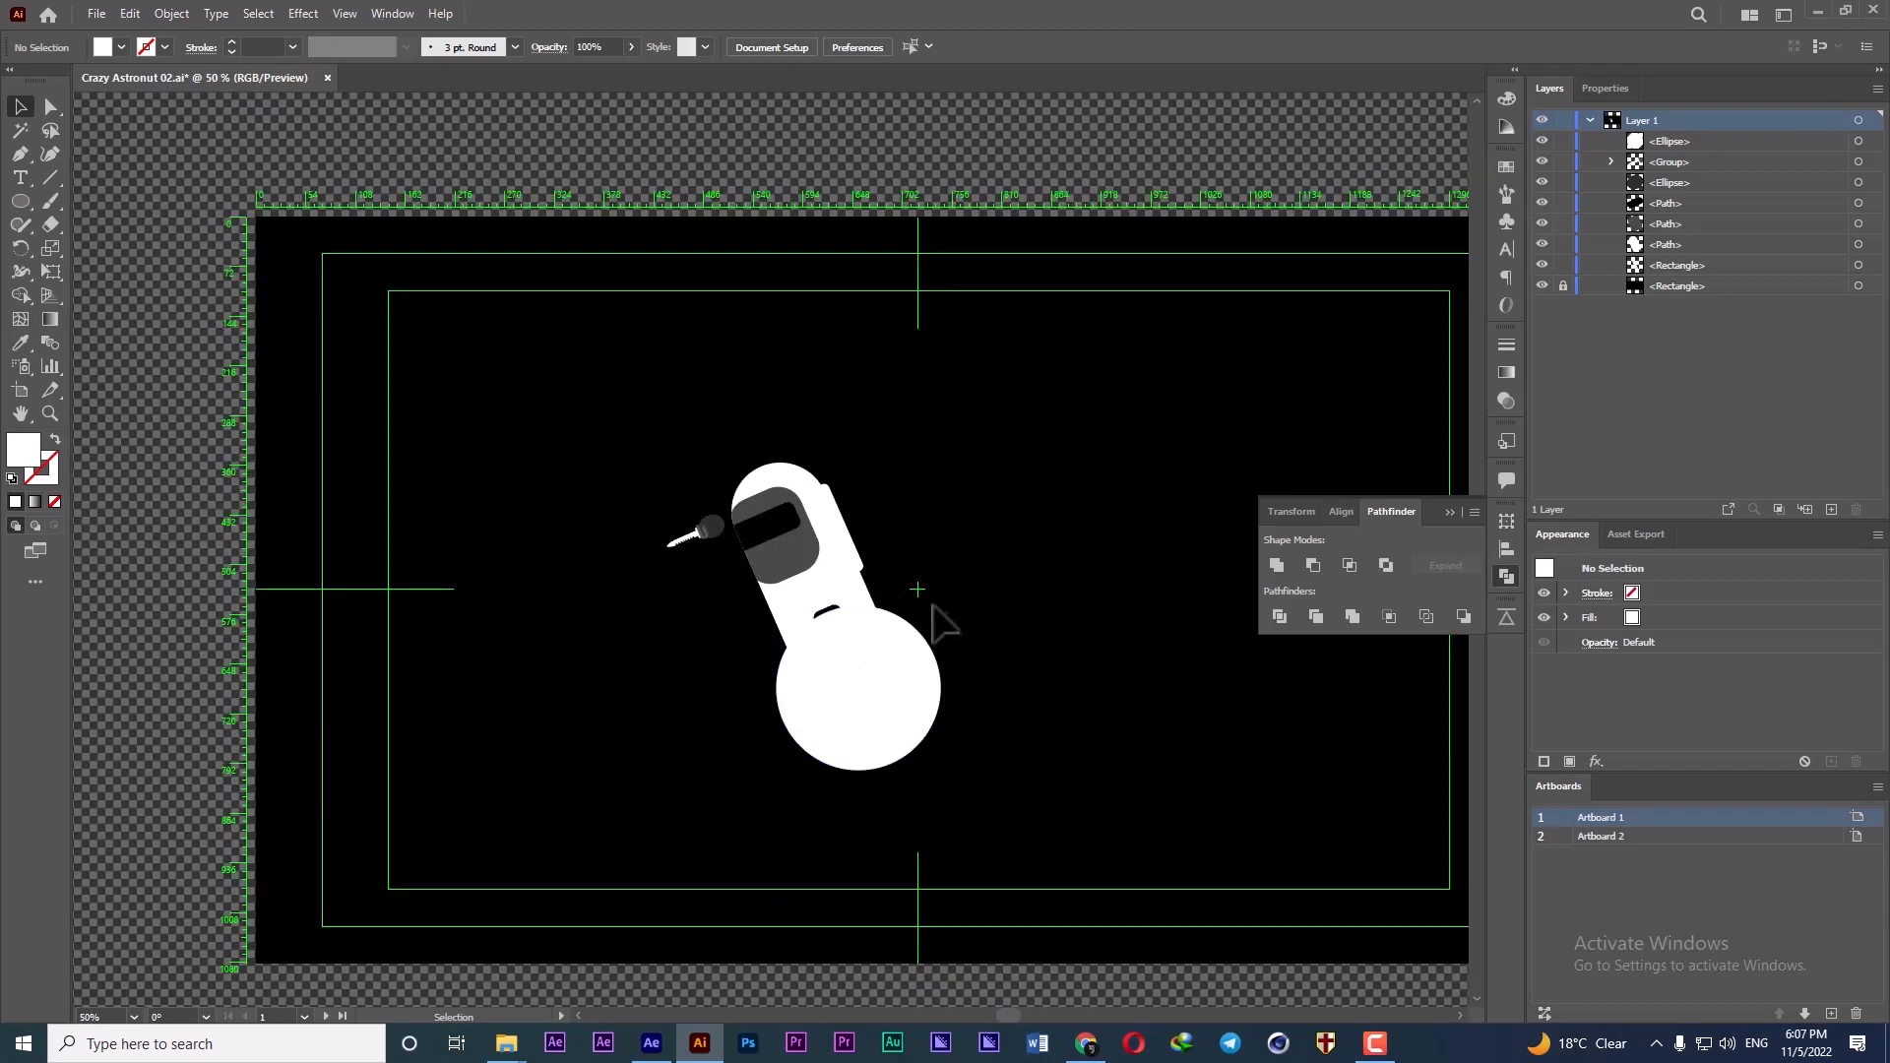
pyautogui.moveTo(923, 595); pyautogui.dragTo(836, 561)
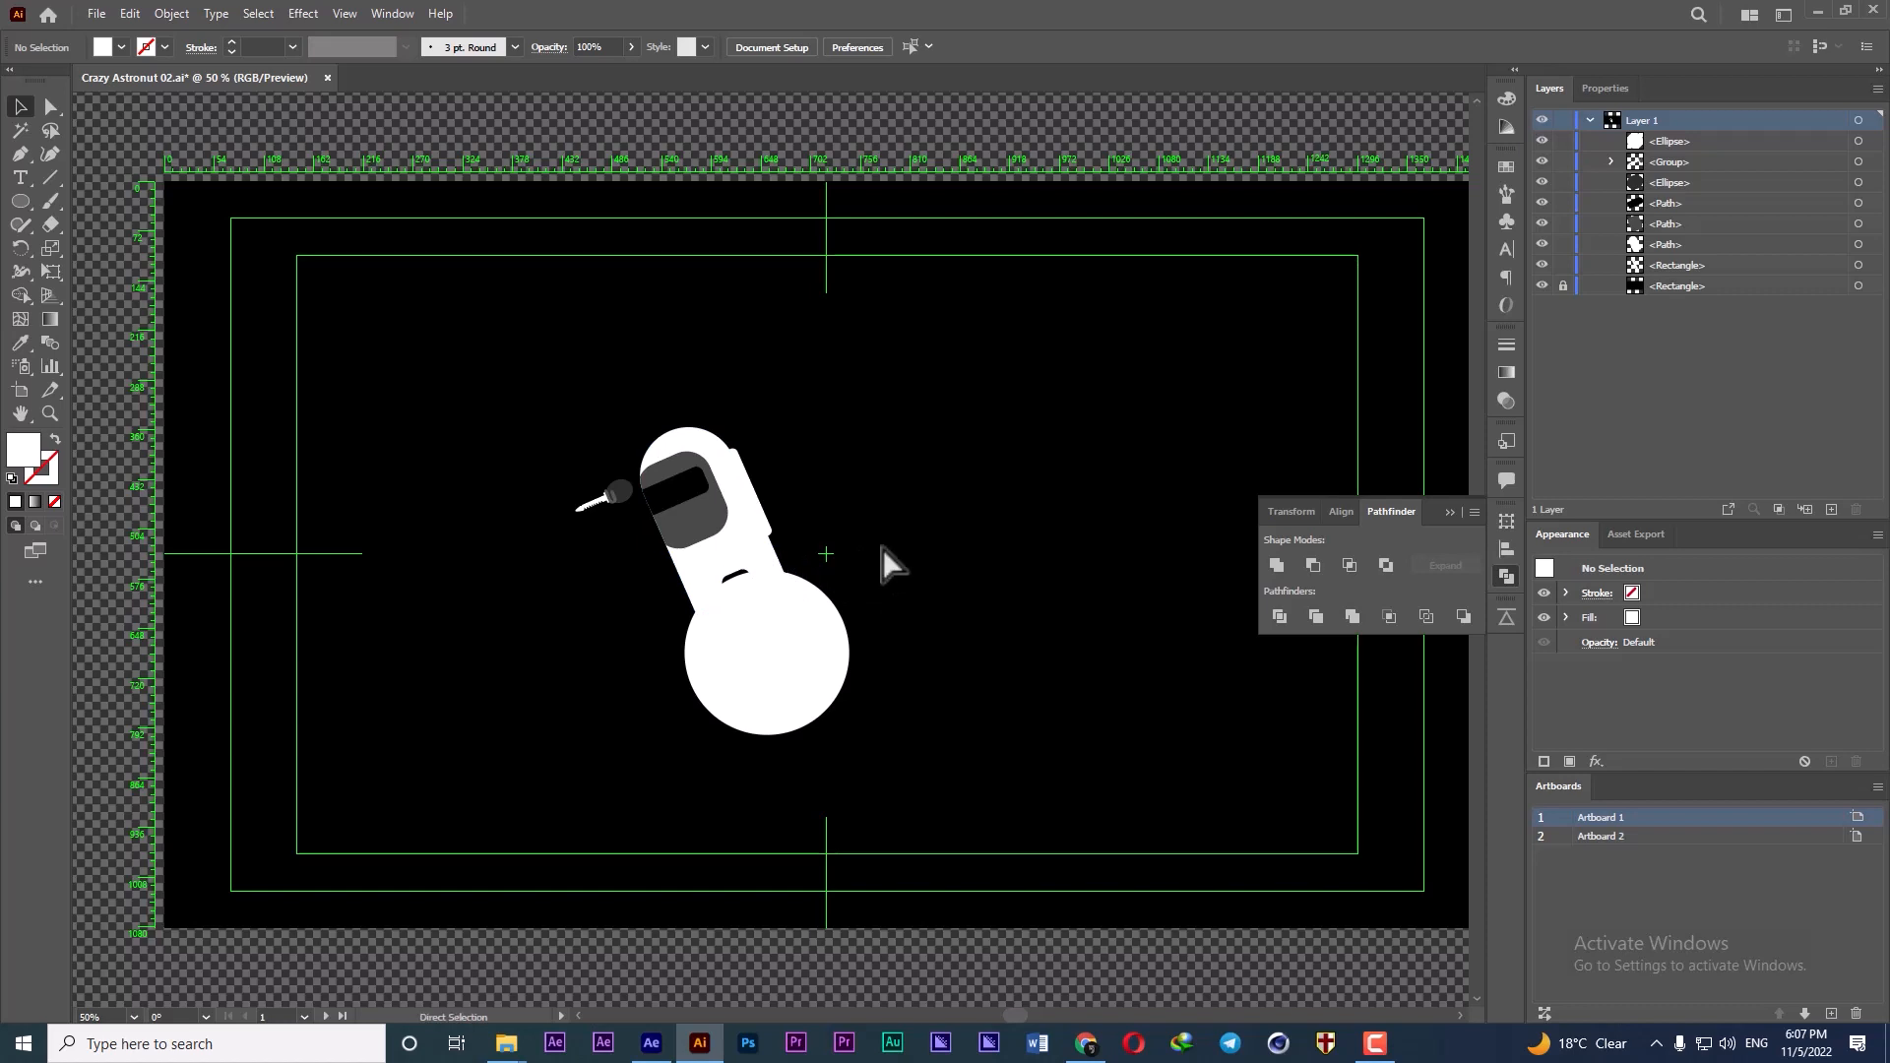
# - Save the drawing under the name Crazy Astronut 02 as an Adobe Illustrator file in the Crazy Astronut folder
pyautogui.hotkey('ctrl', 'shift', 's')
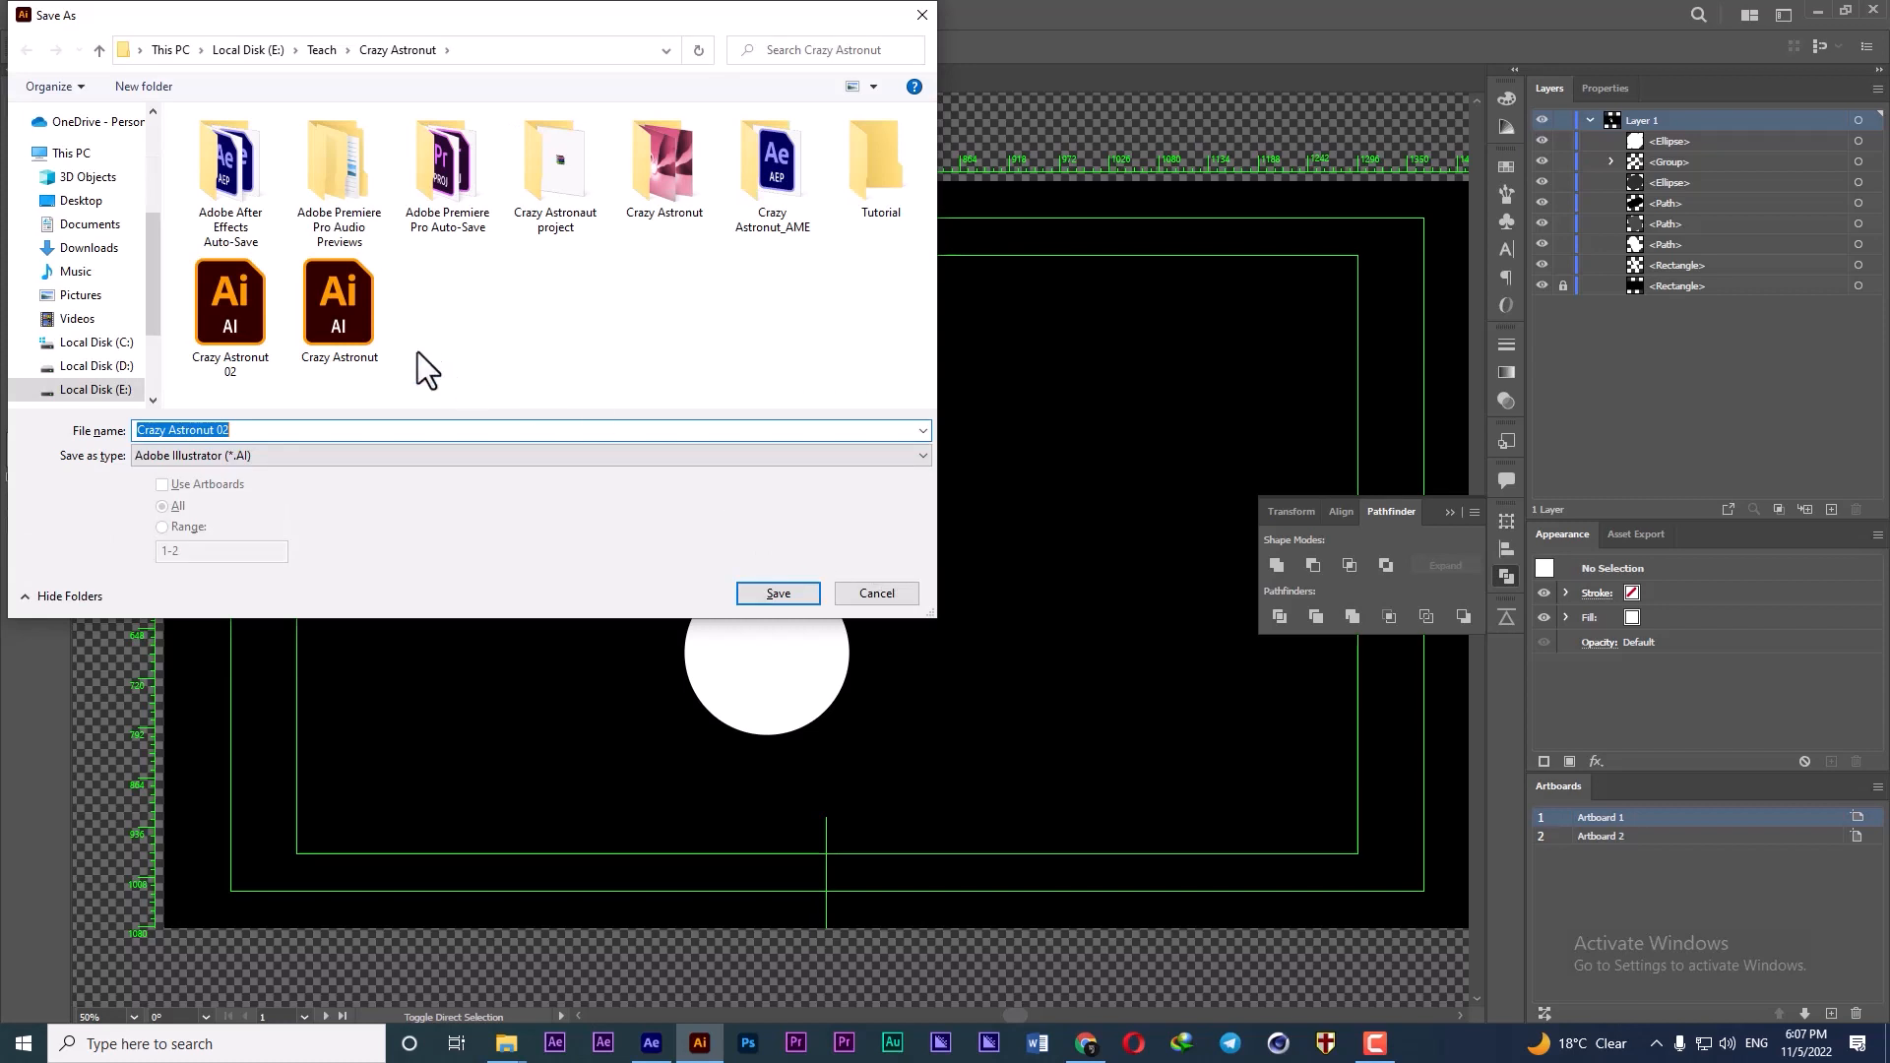
pyautogui.click(313, 400)
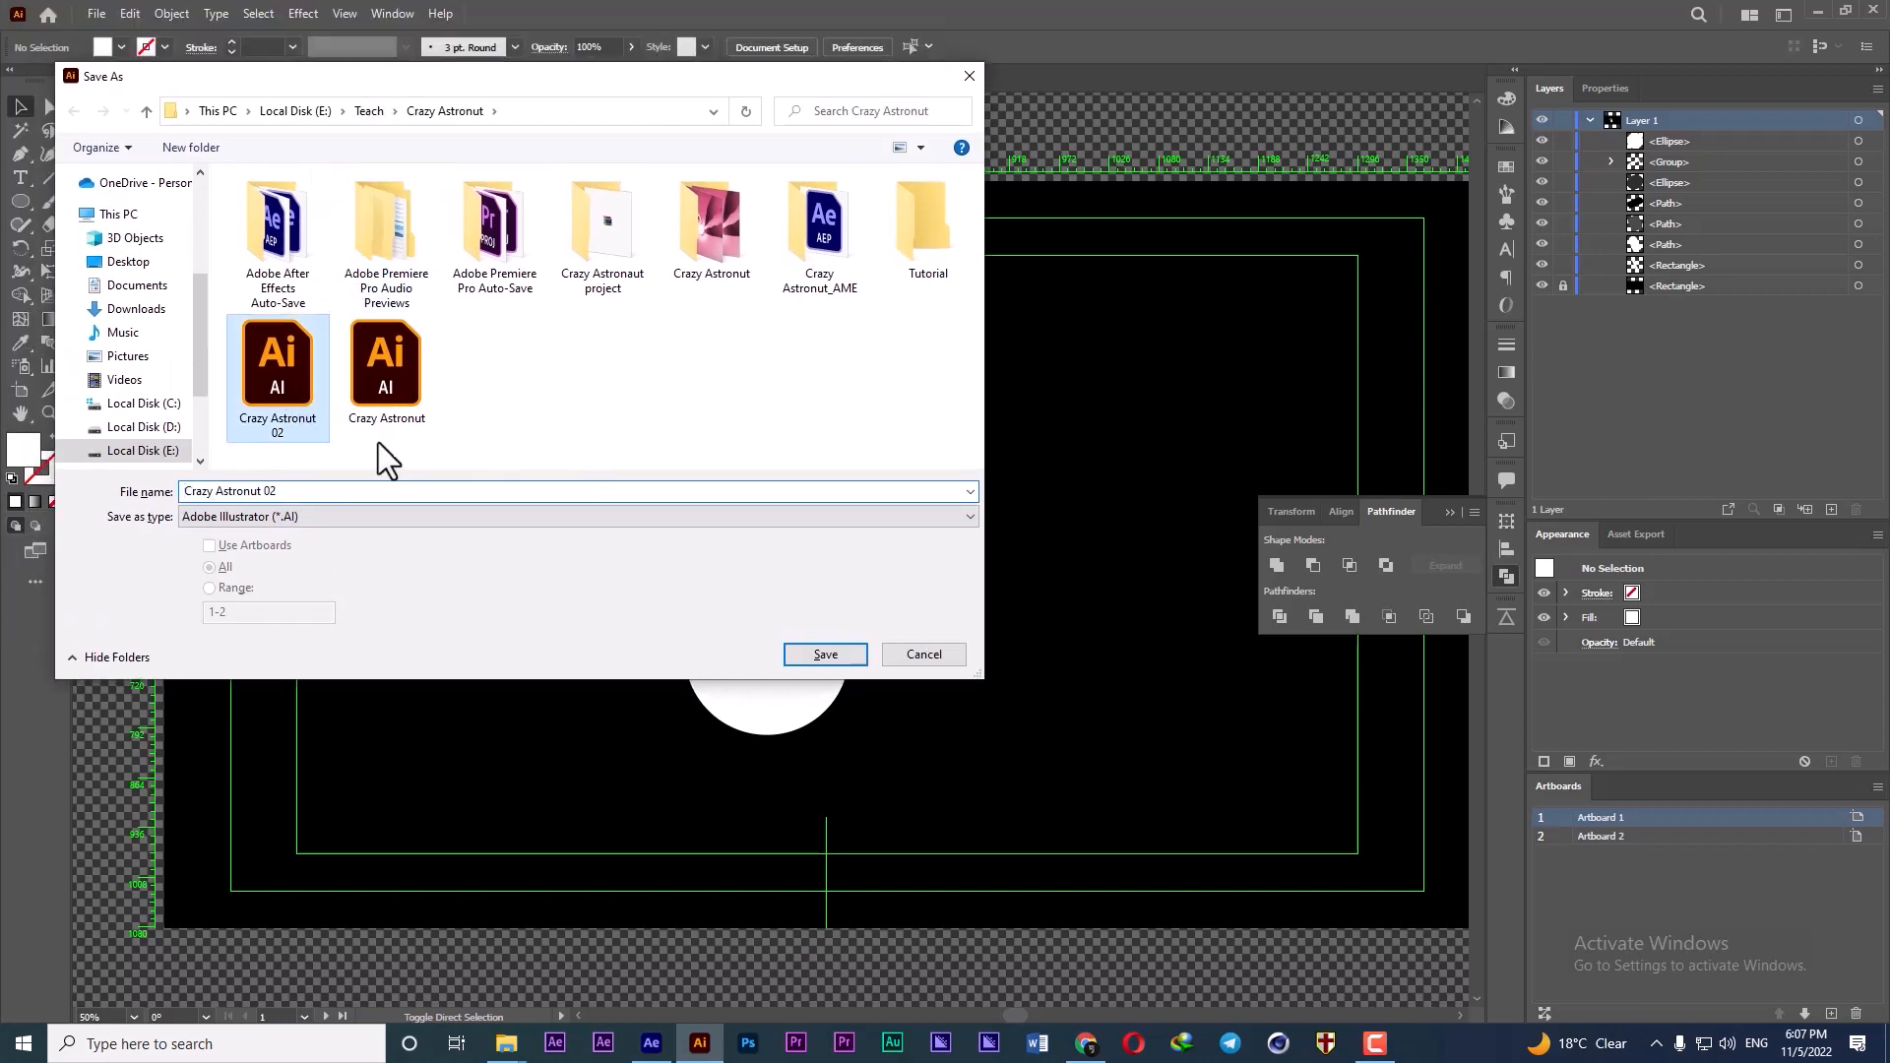
pyautogui.click(823, 653)
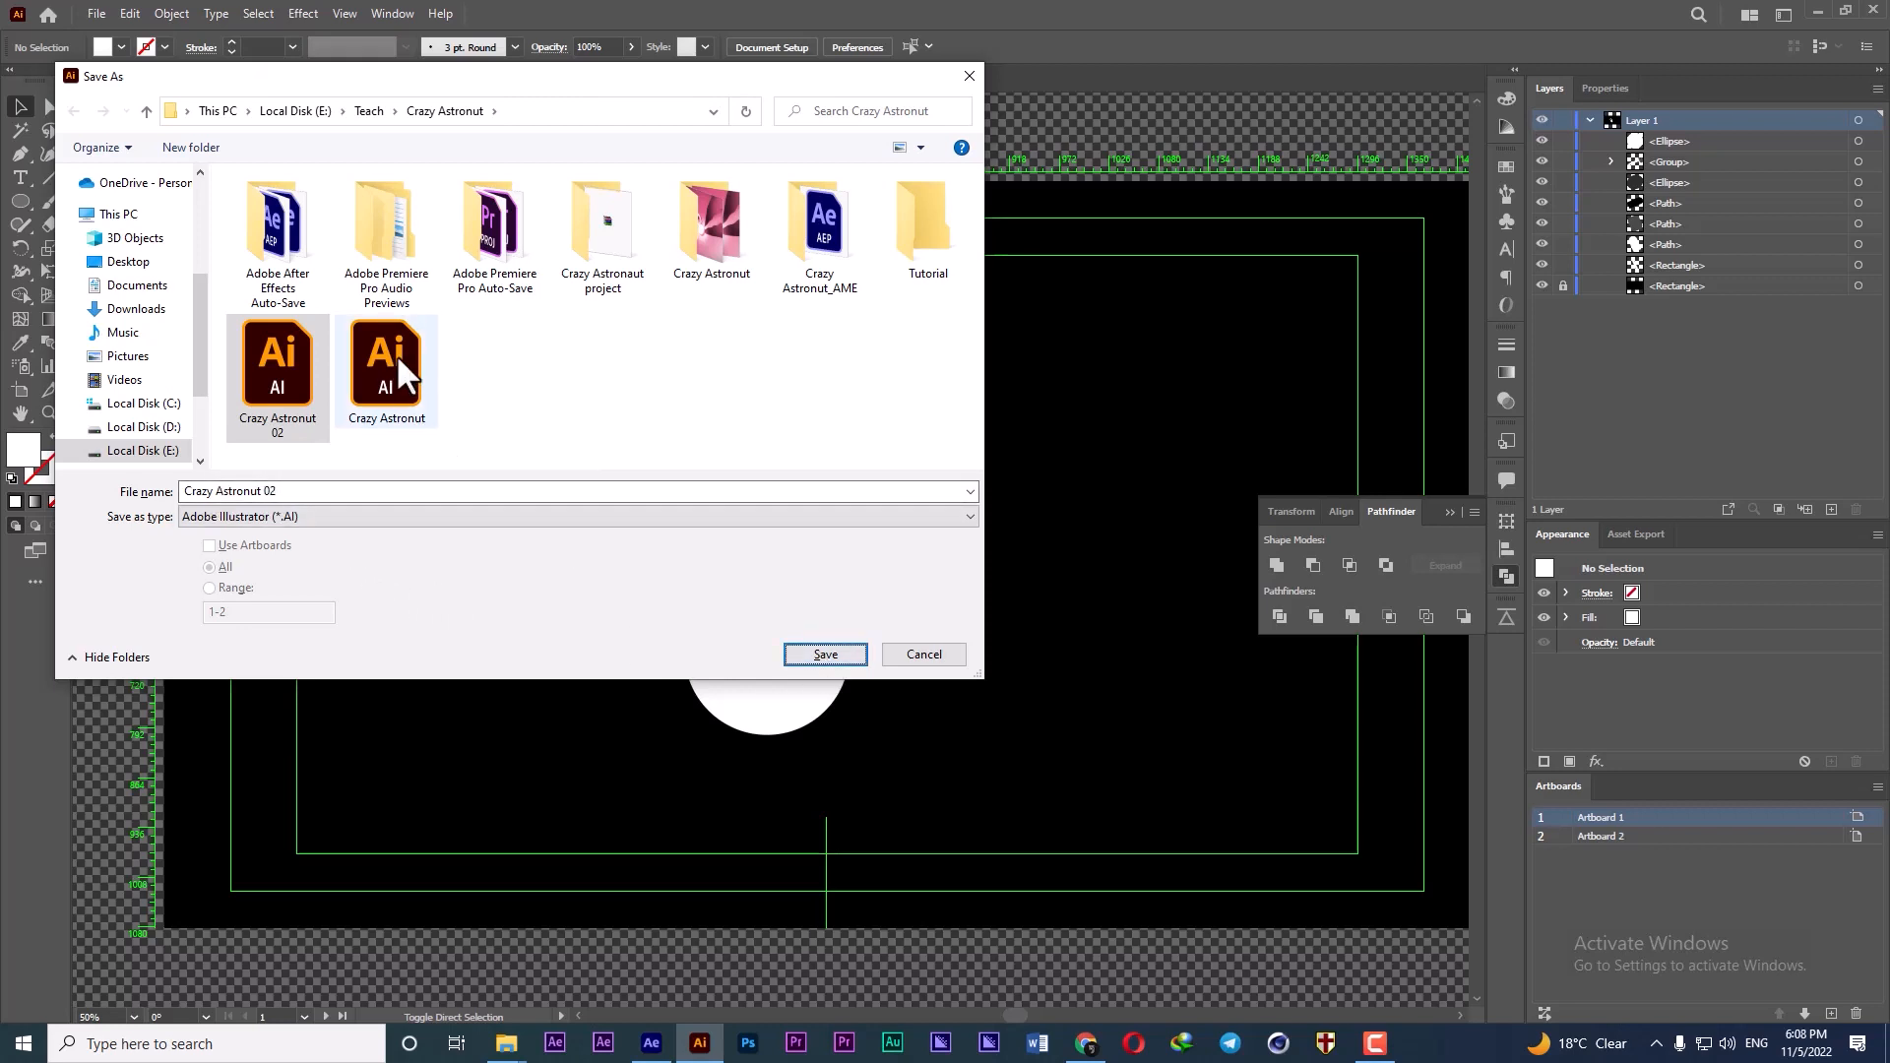
pyautogui.click(810, 649)
pyautogui.click(1014, 592)
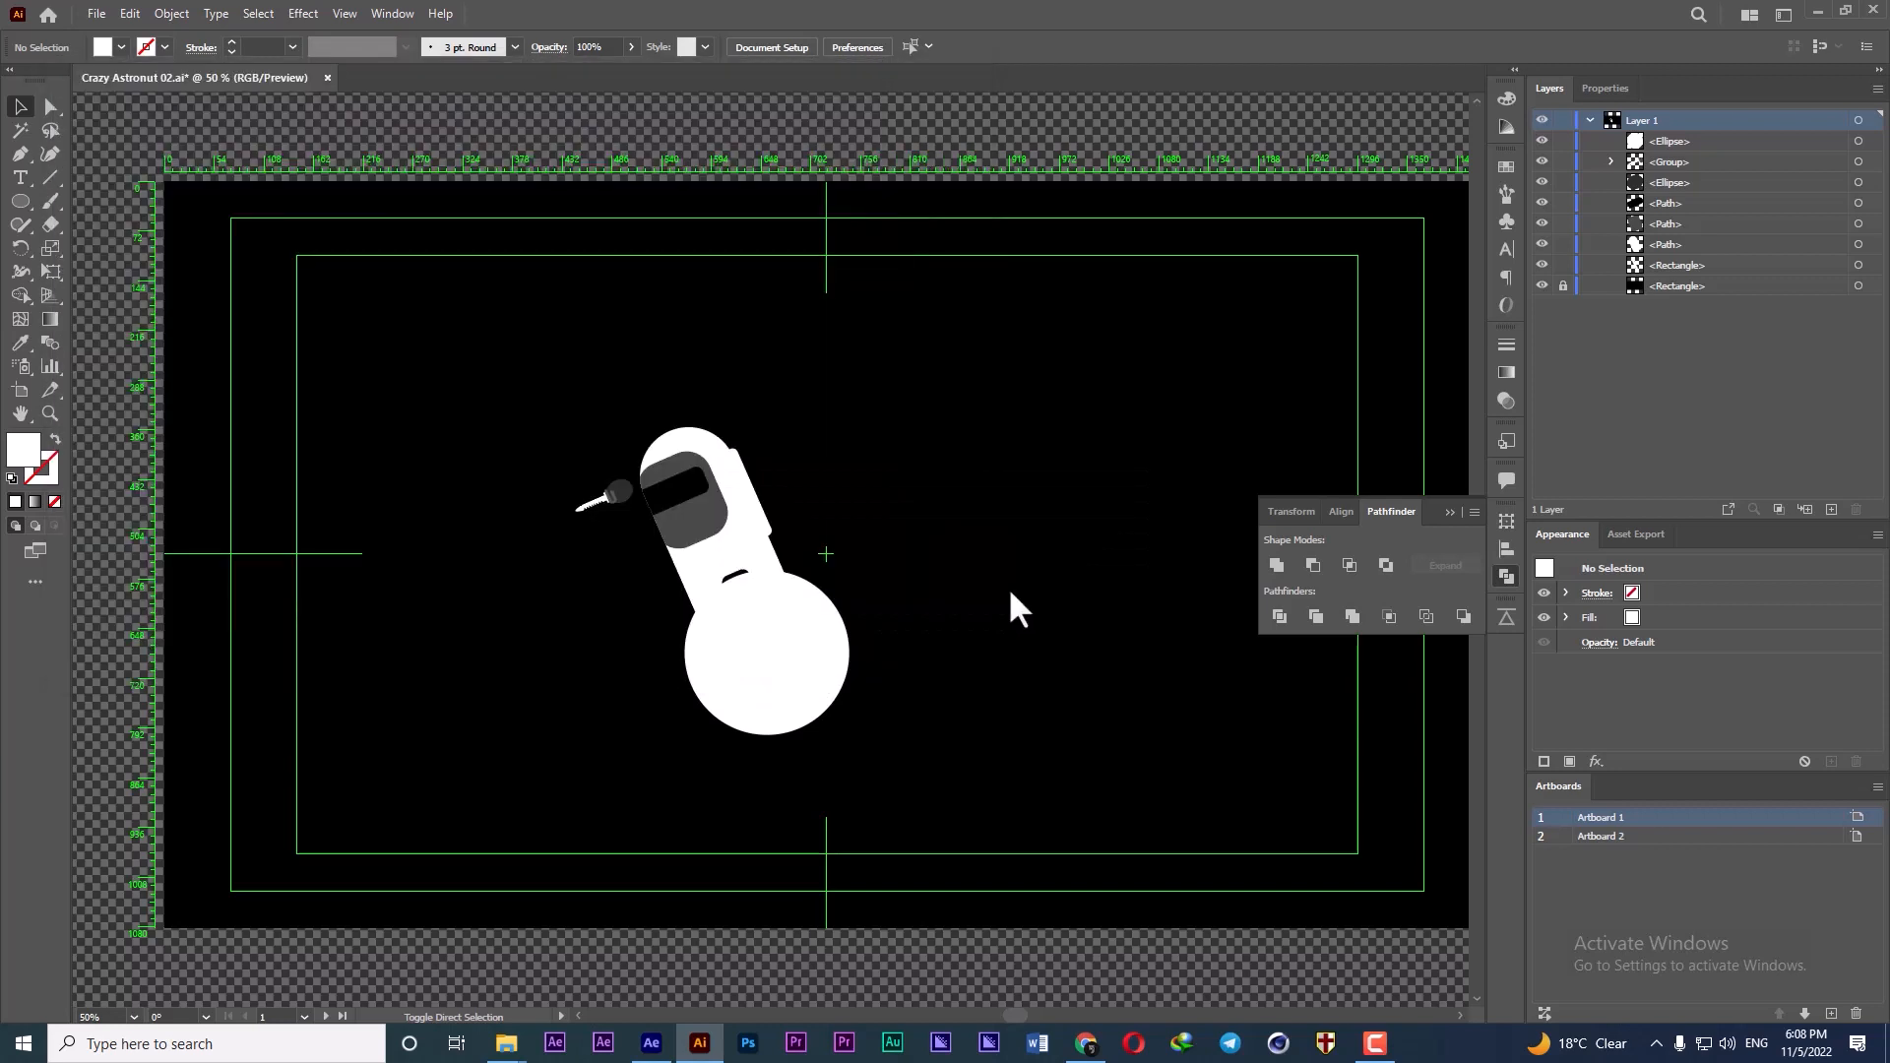
pyautogui.click(1025, 794)
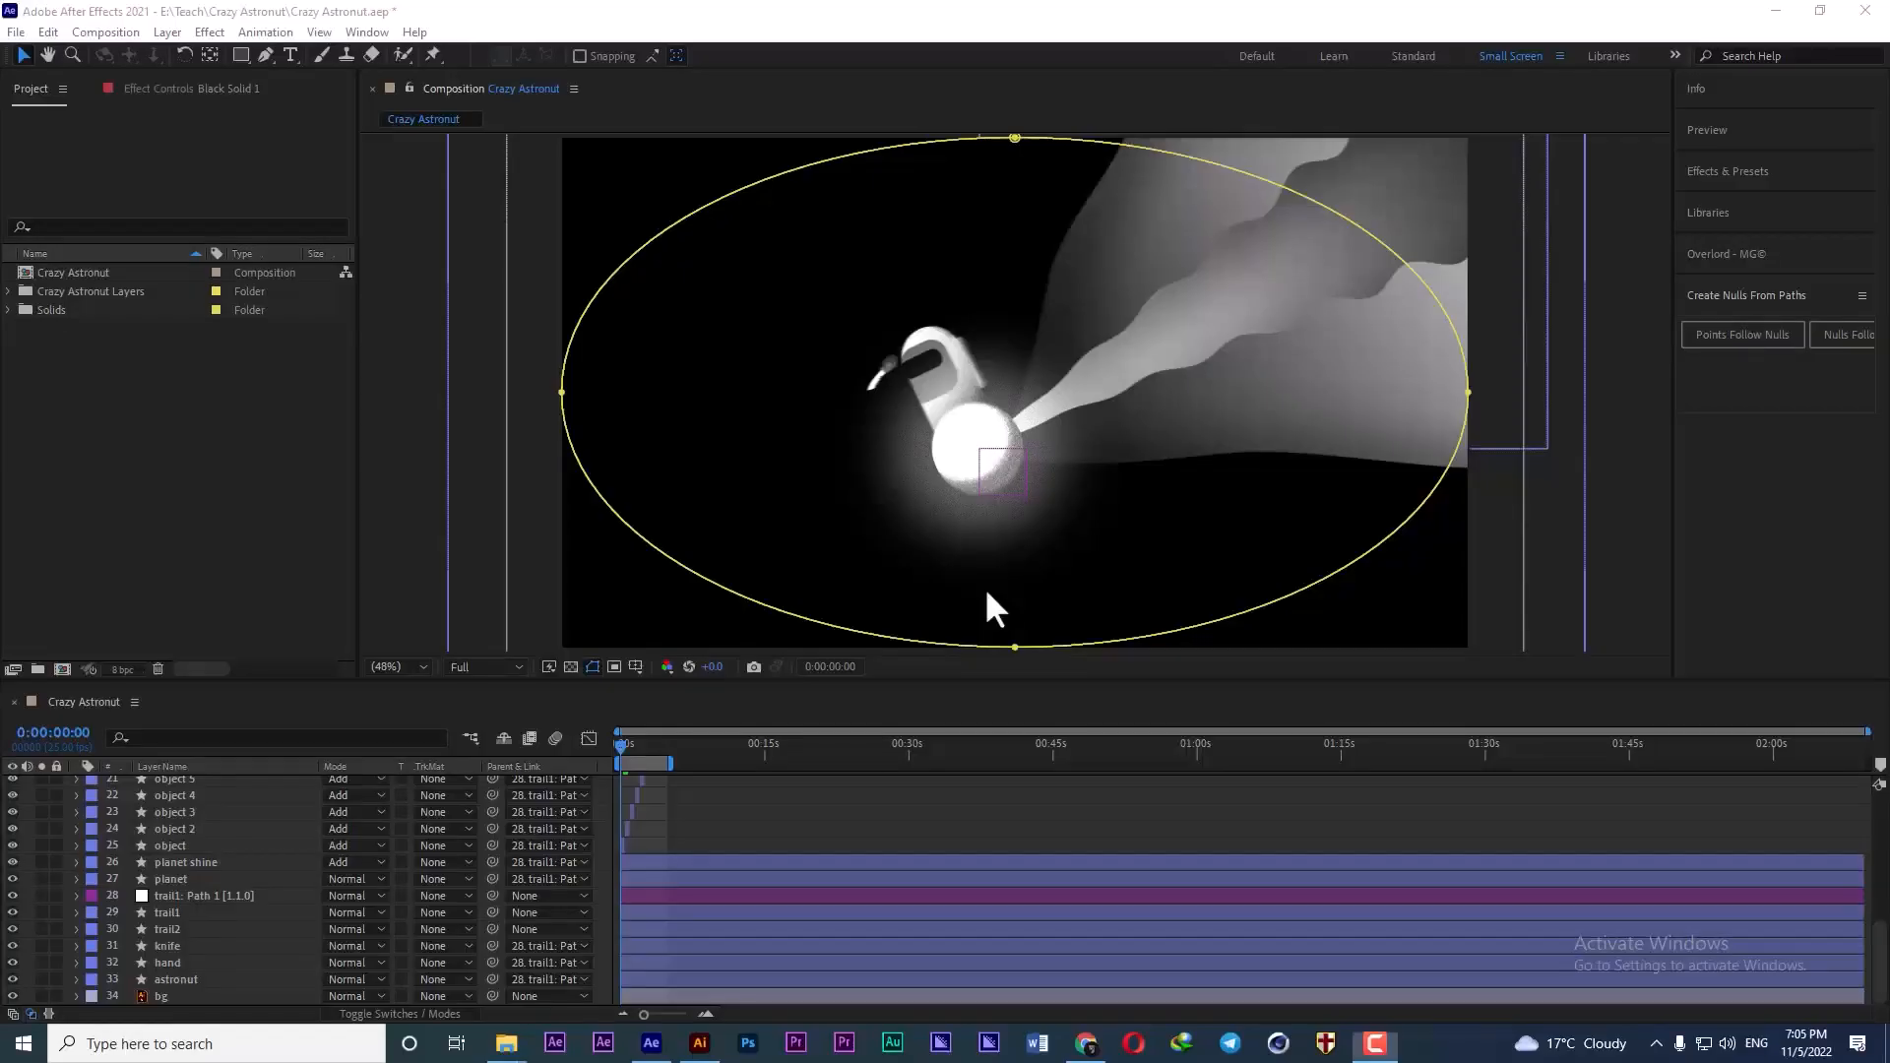
# - In After Effects, import the Illustrator file Crazy Astronut 02 as Composition - Retain Layer Sizes and open the new composition
pyautogui.click(256, 488)
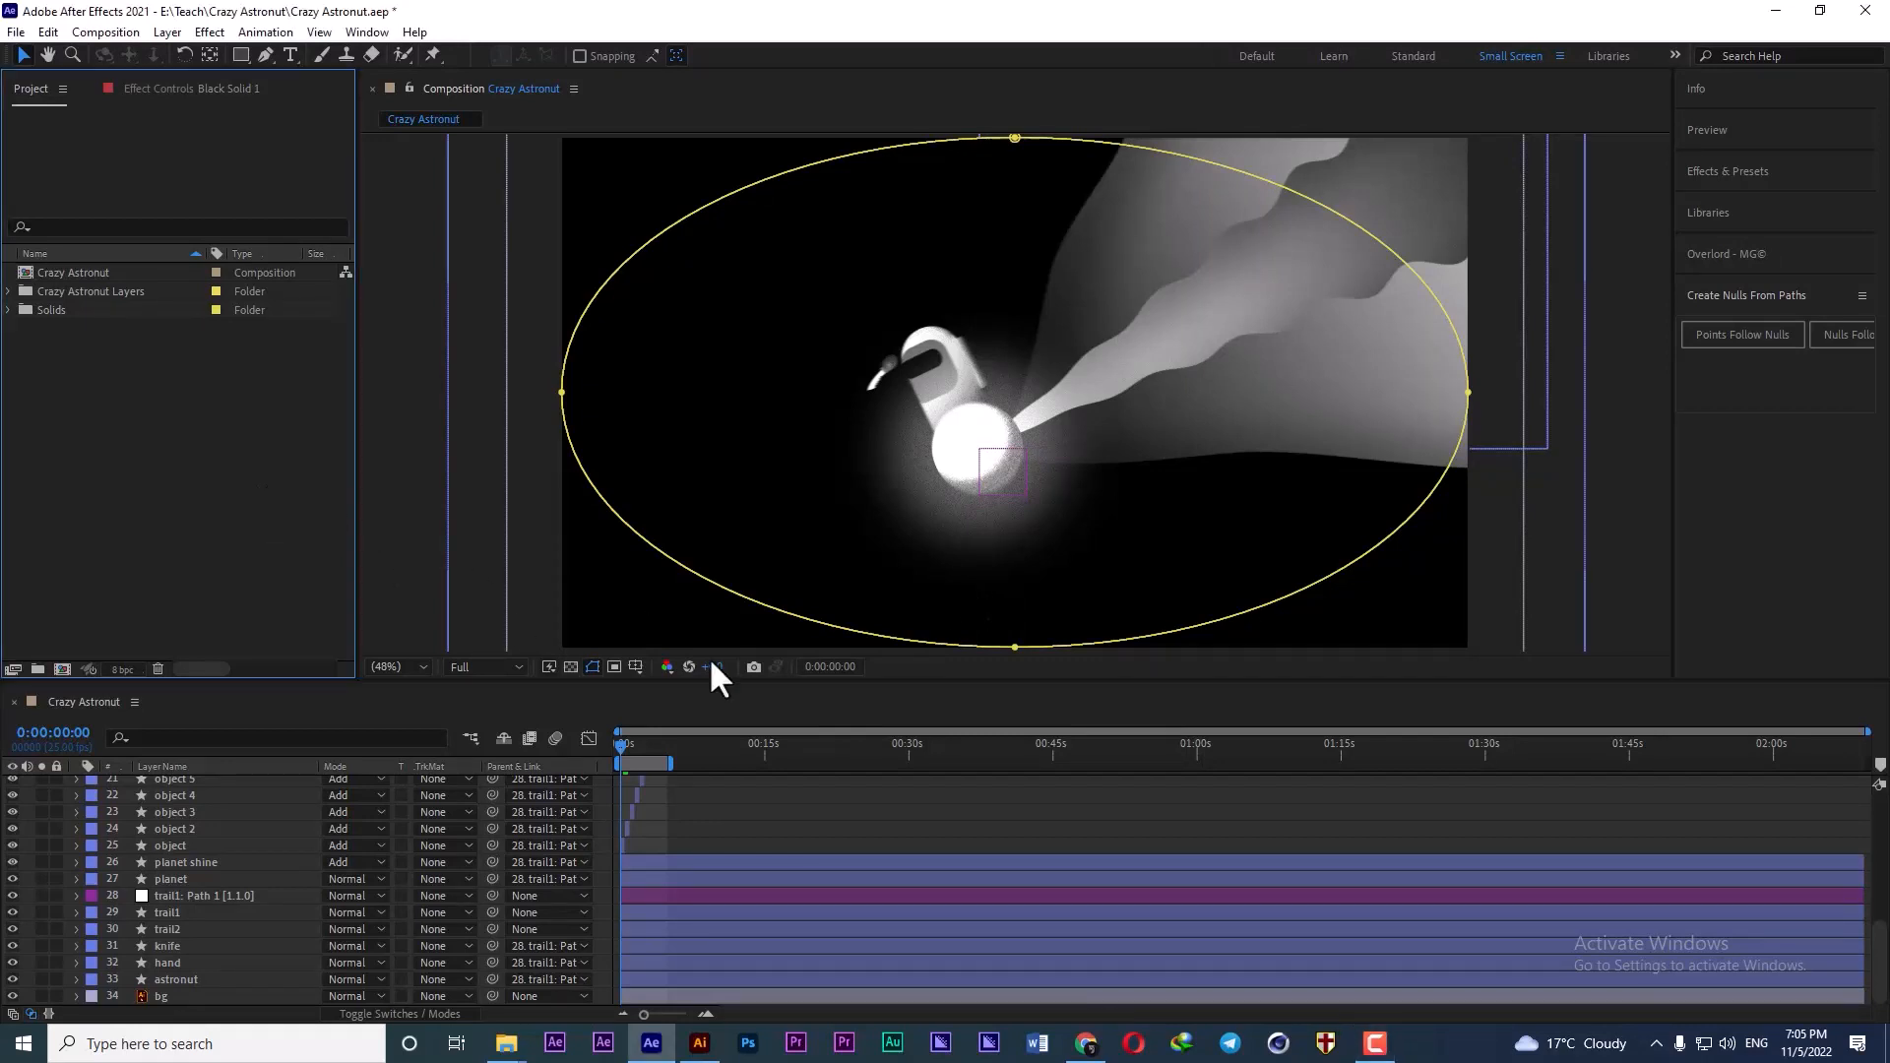
pyautogui.doubleClick(132, 440)
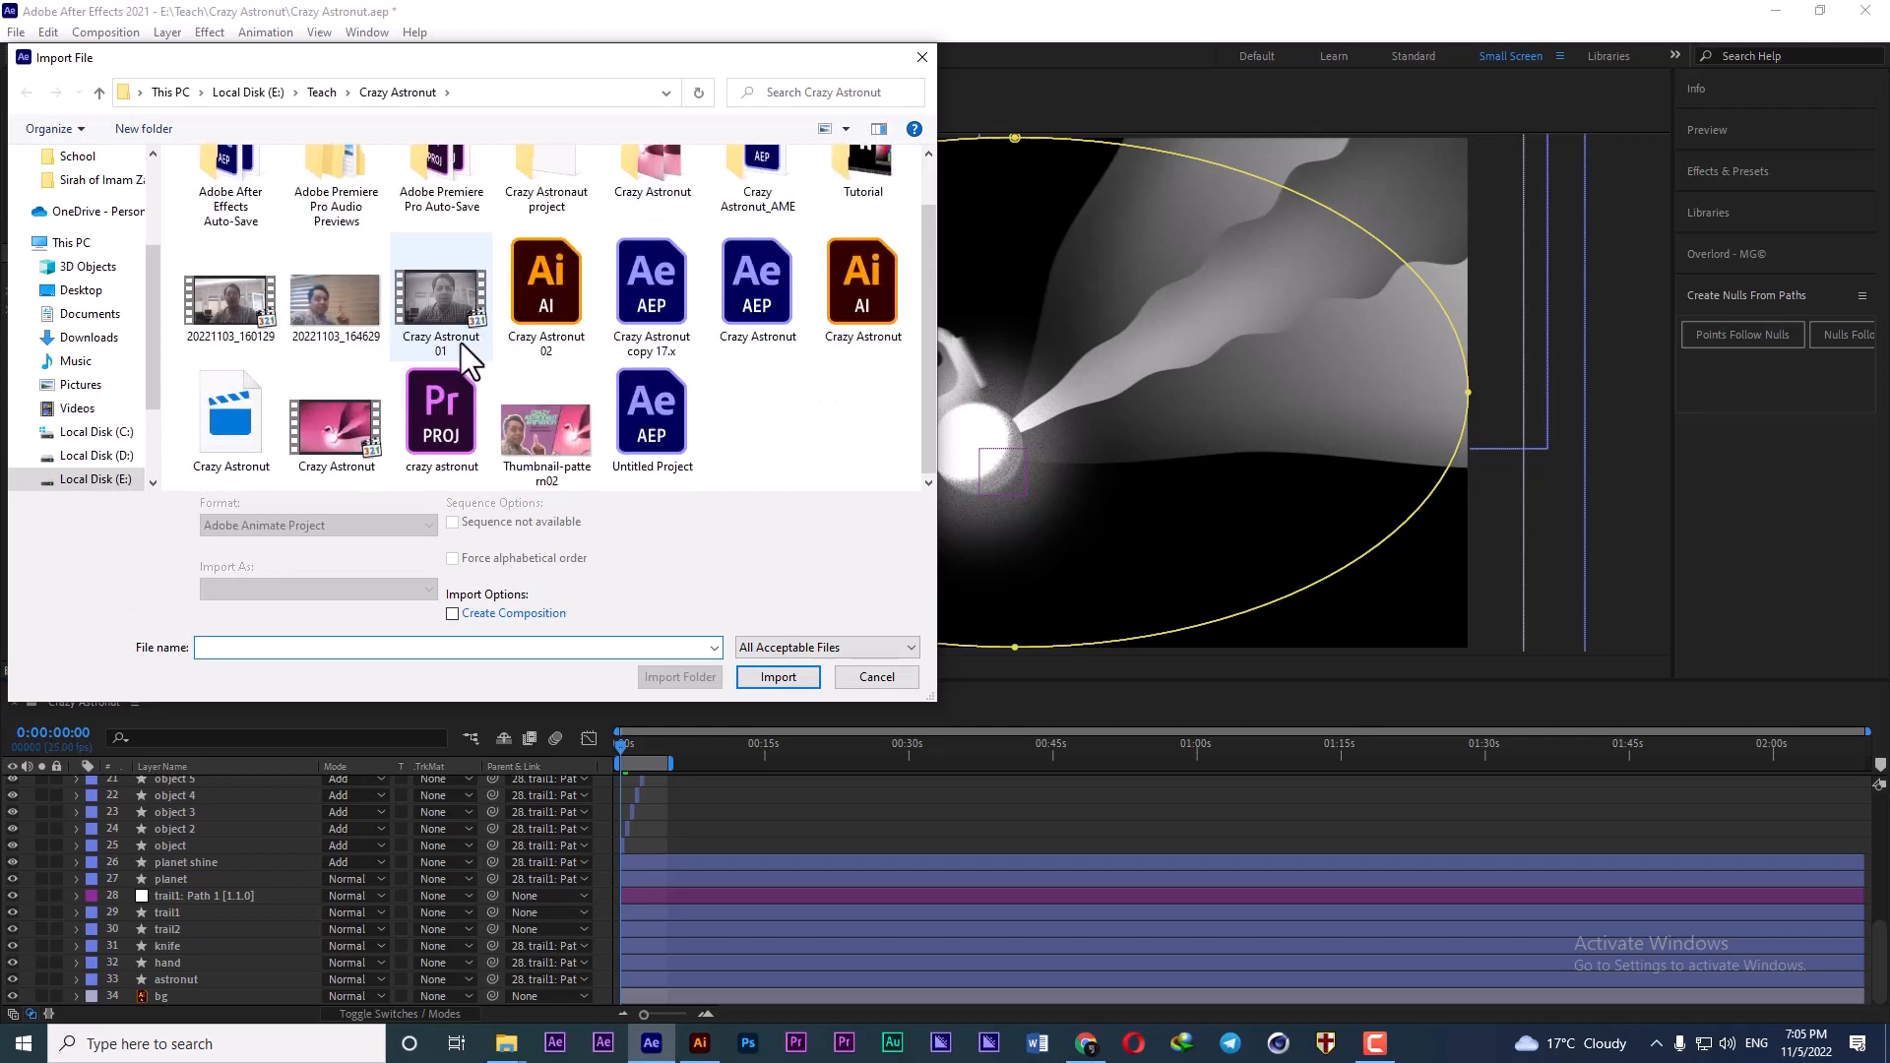
pyautogui.click(518, 344)
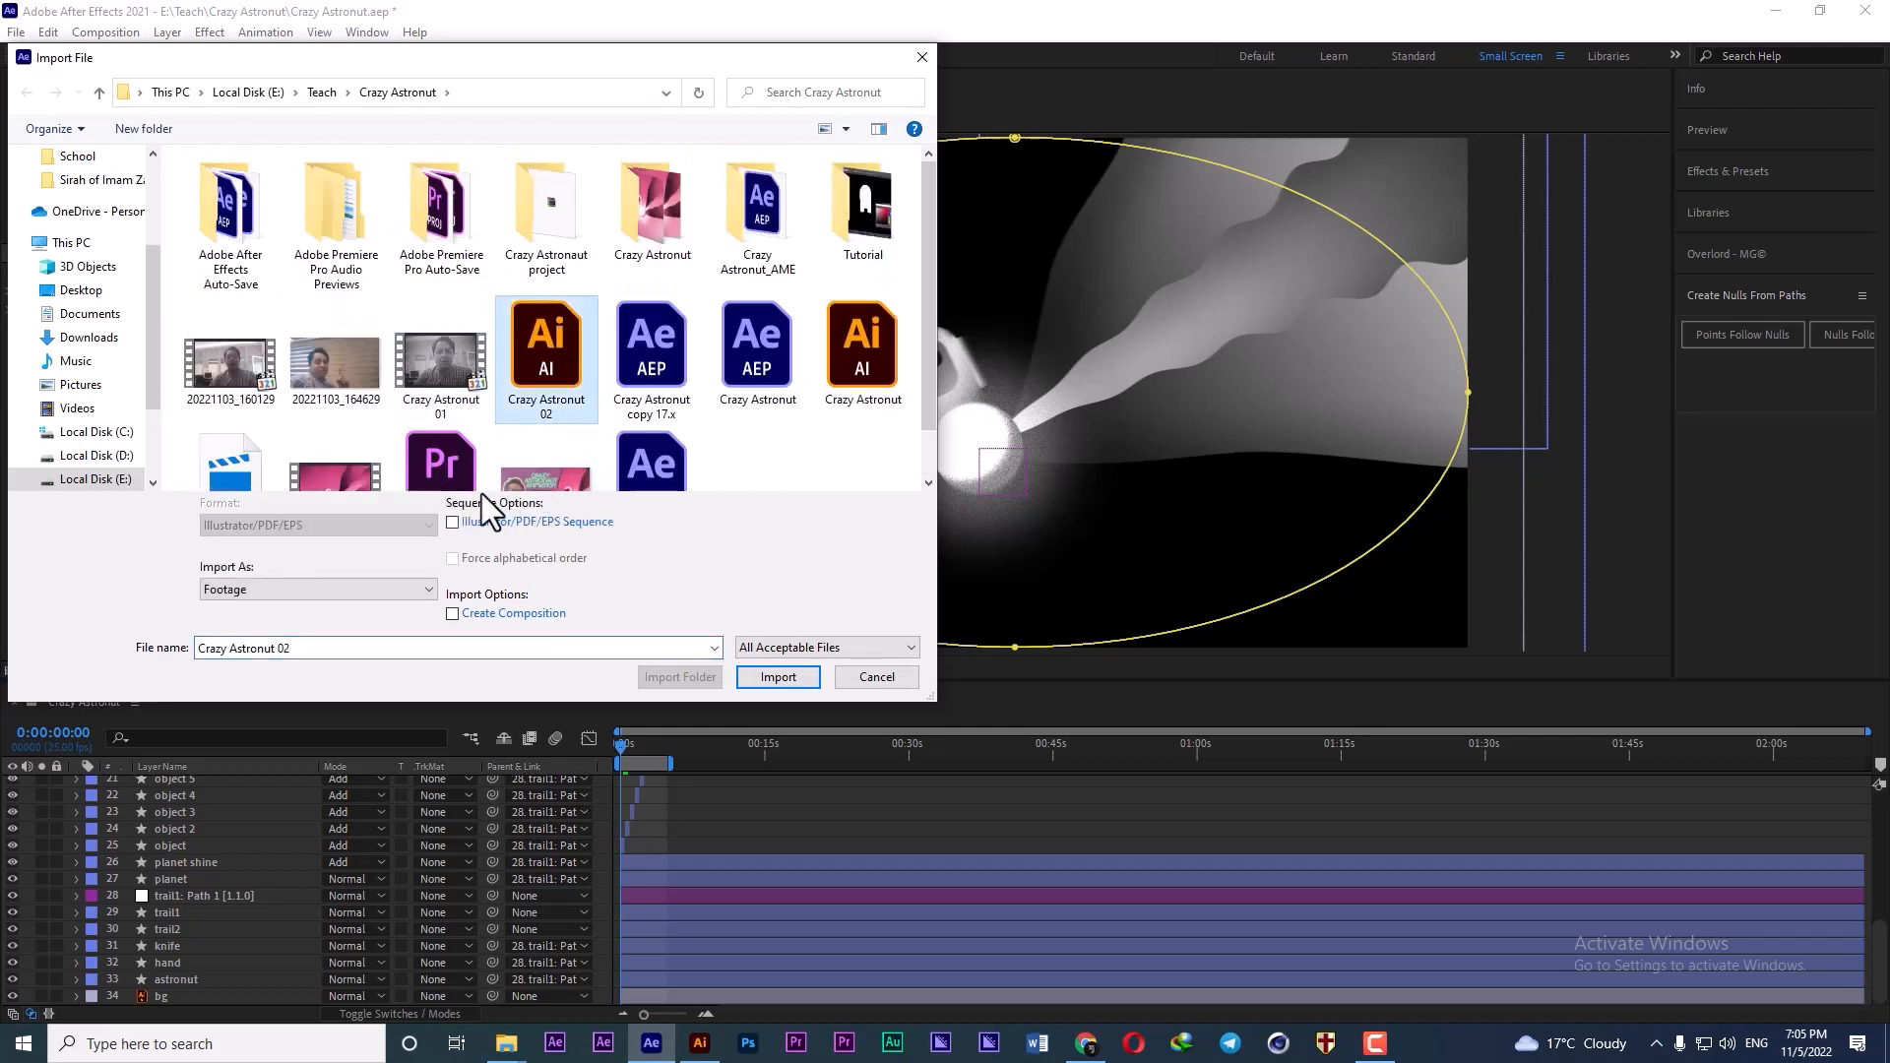
pyautogui.click(251, 589)
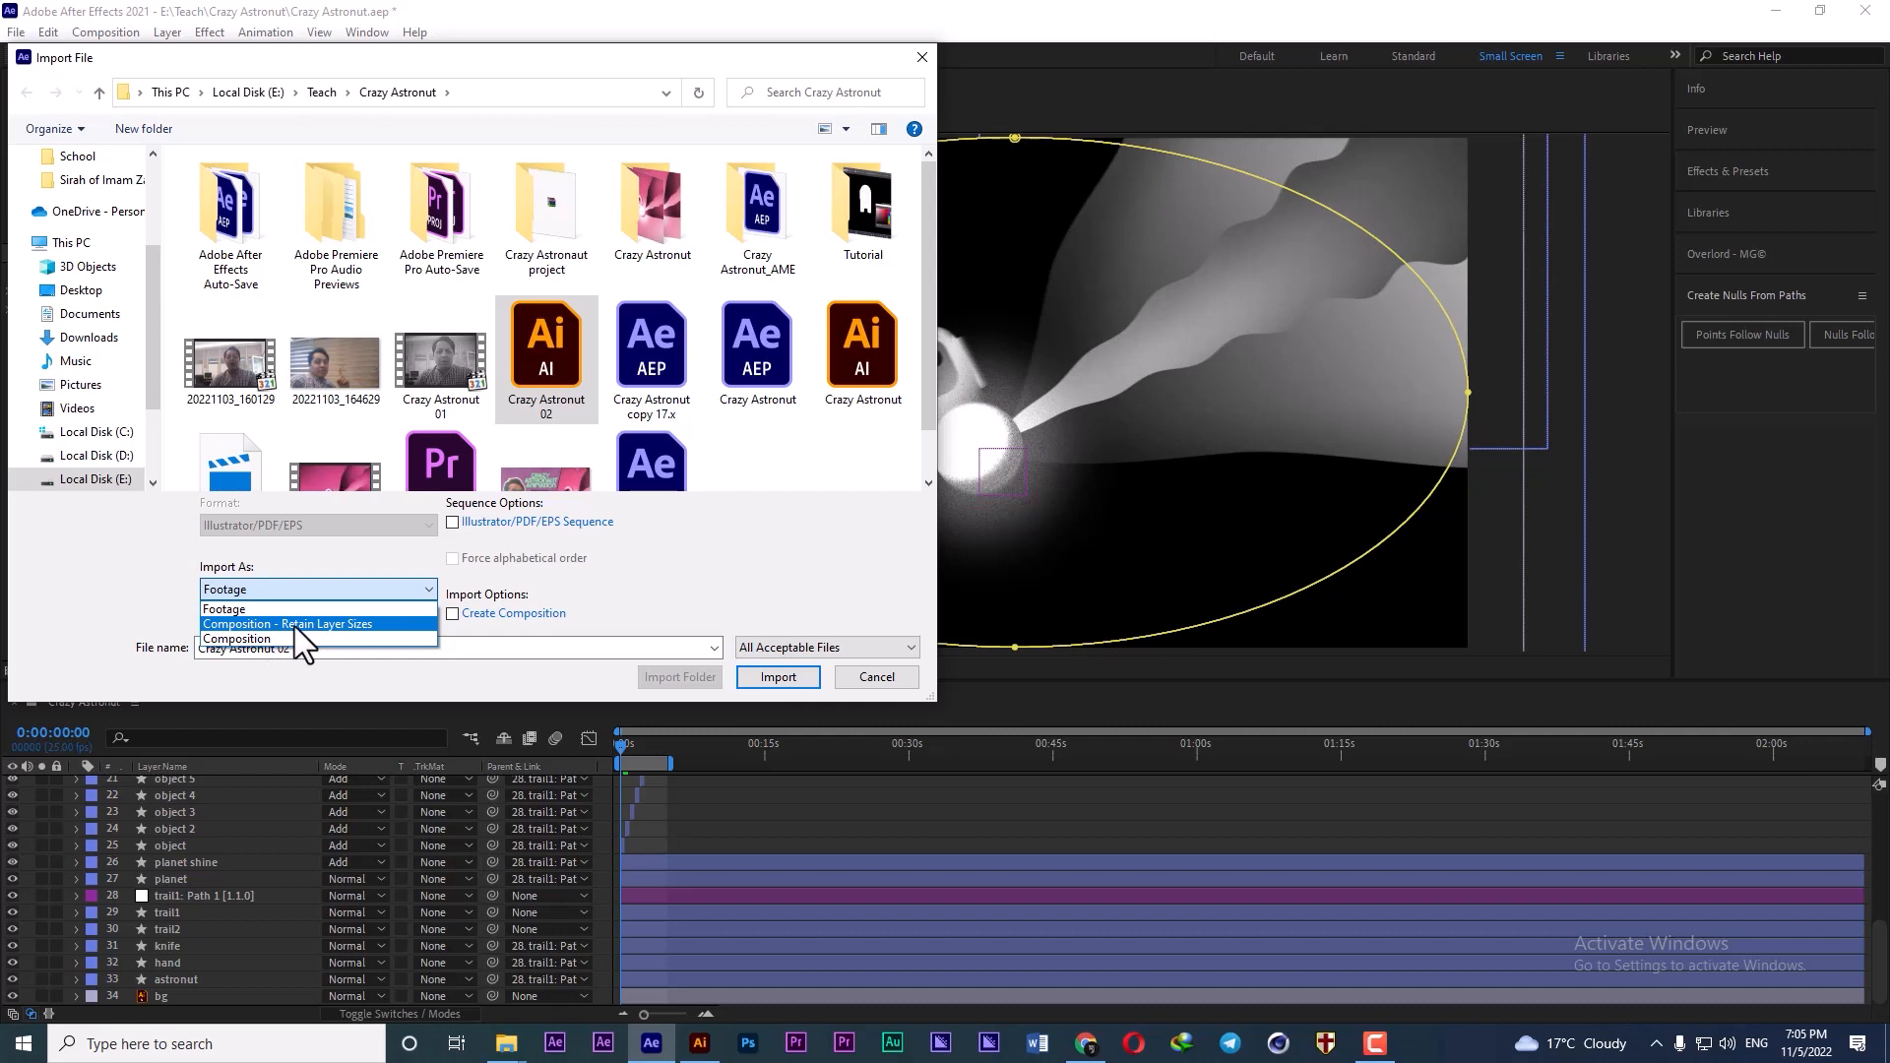
pyautogui.click(294, 626)
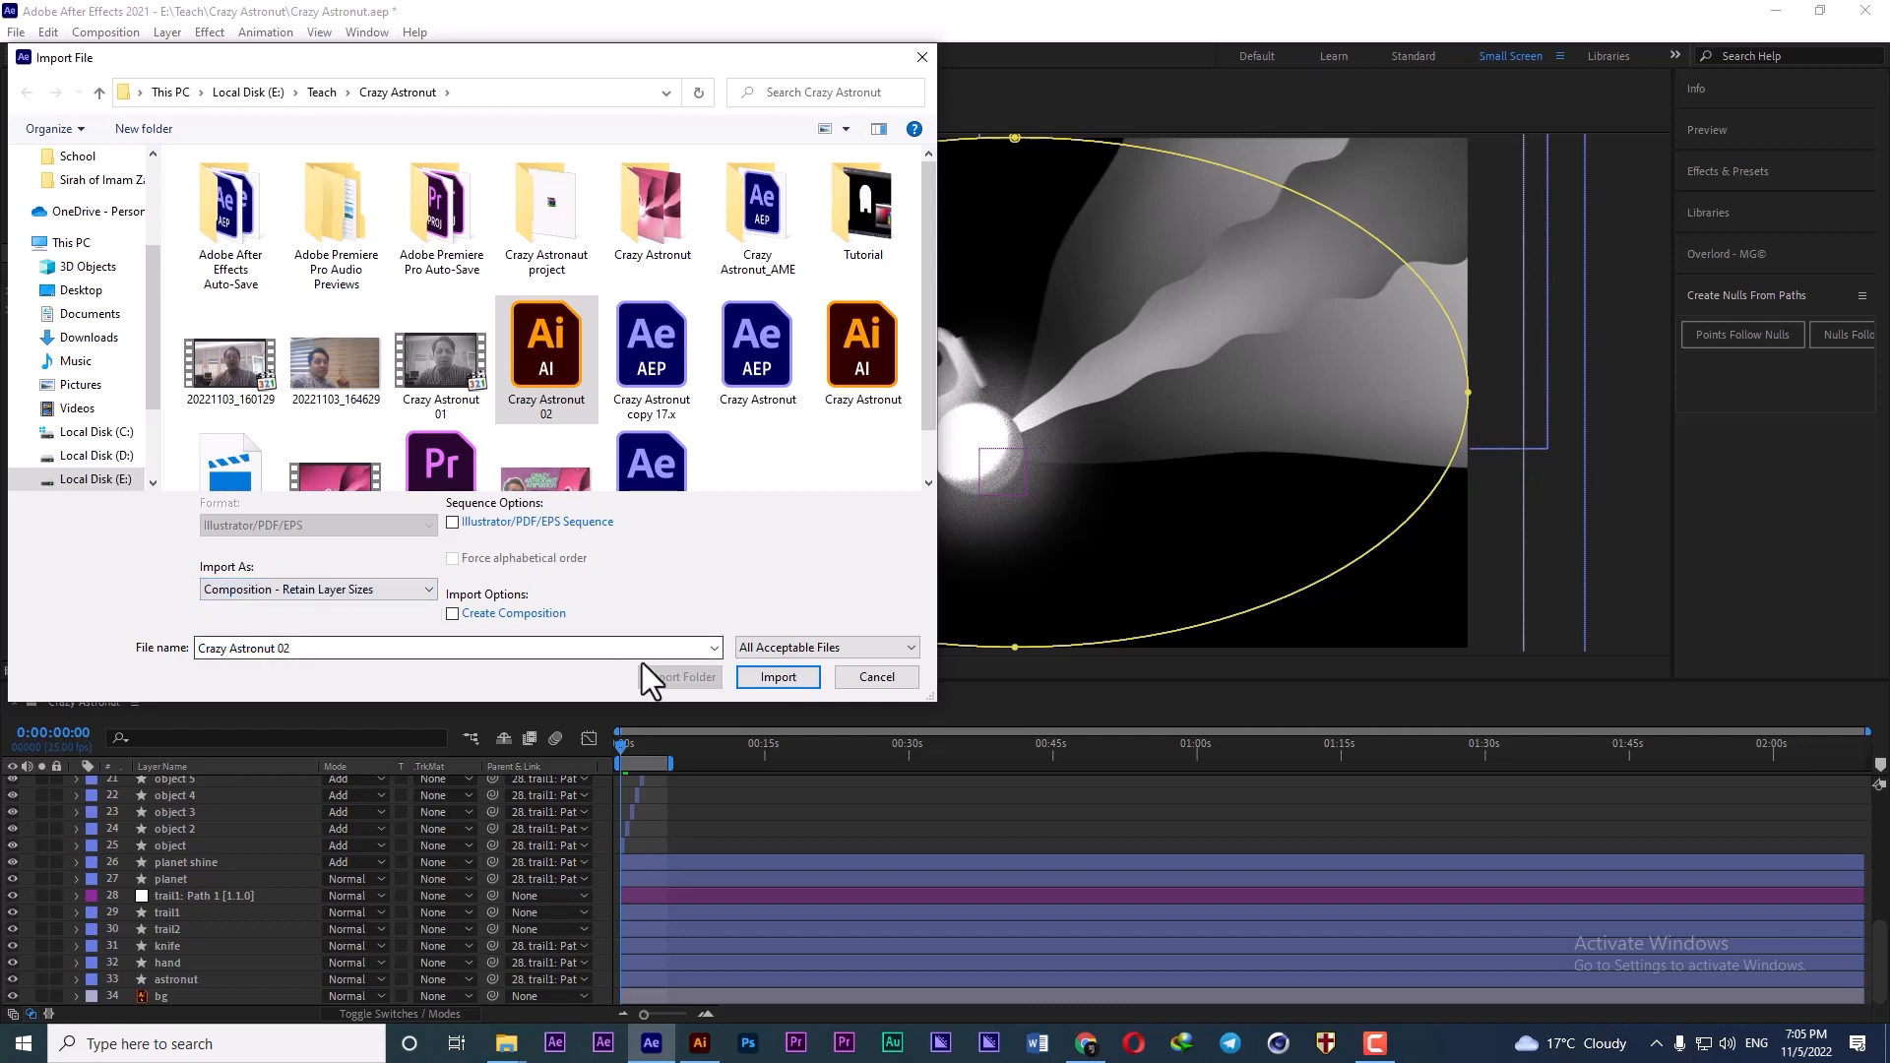
pyautogui.click(767, 679)
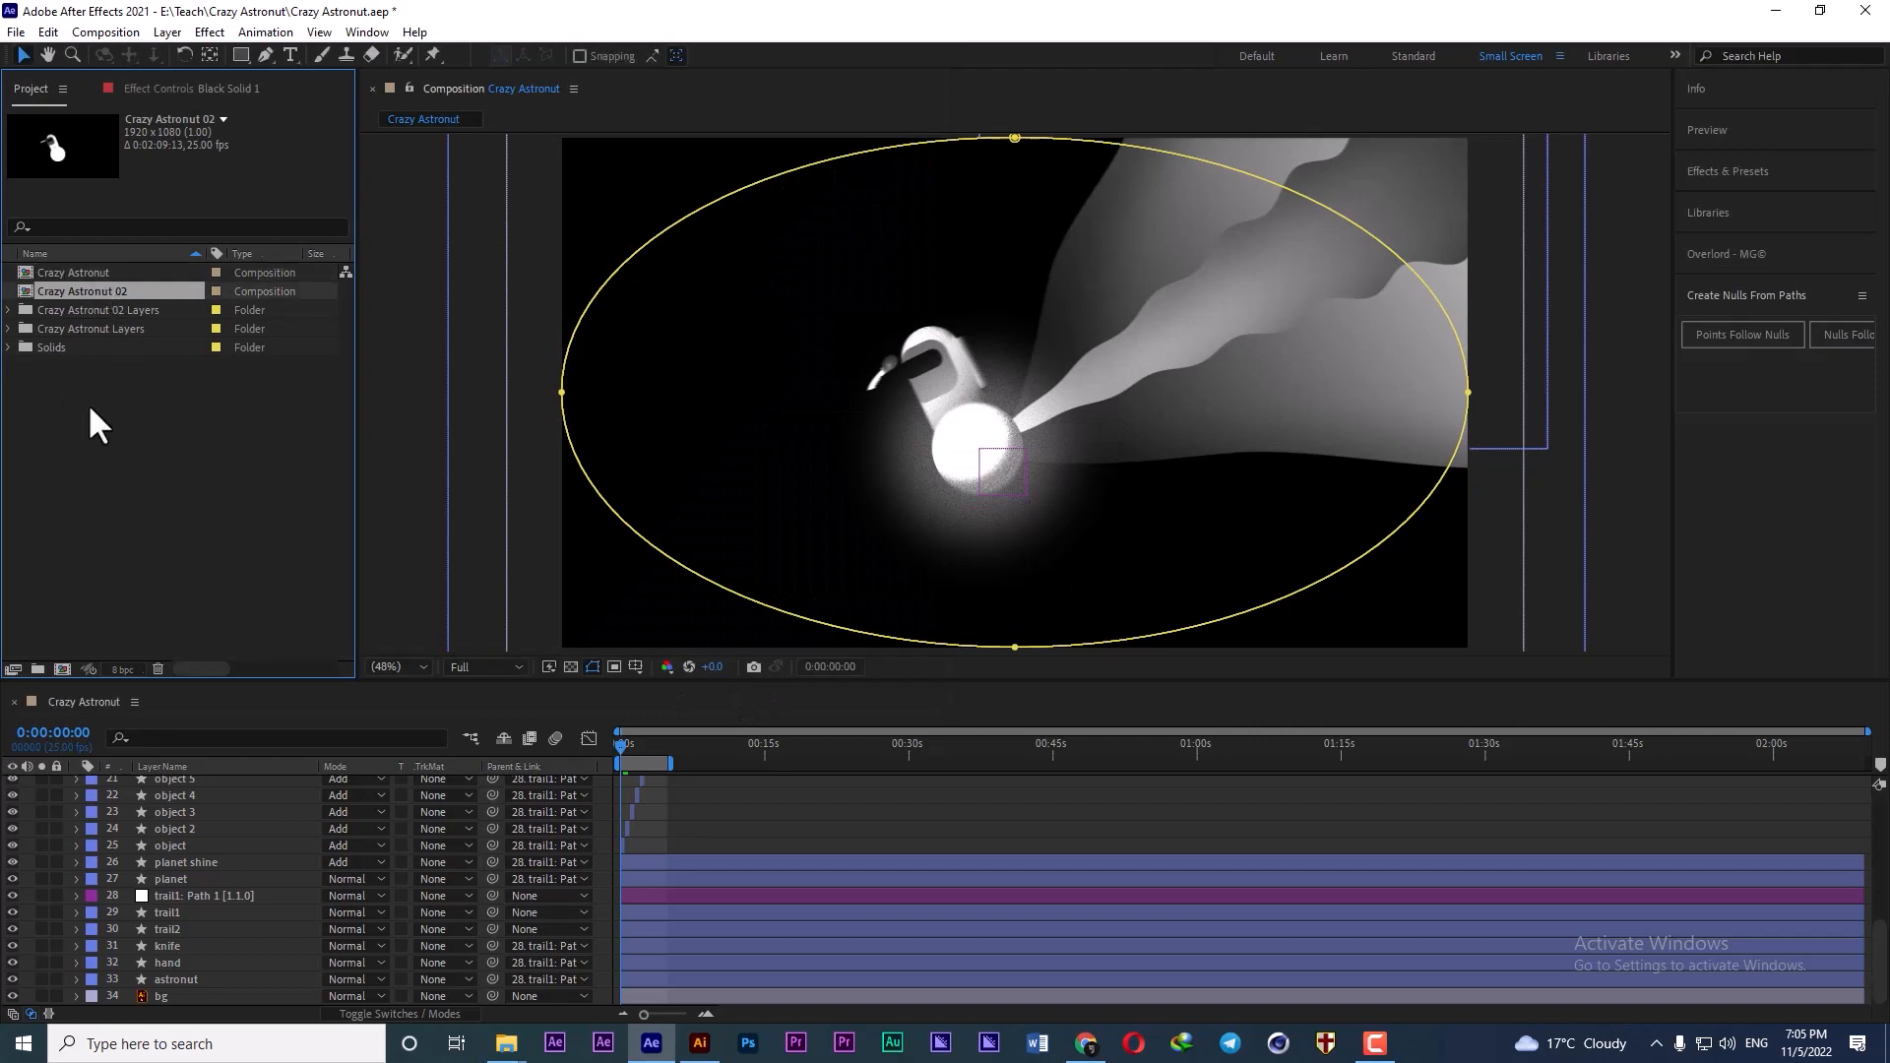
pyautogui.doubleClick(65, 289)
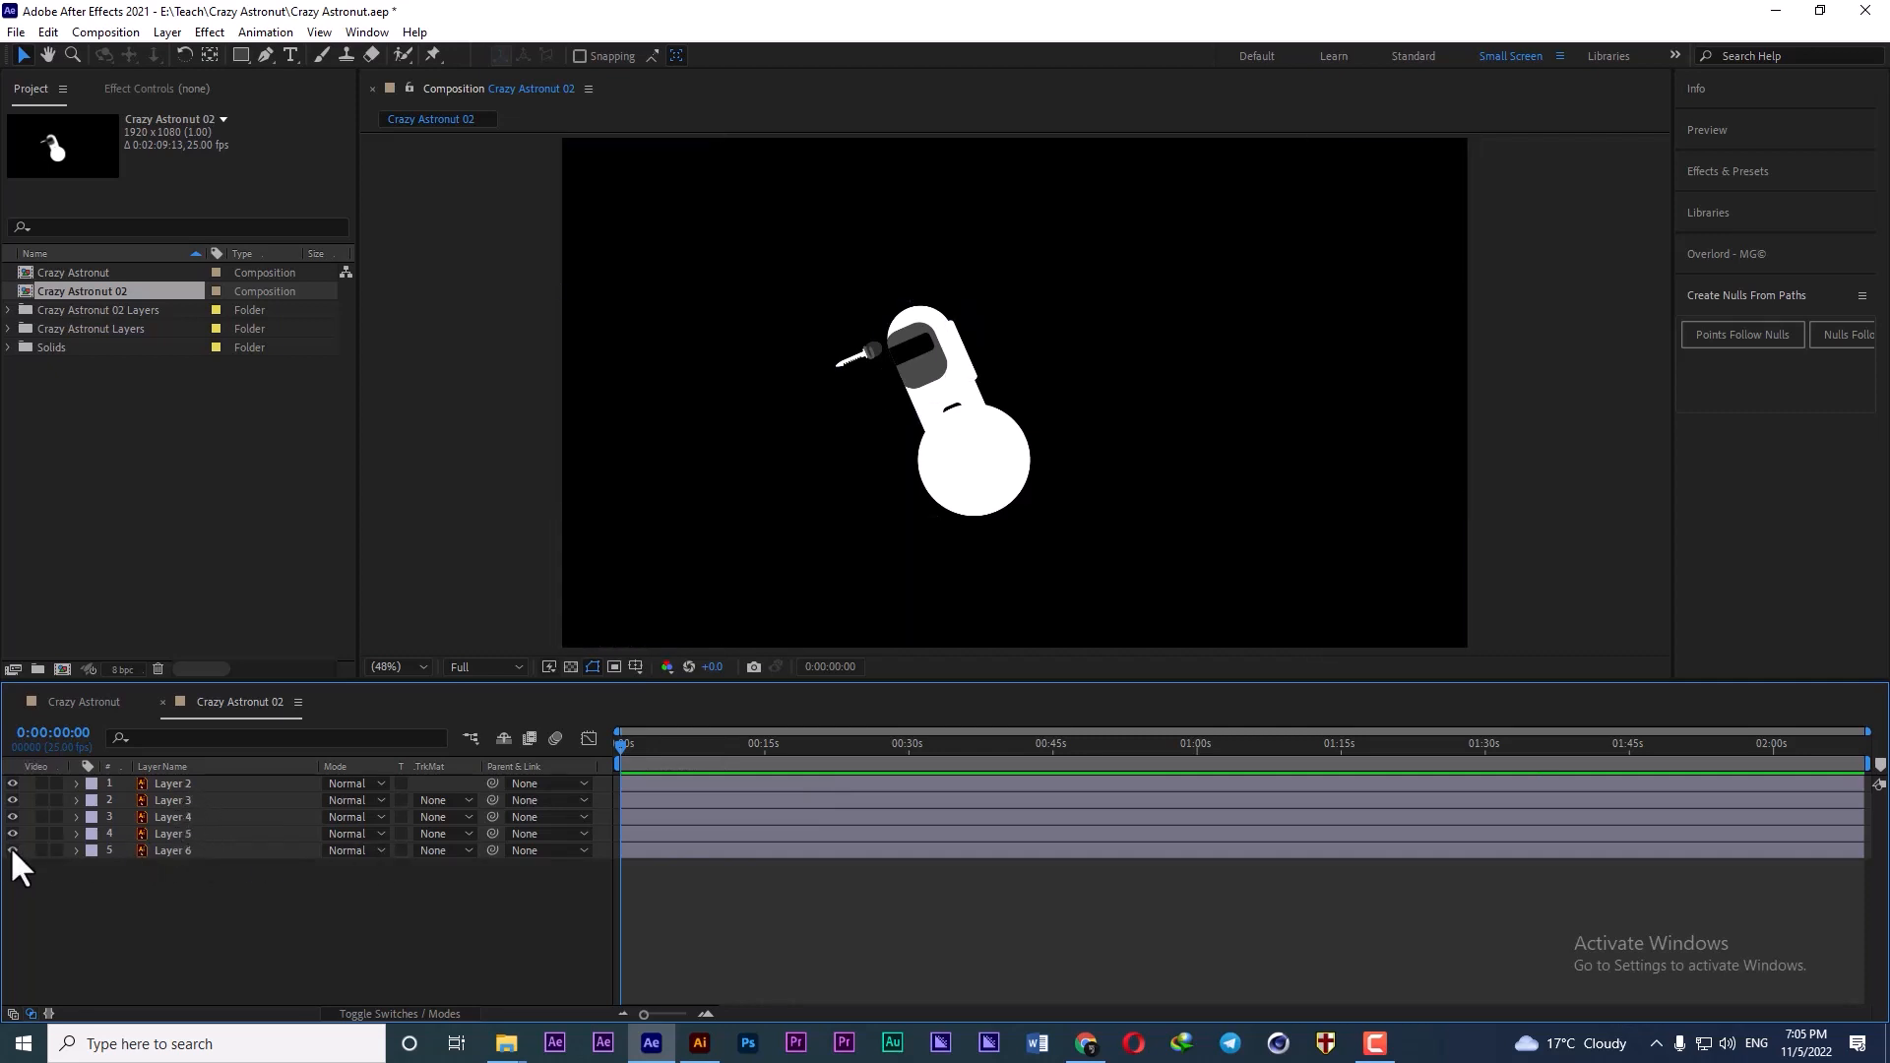
# - Rename the black background layer, Layer 6, as BG
pyautogui.click(163, 853)
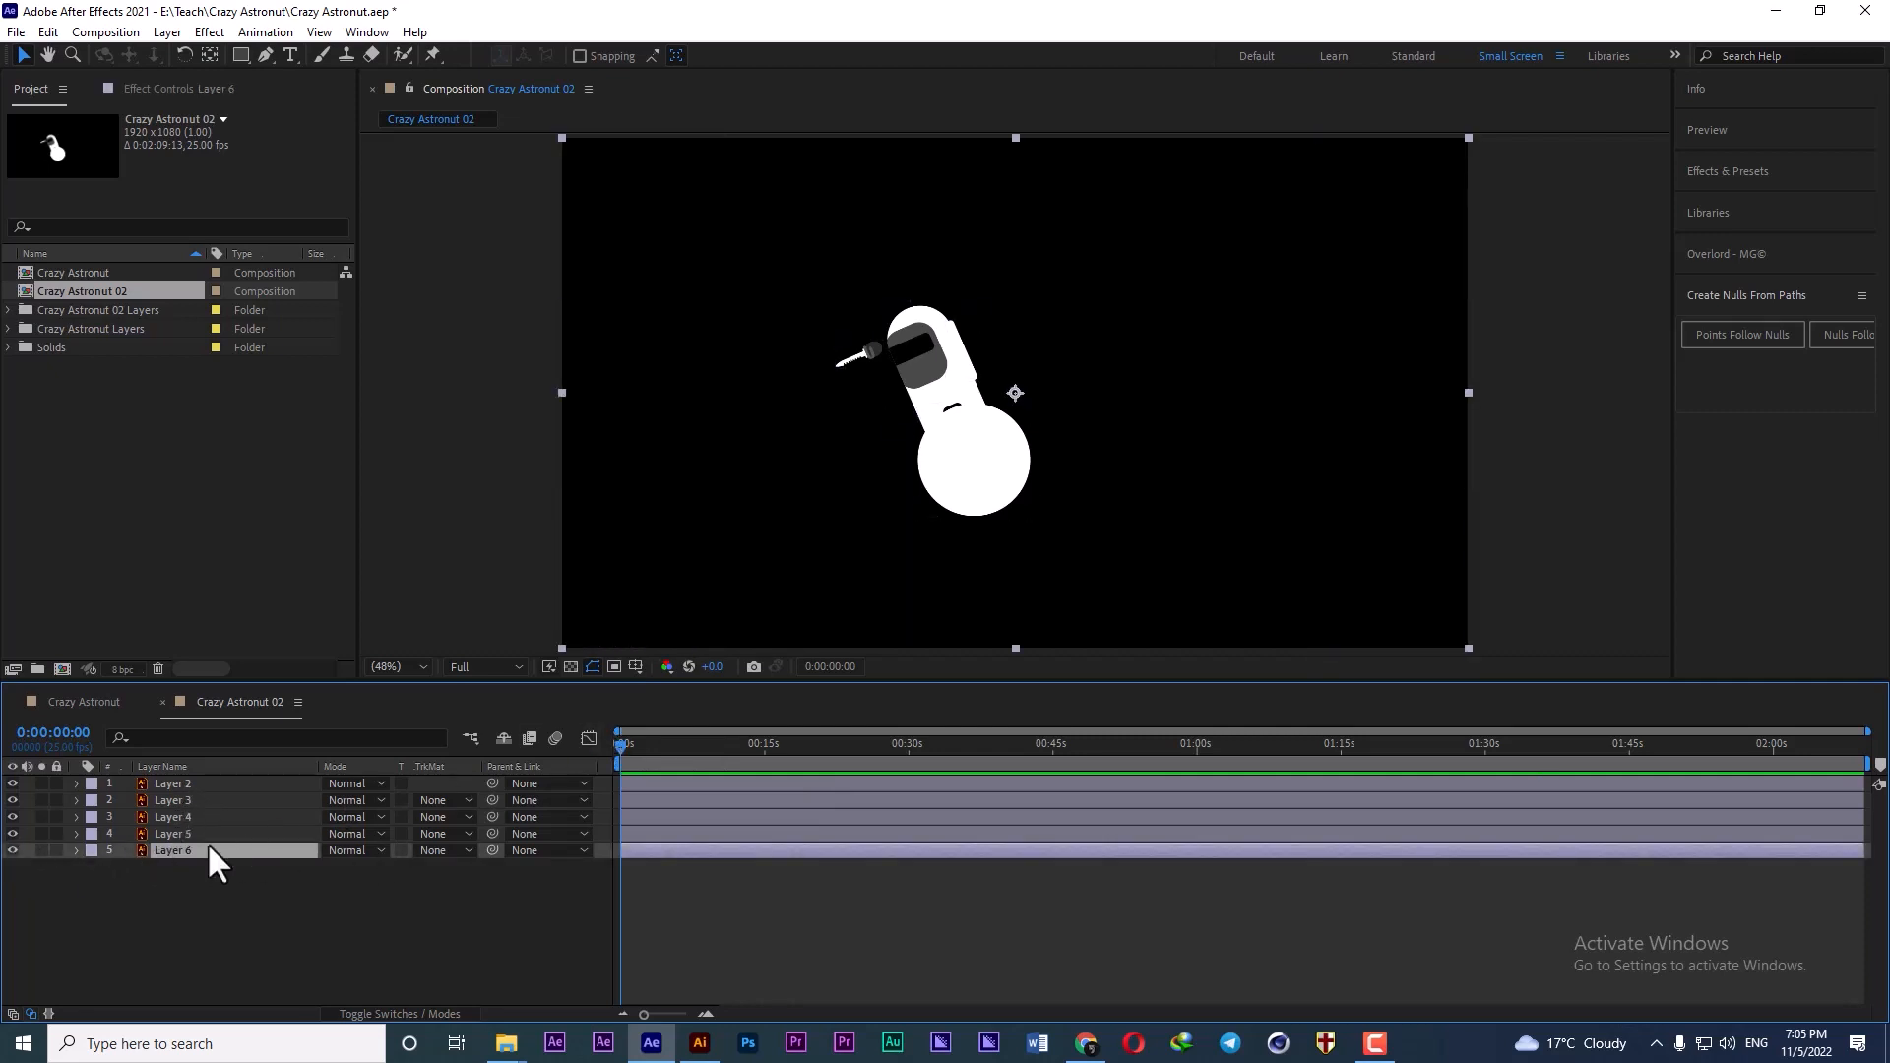
pyautogui.press('Return')
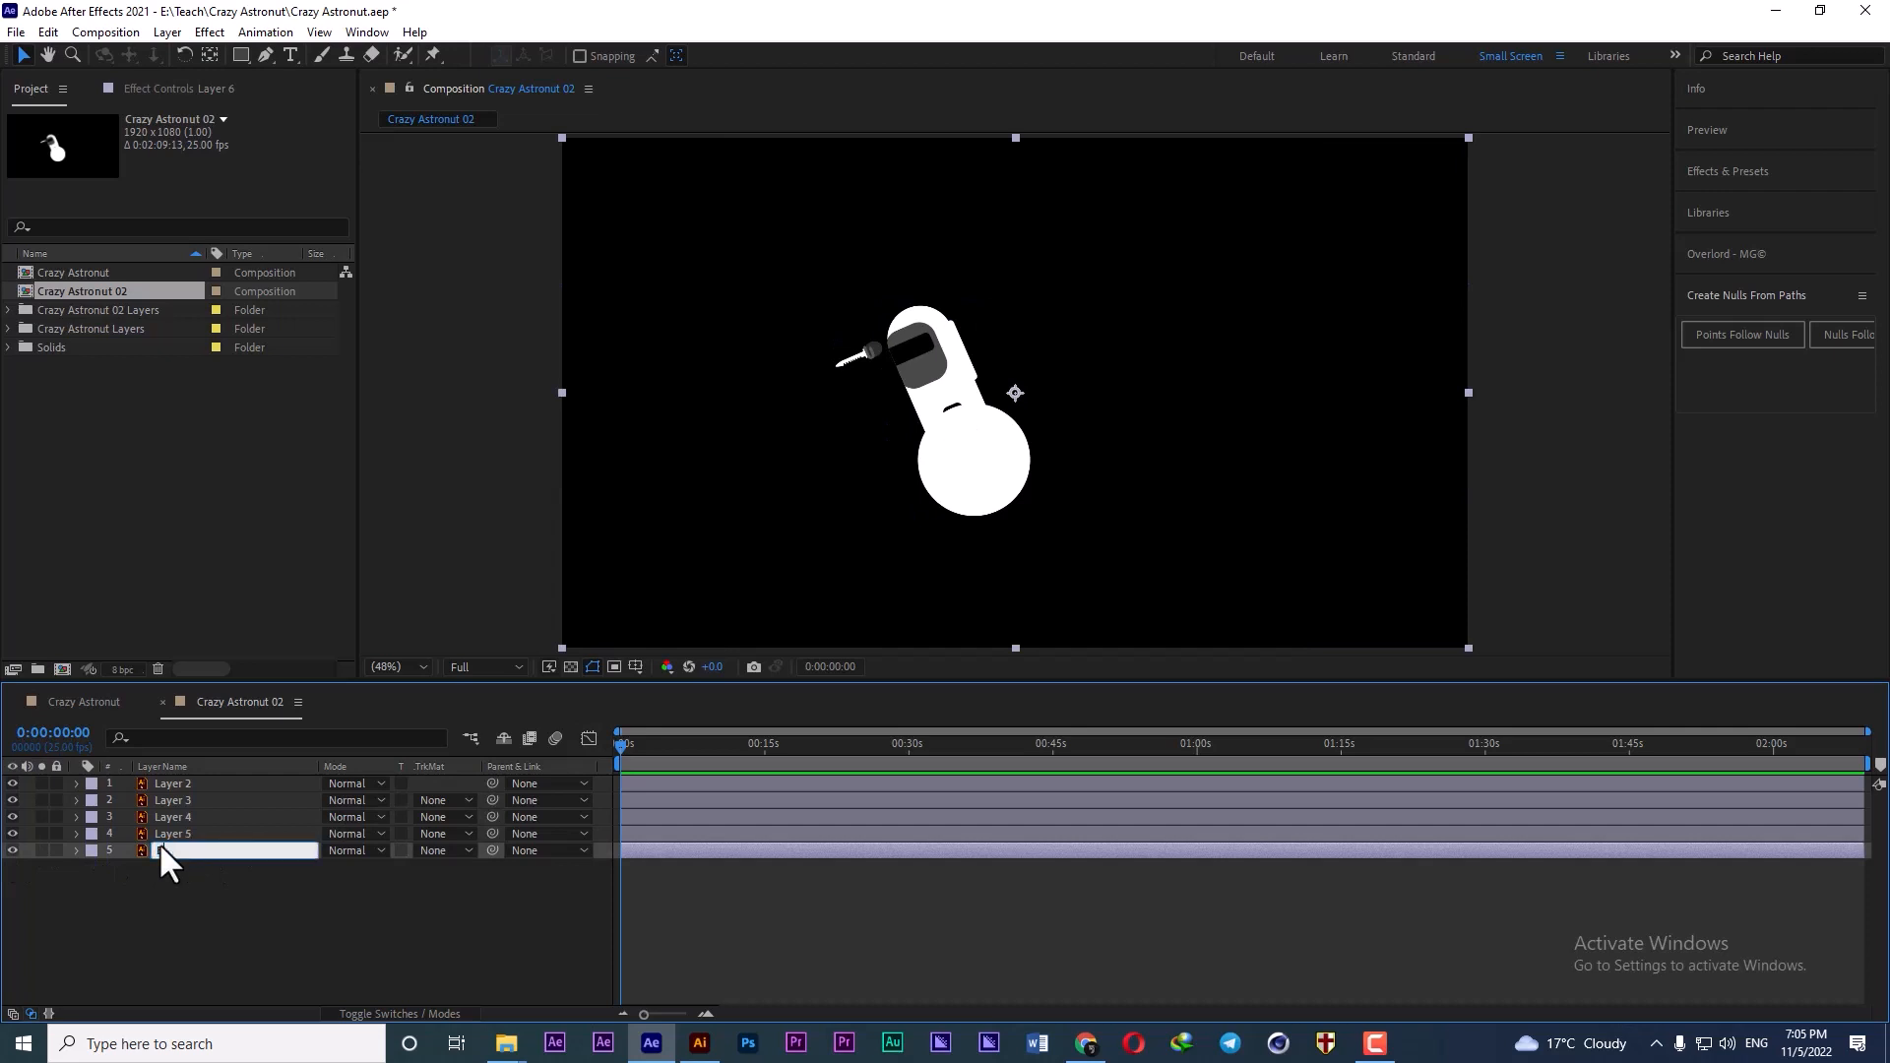
pyautogui.write('BG')
pyautogui.click(177, 903)
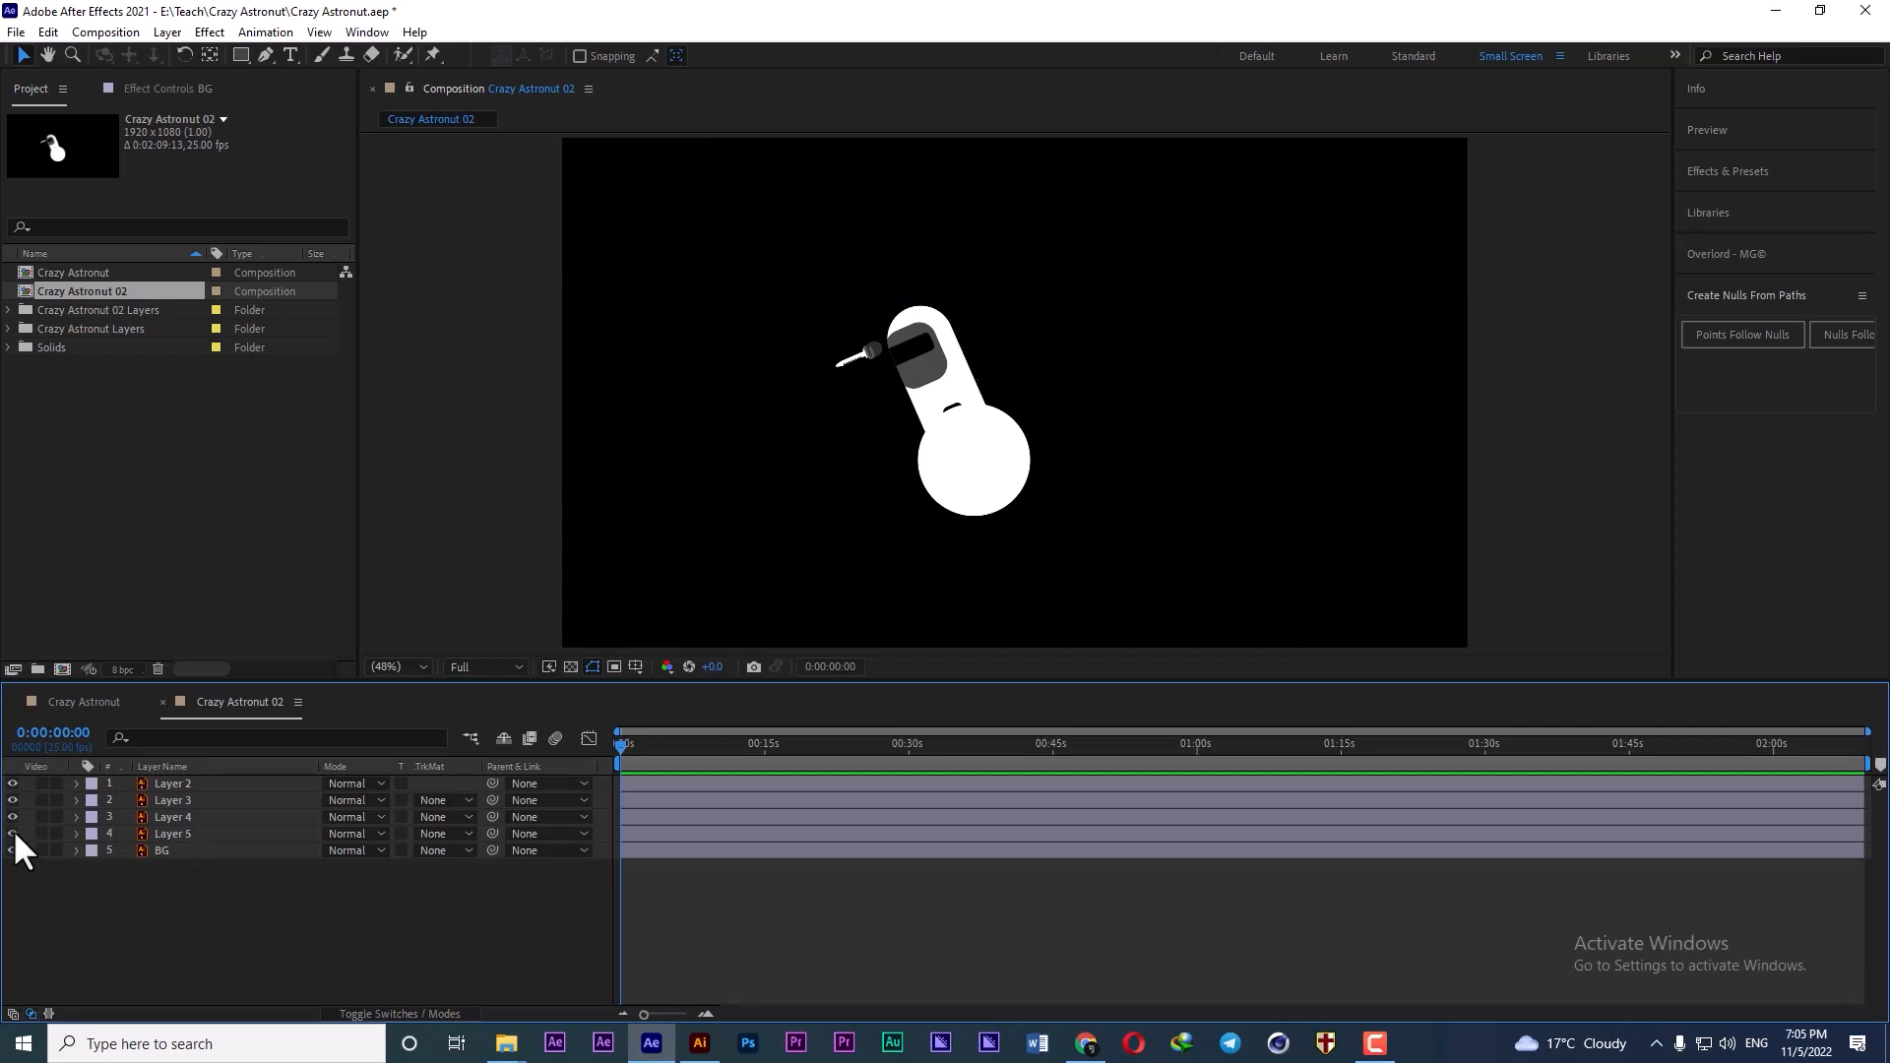
# - Check which part Layer 5 holds by toggling its visibility, then rename Layer 5 as Cap and Layer 4 as A
pyautogui.click(12, 834)
pyautogui.click(12, 833)
pyautogui.click(174, 839)
pyautogui.press('Return')
pyautogui.write('Cap')
pyautogui.click(170, 815)
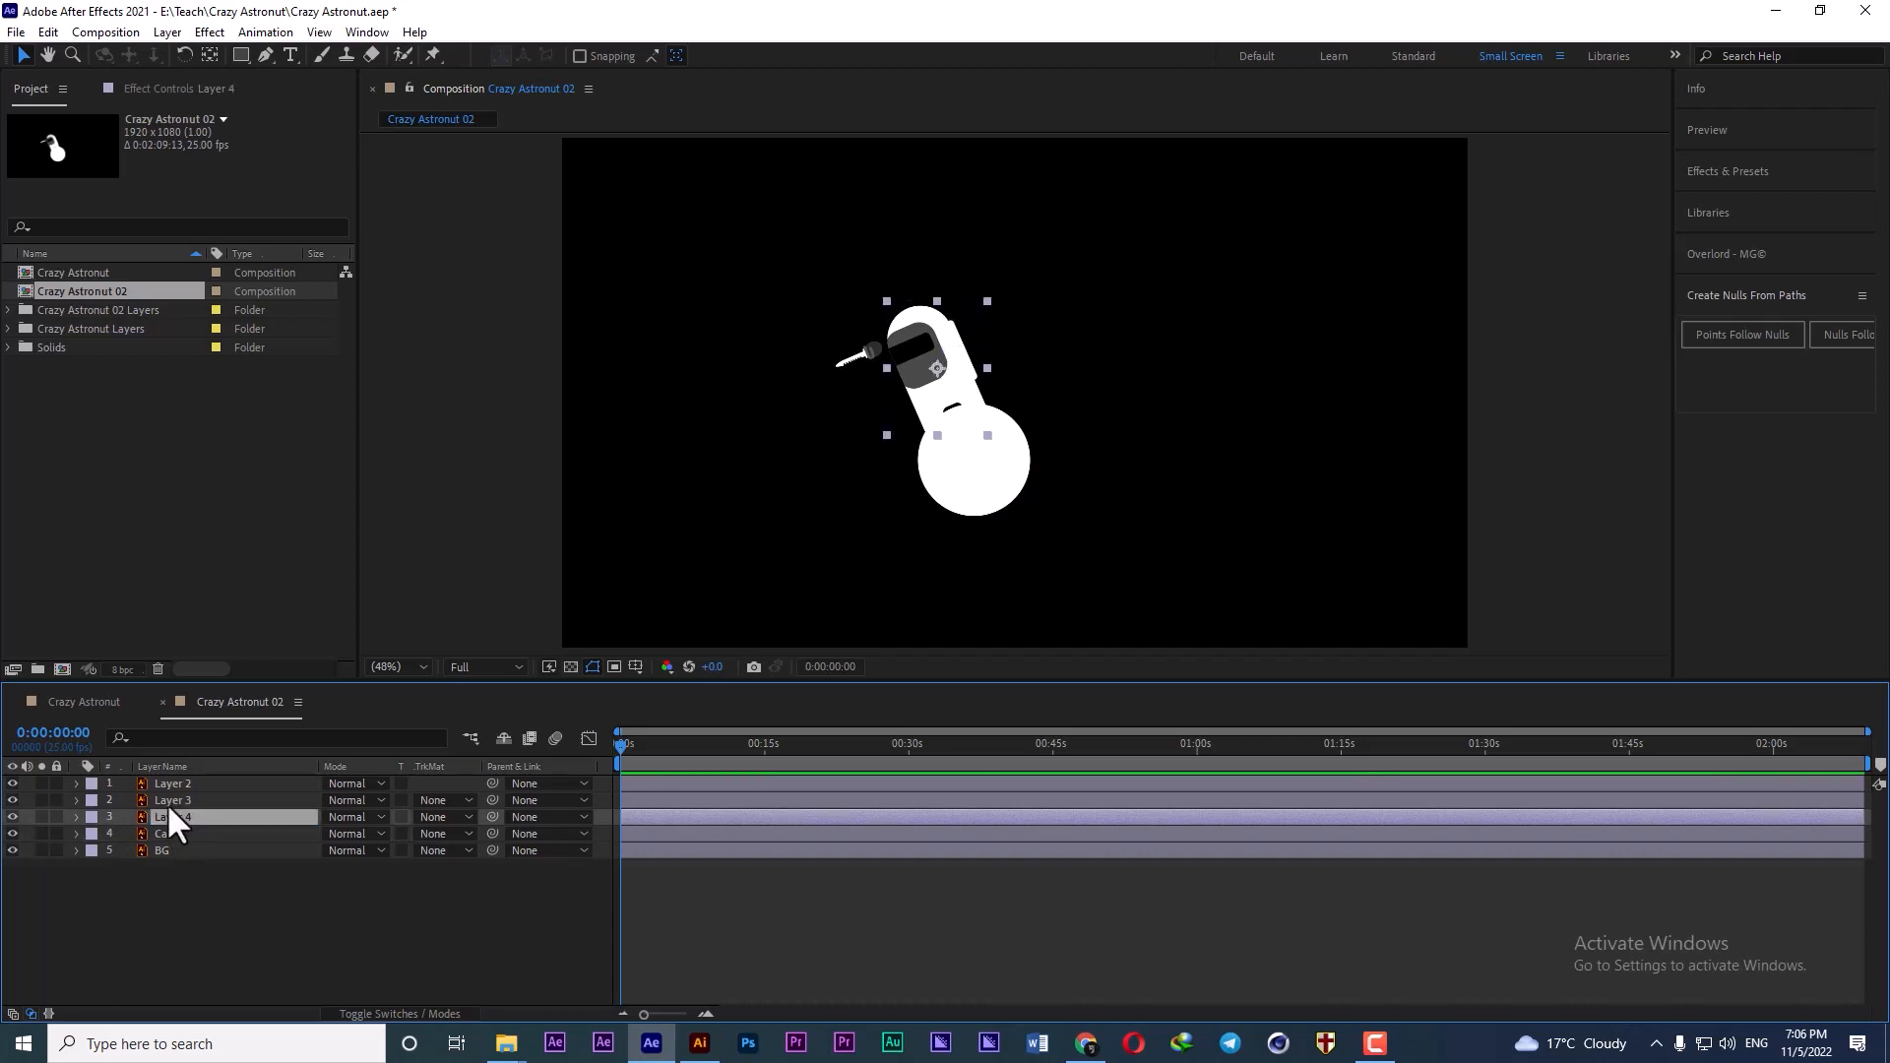
pyautogui.press('Return')
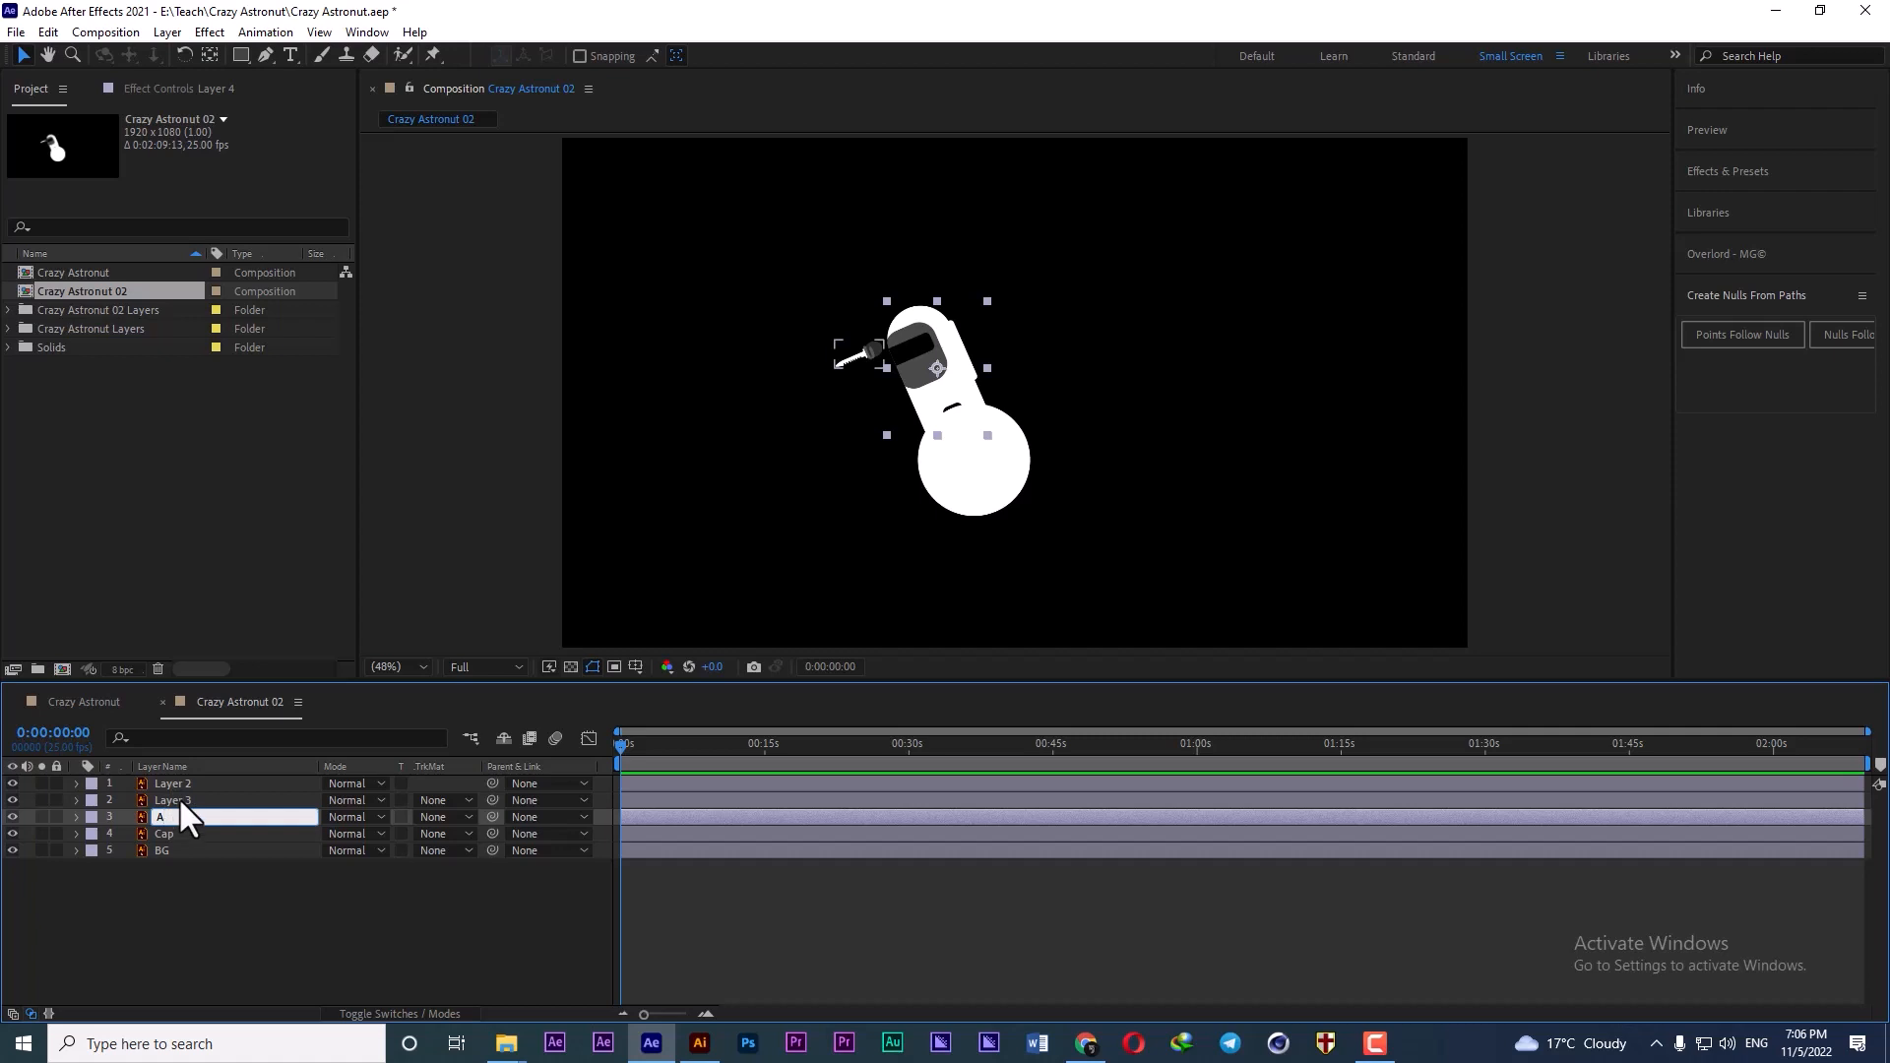
# - Toggle the visibility of Layer 3 to identify the hand and knife, and rename that layer as H+K
pyautogui.click(181, 801)
pyautogui.click(15, 799)
pyautogui.click(15, 799)
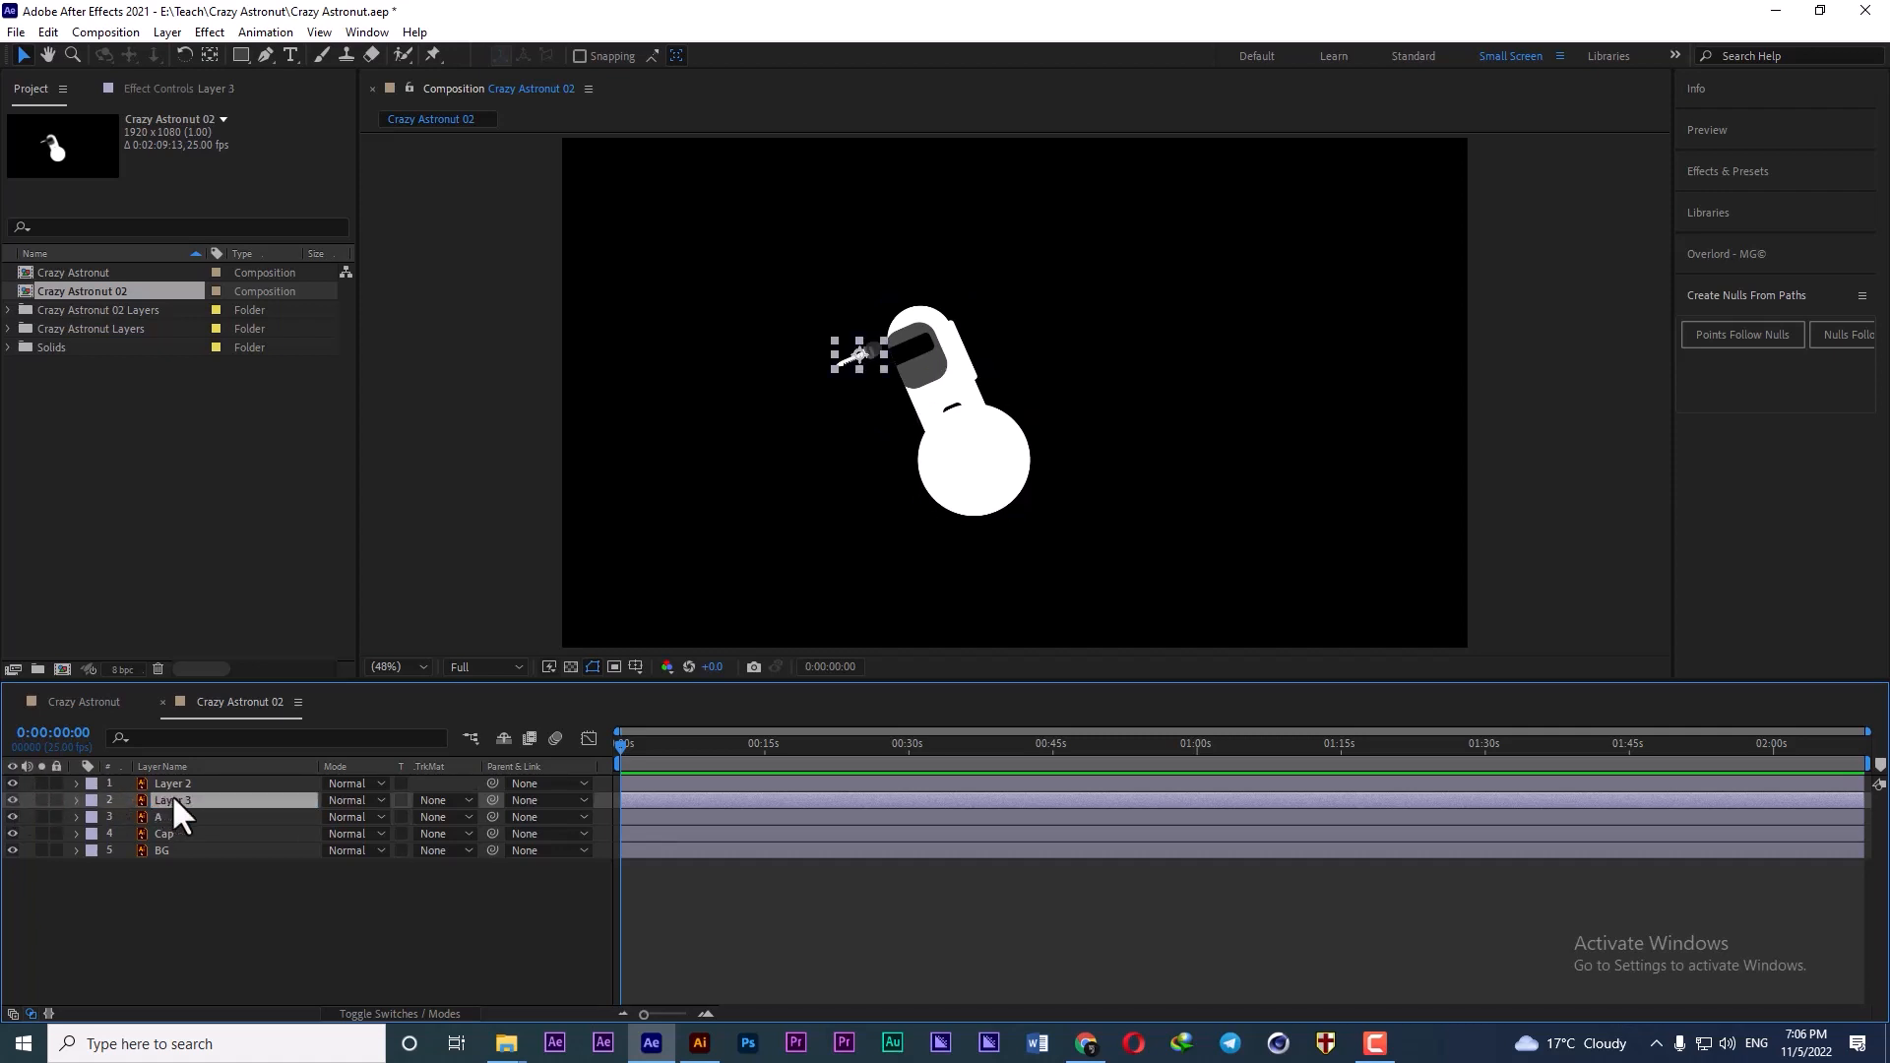
pyautogui.click(13, 799)
pyautogui.click(12, 799)
pyautogui.press('Return')
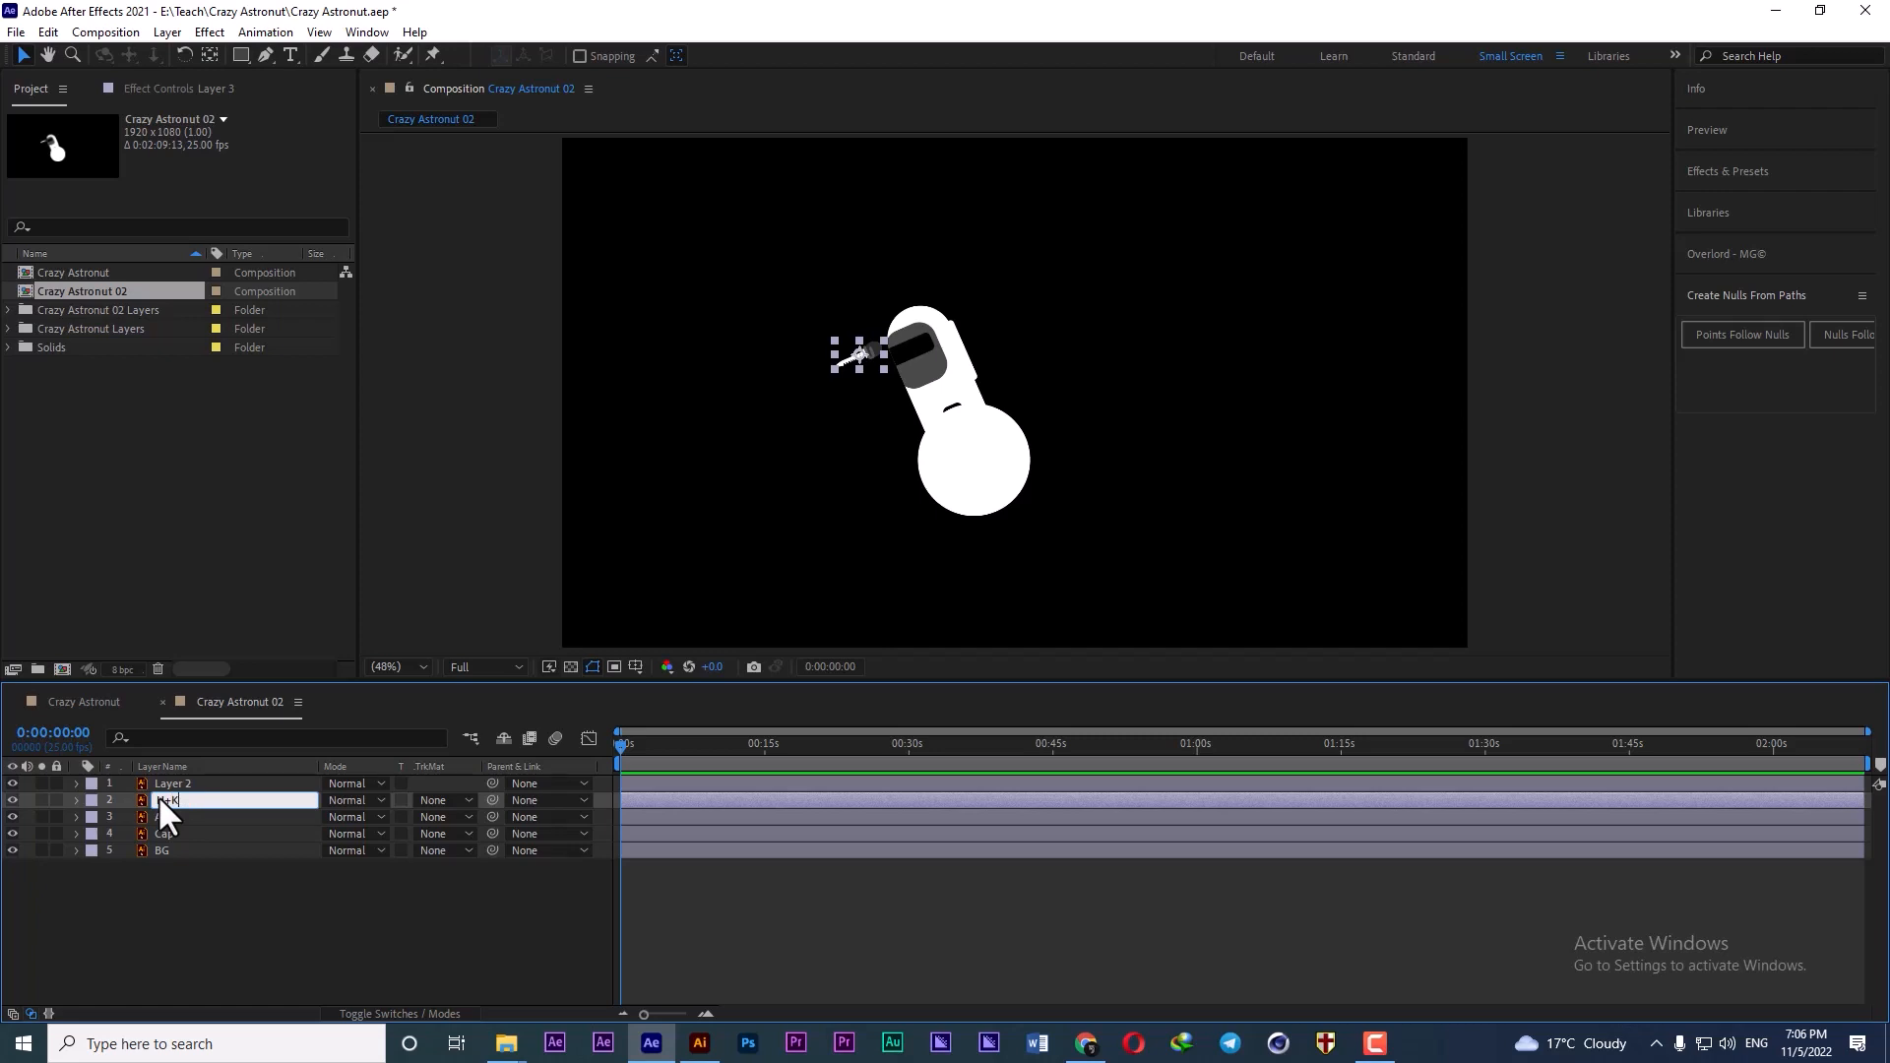
# - Toggle the visibility of Layer 2 to identify the white circle, and rename that layer as planet
pyautogui.click(161, 787)
pyautogui.click(12, 784)
pyautogui.click(13, 783)
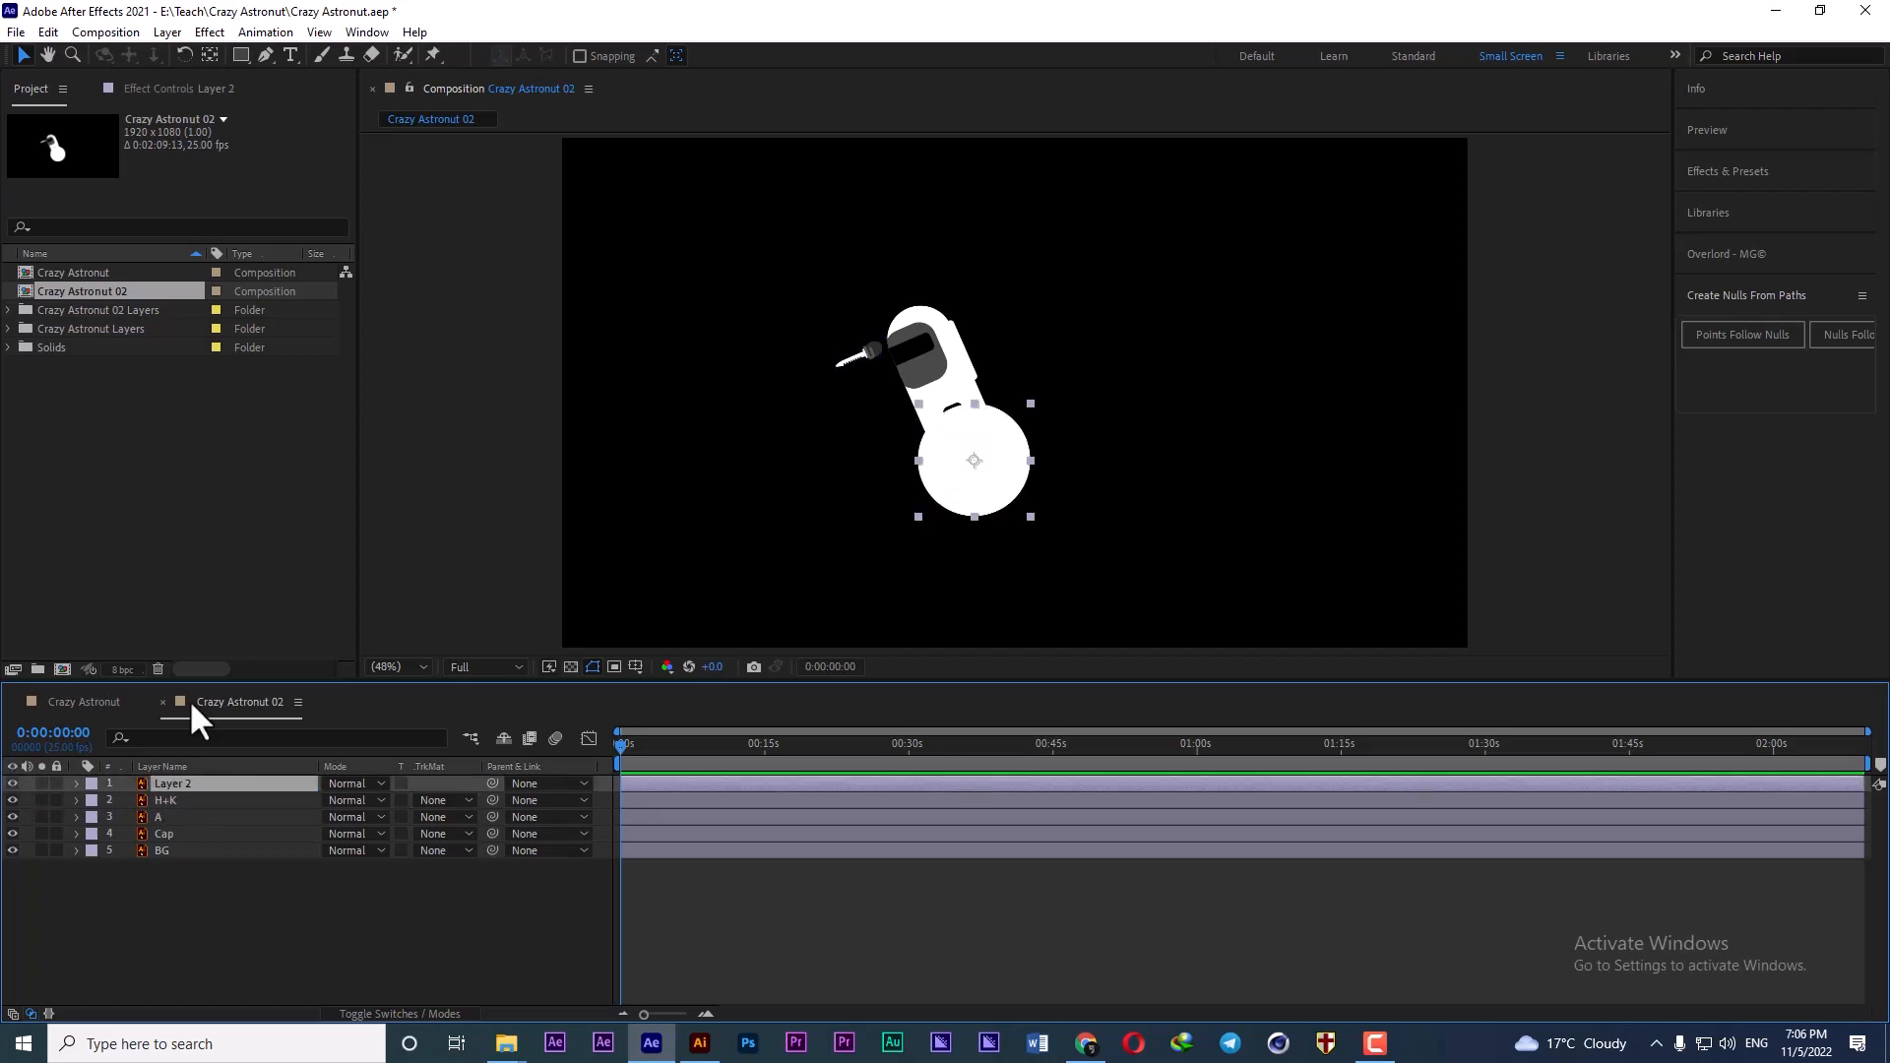
pyautogui.press('Return')
pyautogui.write('planet')
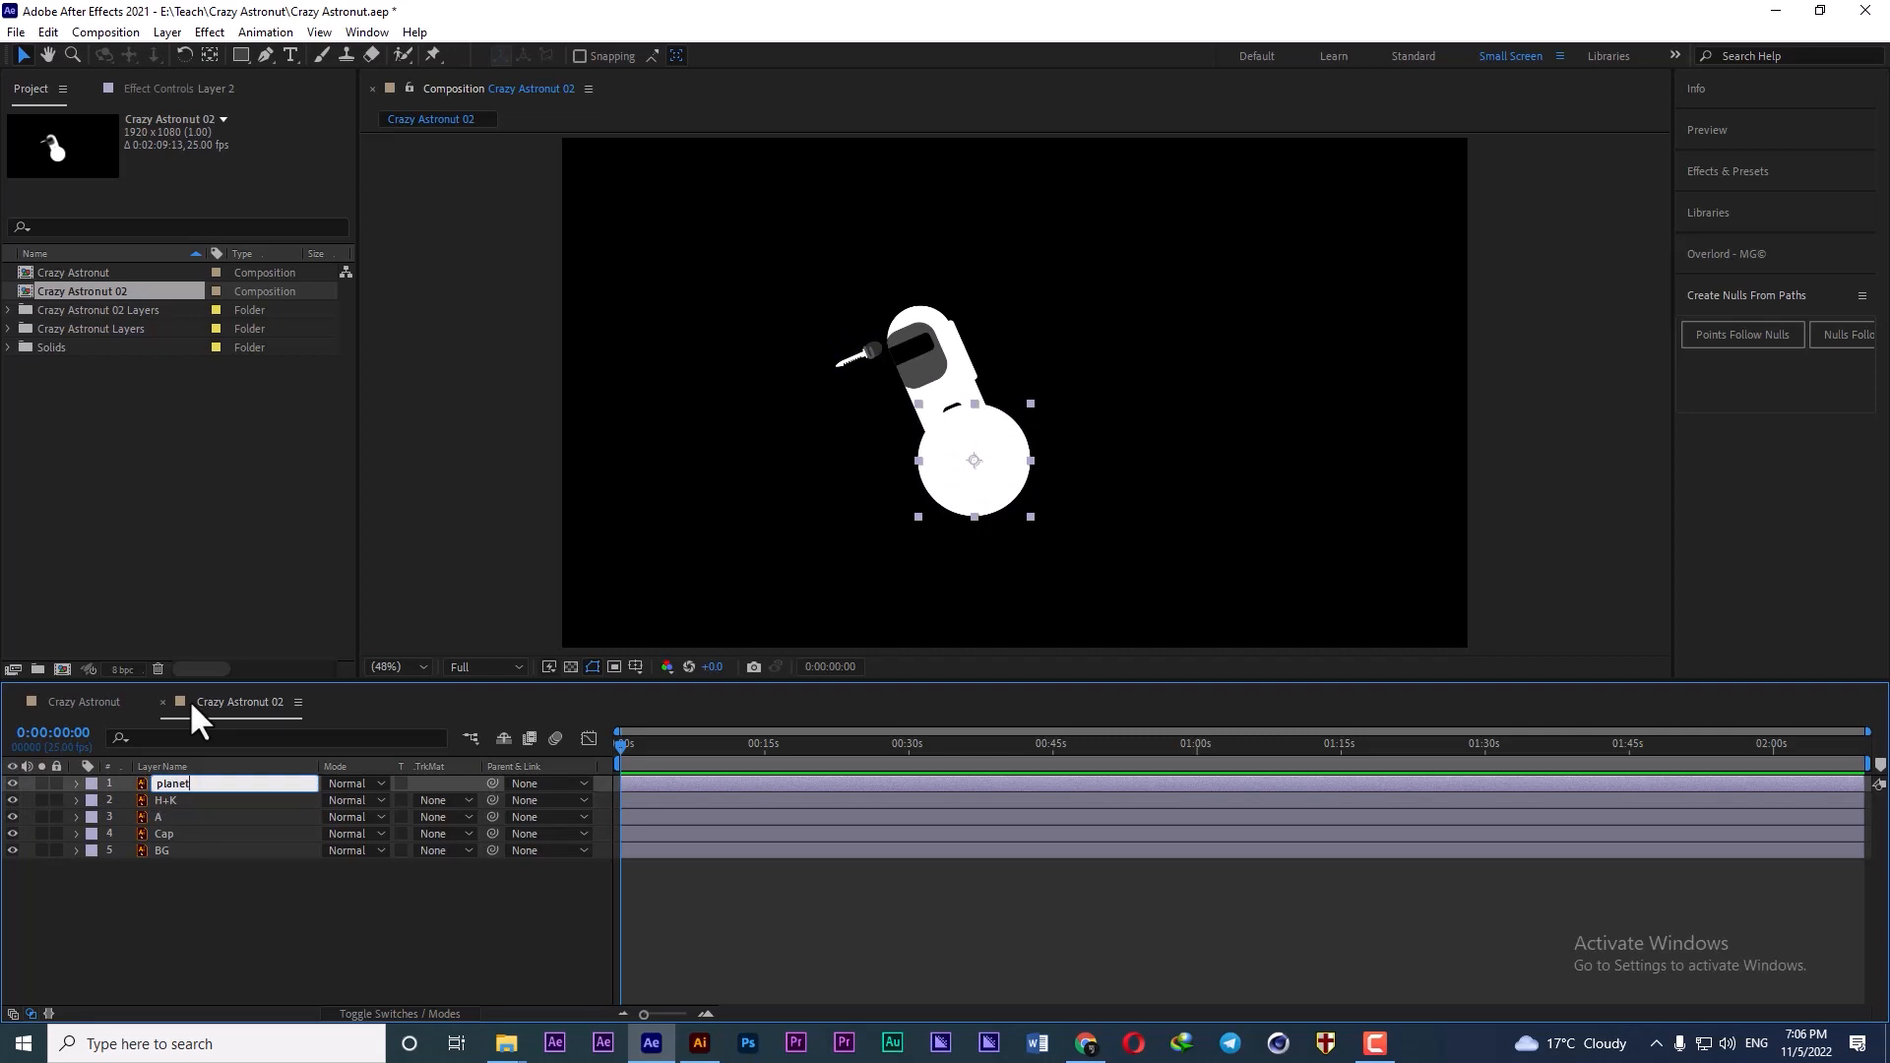
pyautogui.press('Return')
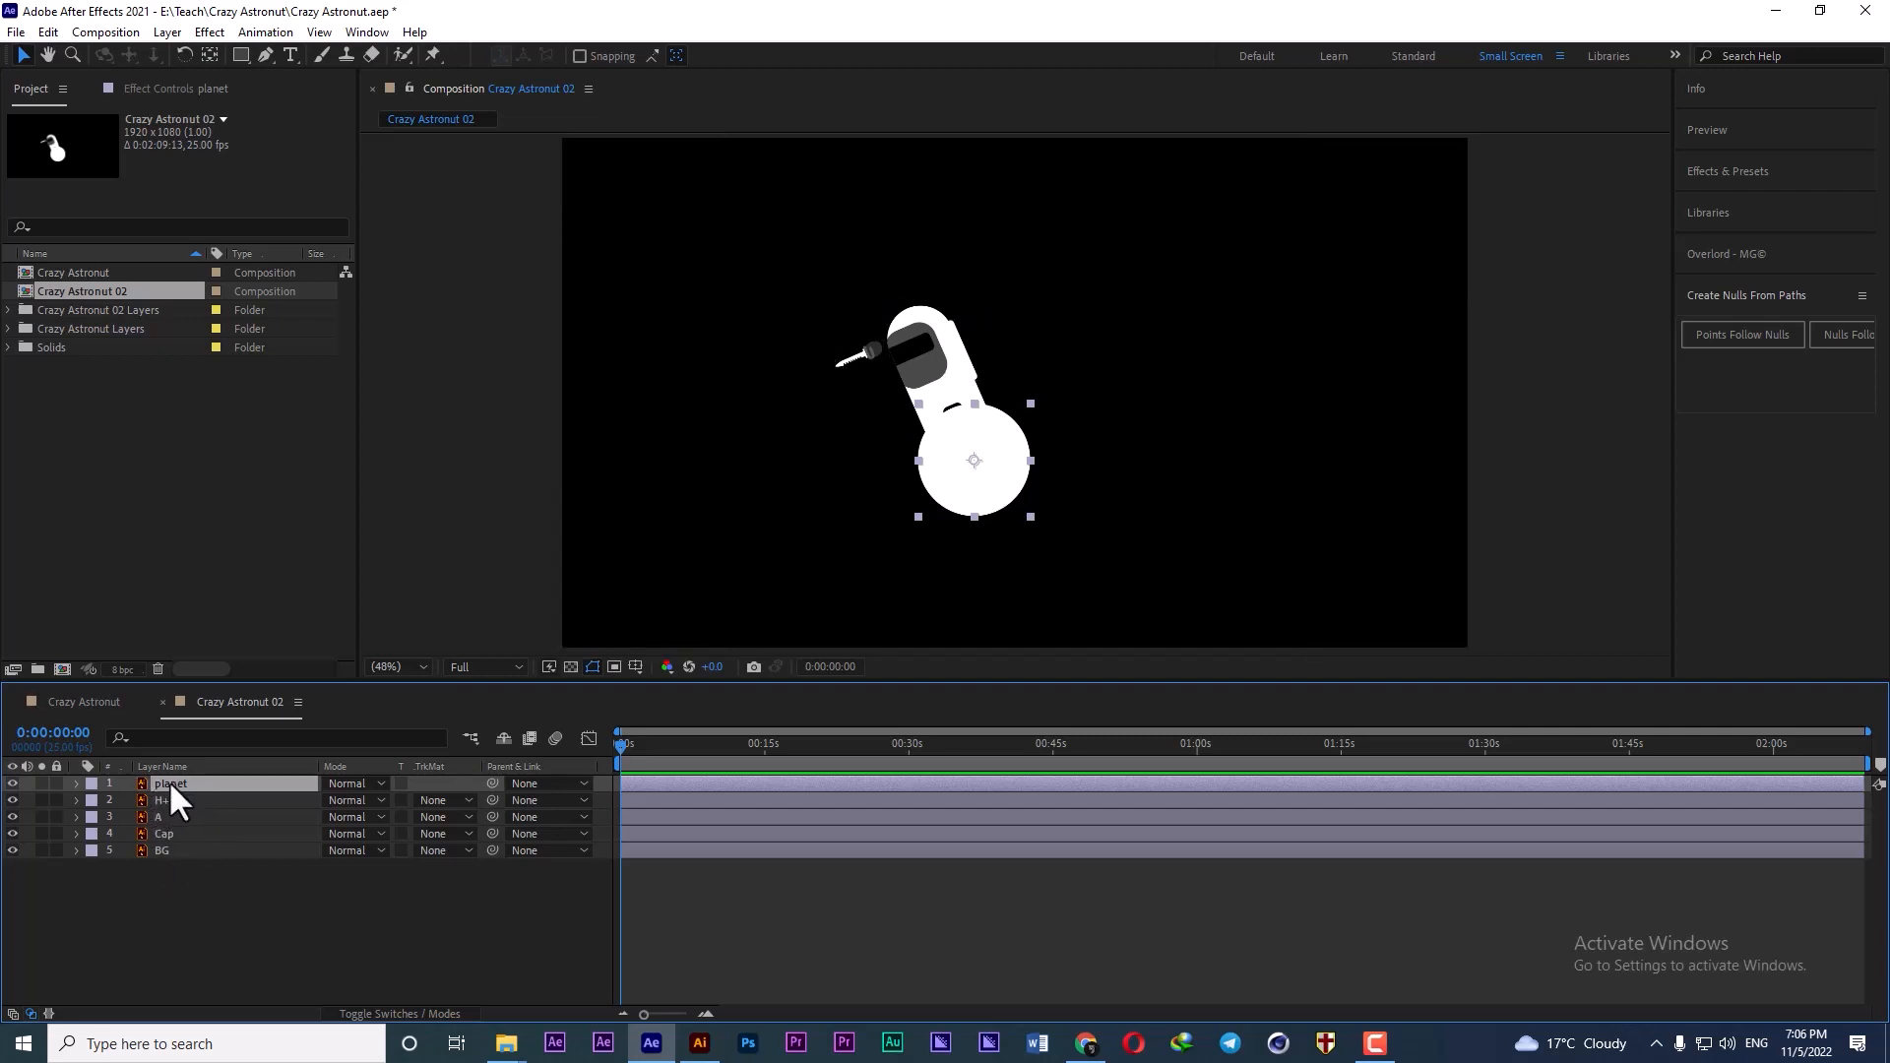
# - Create a shape layer from the planet vector layer and delete the original Illustrator layer
pyautogui.rightClick(168, 780)
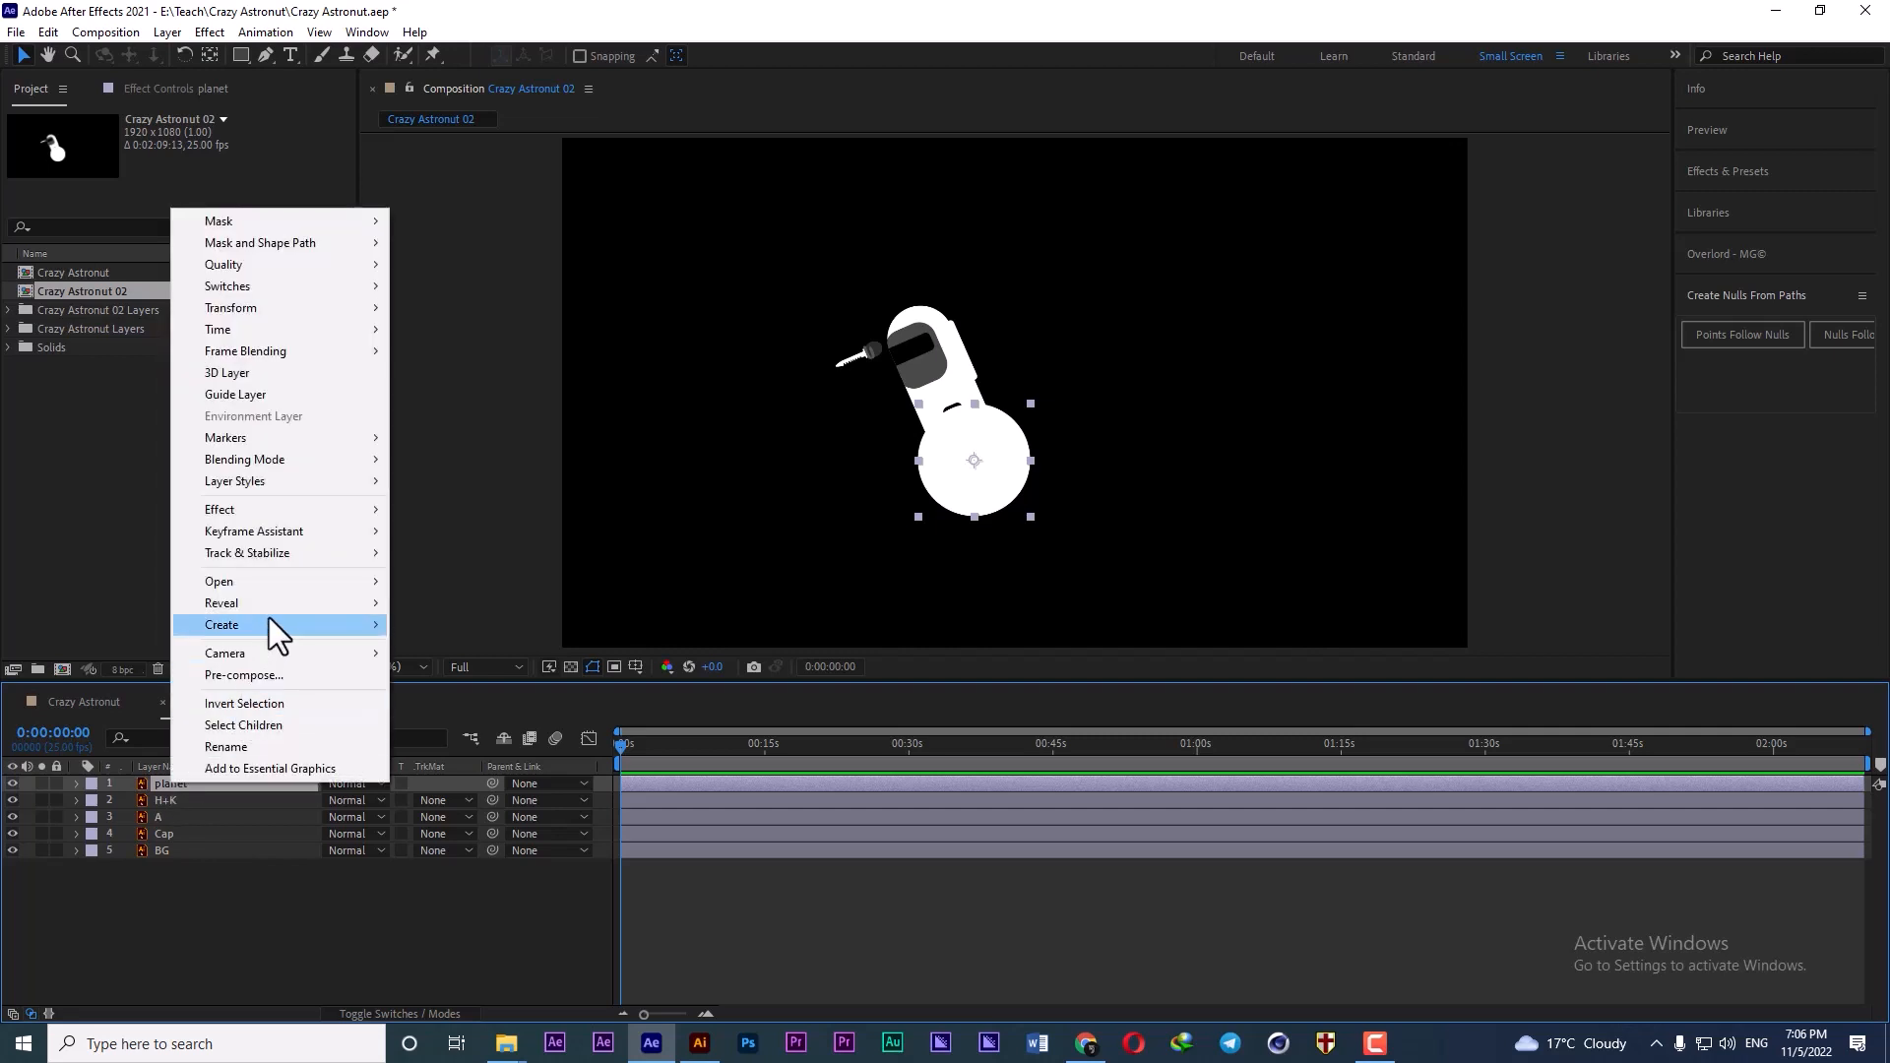
pyautogui.moveTo(274, 624)
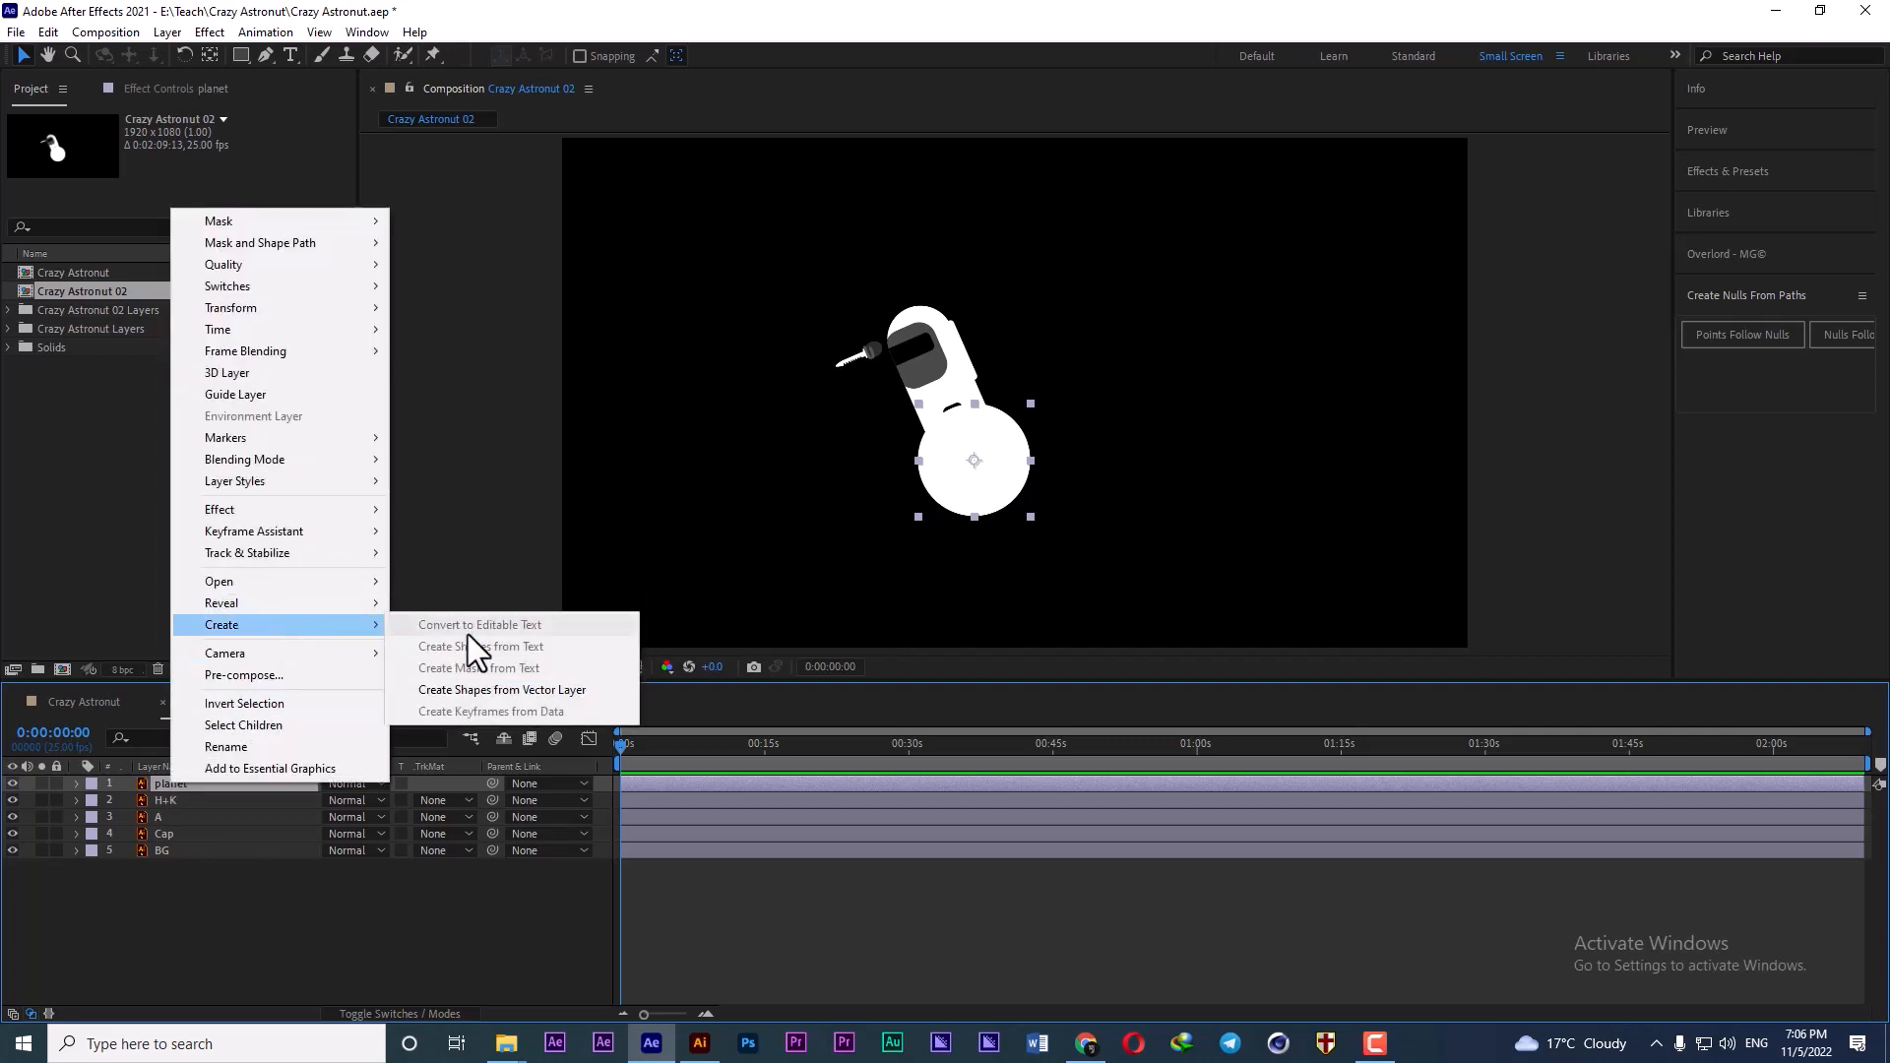
pyautogui.click(498, 689)
pyautogui.click(168, 799)
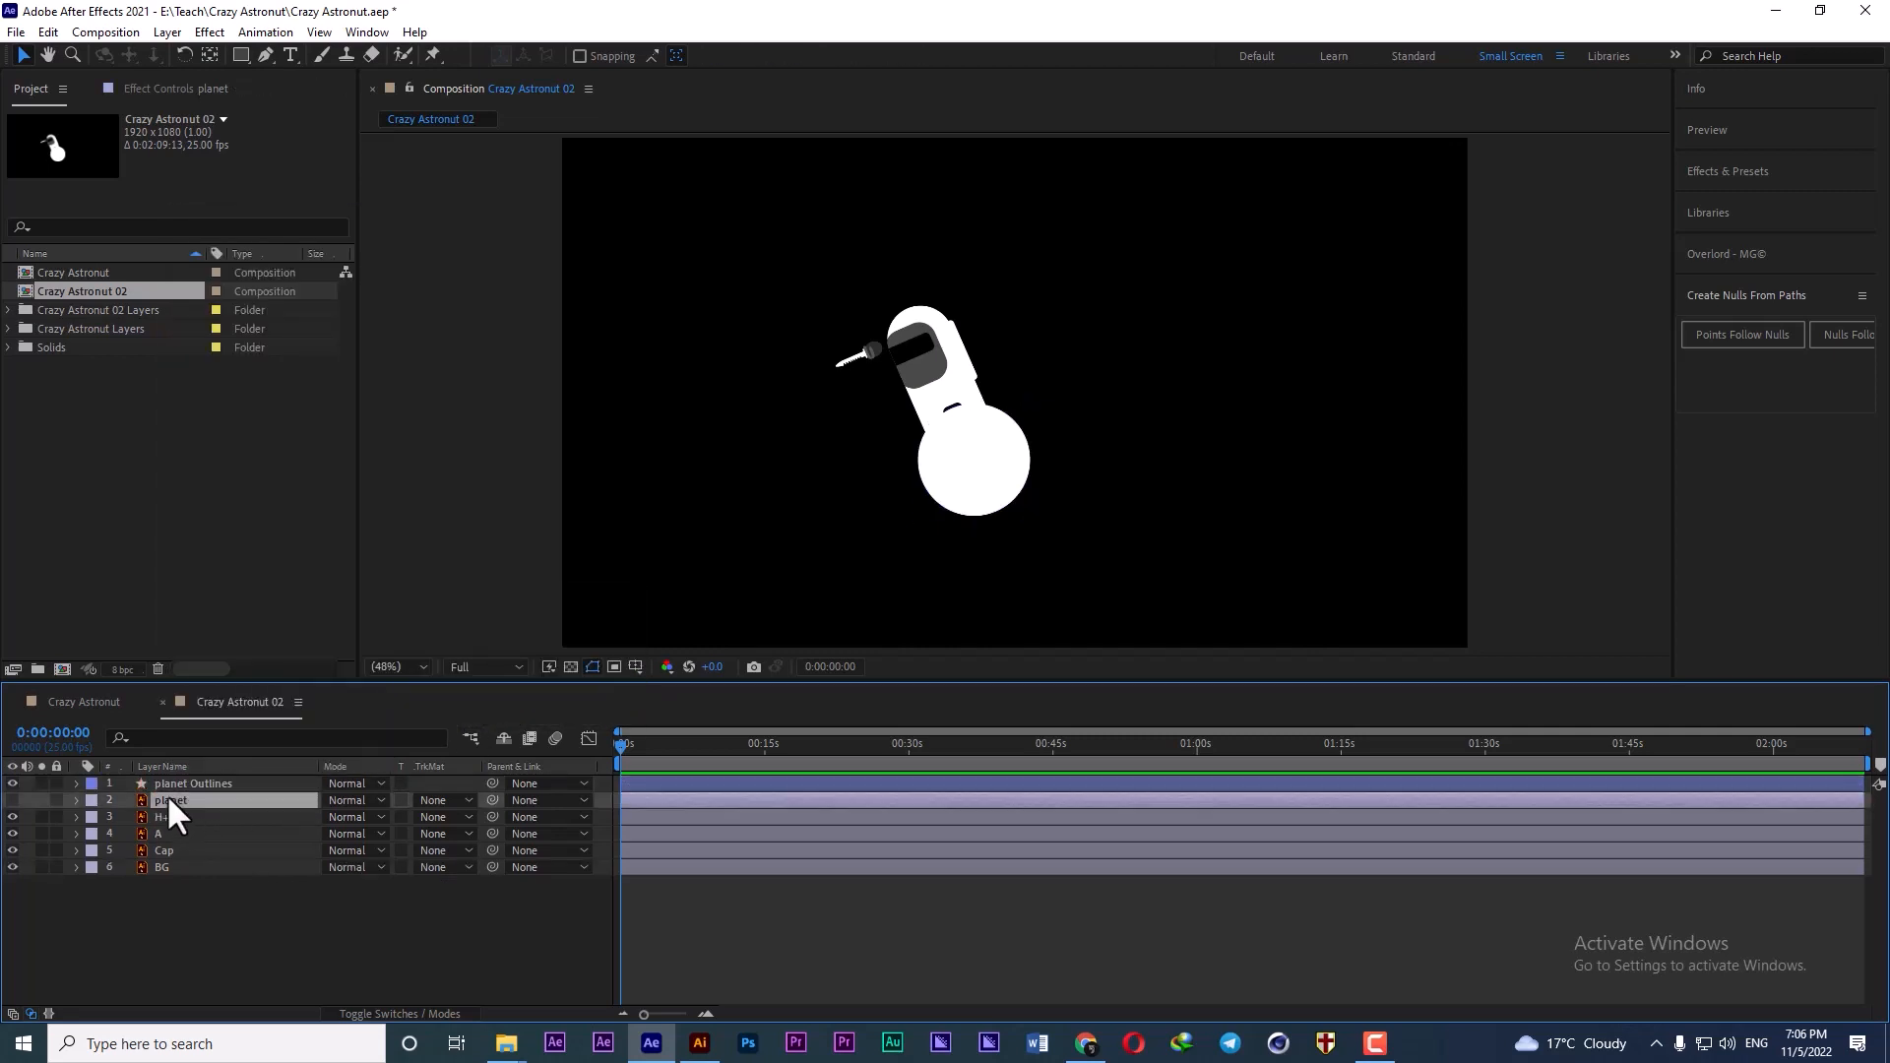
pyautogui.press('Delete')
# - Add an Inner Shadow layer style to the planet Outlines layer and set its angle to -35°
pyautogui.click(187, 783)
pyautogui.rightClick(187, 783)
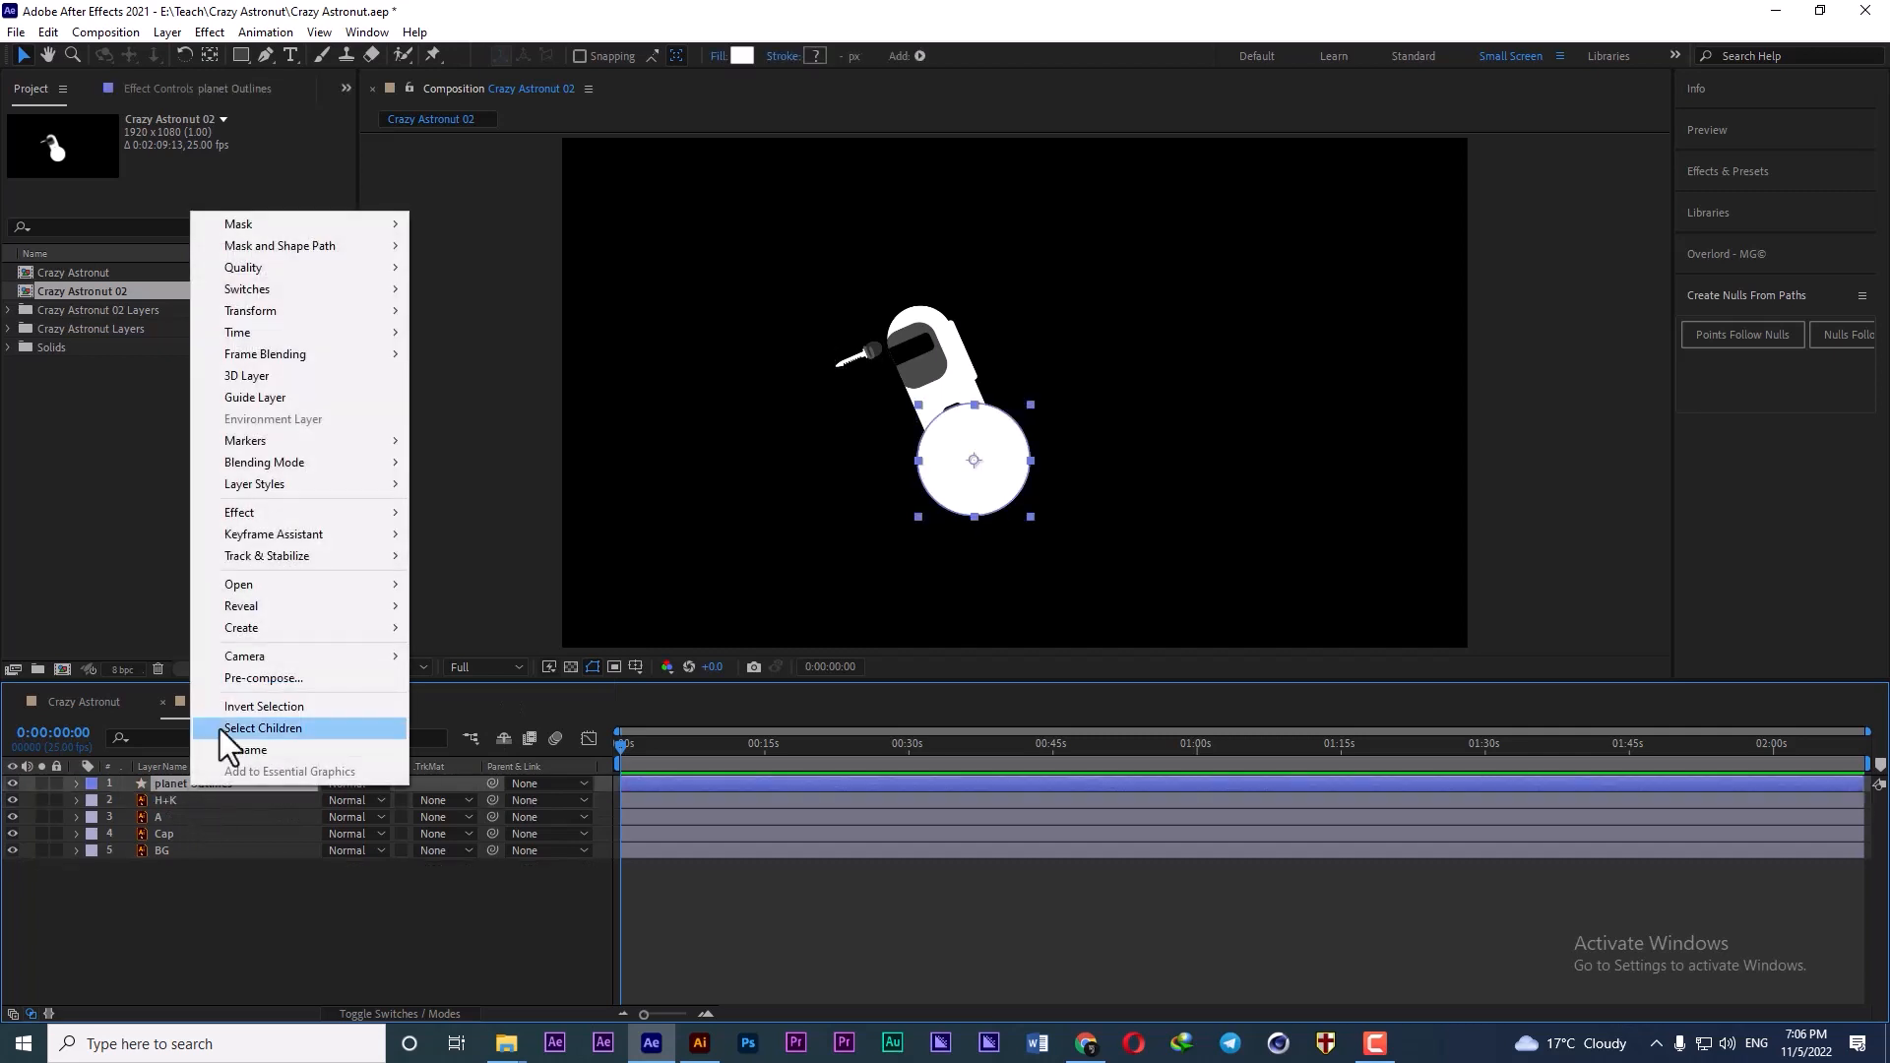
pyautogui.moveTo(298, 490)
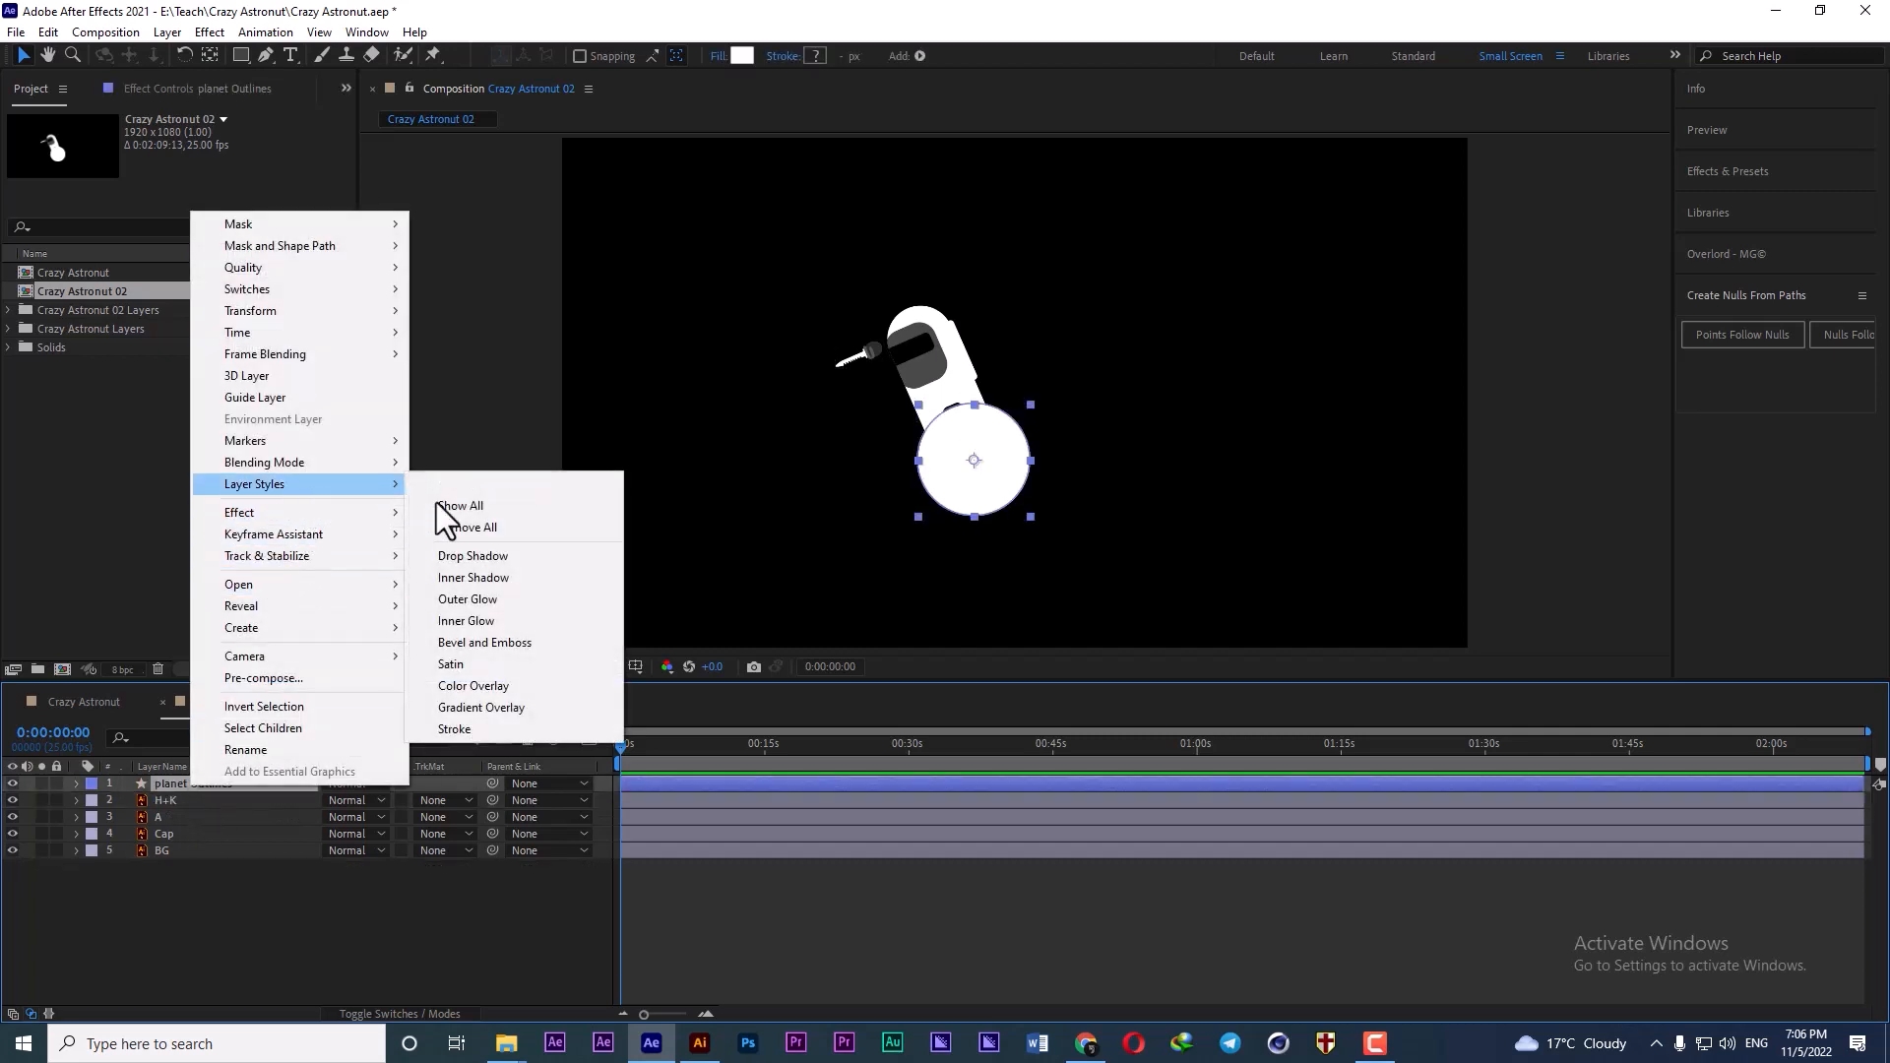
pyautogui.click(542, 579)
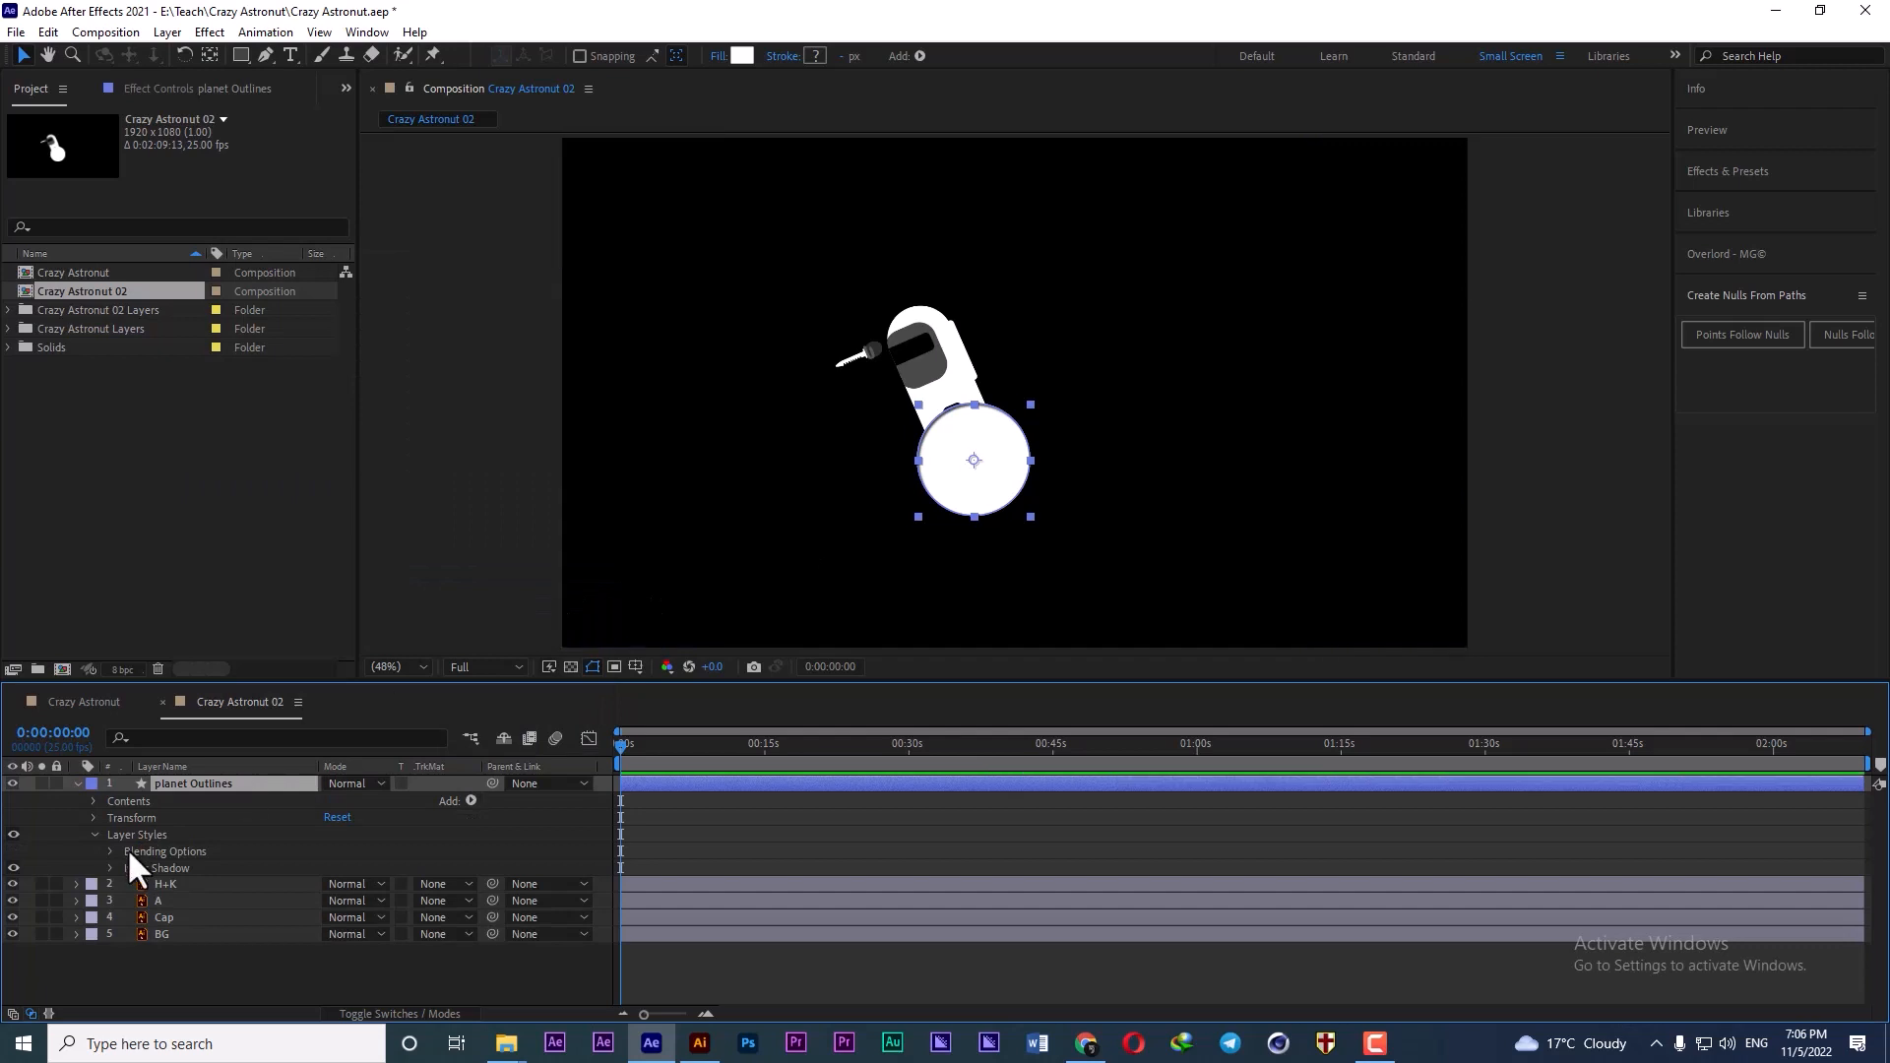
pyautogui.click(109, 867)
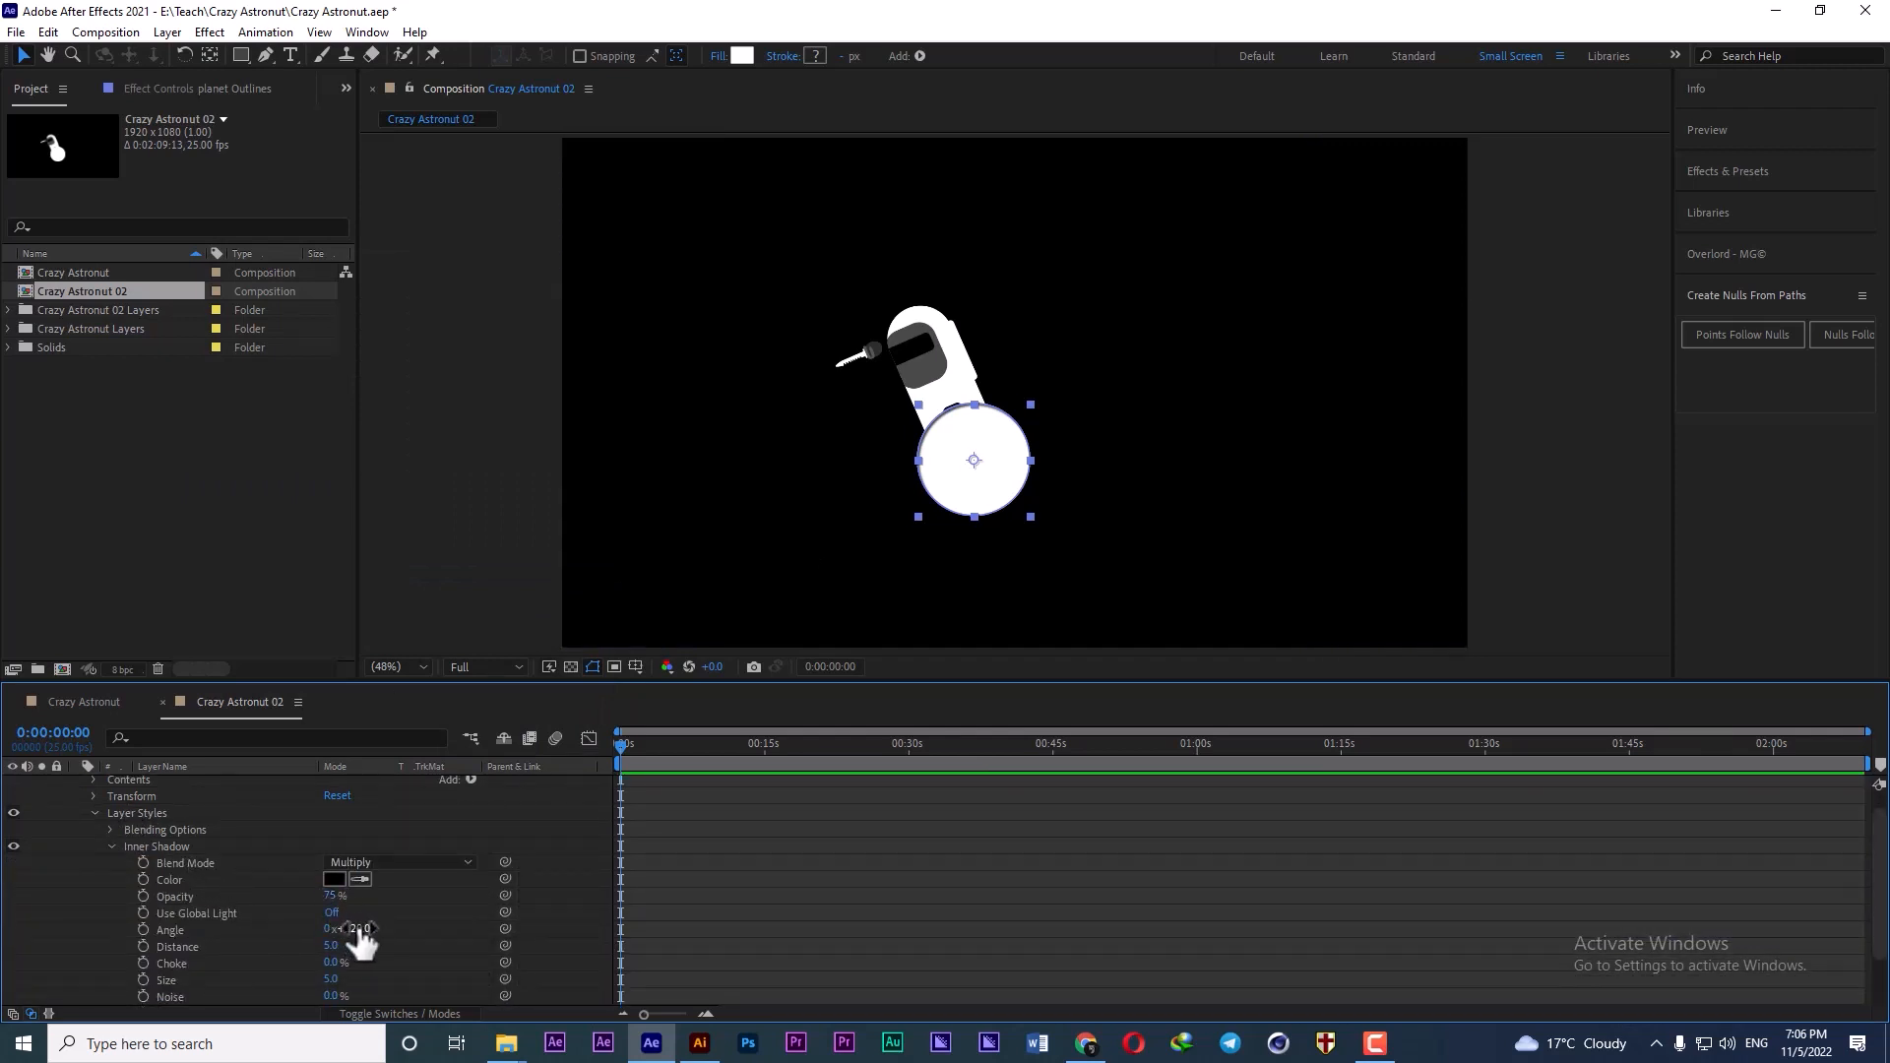
pyautogui.moveTo(358, 929); pyautogui.dragTo(178, 896)
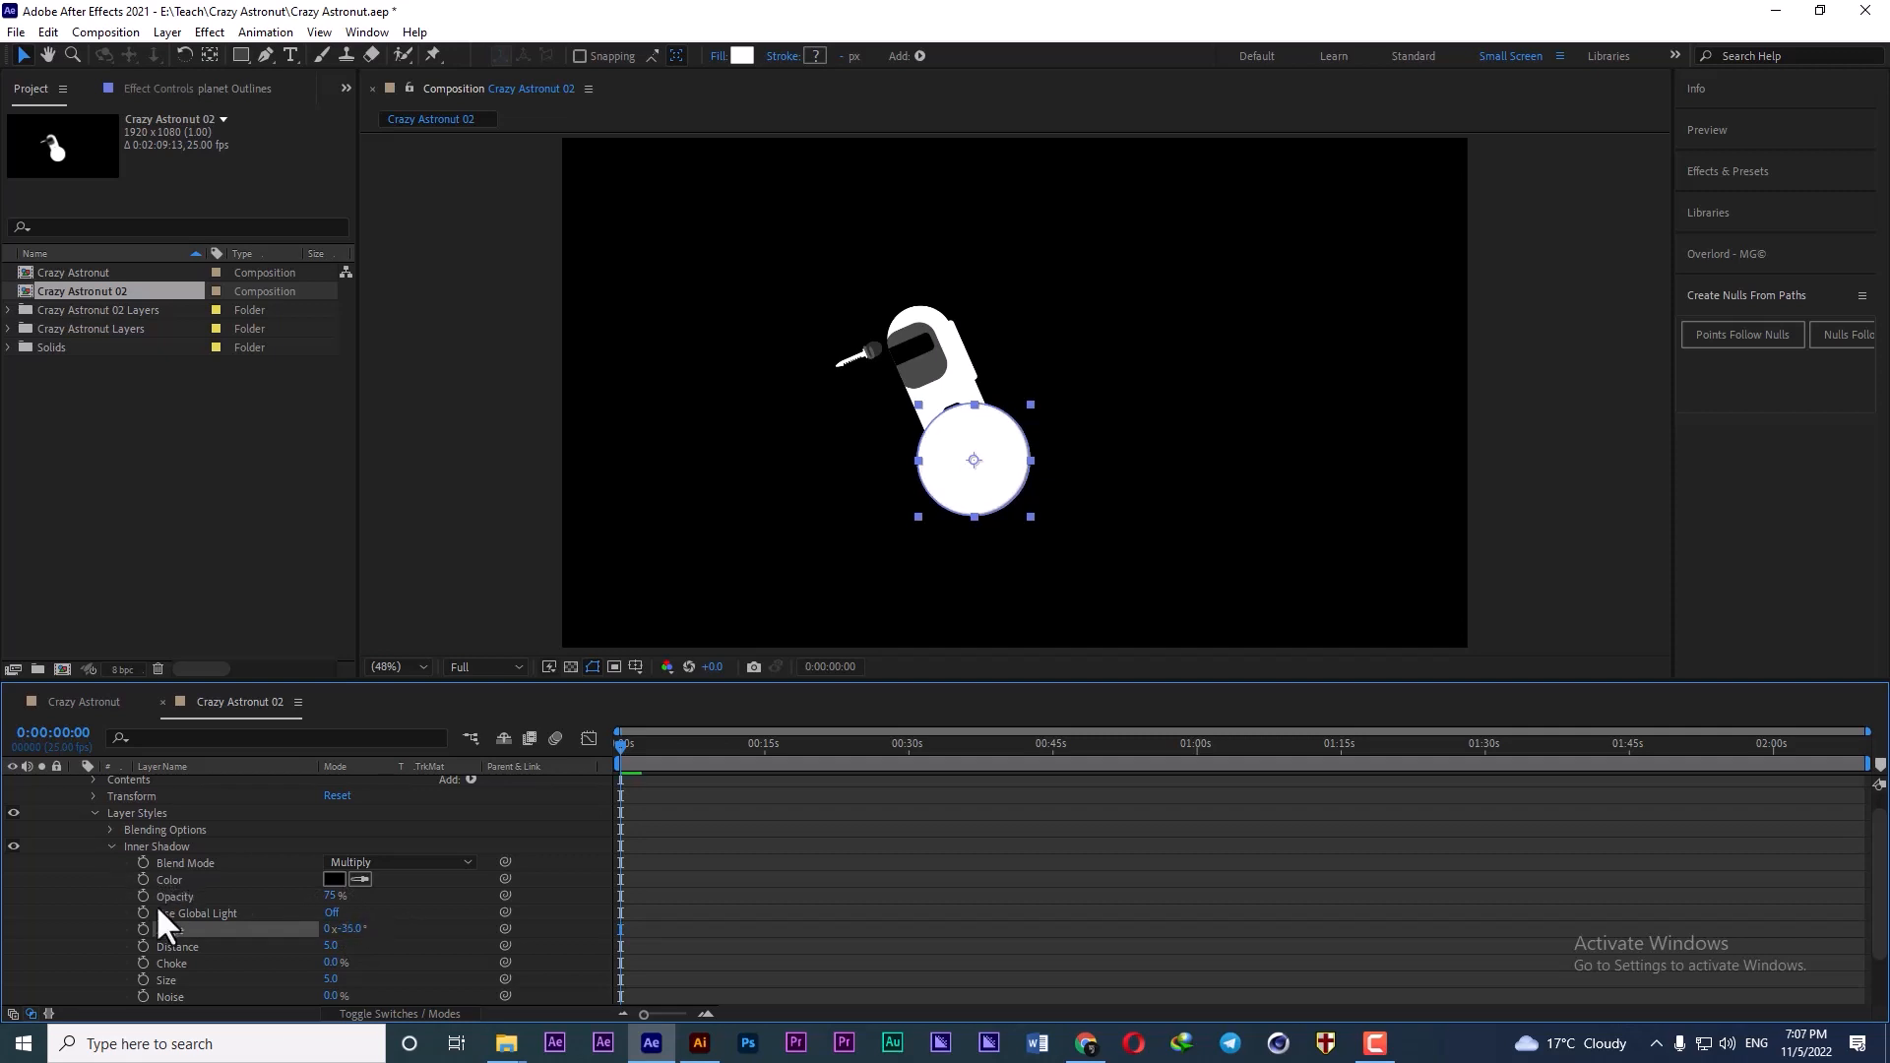
# - Tune the planet's inner shadow to distance 42, choke 27%, size 37 and noise 7%
pyautogui.scroll(-2, 274, 910)
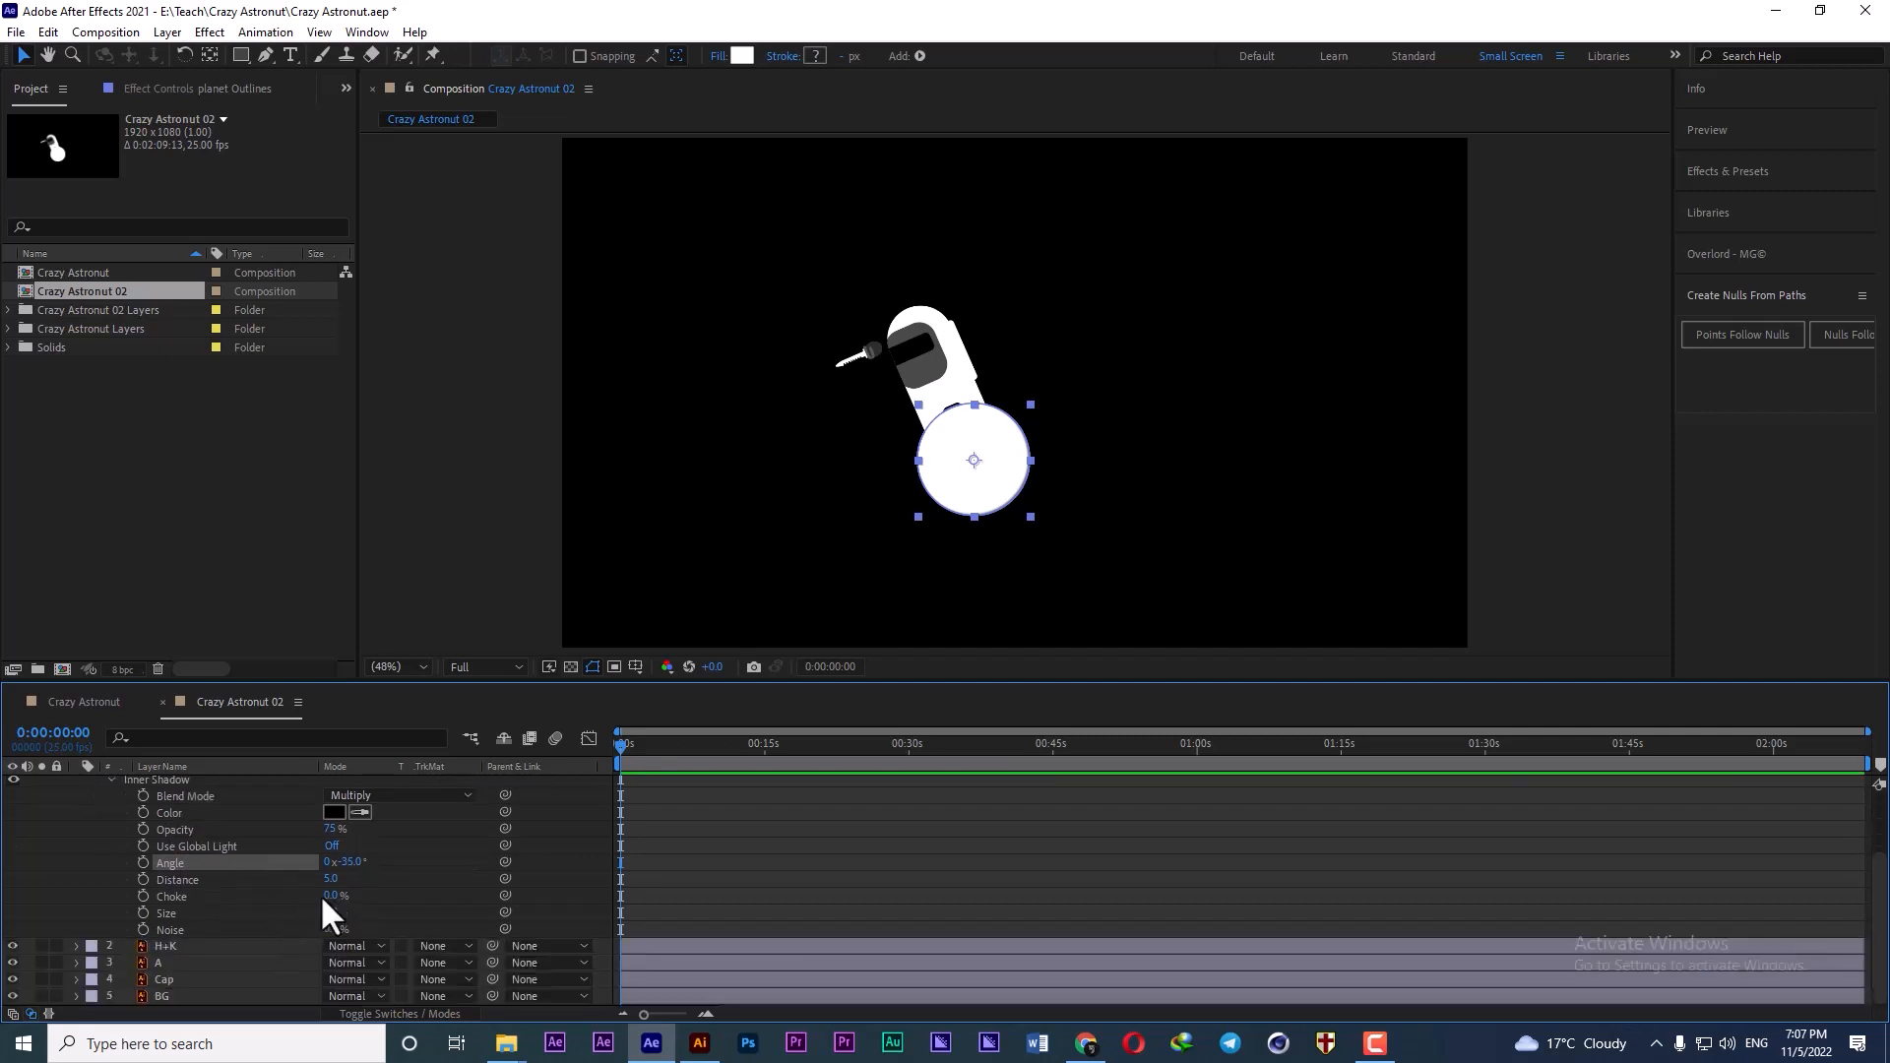
pyautogui.moveTo(335, 879); pyautogui.dragTo(357, 929)
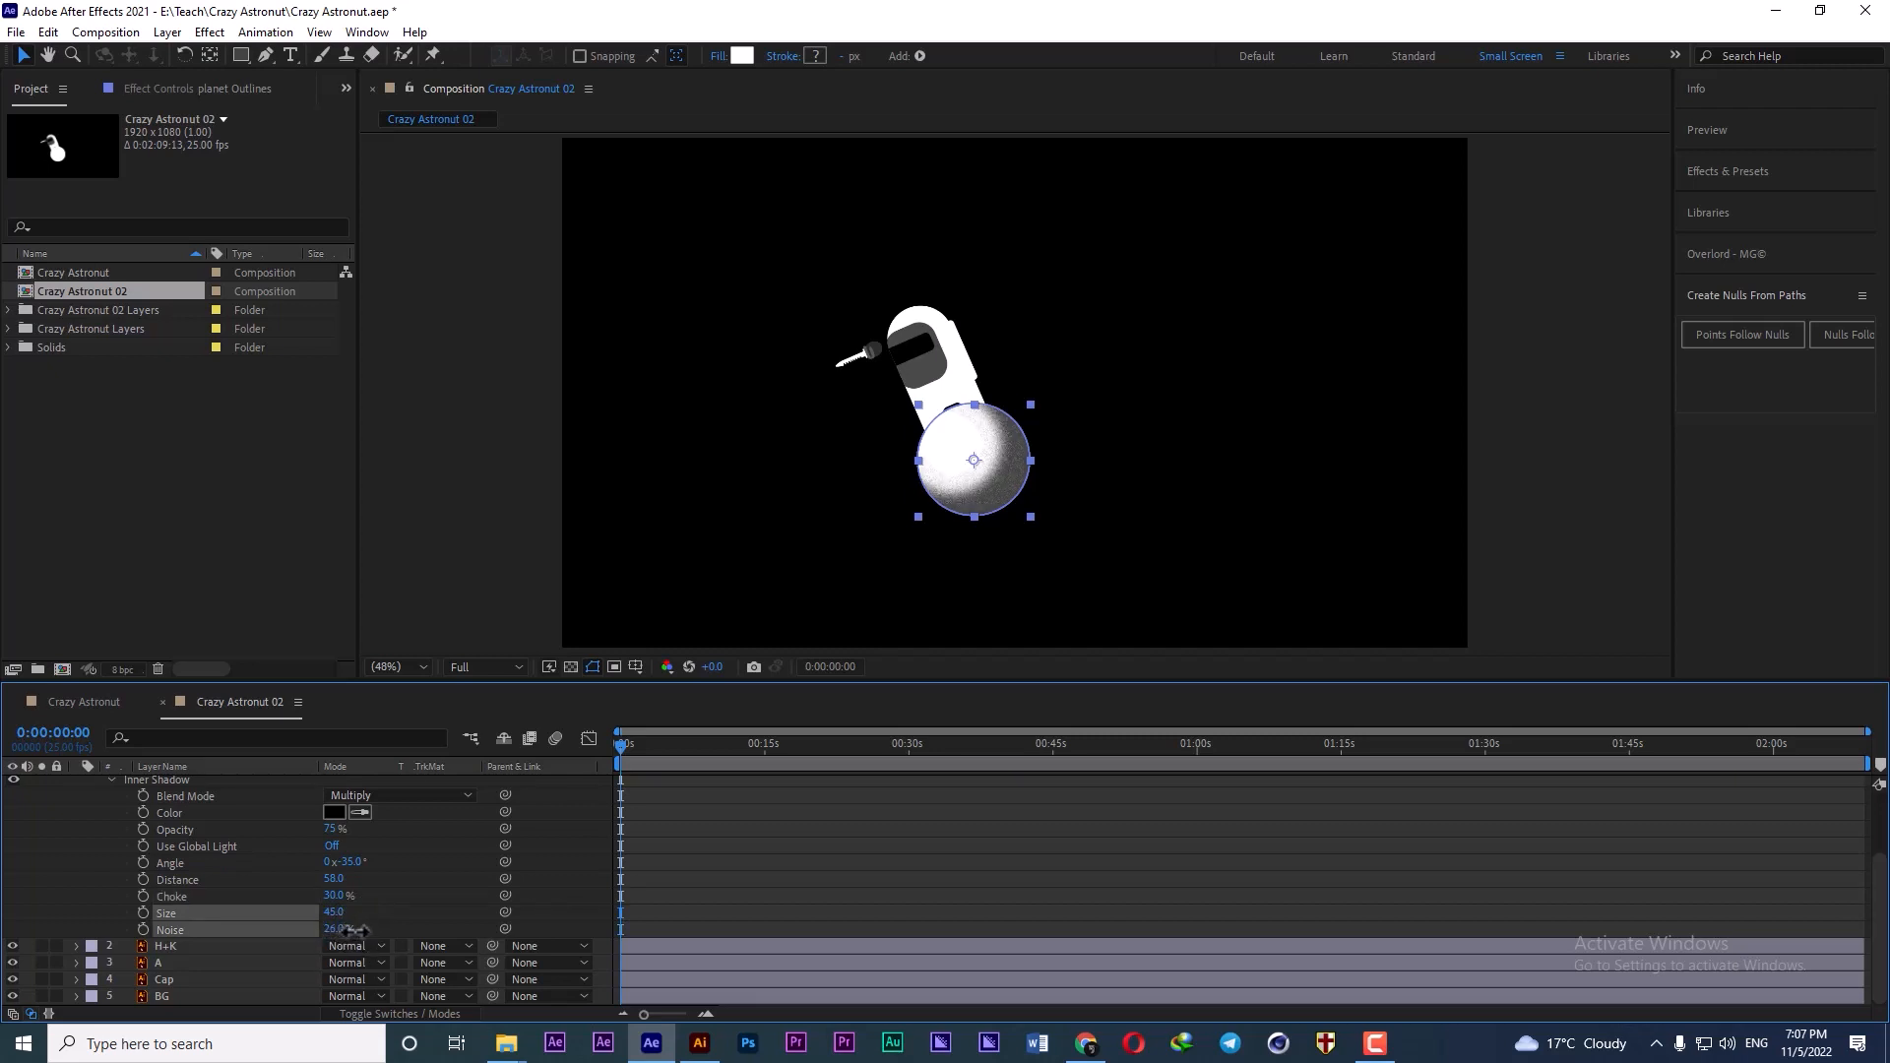
pyautogui.scroll(5, 996, 506)
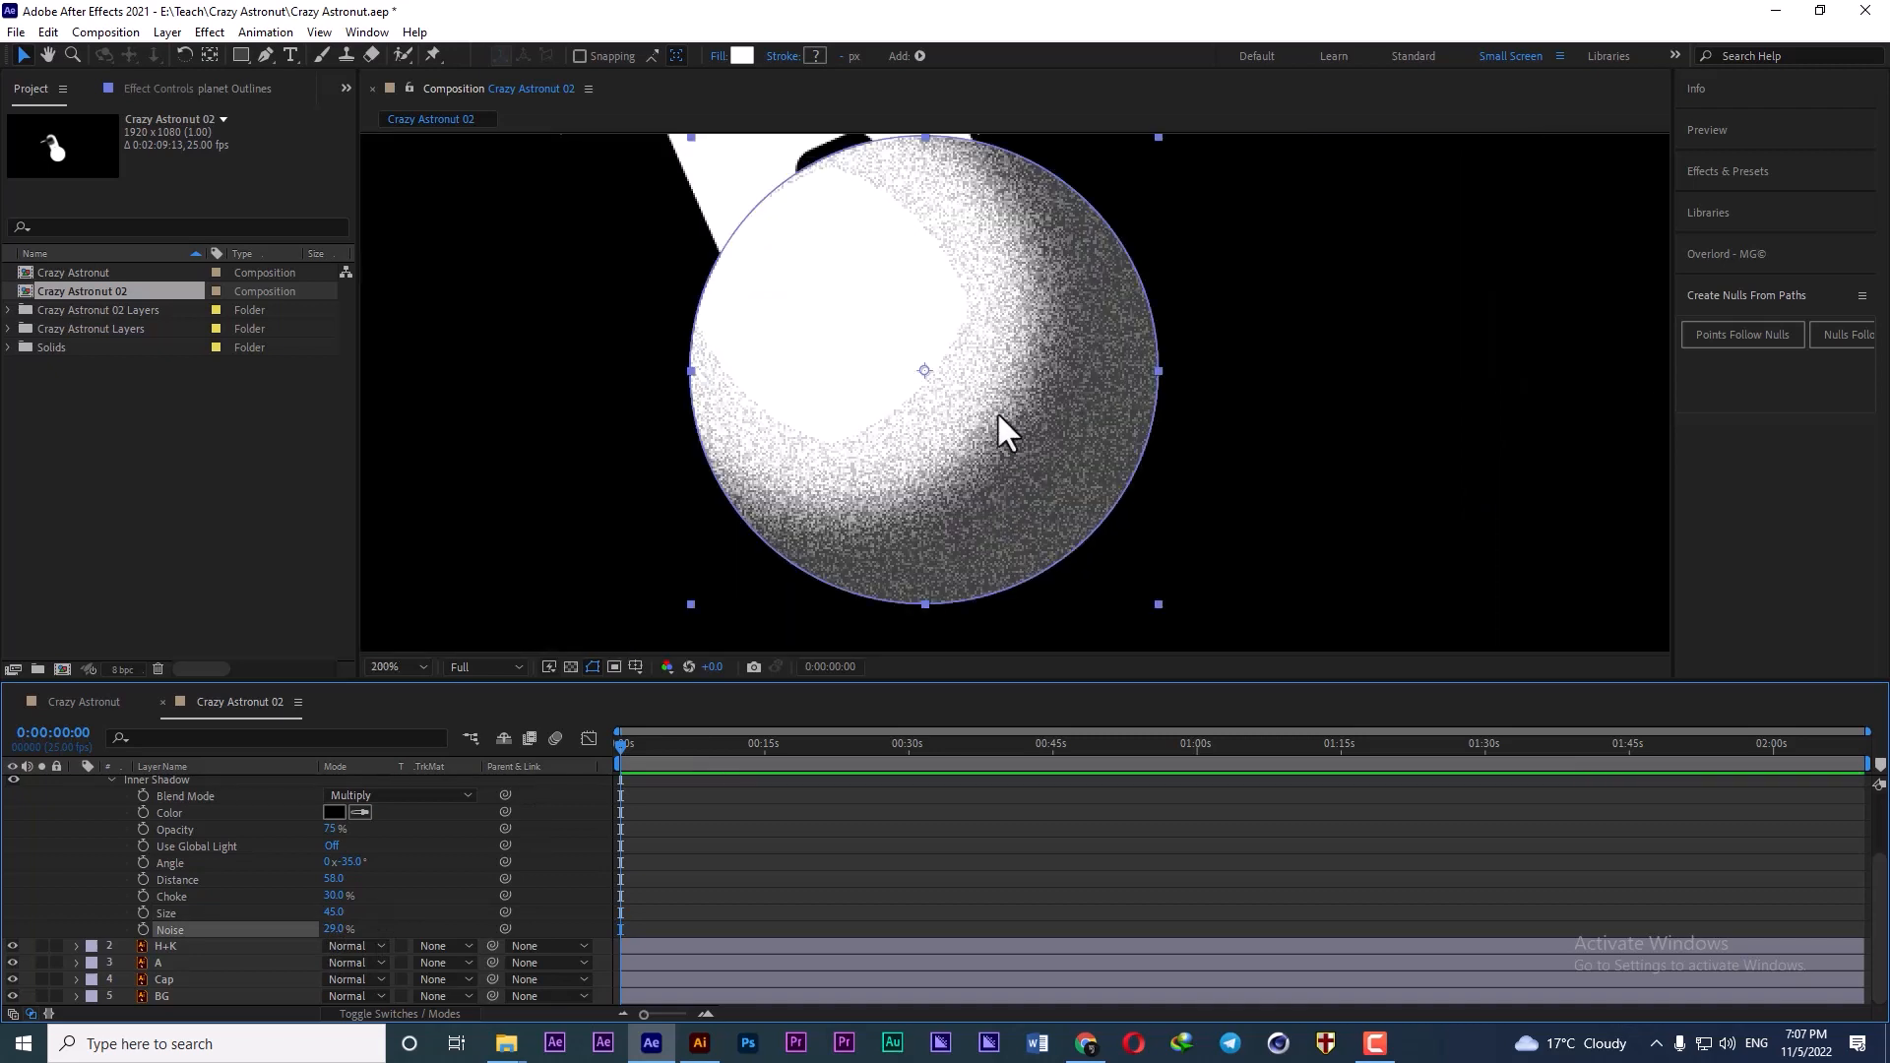
pyautogui.moveTo(336, 896); pyautogui.dragTo(329, 889)
pyautogui.hotkey('ctrl', 'z')
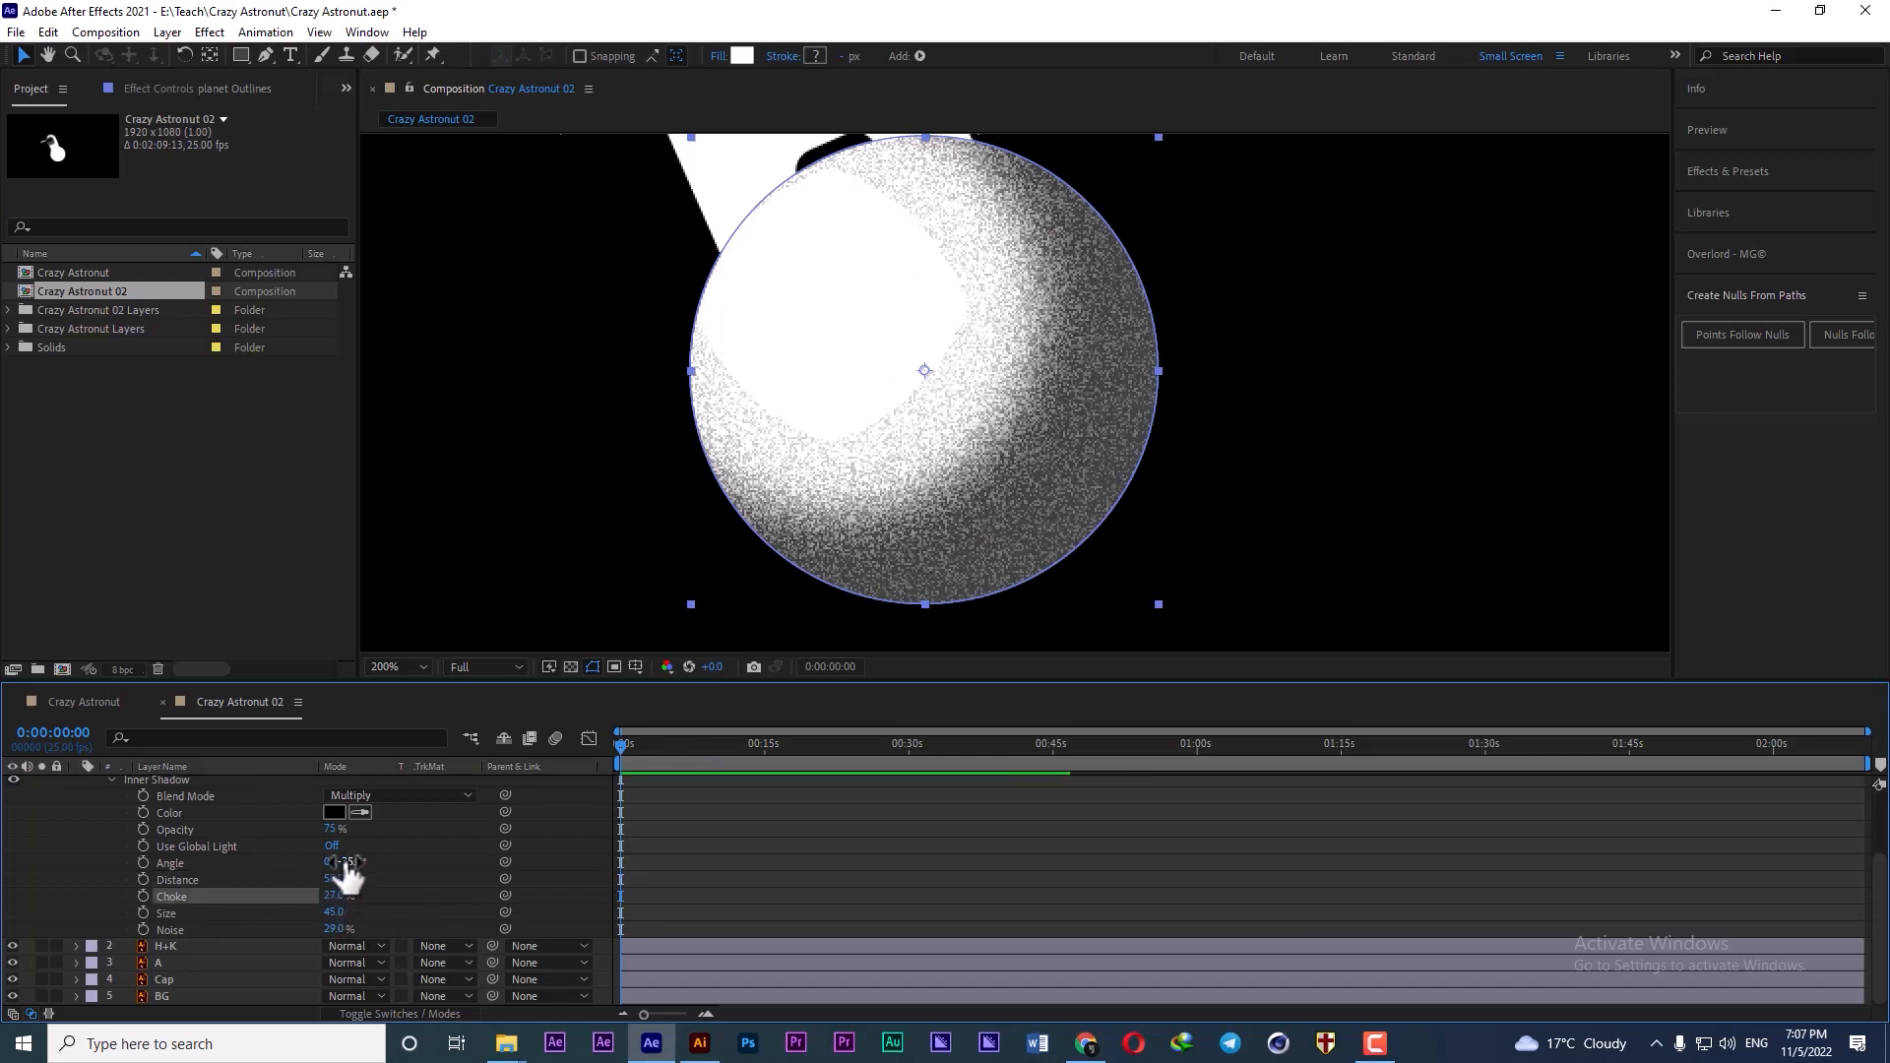
pyautogui.moveTo(331, 932)
pyautogui.mouseDown()
pyautogui.moveTo(306, 931)
pyautogui.moveTo(337, 914)
pyautogui.moveTo(317, 911)
pyautogui.moveTo(330, 925)
pyautogui.mouseUp()
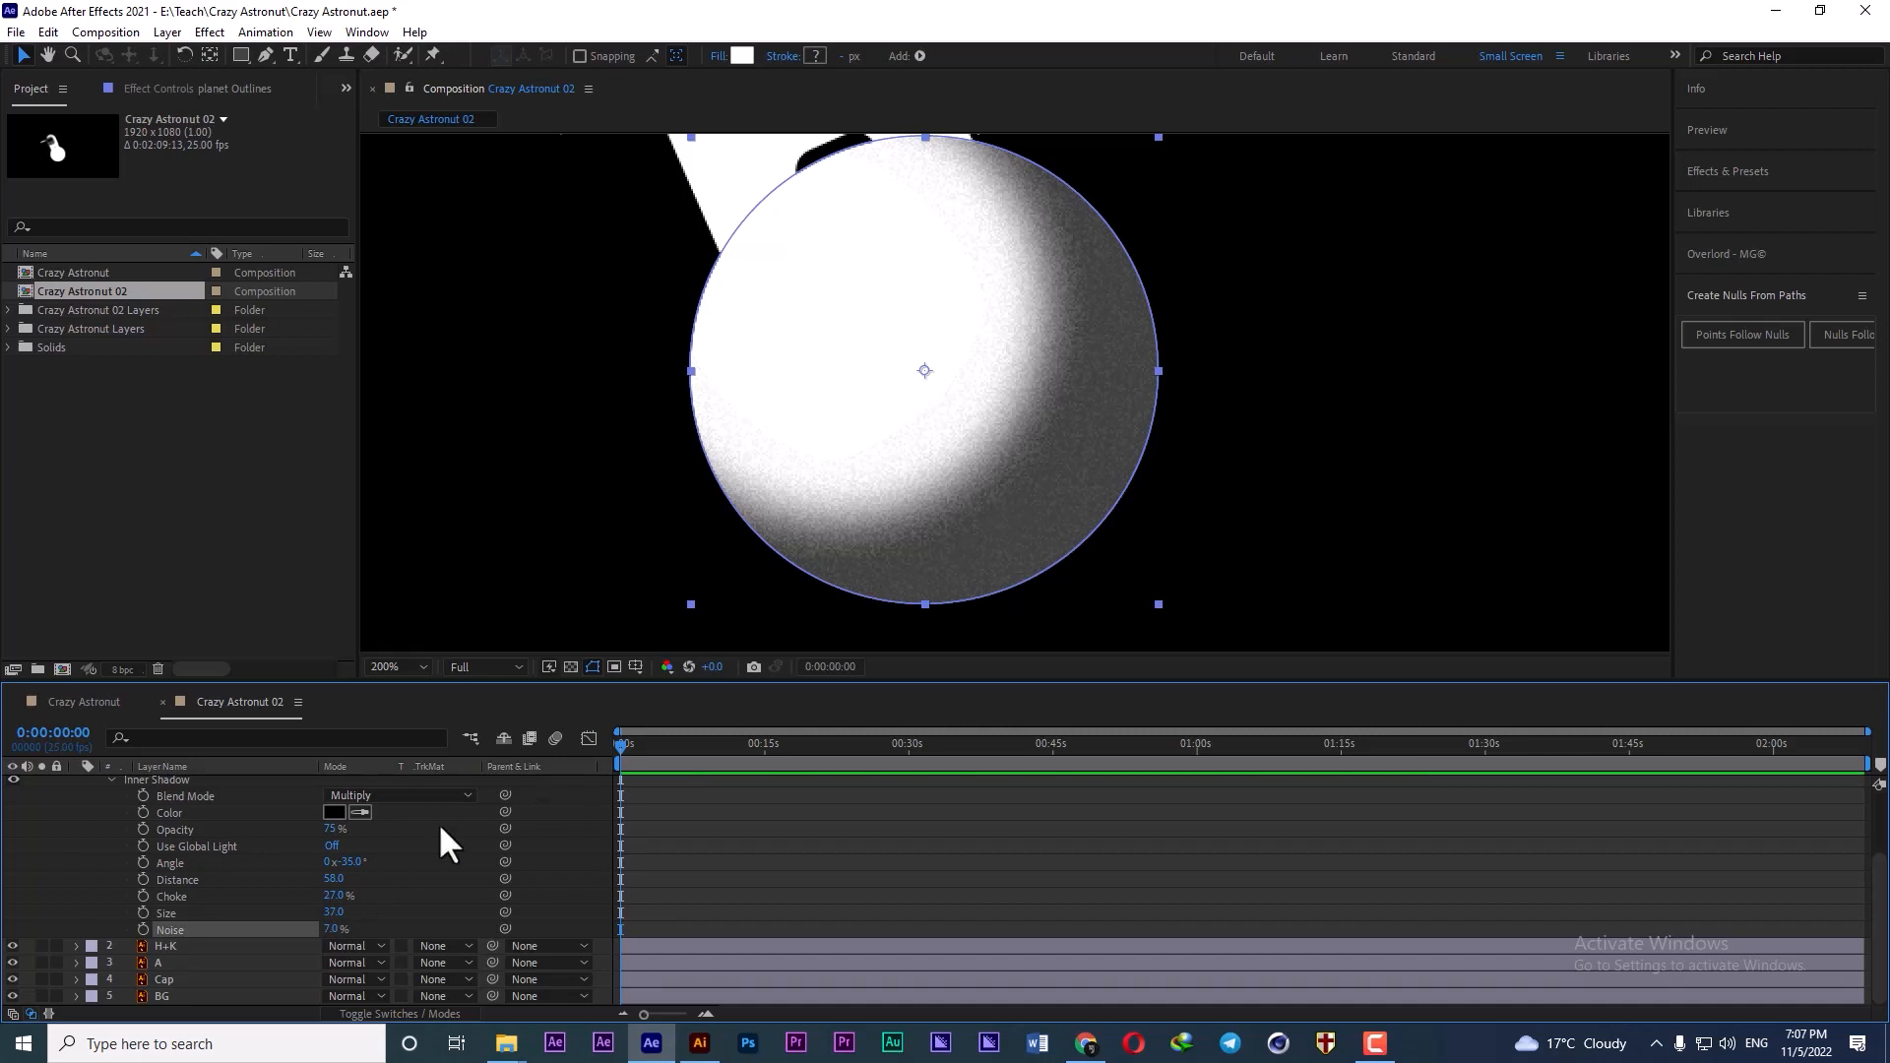
pyautogui.moveTo(335, 878); pyautogui.dragTo(315, 877)
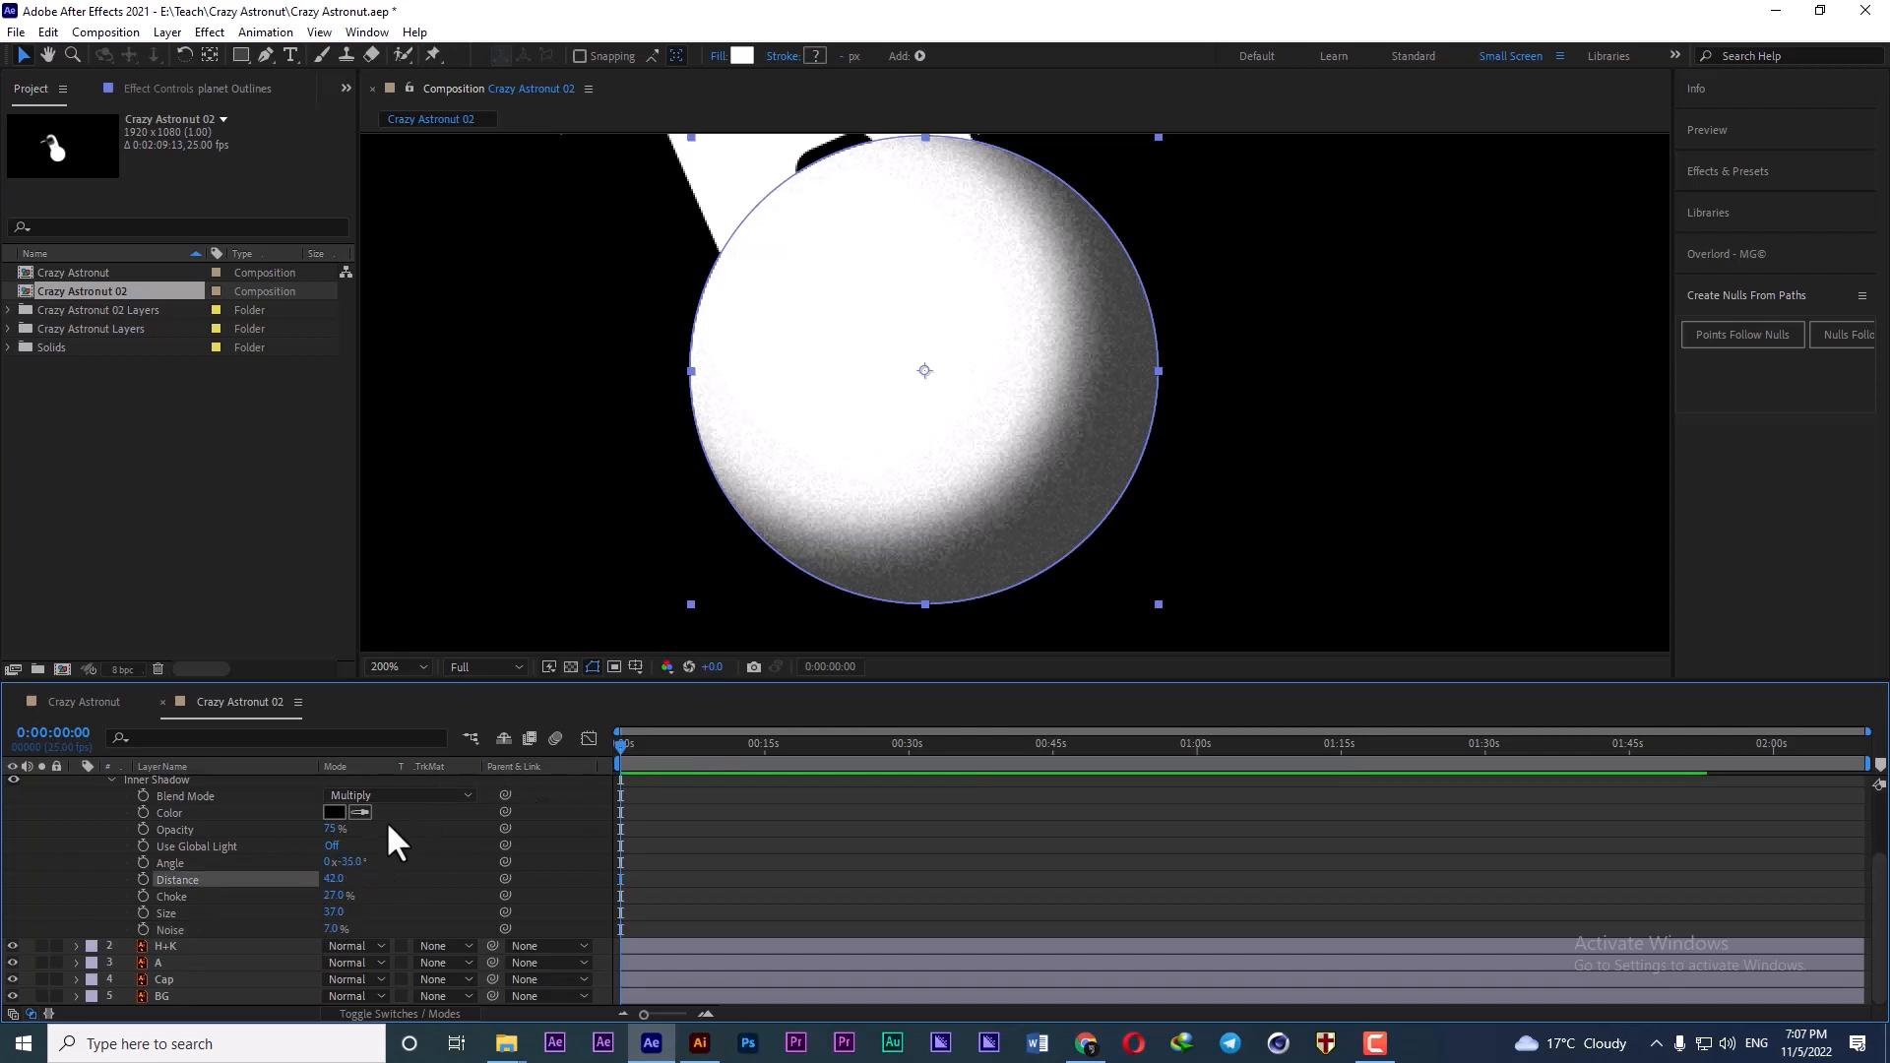
# - Set the planet's inner shadow opacity to 90%, collapse its settings and fit the composition in view
pyautogui.moveTo(338, 823)
pyautogui.mouseDown()
pyautogui.moveTo(433, 826)
pyautogui.moveTo(402, 826)
pyautogui.mouseUp()
pyautogui.click(340, 825)
pyautogui.press('Return')
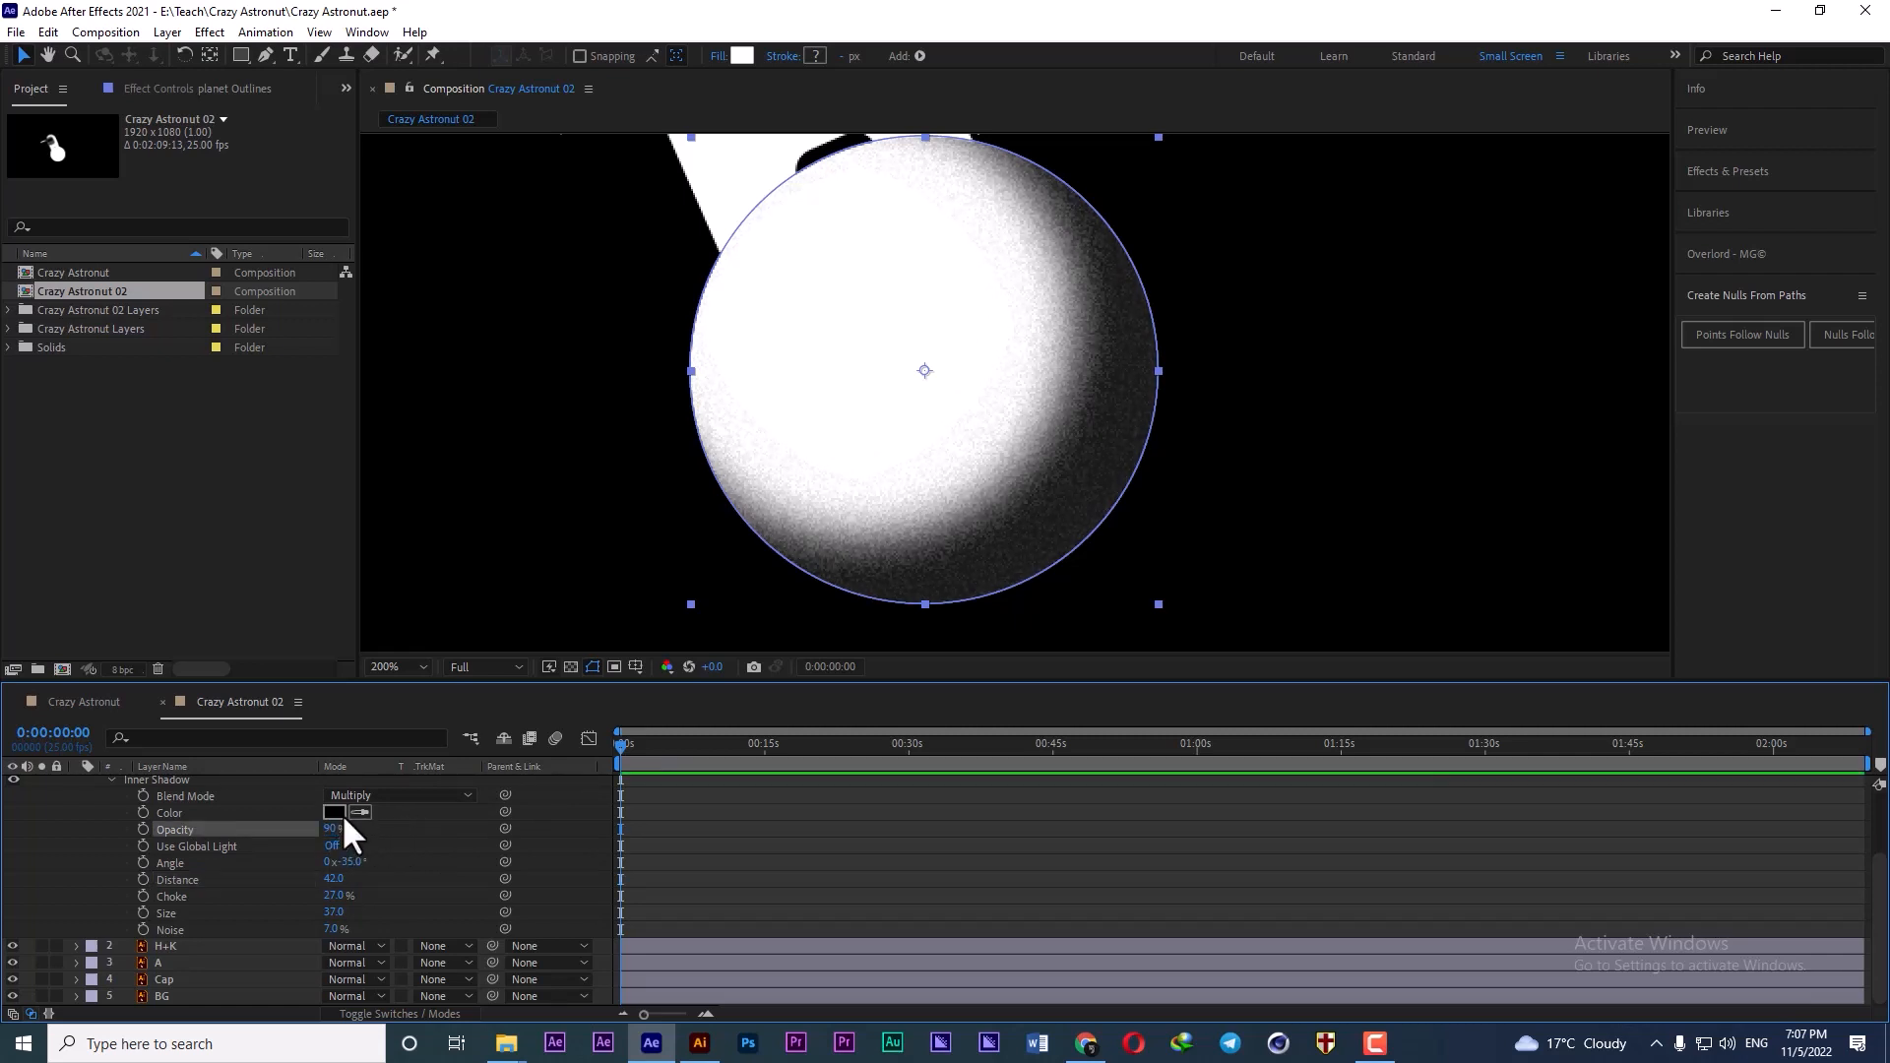
pyautogui.click(398, 849)
pyautogui.scroll(2, 296, 856)
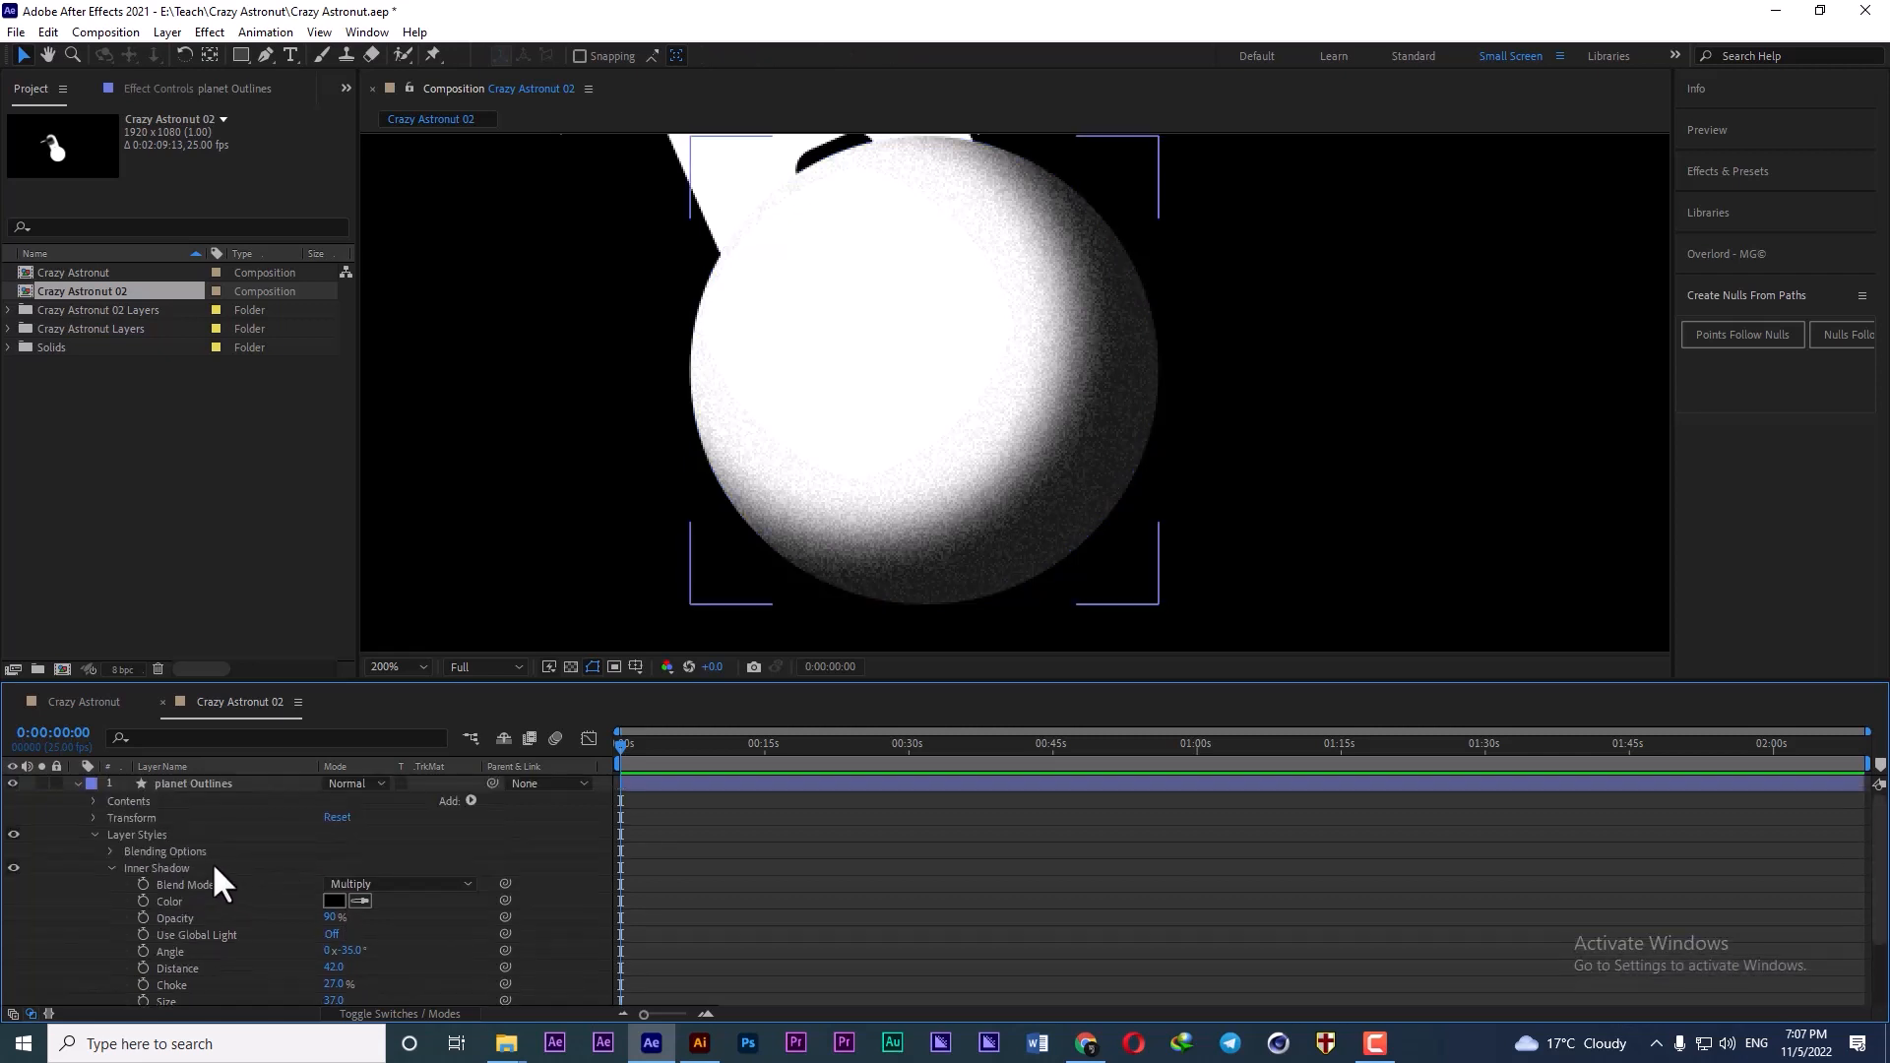
pyautogui.click(111, 869)
pyautogui.click(187, 779)
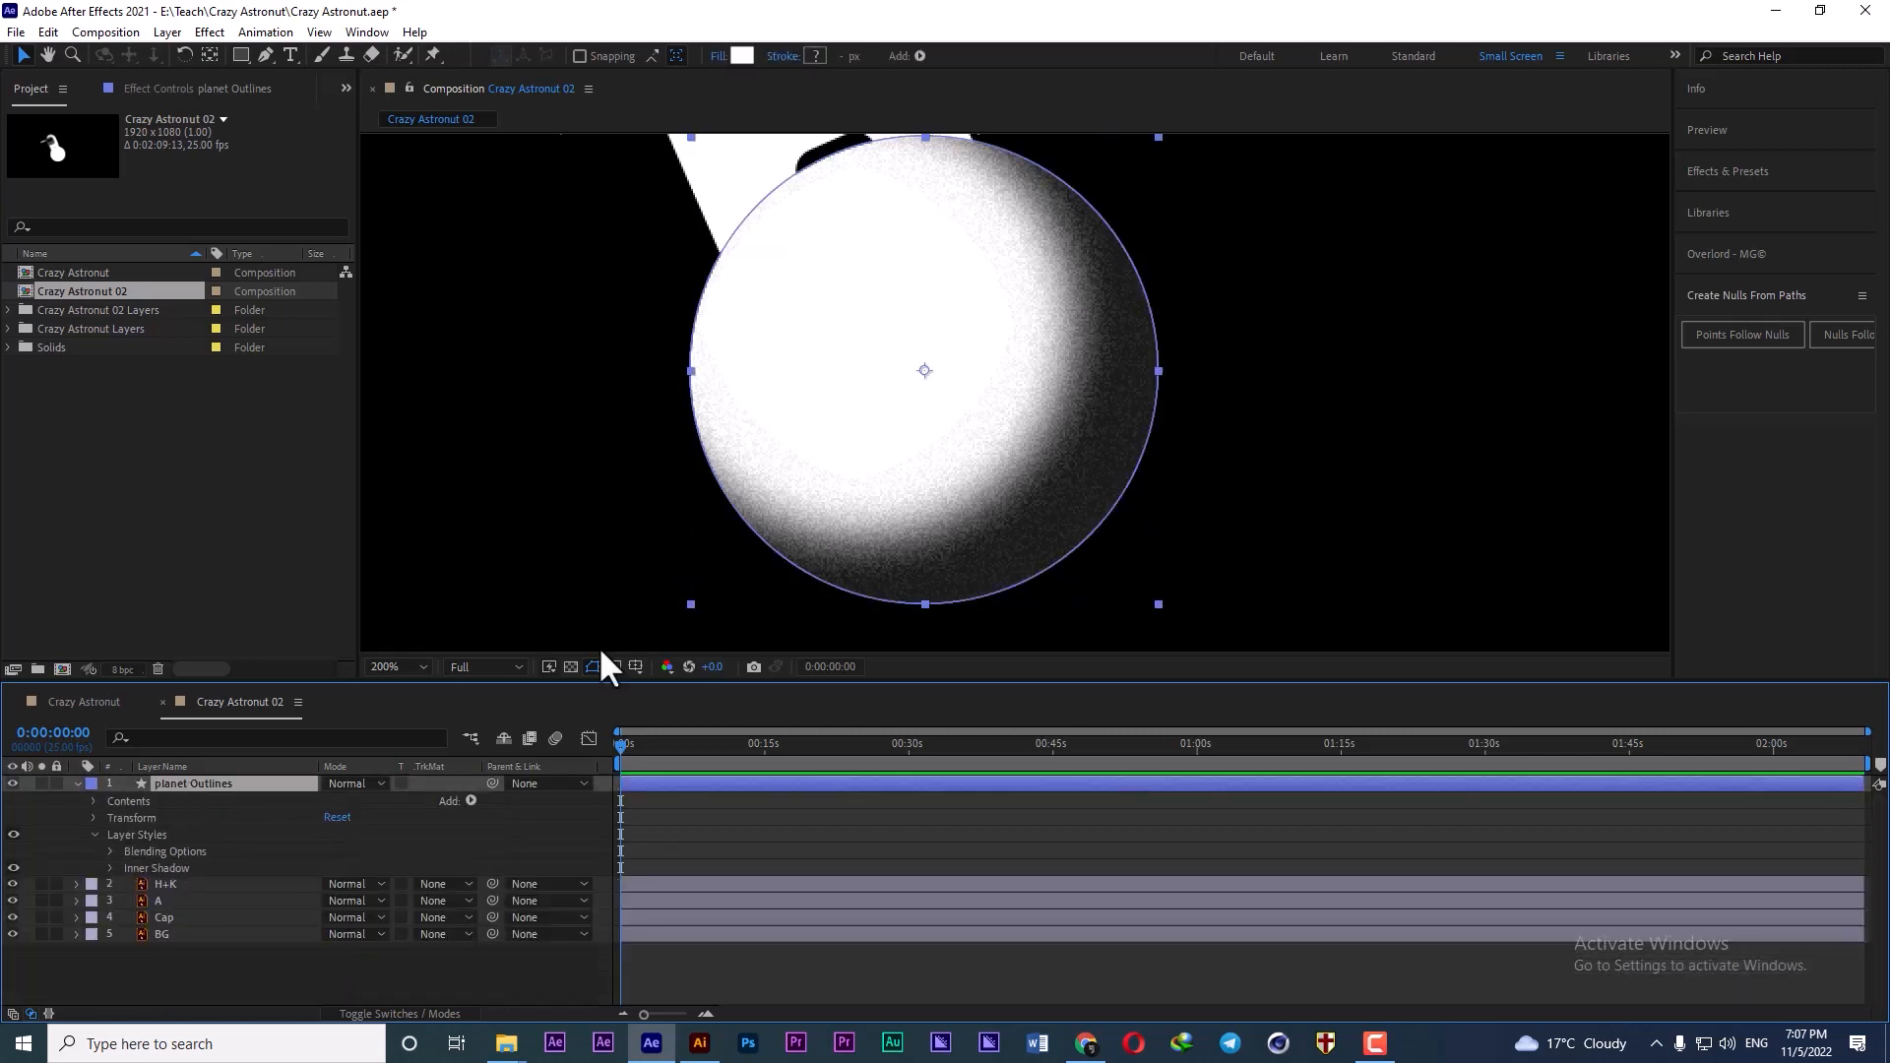
pyautogui.click(401, 666)
pyautogui.click(417, 341)
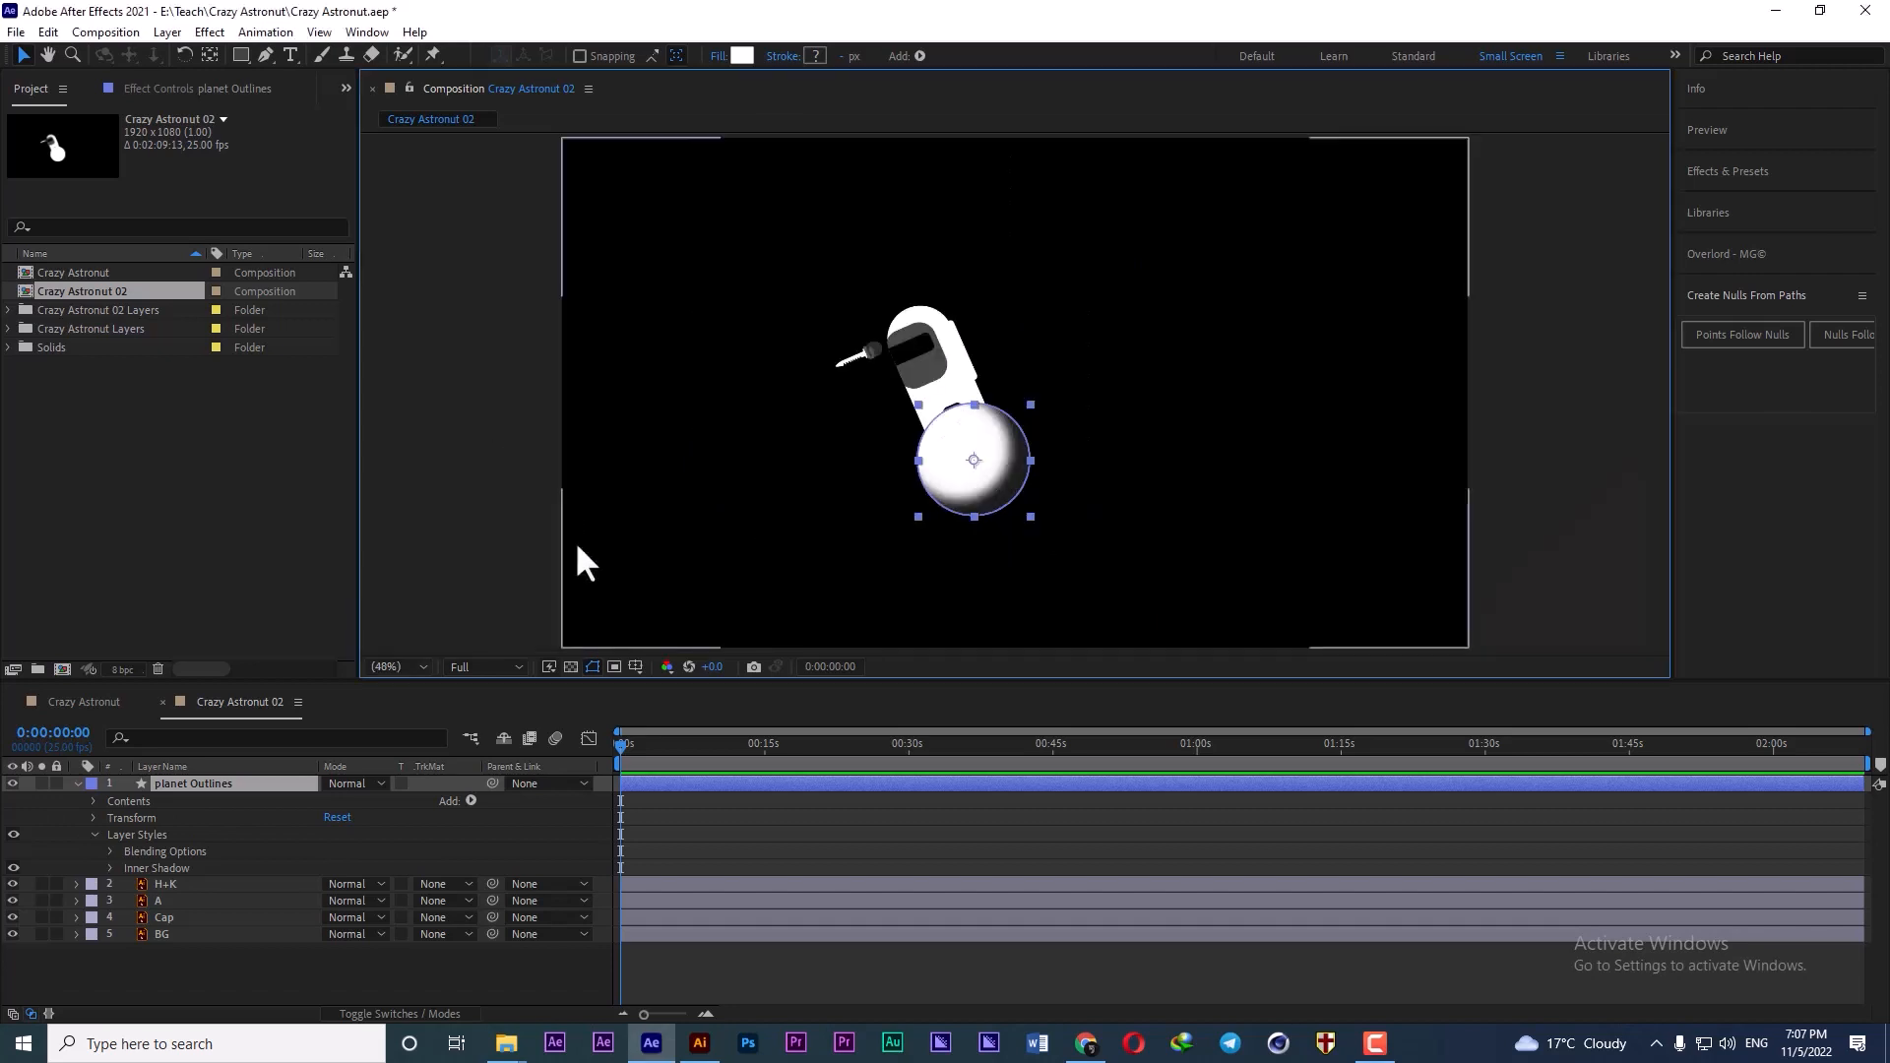
# - Create a shape layer from the A vector layer and delete the original Illustrator layer
pyautogui.click(175, 898)
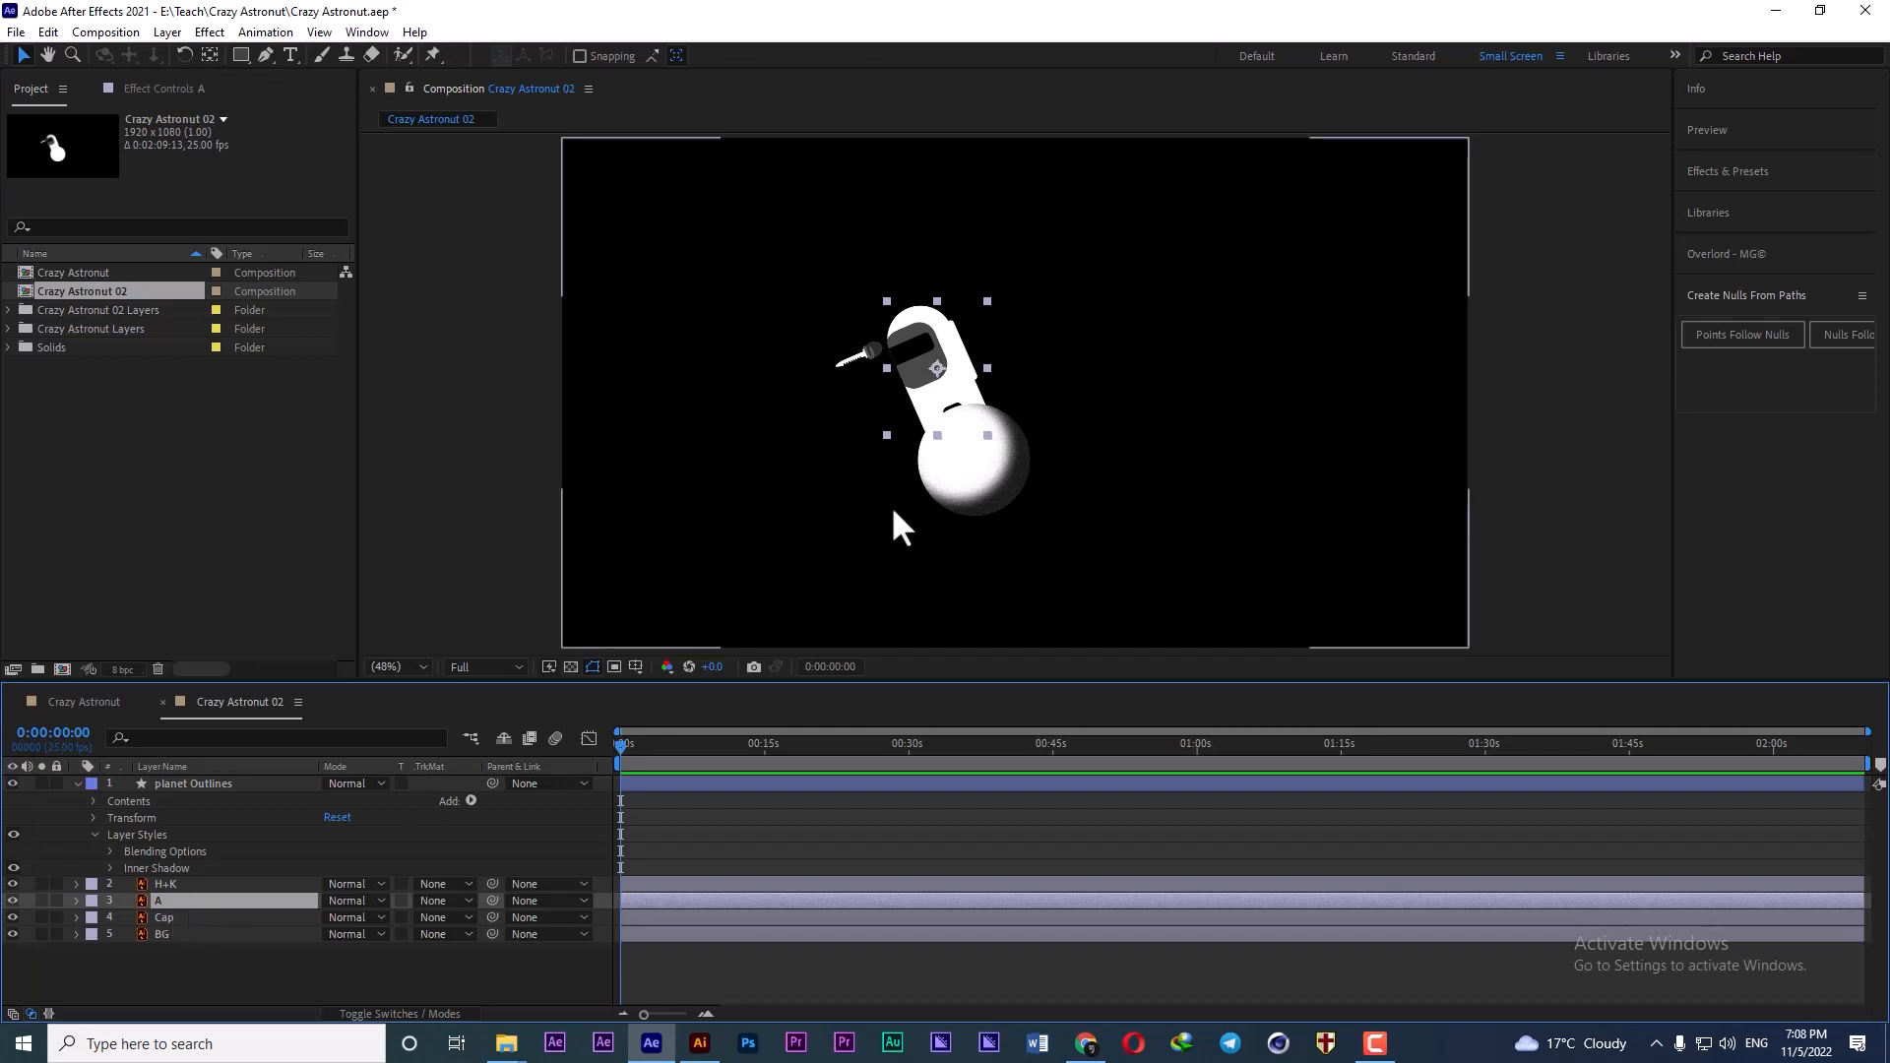
pyautogui.scroll(3, 953, 376)
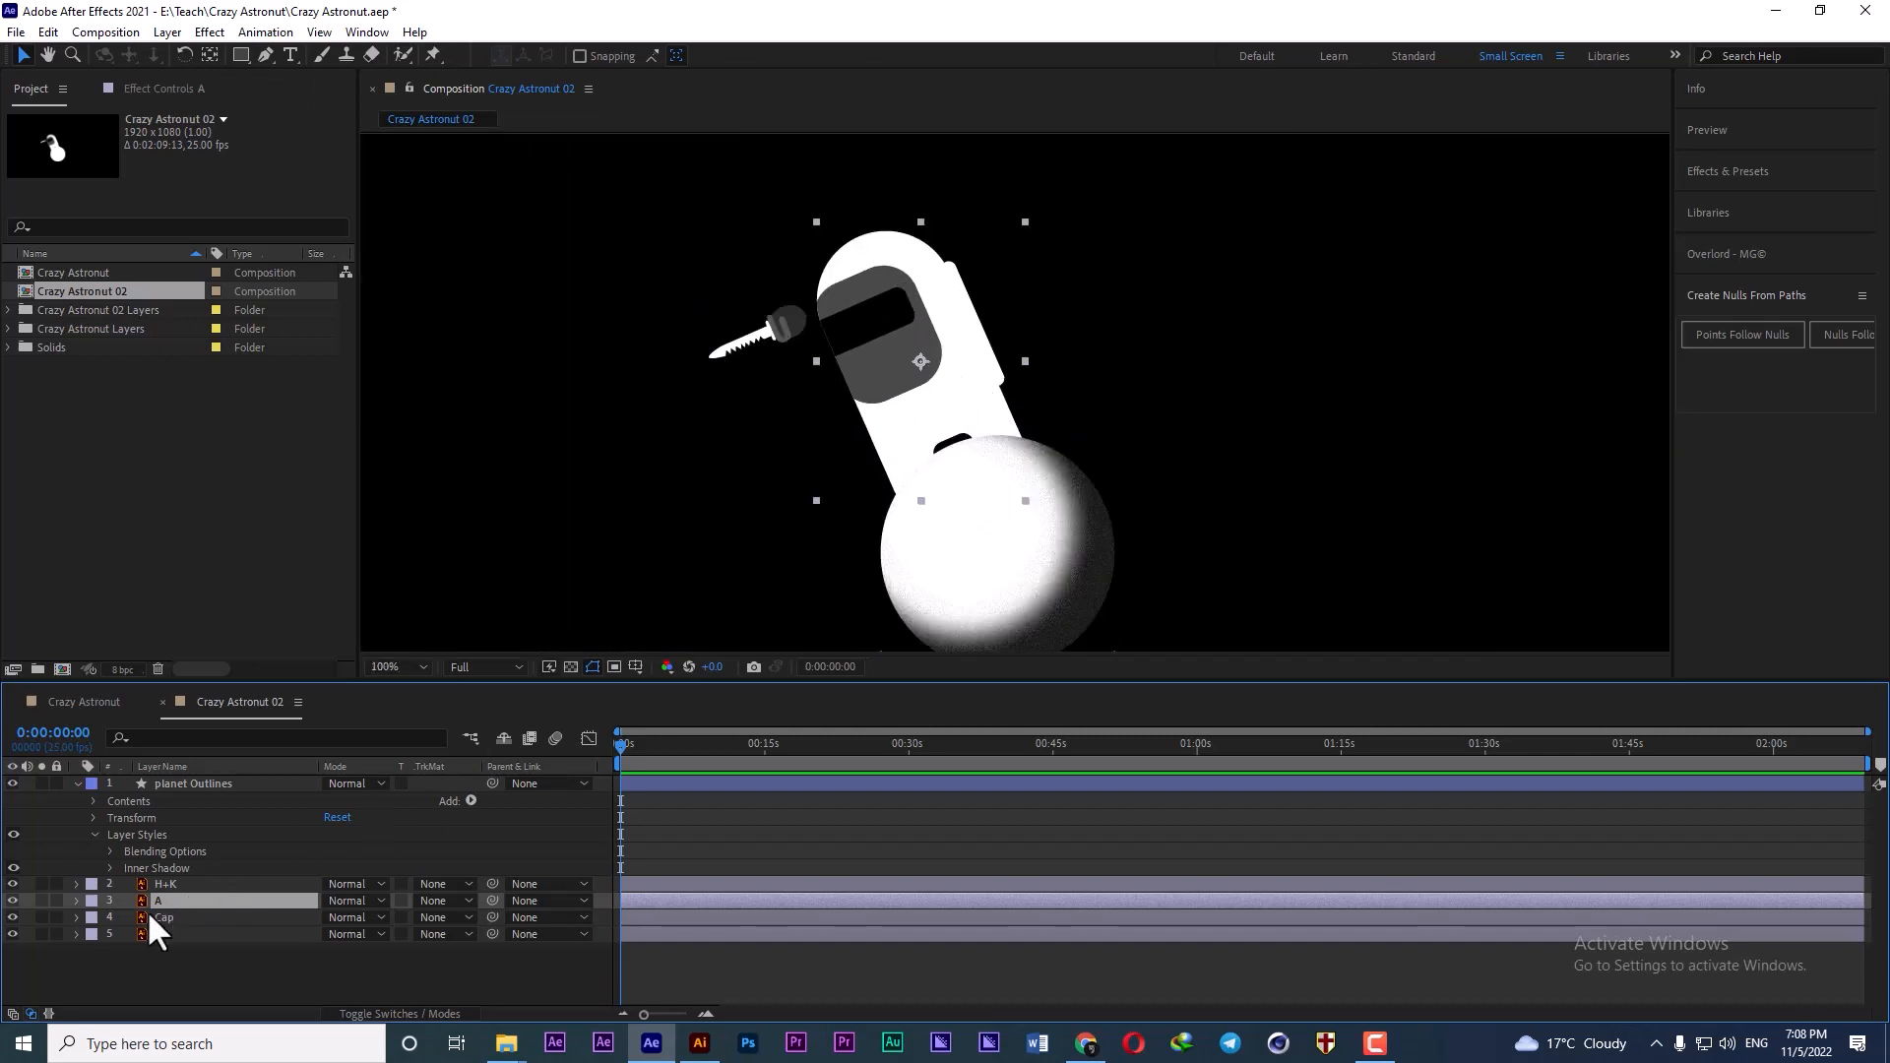
pyautogui.rightClick(162, 898)
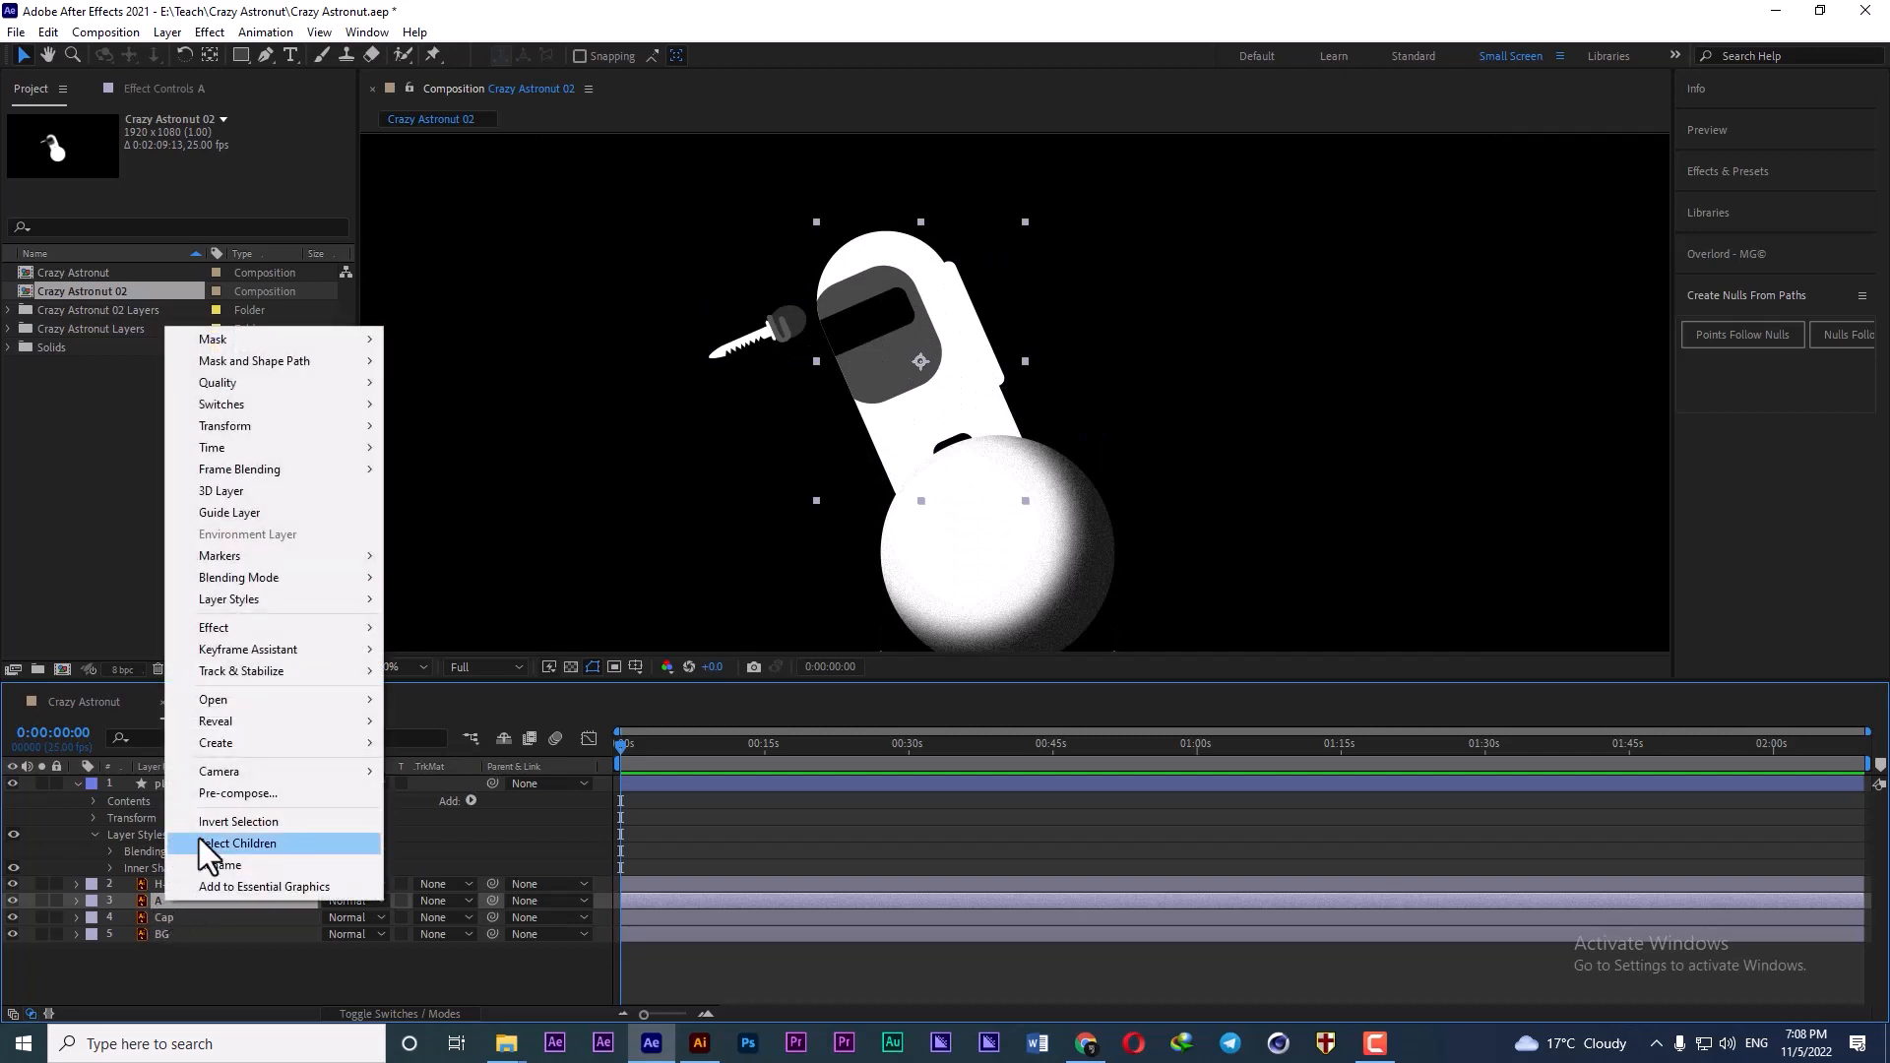
pyautogui.moveTo(282, 746)
pyautogui.click(519, 803)
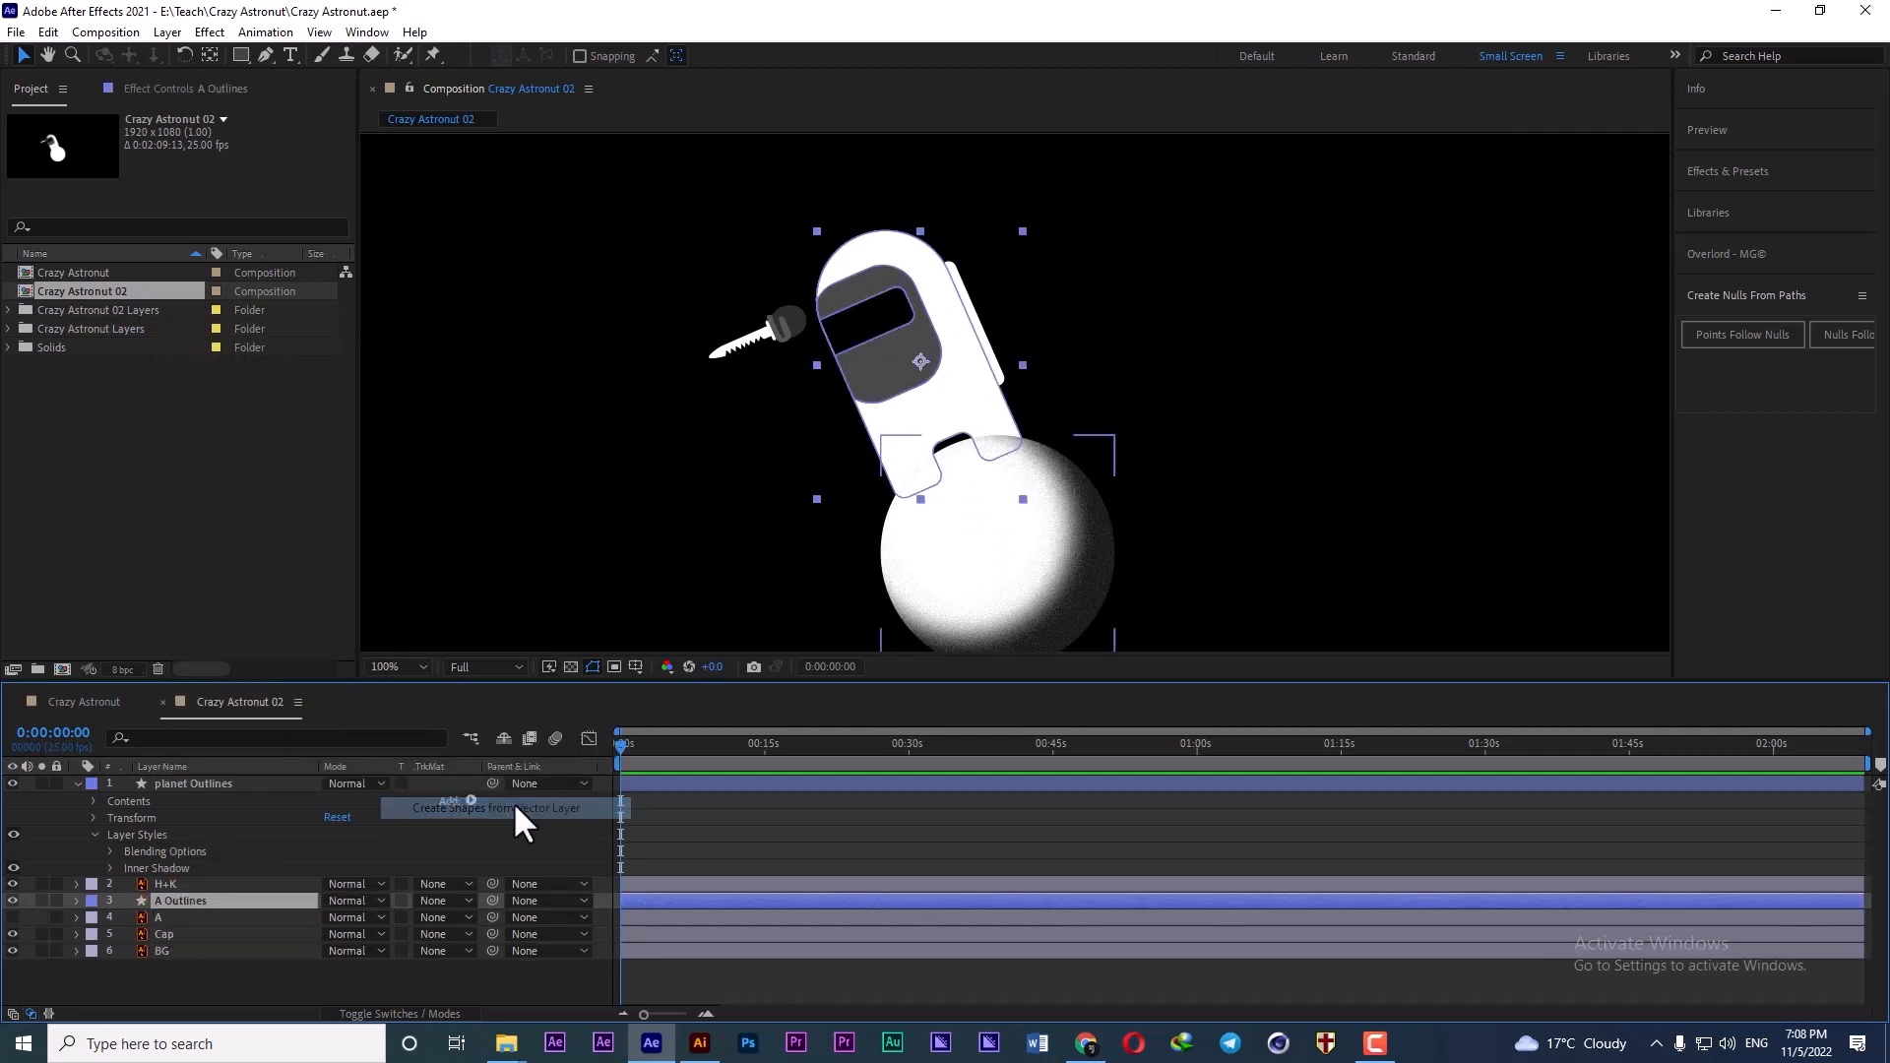
pyautogui.click(171, 917)
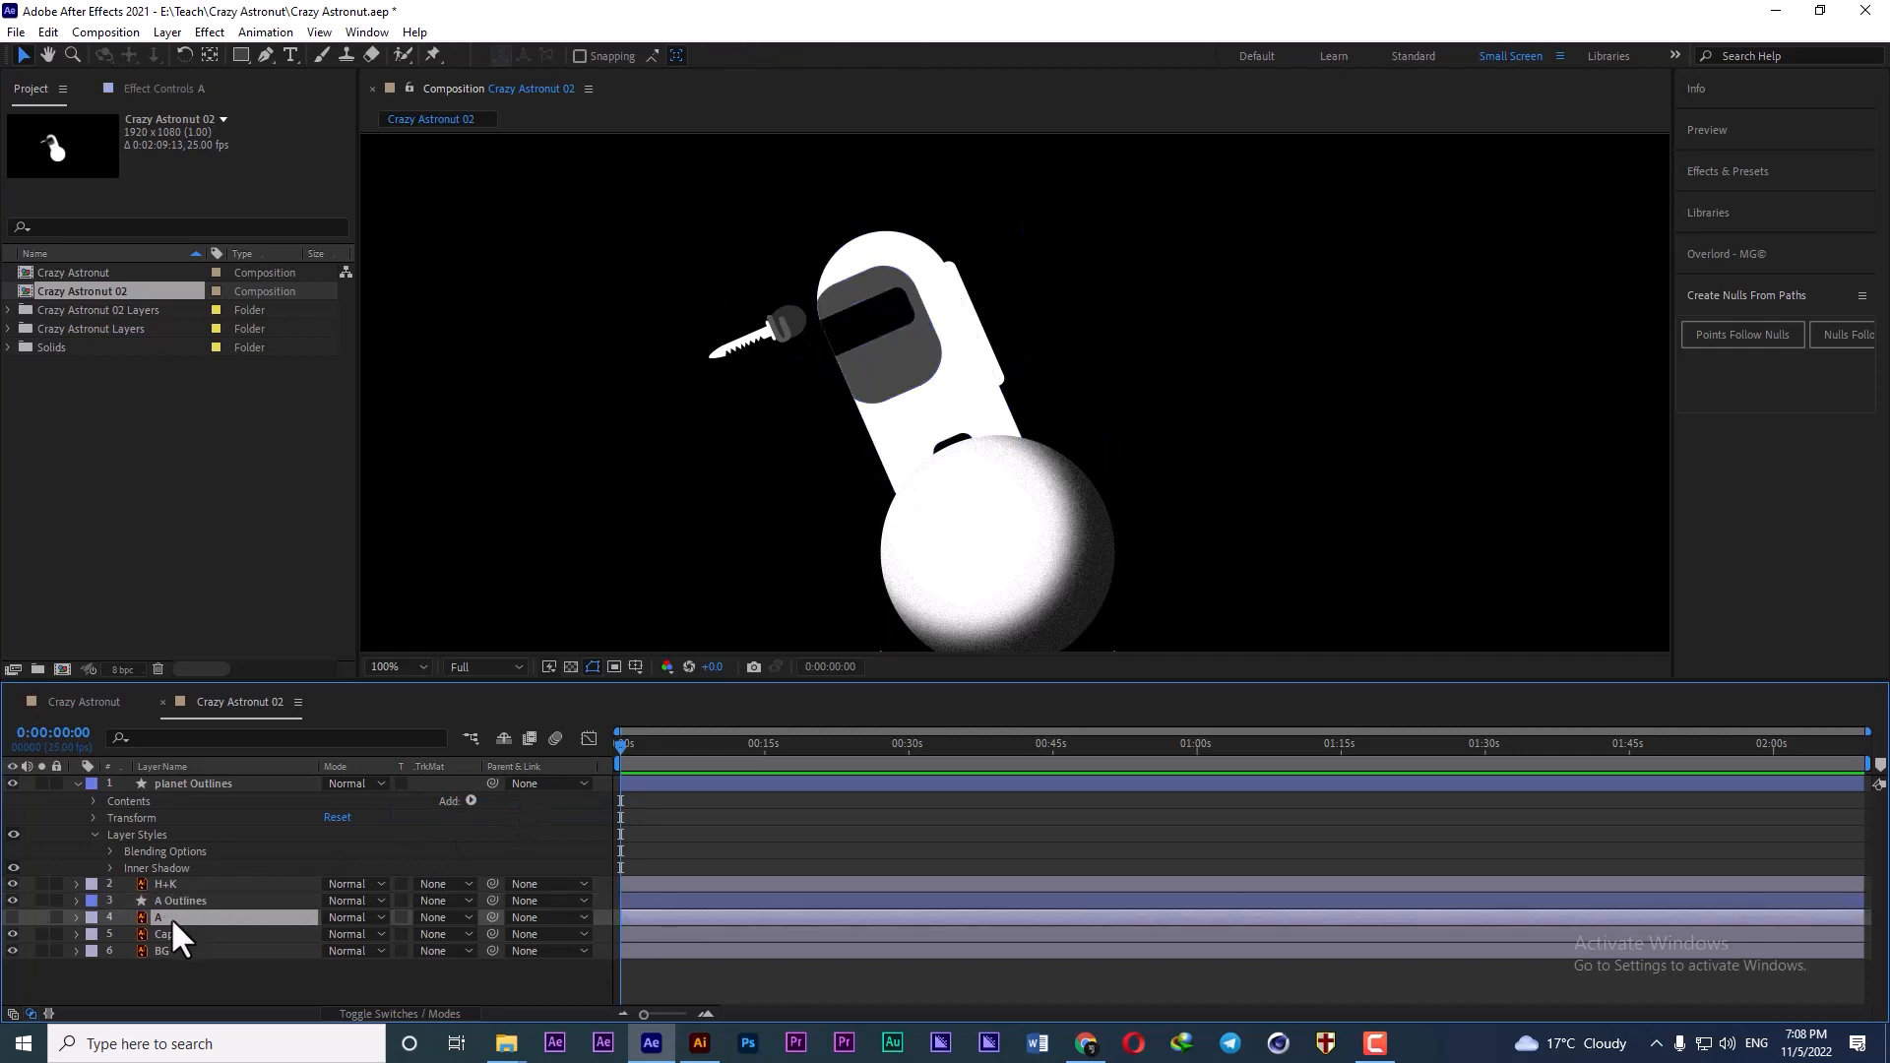
pyautogui.press('Delete')
# - Review the shape groups in A Outlines, and copy the planet's layer styles onto the A Outlines layer
pyautogui.click(171, 901)
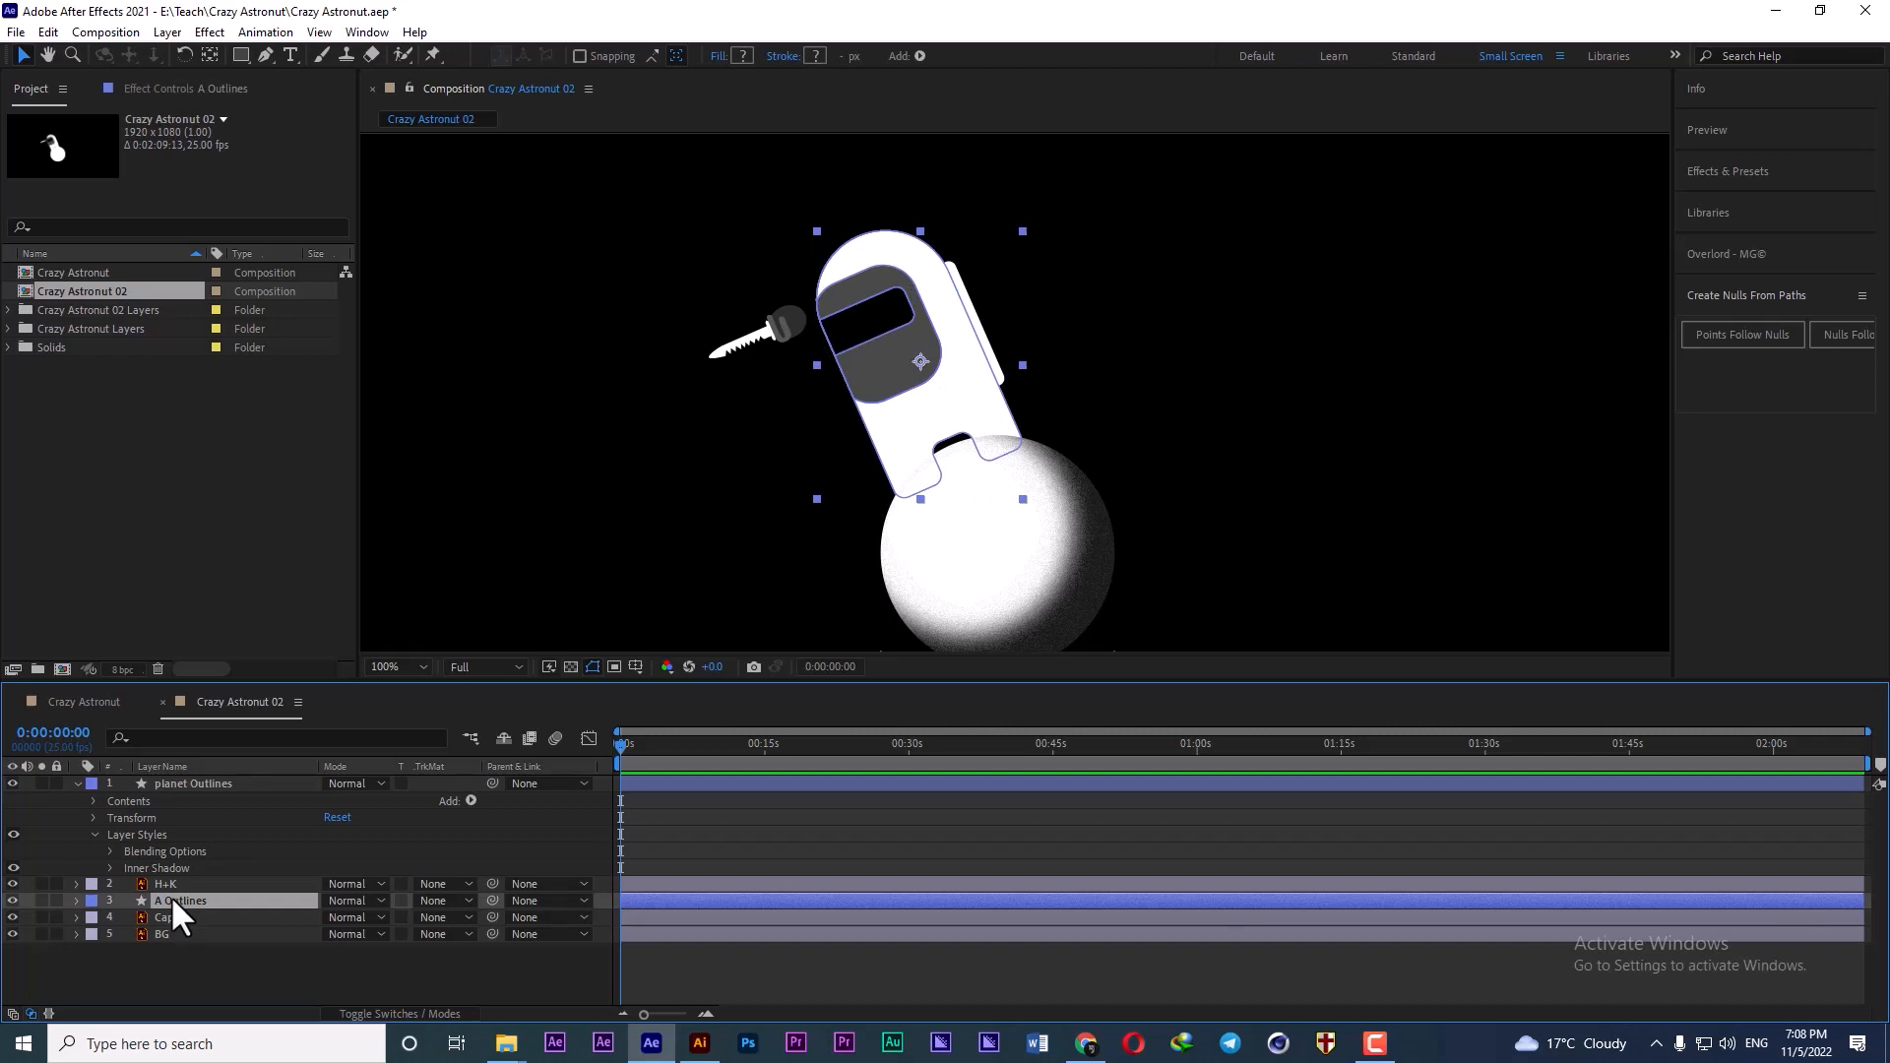
pyautogui.click(76, 901)
pyautogui.click(94, 919)
pyautogui.scroll(-1, 191, 919)
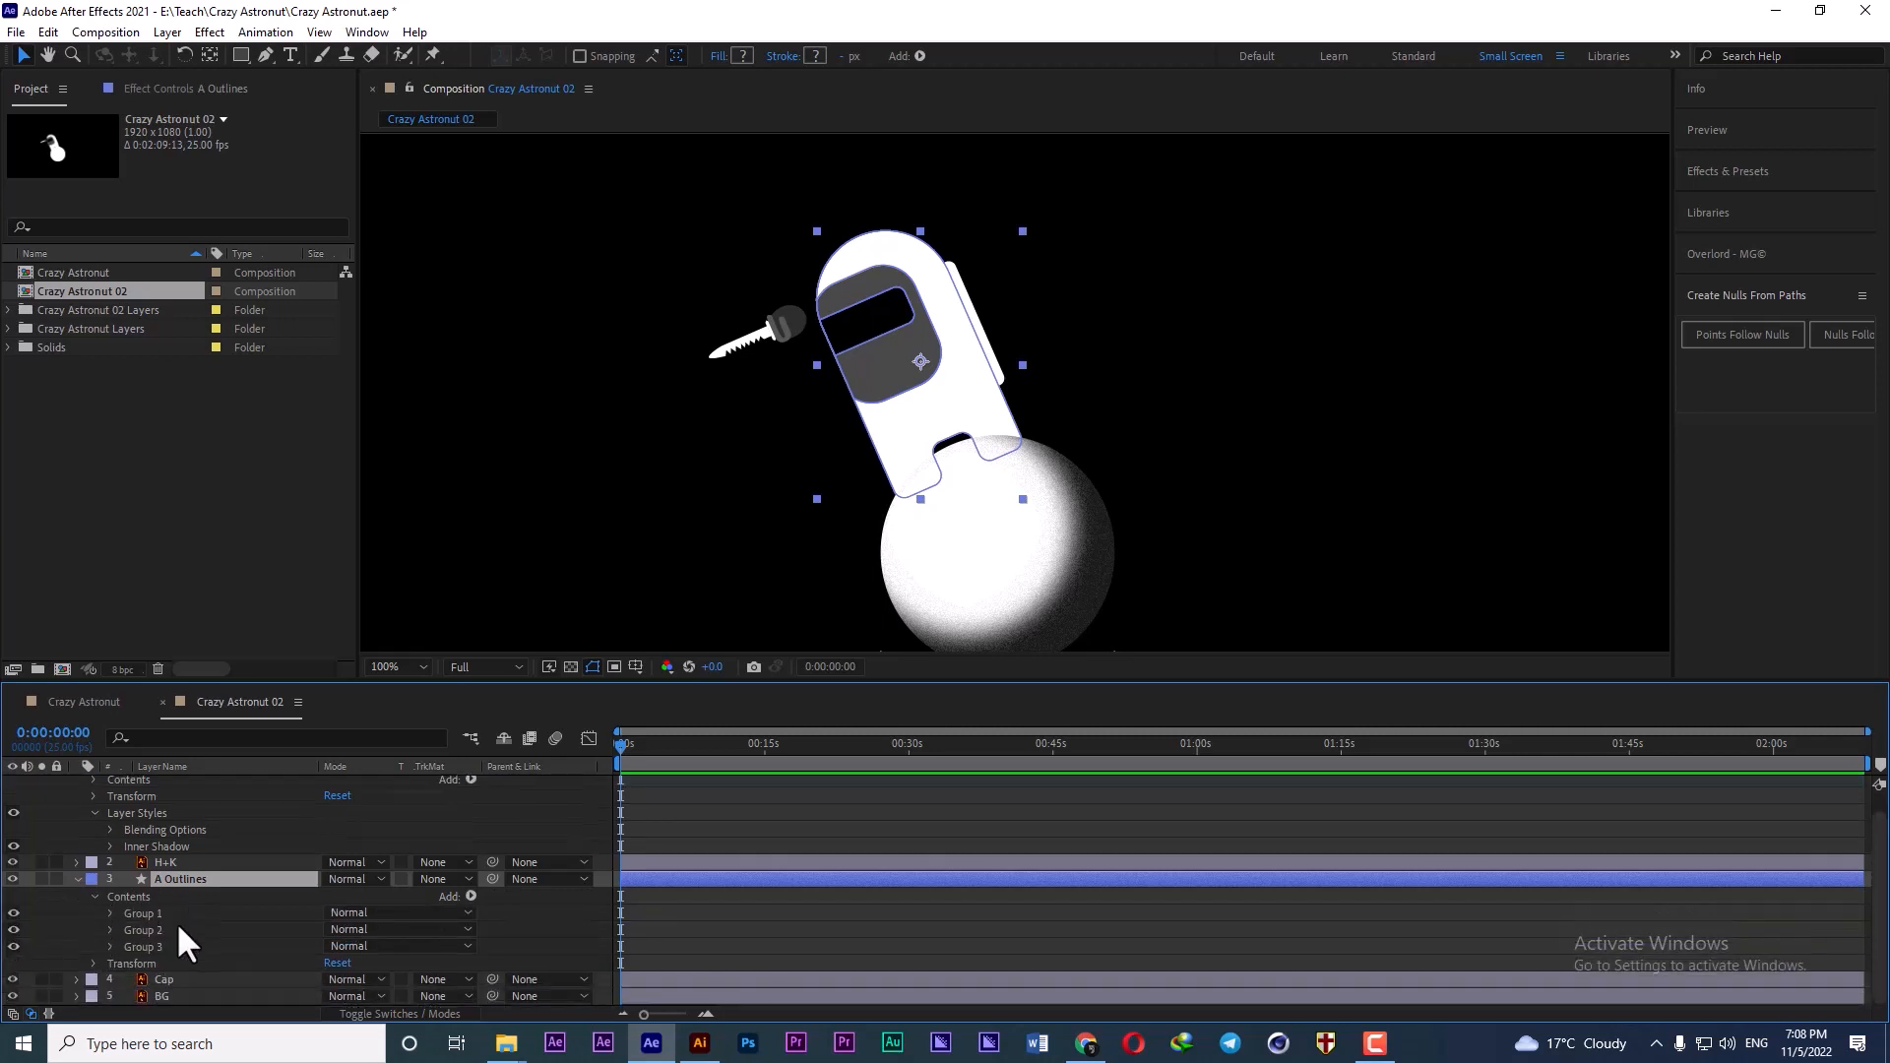
pyautogui.click(138, 945)
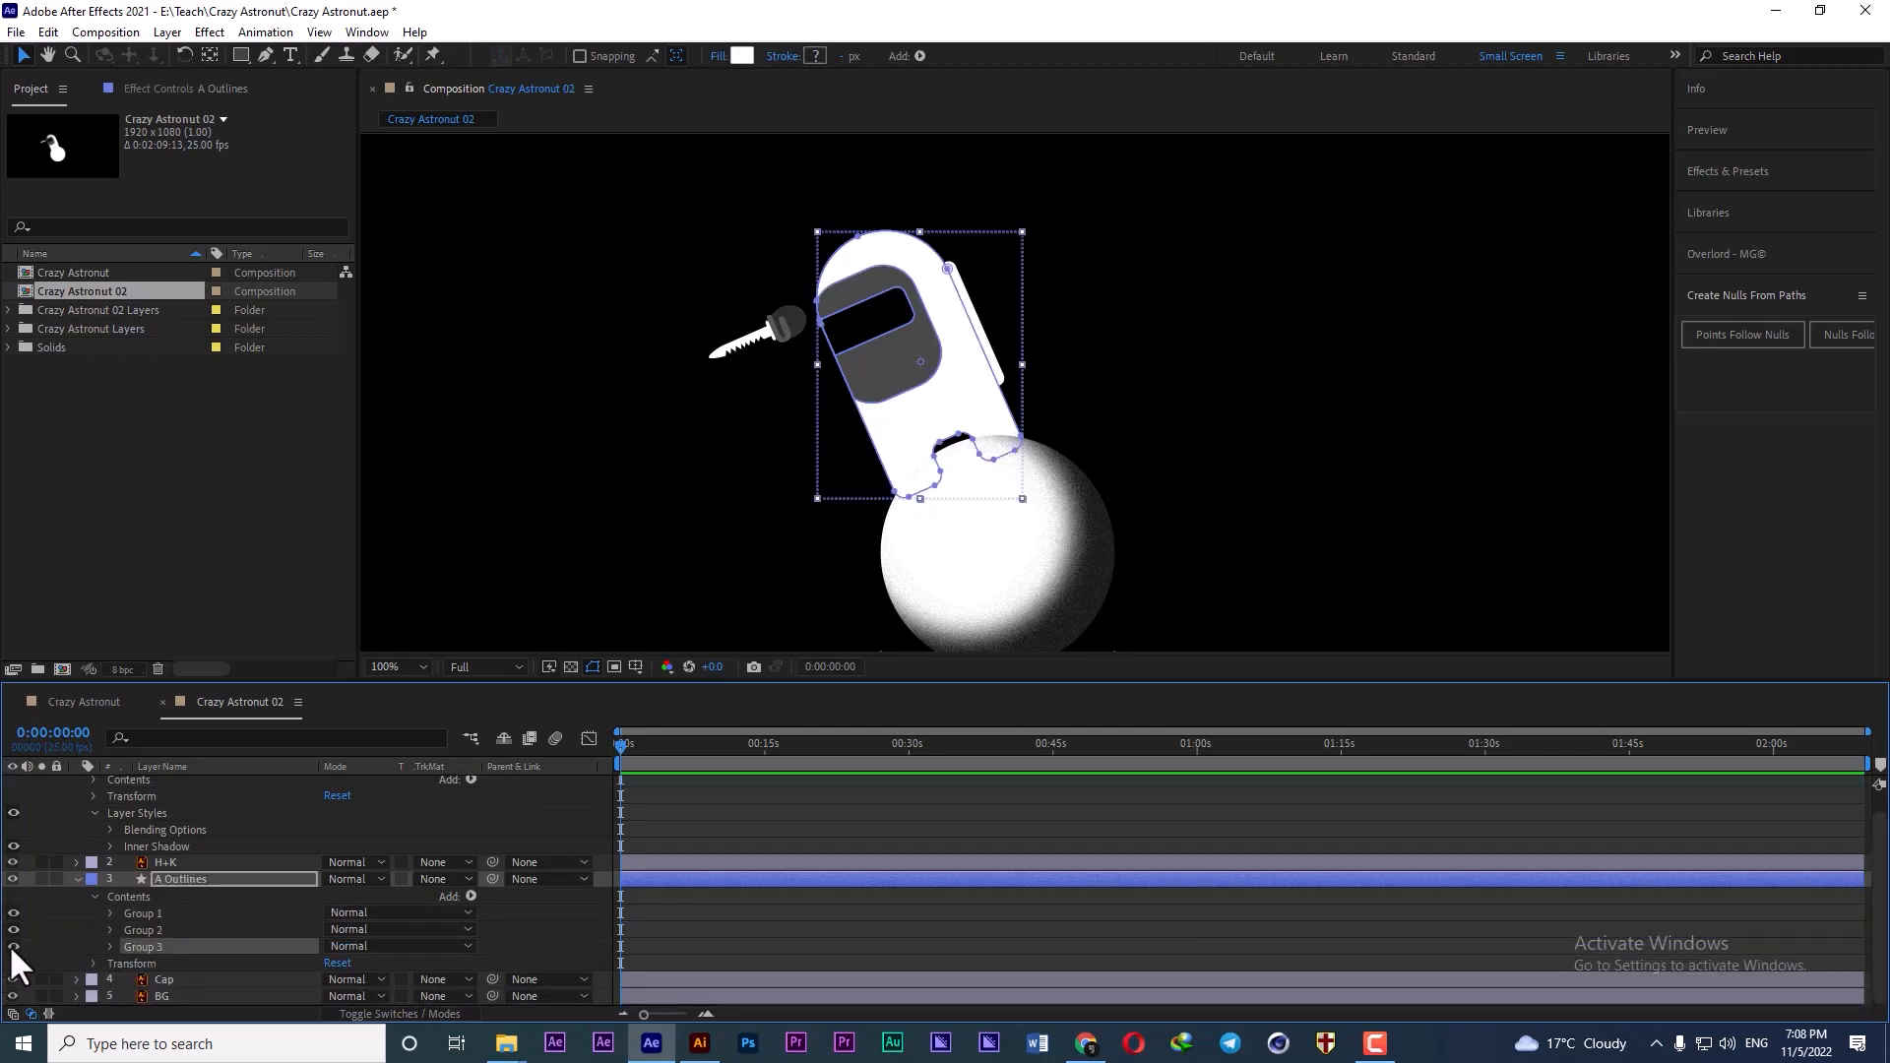
pyautogui.click(73, 878)
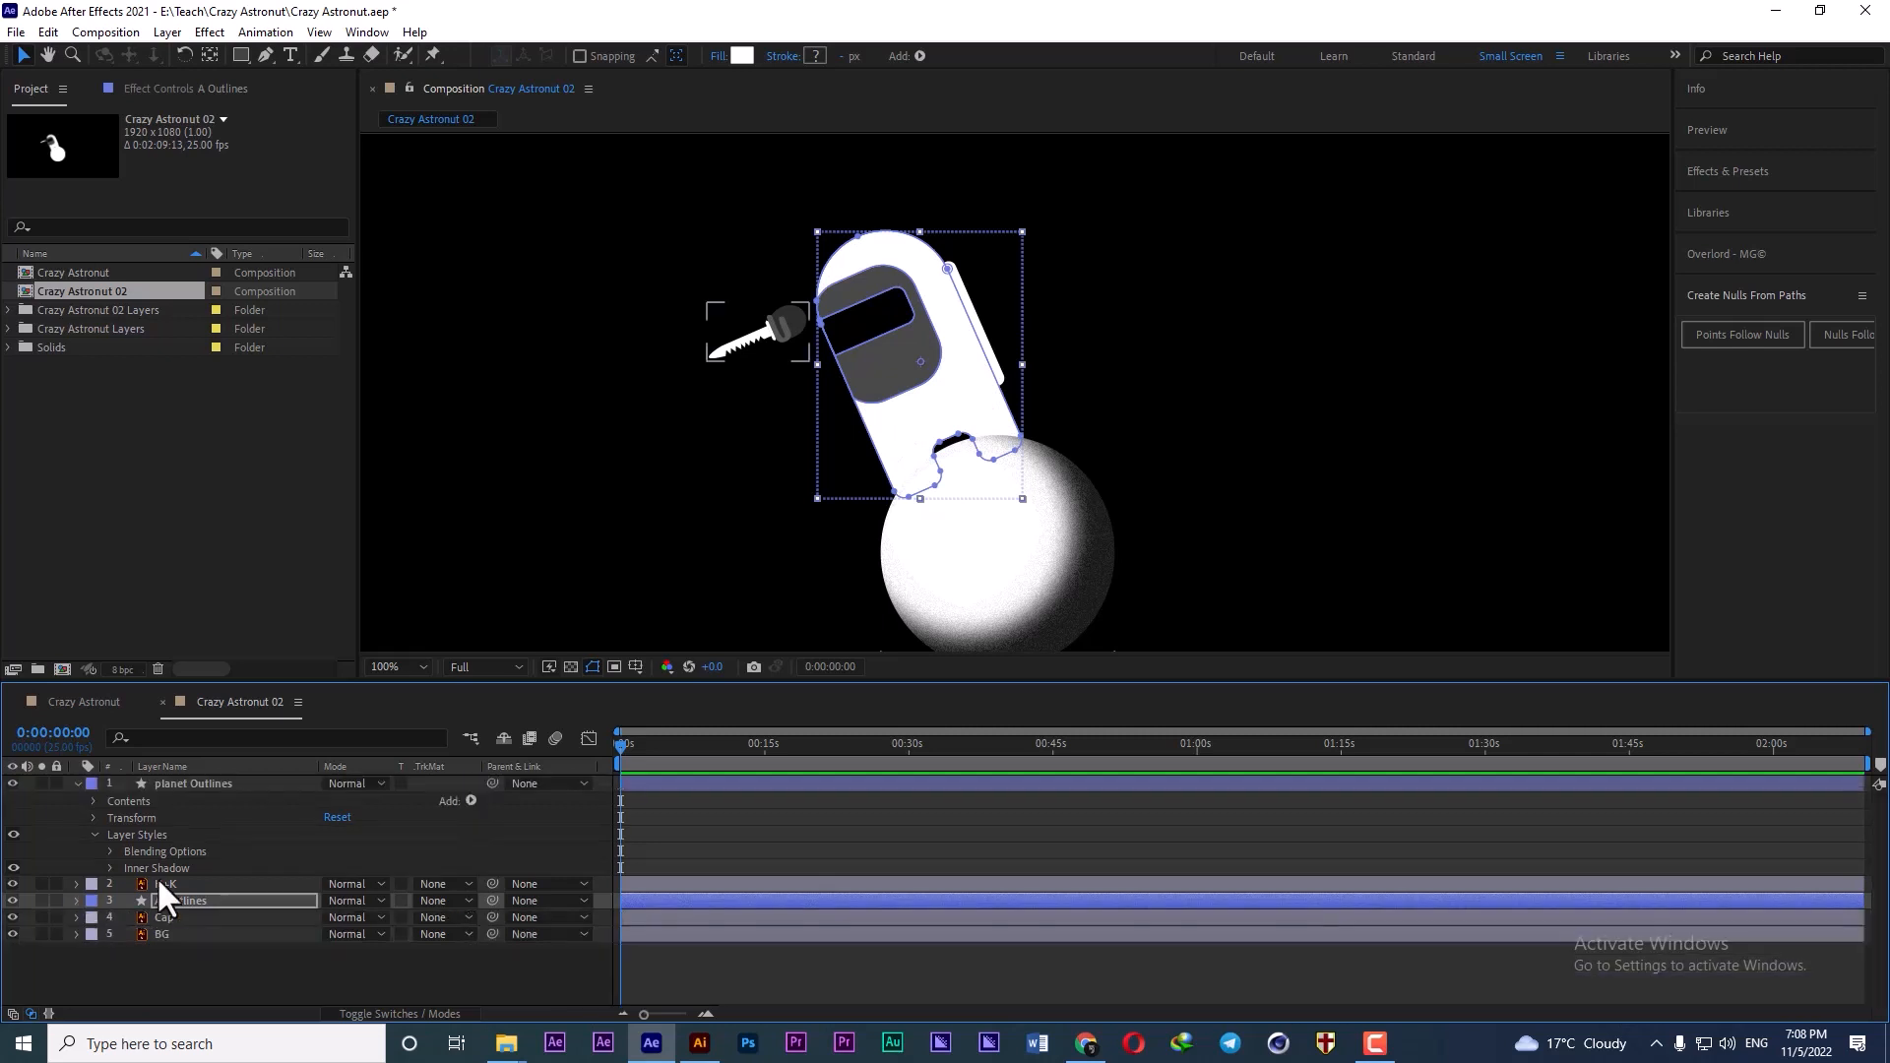
pyautogui.click(169, 898)
pyautogui.click(133, 834)
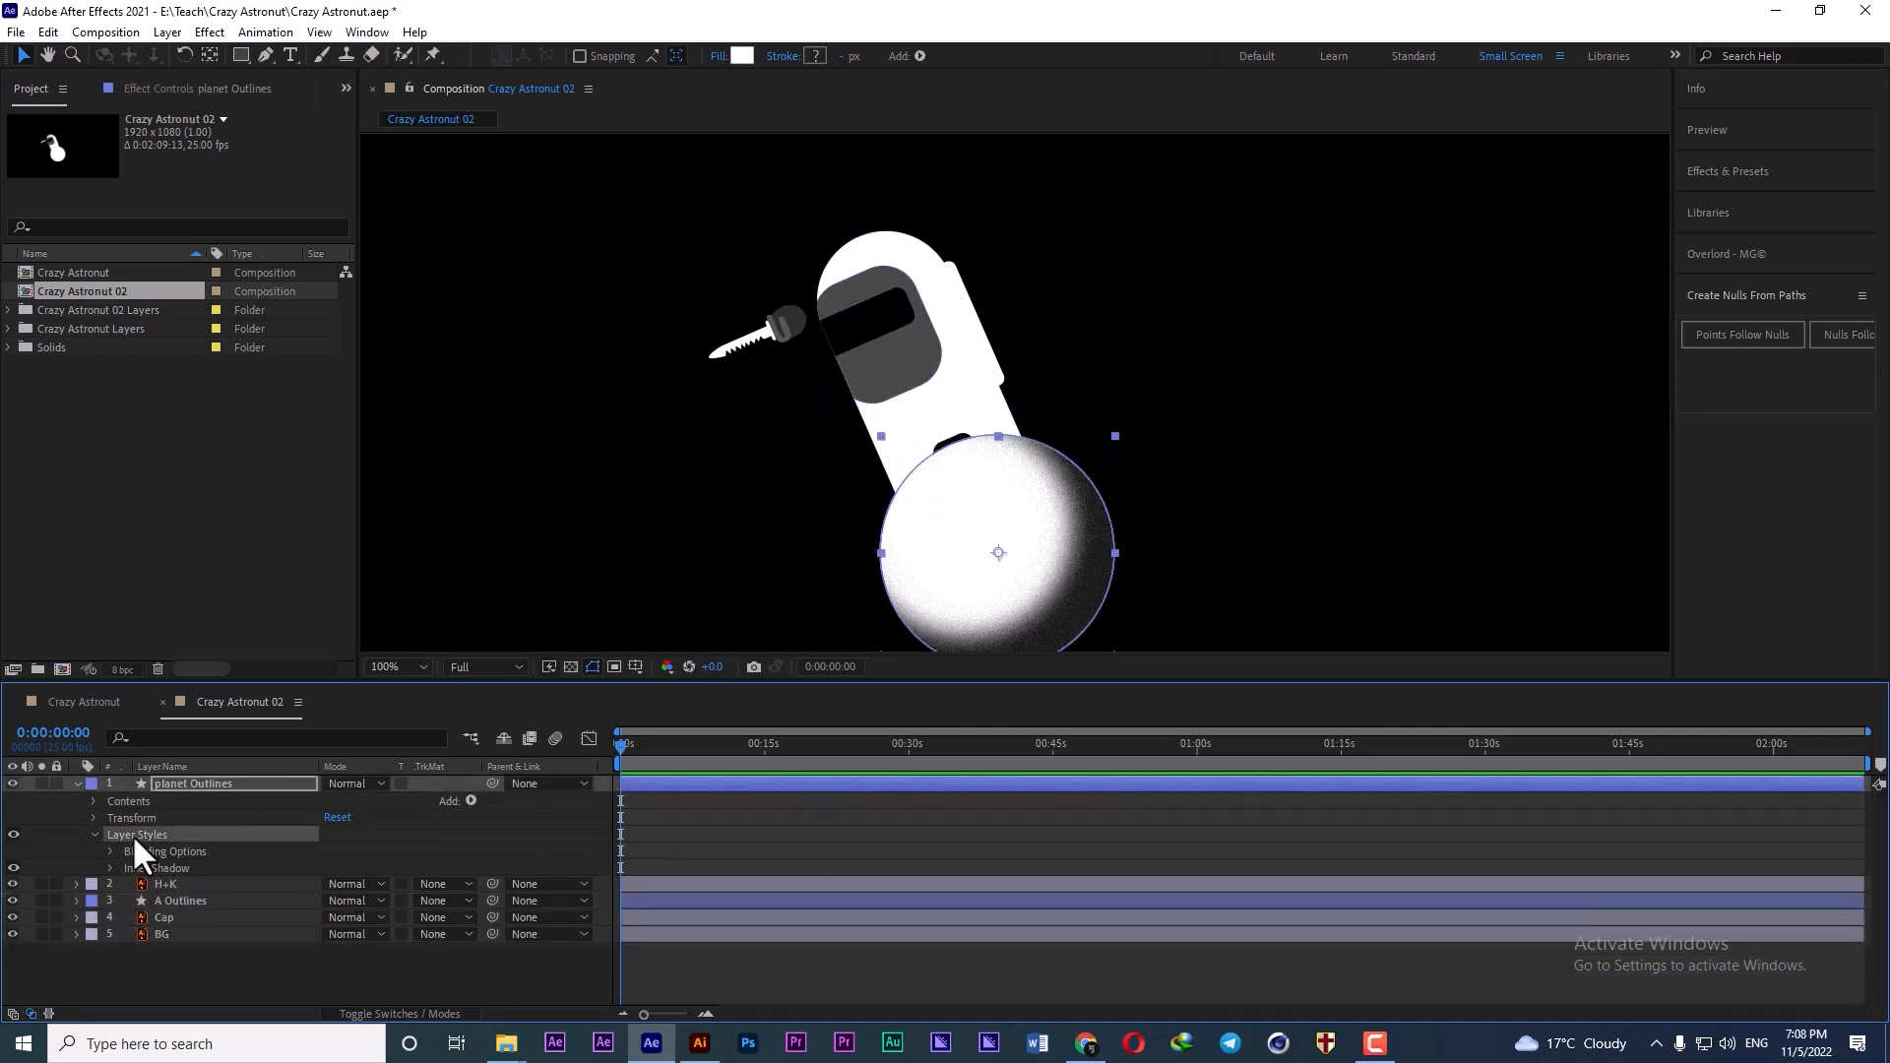
pyautogui.click(174, 901)
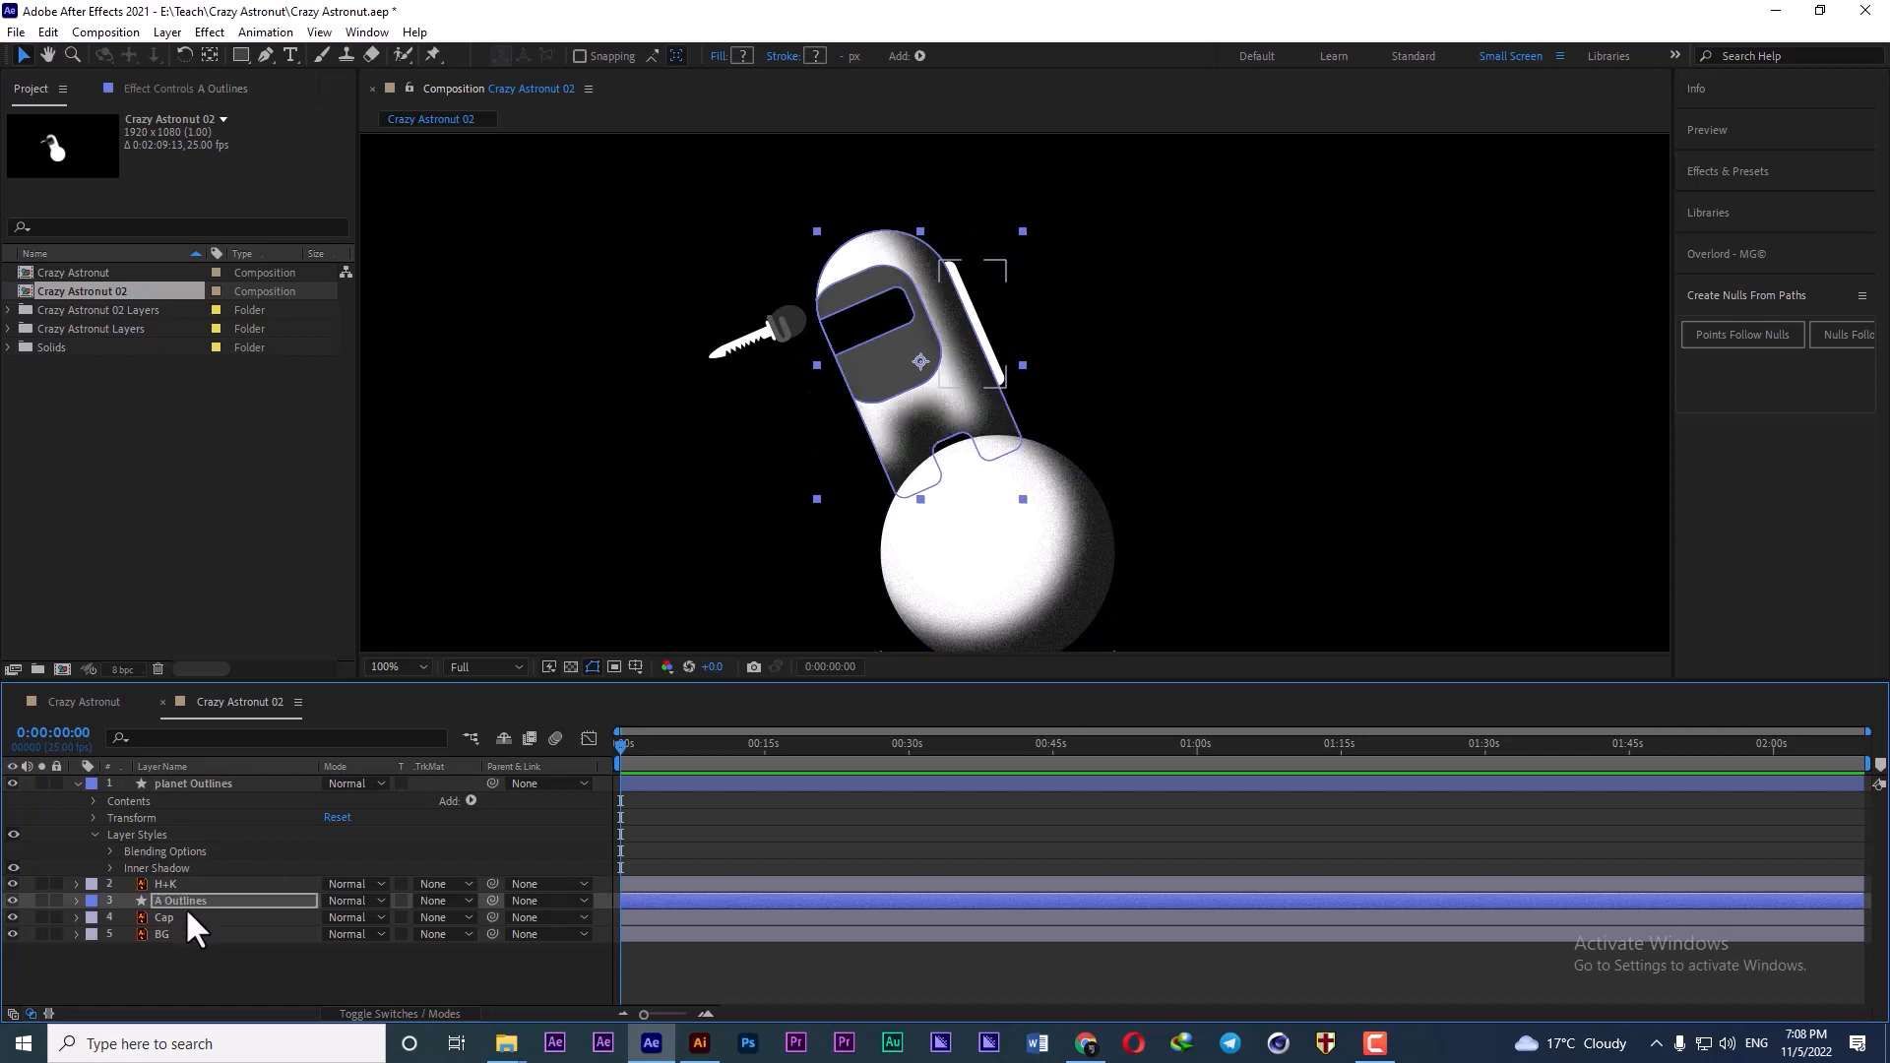
# - Set the inner shadow of A Outlines to angle -21°, distance 19, choke 6% and size 34
pyautogui.click(76, 901)
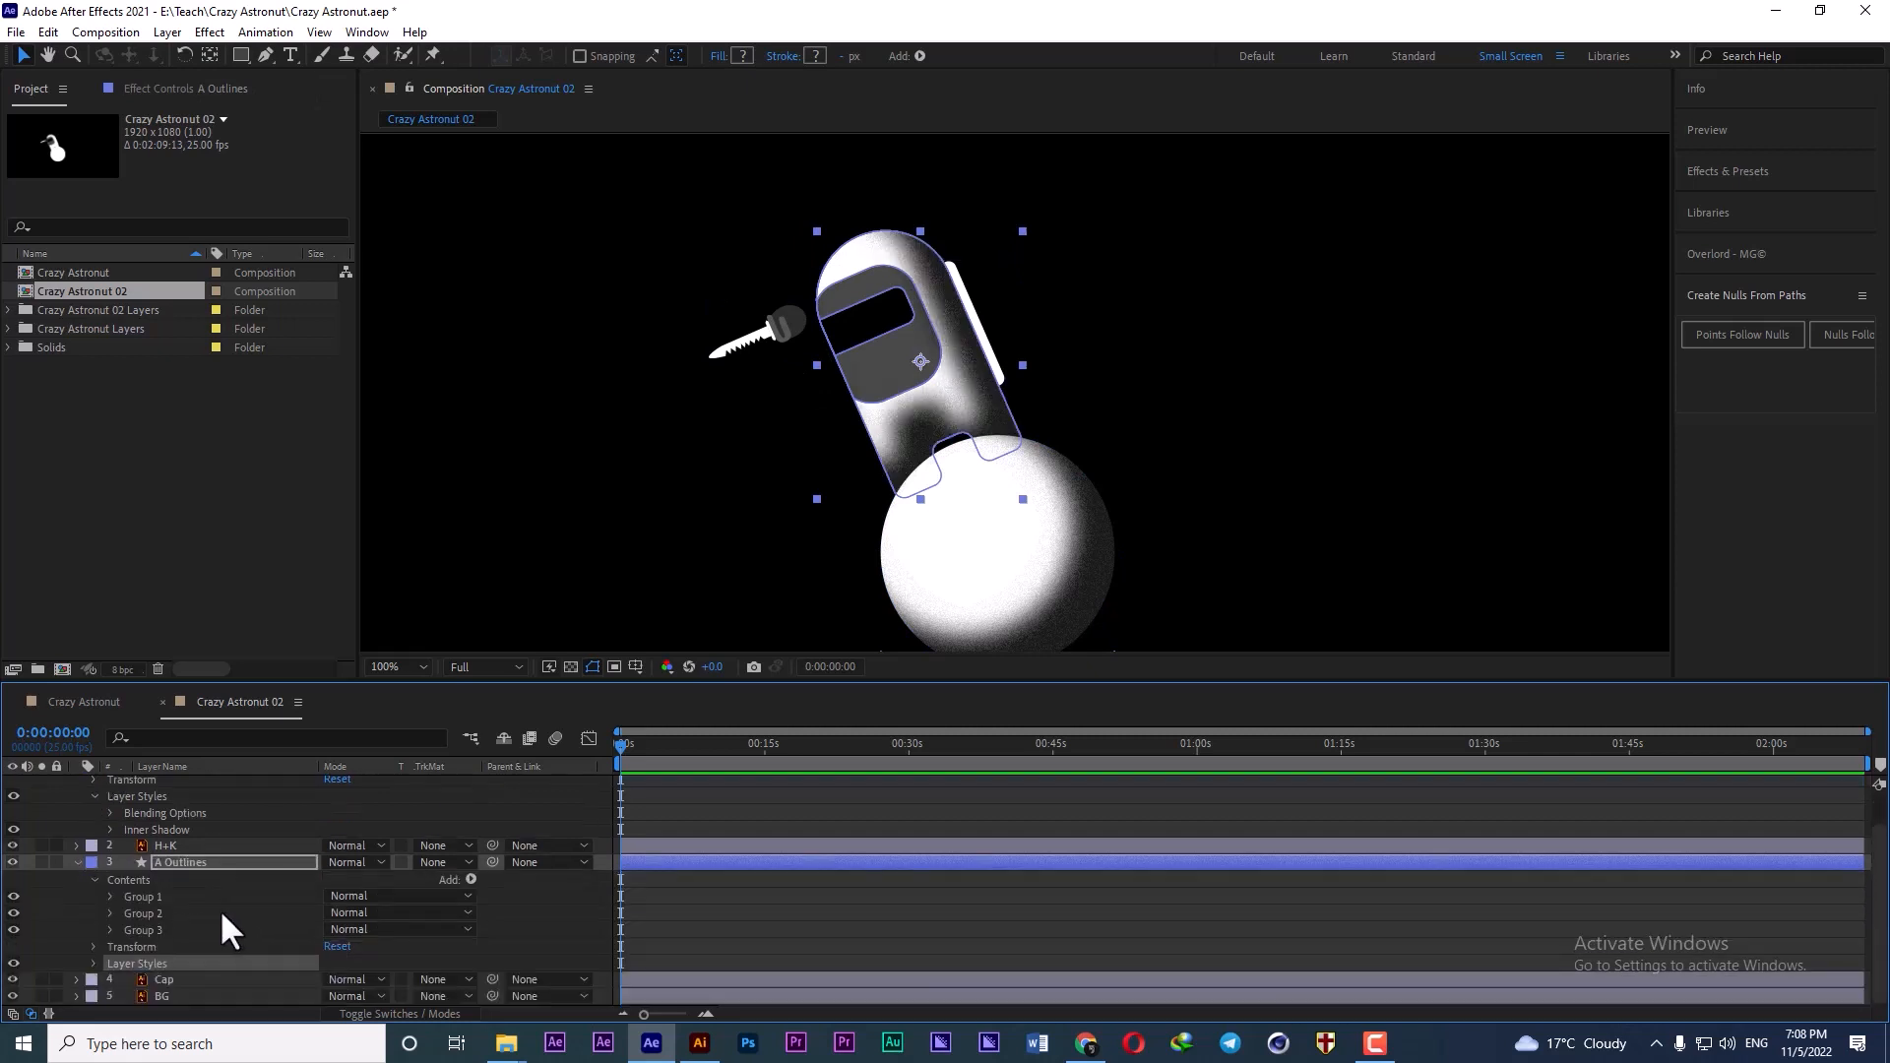
pyautogui.click(93, 962)
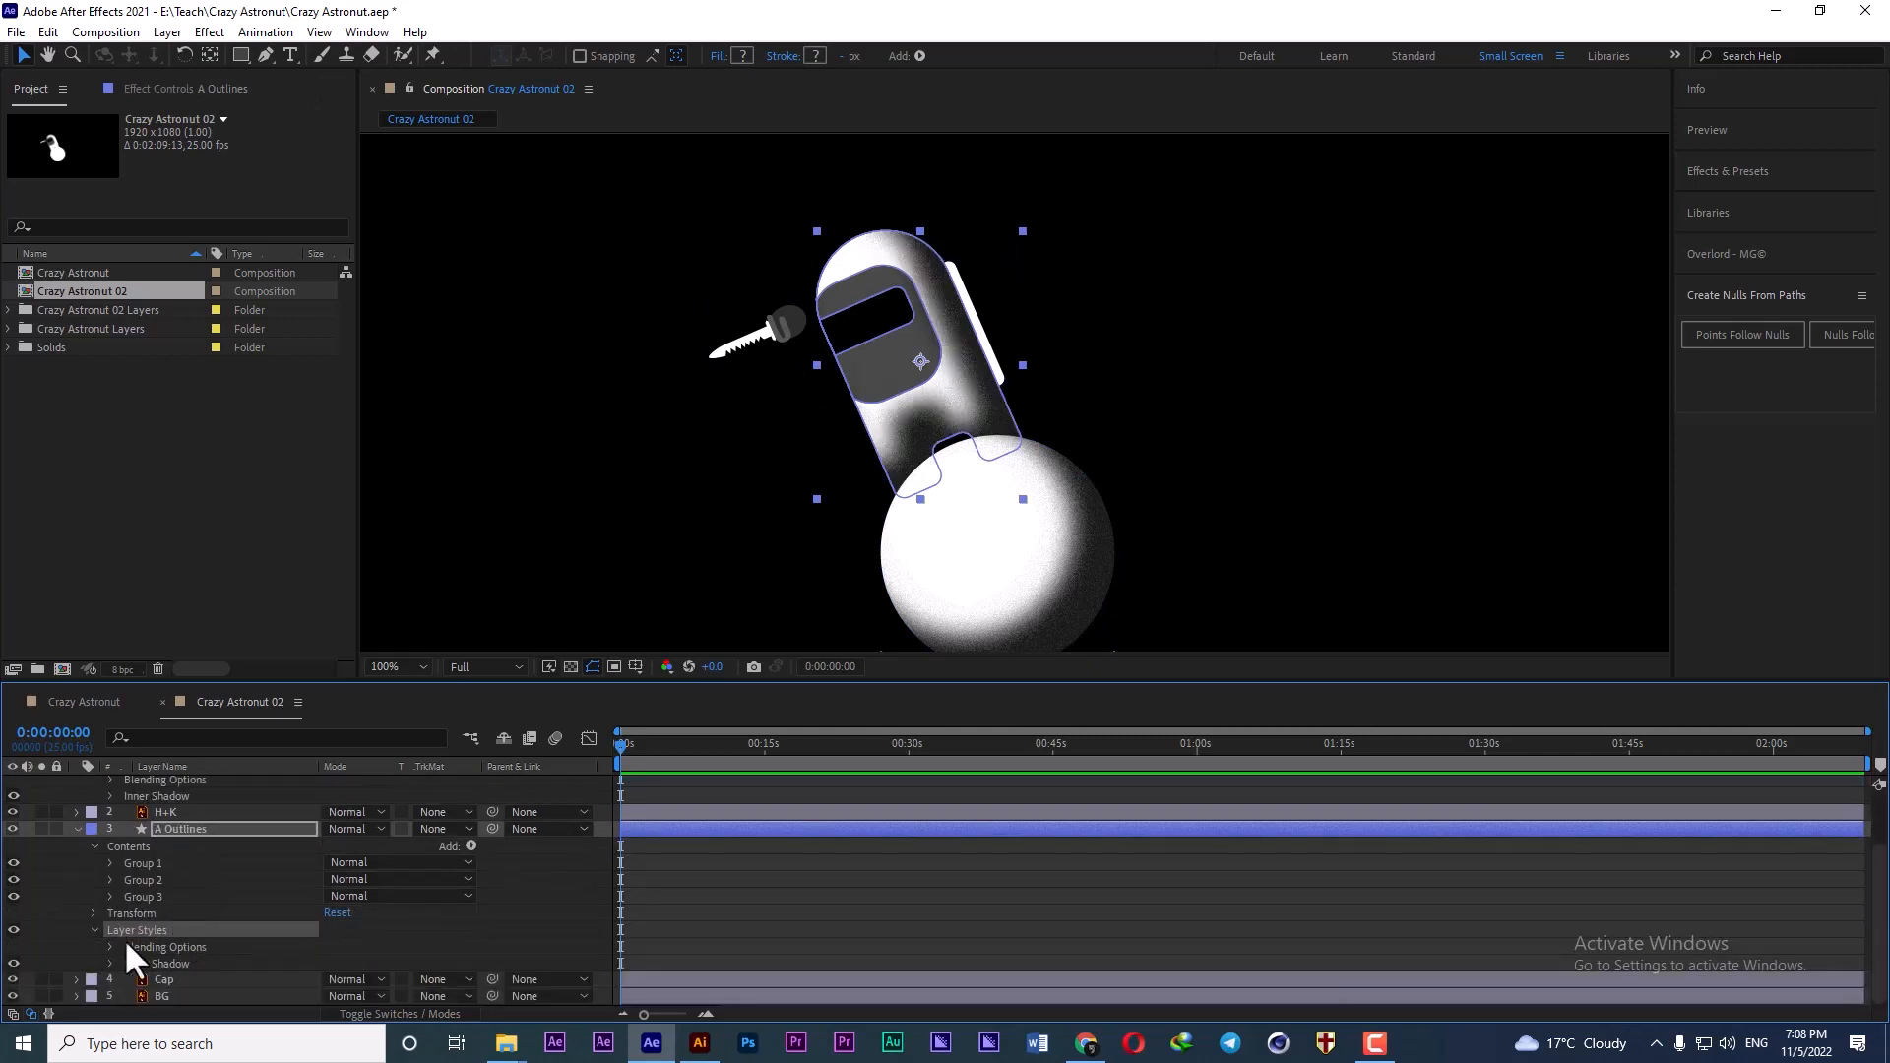
pyautogui.click(110, 964)
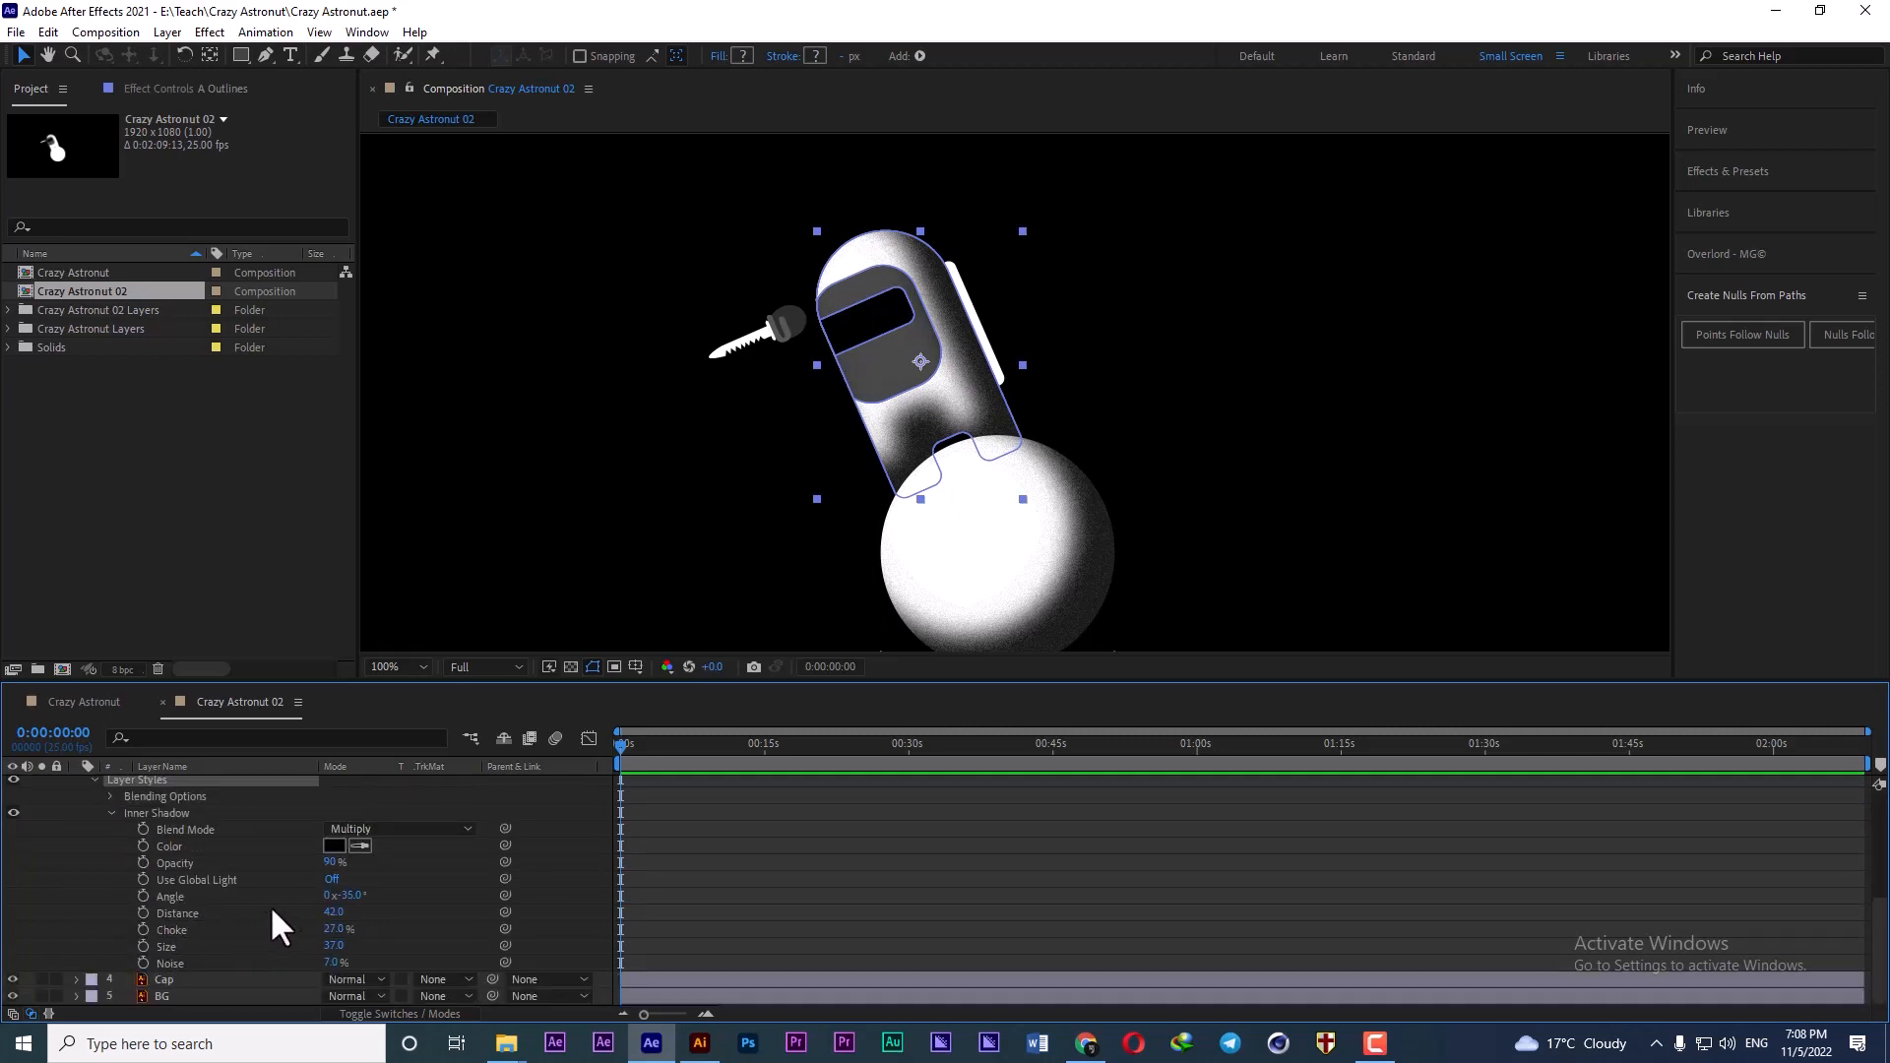
pyautogui.moveTo(352, 897)
pyautogui.mouseDown()
pyautogui.moveTo(279, 903)
pyautogui.moveTo(362, 893)
pyautogui.moveTo(303, 928)
pyautogui.moveTo(339, 947)
pyautogui.mouseUp()
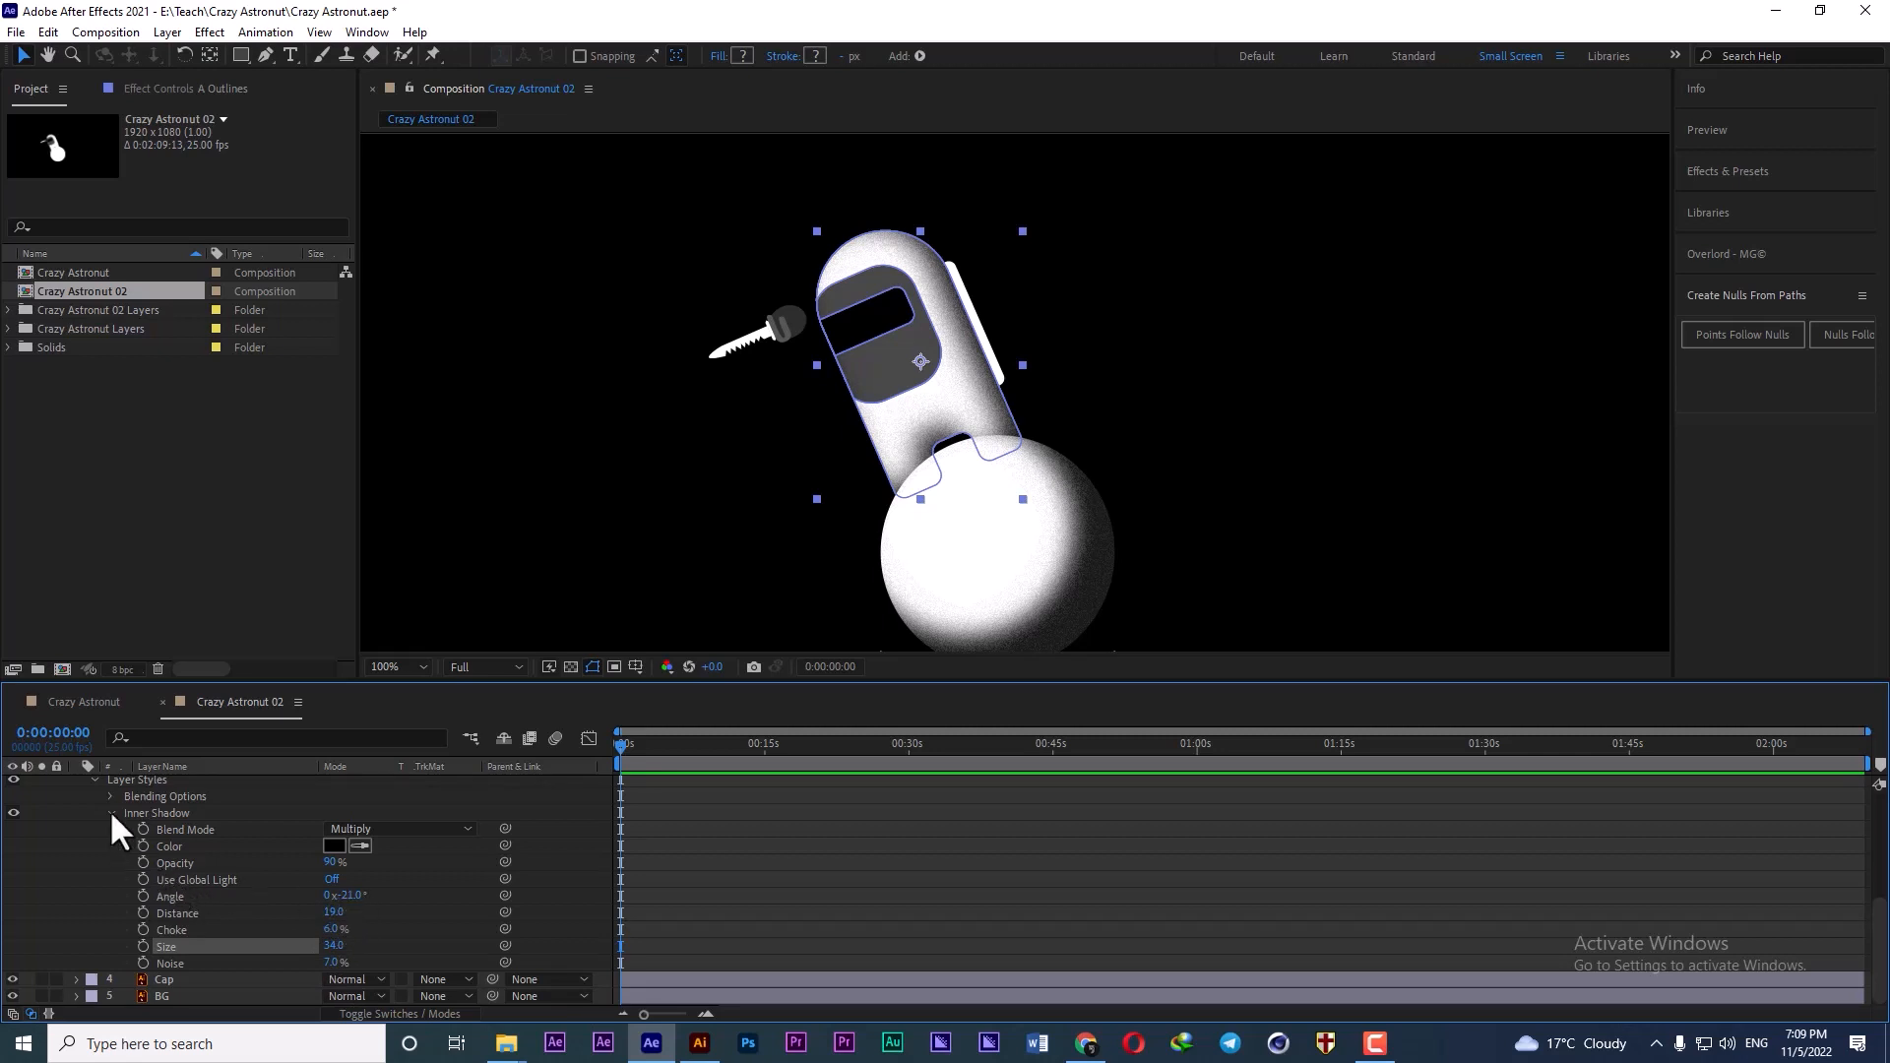
# - Copy the inner shadow of A Outlines and paste it onto the Cap layer
pyautogui.click(175, 813)
pyautogui.scroll(2, 147, 849)
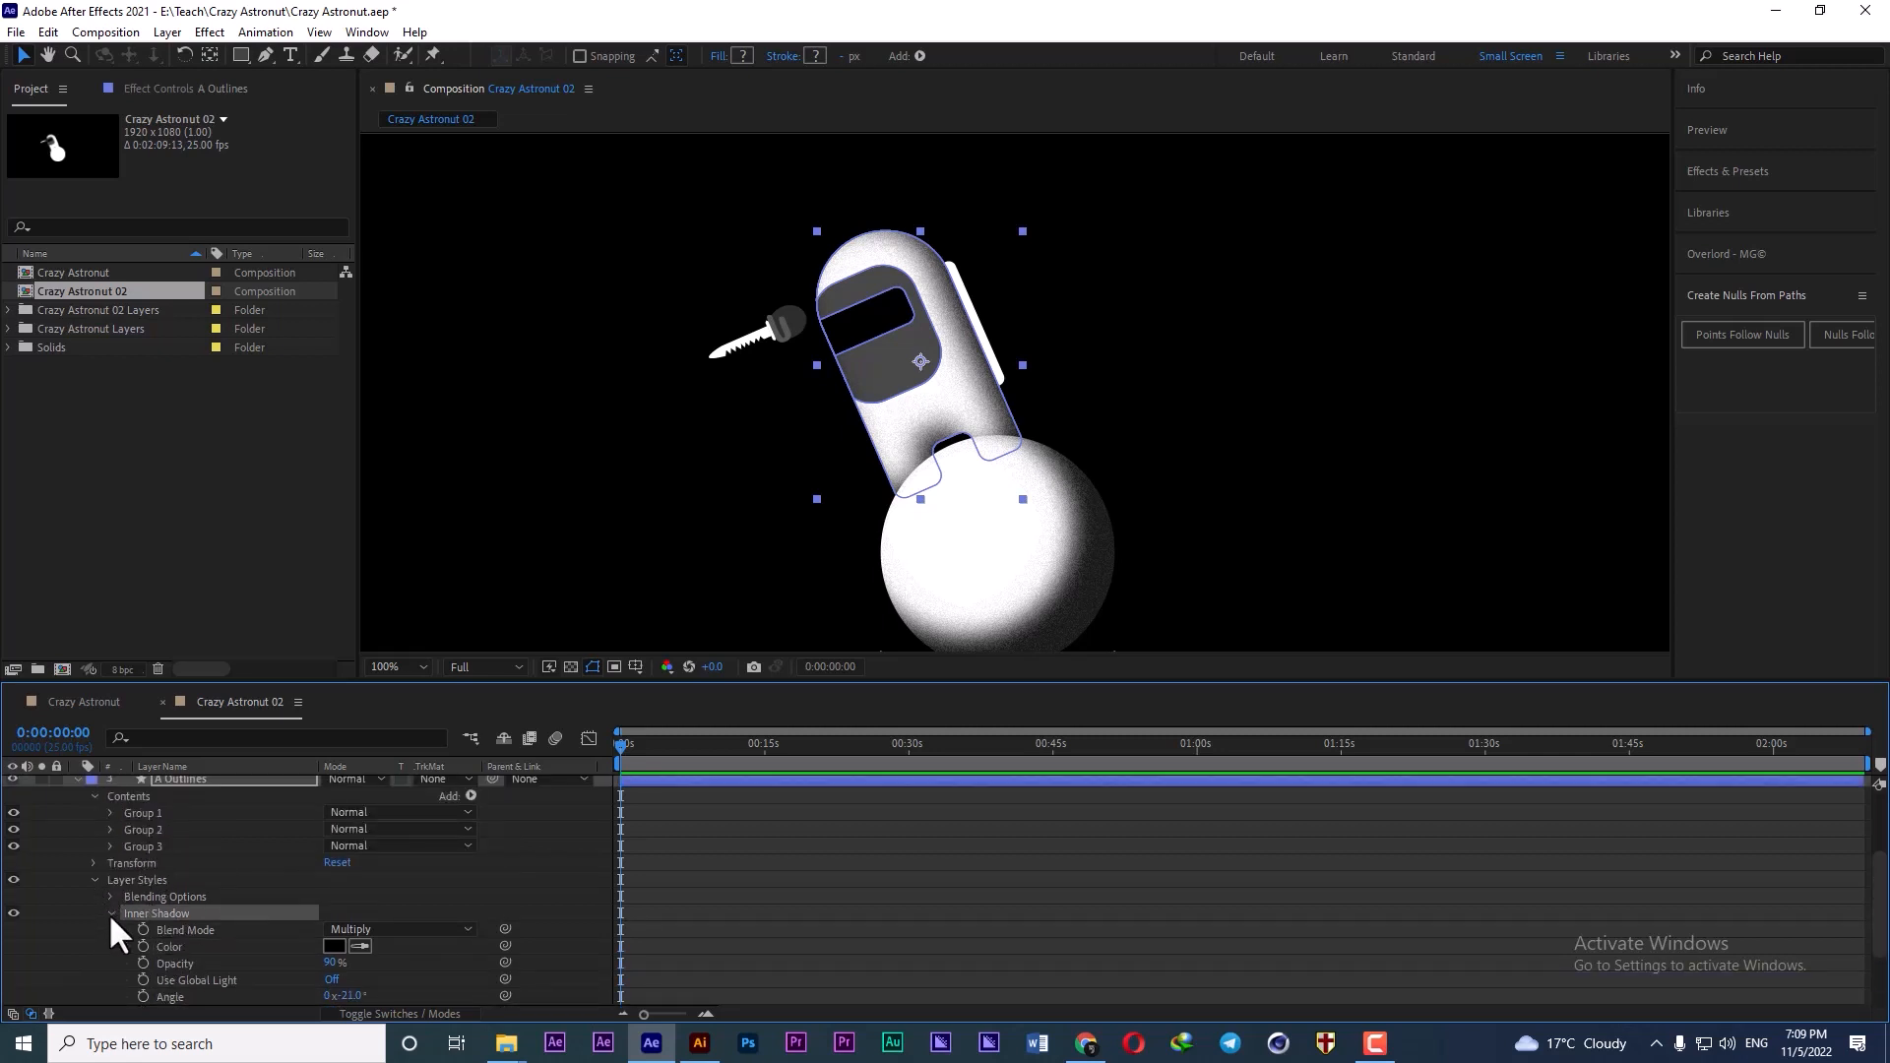
pyautogui.scroll(3, 128, 910)
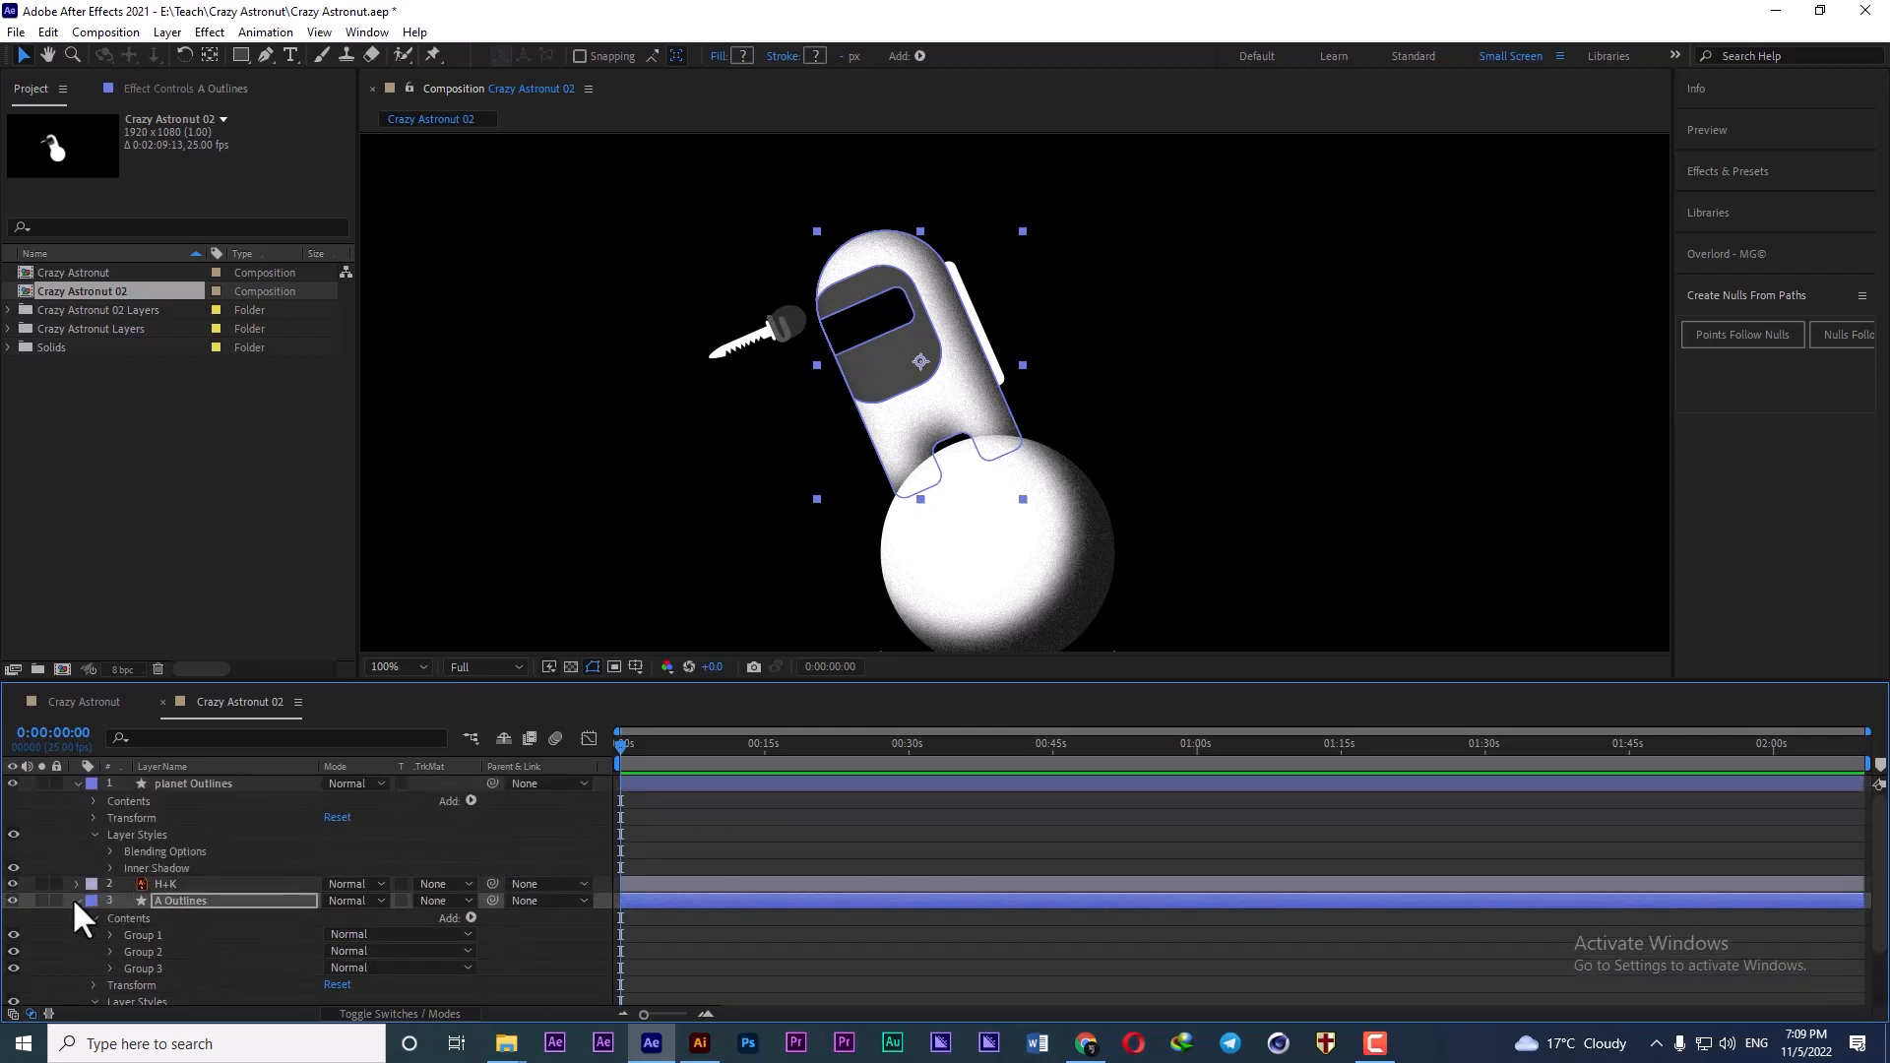
pyautogui.click(76, 901)
pyautogui.click(179, 918)
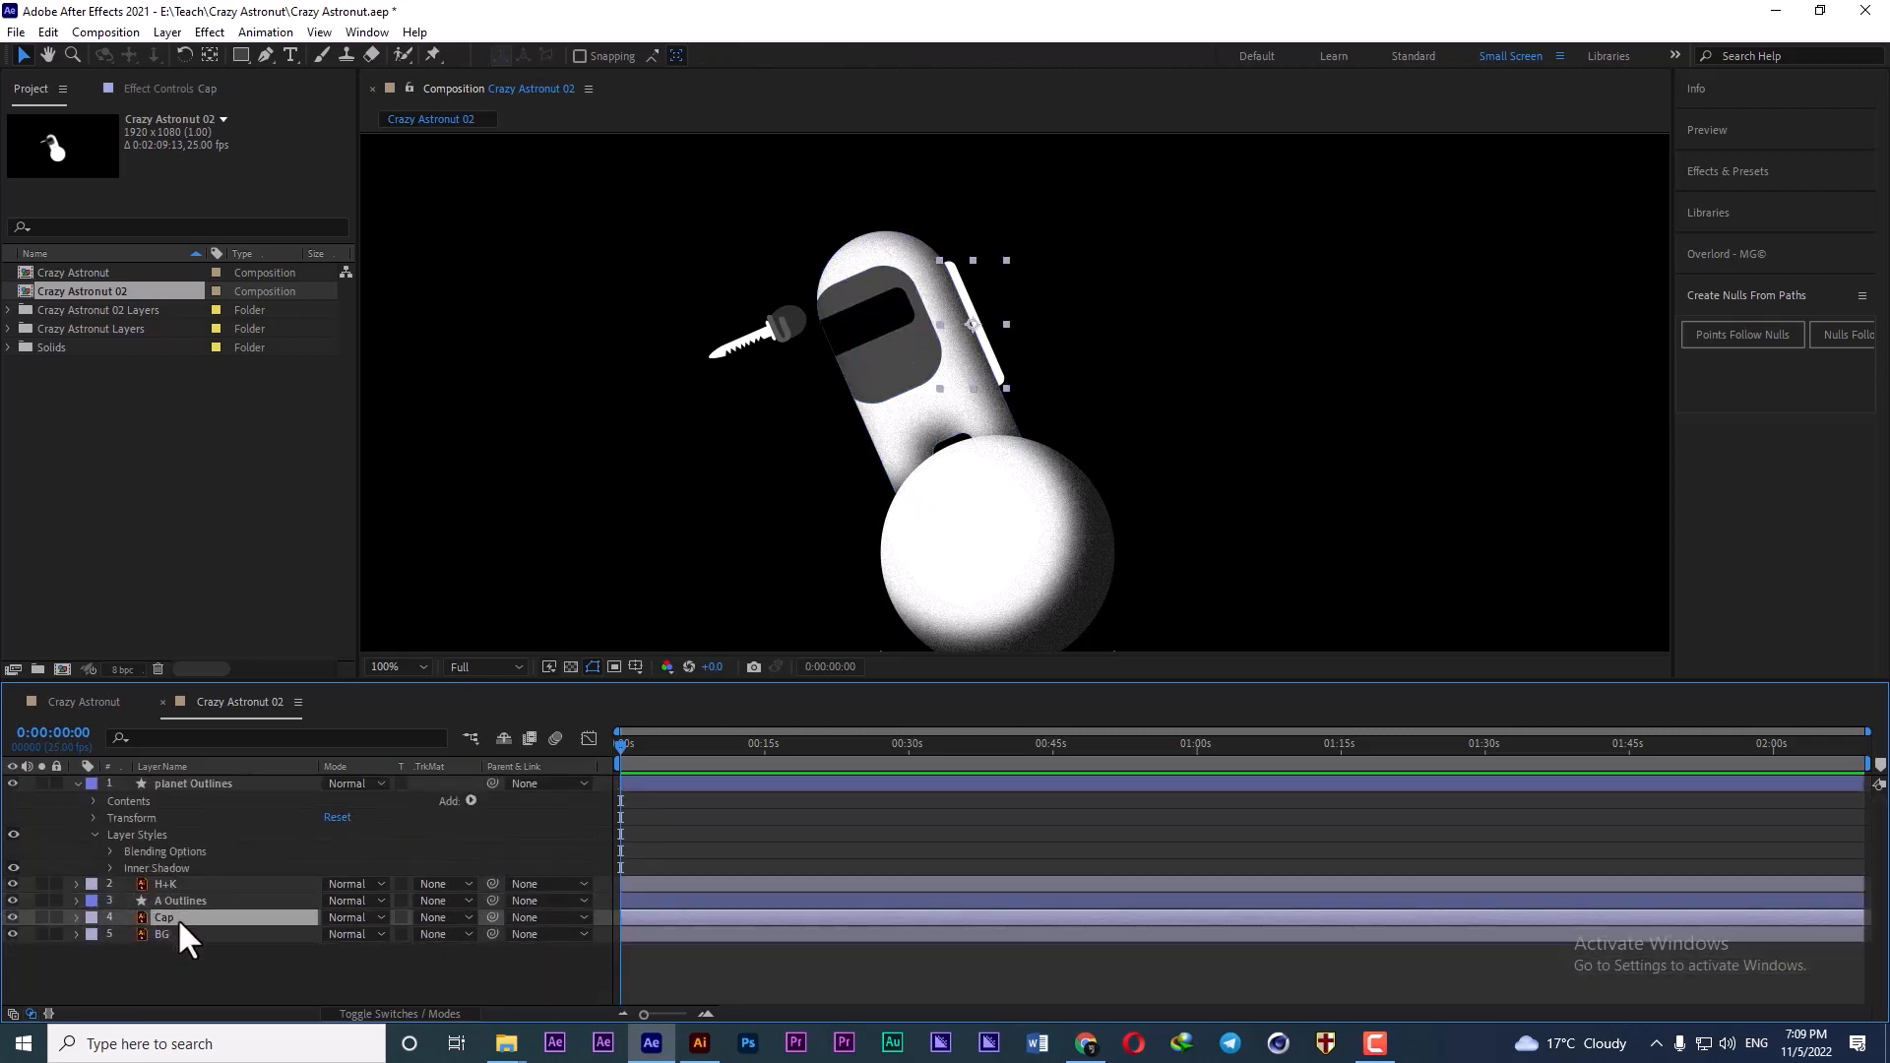
pyautogui.hotkey('ctrl', 'v')
pyautogui.press('Return')
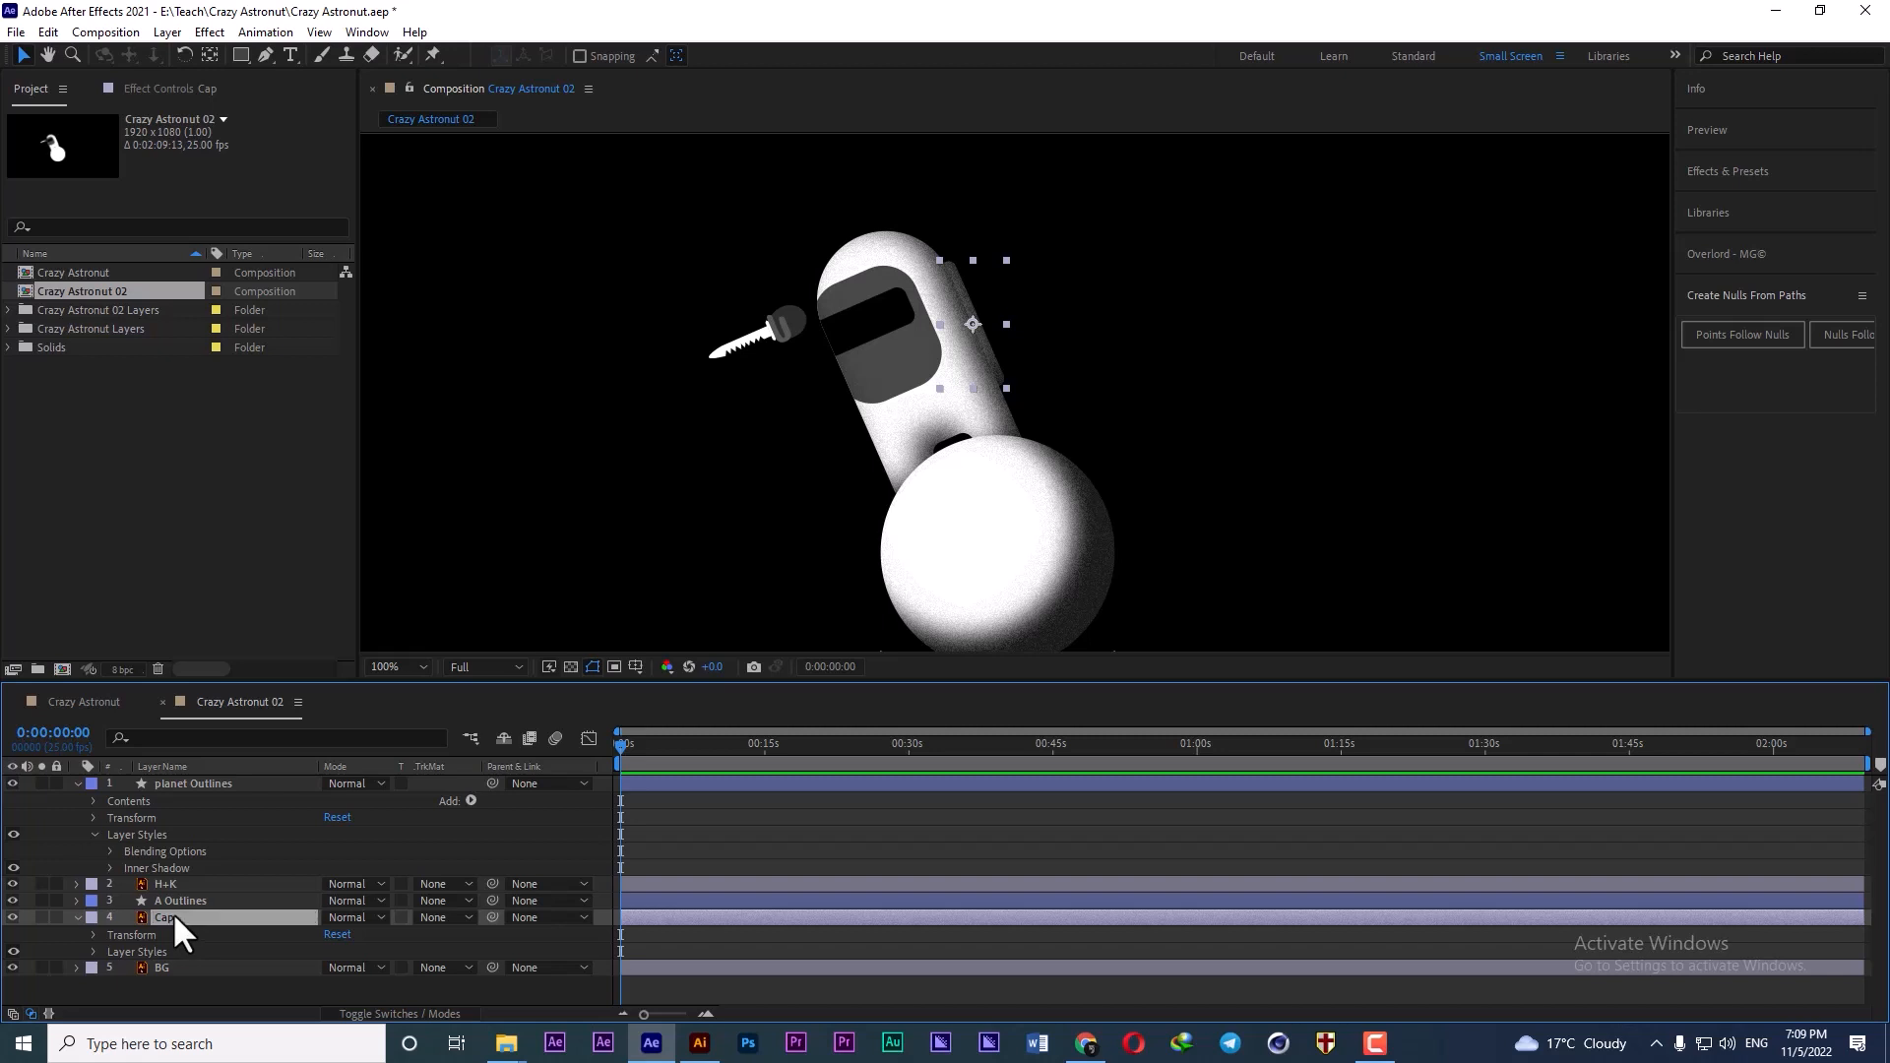
# - Set the angle of the Cap layer's inner shadow to -52° and its distance to 11
pyautogui.click(94, 952)
pyautogui.click(109, 968)
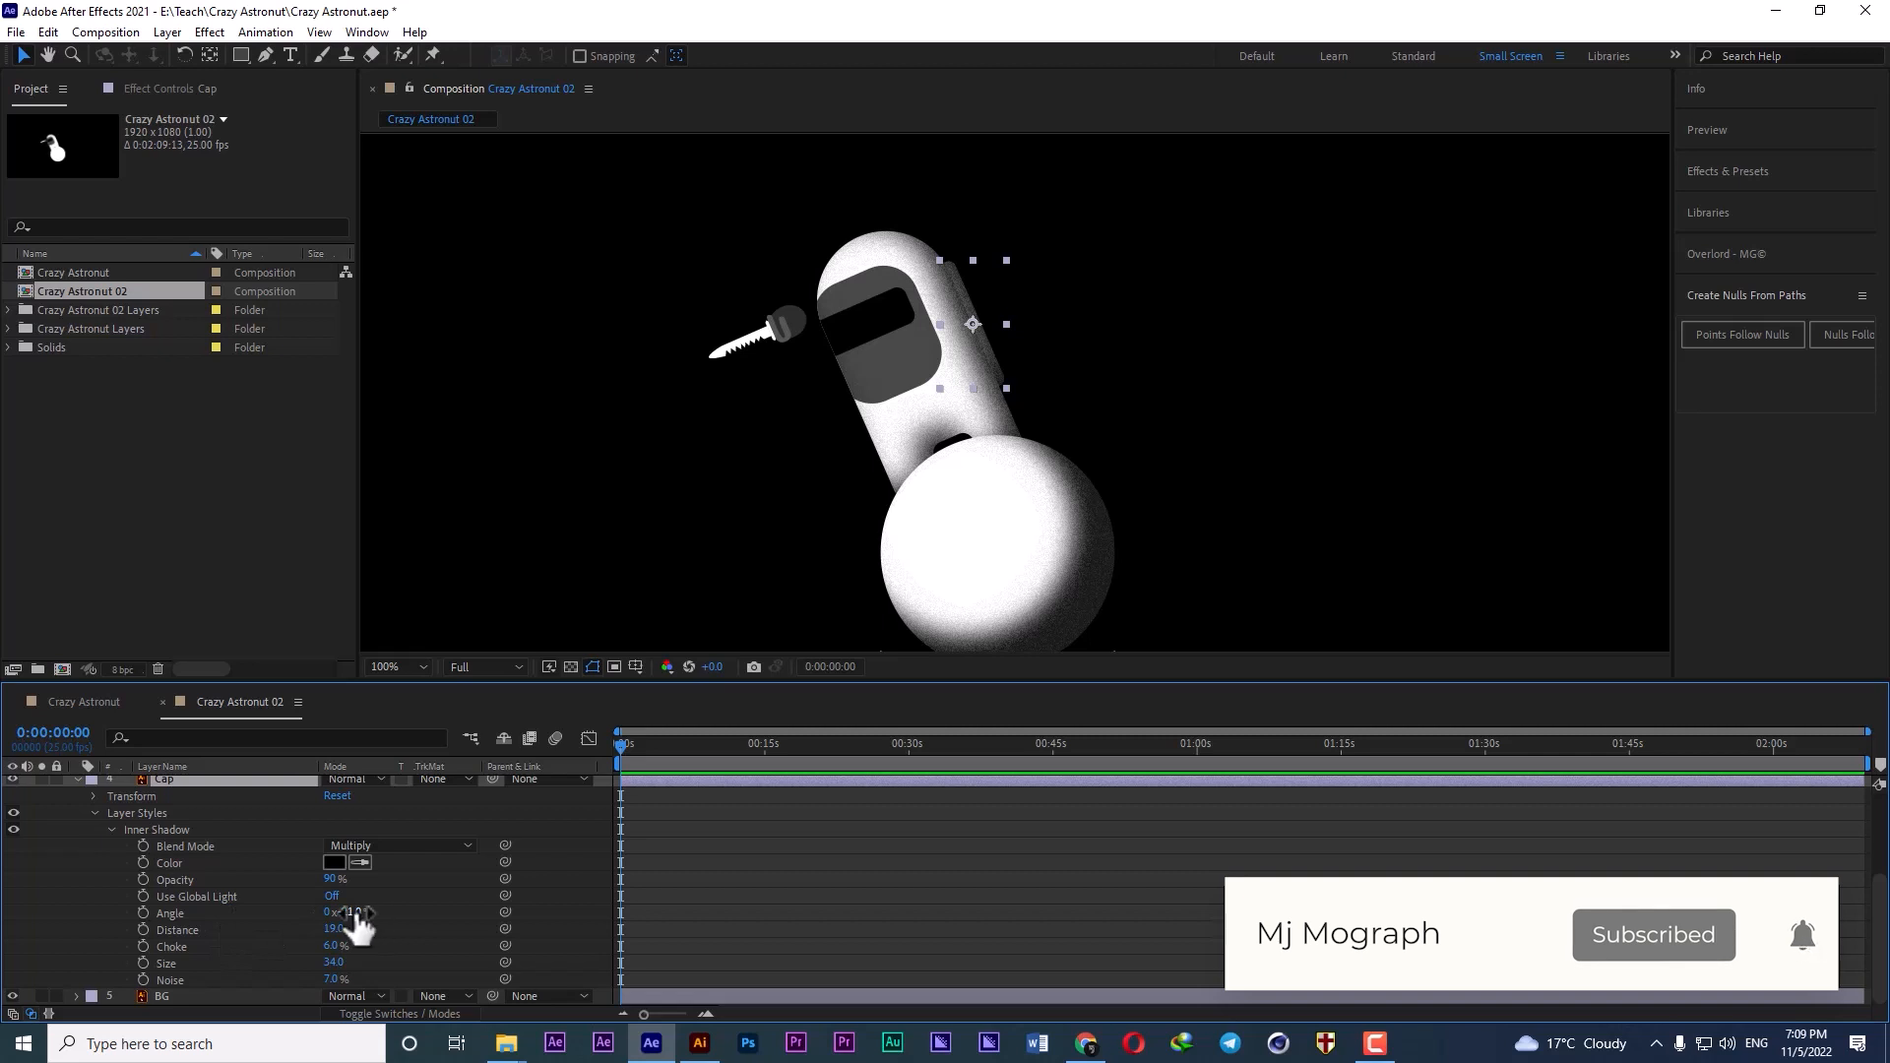
pyautogui.scroll(1, 993, 333)
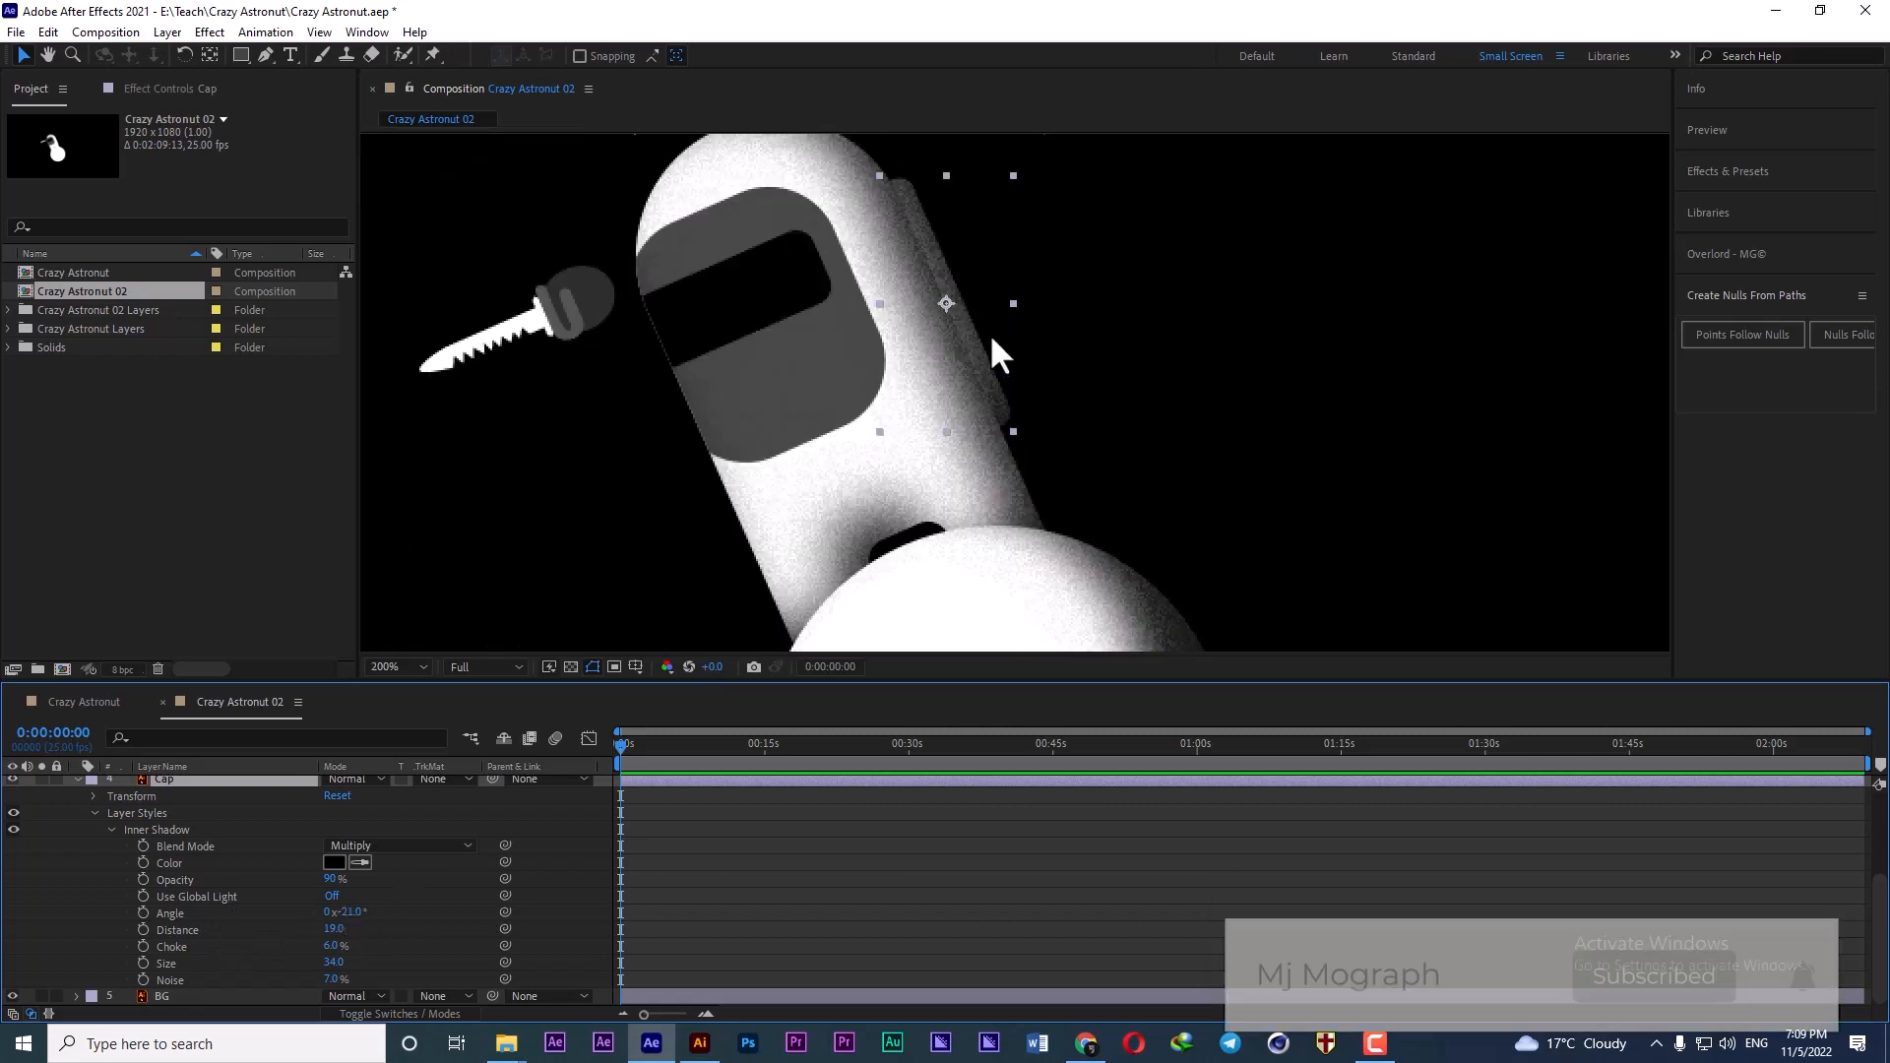
pyautogui.moveTo(884, 285); pyautogui.dragTo(894, 368)
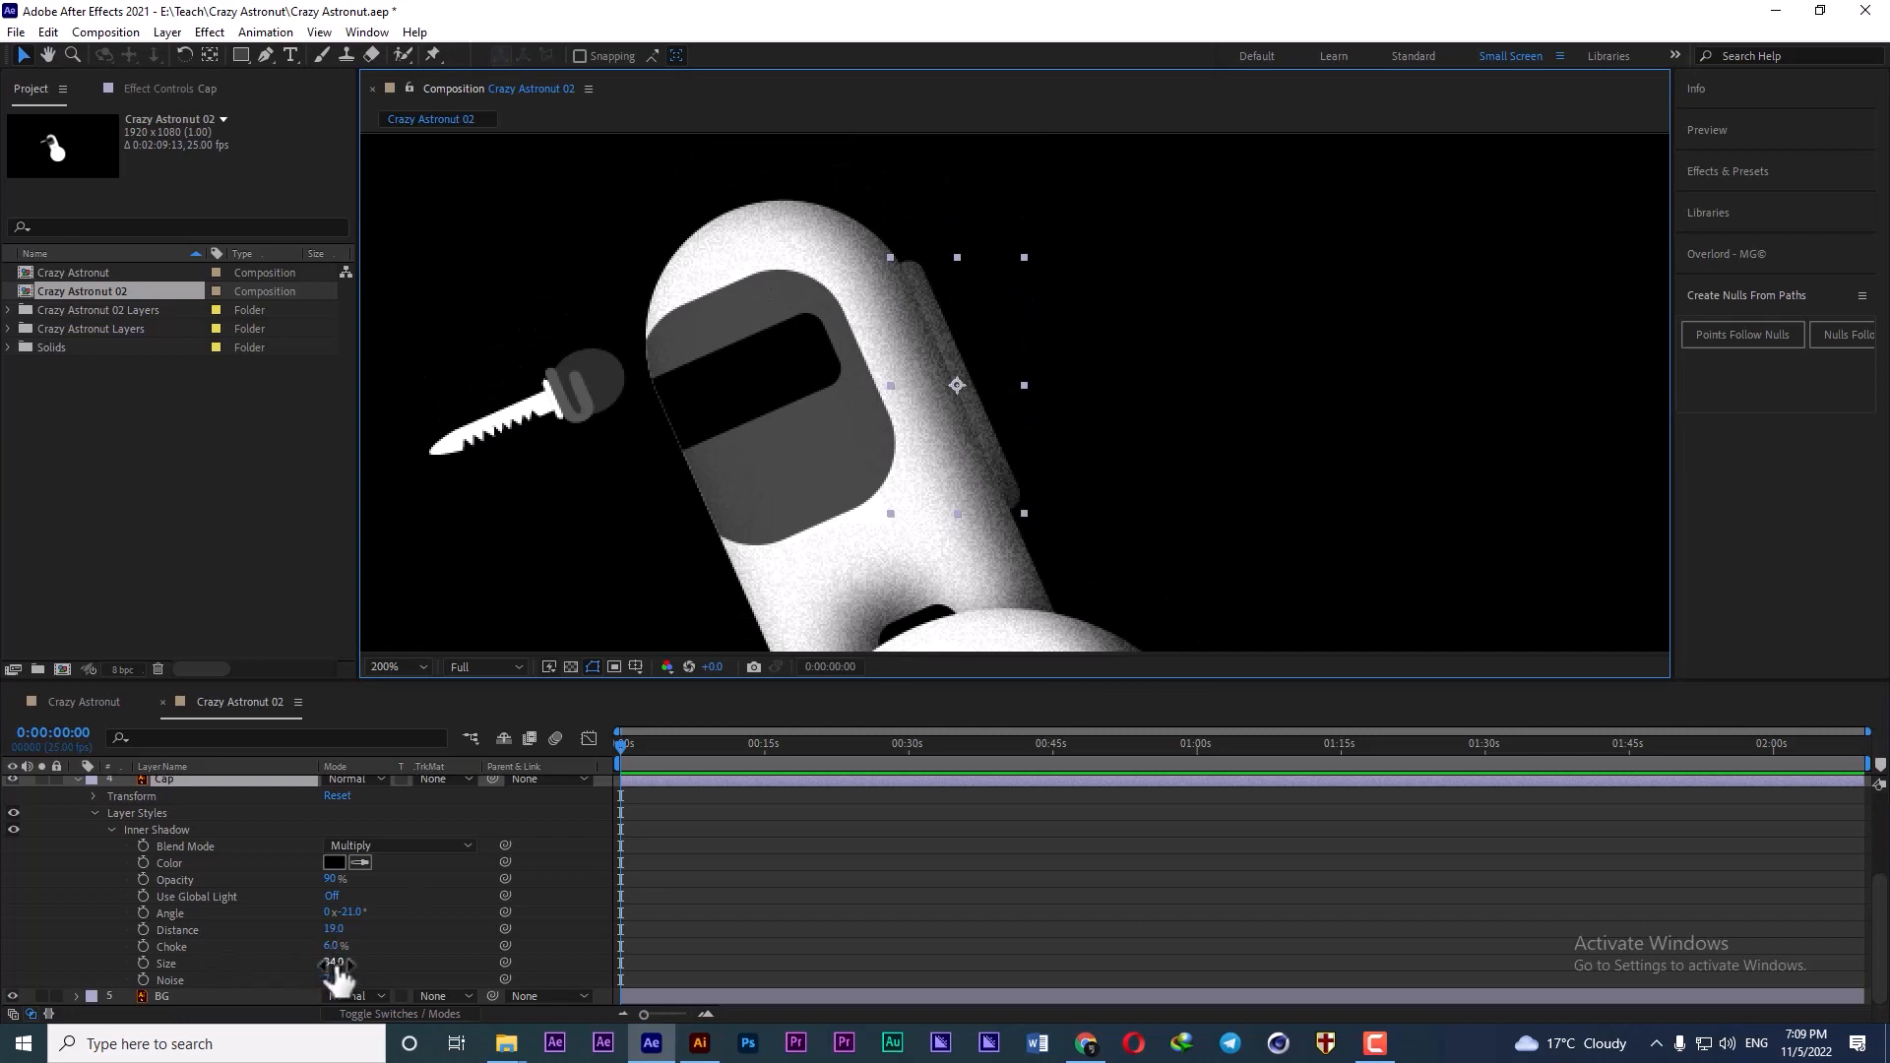
pyautogui.moveTo(346, 912); pyautogui.dragTo(215, 898)
pyautogui.moveTo(246, 897)
pyautogui.mouseDown()
pyautogui.moveTo(302, 929)
pyautogui.moveTo(226, 931)
pyautogui.moveTo(251, 932)
pyautogui.mouseUp()
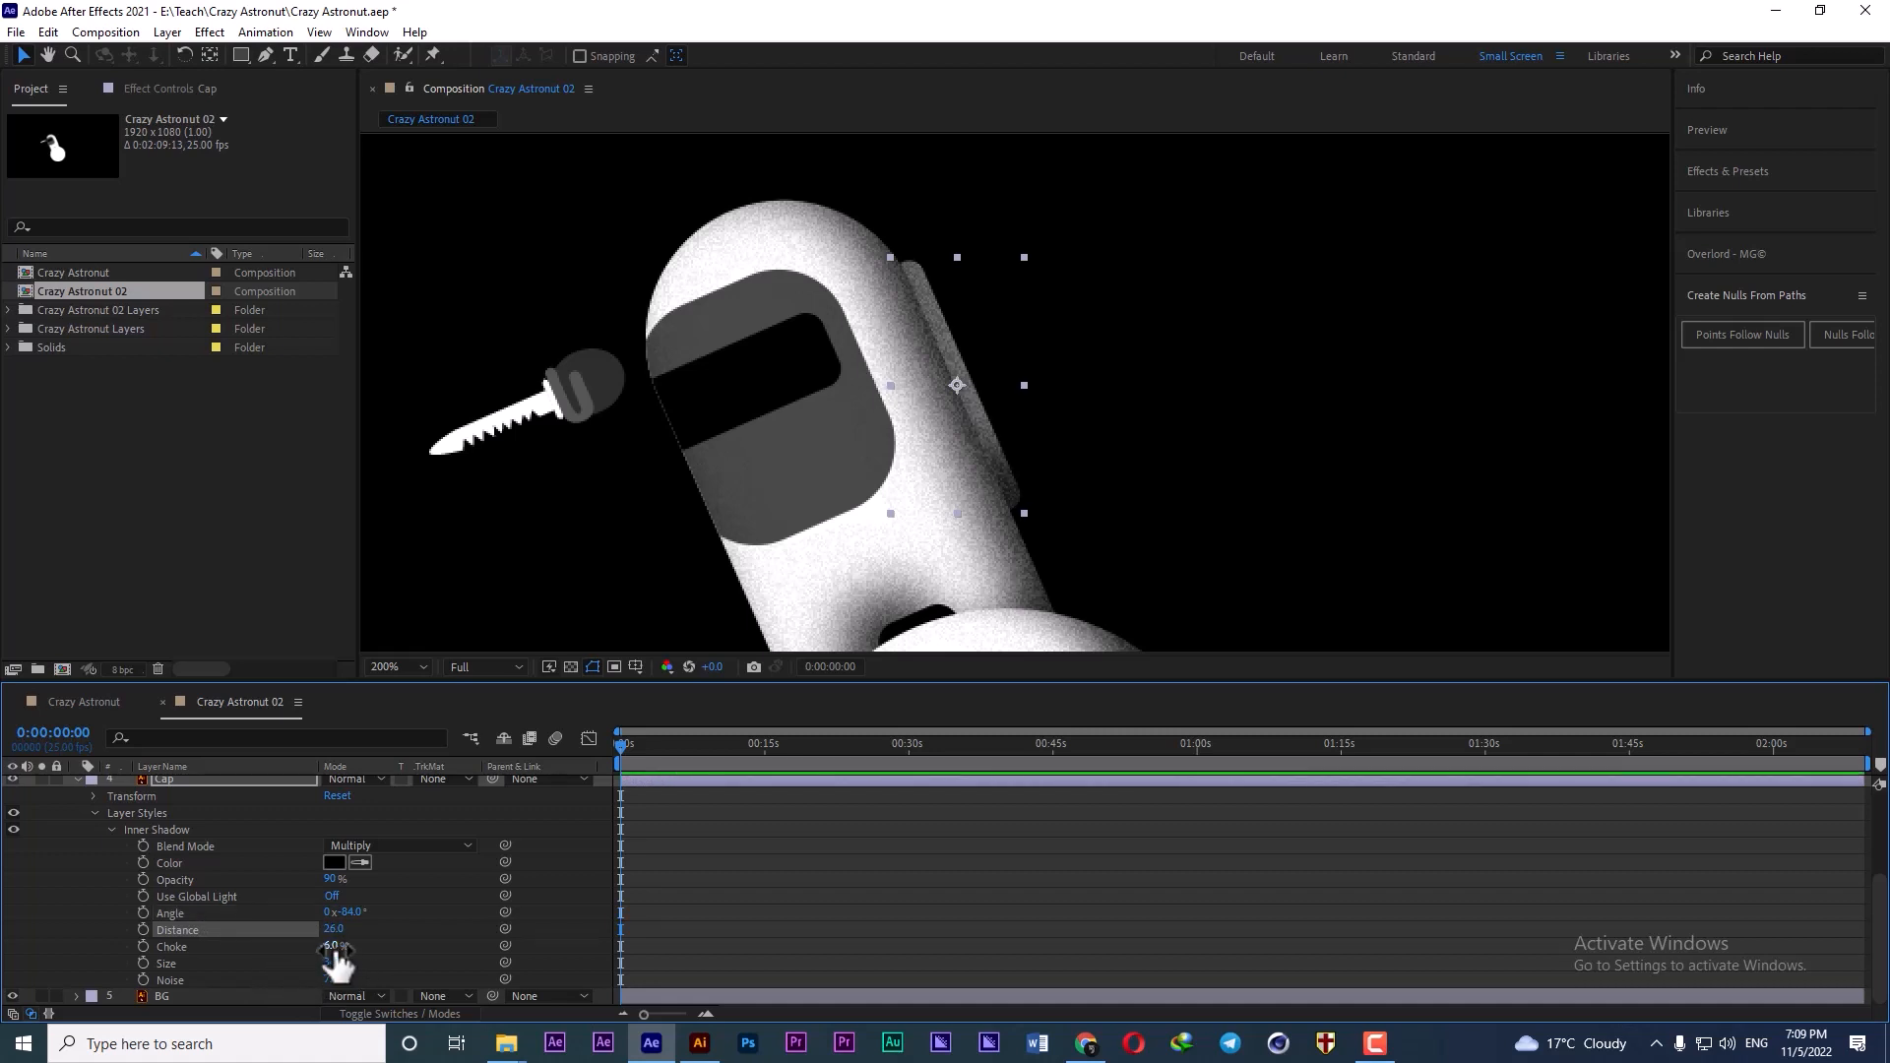
pyautogui.moveTo(336, 950); pyautogui.dragTo(367, 915)
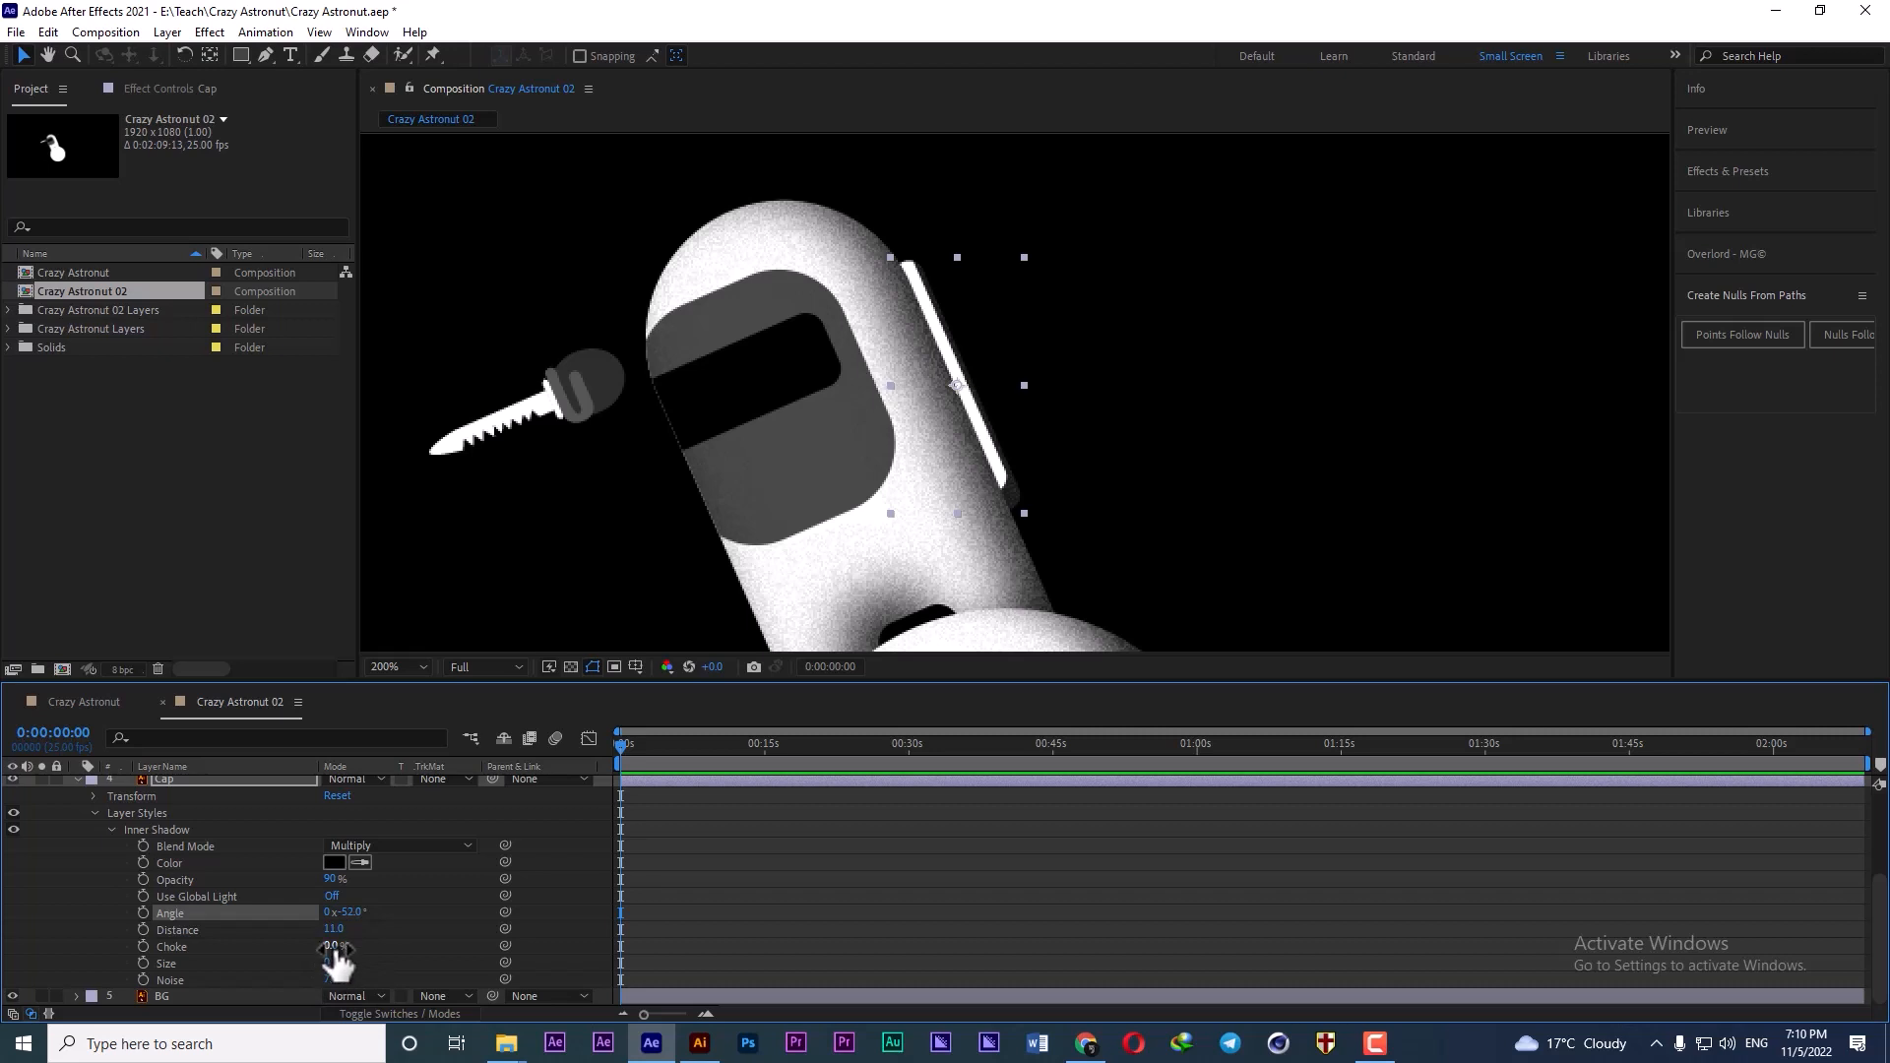
# - Set the choke of the Cap layer's inner shadow to 21% and its size to 12
pyautogui.moveTo(335, 947)
pyautogui.mouseDown()
pyautogui.moveTo(394, 947)
pyautogui.moveTo(347, 943)
pyautogui.mouseUp()
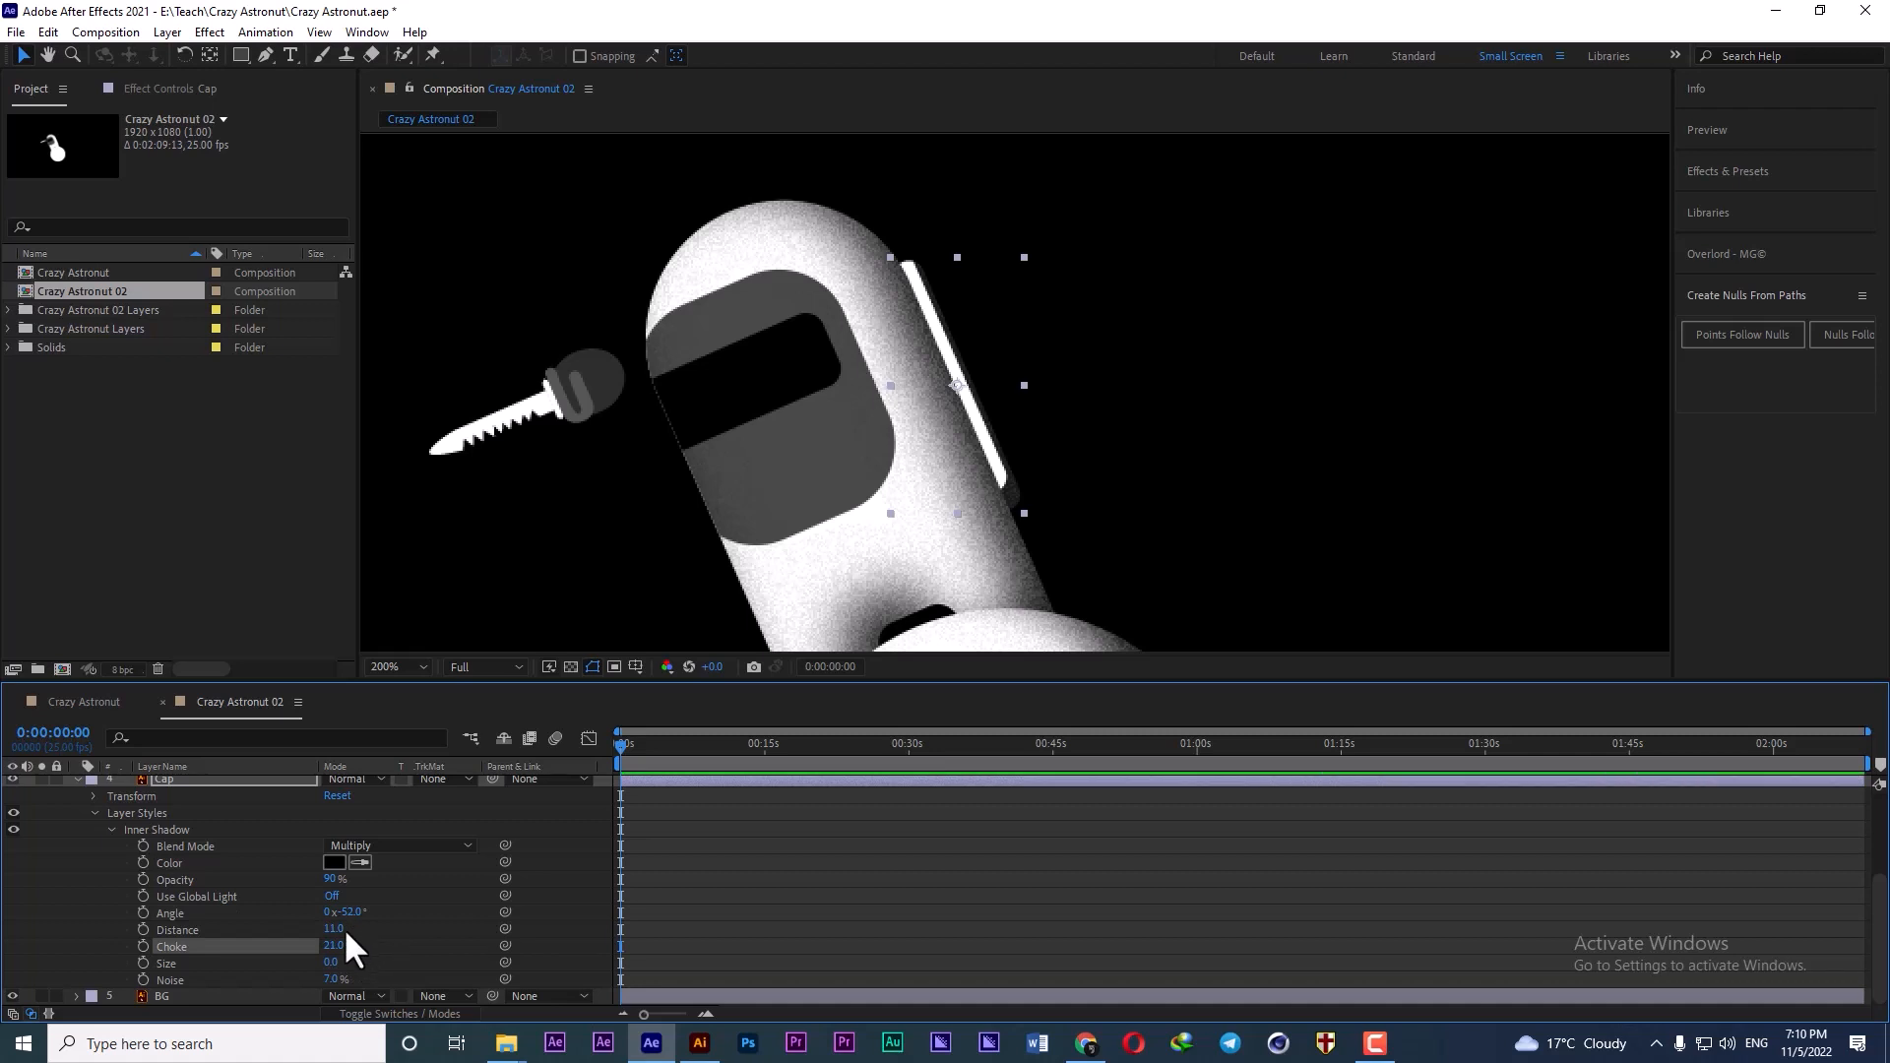
pyautogui.moveTo(333, 965); pyautogui.dragTo(347, 964)
pyautogui.scroll(-2, 978, 482)
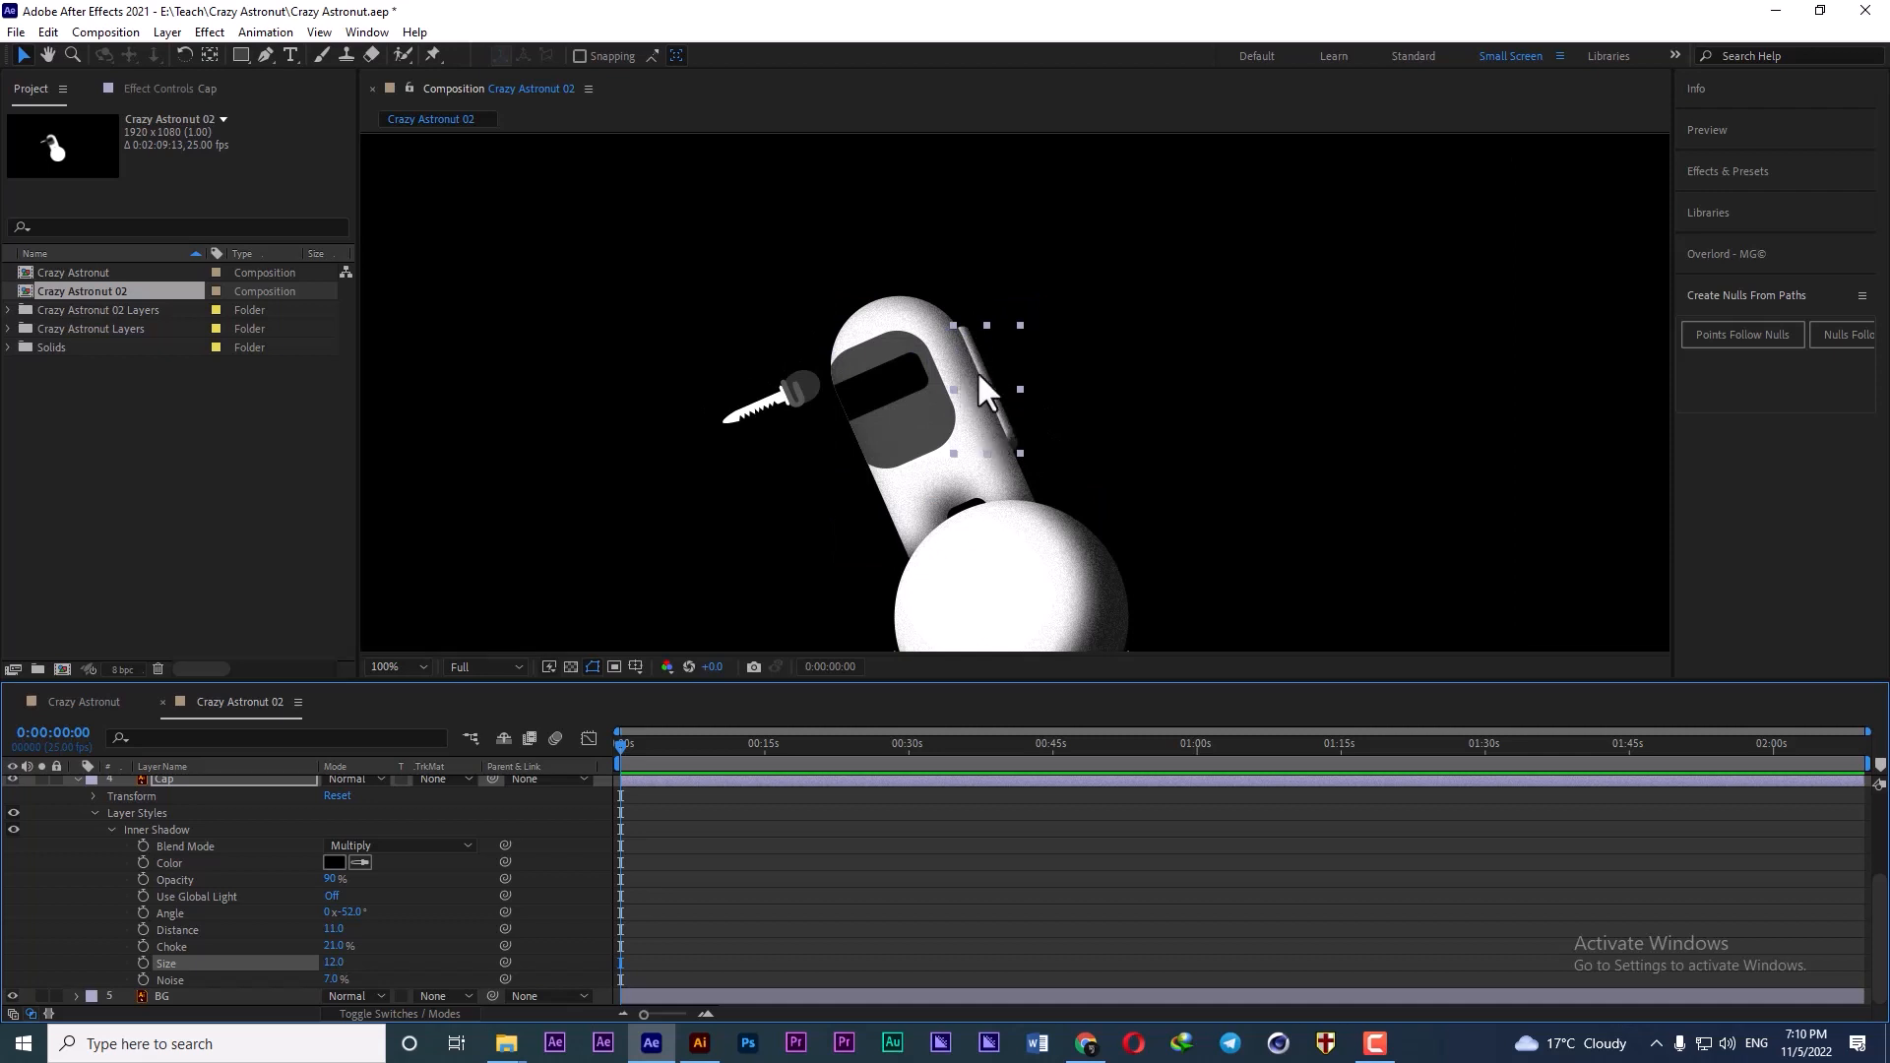
pyautogui.scroll(1, 115, 853)
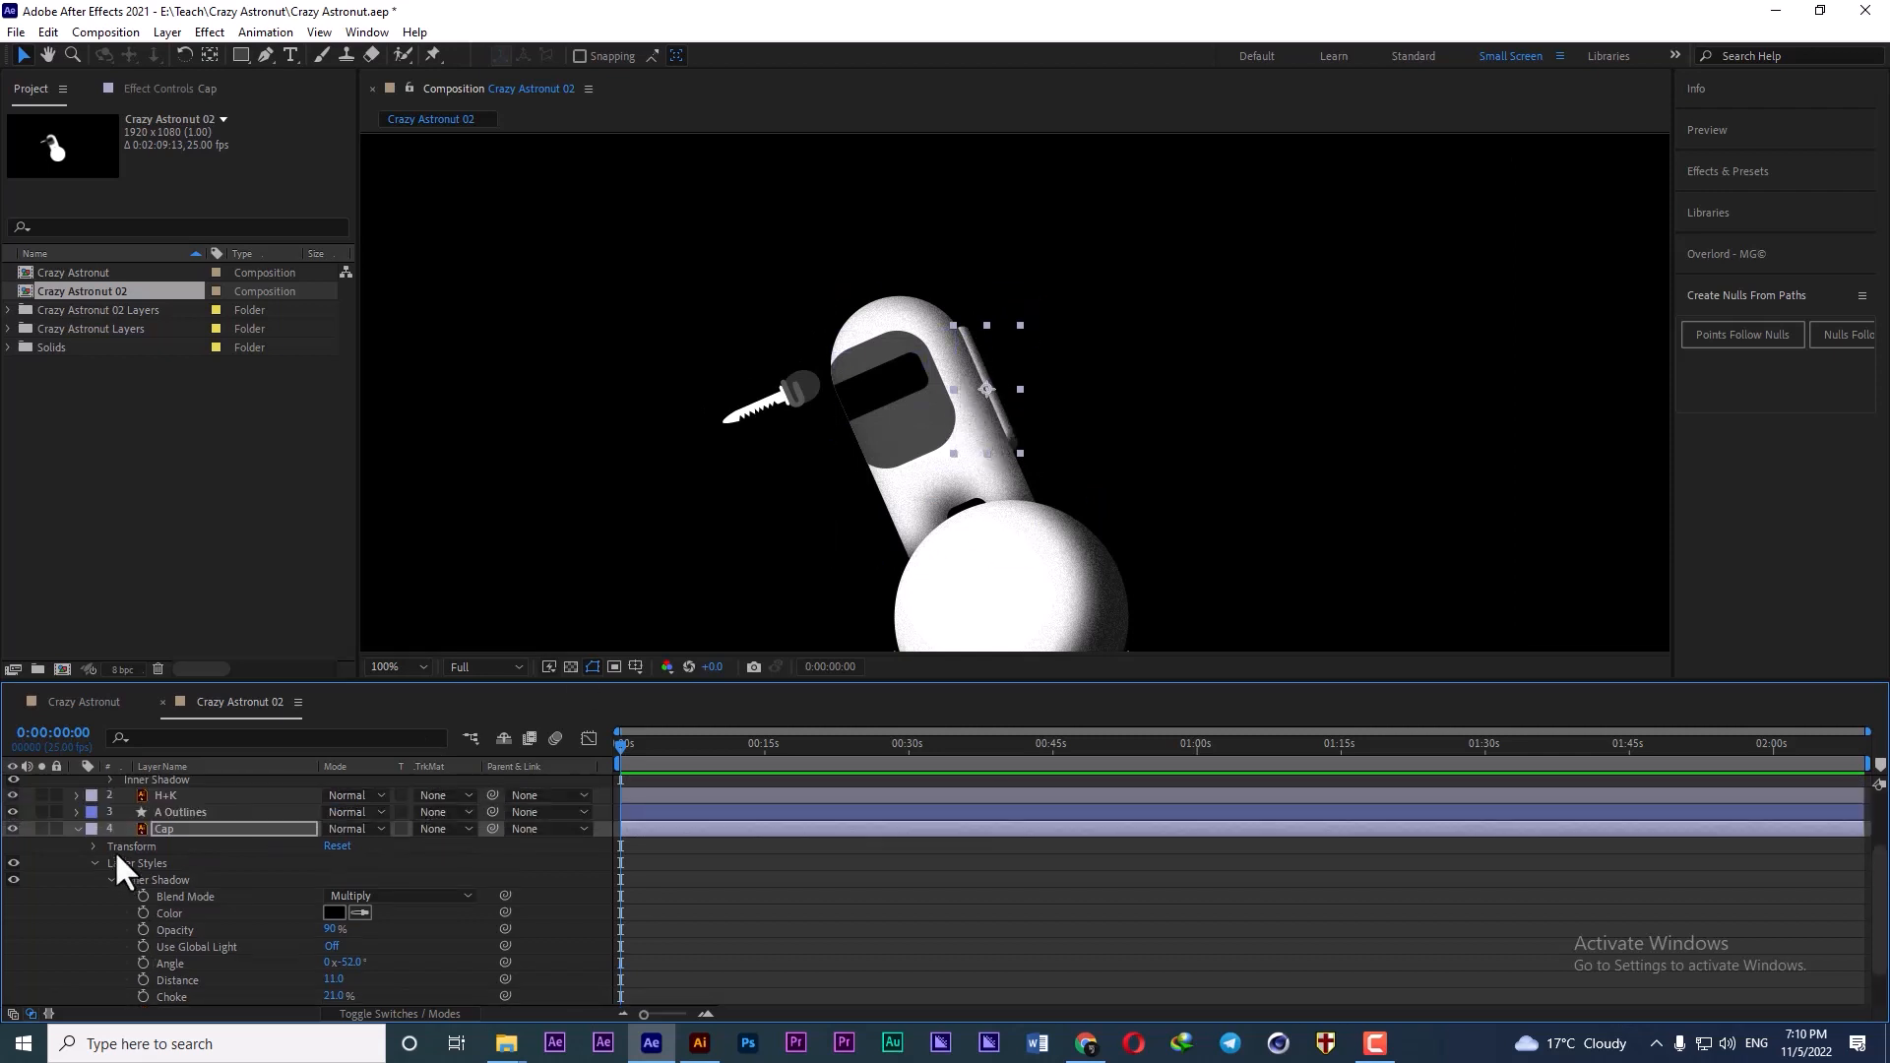
pyautogui.click(76, 829)
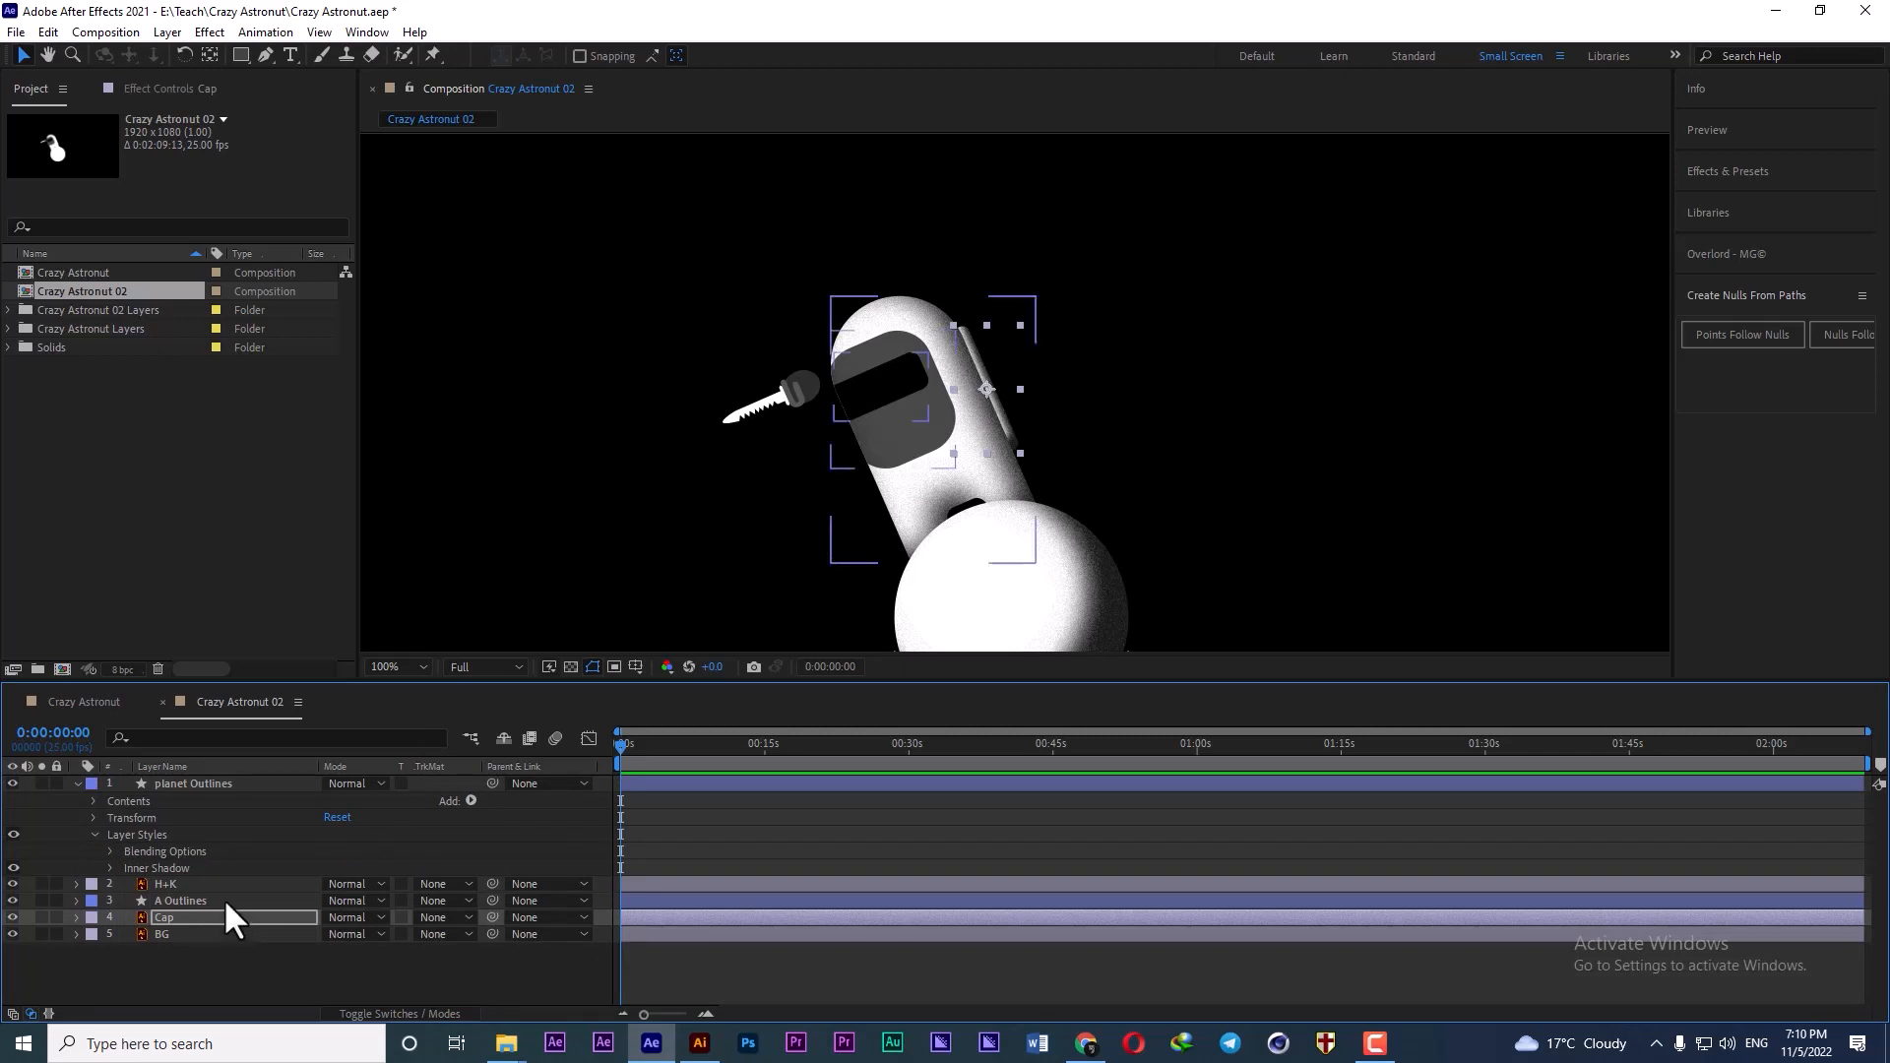
# - Copy the planet's inner shadow and paste it onto the H+K layer
pyautogui.click(169, 883)
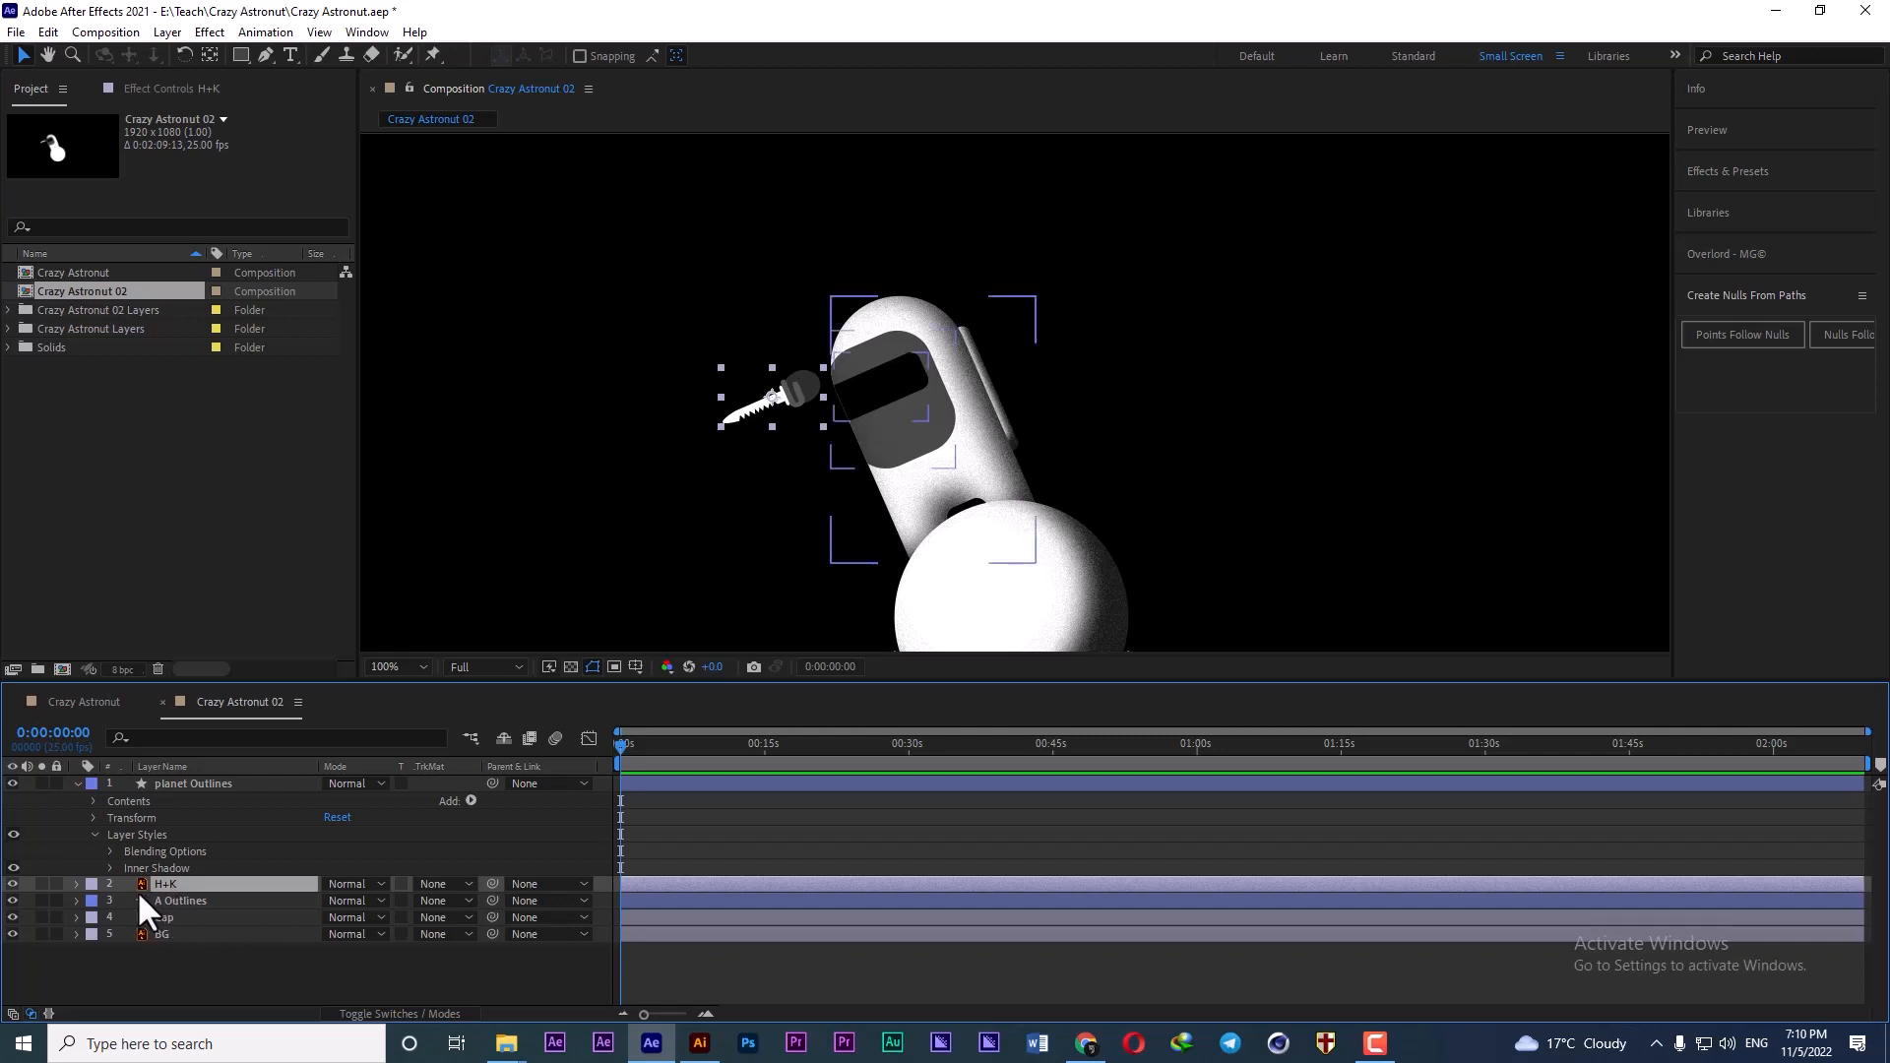
pyautogui.click(140, 868)
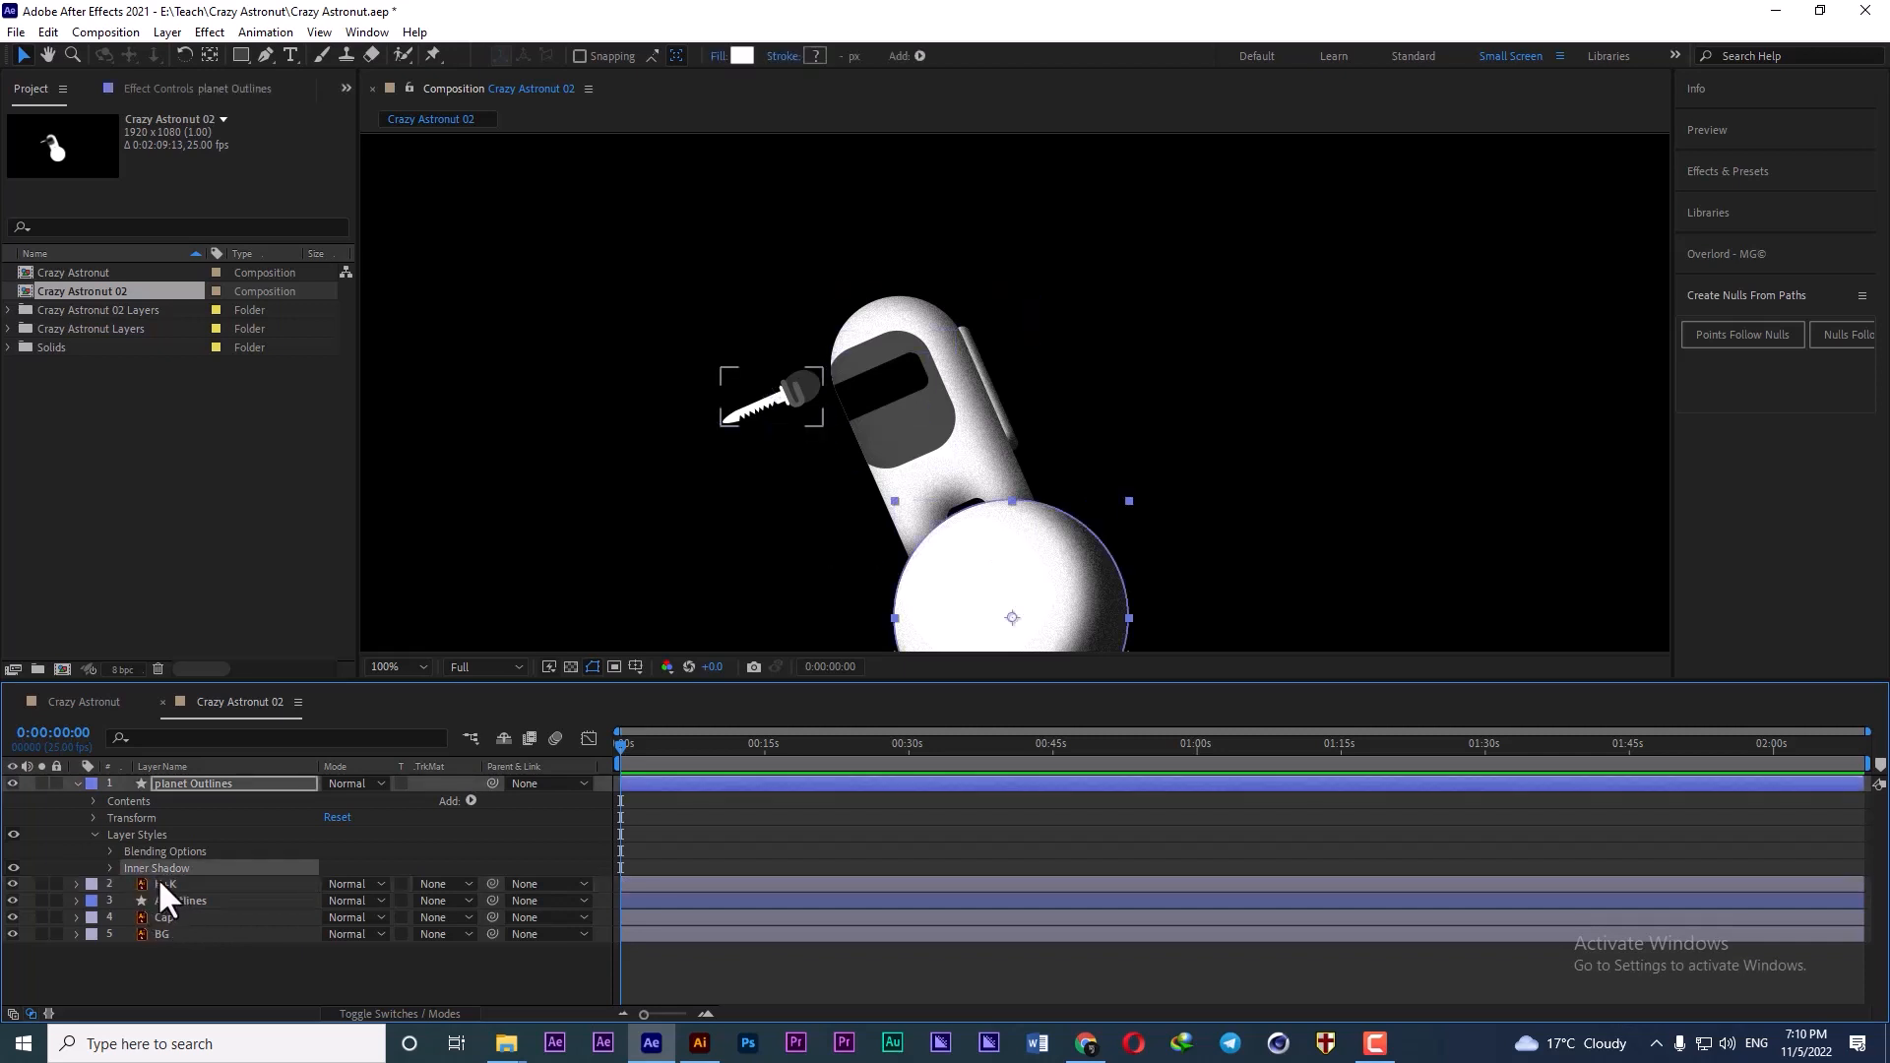
pyautogui.click(162, 882)
pyautogui.hotkey('ctrl', 'v')
# - Set the inner shadow of the H+K layer to angle 132°, distance 5, choke 6% and size 4
pyautogui.click(78, 883)
pyautogui.click(78, 883)
pyautogui.click(95, 918)
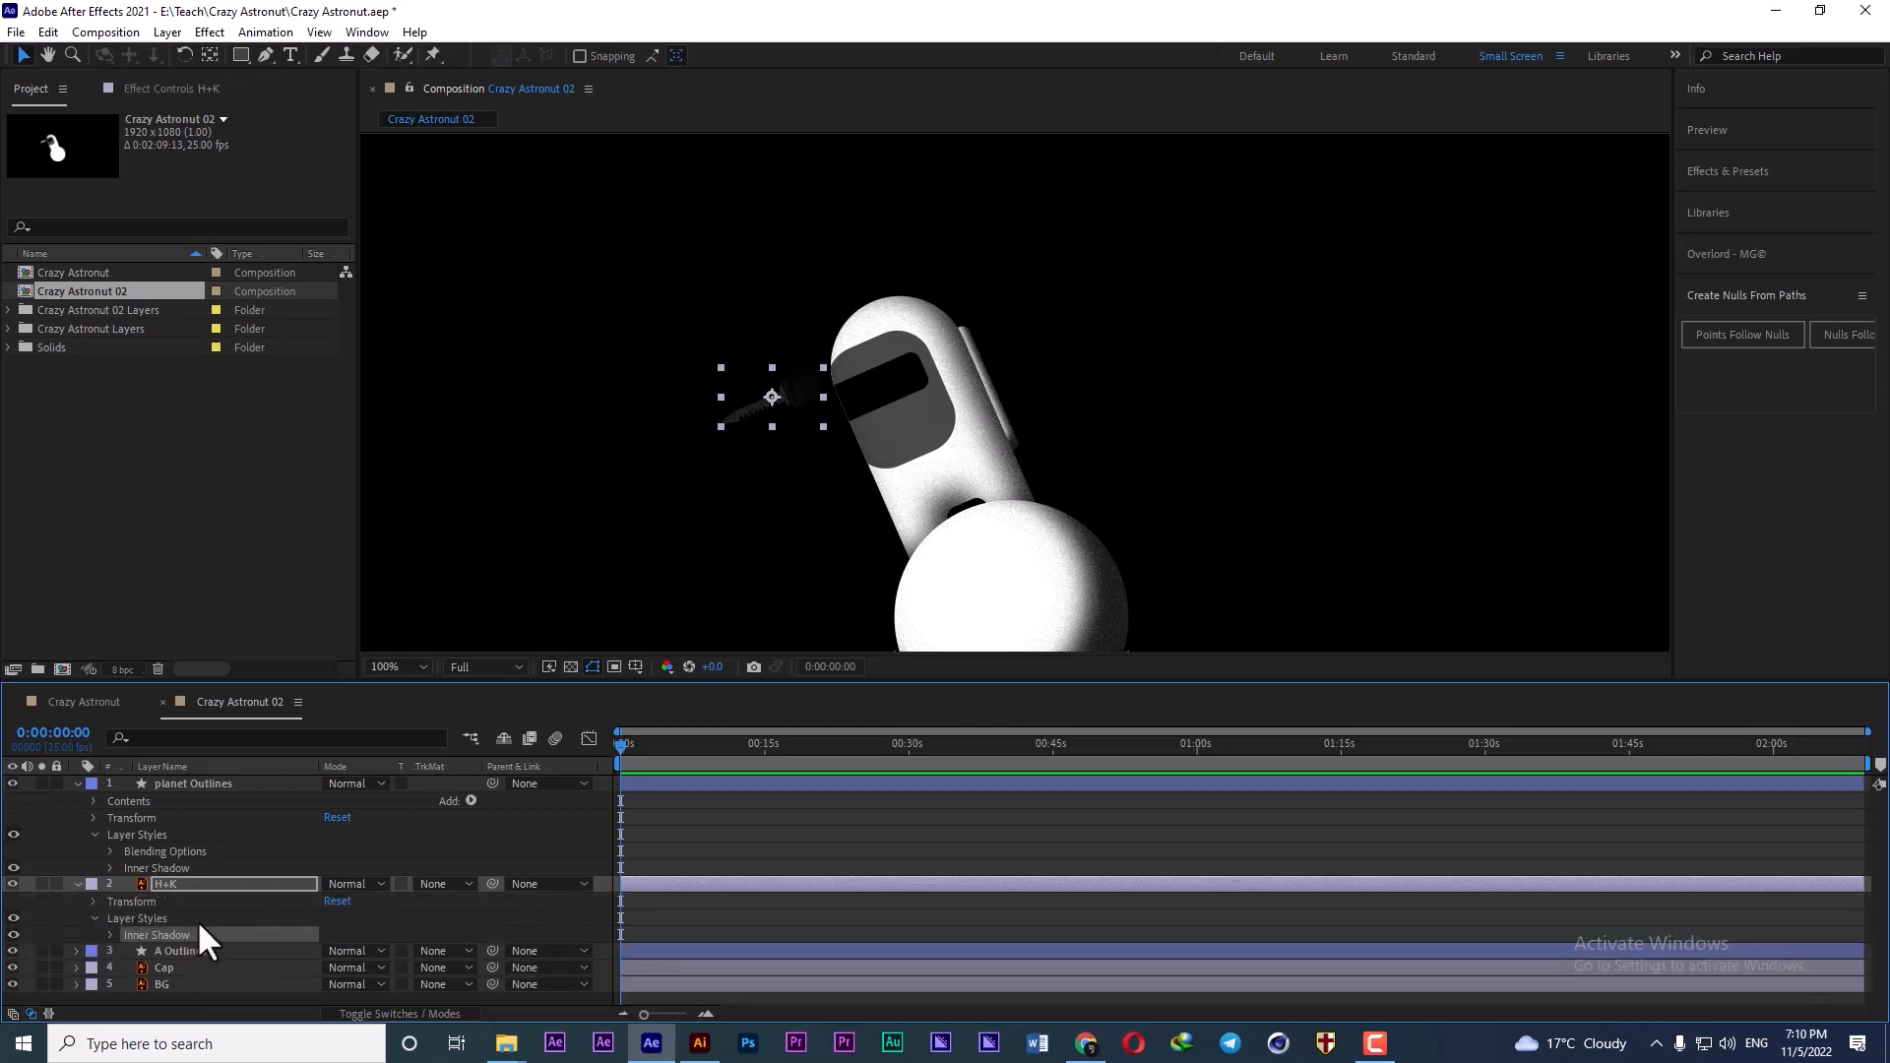
pyautogui.click(109, 934)
pyautogui.scroll(-3, 187, 886)
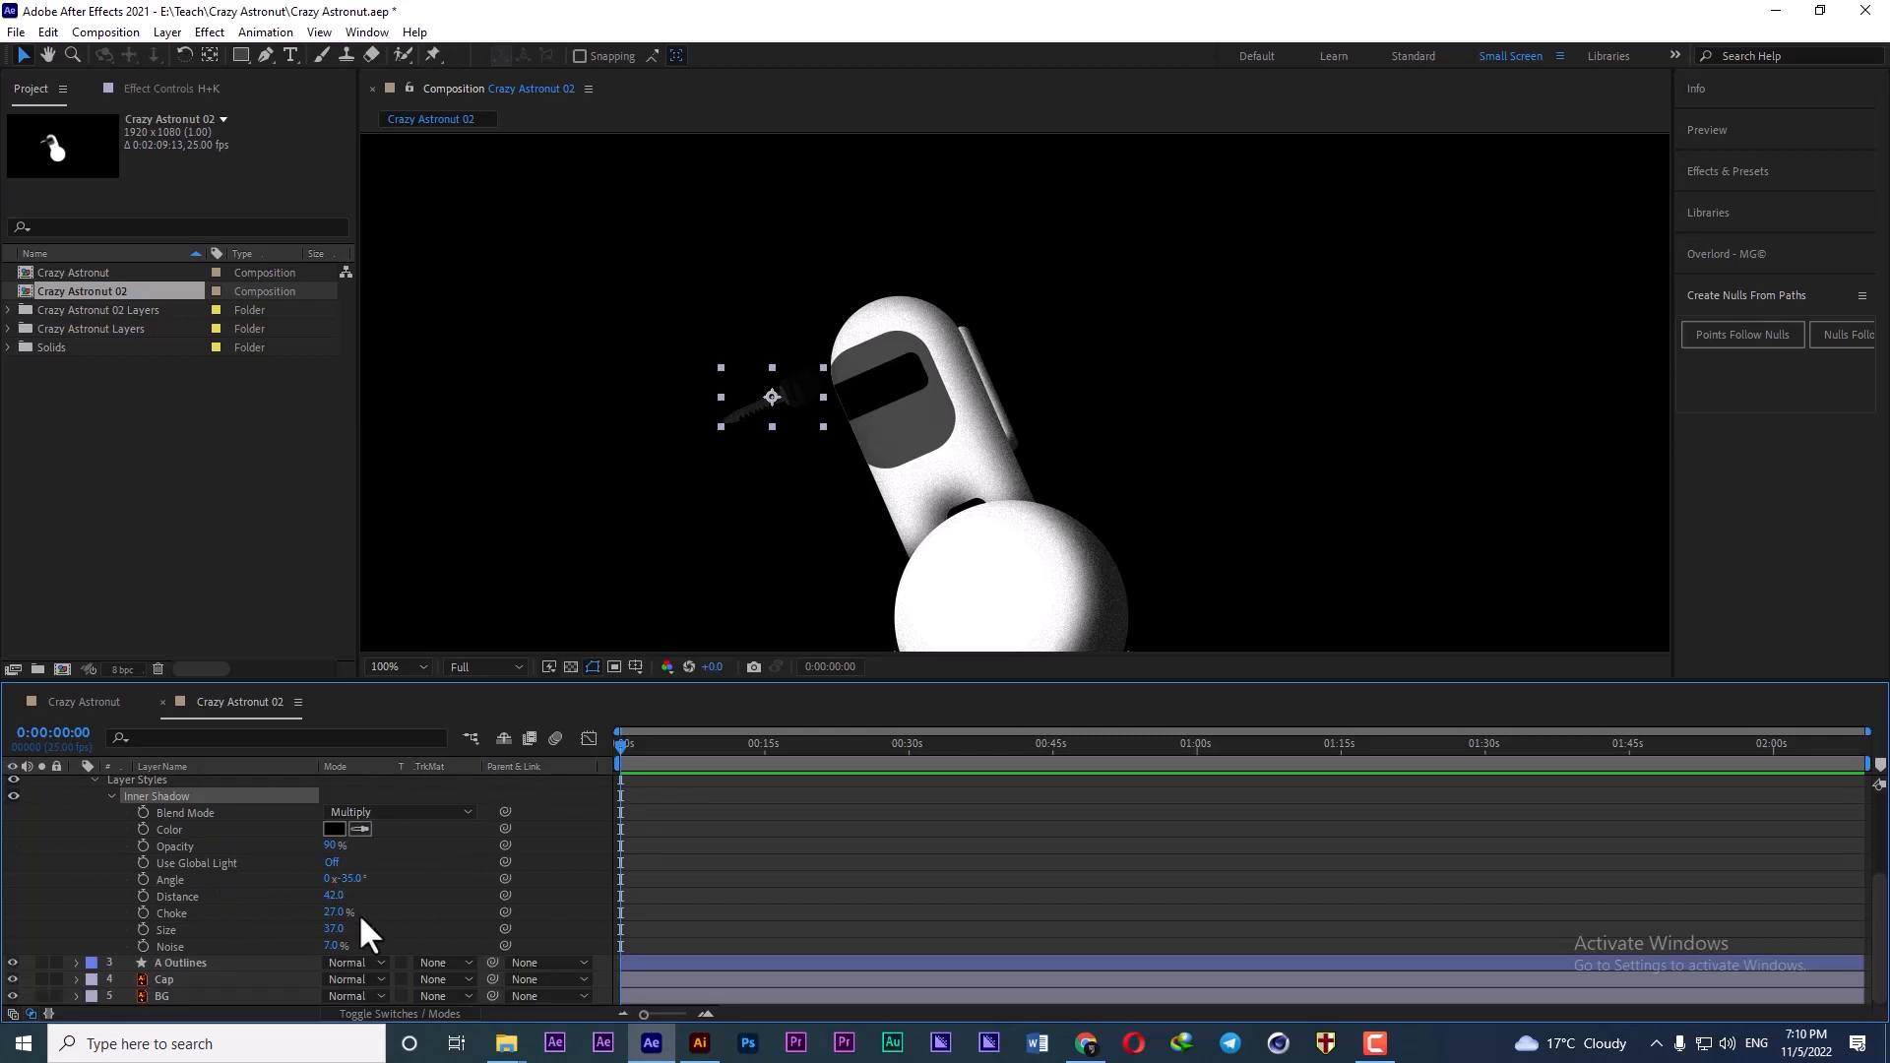
pyautogui.moveTo(334, 895); pyautogui.dragTo(251, 896)
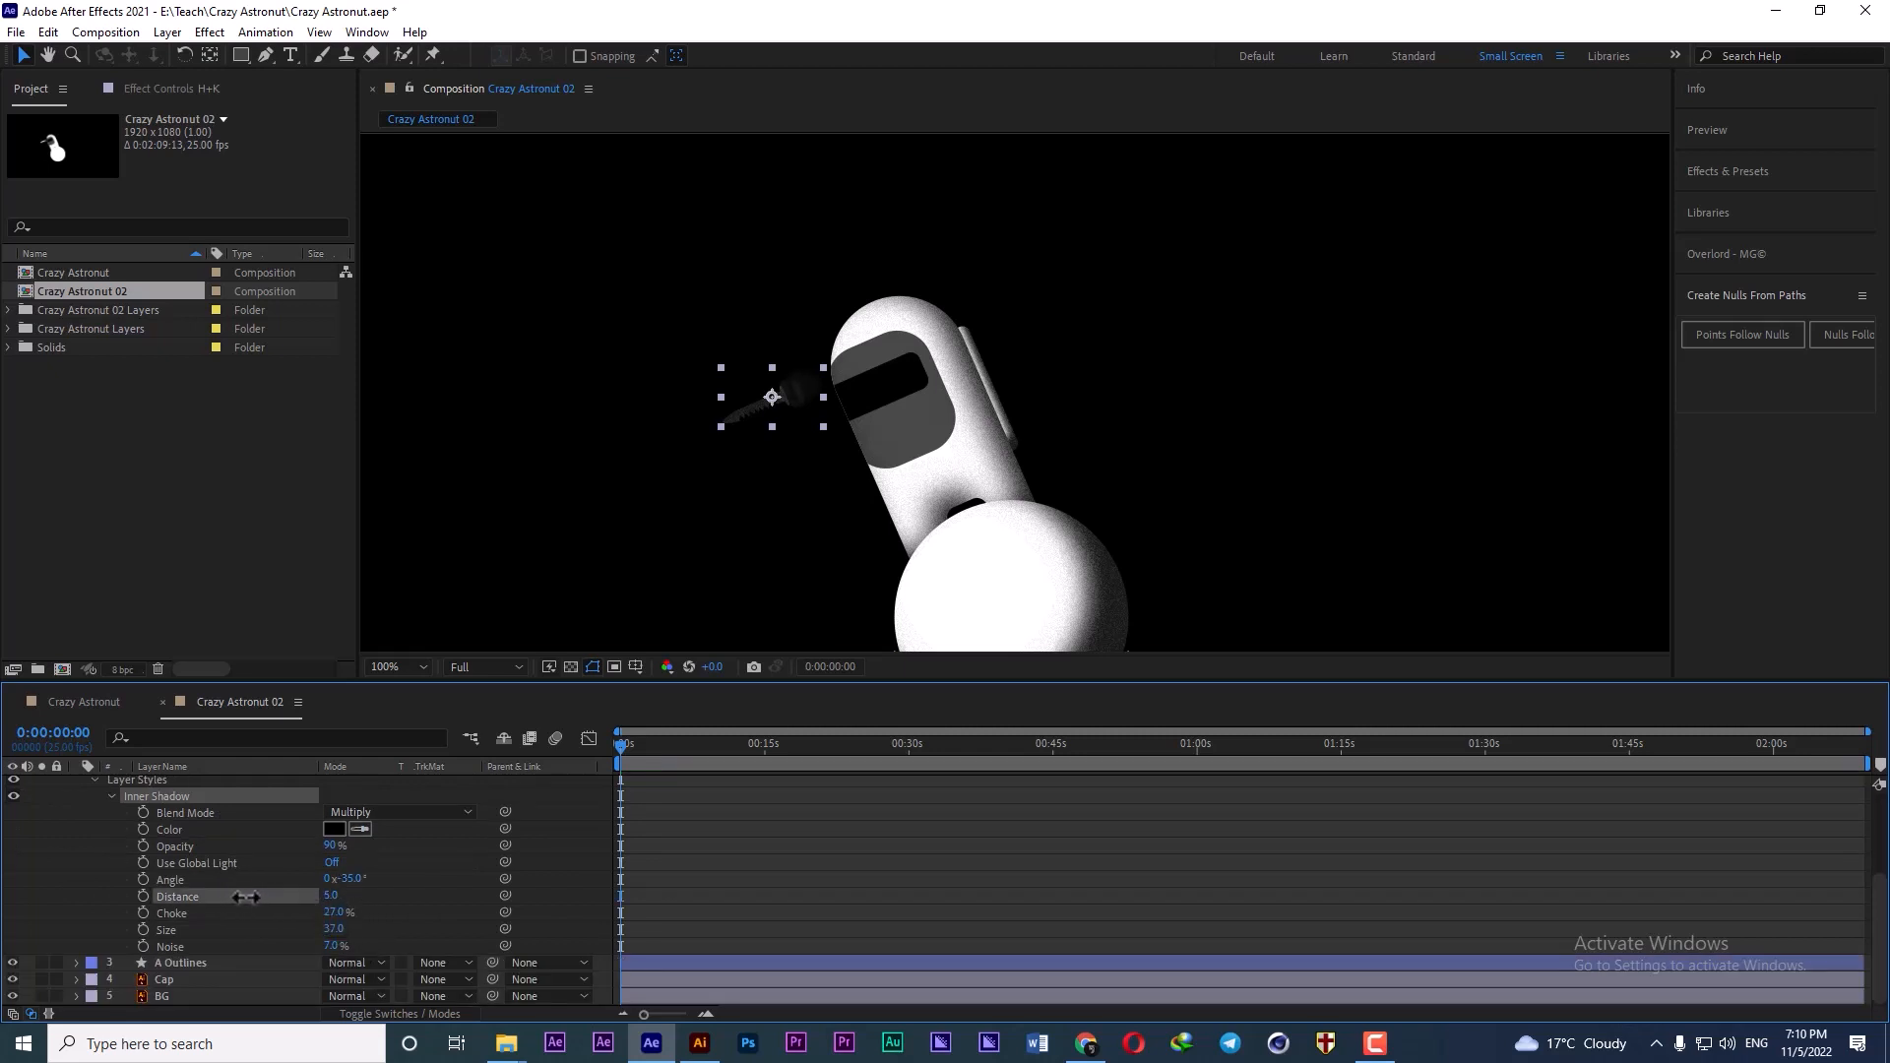
pyautogui.moveTo(333, 912); pyautogui.dragTo(530, 891)
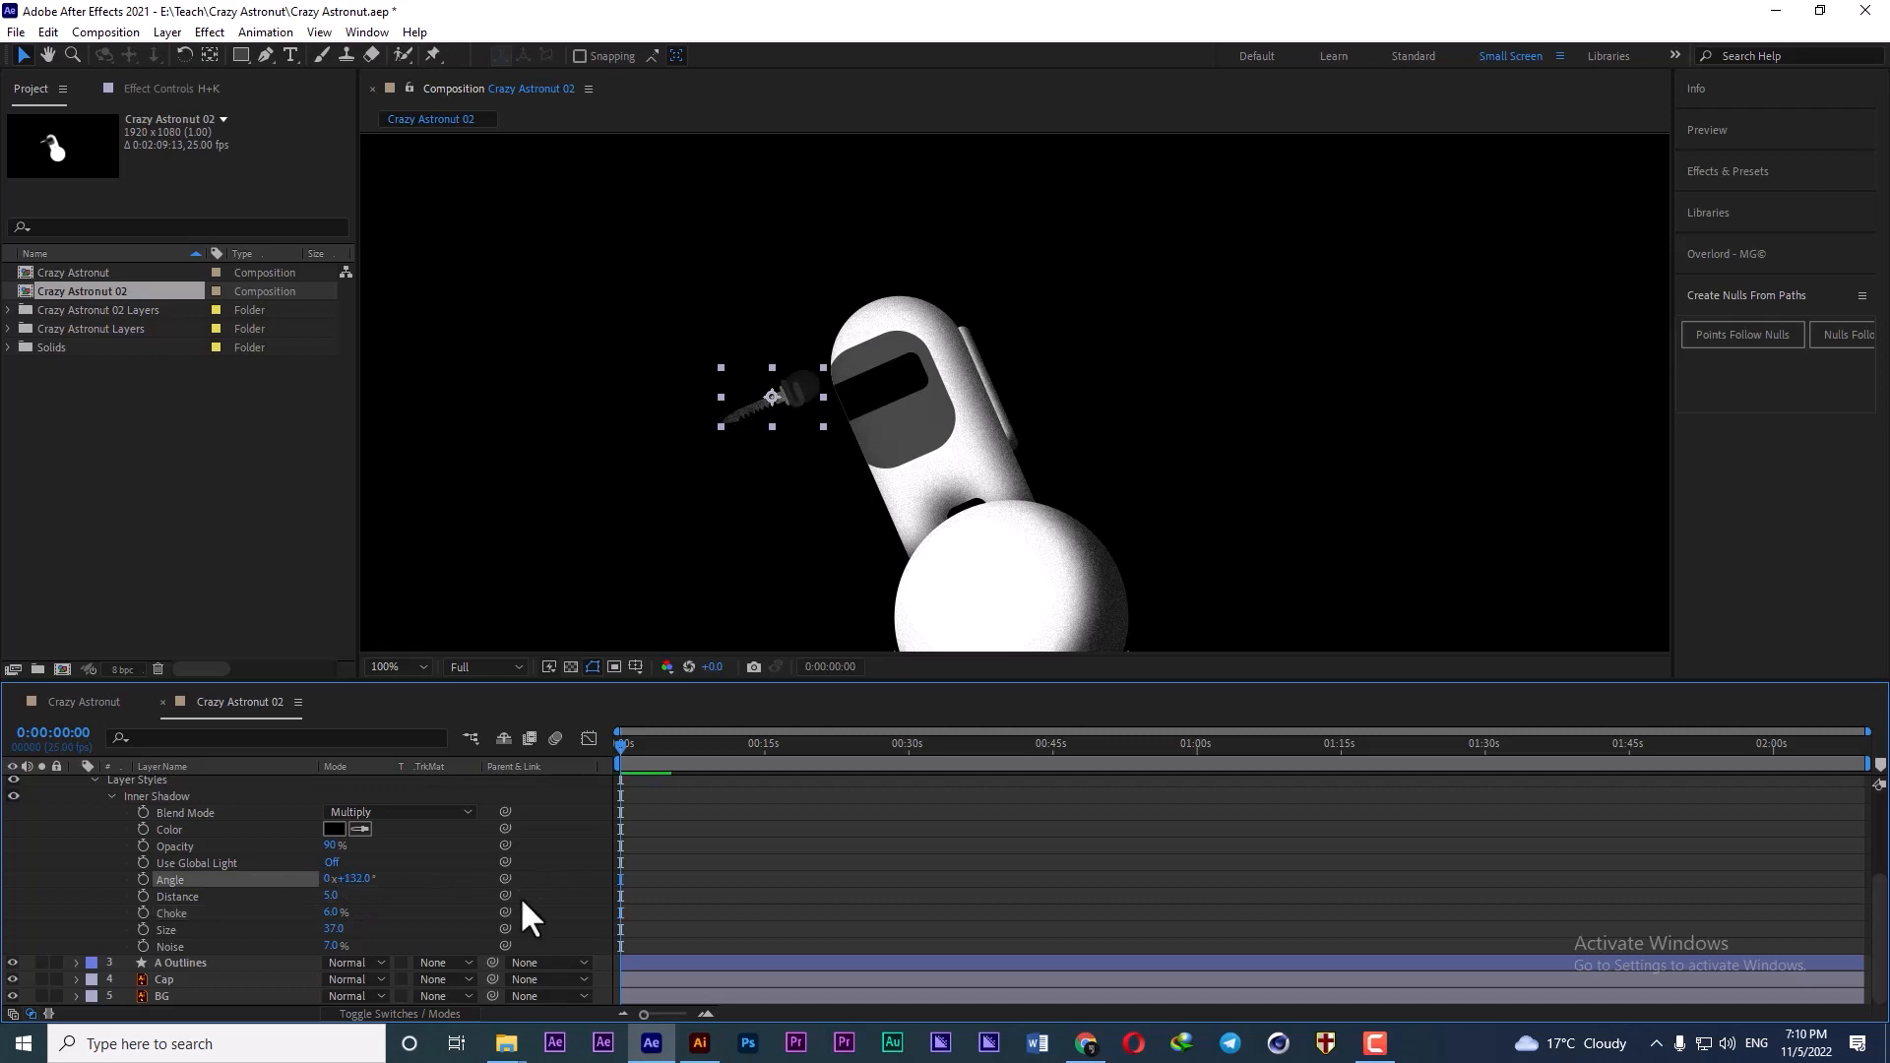
pyautogui.moveTo(335, 931); pyautogui.dragTo(297, 931)
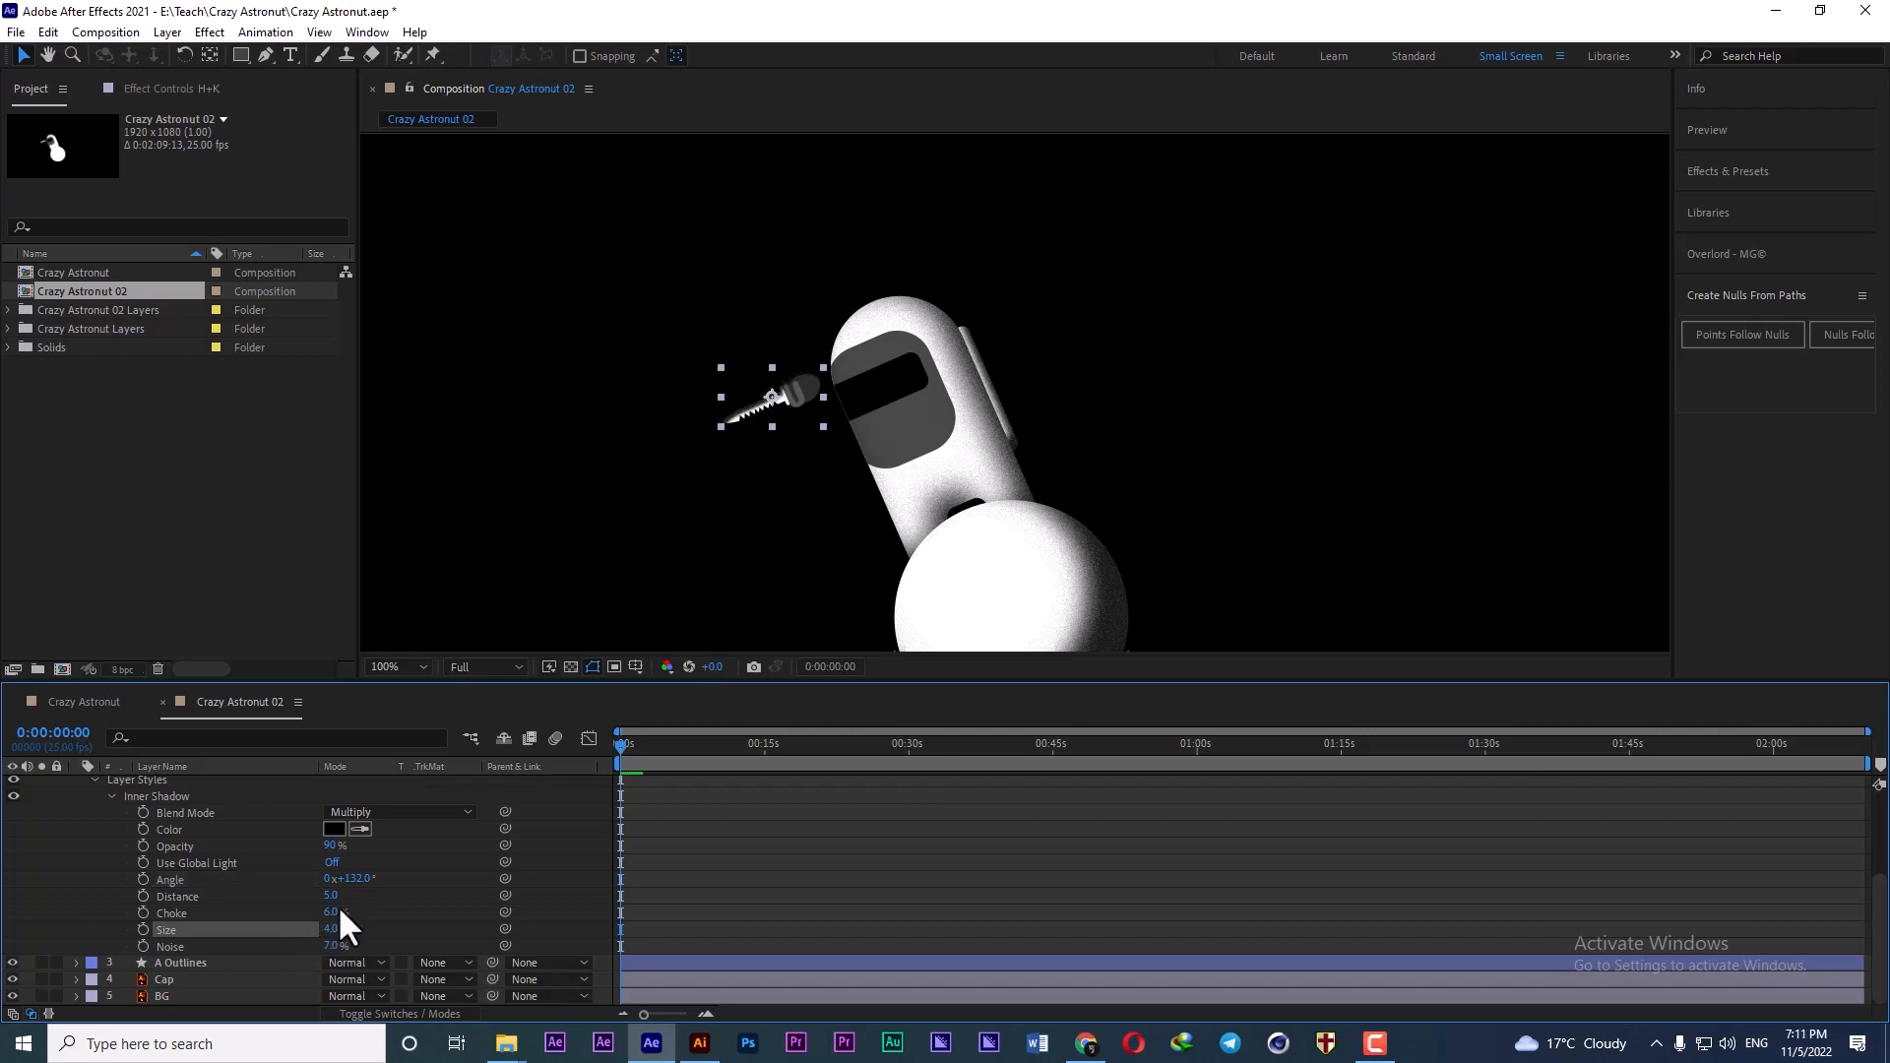
# - Refine the H+K inner shadow to angle -53°, noise 17% and distance 3
pyautogui.moveTo(352, 879); pyautogui.dragTo(172, 879)
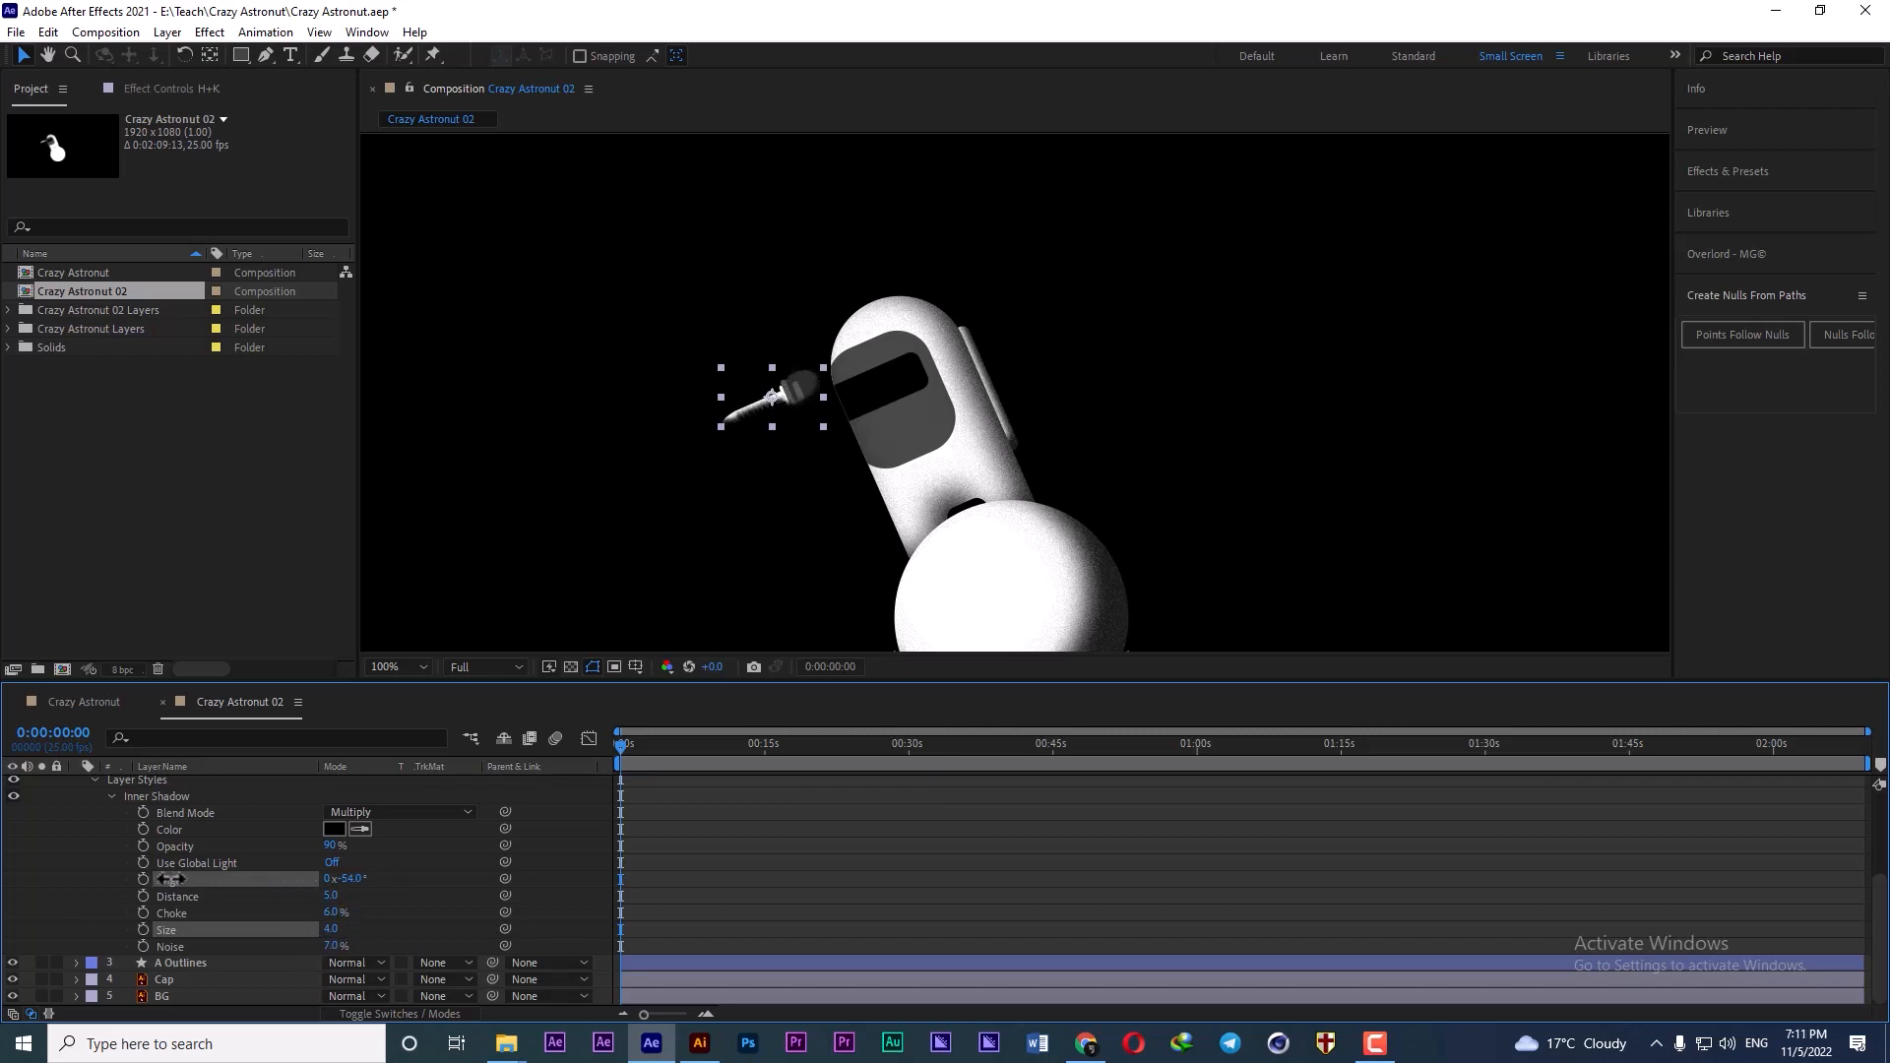
pyautogui.moveTo(339, 942); pyautogui.dragTo(356, 943)
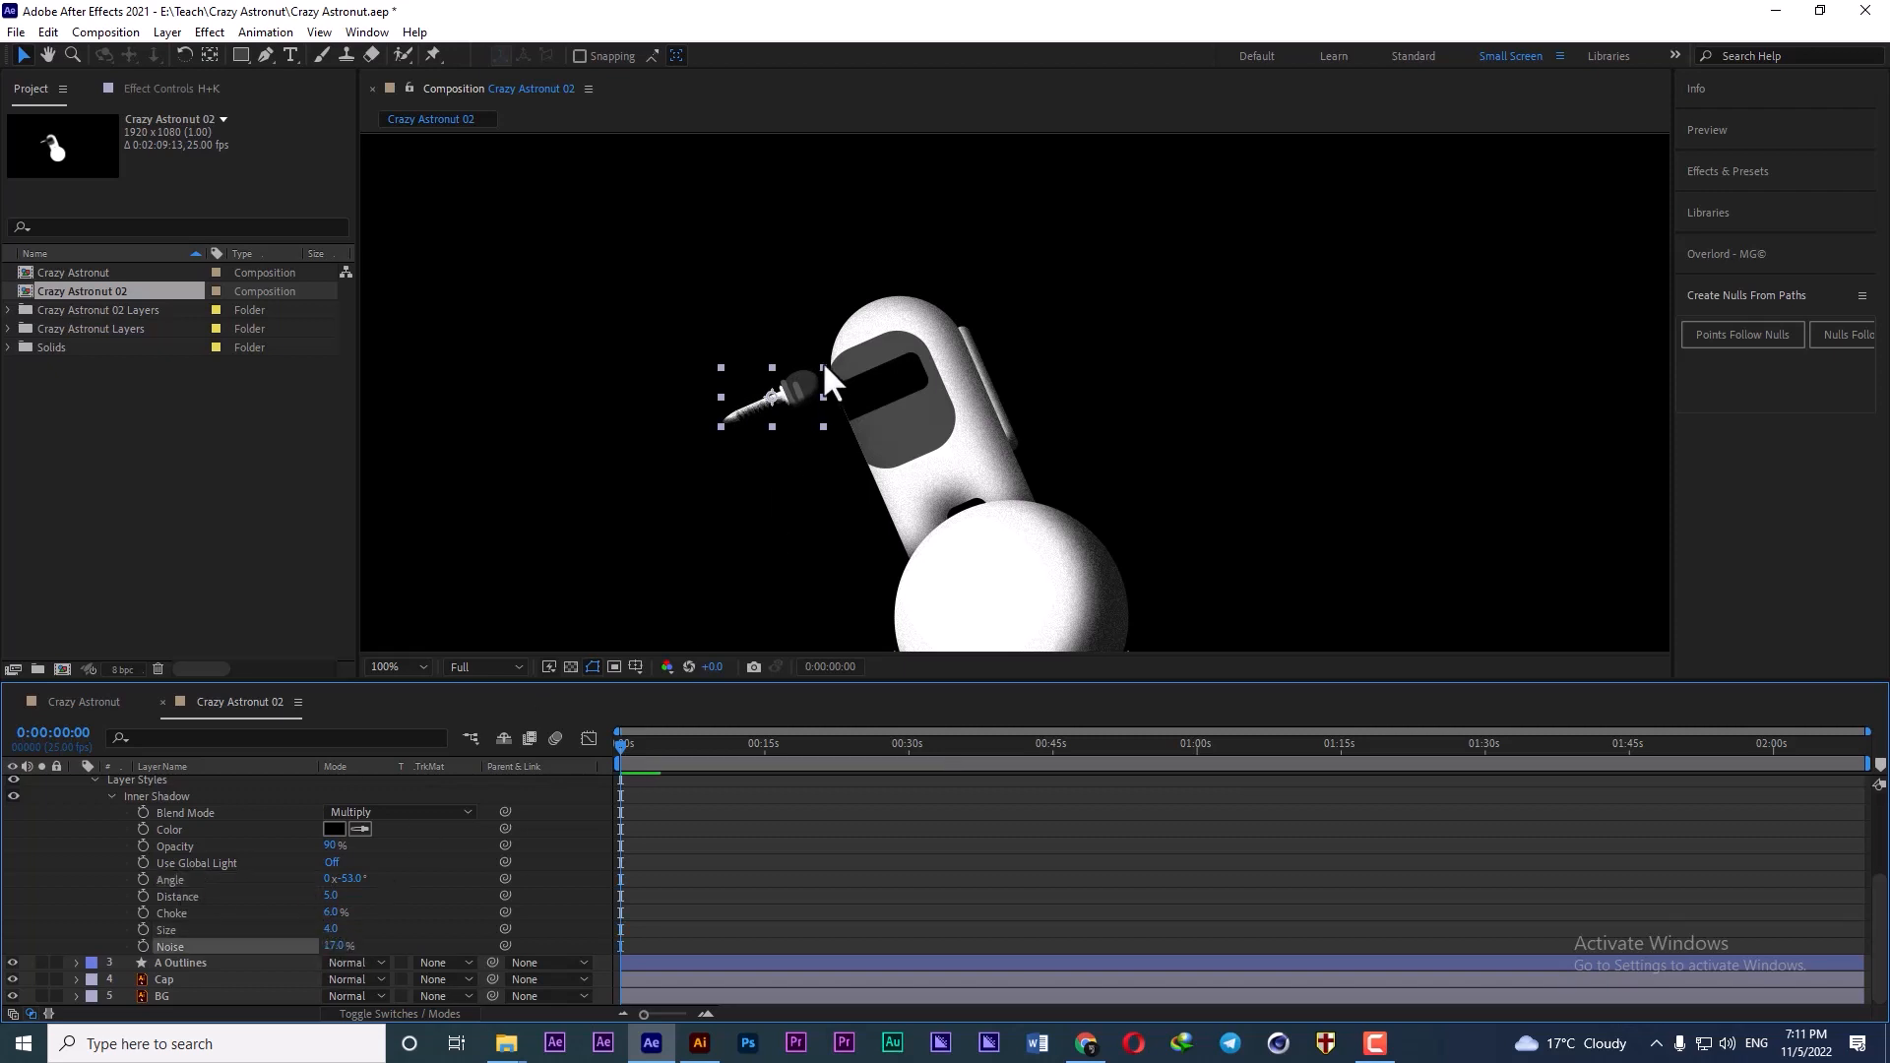
pyautogui.scroll(2, 774, 394)
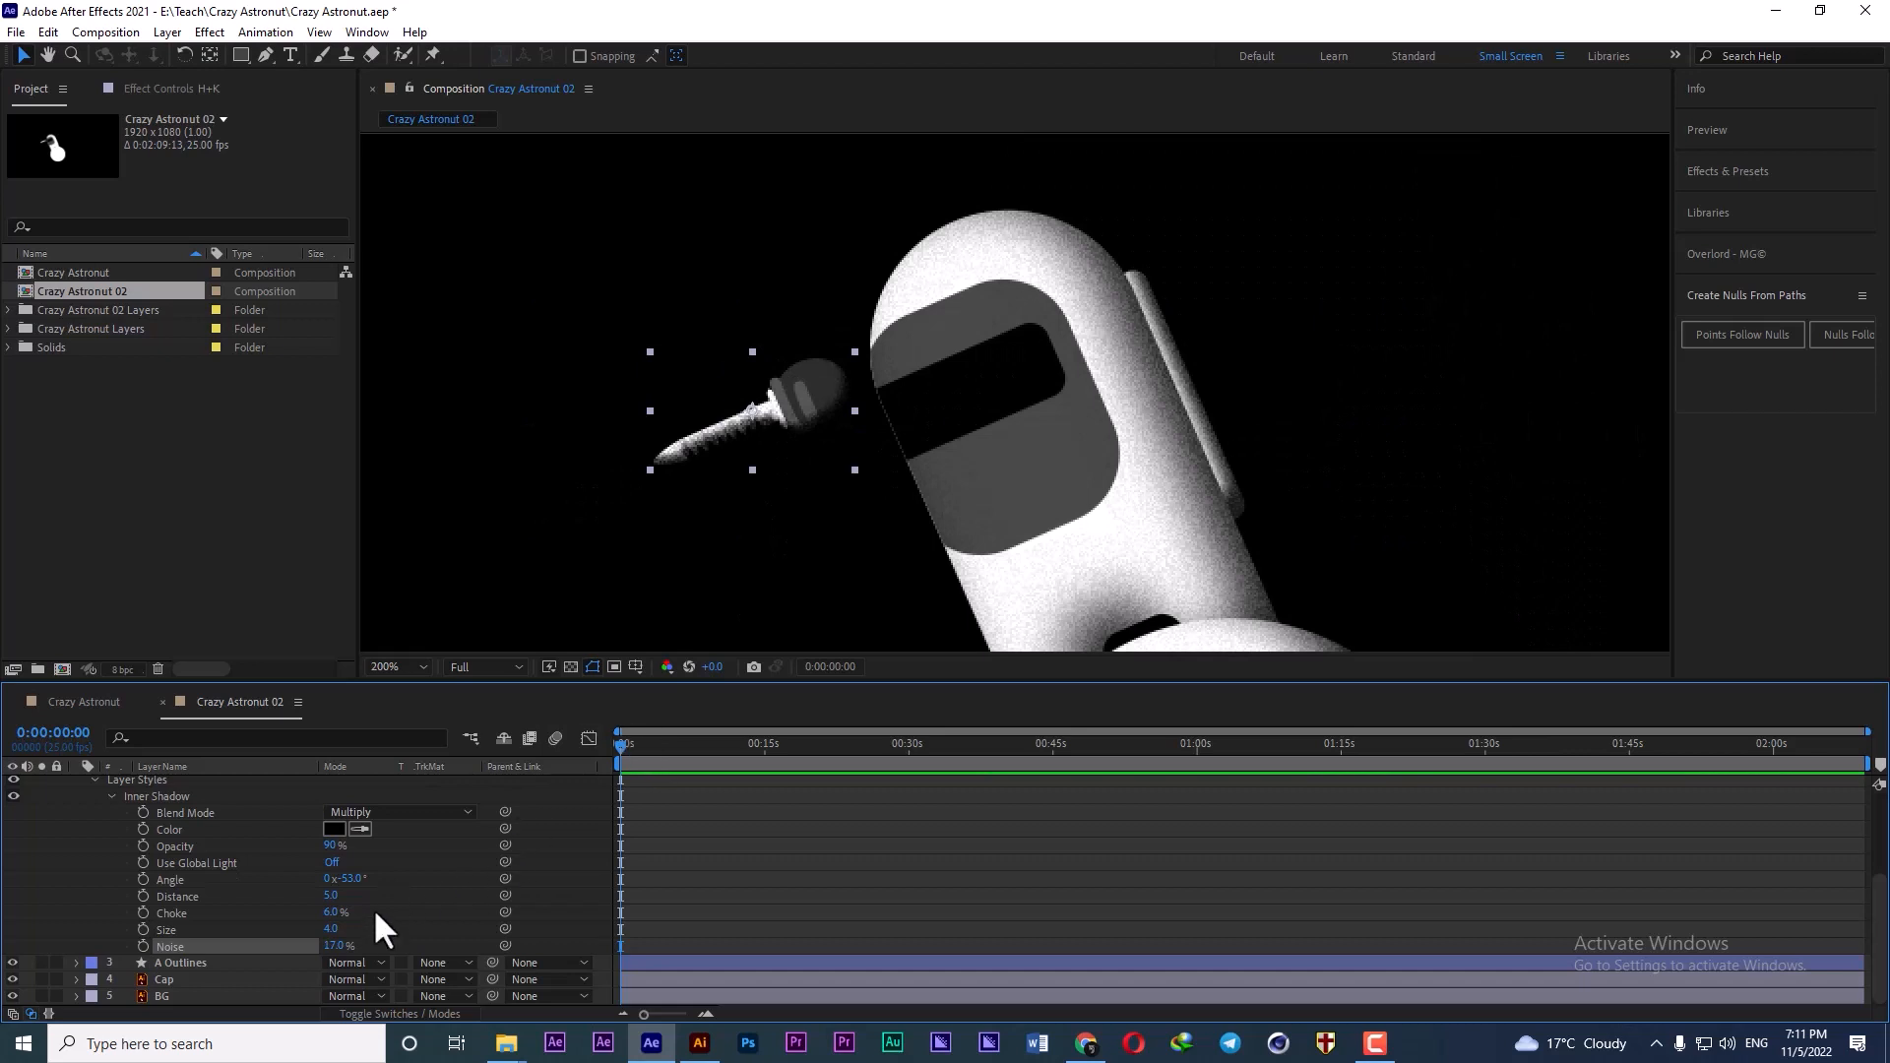
pyautogui.moveTo(330, 930)
pyautogui.mouseDown()
pyautogui.moveTo(284, 915)
pyautogui.moveTo(329, 897)
pyautogui.mouseUp()
pyautogui.scroll(2, 192, 849)
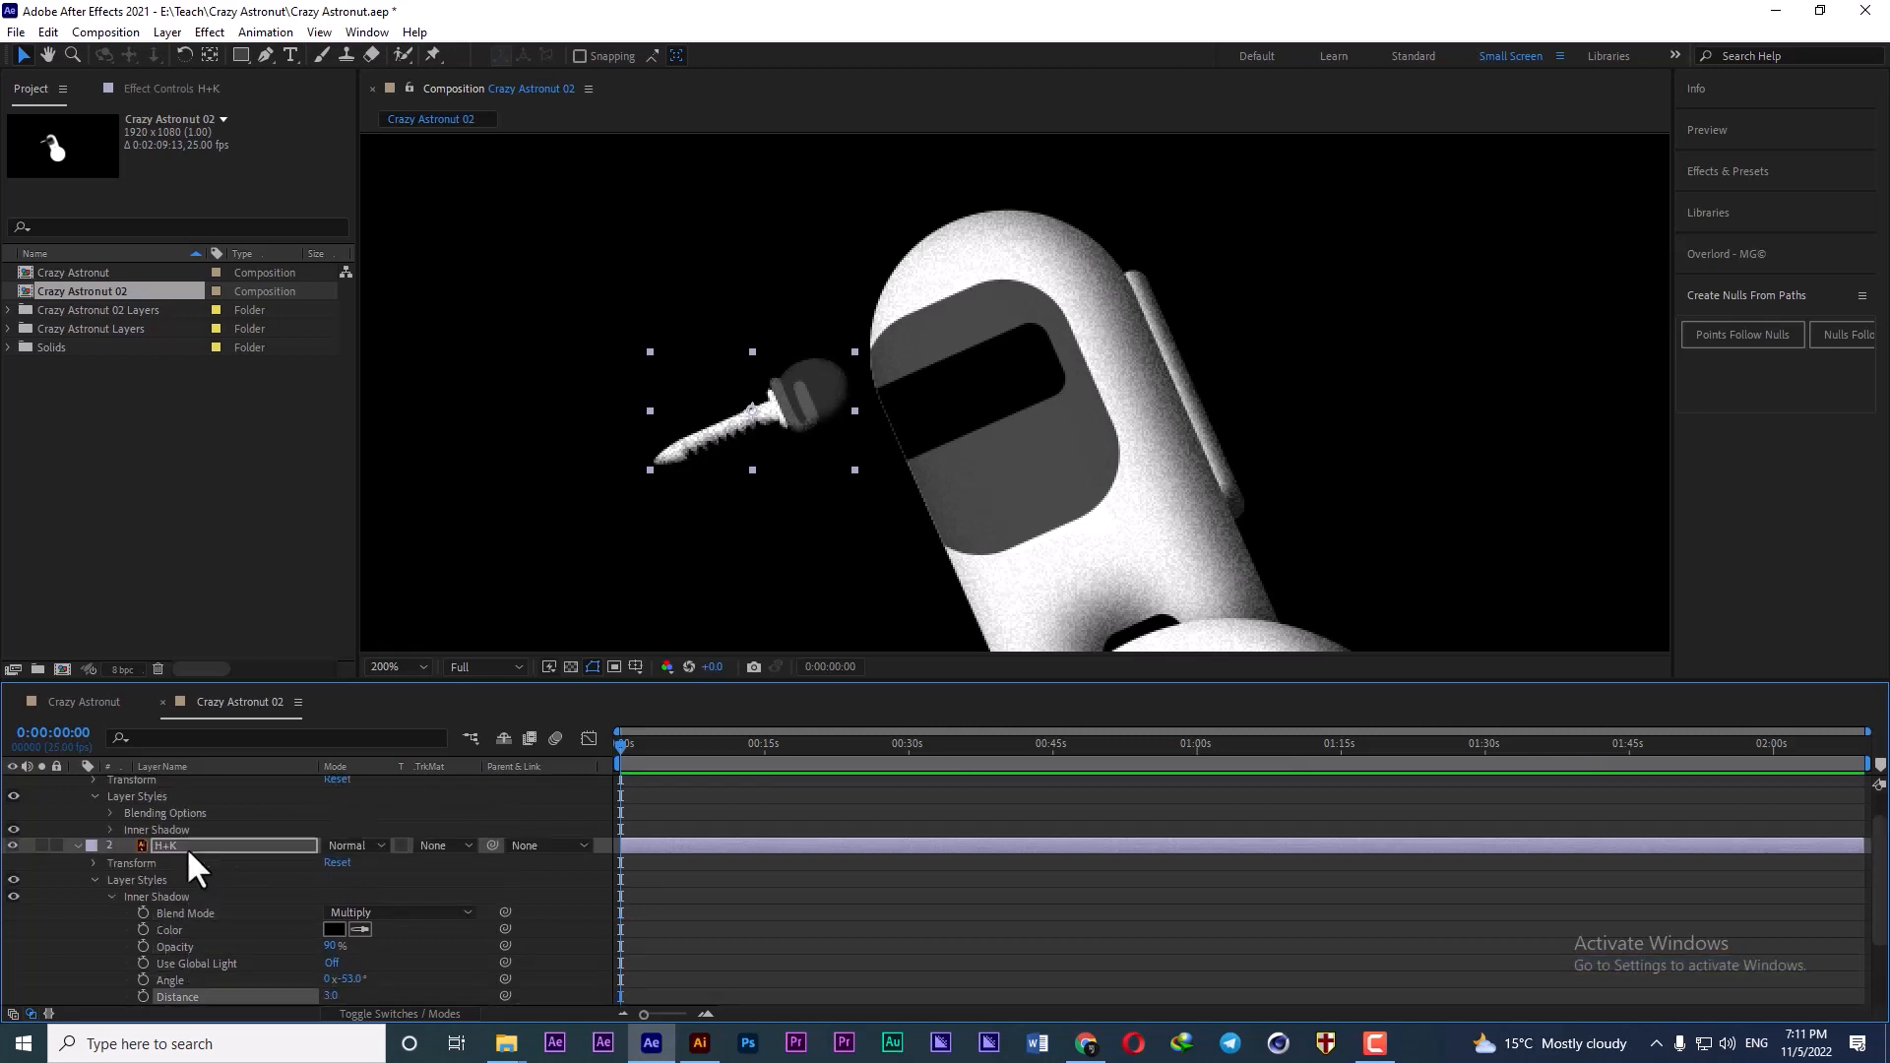
pyautogui.click(77, 843)
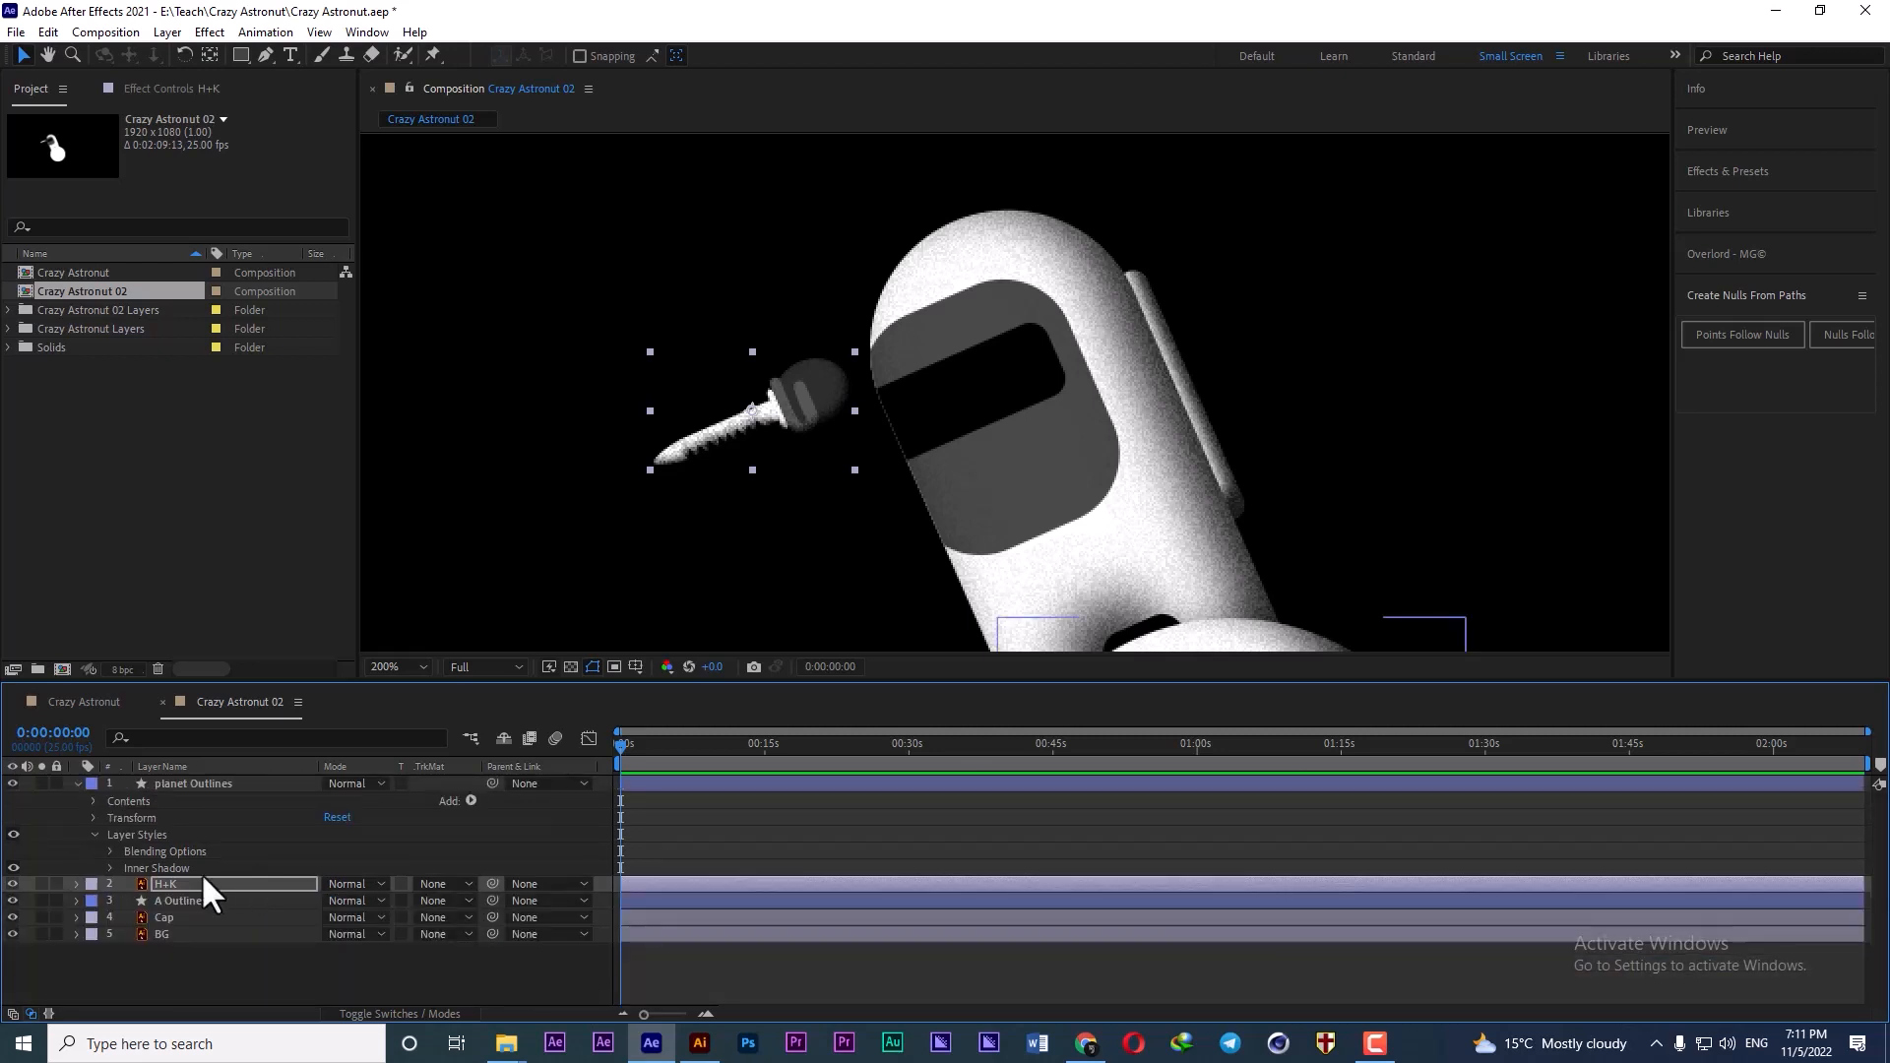
# - Rename the planet Outlines layer to planet
pyautogui.click(384, 666)
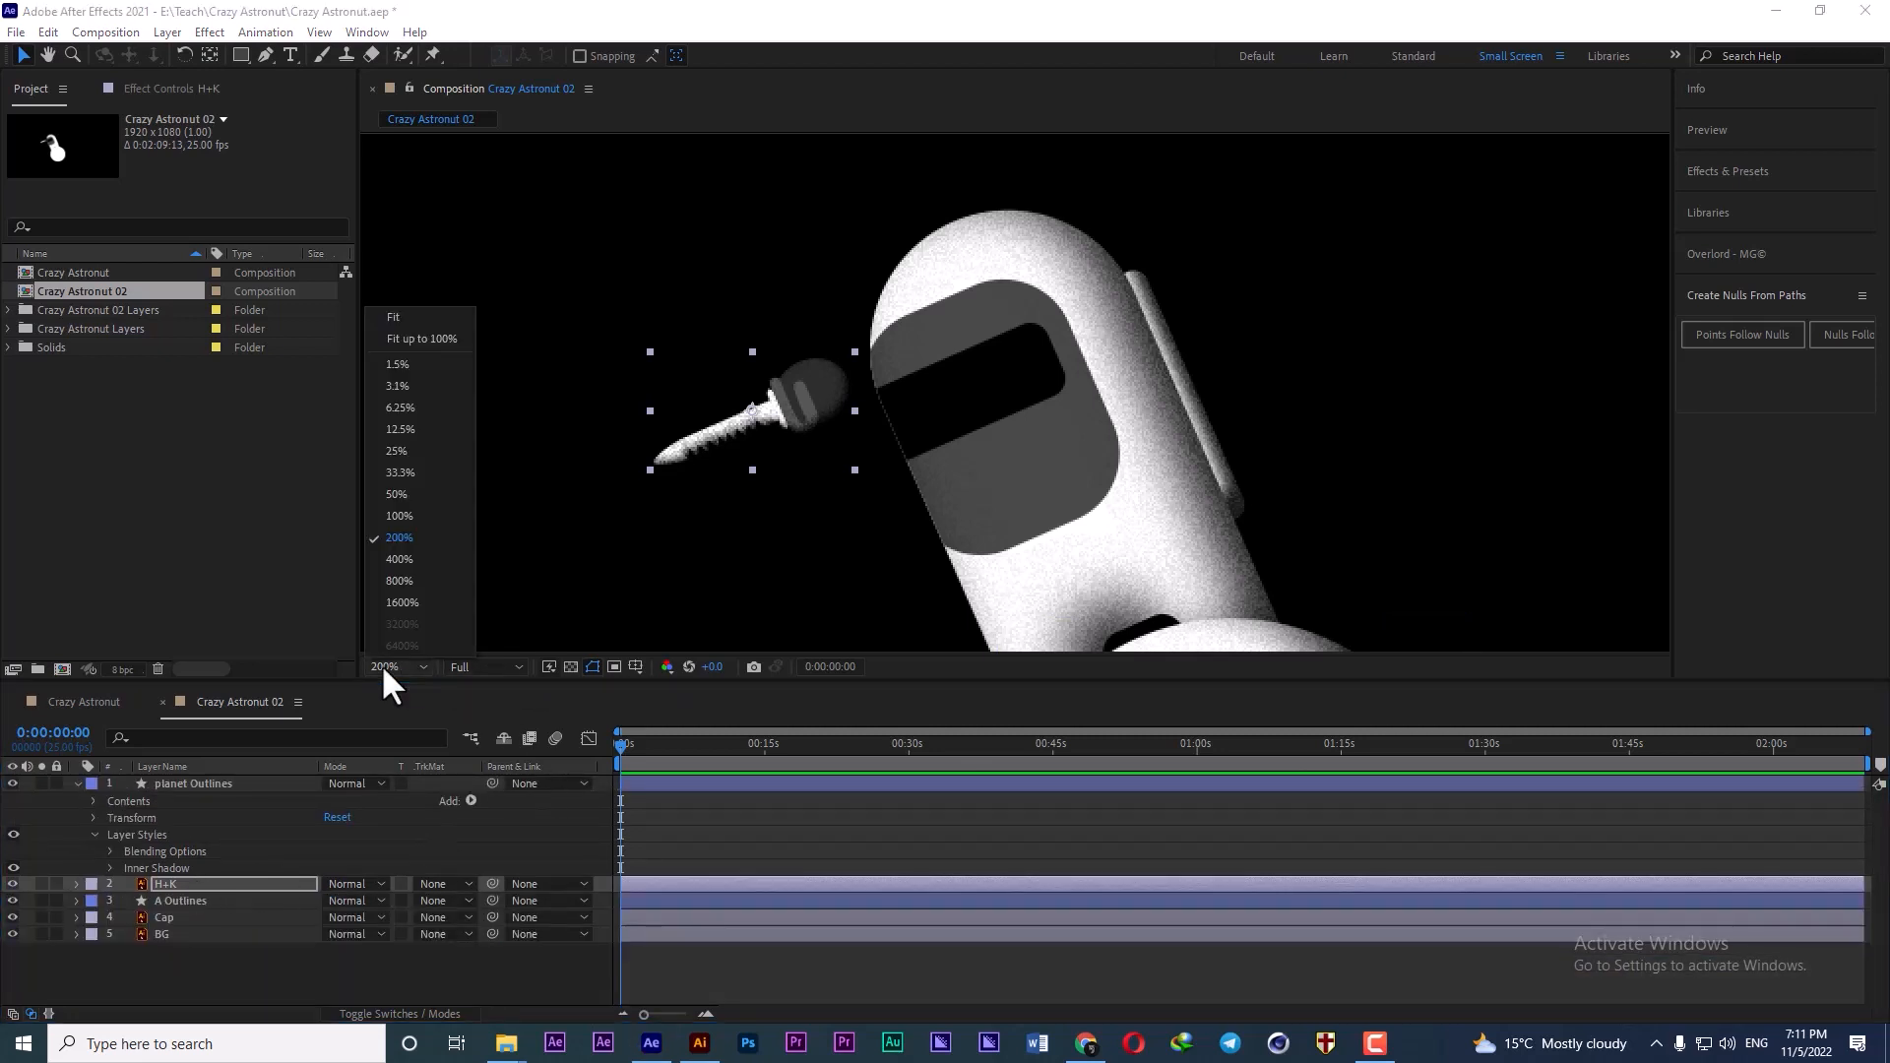
pyautogui.click(434, 340)
pyautogui.scroll(3, 989, 458)
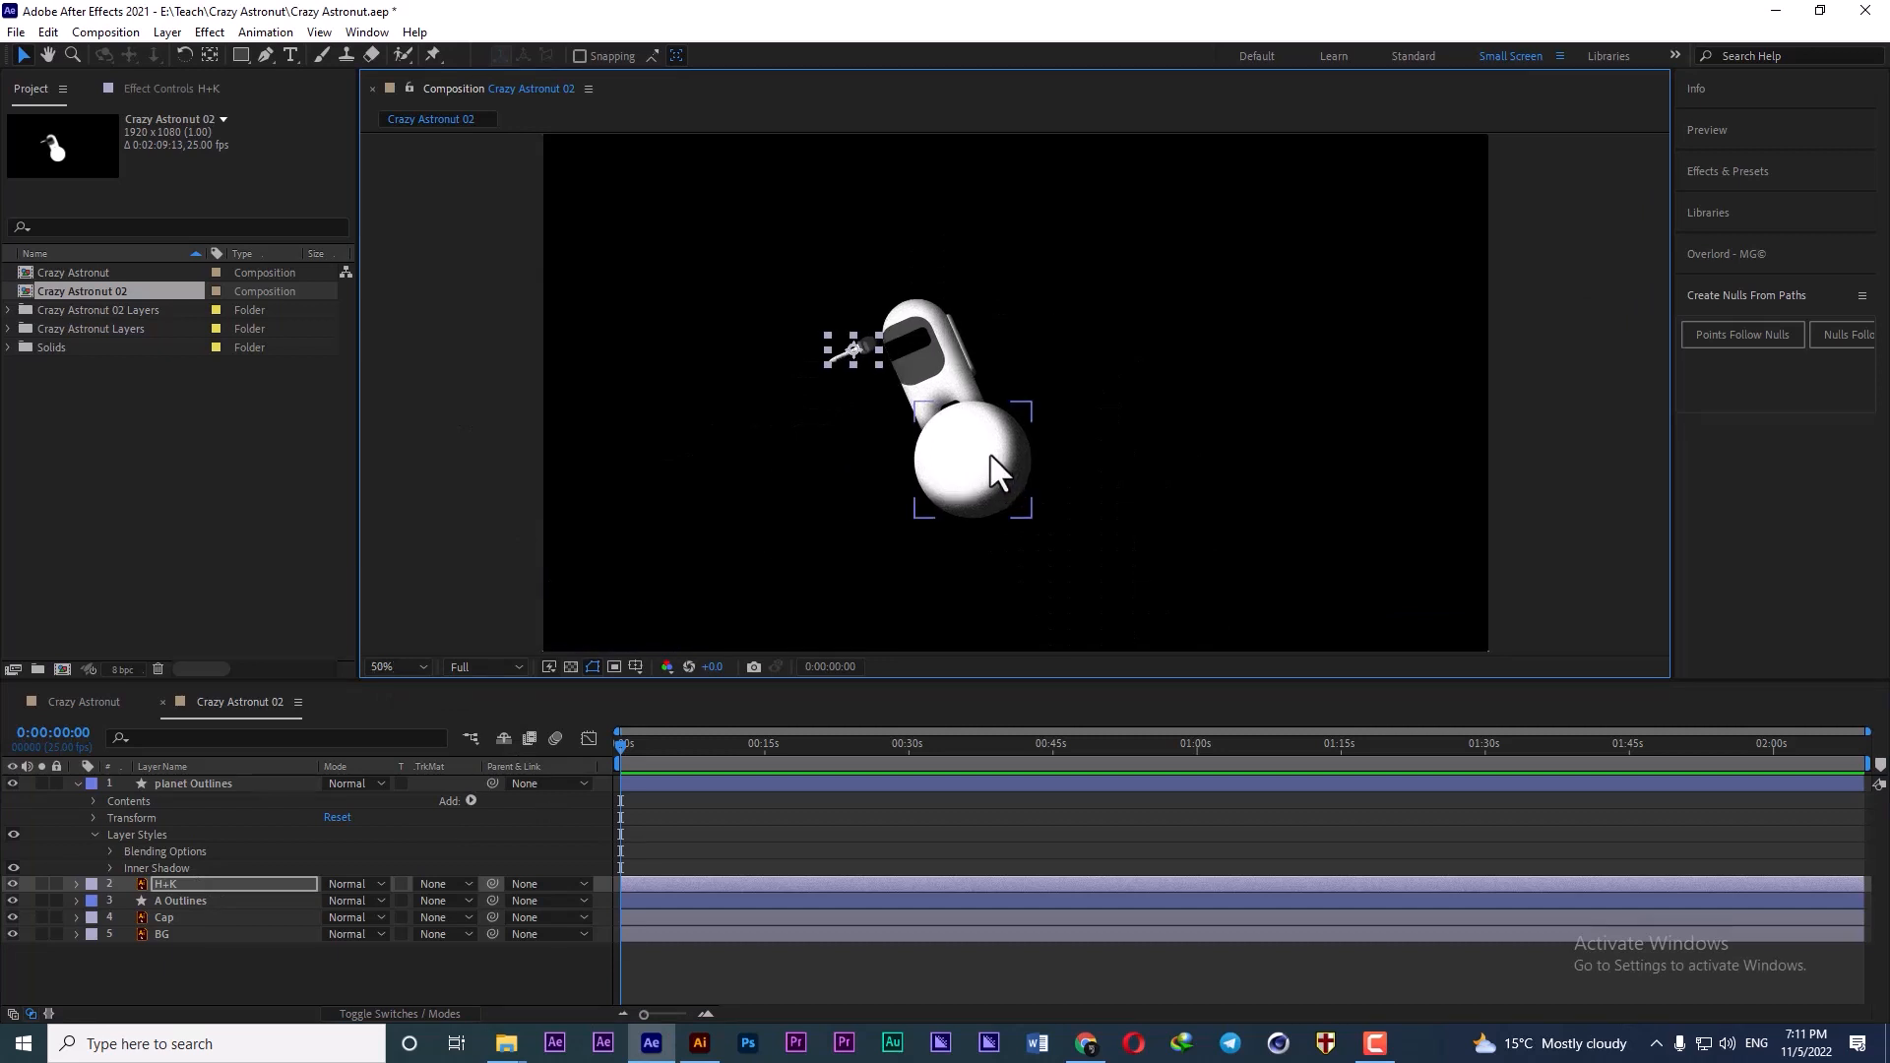
pyautogui.scroll(-2, 1006, 498)
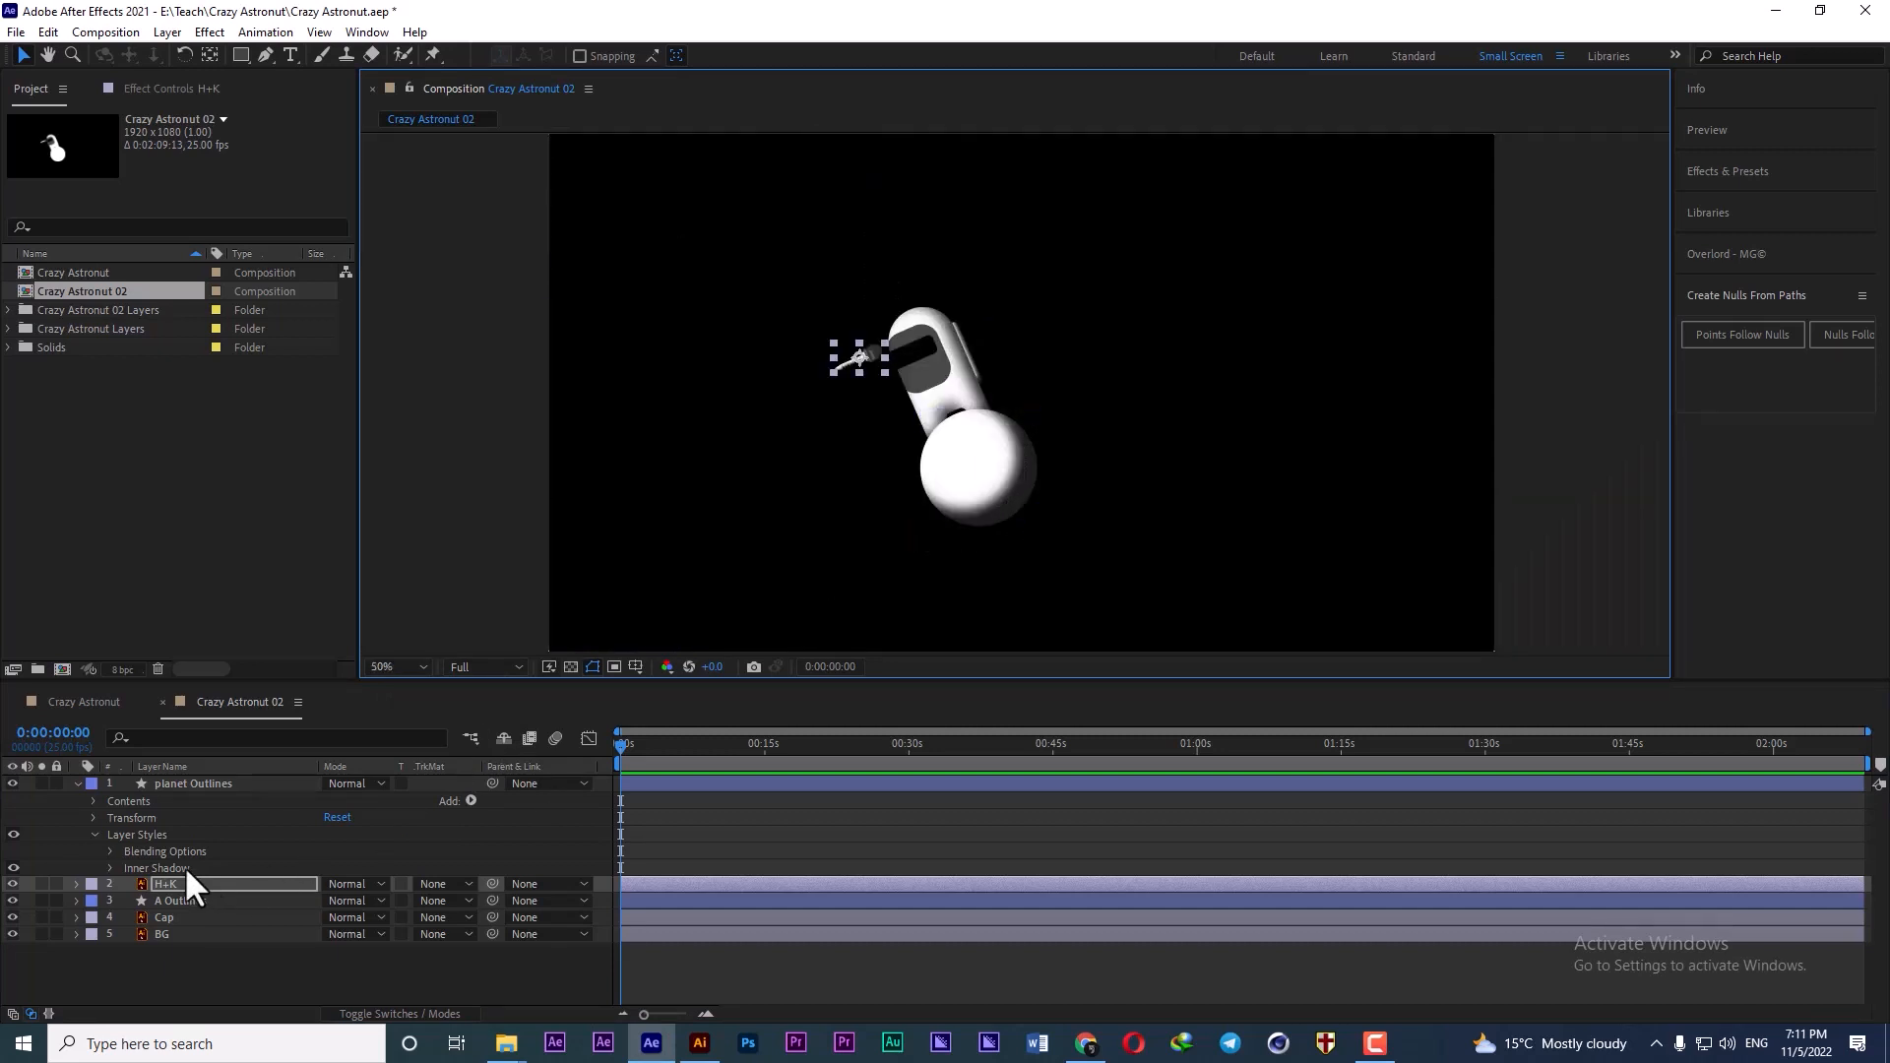
pyautogui.click(177, 900)
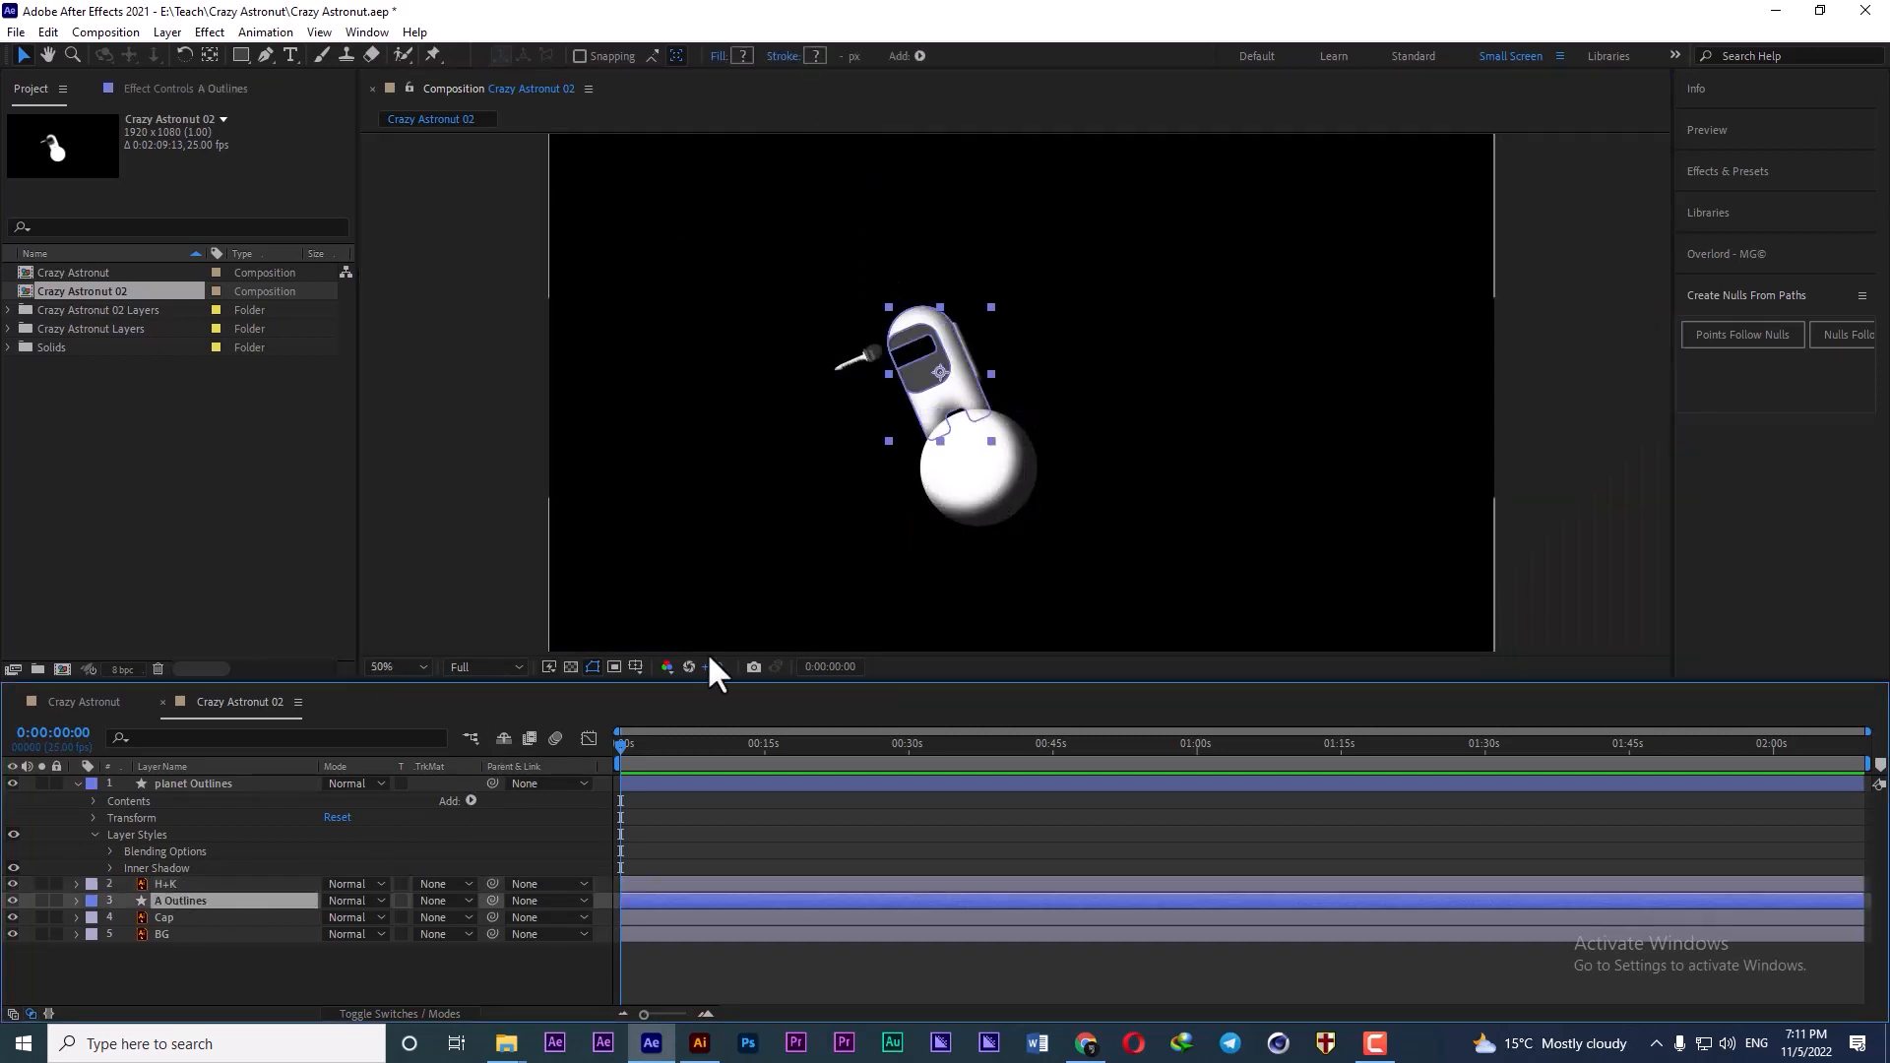
pyautogui.click(192, 785)
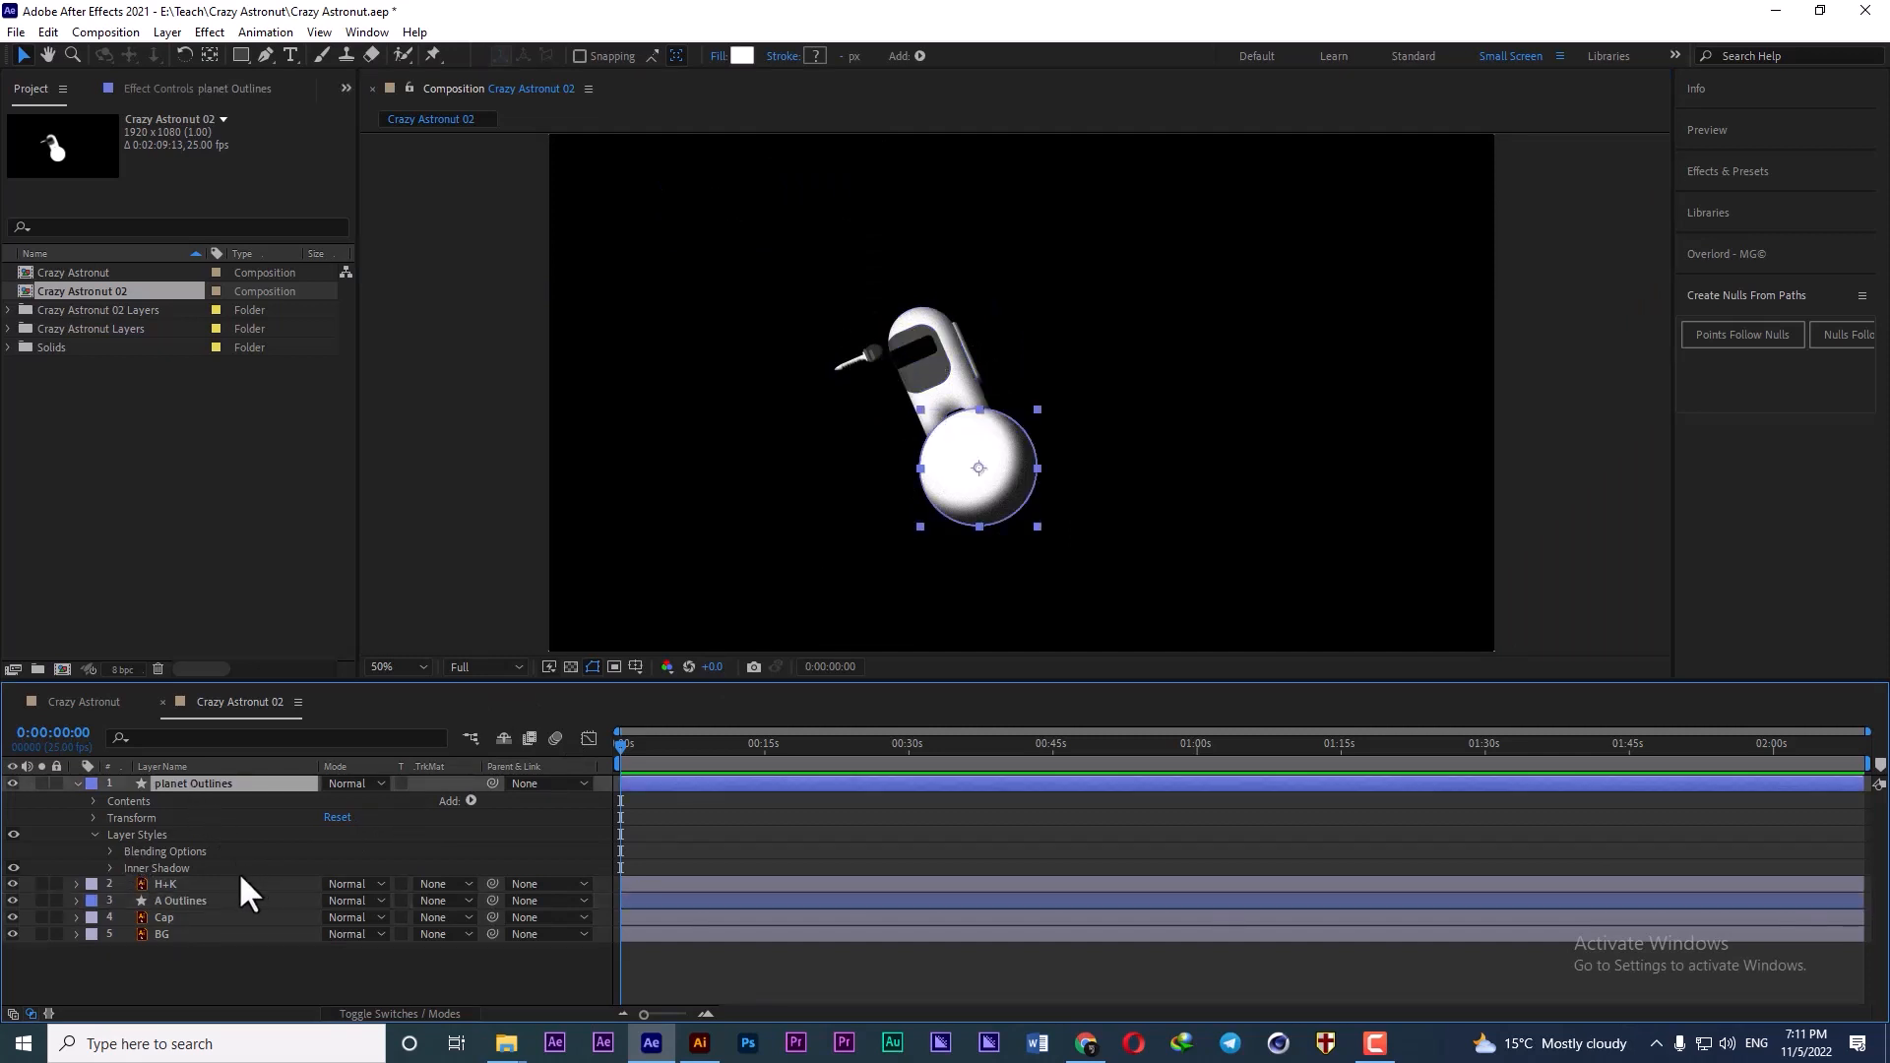
pyautogui.press('Return')
pyautogui.press('End')
pyautogui.hotkey('shift', 'Left')
pyautogui.hotkey('shift', 'Left')
pyautogui.hotkey('shift', 'Left')
pyautogui.hotkey('shift', 'Left')
pyautogui.hotkey('shift', 'Left')
pyautogui.hotkey('shift', 'Left')
pyautogui.hotkey('shift', 'Left')
pyautogui.hotkey('shift', 'Left')
pyautogui.press('BackSpace')
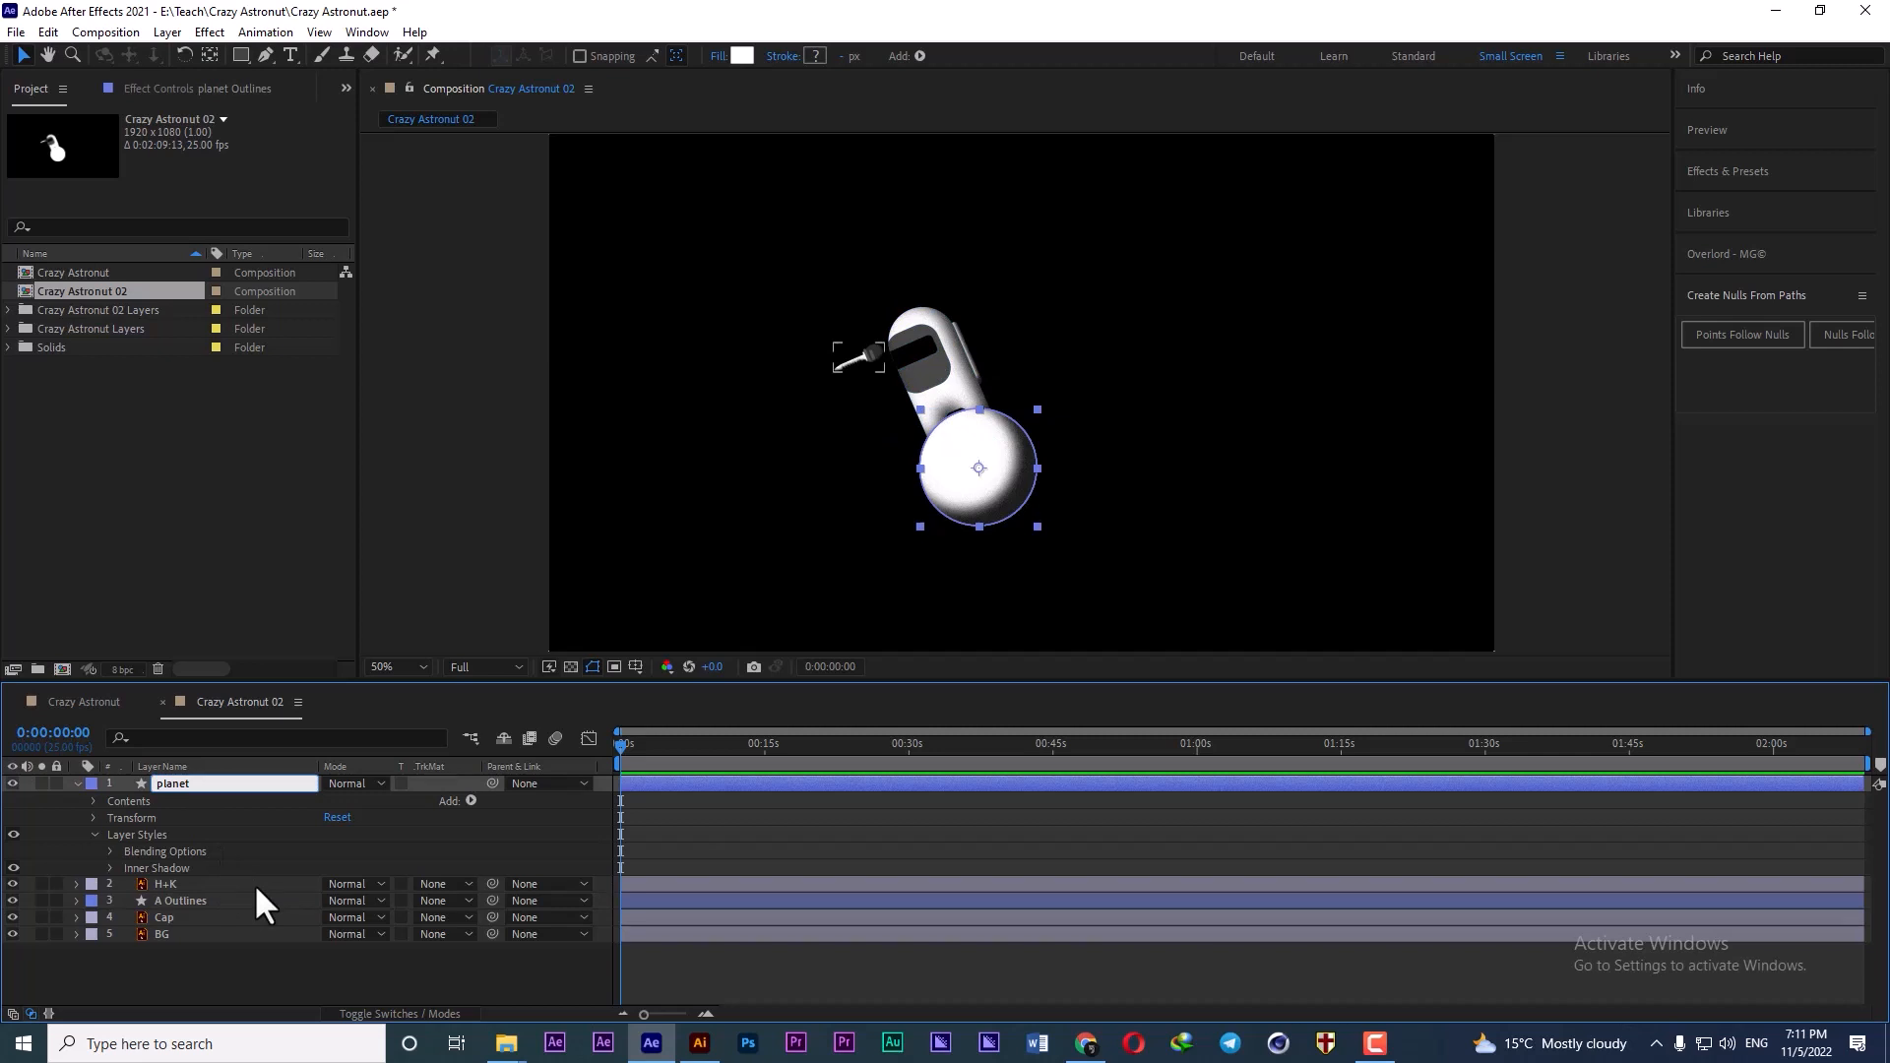
pyautogui.press('Return')
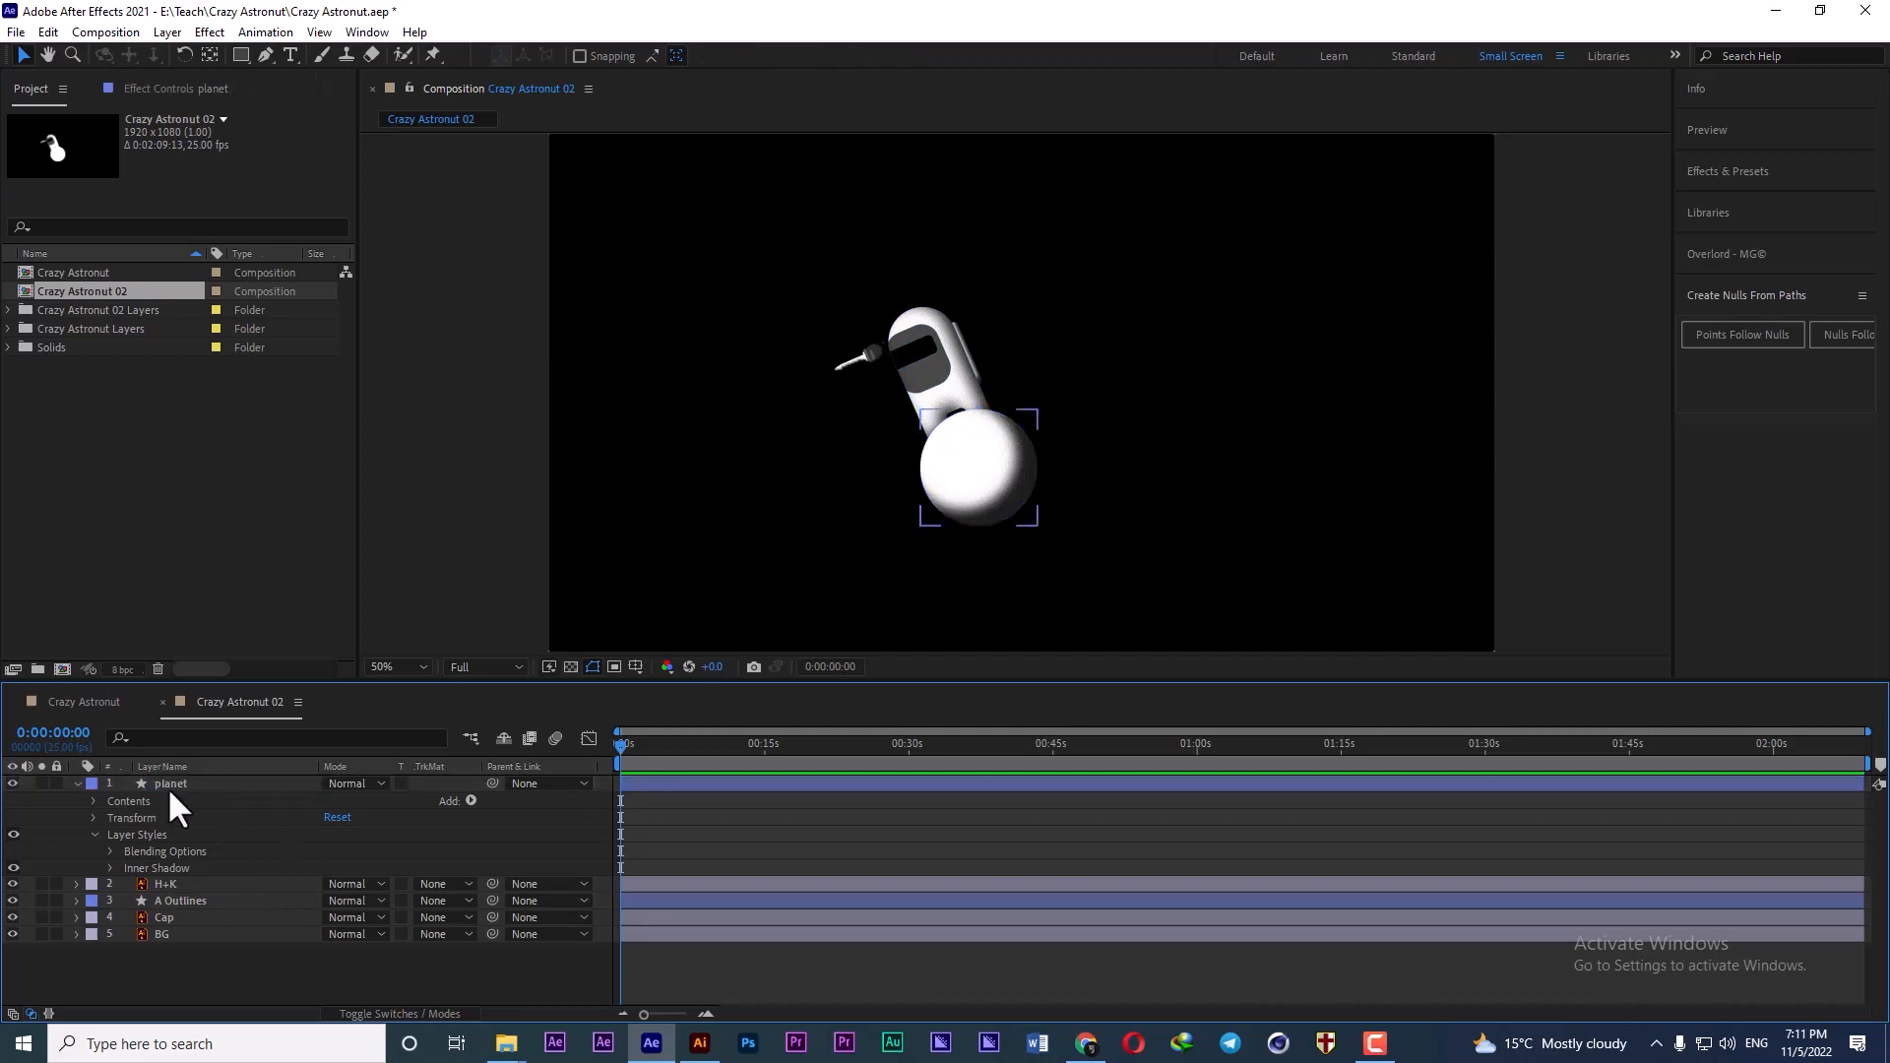
# - Duplicate the planet layer and name the copy planet shine
pyautogui.hotkey('ctrl', 'd')
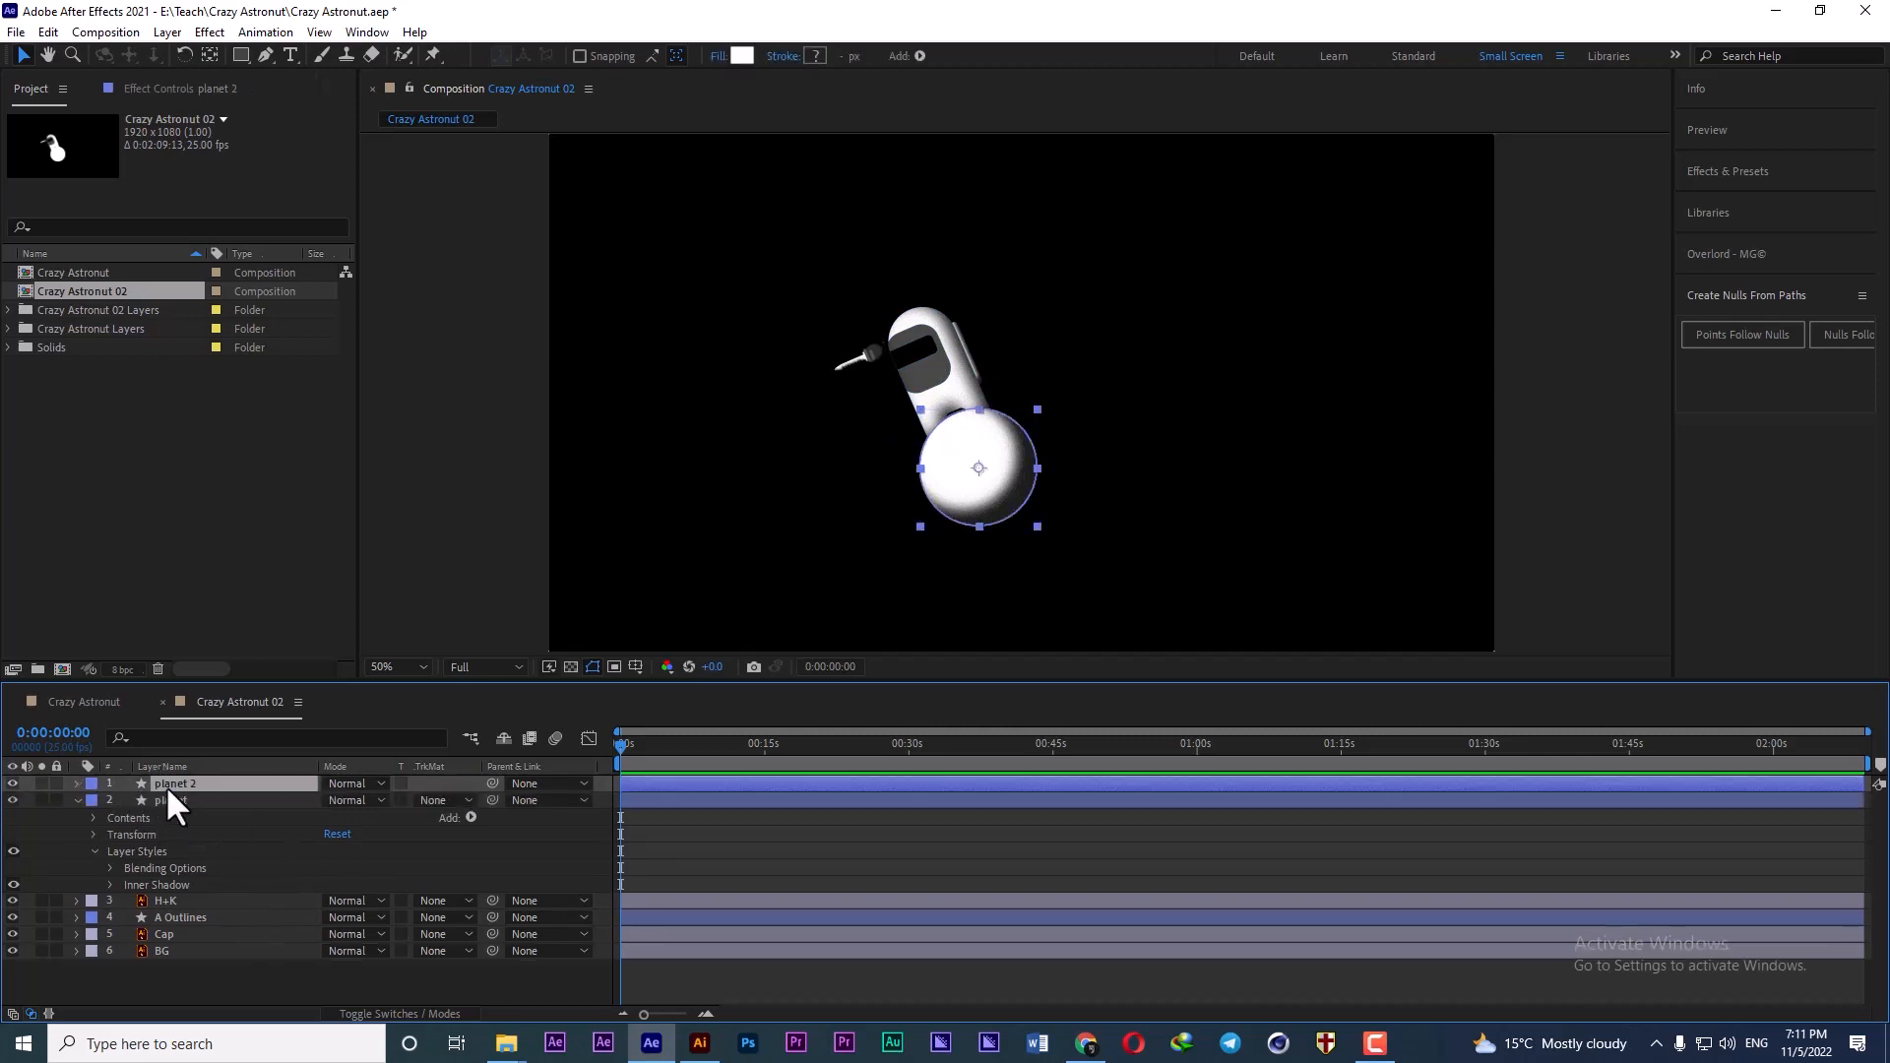
pyautogui.press('Return')
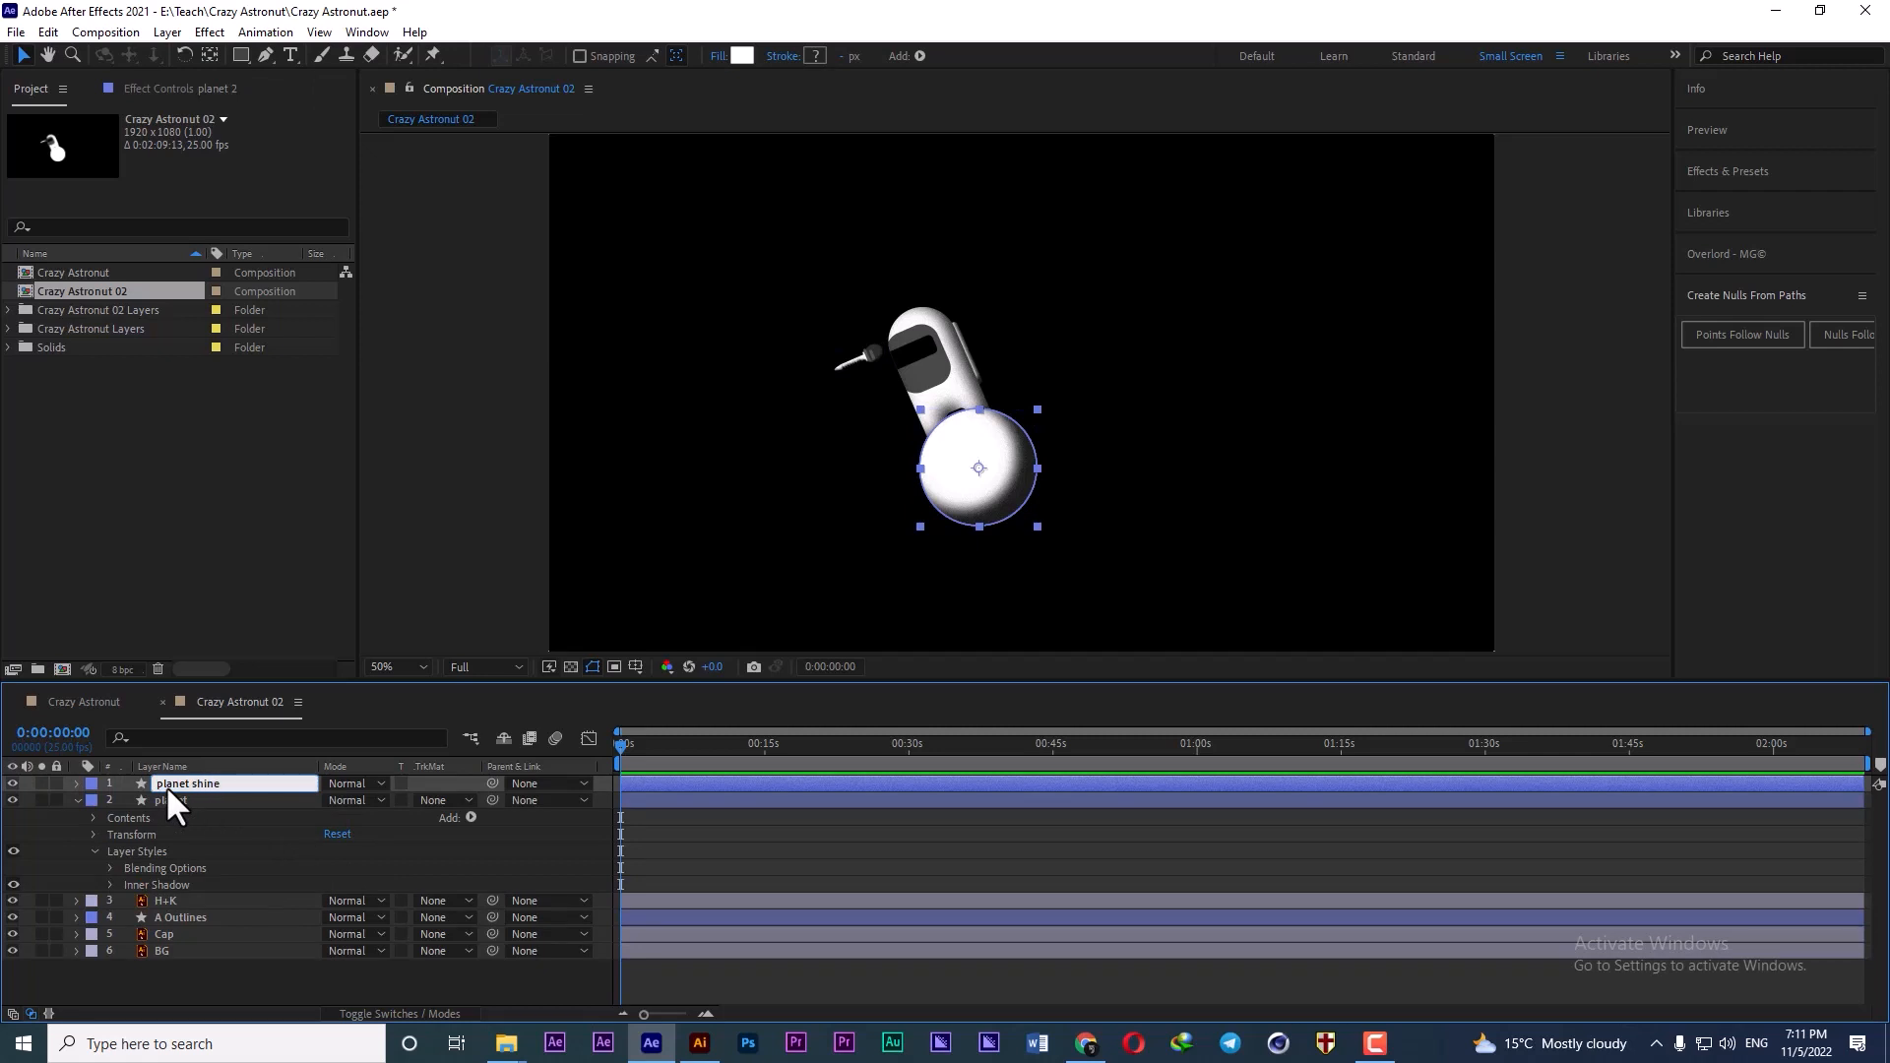
pyautogui.write('planet shine')
pyautogui.press('Return')
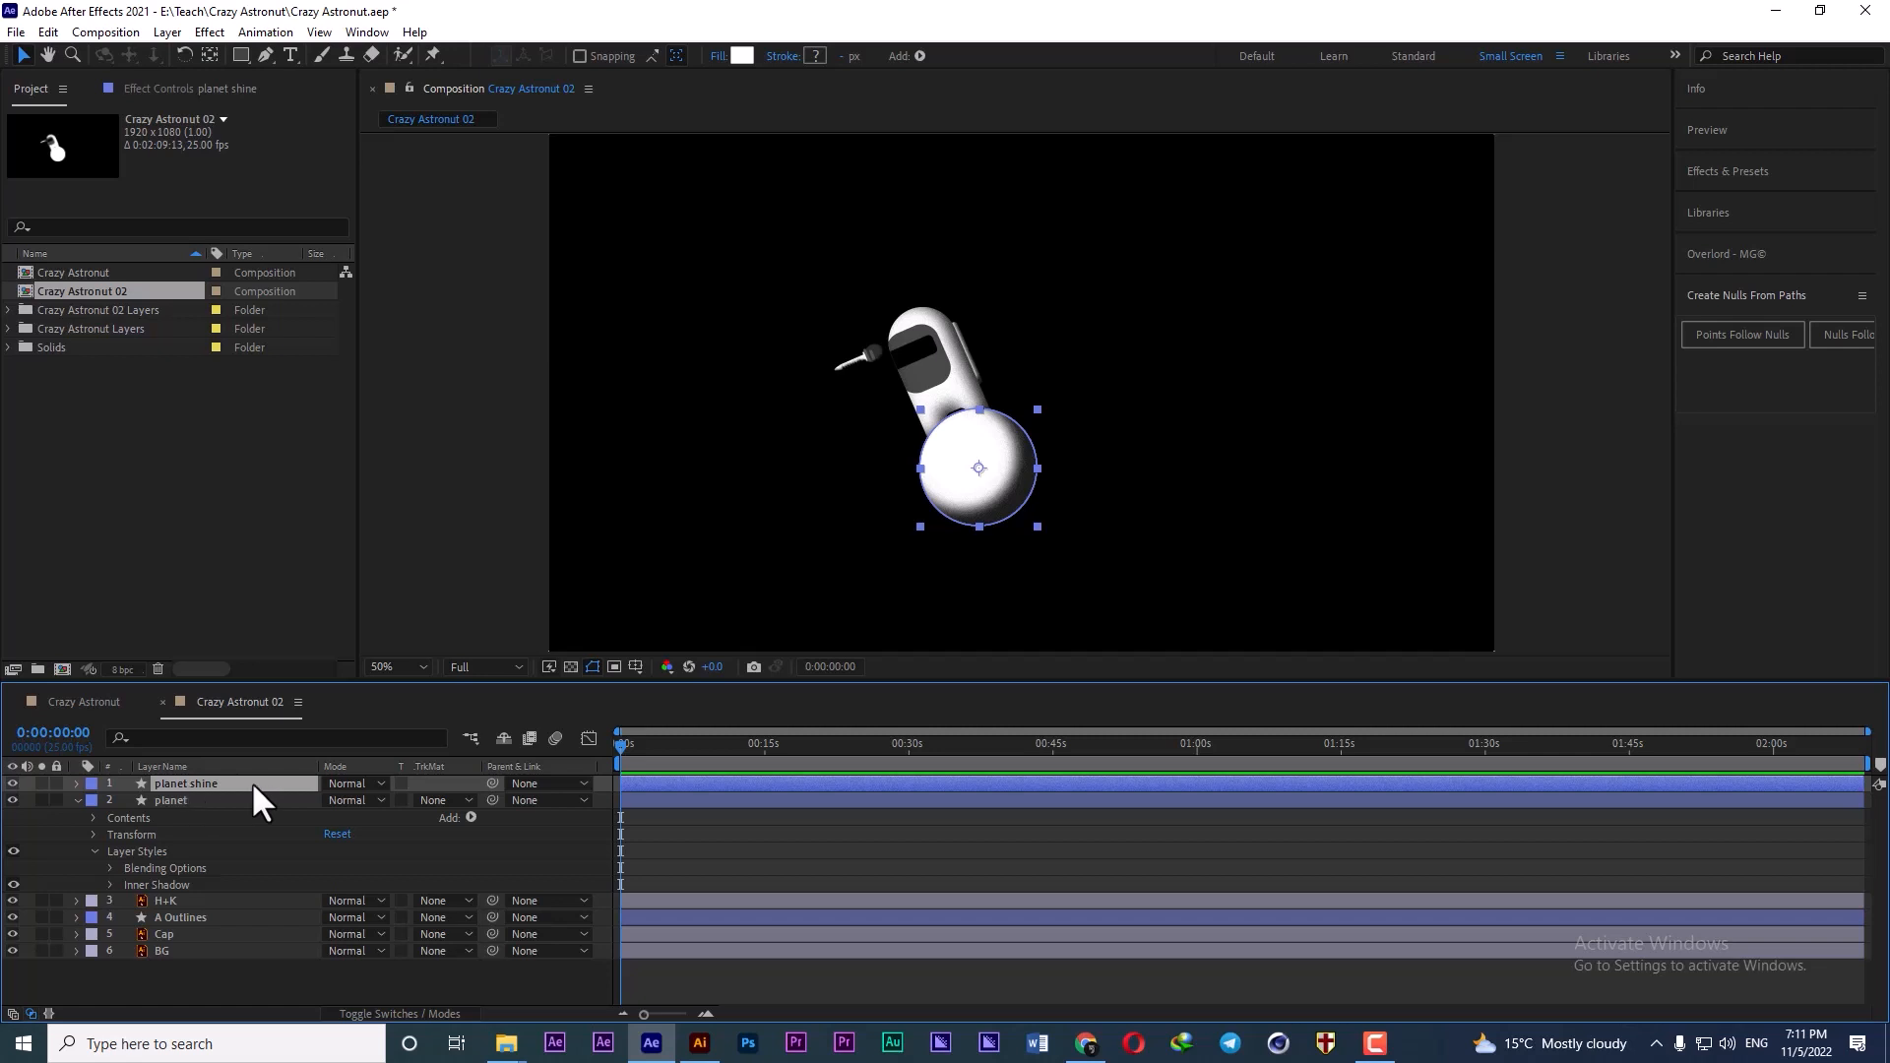
# - Set the planet shine layer's blending mode to Add and scale it to 200%
pyautogui.click(345, 782)
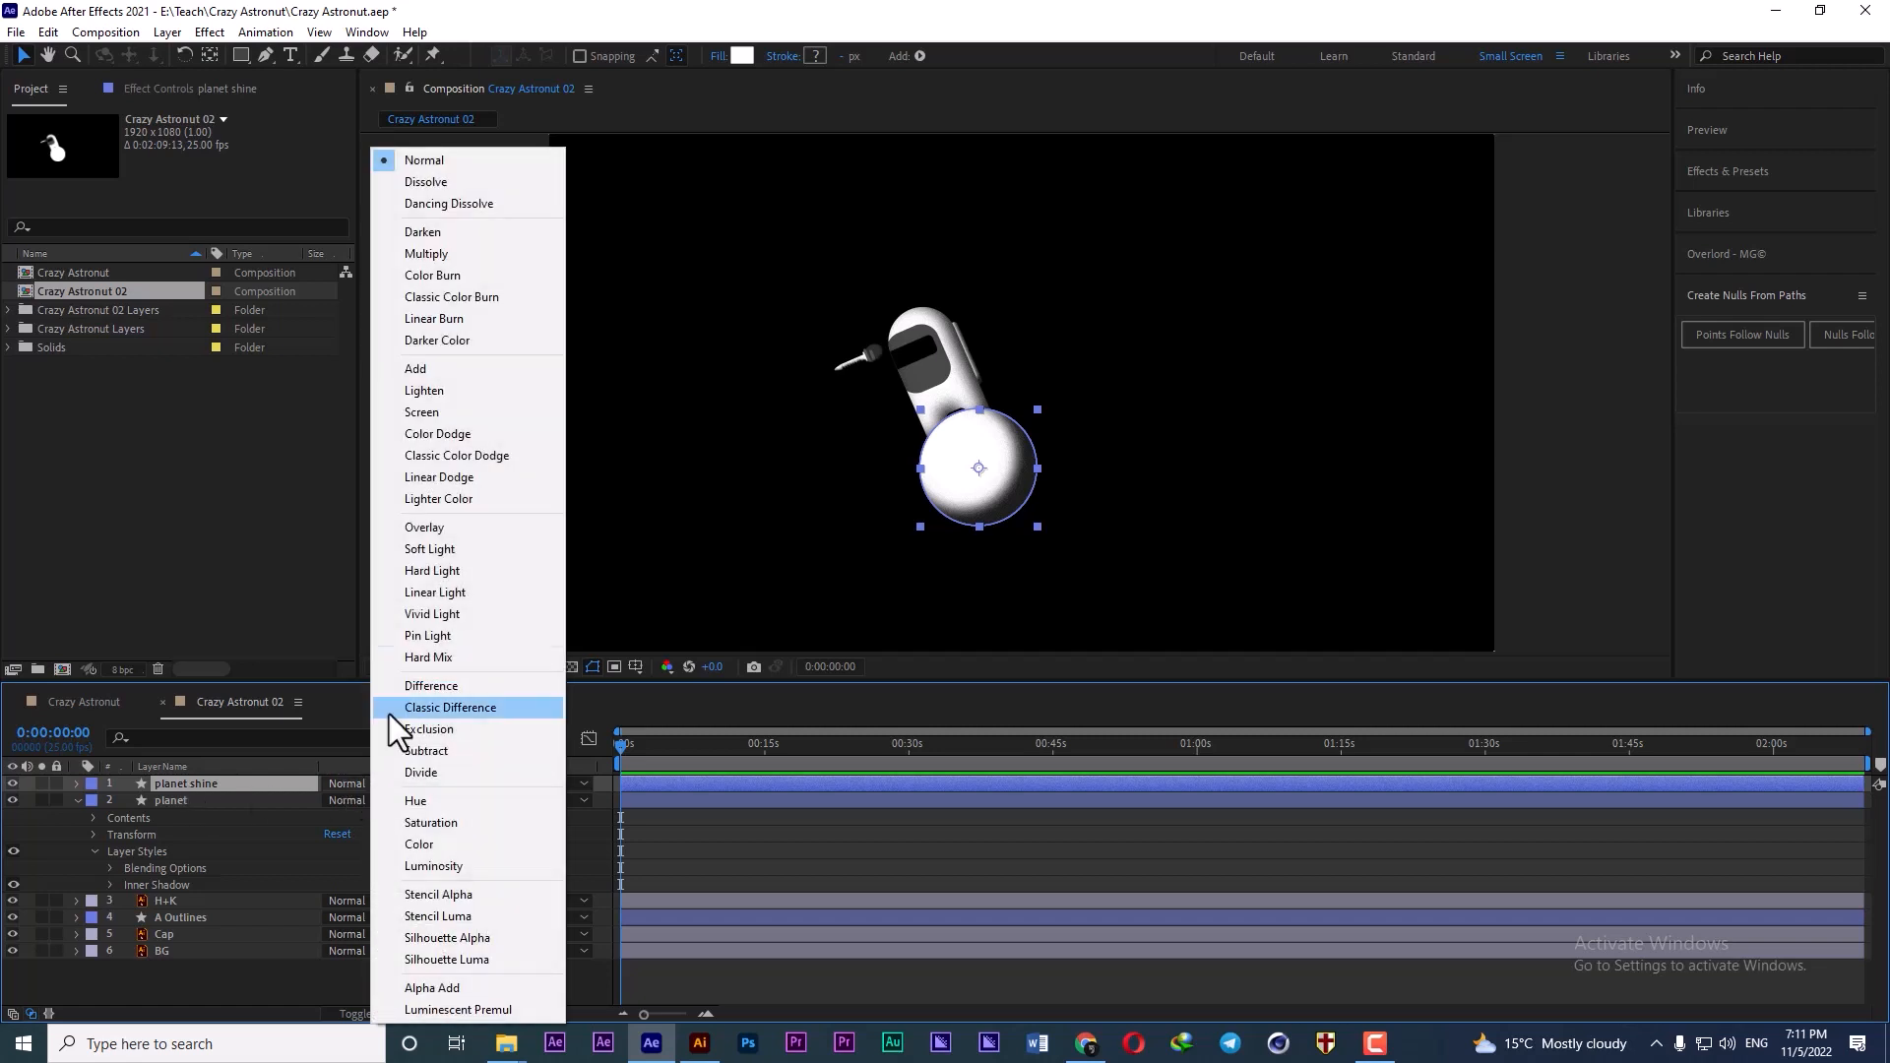
pyautogui.click(439, 366)
pyautogui.press('s')
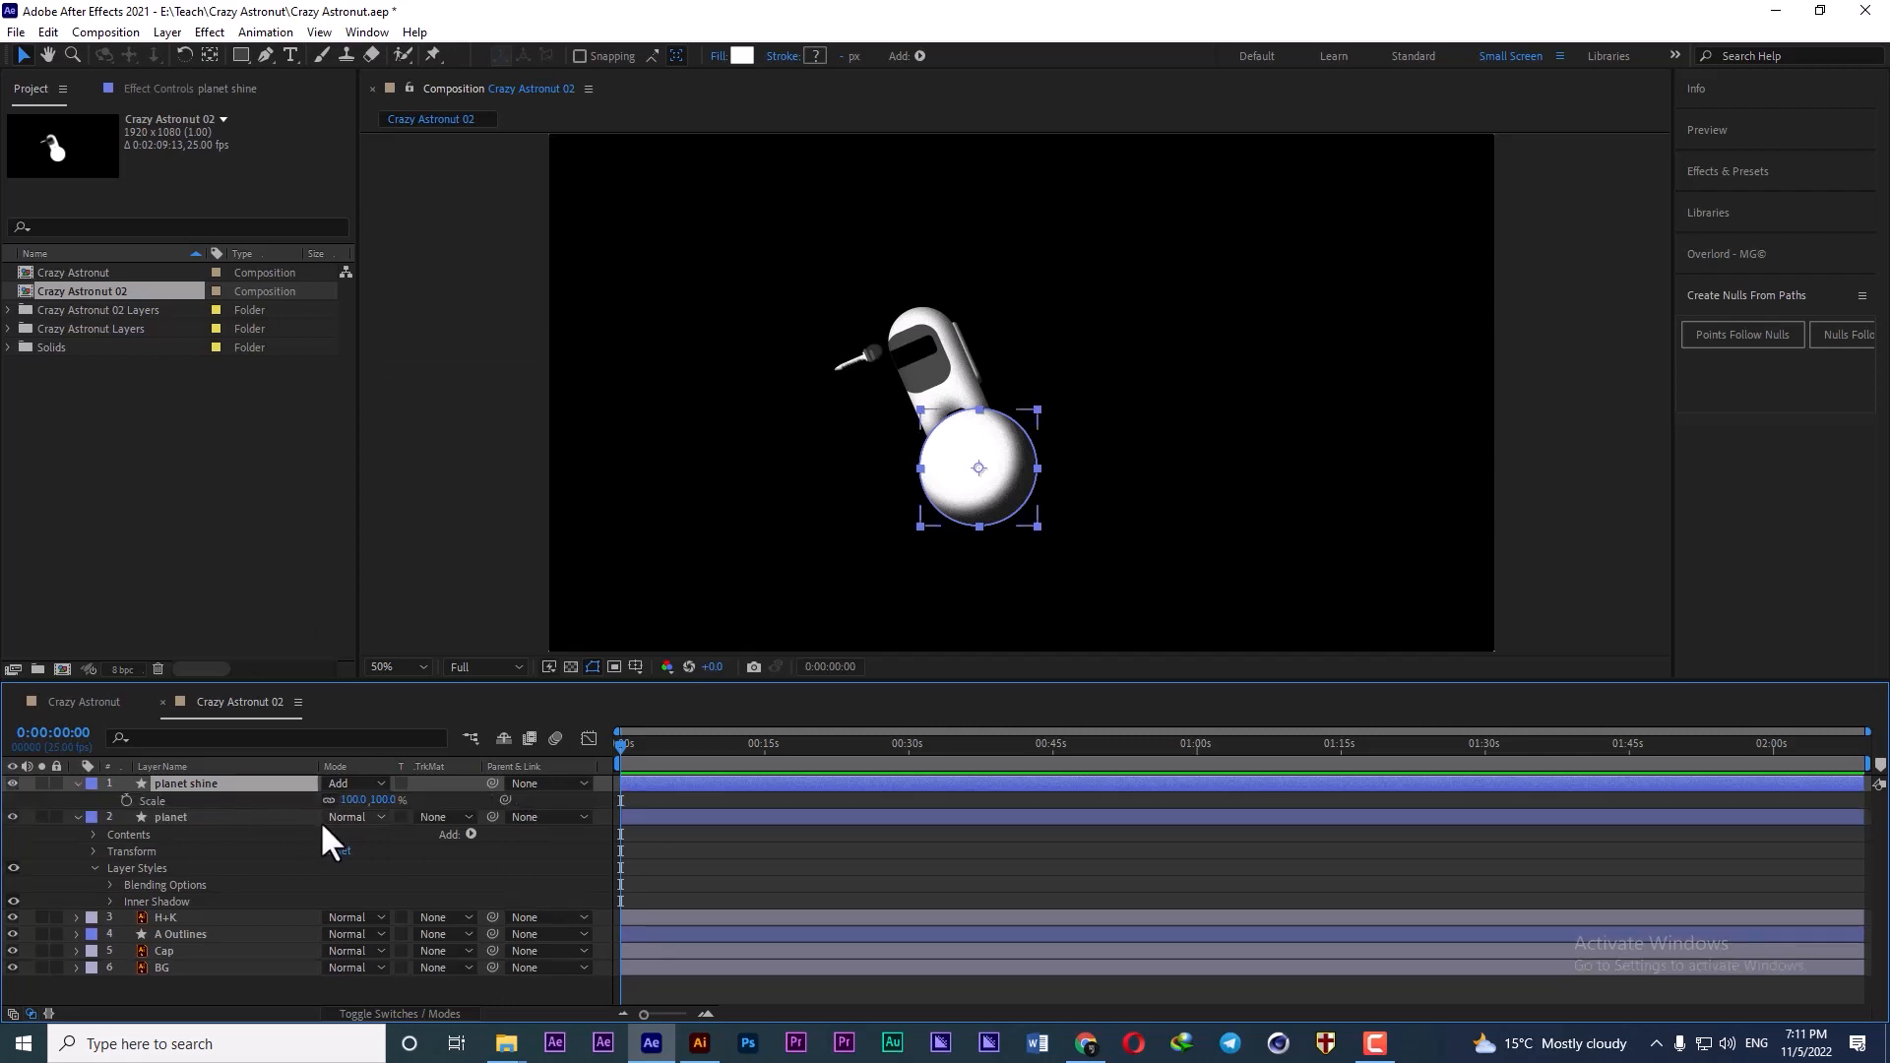
pyautogui.moveTo(387, 802); pyautogui.dragTo(486, 805)
pyautogui.click(351, 801)
pyautogui.write('200')
pyautogui.press('Return')
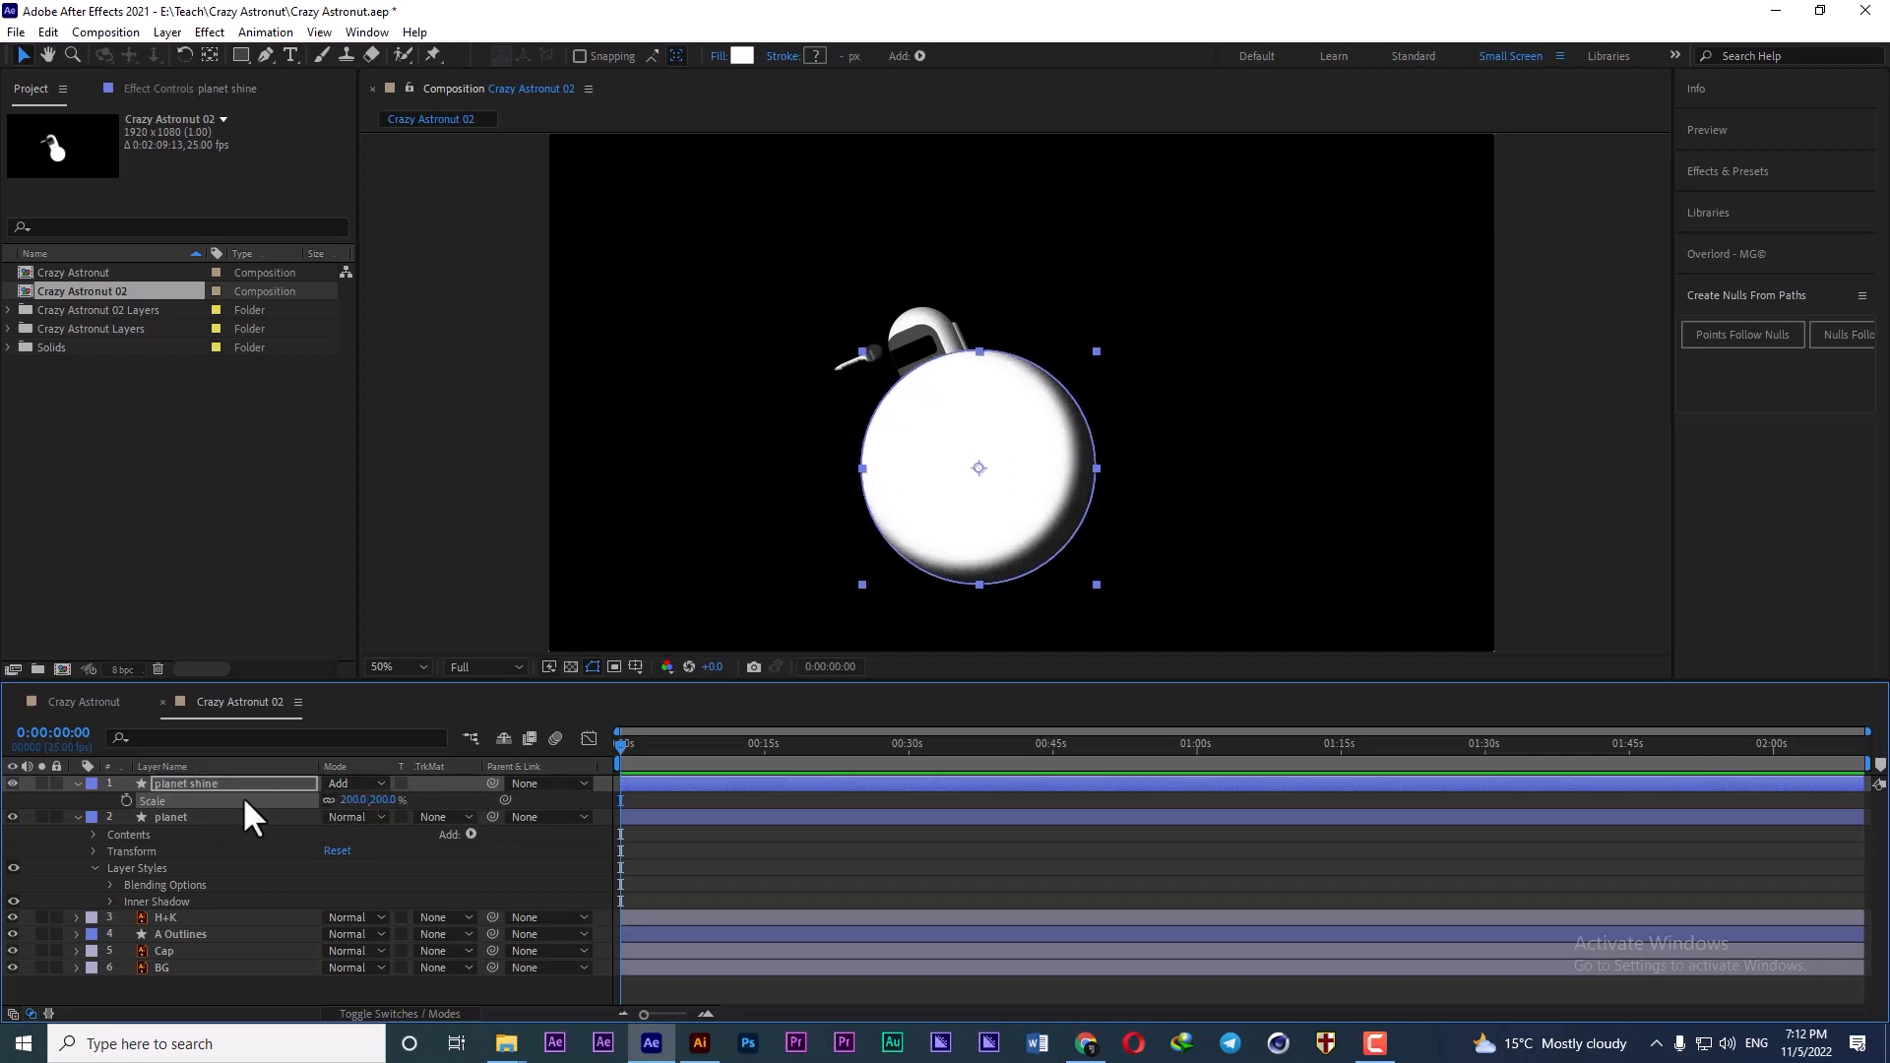
# - Remove the layer styles from the planet shine layer
pyautogui.click(76, 783)
pyautogui.click(76, 783)
pyautogui.click(94, 818)
pyautogui.click(94, 801)
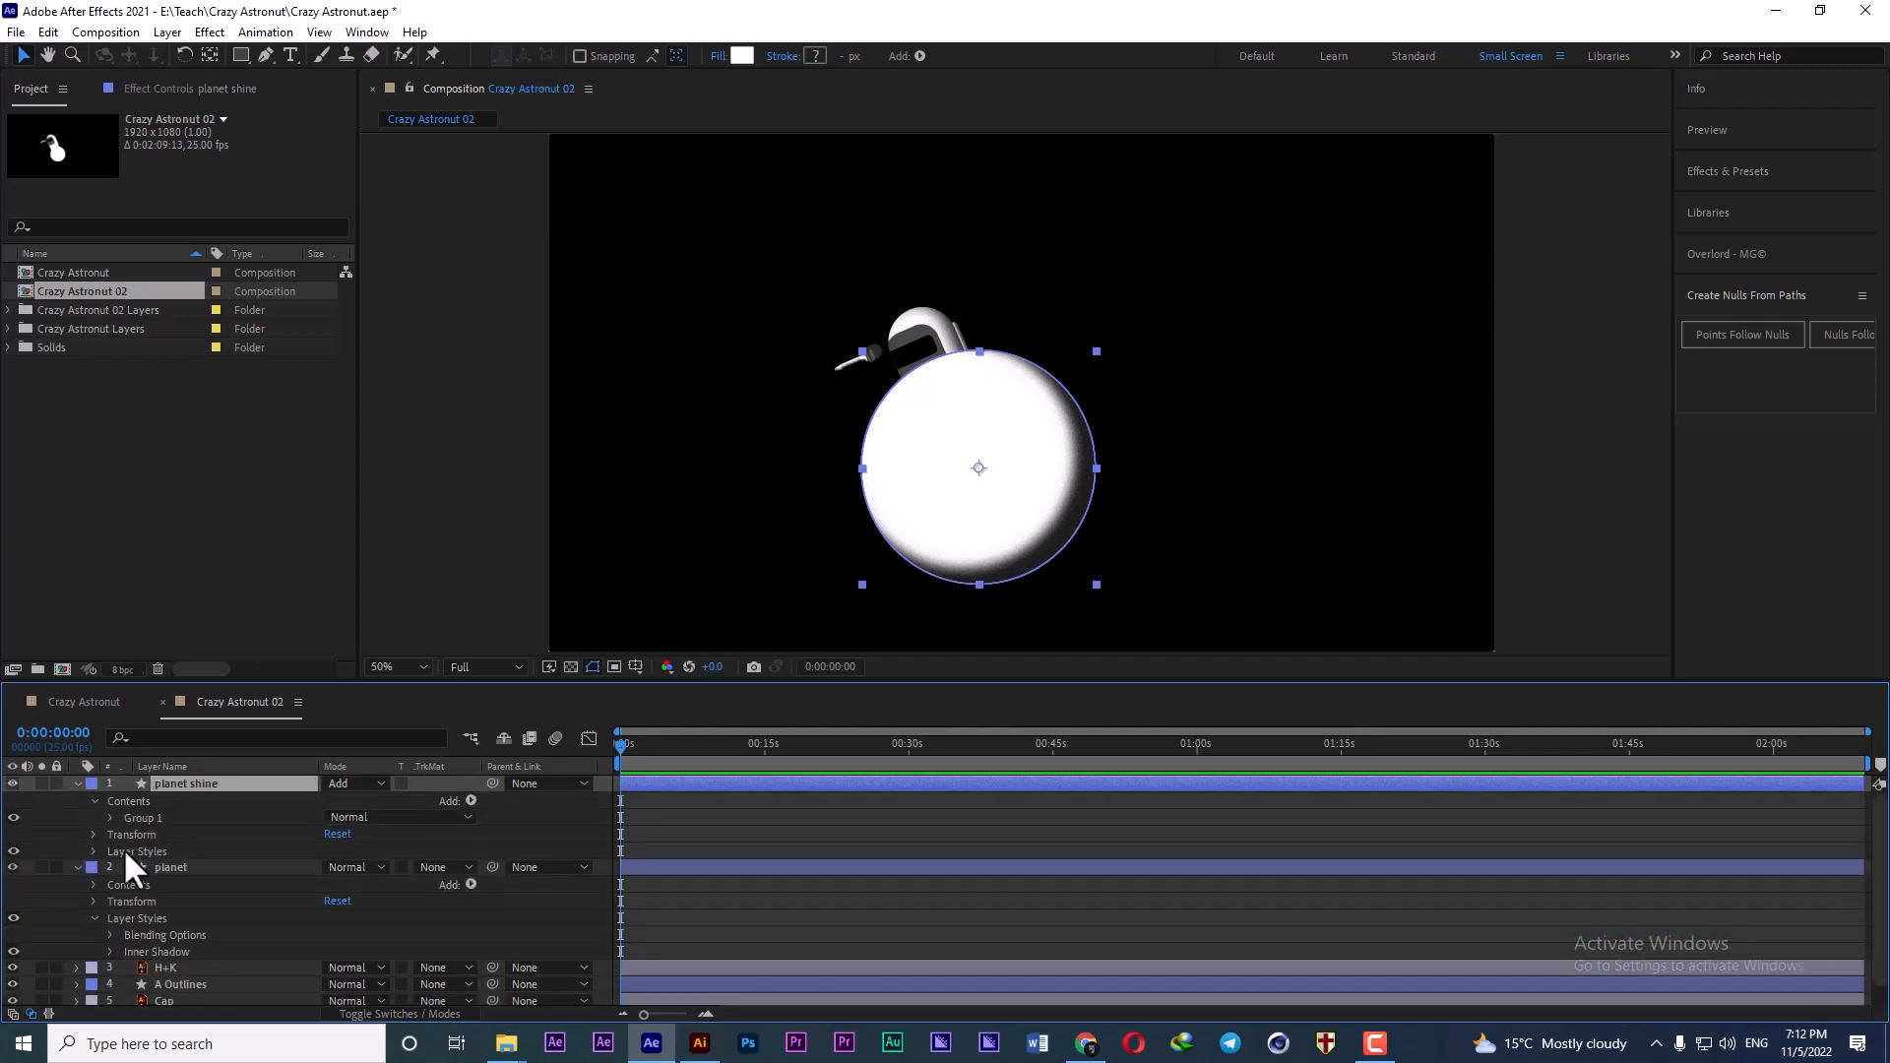
pyautogui.click(140, 848)
pyautogui.press('Delete')
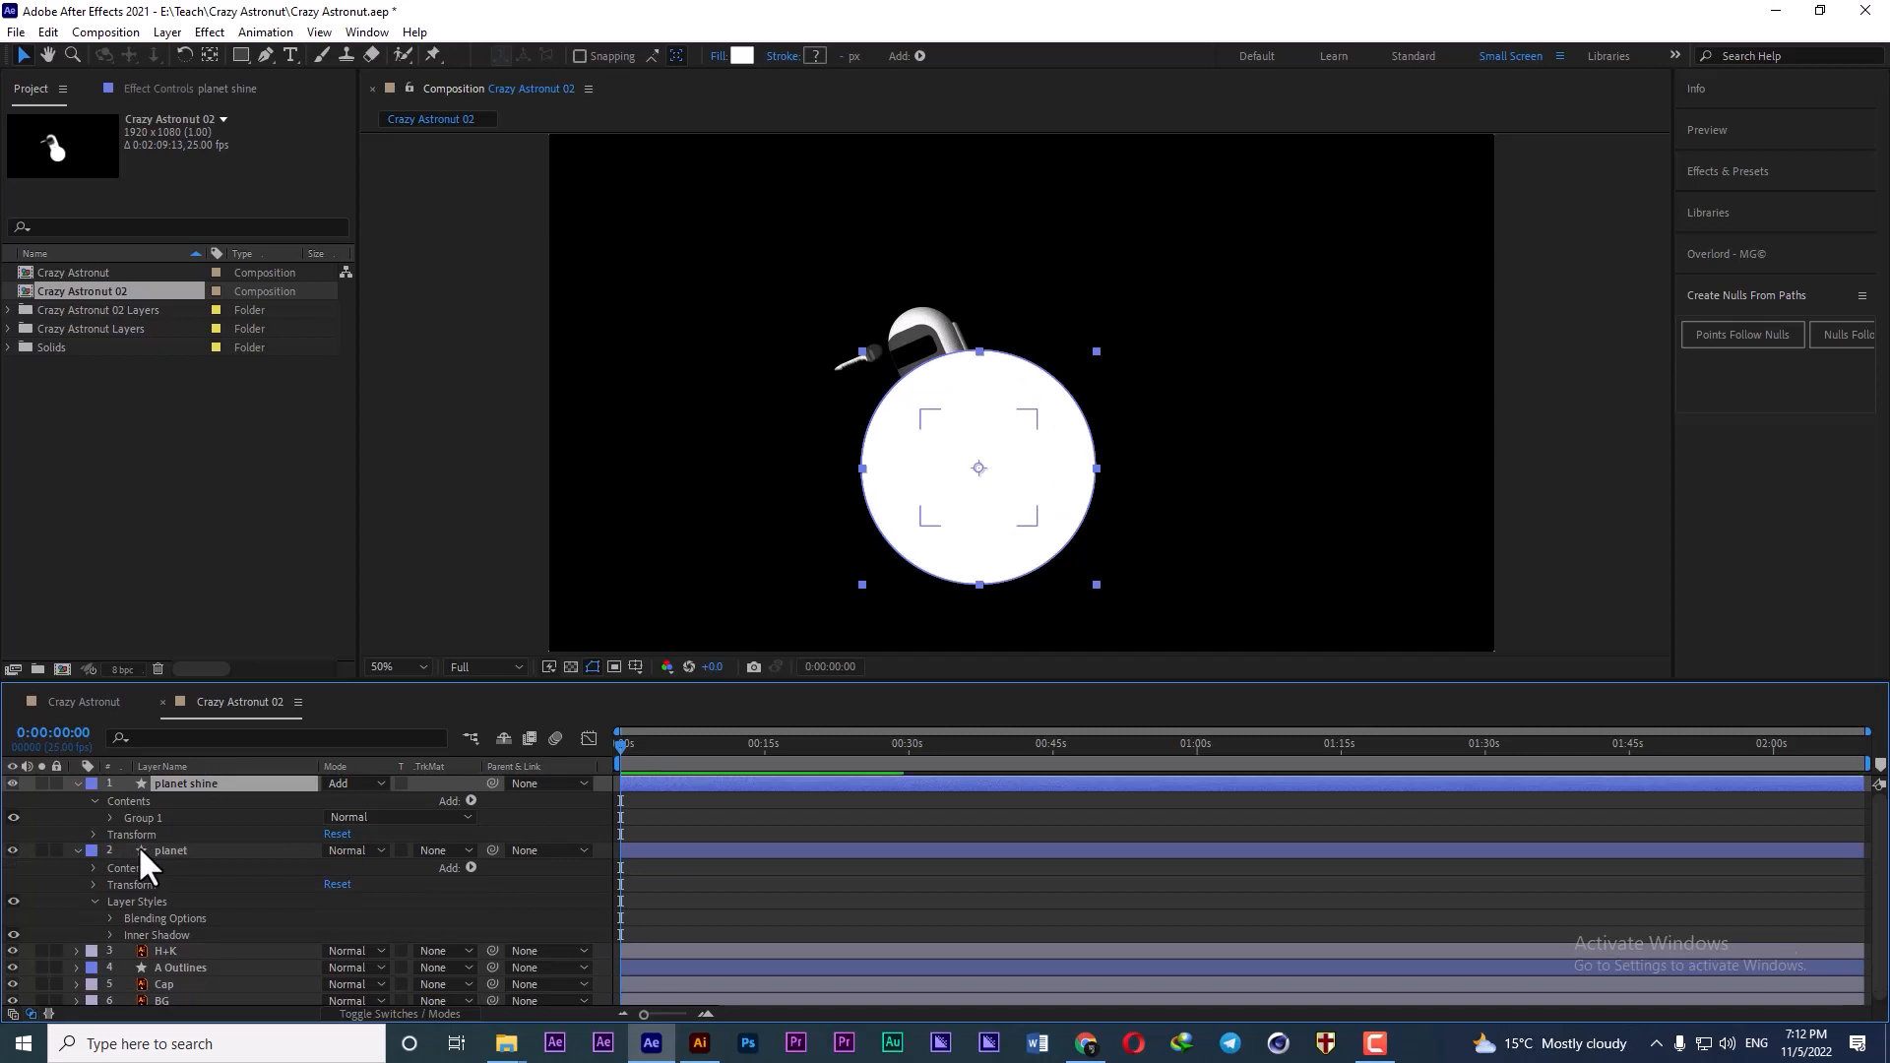
# - Apply Gaussian Blur to the planet shine layer with a blurriness of 200
pyautogui.click(1726, 185)
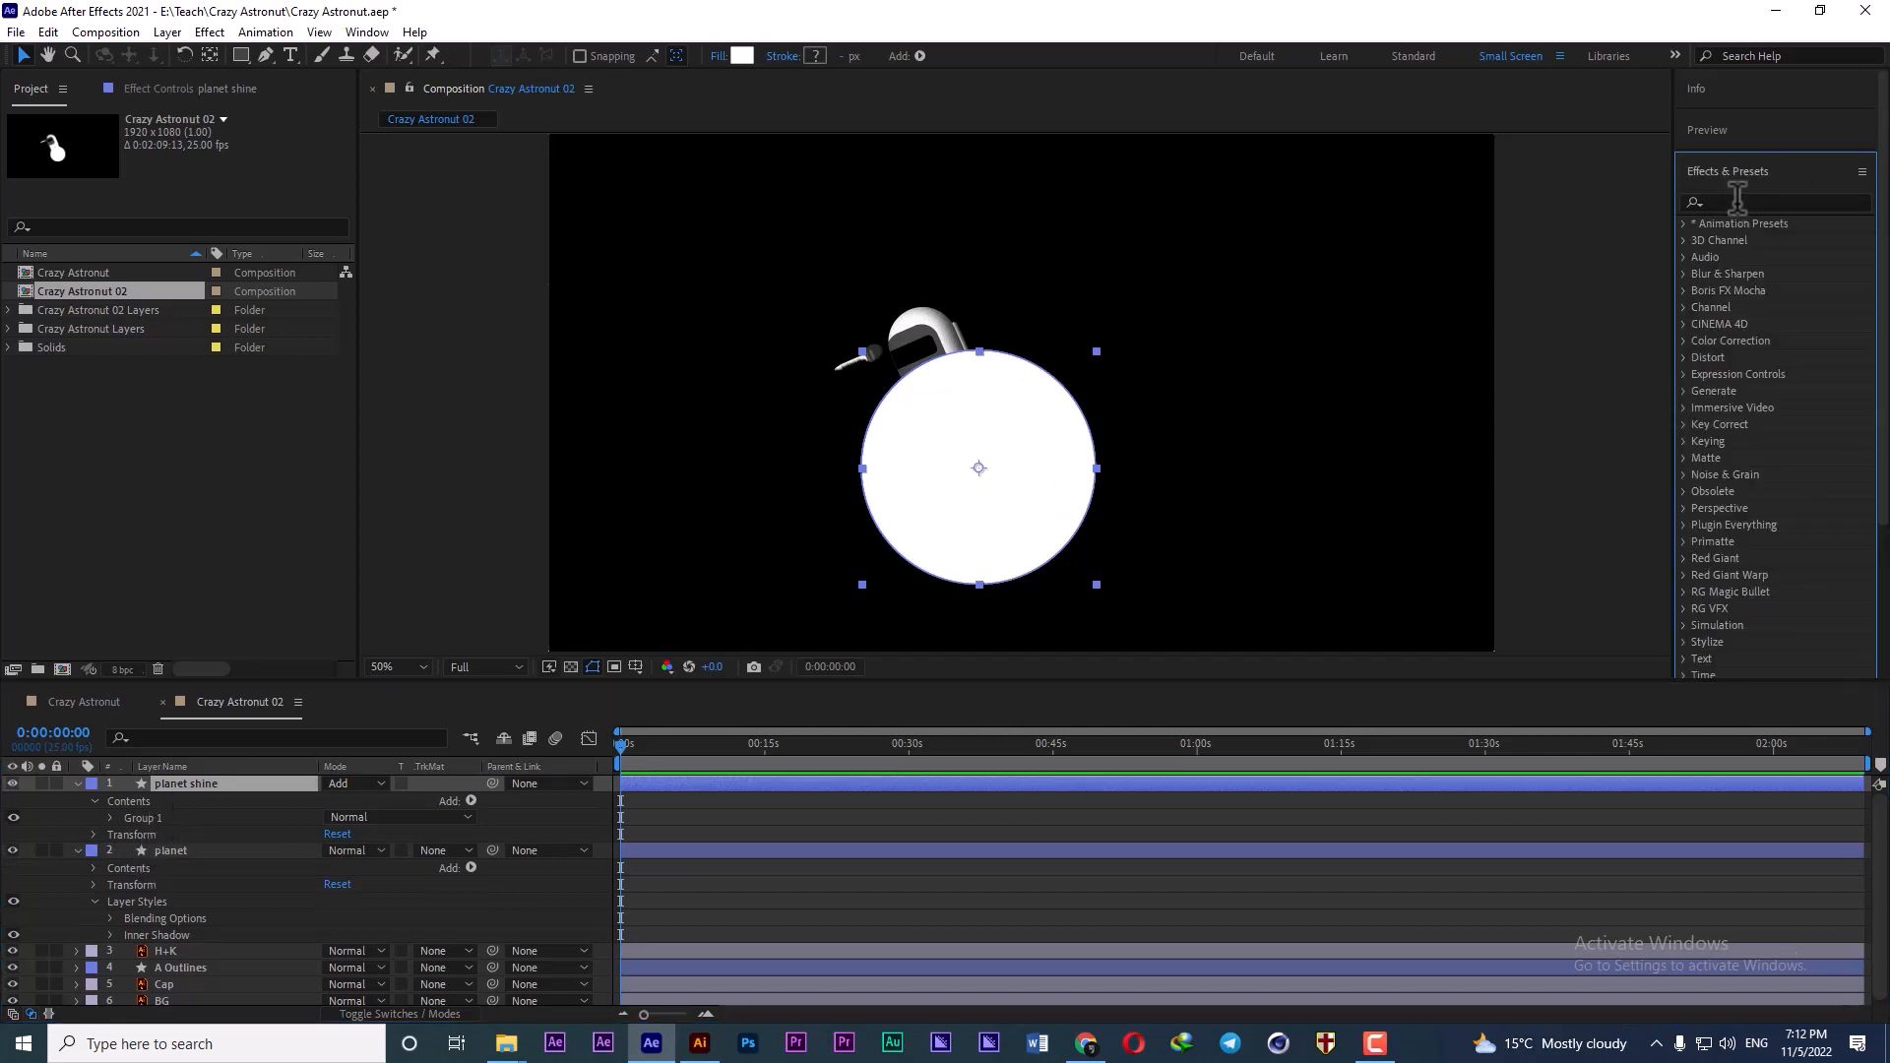
pyautogui.write('gaus')
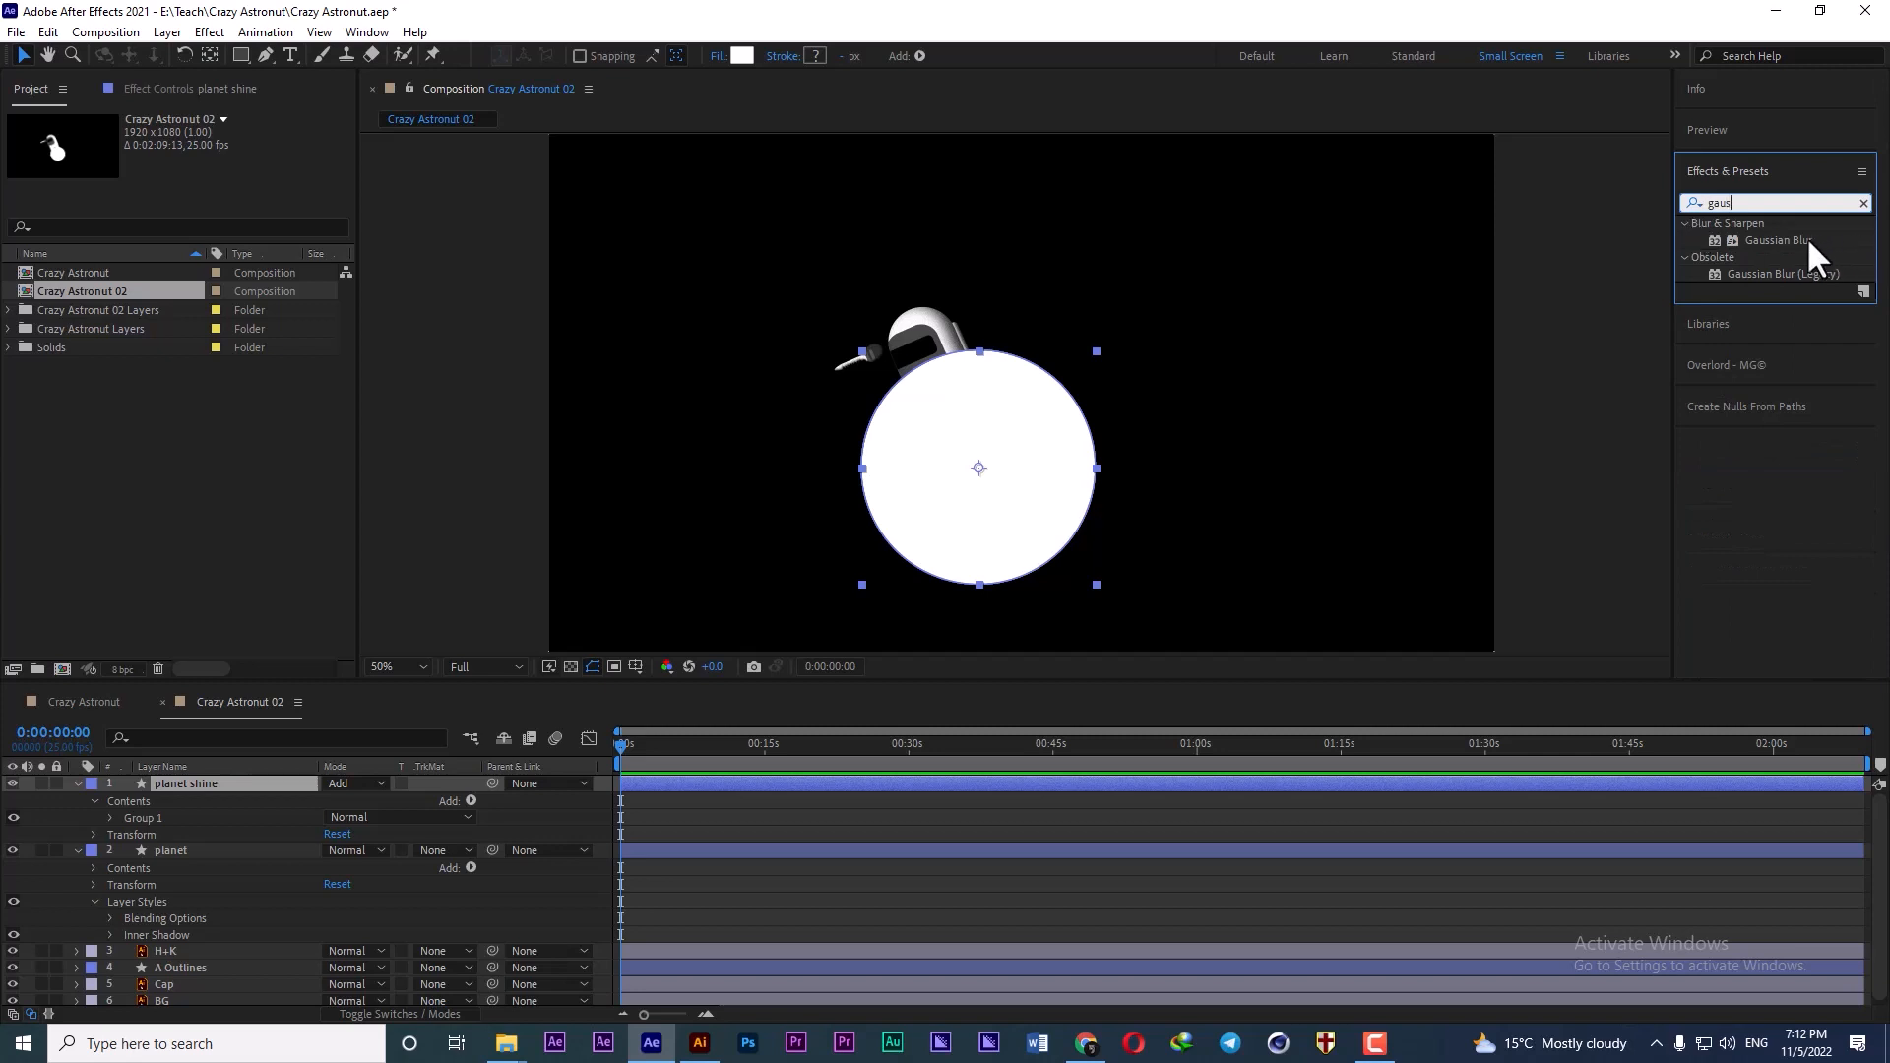
pyautogui.doubleClick(1776, 240)
pyautogui.click(206, 154)
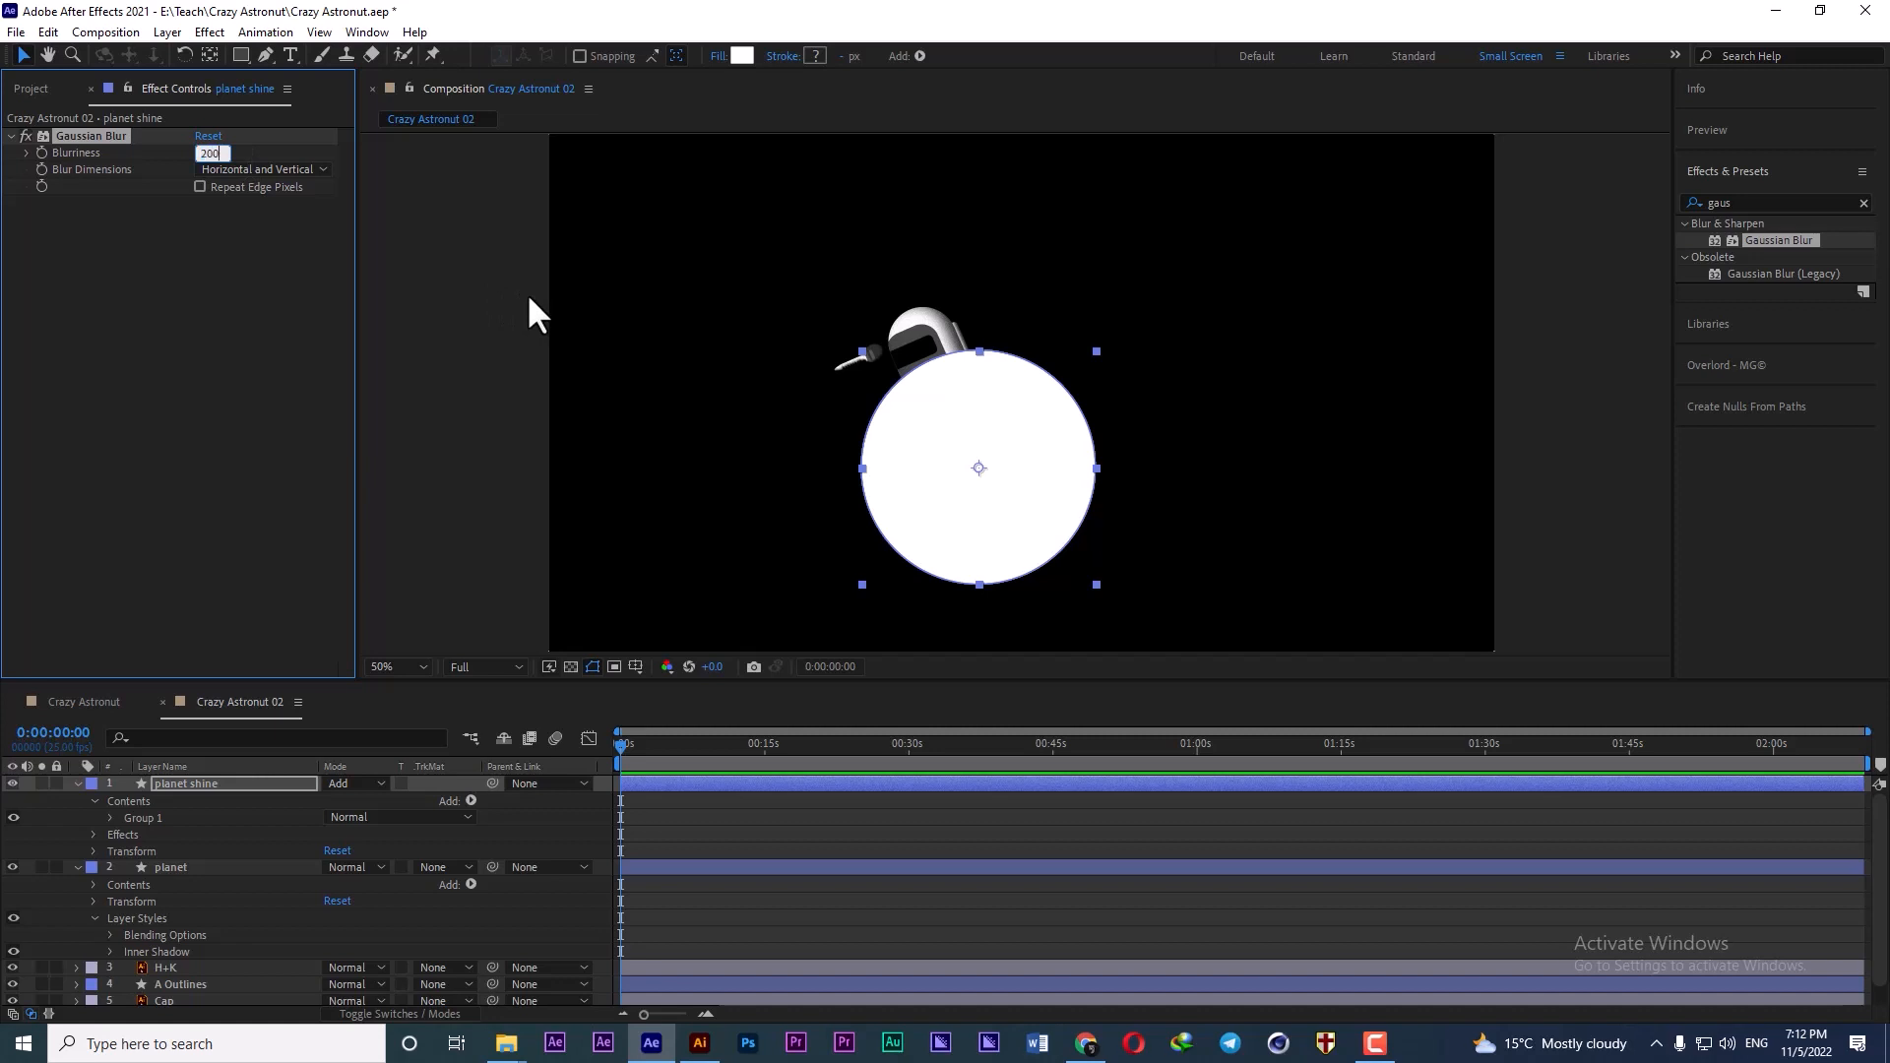
pyautogui.press('Return')
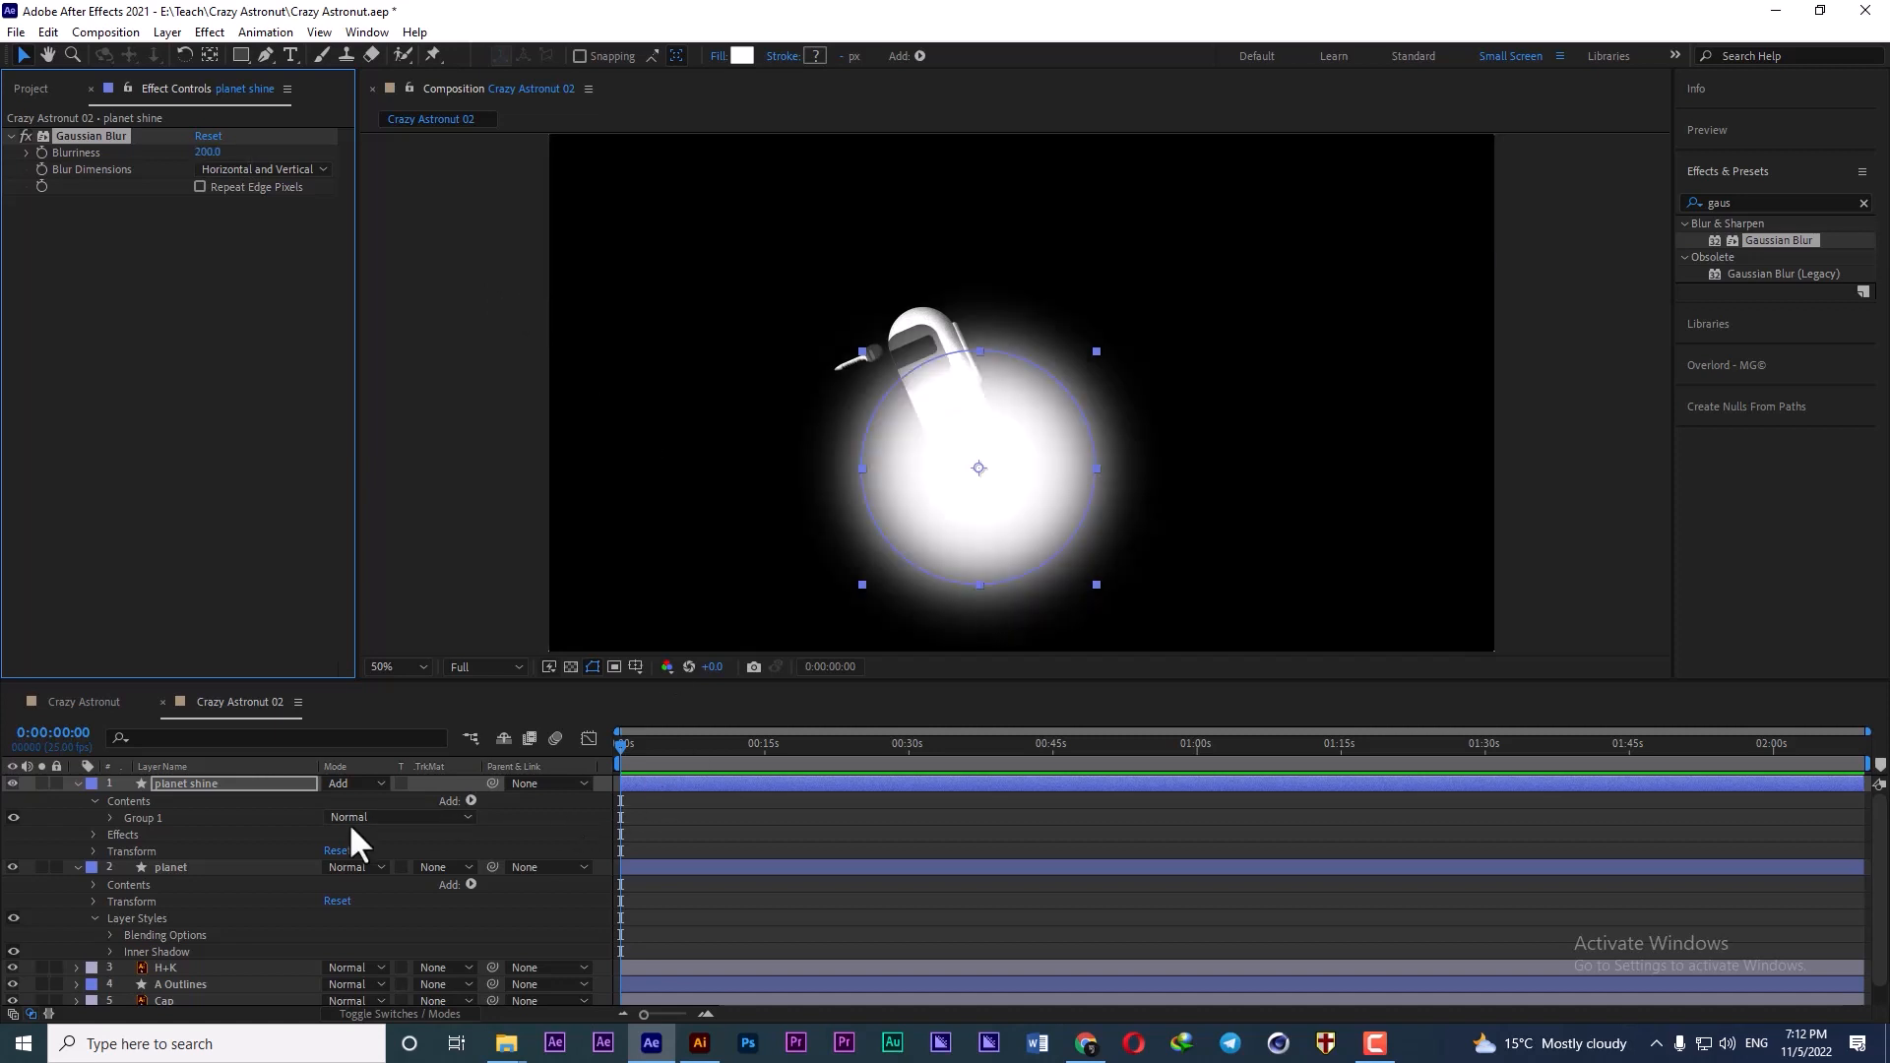
# - Set the planet shine layer's opacity to 45%
pyautogui.click(185, 784)
pyautogui.click(77, 868)
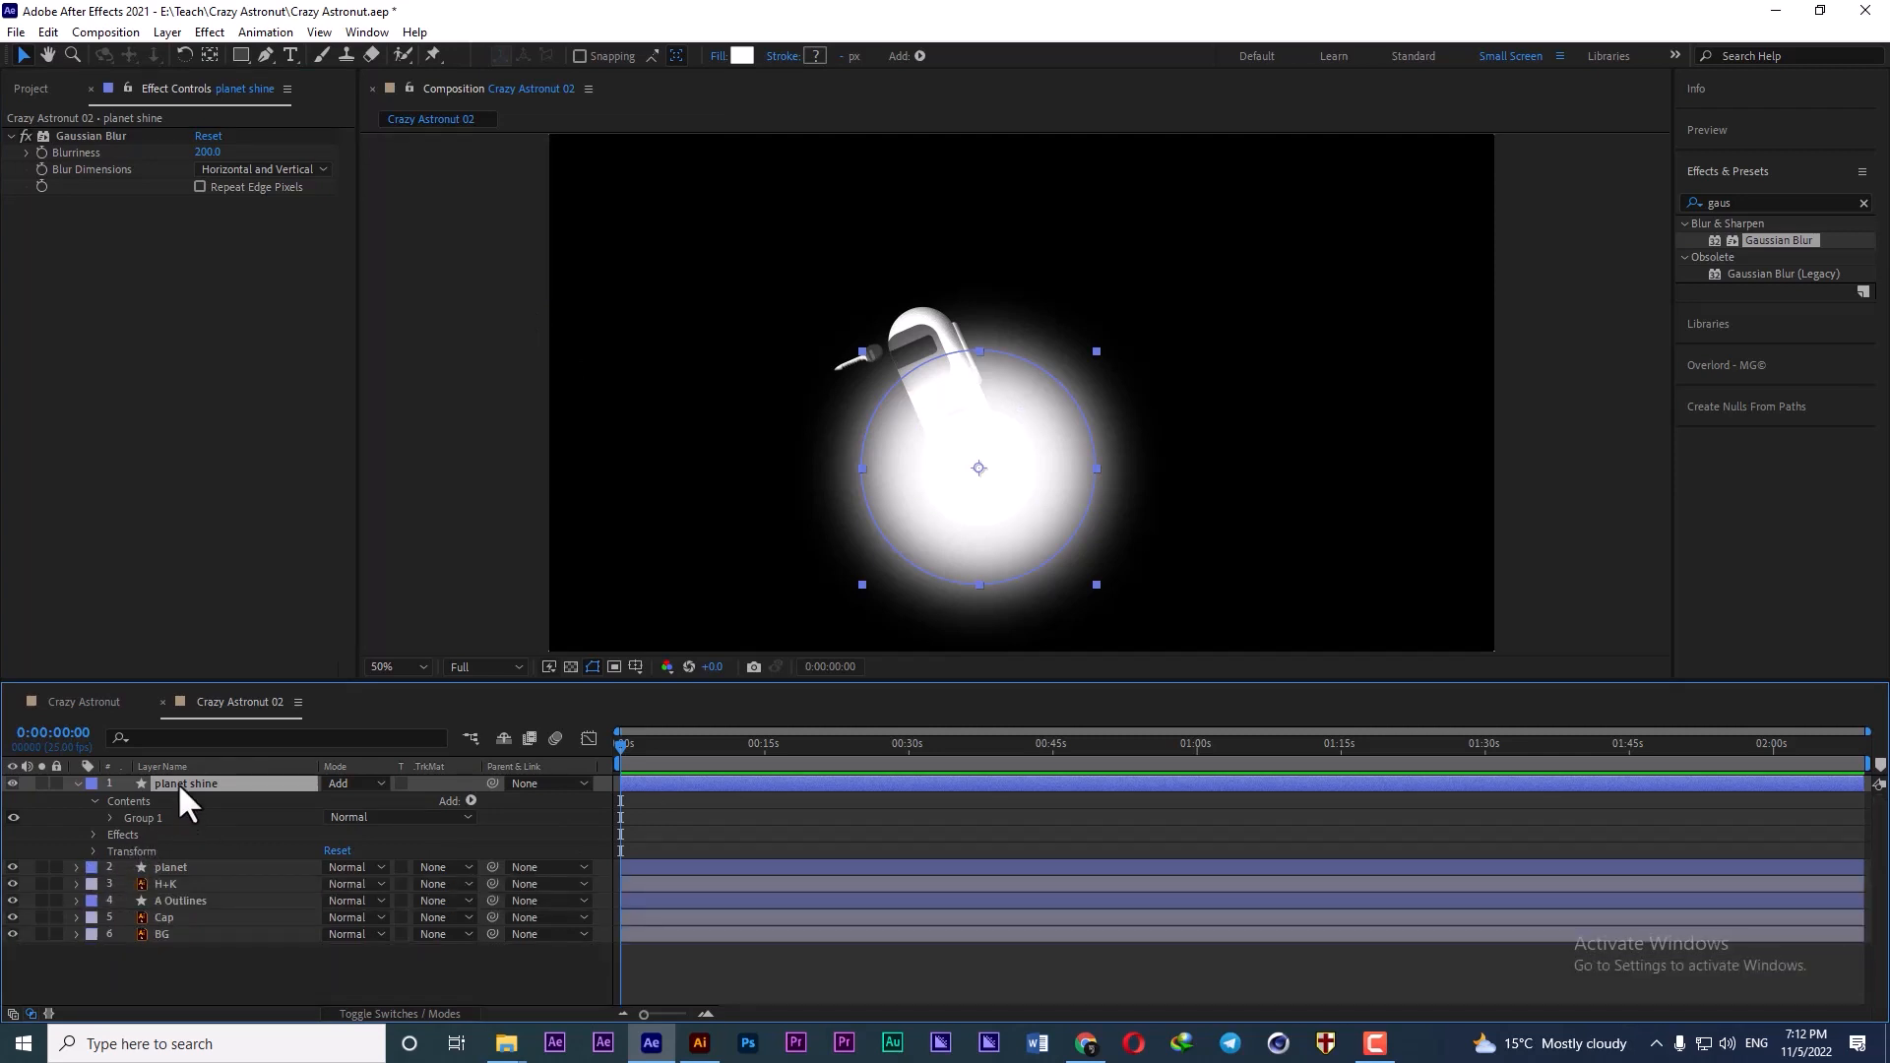
pyautogui.press('t')
pyautogui.click(335, 800)
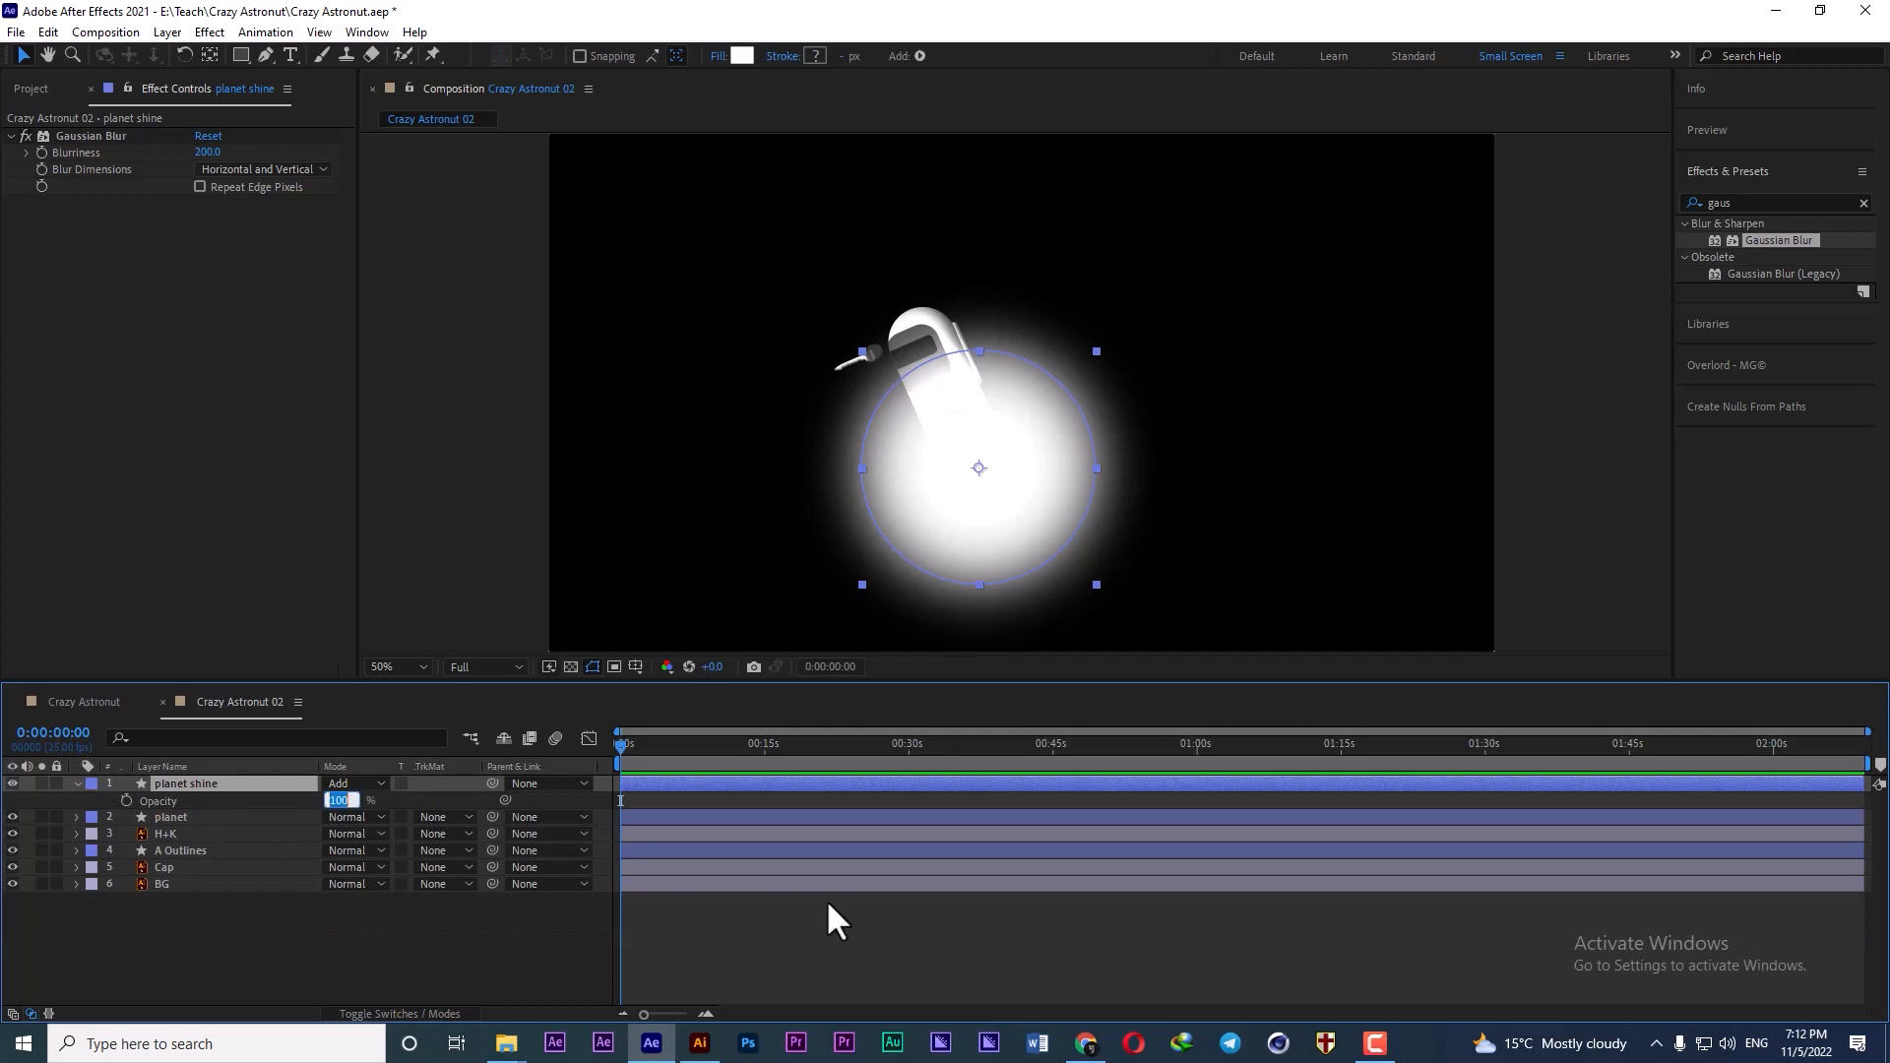
pyautogui.write('45')
pyautogui.press('Return')
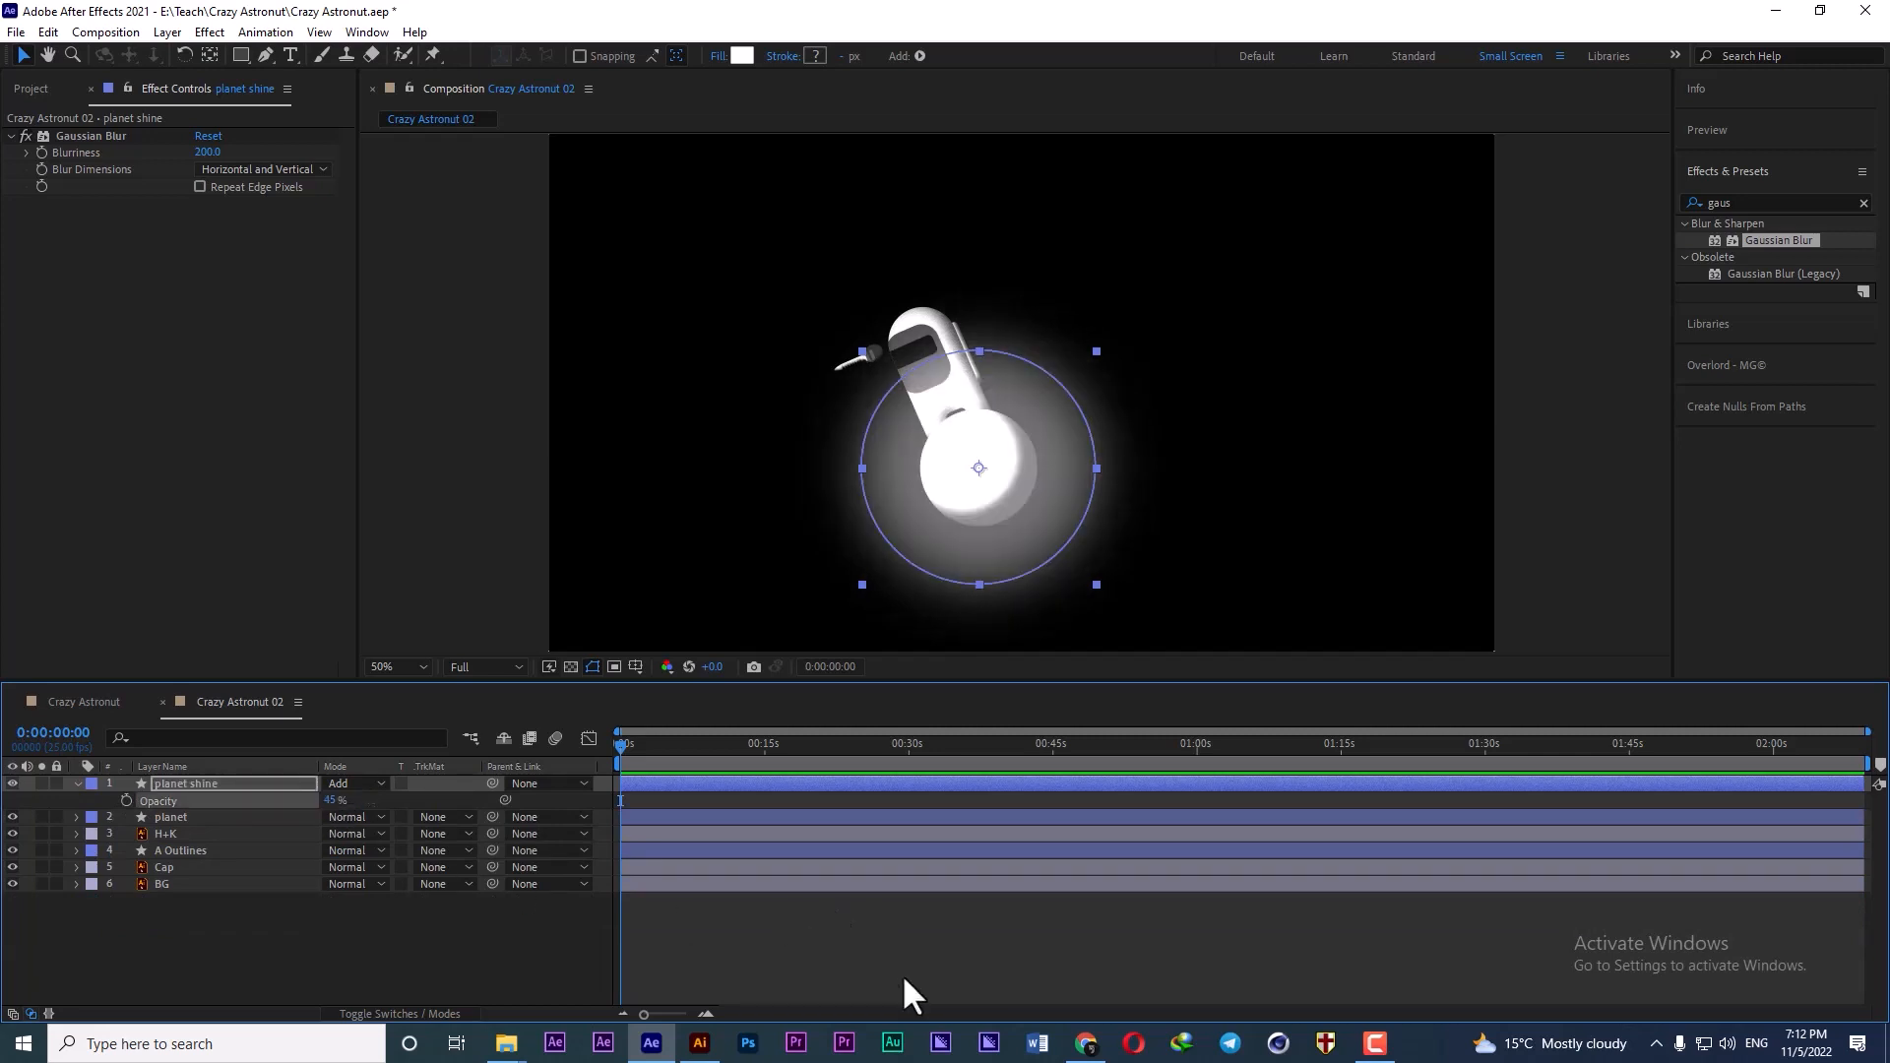
pyautogui.click(588, 950)
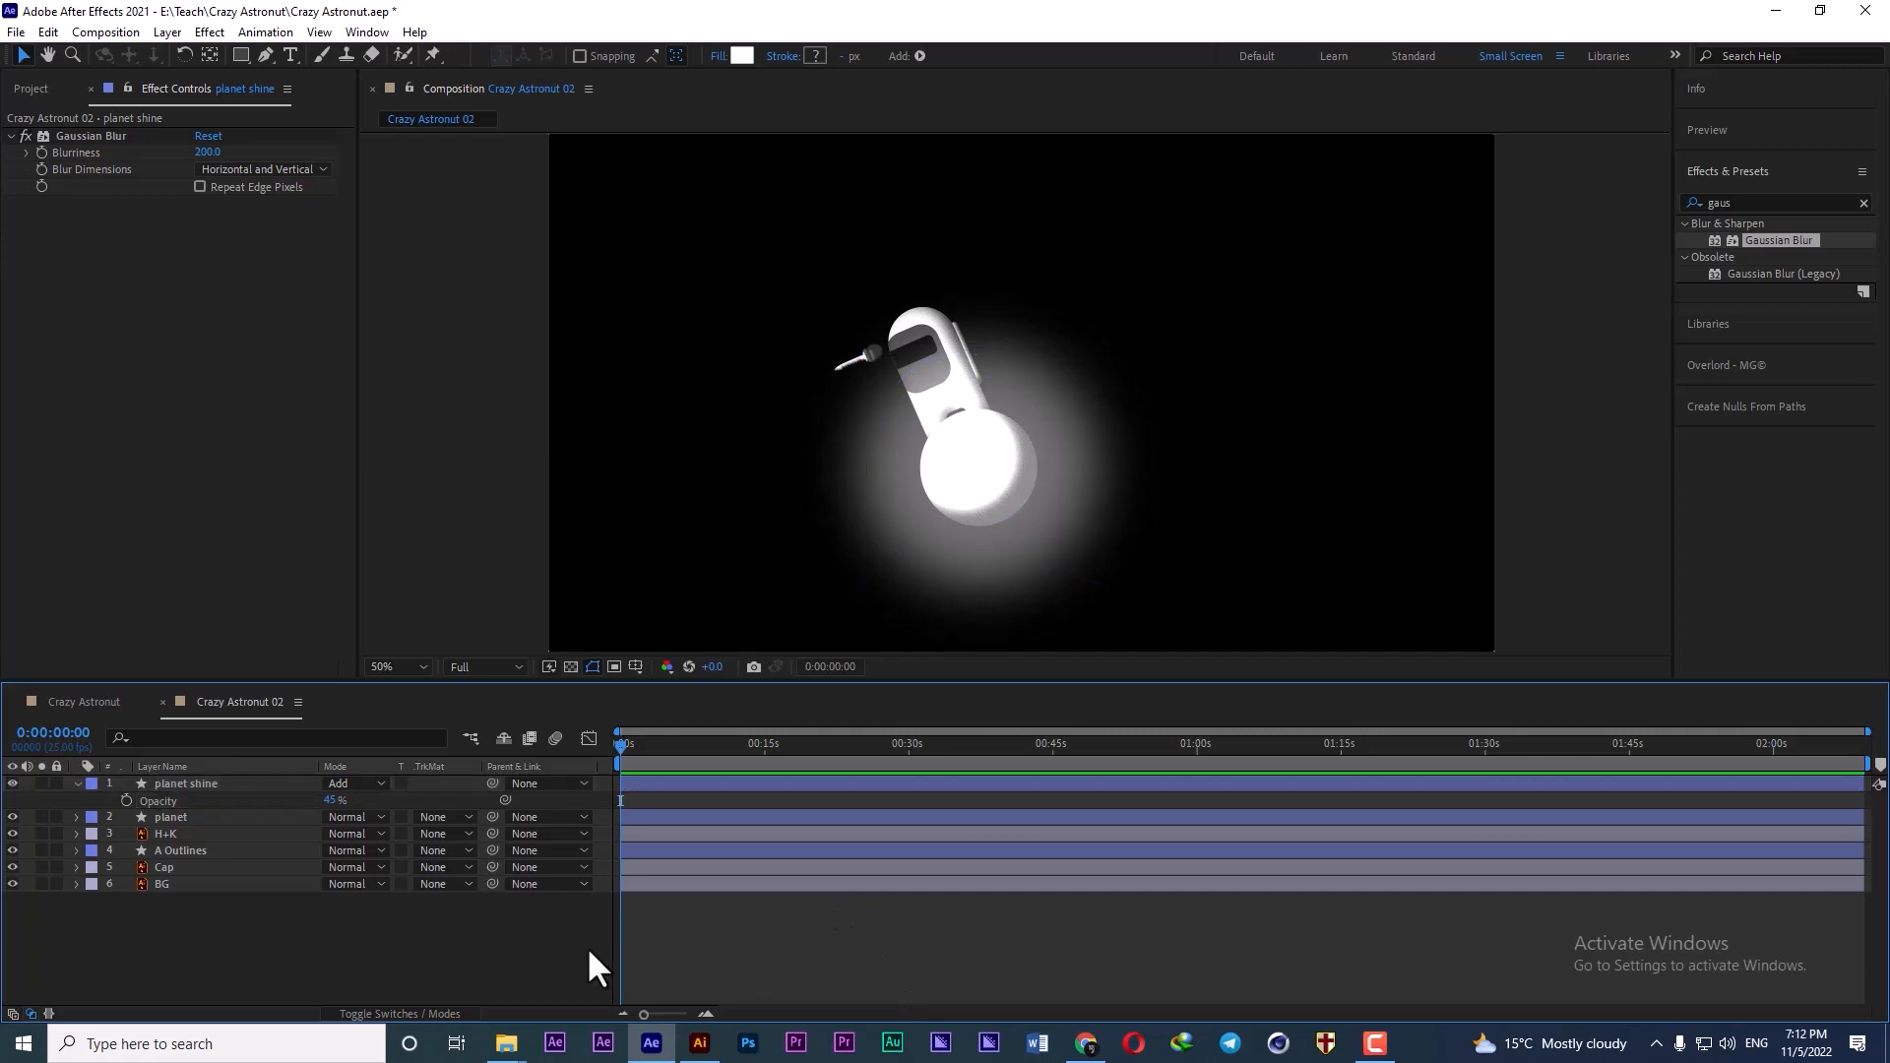
# - Compare the composition with the planet shine layer hidden and shown
pyautogui.click(9, 783)
pyautogui.click(9, 783)
pyautogui.click(175, 783)
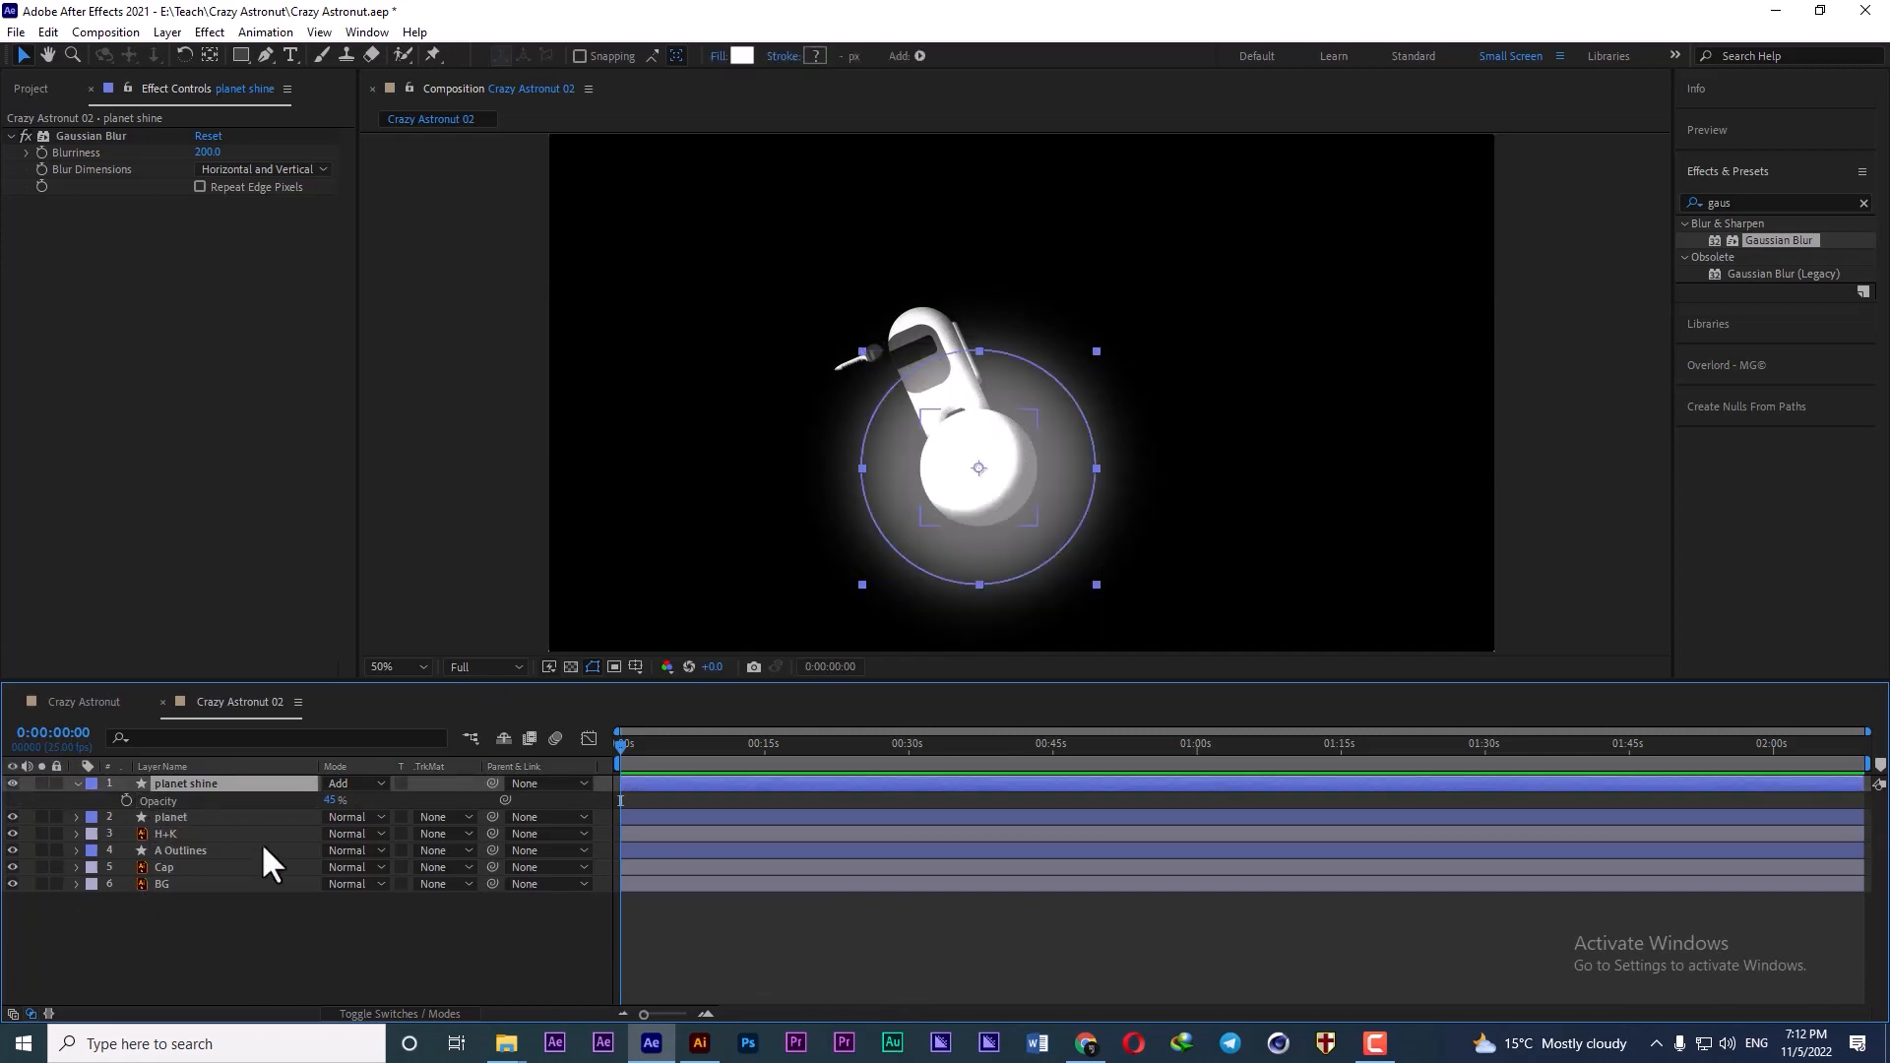
pyautogui.click(252, 927)
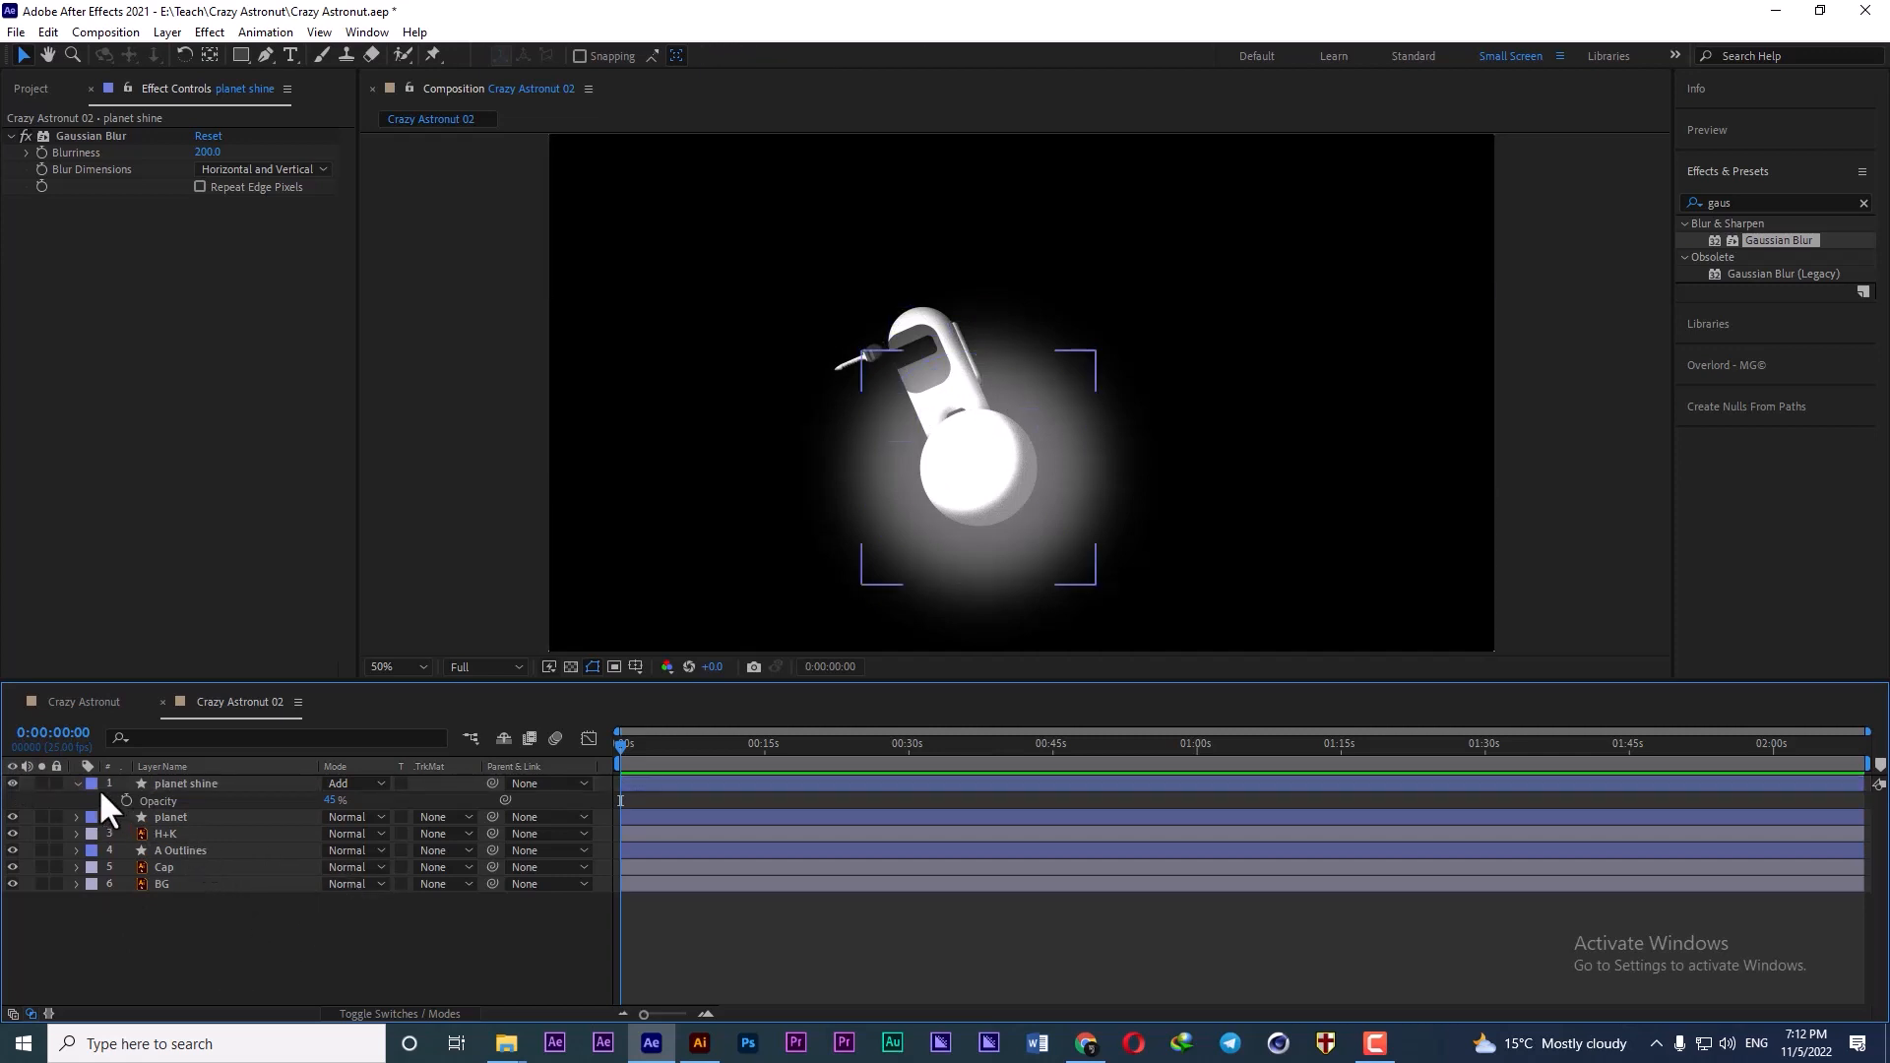
pyautogui.click(75, 783)
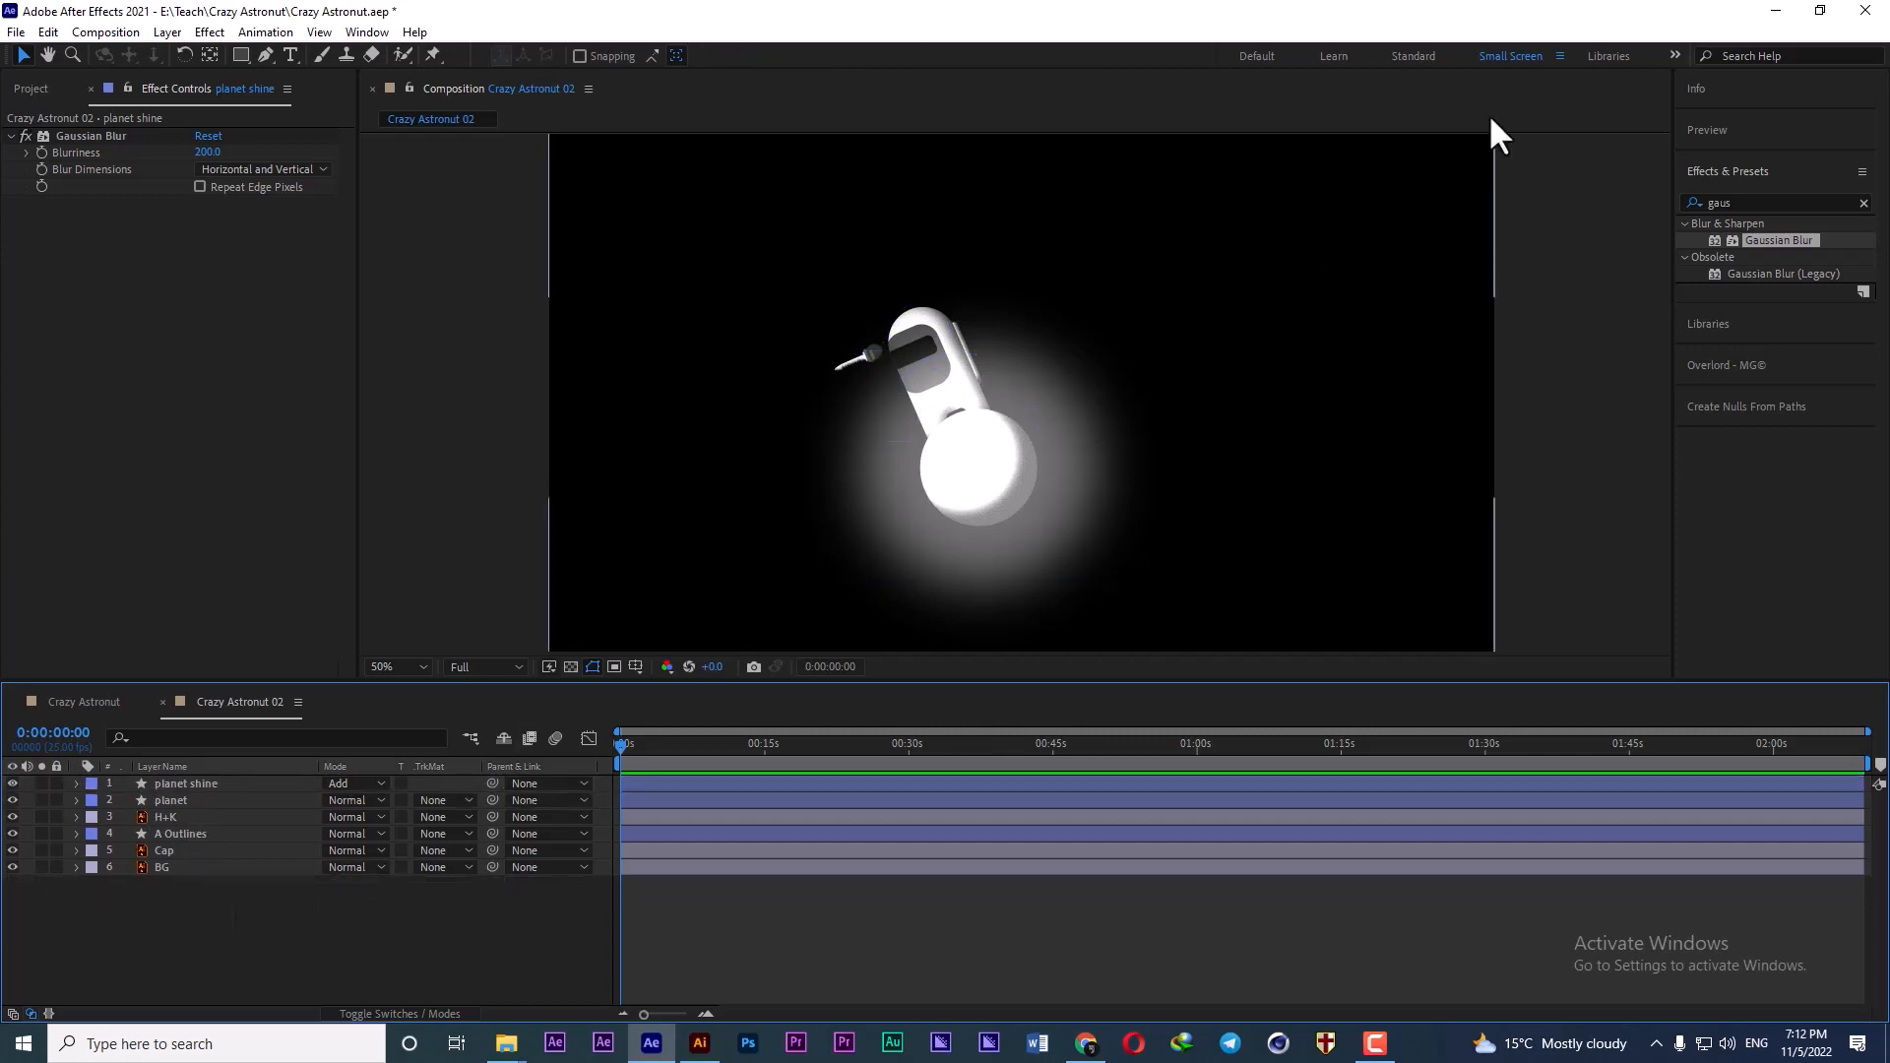
# - Set up the Pen tool with no layer selected and the shape fill set to none
pyautogui.click(394, 668)
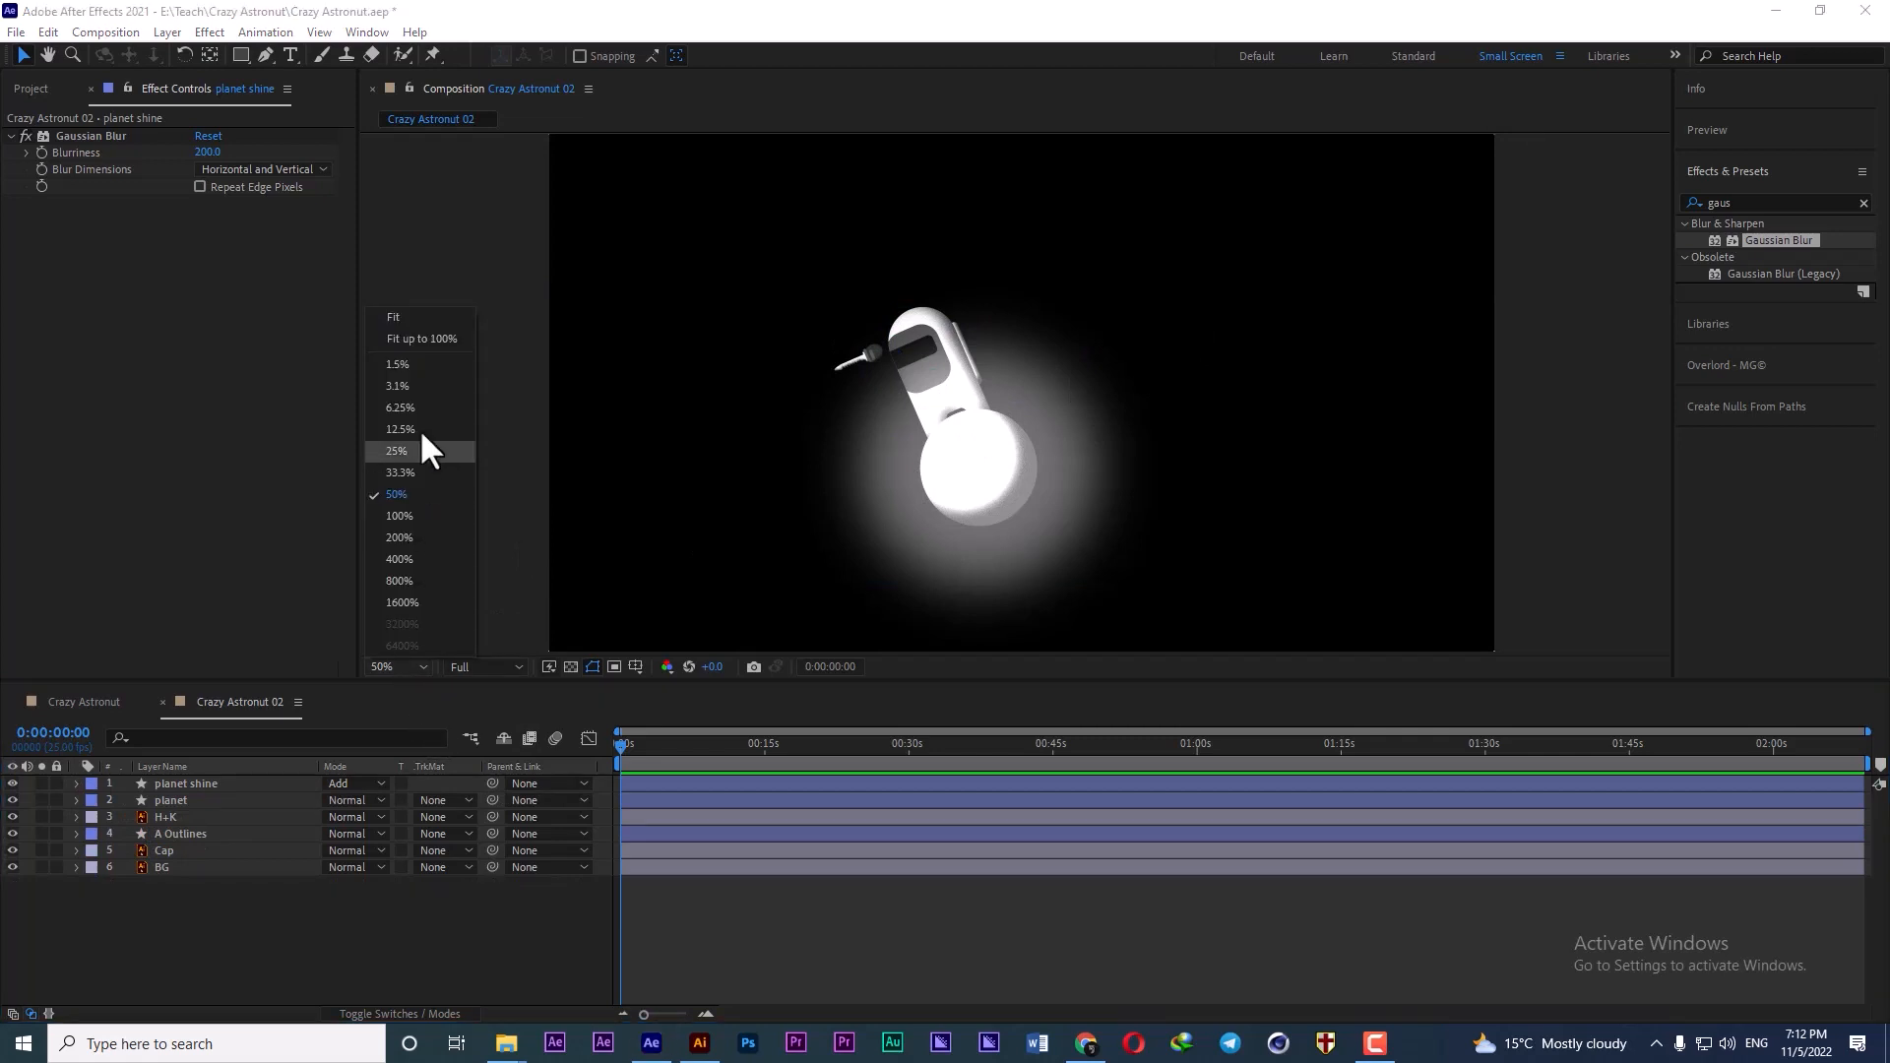
pyautogui.click(428, 338)
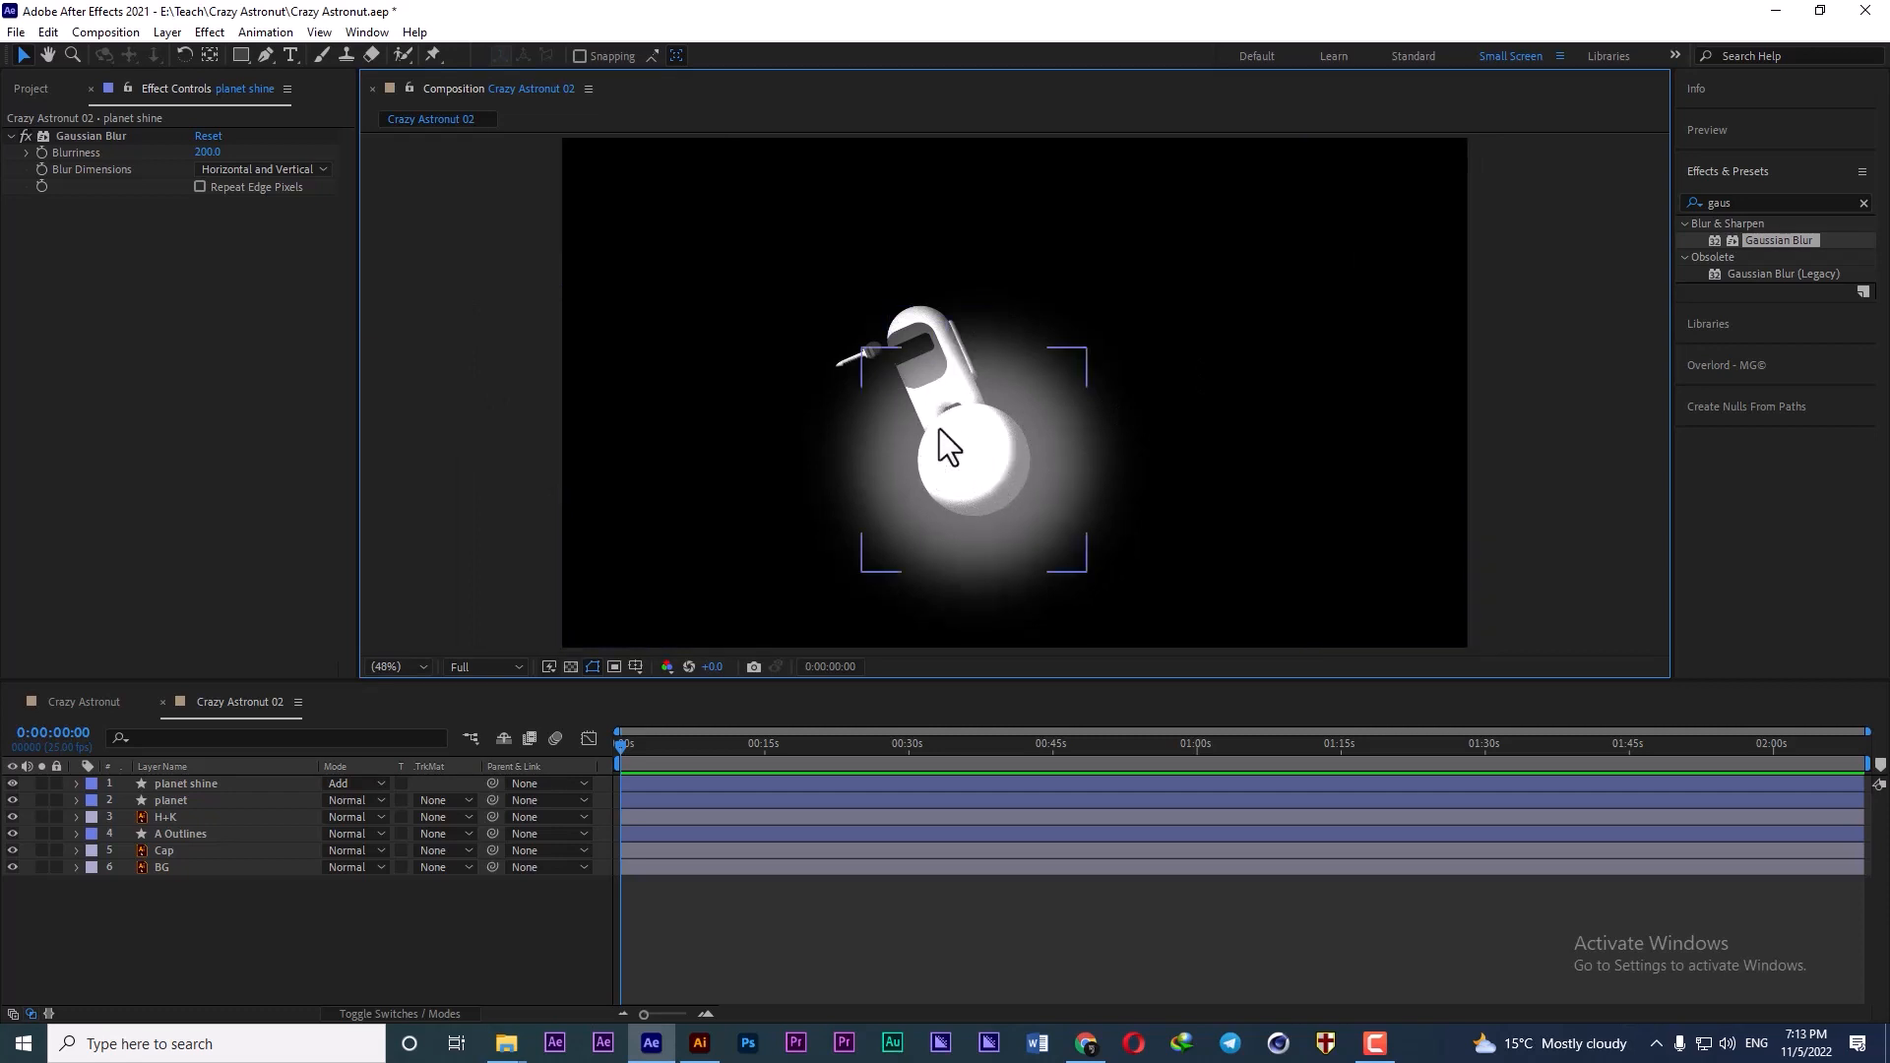
pyautogui.click(158, 911)
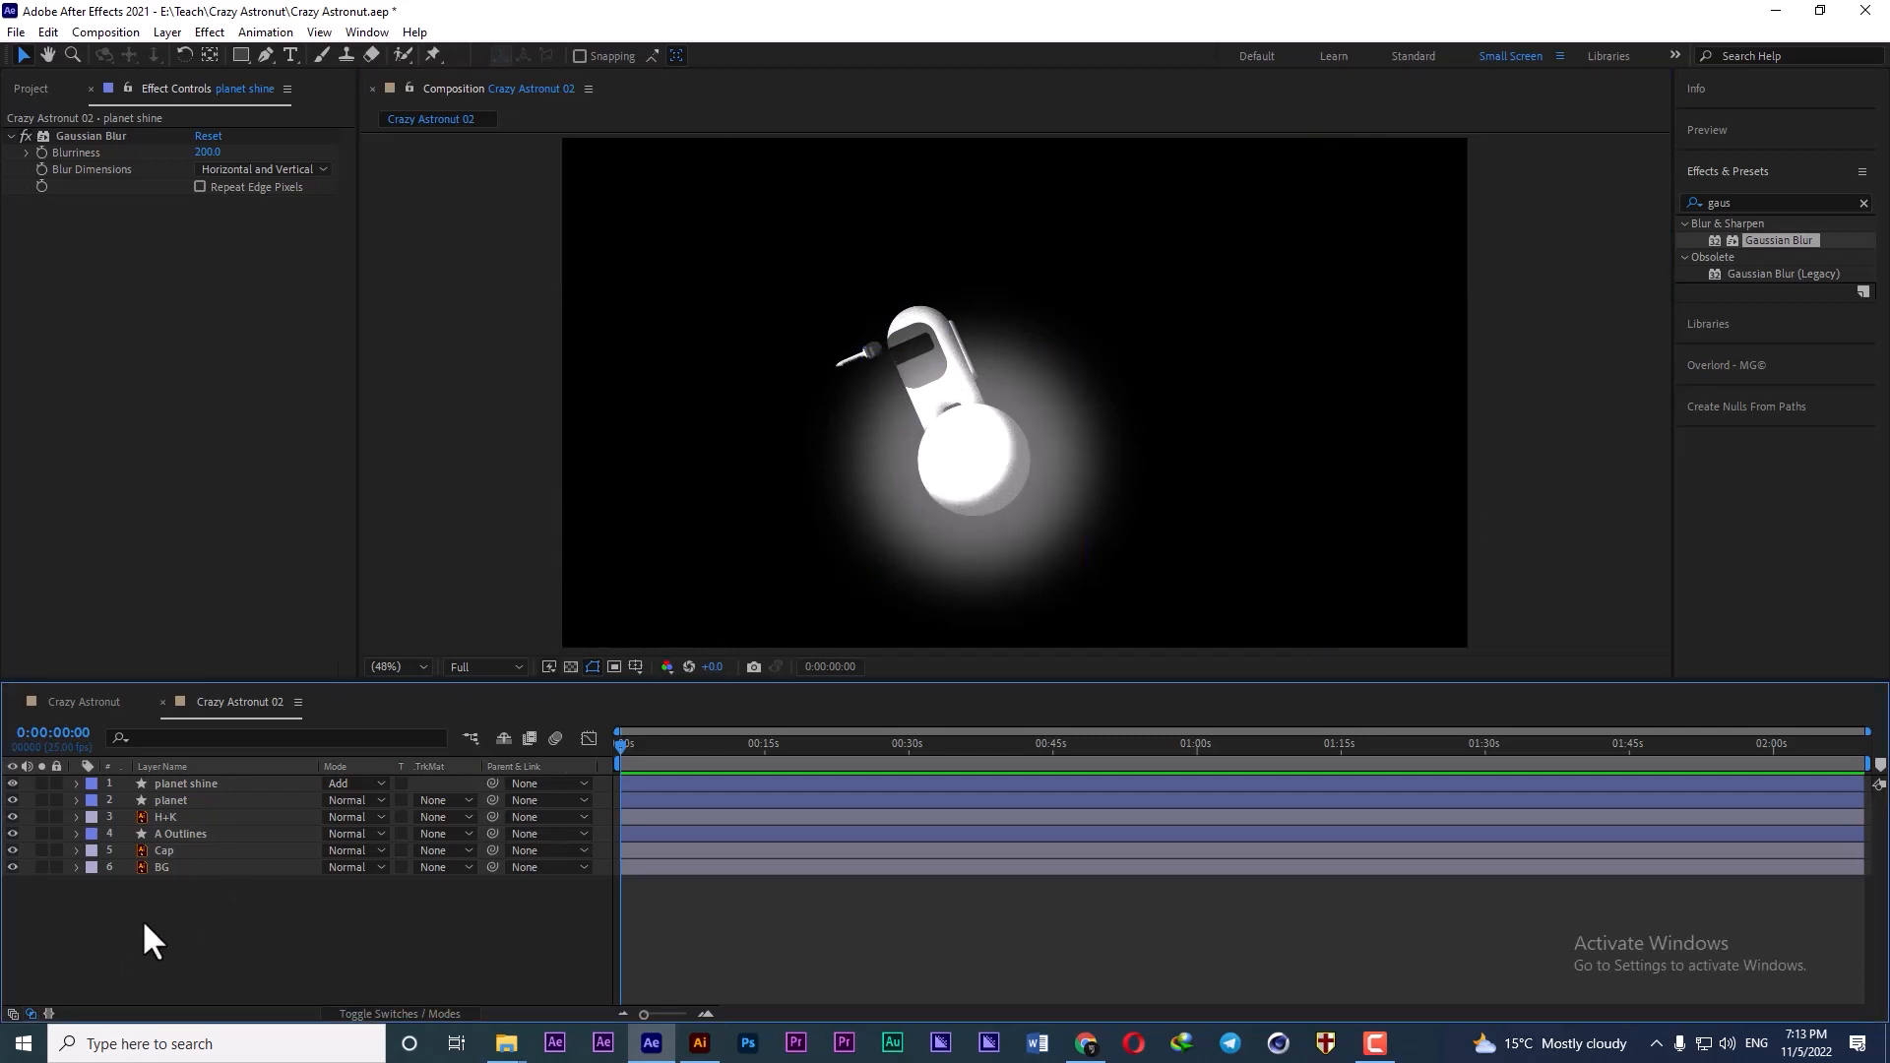
pyautogui.click(264, 53)
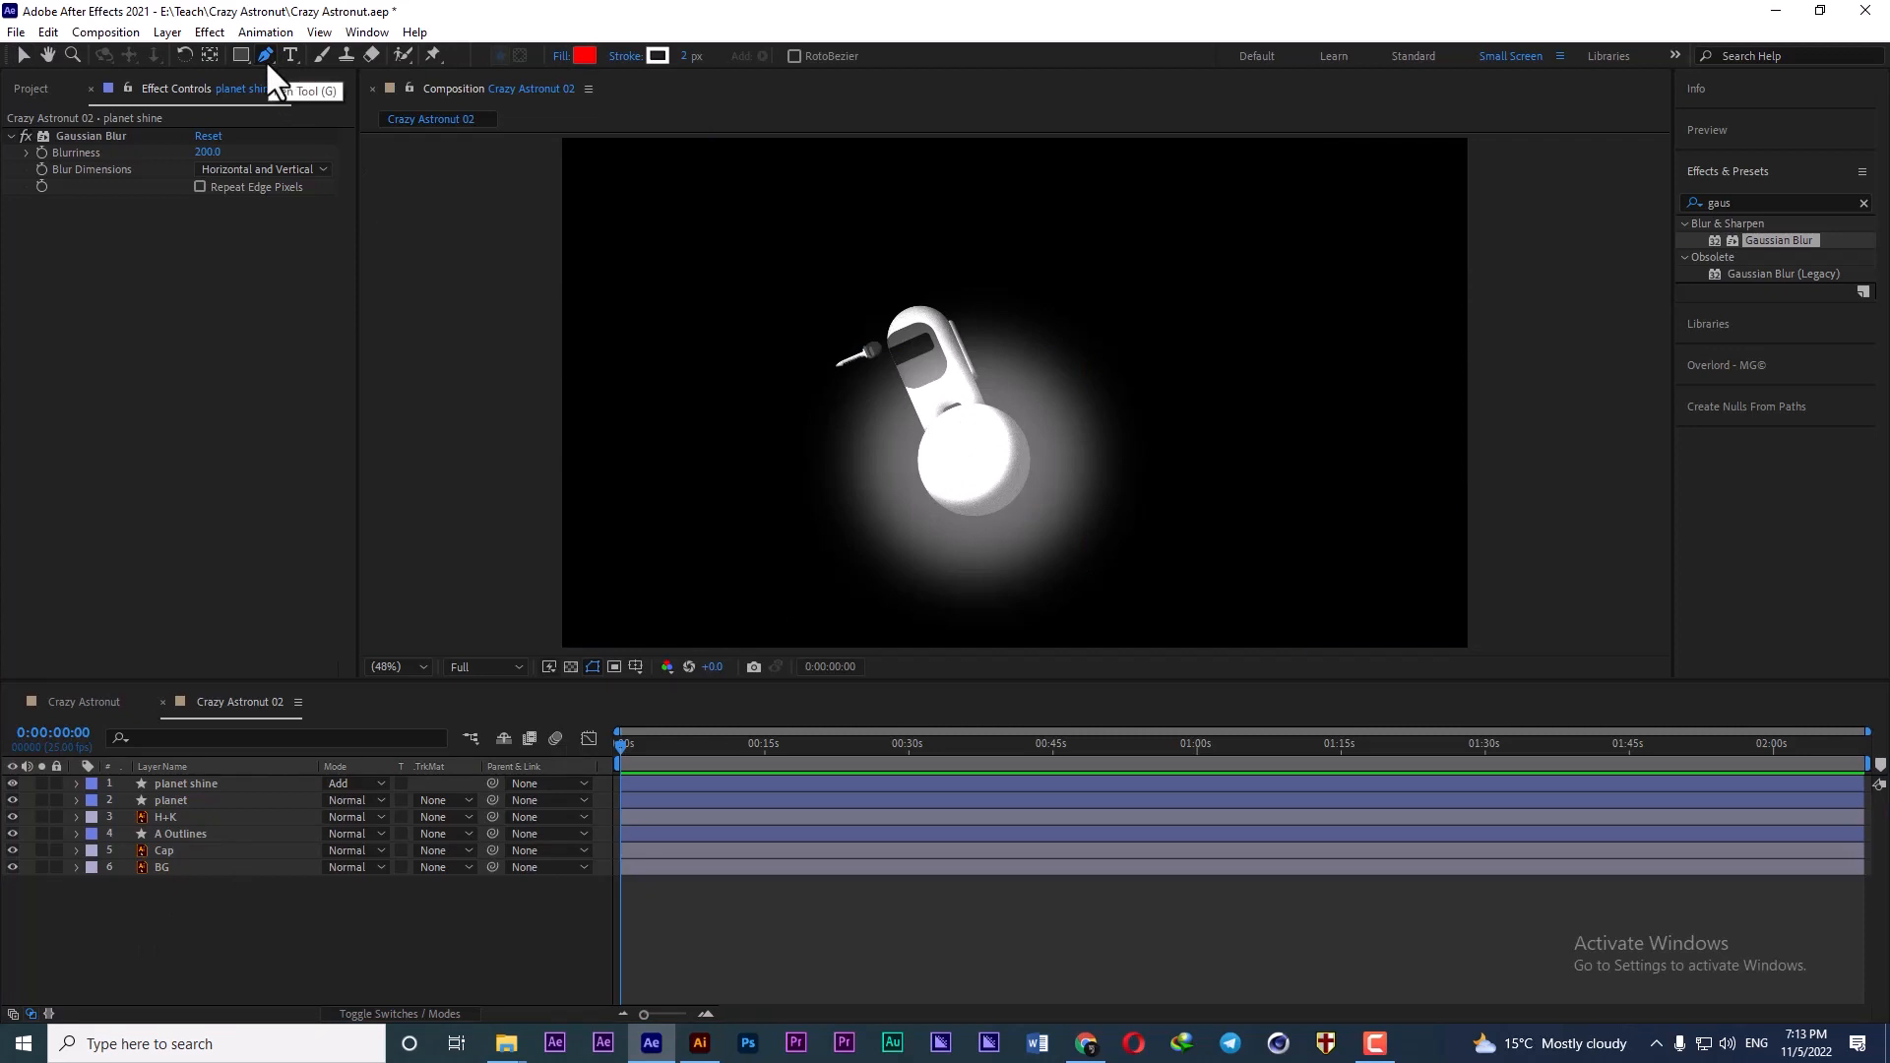
pyautogui.click(567, 56)
pyautogui.click(845, 466)
pyautogui.click(906, 579)
# - Try a near-black shape stroke colour (#000006) and set it back to white
pyautogui.click(656, 55)
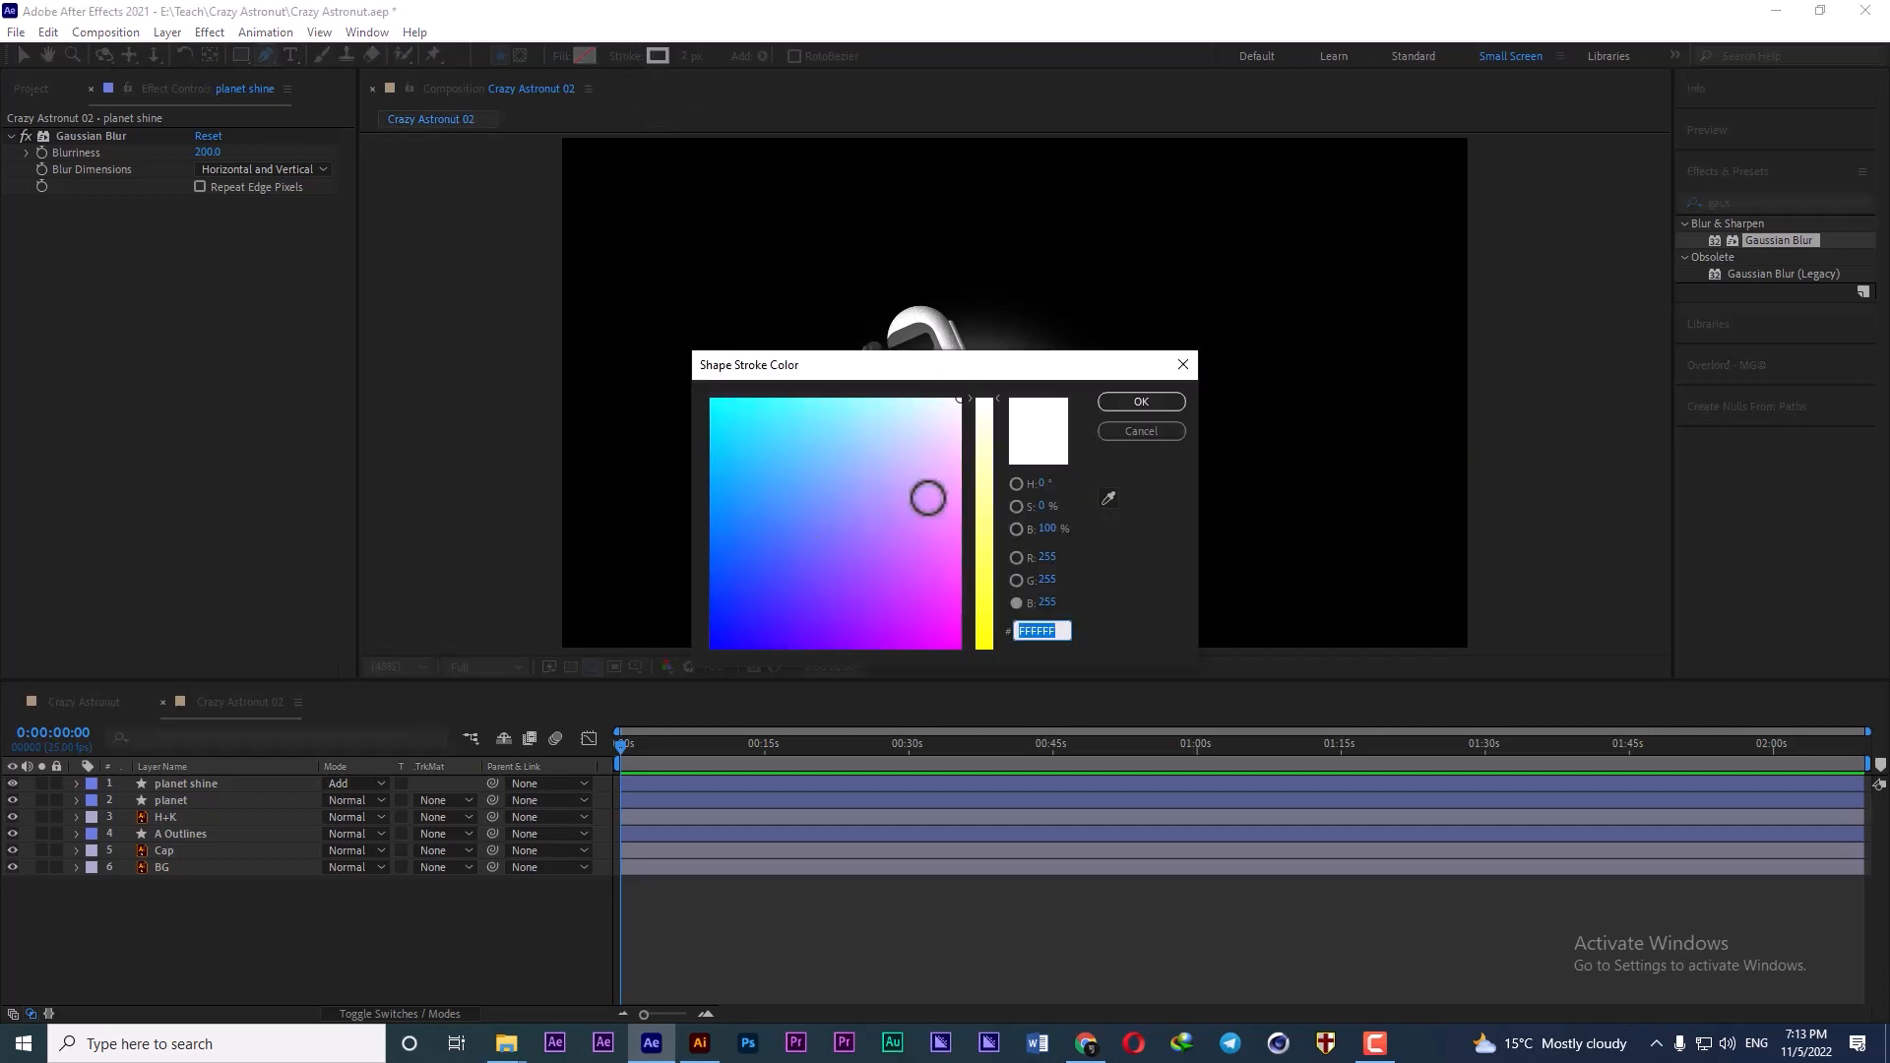
pyautogui.moveTo(990, 544); pyautogui.dragTo(978, 641)
pyautogui.moveTo(793, 621); pyautogui.dragTo(653, 654)
pyautogui.click(1147, 403)
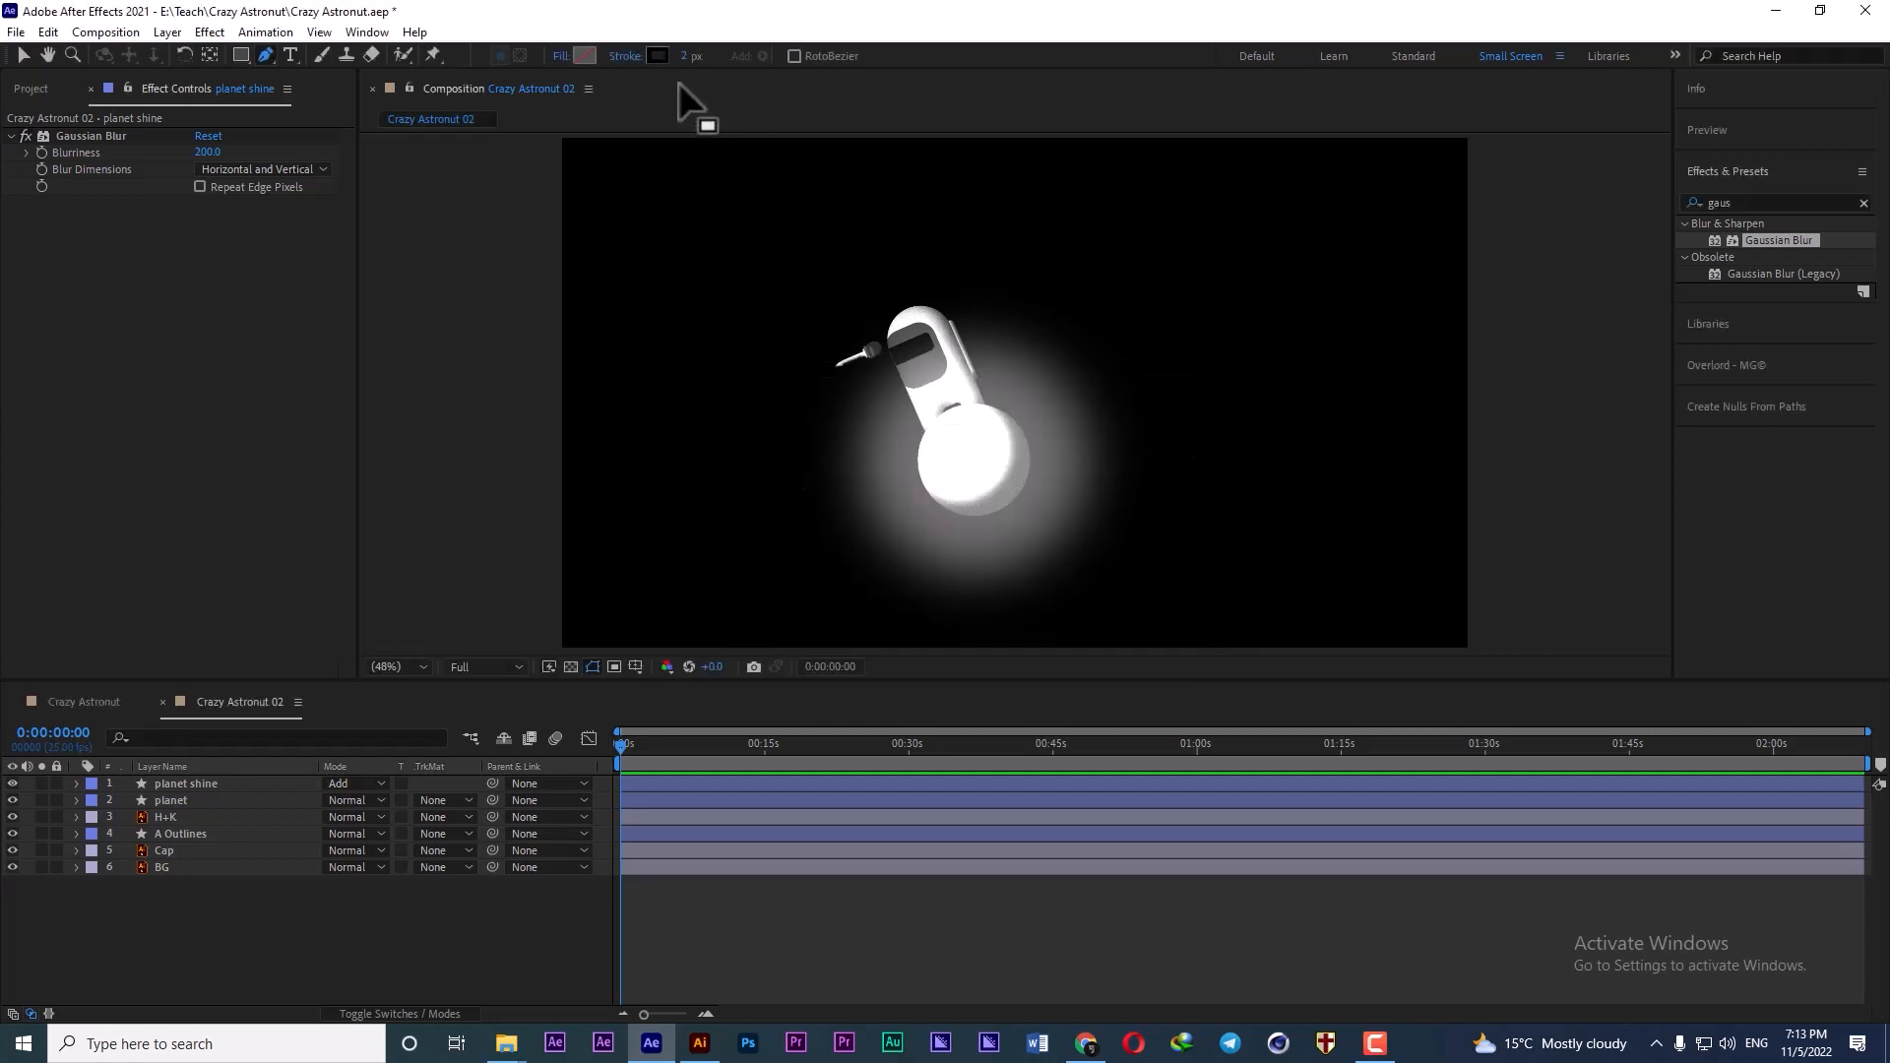
pyautogui.click(657, 56)
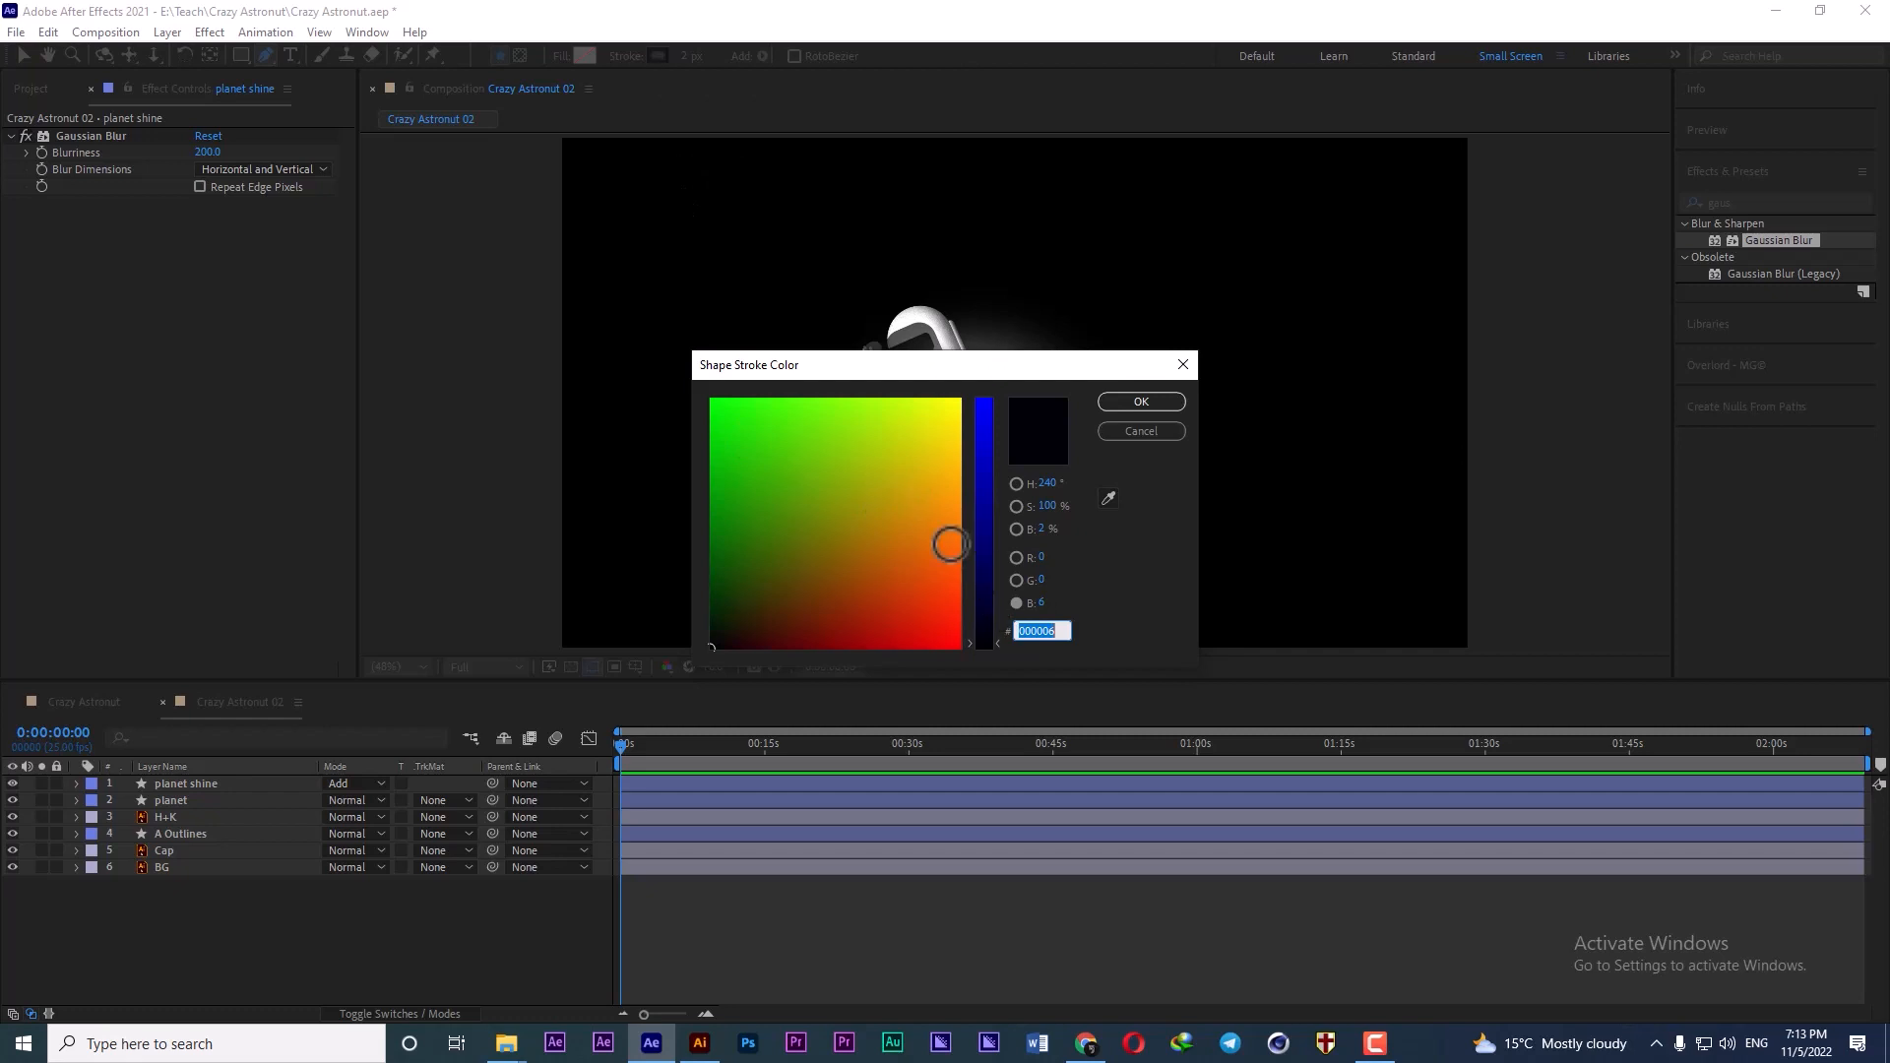
pyautogui.moveTo(987, 615)
pyautogui.mouseDown()
pyautogui.moveTo(977, 380)
pyautogui.moveTo(963, 396)
pyautogui.mouseUp()
pyautogui.click(1132, 403)
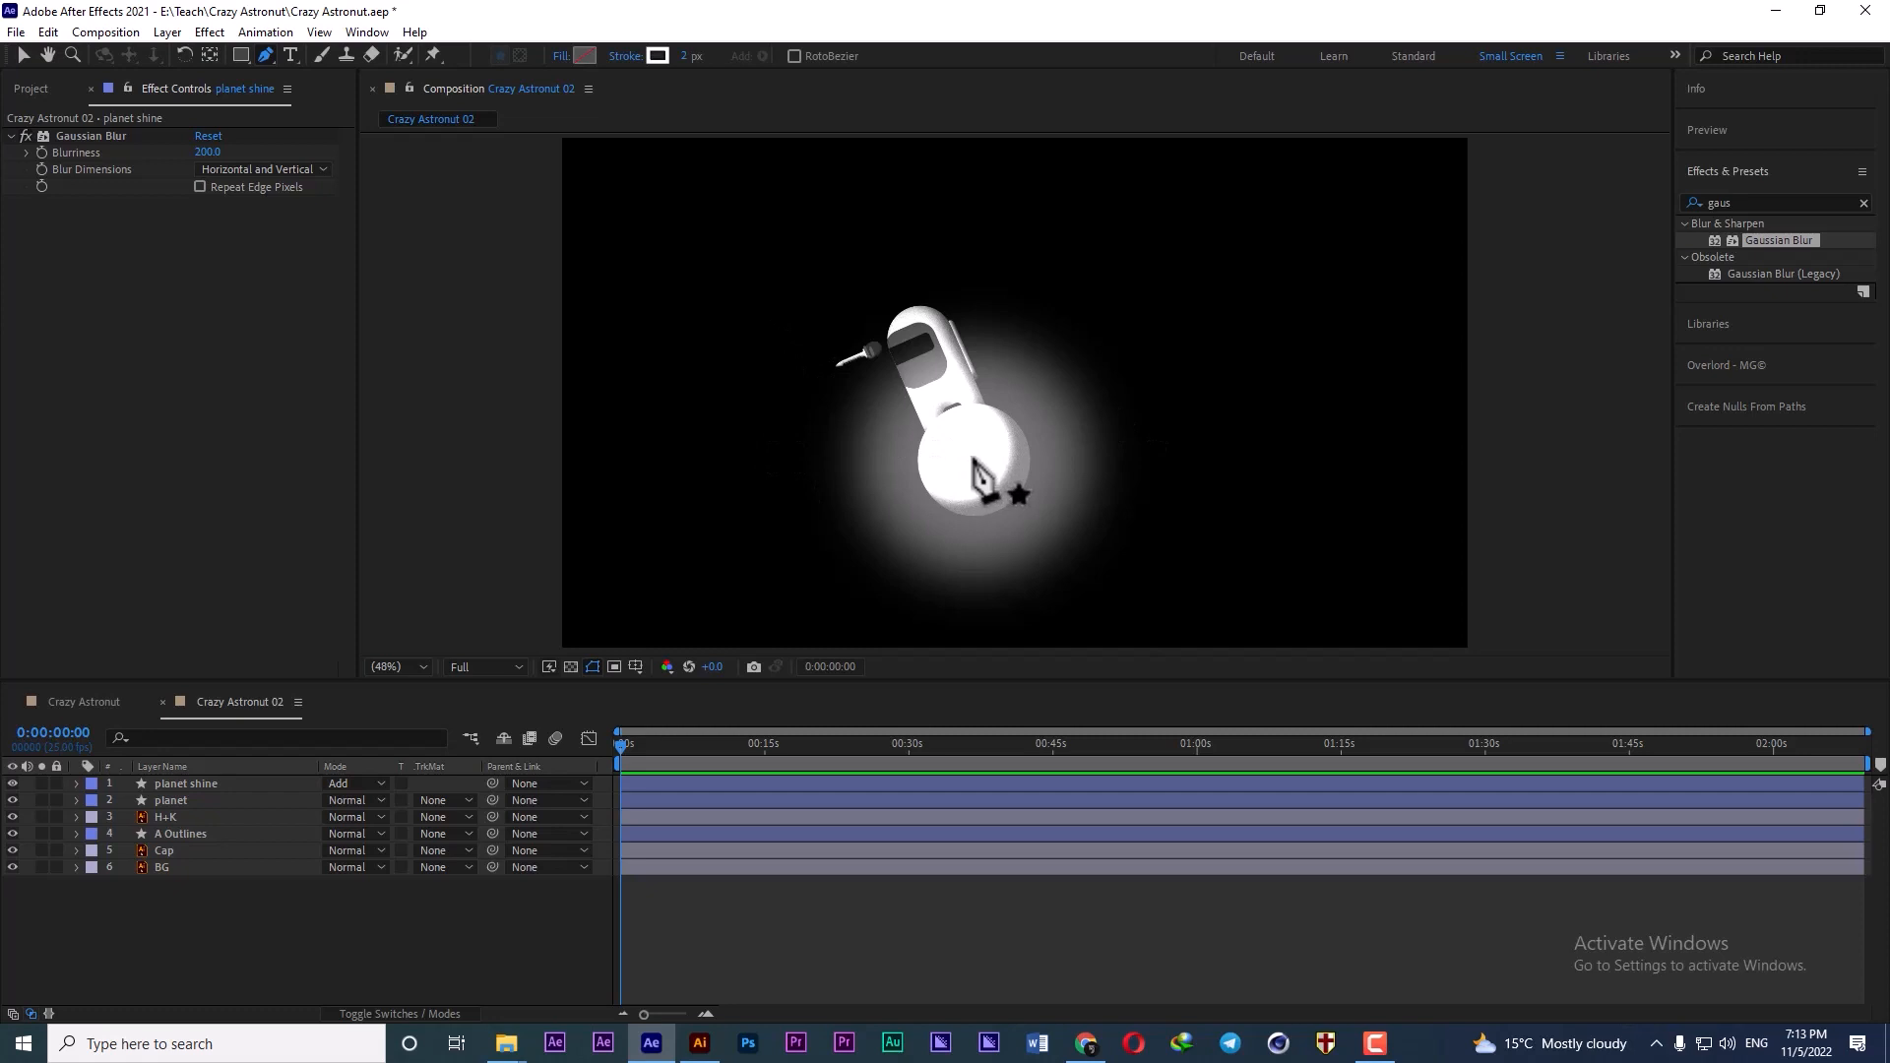
# - Draw a straight diagonal line from the planet's centre to a point beyond the composition's upper-right corner
pyautogui.click(971, 459)
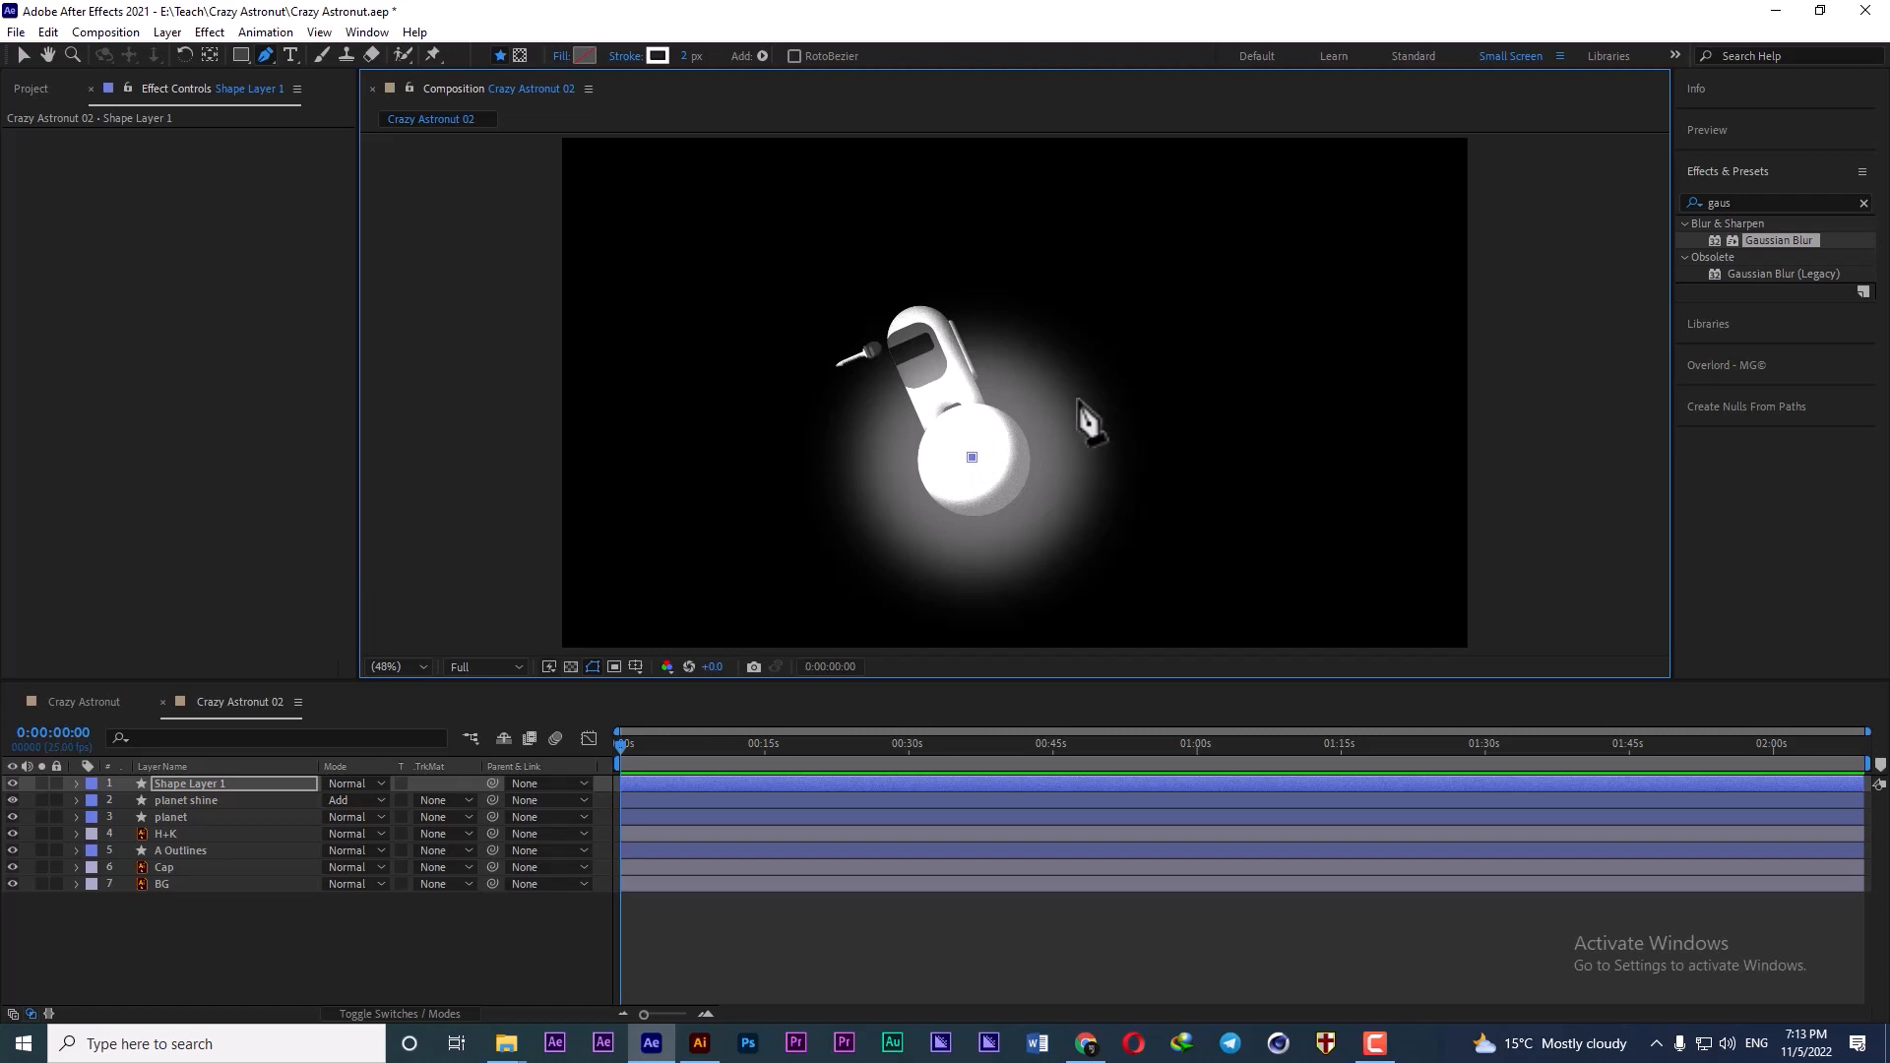
pyautogui.scroll(-2, 1078, 396)
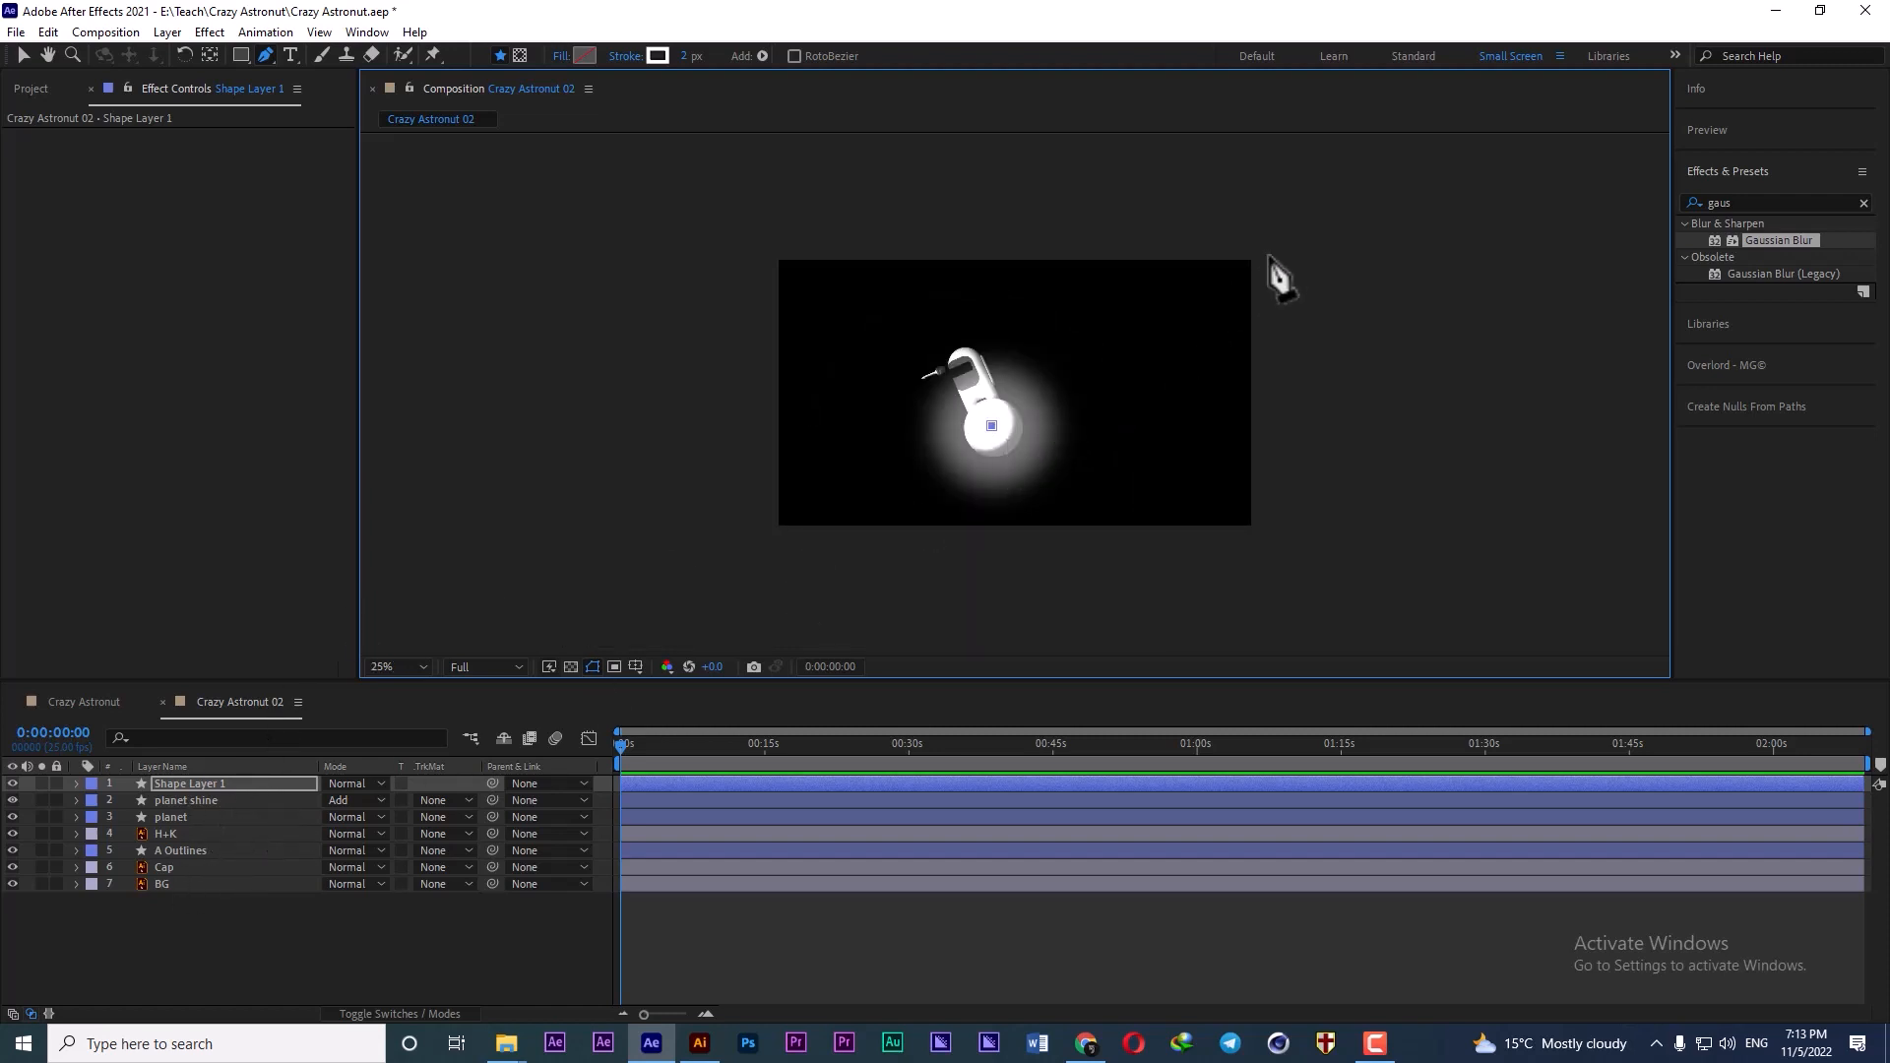
pyautogui.click(1333, 210)
# - Rename the new line's shape layer to trail and set its label colour to yellow
pyautogui.click(191, 783)
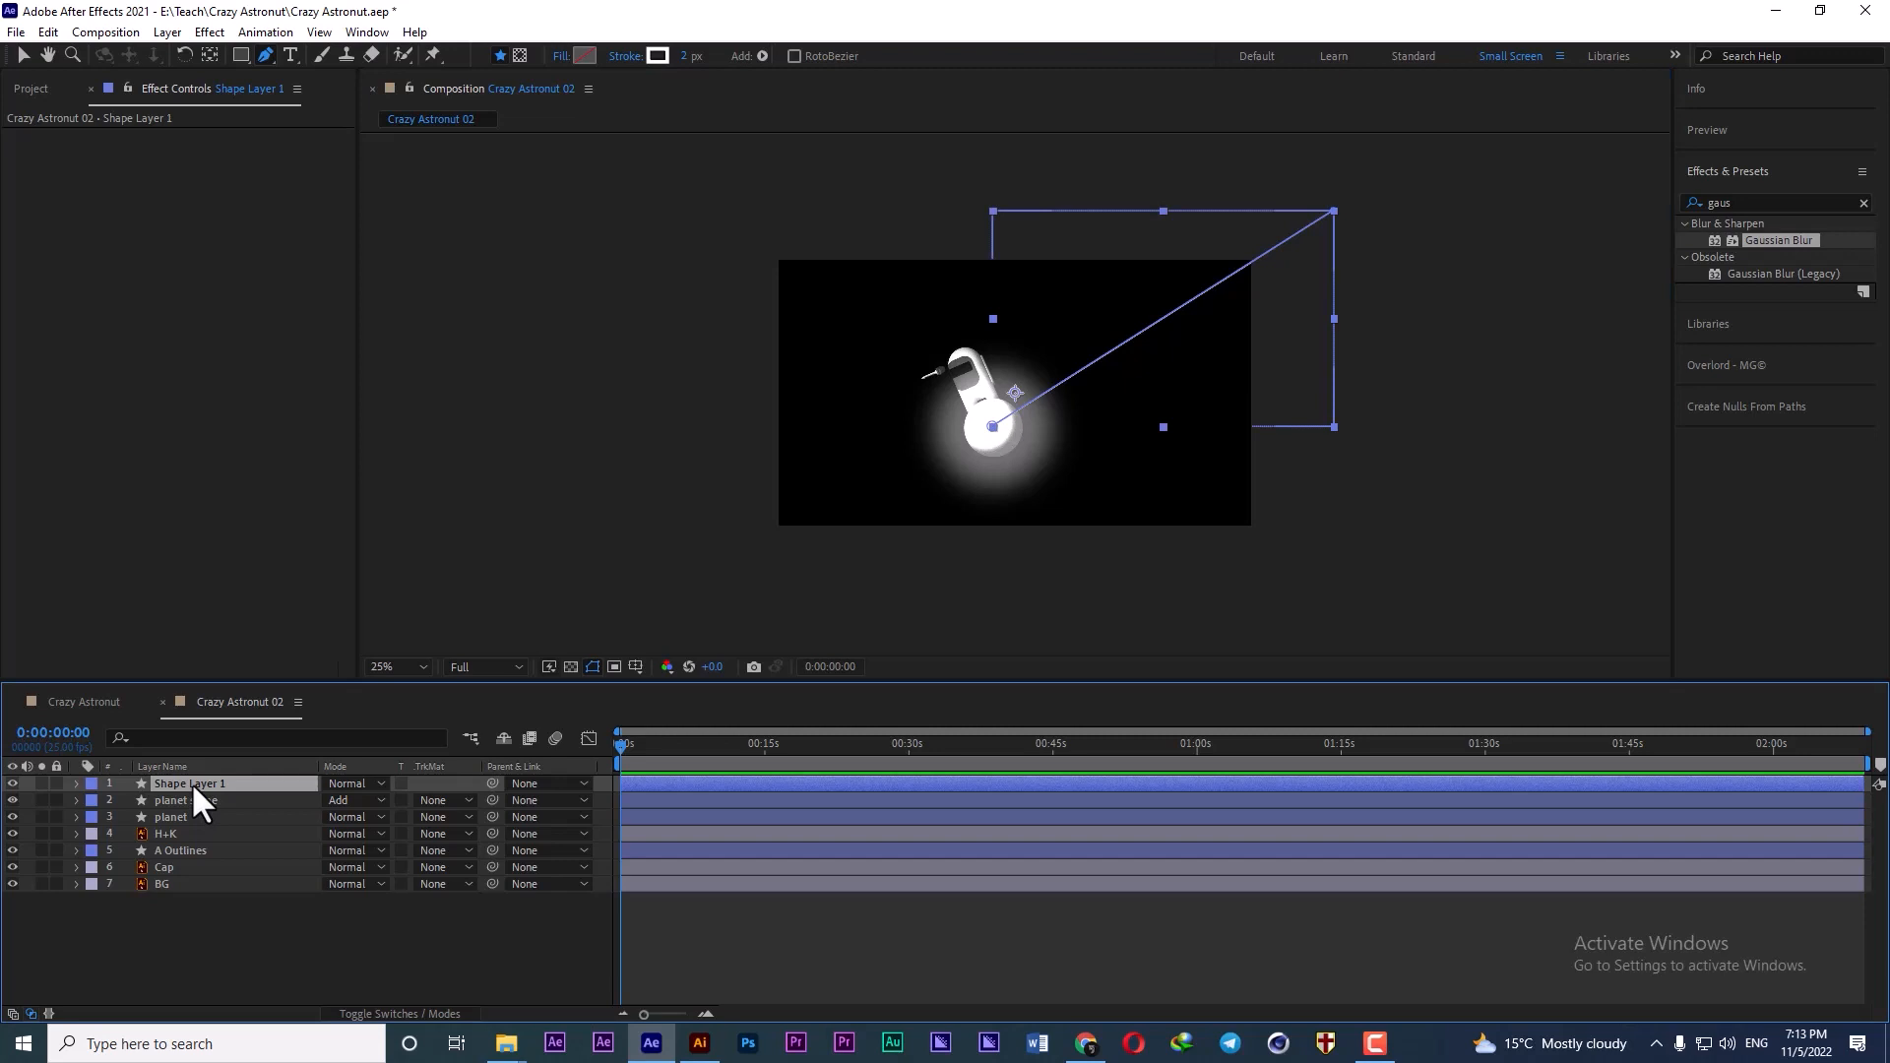
pyautogui.press('Return')
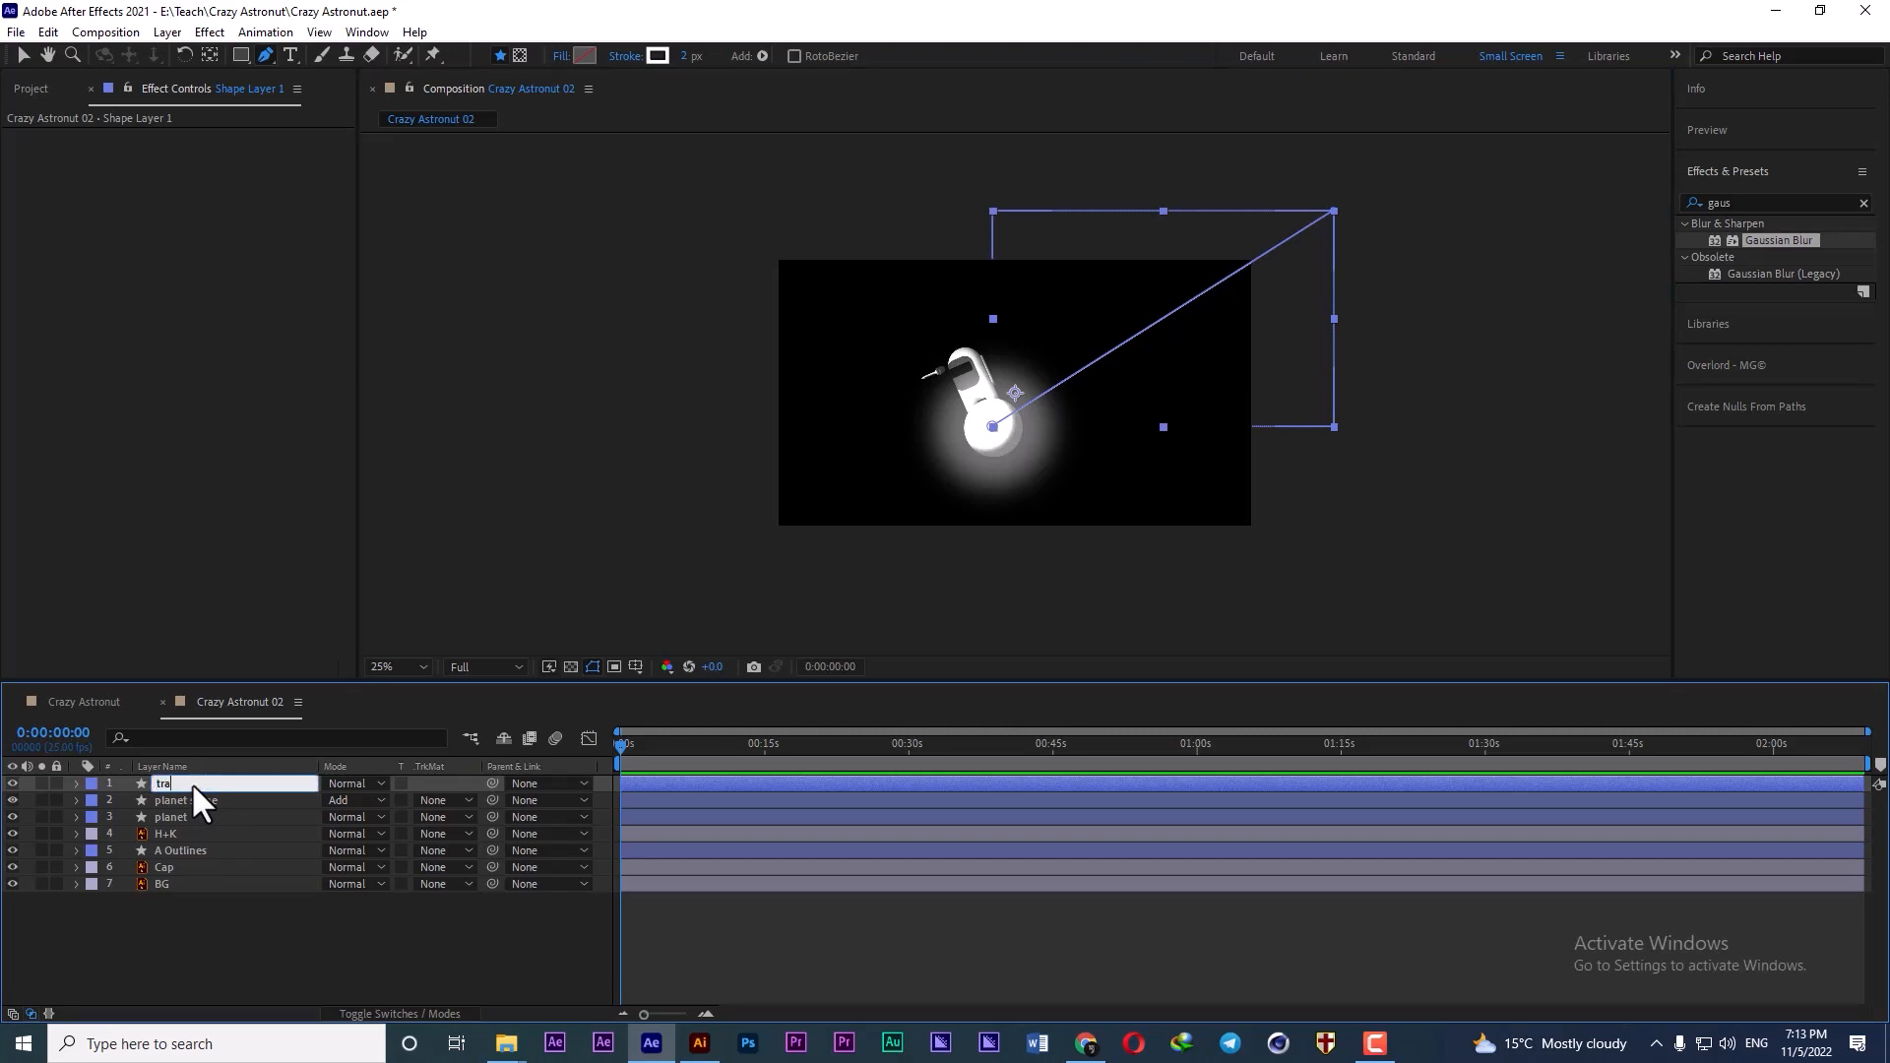
pyautogui.write('trail')
pyautogui.click(91, 783)
pyautogui.click(175, 476)
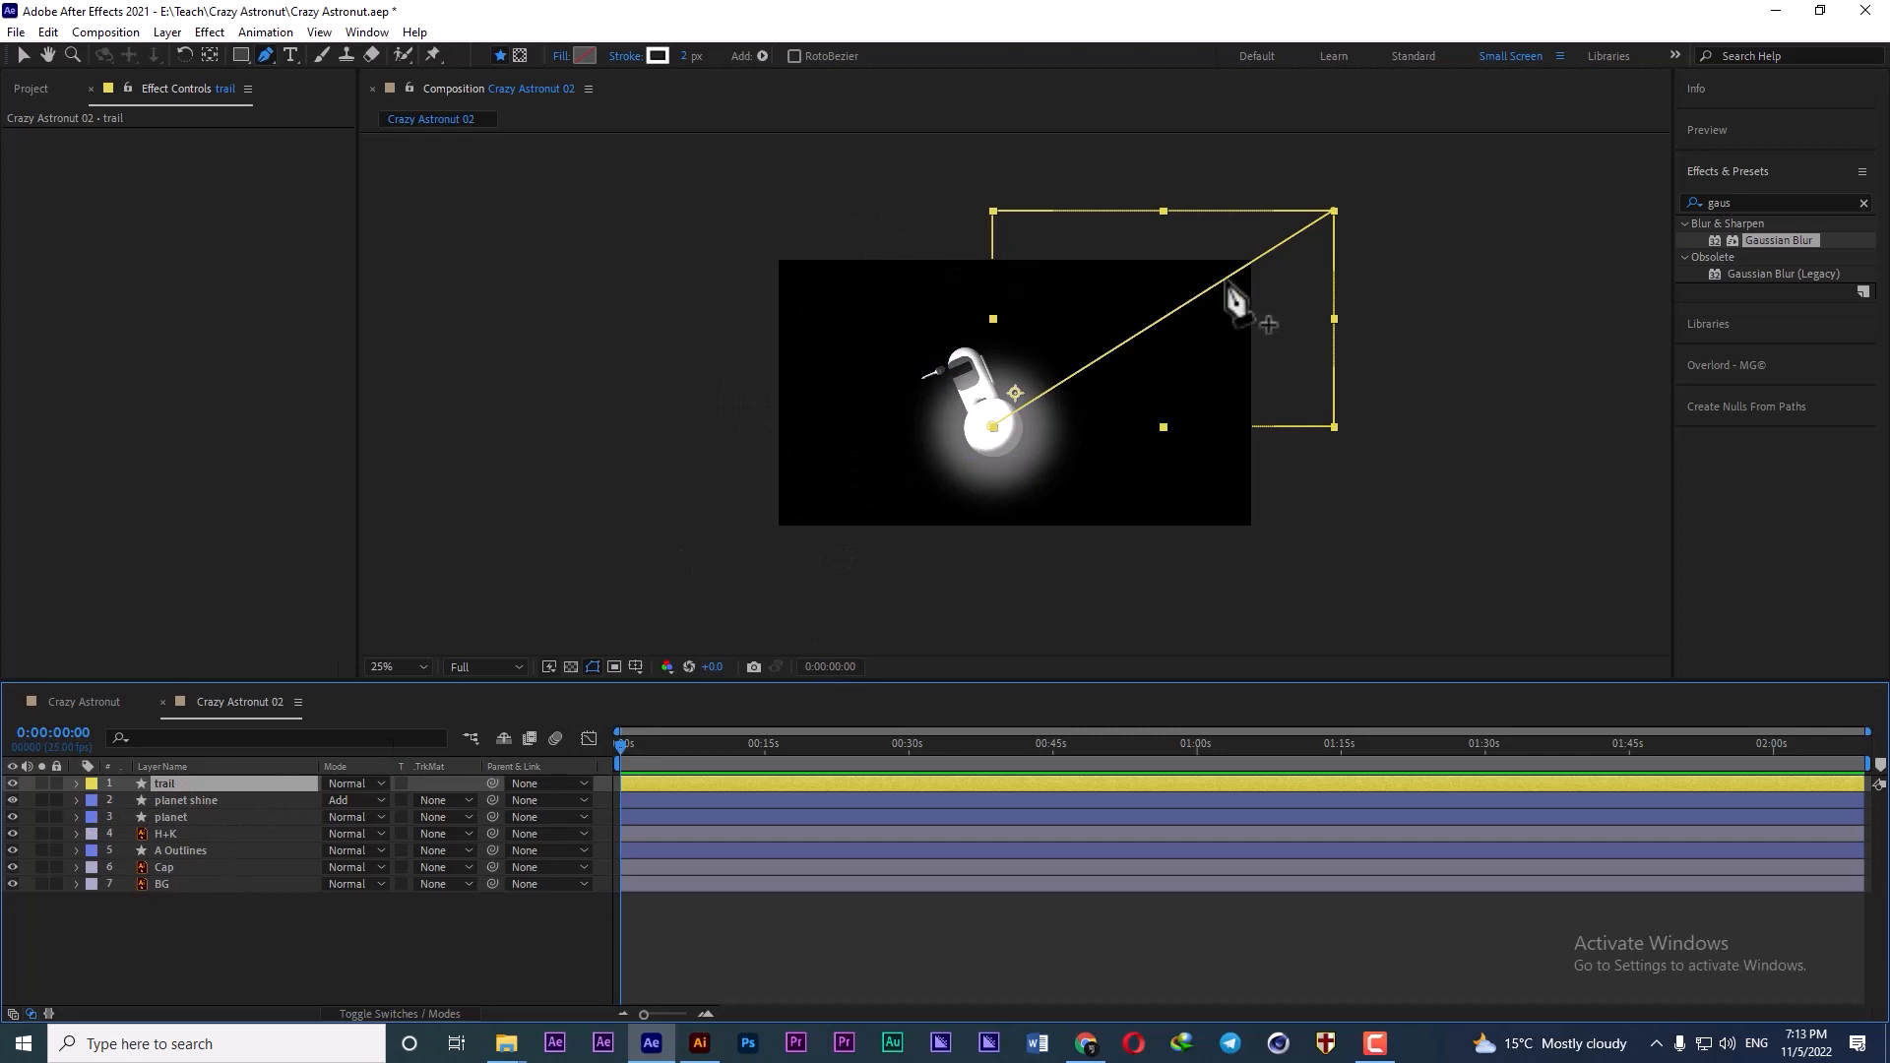
# - Set the trail line's stroke width to 278 px
pyautogui.click(686, 57)
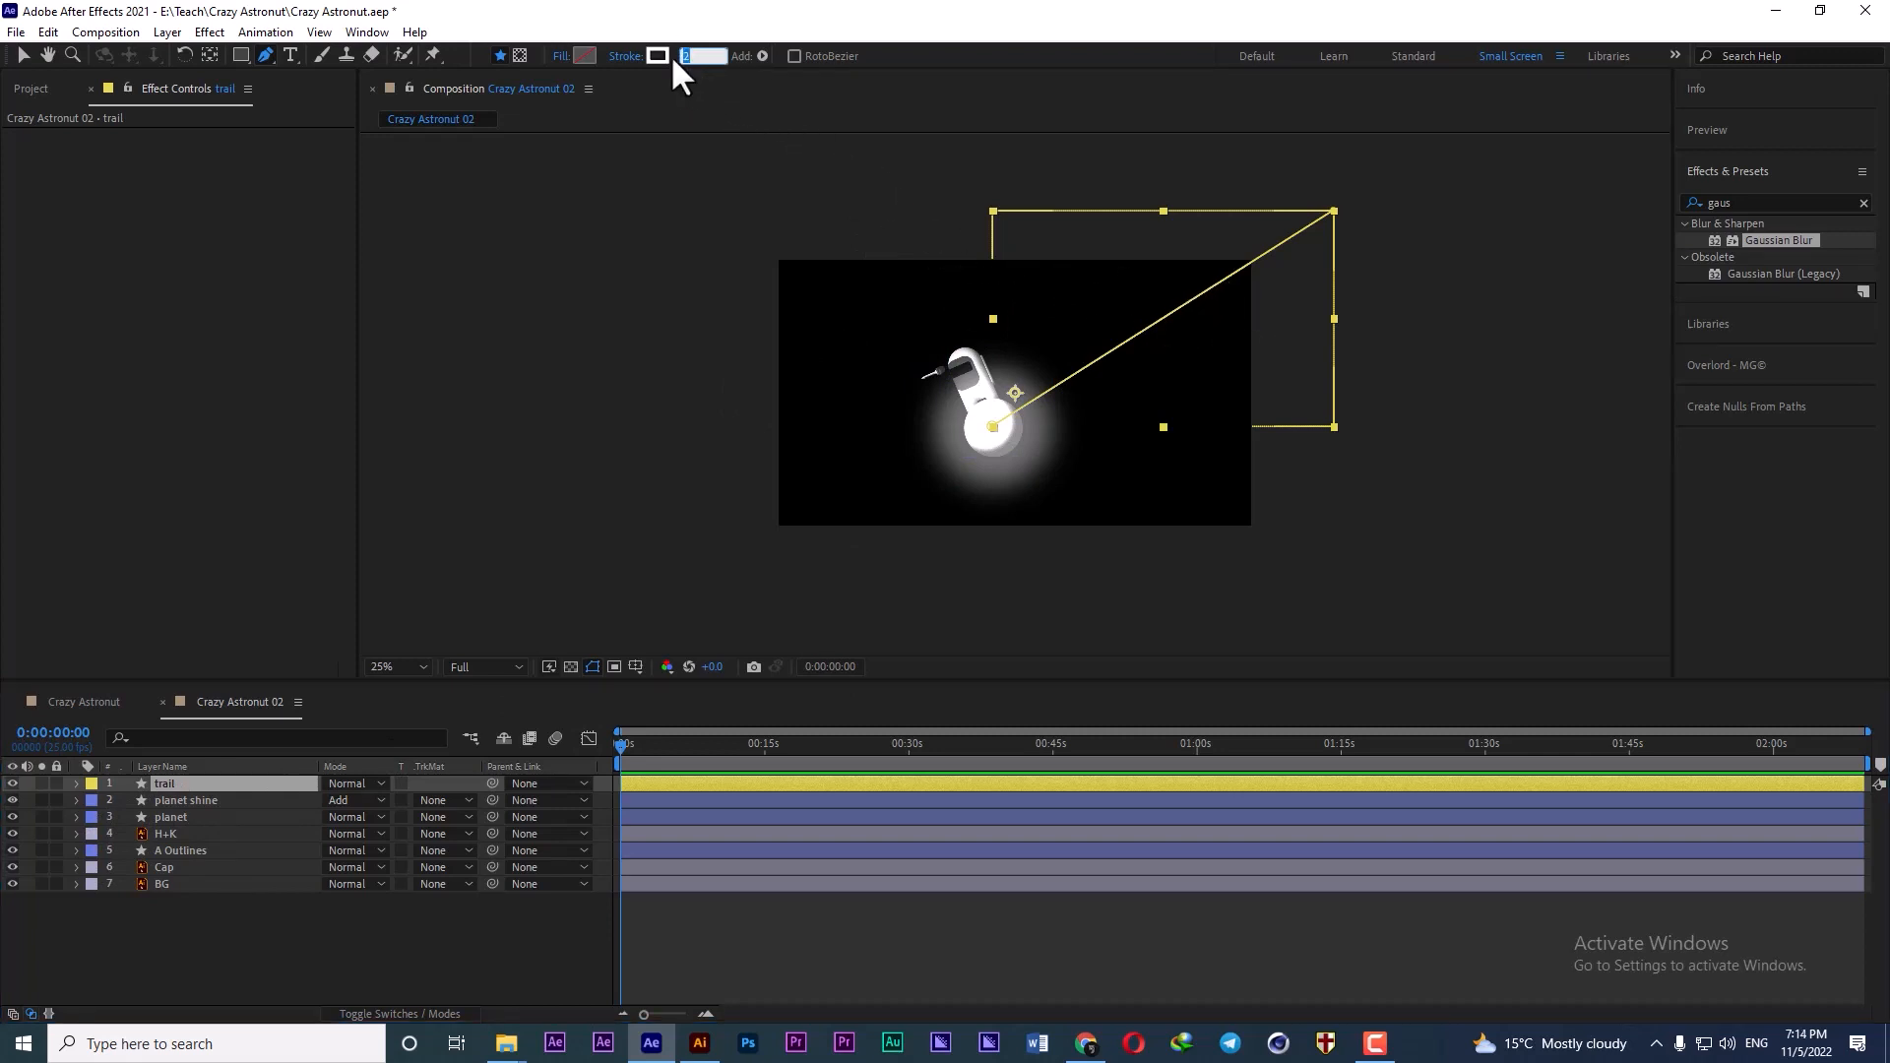
pyautogui.click(626, 57)
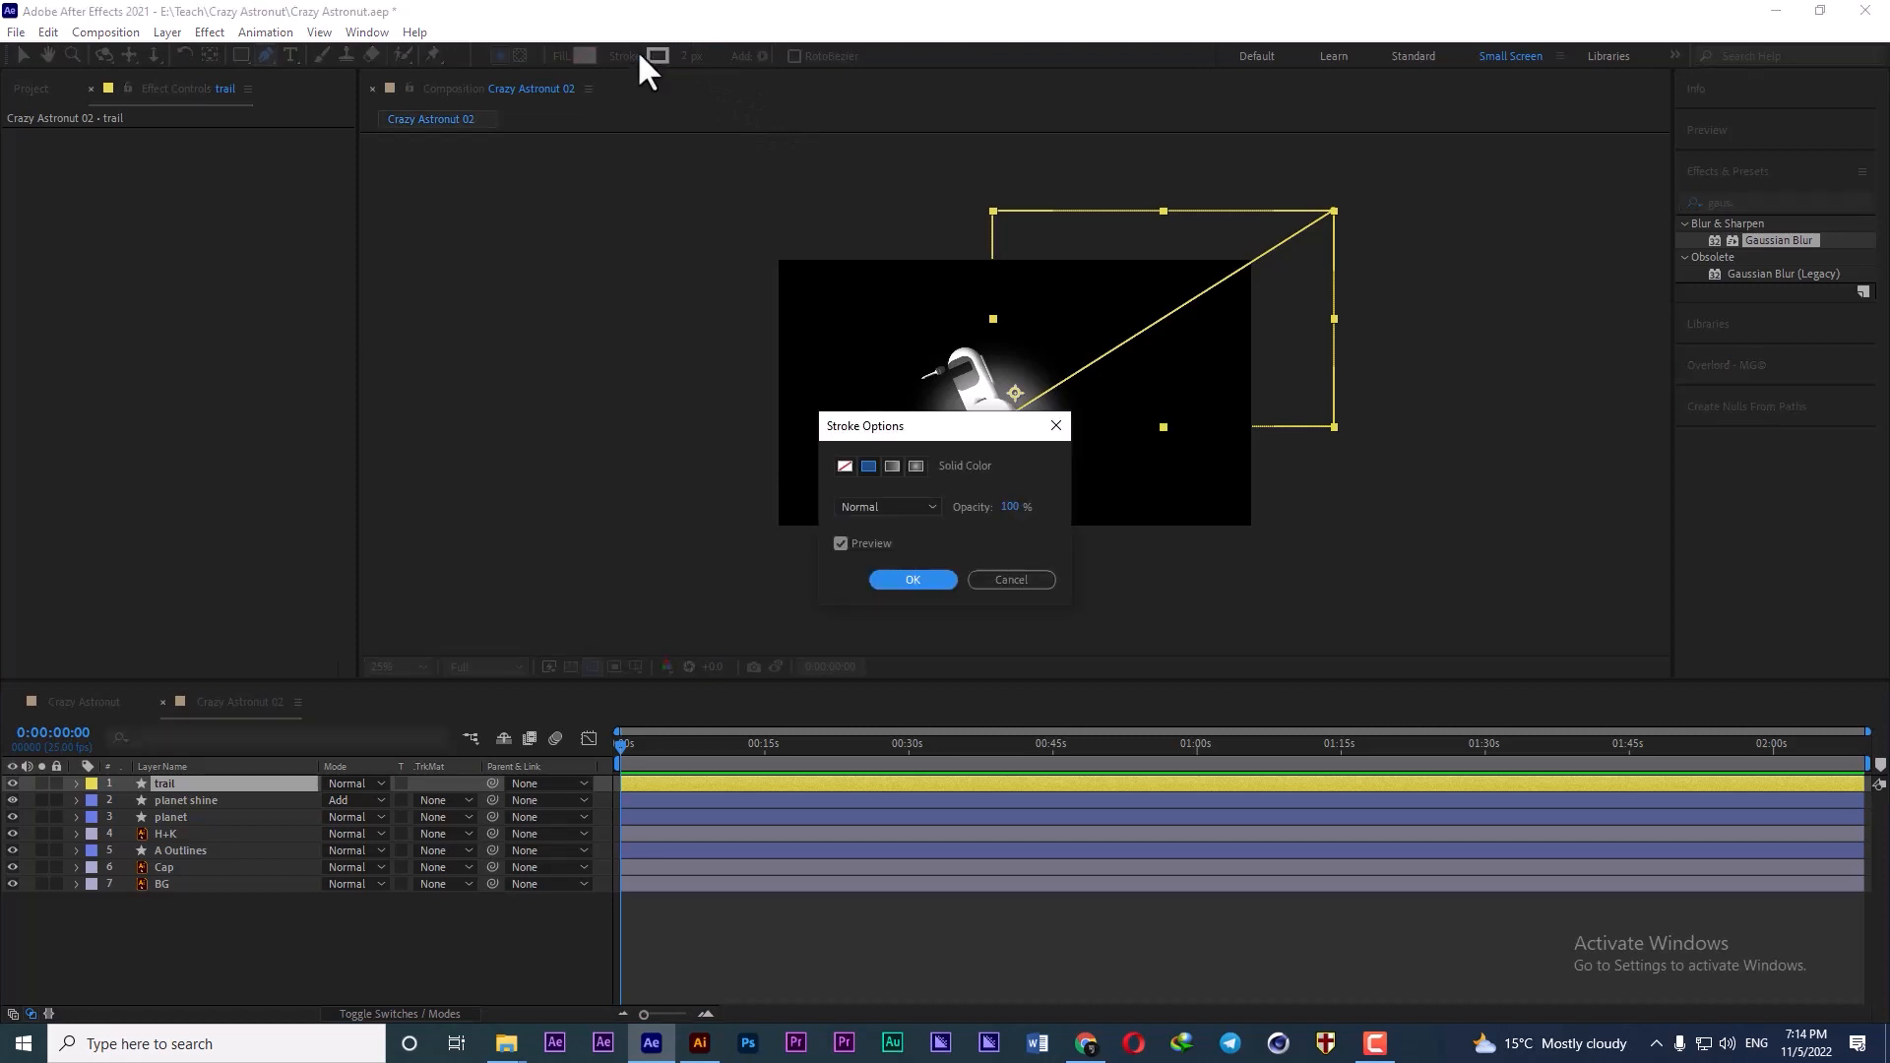
pyautogui.click(998, 581)
pyautogui.moveTo(689, 55); pyautogui.dragTo(913, 61)
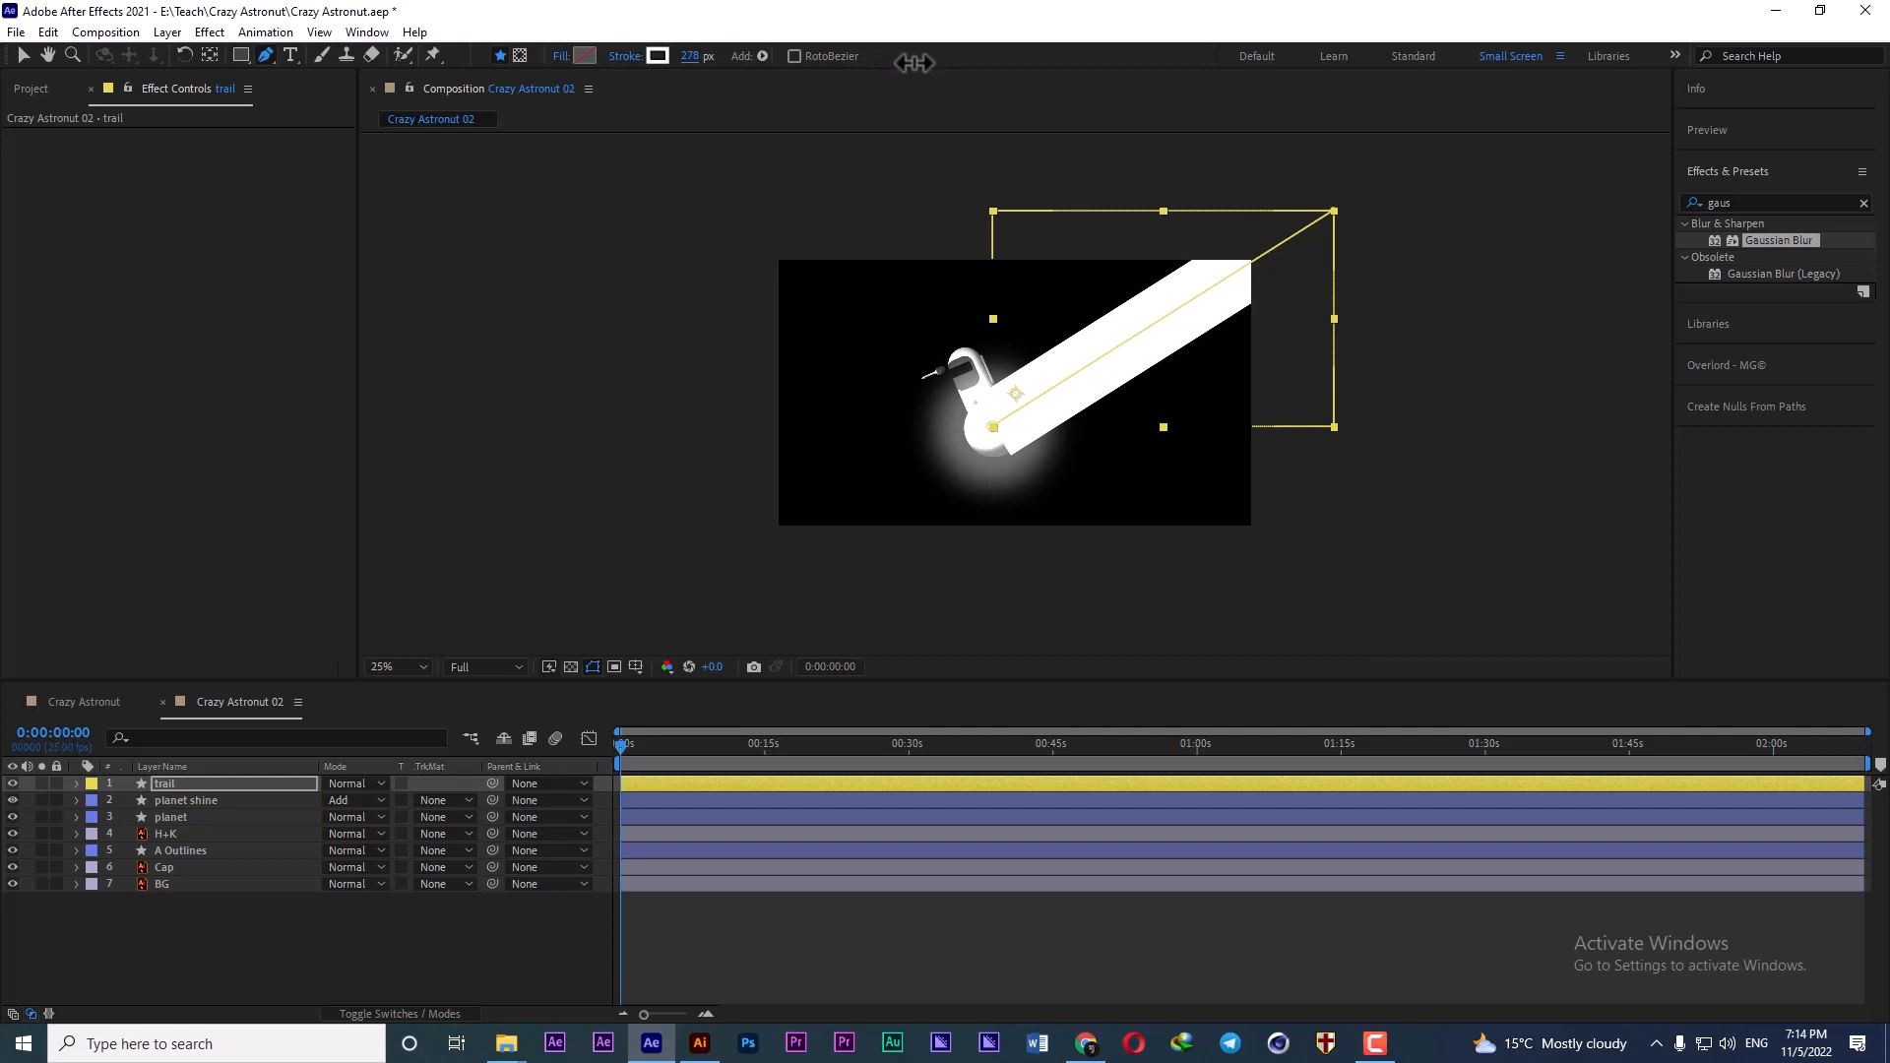
# - Set the Taper start length of the trail's stroke to 100%
pyautogui.click(76, 784)
pyautogui.click(93, 801)
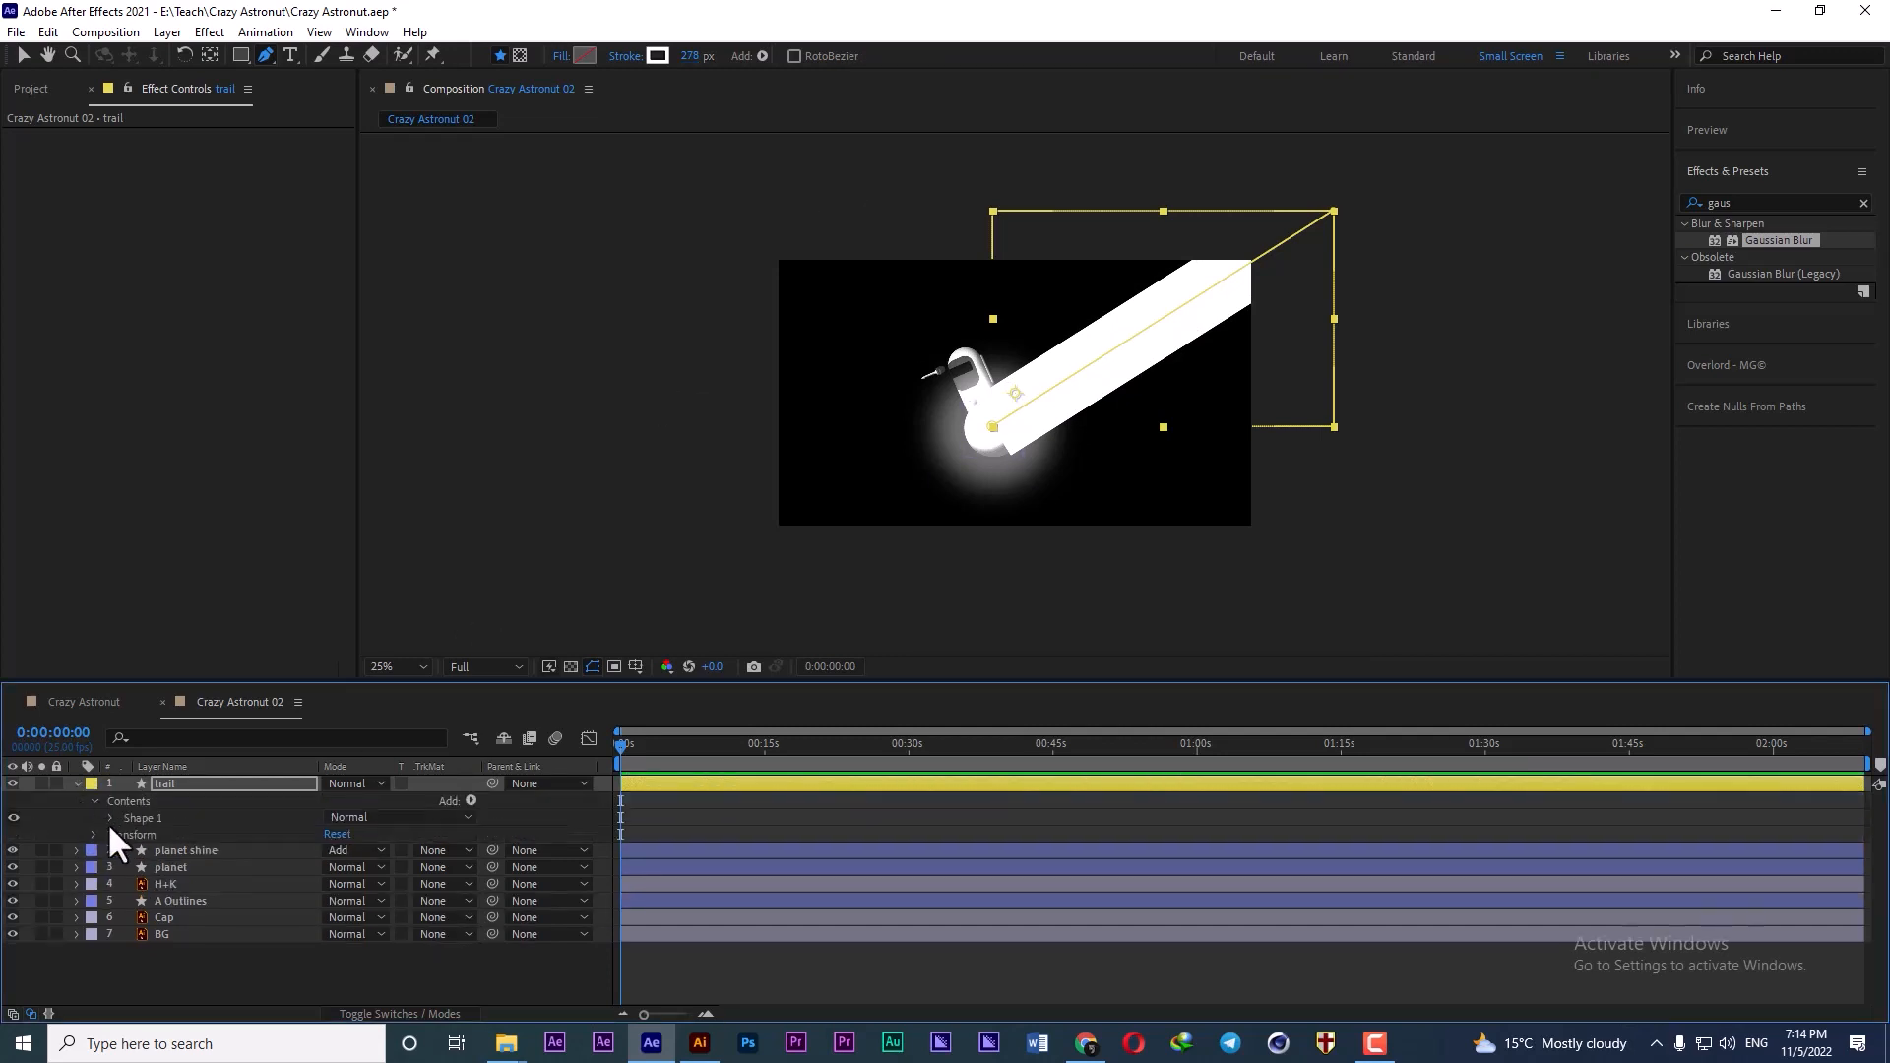
pyautogui.click(110, 817)
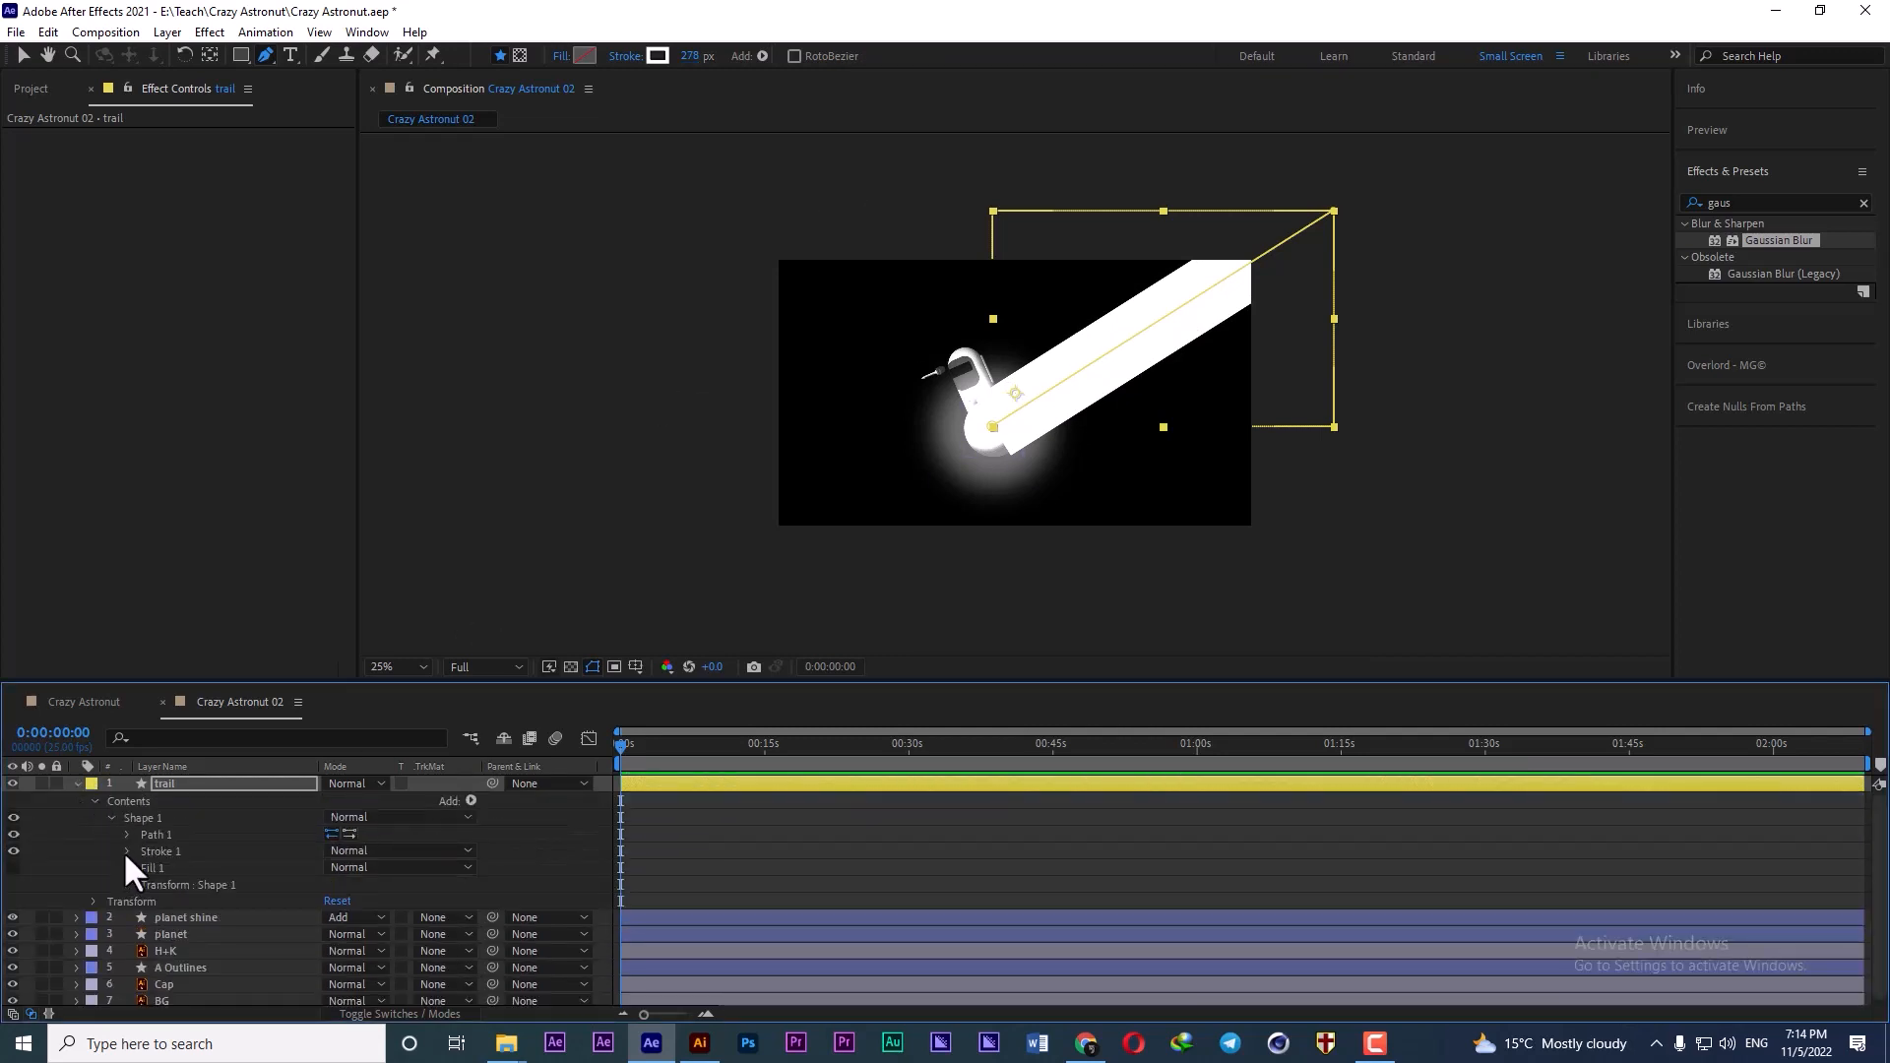
pyautogui.click(126, 850)
pyautogui.scroll(-3, 246, 935)
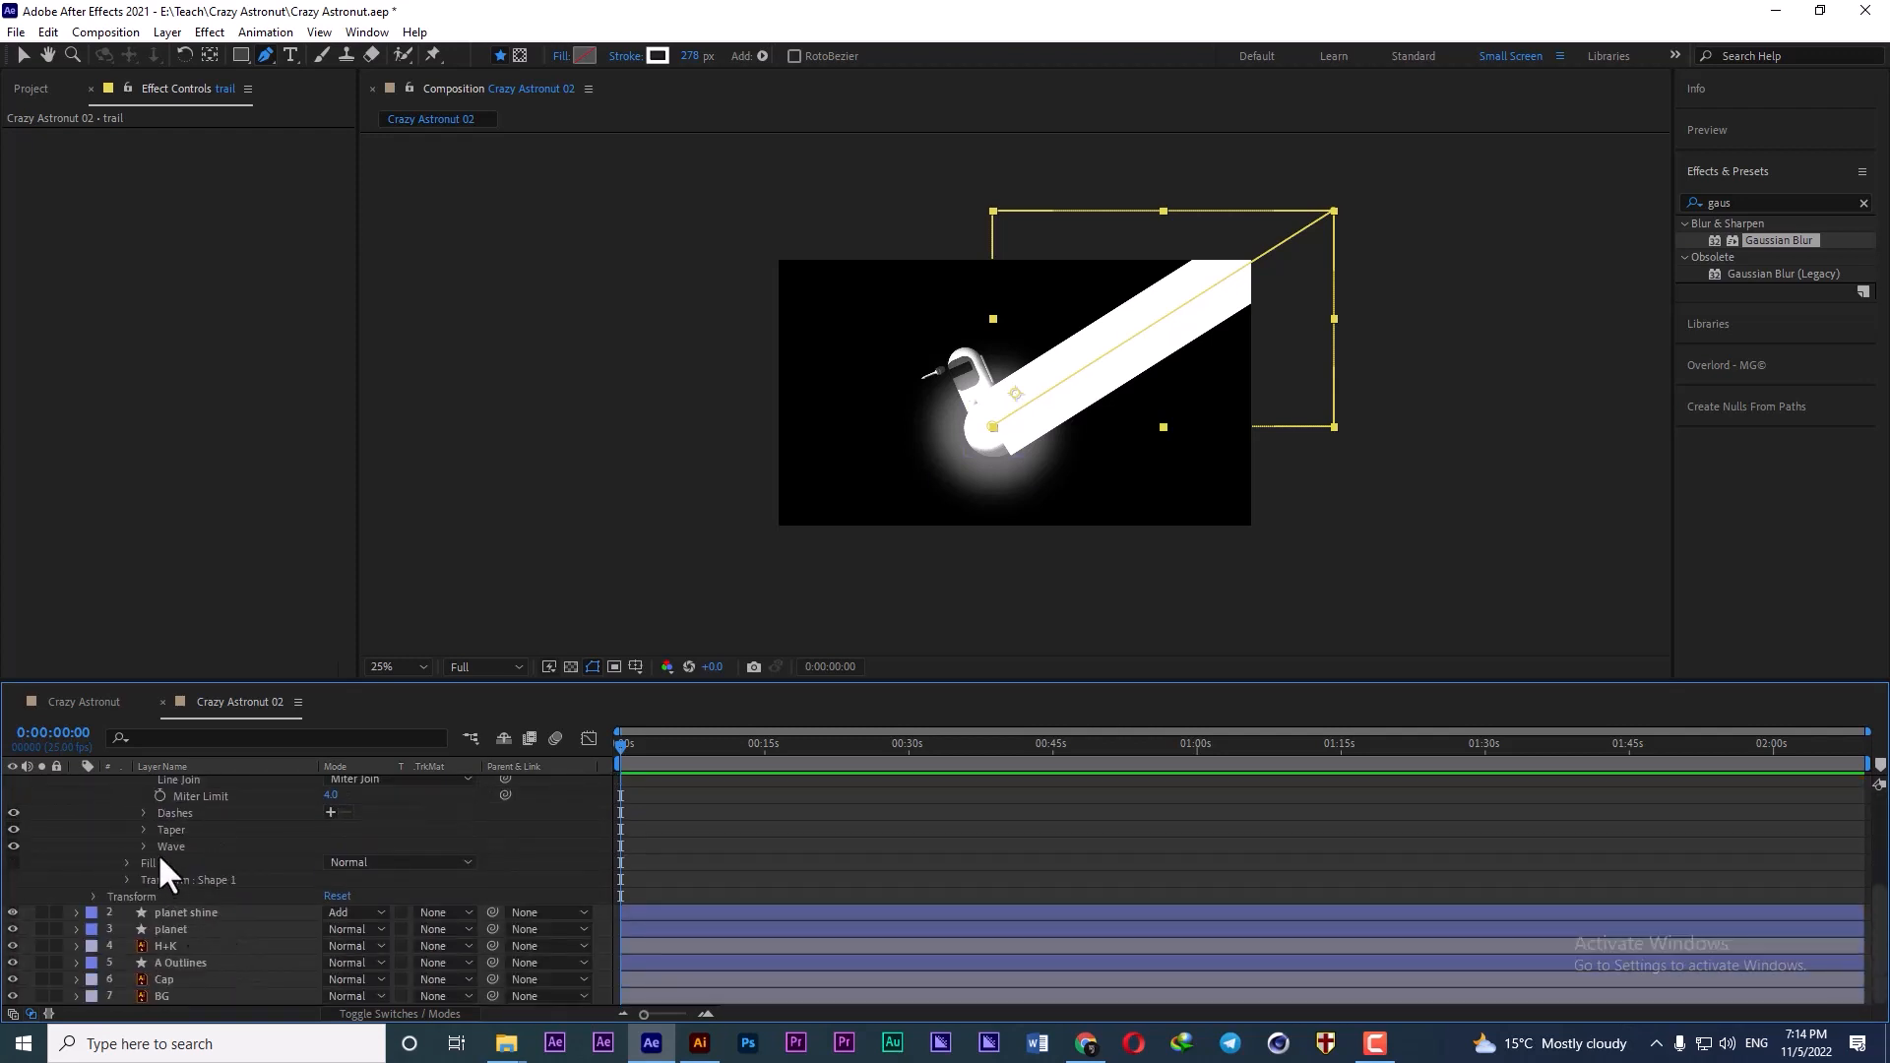
pyautogui.scroll(2, 167, 906)
pyautogui.click(144, 931)
pyautogui.scroll(-2, 187, 925)
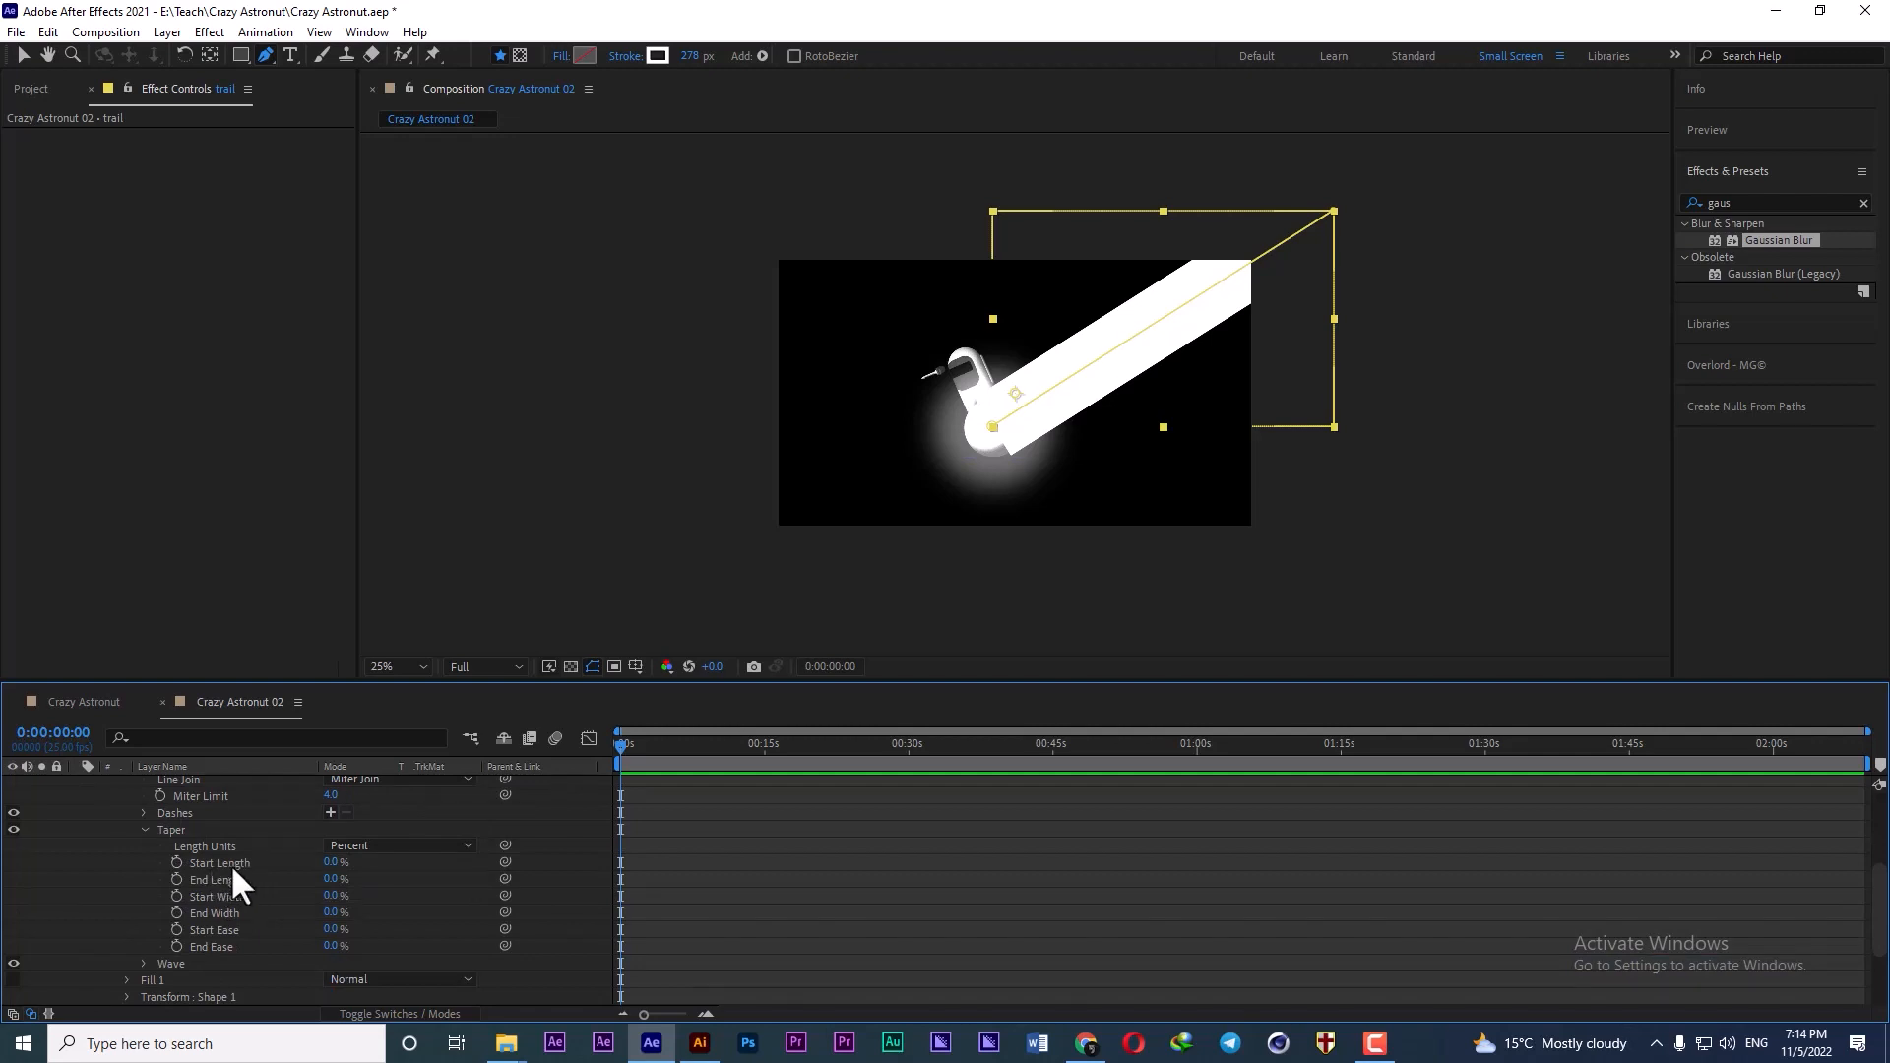
pyautogui.moveTo(331, 863); pyautogui.dragTo(567, 868)
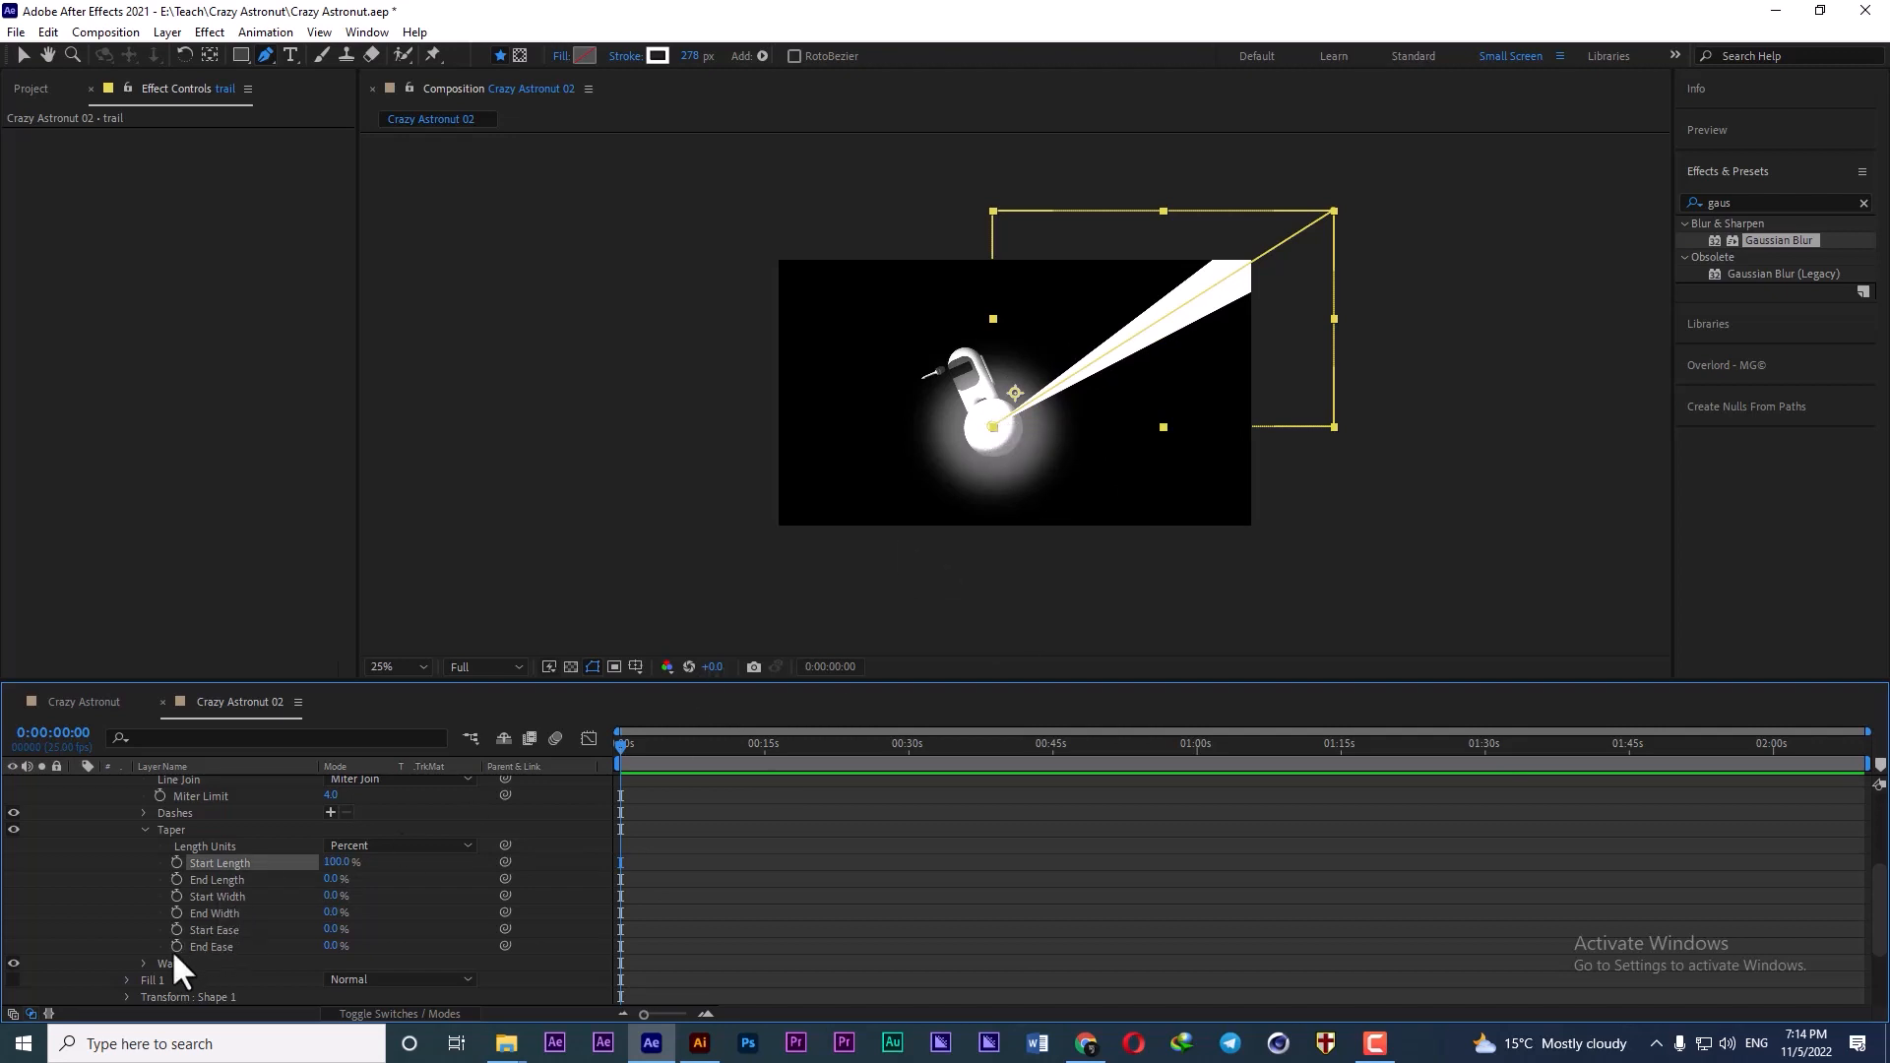
# - Set the Wave amount of the trail's stroke to 45%
pyautogui.click(143, 963)
pyautogui.scroll(-5, 236, 917)
pyautogui.scroll(2, 309, 852)
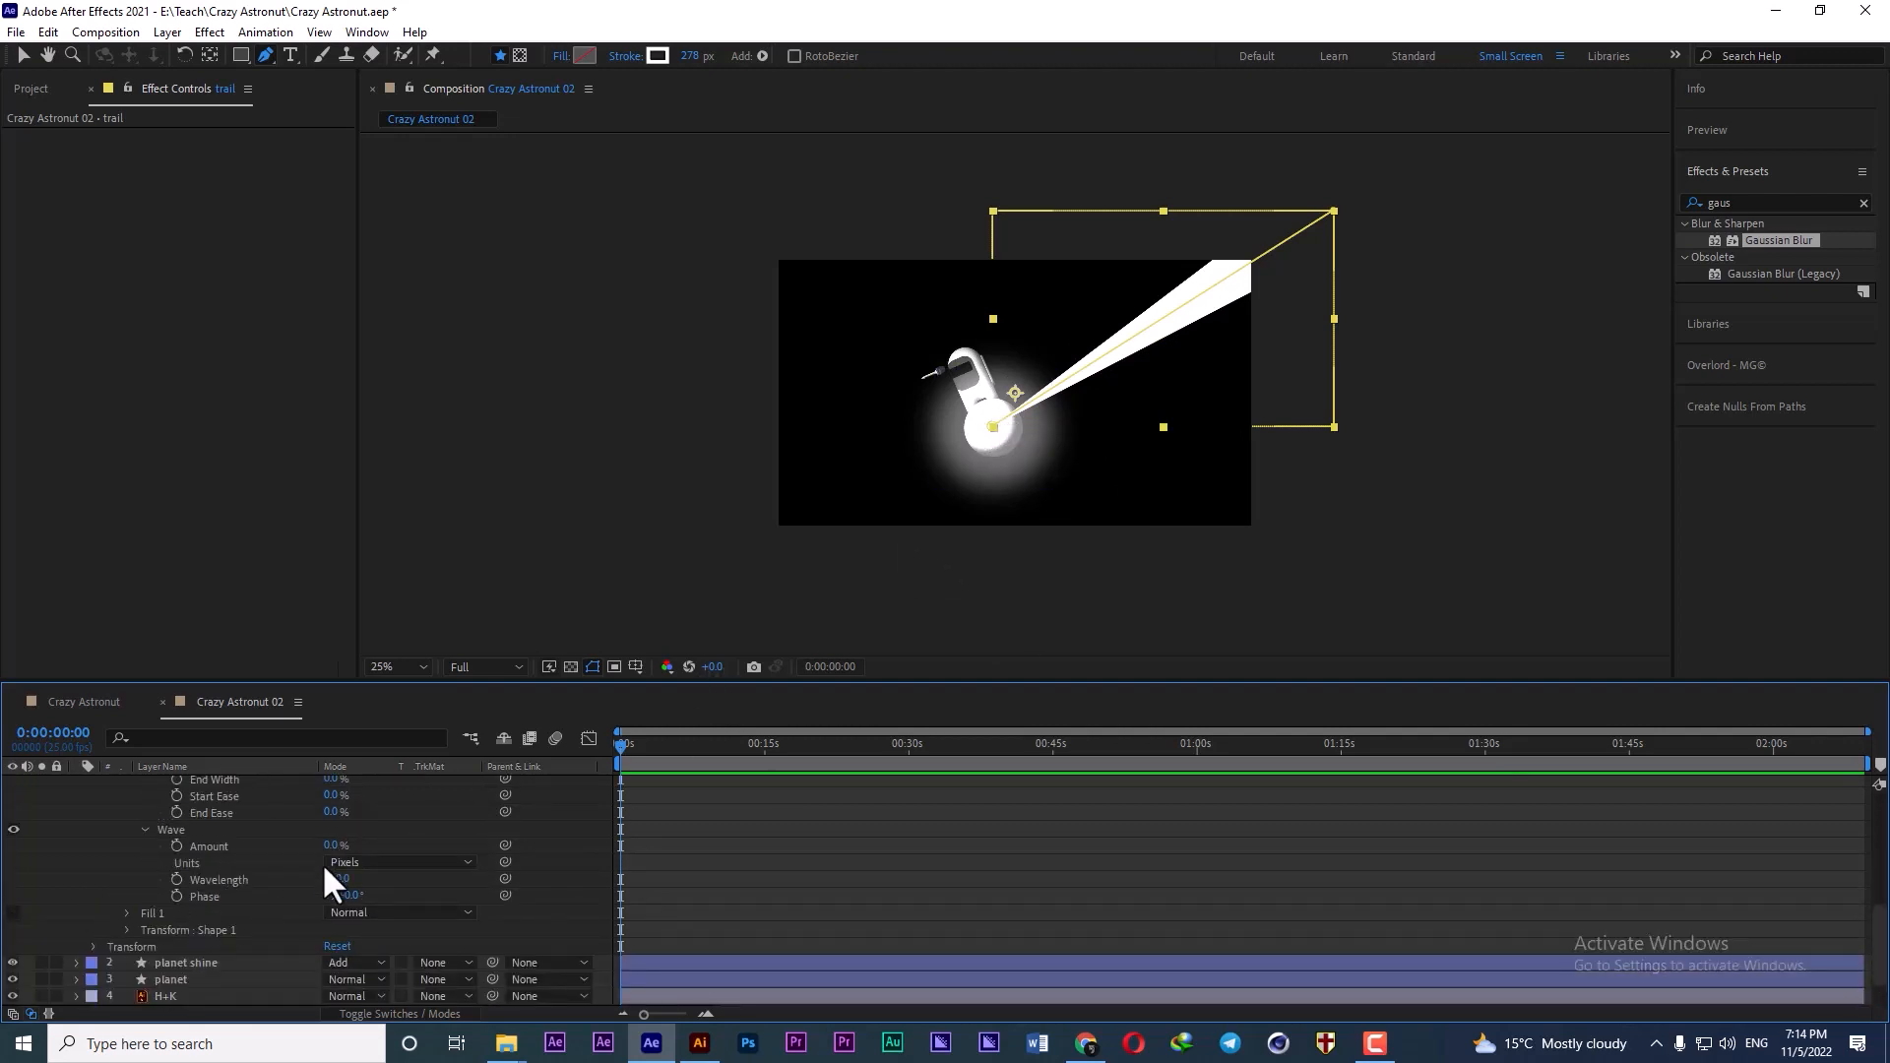
pyautogui.moveTo(333, 846); pyautogui.dragTo(382, 846)
pyautogui.click(335, 846)
pyautogui.write('45')
pyautogui.press('Return')
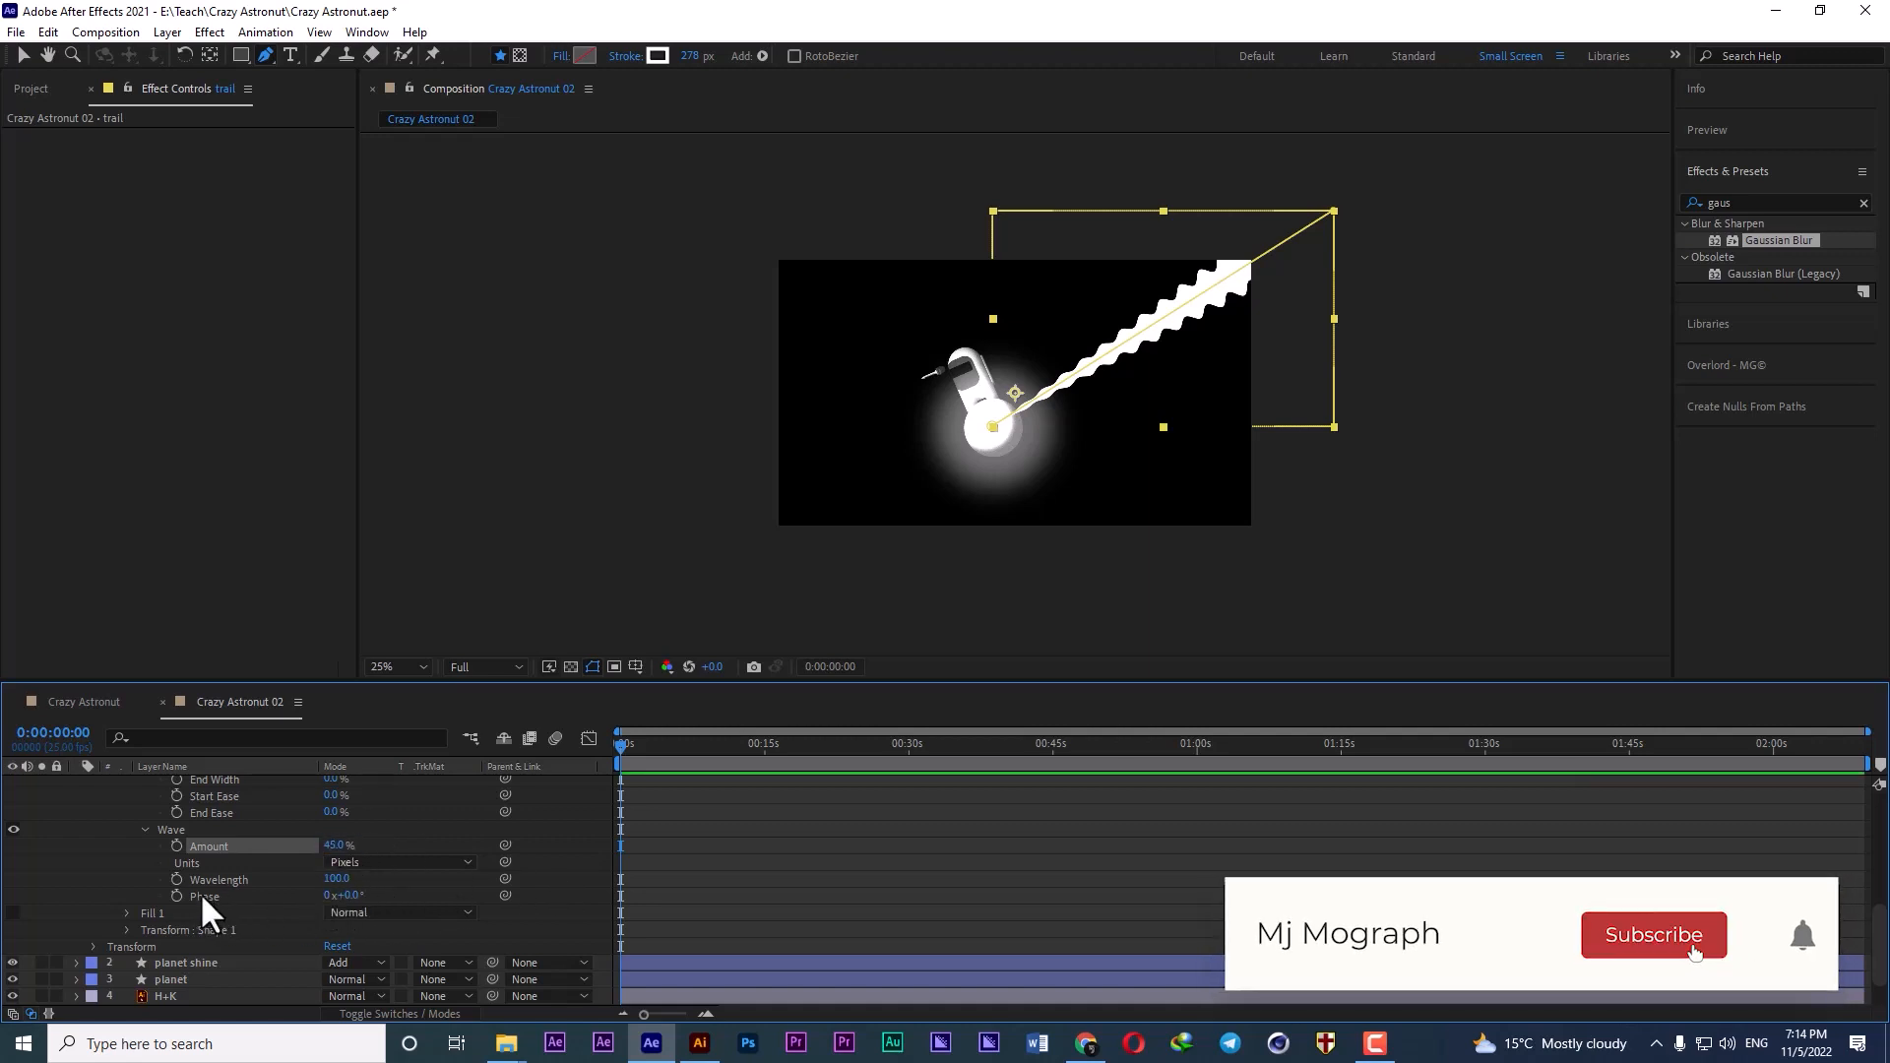
# - Add the expression time*-100 to the Wave phase of the trail's stroke and check its motion at about two seconds
pyautogui.keyDown('alt'); pyautogui.click(176, 895); pyautogui.keyUp('alt')
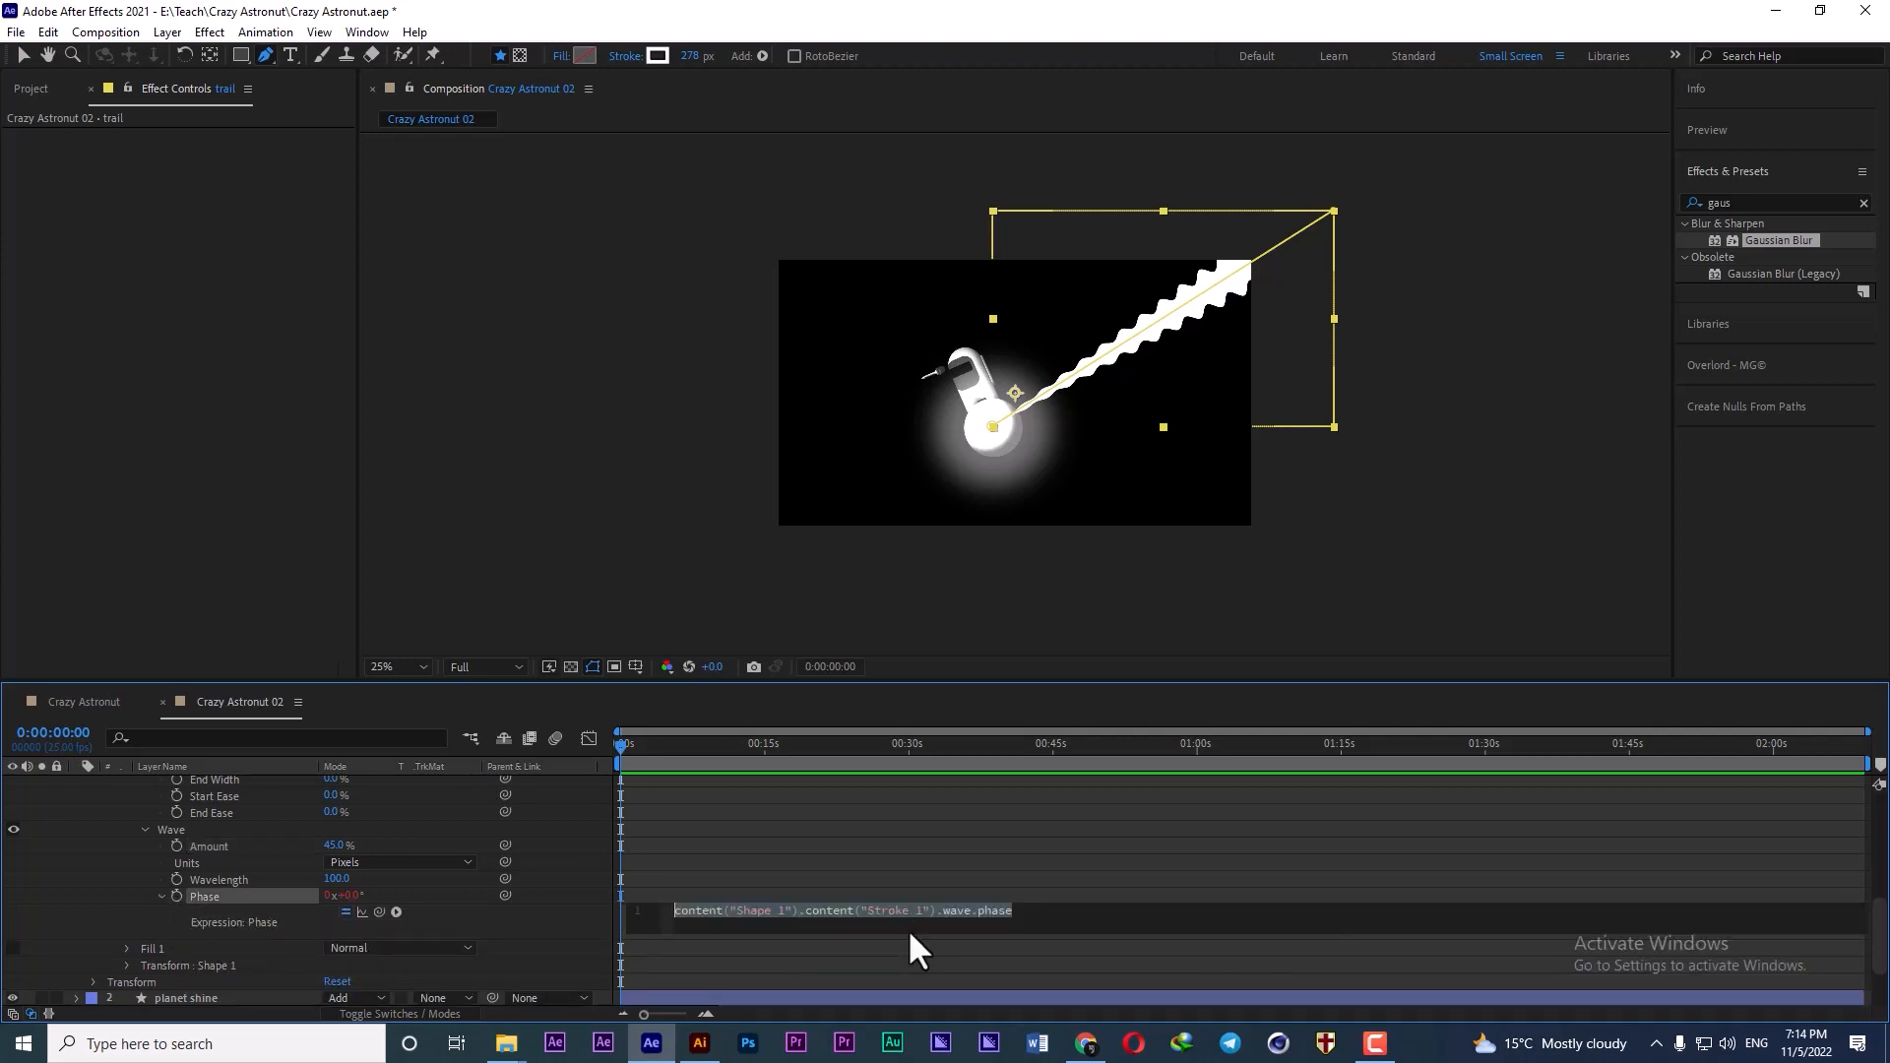
pyautogui.write('ti')
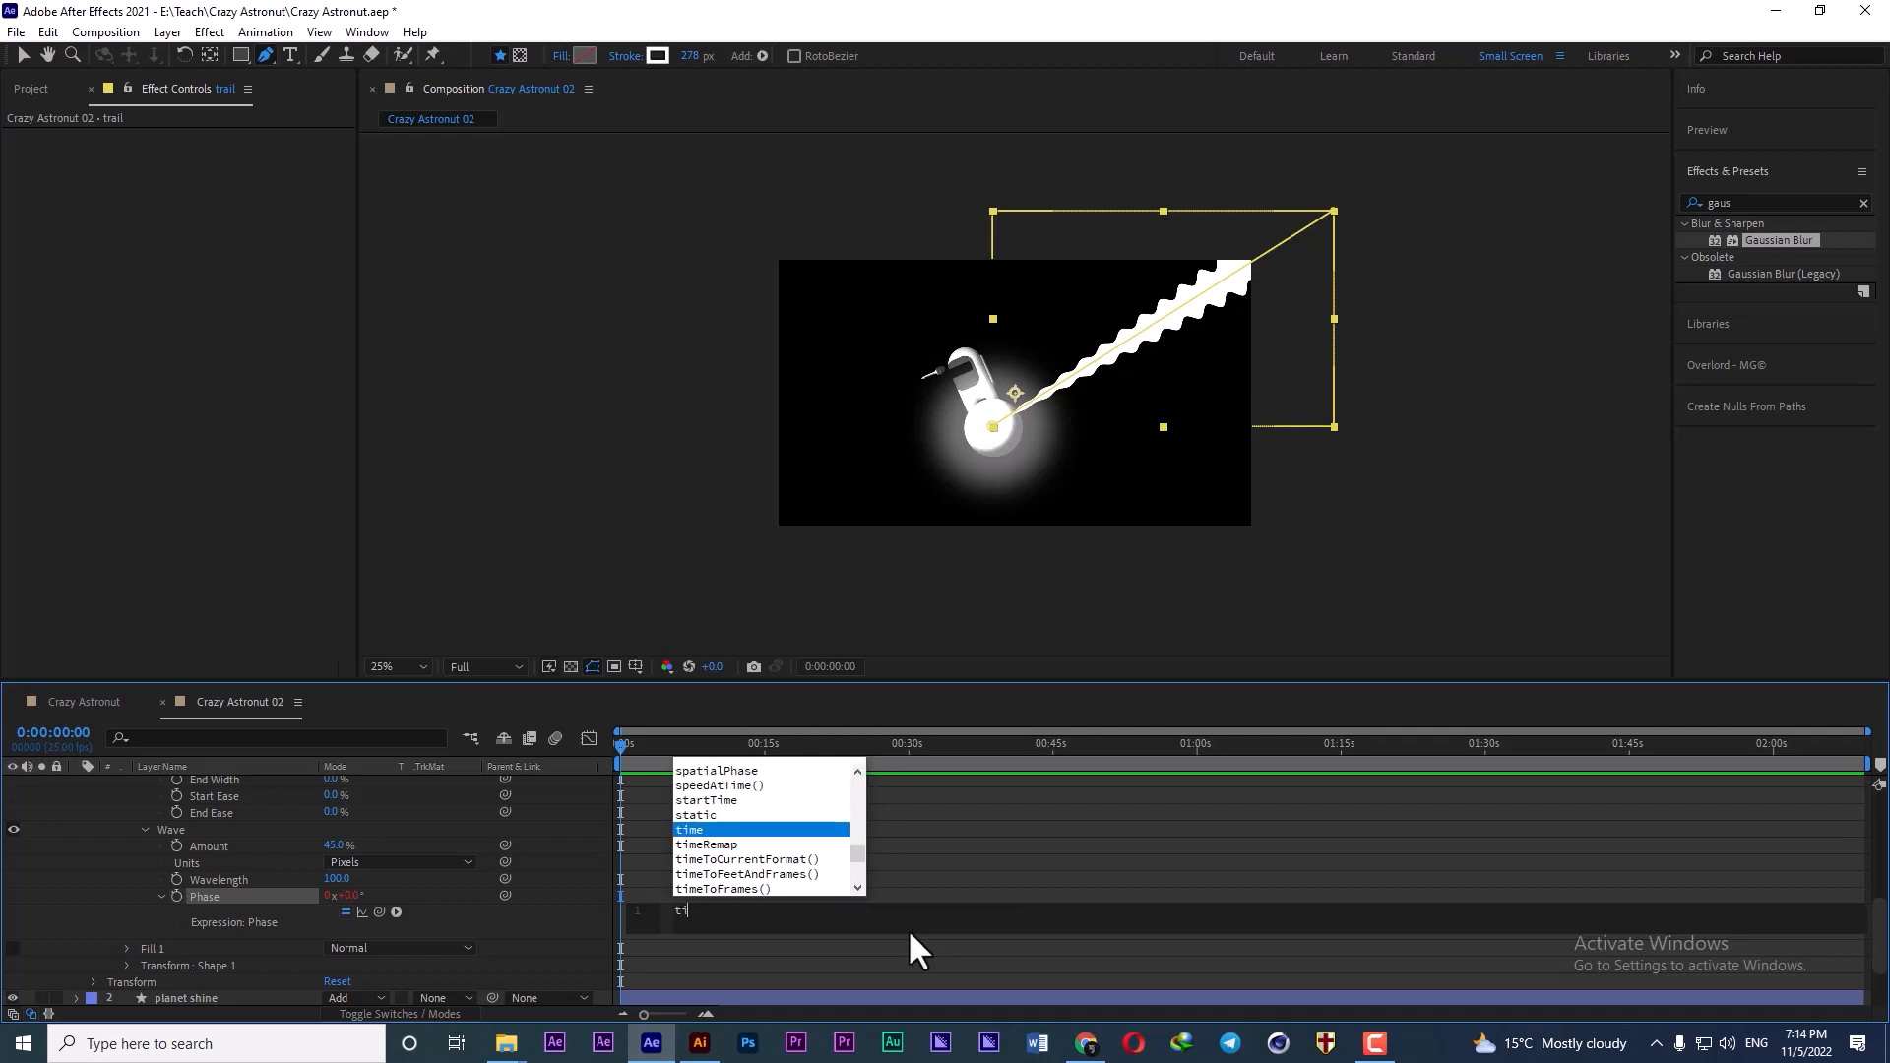
pyautogui.write('me*-100')
pyautogui.press('KP_Enter')
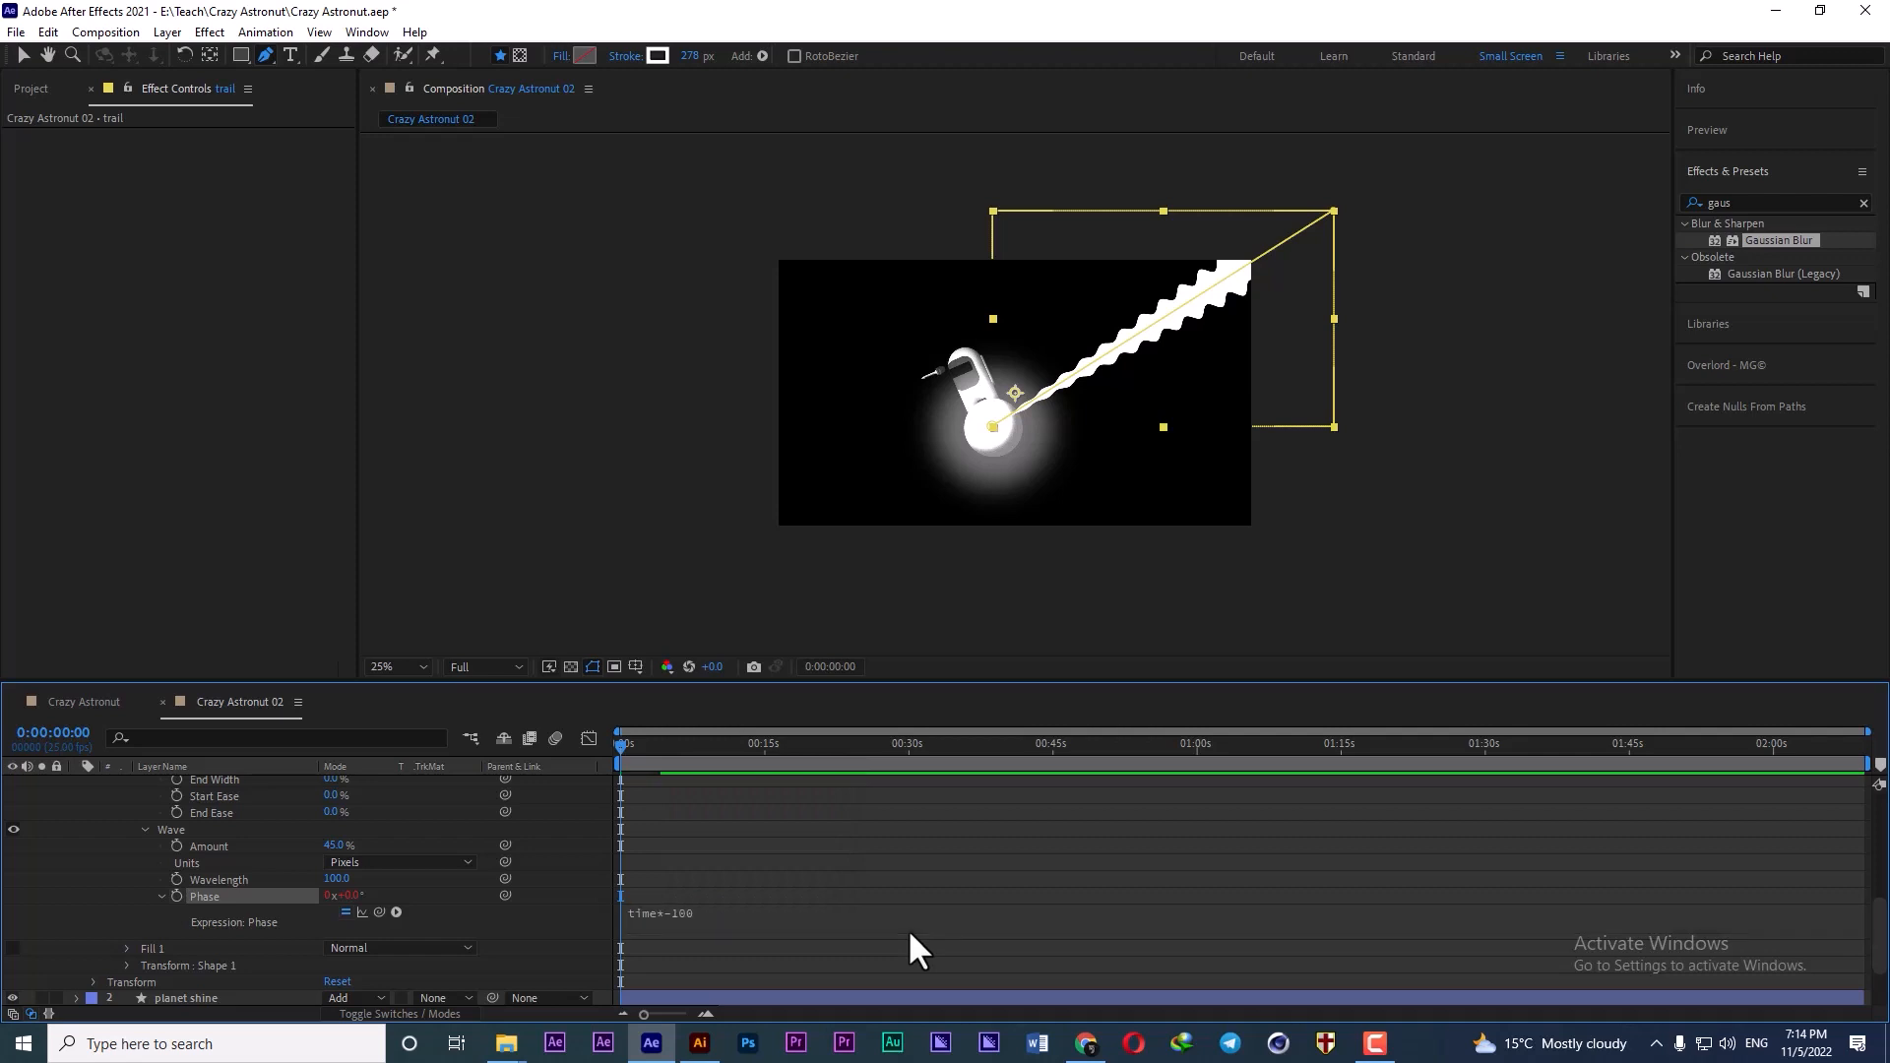
pyautogui.moveTo(622, 746); pyautogui.dragTo(643, 746)
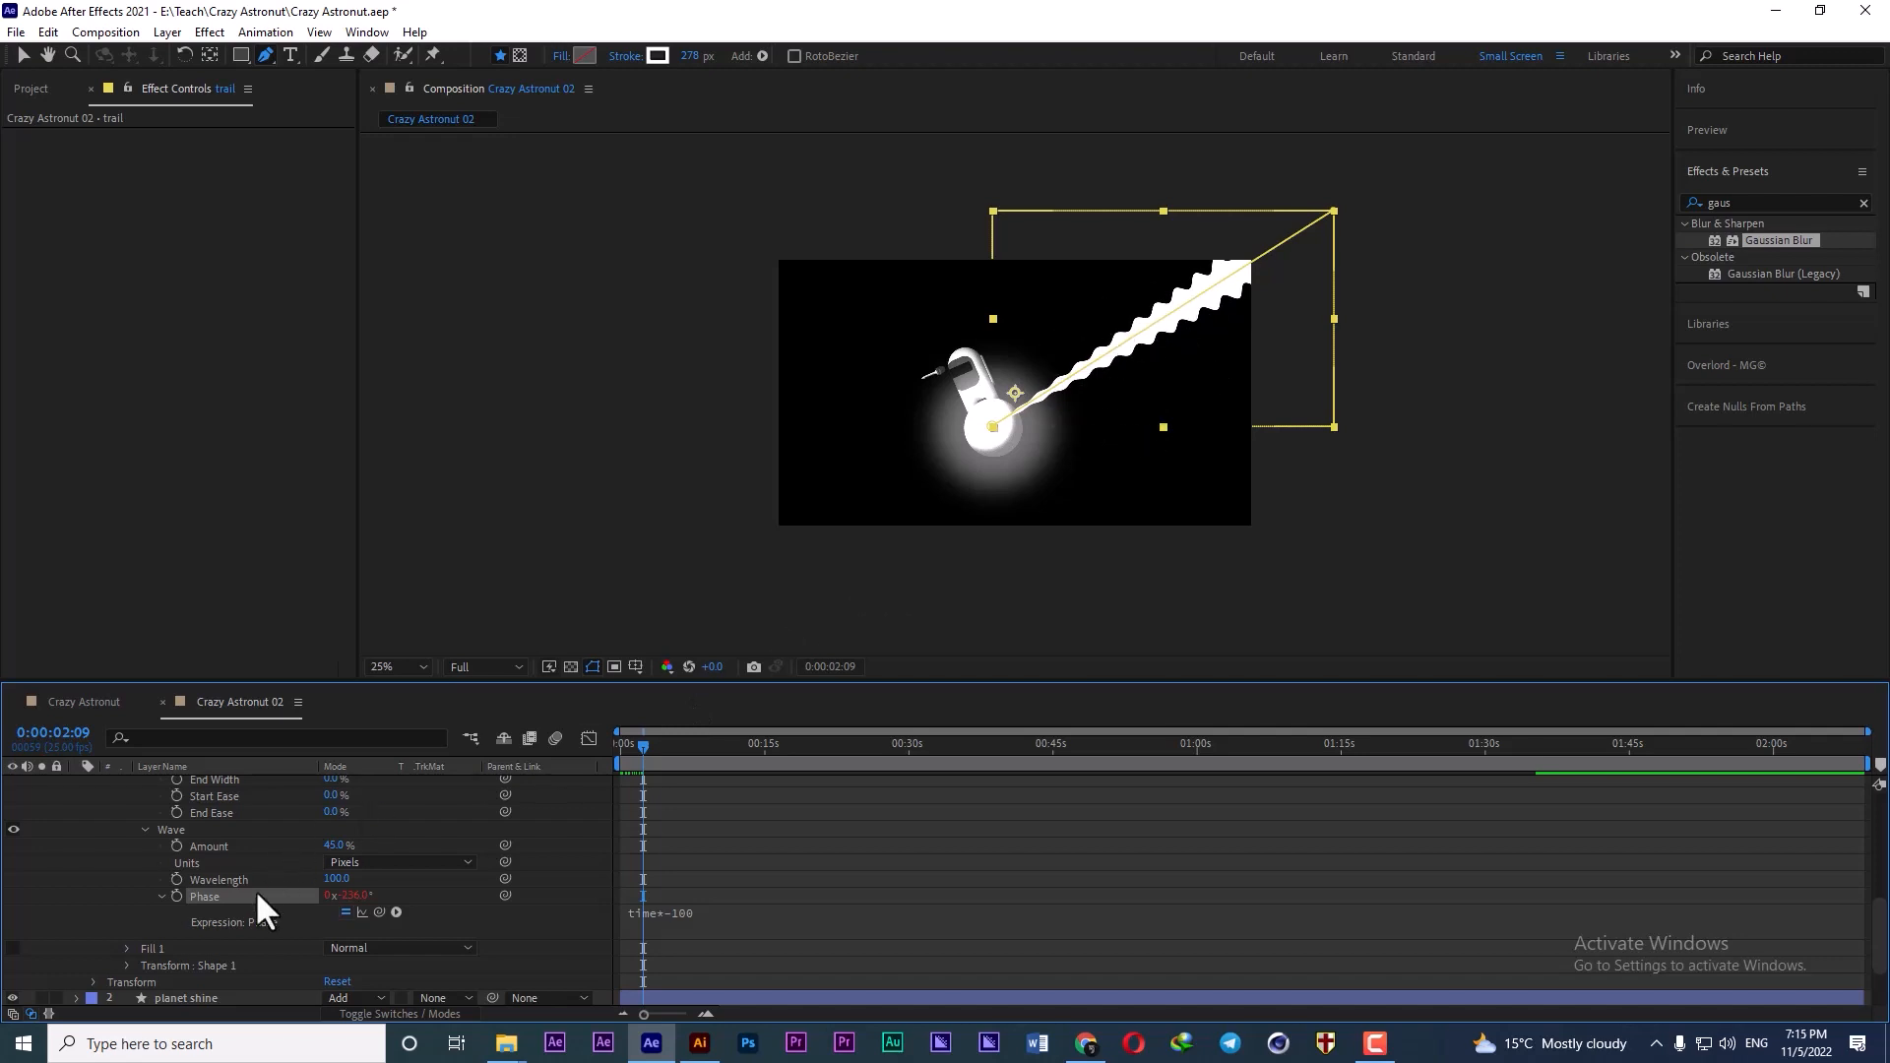
# - Set the Wave wavelength of the trail's stroke to 200 and collapse the trail layer's properties
pyautogui.scroll(3, 254, 906)
pyautogui.scroll(-2, 195, 876)
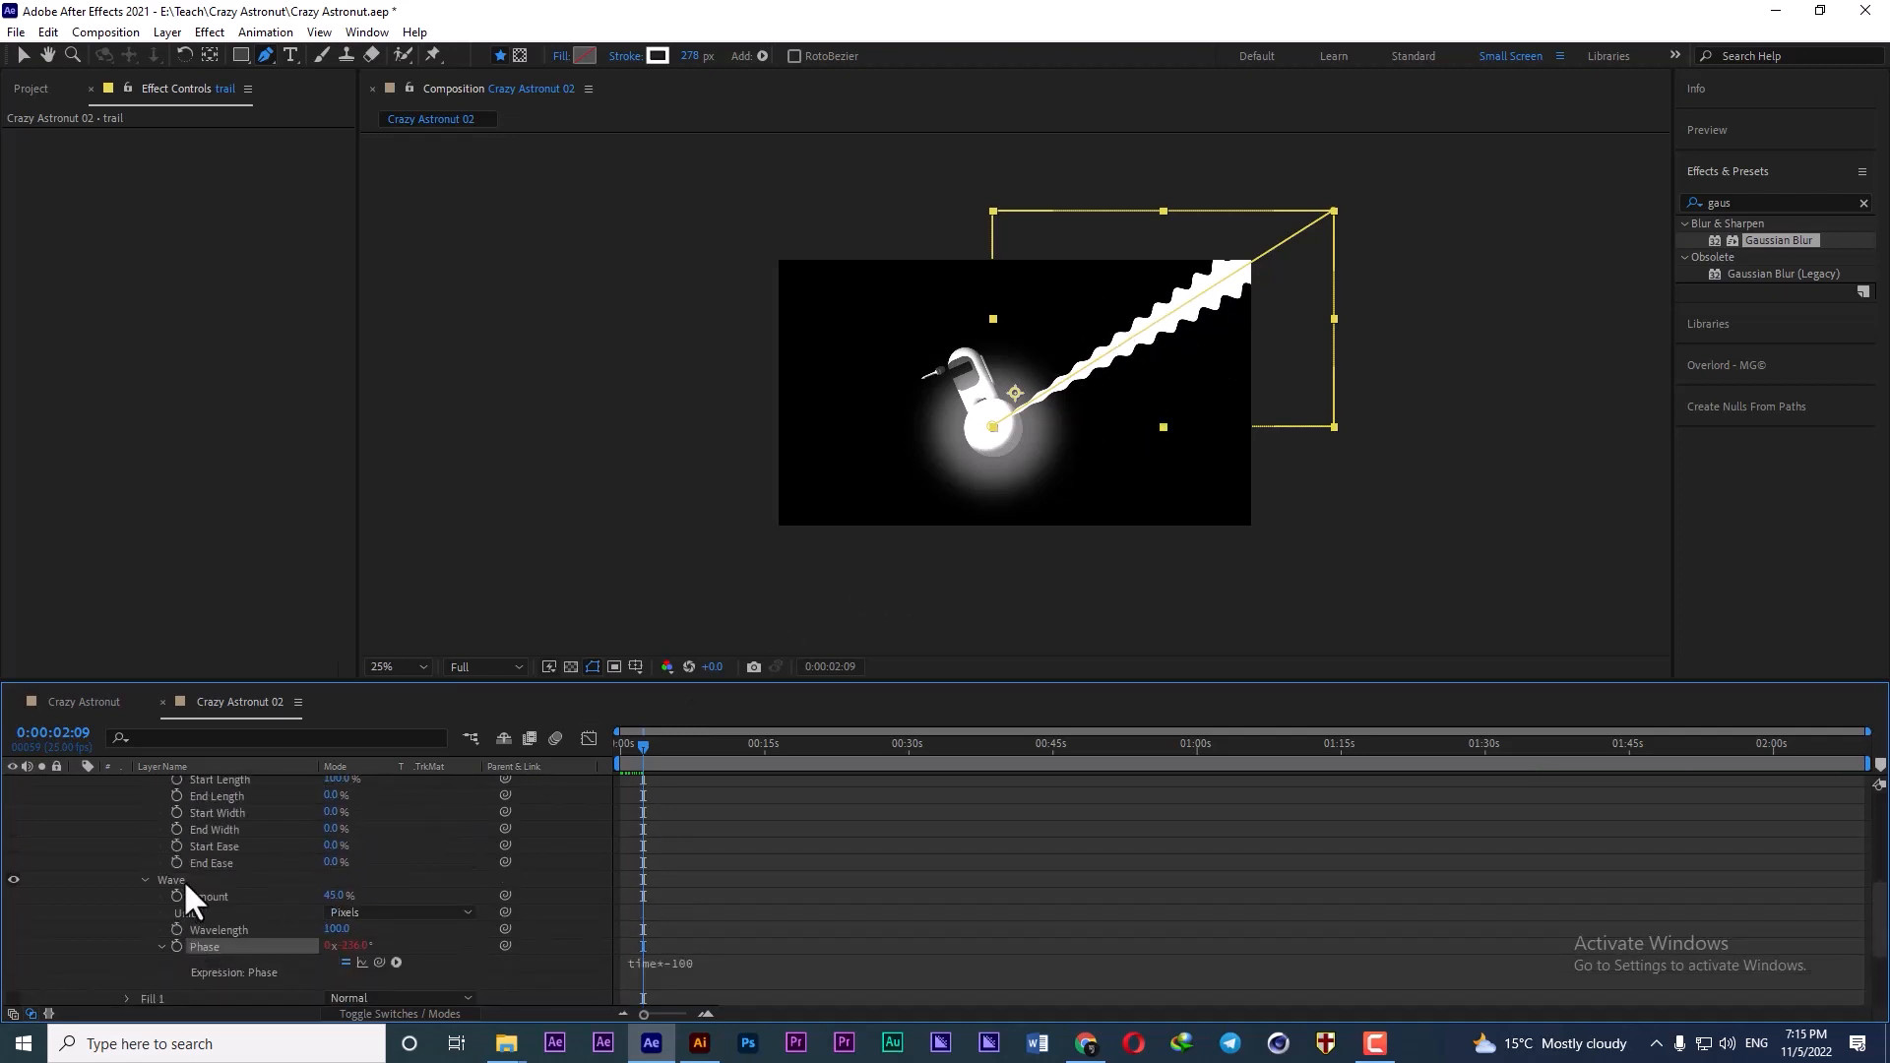
pyautogui.moveTo(345, 931); pyautogui.dragTo(431, 915)
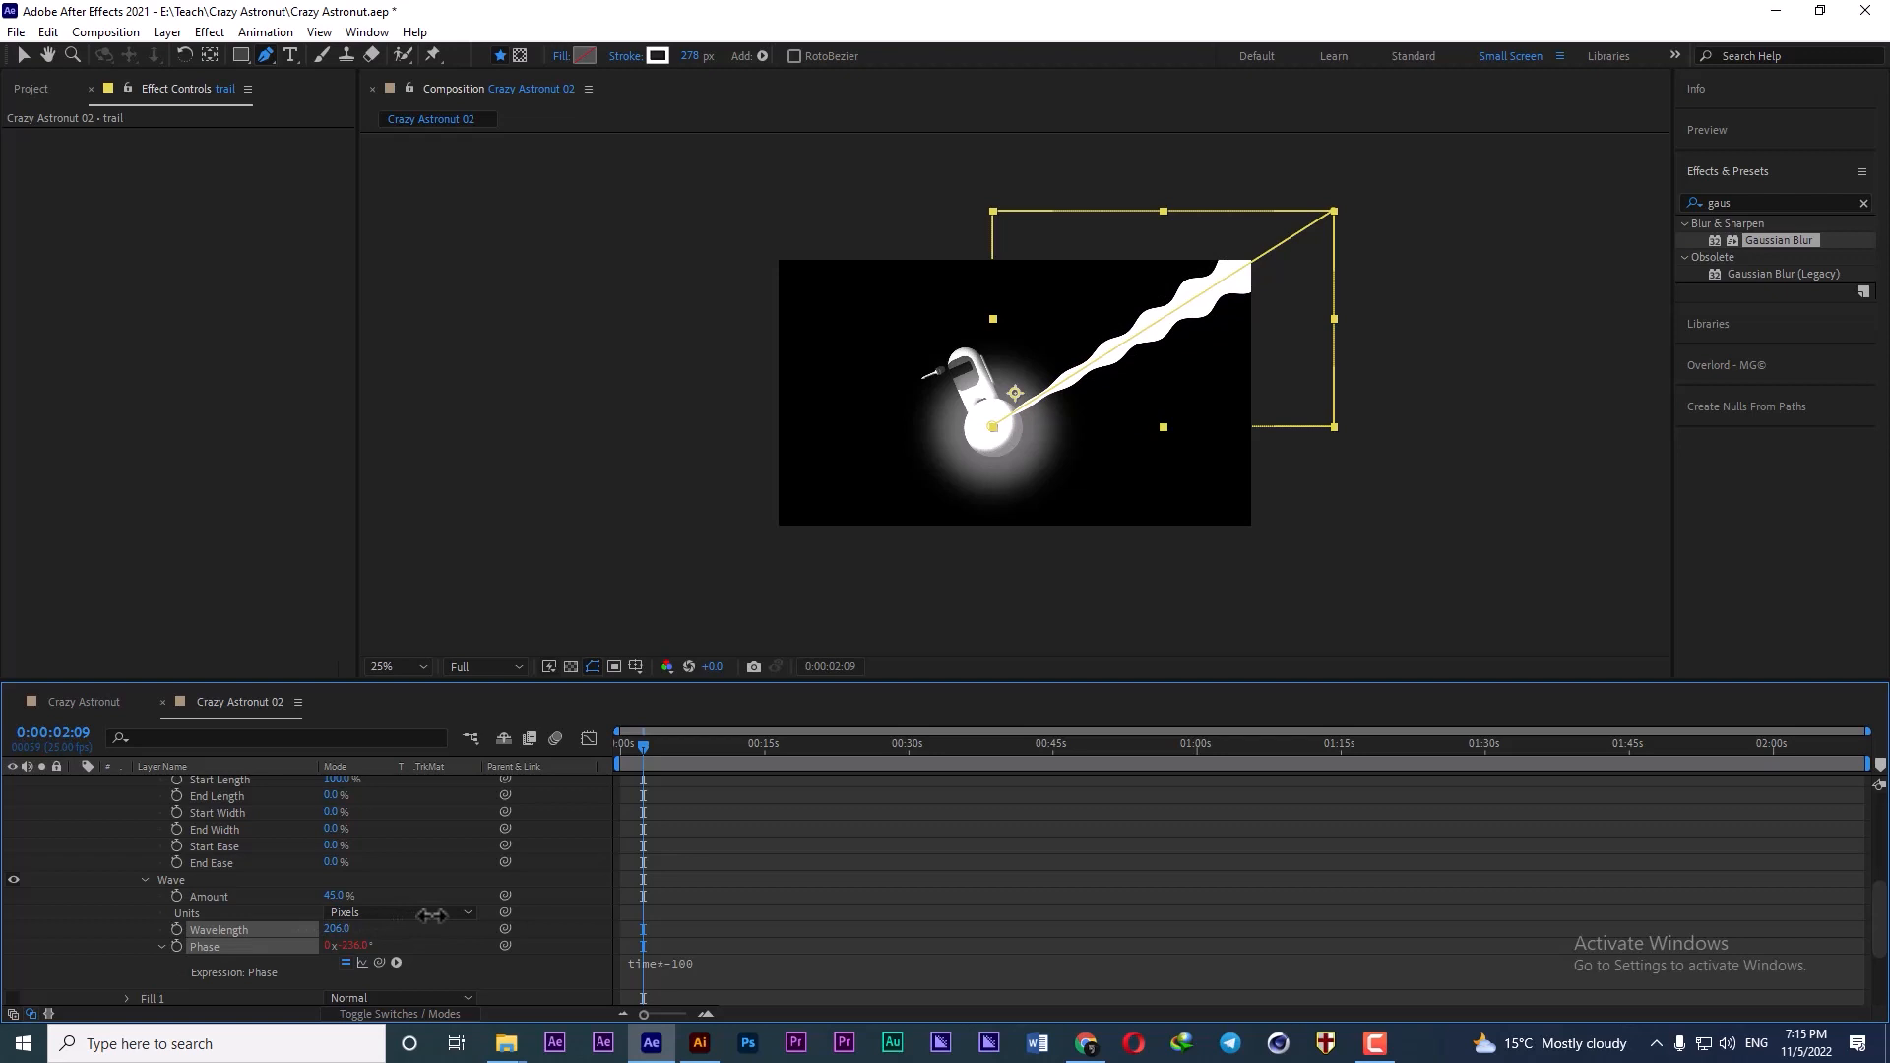
pyautogui.click(338, 930)
pyautogui.write('200')
pyautogui.press('Return')
pyautogui.scroll(5, 236, 907)
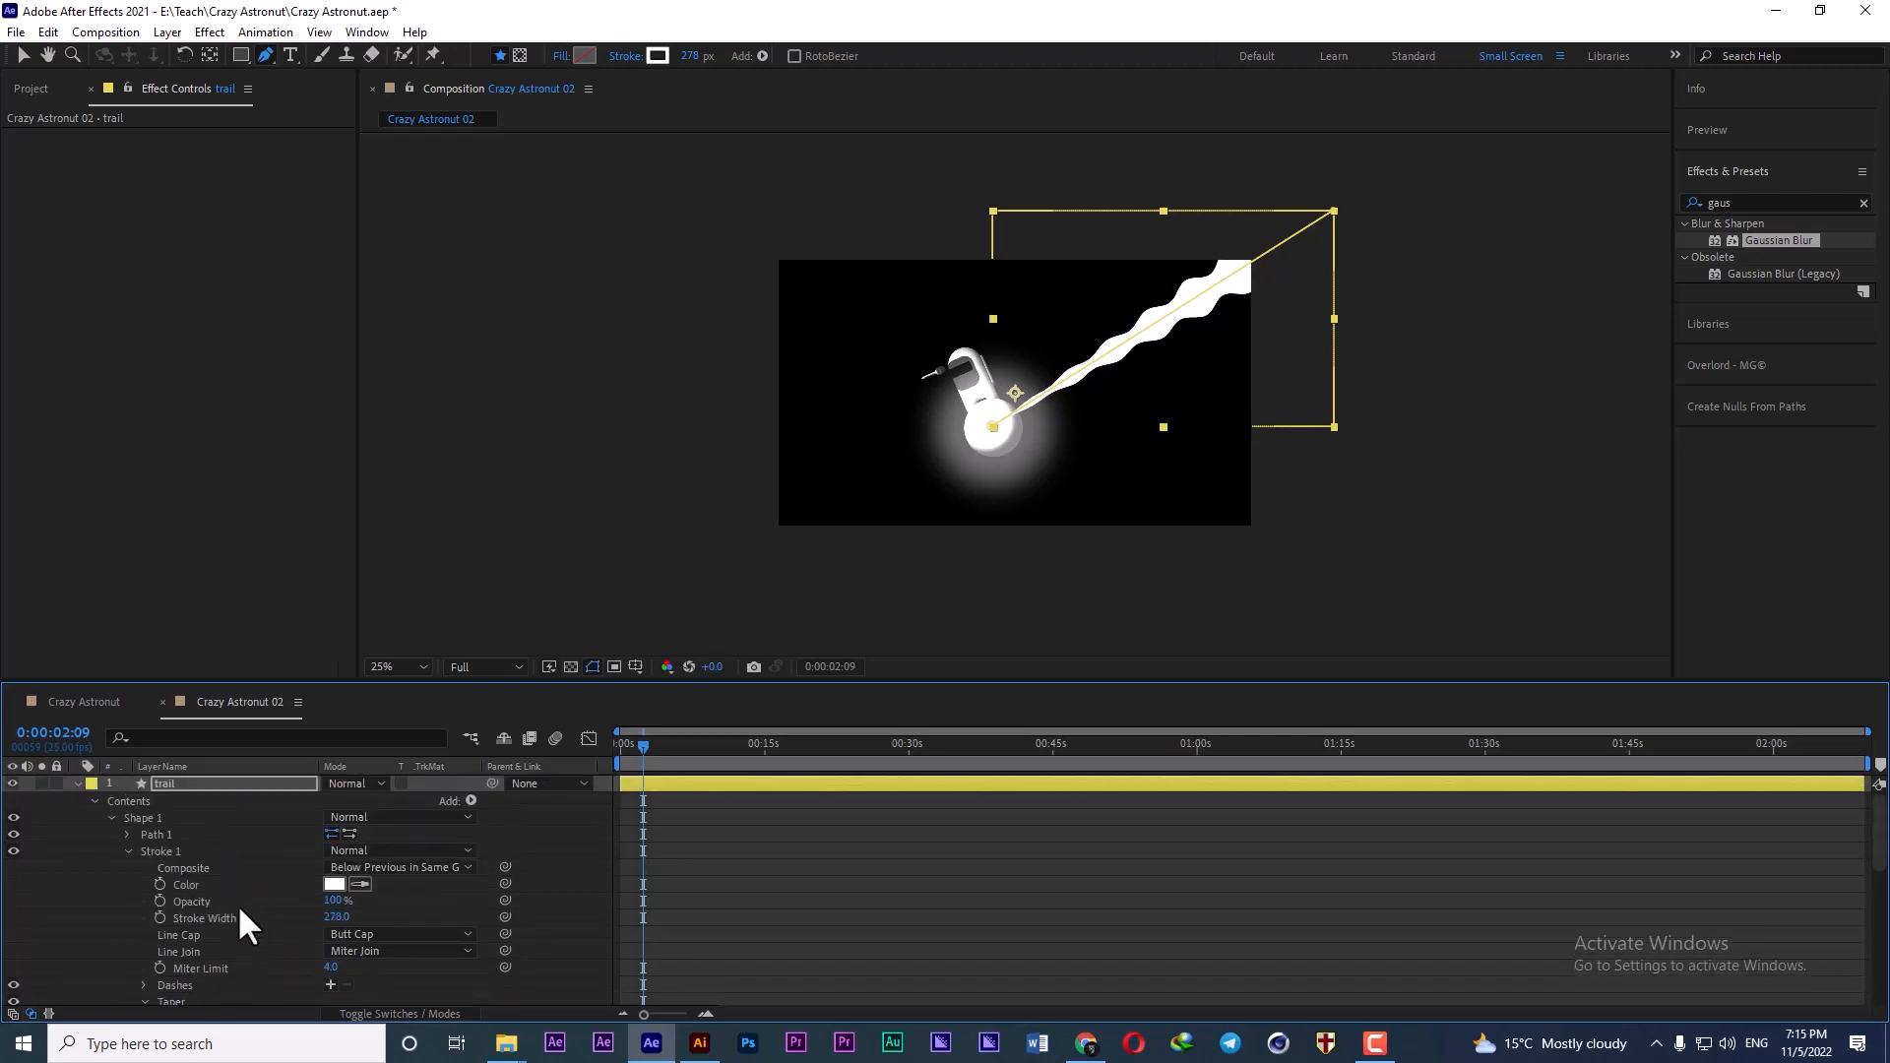
pyautogui.click(76, 784)
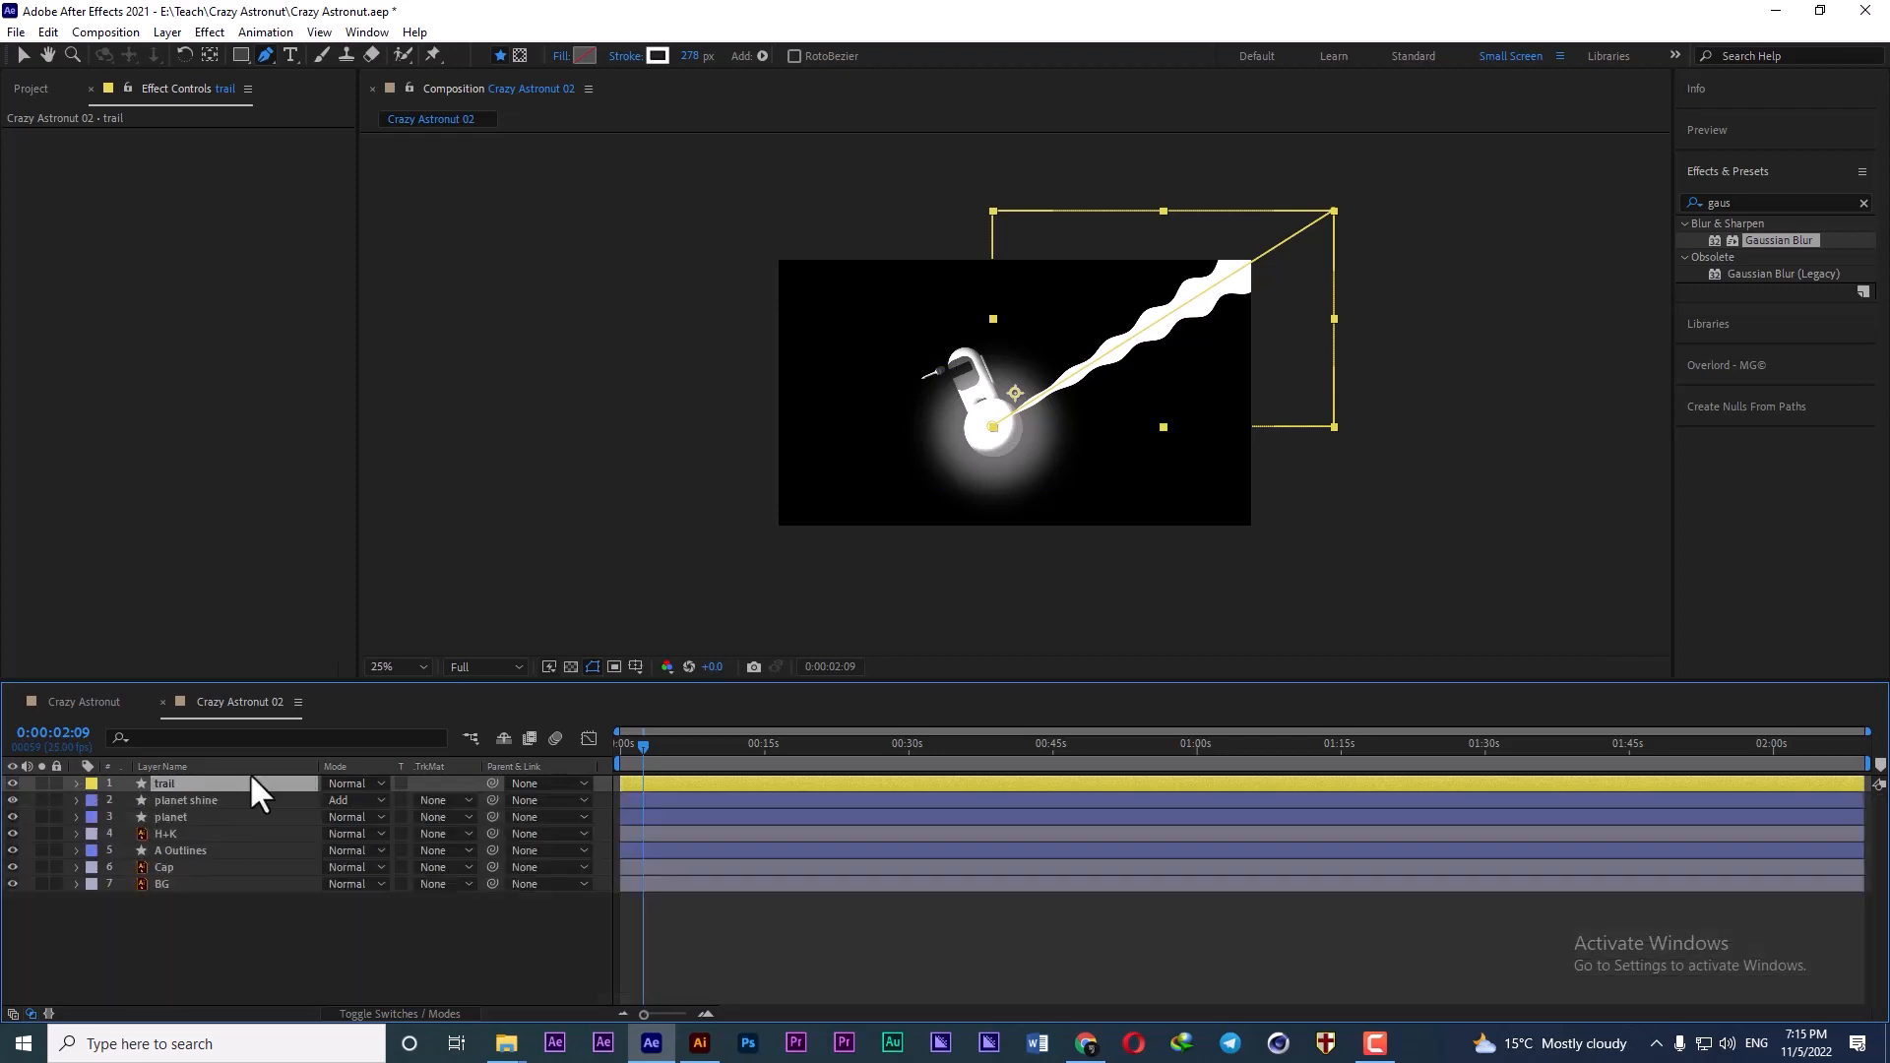
pyautogui.scroll(1, 1109, 427)
pyautogui.scroll(-1, 1108, 427)
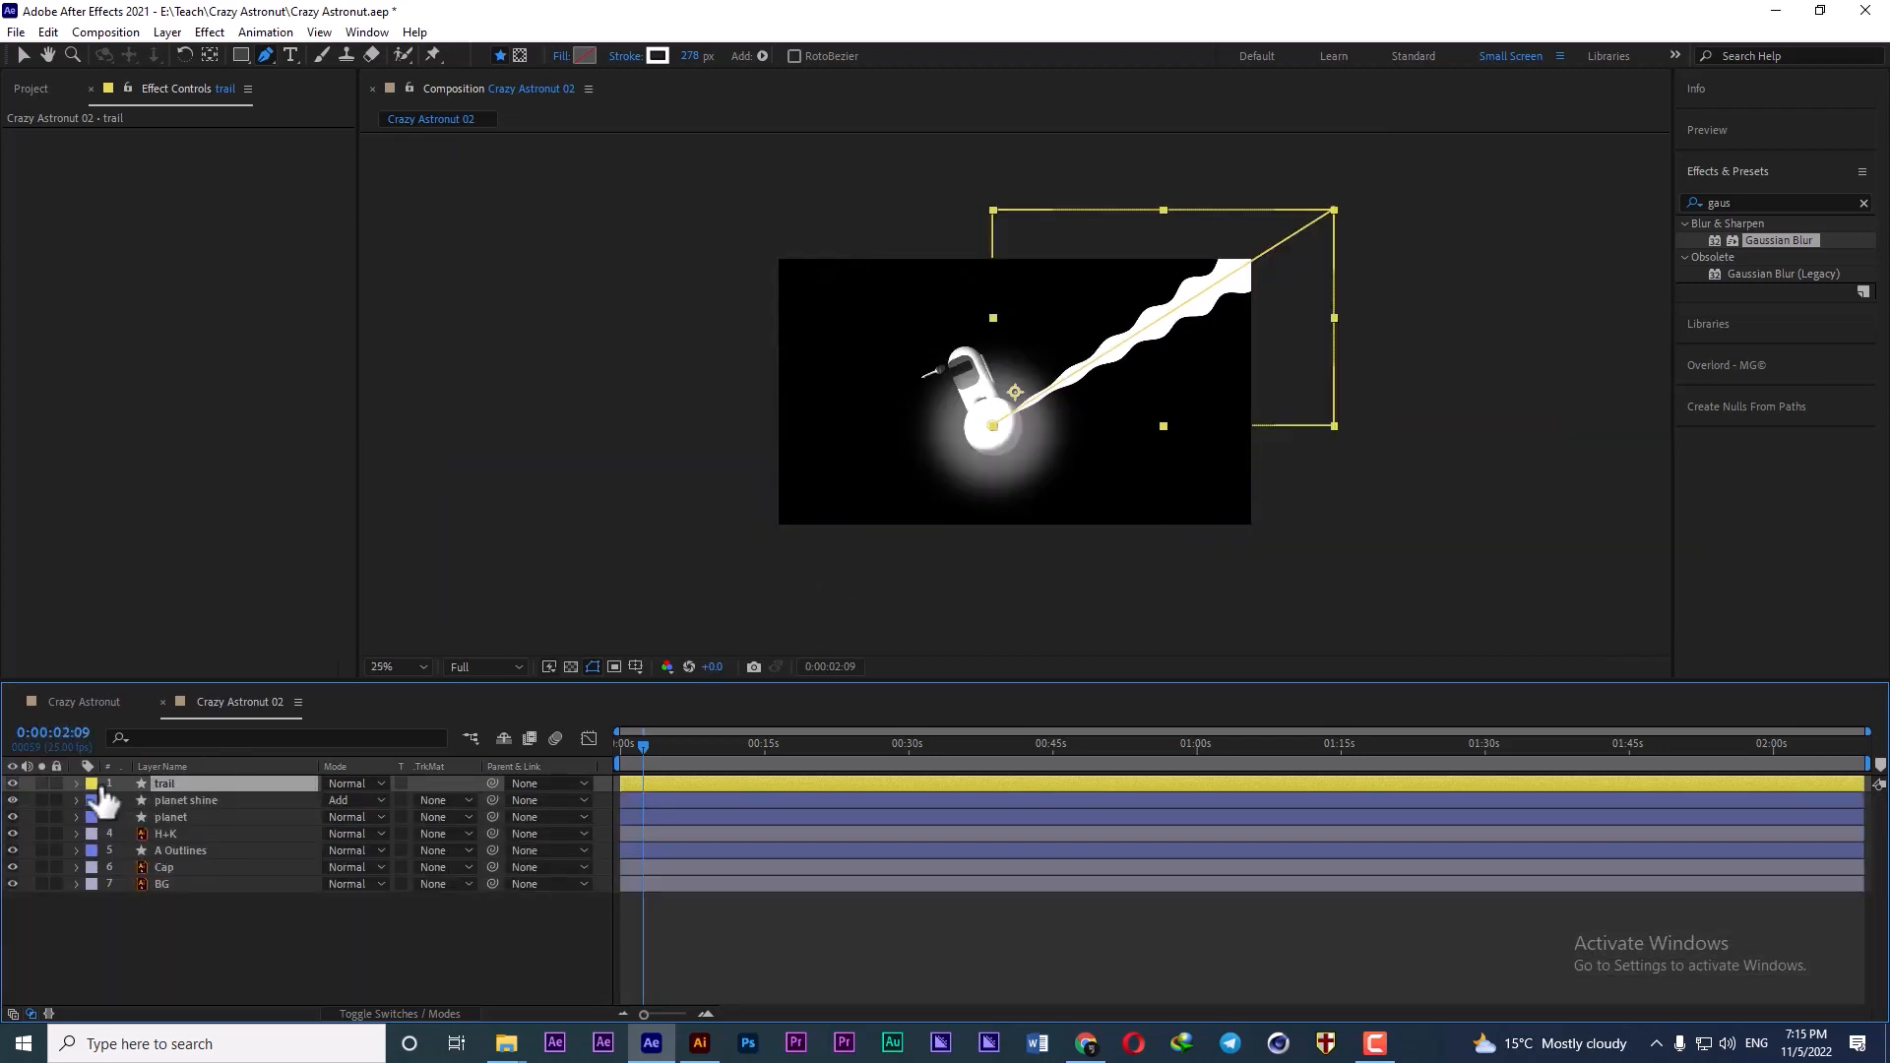
# - Find the Gradient Ramp effect and apply it to the trail layer
pyautogui.hotkey('ctrl', '5')
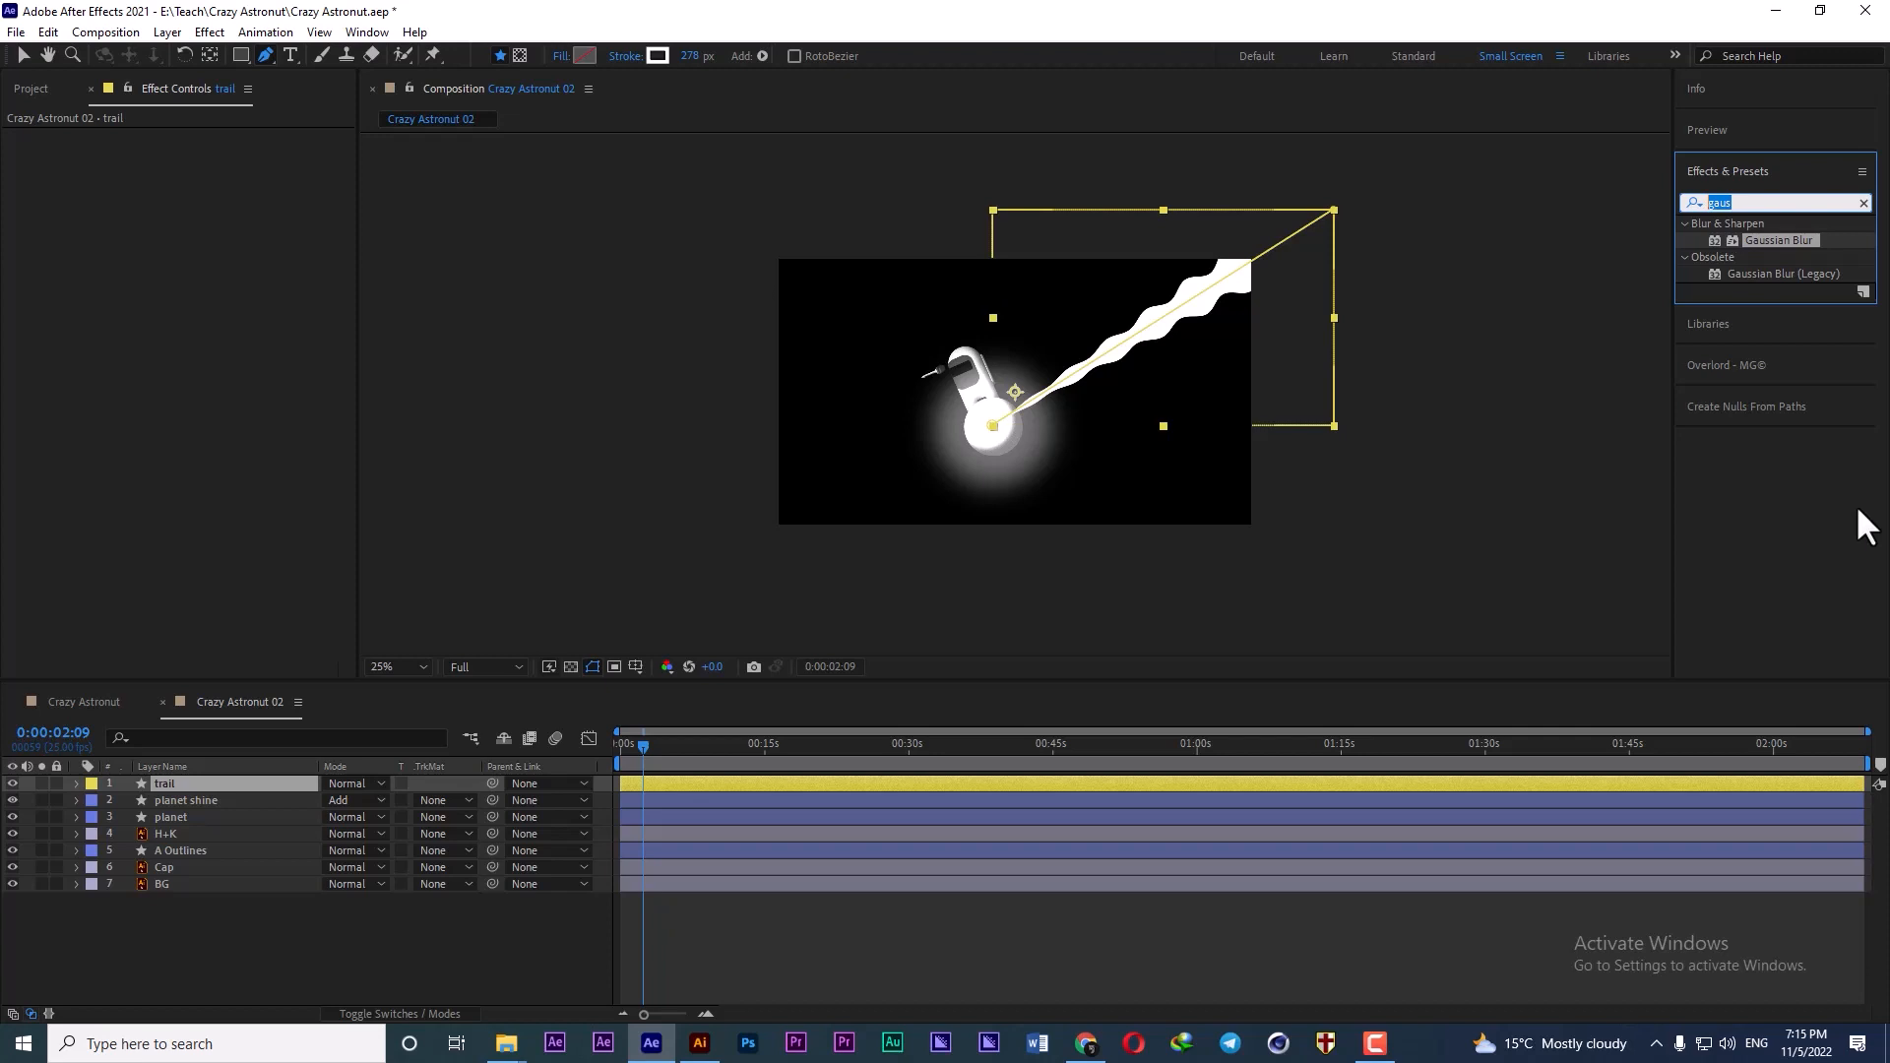
pyautogui.write('ramp')
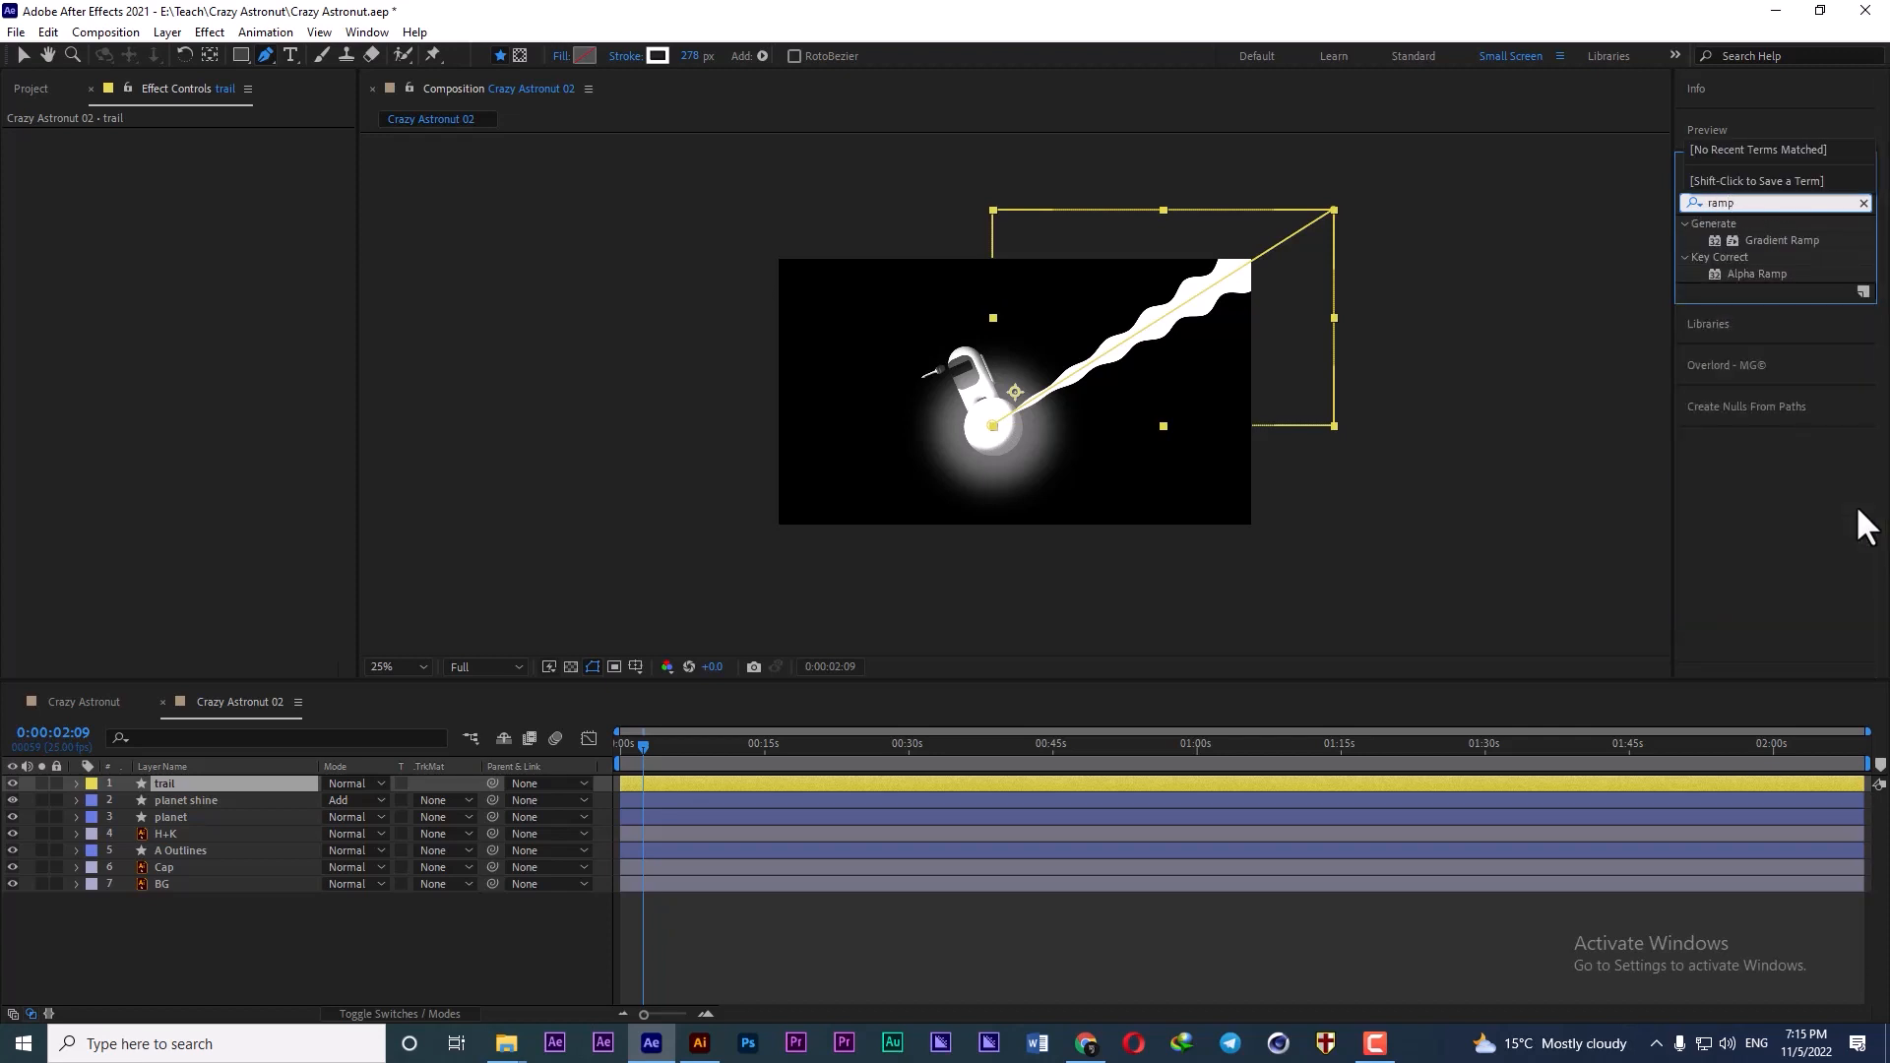
pyautogui.doubleClick(1775, 238)
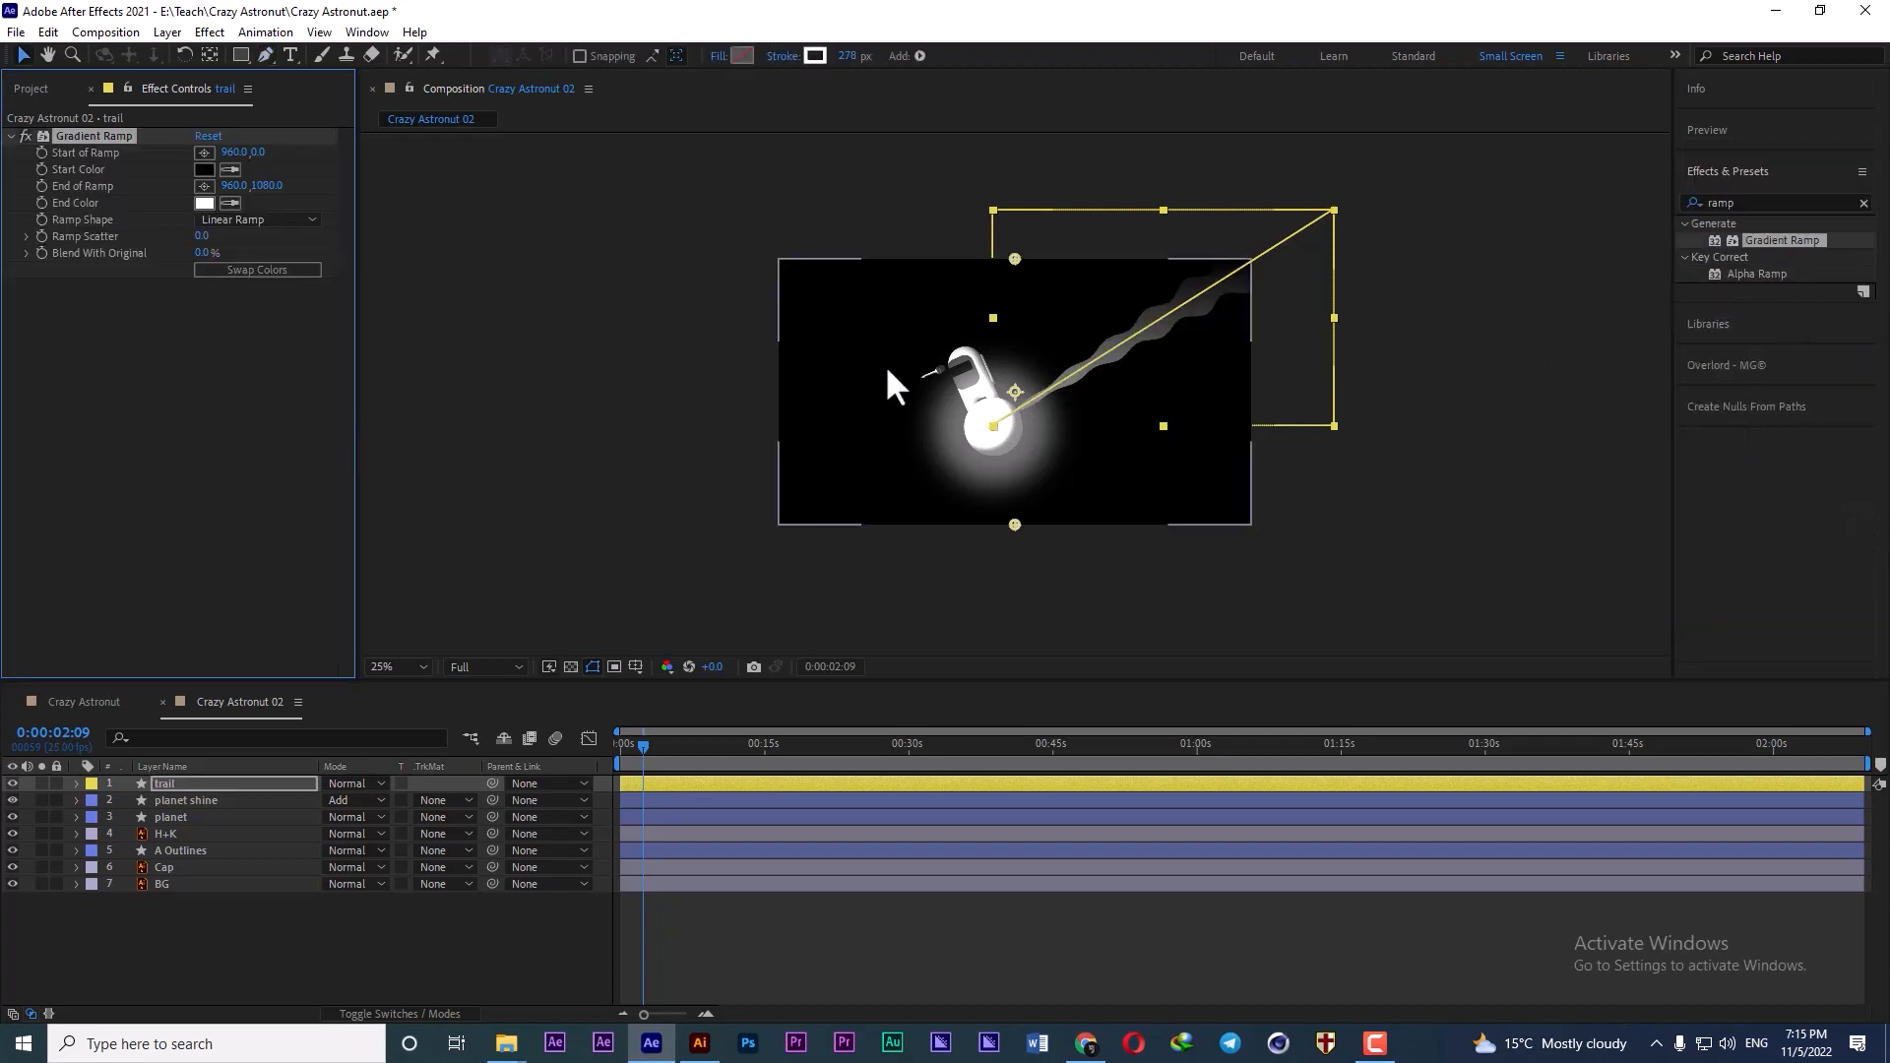
# - Place the start of the trail's gradient ramp at the planet's centre, about 870, 676
pyautogui.scroll(4, 1113, 353)
pyautogui.scroll(-2, 1114, 356)
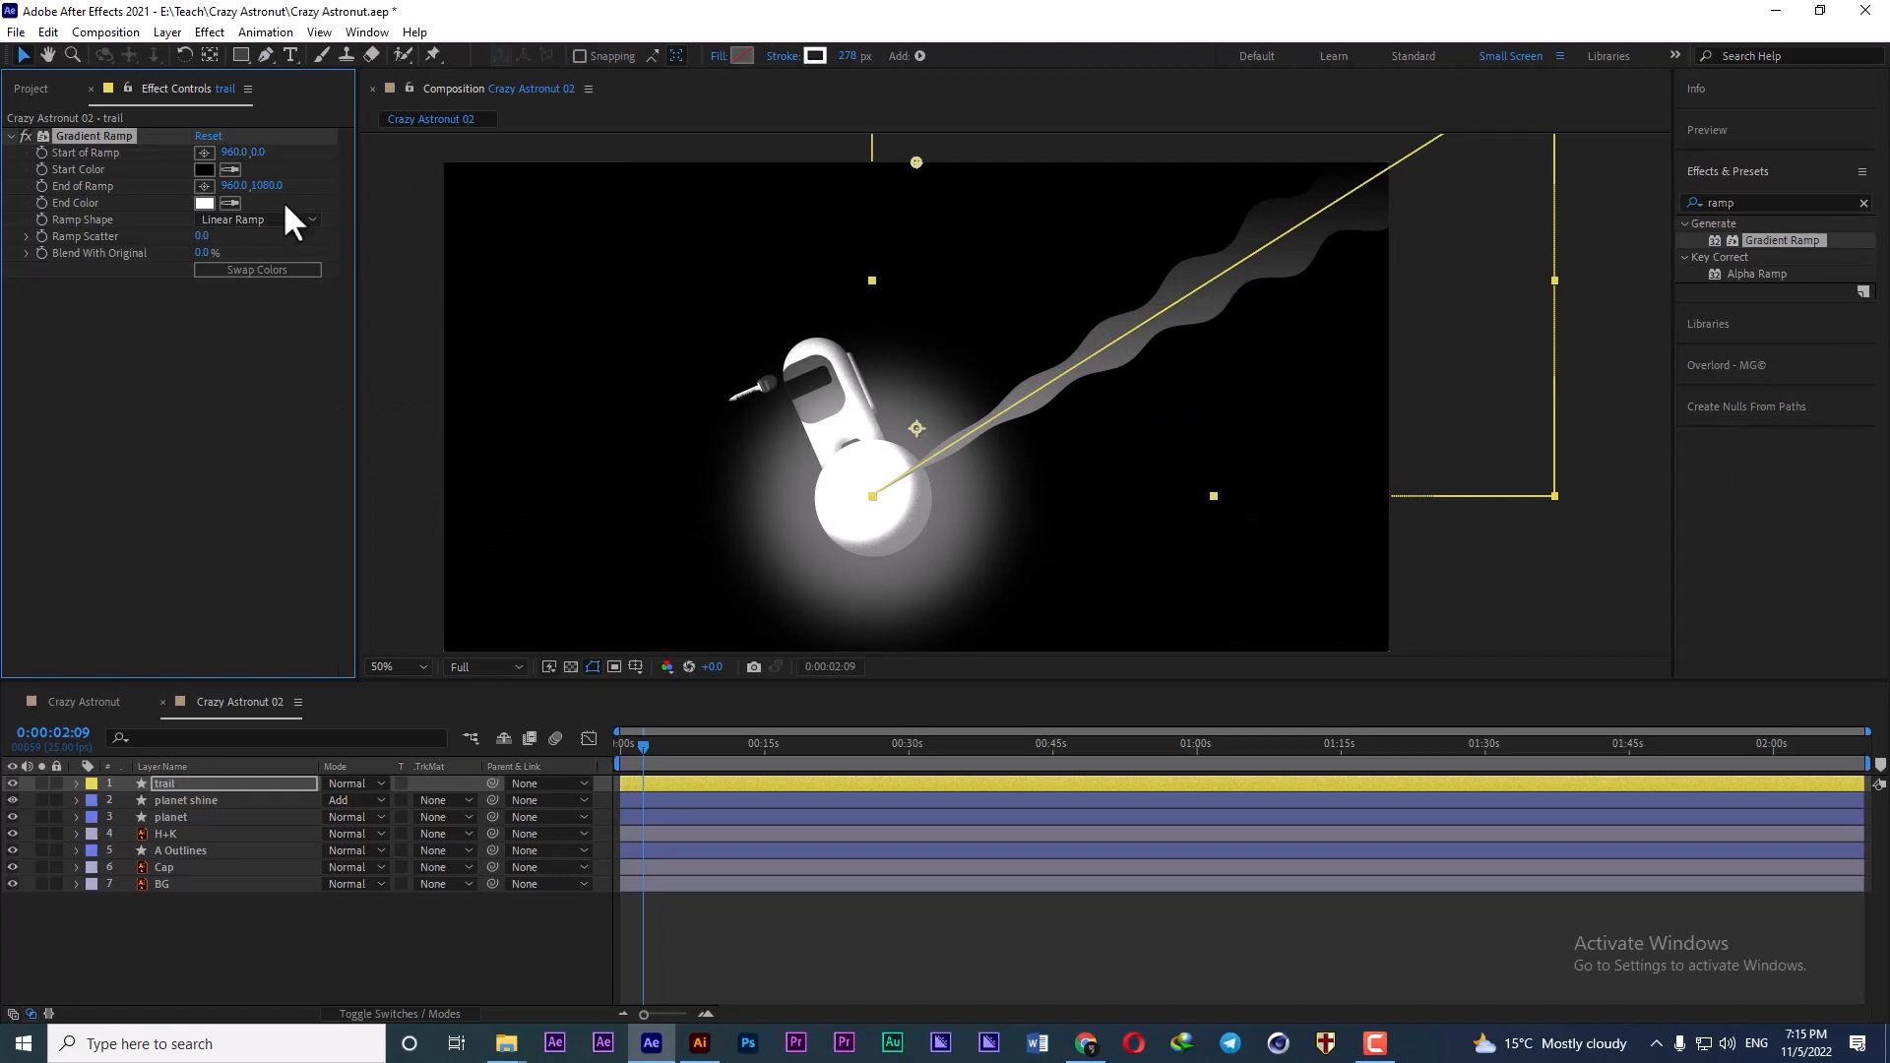
pyautogui.click(205, 152)
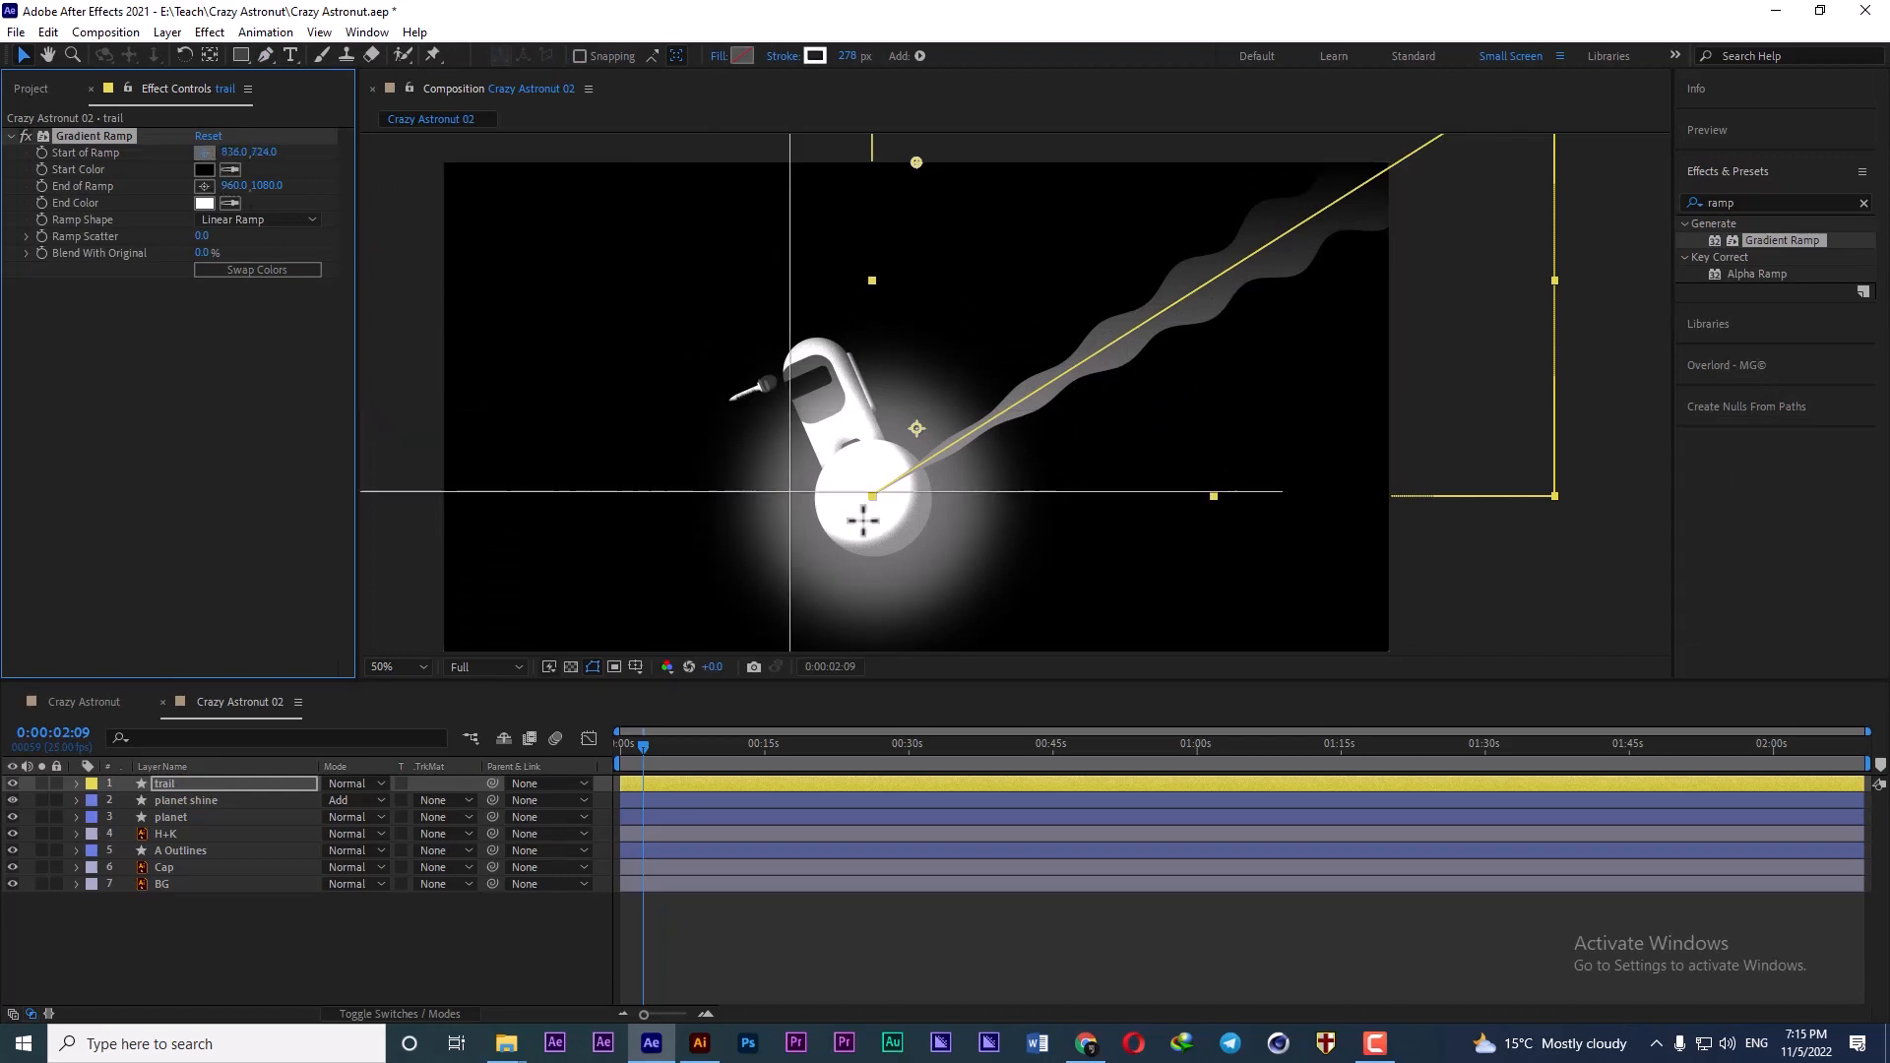
pyautogui.click(872, 495)
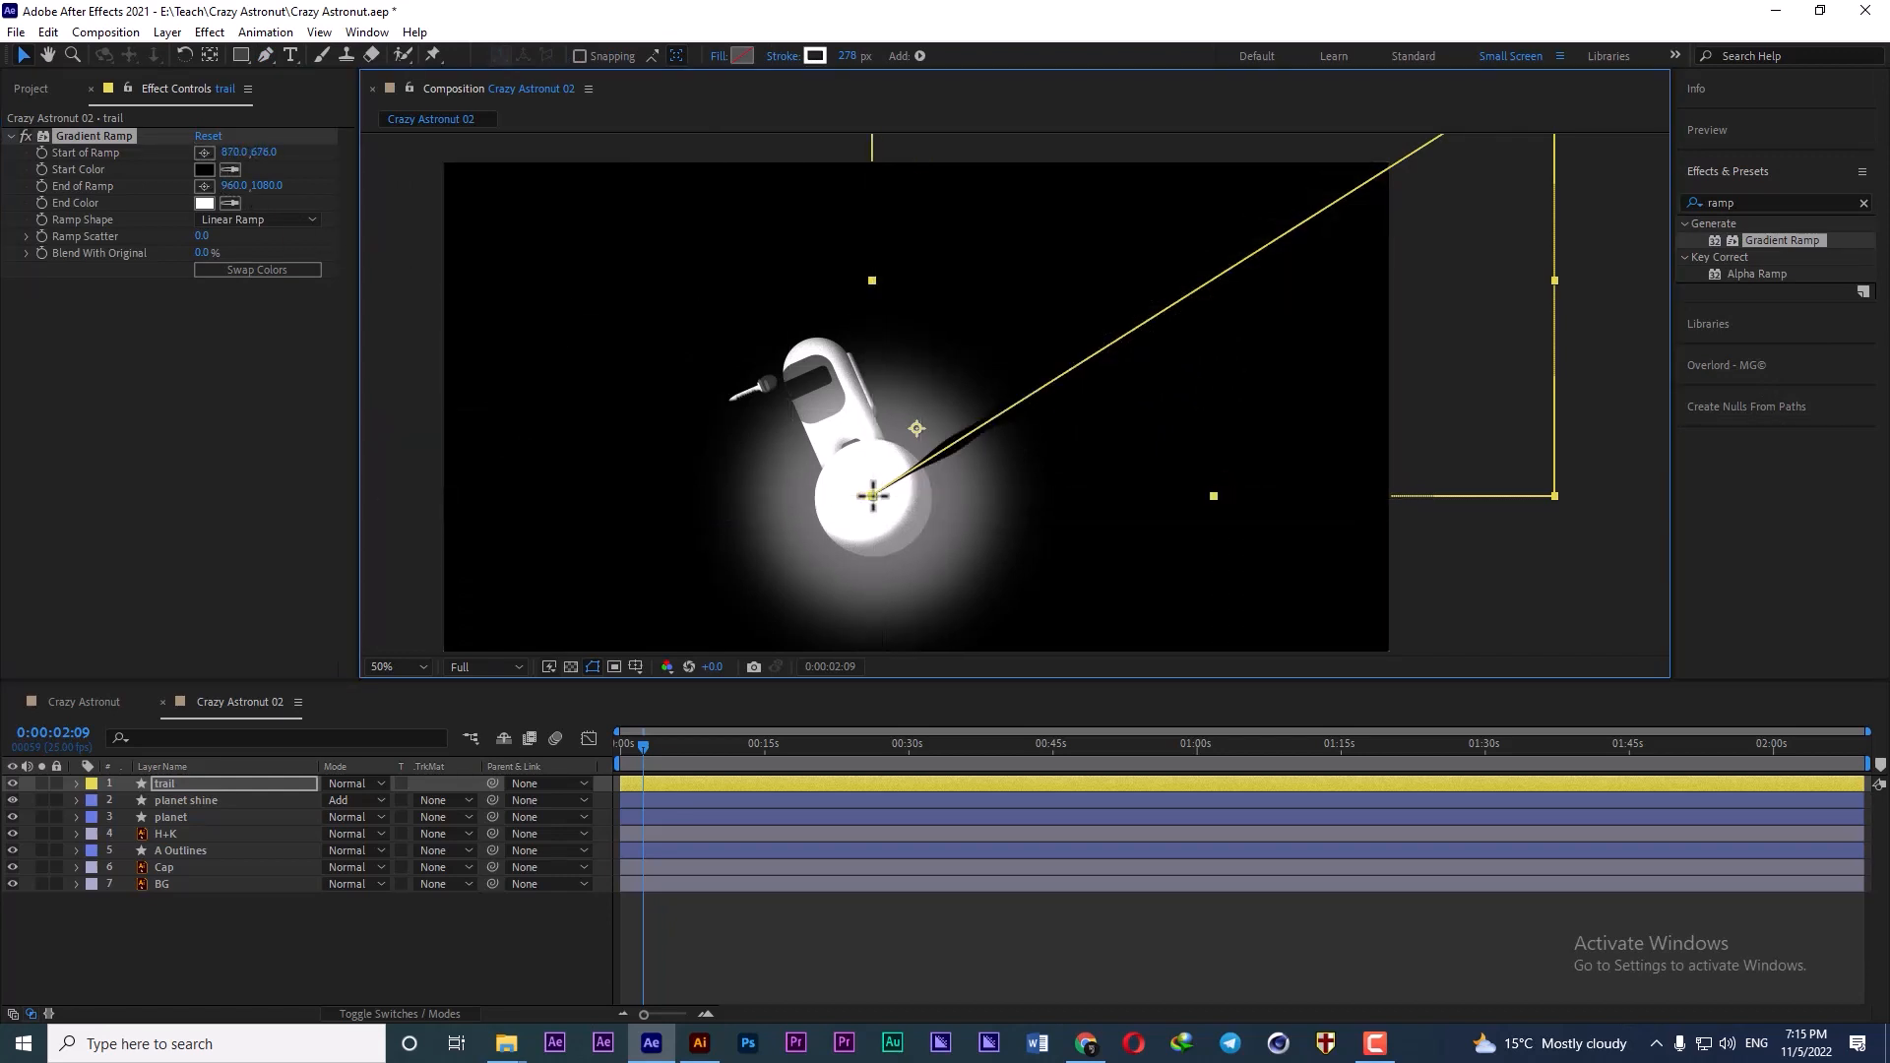
# - Place the end of the trail's gradient ramp on the middle of the trail line, at about 1564, 232
pyautogui.scroll(-1, 877, 498)
pyautogui.moveTo(897, 595); pyautogui.dragTo(1213, 279)
pyautogui.scroll(2, 929, 468)
pyautogui.scroll(-1, 931, 472)
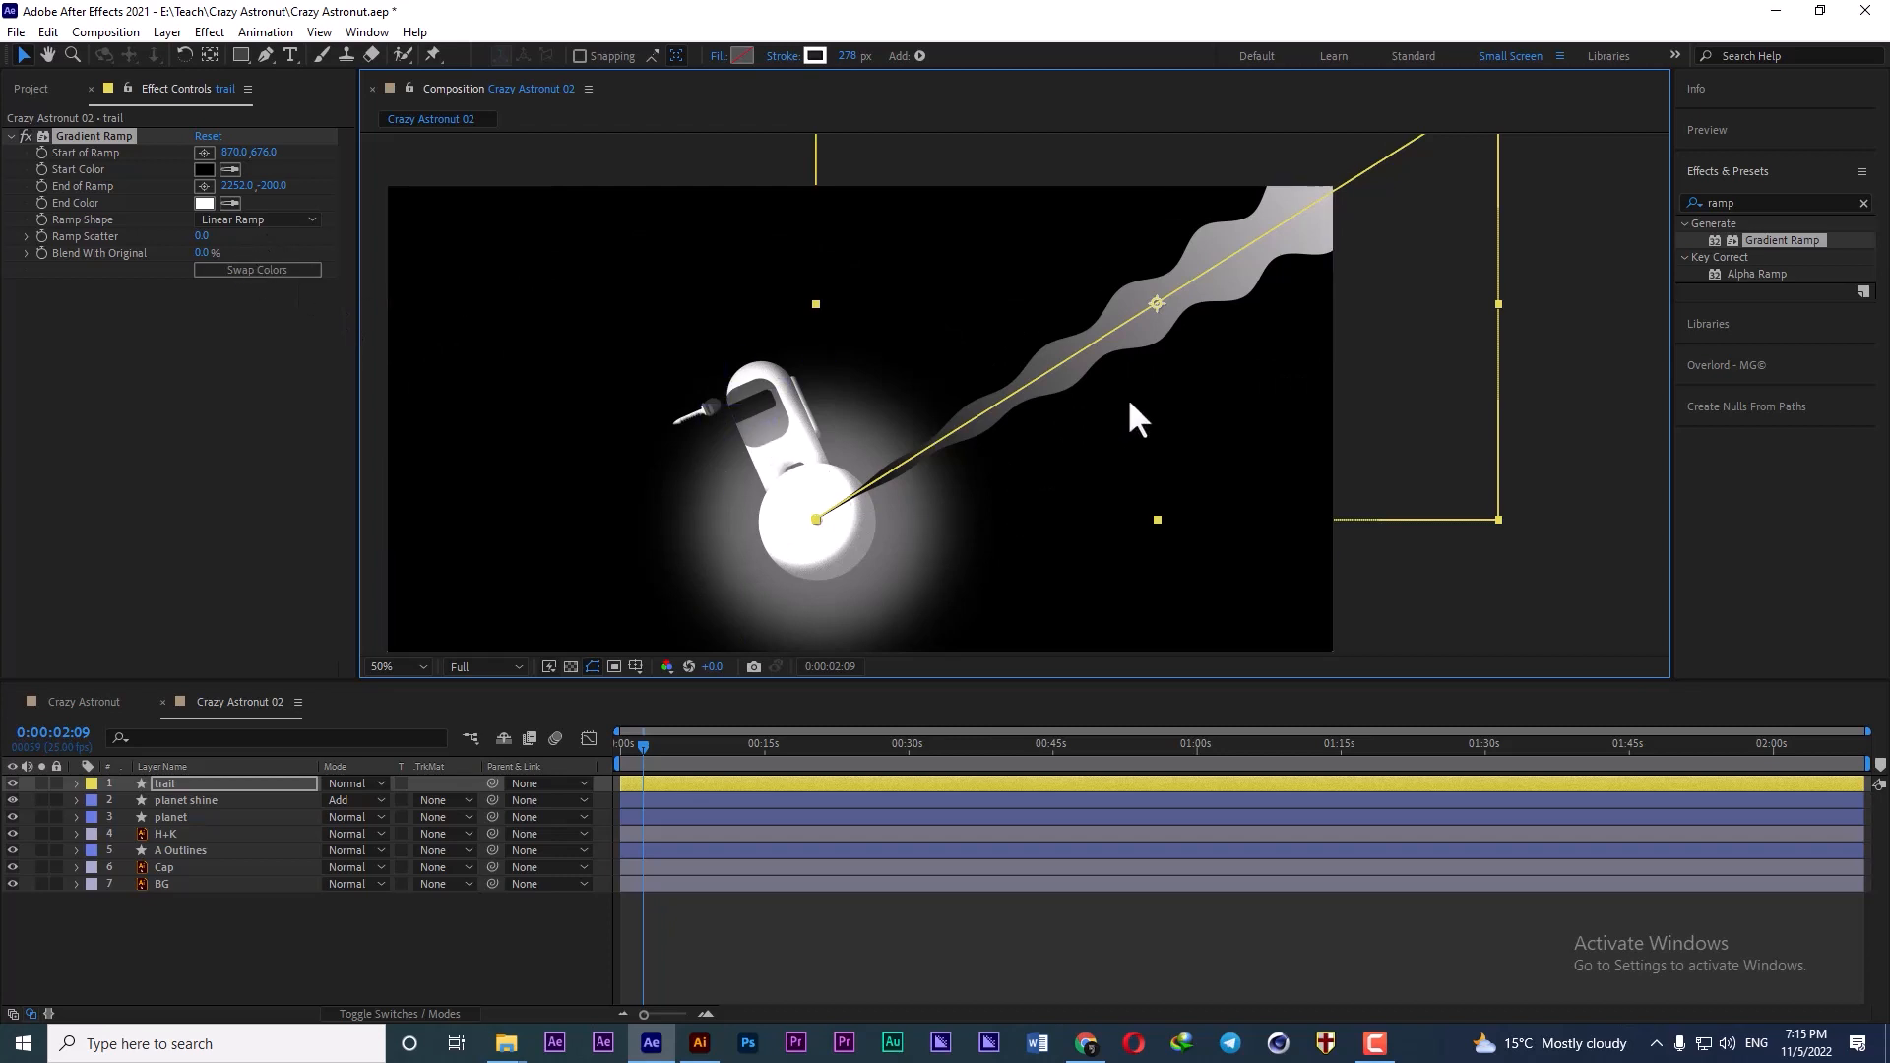
pyautogui.scroll(-1, 1171, 384)
pyautogui.moveTo(1329, 227); pyautogui.dragTo(1157, 331)
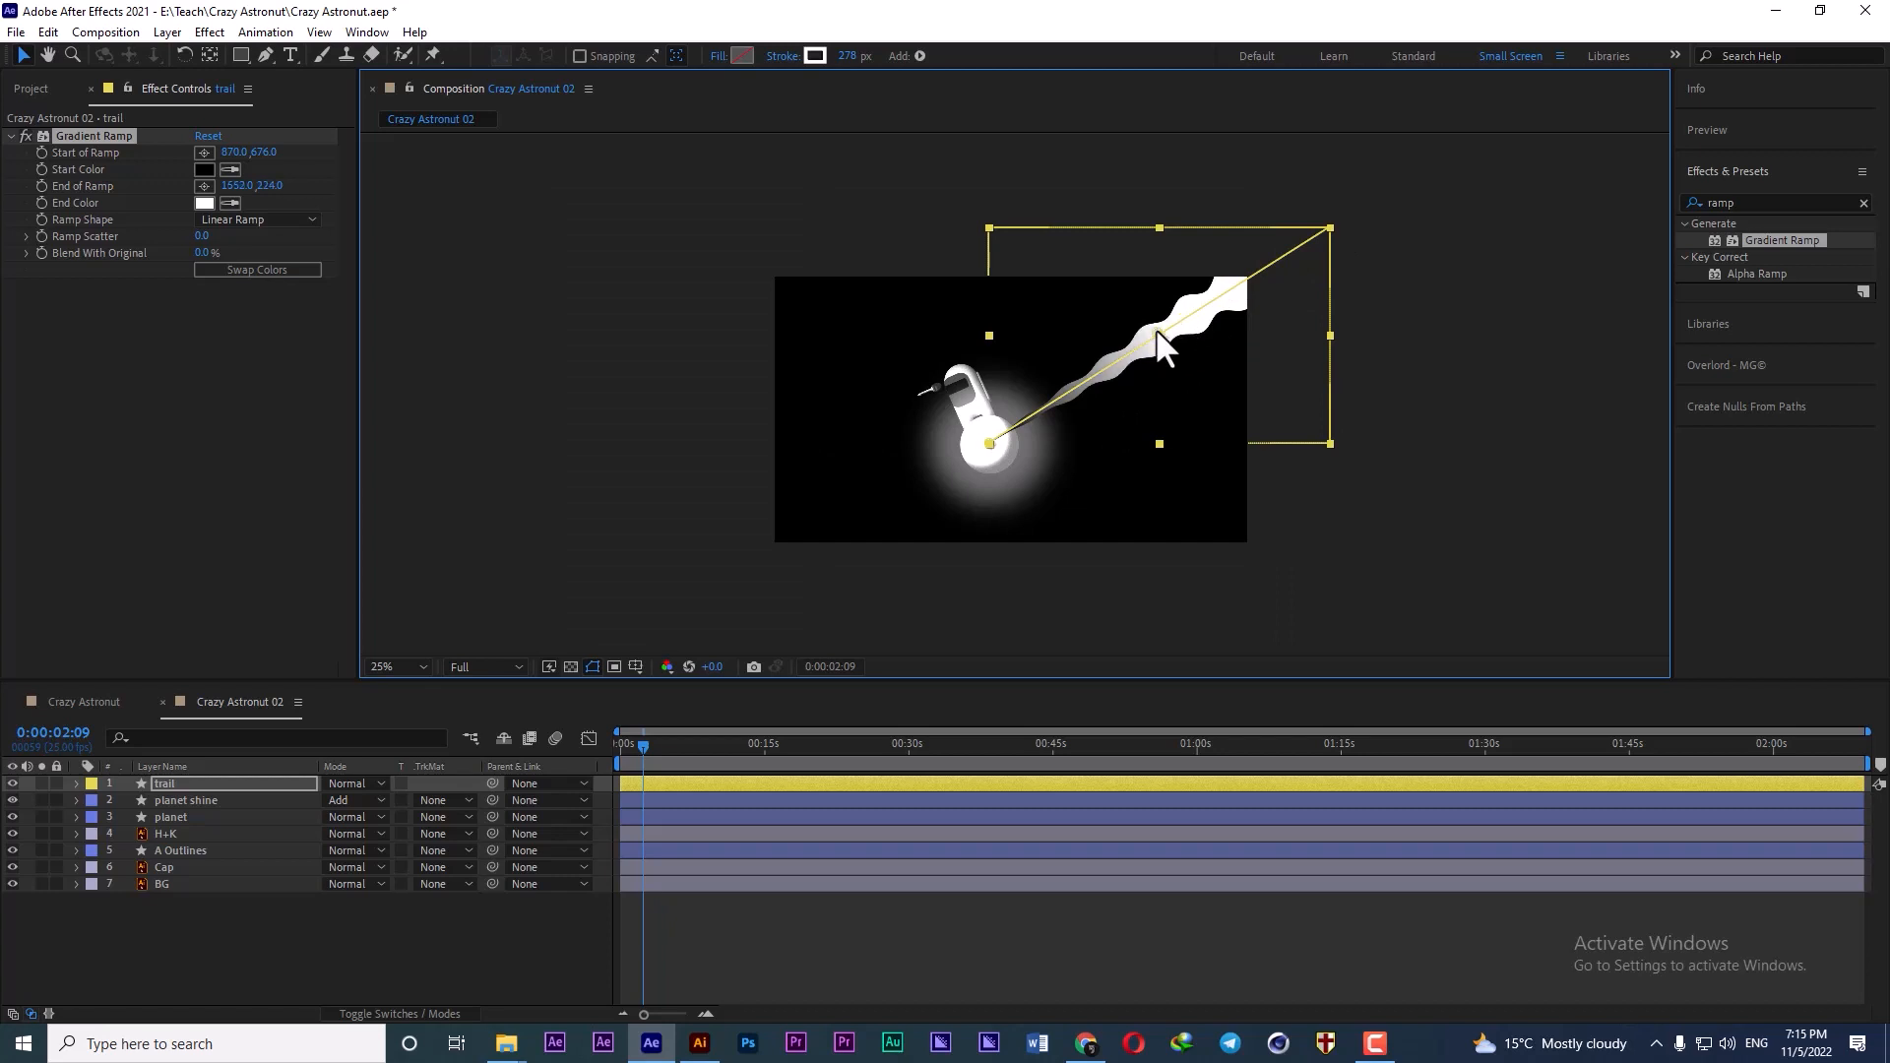
pyautogui.scroll(3, 1155, 332)
pyautogui.scroll(-3, 1153, 341)
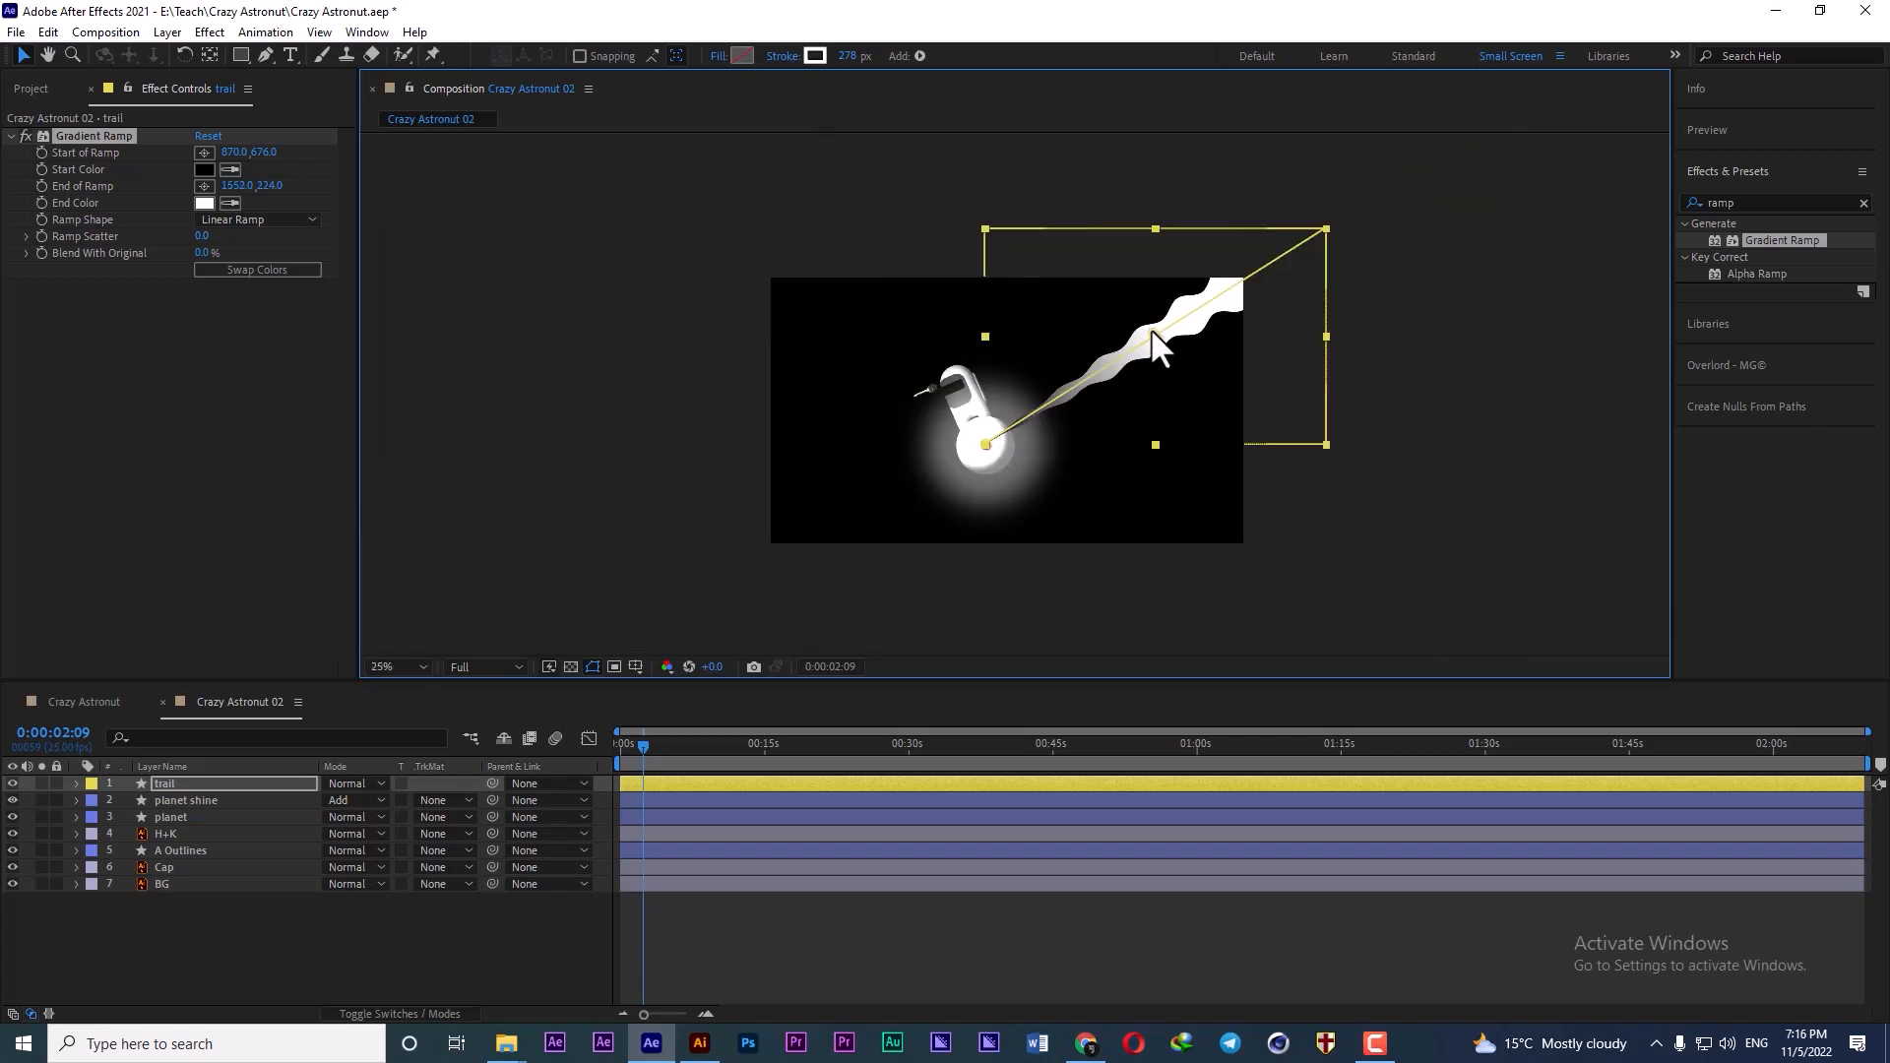
pyautogui.moveTo(1154, 330); pyautogui.dragTo(1154, 331)
pyautogui.click(170, 784)
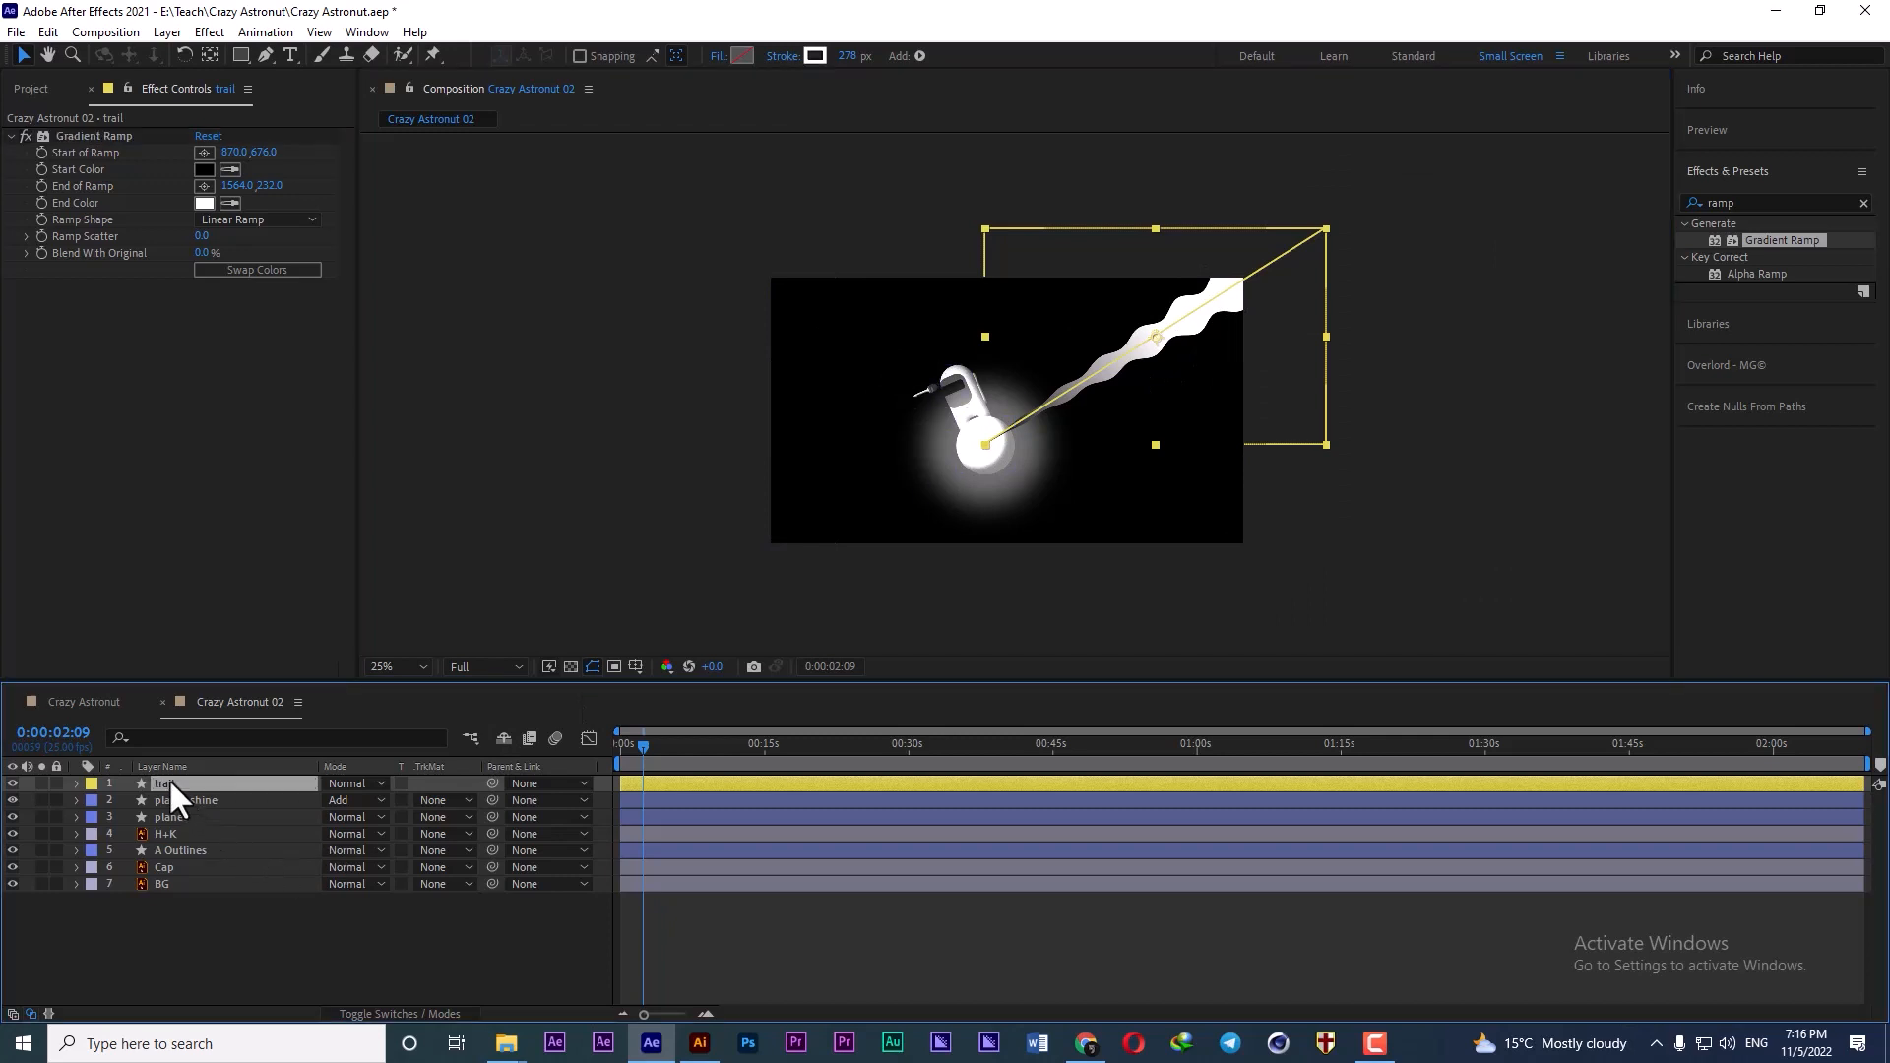
pyautogui.rightClick(172, 779)
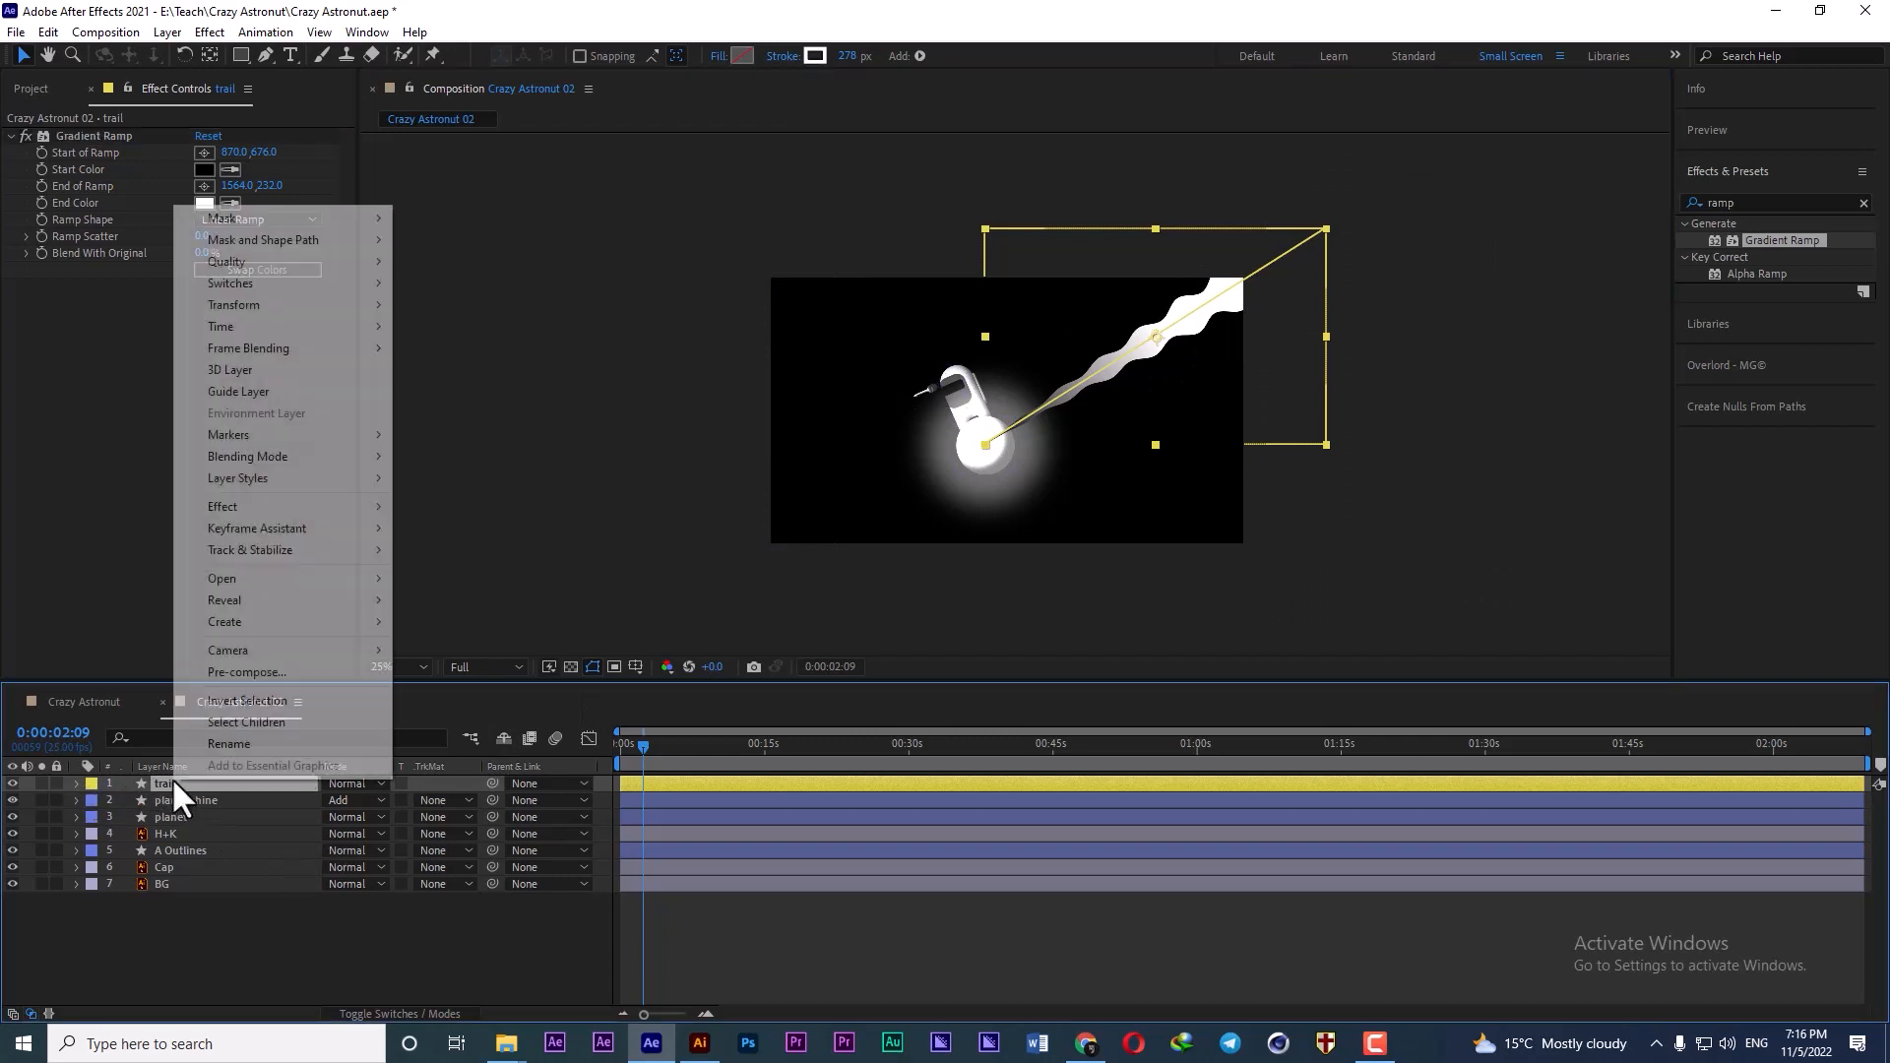
pyautogui.click(175, 798)
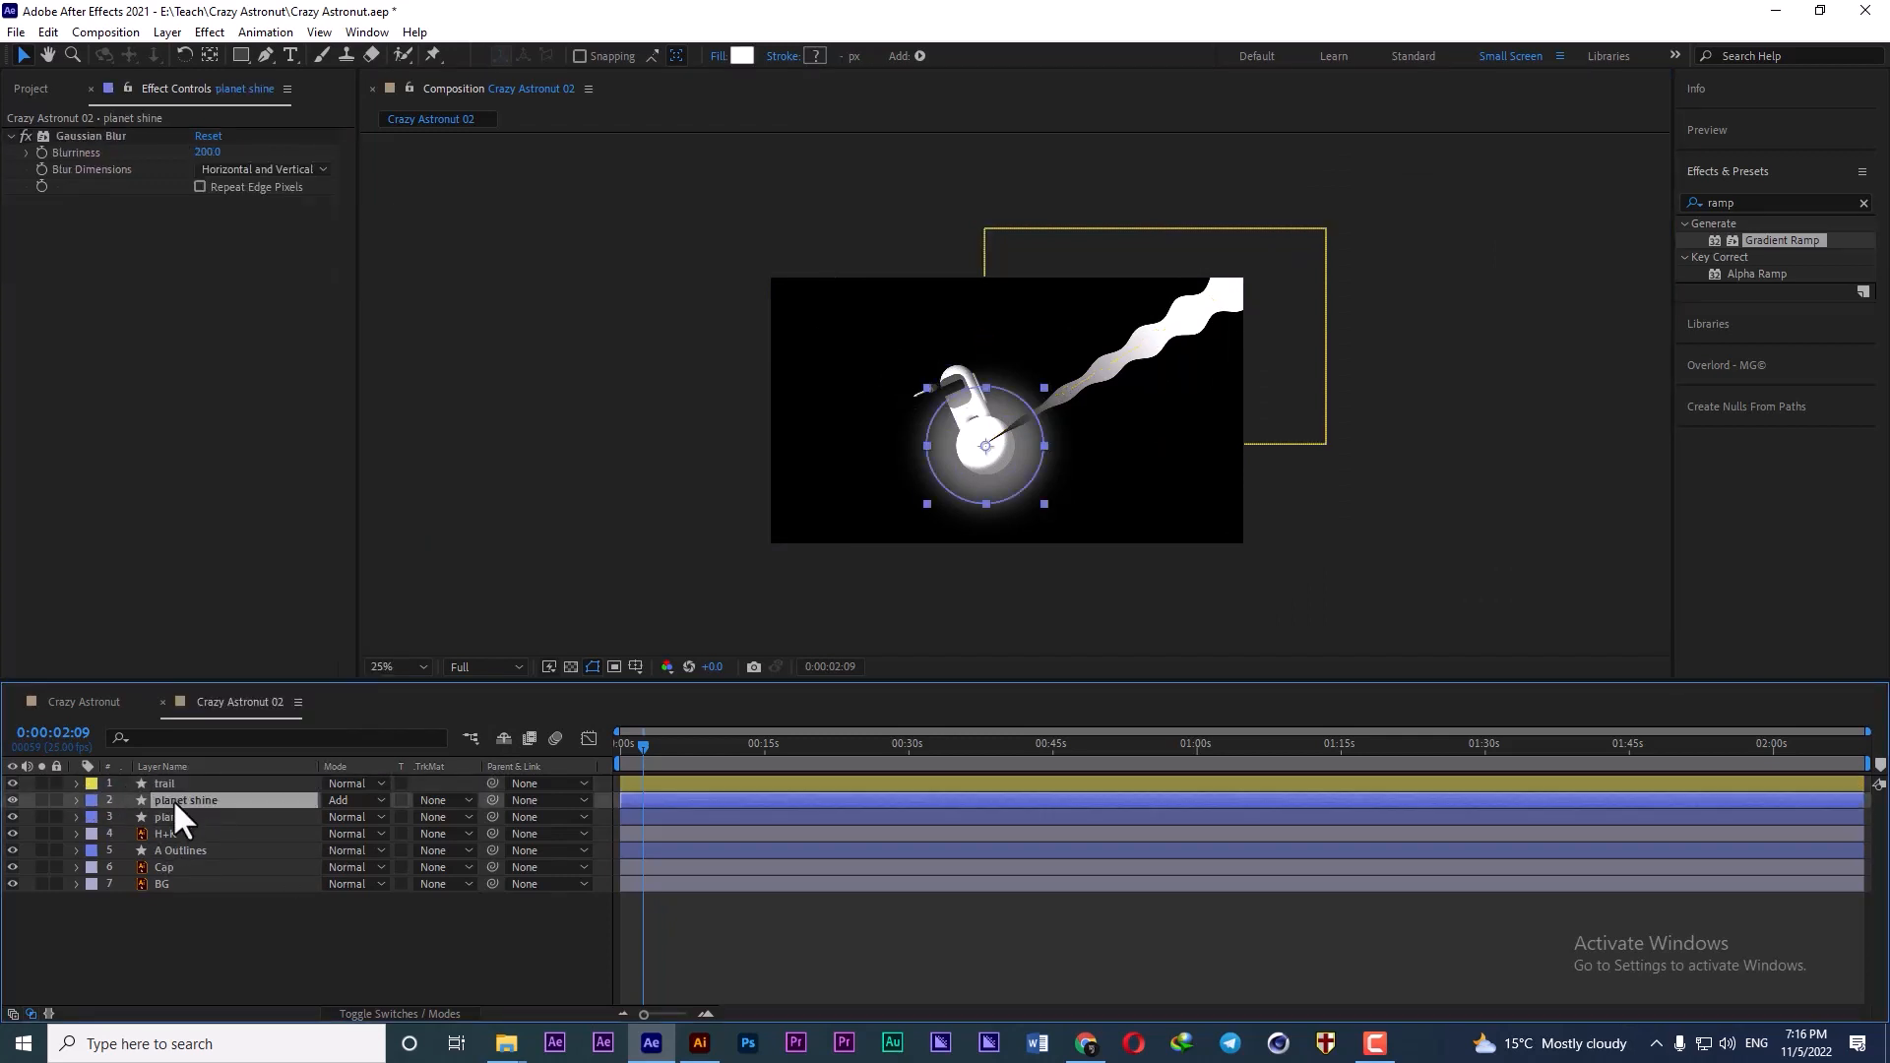
# - Copy the planet layer's Inner Shadow layer style onto the trail layer
pyautogui.click(138, 816)
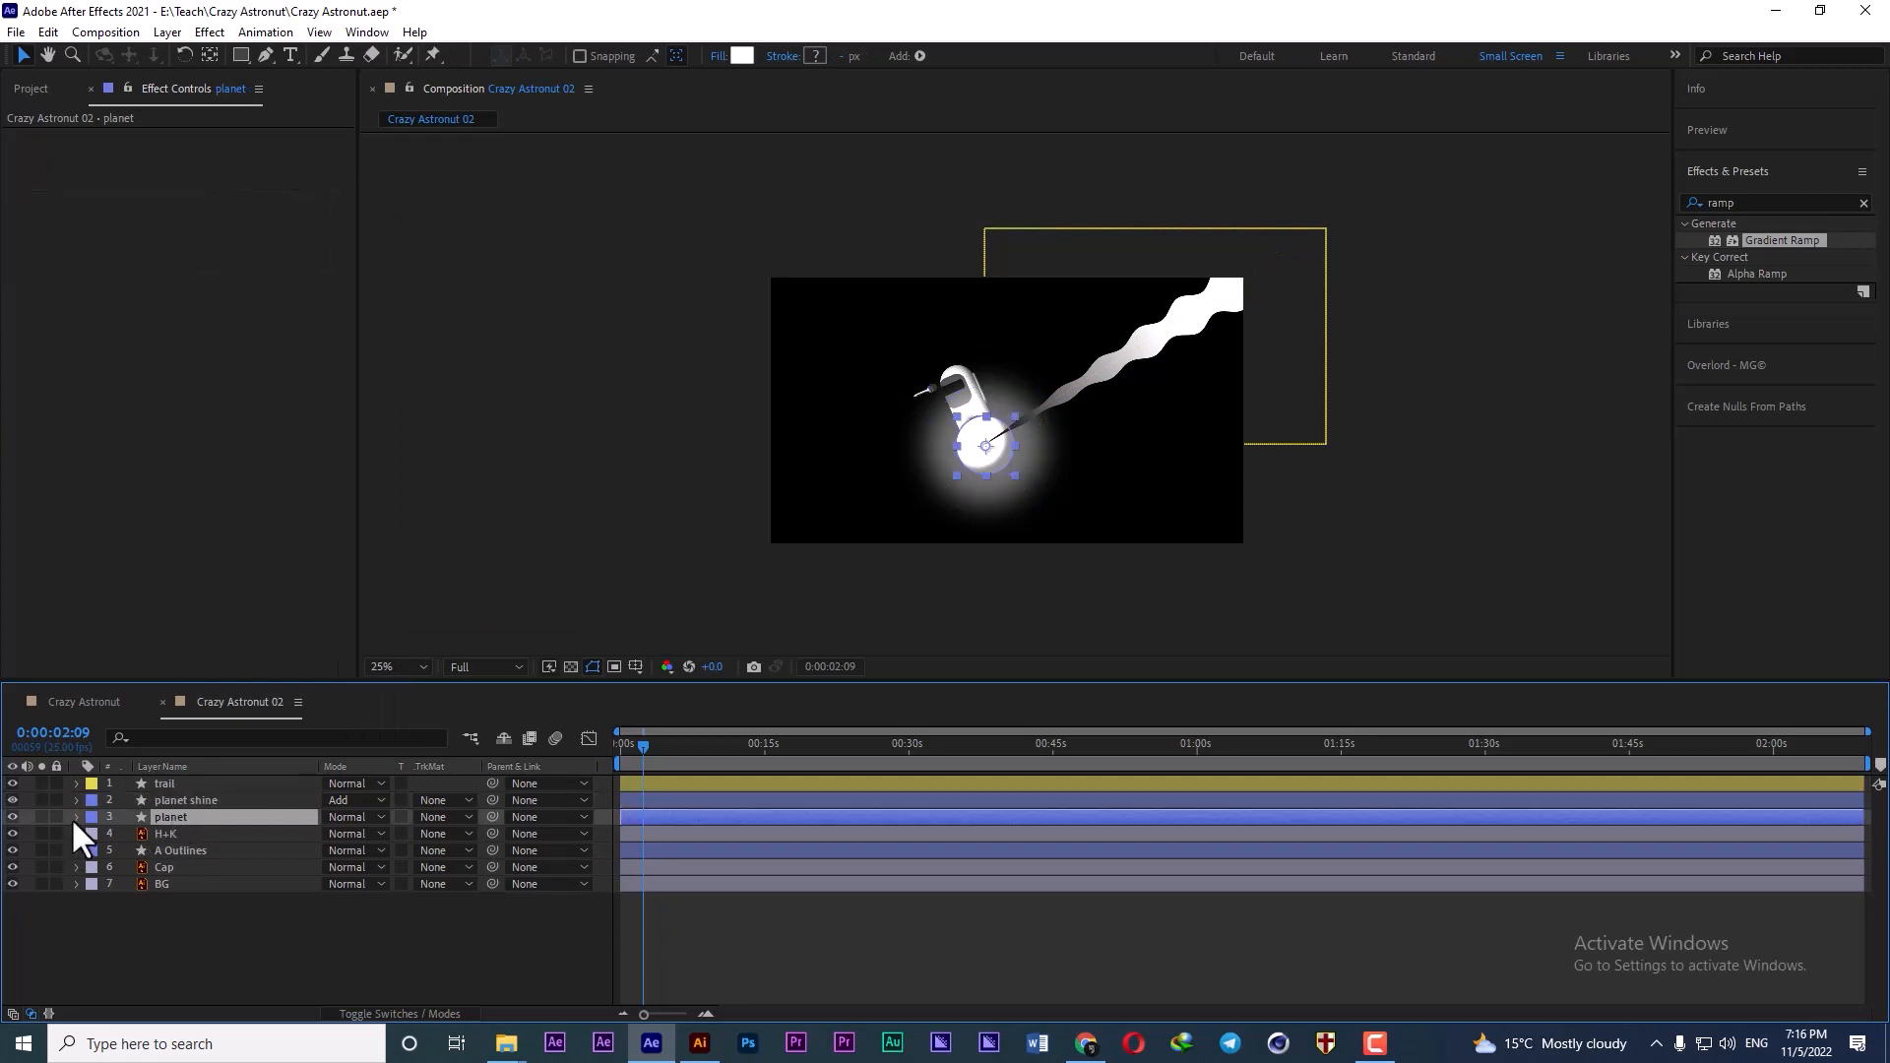
pyautogui.click(76, 817)
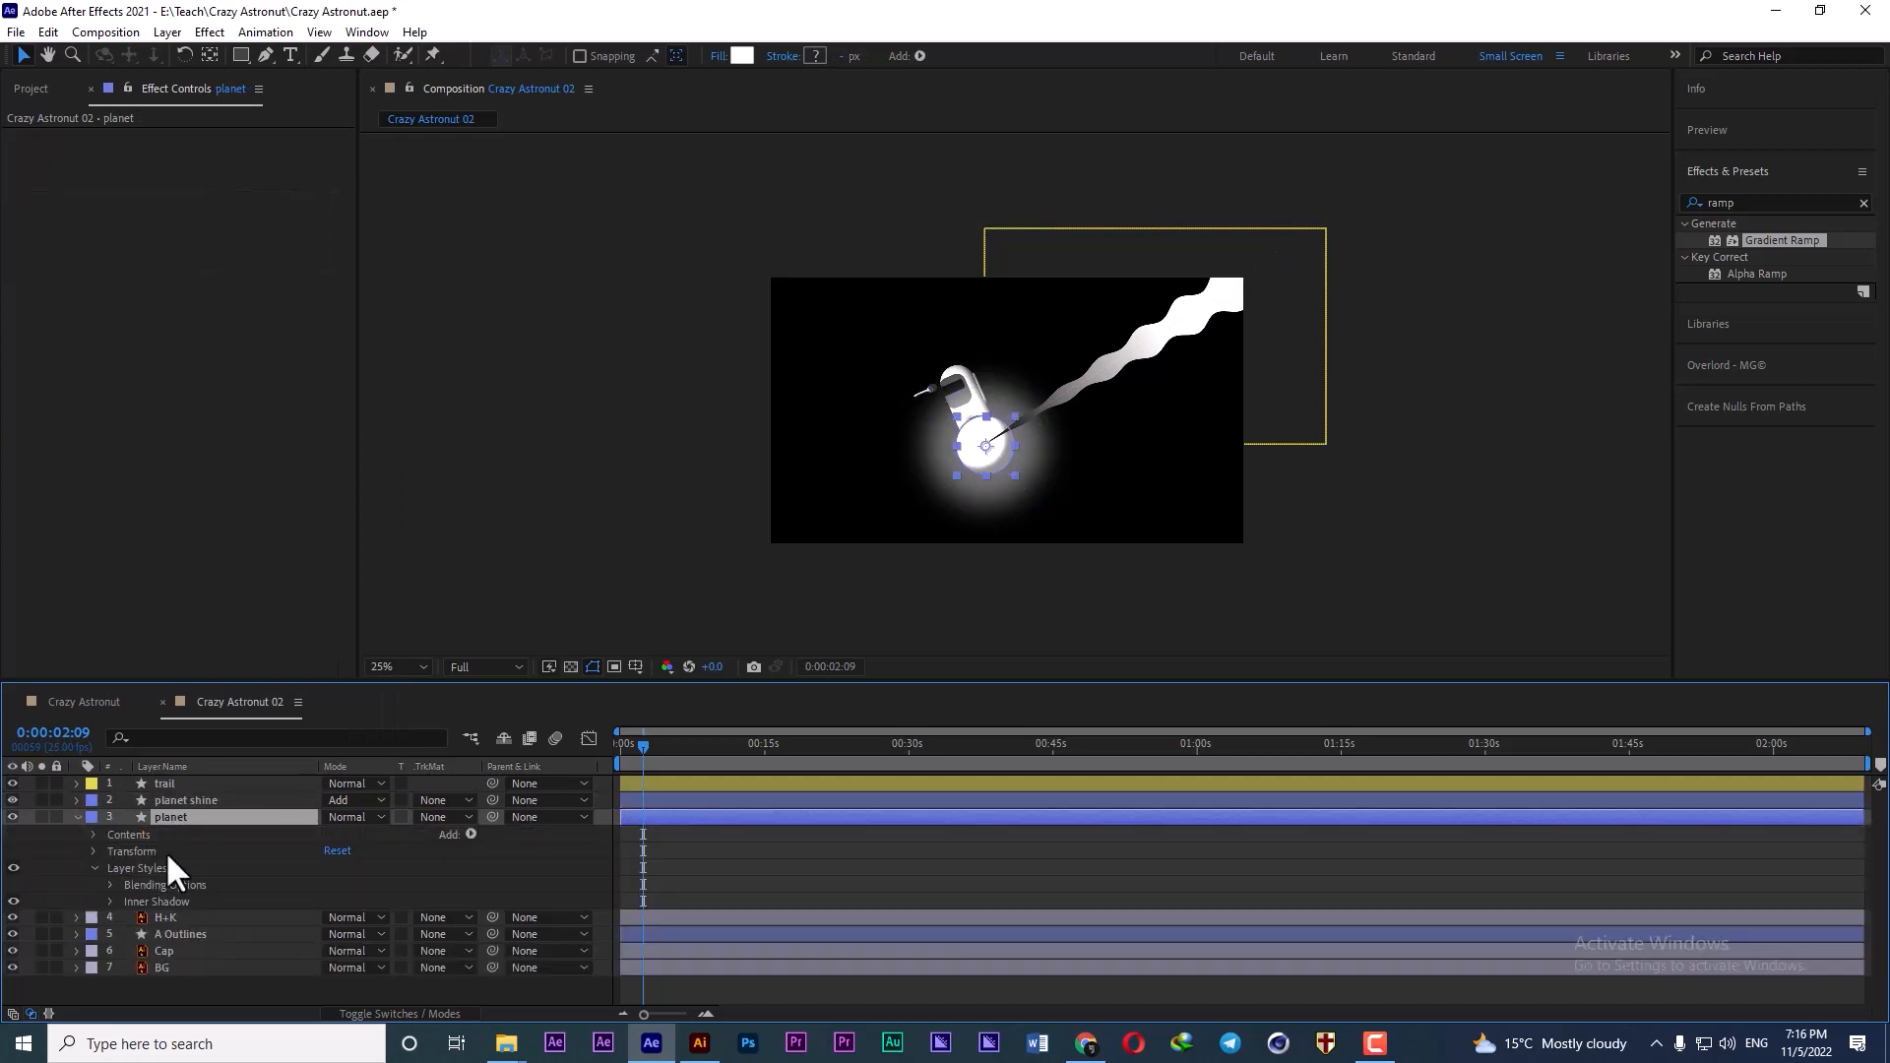
pyautogui.click(163, 901)
pyautogui.click(77, 817)
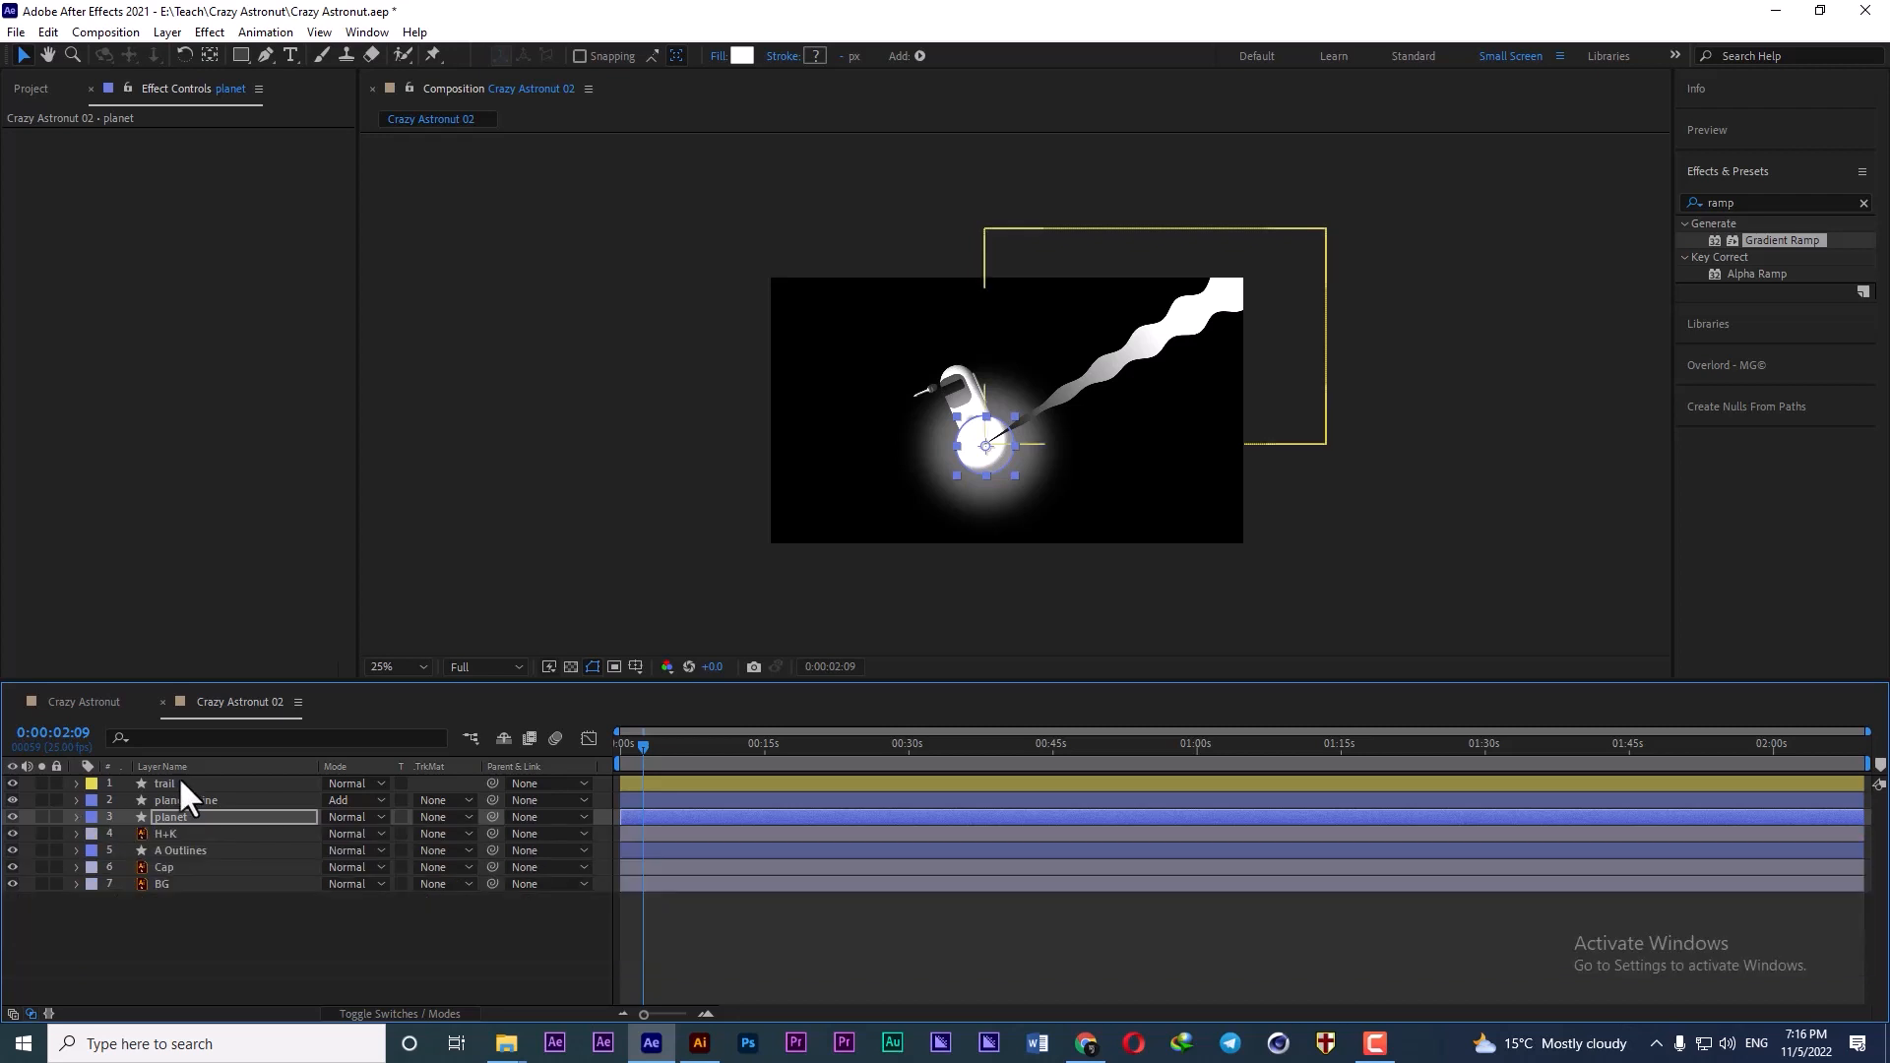
pyautogui.click(177, 779)
# - Expand the trail layer's Inner Shadow settings and set the shadow angle to 33°
pyautogui.press('u')
pyautogui.press('u')
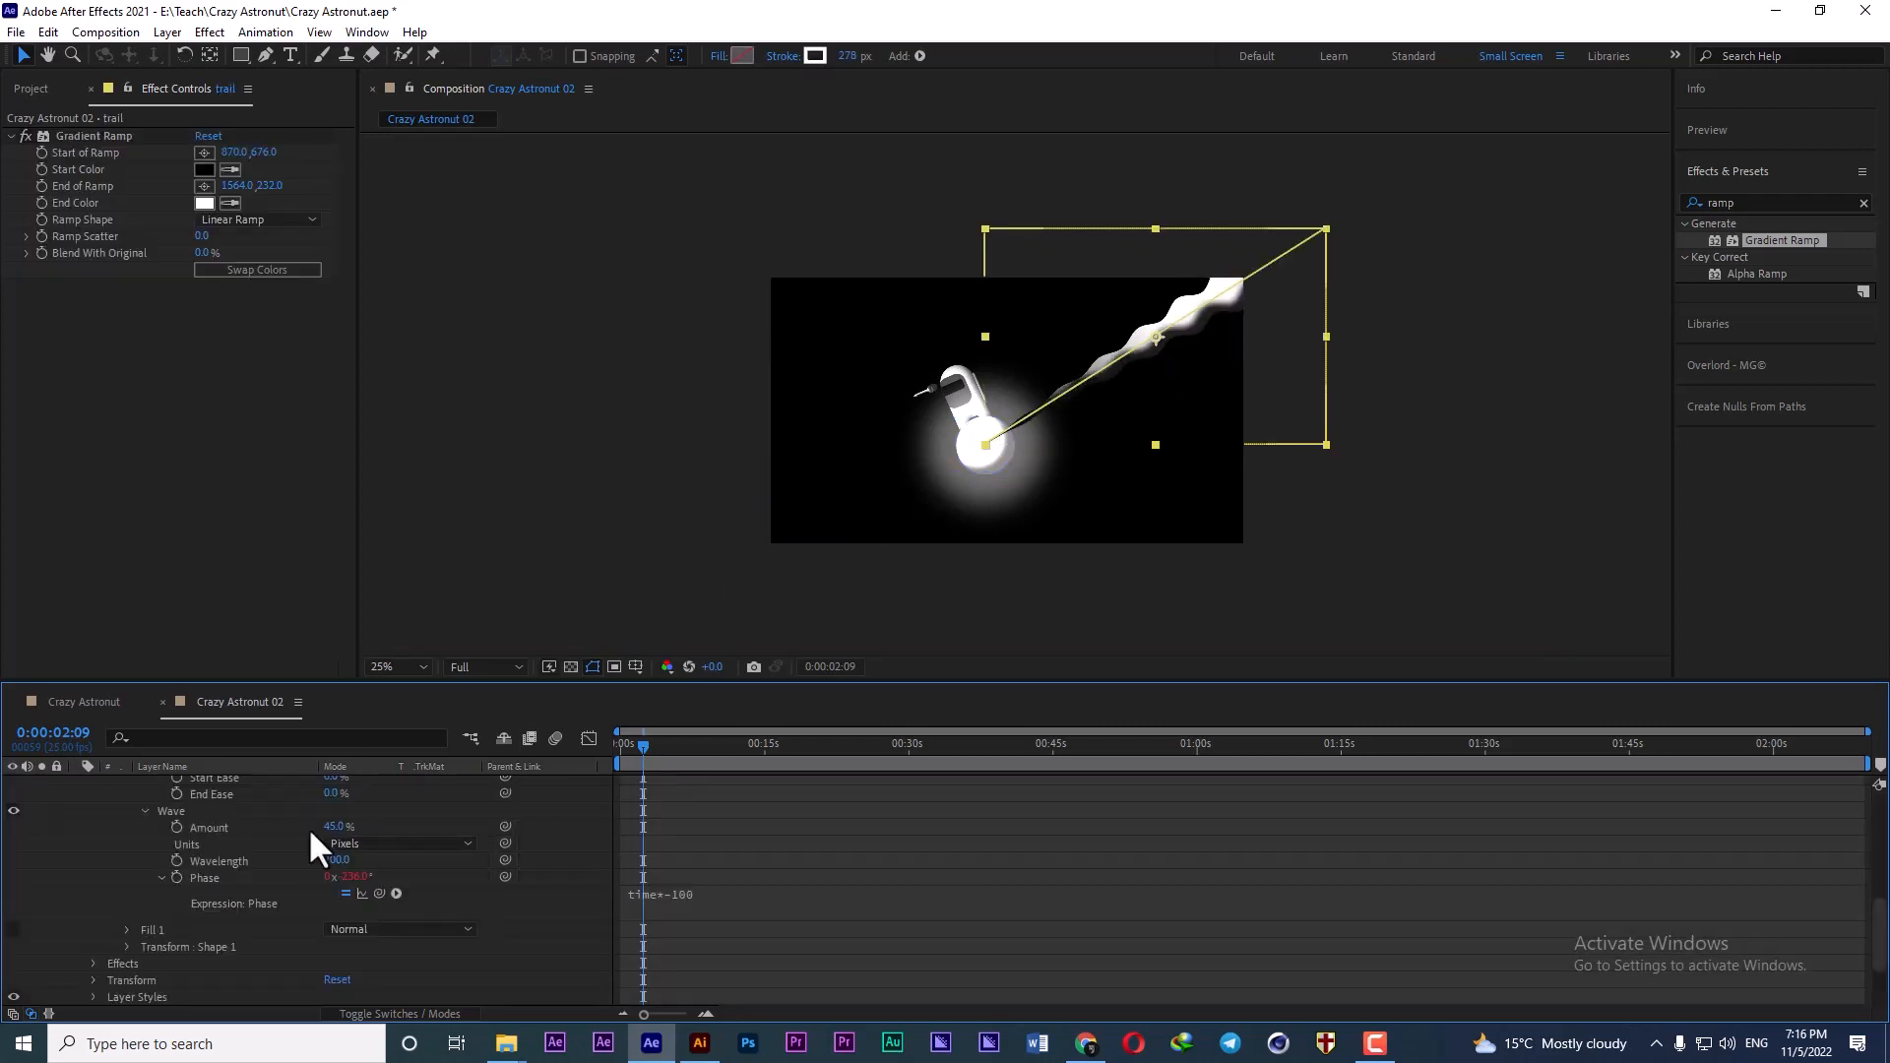
pyautogui.scroll(5, 233, 876)
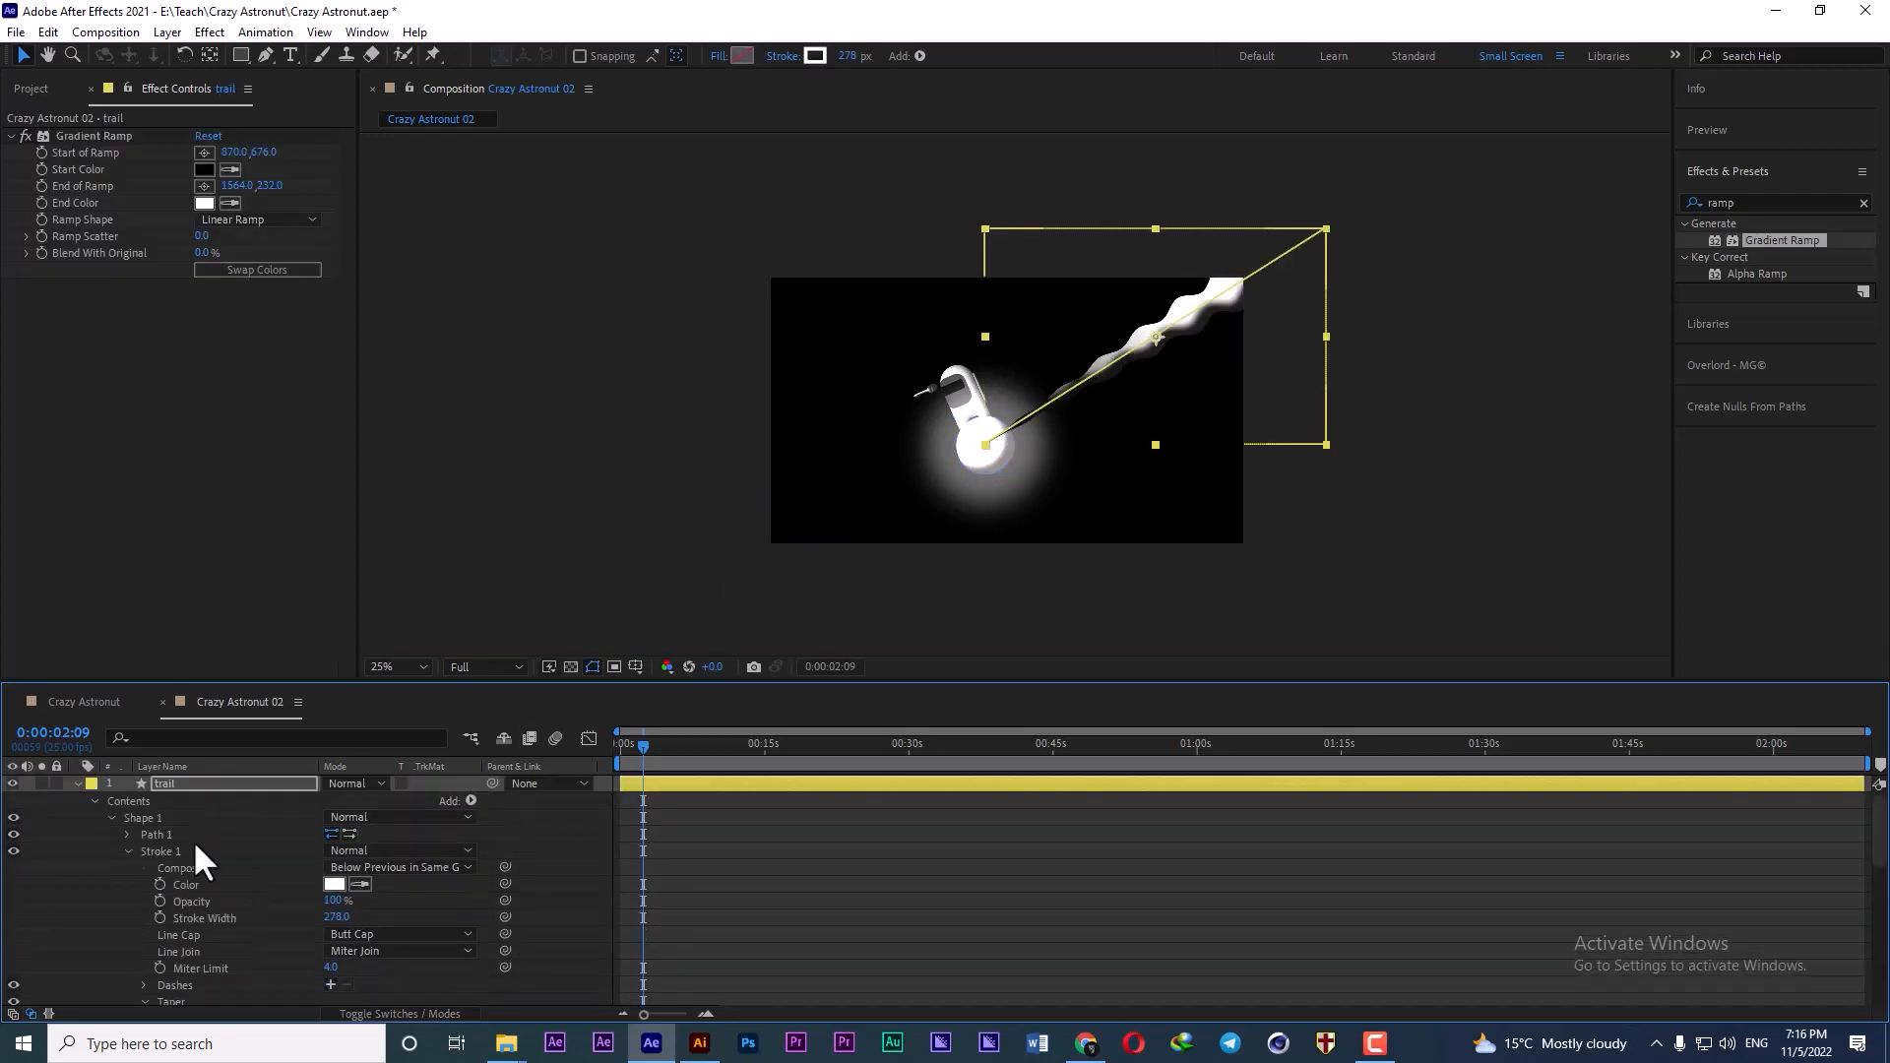
pyautogui.scroll(-10, 197, 861)
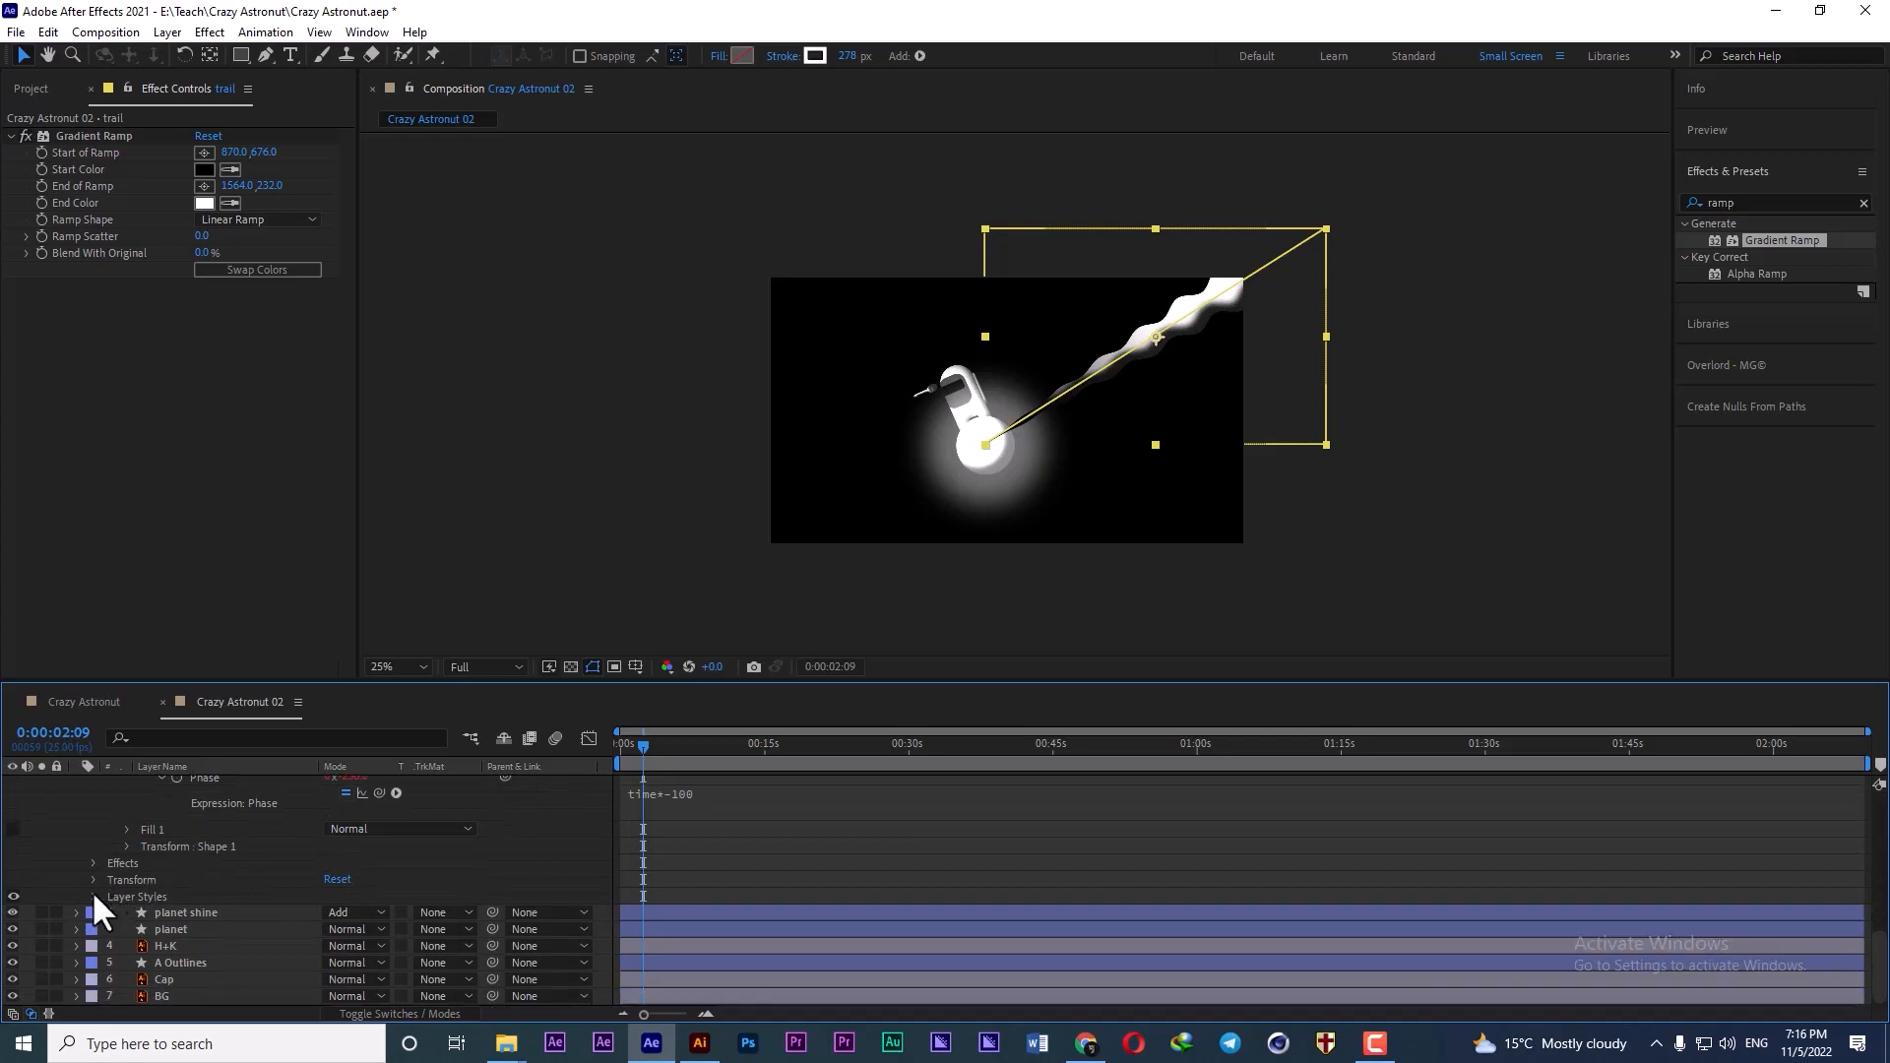
pyautogui.click(94, 895)
pyautogui.click(113, 896)
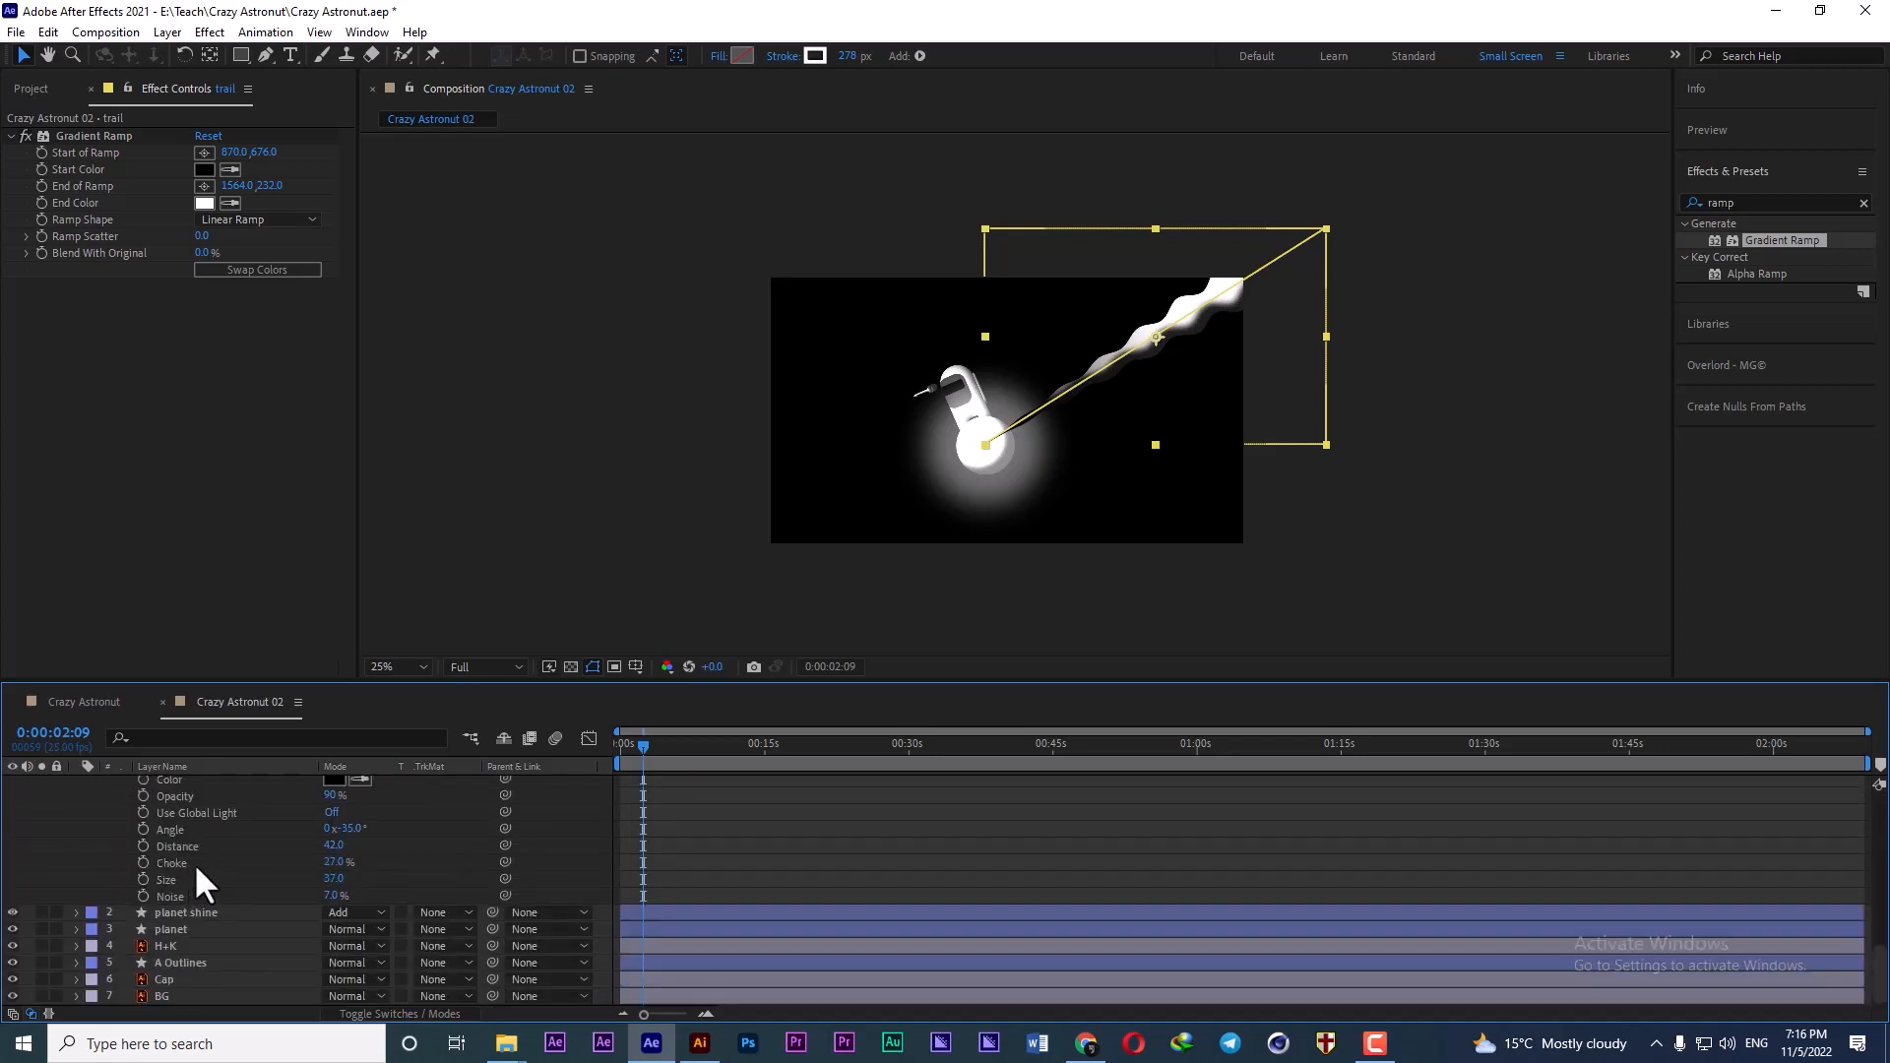
pyautogui.moveTo(350, 879)
pyautogui.mouseDown()
pyautogui.moveTo(458, 878)
pyautogui.moveTo(420, 878)
pyautogui.mouseUp()
pyautogui.scroll(2, 1227, 330)
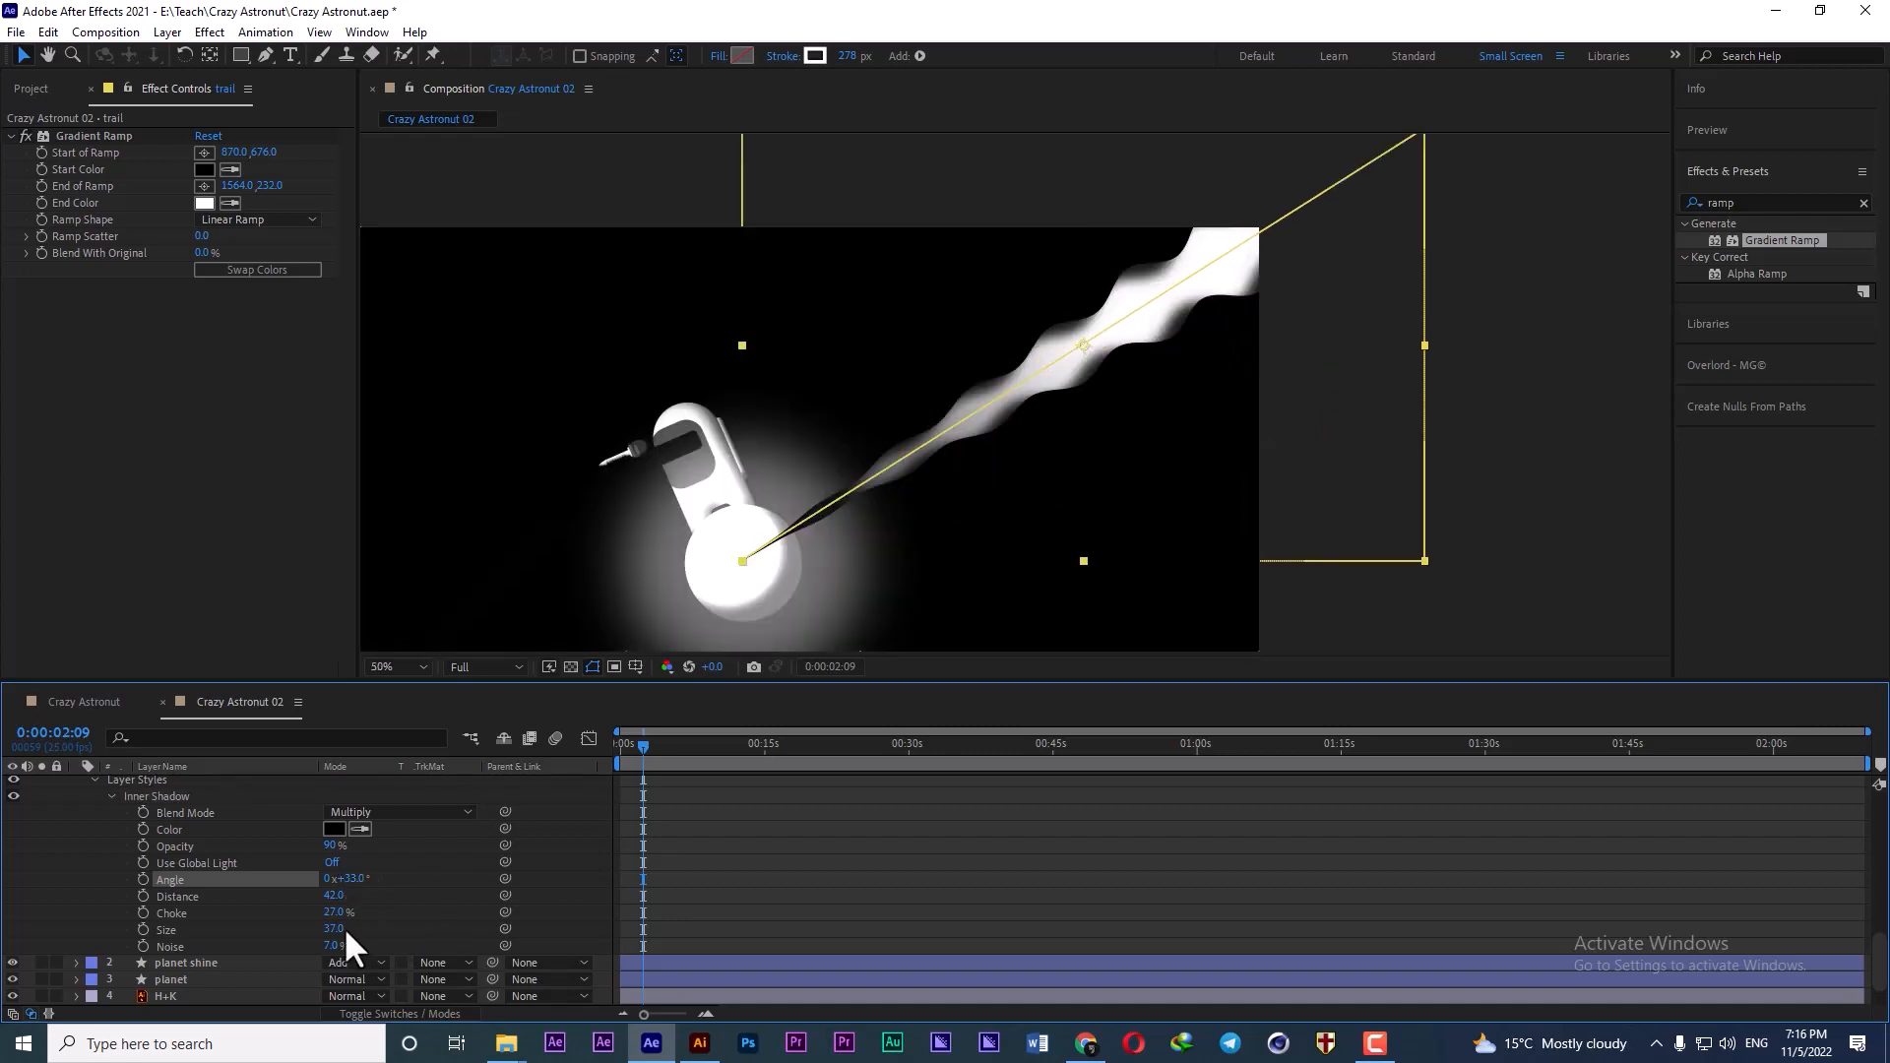
# - Set the trail's Inner Shadow distance to 0, choke to 5% and noise to 9%, collapse the layer and deselect it
pyautogui.moveTo(333, 895)
pyautogui.mouseDown()
pyautogui.moveTo(226, 916)
pyautogui.moveTo(301, 915)
pyautogui.moveTo(337, 945)
pyautogui.mouseUp()
pyautogui.scroll(2, 1082, 364)
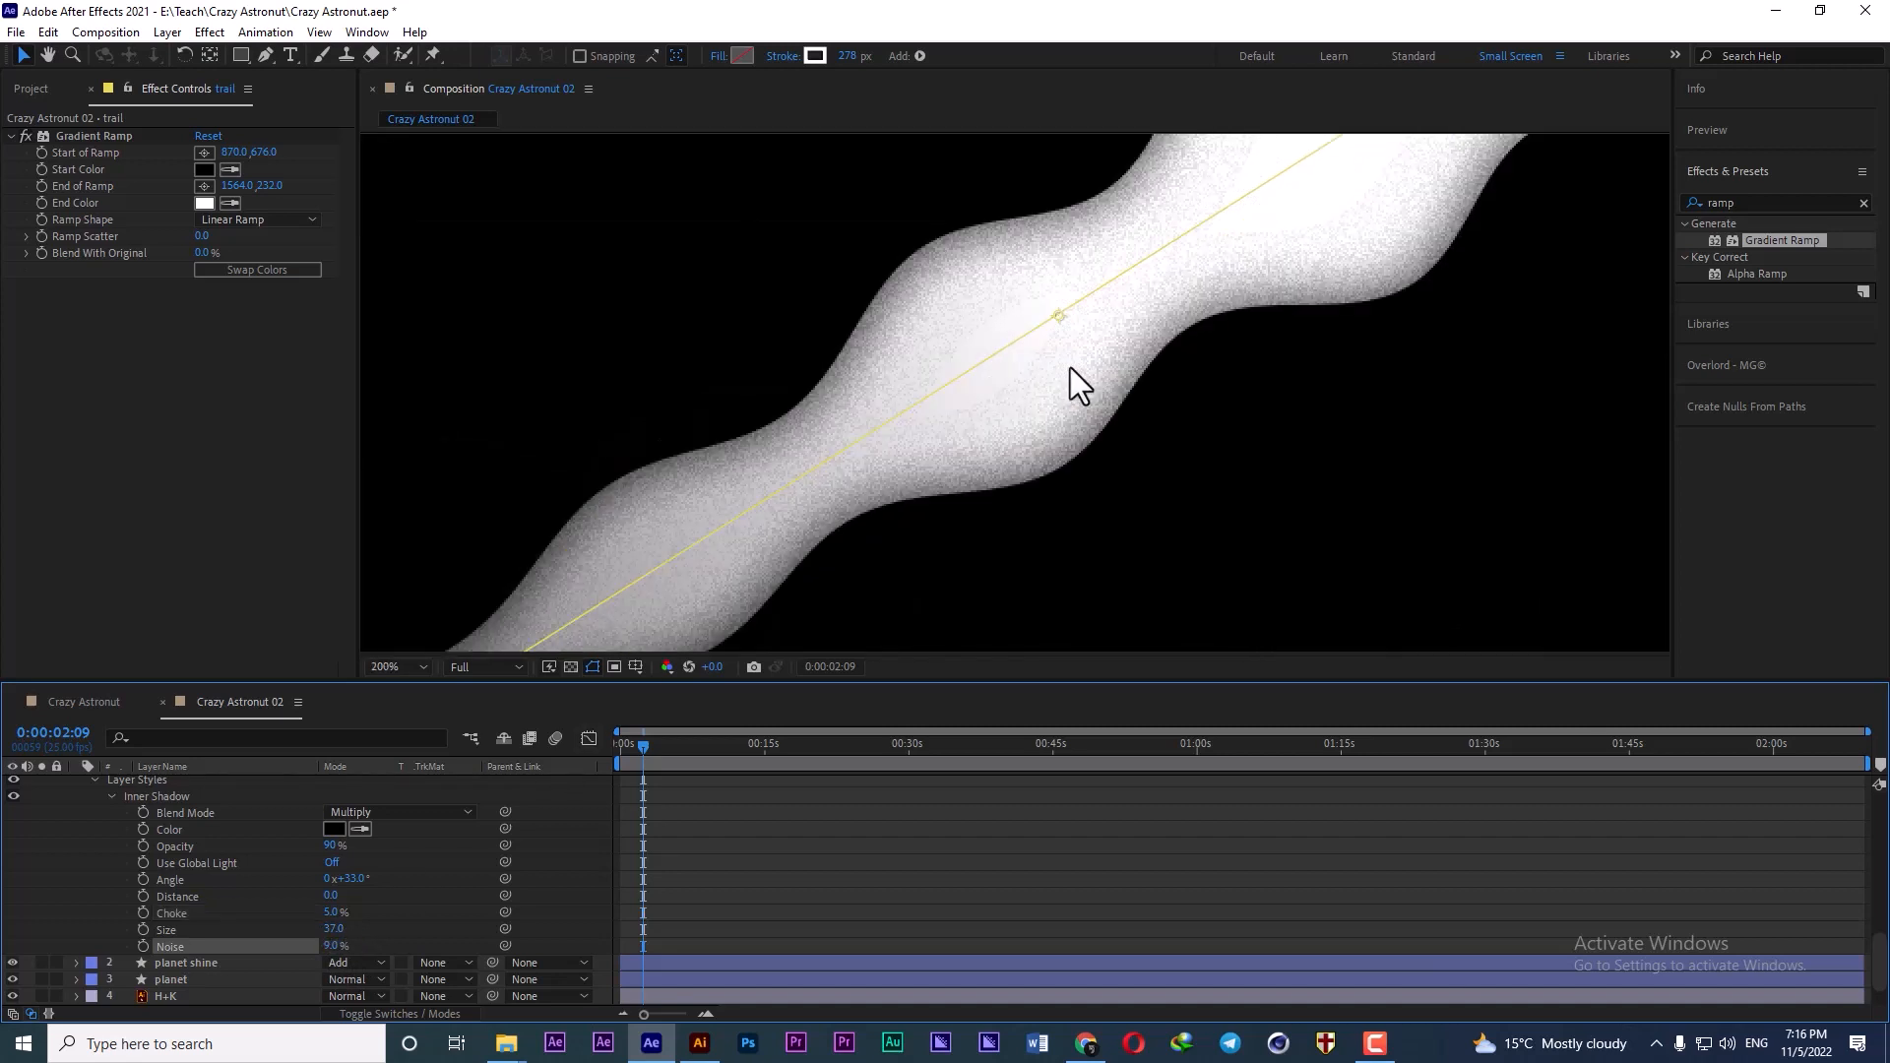
pyautogui.scroll(-2, 1078, 379)
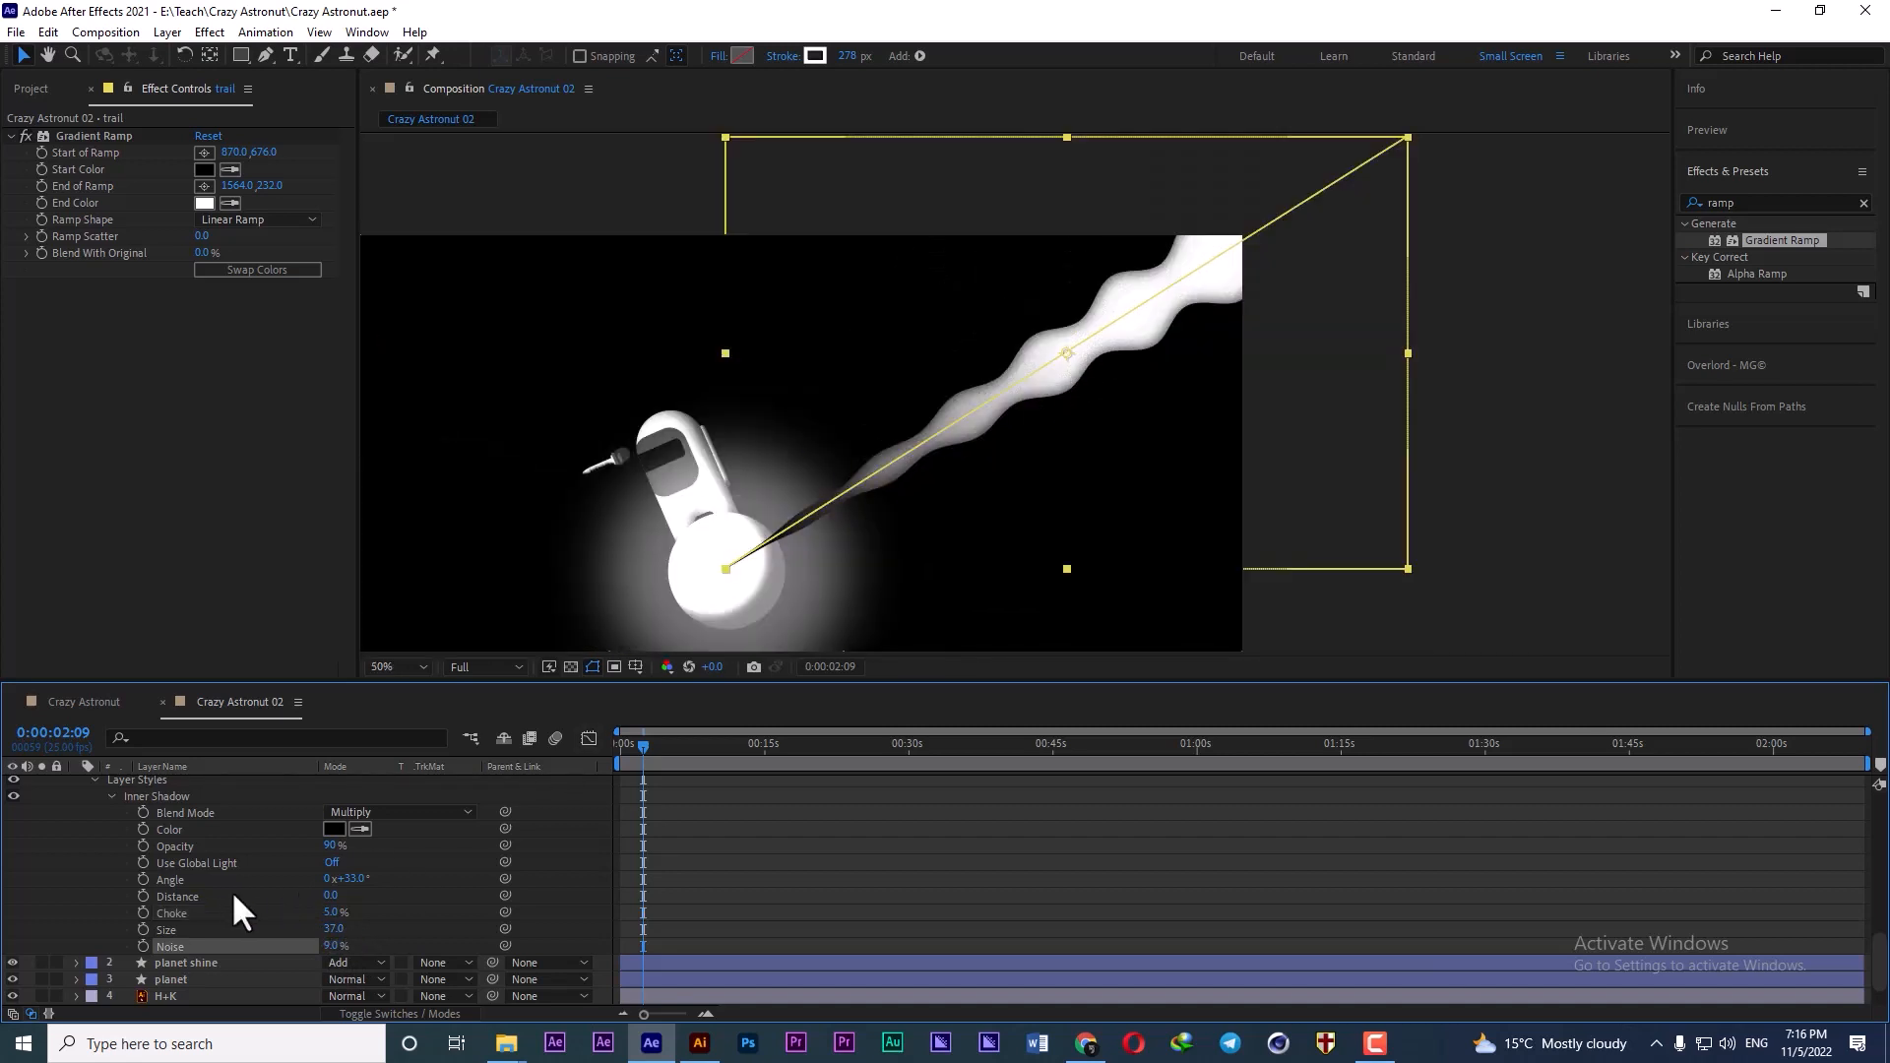
pyautogui.scroll(15, 191, 874)
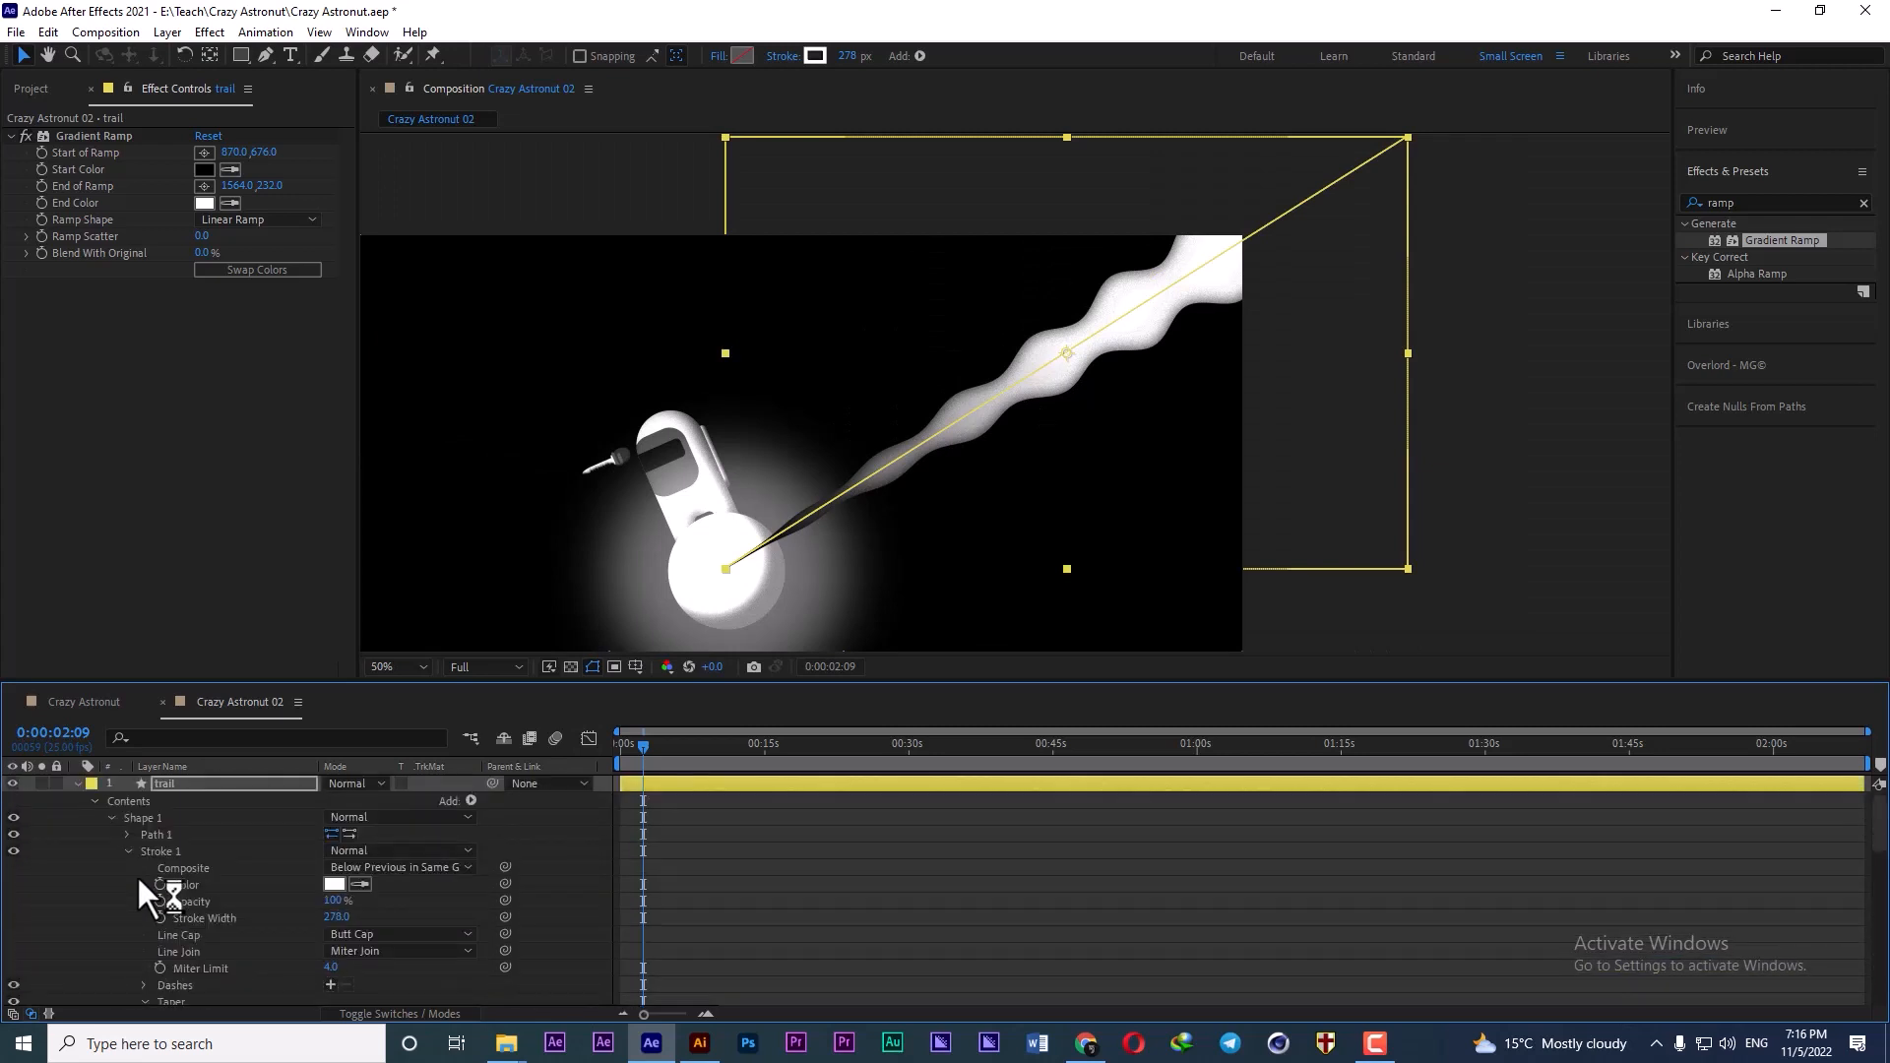
pyautogui.click(78, 783)
pyautogui.press('F2')
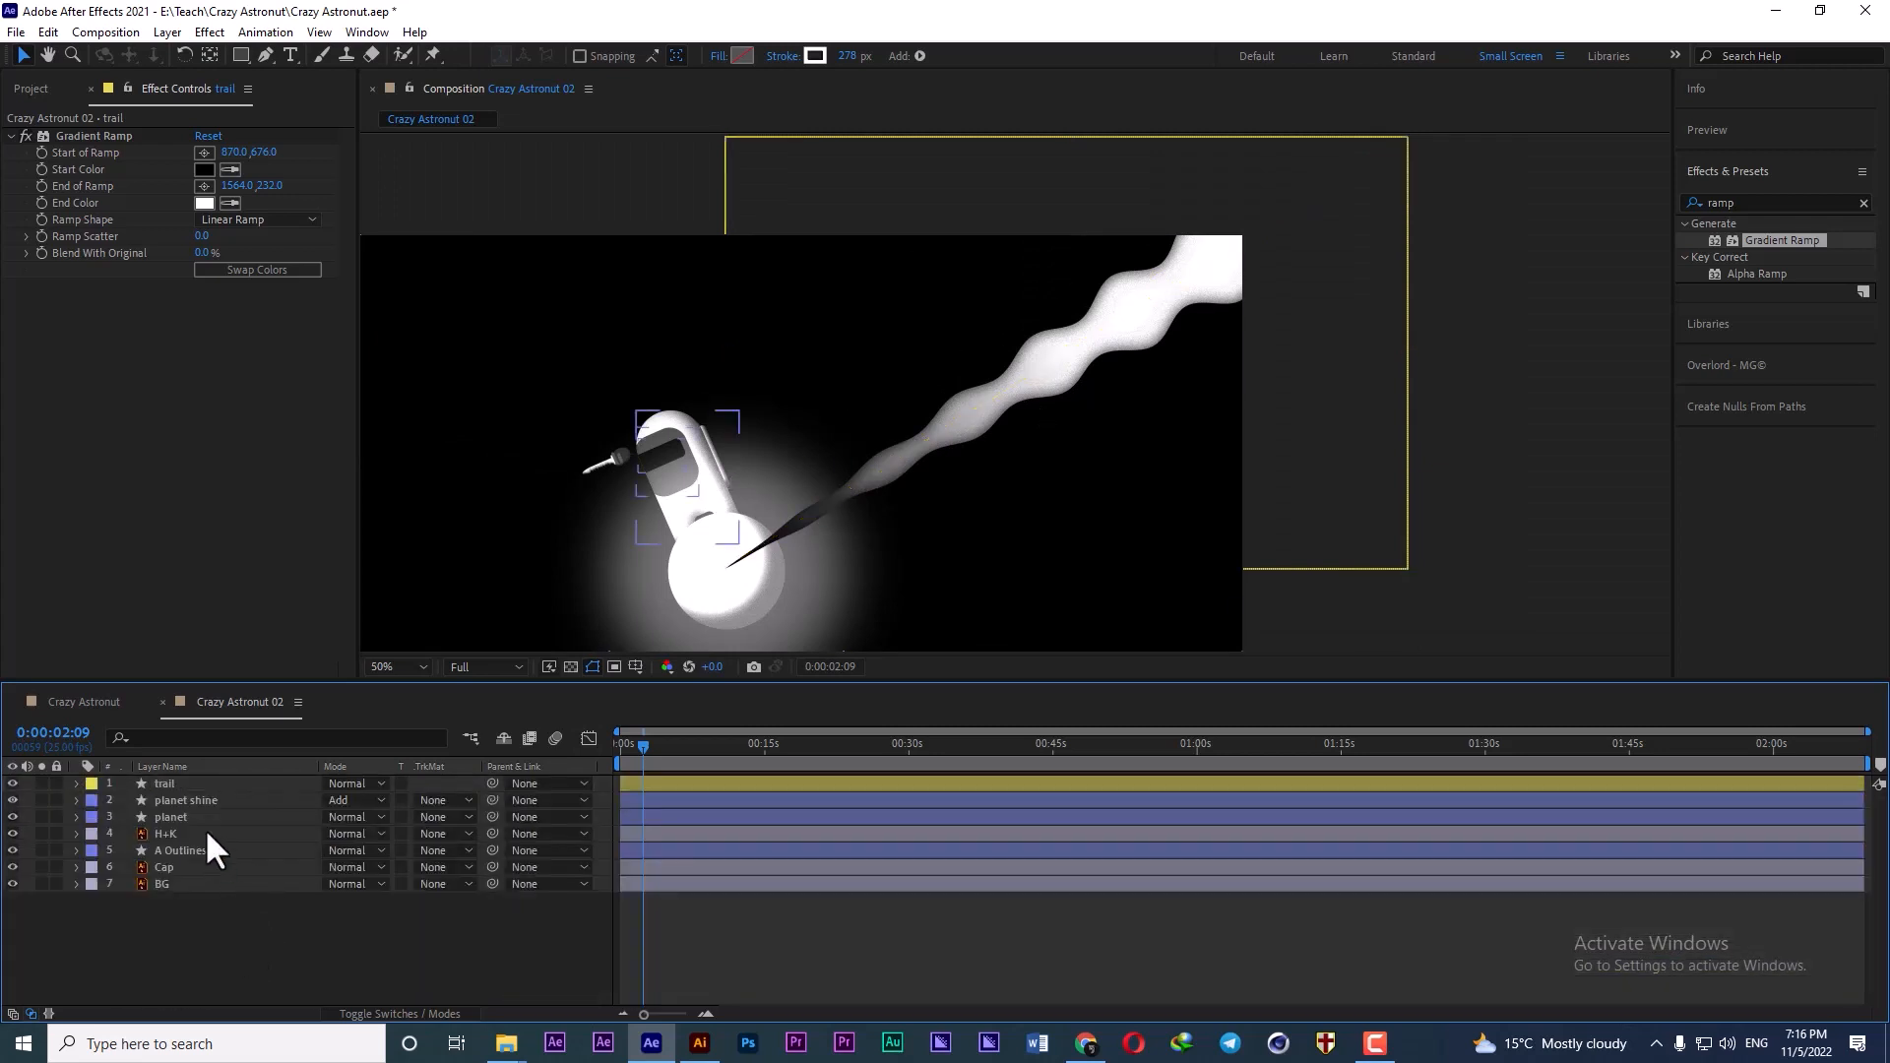
# - Draw a straight Pen line on a new shape layer from the existing trail's tip on the planet to beyond the composition's upper-right corner
pyautogui.click(167, 782)
pyautogui.press('F2')
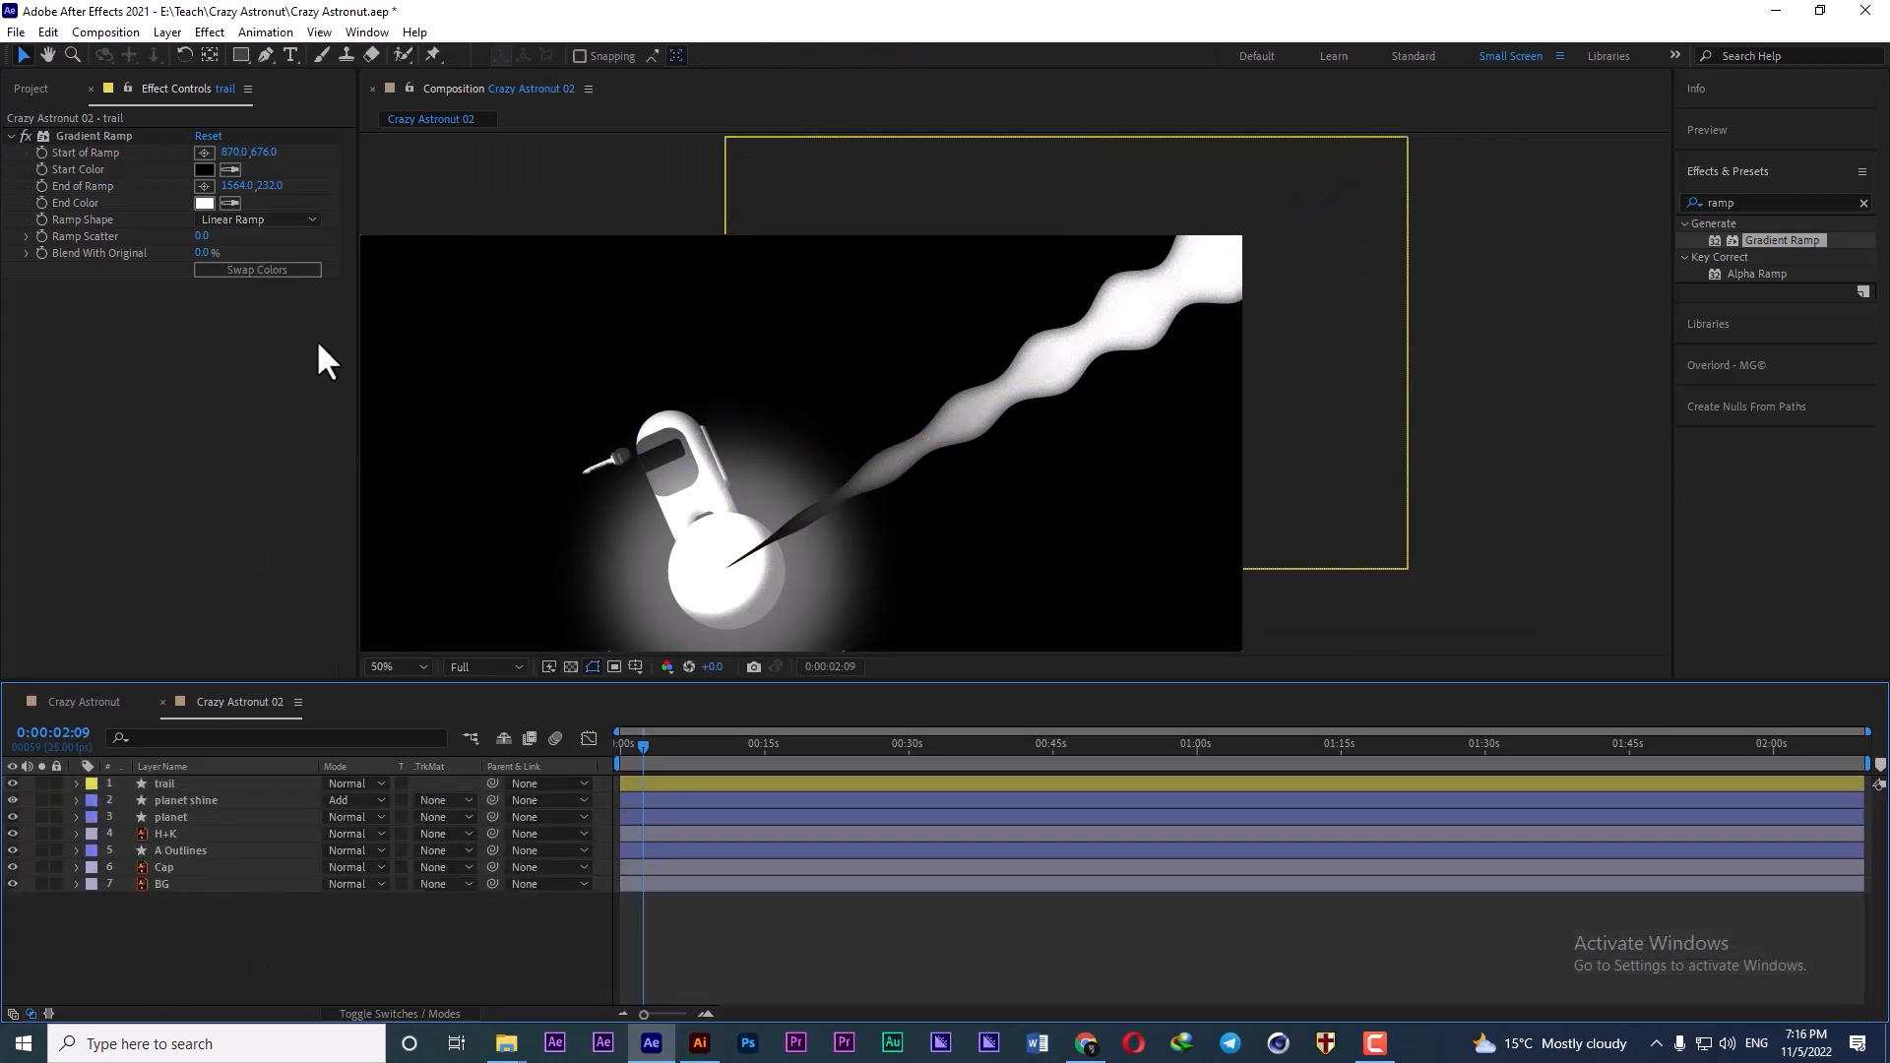
pyautogui.click(264, 56)
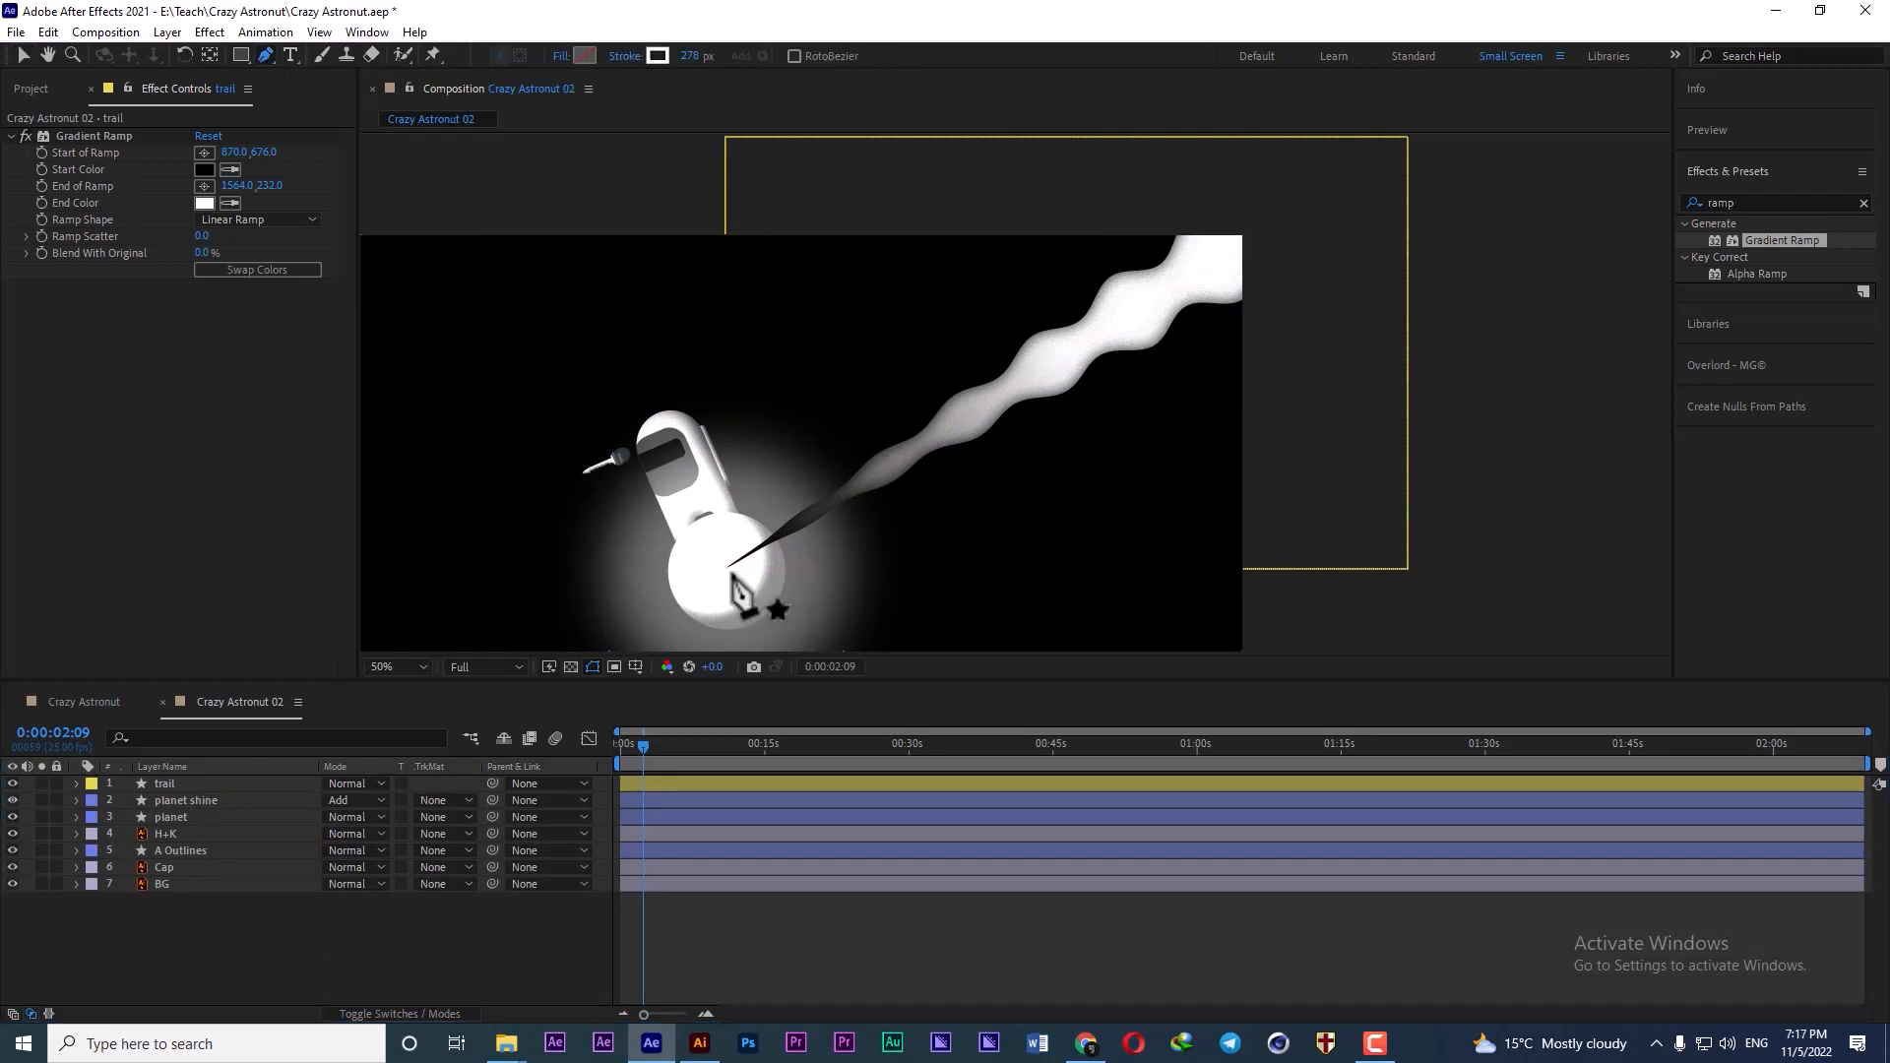
pyautogui.scroll(4, 730, 571)
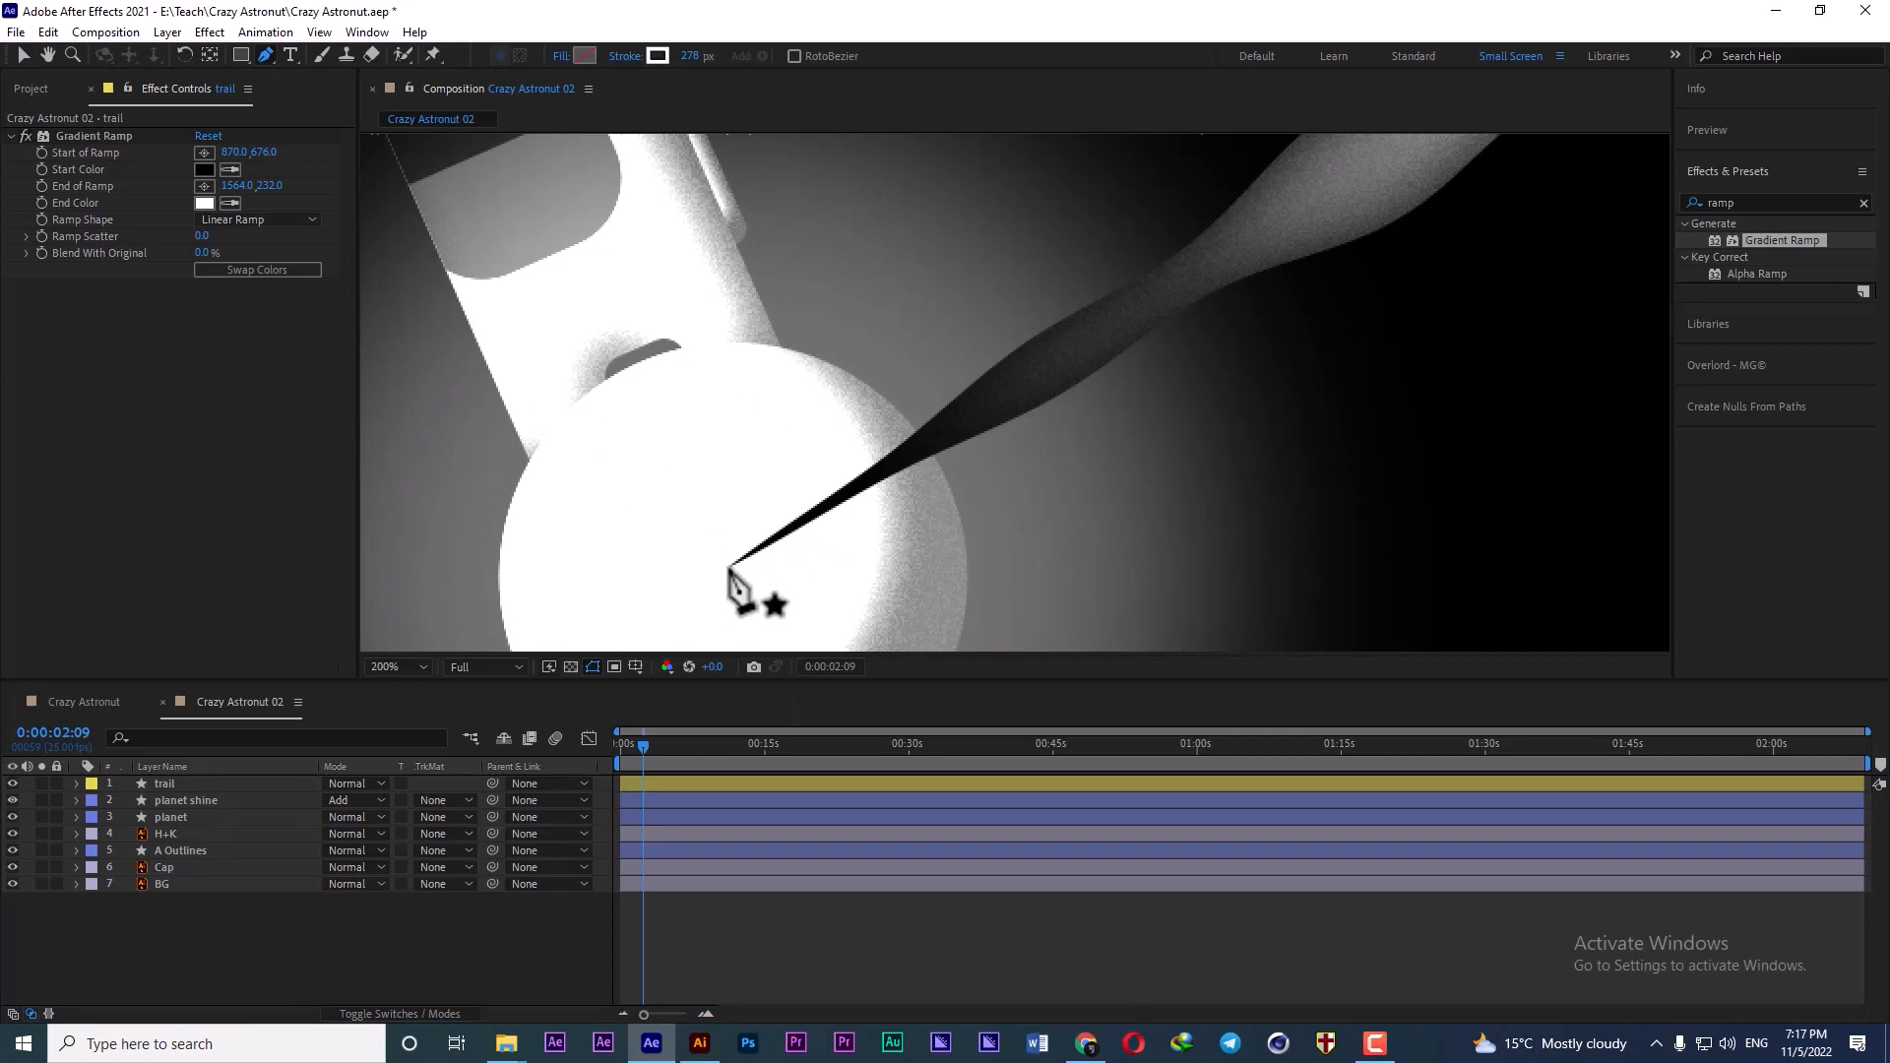
pyautogui.click(731, 571)
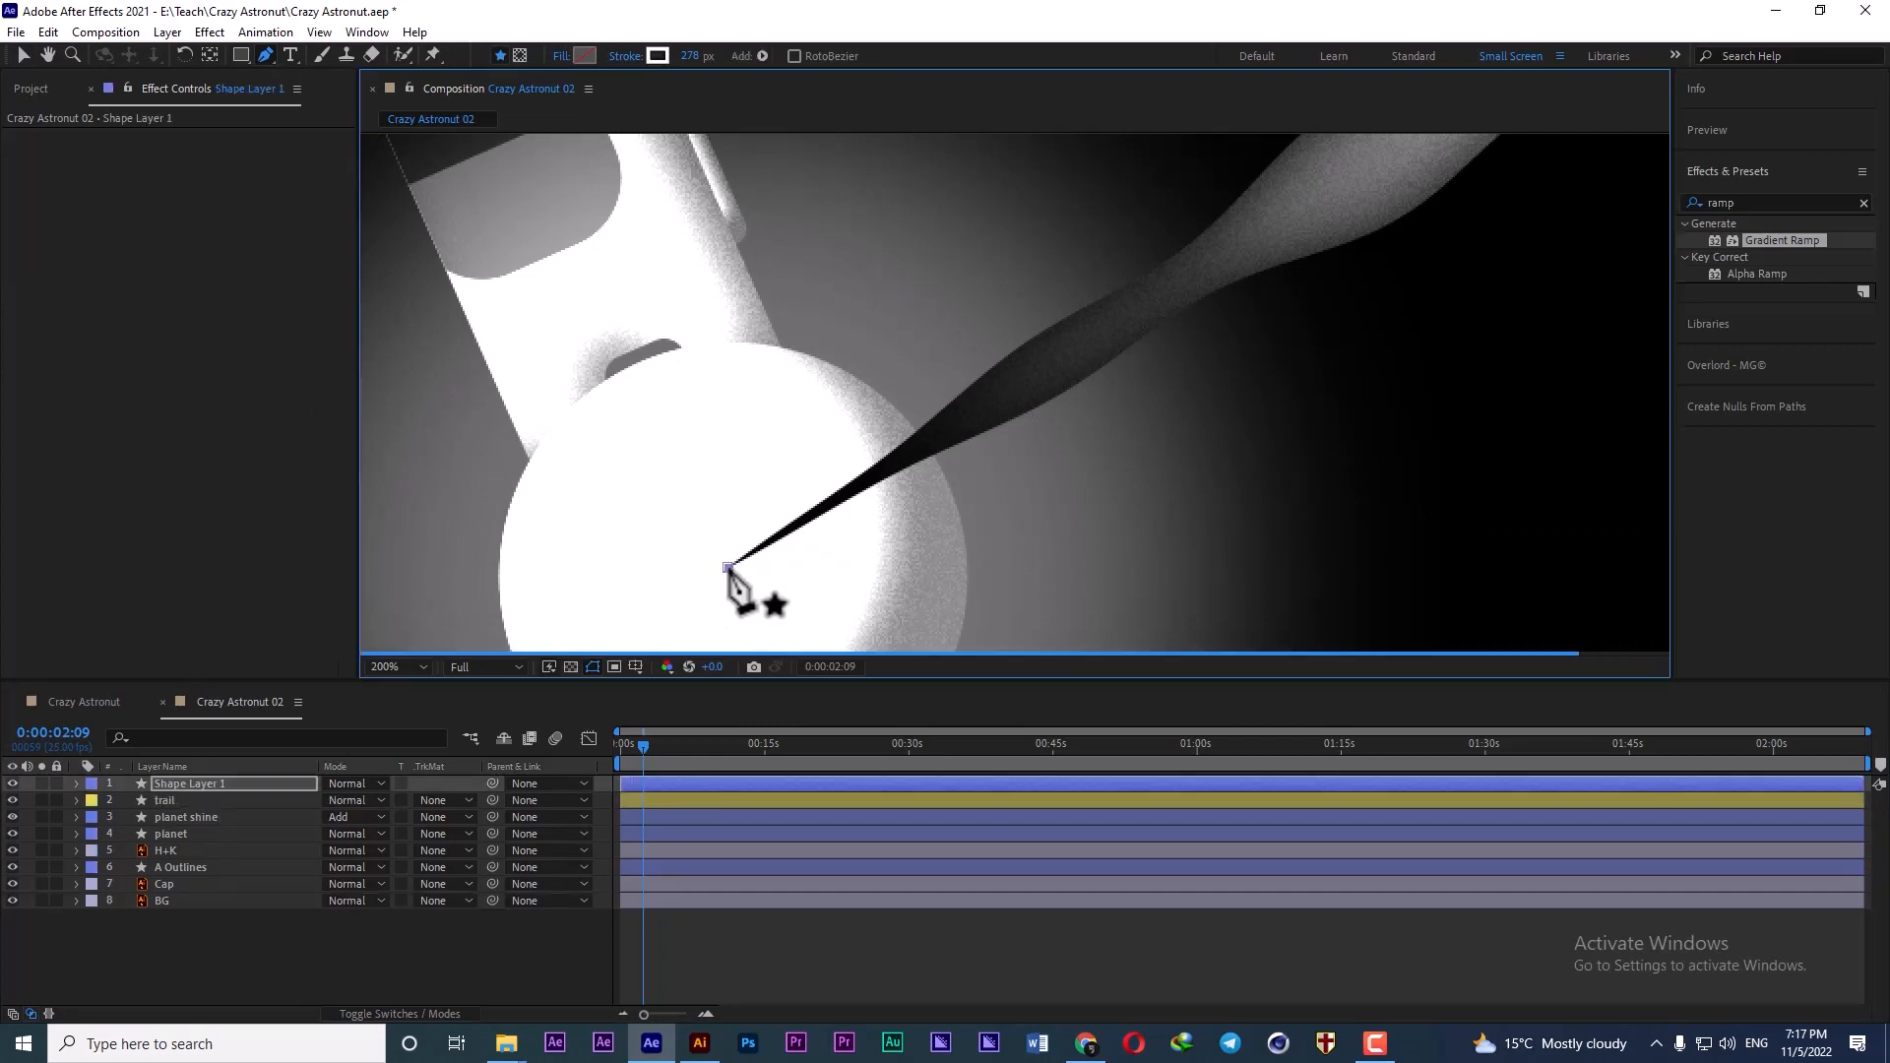
pyautogui.scroll(-6, 731, 571)
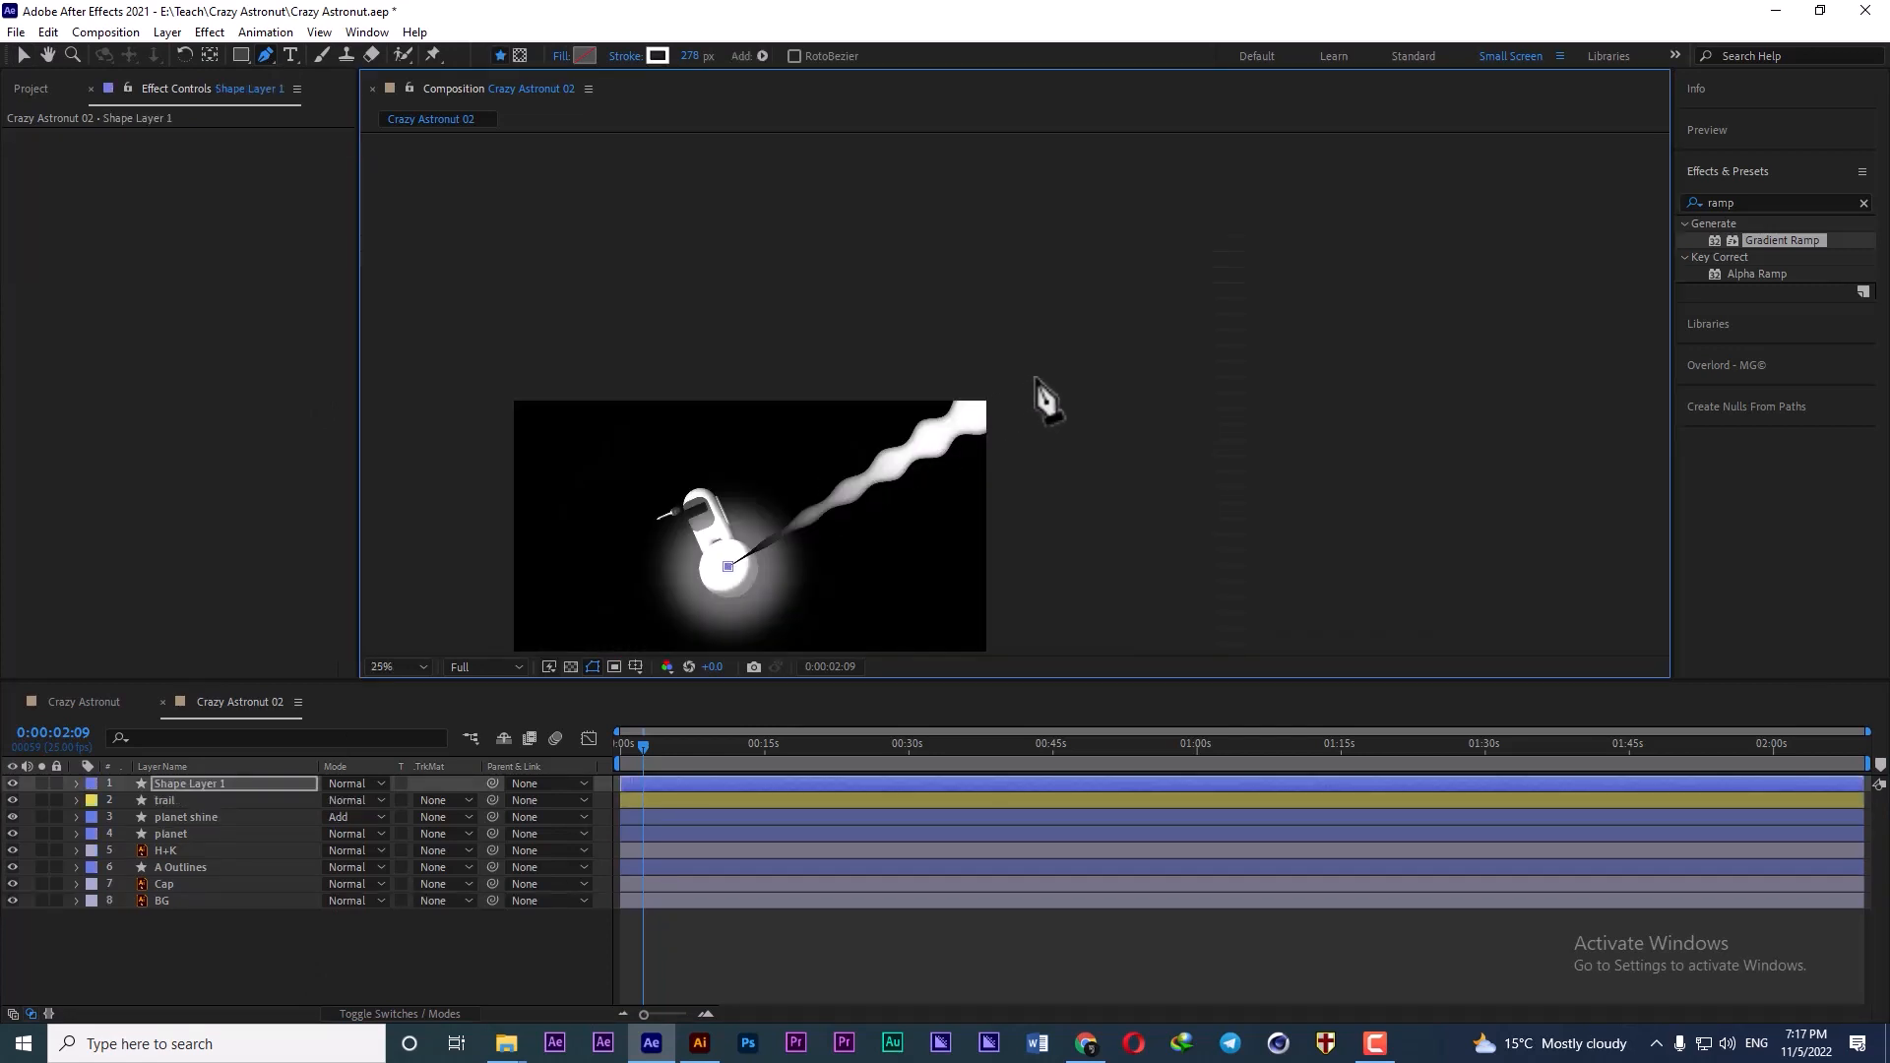
pyautogui.click(1084, 339)
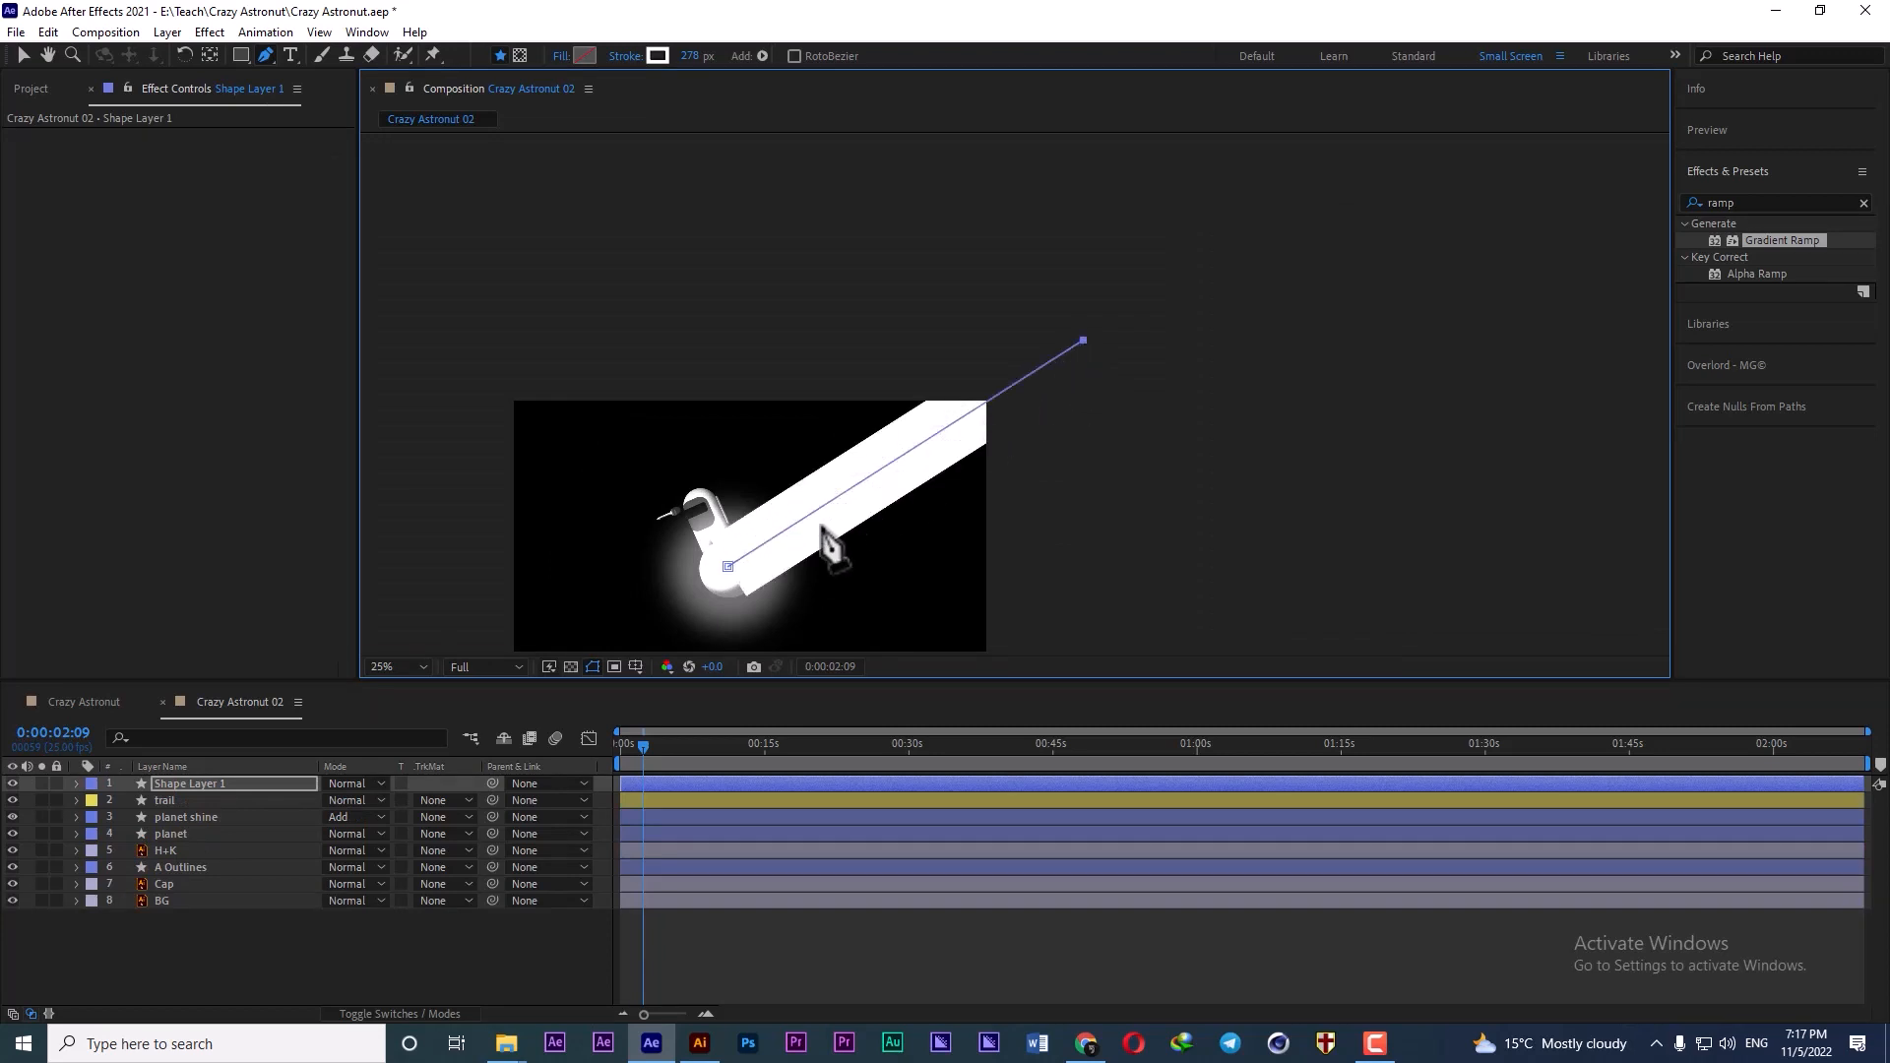
# - Rename the new shape layer "trail 02" and set its label colour to yellow
pyautogui.click(180, 780)
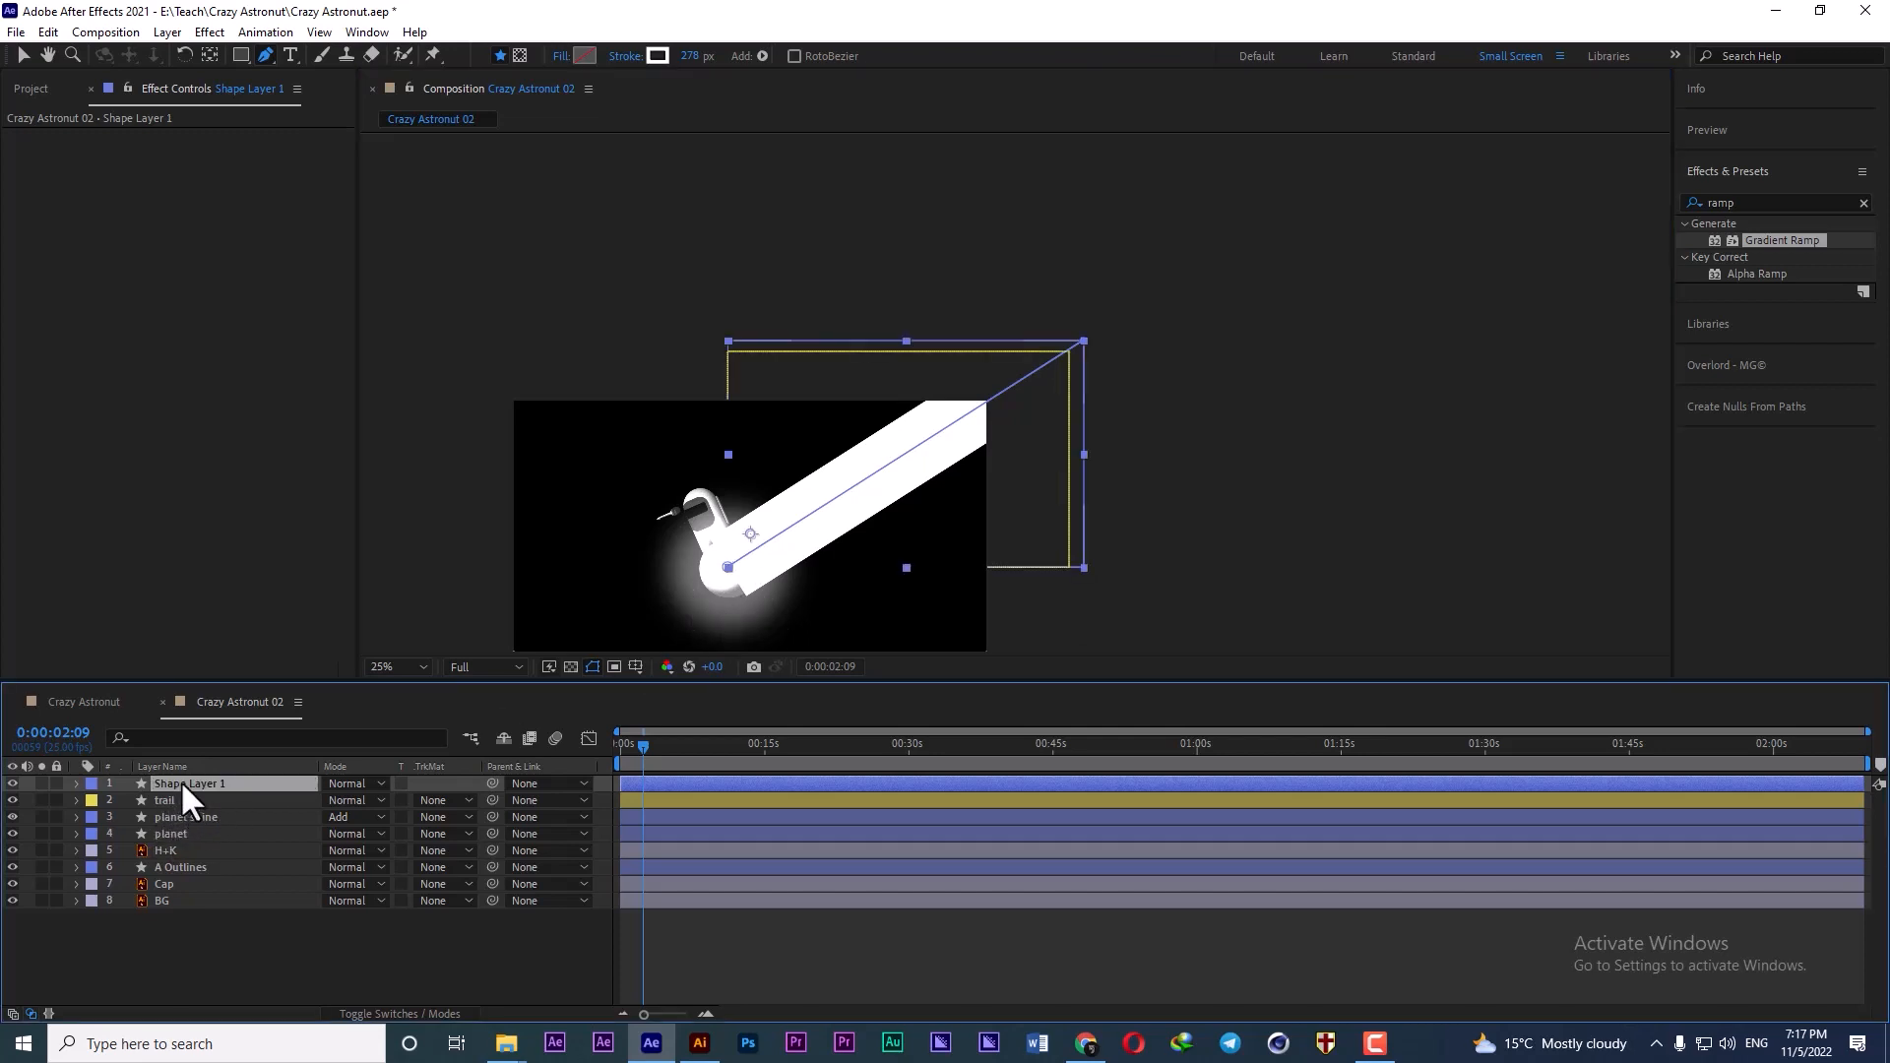
pyautogui.press('Return')
pyautogui.write('trail 02')
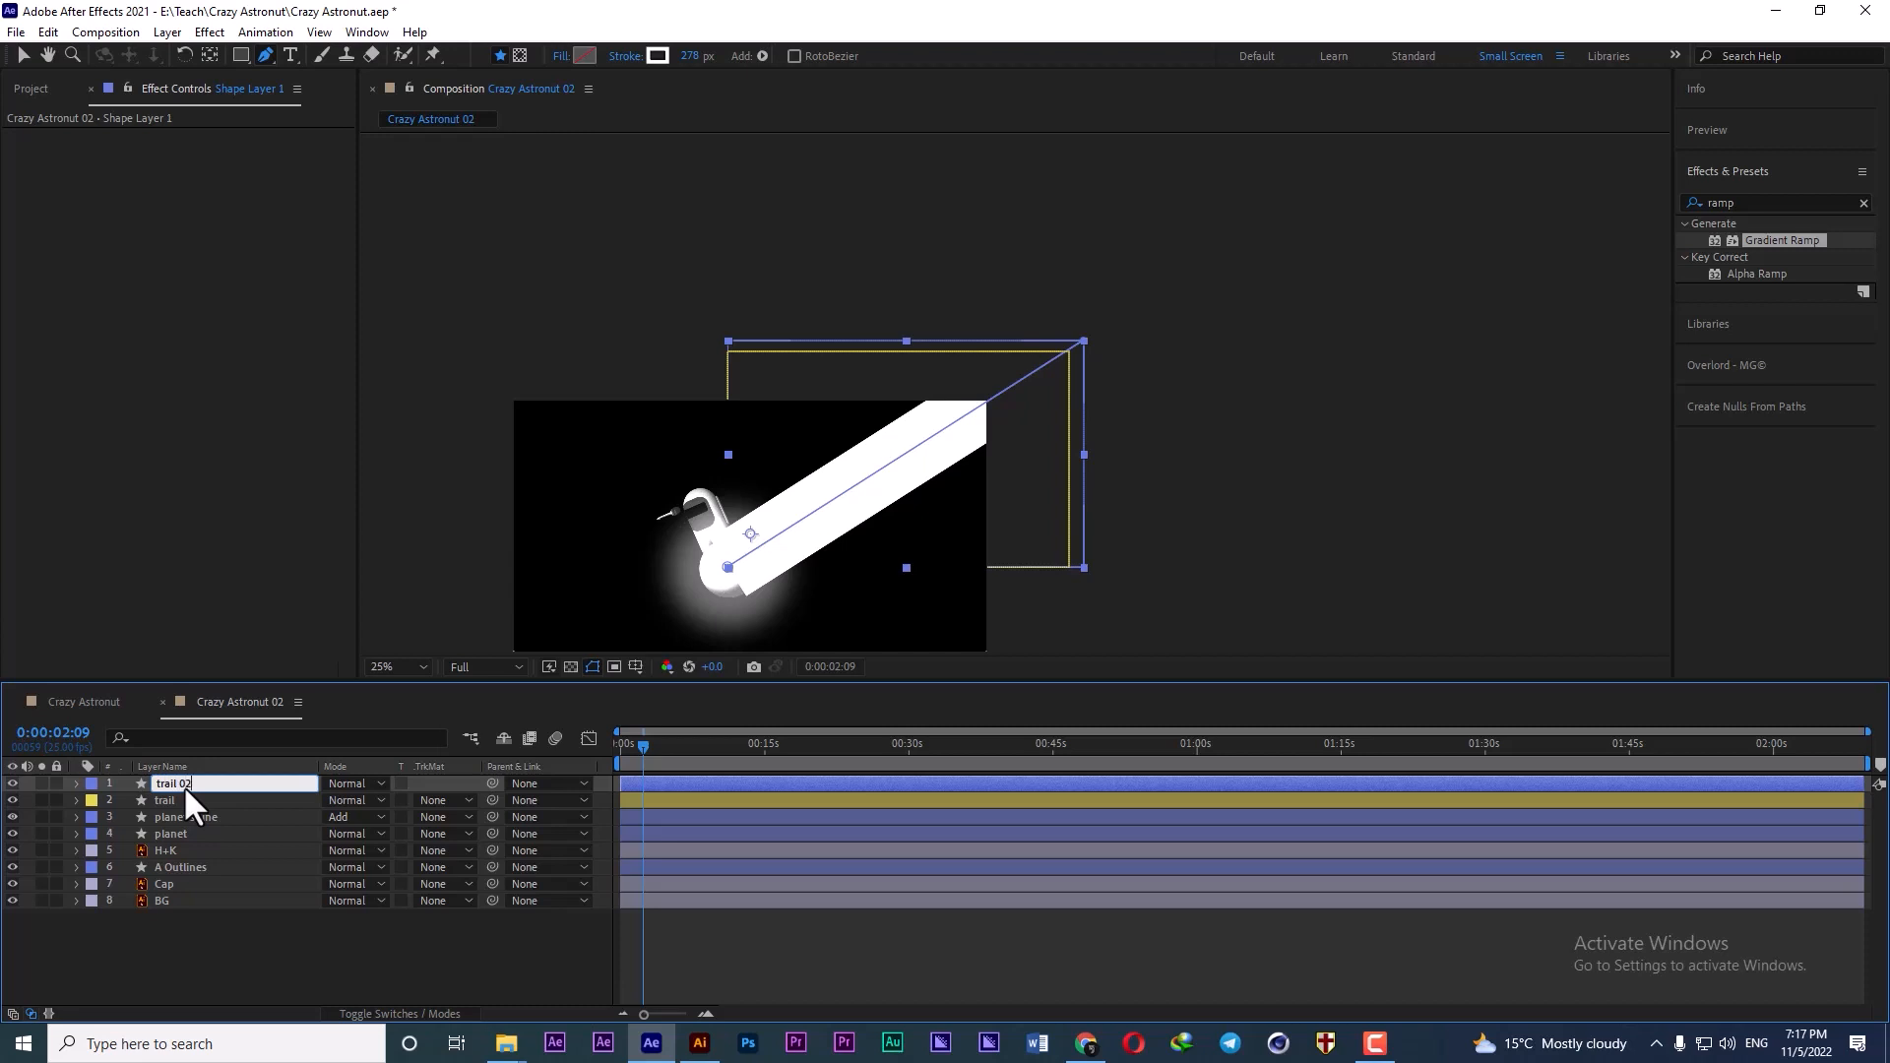
pyautogui.press('Return')
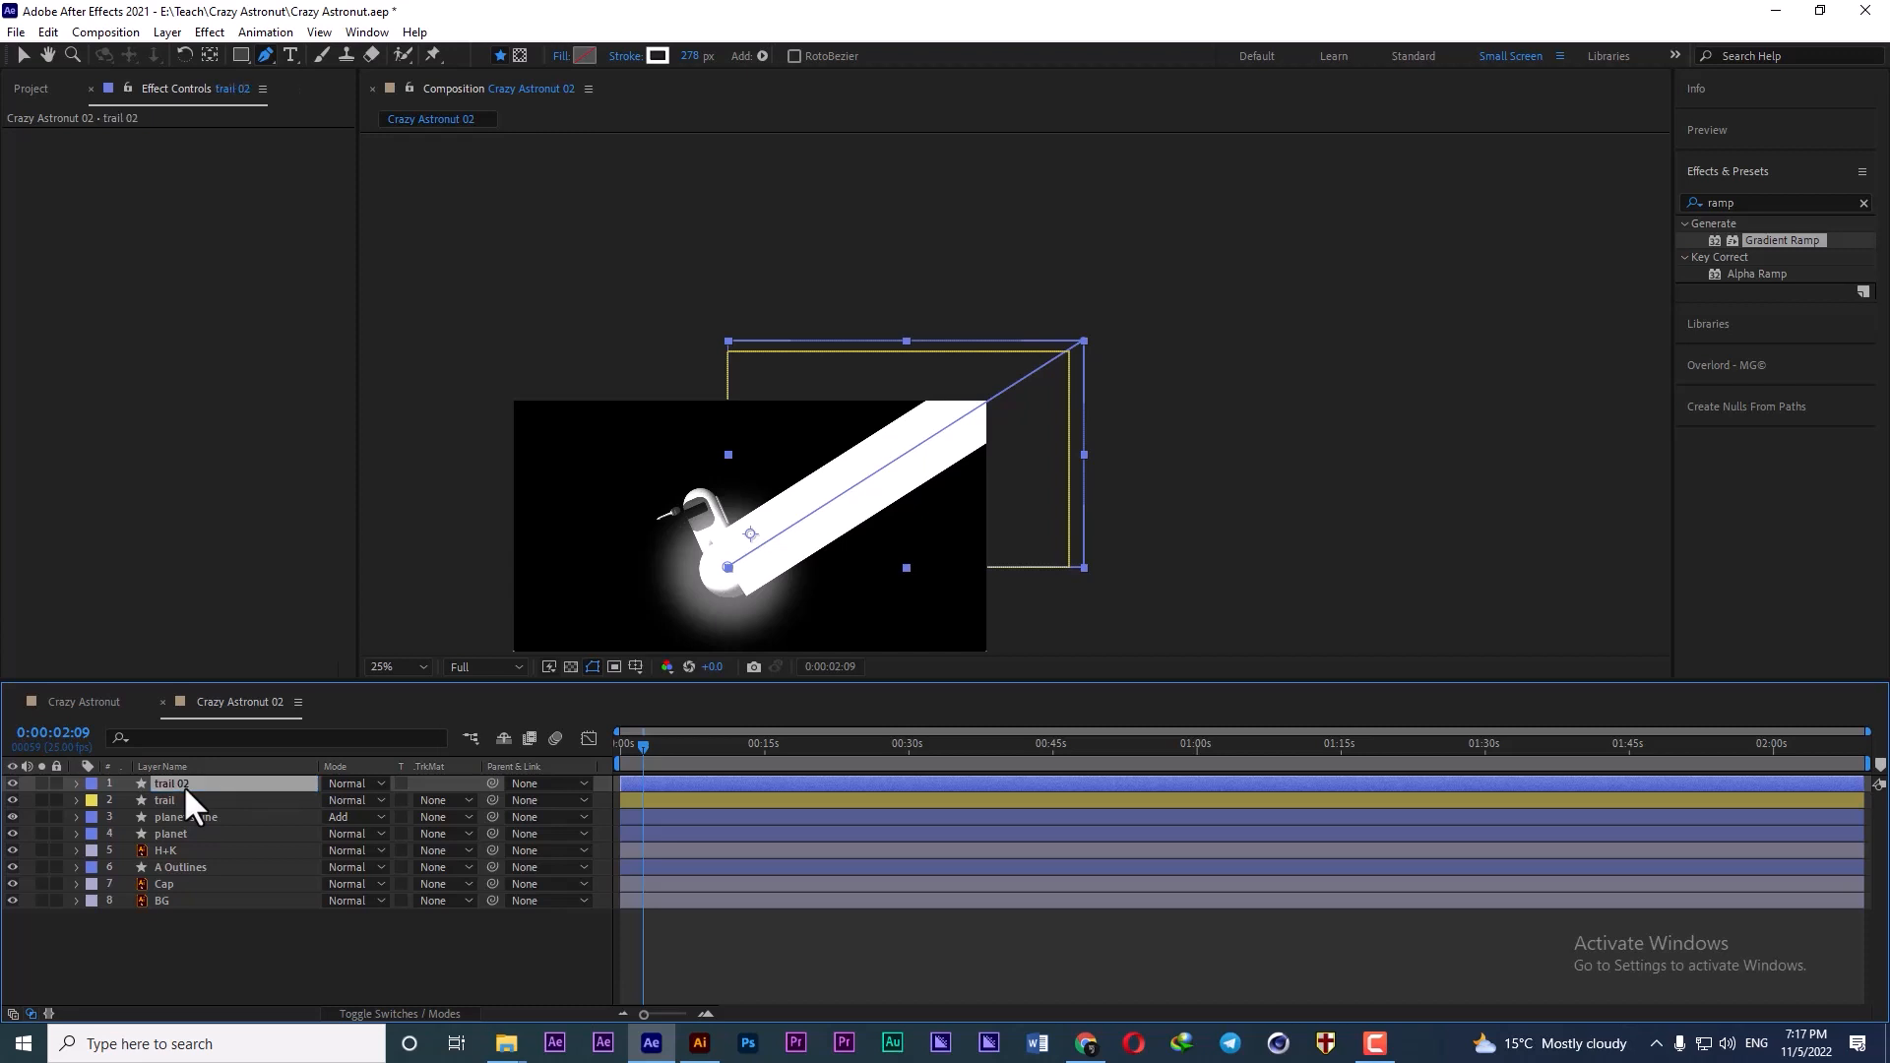
pyautogui.click(91, 784)
pyautogui.click(217, 478)
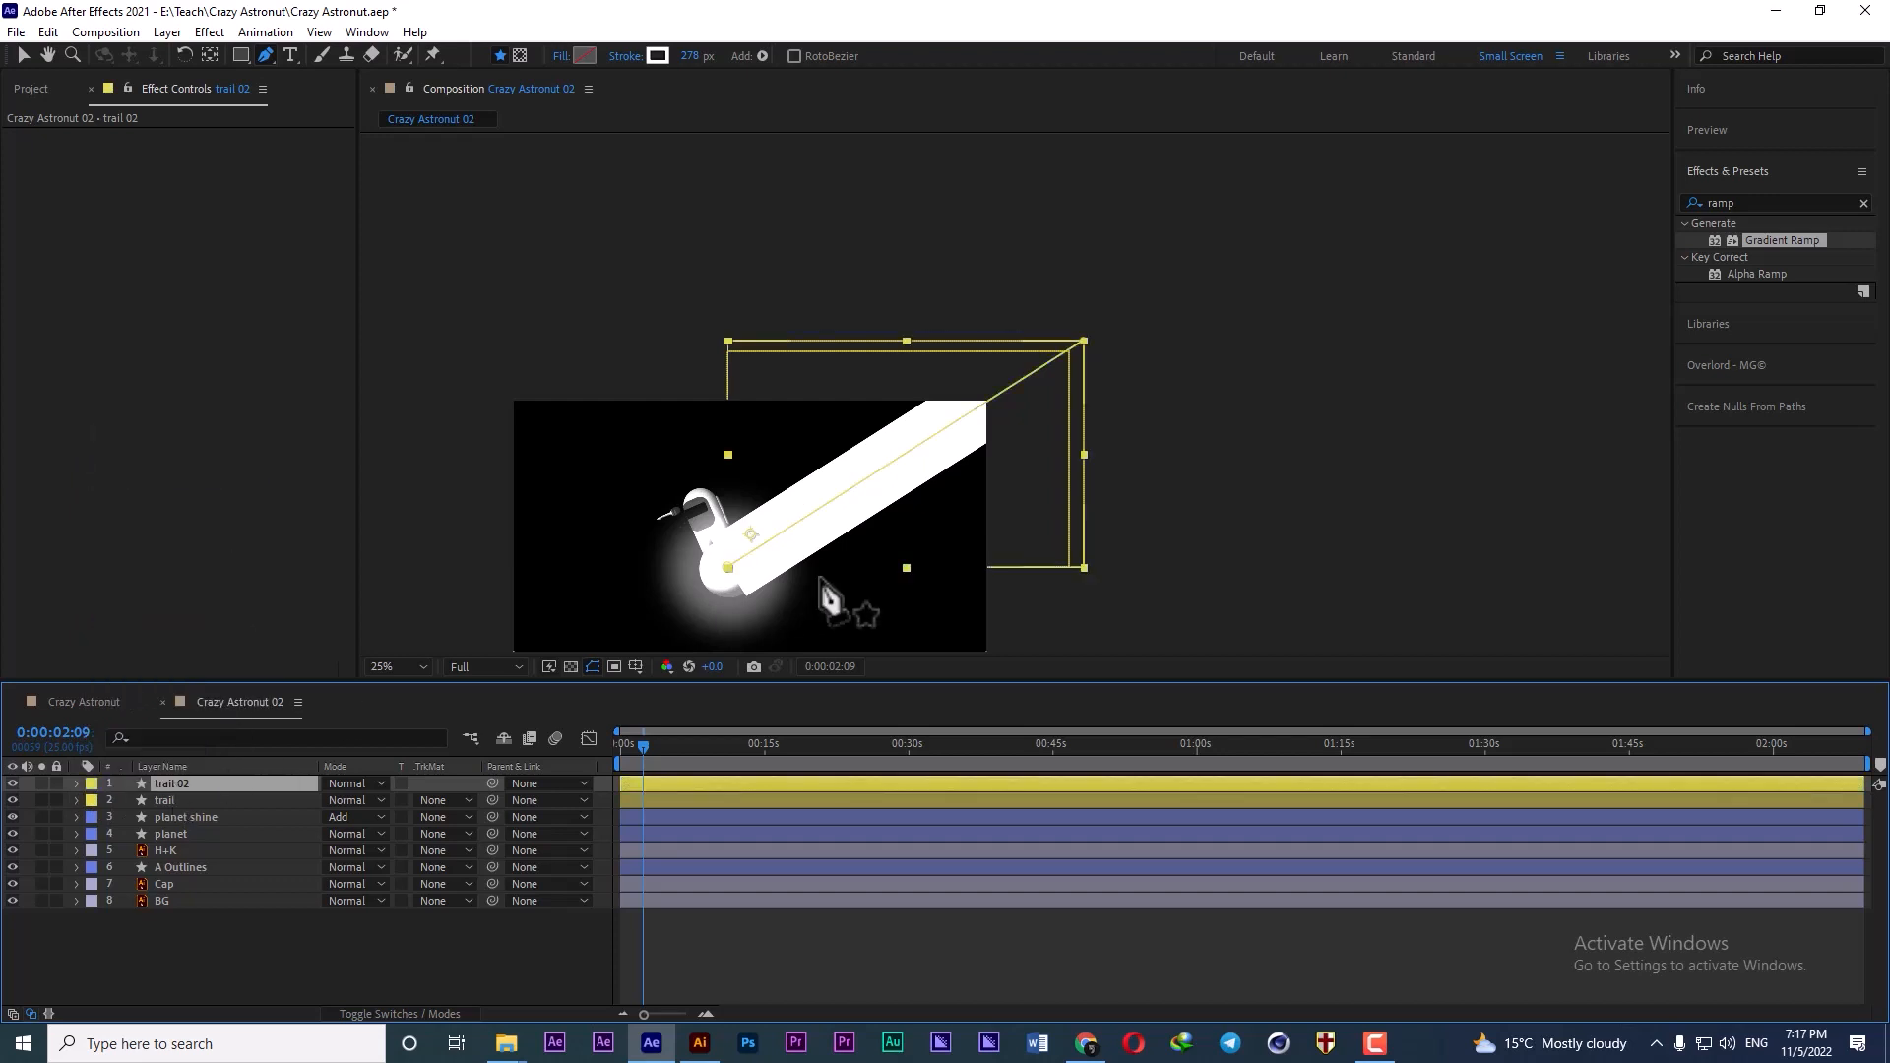
# - Widen the trail 02 stroke to 1038 px and apply the Wave Warp effect to the layer
pyautogui.moveTo(689, 56)
pyautogui.mouseDown()
pyautogui.moveTo(1397, 75)
pyautogui.moveTo(1433, 128)
pyautogui.mouseUp()
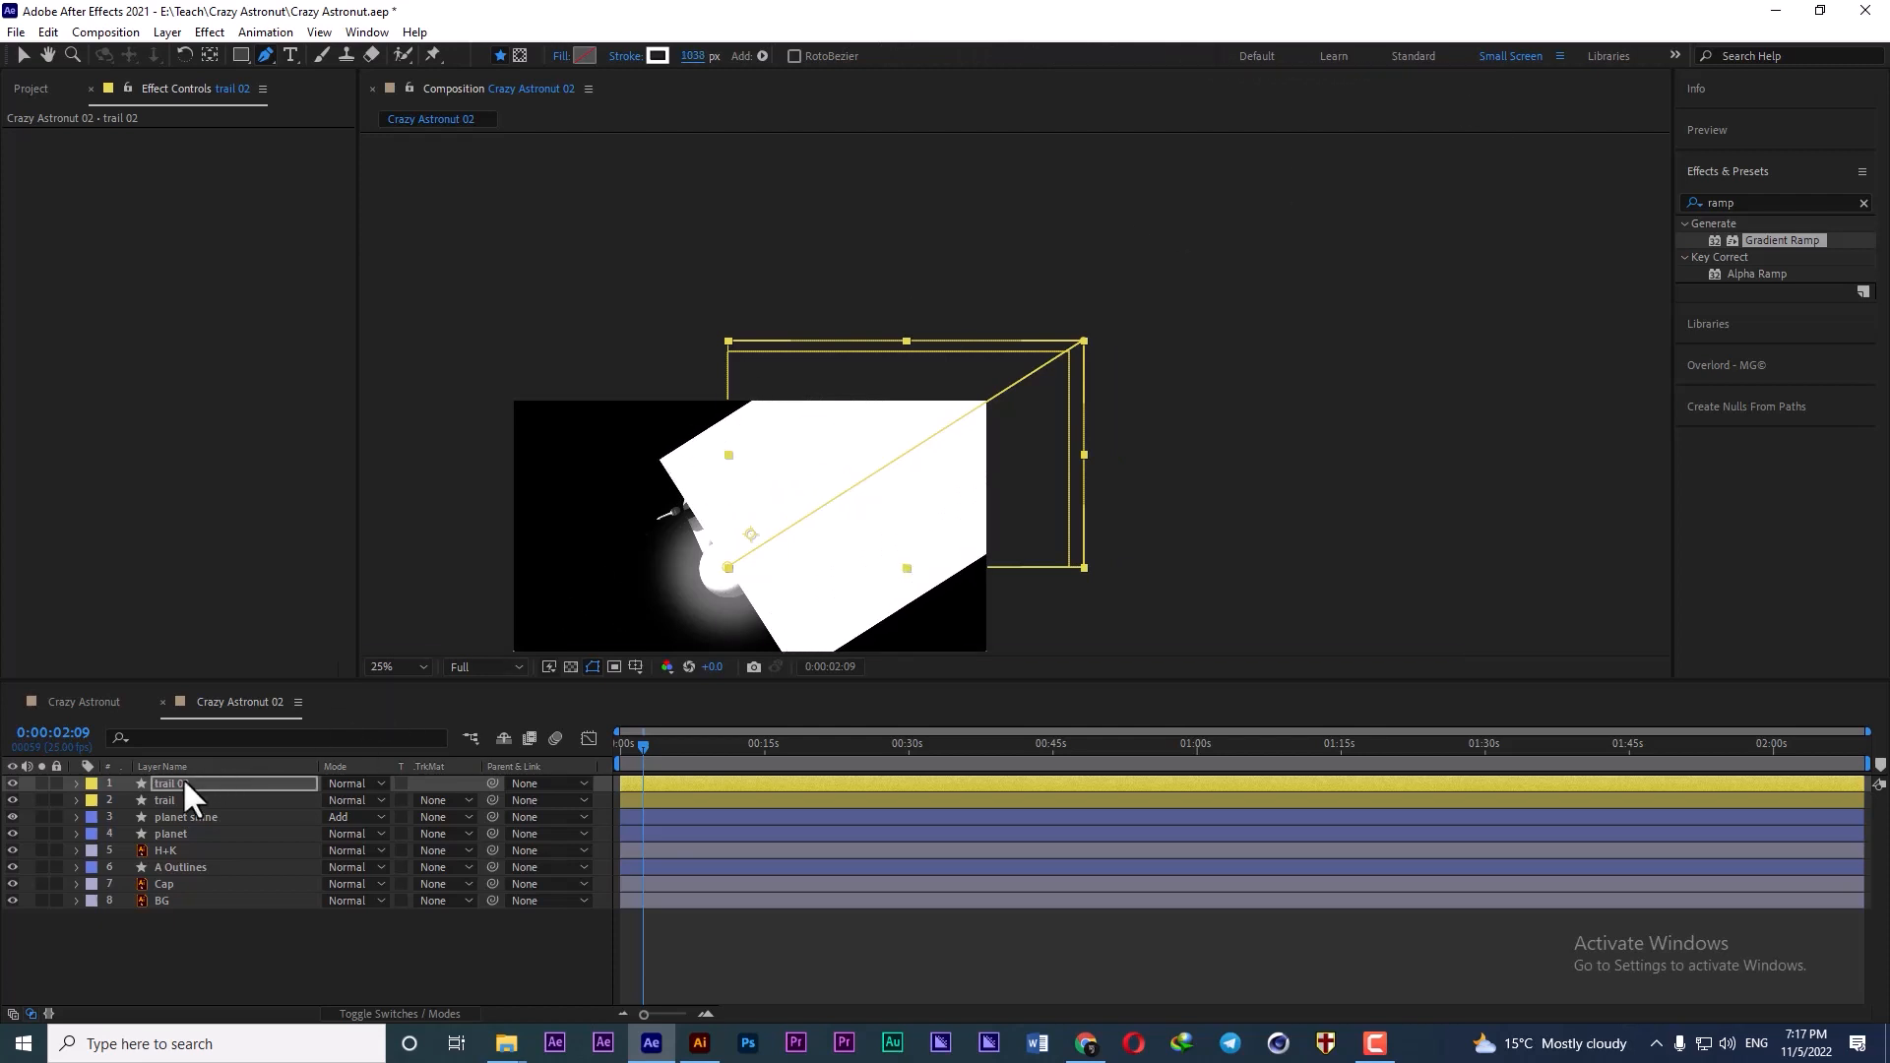
pyautogui.click(198, 782)
pyautogui.click(1685, 201)
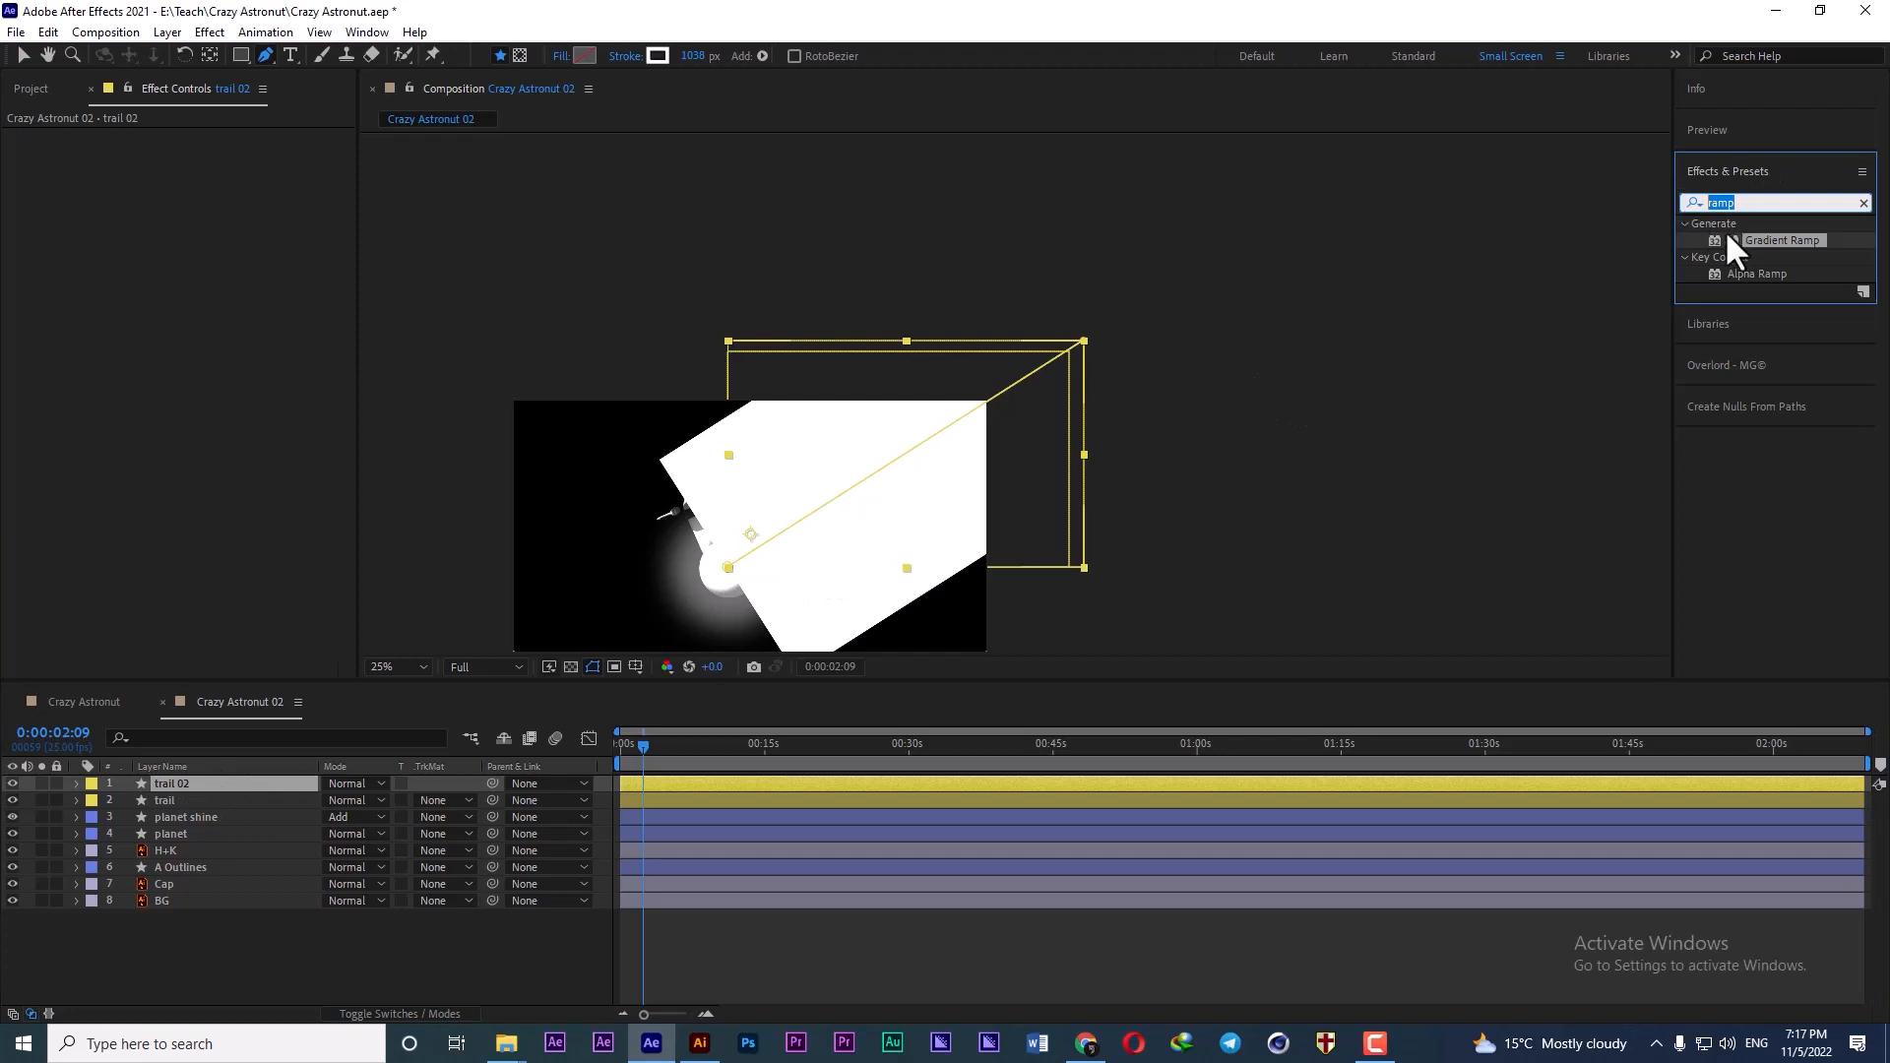
pyautogui.write('wave')
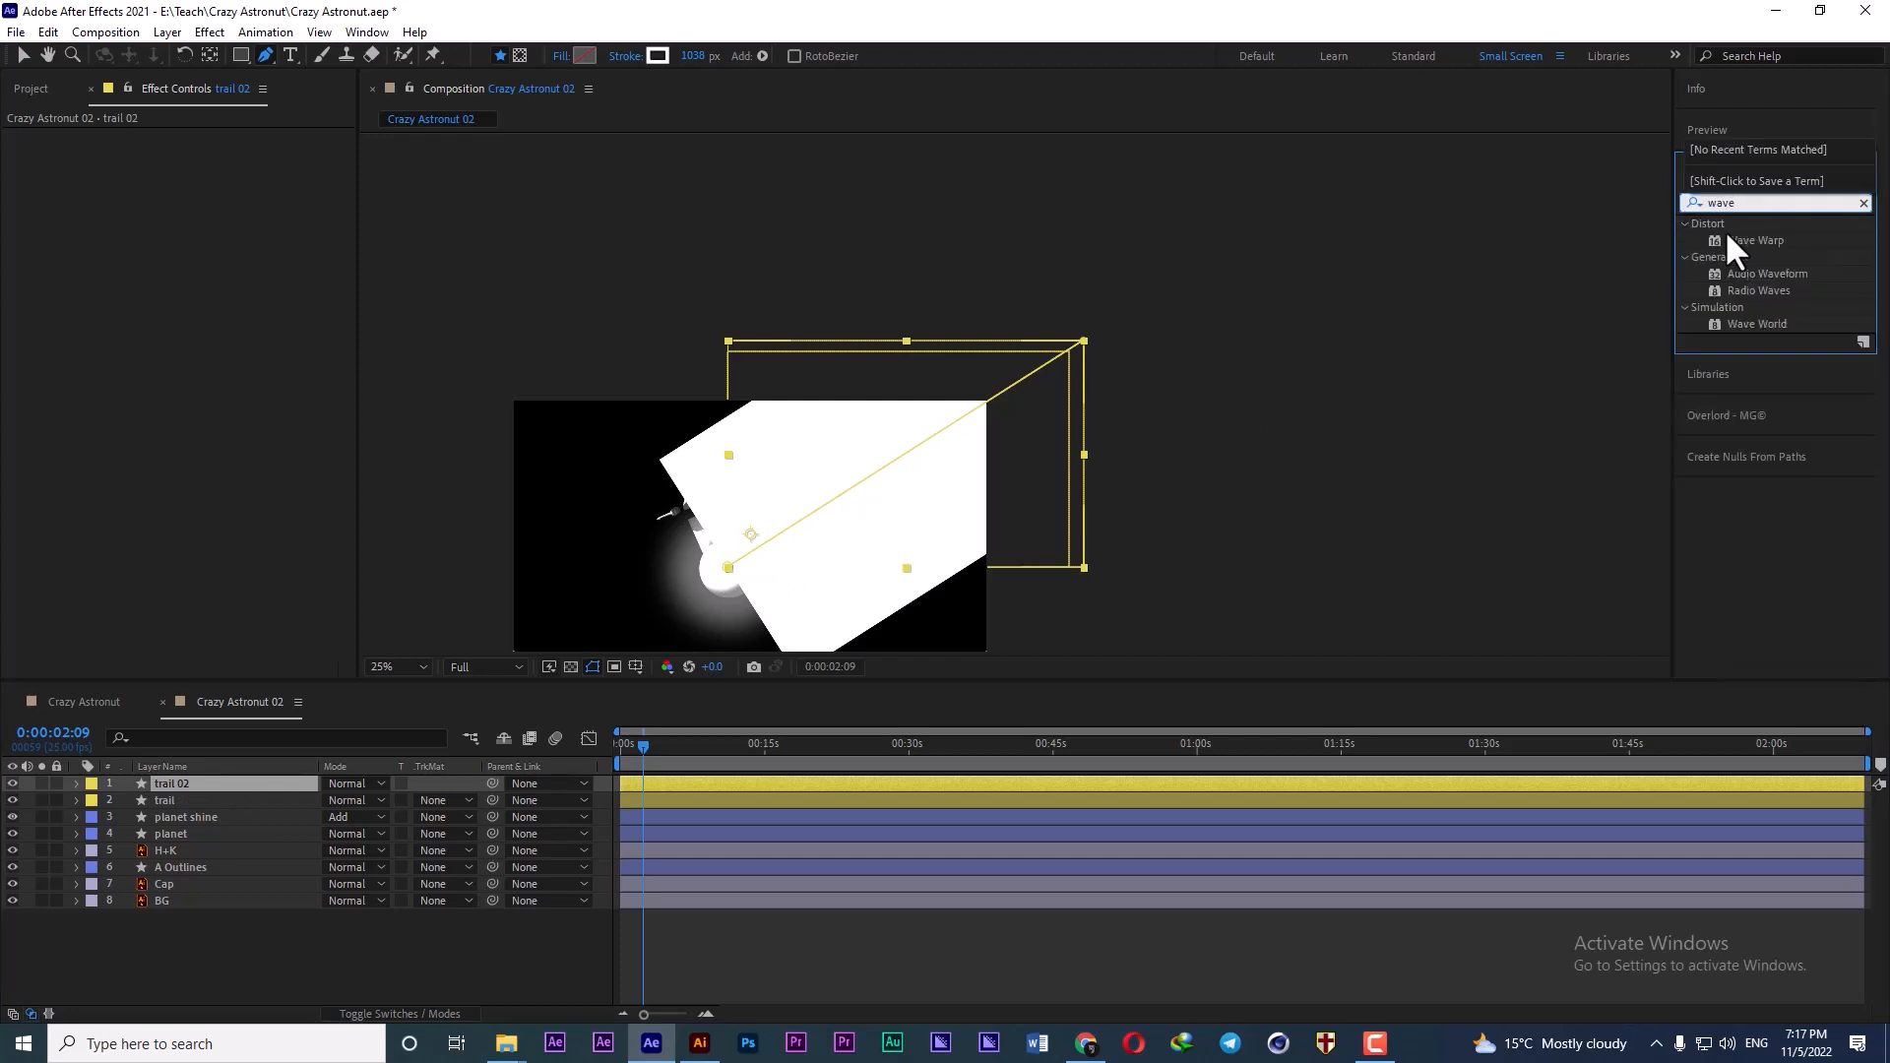
pyautogui.moveTo(1782, 240); pyautogui.dragTo(228, 410)
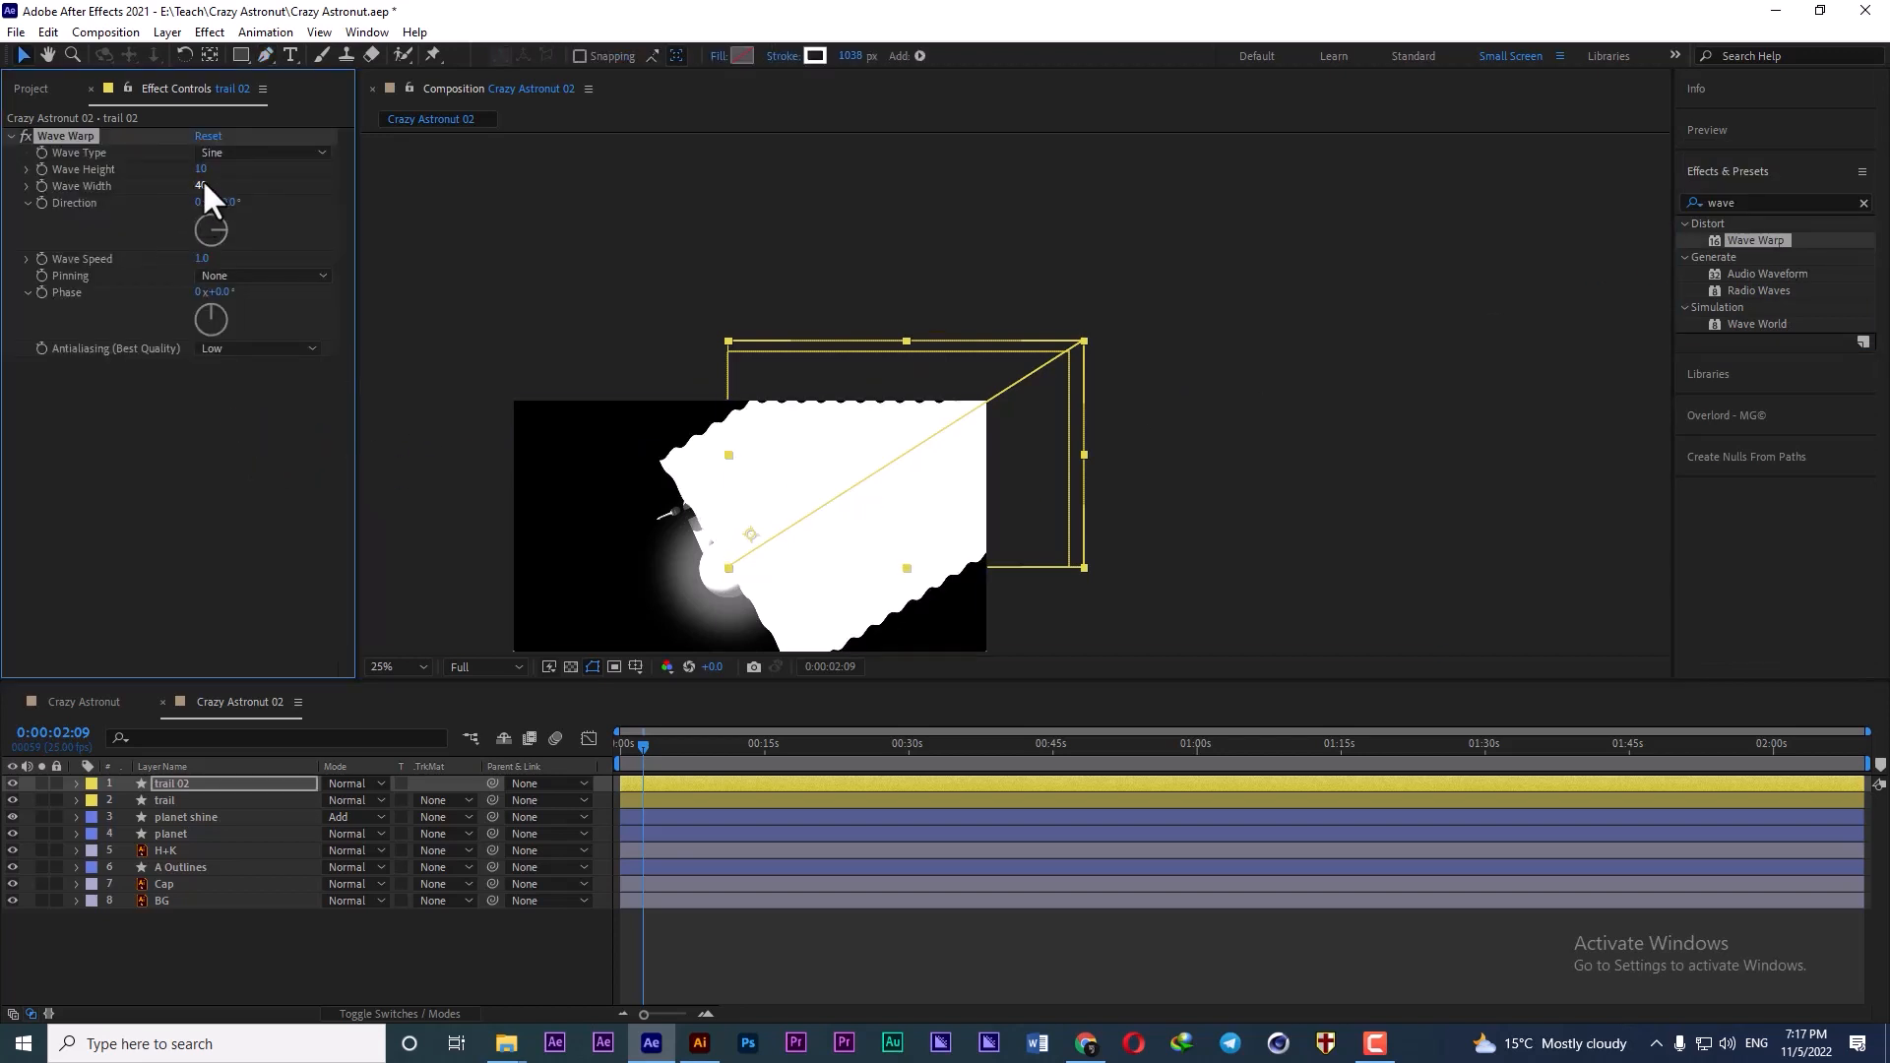
# - Set trail 02's Wave Warp height and width to 95, pinning to All Edges and direction to 40°
pyautogui.moveTo(202, 168); pyautogui.dragTo(709, 153)
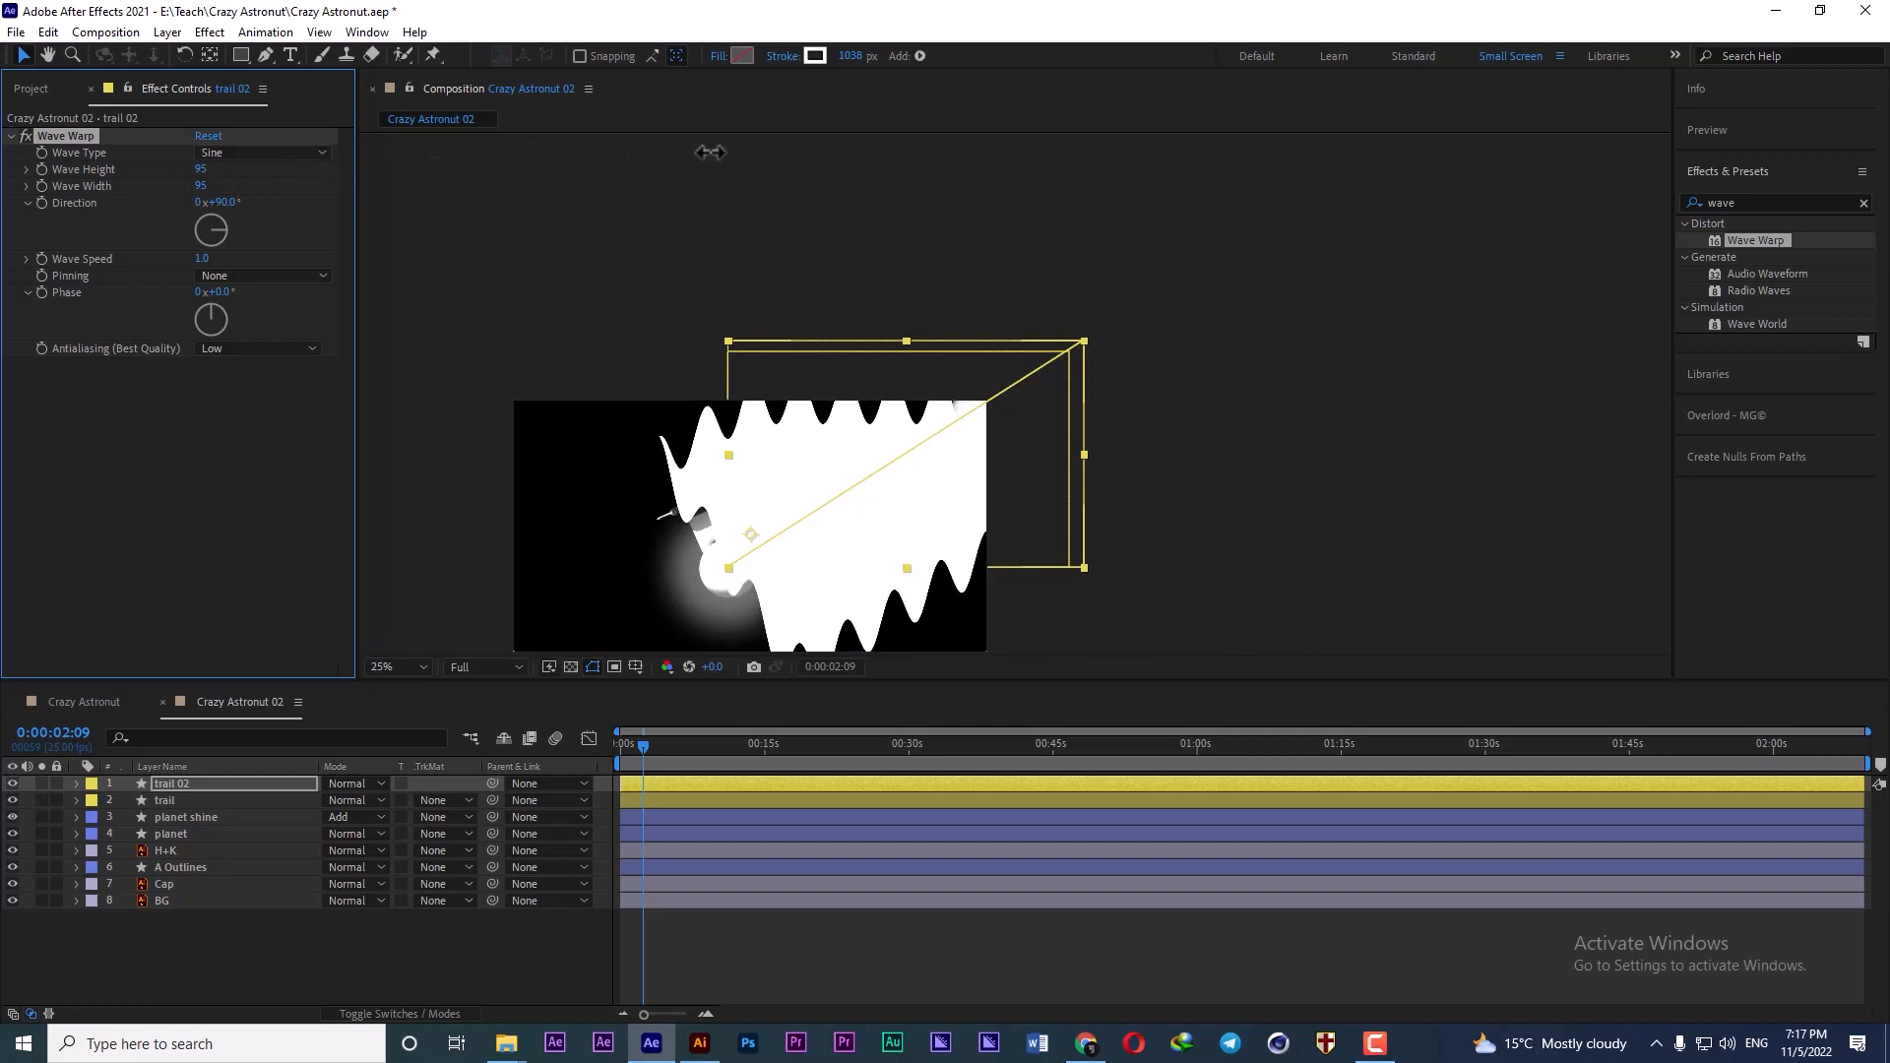
pyautogui.click(246, 275)
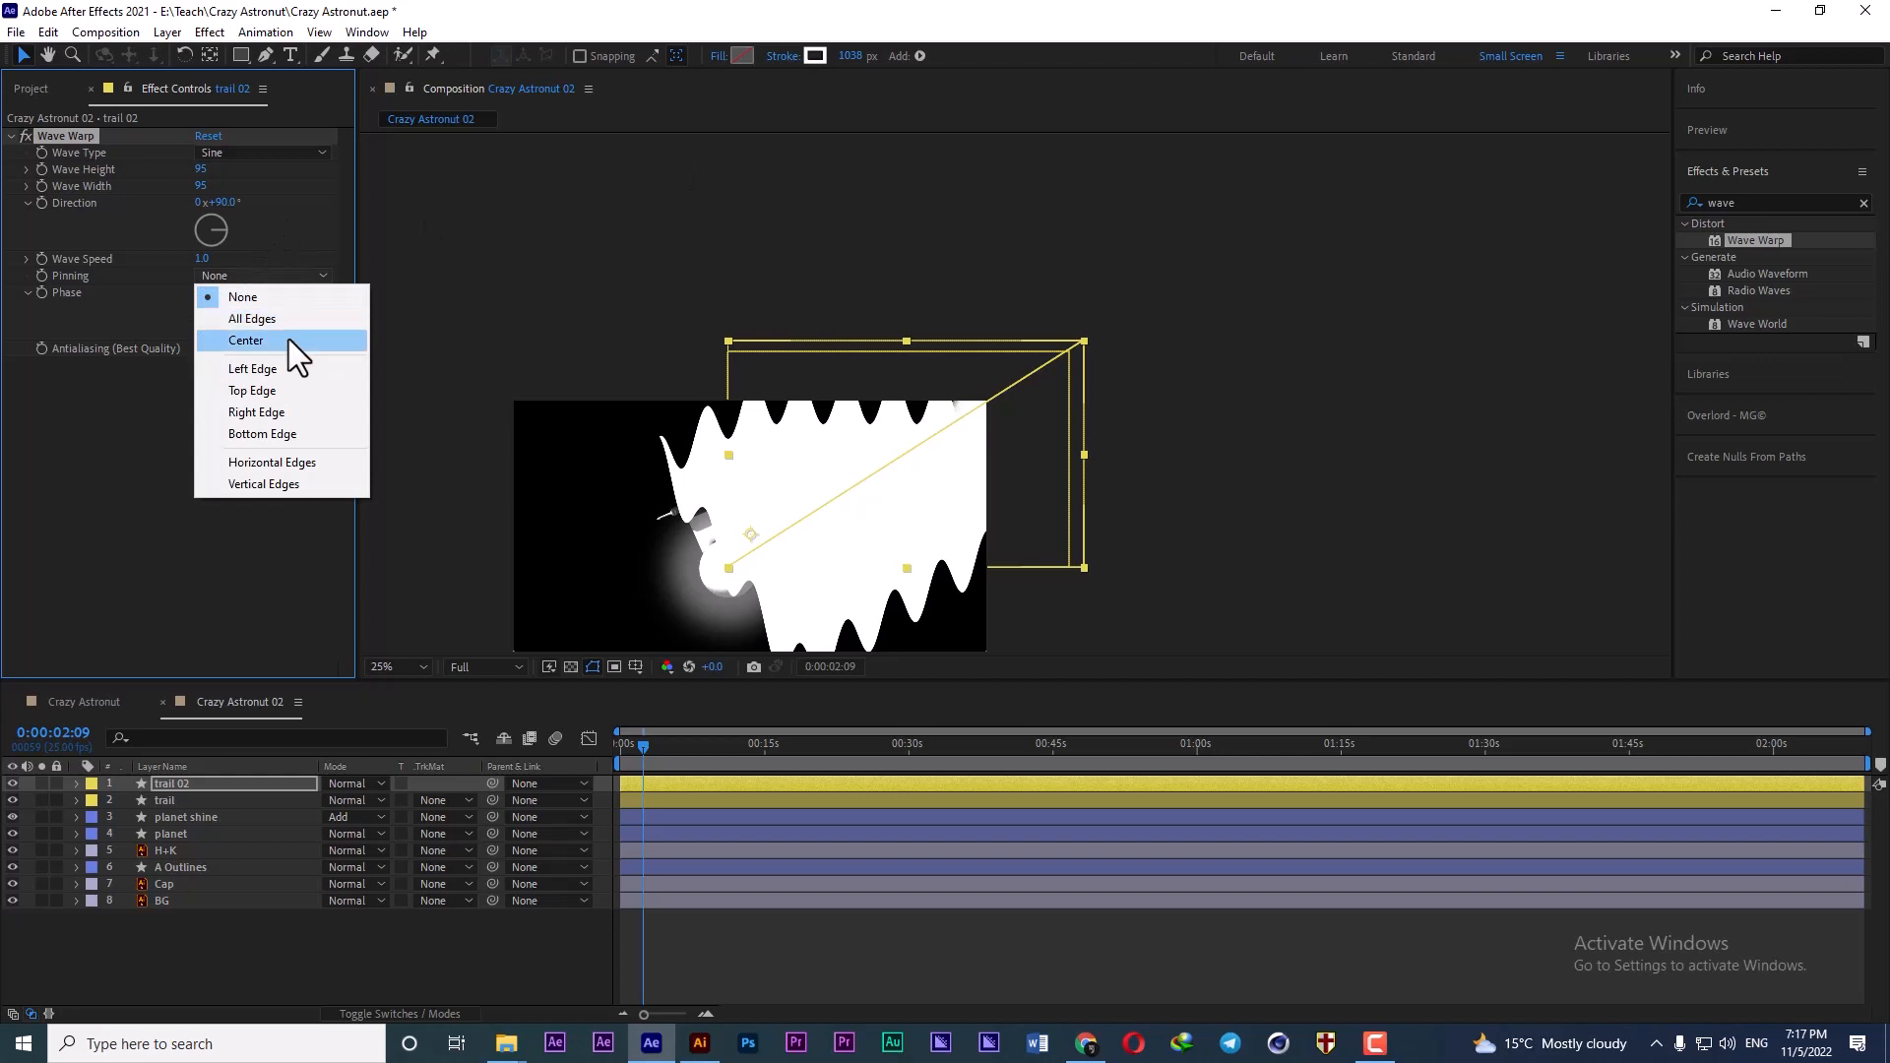
pyautogui.click(284, 321)
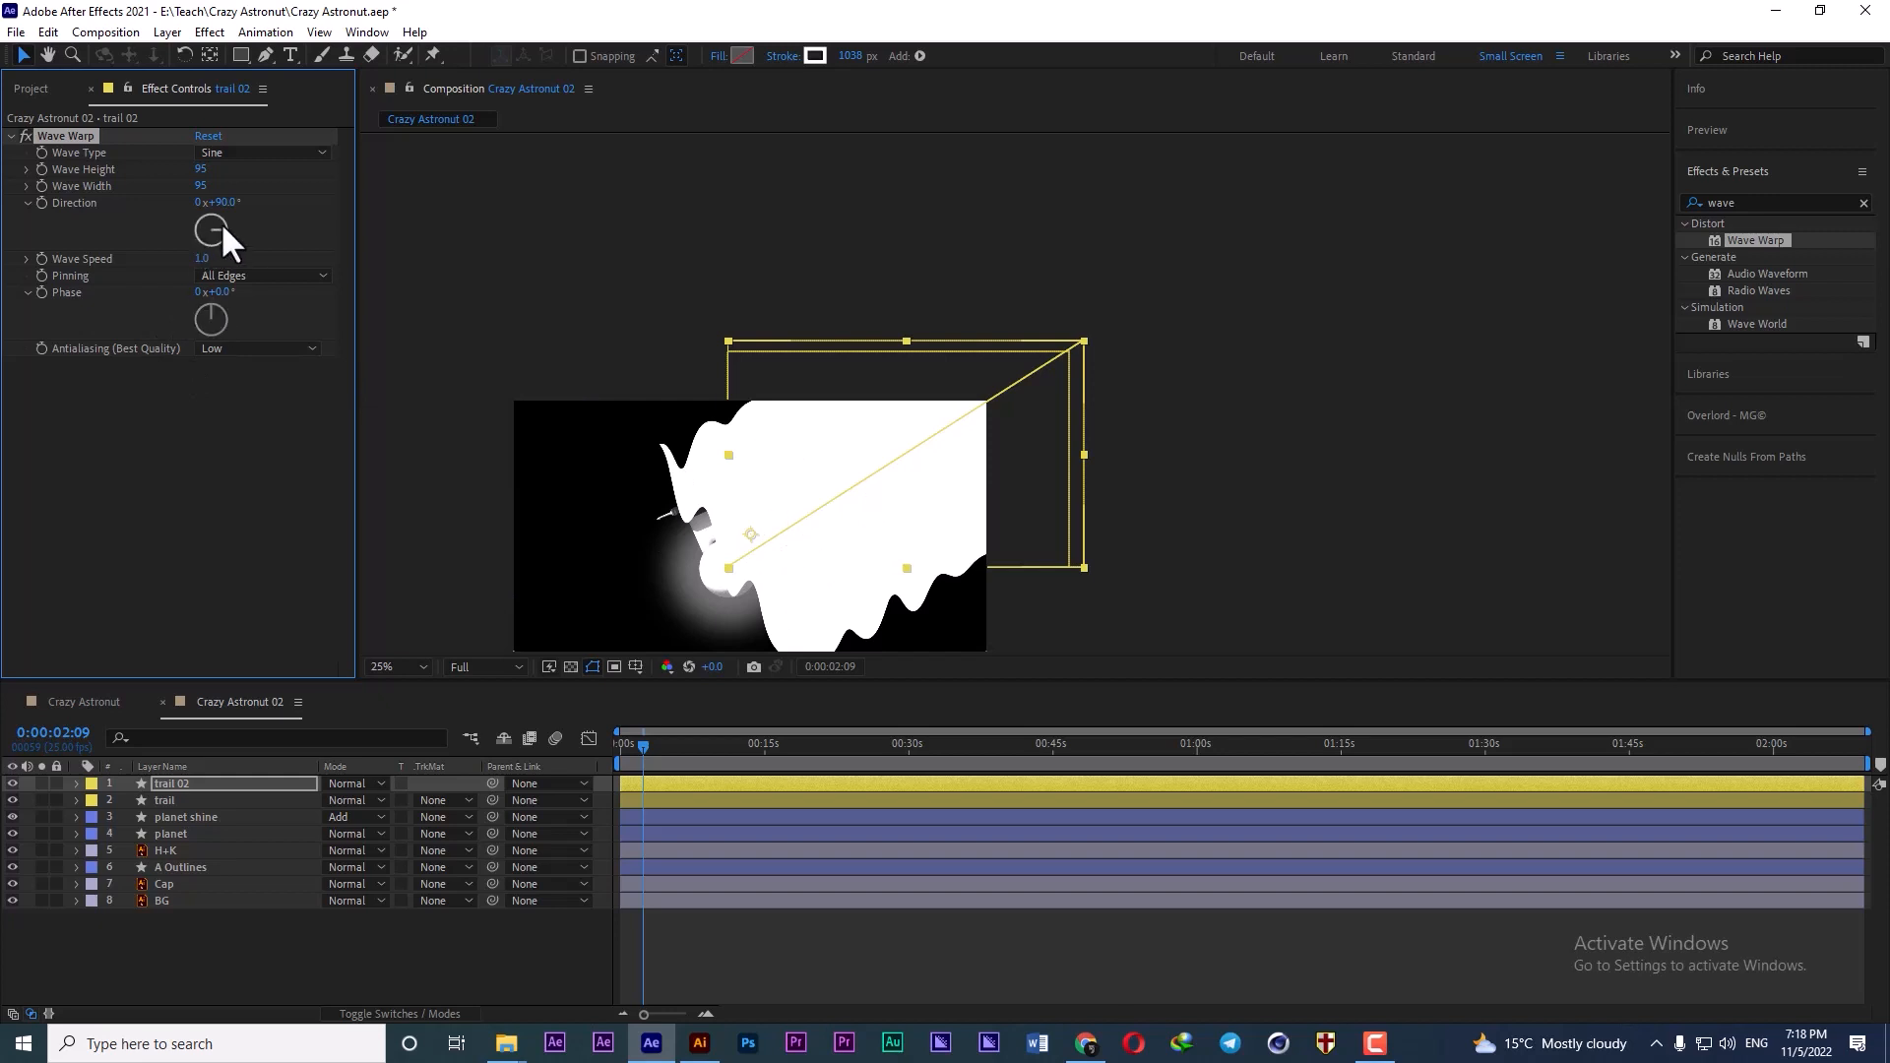
pyautogui.moveTo(221, 222); pyautogui.dragTo(233, 205)
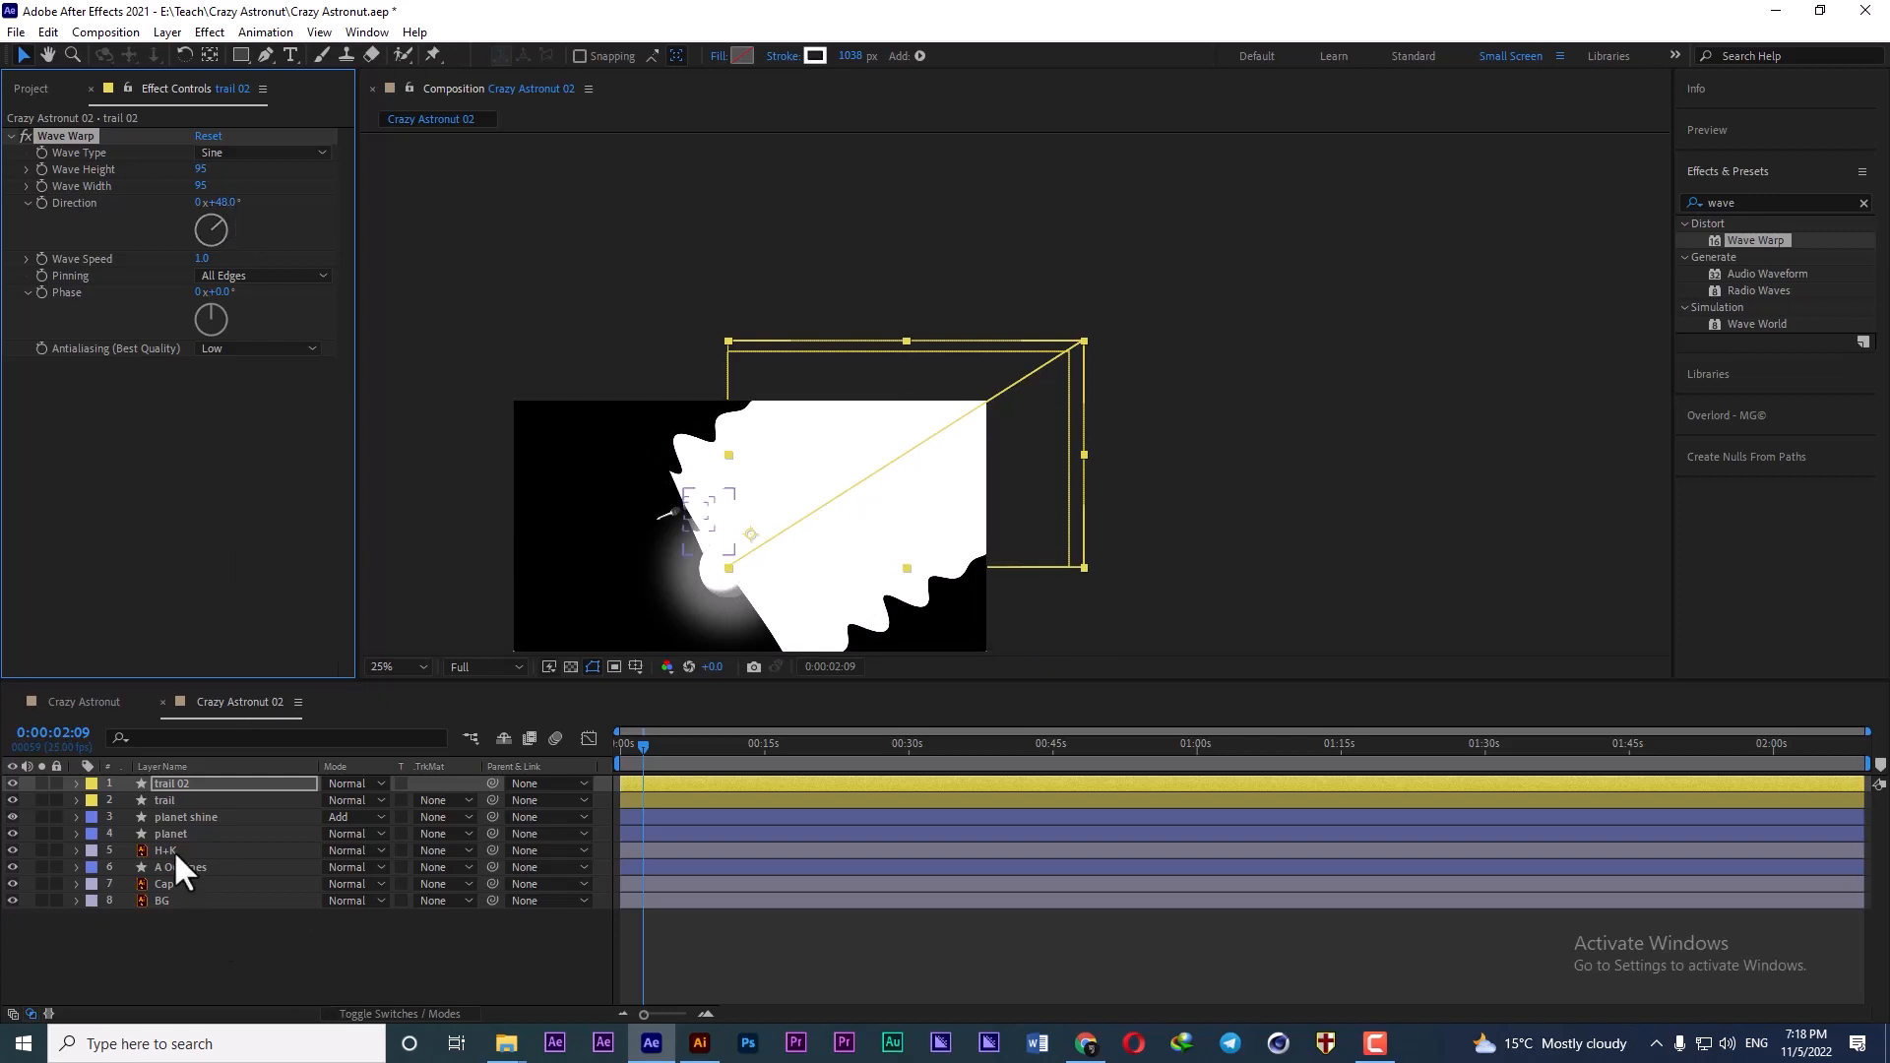
# - Expand trail 02's stroke taper settings and set the taper's Start Length to 100%
pyautogui.click(76, 784)
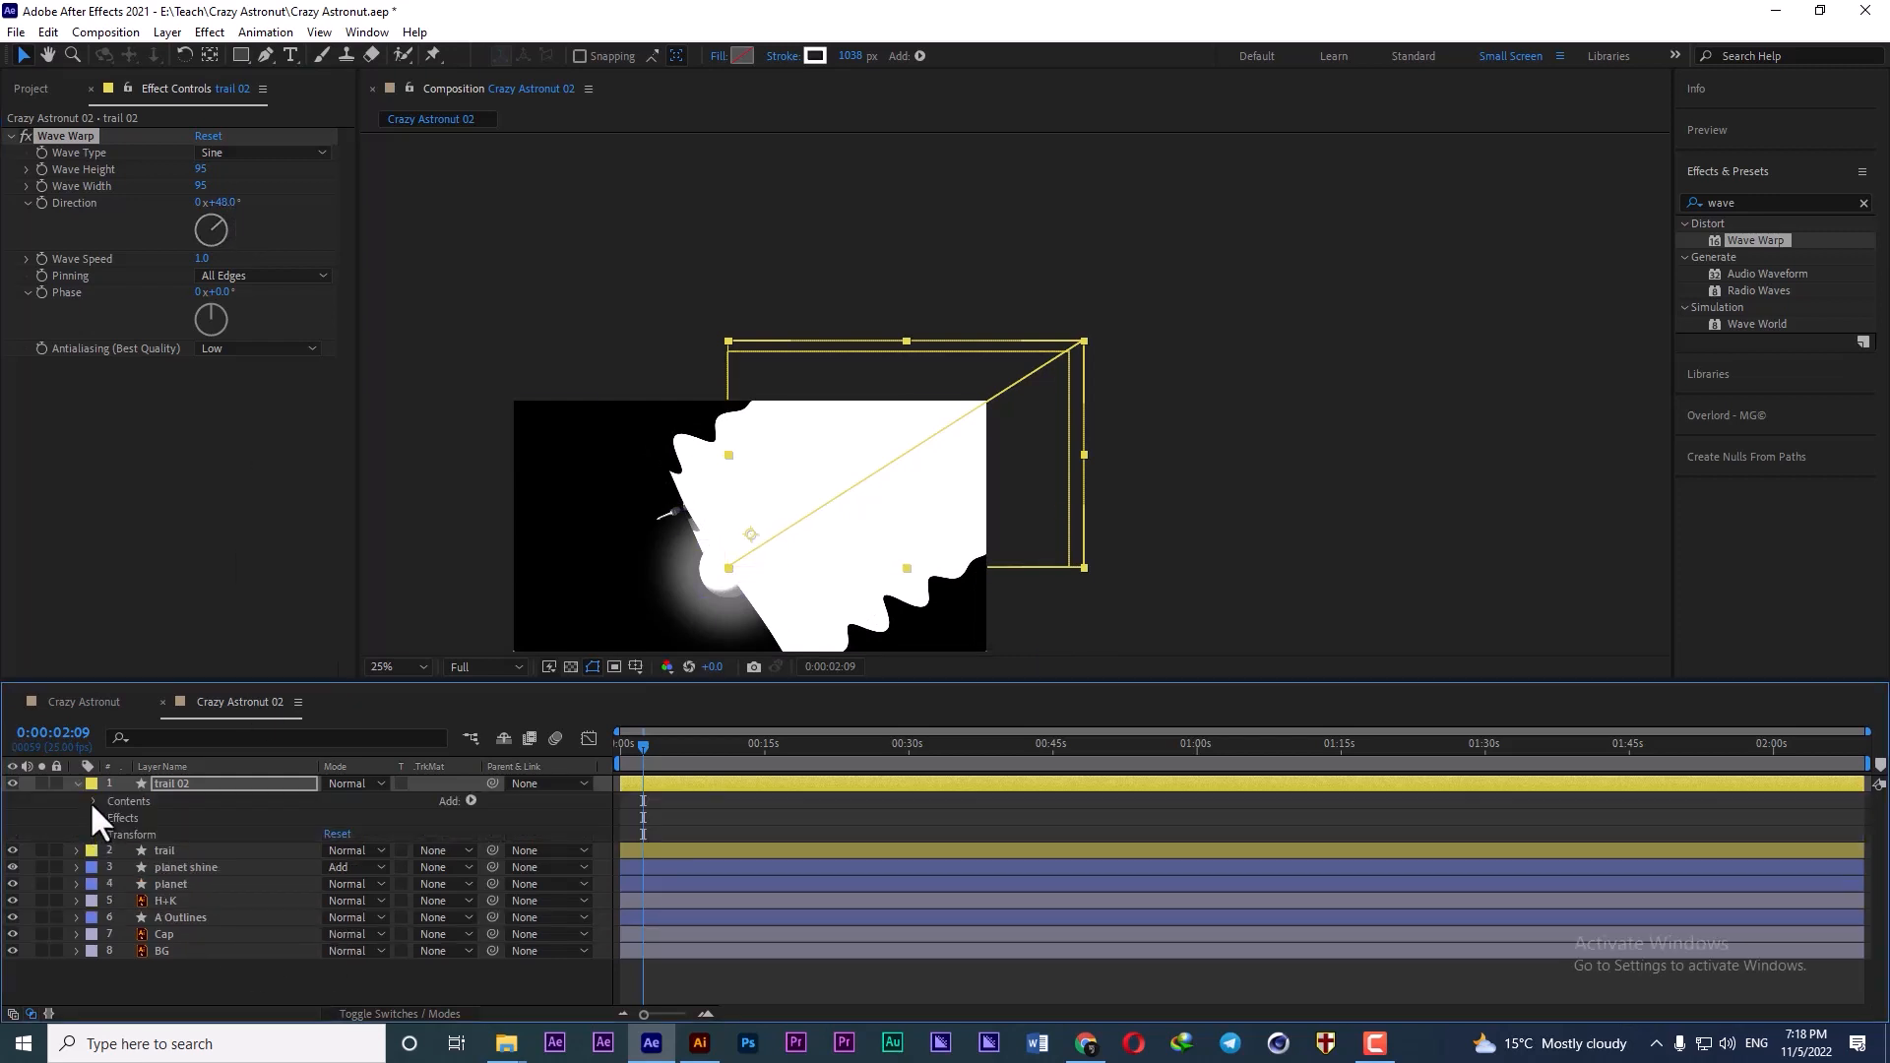
pyautogui.click(92, 801)
pyautogui.click(109, 818)
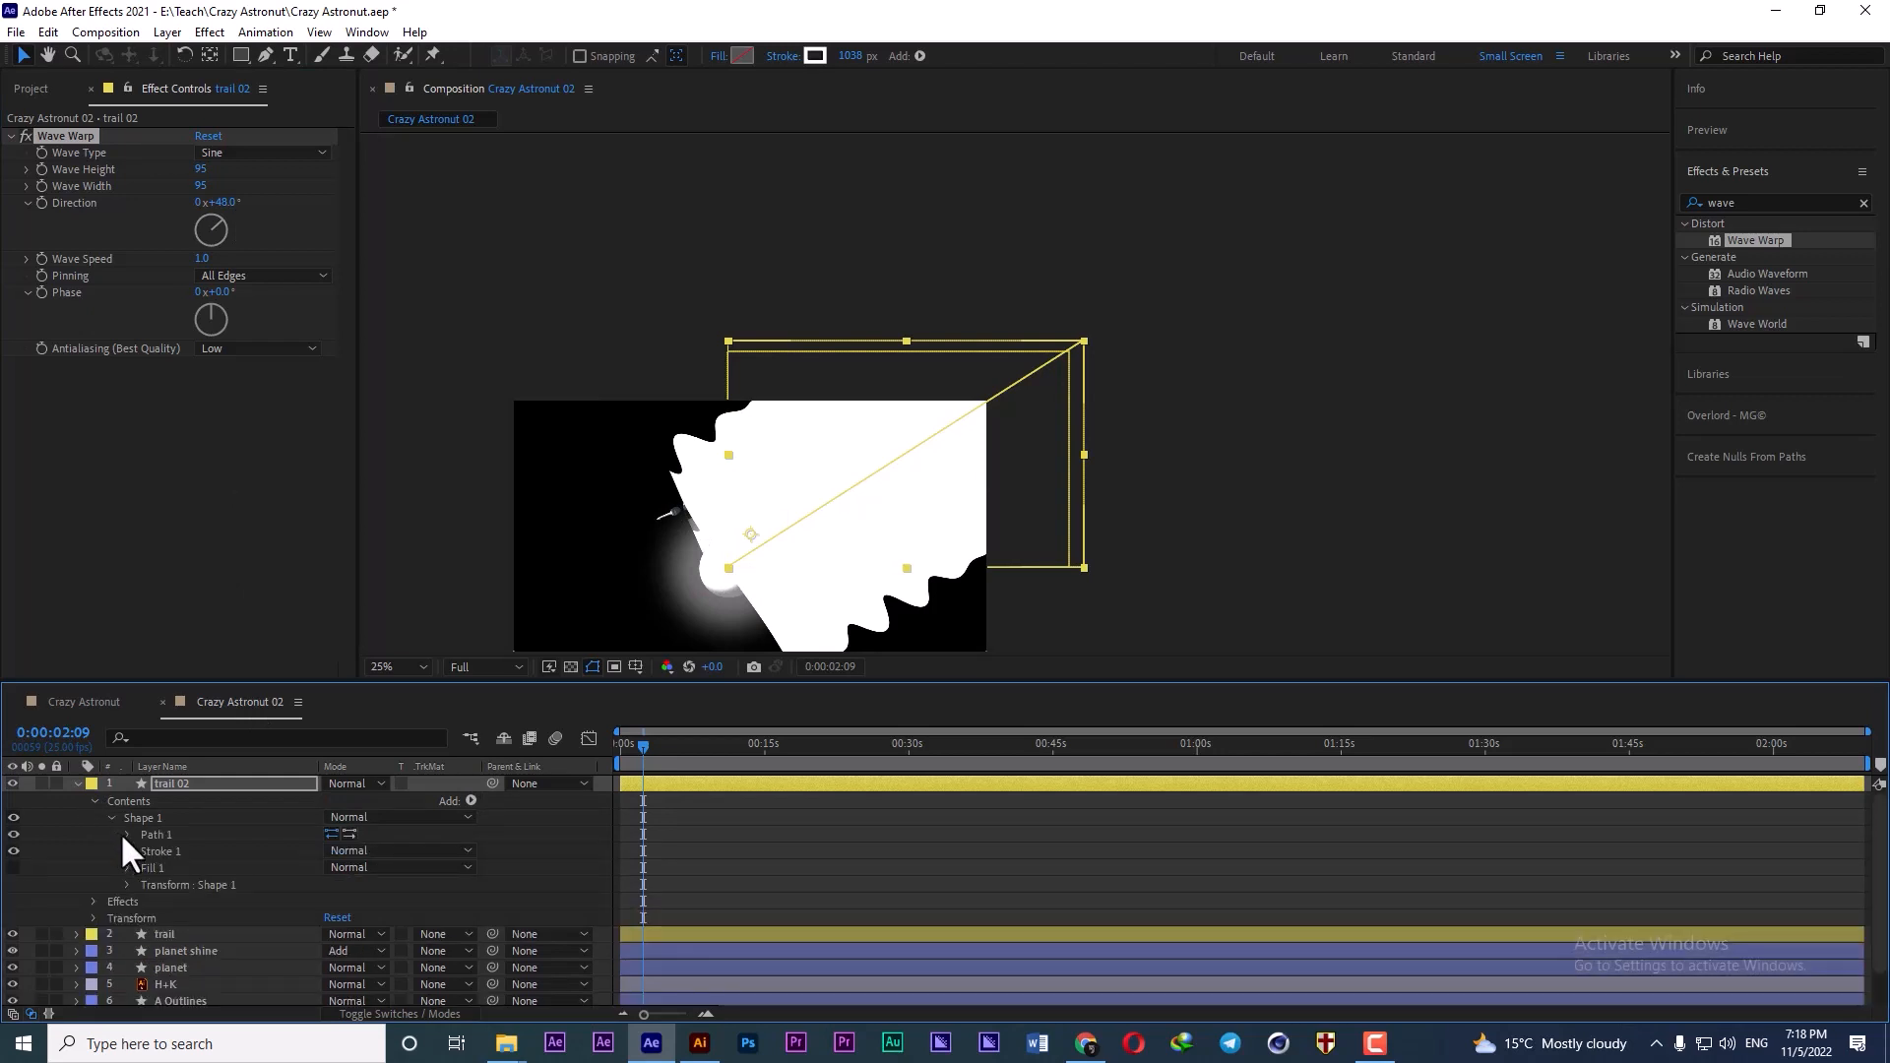
pyautogui.click(125, 851)
pyautogui.scroll(-3, 177, 876)
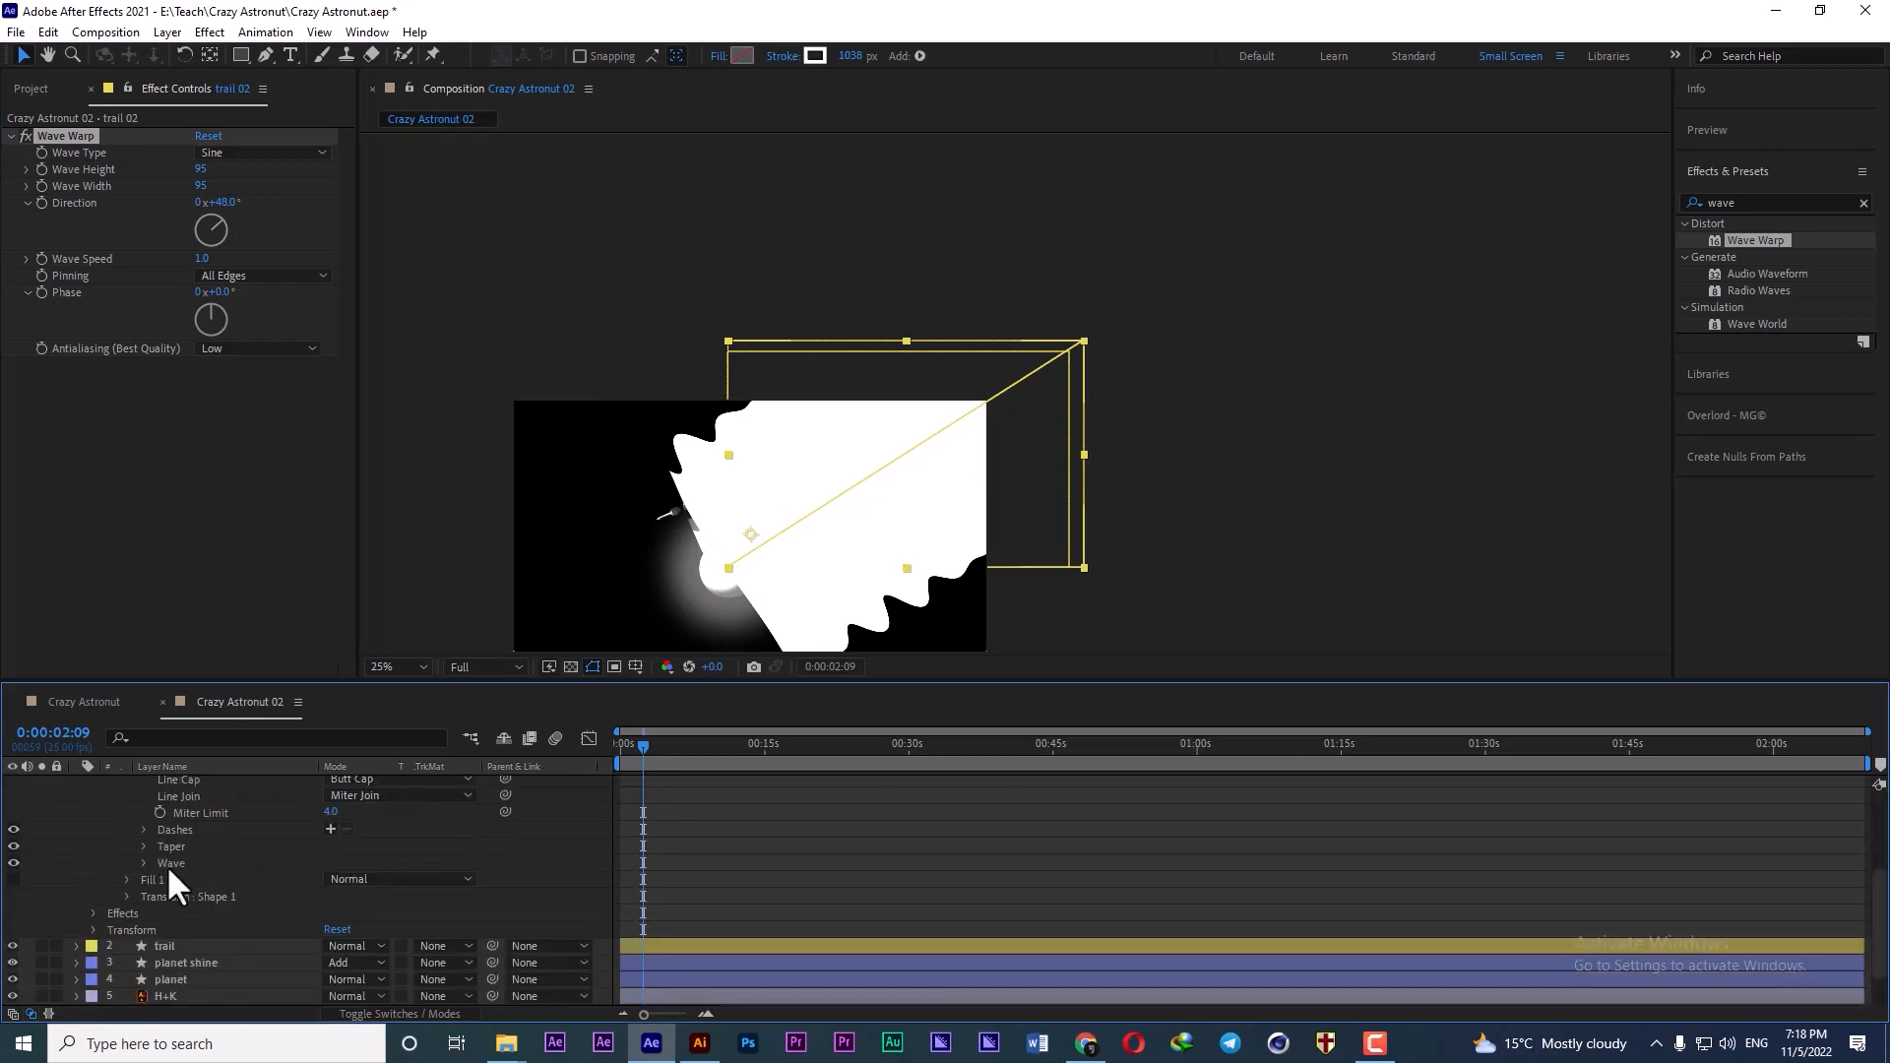
pyautogui.click(144, 846)
pyautogui.moveTo(333, 879); pyautogui.dragTo(638, 872)
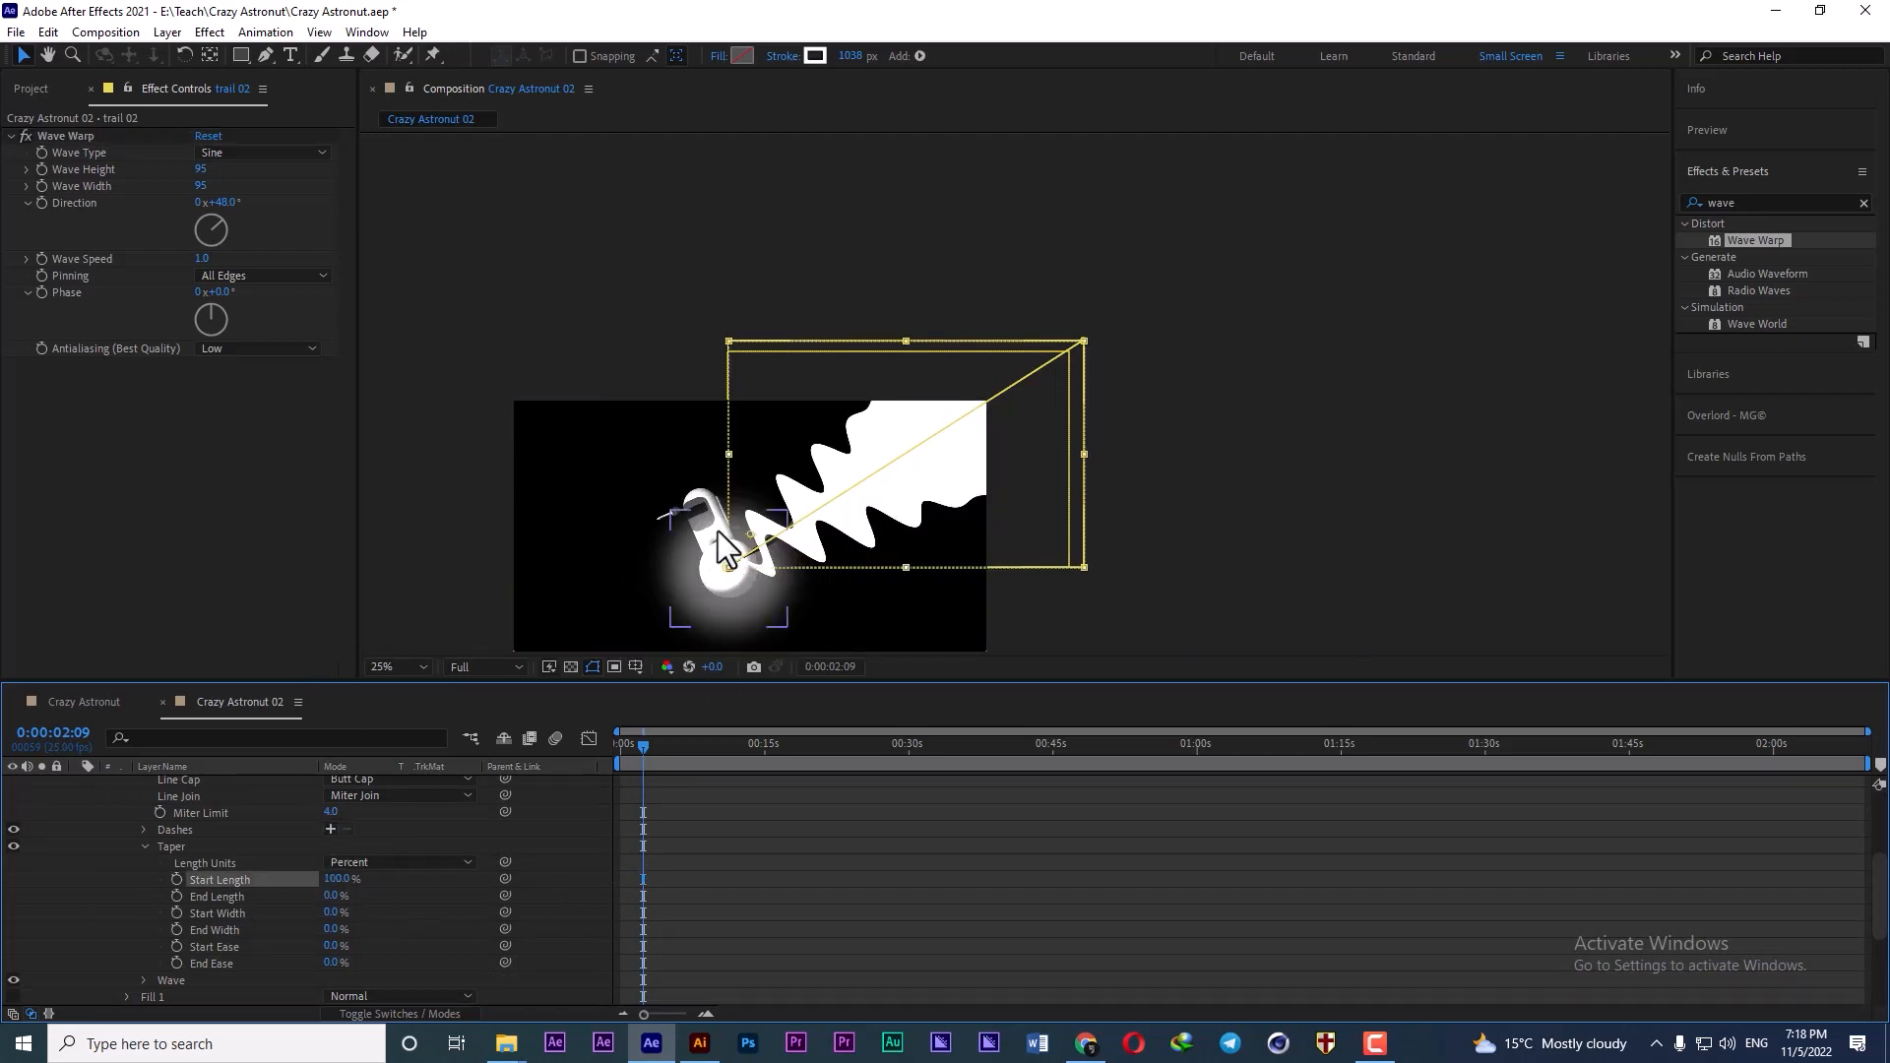
# - Set trail 02's wave height to 40 and wave width to 195, and widen its stroke to 1964 px
pyautogui.click(204, 168)
pyautogui.moveTo(212, 168); pyautogui.dragTo(1171, 167)
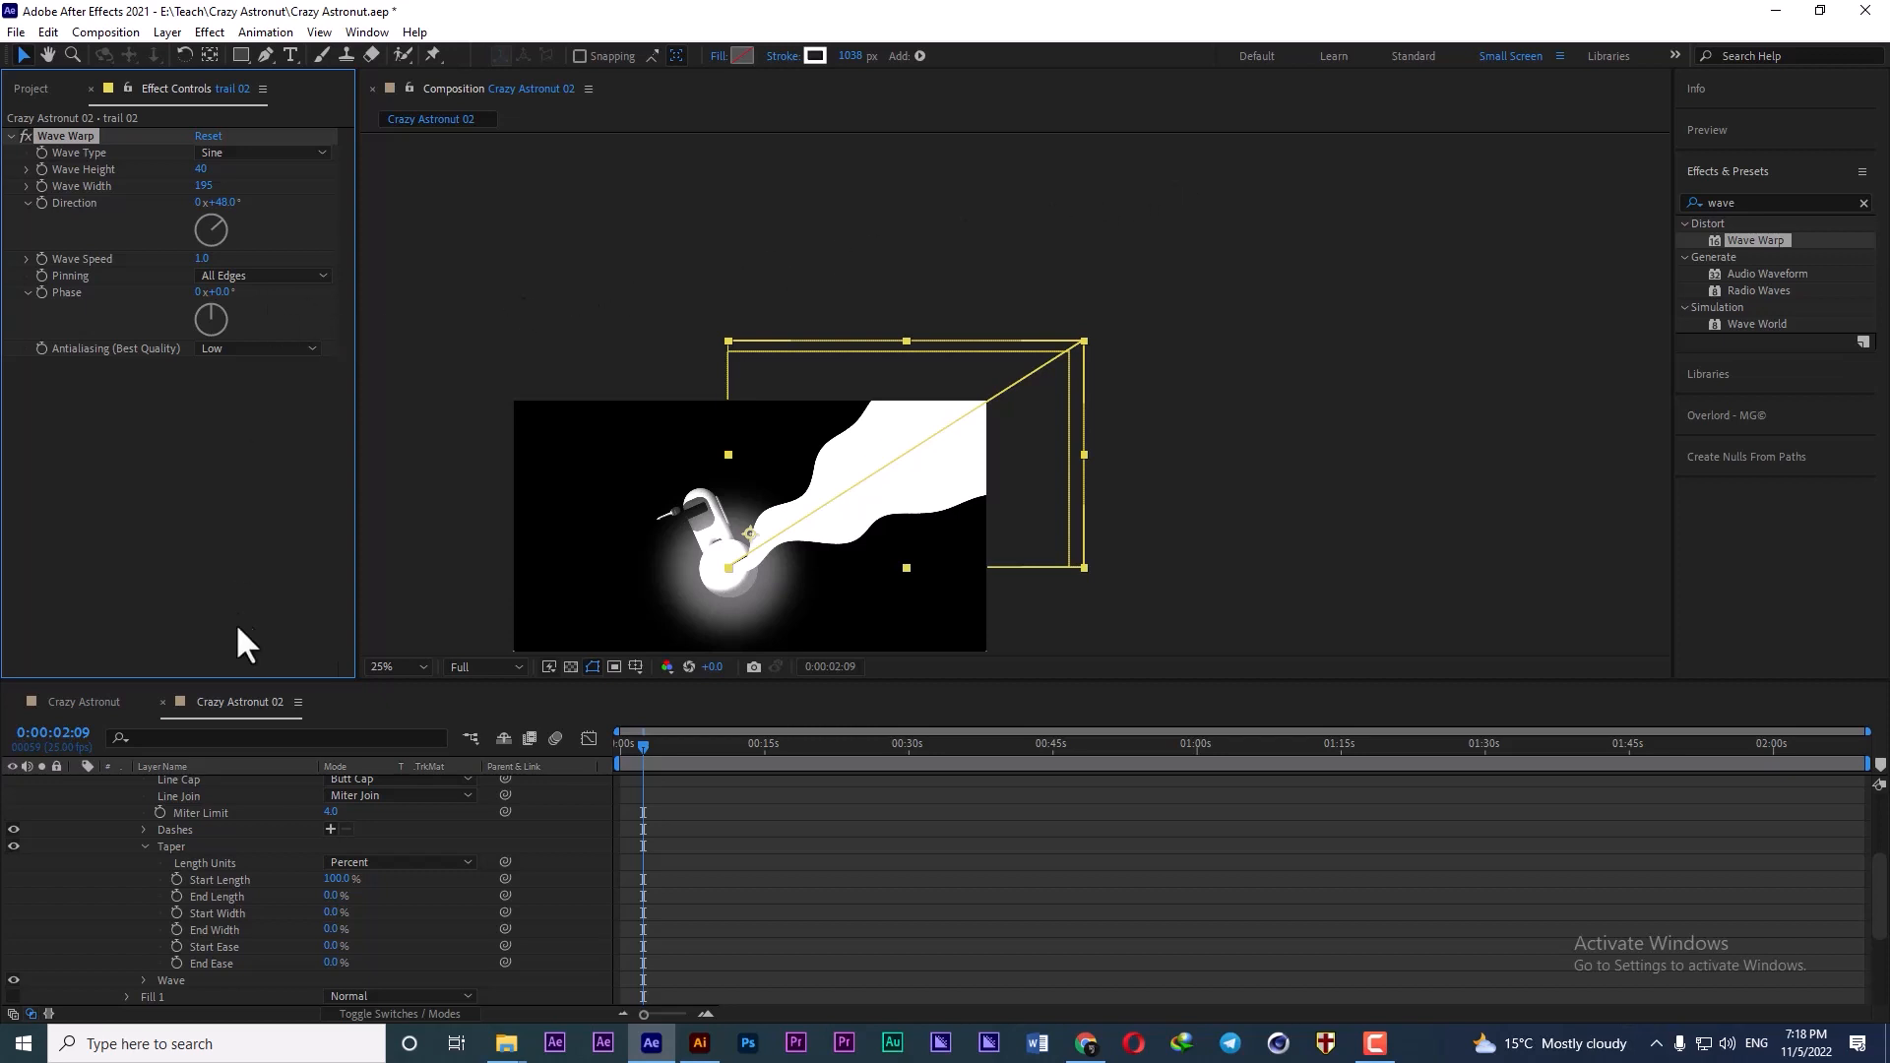
pyautogui.scroll(3, 239, 813)
pyautogui.click(167, 780)
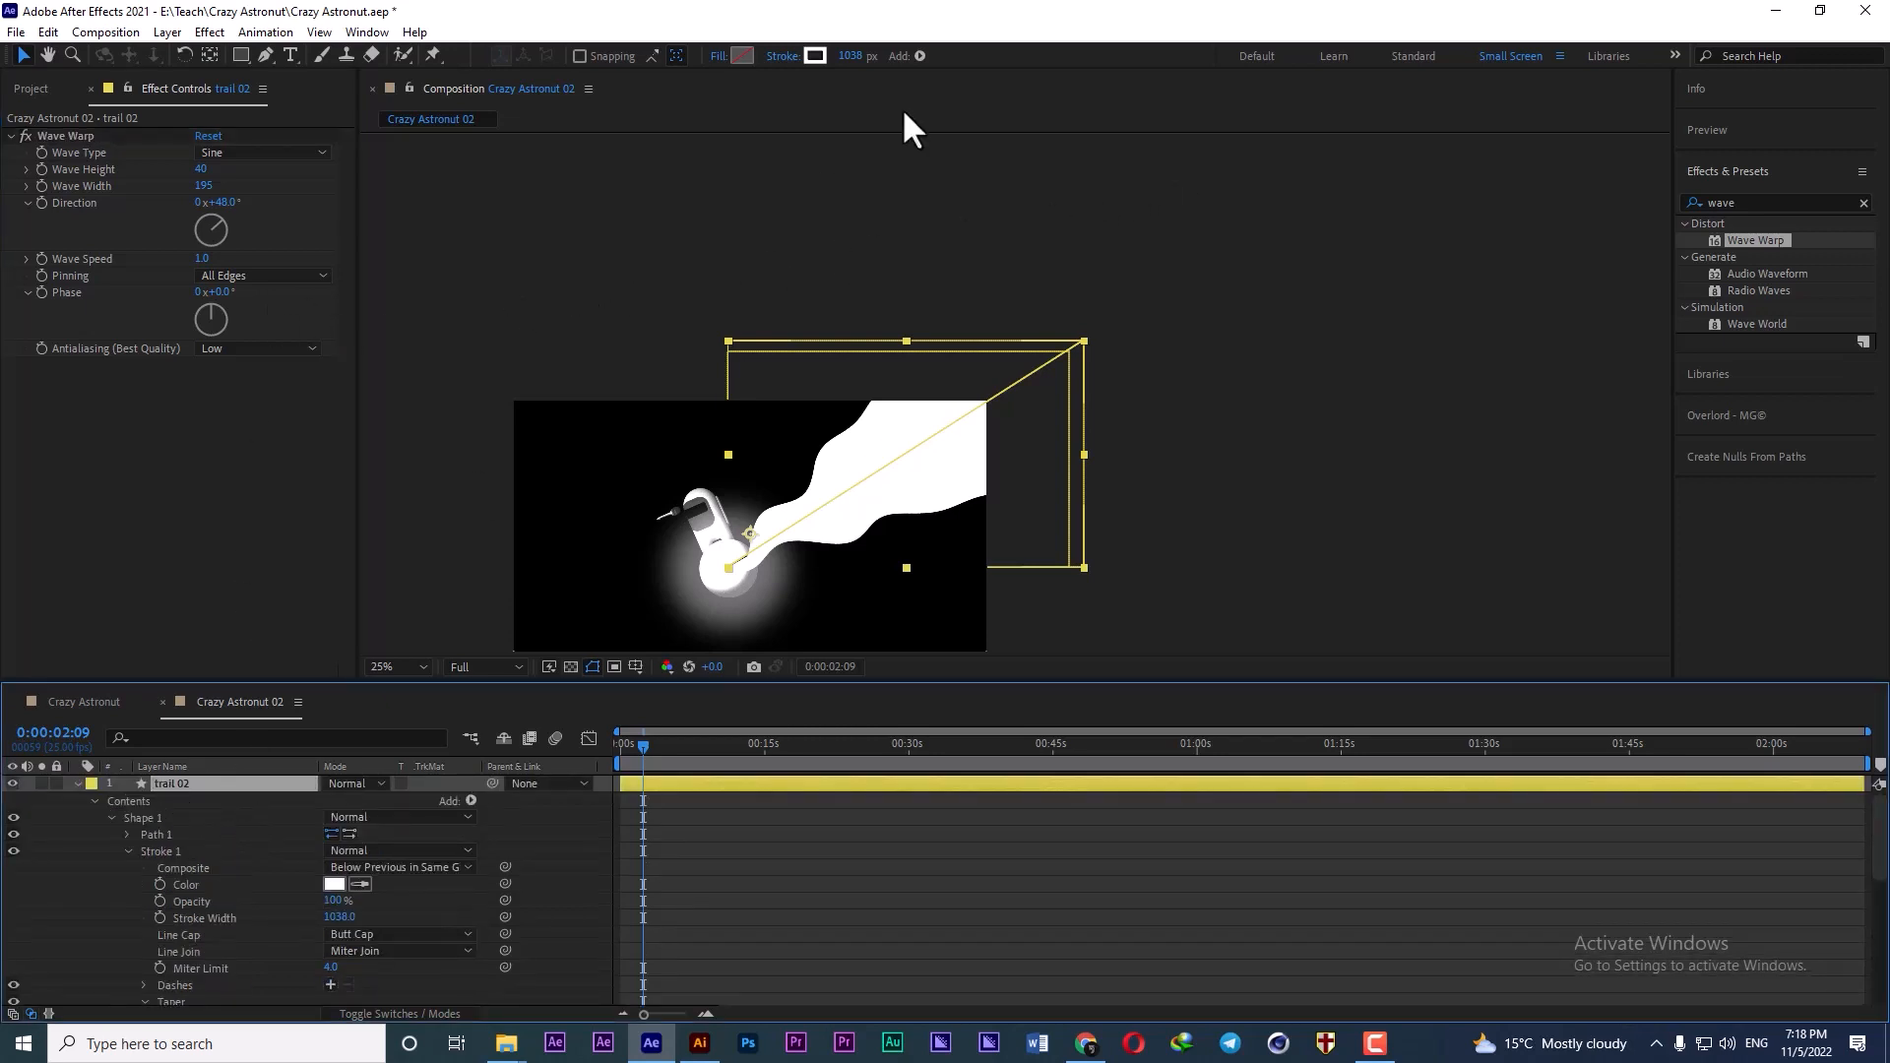
pyautogui.moveTo(849, 71)
pyautogui.mouseDown()
pyautogui.moveTo(1195, 46)
pyautogui.moveTo(1758, 54)
pyautogui.mouseUp()
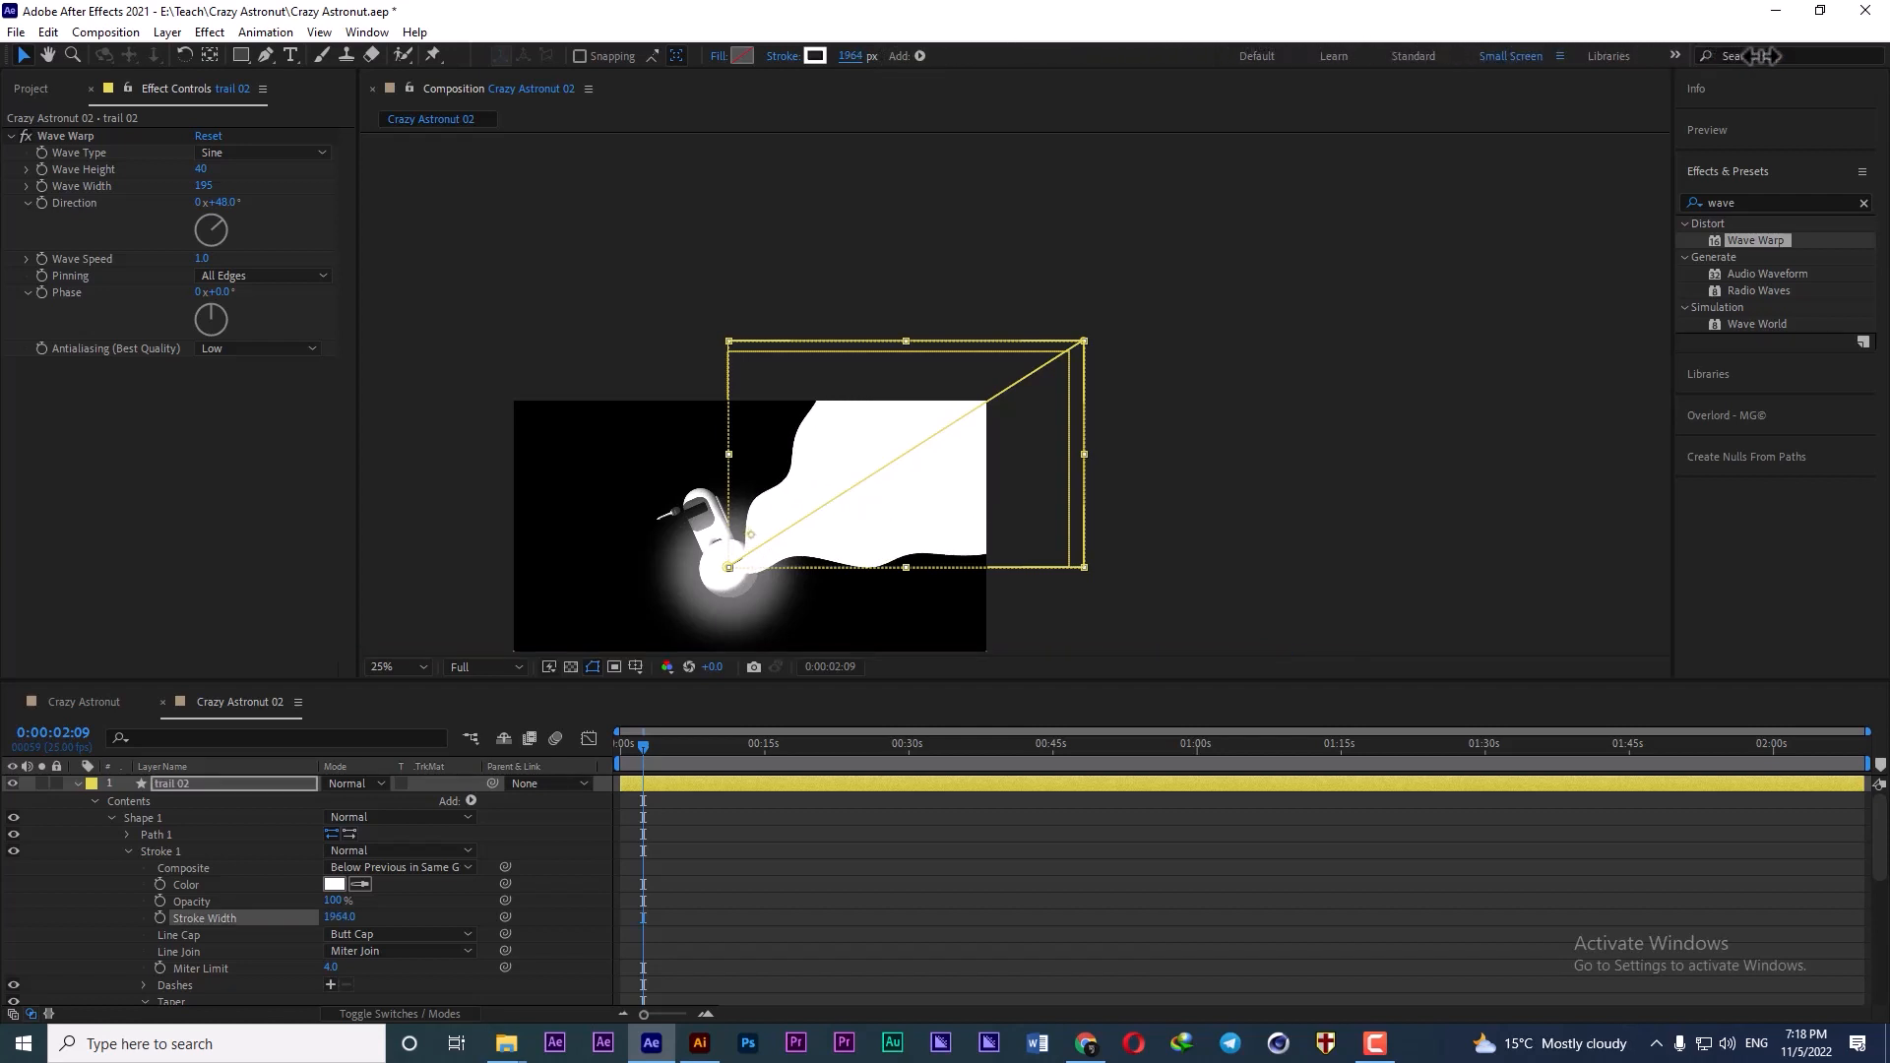
pyautogui.click(76, 784)
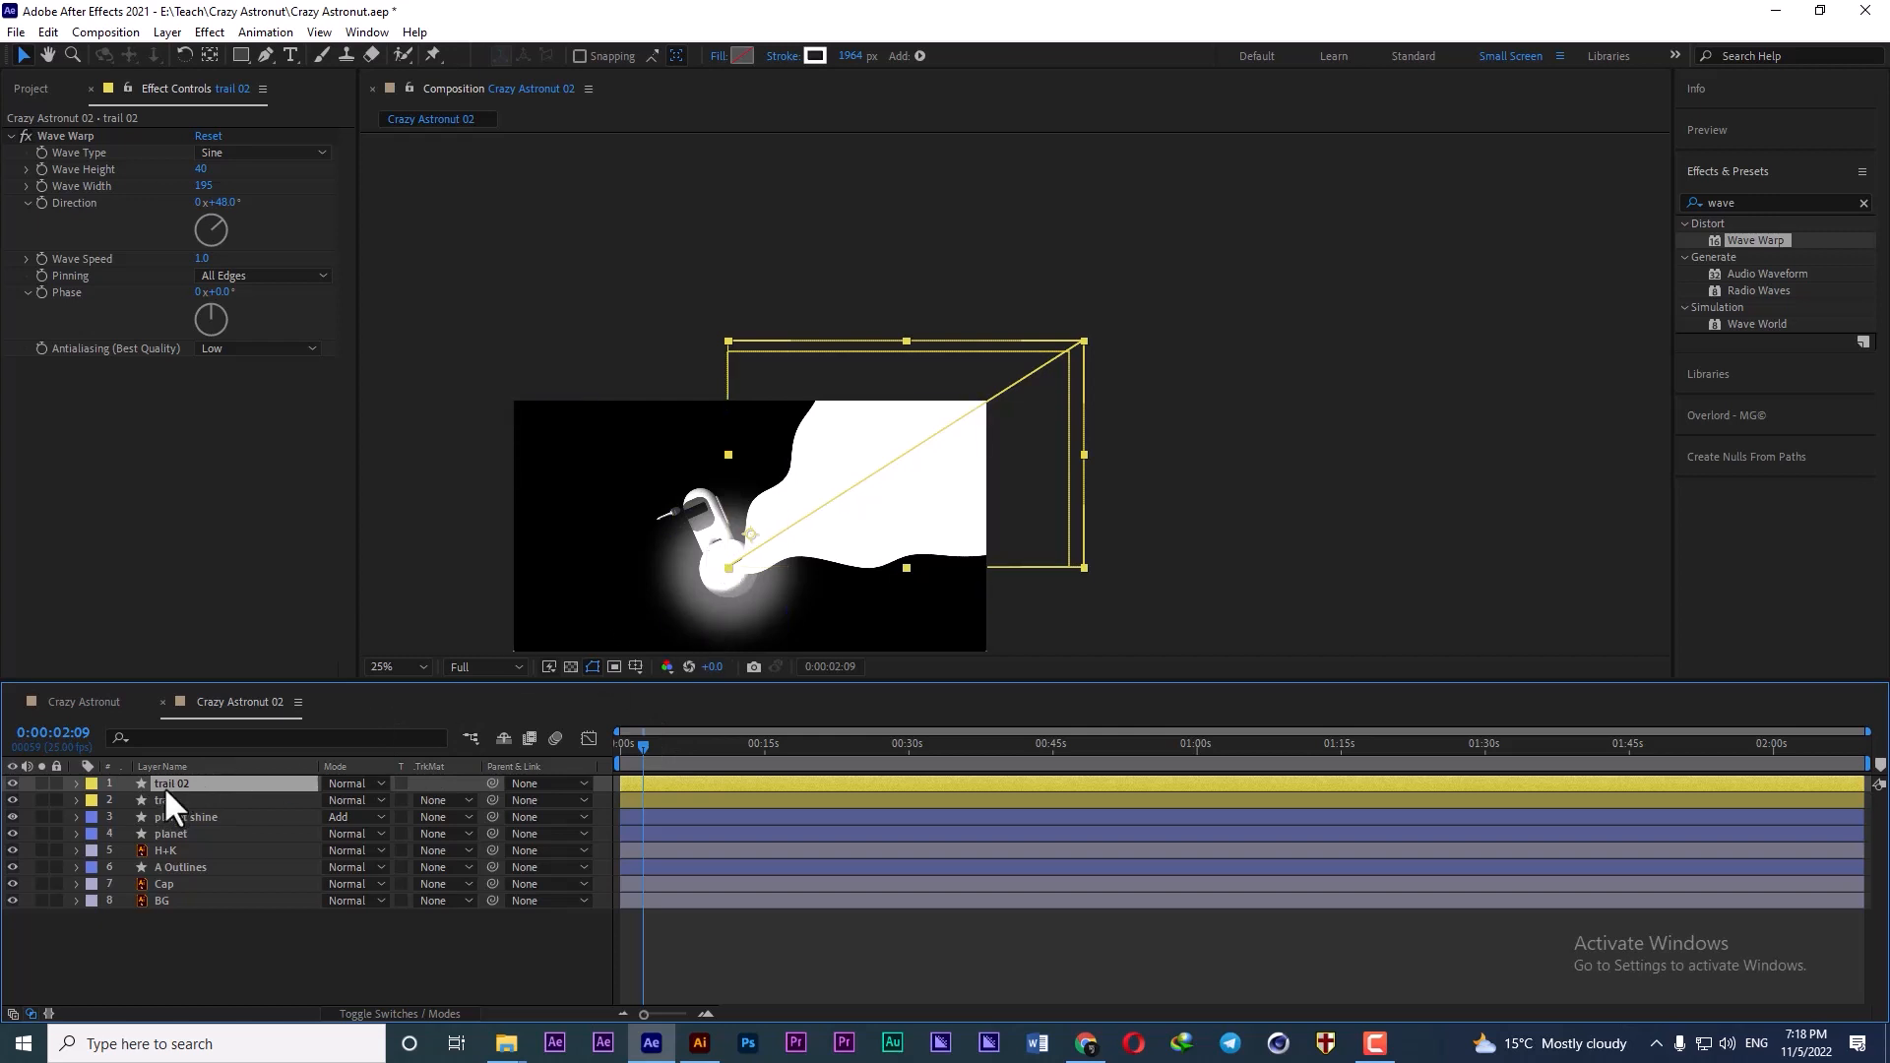
# - Copy the trail layer's Gradient Ramp effect onto trail 02 and swap the copied ramp's colours
pyautogui.click(164, 801)
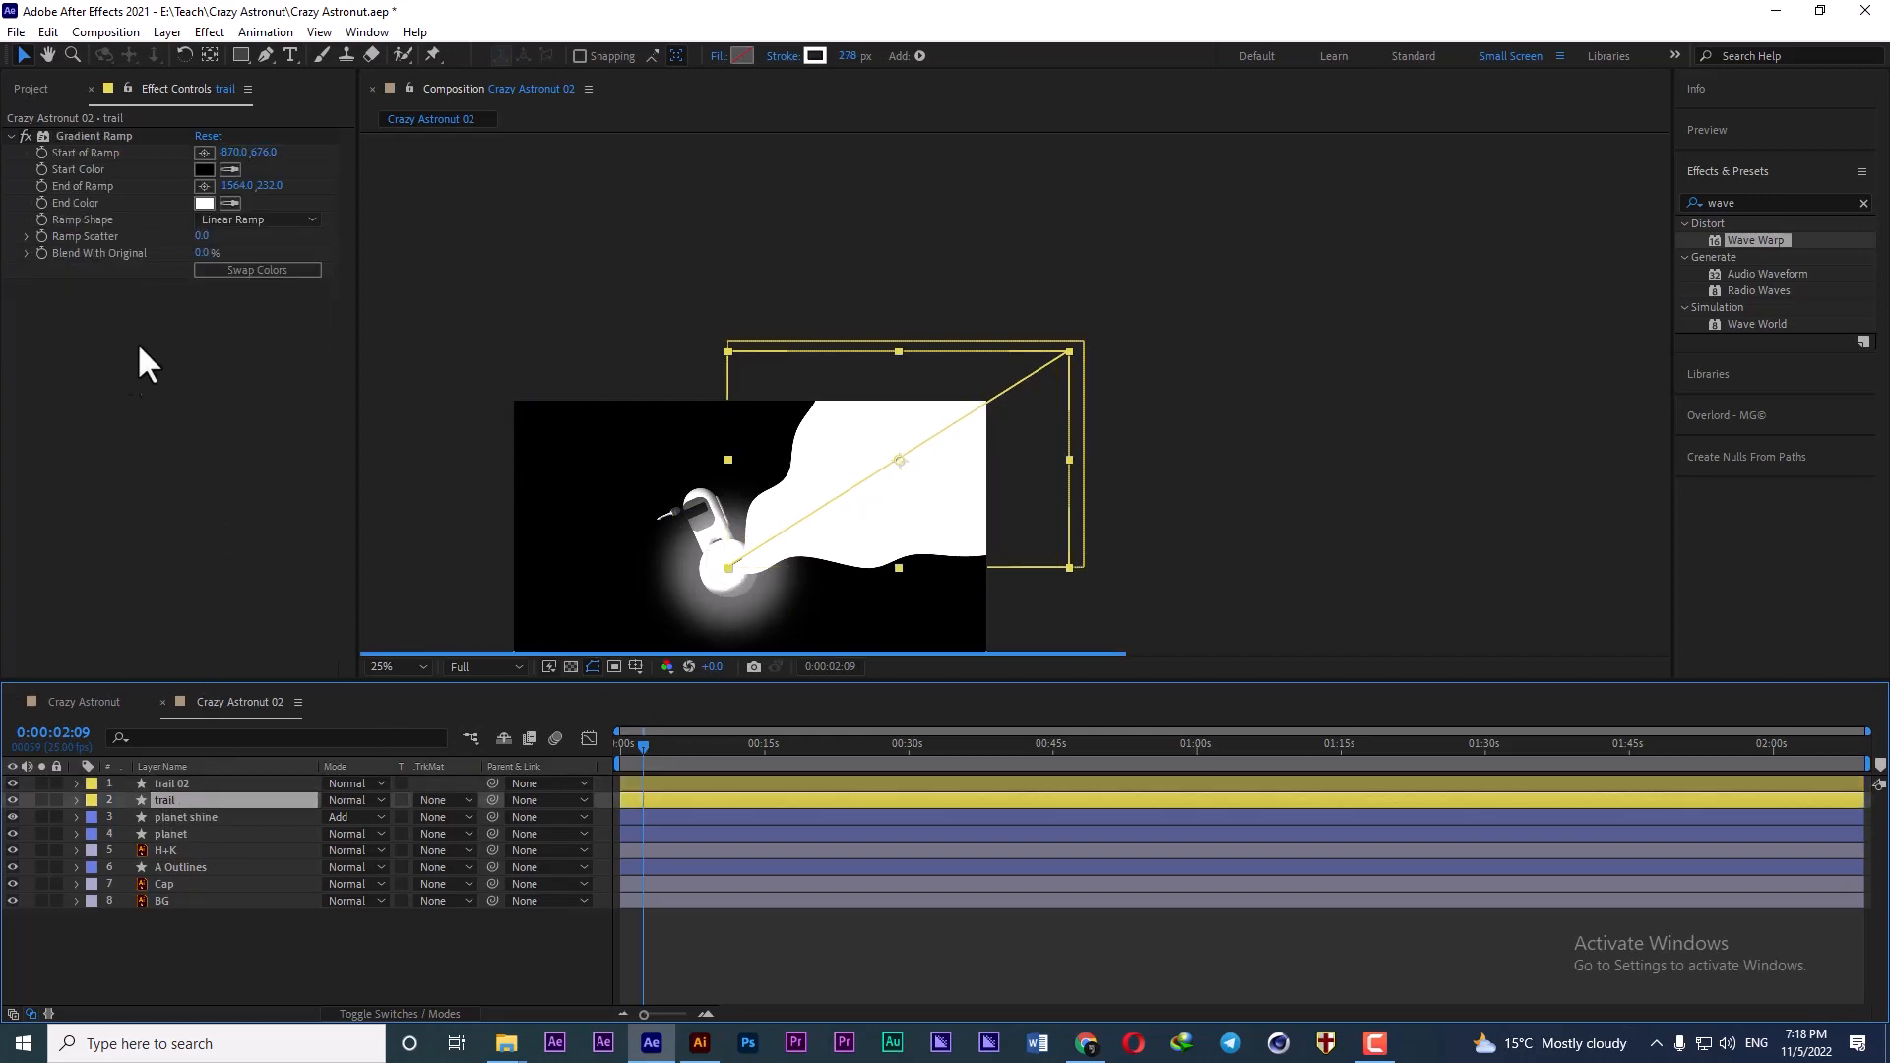
pyautogui.click(104, 164)
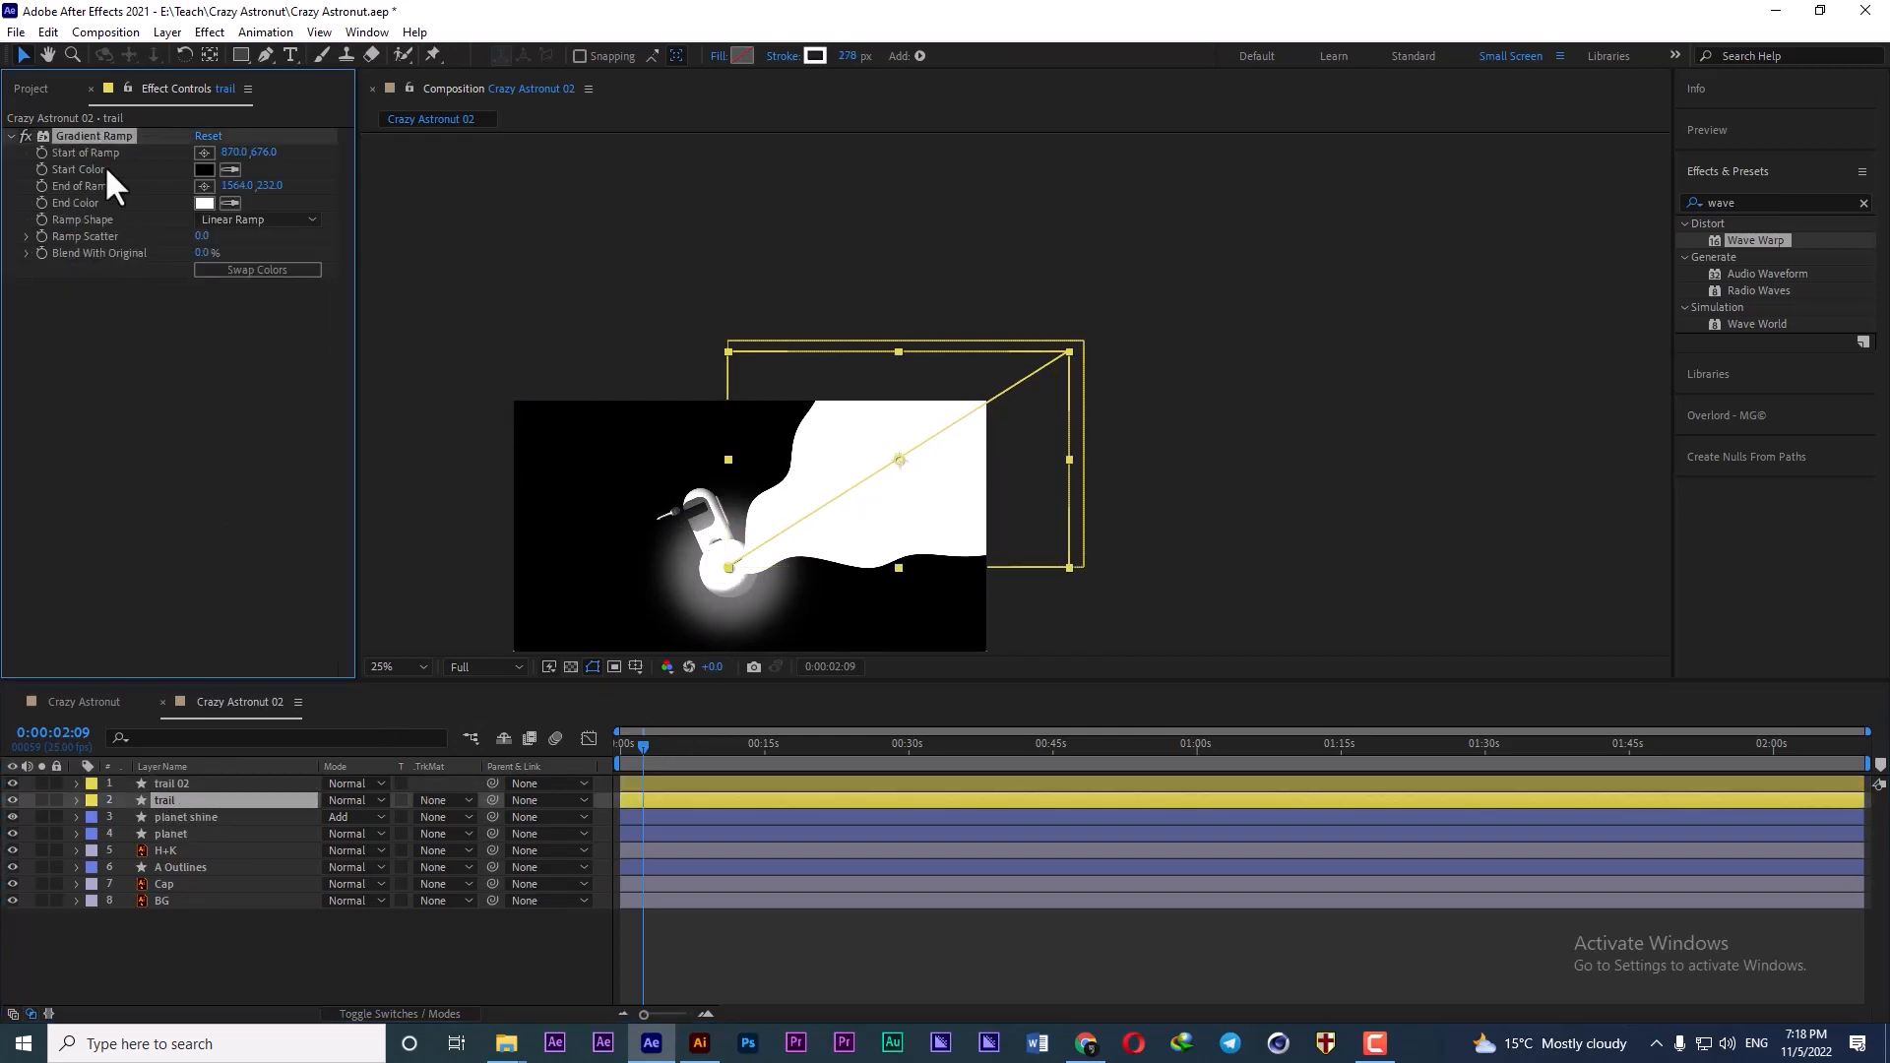
pyautogui.click(175, 780)
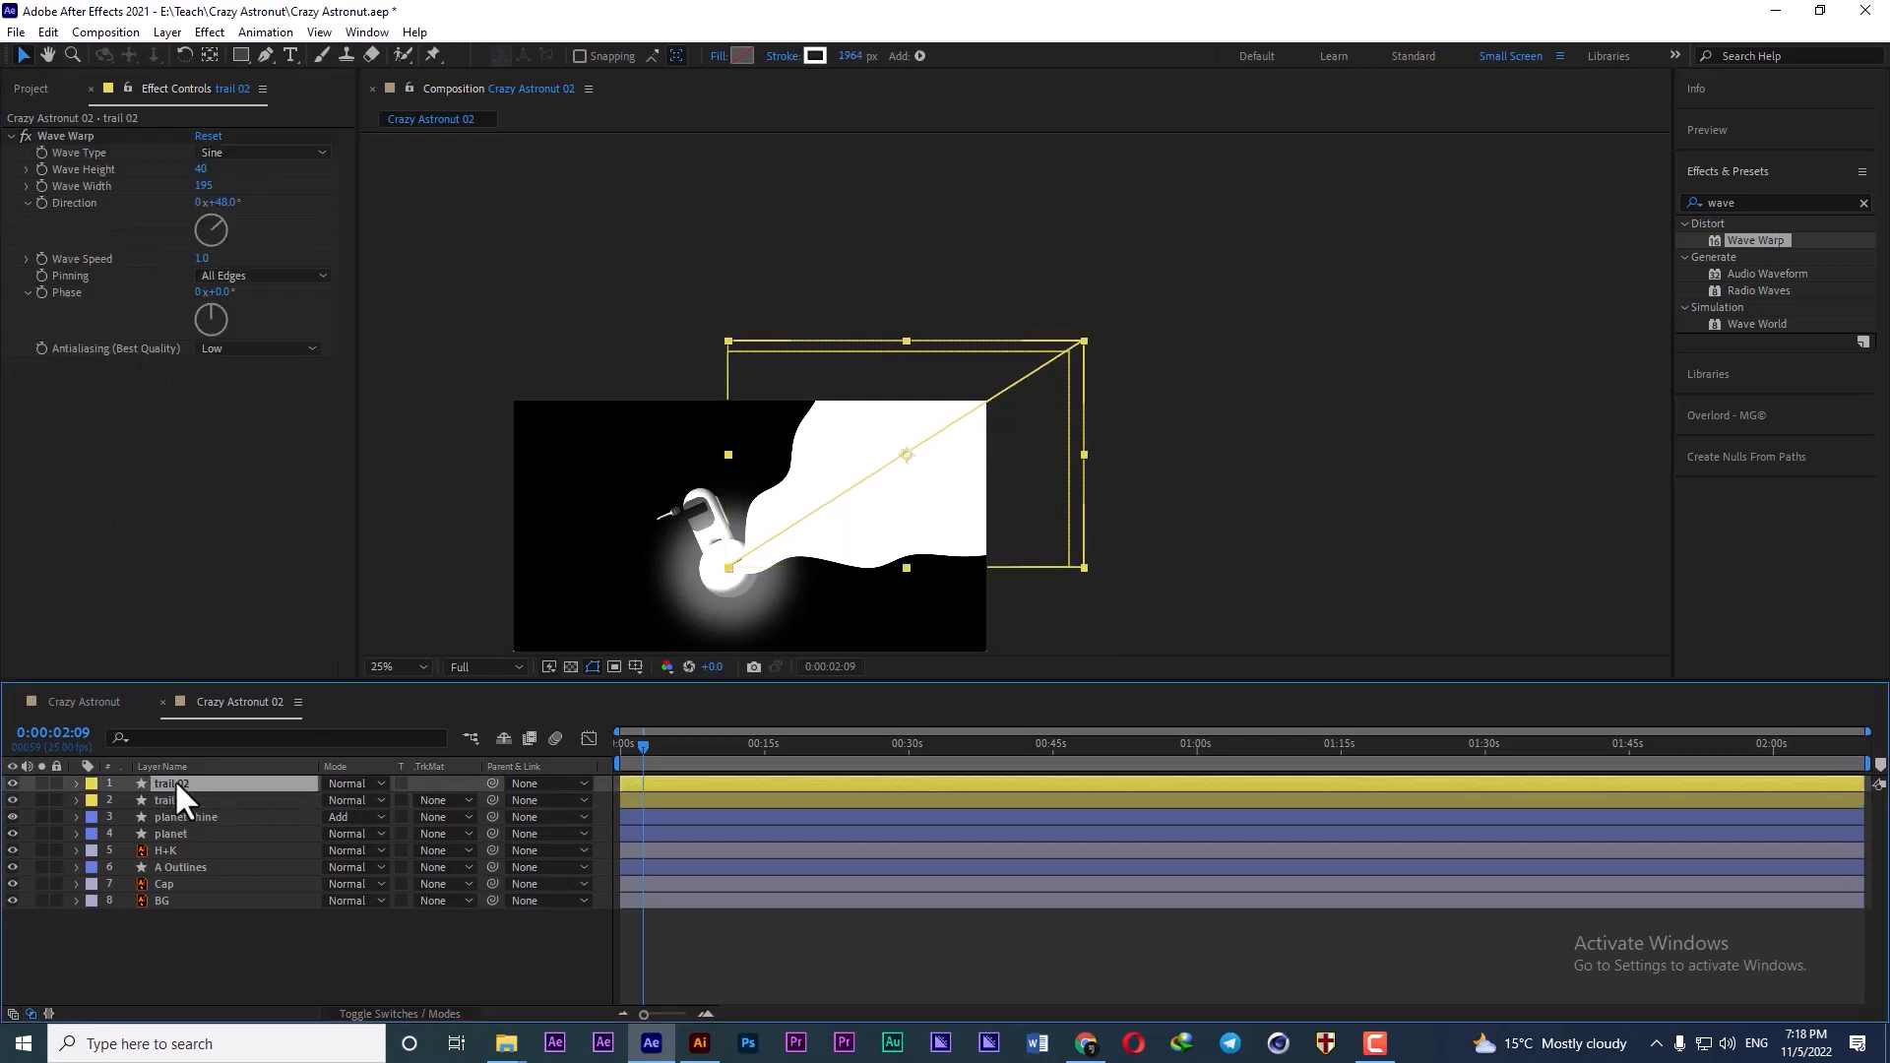
pyautogui.hotkey('ctrl', 'v')
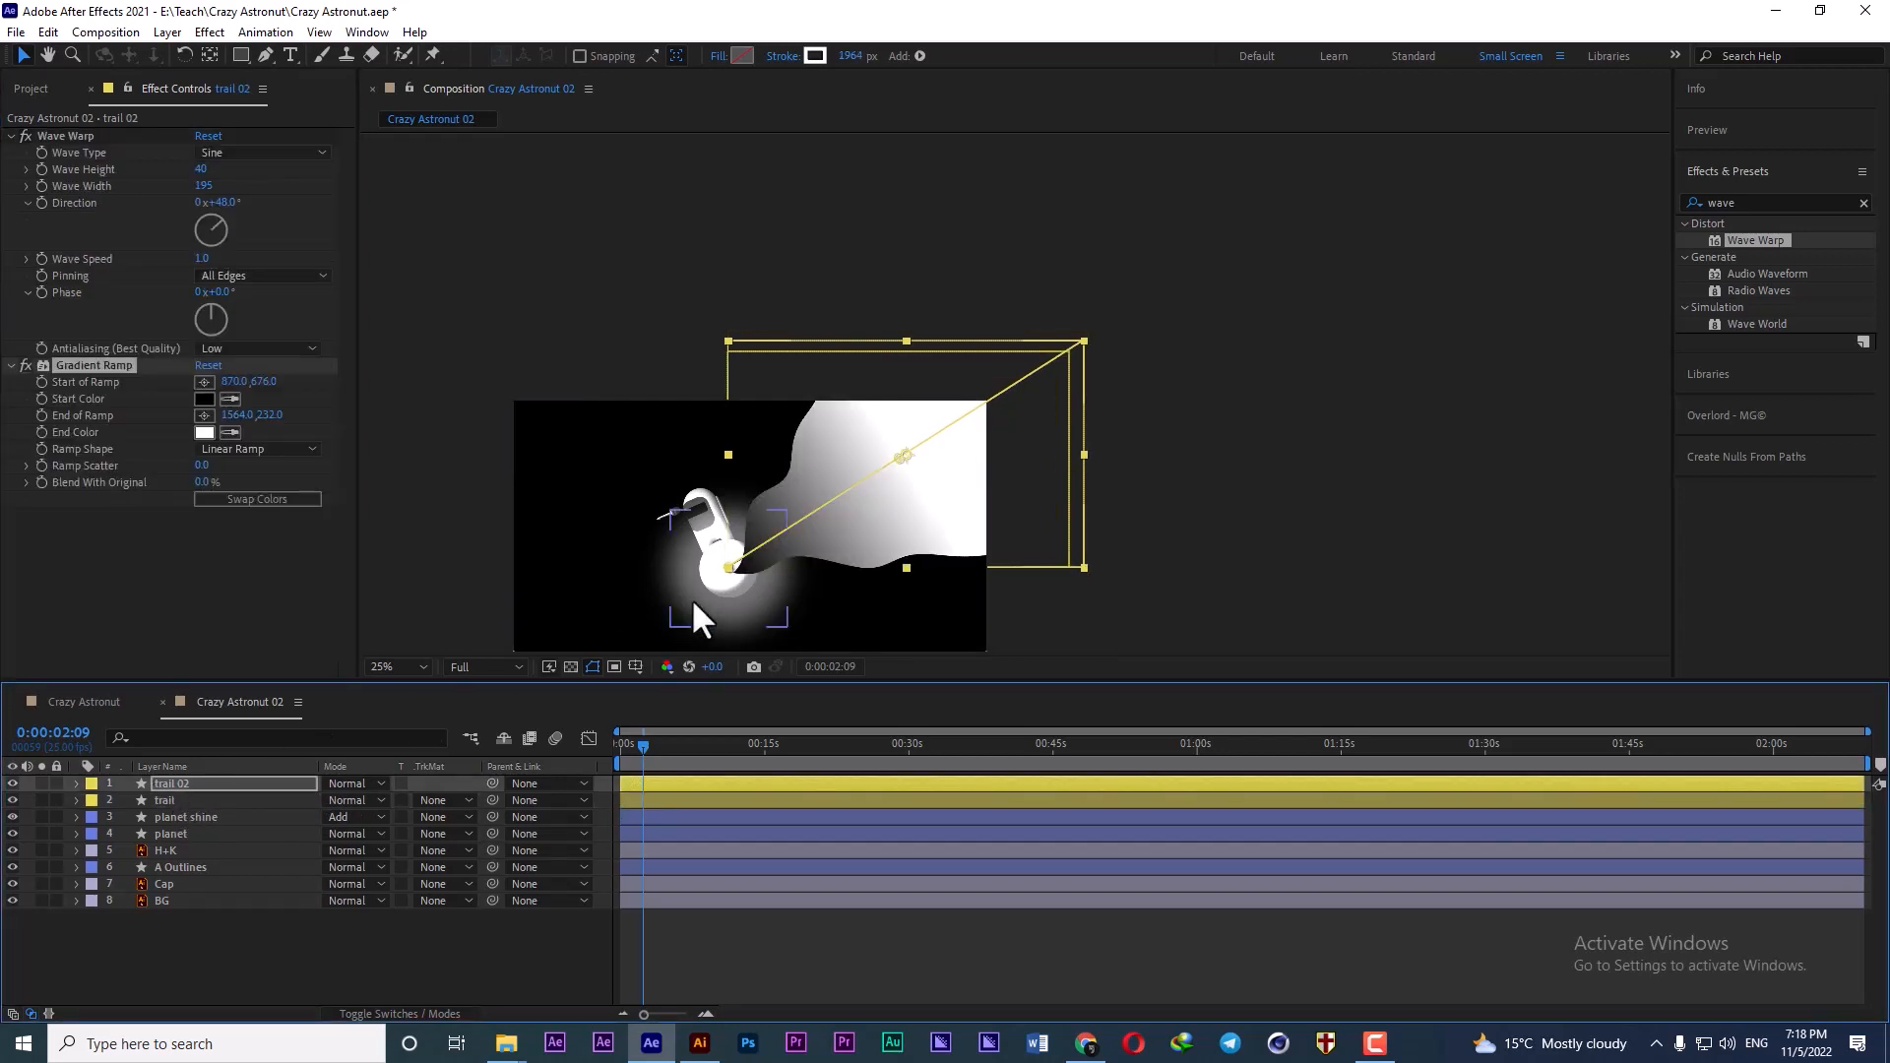
pyautogui.click(237, 497)
# - Move trail 02 beneath the trail layer and copy trail's Inner Shadow layer style onto it
pyautogui.moveTo(167, 780); pyautogui.dragTo(169, 800)
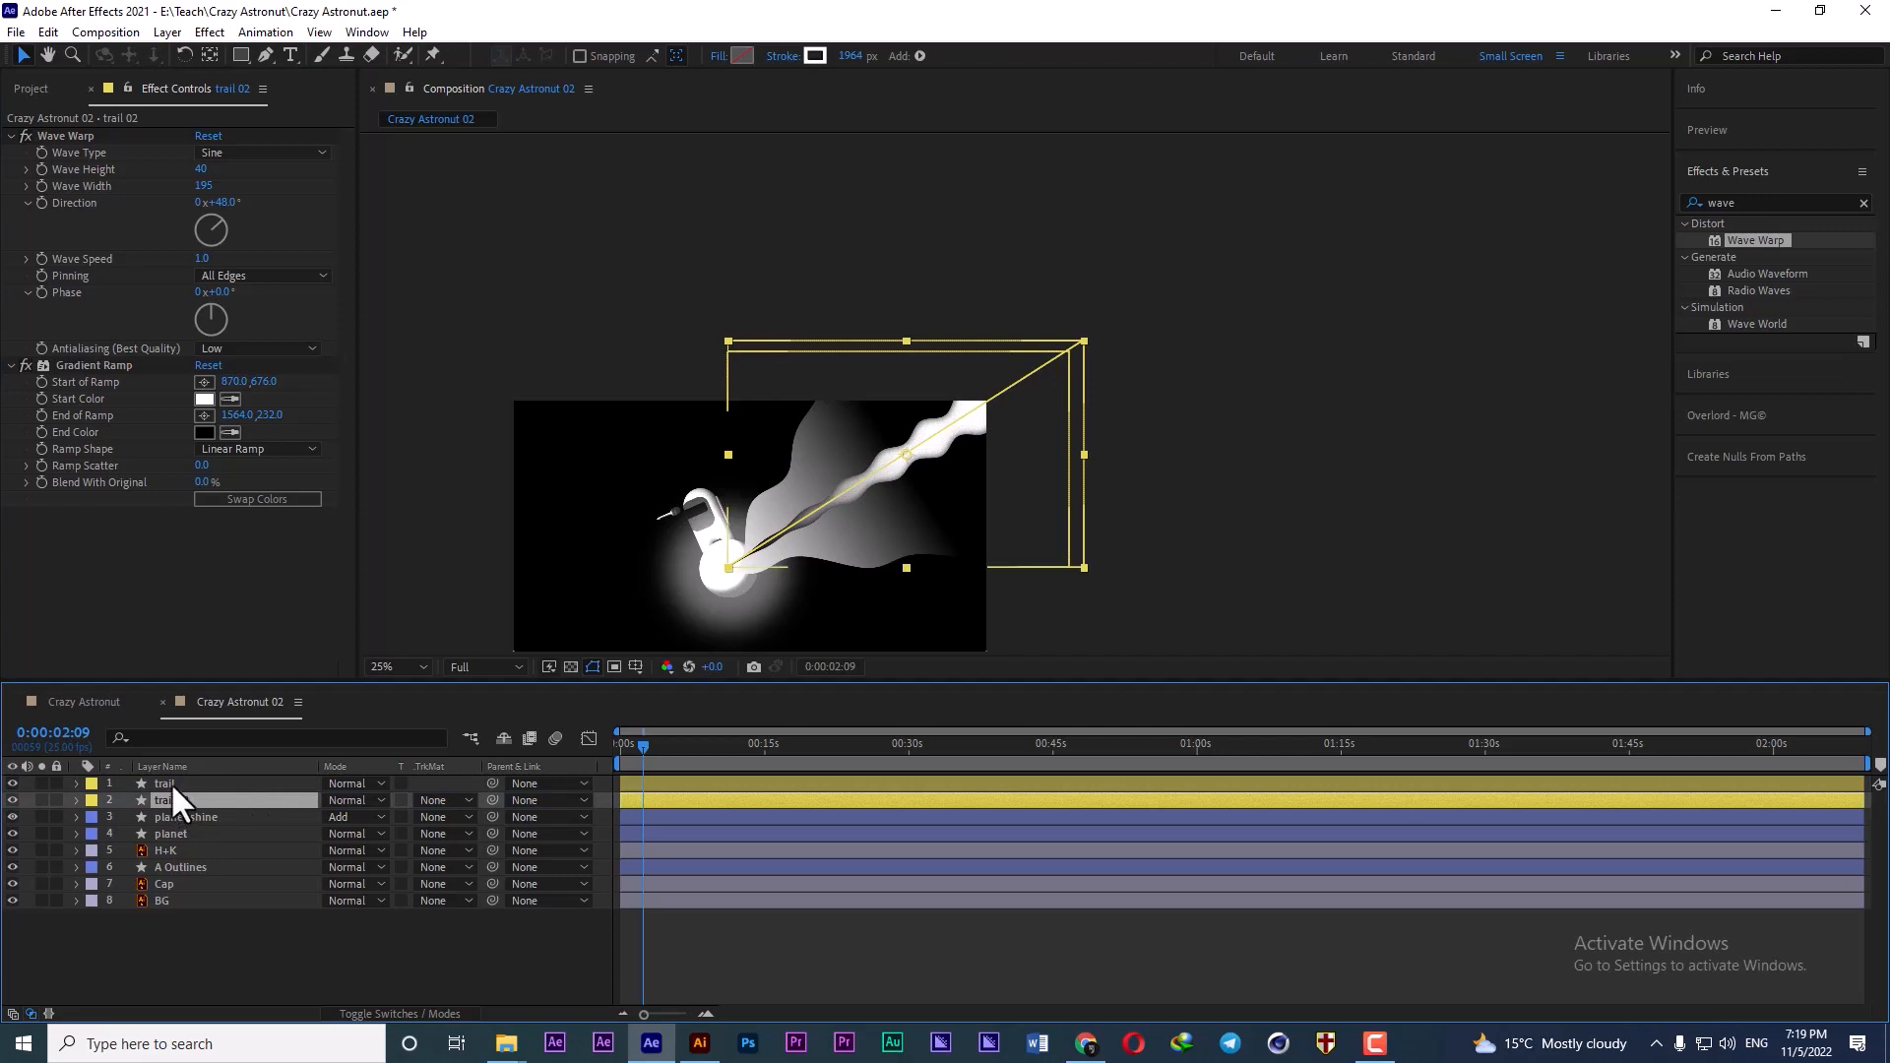
pyautogui.click(170, 781)
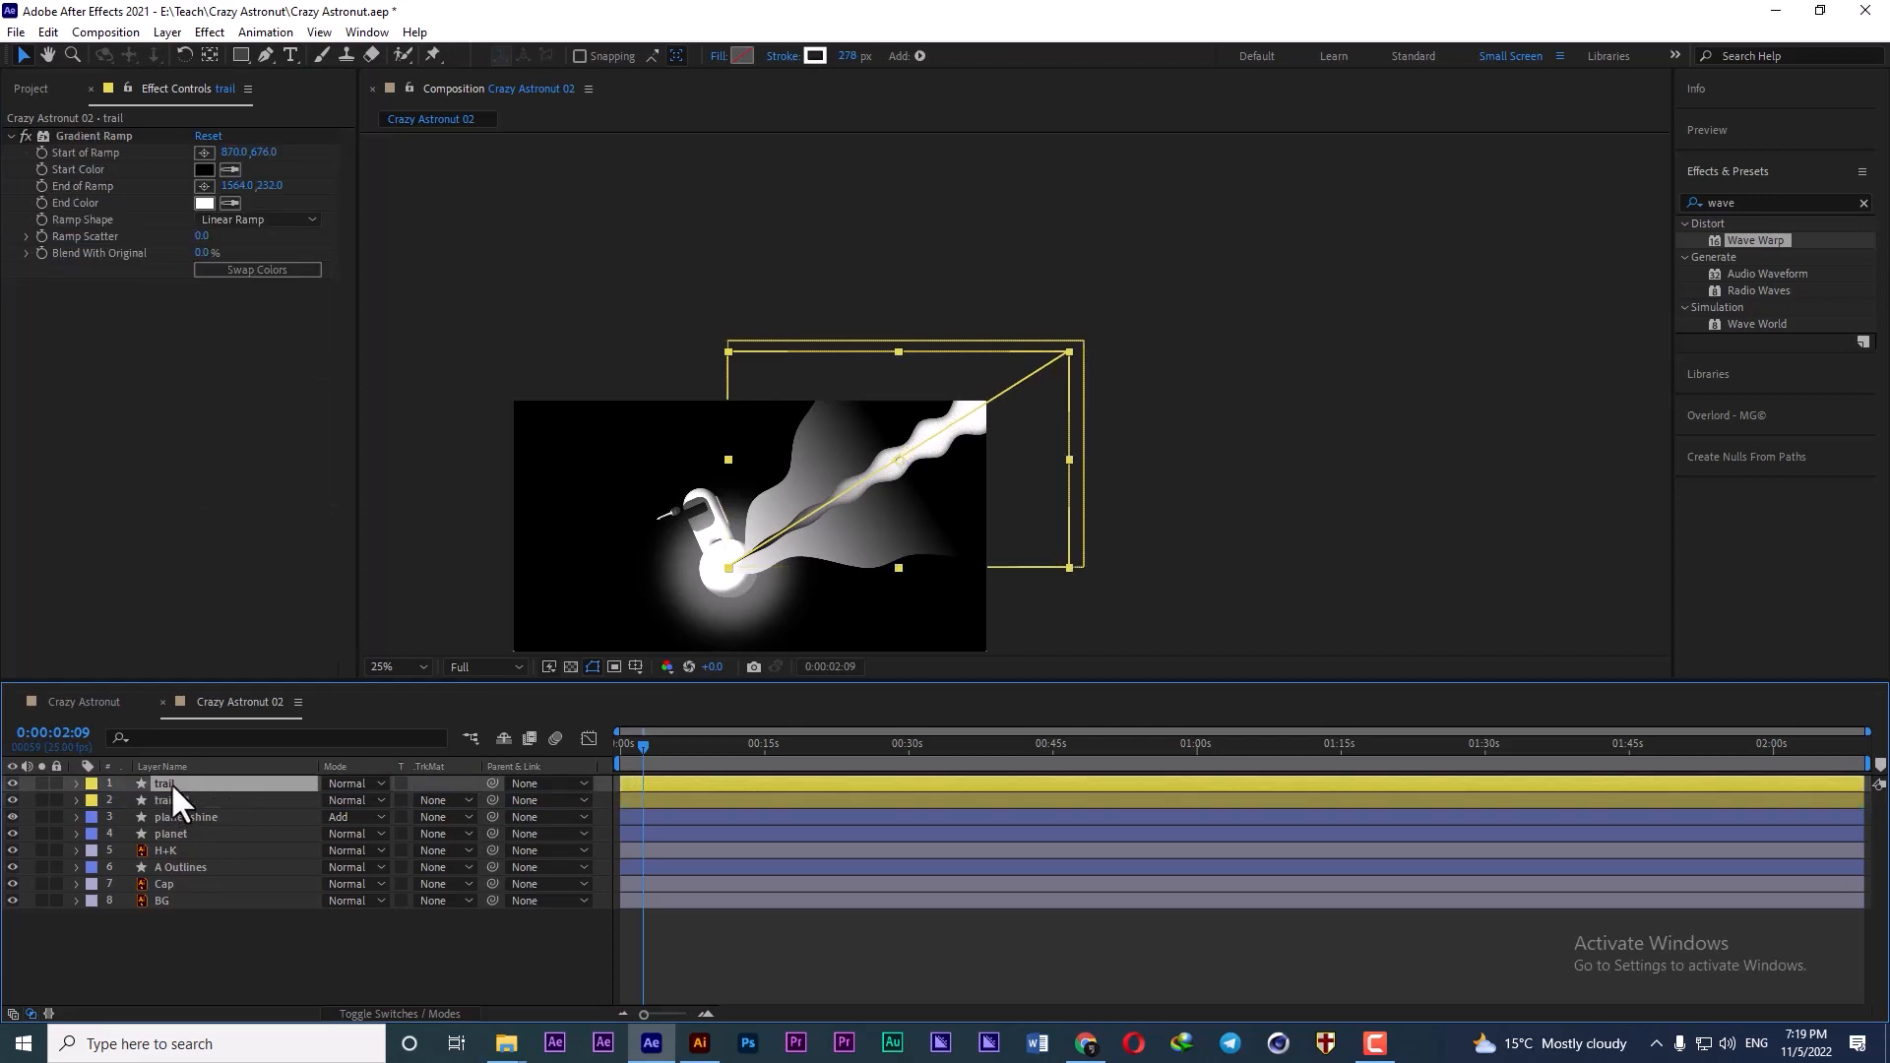
pyautogui.click(74, 782)
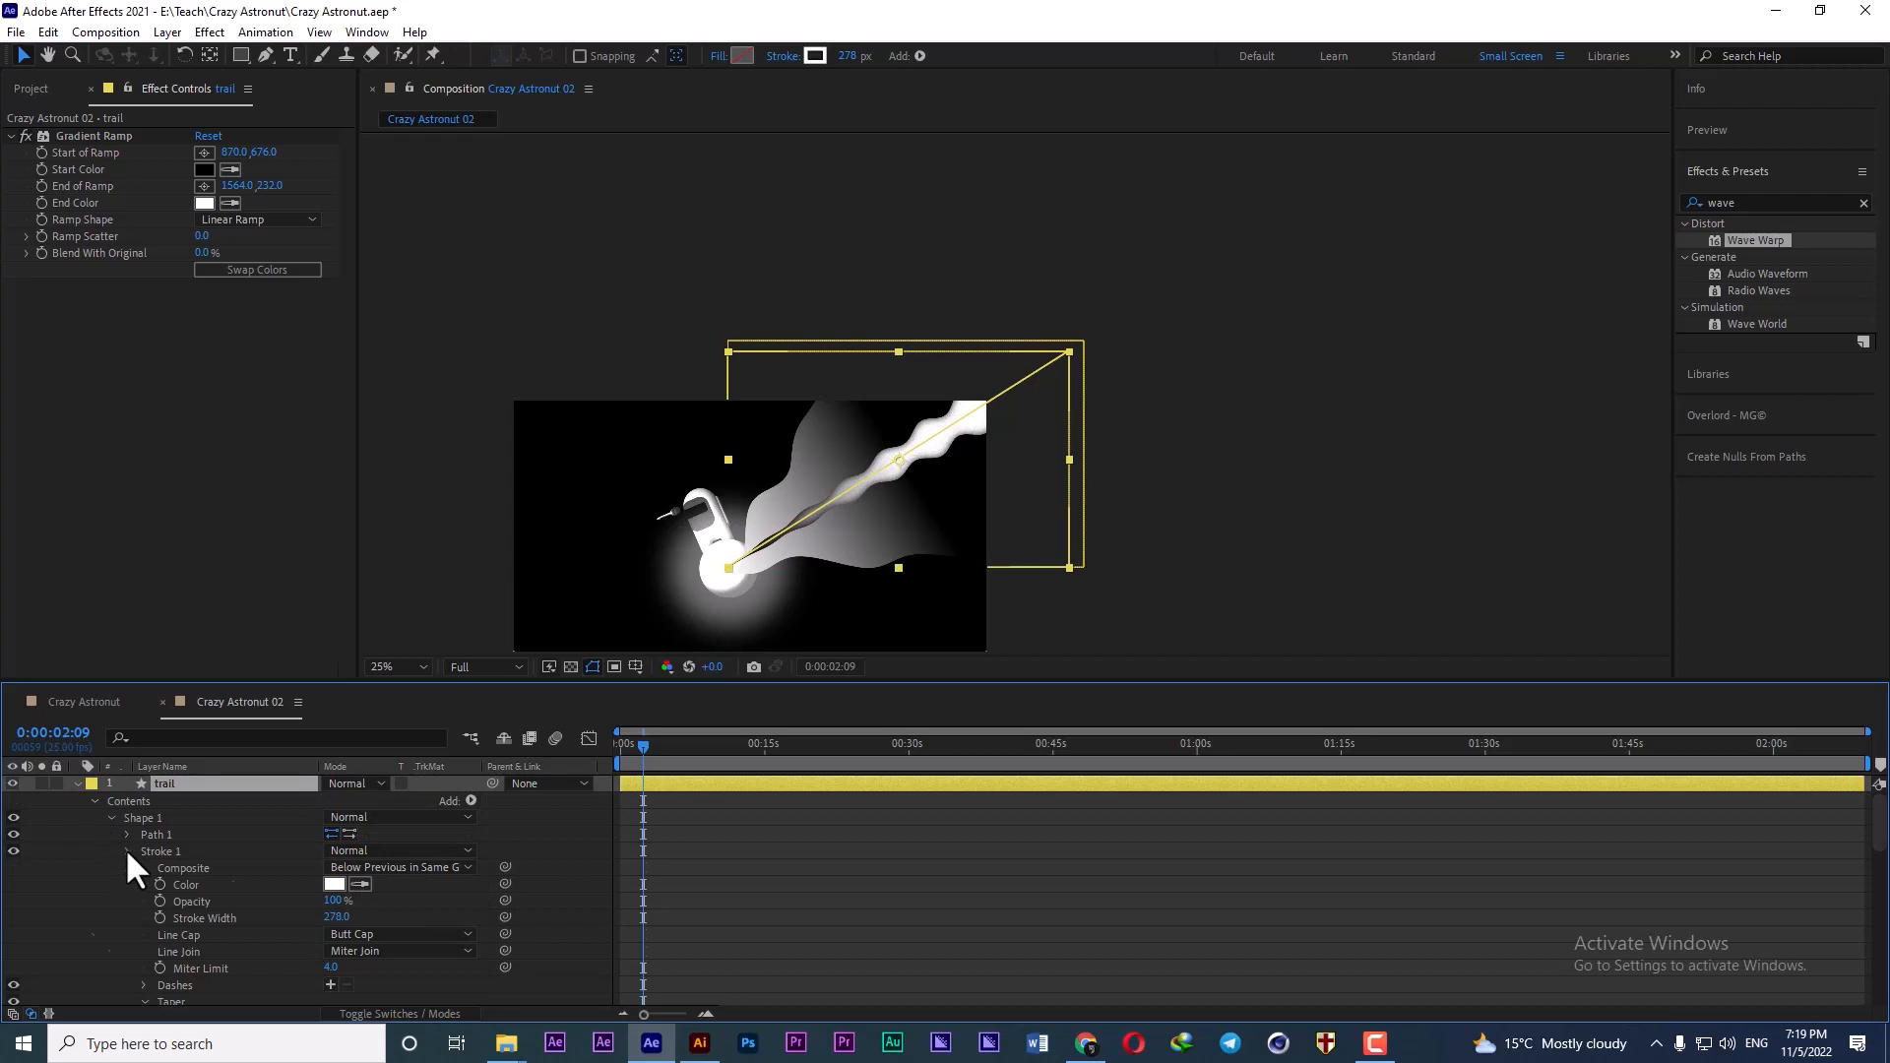
pyautogui.click(127, 850)
pyautogui.click(110, 818)
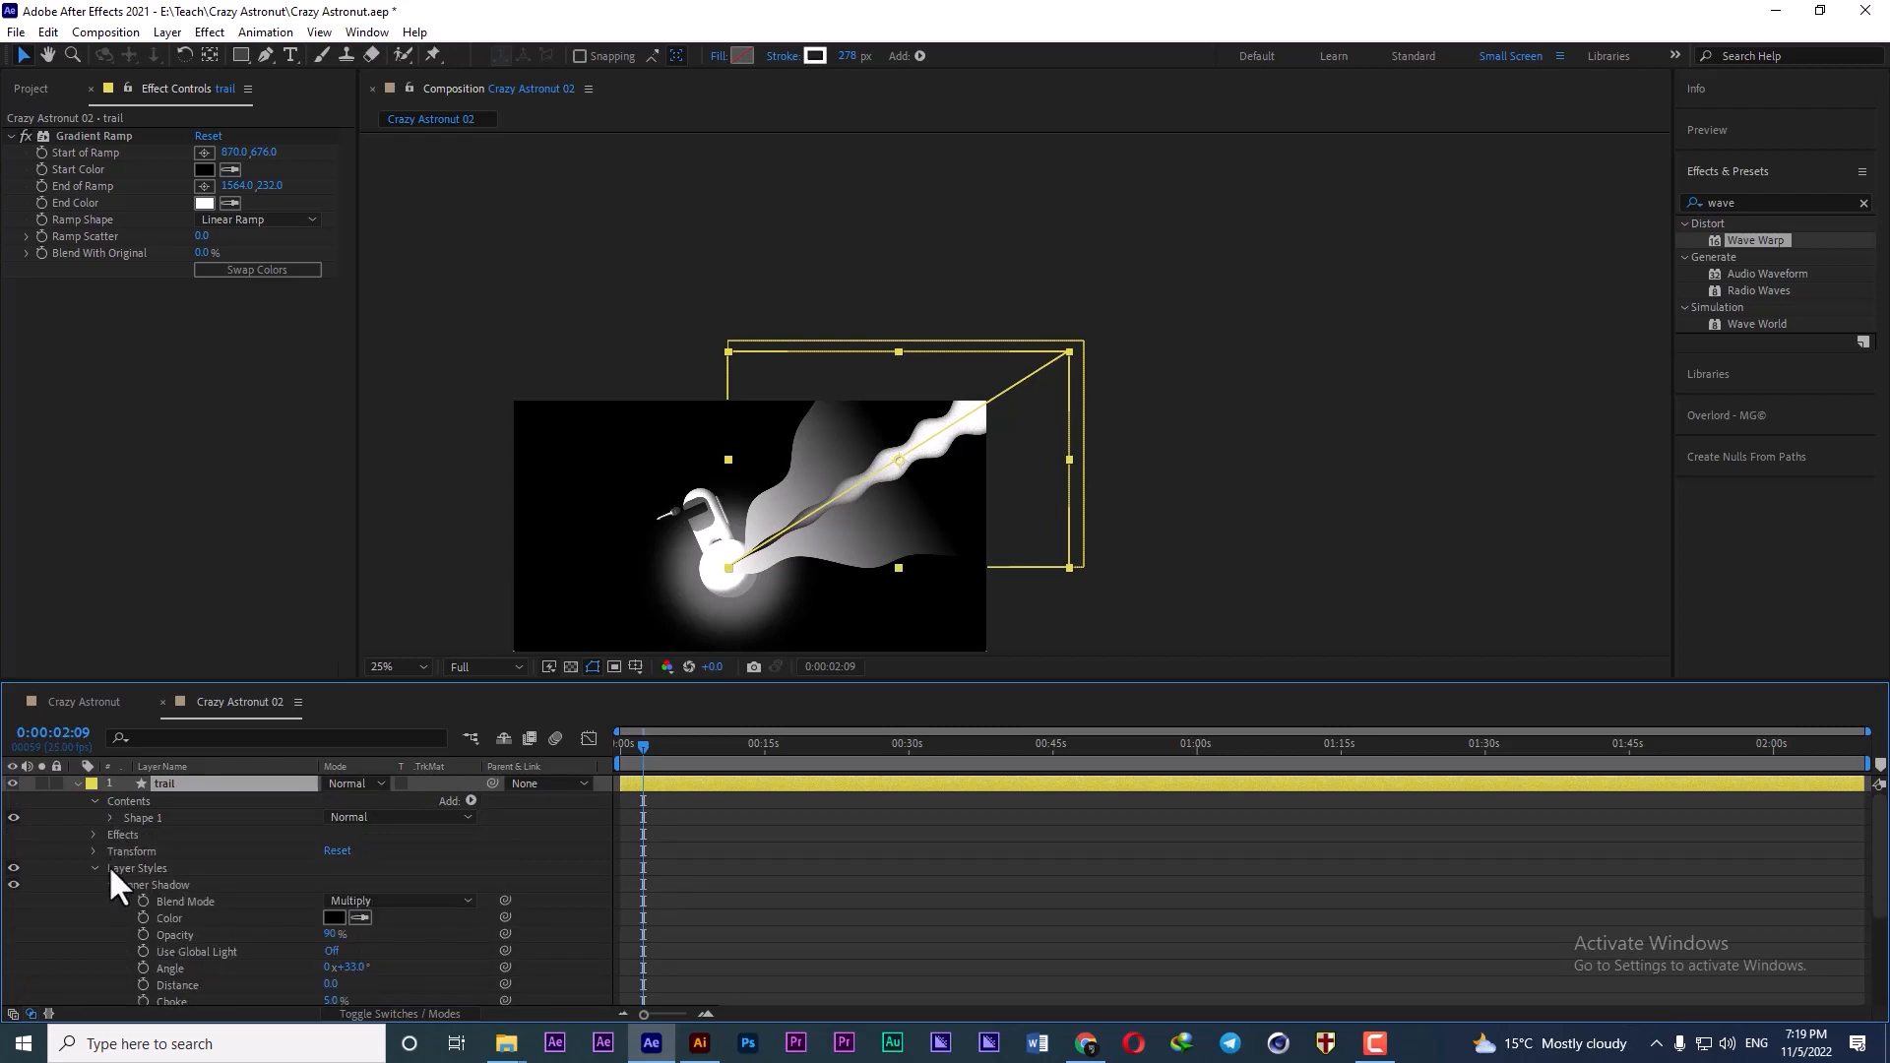
pyautogui.click(161, 886)
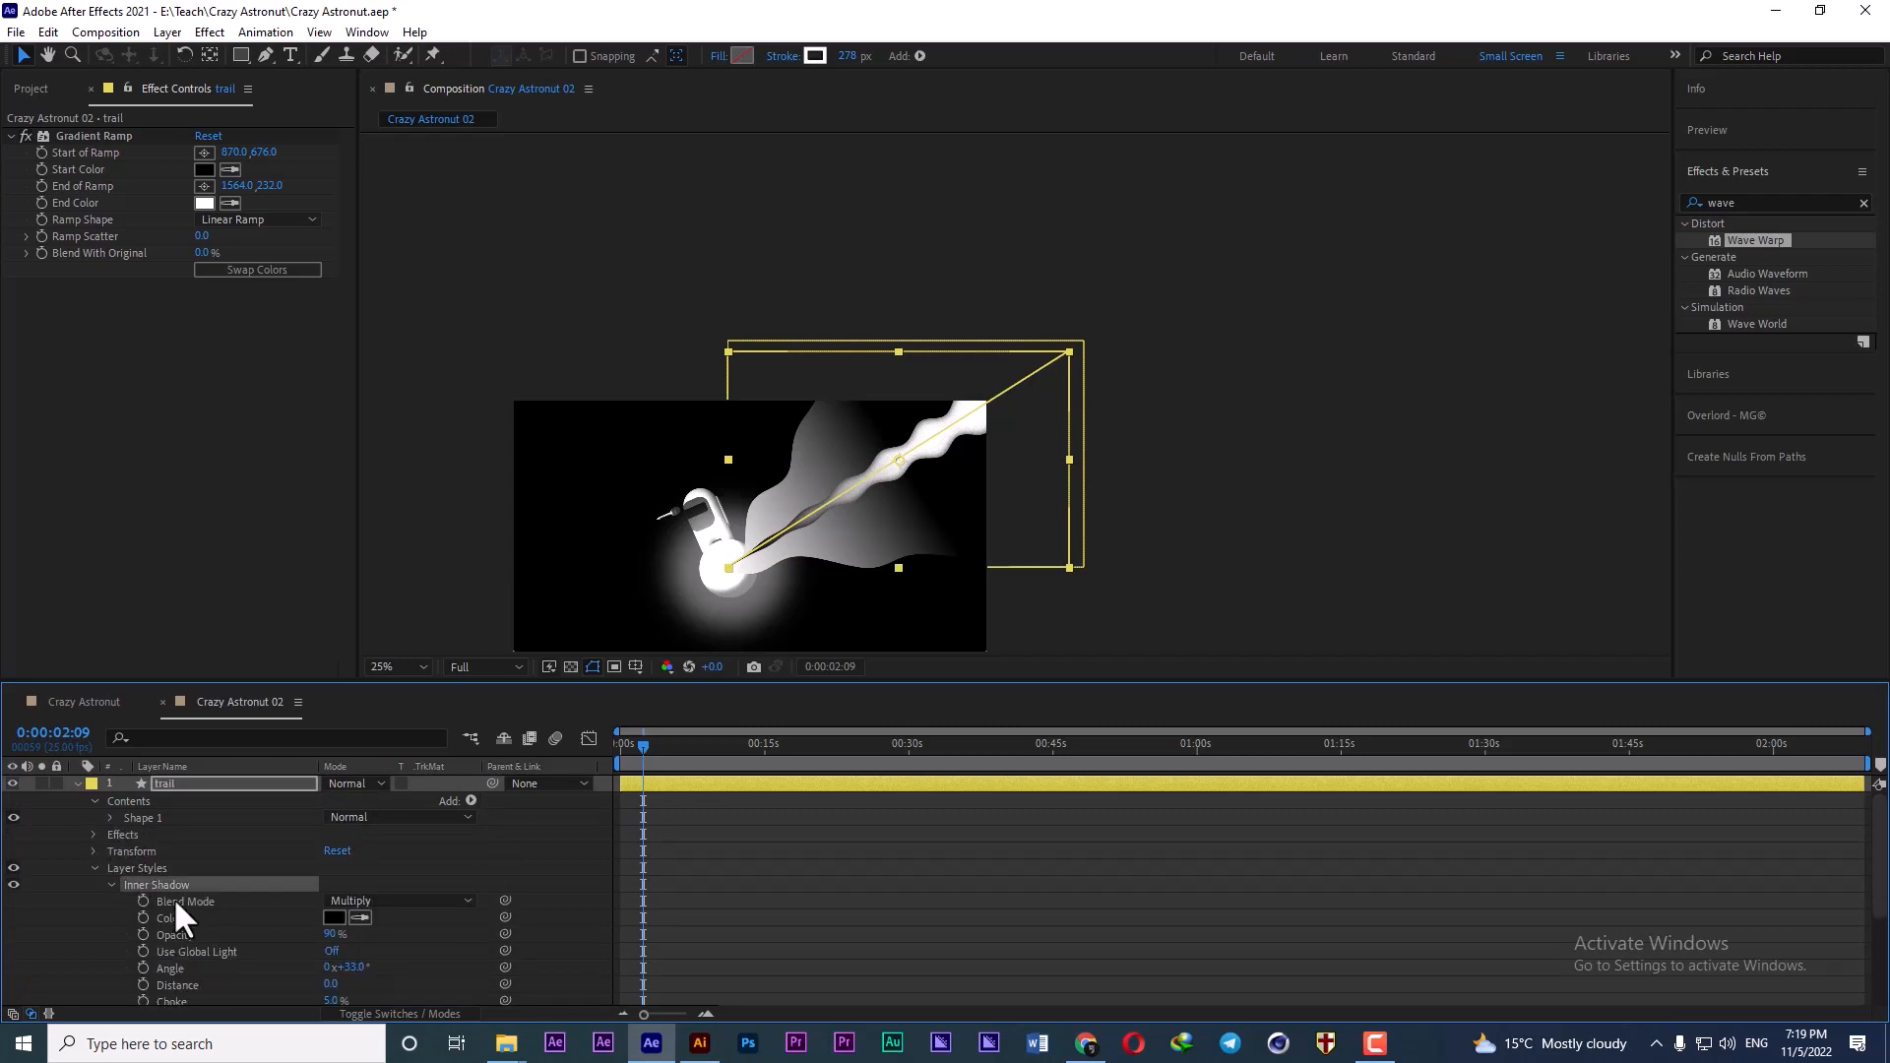
pyautogui.click(78, 785)
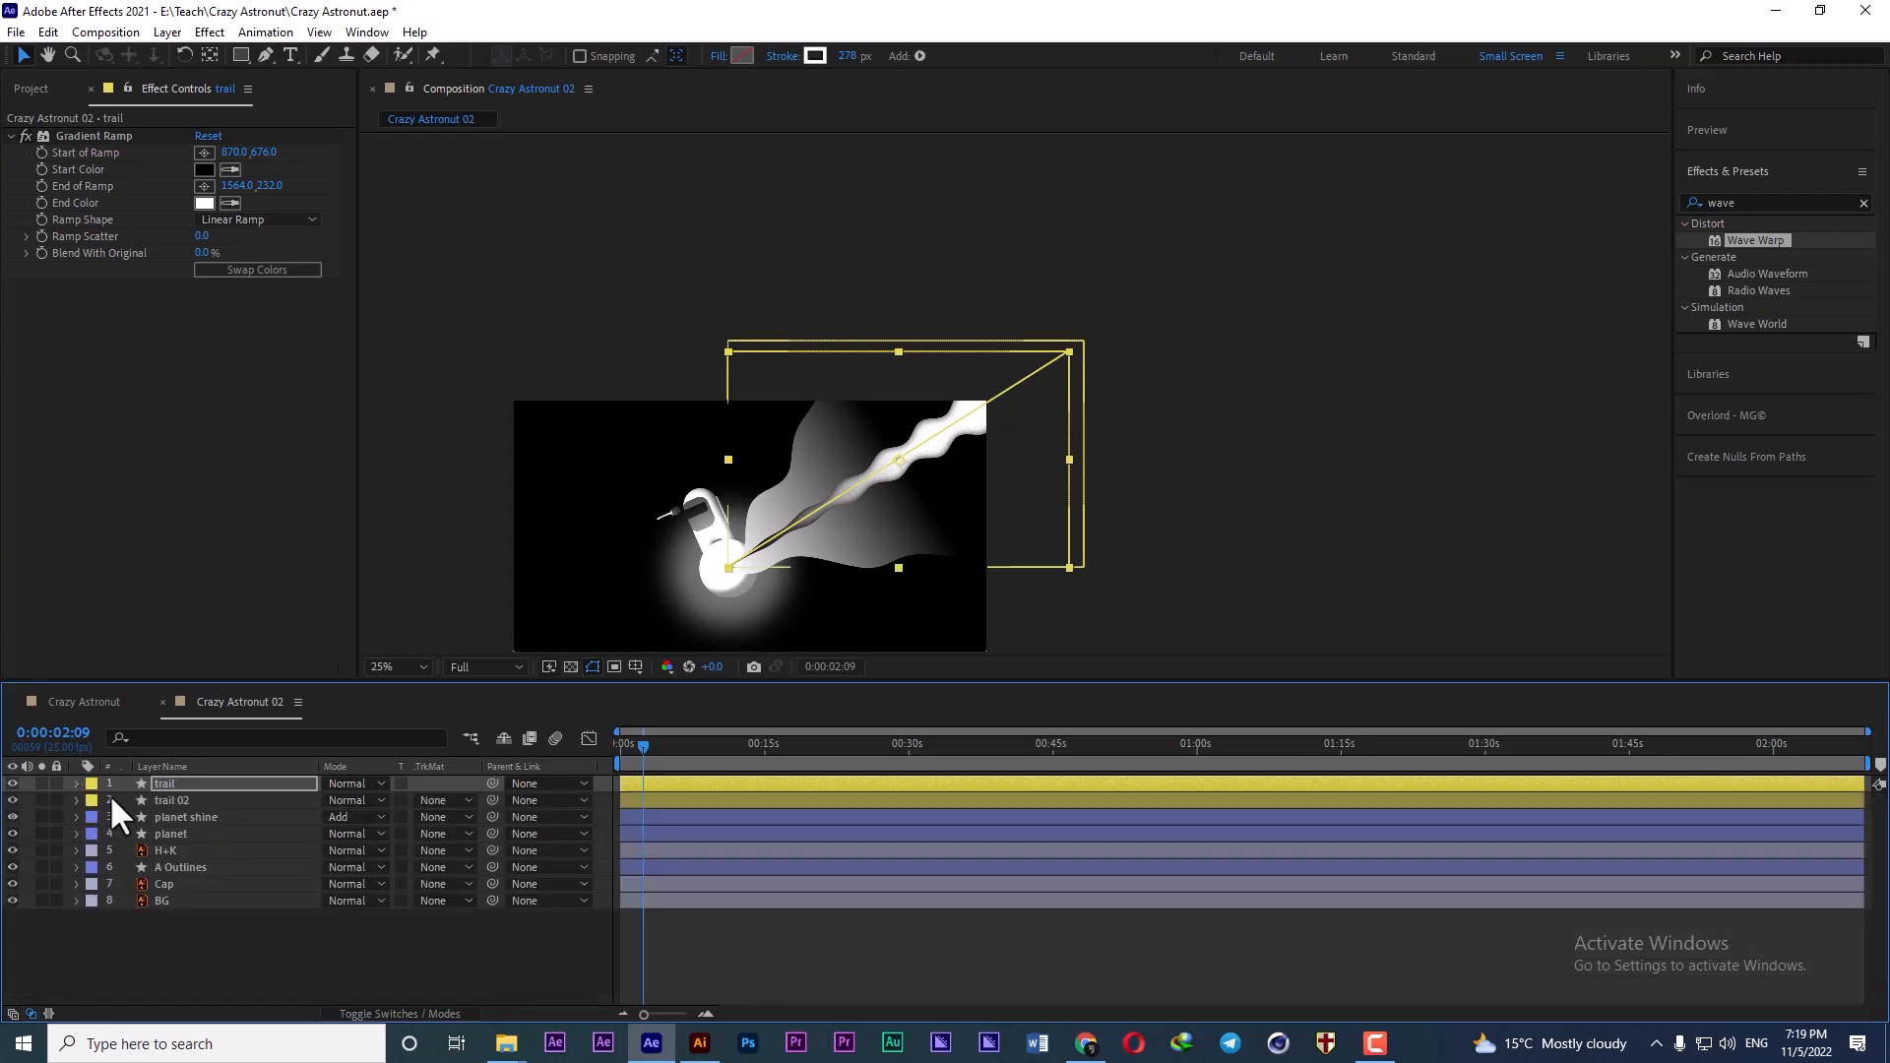
pyautogui.click(169, 800)
pyautogui.press('u')
pyautogui.press('u')
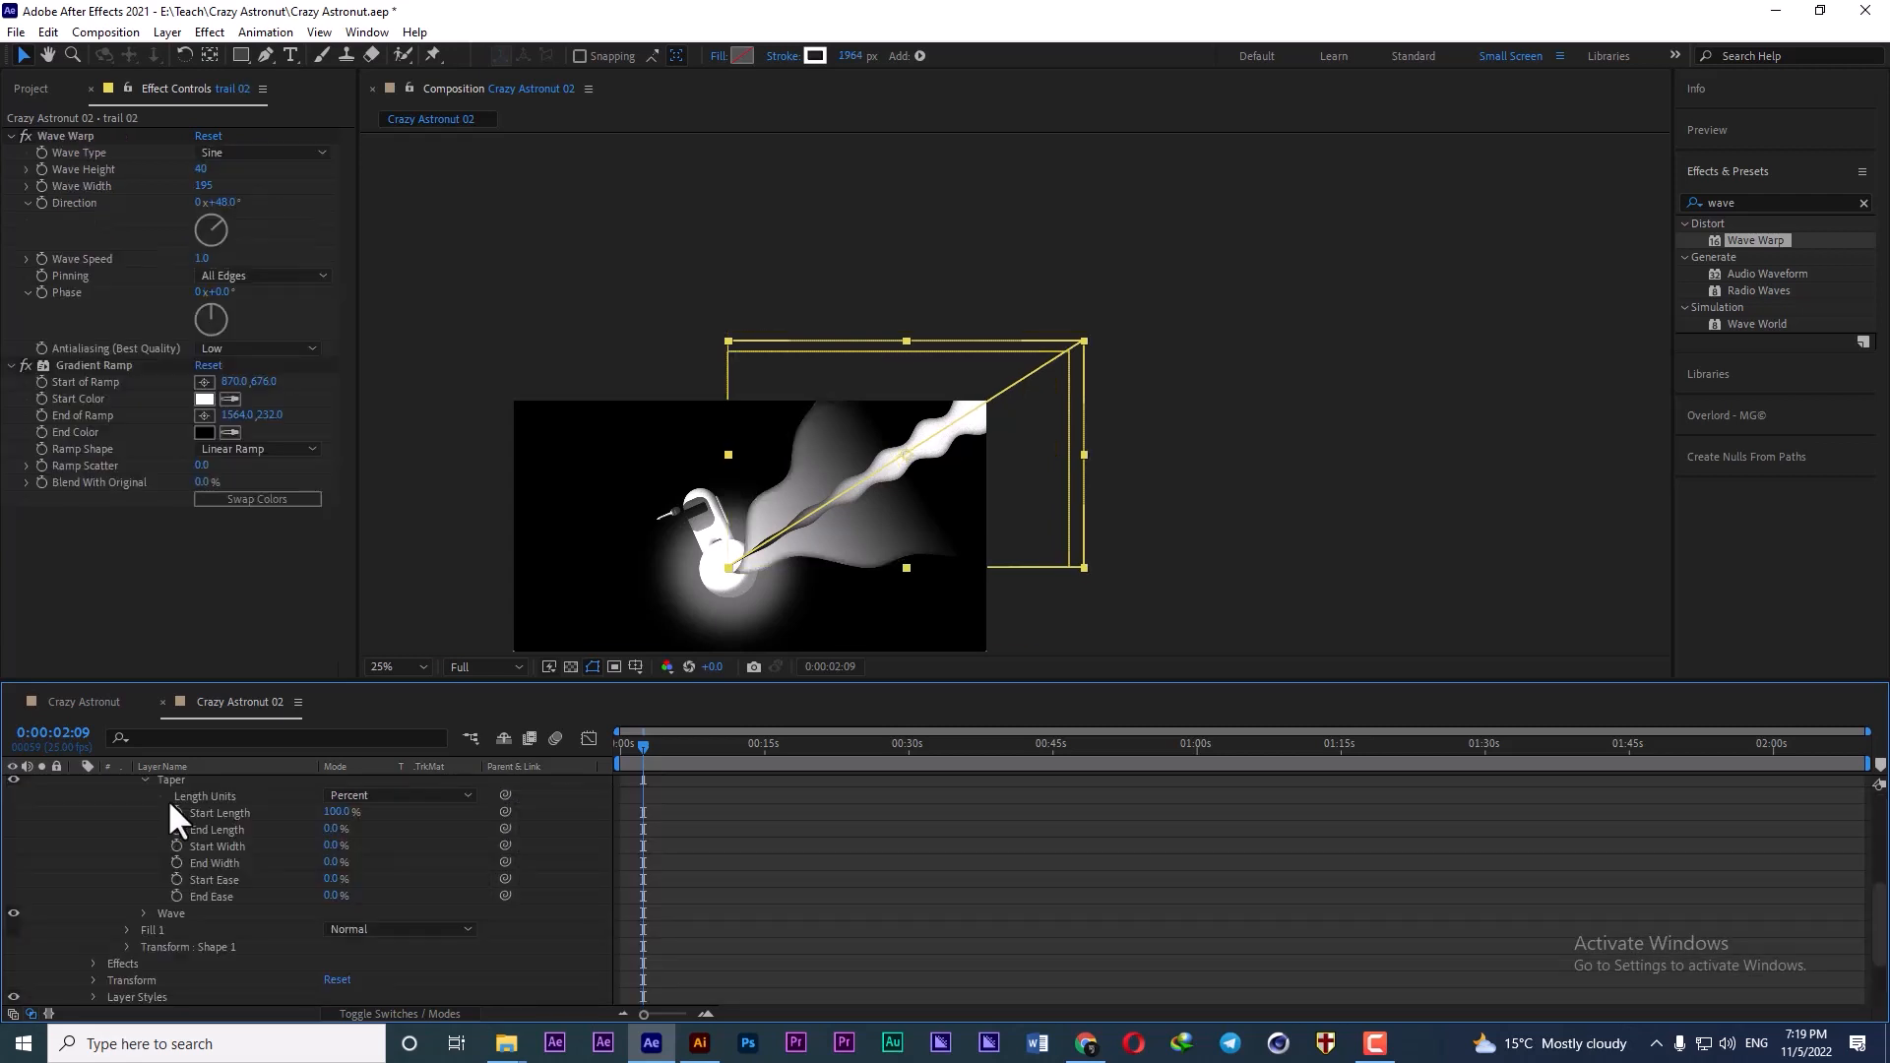
# - Extend trail 02's Gradient Ramp by moving its end point to the far end of the trail, at about 2260, -216
pyautogui.scroll(4, 803, 535)
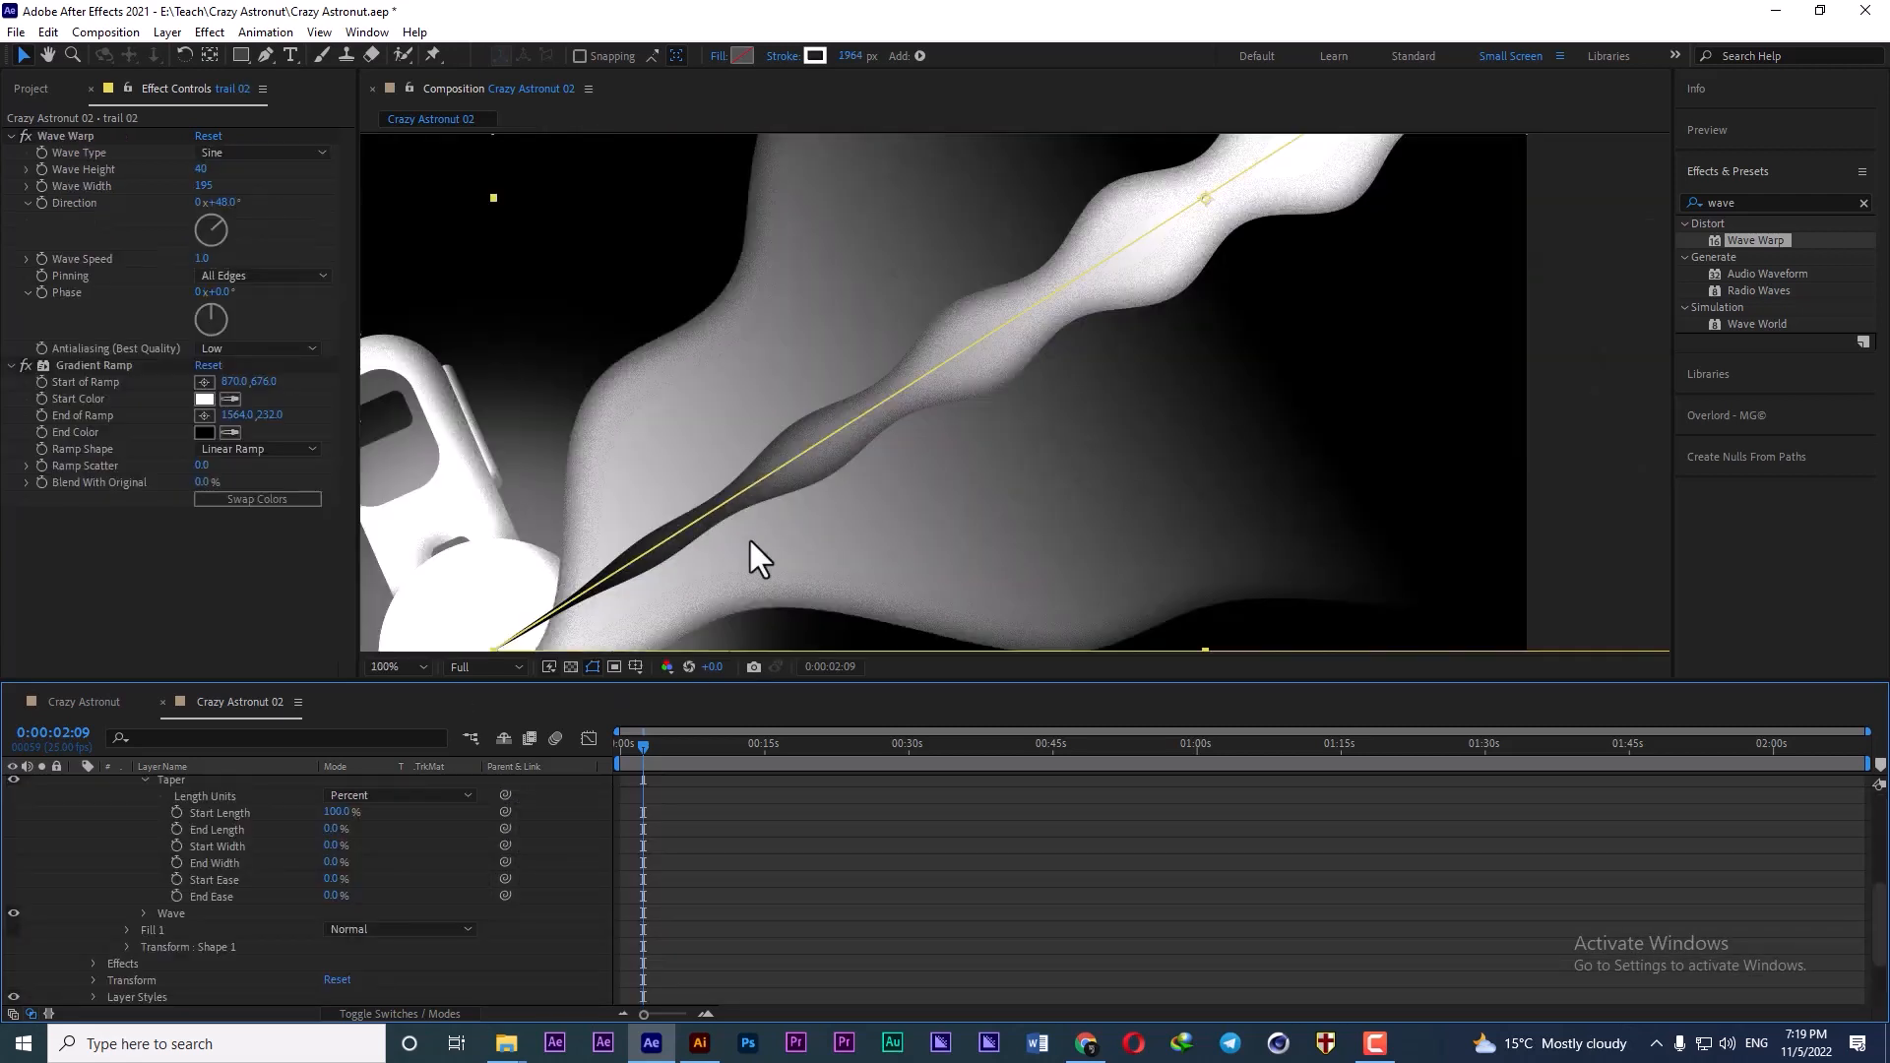
pyautogui.scroll(-2, 748, 537)
pyautogui.scroll(5, 176, 861)
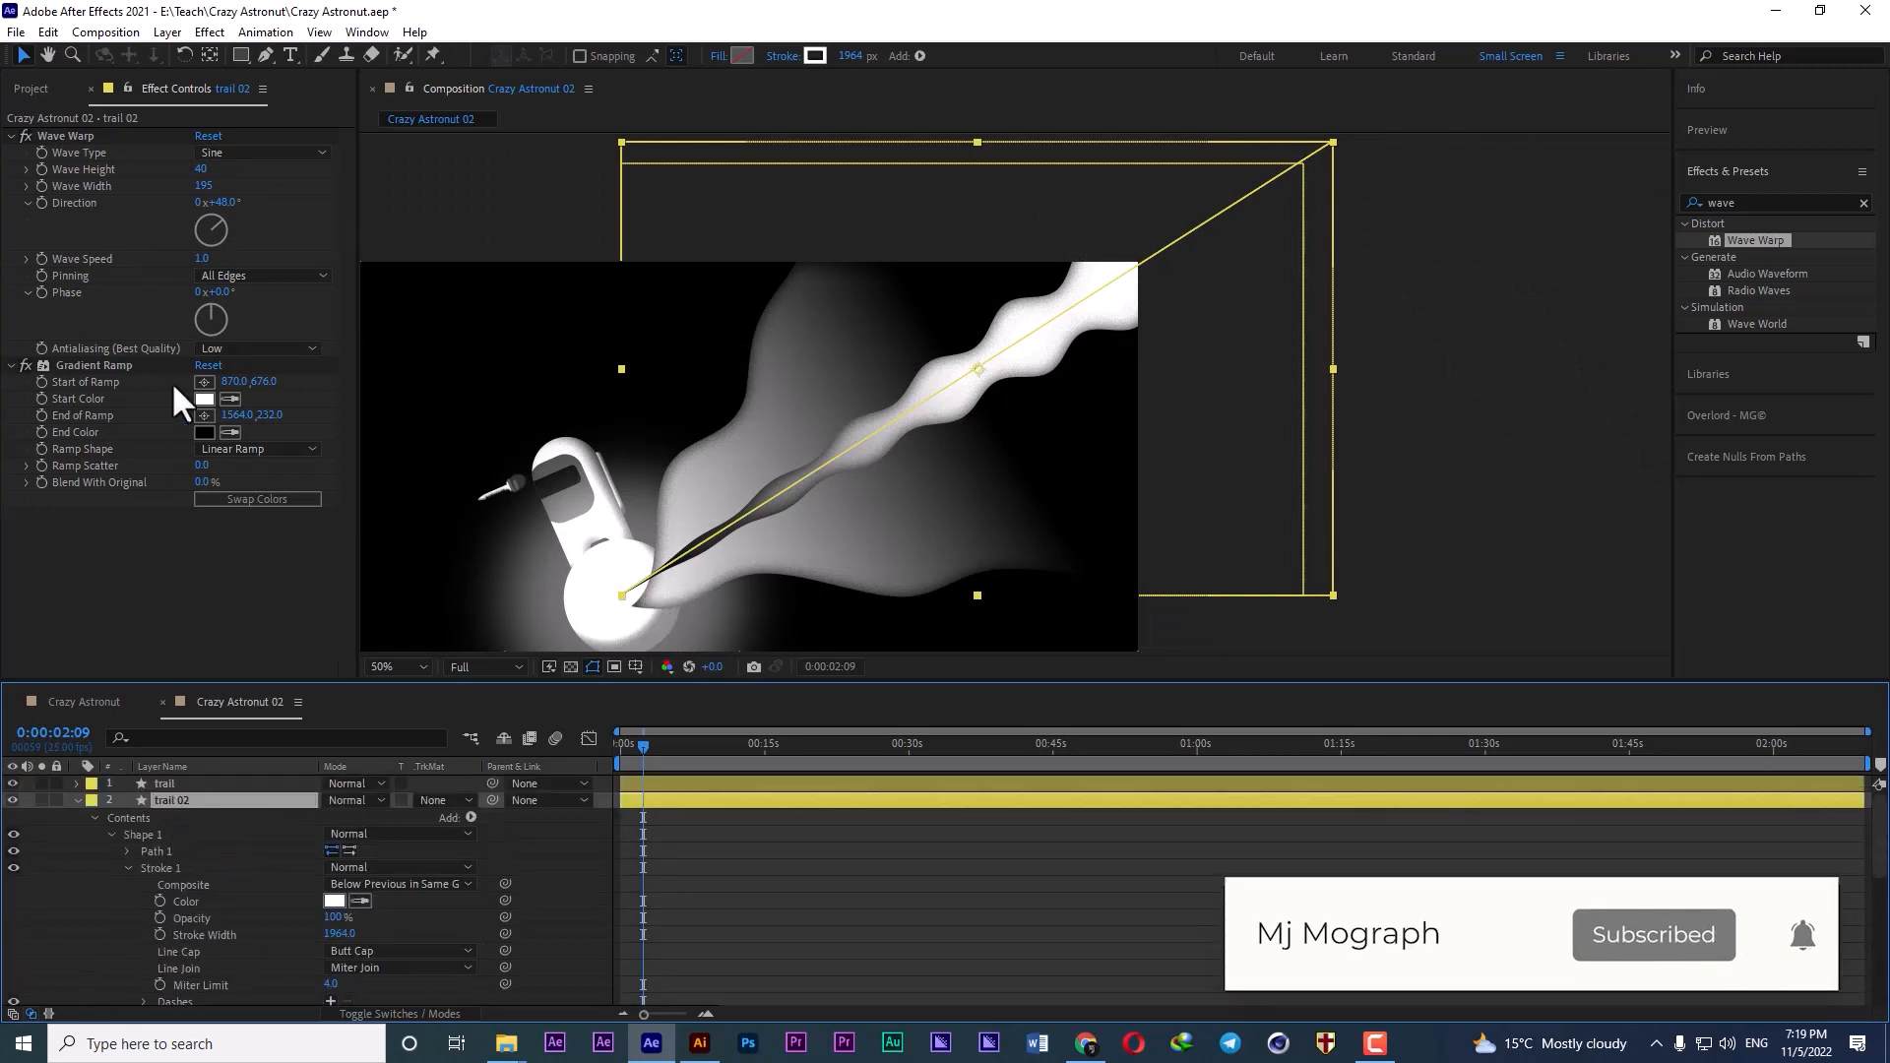
pyautogui.click(113, 364)
pyautogui.moveTo(972, 372); pyautogui.dragTo(1305, 156)
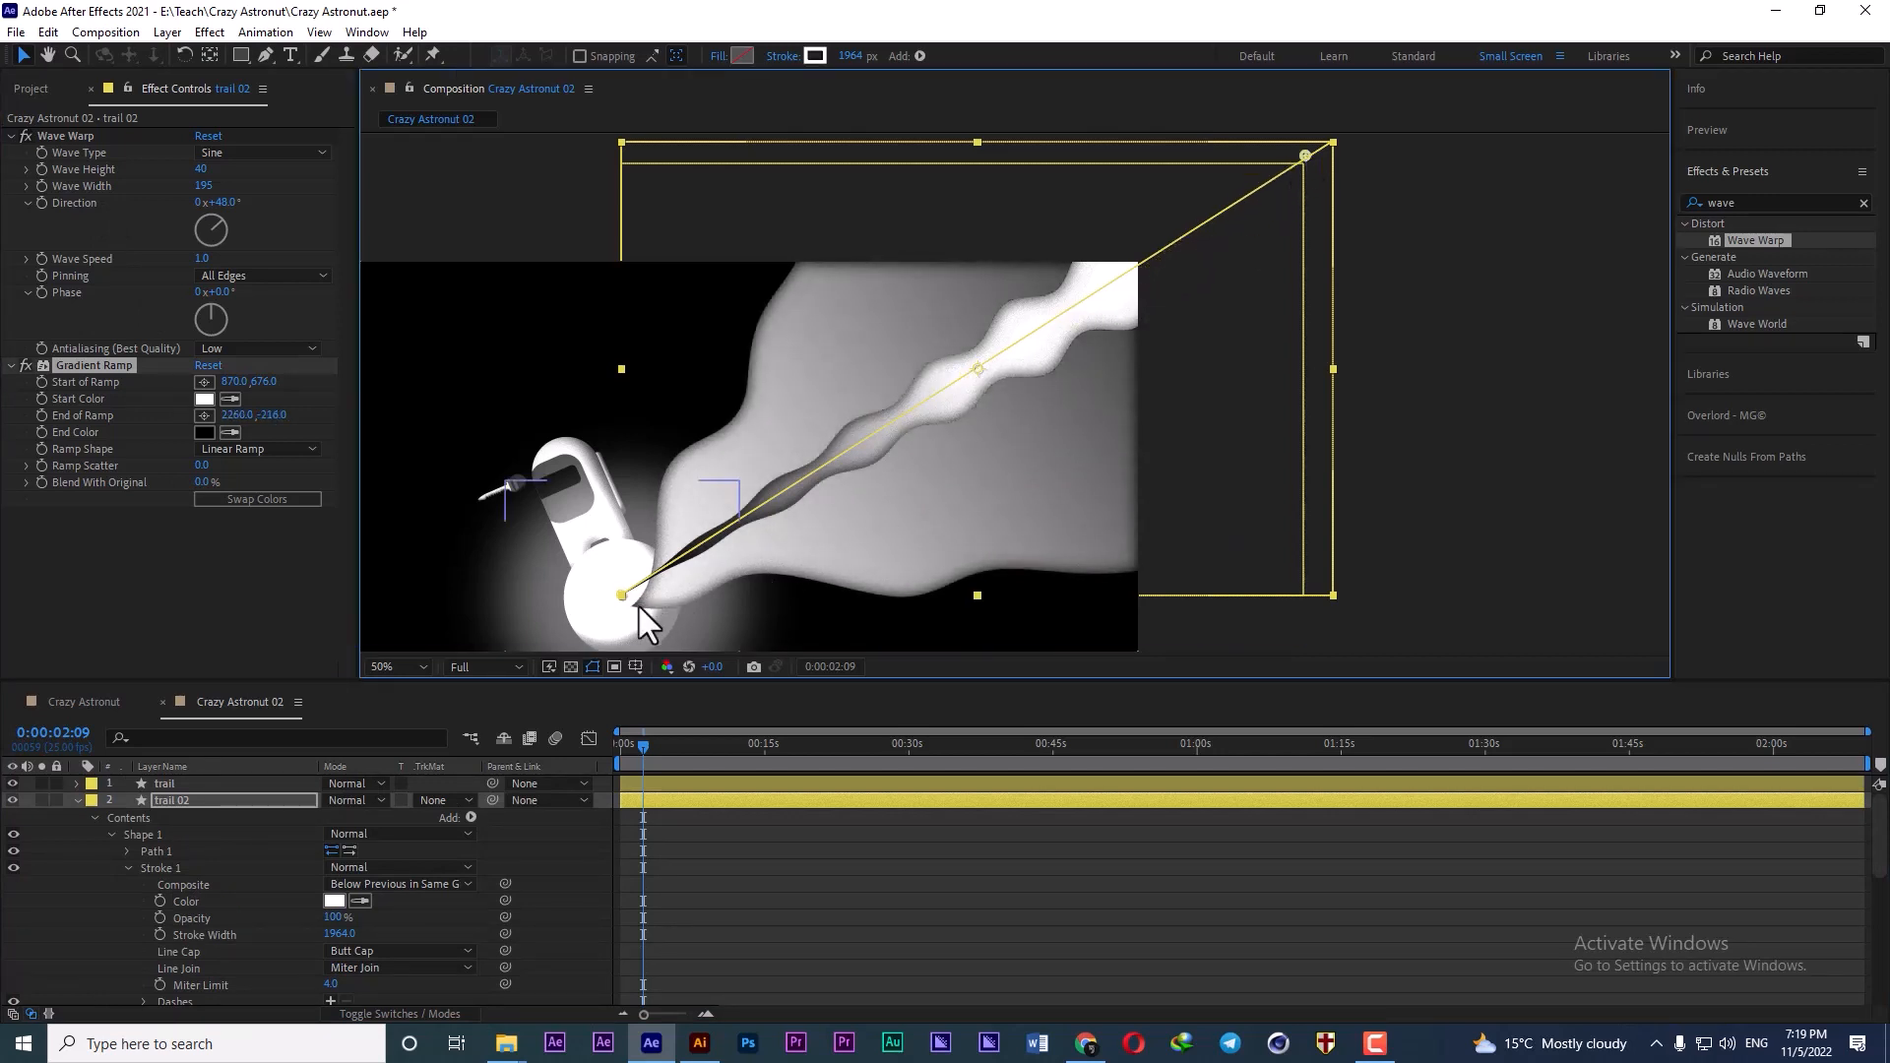
# - Try trail 02's Gradient Ramp with its colours swapped, and restore the original colour order
pyautogui.click(173, 797)
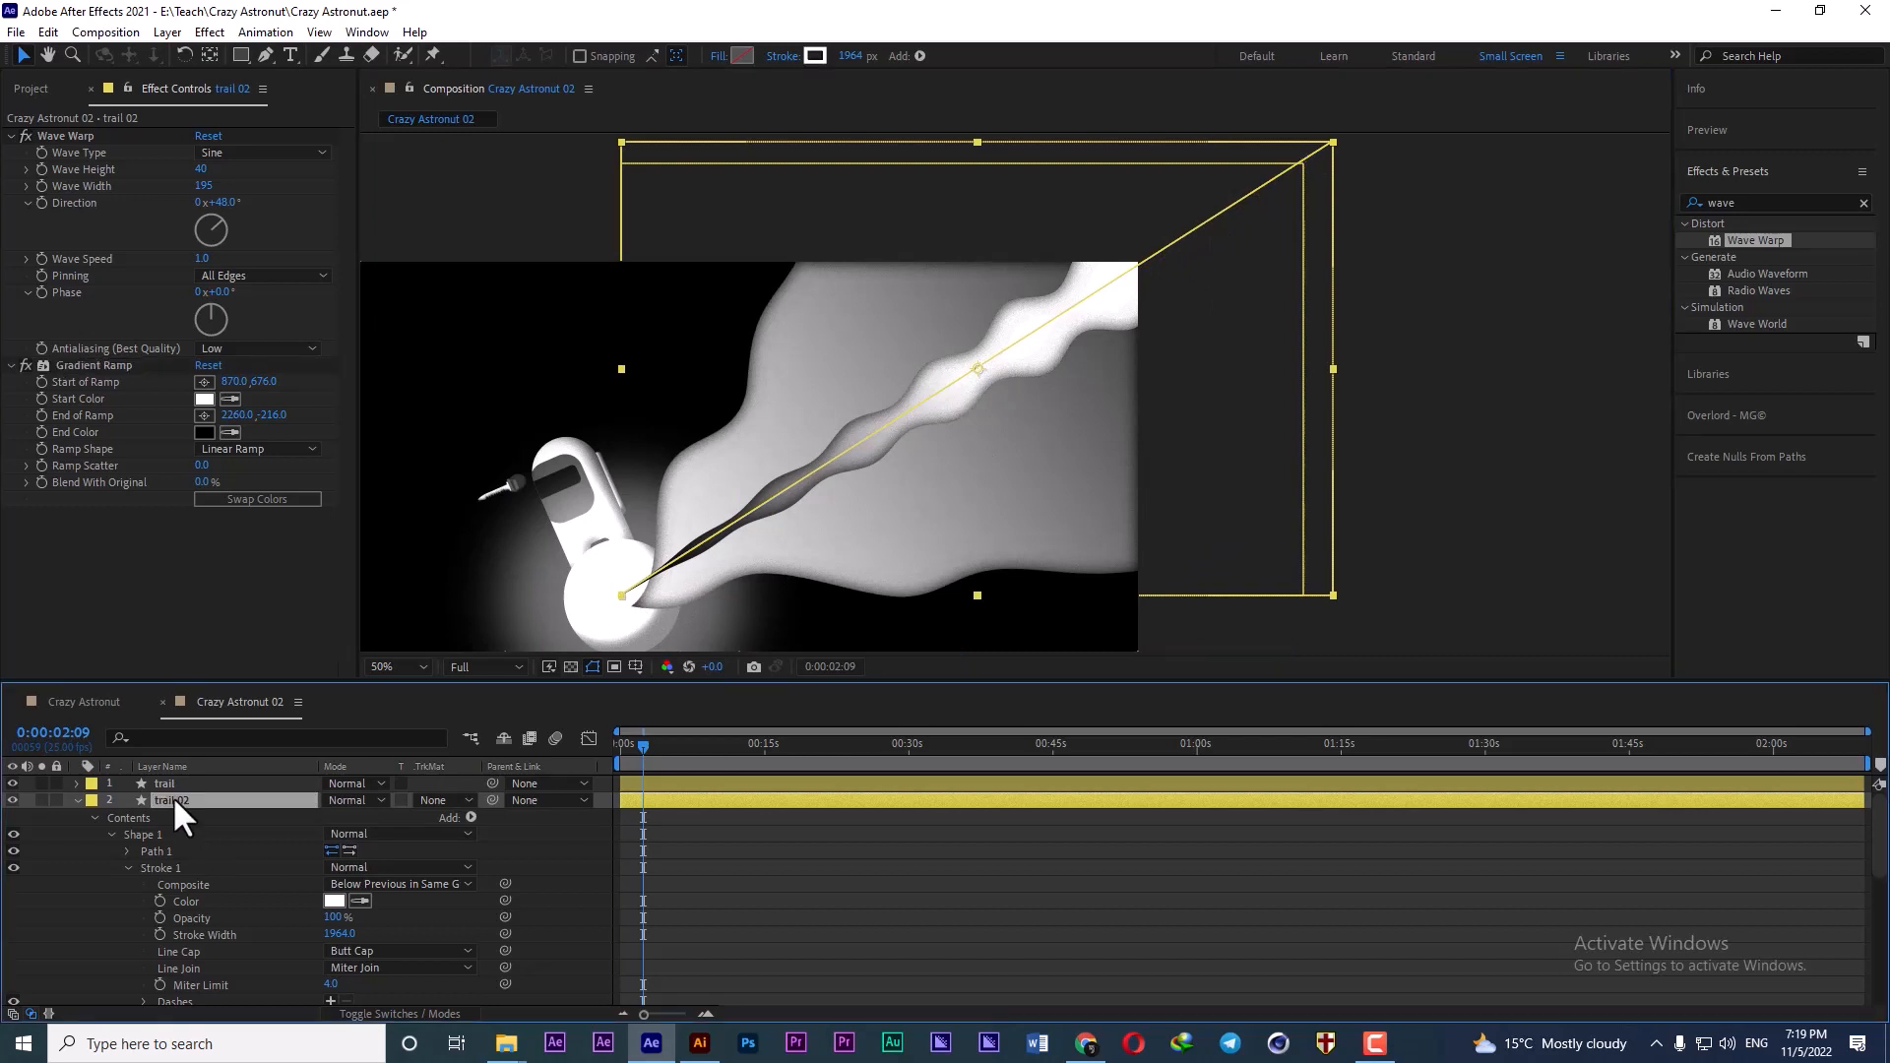
pyautogui.click(255, 500)
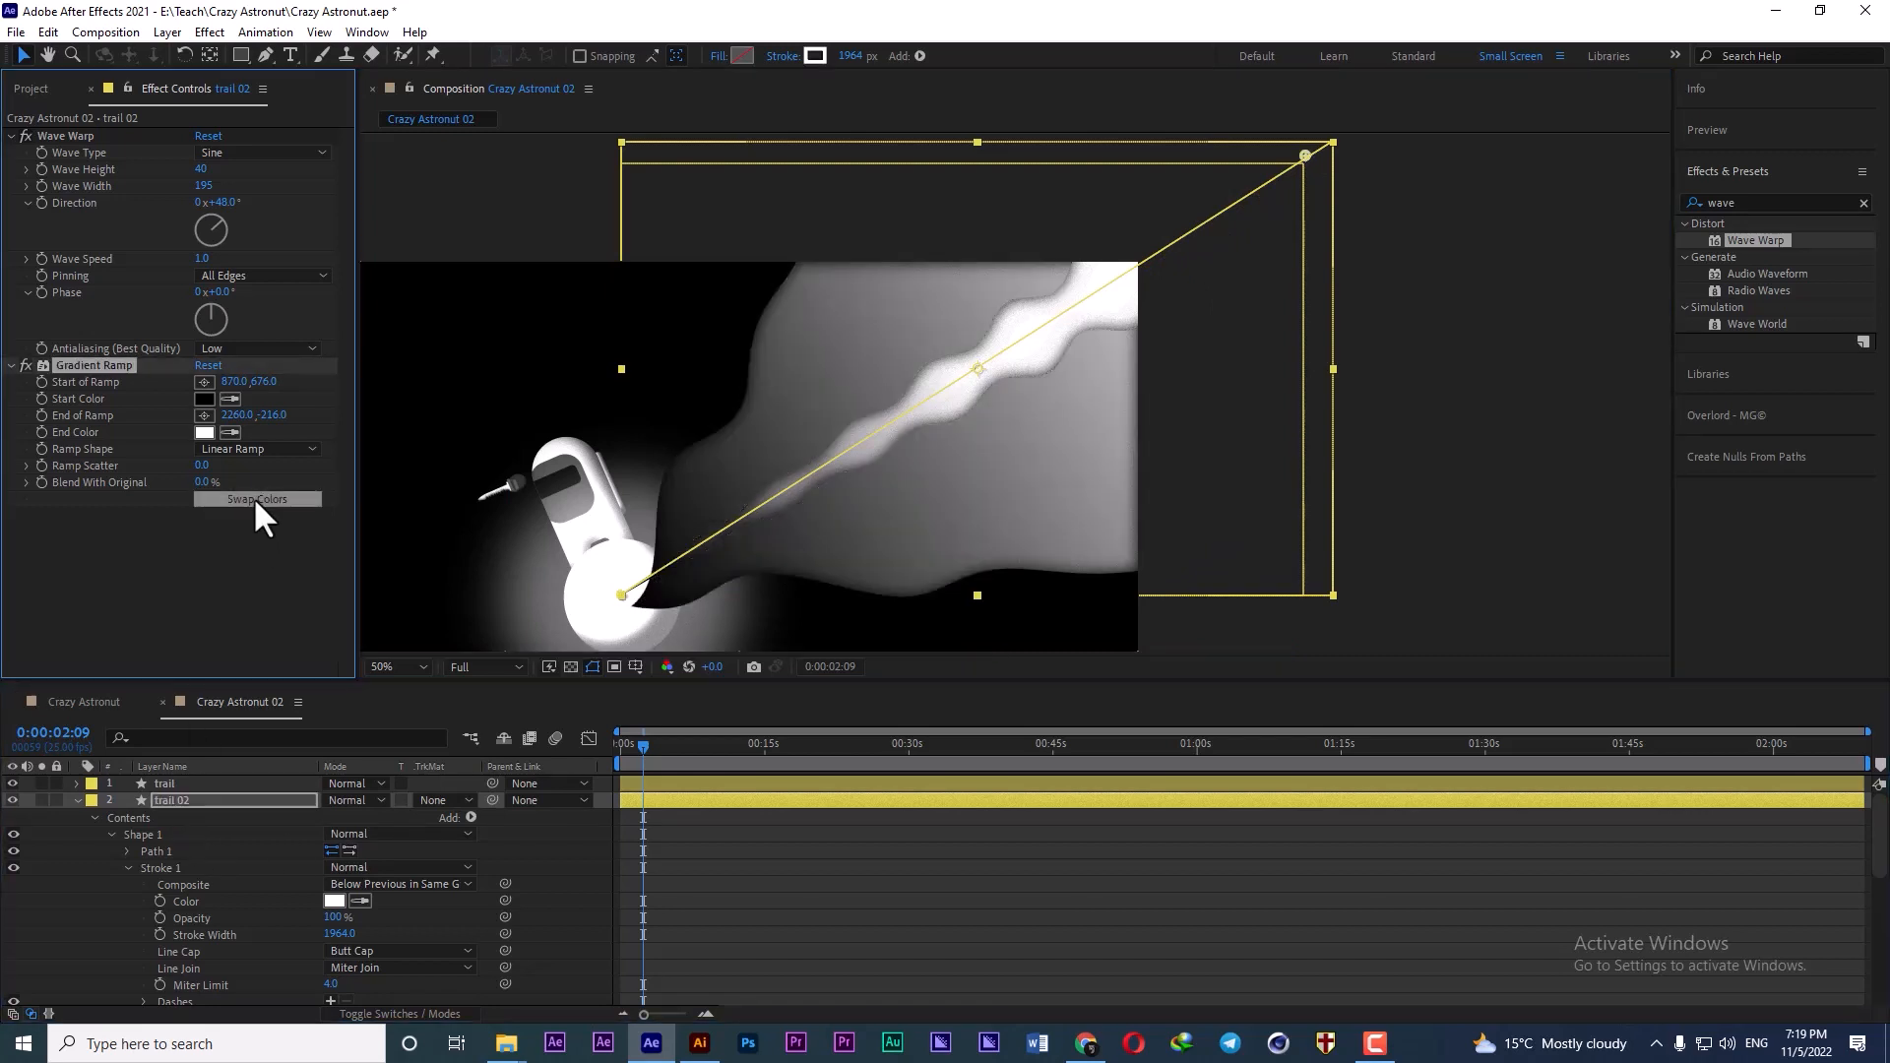
pyautogui.click(255, 500)
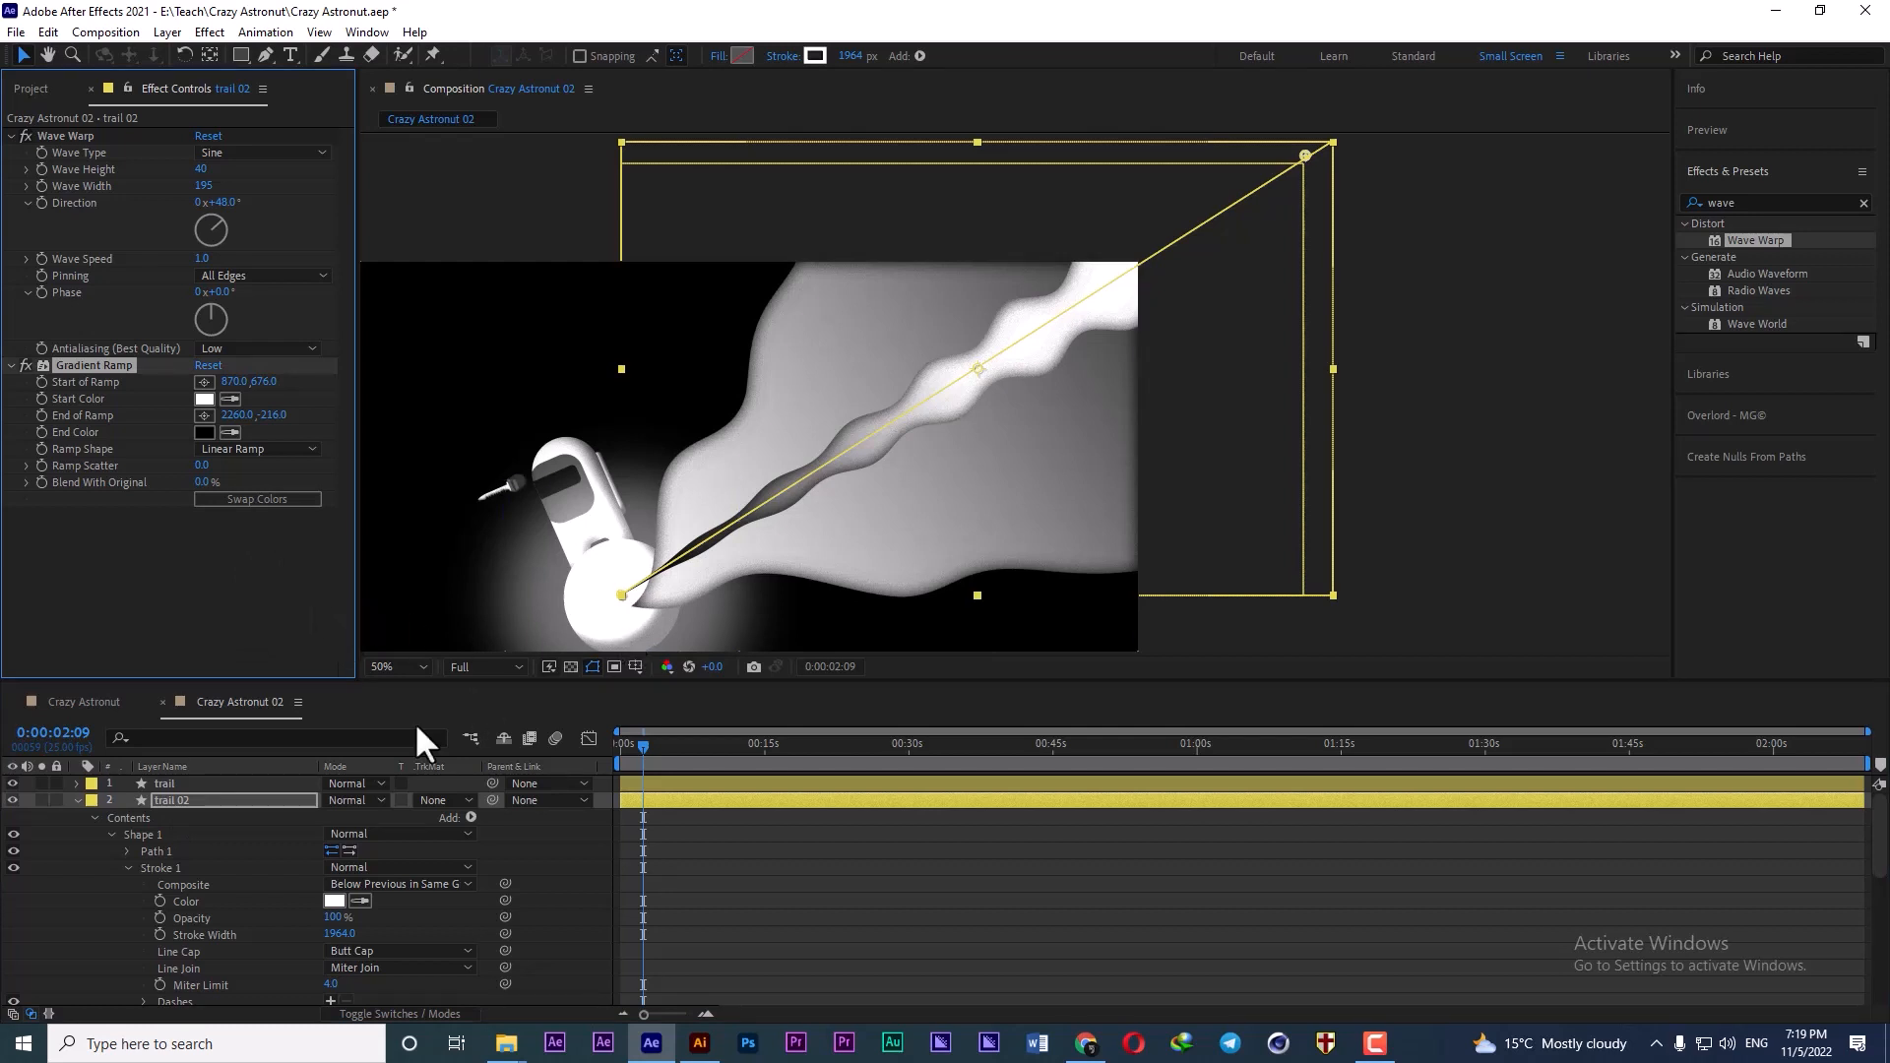
pyautogui.click(79, 800)
pyautogui.click(78, 801)
pyautogui.click(256, 943)
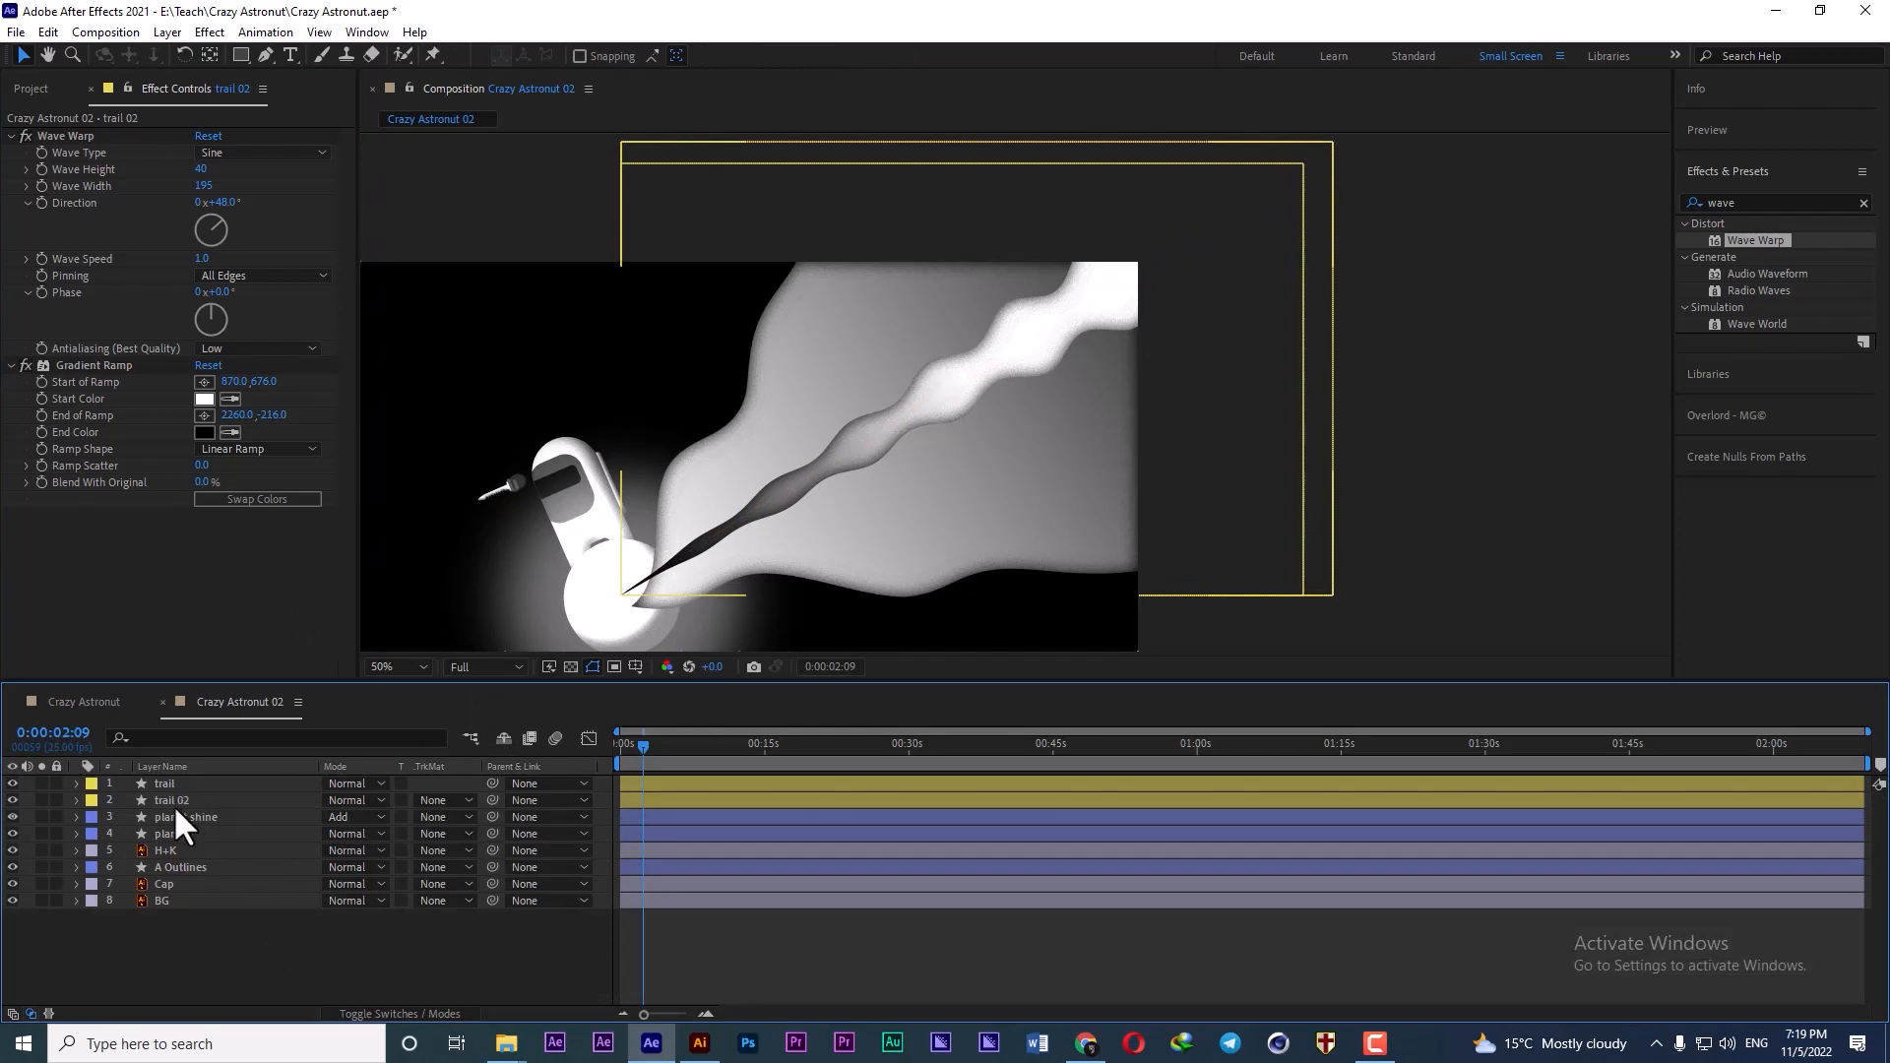
# - Link trail 02's Path property to the Path property of the trail layer's Path 1, and collapse both layers
pyautogui.click(169, 799)
pyautogui.click(78, 800)
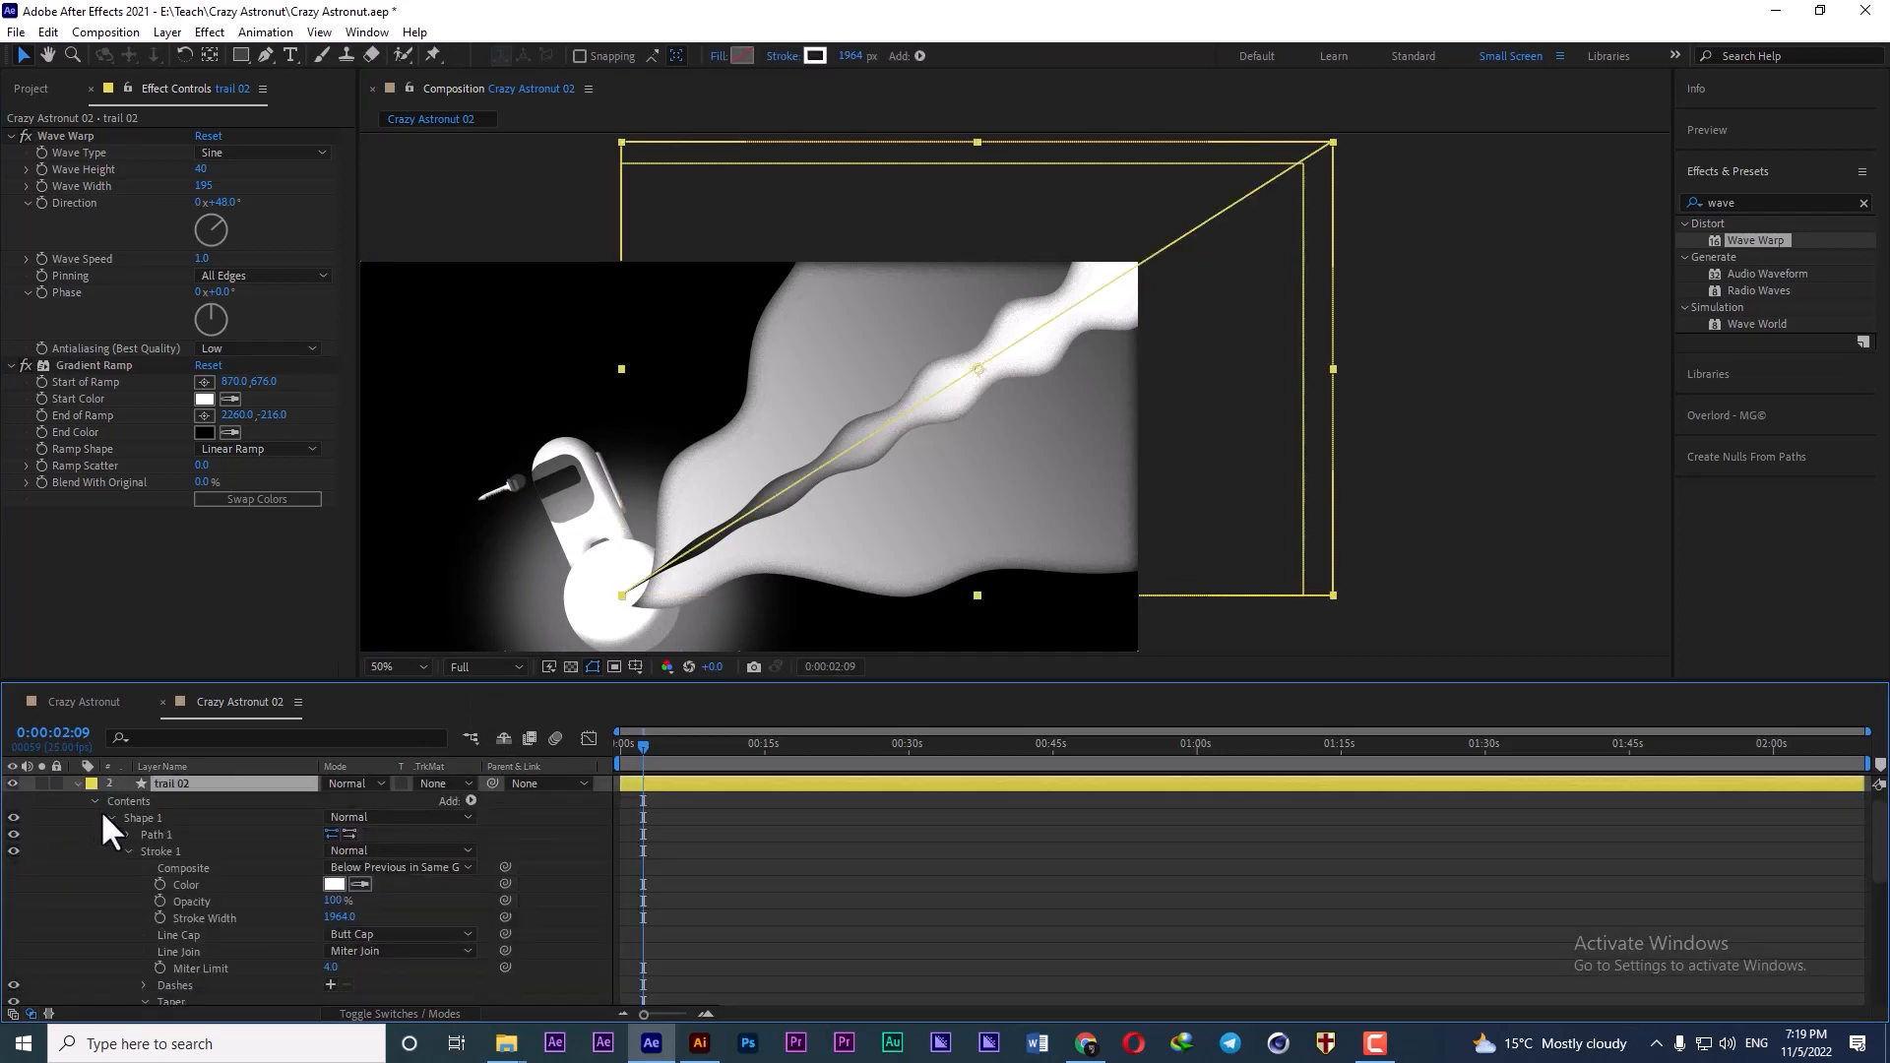
pyautogui.click(124, 849)
pyautogui.click(126, 833)
pyautogui.scroll(1, 137, 856)
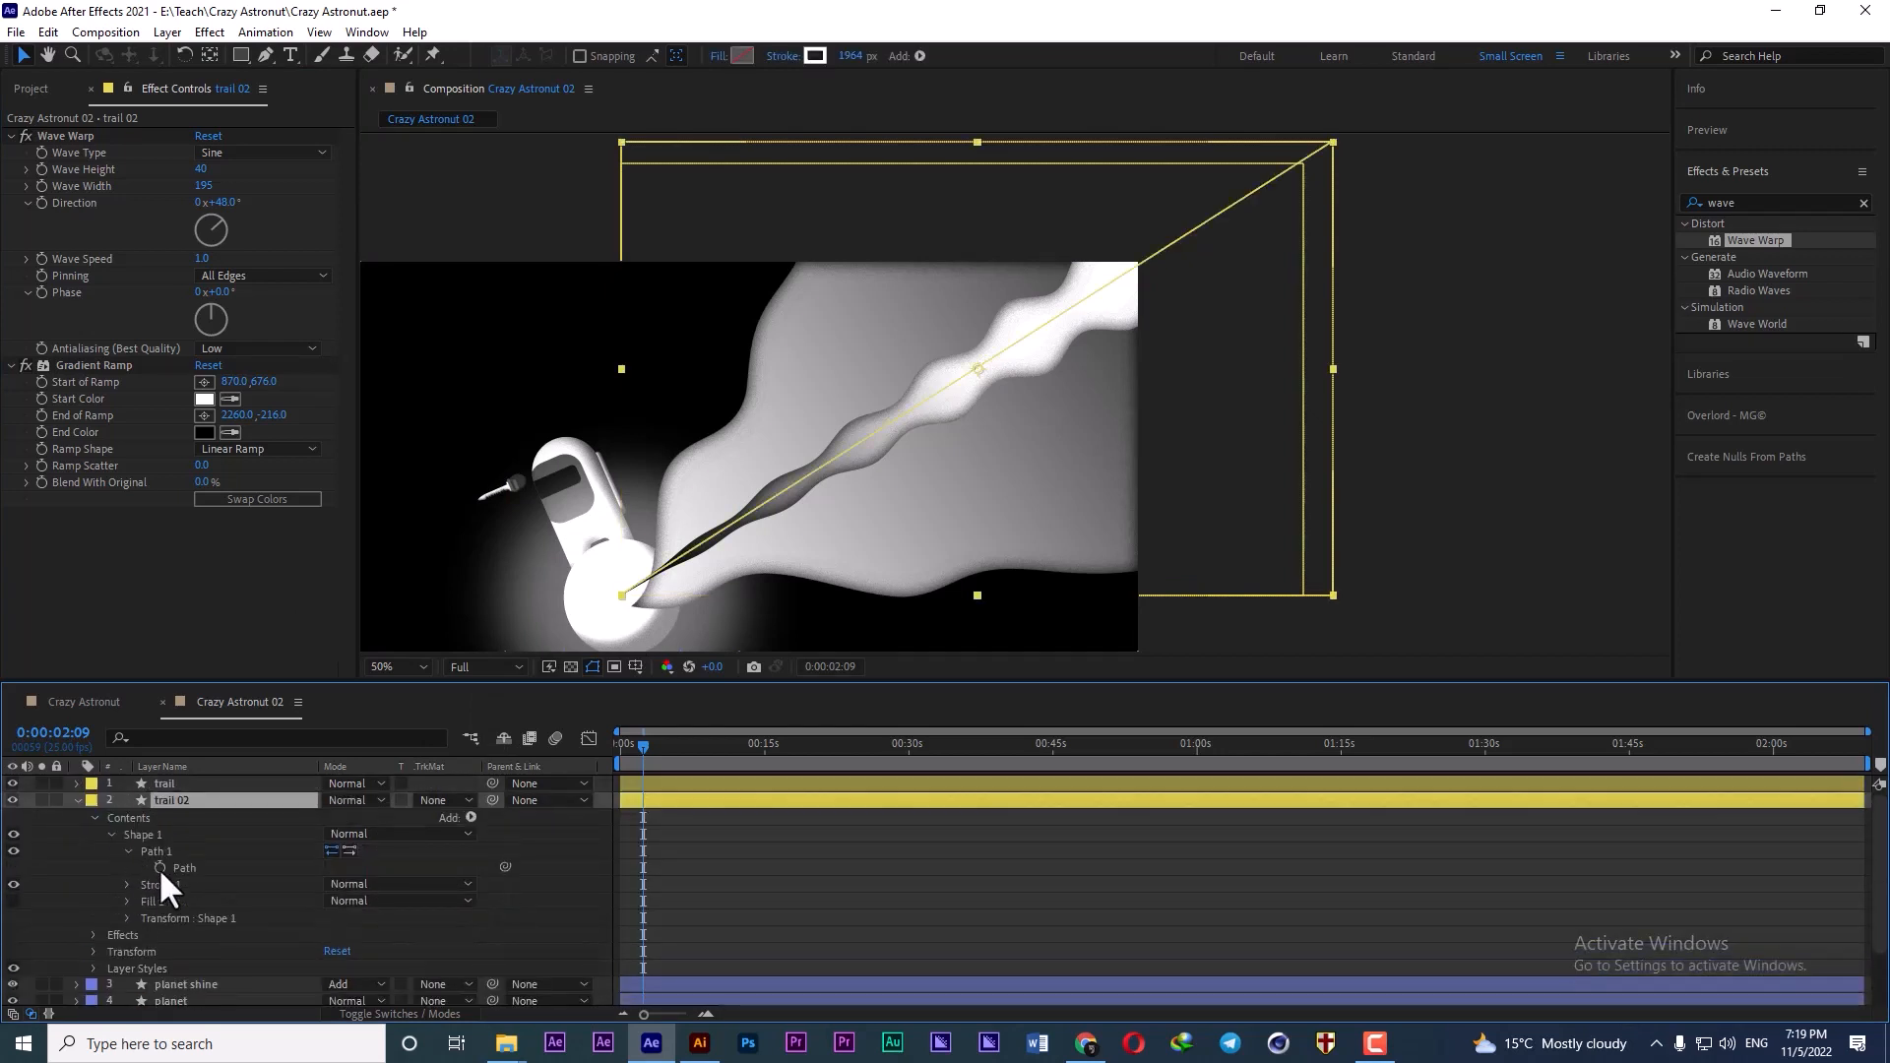
pyautogui.click(77, 784)
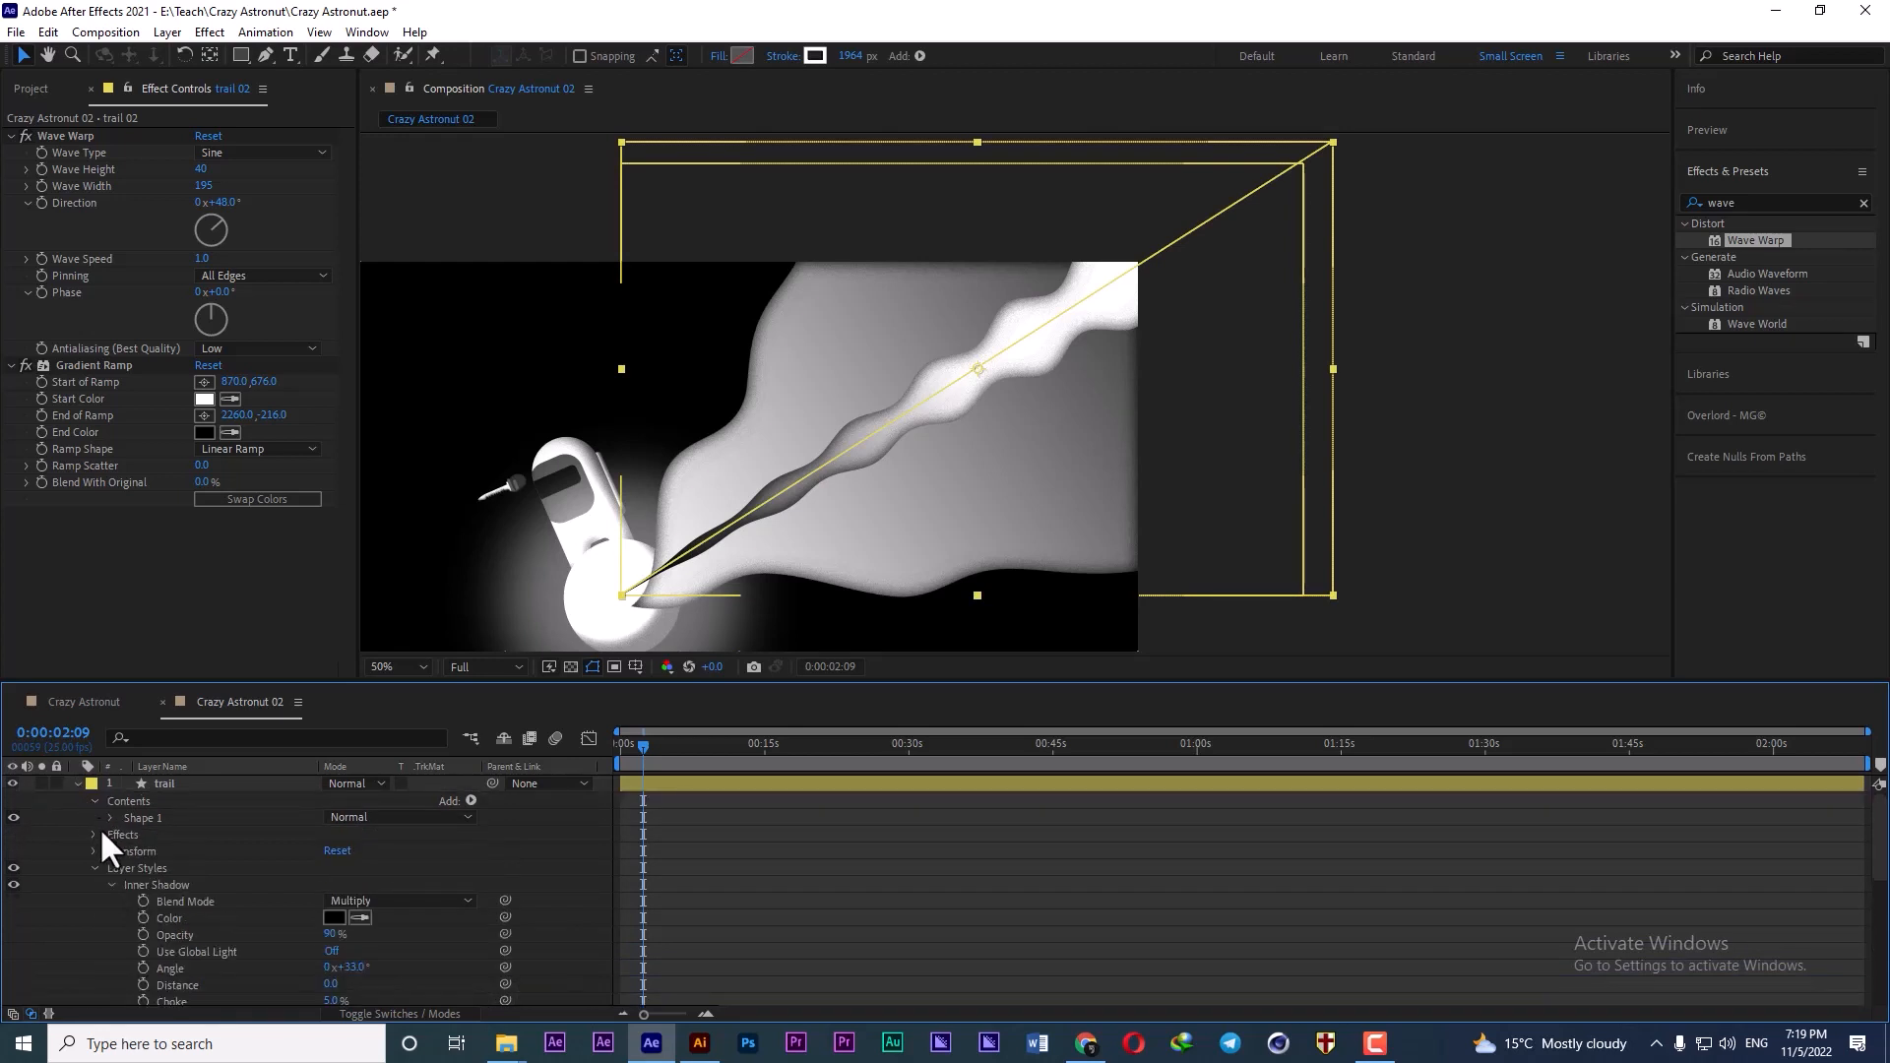
pyautogui.click(95, 868)
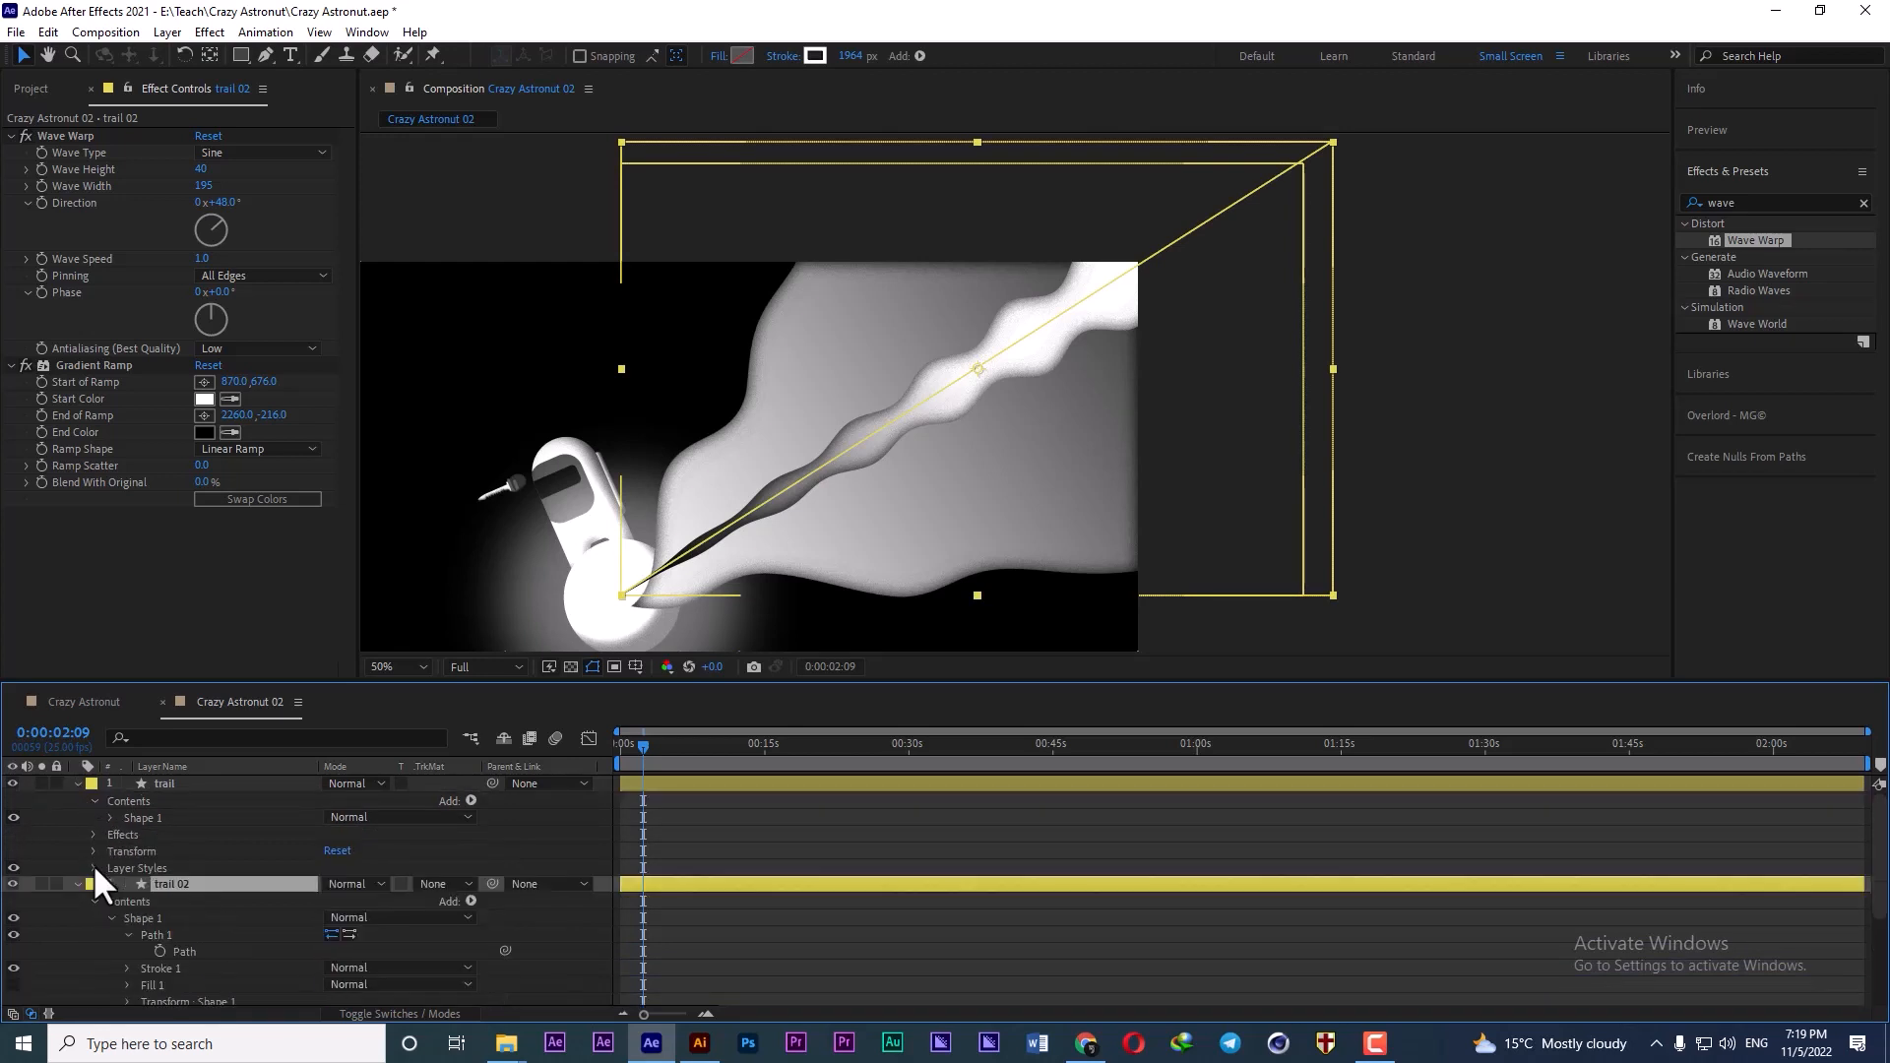
pyautogui.click(109, 817)
pyautogui.scroll(-3, 180, 847)
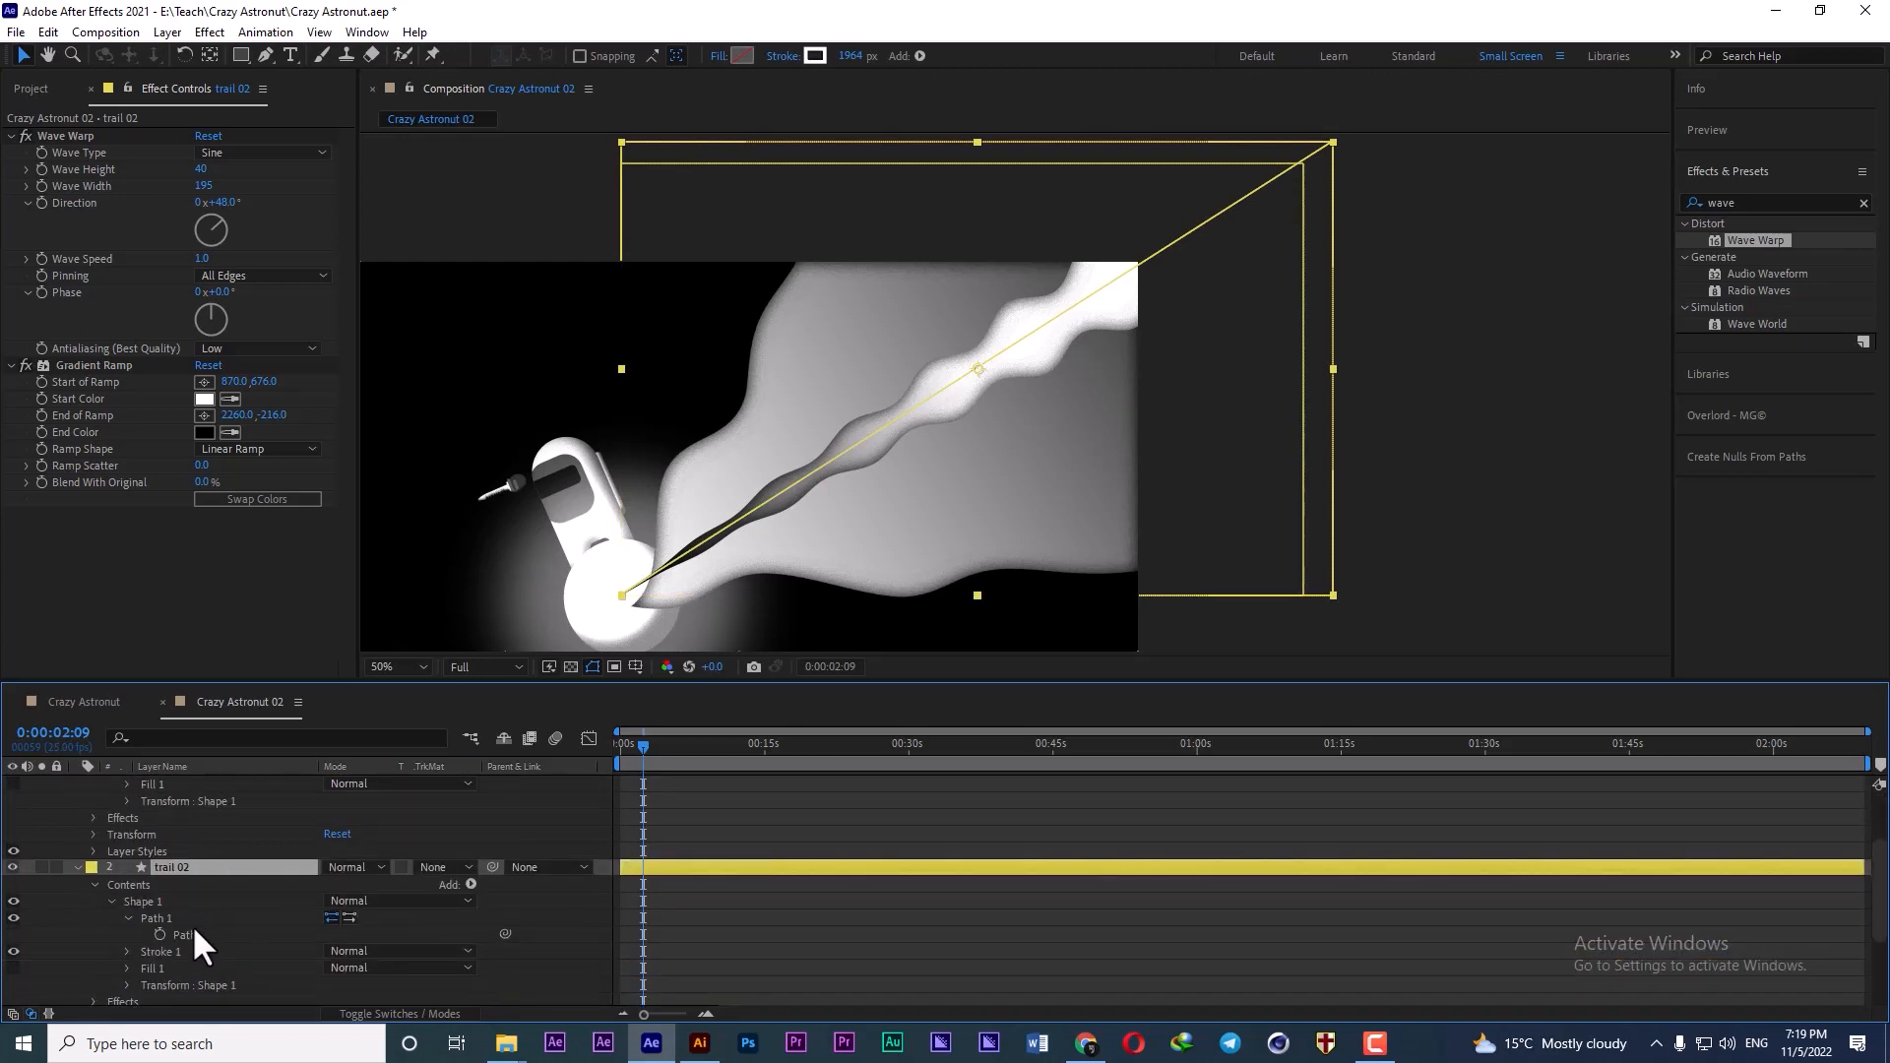
pyautogui.click(193, 932)
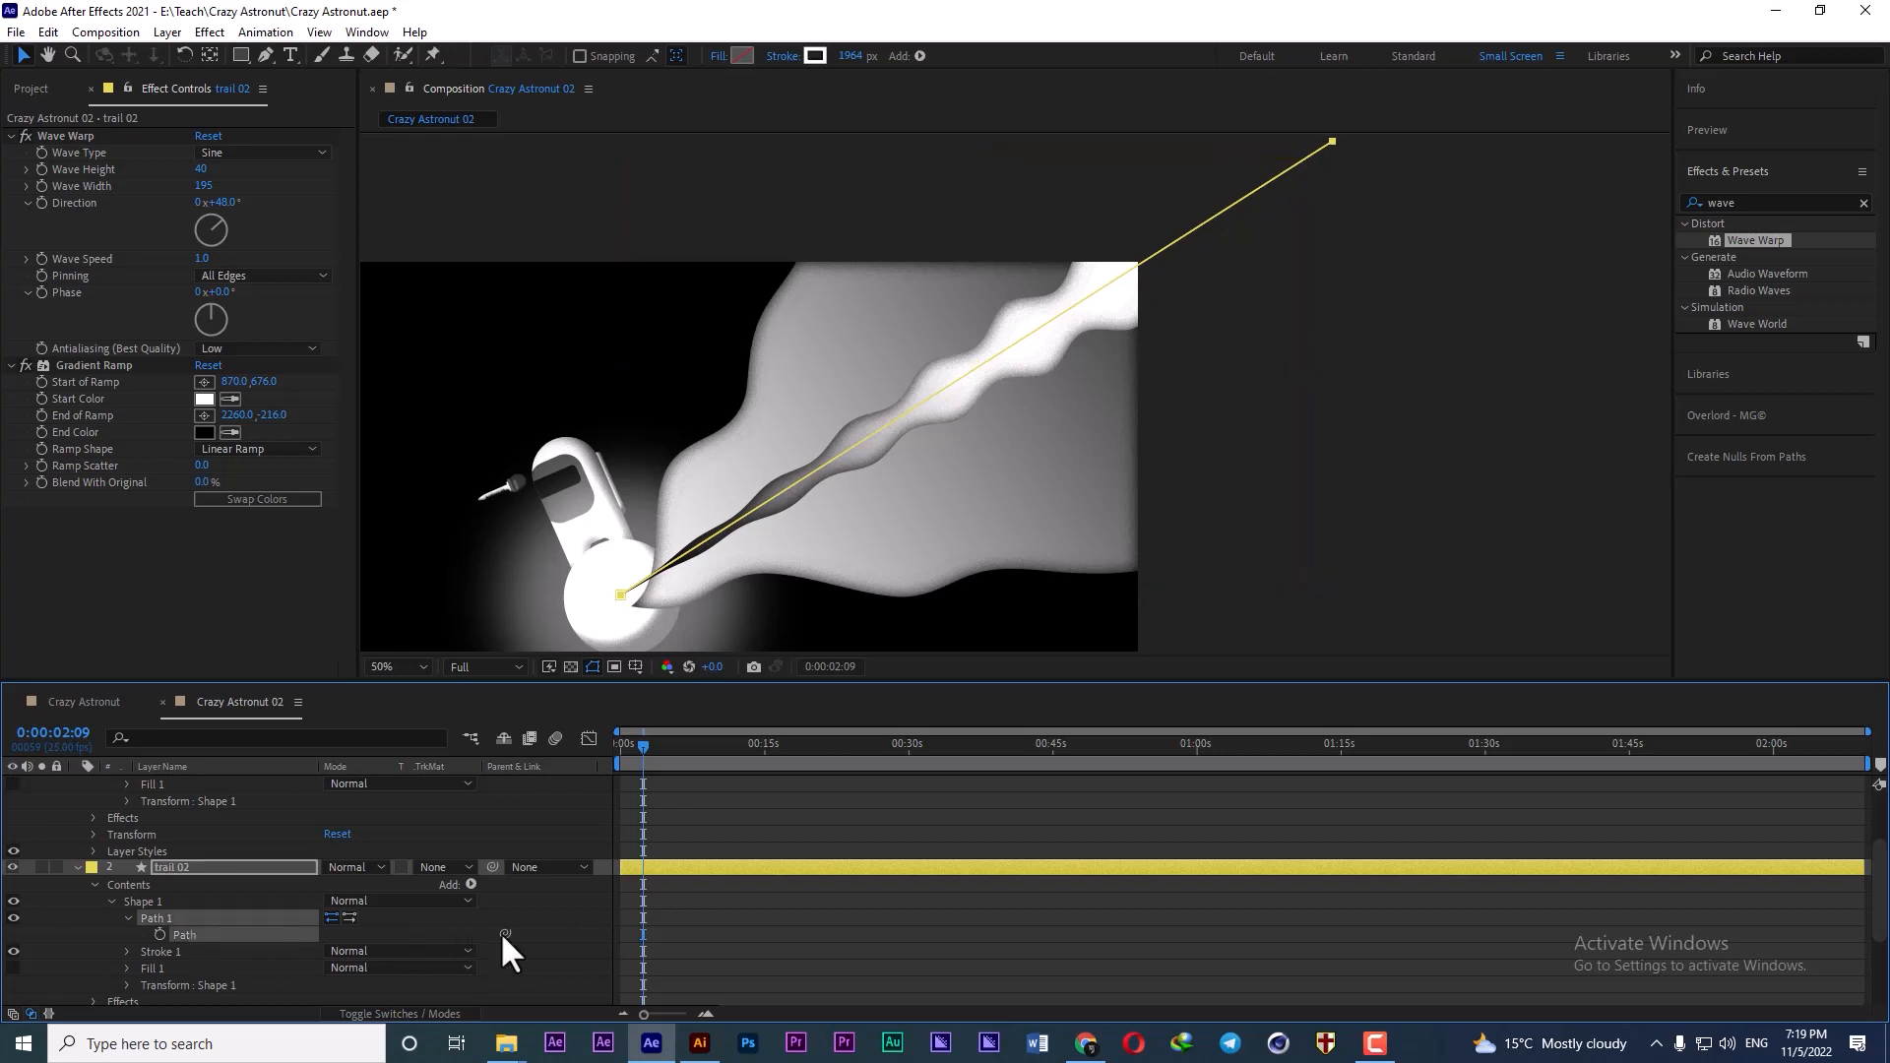
pyautogui.moveTo(504, 933); pyautogui.dragTo(186, 846)
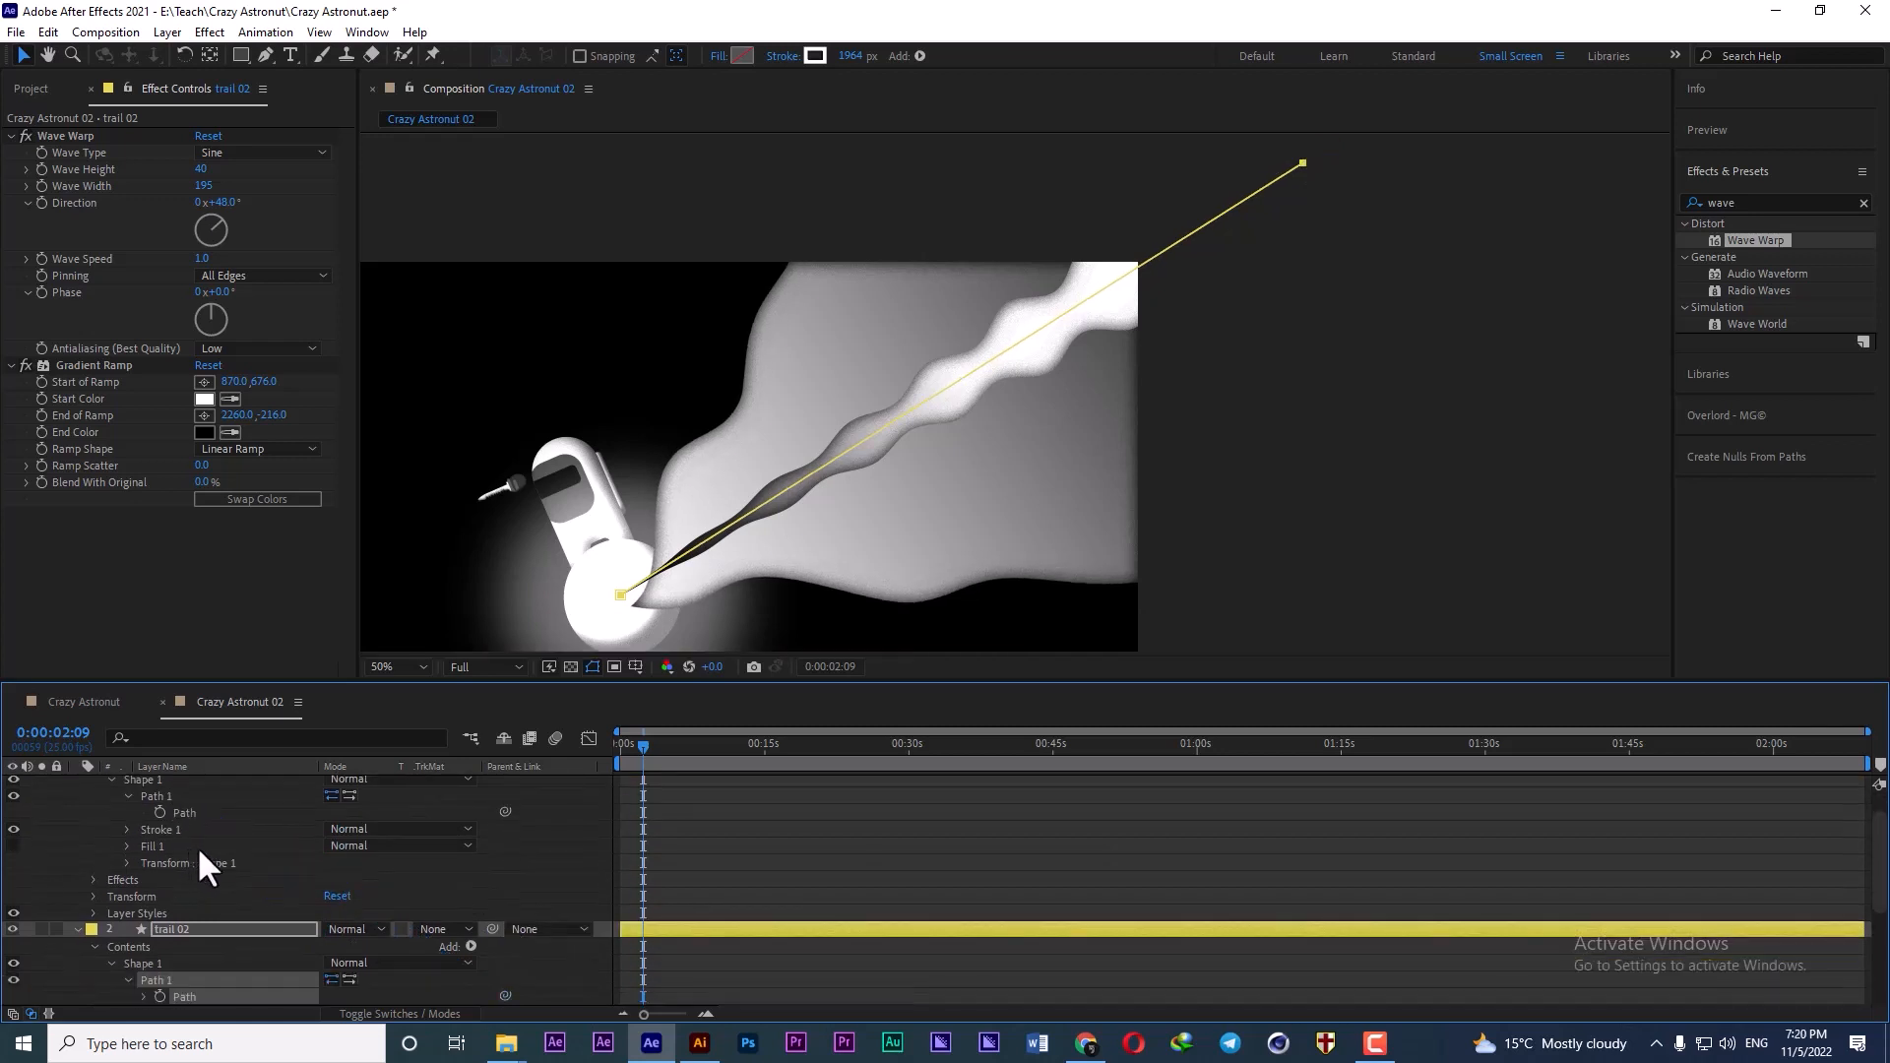
pyautogui.scroll(2, 203, 837)
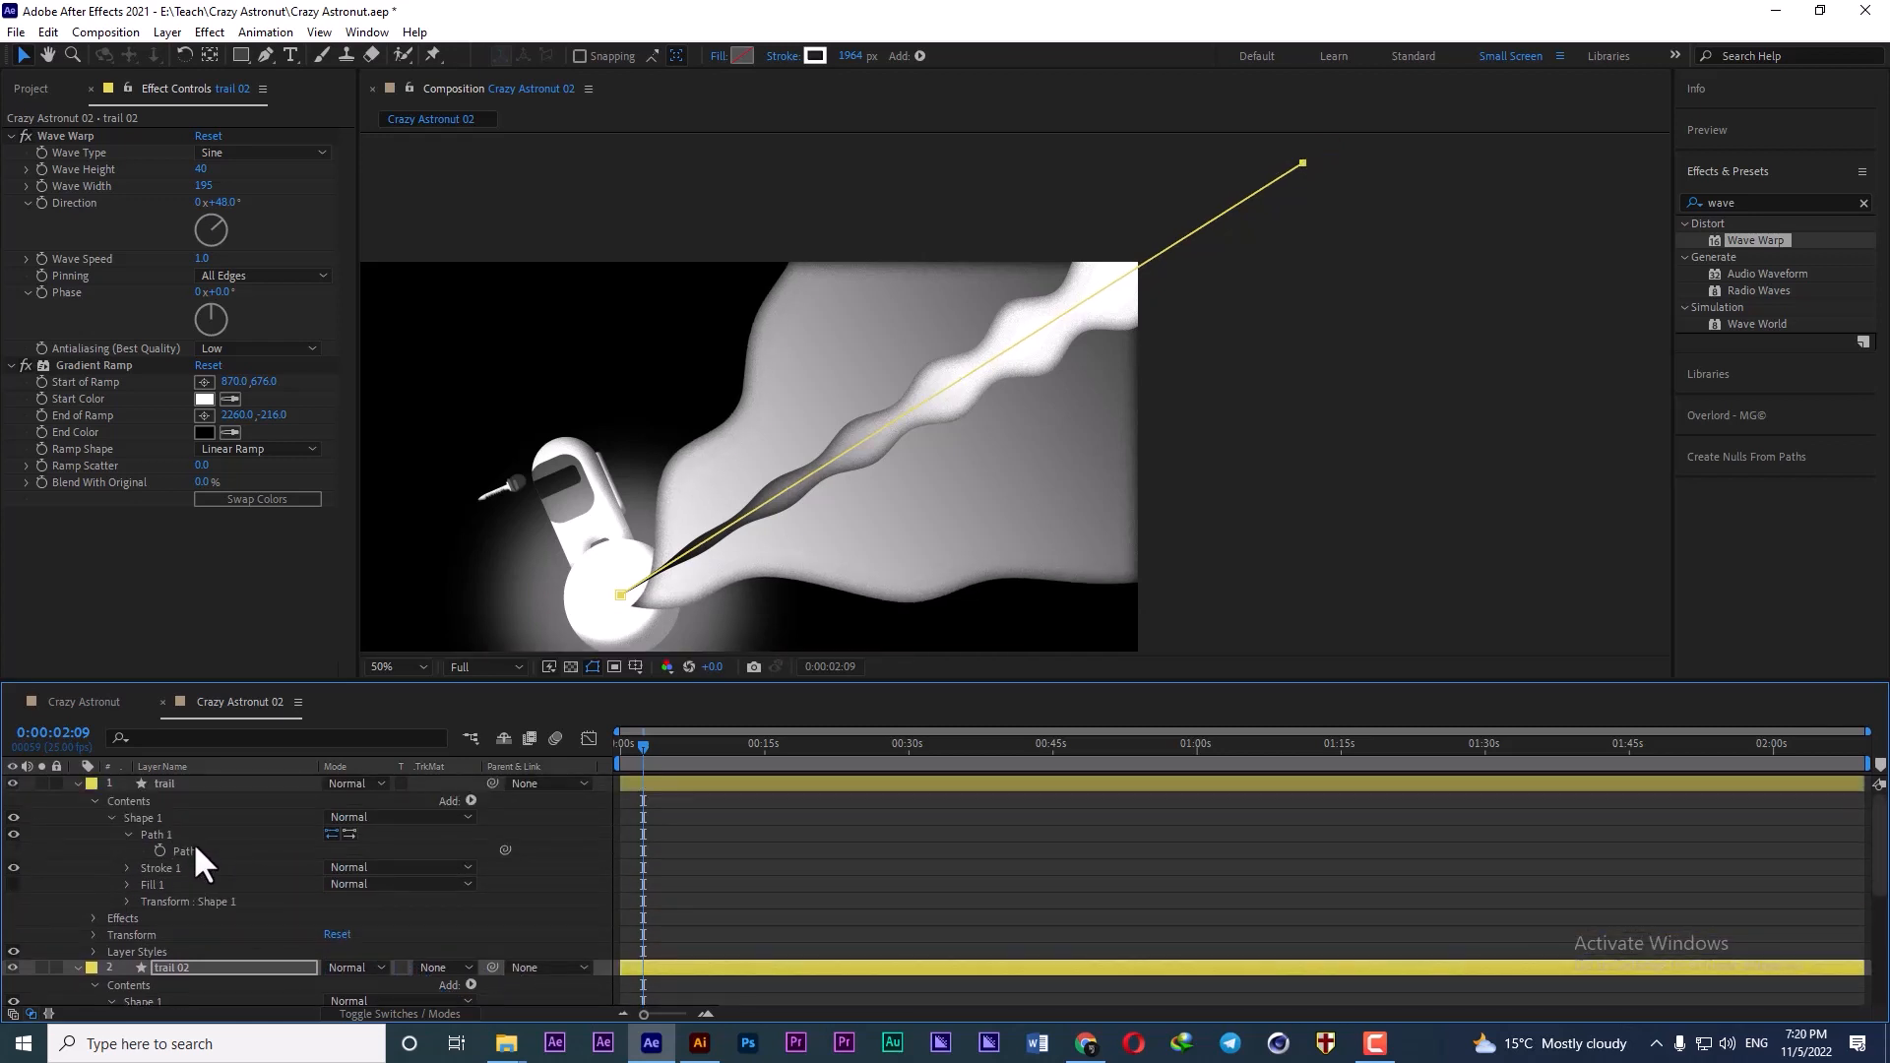
pyautogui.click(78, 968)
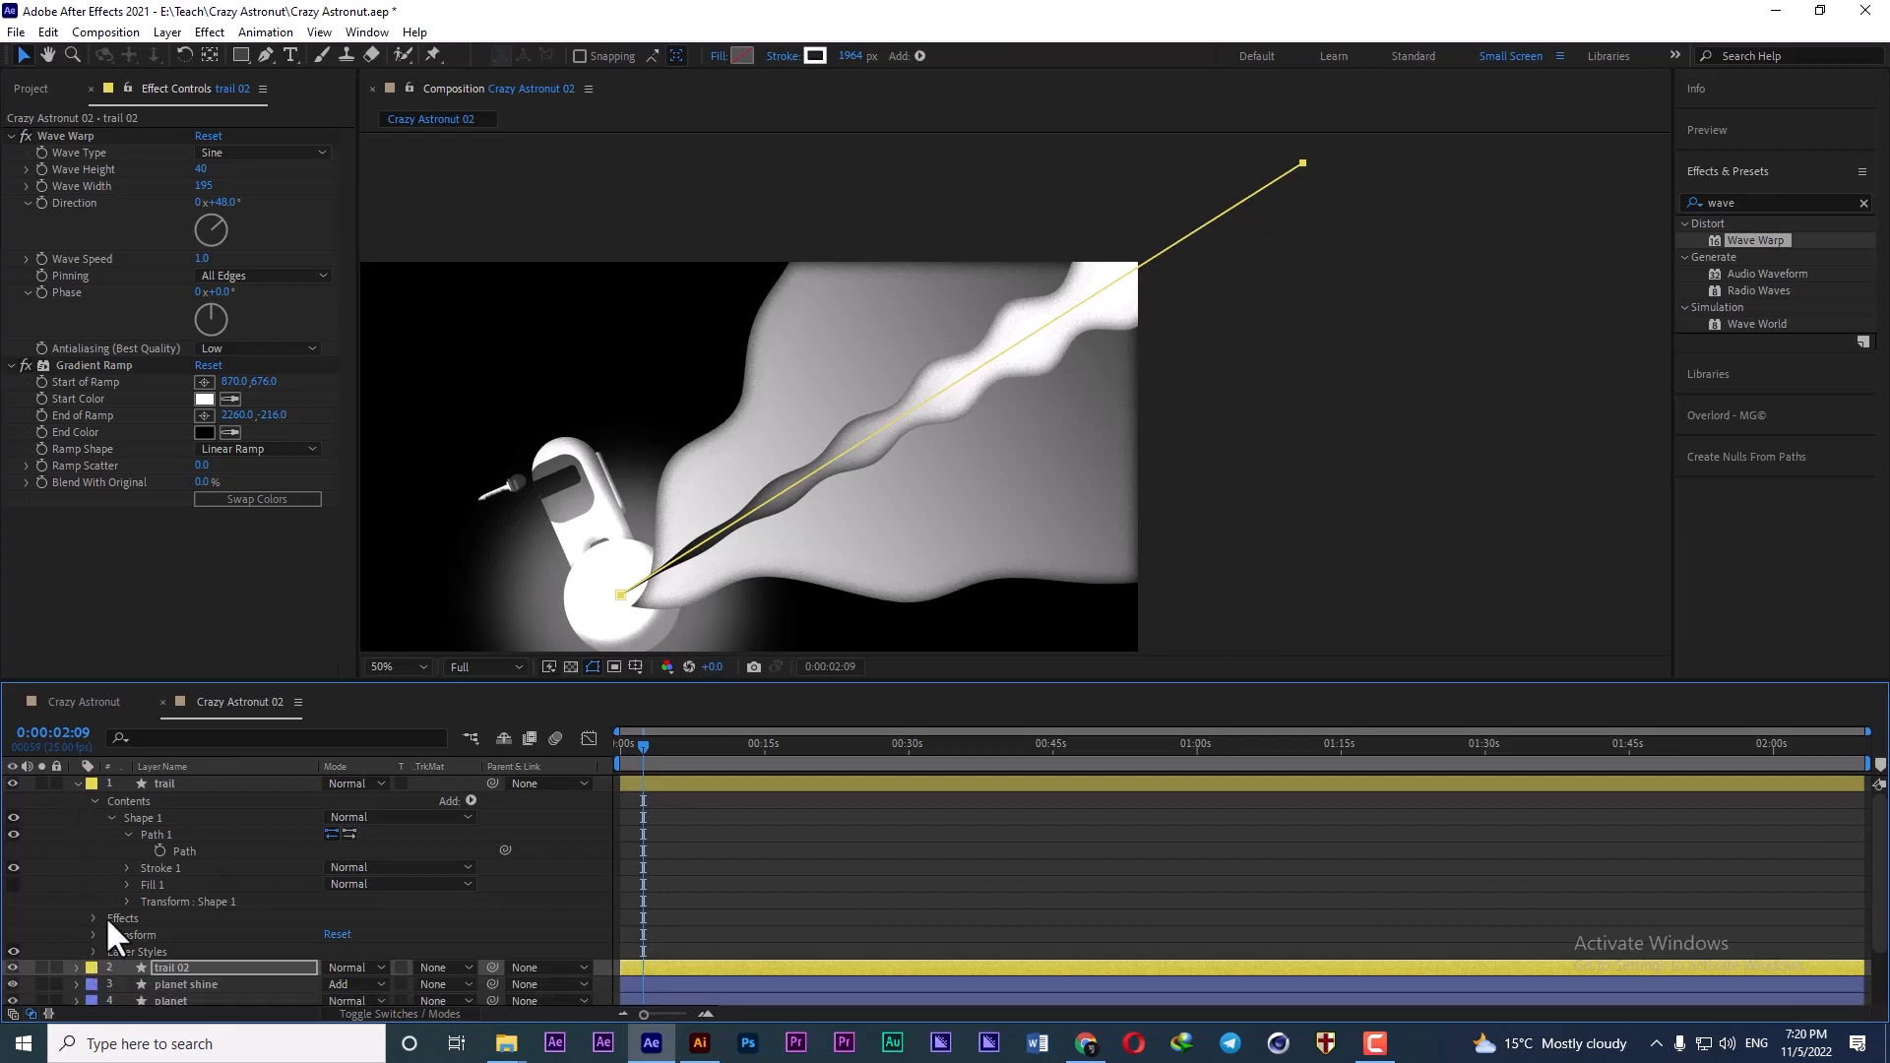
pyautogui.click(77, 782)
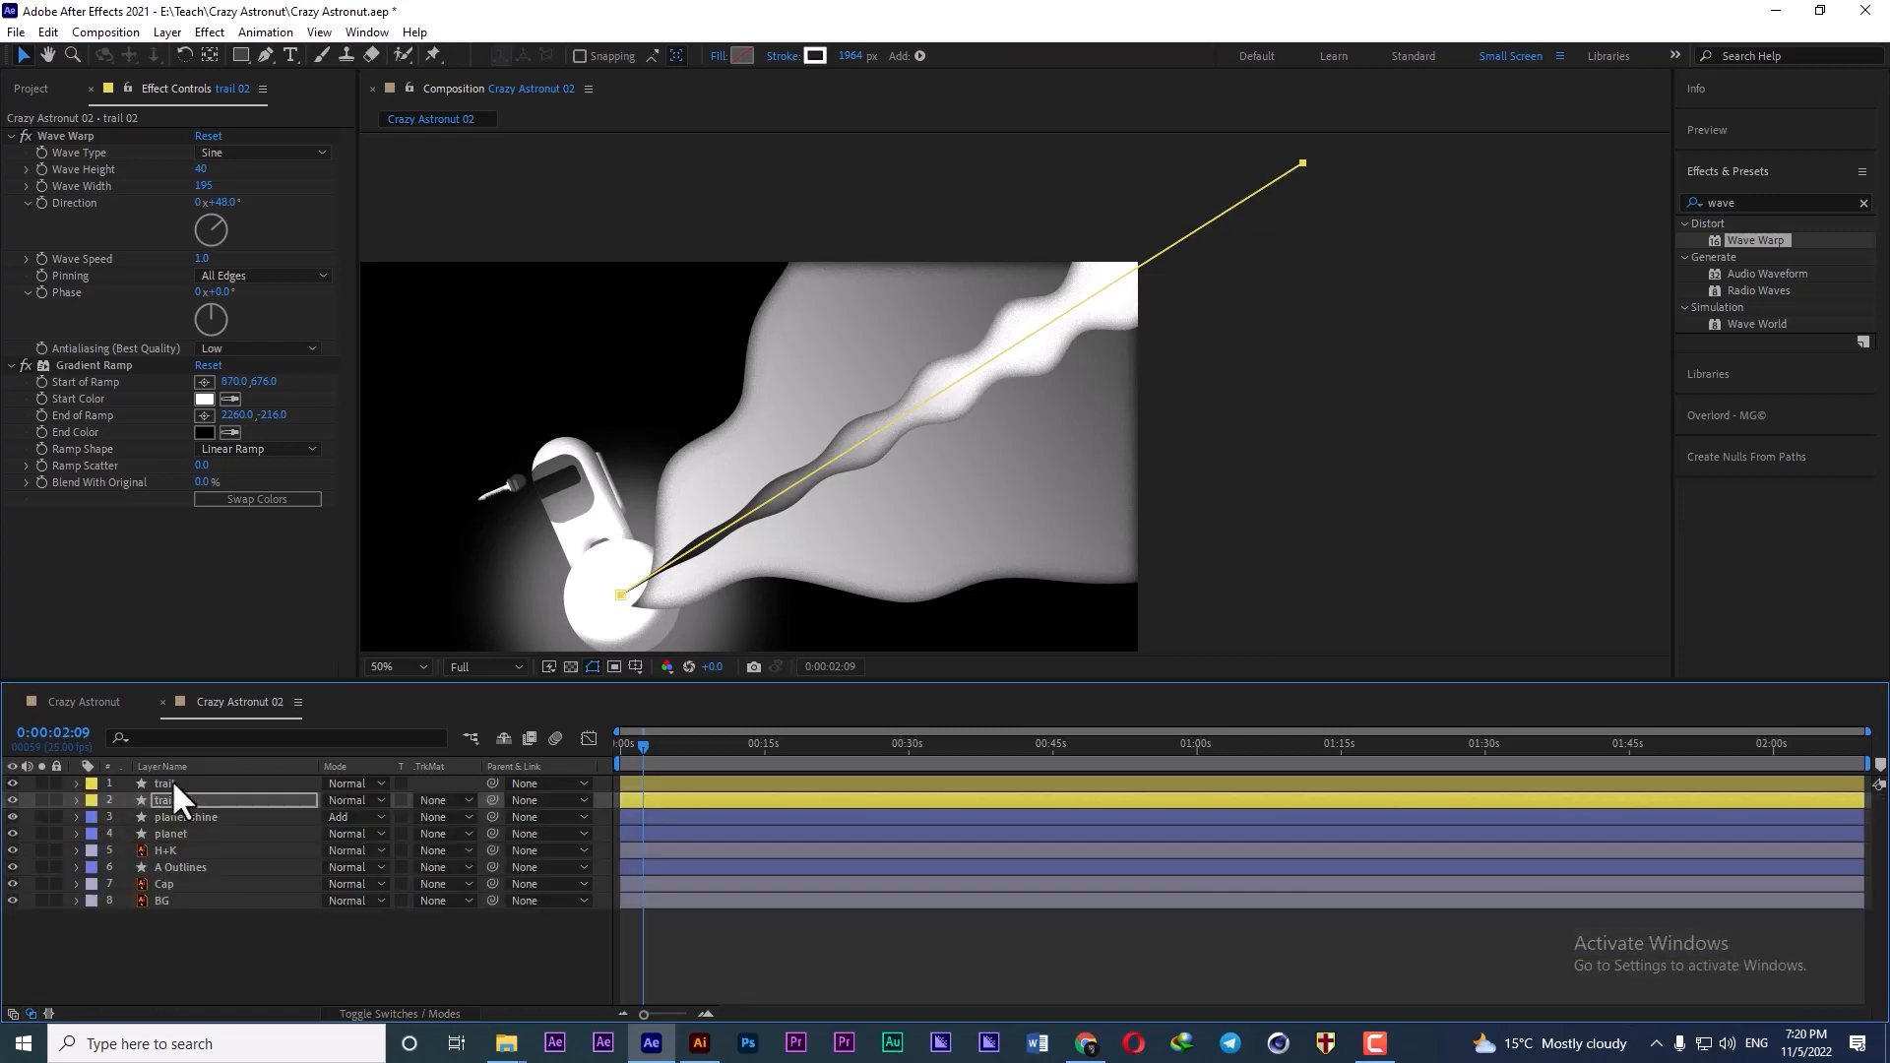
pyautogui.click(171, 783)
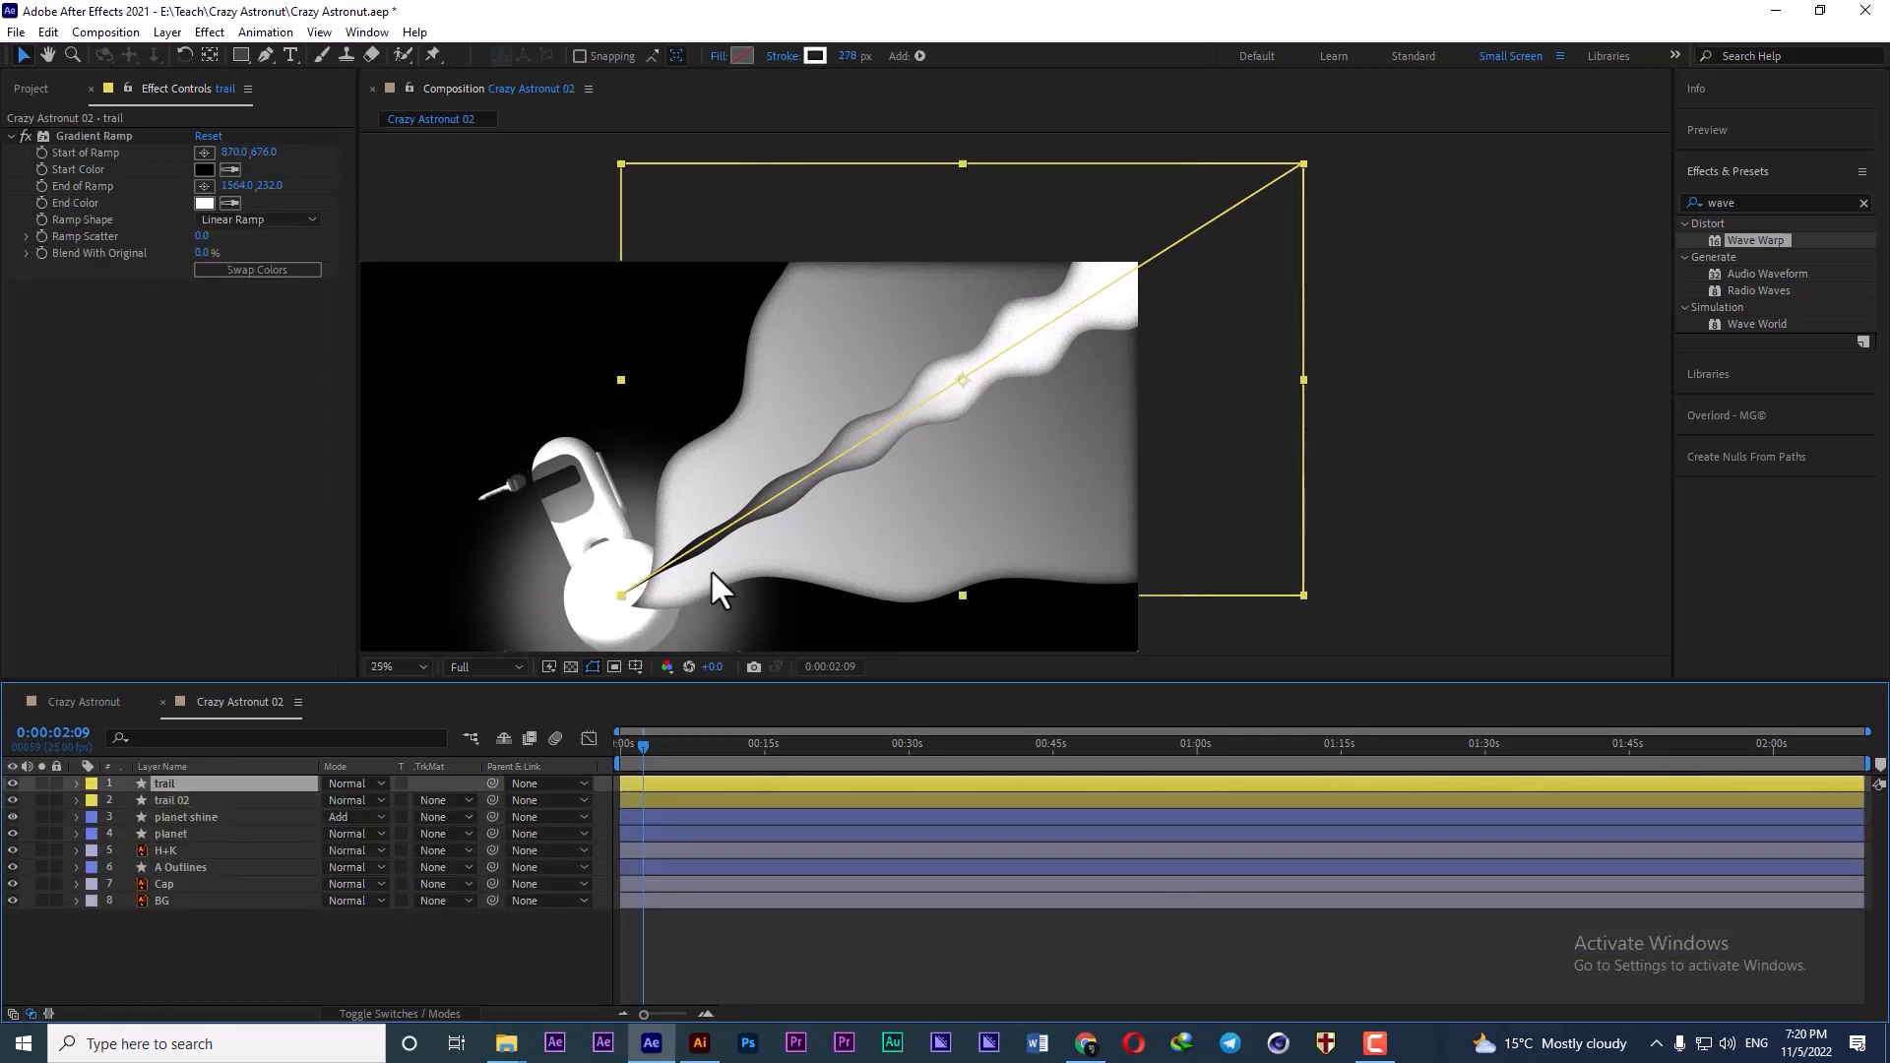
pyautogui.press(',')
pyautogui.press('.')
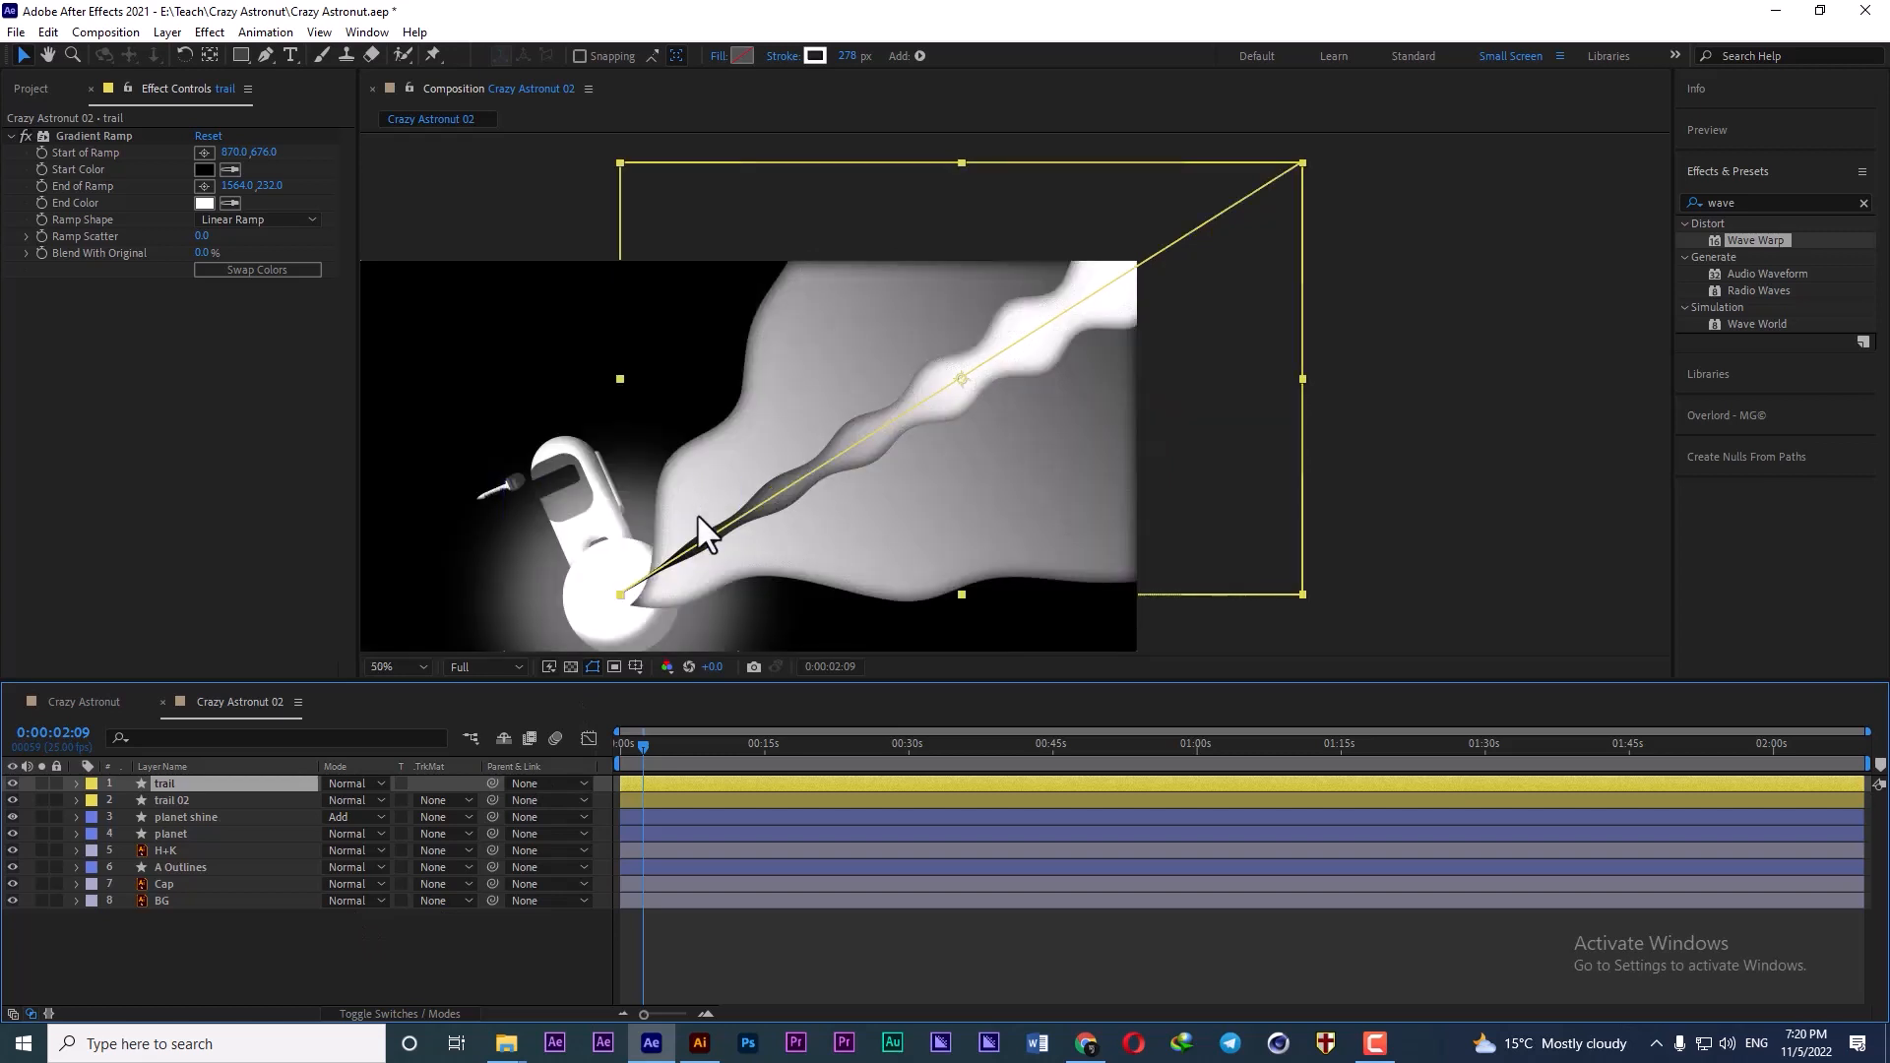
pyautogui.press(',')
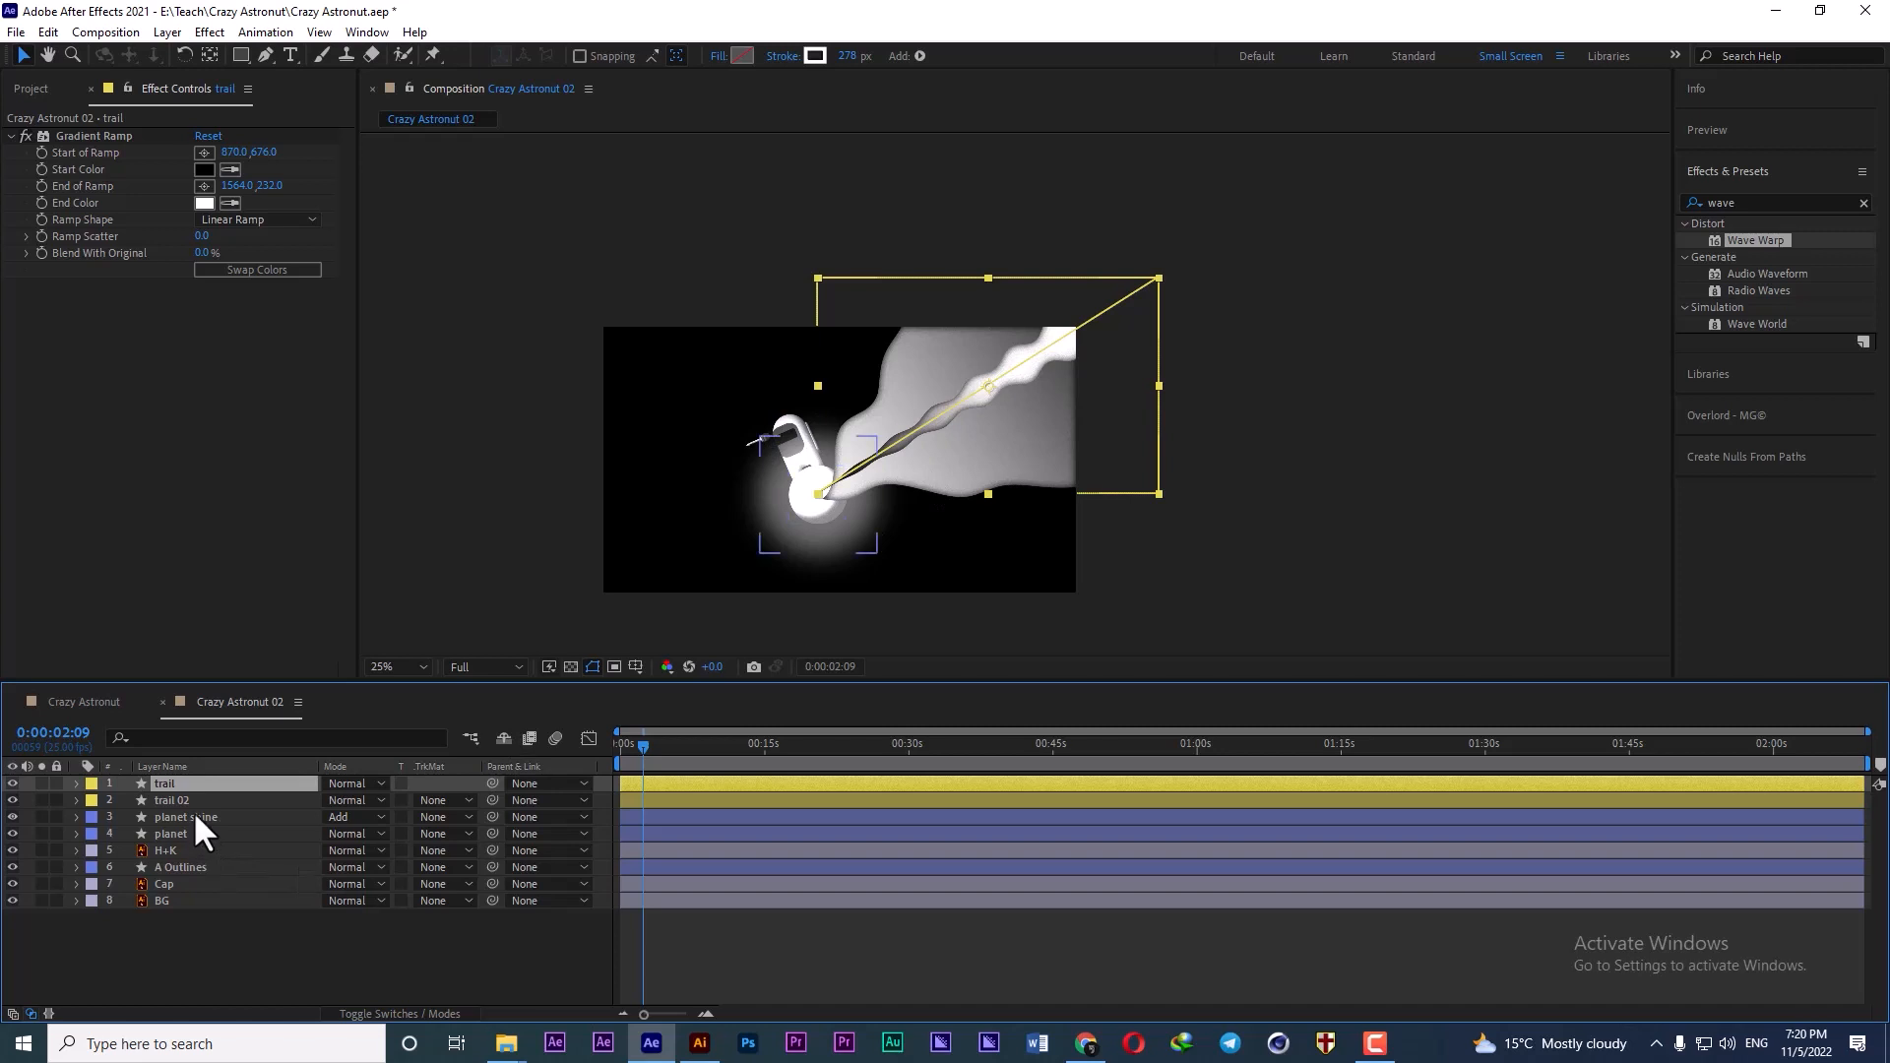
pyautogui.scroll(2, 823, 514)
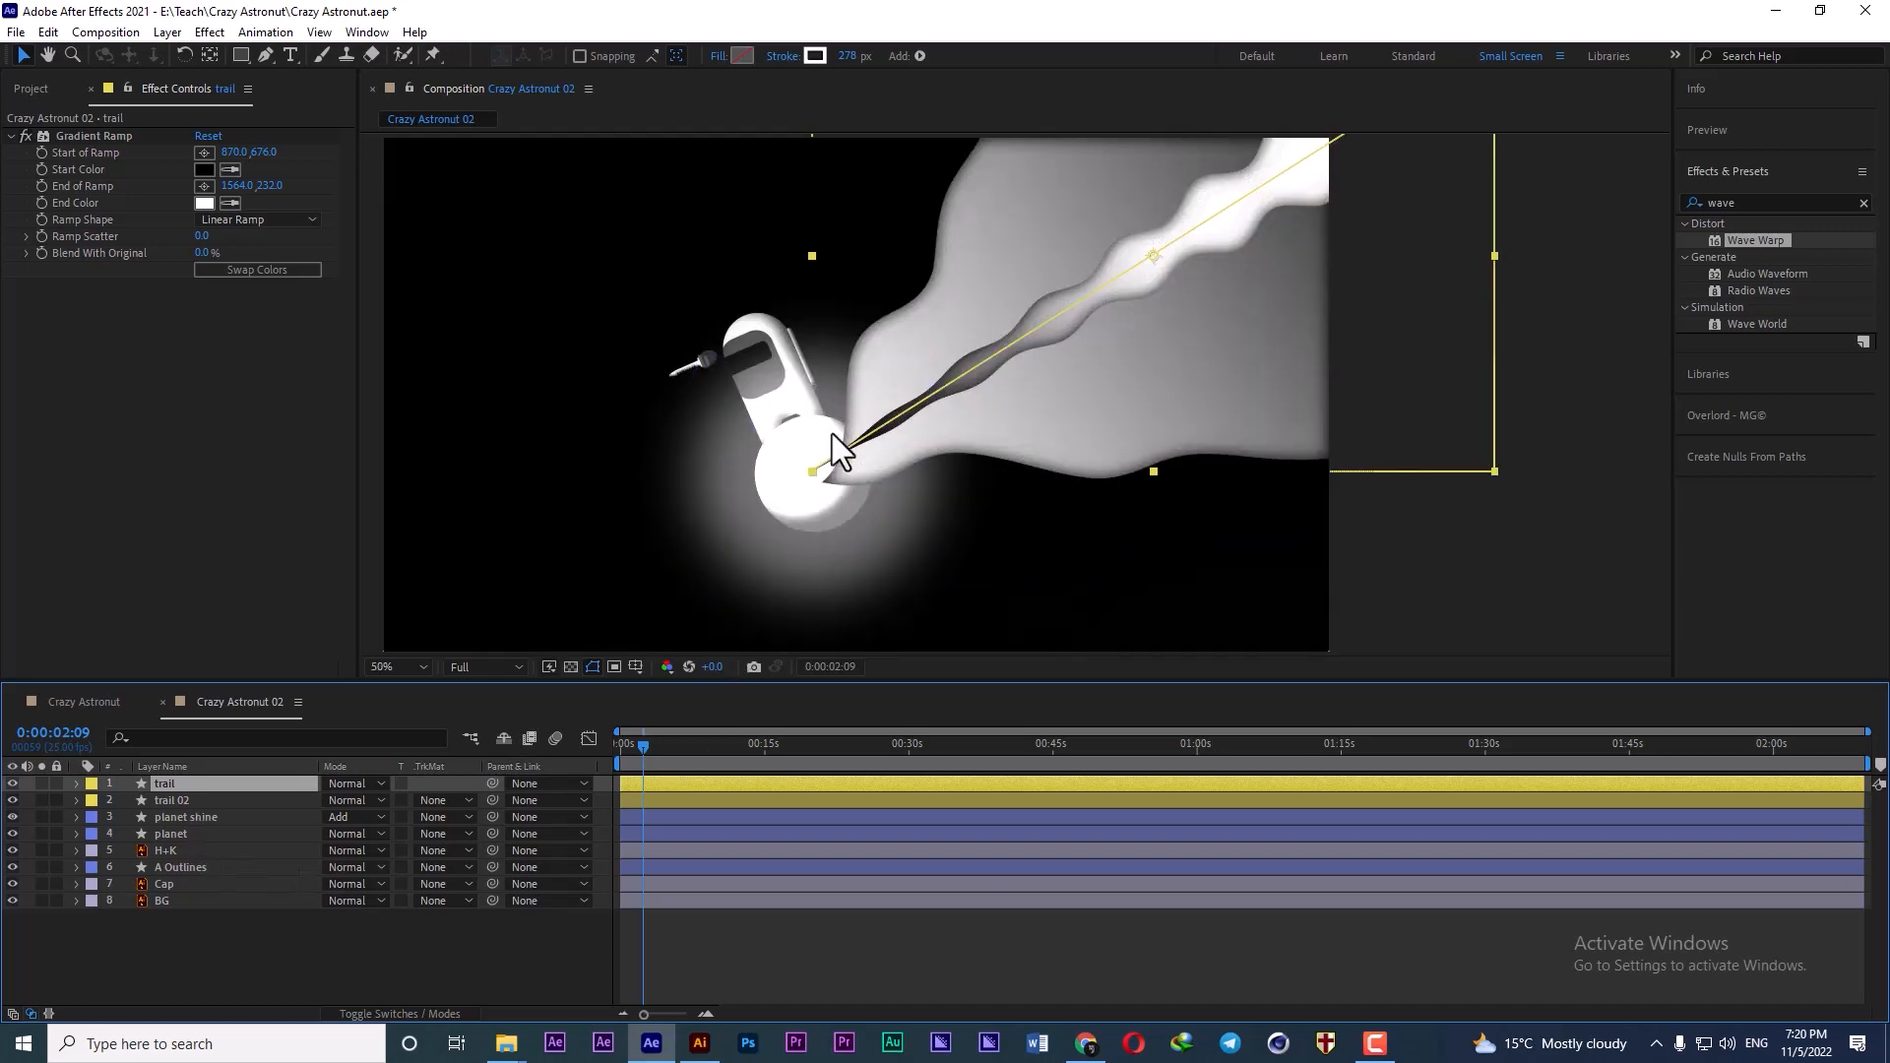
pyautogui.scroll(-2, 831, 433)
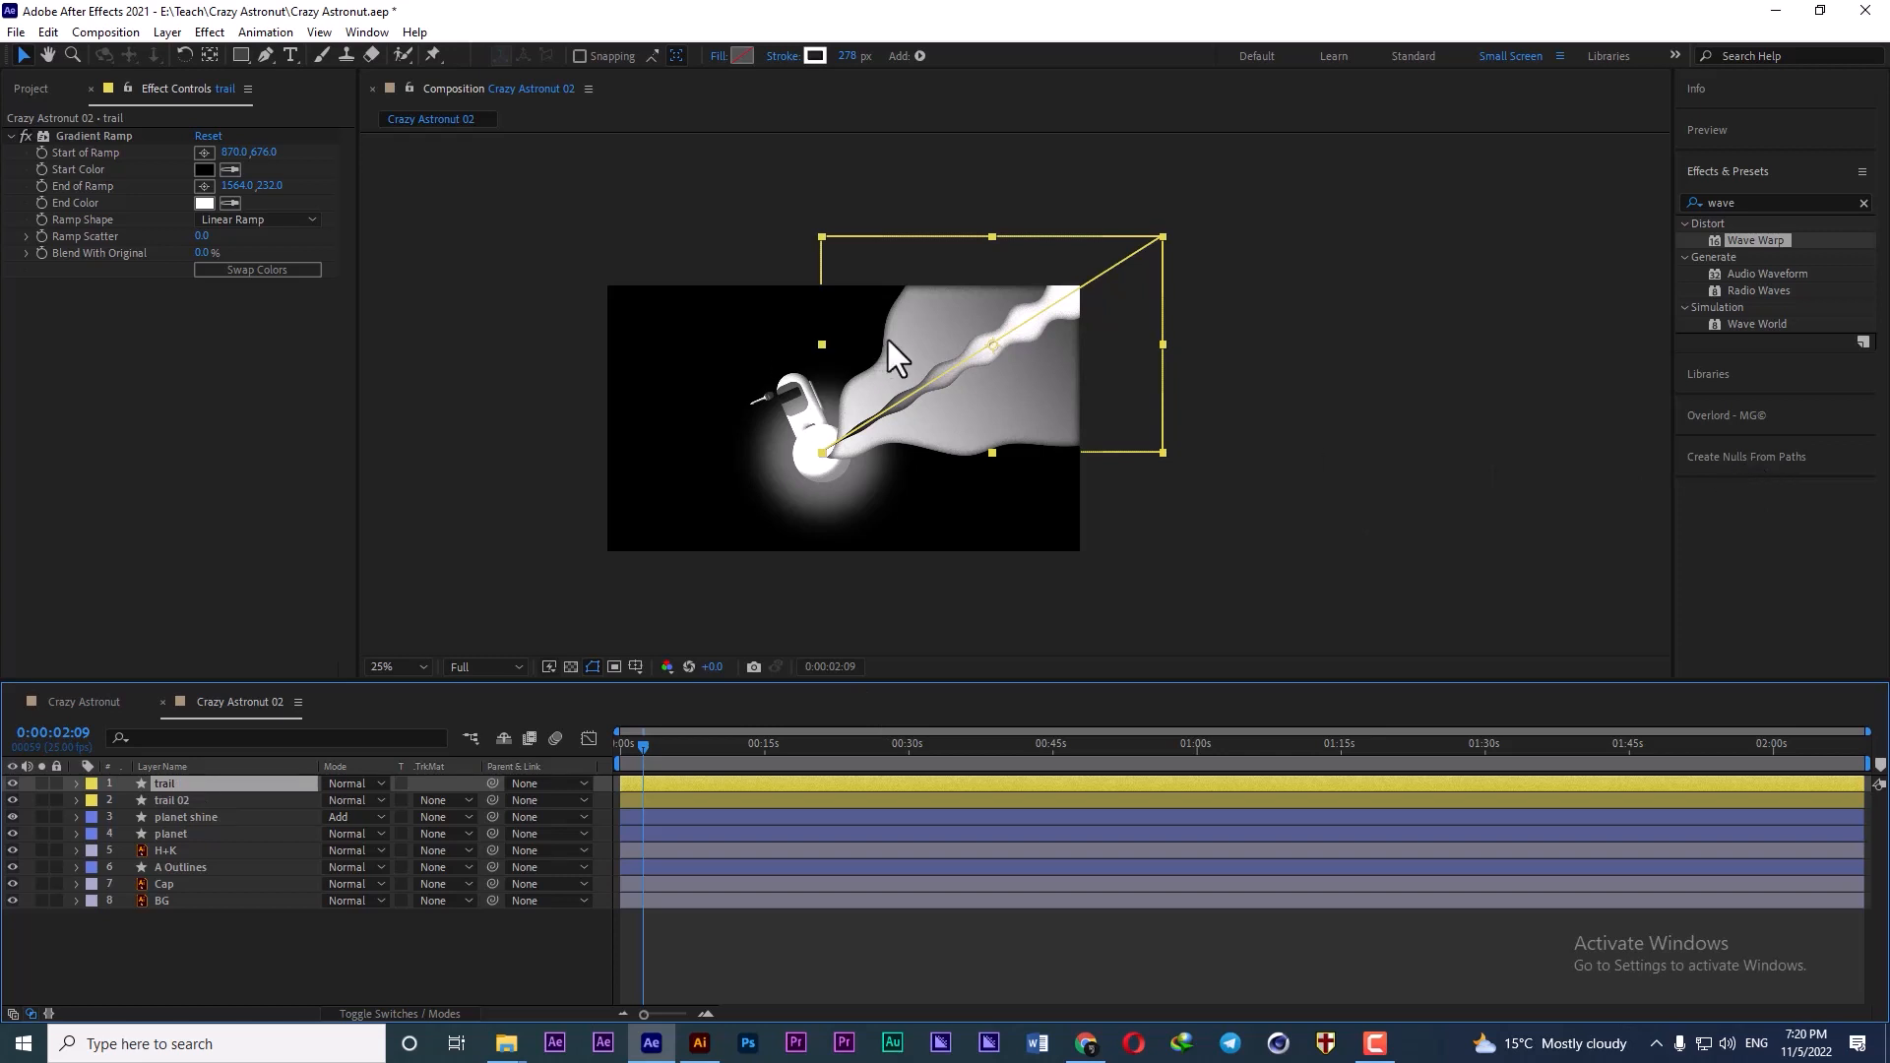
# - Create nulls for the trail layer's path with Create Nulls From Paths, using Nulls Follow Points, and select the null at the planet end
pyautogui.click(366, 34)
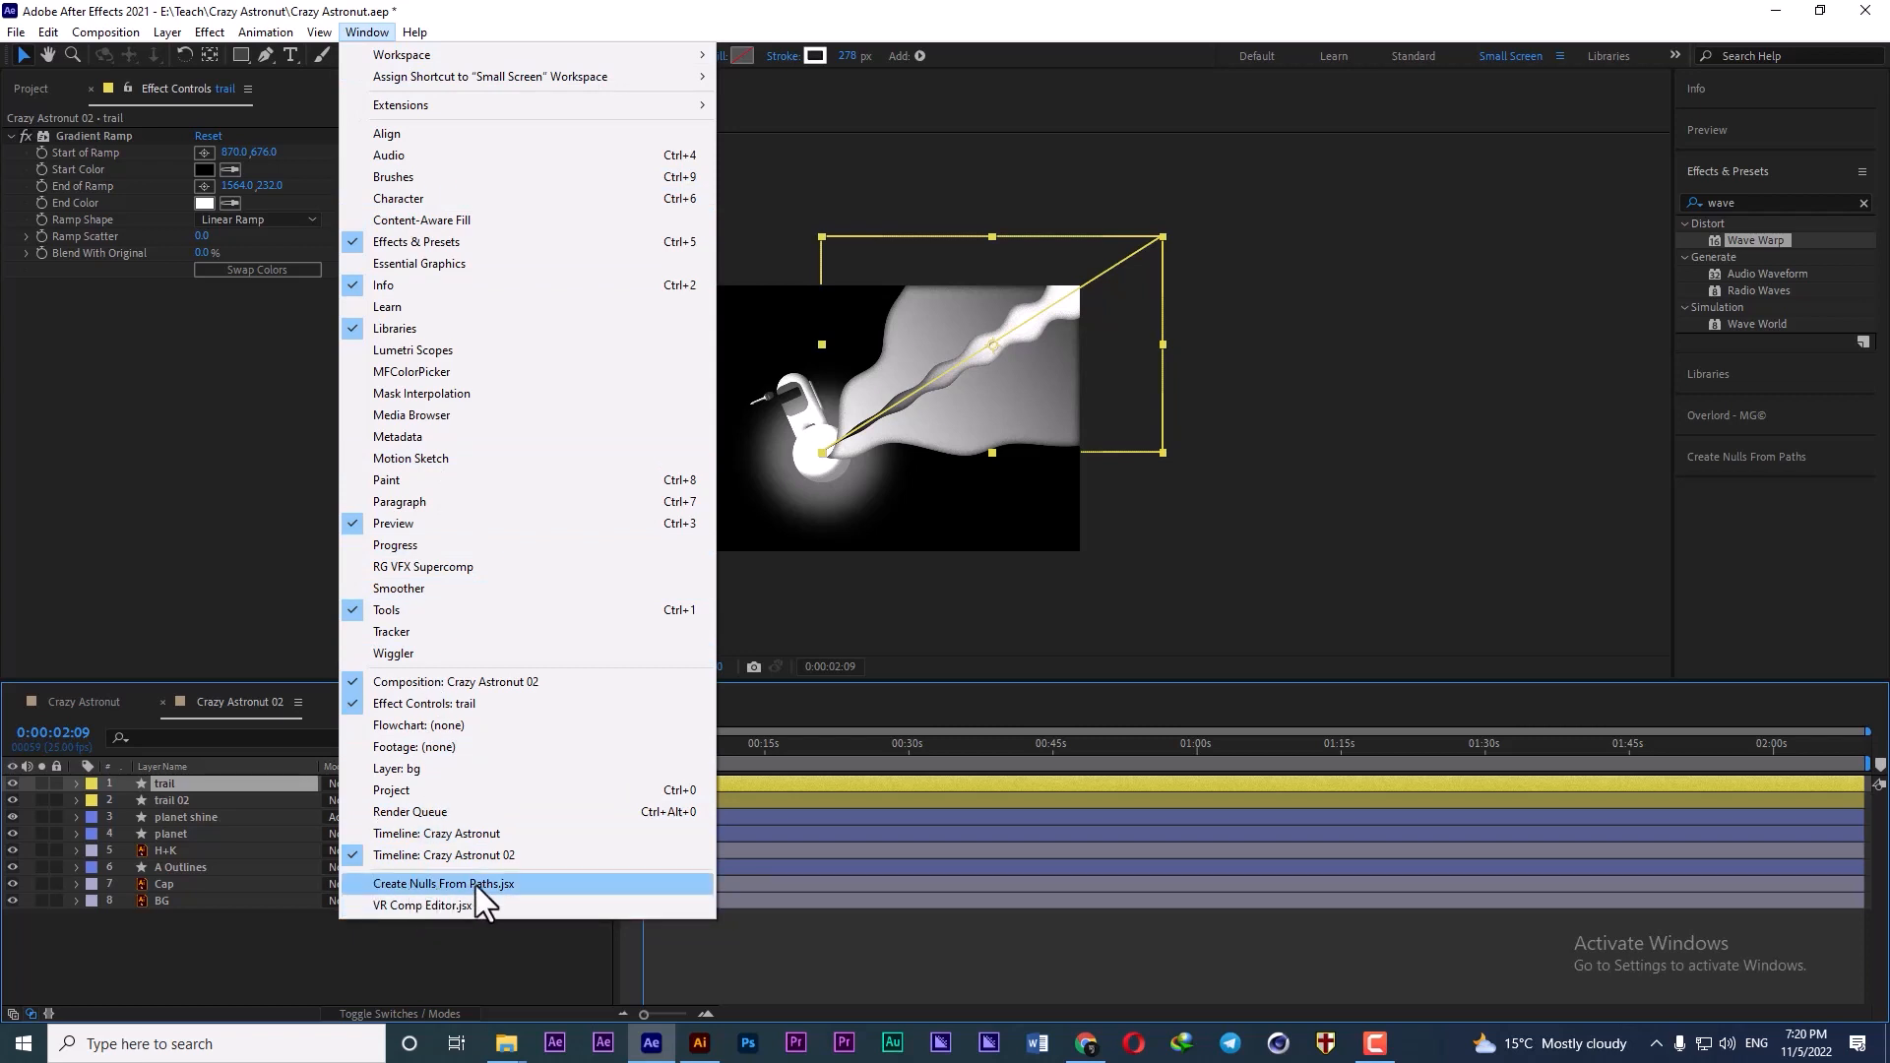
pyautogui.click(1743, 456)
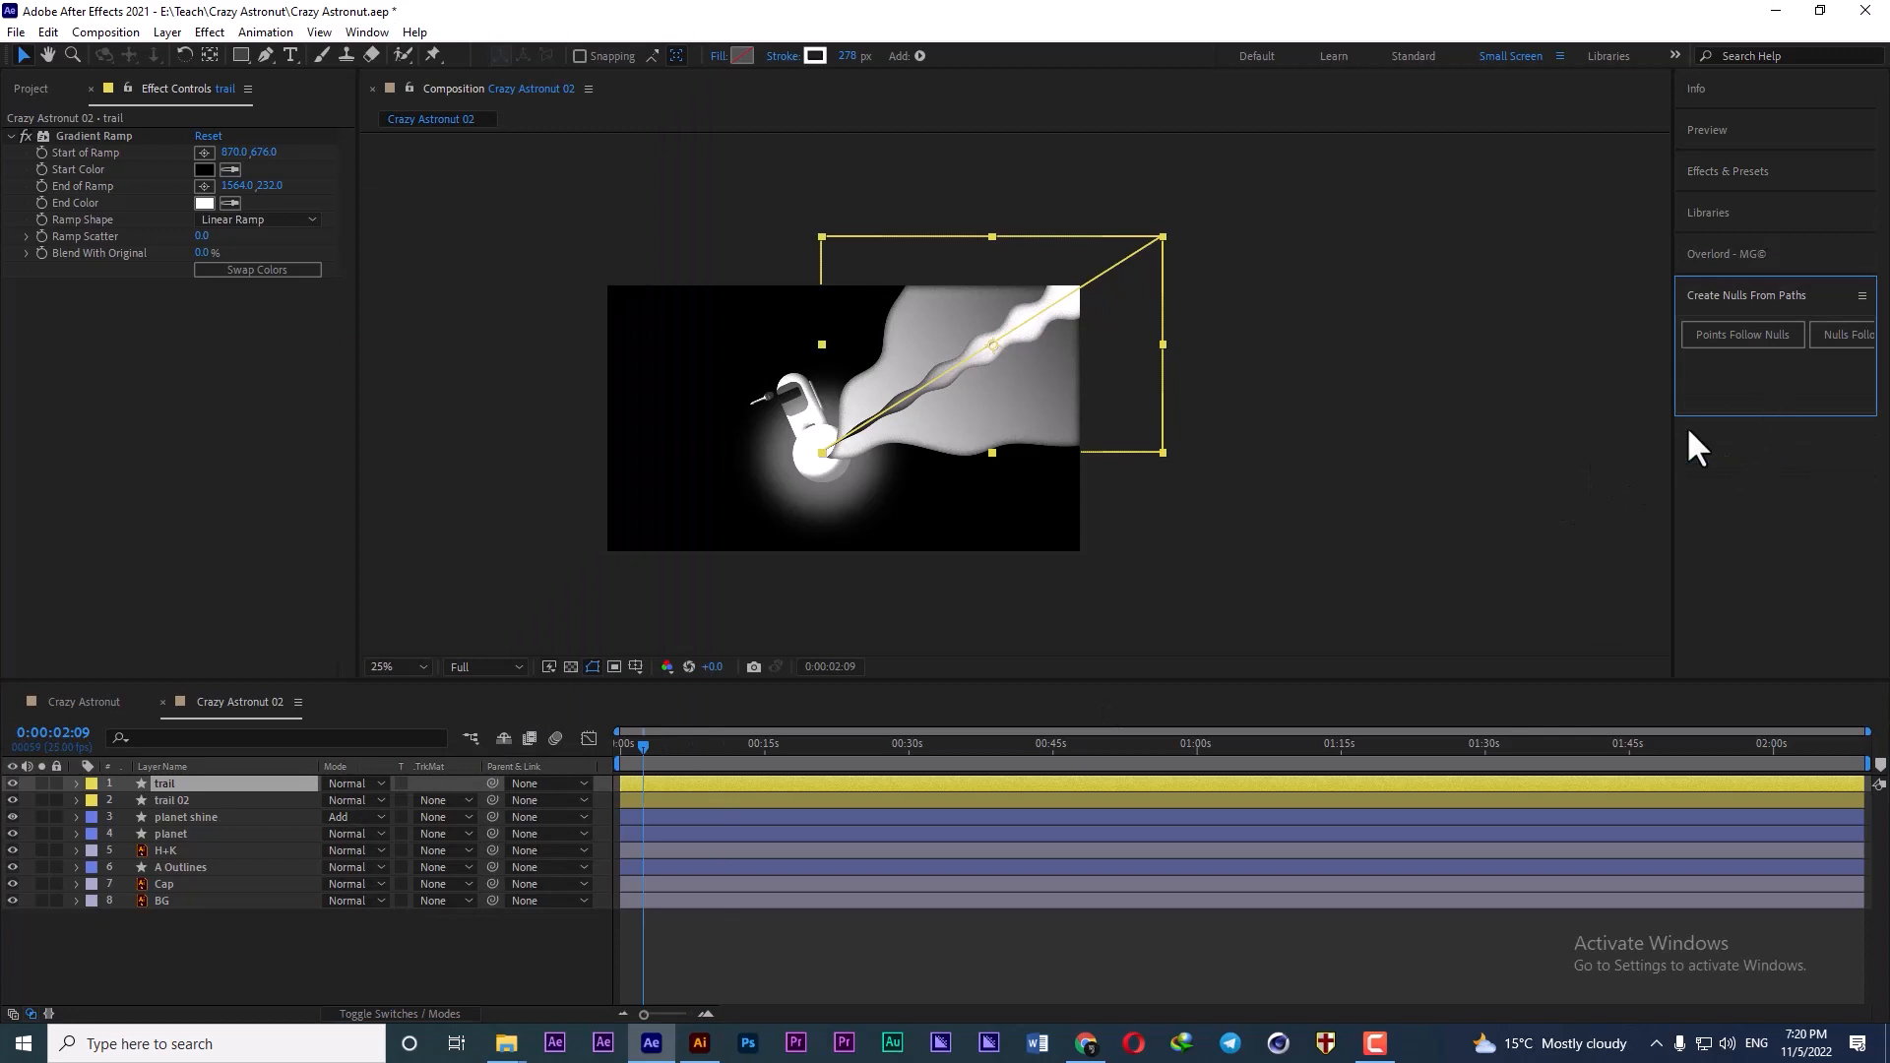
pyautogui.click(73, 784)
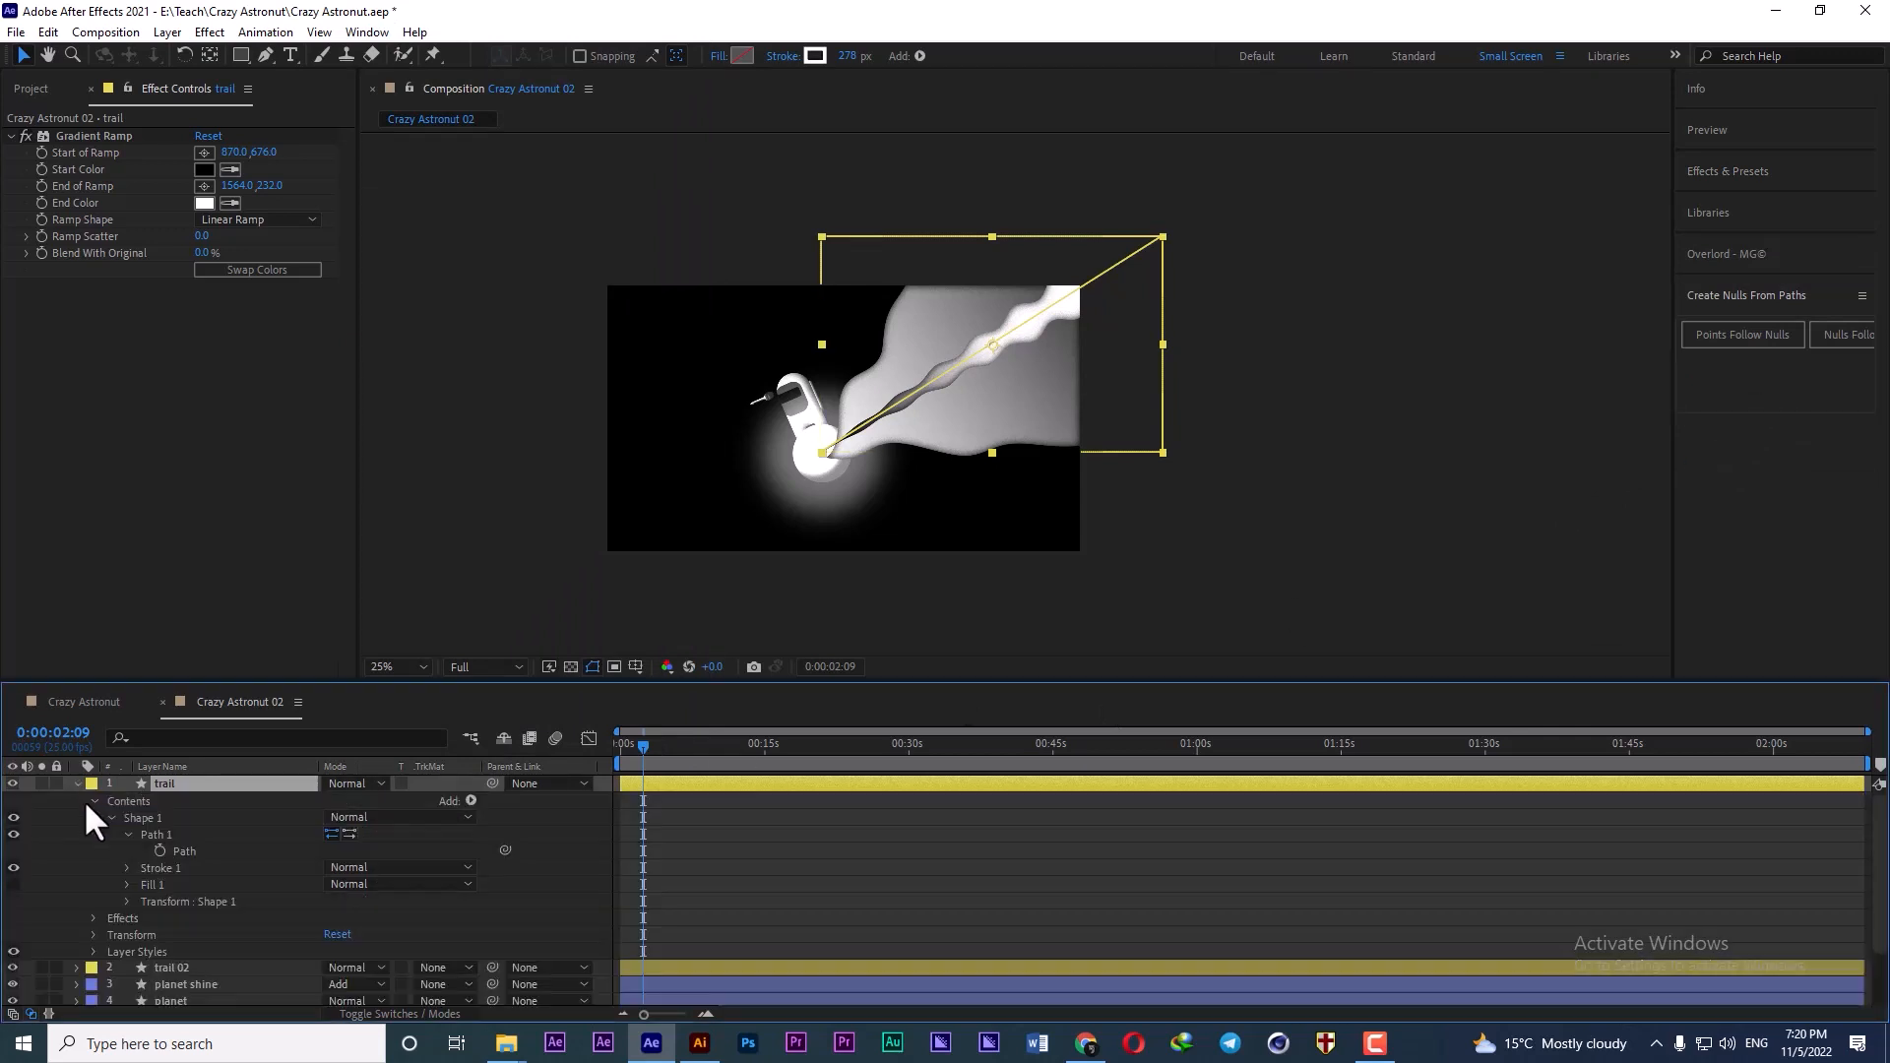
pyautogui.click(184, 850)
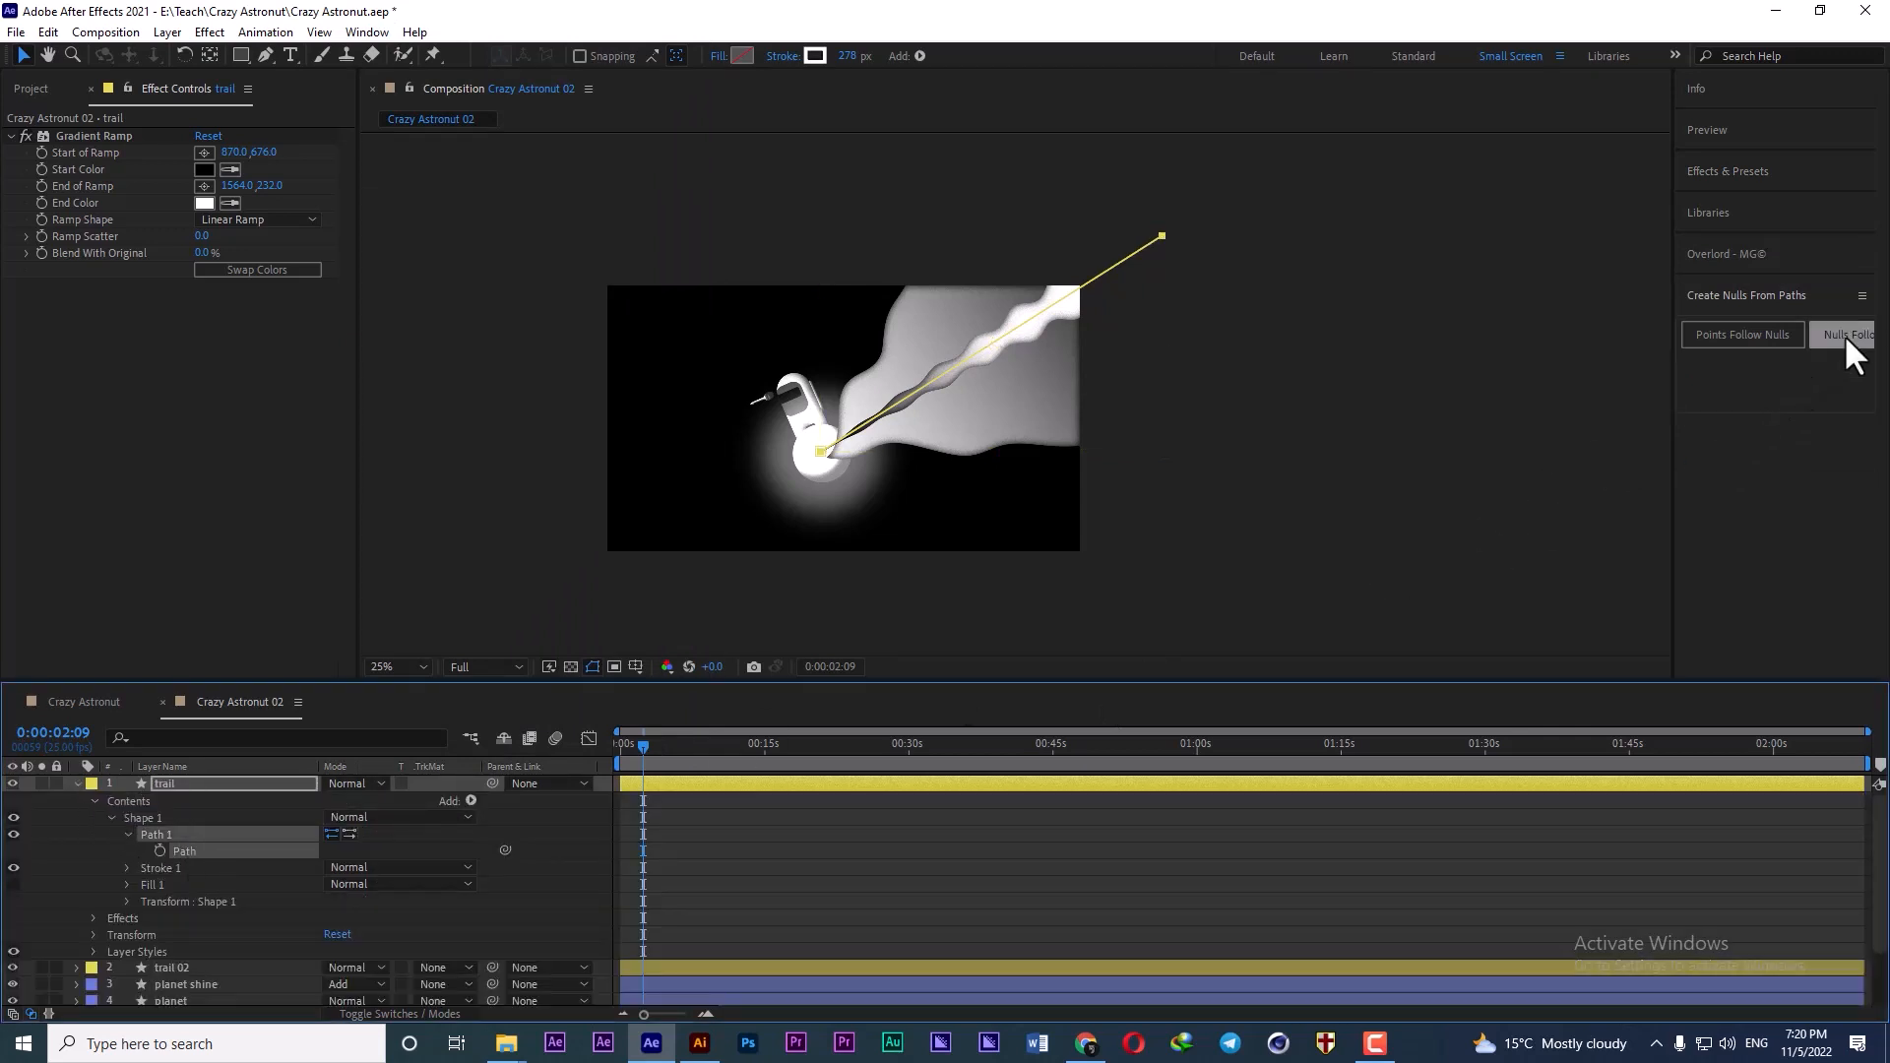
pyautogui.moveTo(1673, 326); pyautogui.dragTo(1530, 331)
pyautogui.click(1704, 335)
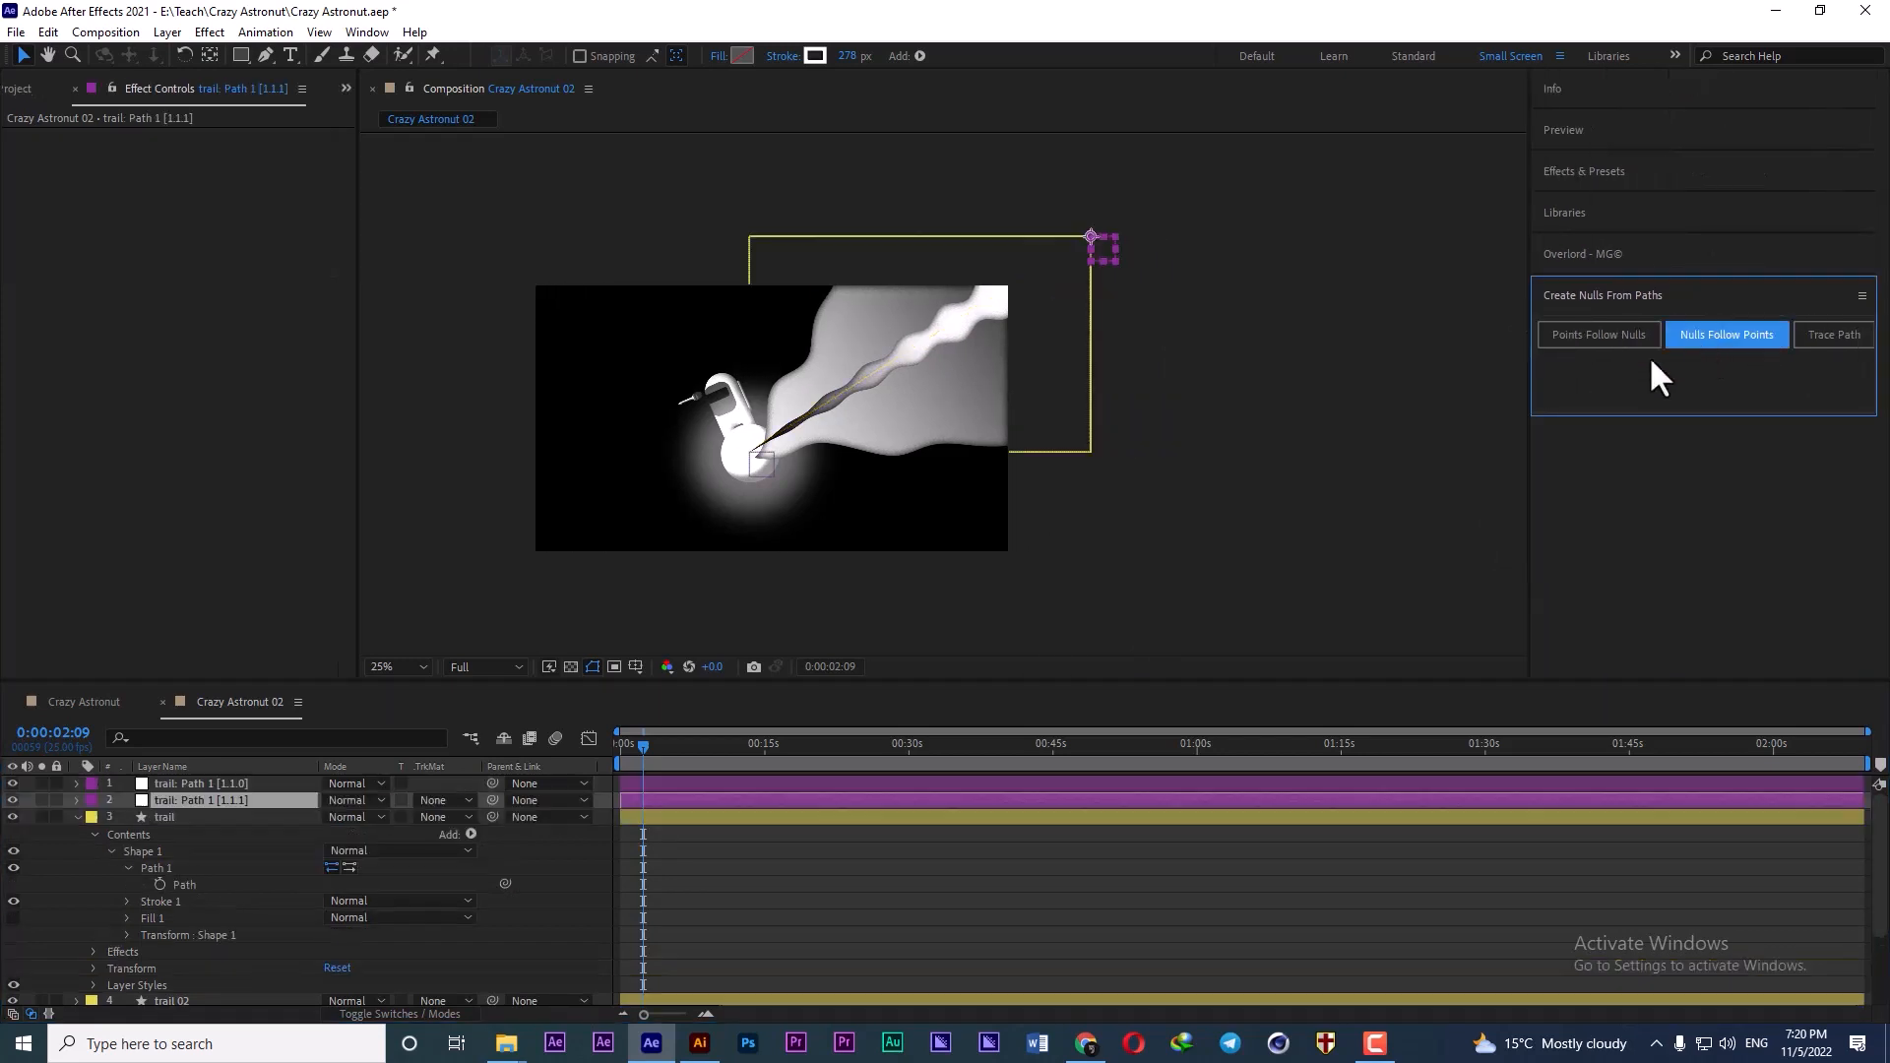
pyautogui.click(169, 780)
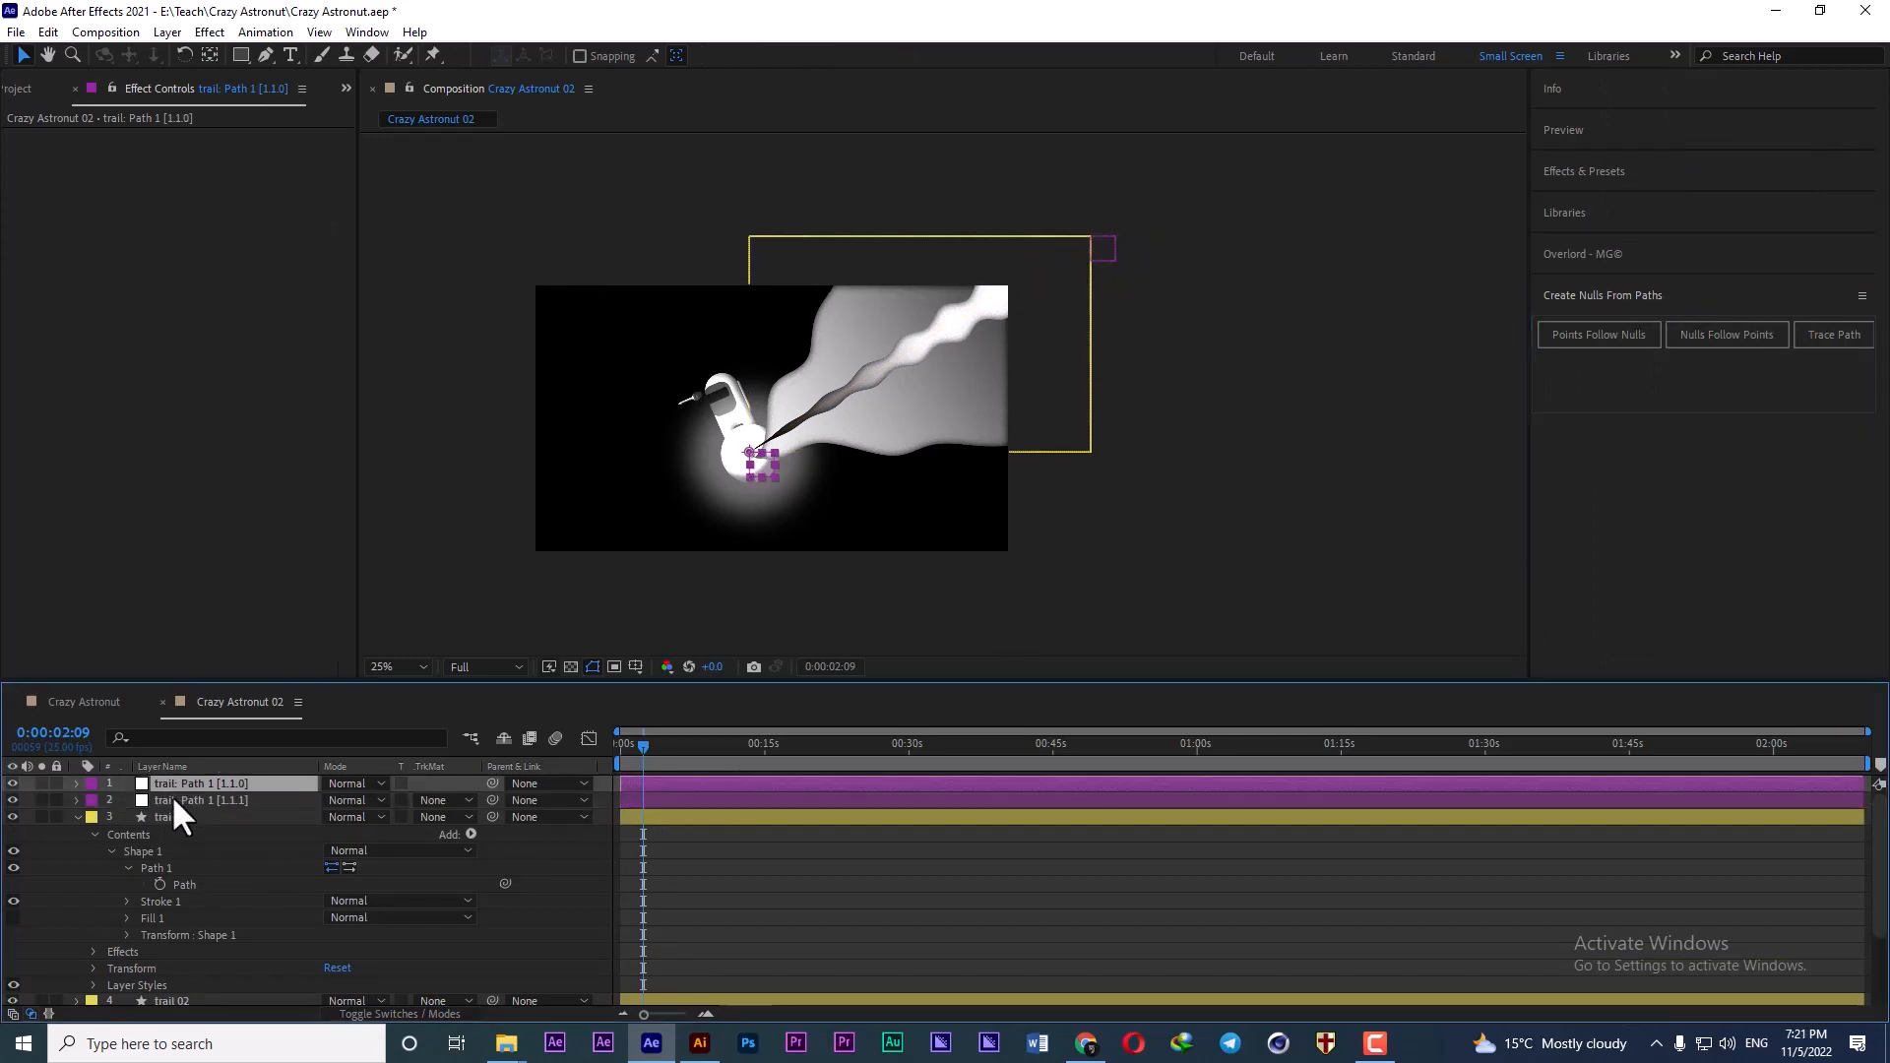
# - Delete the null at the trail's far end and collapse the trail layer
pyautogui.click(173, 799)
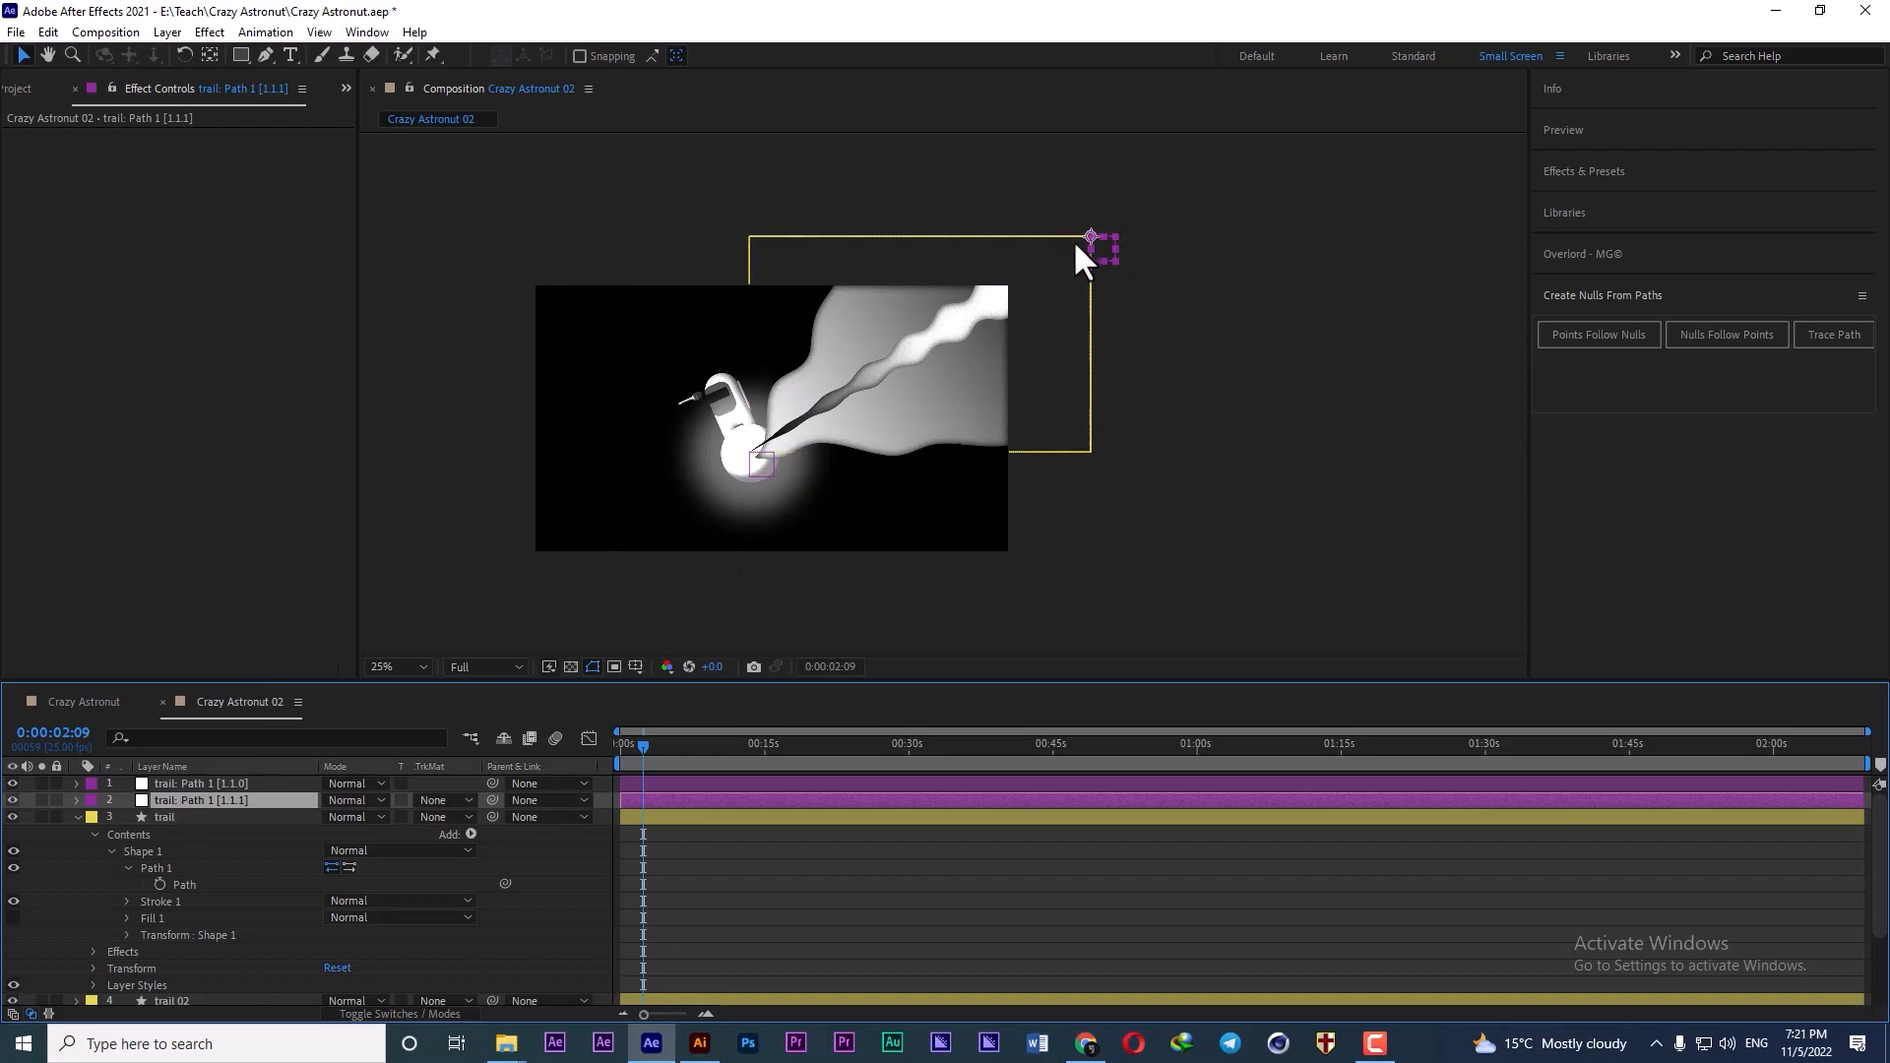
pyautogui.press('Delete')
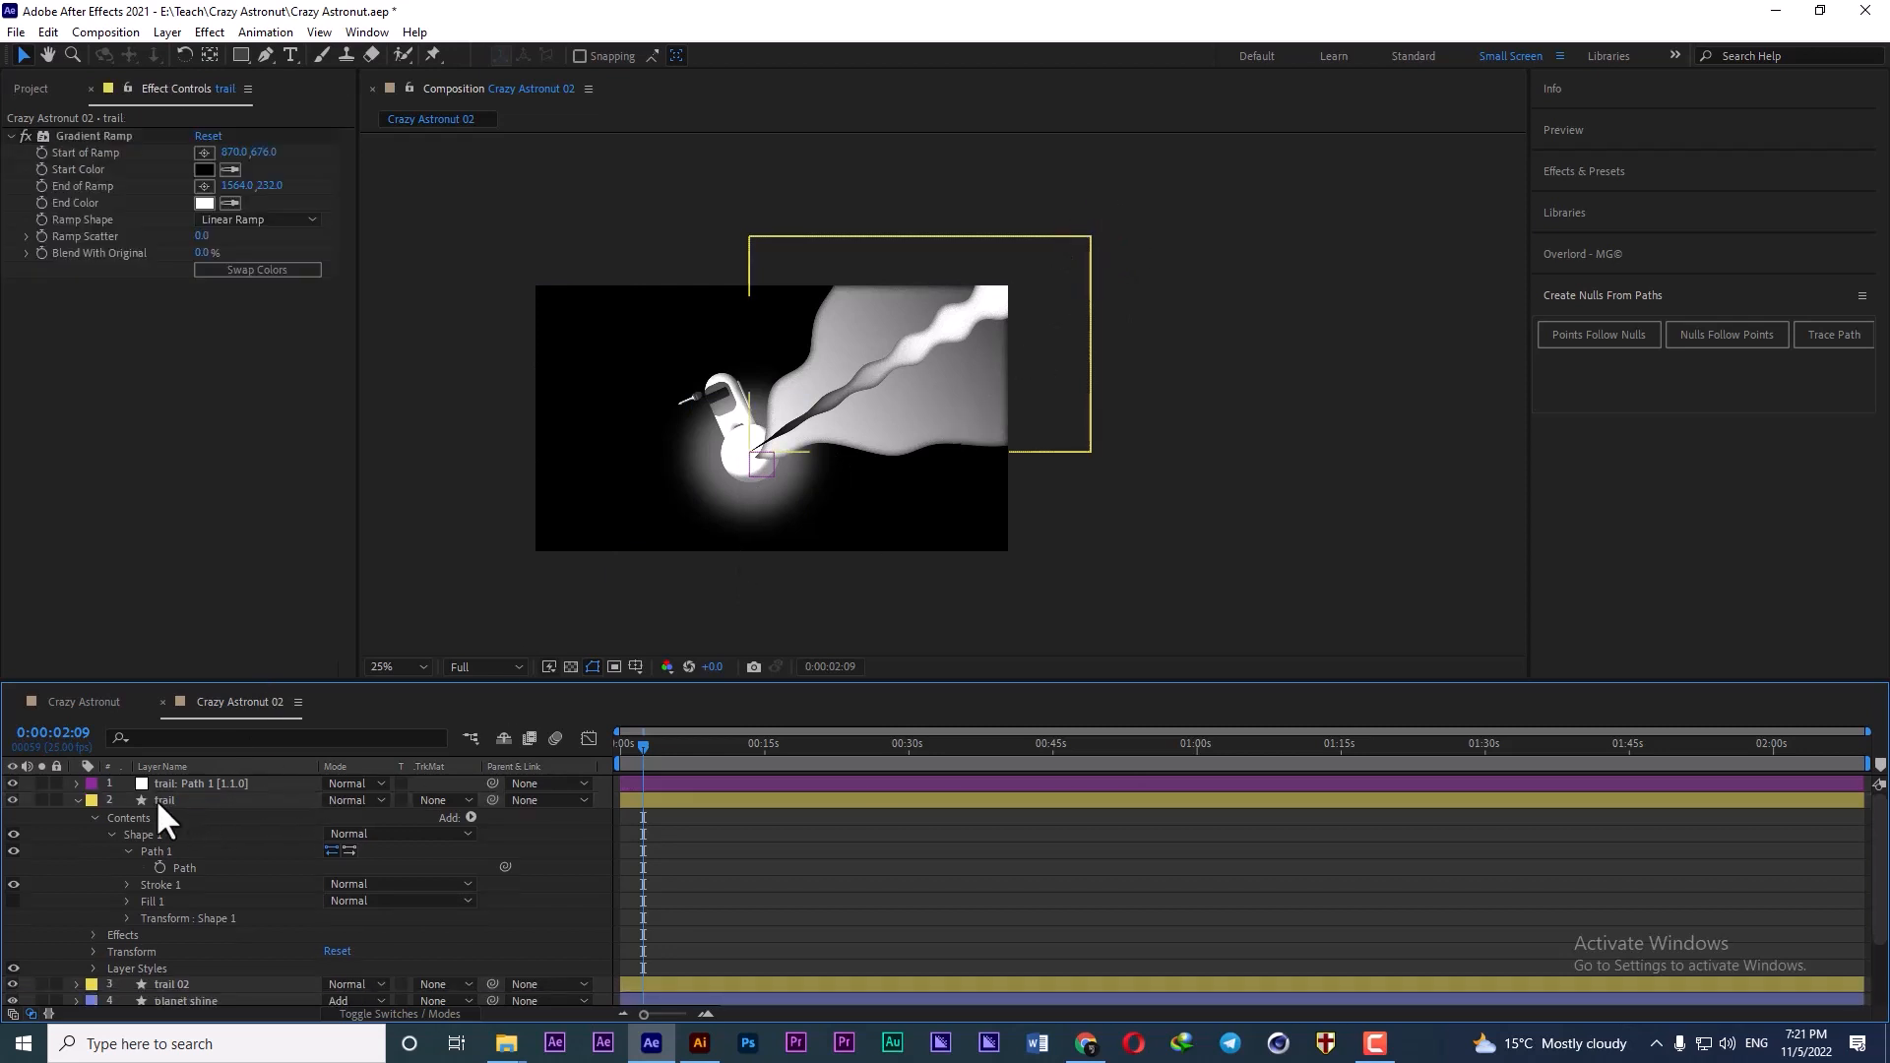
pyautogui.click(79, 800)
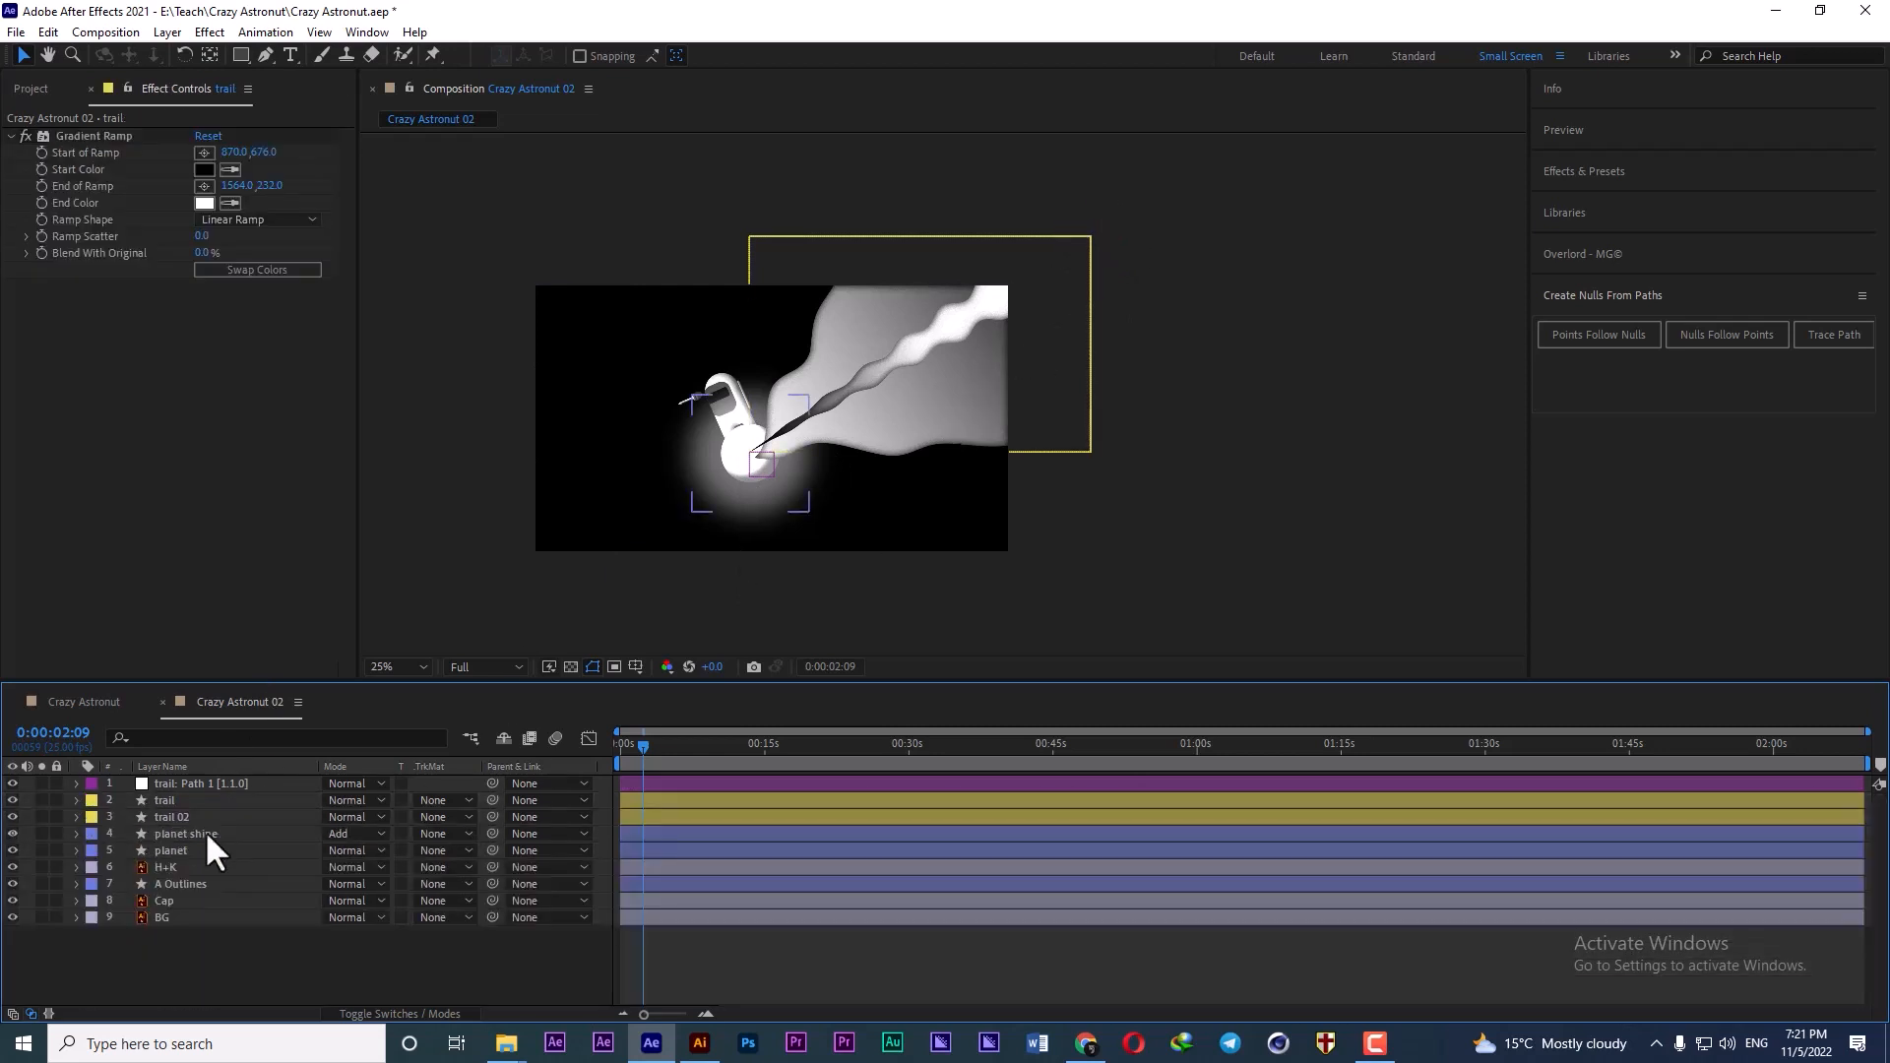
# - Parent the planet shine, planet, H+K, A Outlines and Cap layers to the remaining trail path null
pyautogui.click(181, 899)
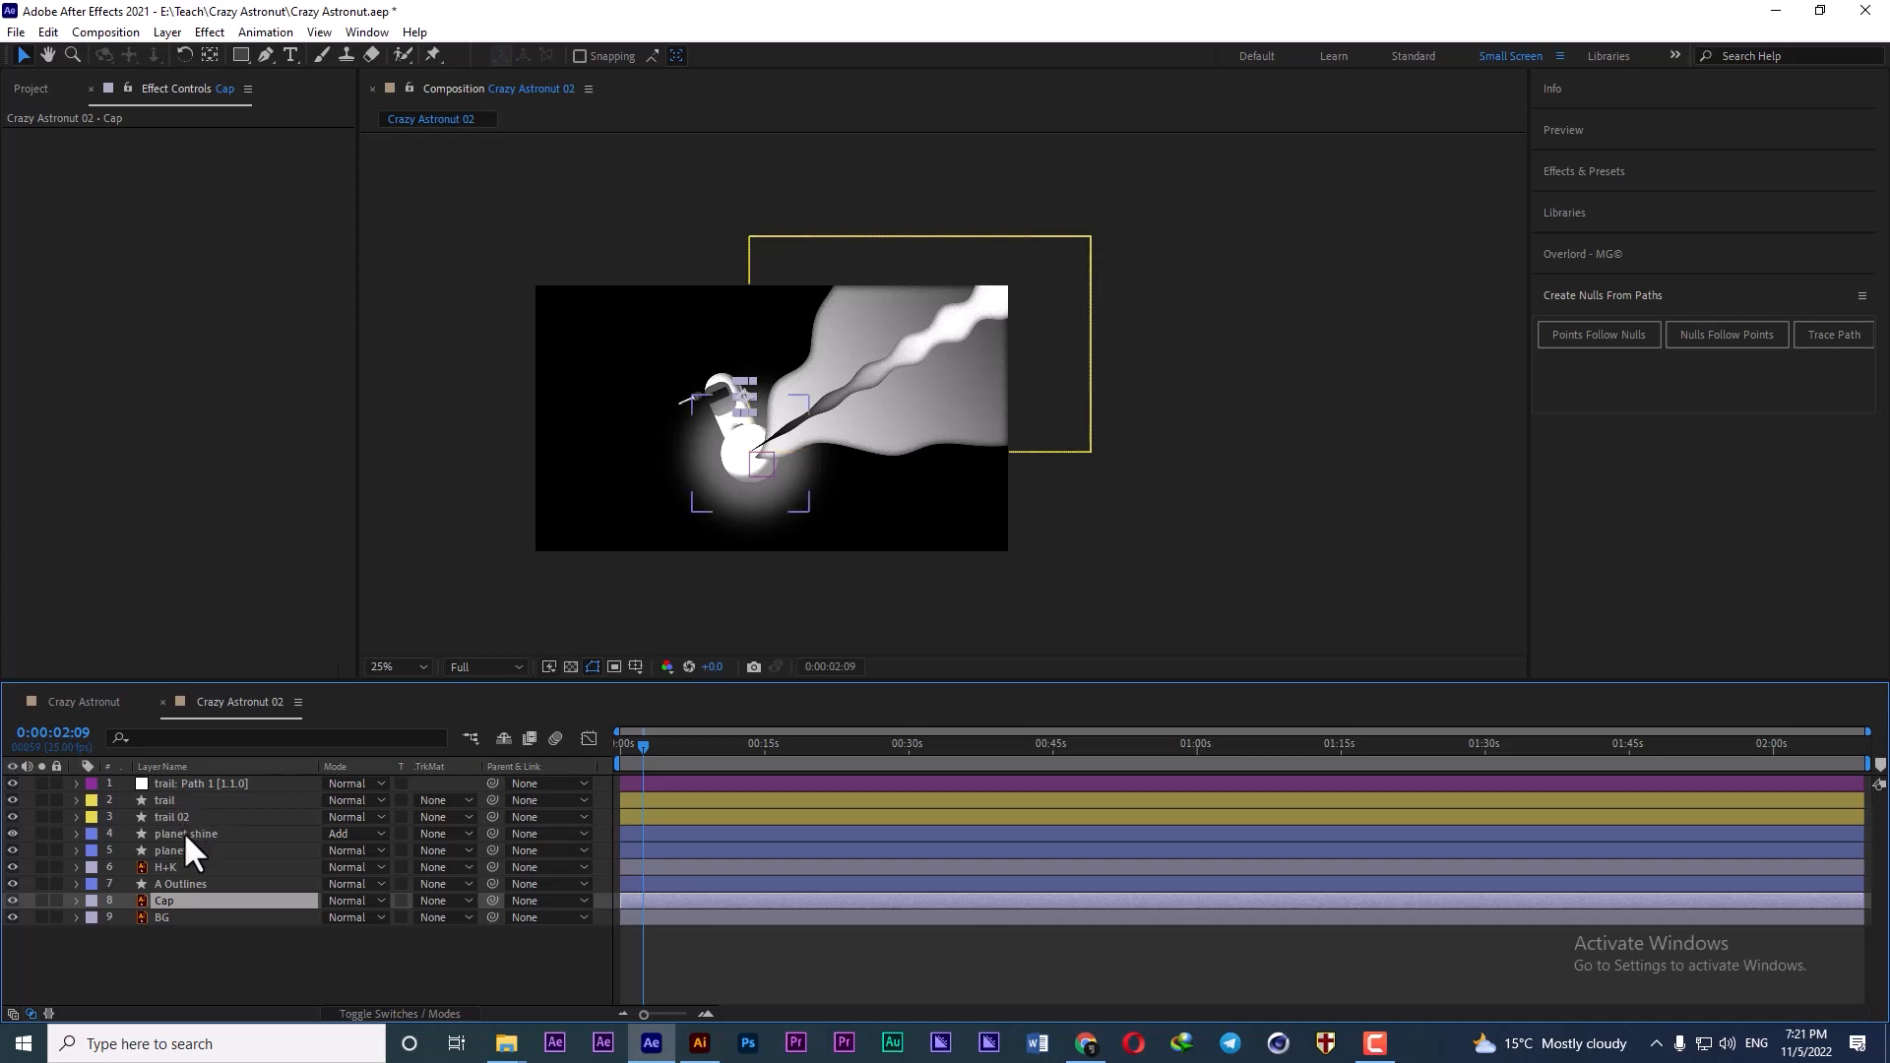
pyautogui.keyDown('shift'); pyautogui.click(187, 833); pyautogui.keyUp('shift')
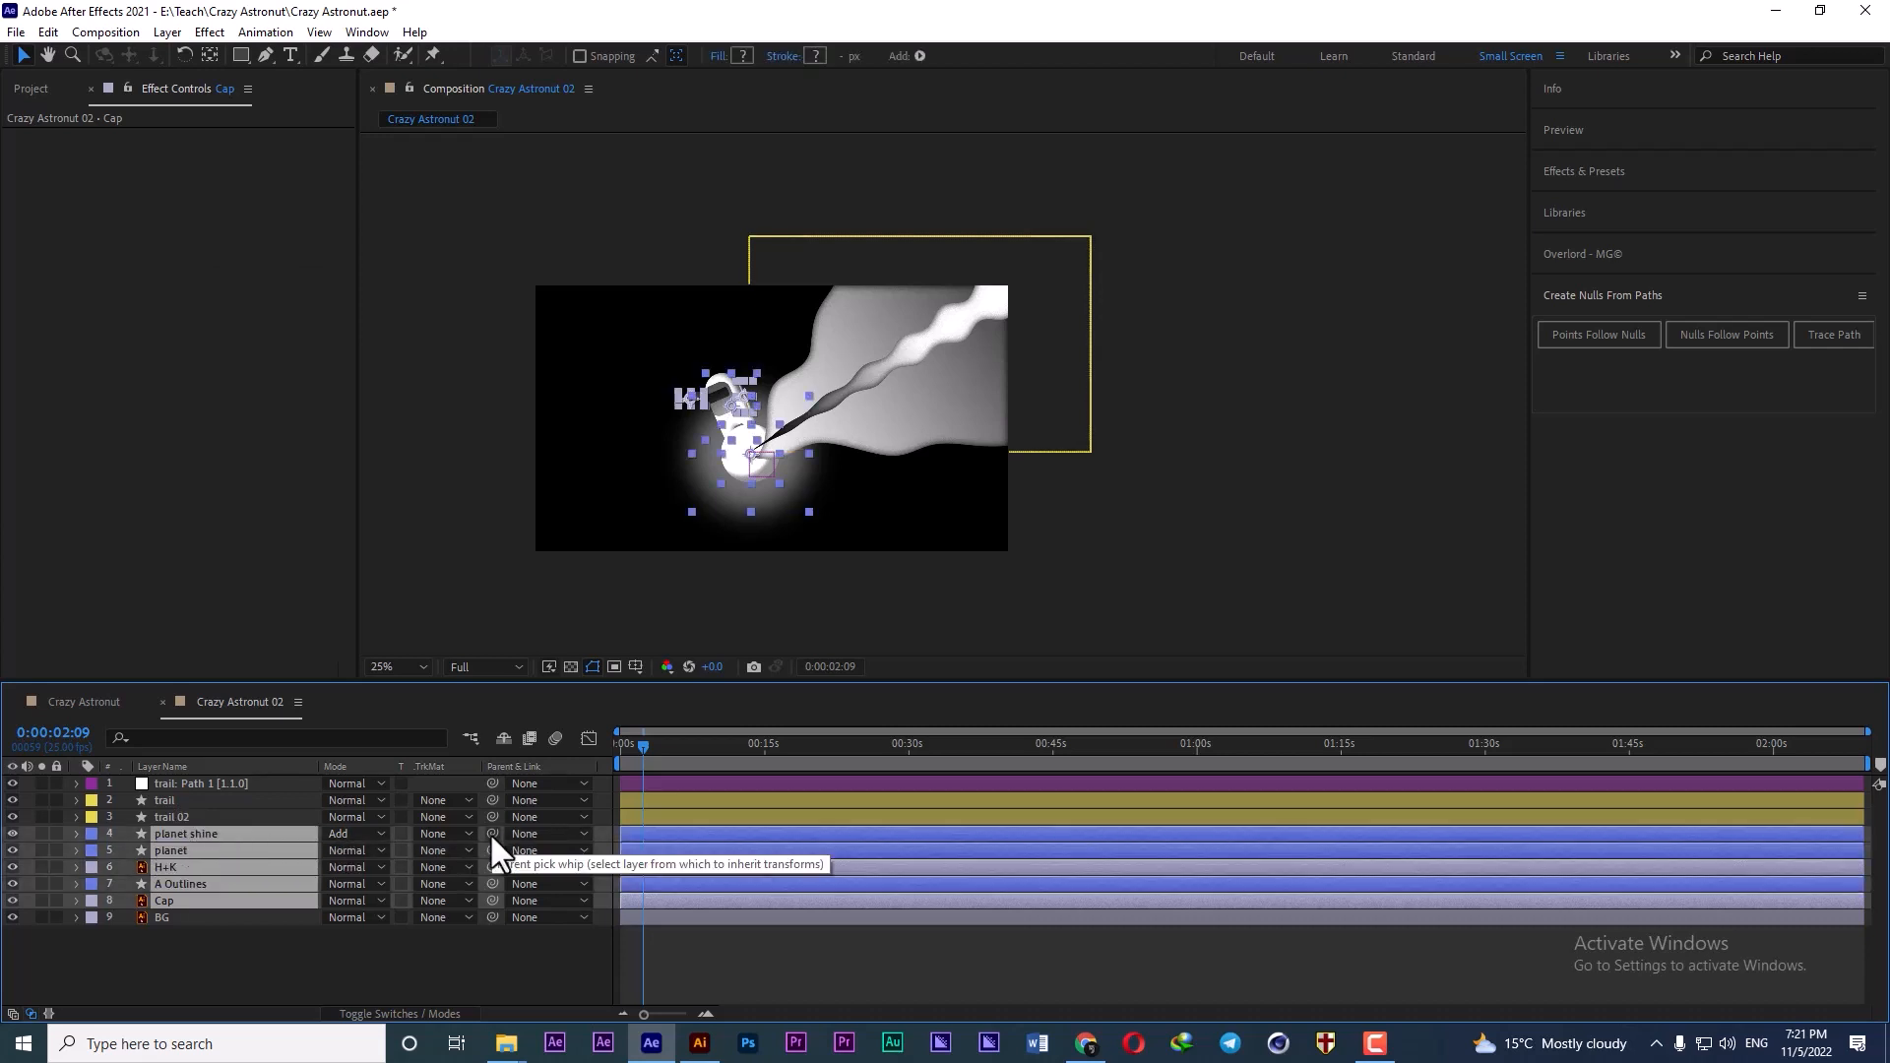
pyautogui.moveTo(491, 834); pyautogui.dragTo(199, 783)
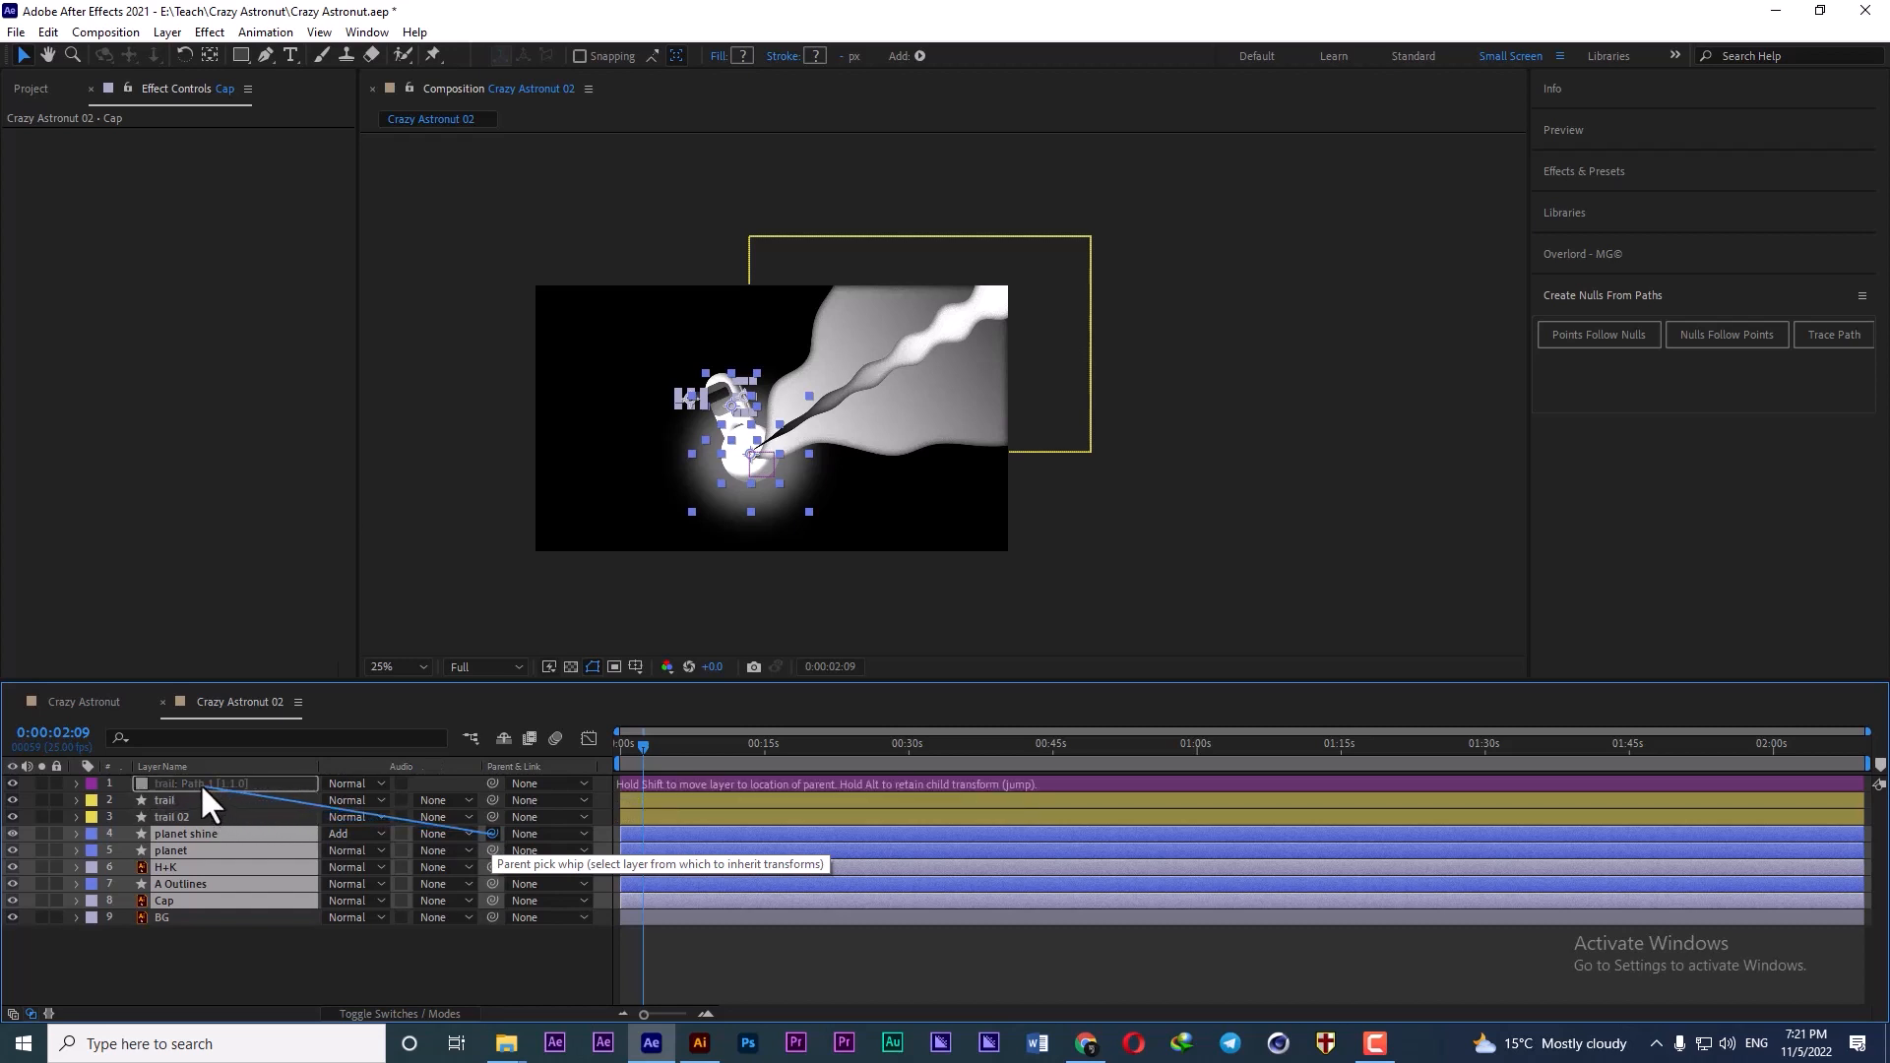
pyautogui.moveTo(199, 782); pyautogui.dragTo(199, 783)
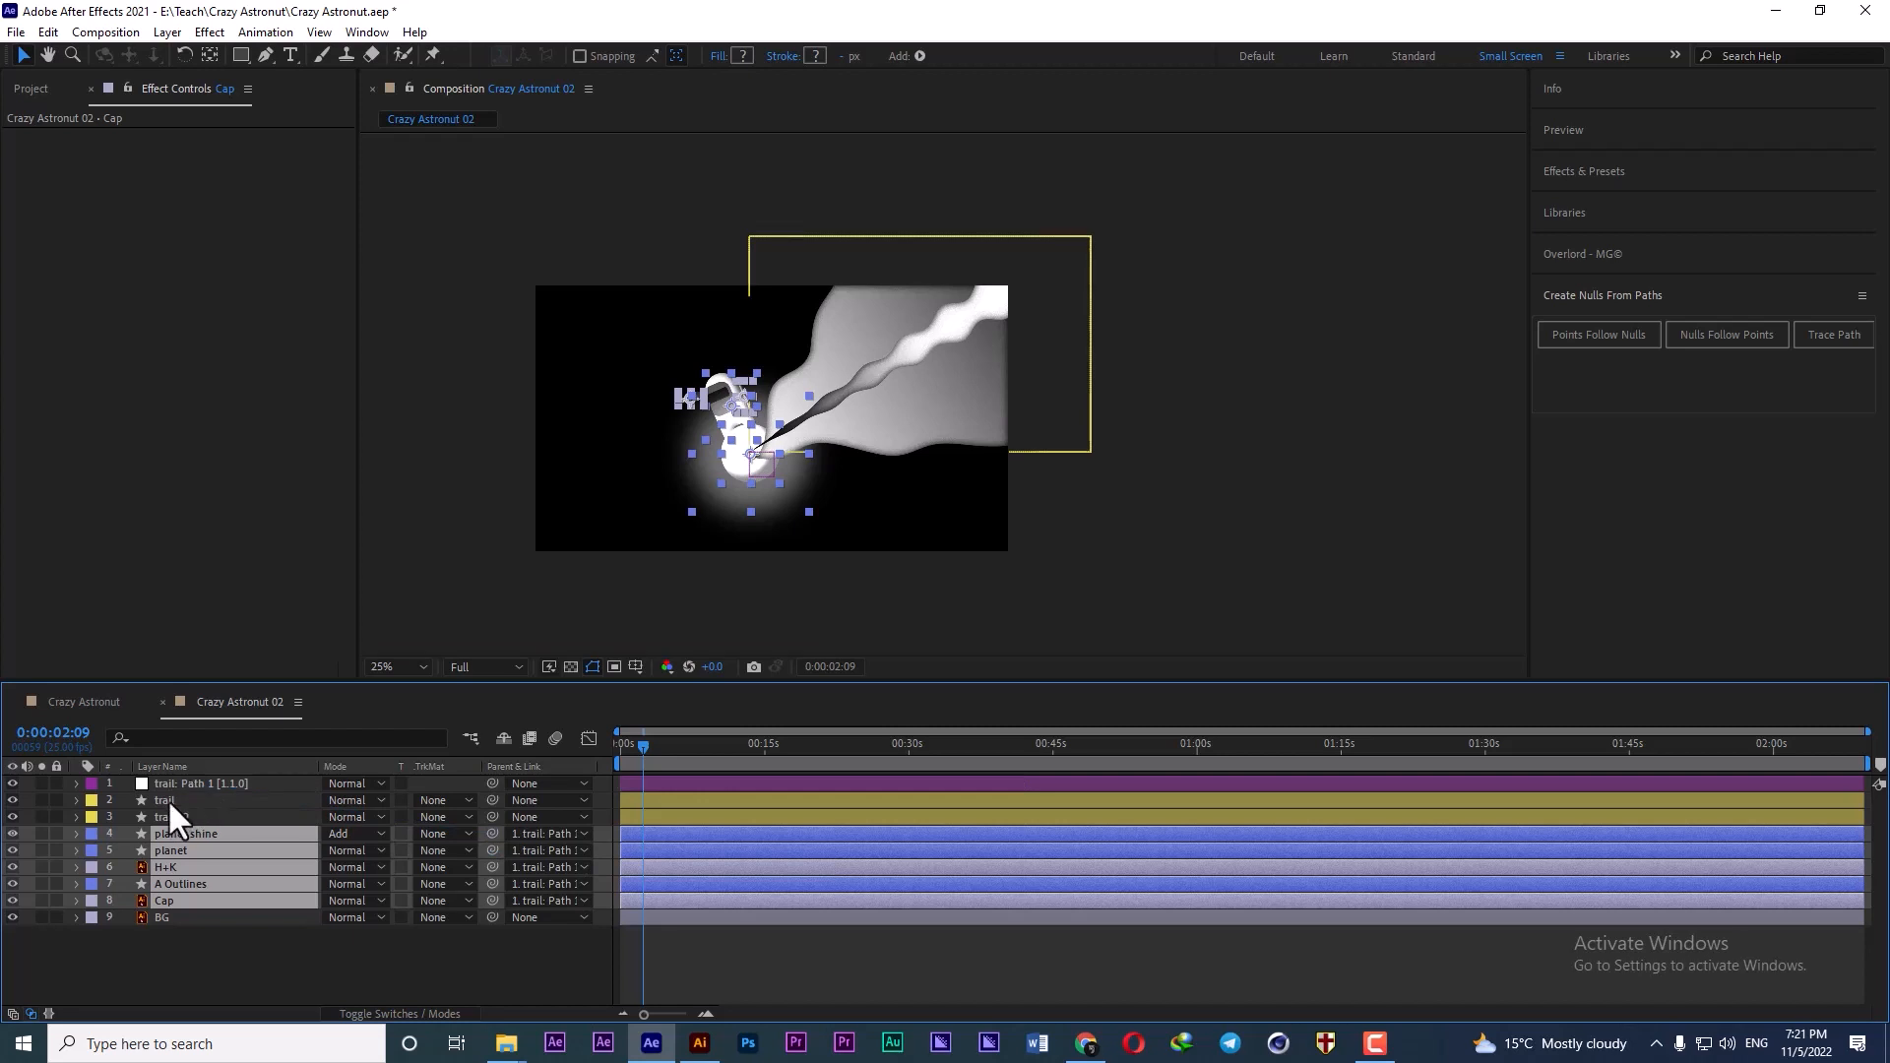
# - End the work area at 0:00:05:00, trim the composition to it, and expand the trail layer's path properties
pyautogui.click(167, 799)
pyautogui.click(76, 800)
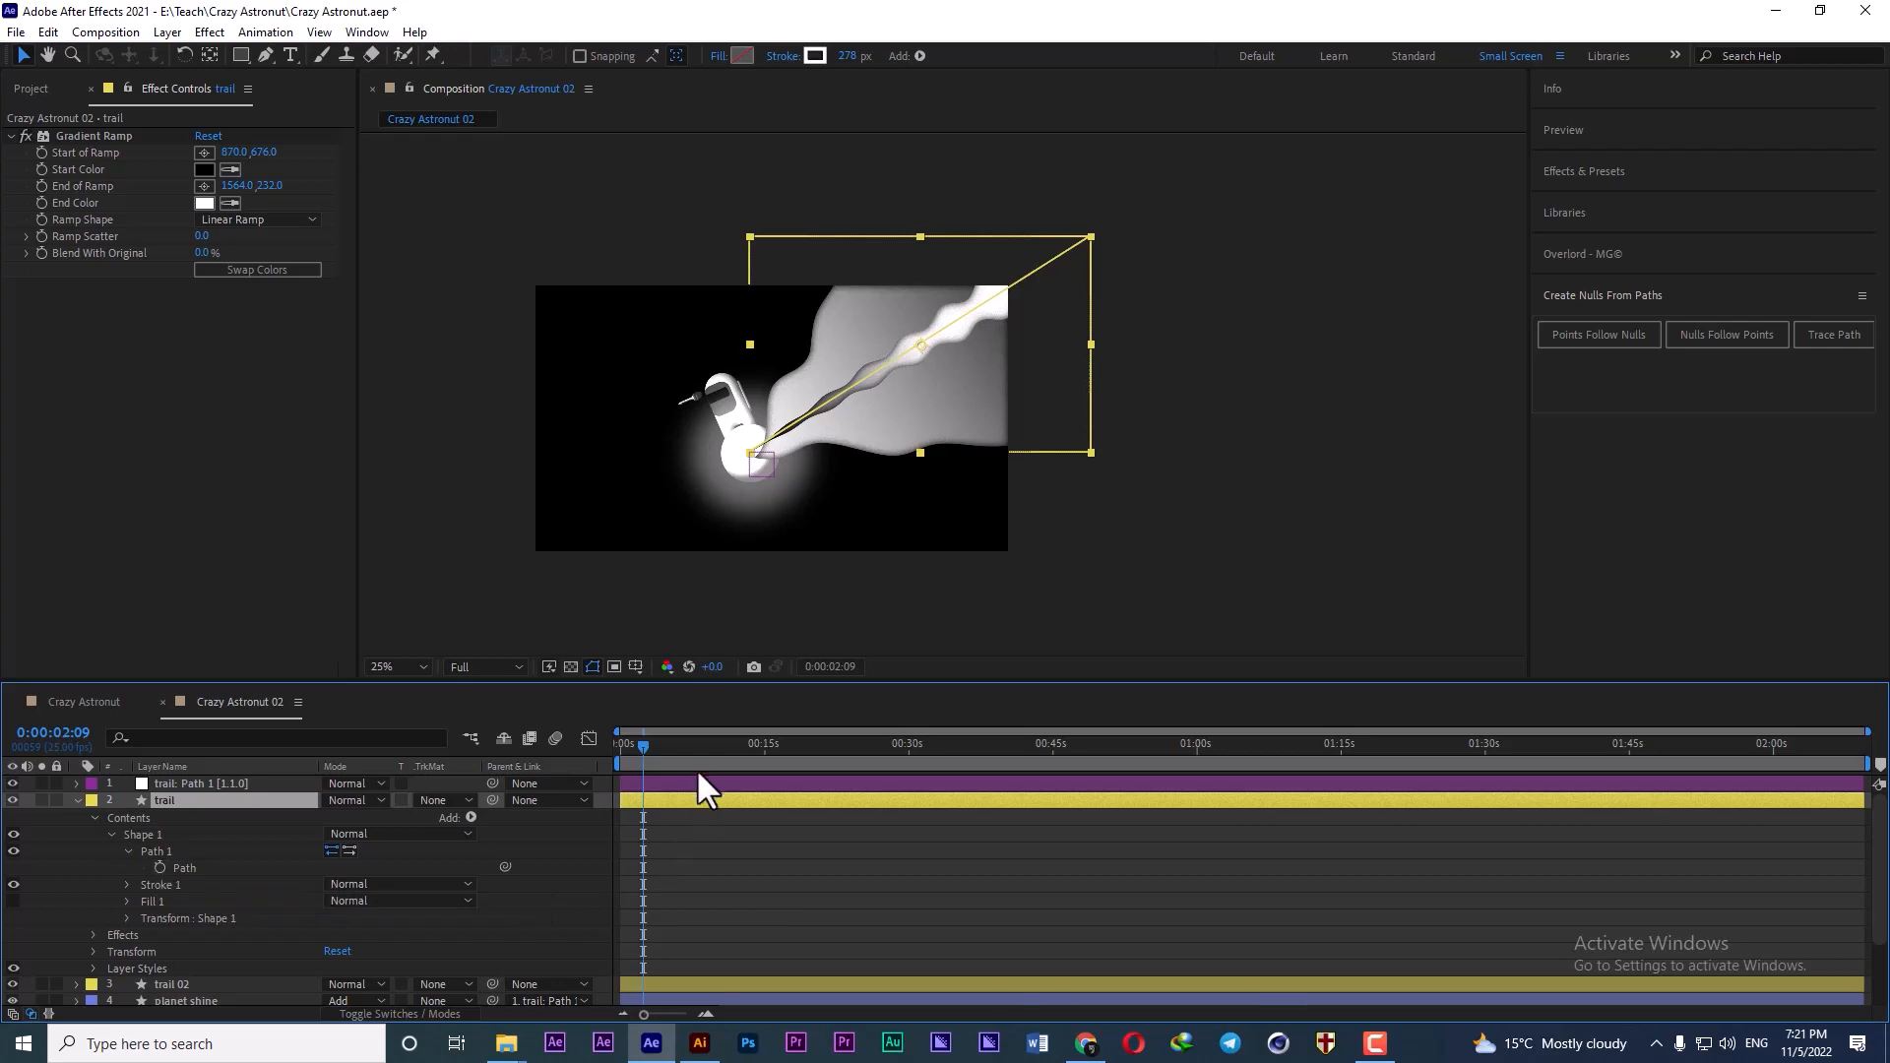
pyautogui.scroll(3, 697, 809)
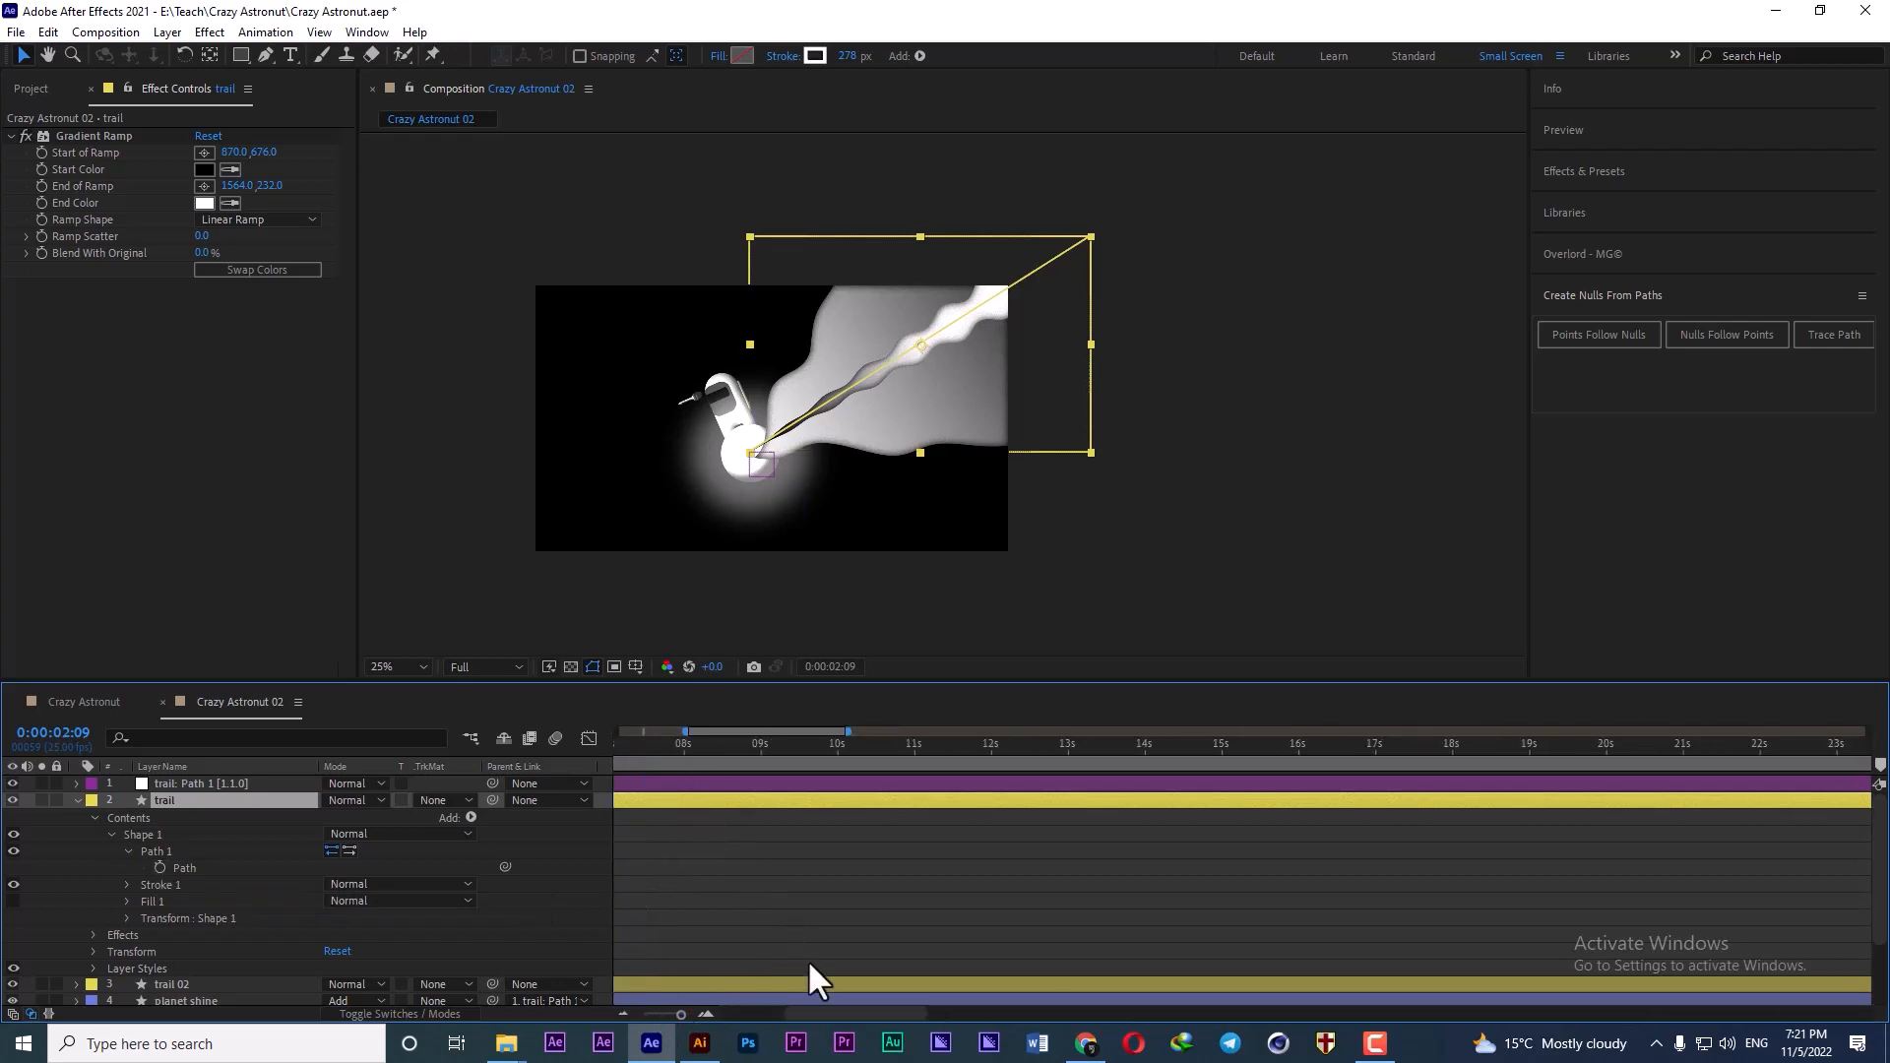
pyautogui.moveTo(818, 1013); pyautogui.dragTo(565, 994)
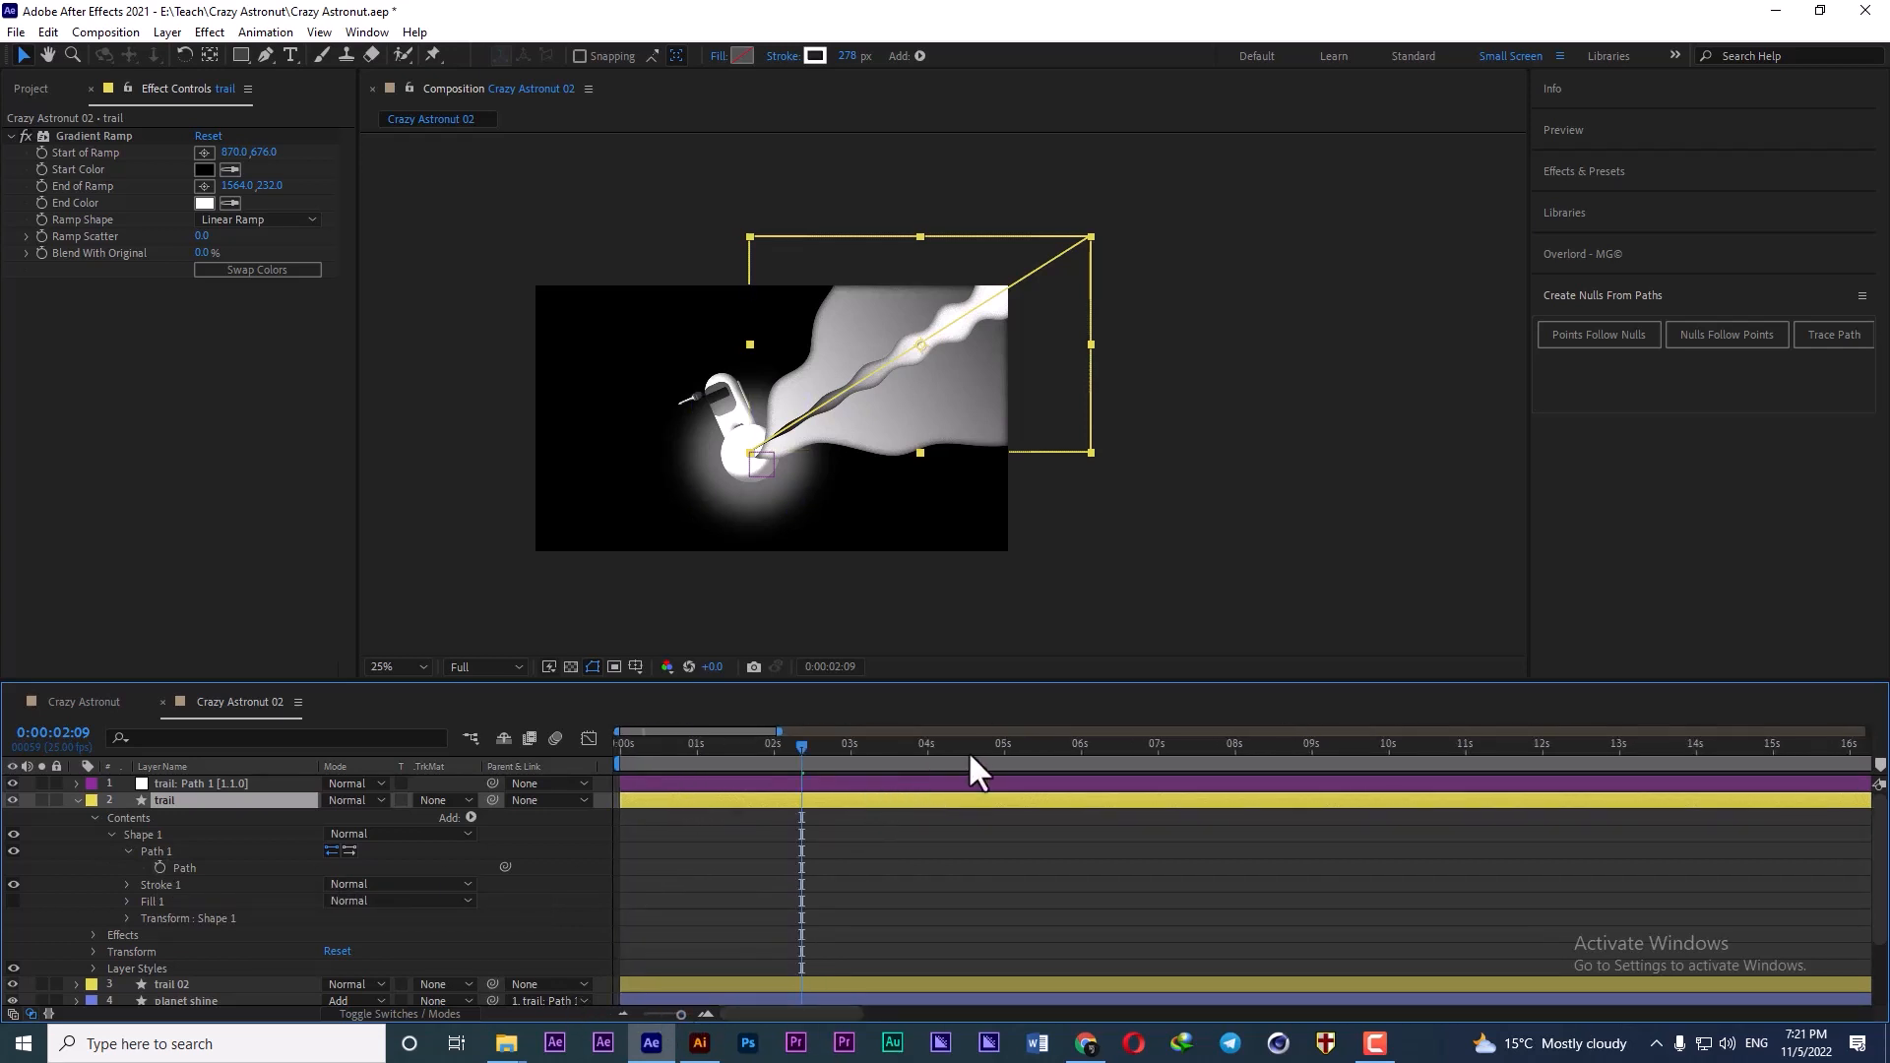
pyautogui.click(1004, 746)
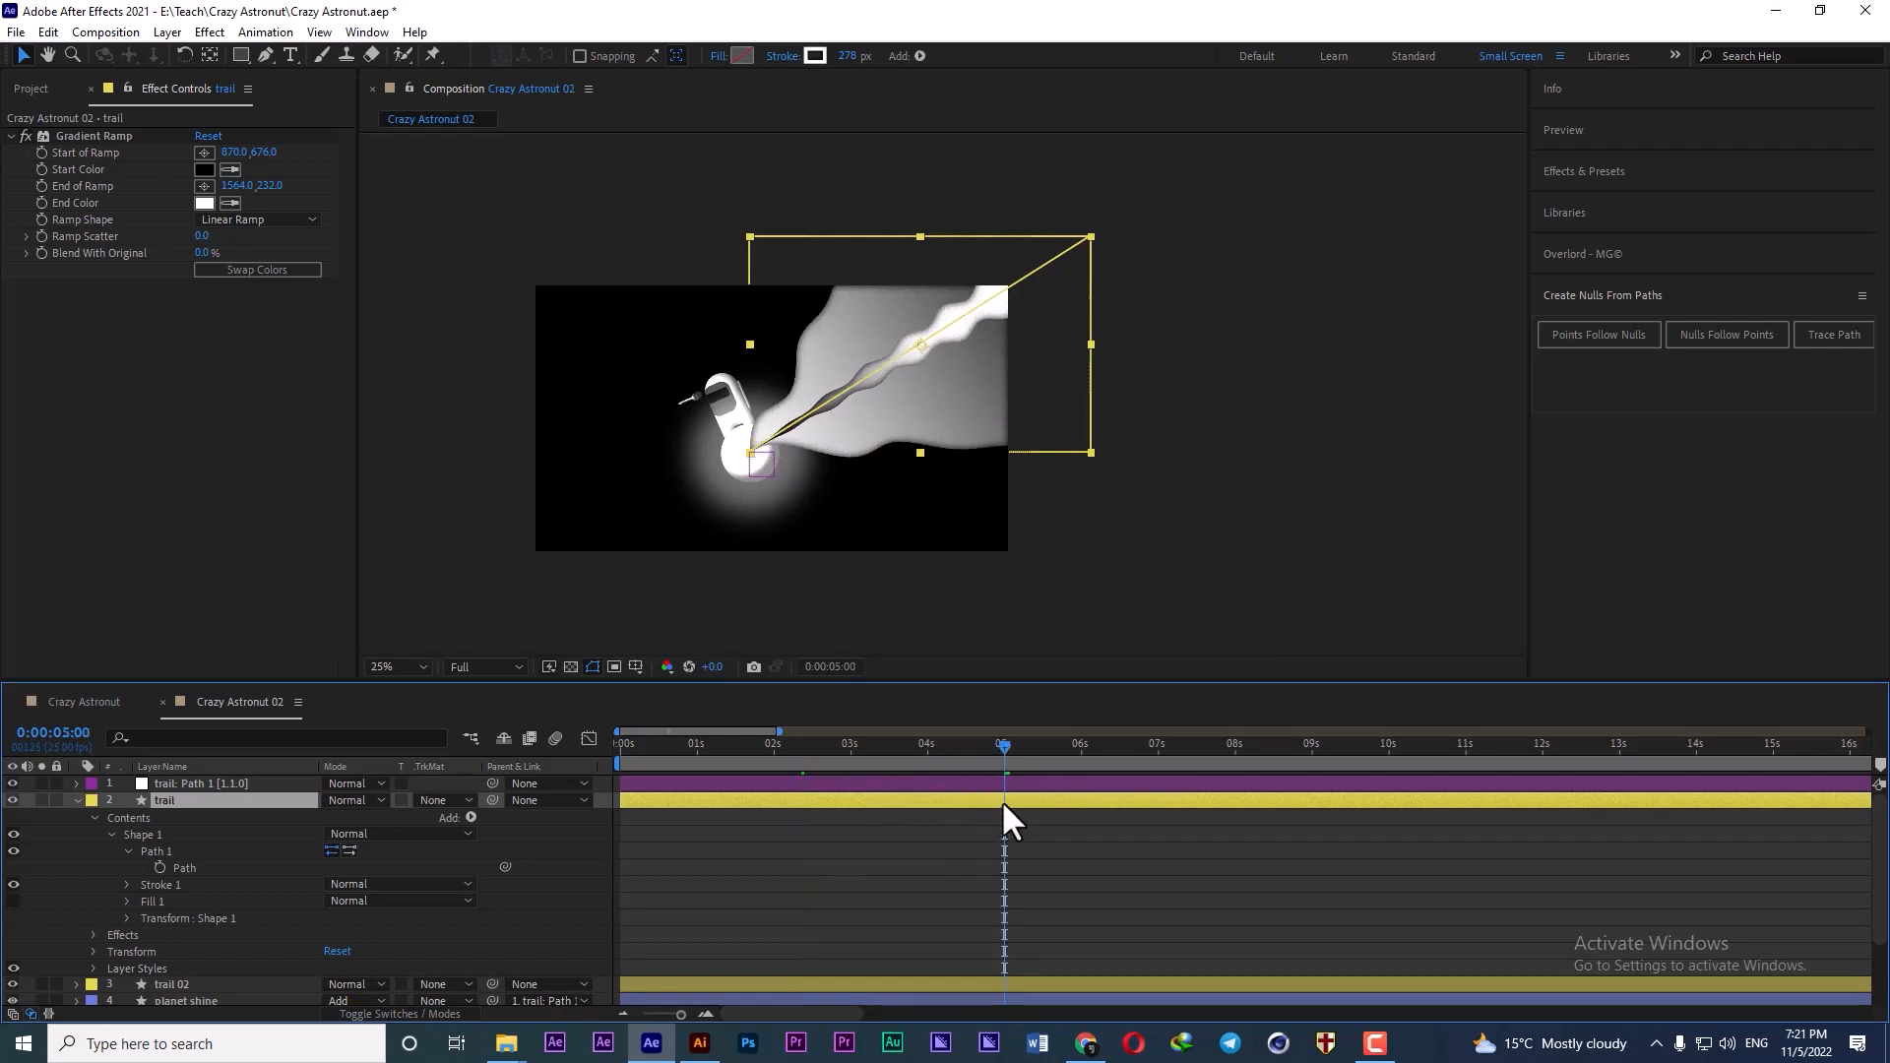
pyautogui.press('n')
pyautogui.rightClick(969, 765)
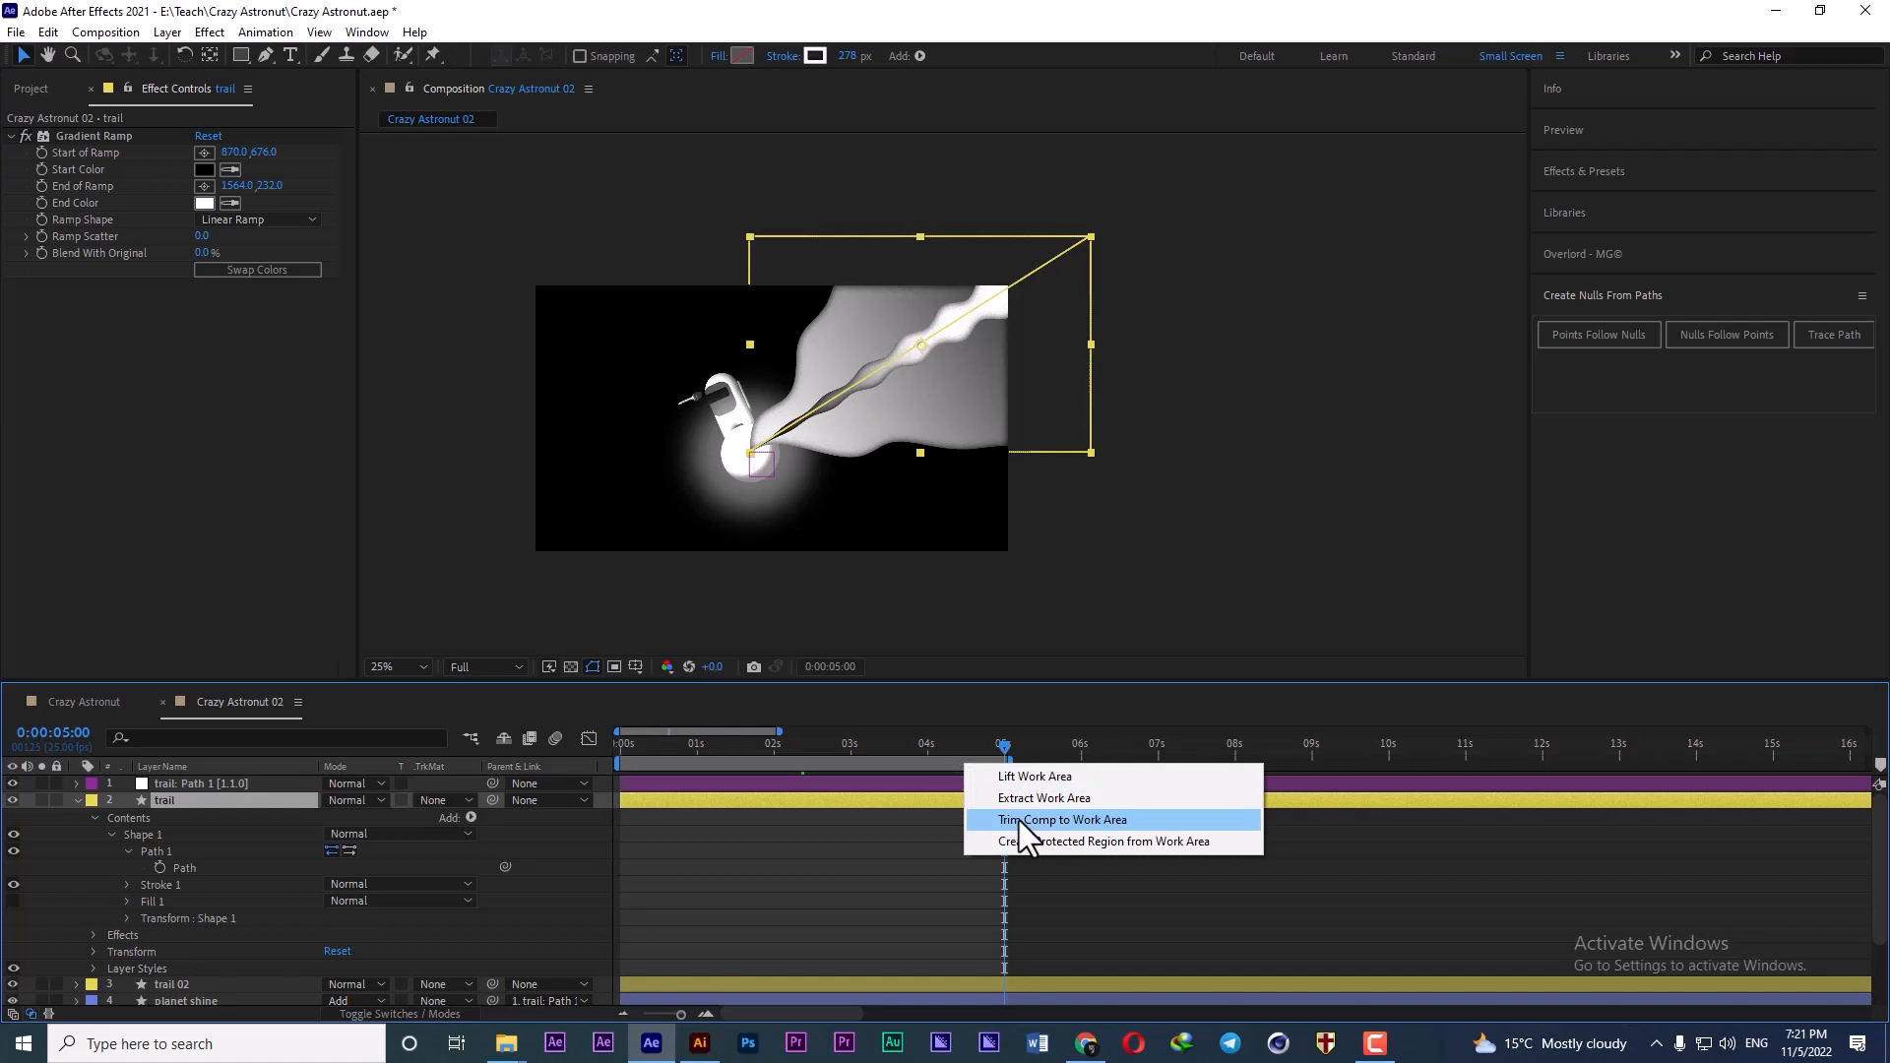
pyautogui.click(1022, 820)
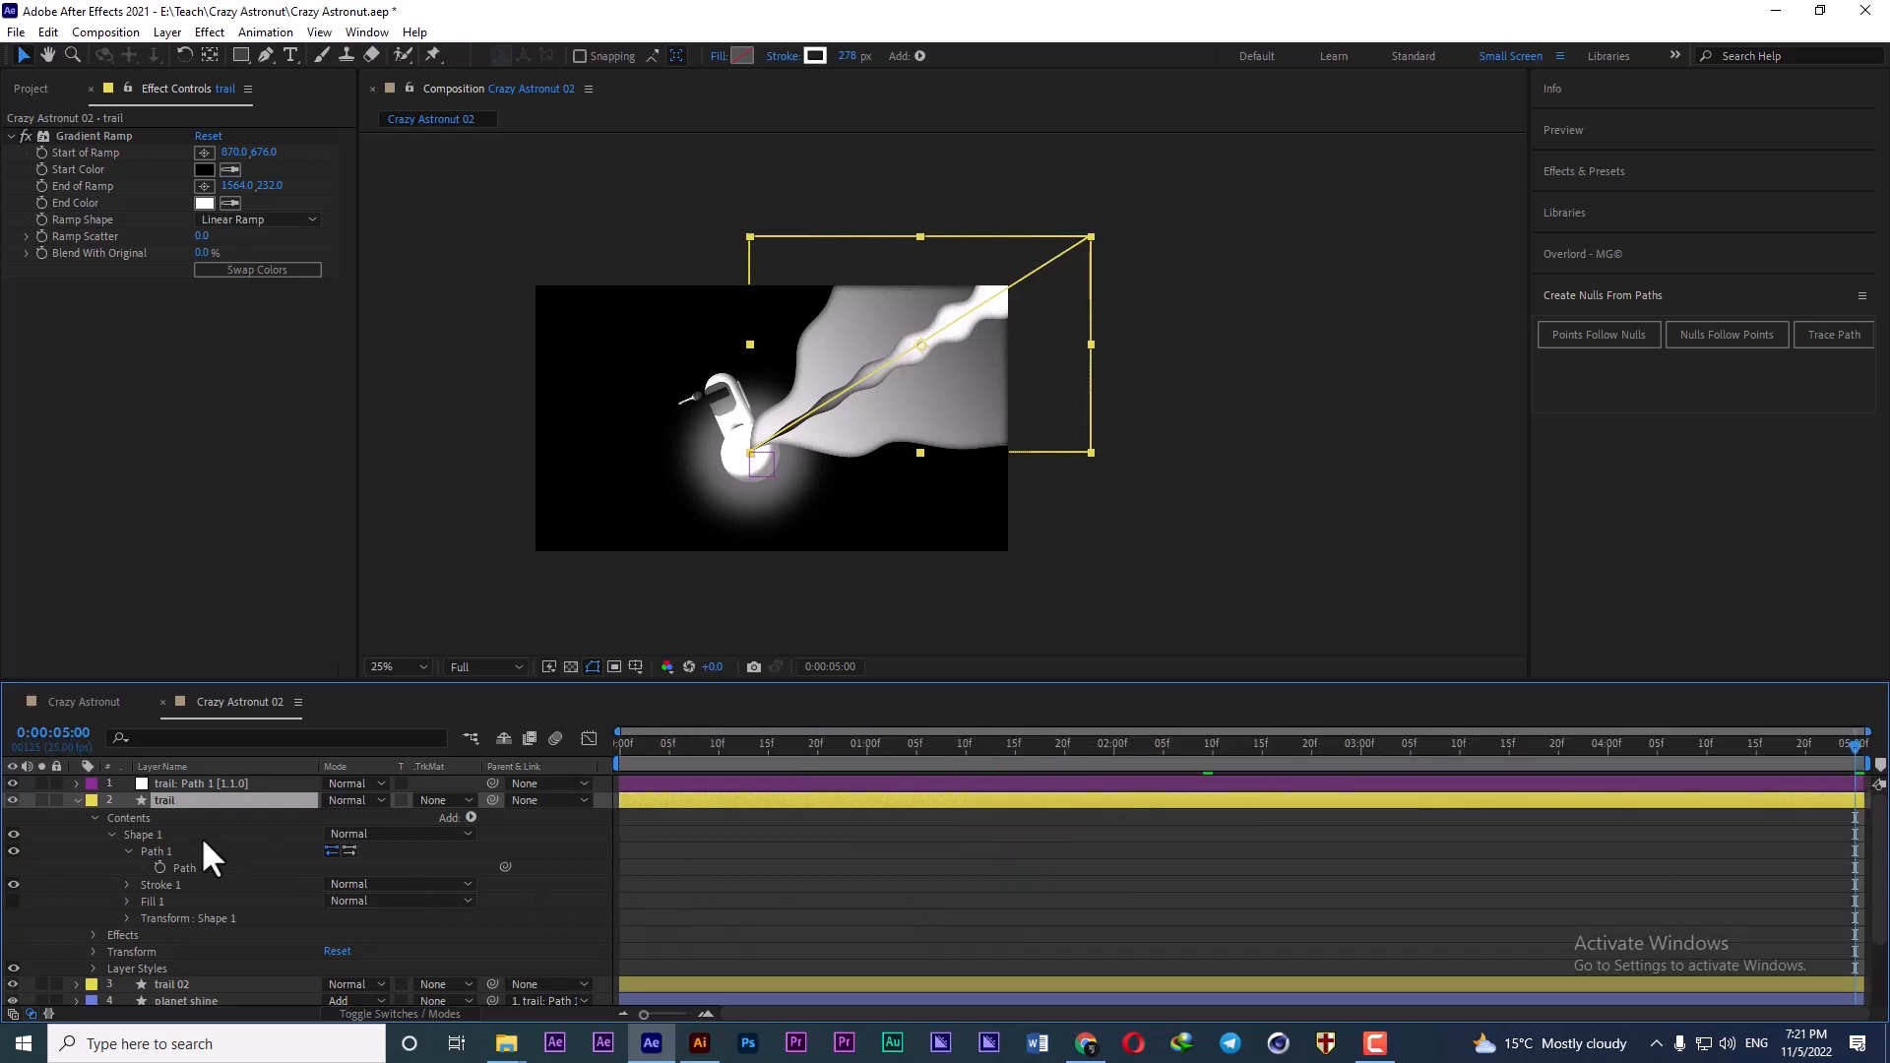
# - Add keyframes to the trail's Path property at 0:00:00:00, 0:00:01:15 and 0:00:03:10
pyautogui.moveTo(626, 746); pyautogui.dragTo(584, 746)
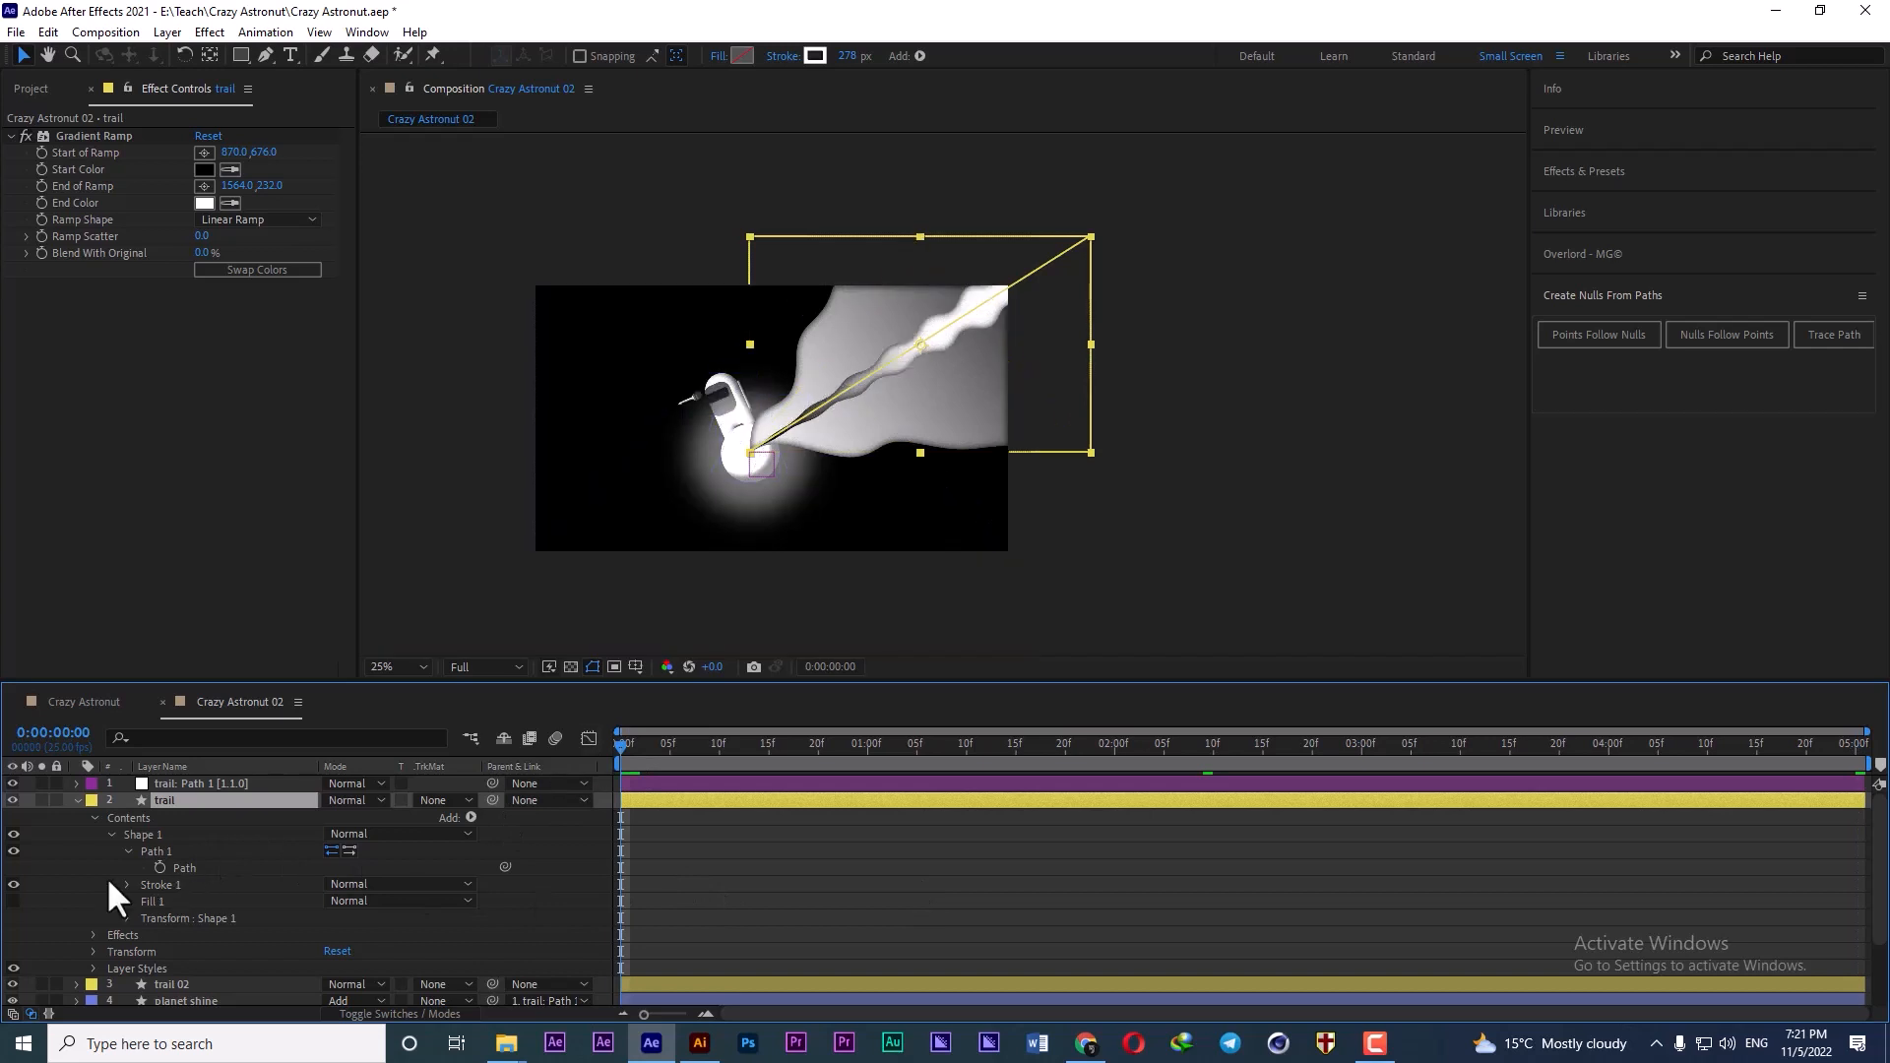
pyautogui.click(161, 866)
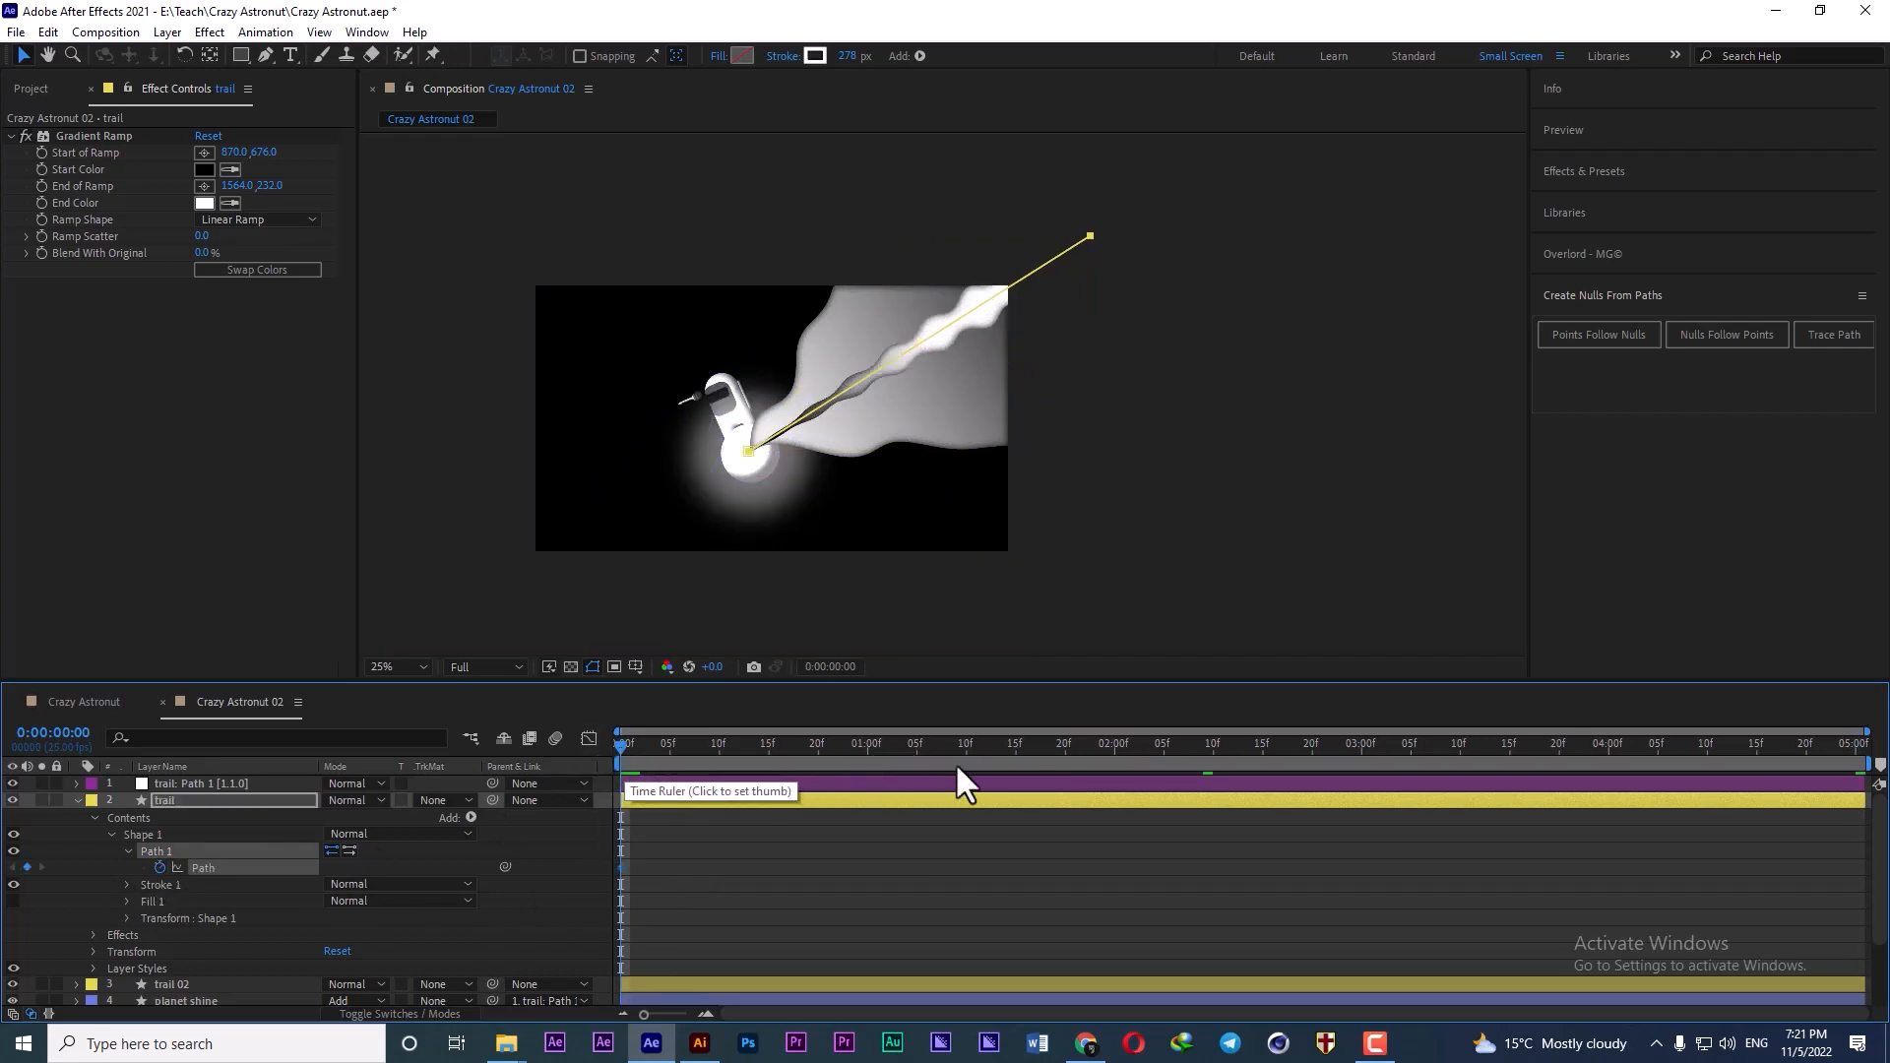
pyautogui.click(1014, 746)
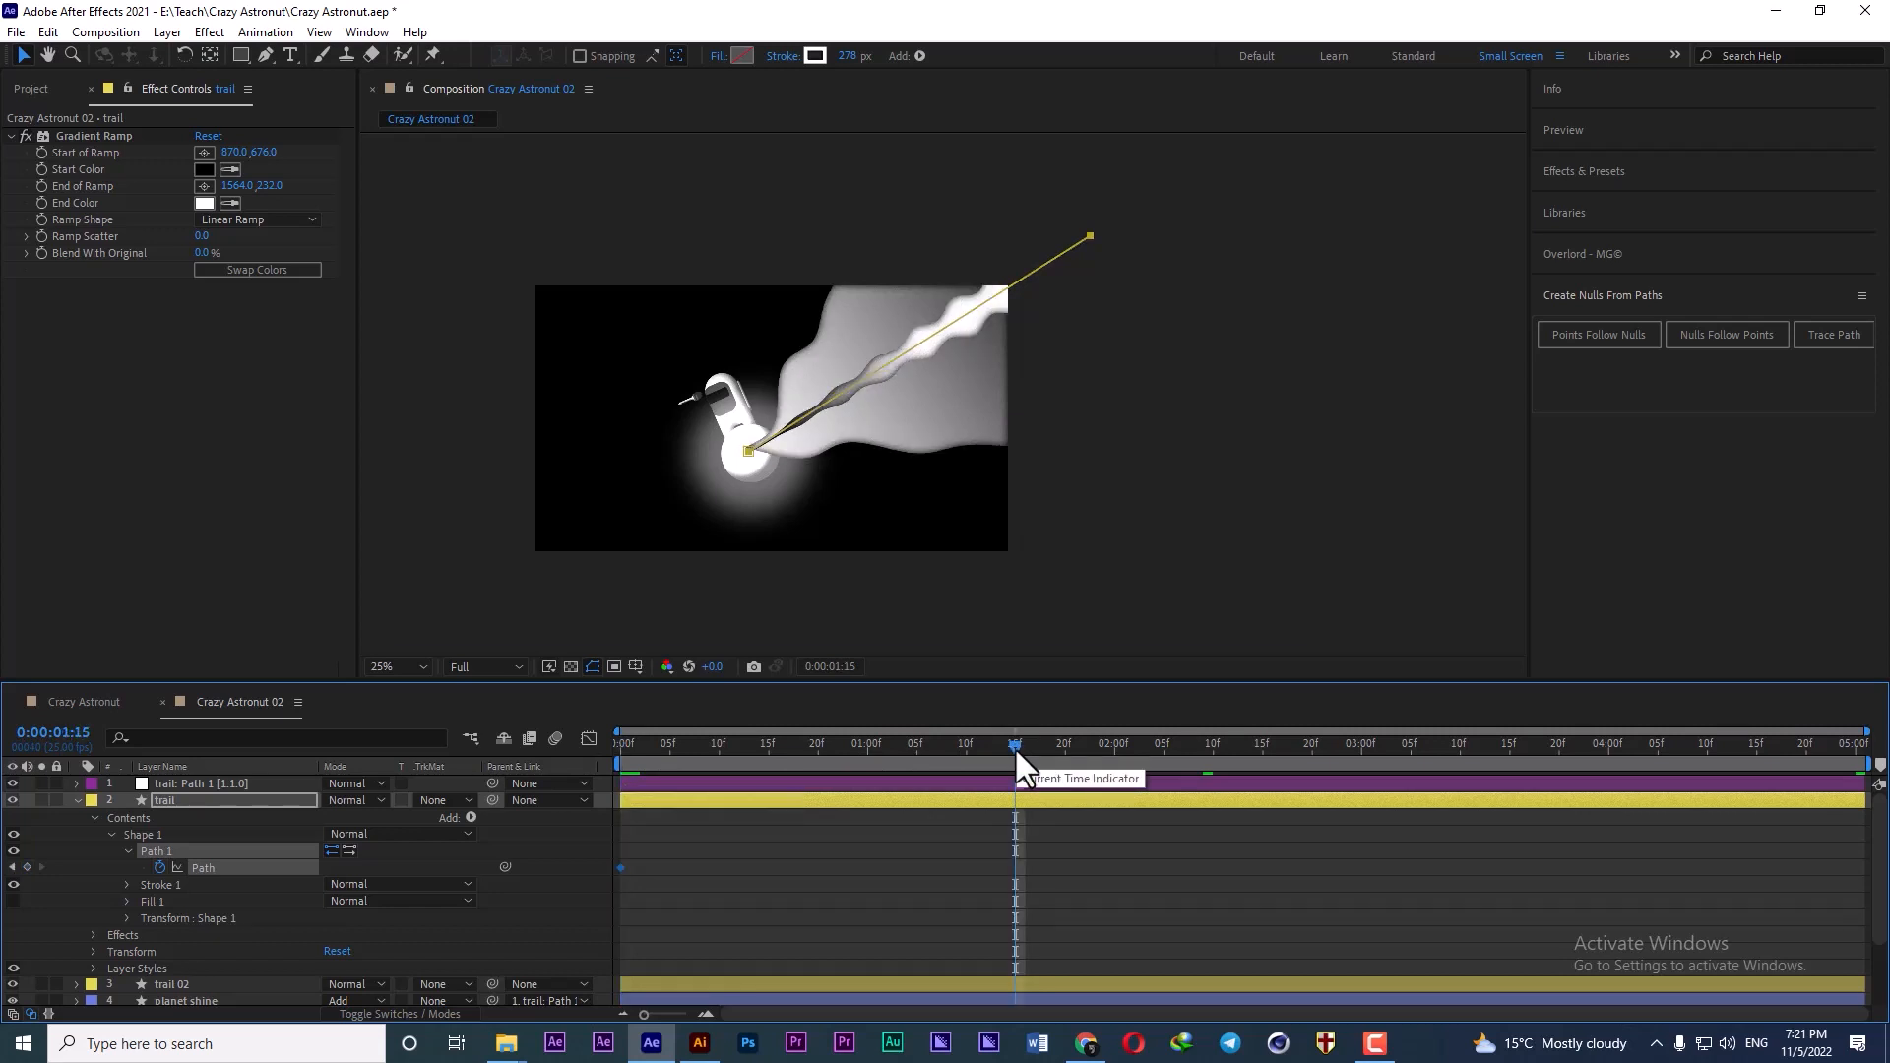
pyautogui.click(29, 867)
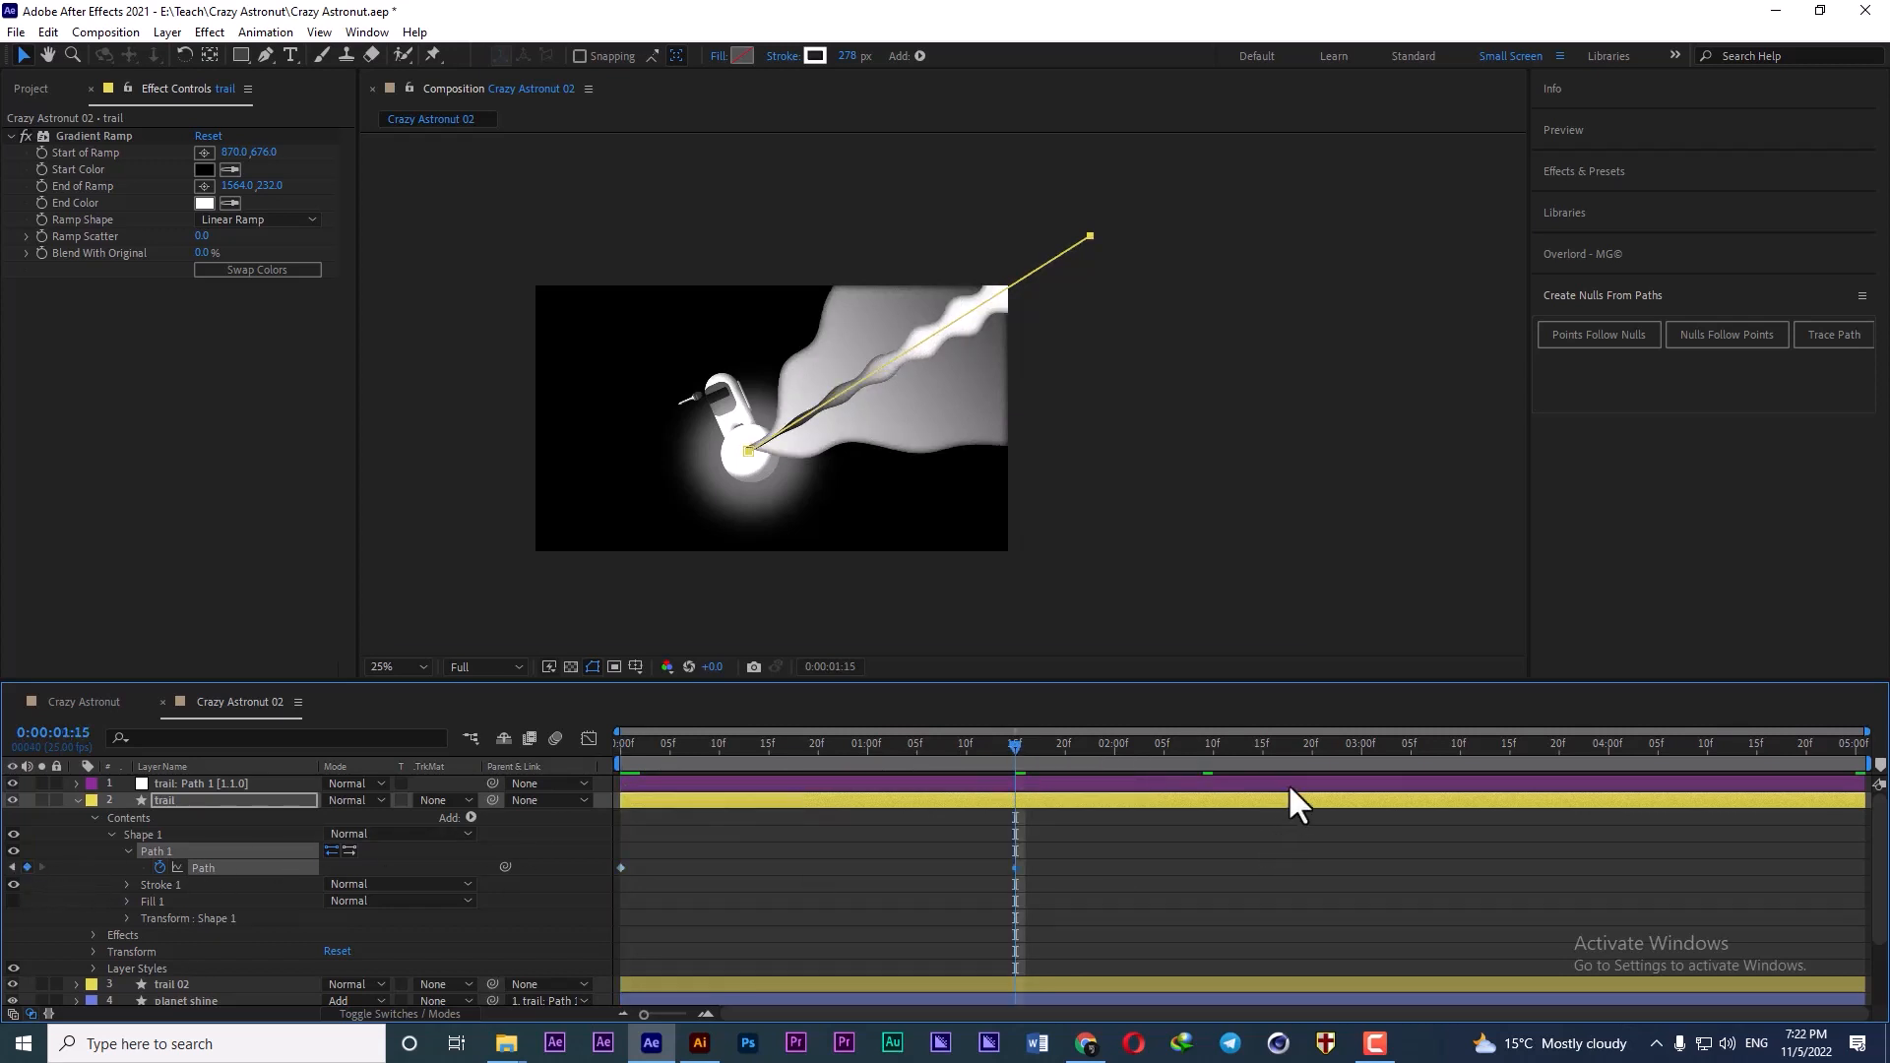
pyautogui.click(1508, 746)
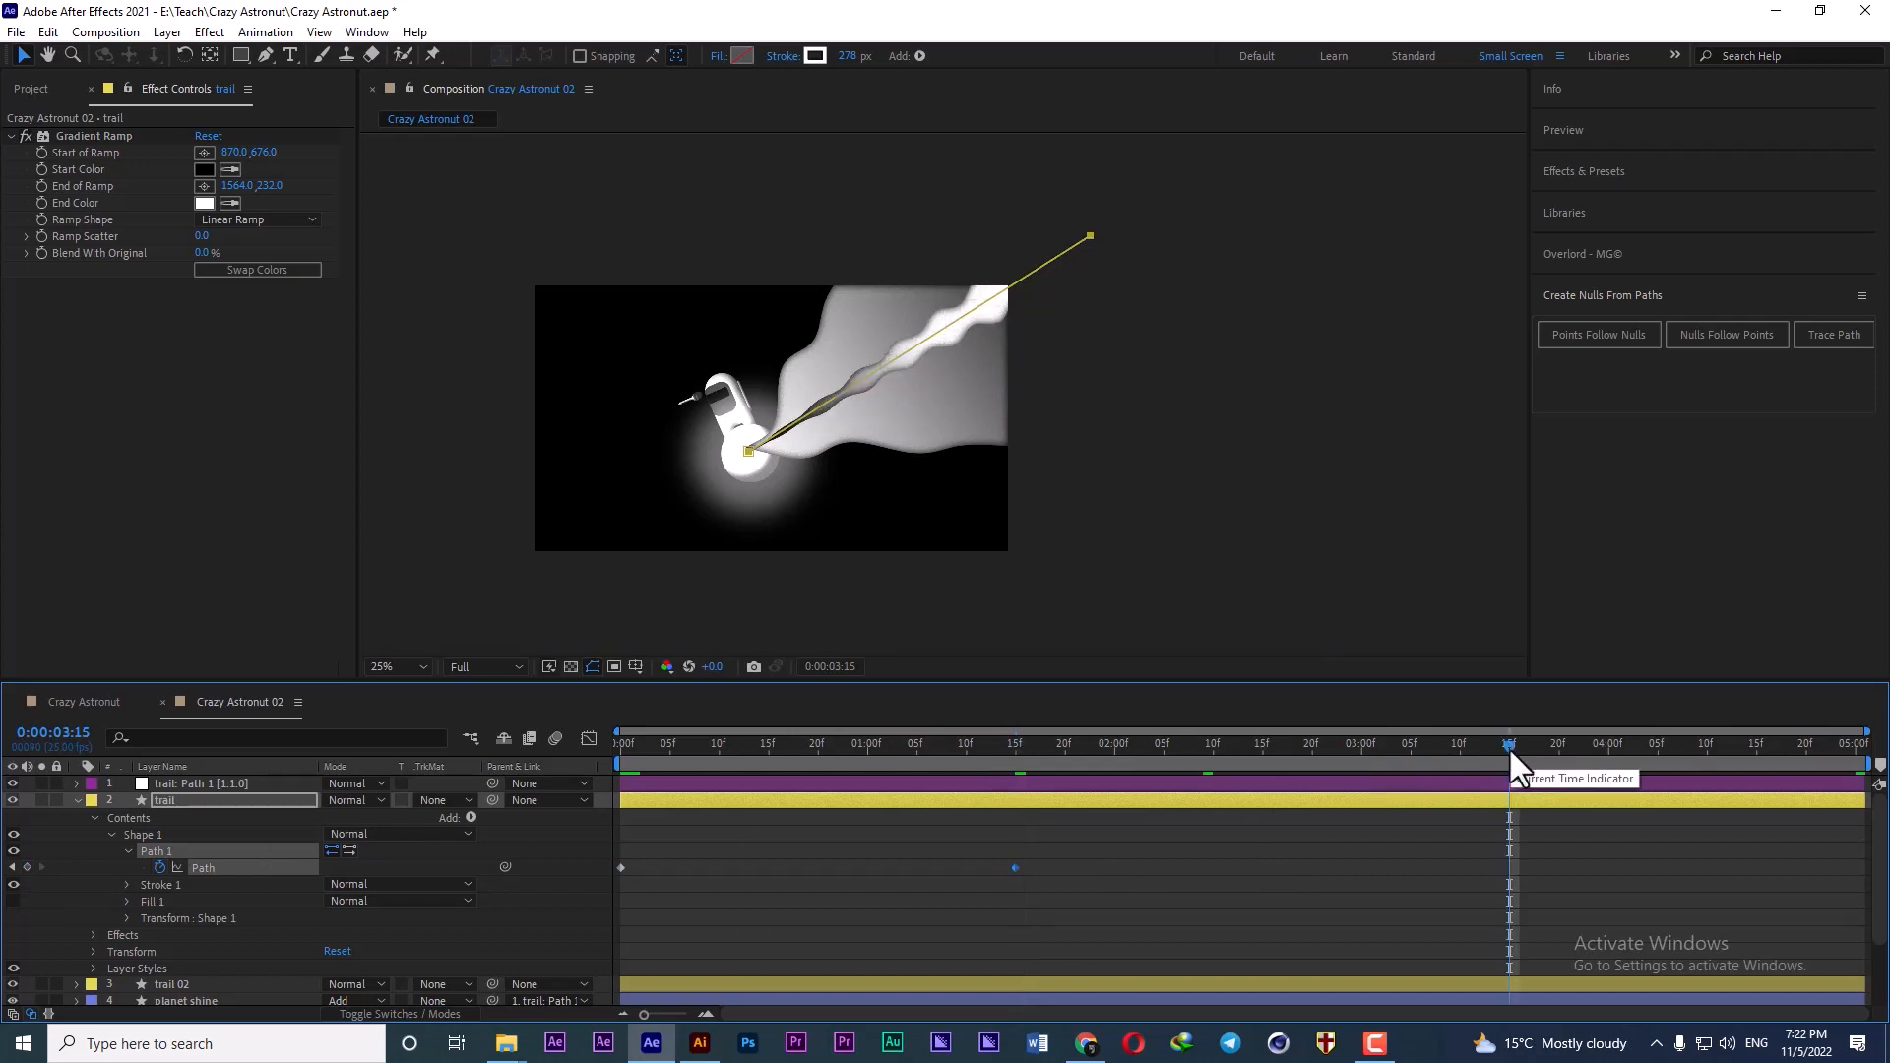
pyautogui.moveTo(1508, 746); pyautogui.dragTo(1461, 746)
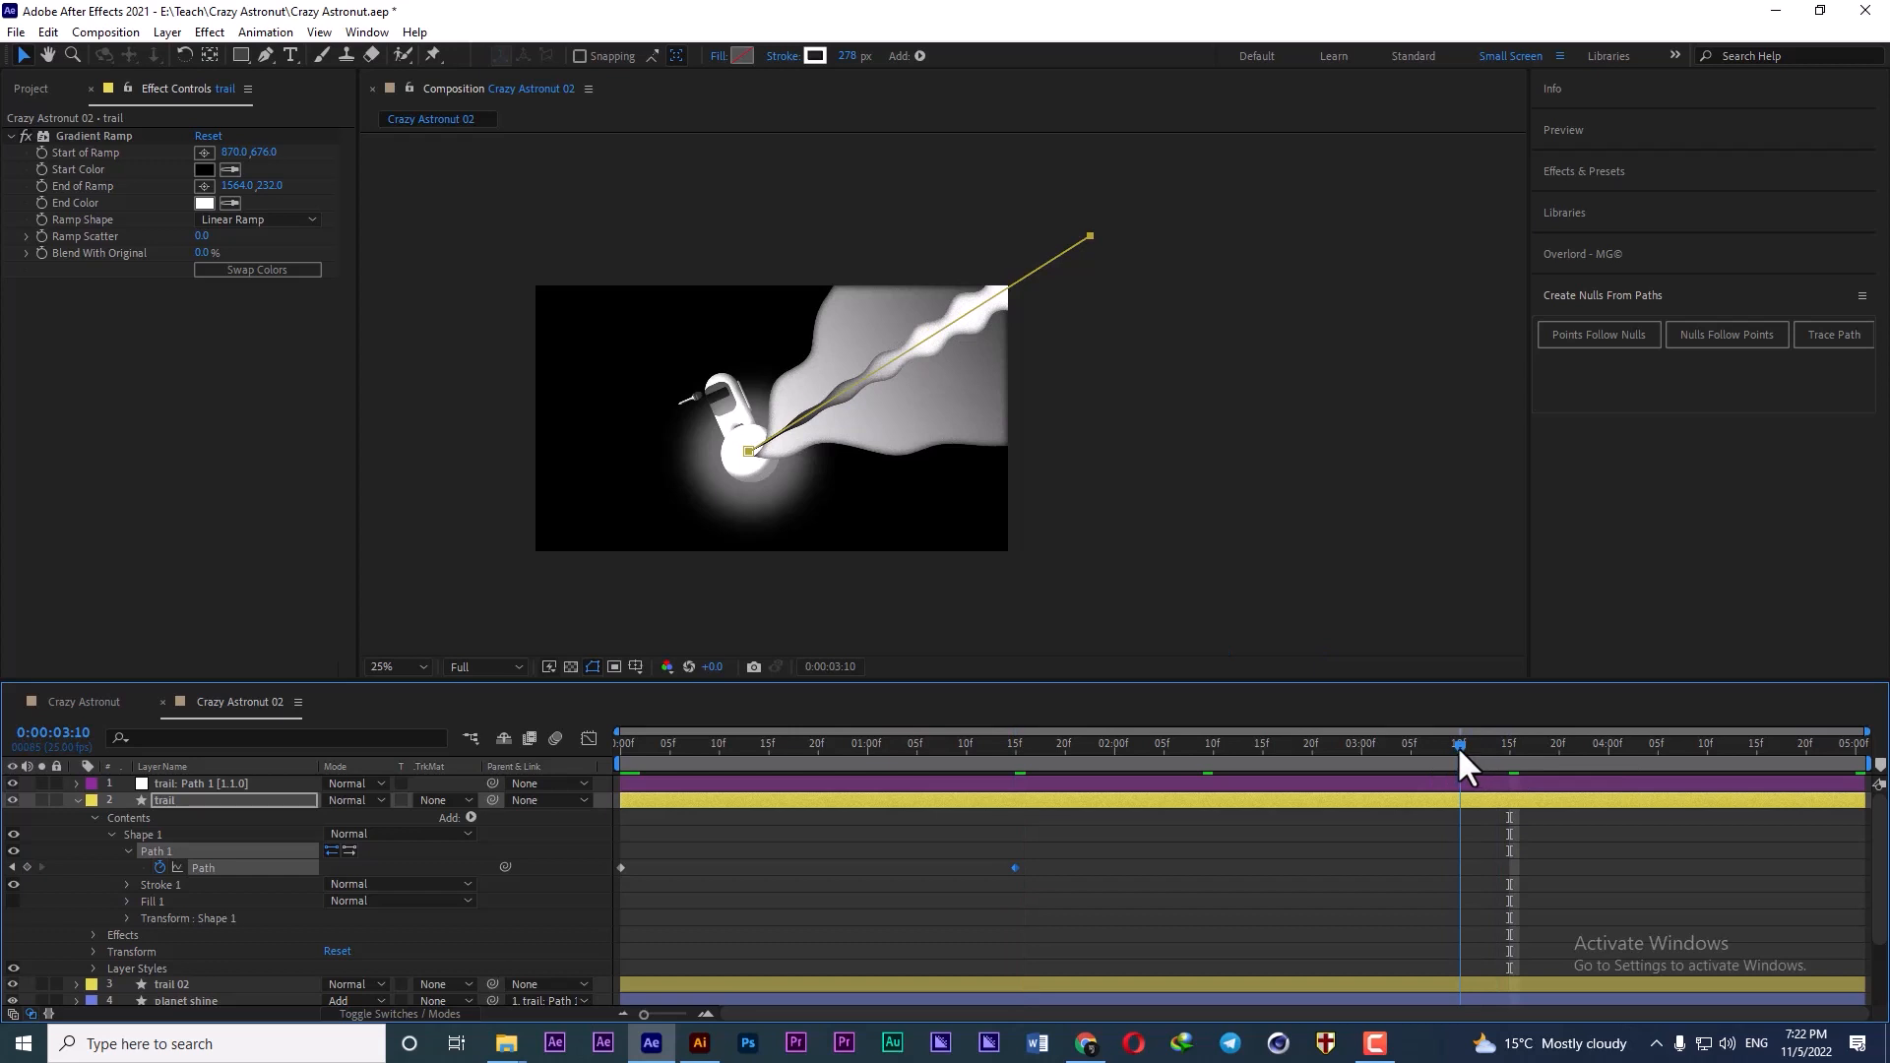
pyautogui.click(27, 867)
# - Copy the trail's first Path keyframe to 0:00:05:00
pyautogui.click(620, 869)
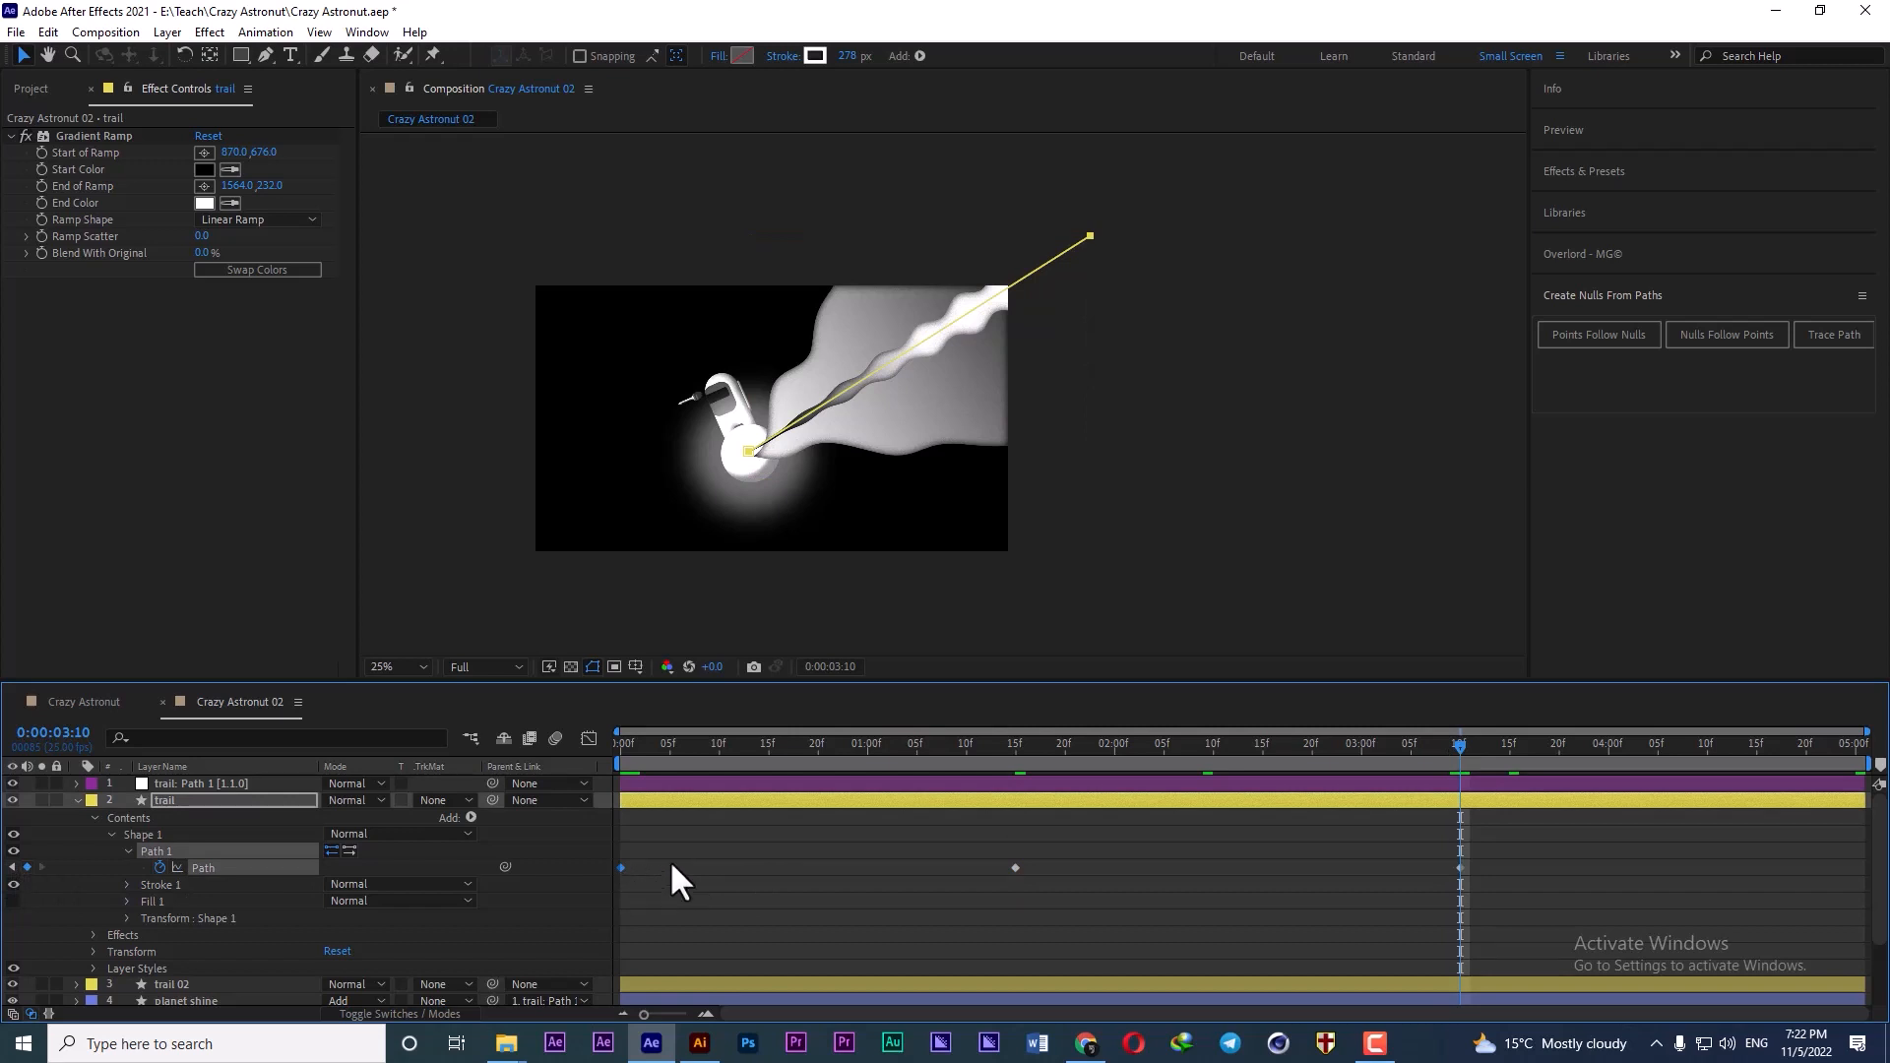
pyautogui.click(1848, 746)
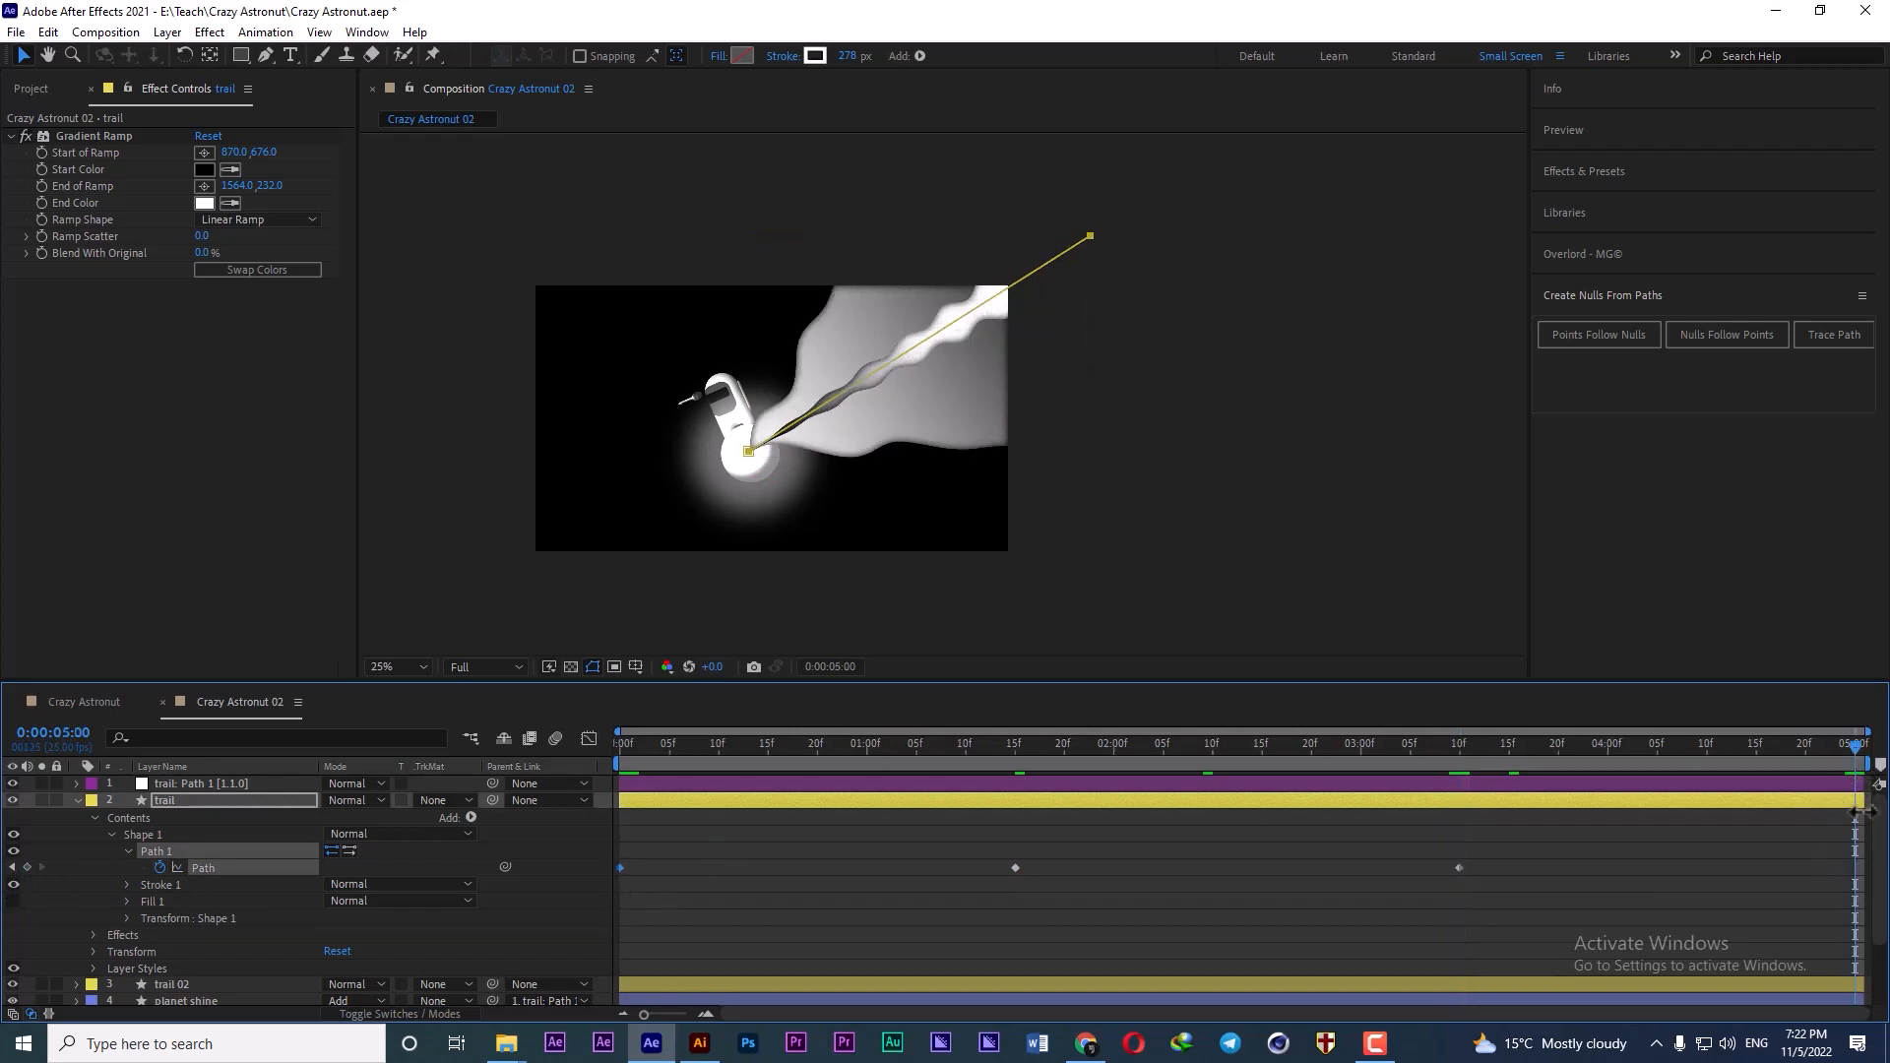
pyautogui.hotkey('ctrl', 'v')
# - At the 0:00:01:15 keyframe, shift the whole trail path down and slightly left
pyautogui.moveTo(944, 745); pyautogui.dragTo(1005, 746)
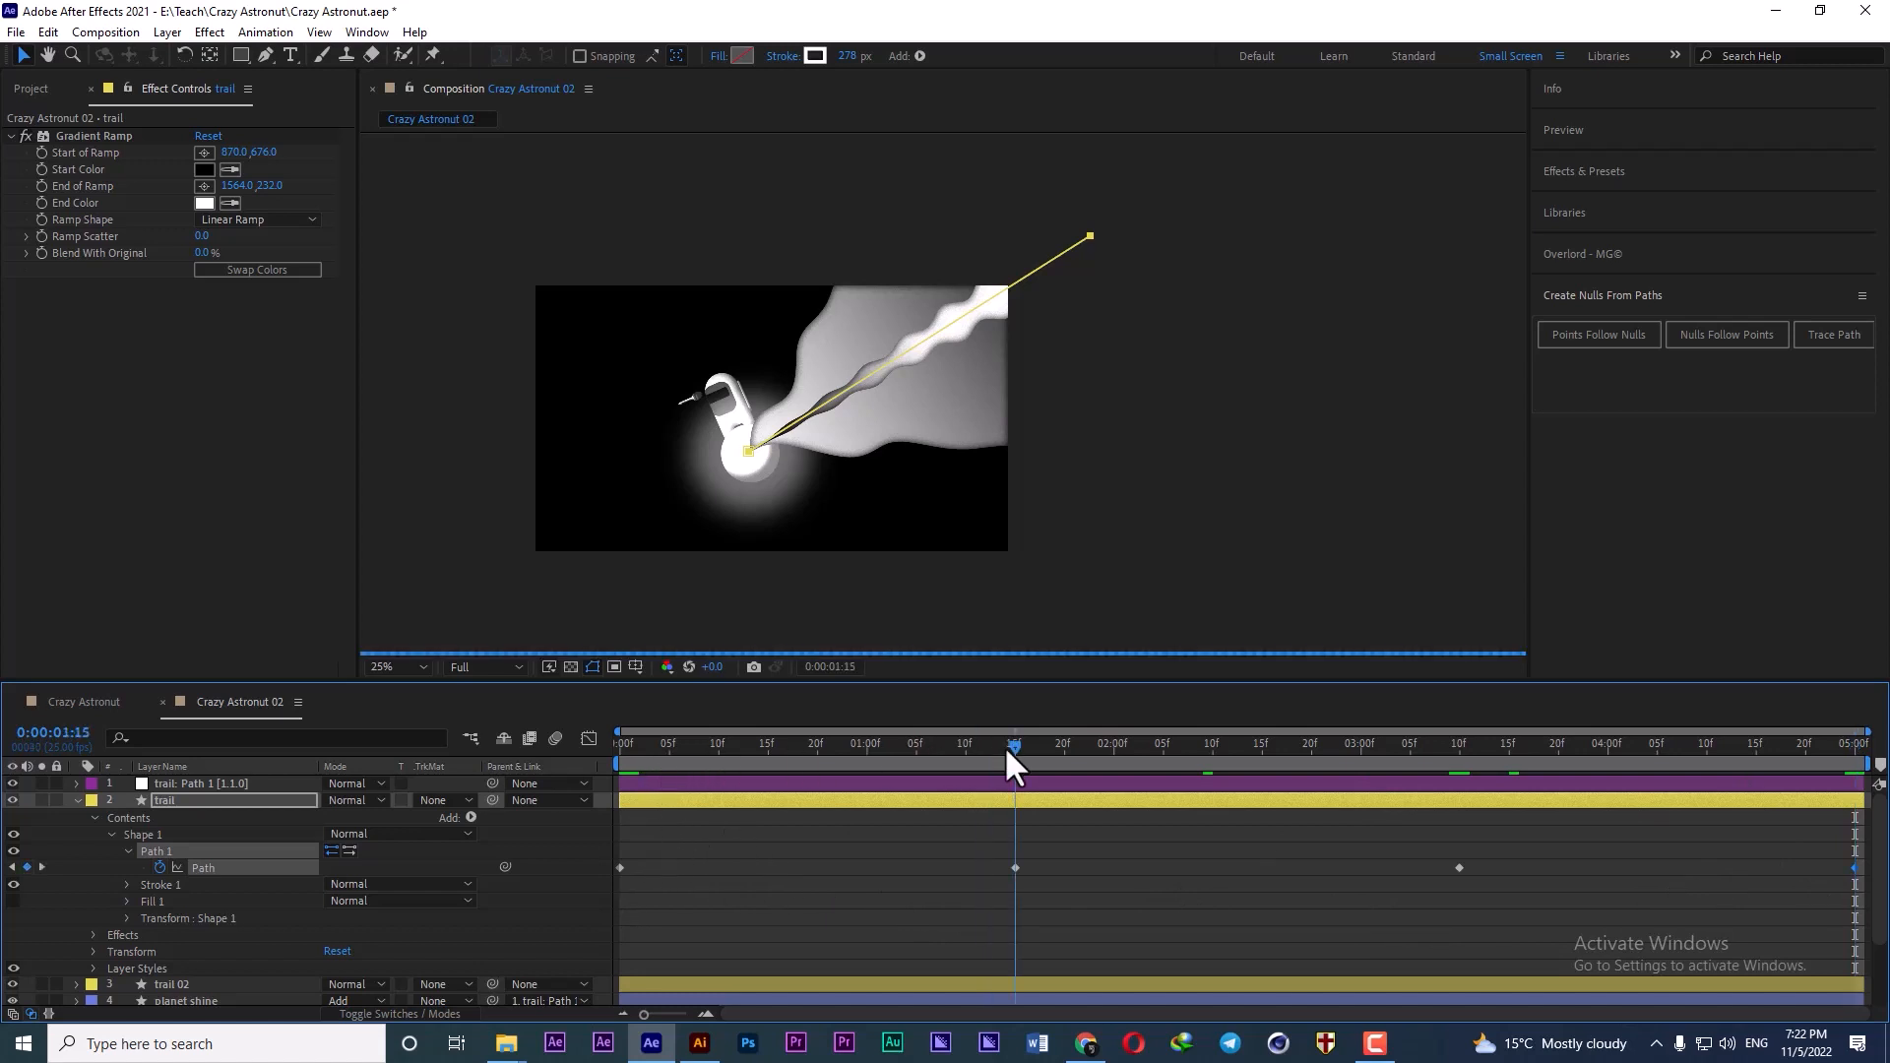
pyautogui.click(1015, 868)
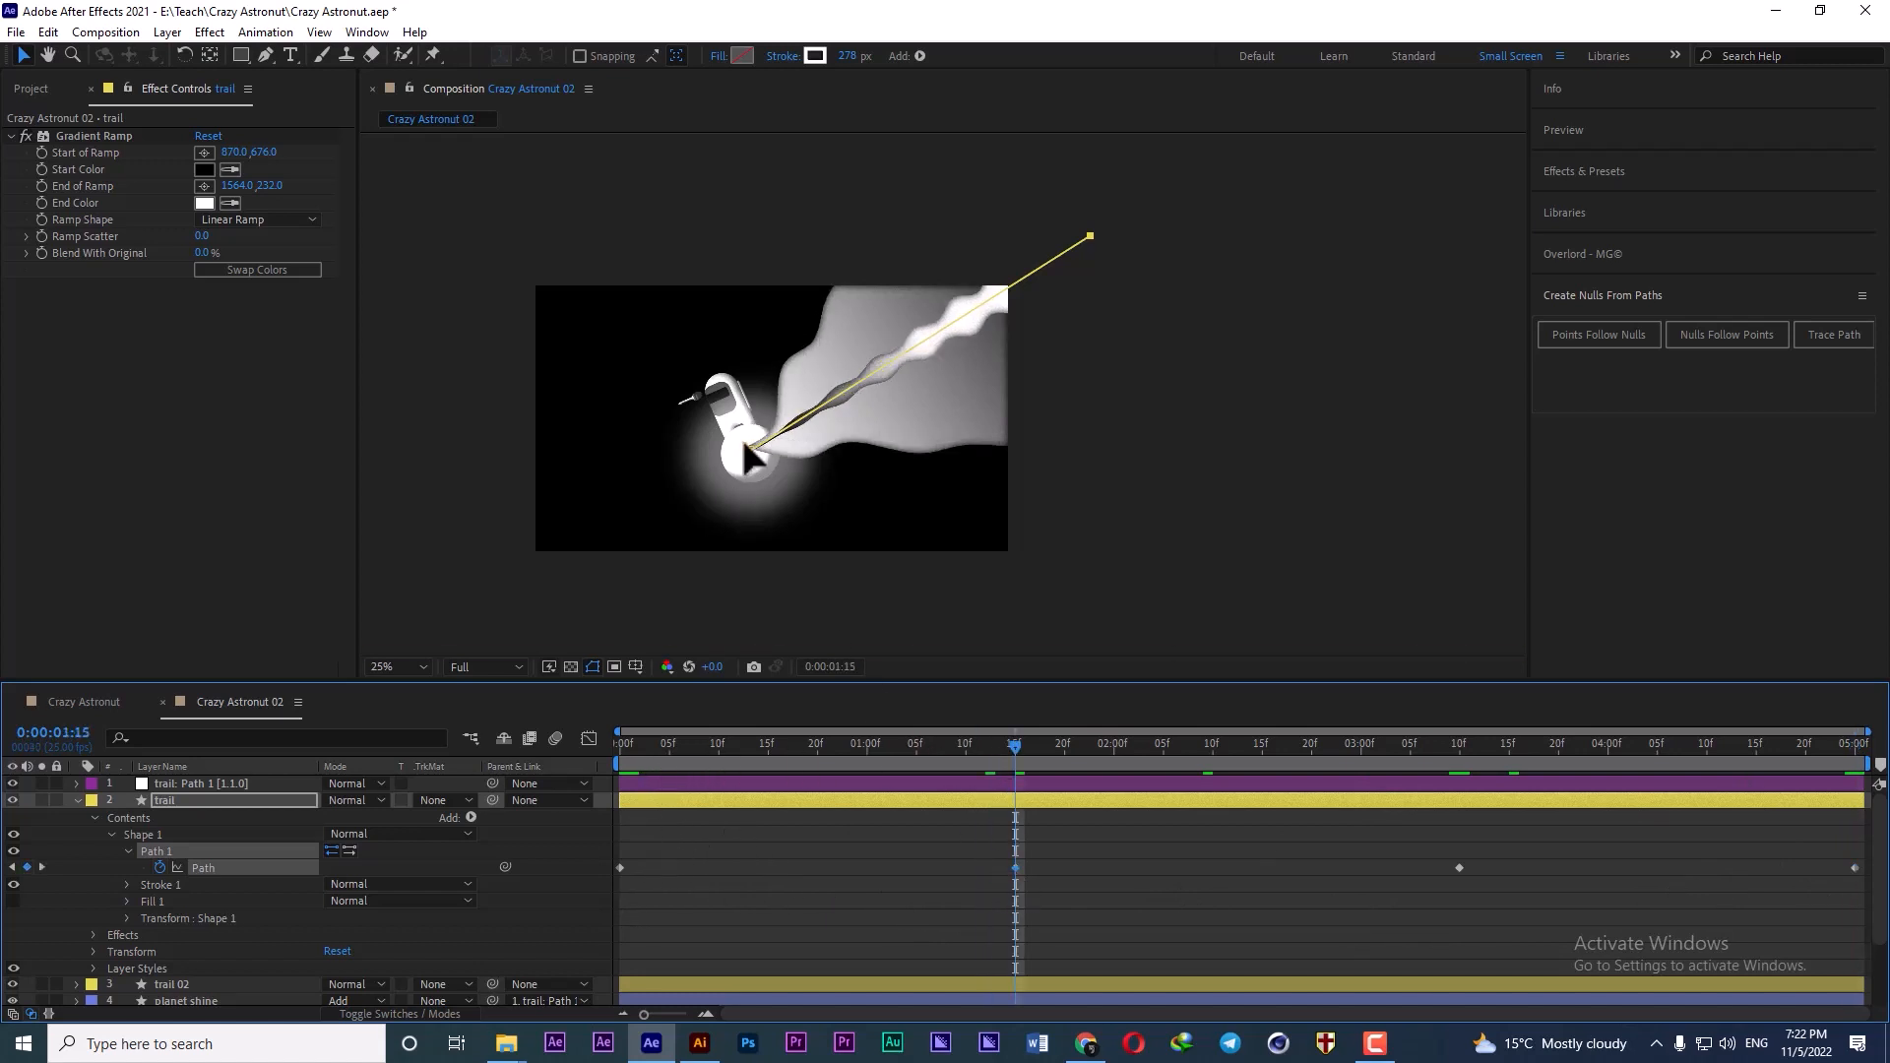
pyautogui.scroll(2, 746, 458)
pyautogui.moveTo(754, 458); pyautogui.dragTo(723, 518)
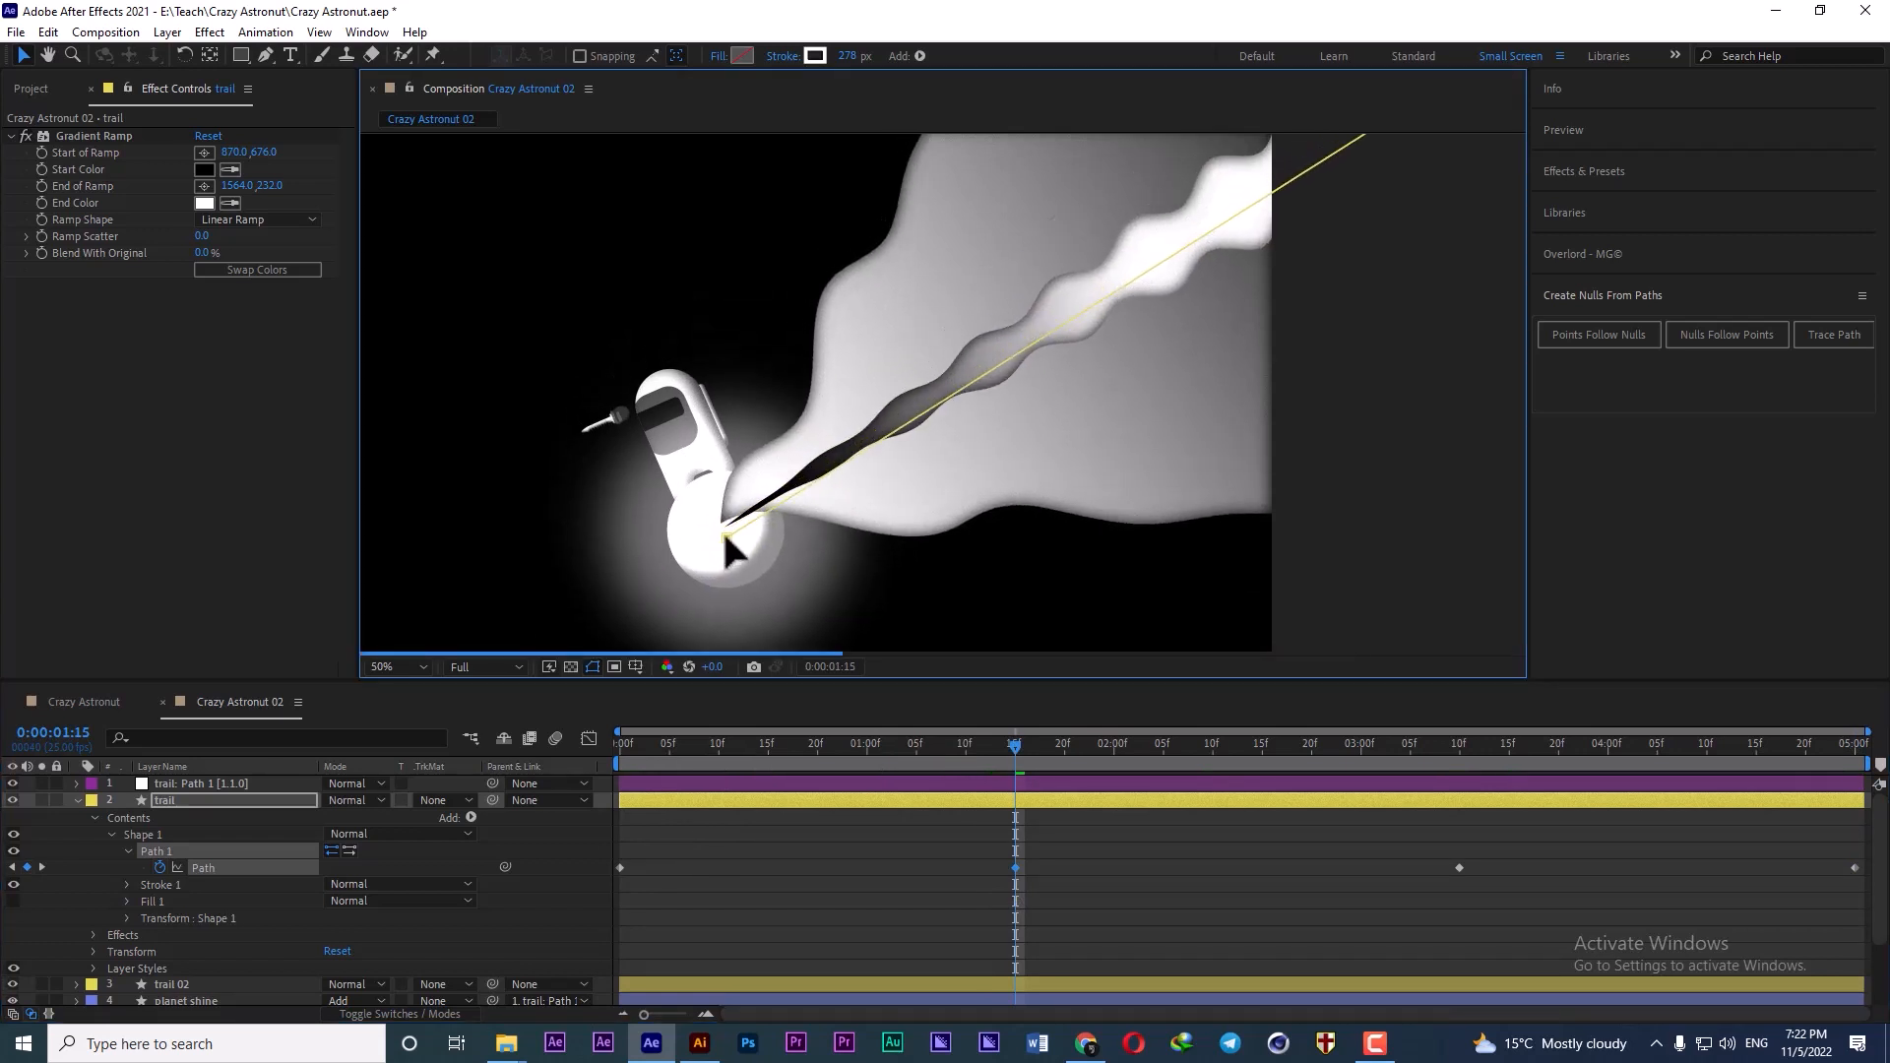
pyautogui.scroll(-2, 722, 522)
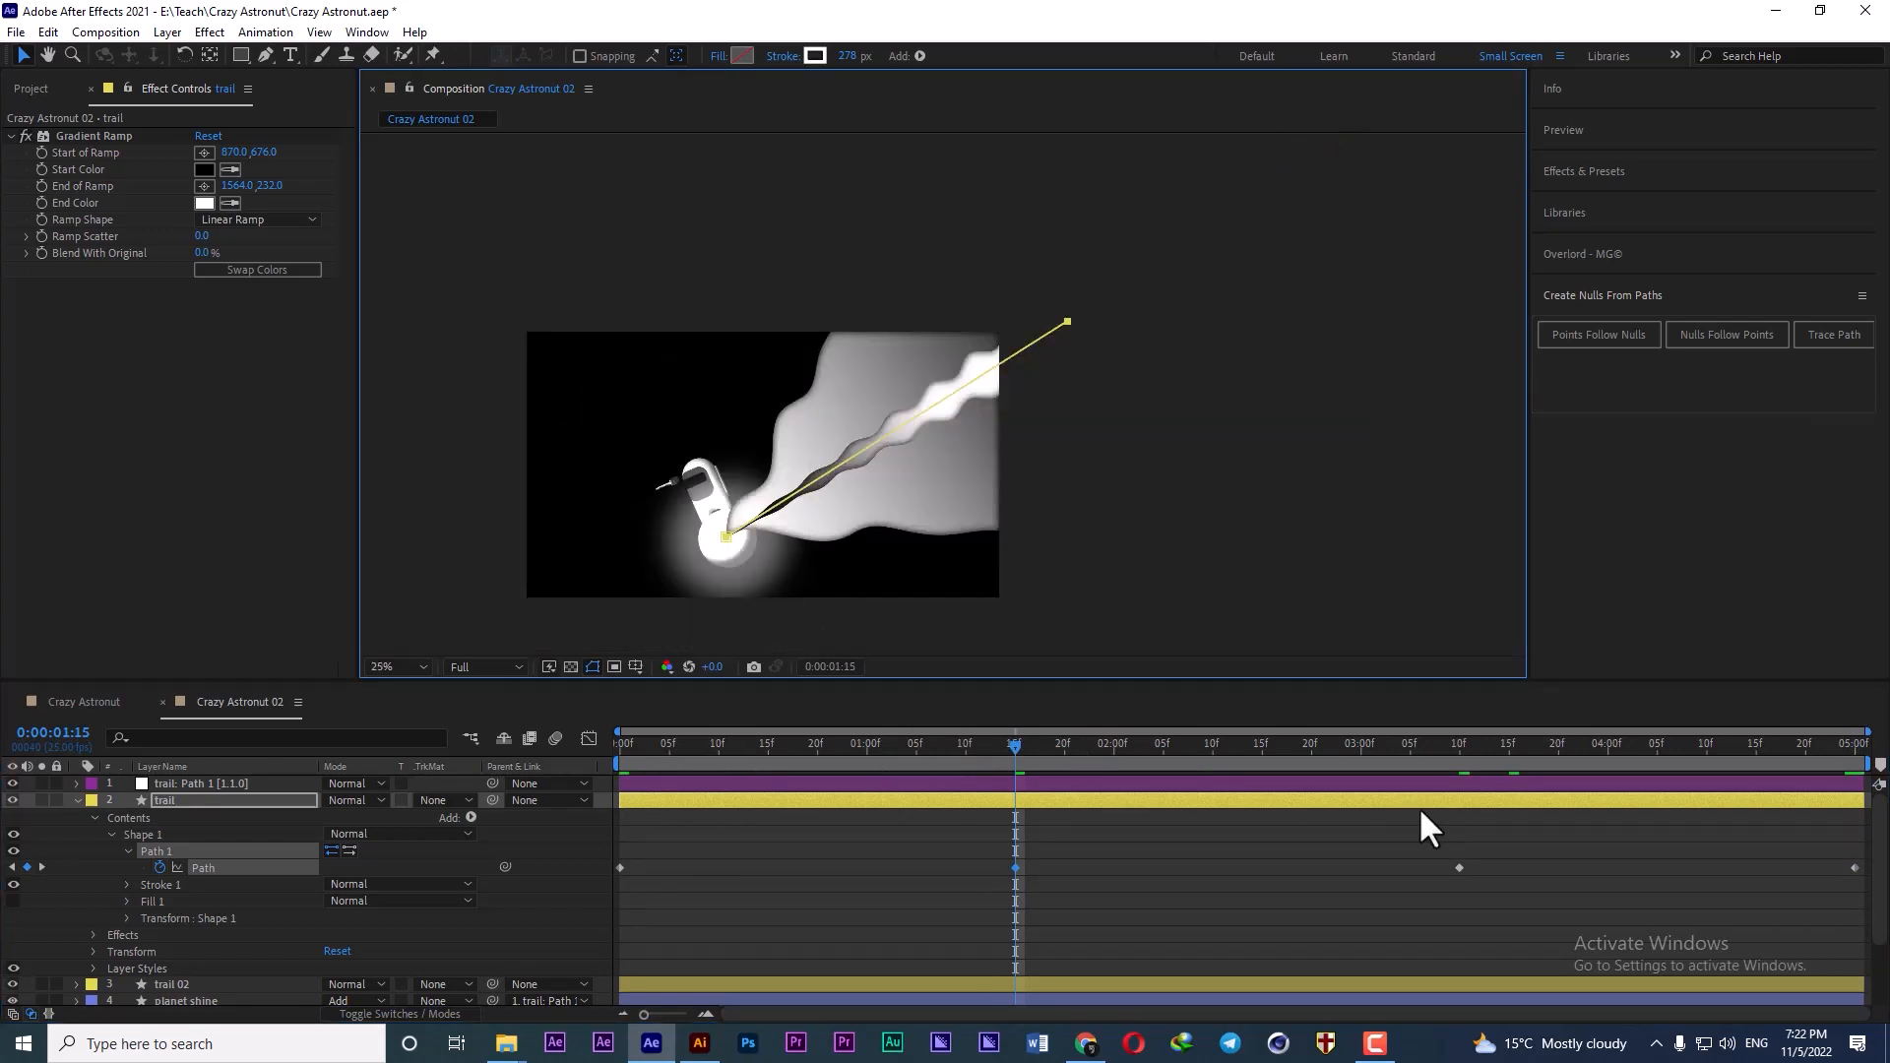
# - At the 0:00:03:10 keyframe, shift the whole trail path up and slightly left
pyautogui.press('k')
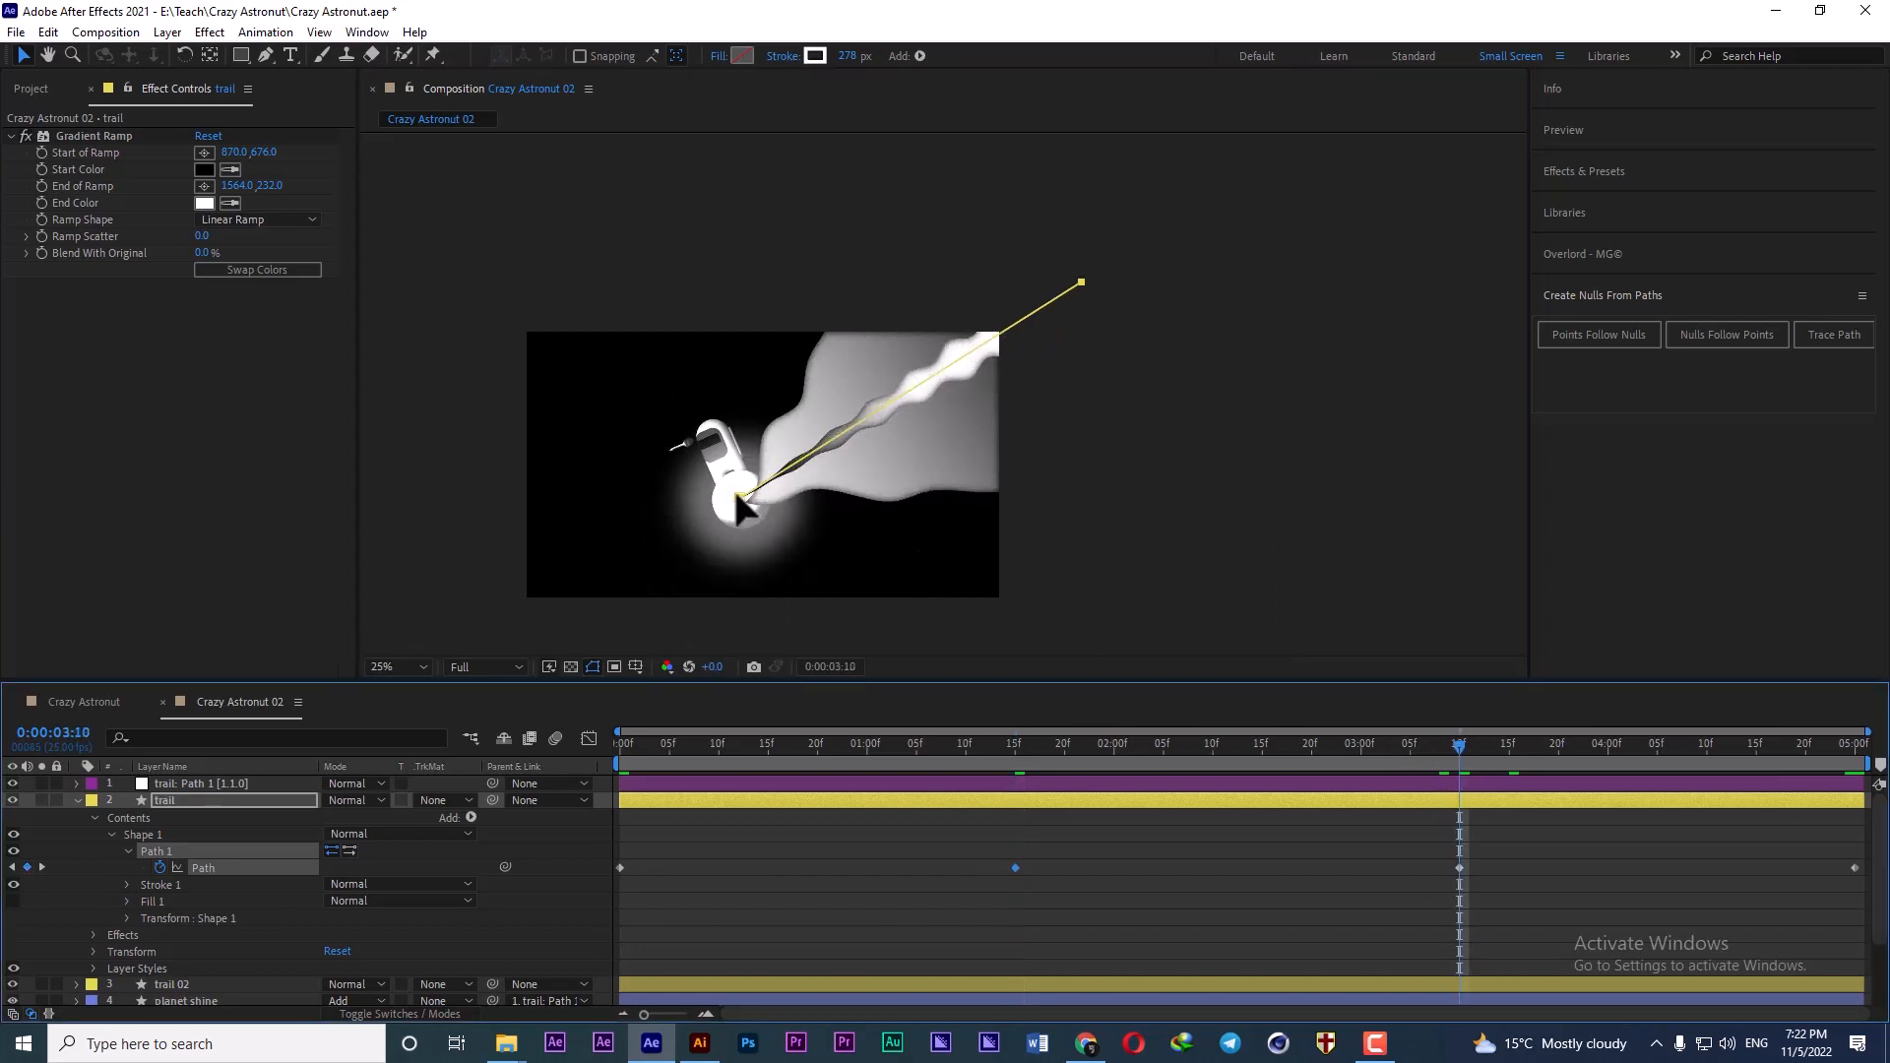
pyautogui.moveTo(741, 504); pyautogui.dragTo(710, 466)
pyautogui.moveTo(1477, 749); pyautogui.dragTo(1846, 770)
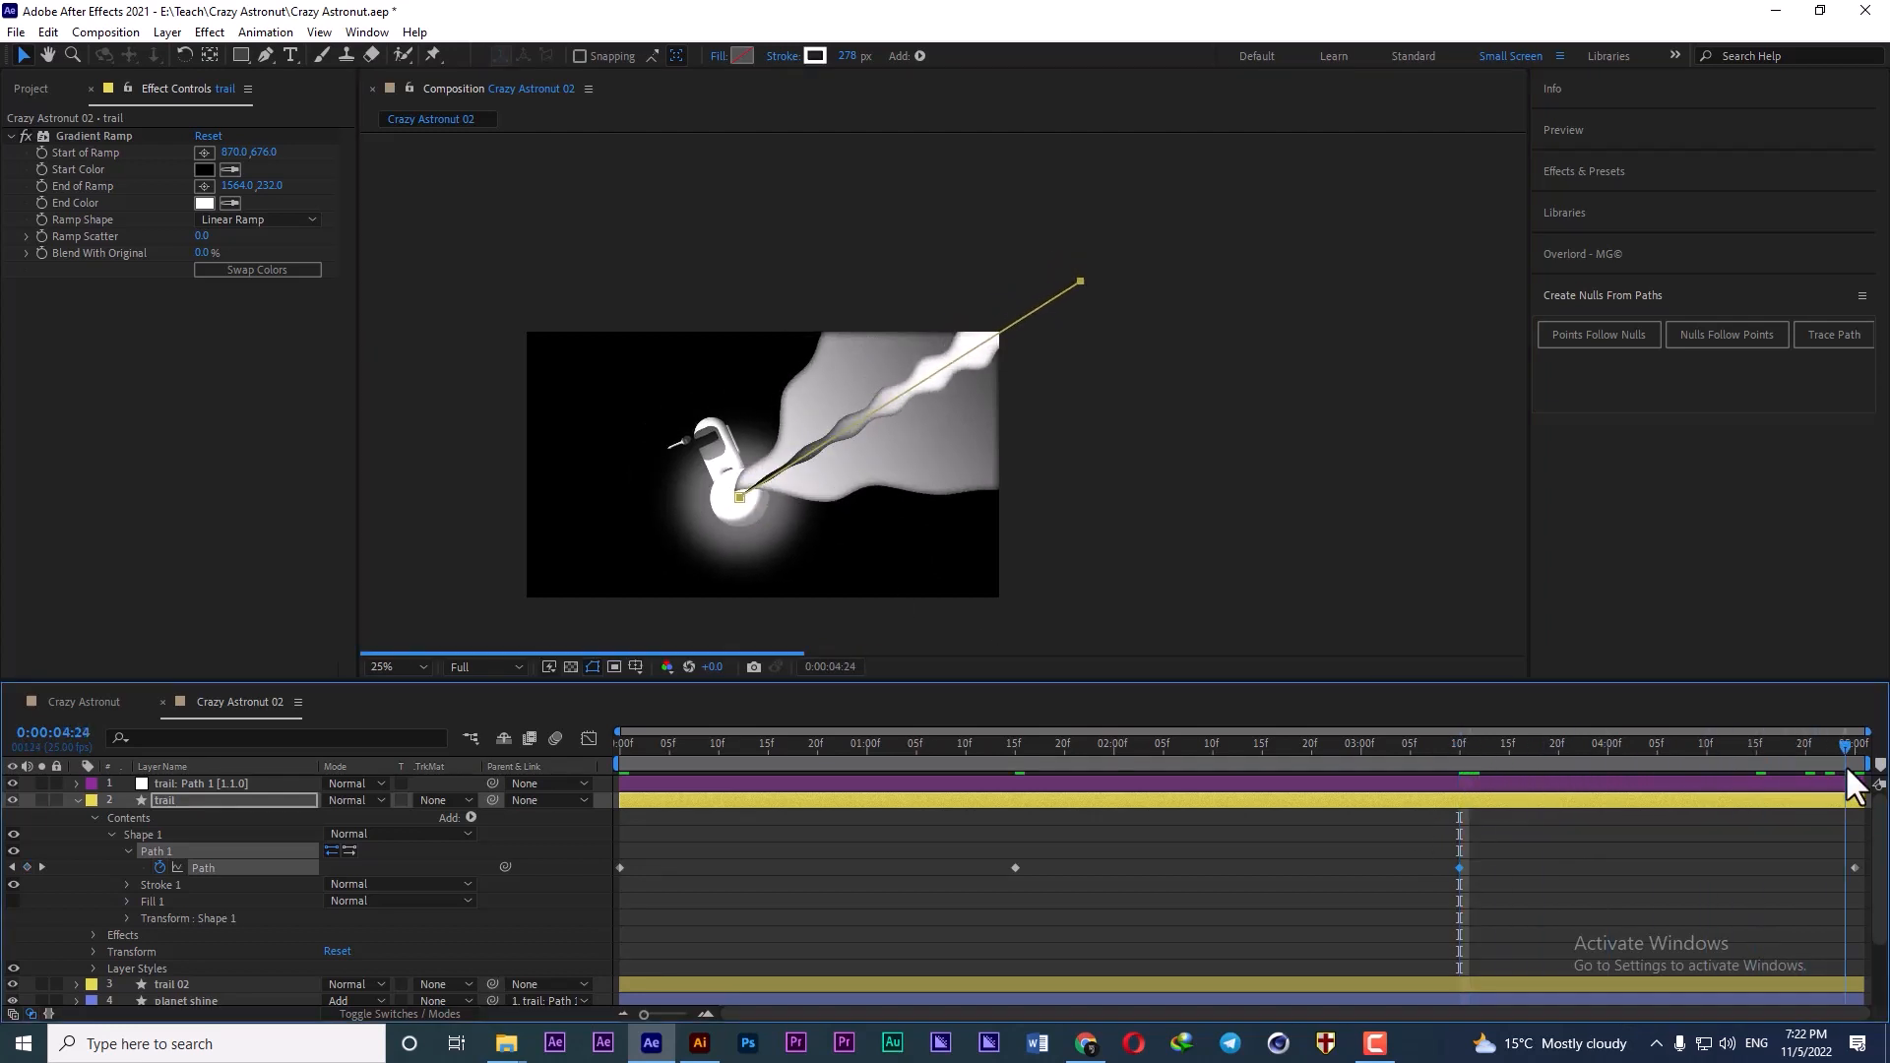
# - Set the composition preview resolution to Quarter and play the animation from the start
pyautogui.click(480, 666)
pyautogui.click(475, 777)
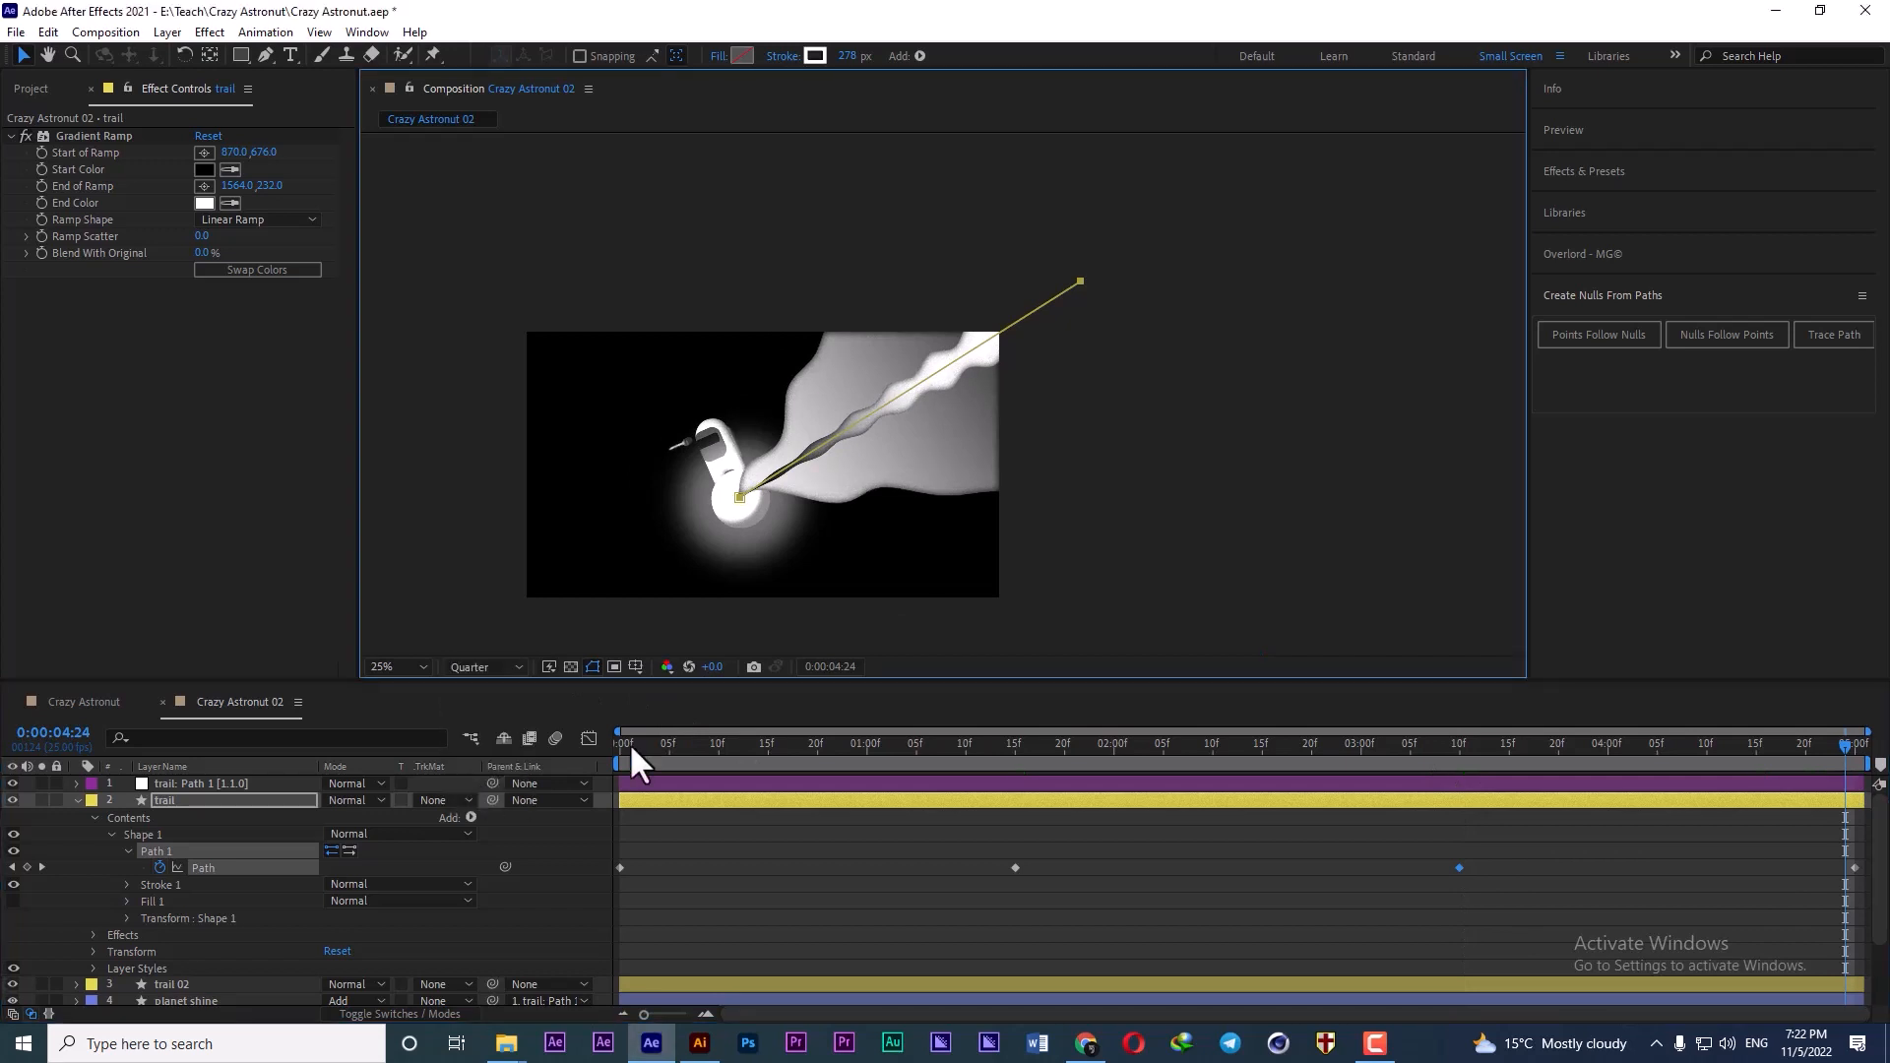
pyautogui.moveTo(629, 743); pyautogui.dragTo(600, 741)
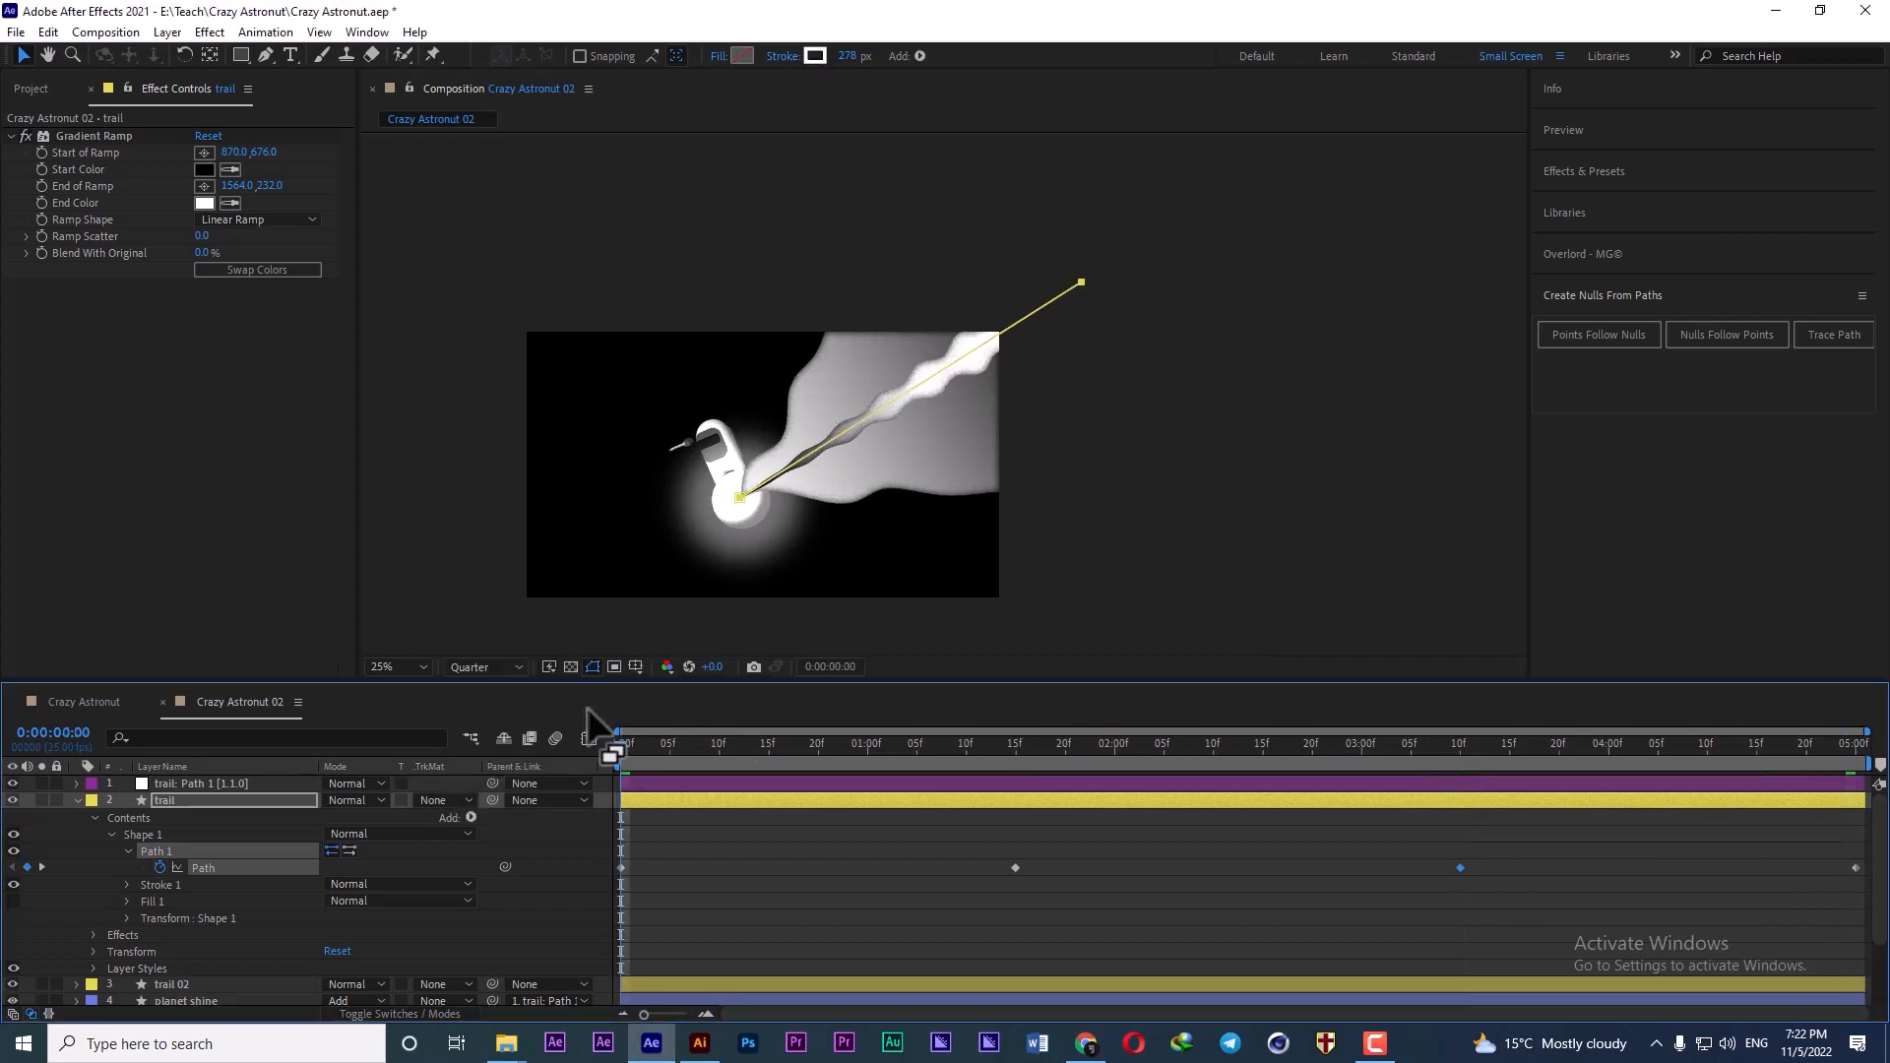
pyautogui.press('space')
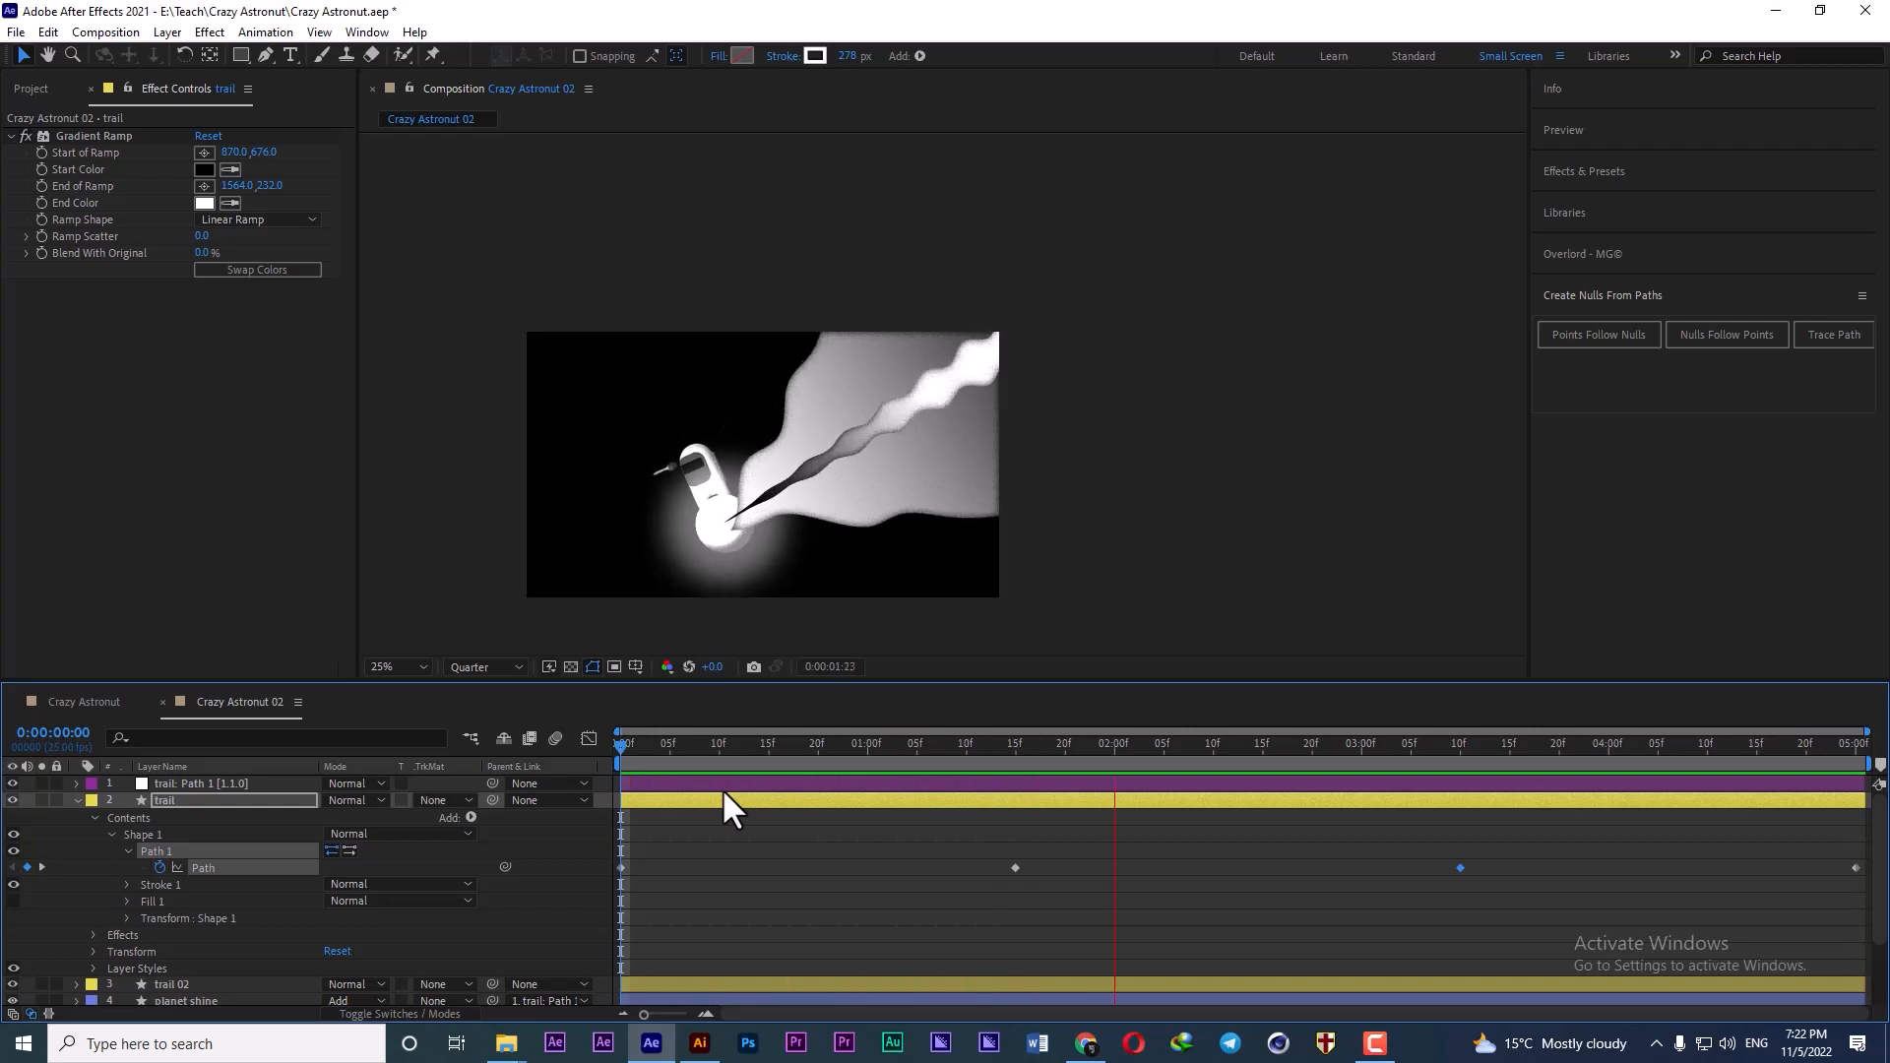
# - At the 0:00:01:15 keyframe, move only the trail path's planet-end point slightly right and up
pyautogui.click(619, 742)
pyautogui.moveTo(618, 742); pyautogui.dragTo(1015, 778)
pyautogui.click(720, 528)
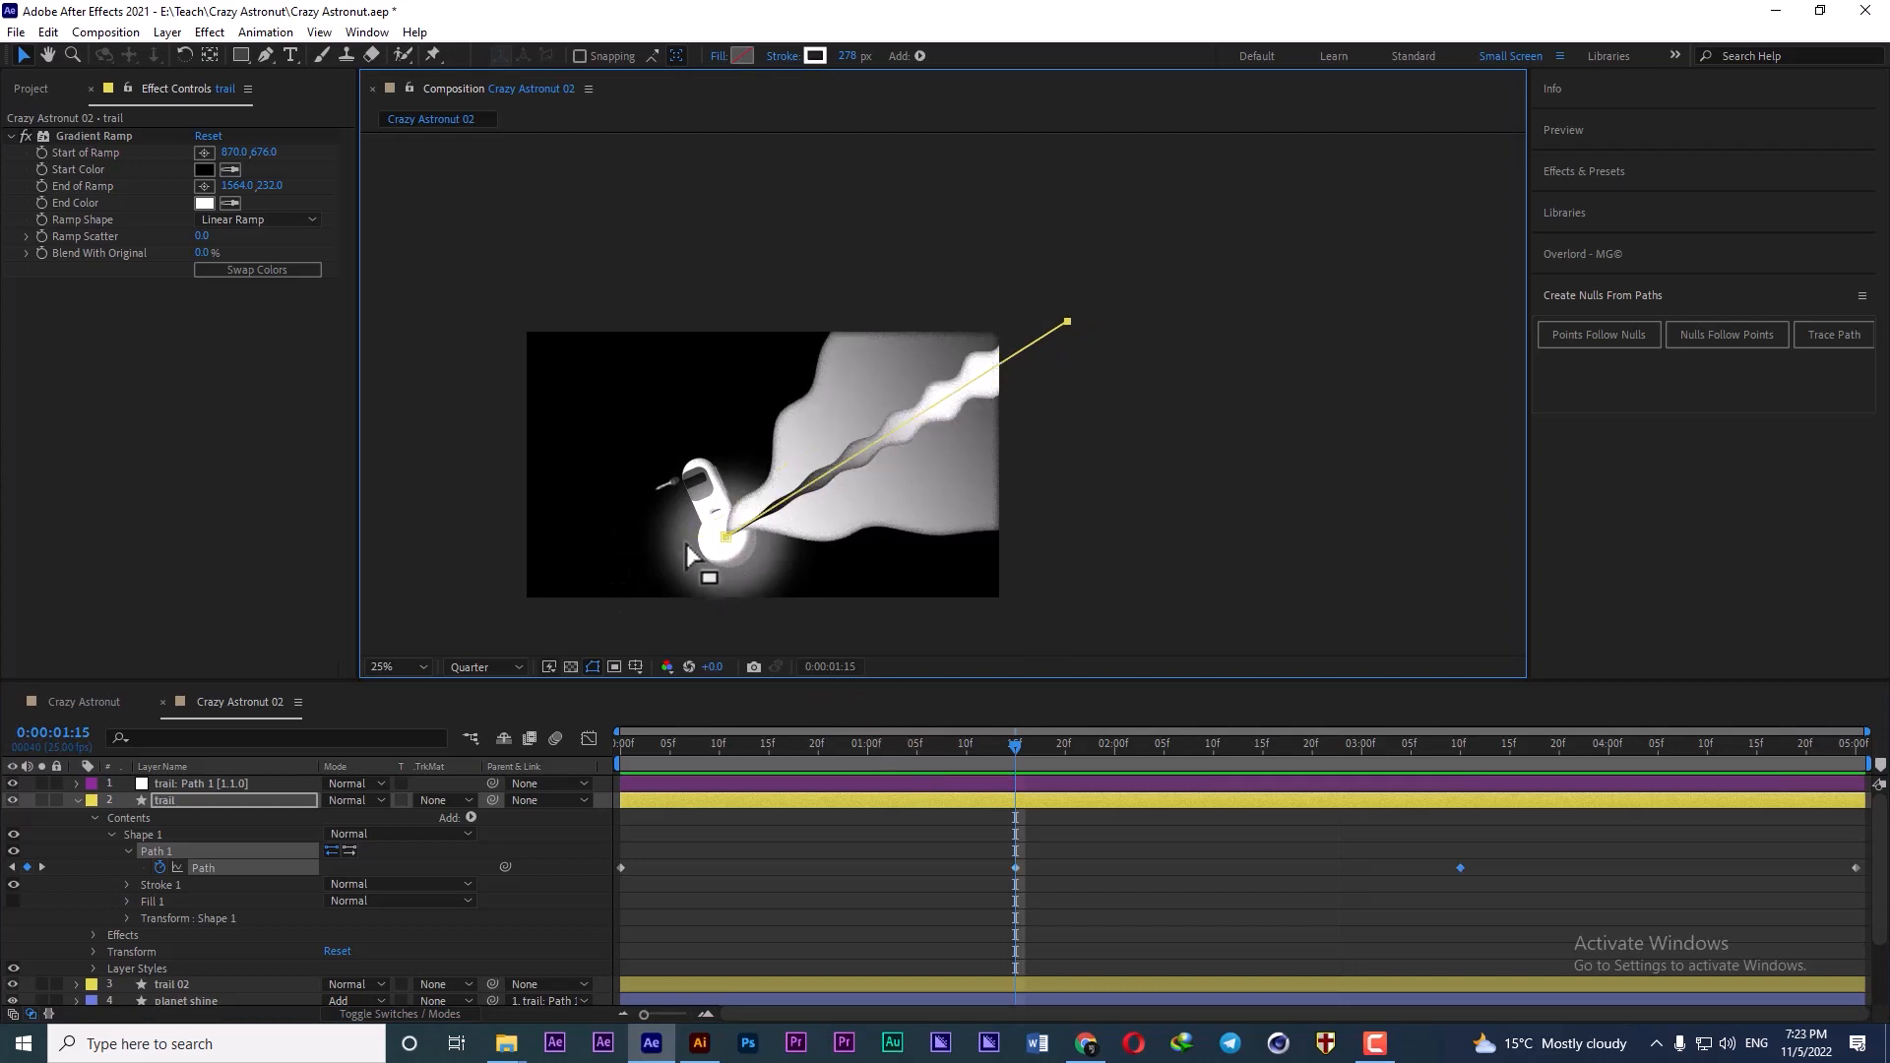
pyautogui.moveTo(724, 532)
pyautogui.mouseDown()
pyautogui.moveTo(752, 545)
pyautogui.moveTo(752, 526)
pyautogui.mouseUp()
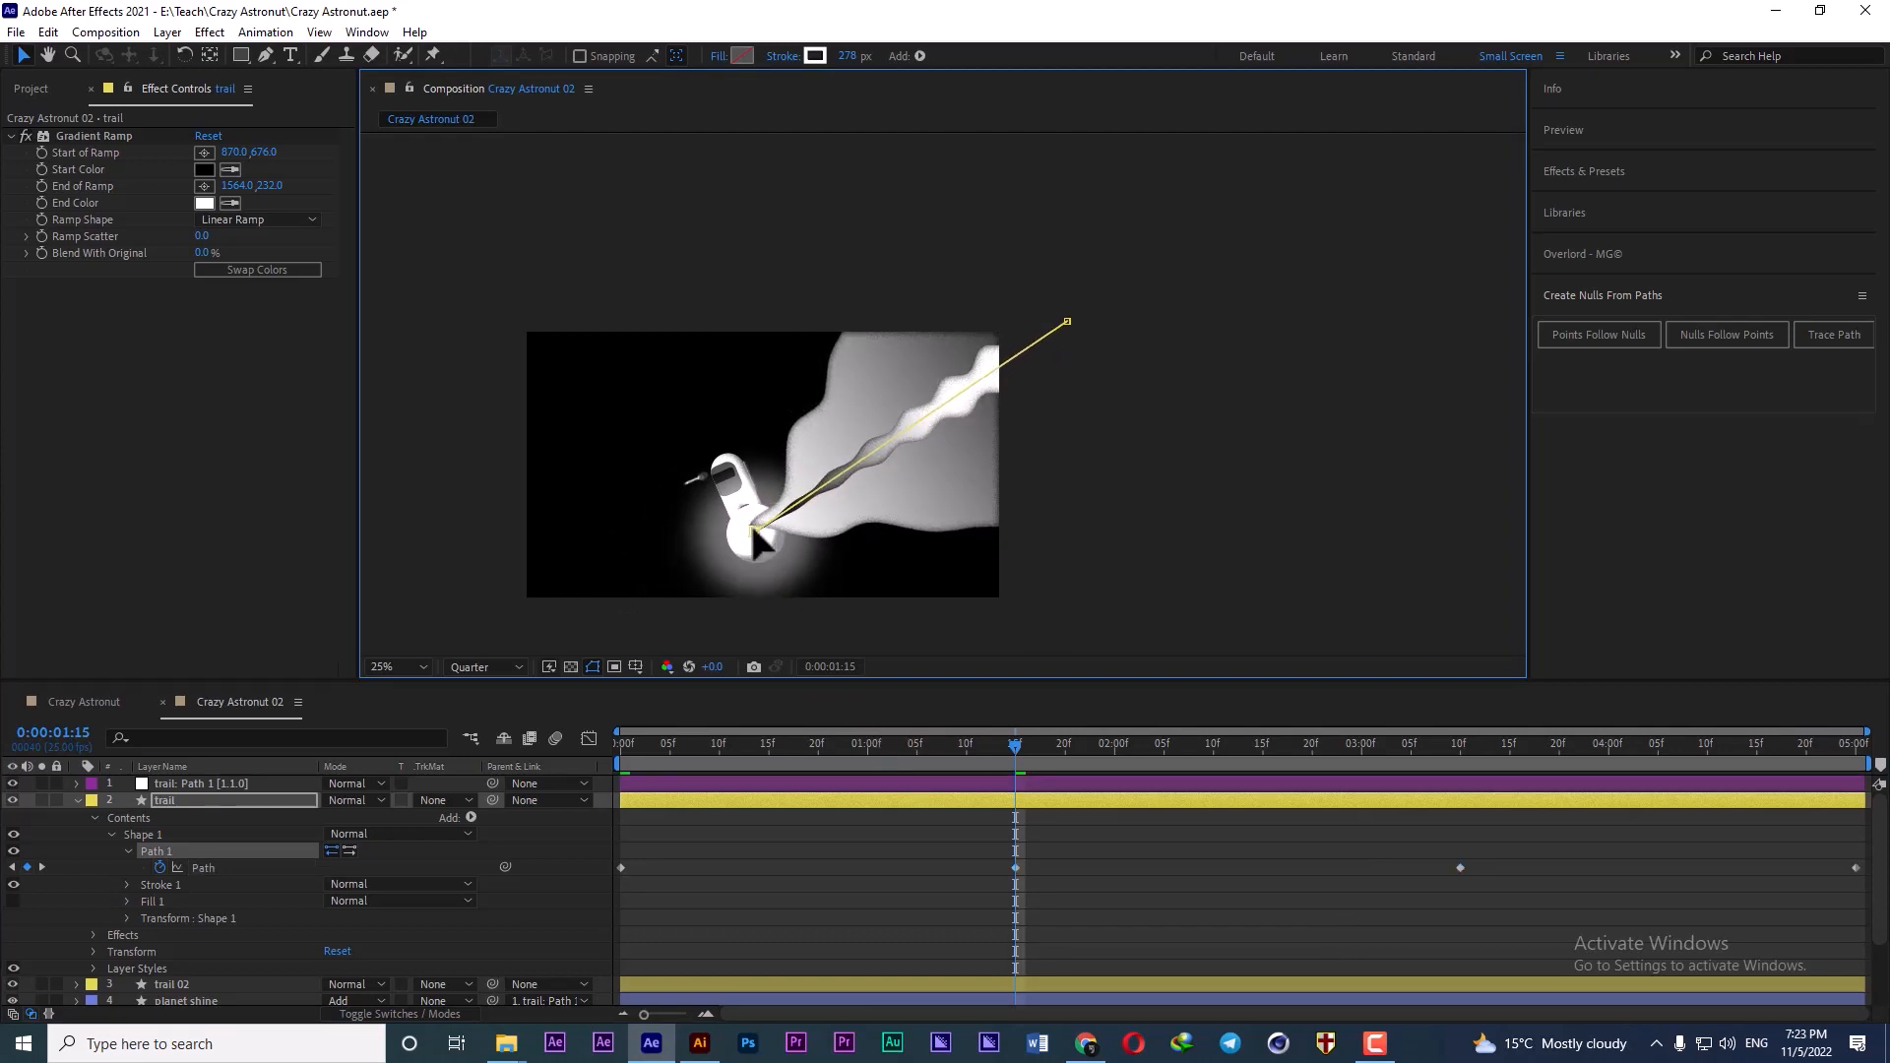
# - Paste the 0:00:01:15 Path keyframe at 0:00:03:10 and move the planet-end point up and left there
pyautogui.moveTo(1012, 746); pyautogui.dragTo(1460, 778)
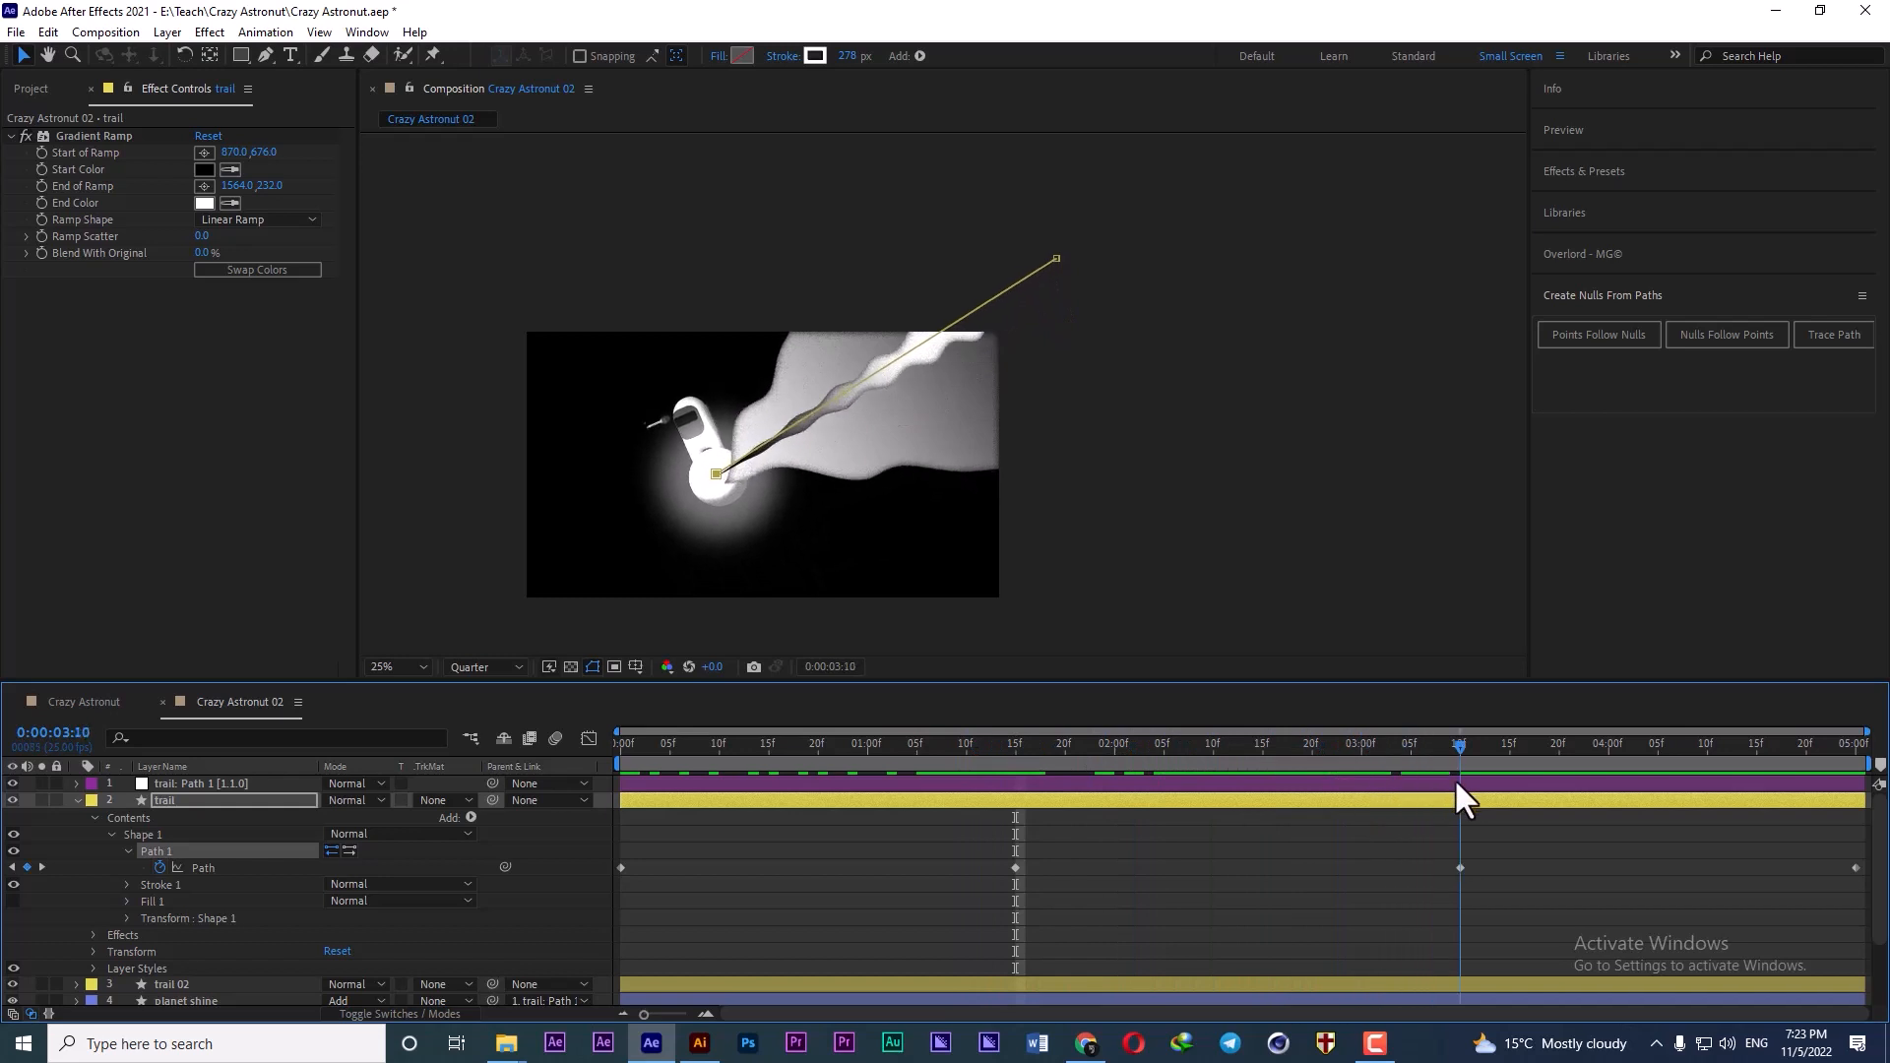
pyautogui.moveTo(1028, 858); pyautogui.dragTo(1000, 872)
pyautogui.hotkey('ctrl', 'c')
pyautogui.hotkey('ctrl', 'v')
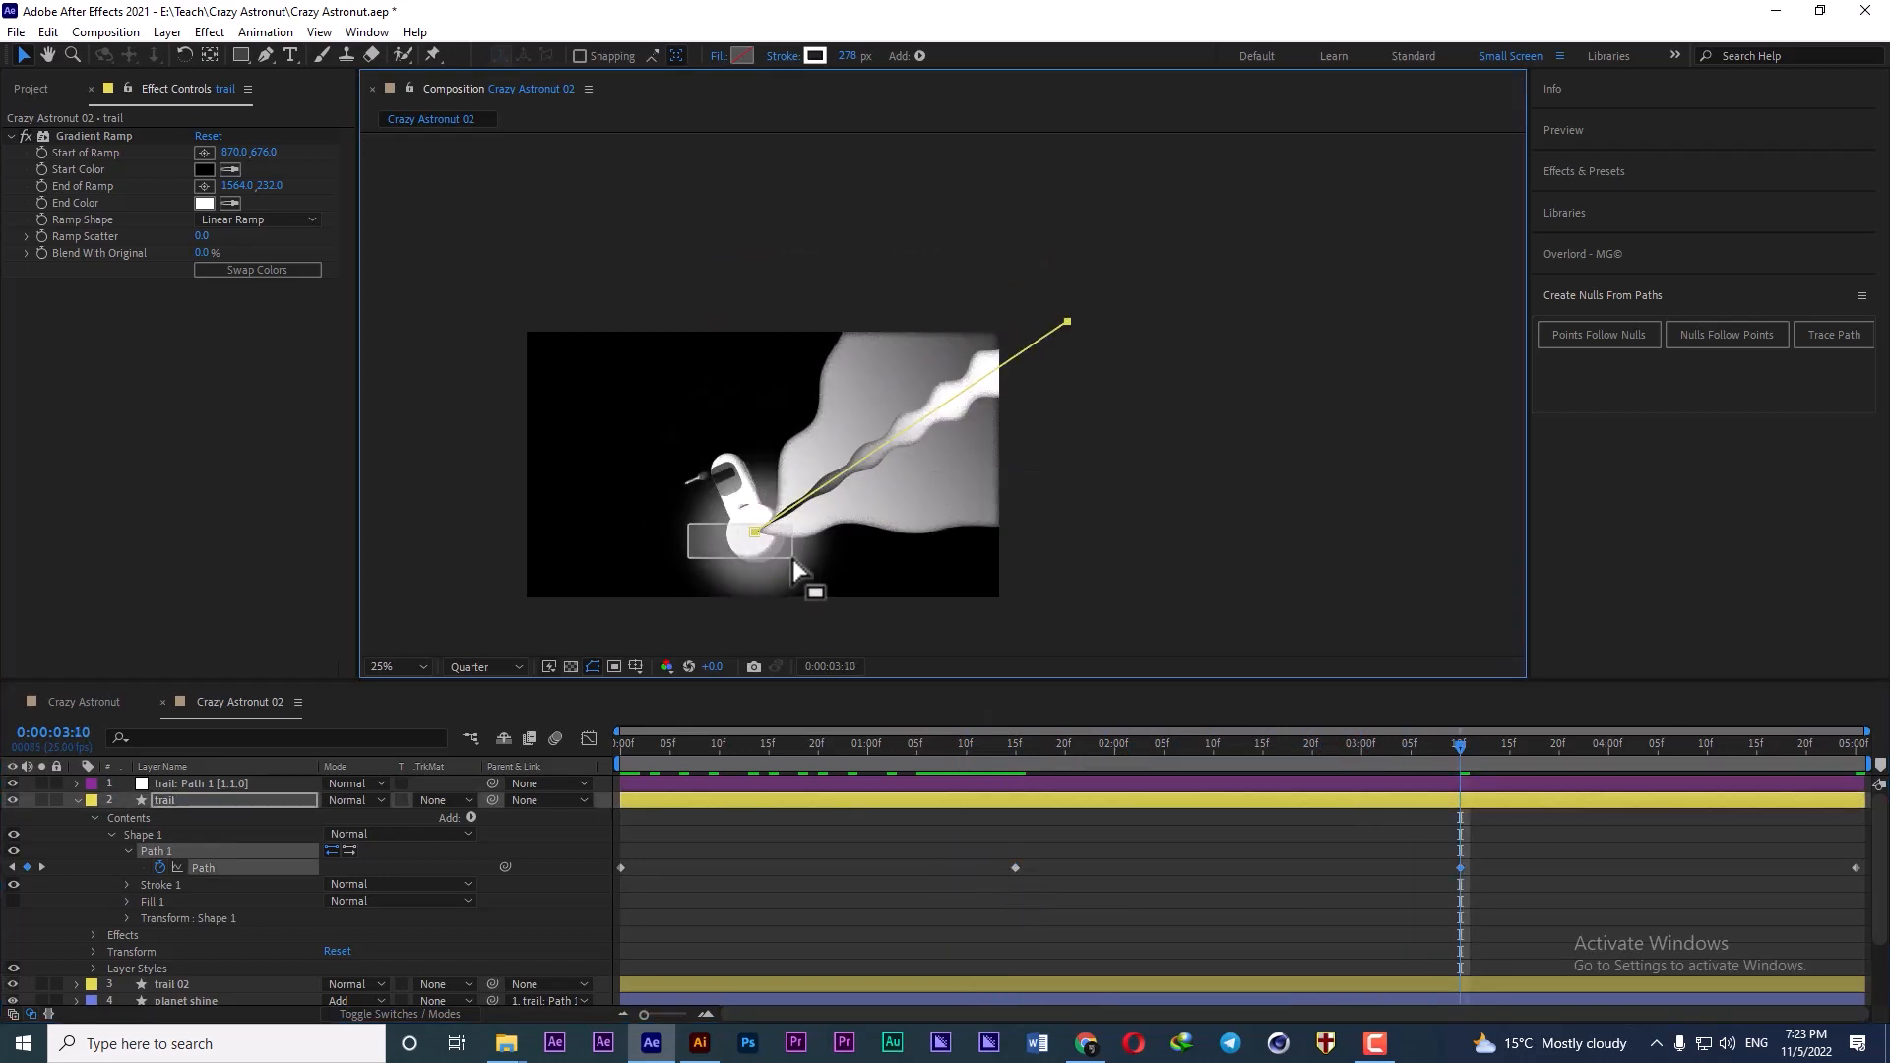
pyautogui.moveTo(756, 527); pyautogui.dragTo(723, 479)
pyautogui.moveTo(1462, 747); pyautogui.dragTo(1860, 802)
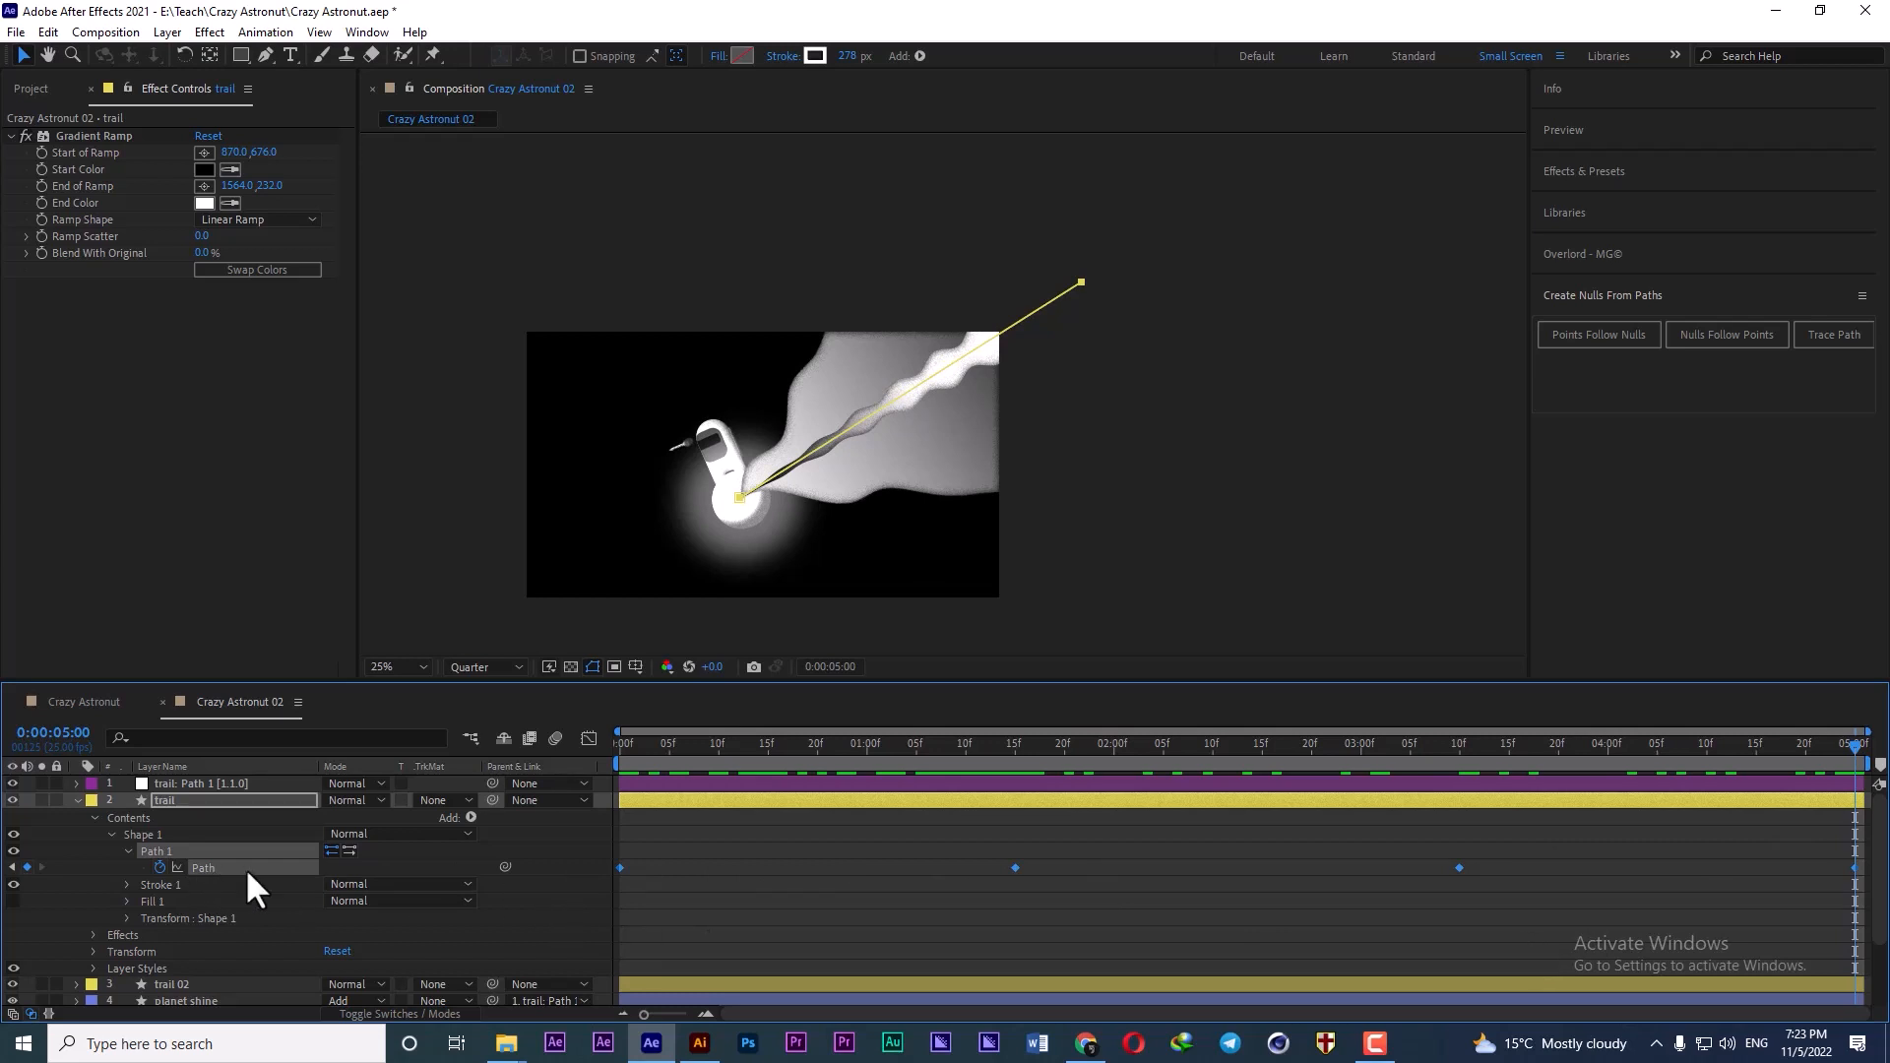
# - Apply Easy Ease to all of the trail layer's Path keyframes, collapse its properties and scrub through the whole animation
pyautogui.press('F9')
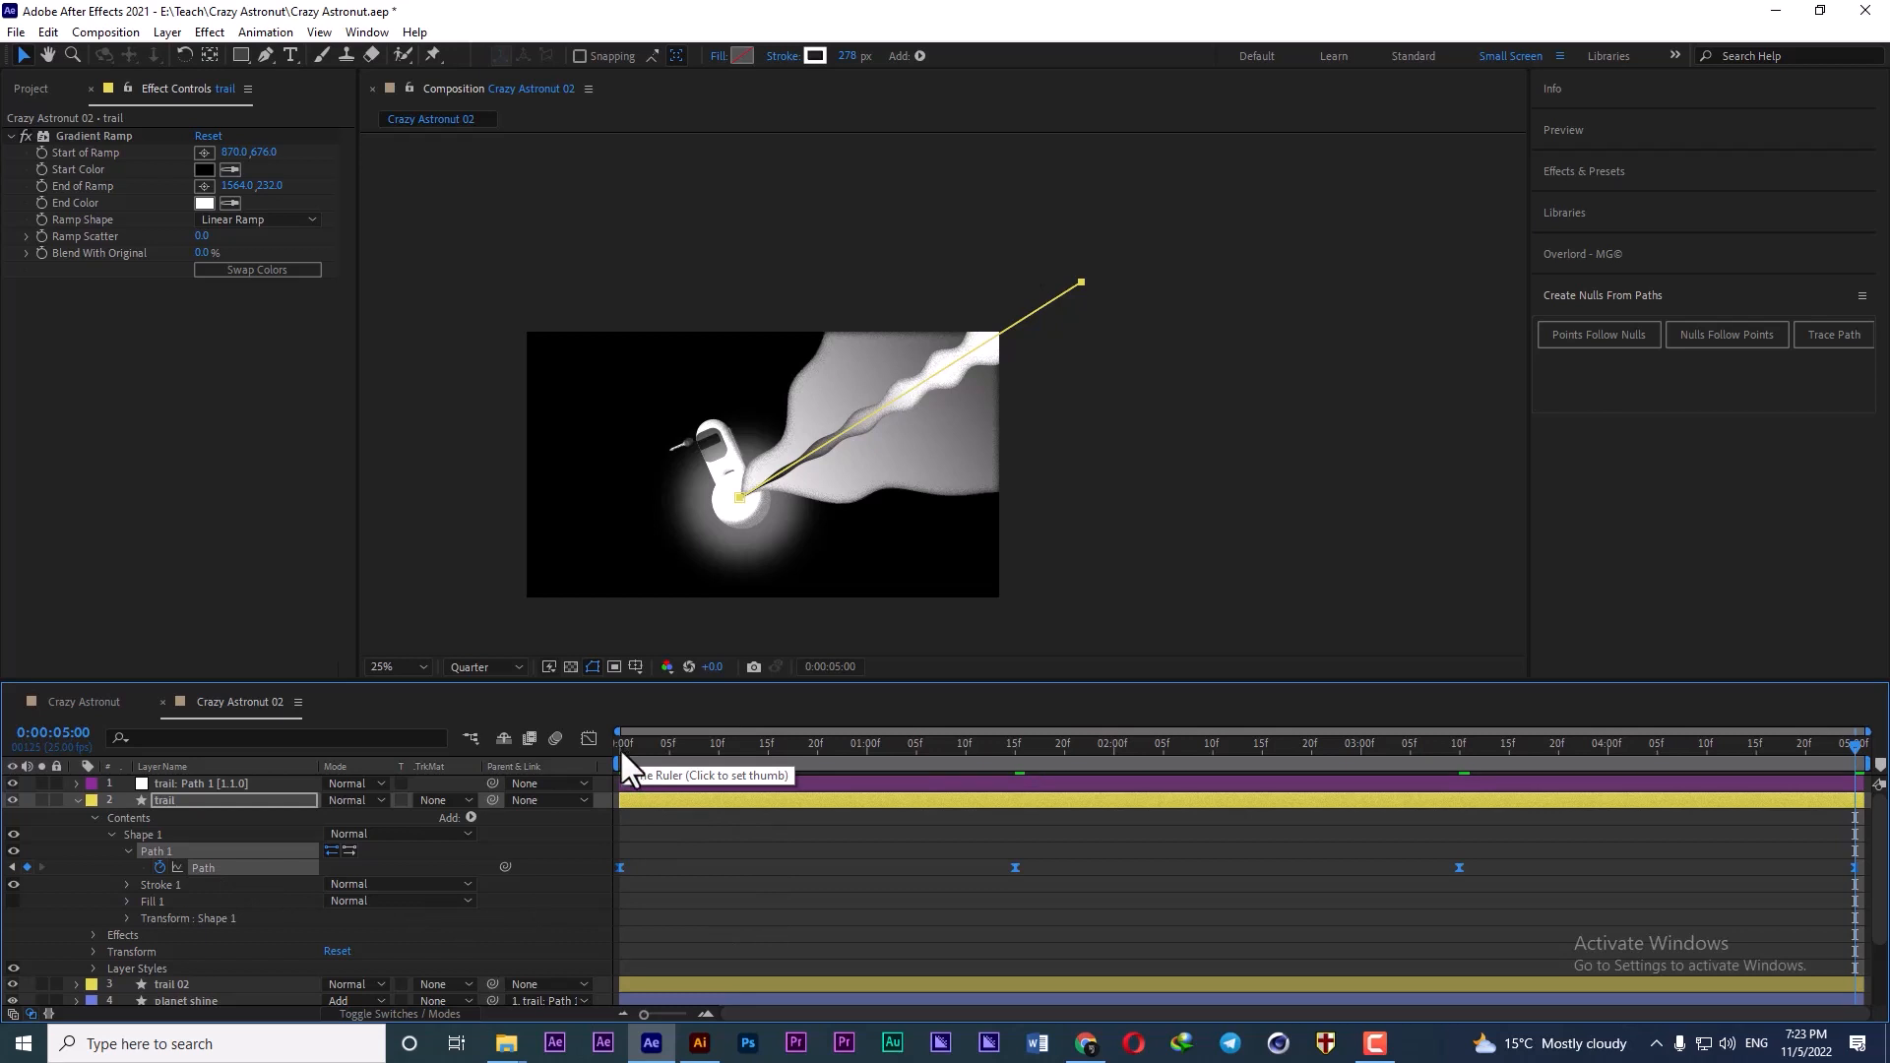
pyautogui.click(76, 799)
pyautogui.click(156, 799)
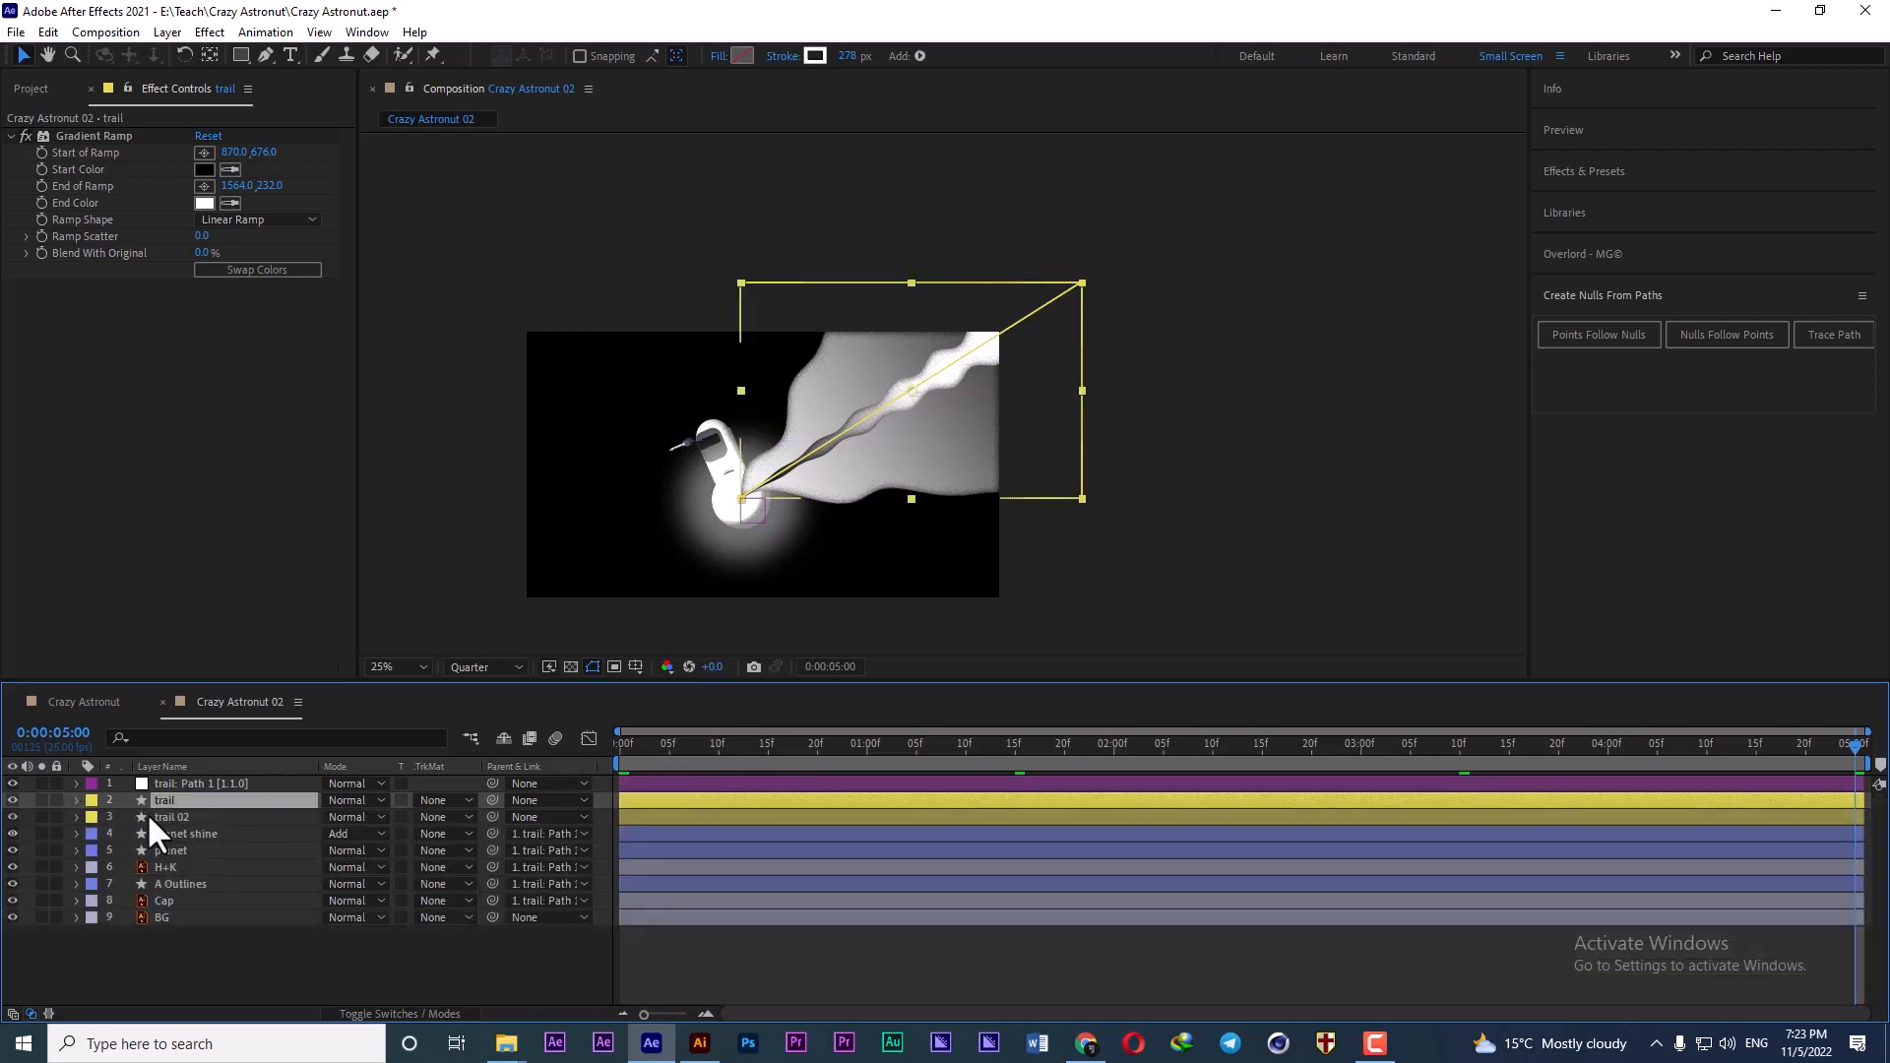
pyautogui.moveTo(635, 740); pyautogui.dragTo(1875, 784)
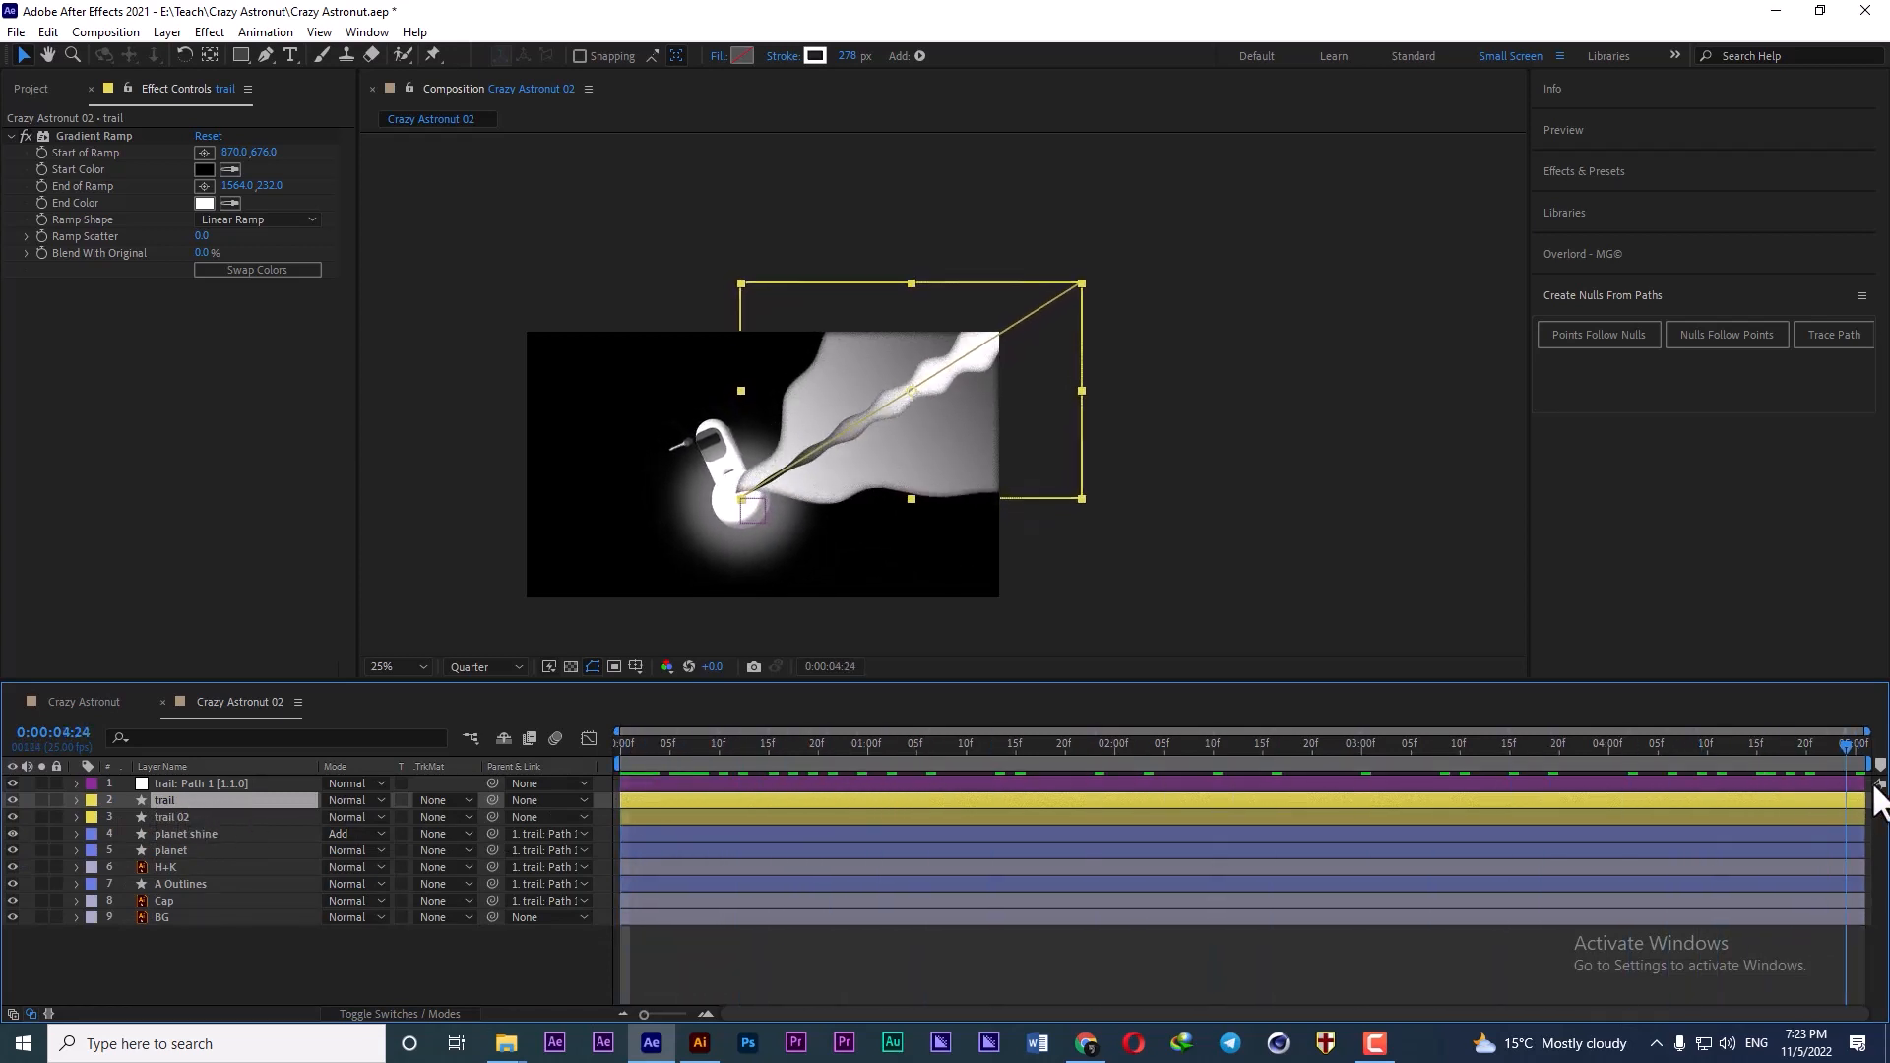
# - Move the trail and trail 02 layers together below the Cap layer, directly above BG, and scrub the start of the animation
pyautogui.keyDown('ctrl'); pyautogui.click(173, 817); pyautogui.keyUp('ctrl')
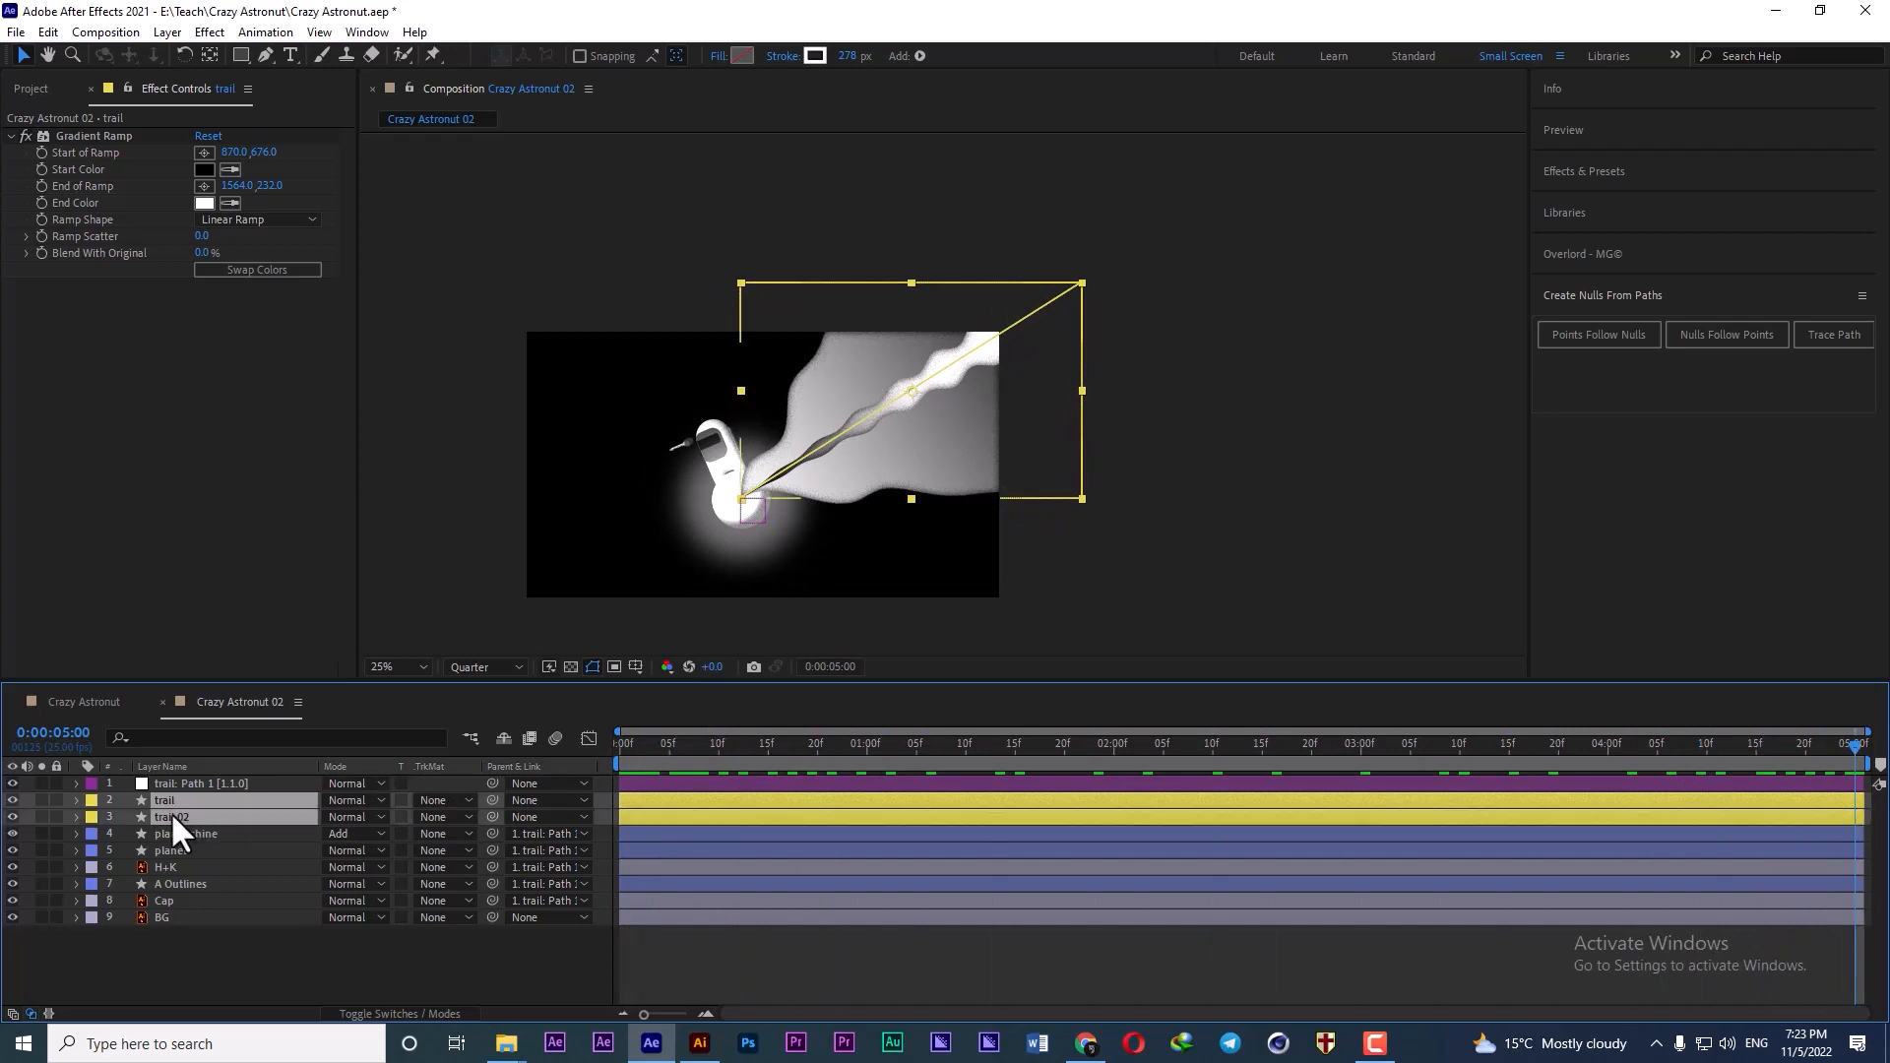
pyautogui.moveTo(169, 817); pyautogui.dragTo(180, 906)
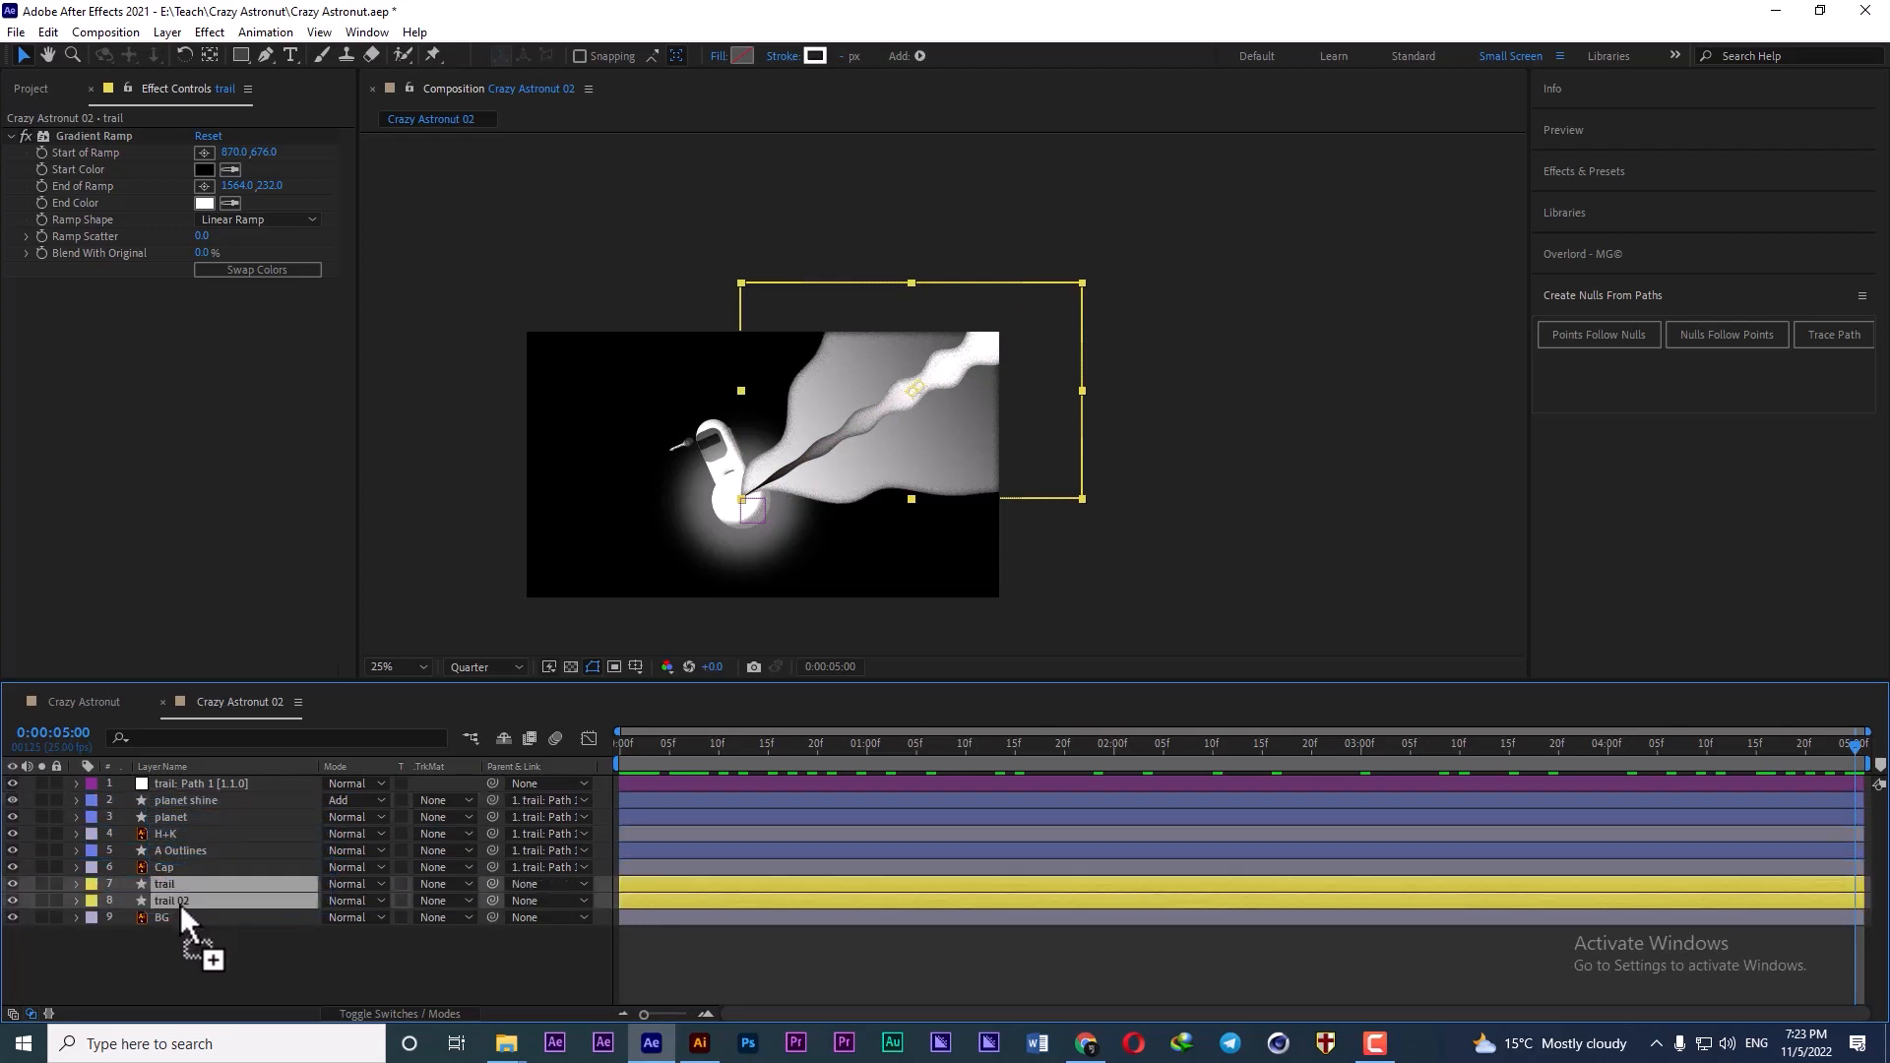
pyautogui.moveTo(646, 744); pyautogui.dragTo(792, 800)
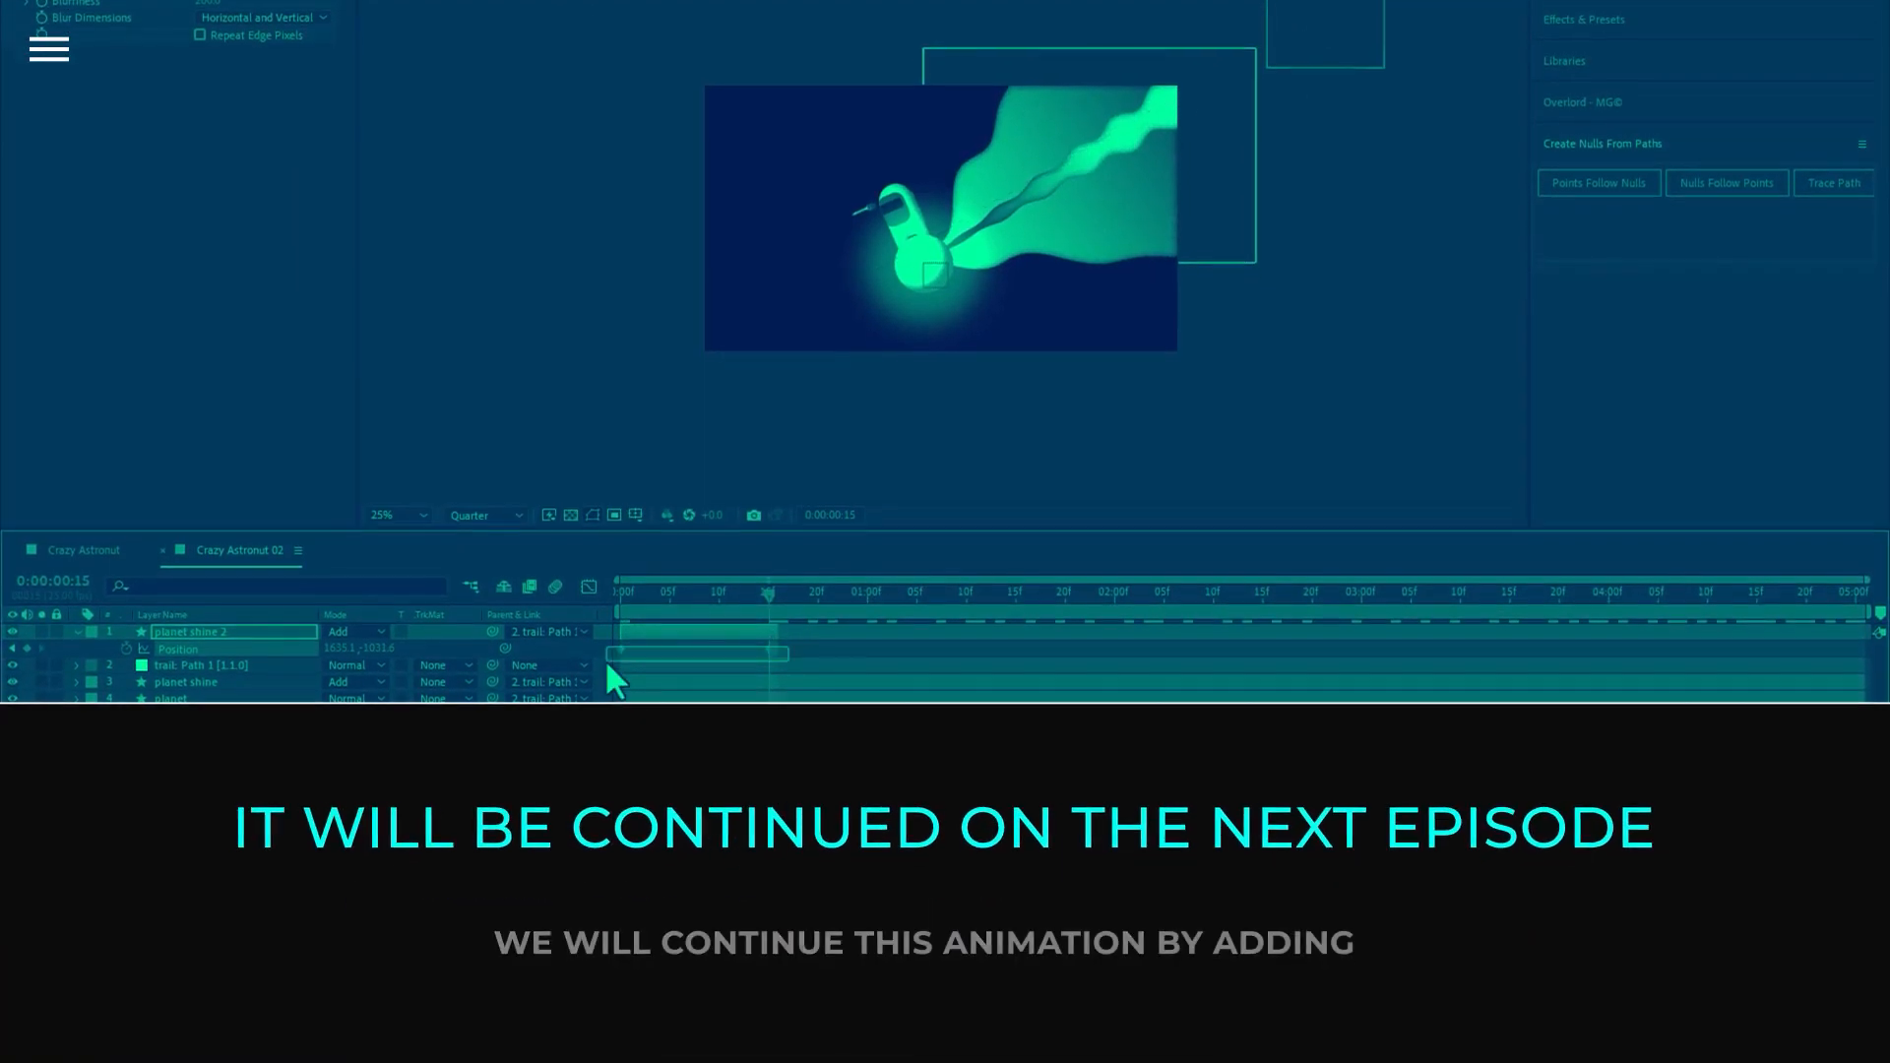
pyautogui.click(180, 632)
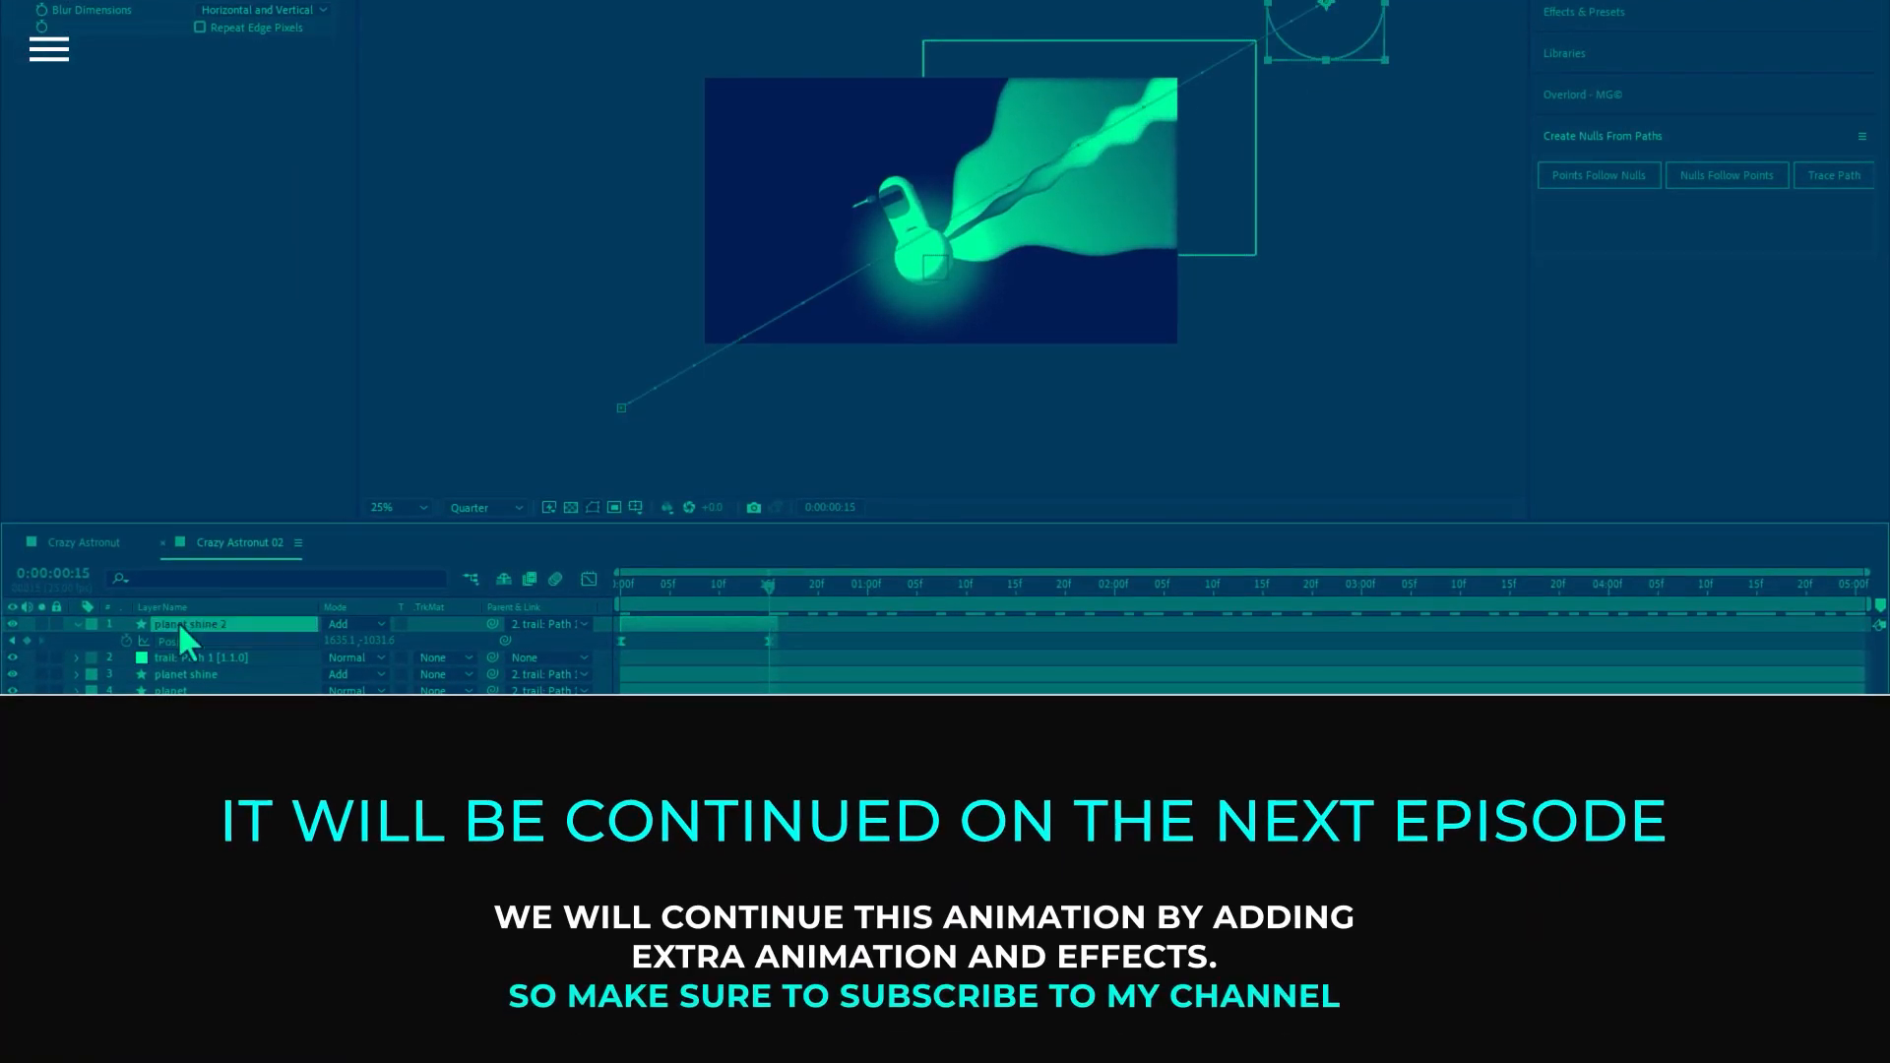